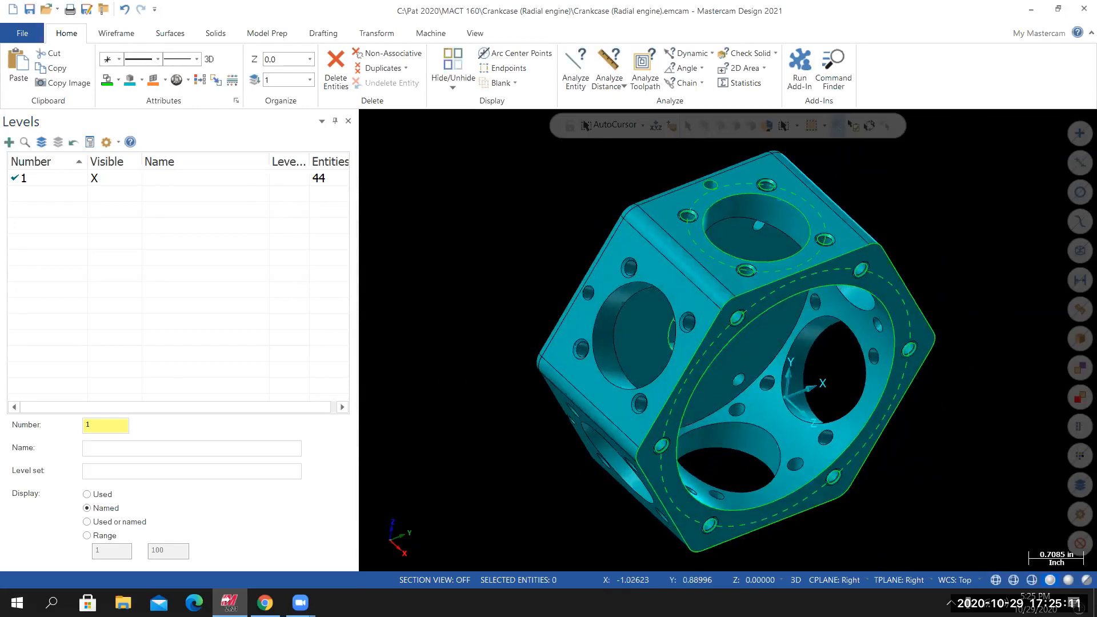
mouse_move(752, 408)
middle_mouse_down()
mouse_move(750, 395)
mouse_move(686, 395)
middle_mouse_up()
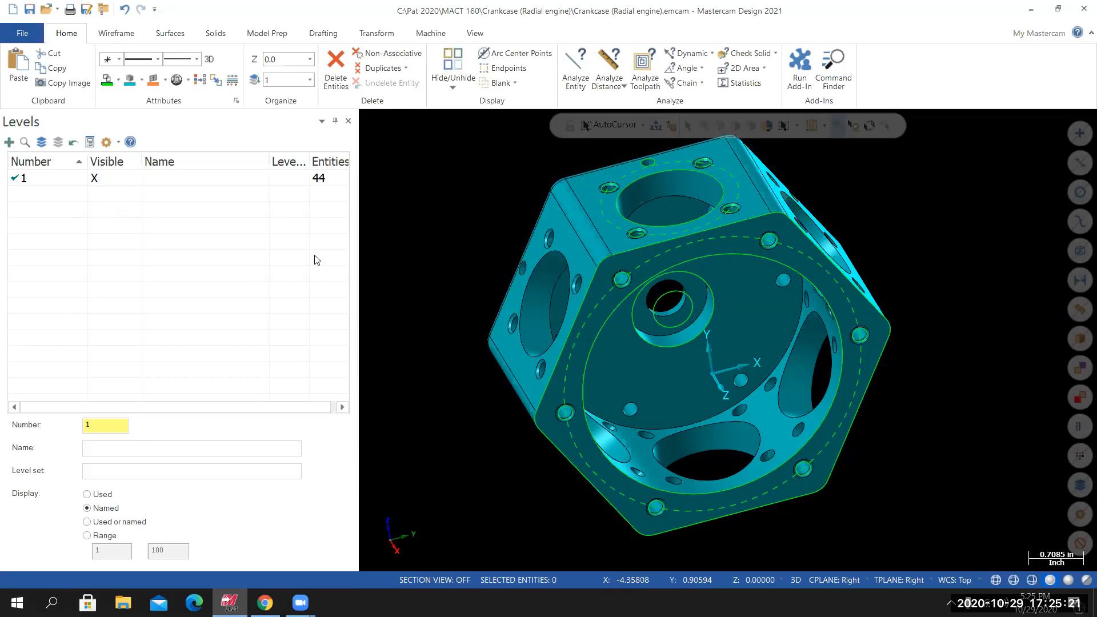
middle_click_drag(767, 378, 627, 384)
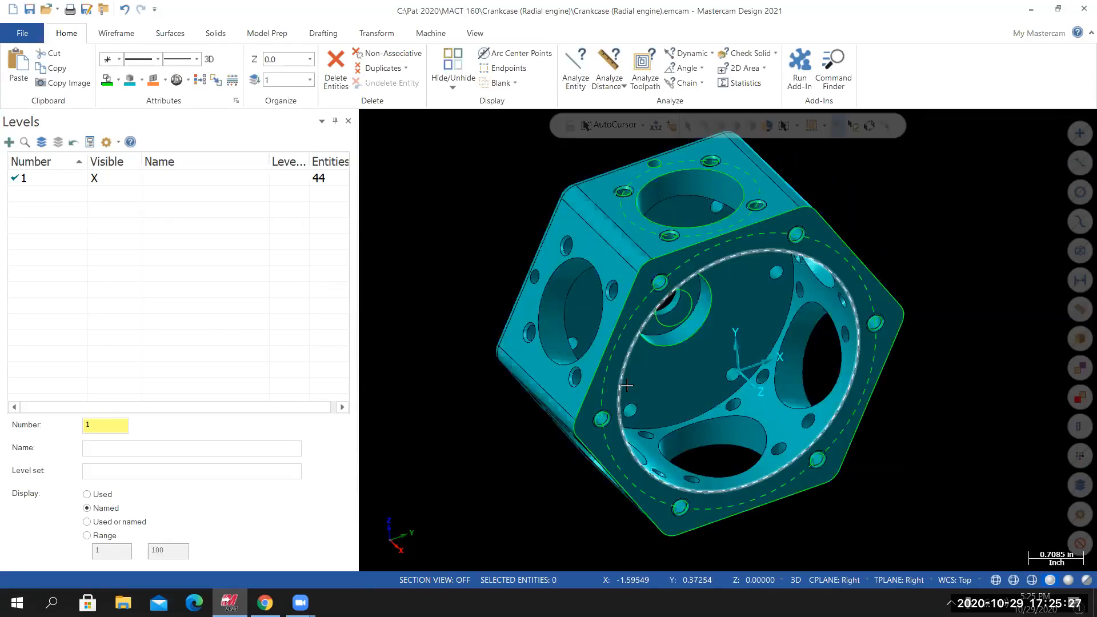
middle_click_drag(627, 386, 656, 375)
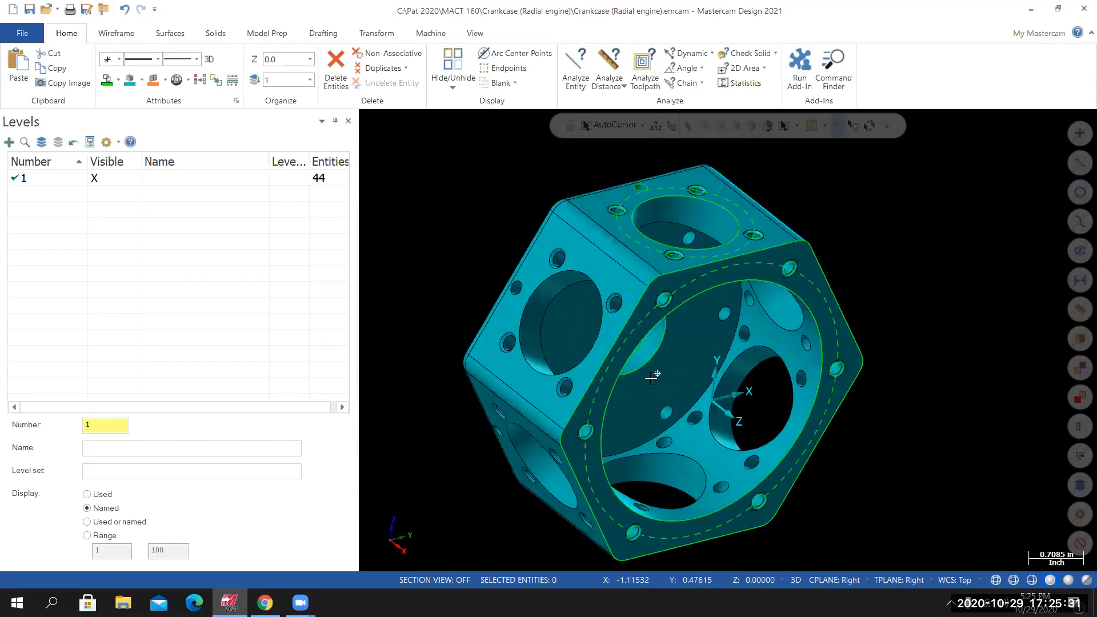
mouse_move(733, 303)
middle_mouse_down()
mouse_move(570, 318)
mouse_move(497, 311)
mouse_move(720, 312)
middle_mouse_up()
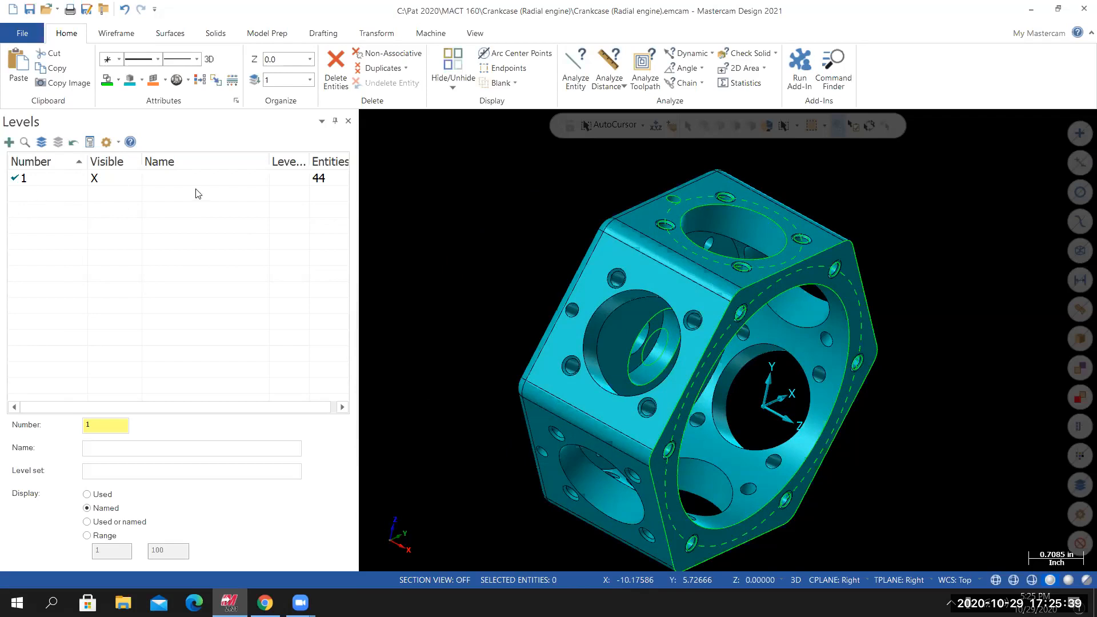
Name level 1 "Solid Support Geometry".
left_click(166, 181)
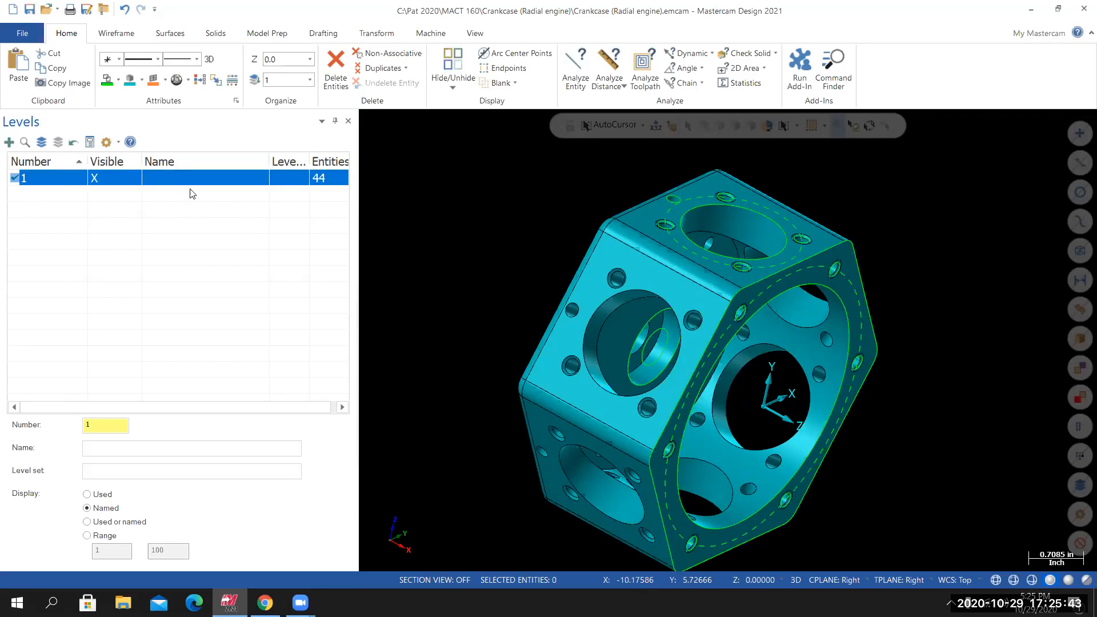
mouse_move(736, 358)
middle_mouse_down()
mouse_move(569, 380)
mouse_move(553, 303)
mouse_move(715, 324)
mouse_move(649, 323)
mouse_move(467, 385)
middle_mouse_up()
scroll(509, 372, "up", 2)
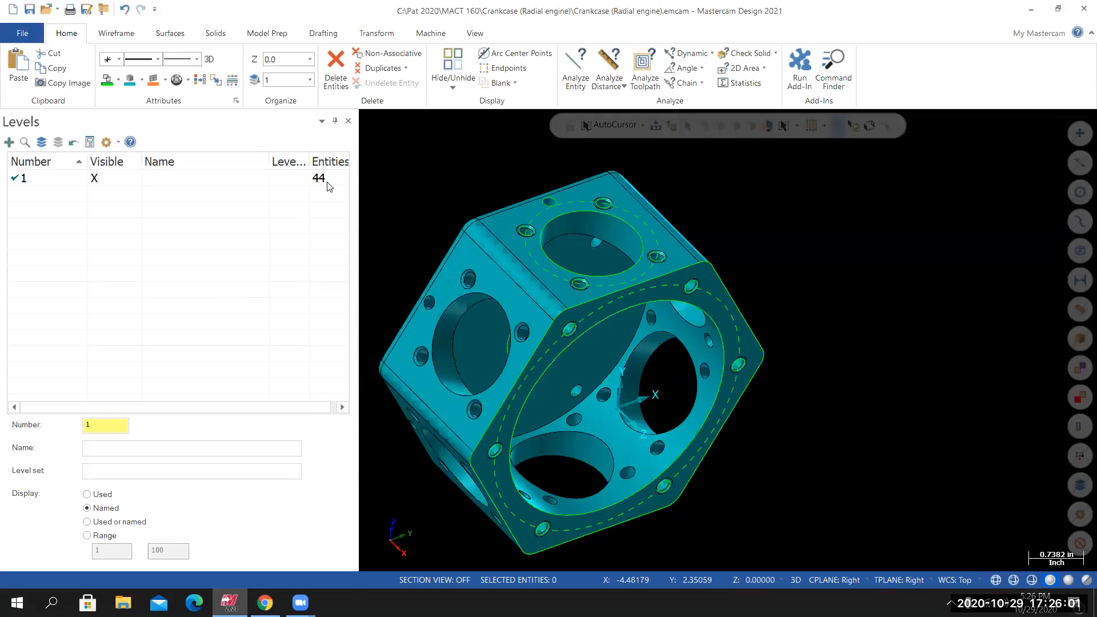
double_click(173, 181)
type("Soli")
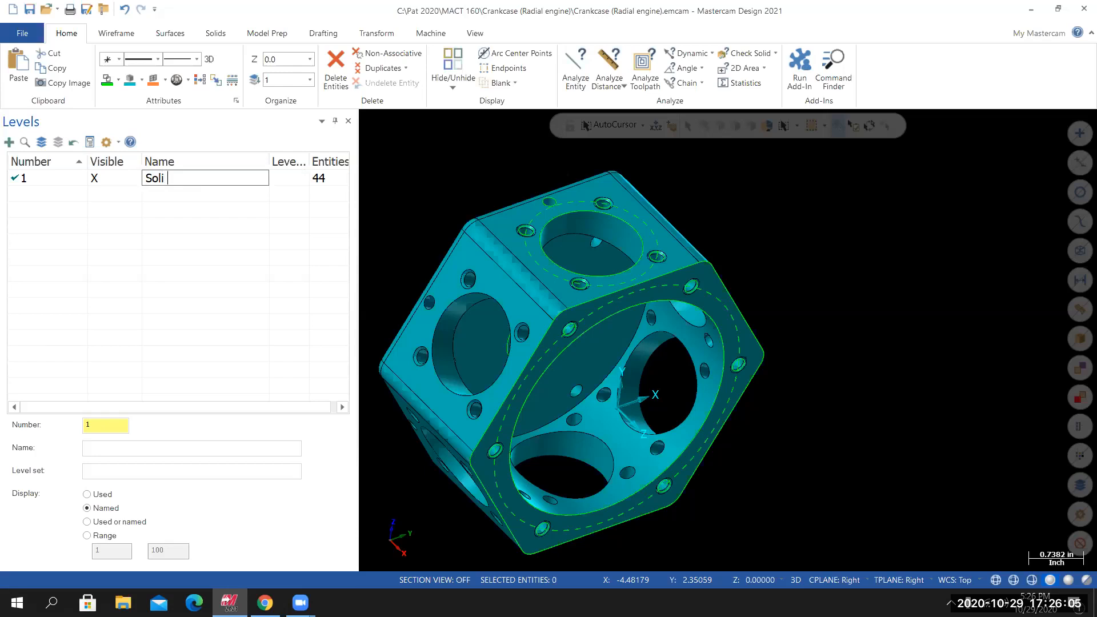
type("d Sr")
type("upport")
type(" Geom")
type("etr")
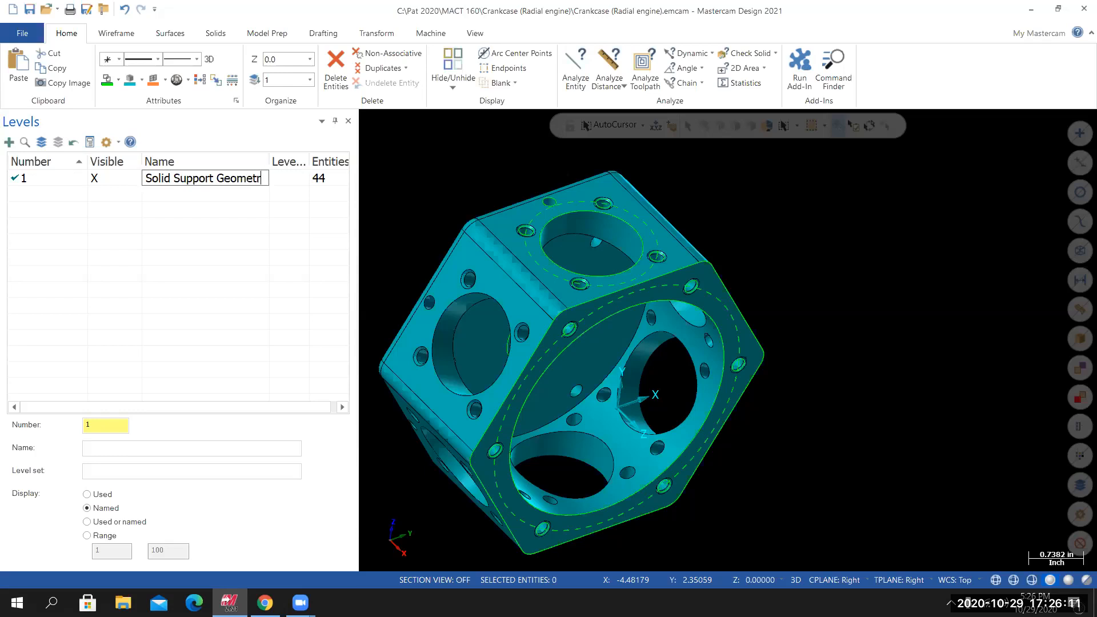
type("y")
key("Return")
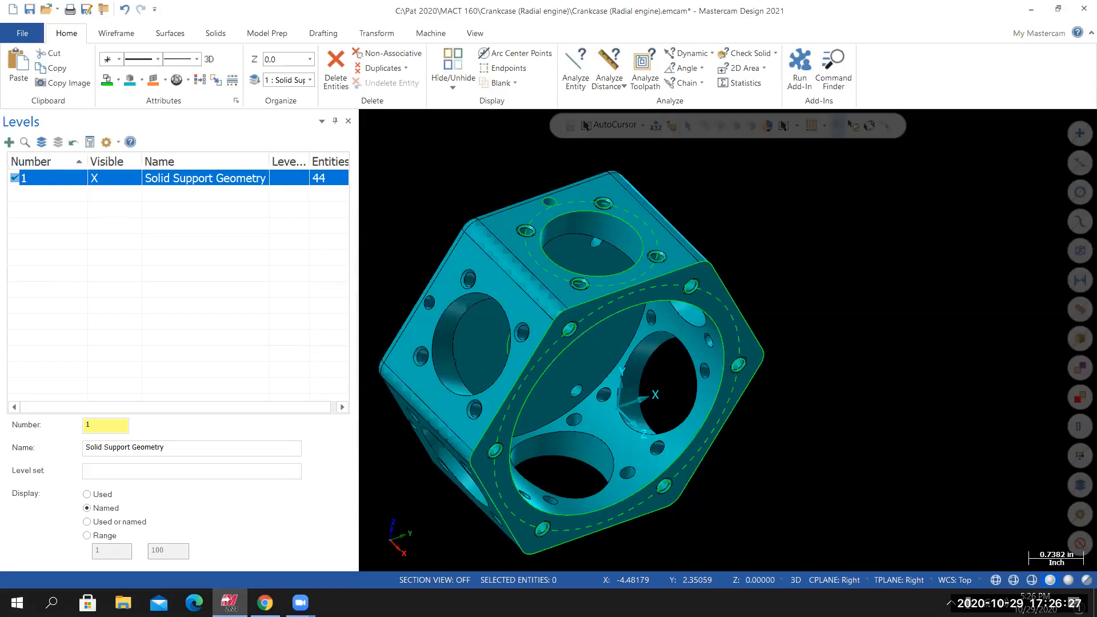
Switch to Chrome, open the Drill project 0004 Discussion in the course modules, and review the standard levels listed under Step 5.
key("alt+Tab")
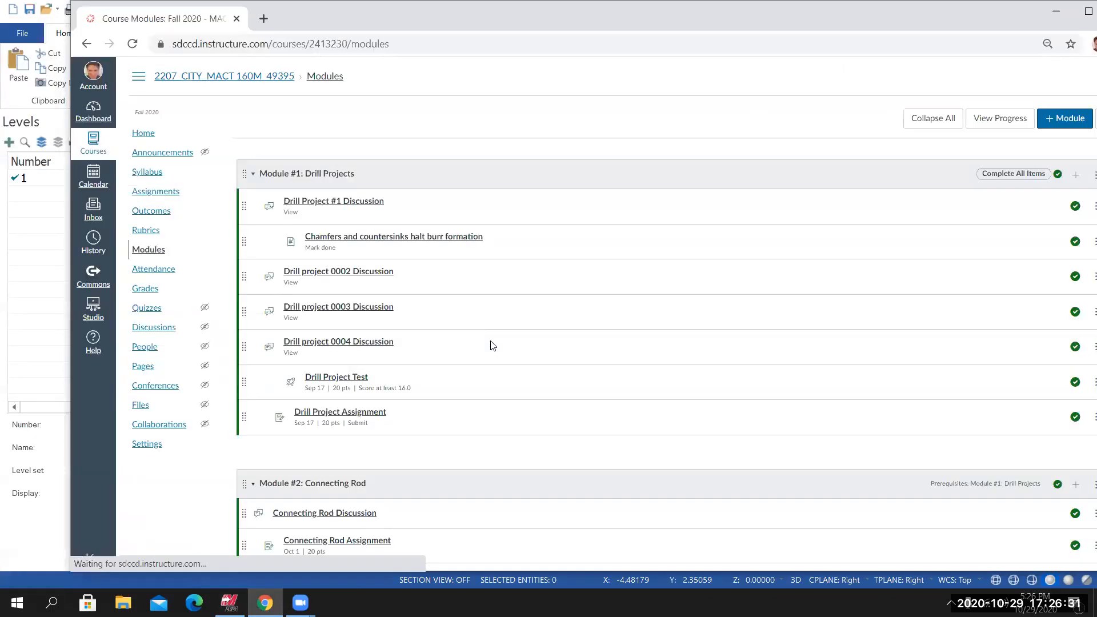
left_click_drag(706, 24, 654, 7)
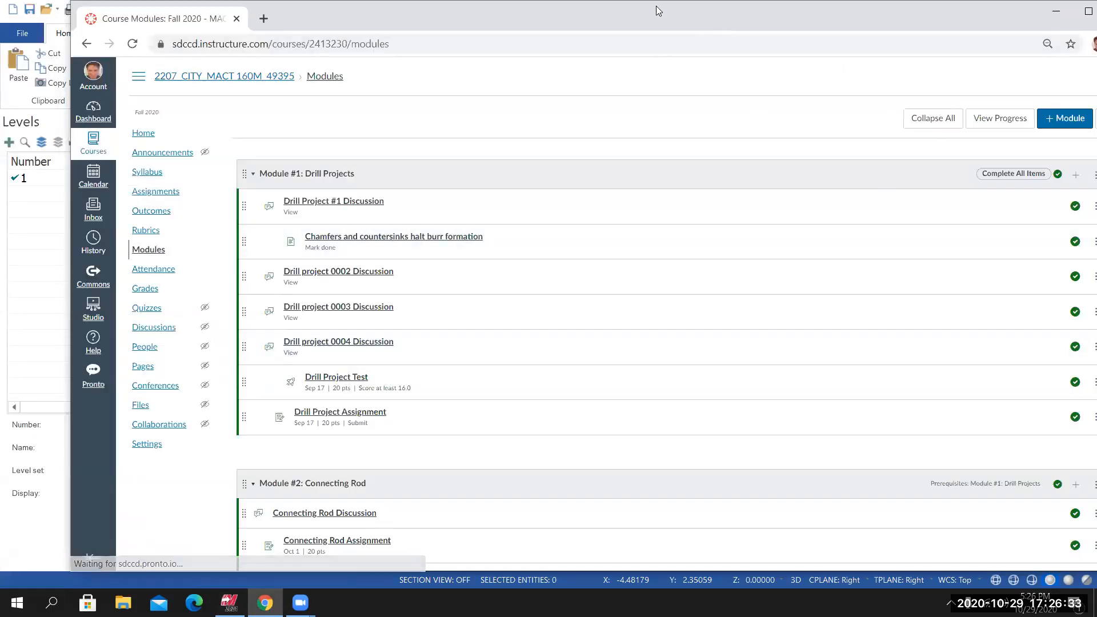
left_click(1034, 17)
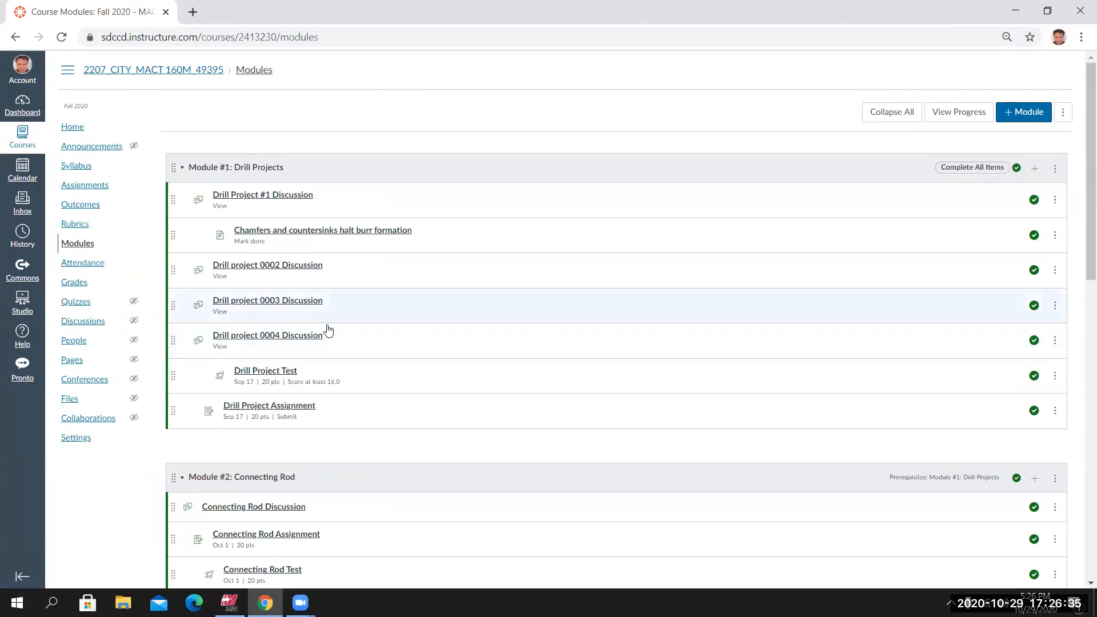
left_click(279, 339)
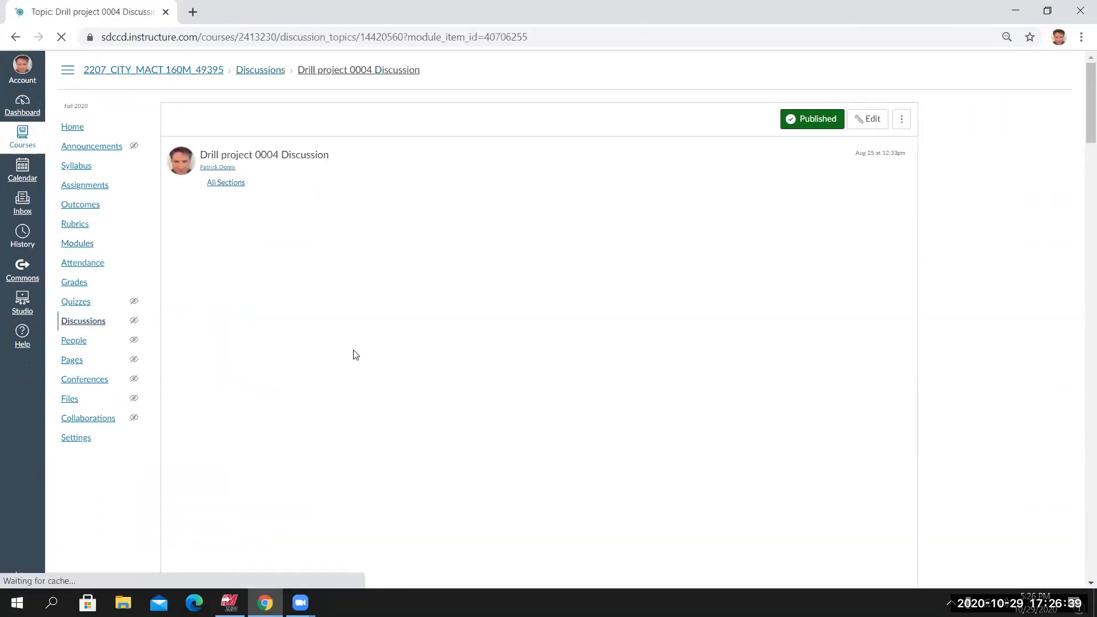
scroll(365, 354, "down", 5)
scroll(366, 355, "down", 10)
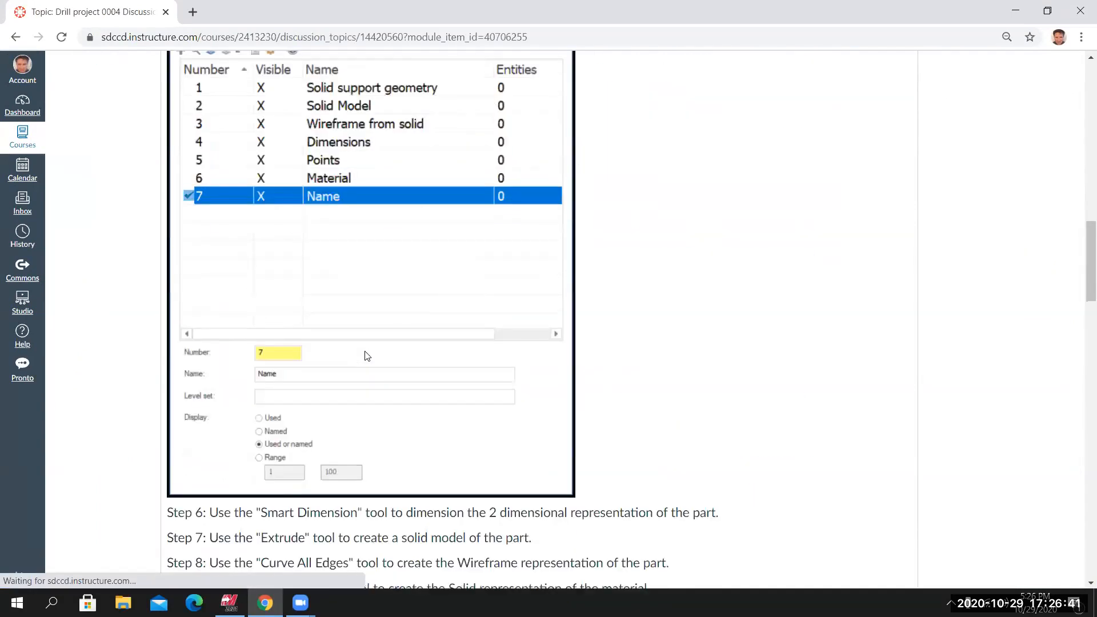
scroll(365, 355, "up", 3)
scroll(377, 386, "up", 3)
scroll(289, 289, "down", 3)
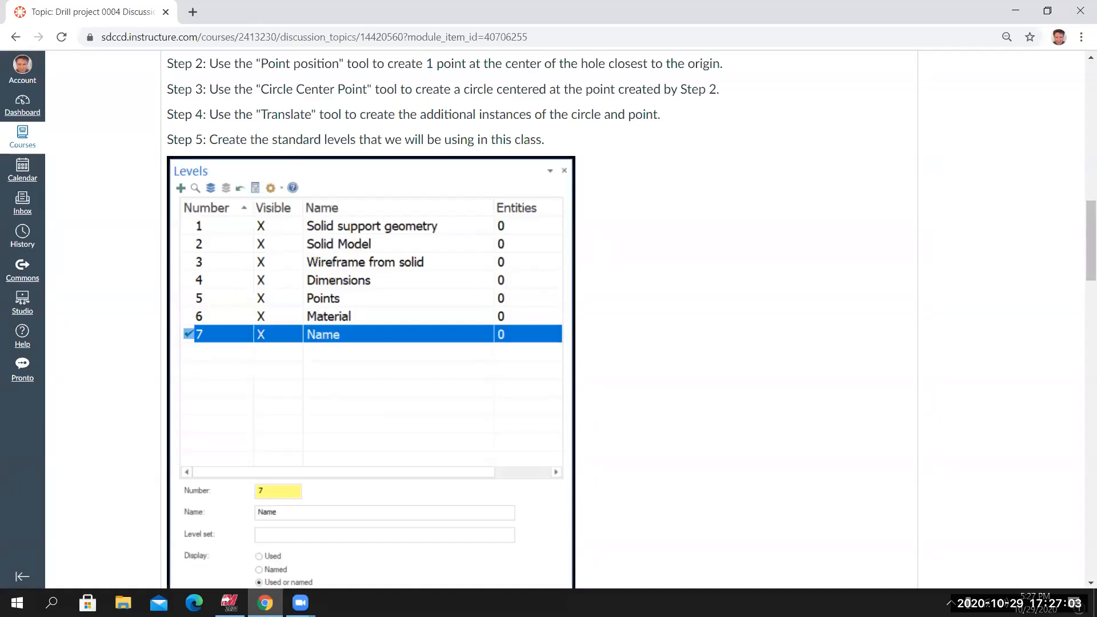
Switch back to Mastercam and add level 2 with the name "Solid Model".
key("alt+Tab")
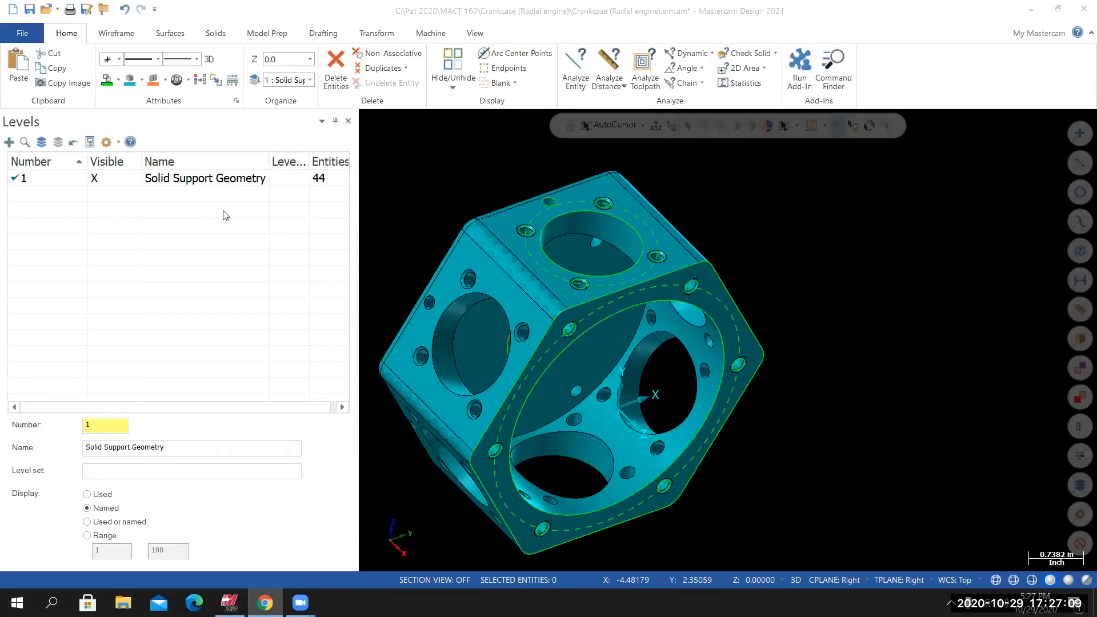
left_click(8, 143)
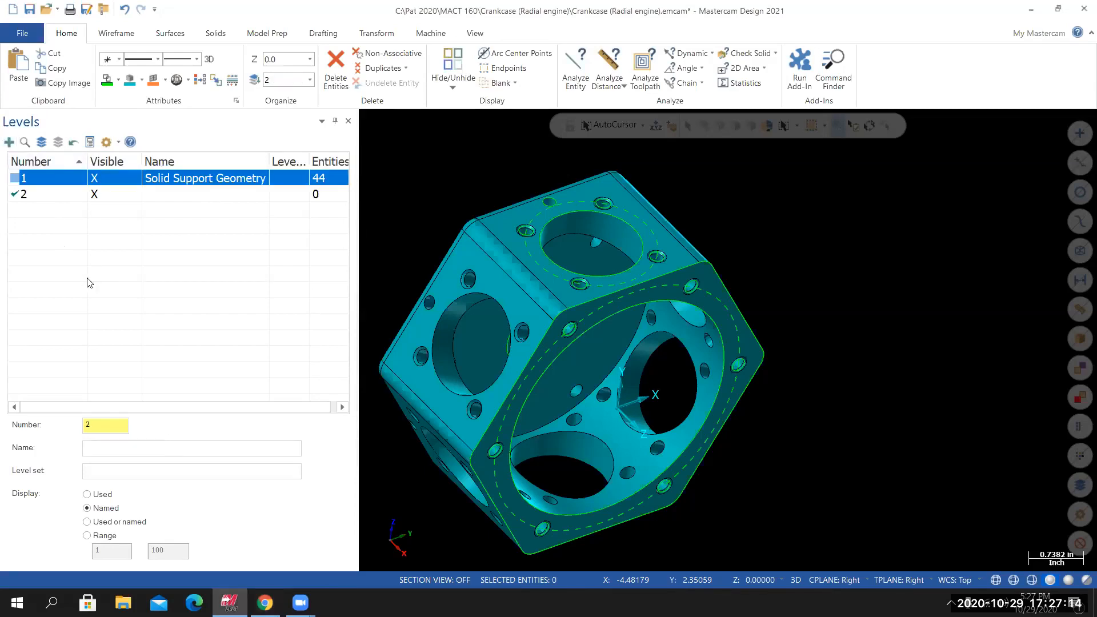
left_click(167, 196)
type("Solid Model")
key("Return")
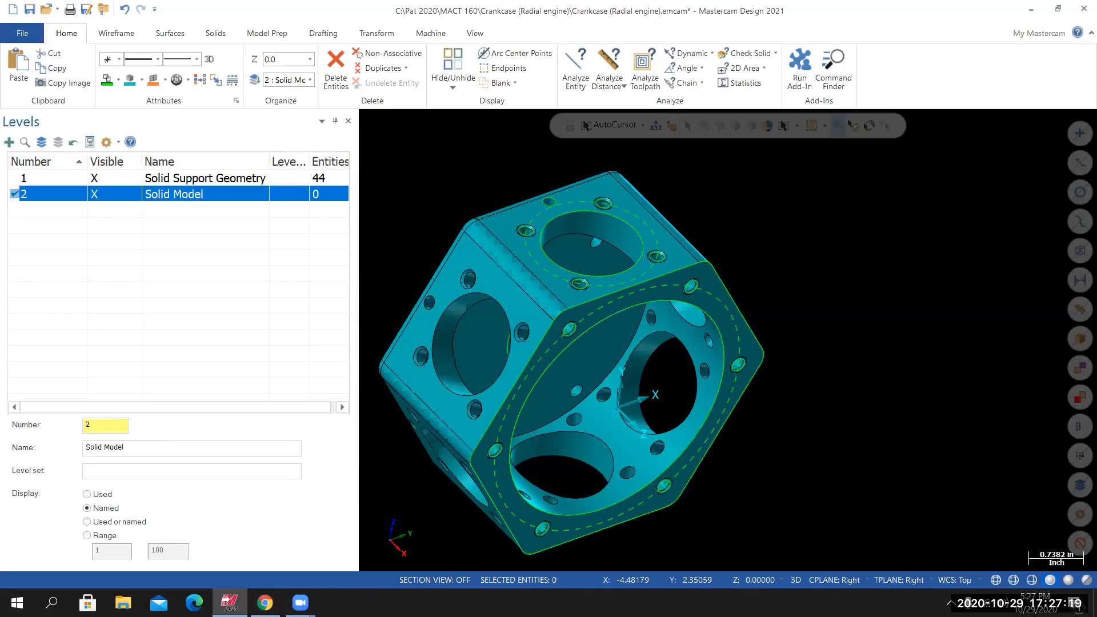
Add level 3 and name it "Wireframe from solid".
left_click(9, 142)
left_click(174, 212)
left_click(174, 212)
type("W")
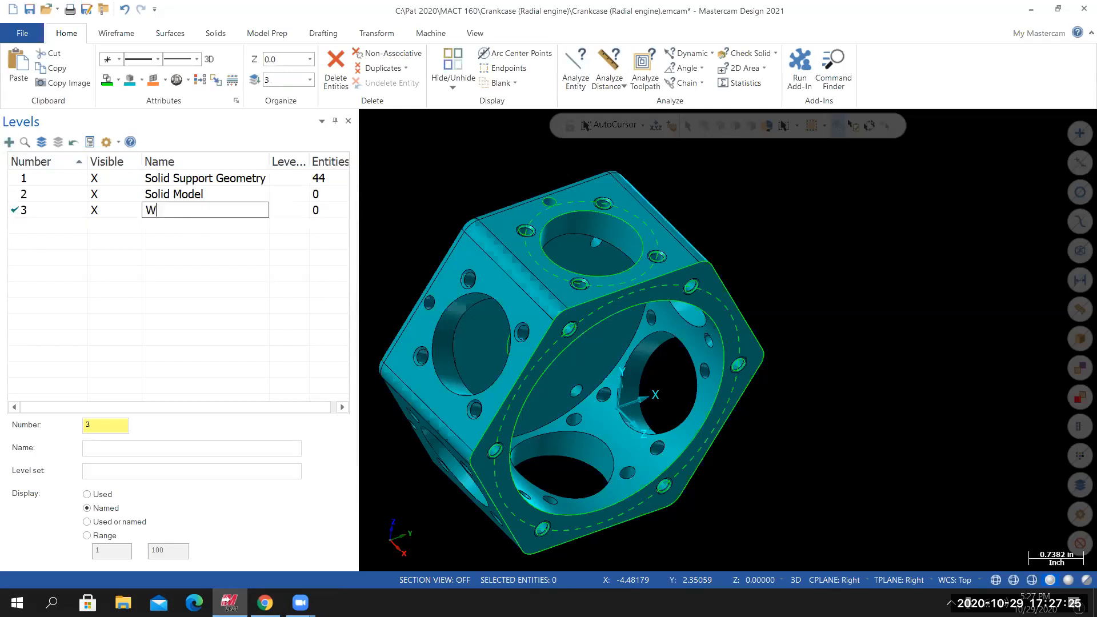
type("irefframe from soli")
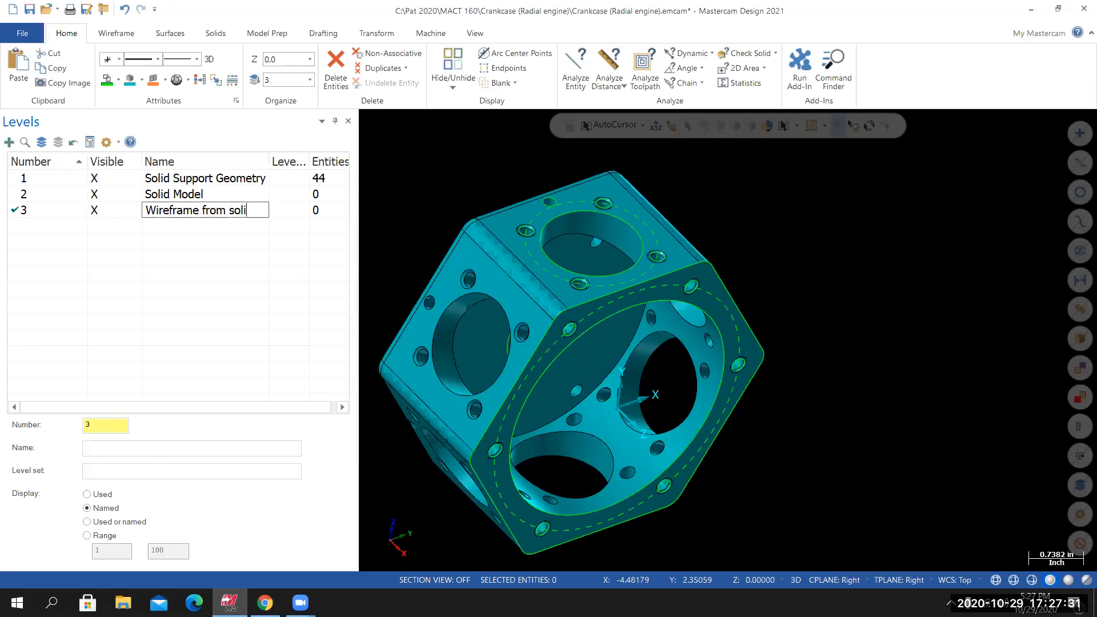
type("d")
key("Return")
Add level 4 and name it "Dimensions".
left_click(9, 142)
left_click(155, 228)
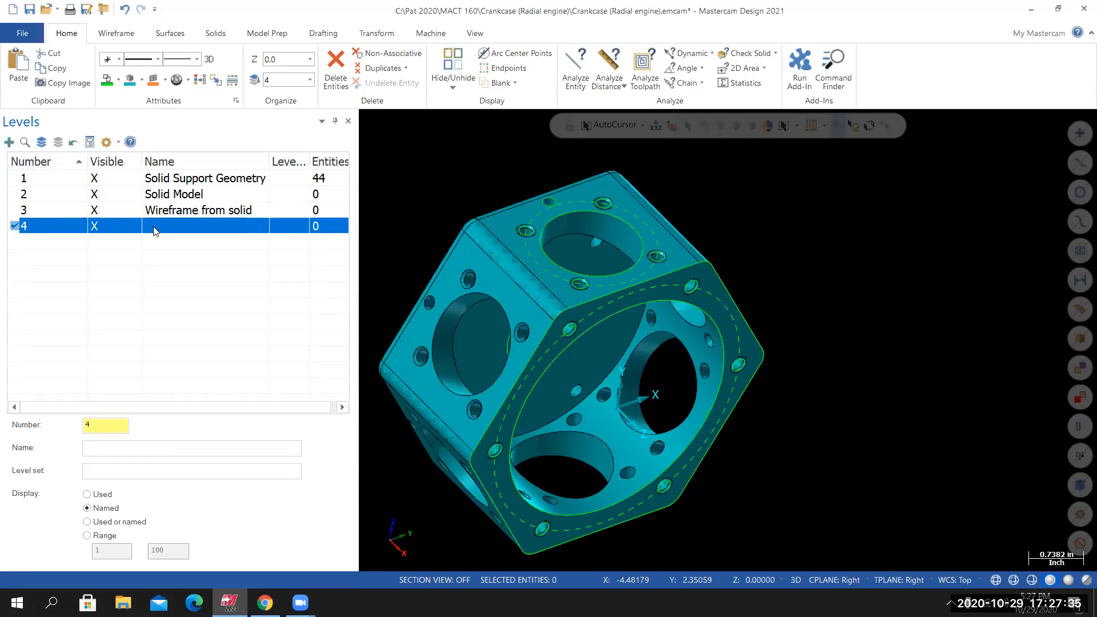
left_click(207, 228)
type("Dimension")
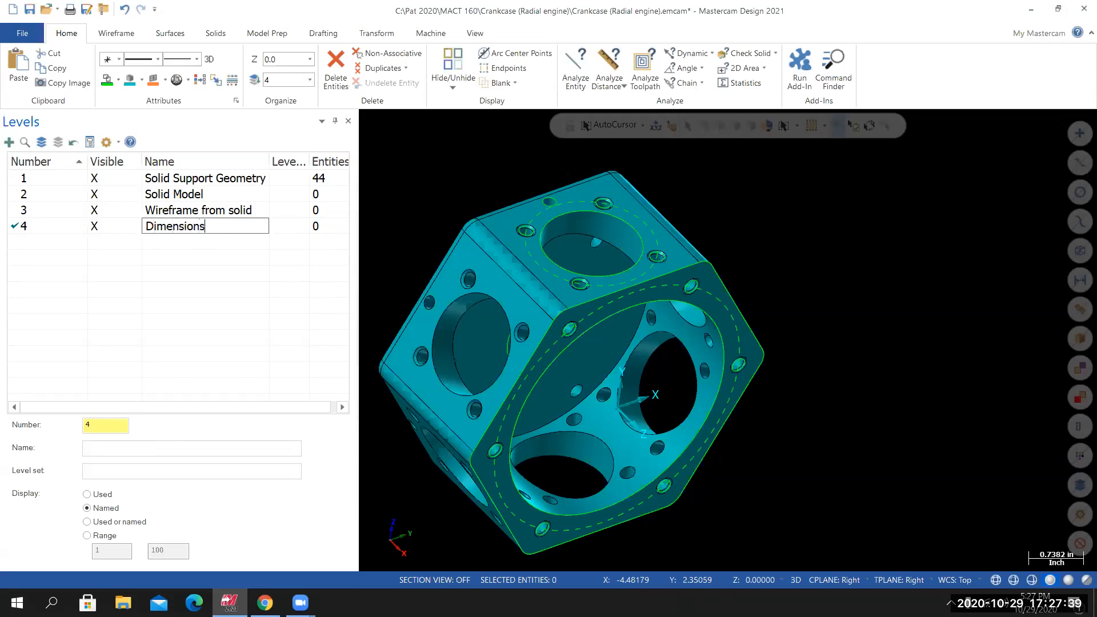
type("s")
key("Return")
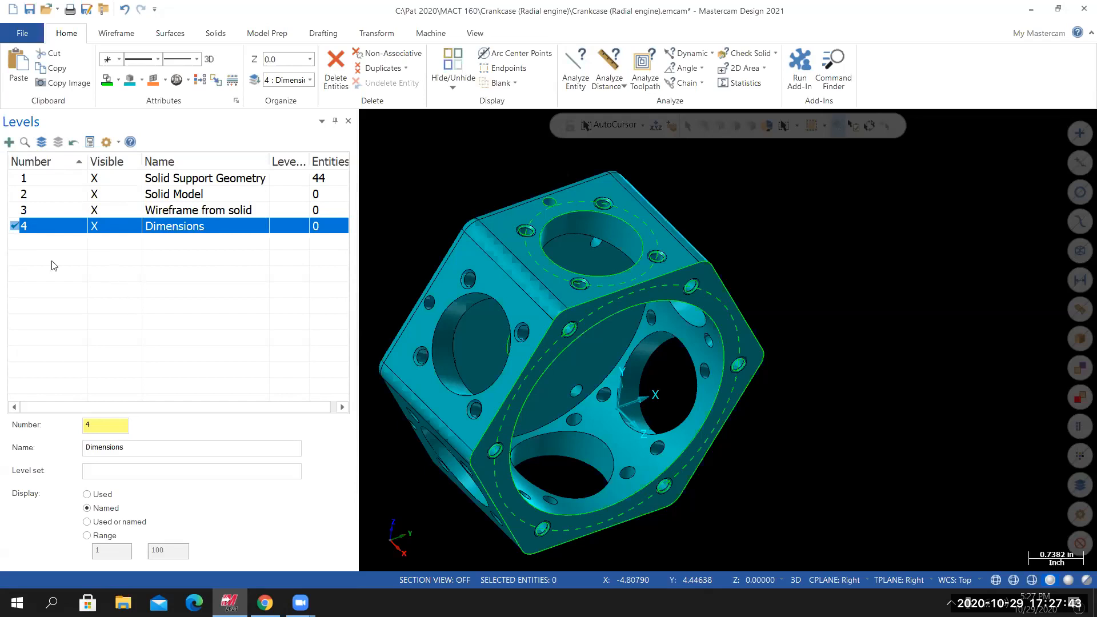
Add level 5 and name it "Points".
left_click(9, 142)
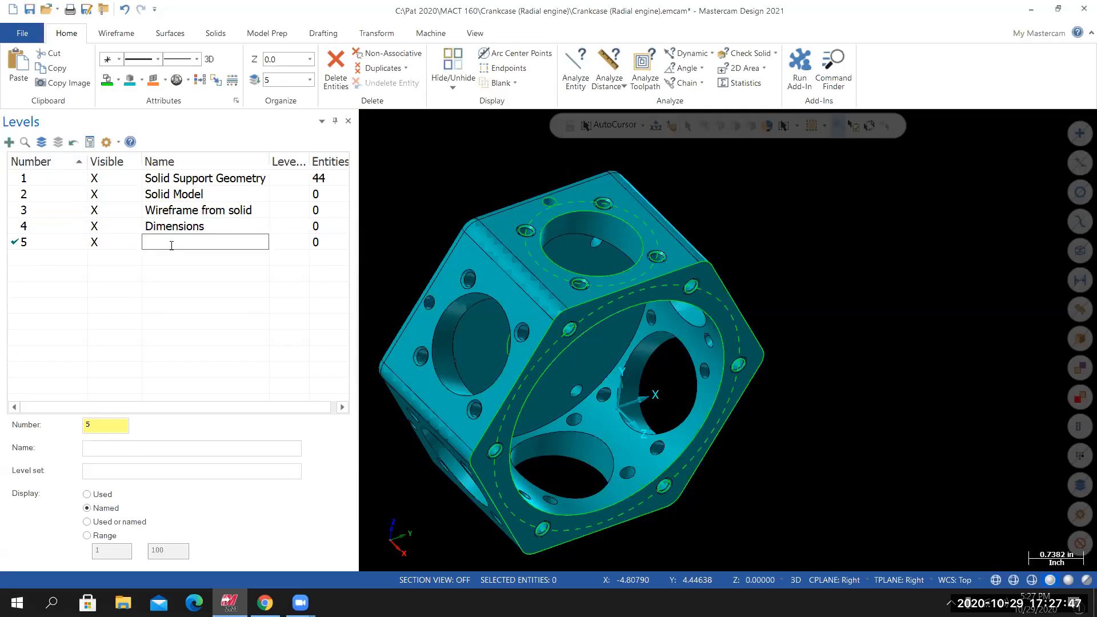
type("Pin")
key("BackSpace")
type("ints")
key("Return")
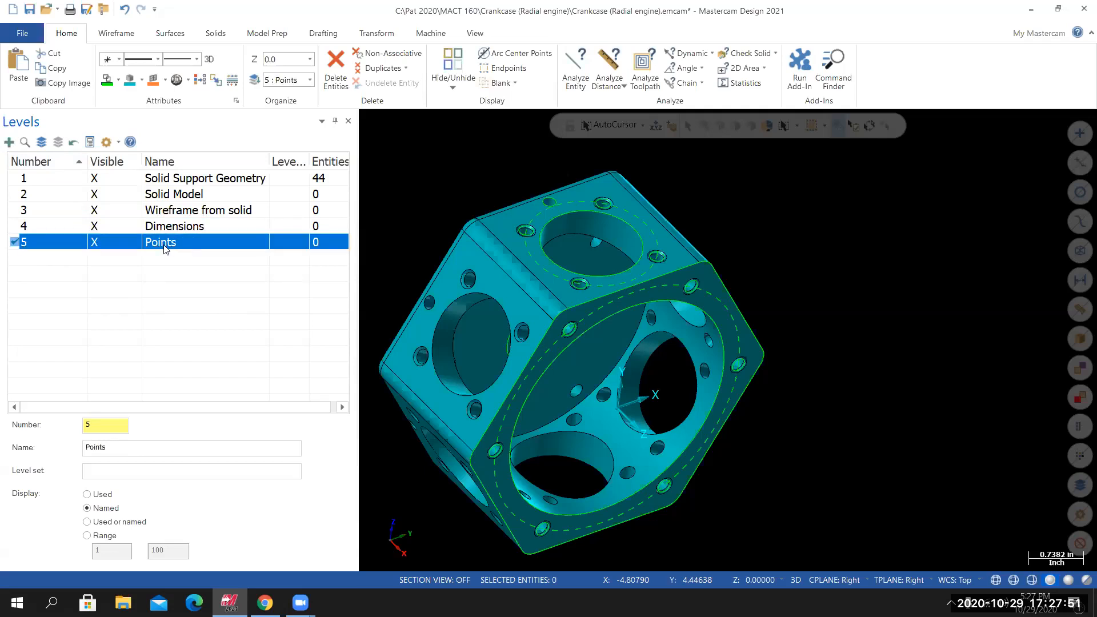
Add level 6 and name it "Material".
left_click(9, 142)
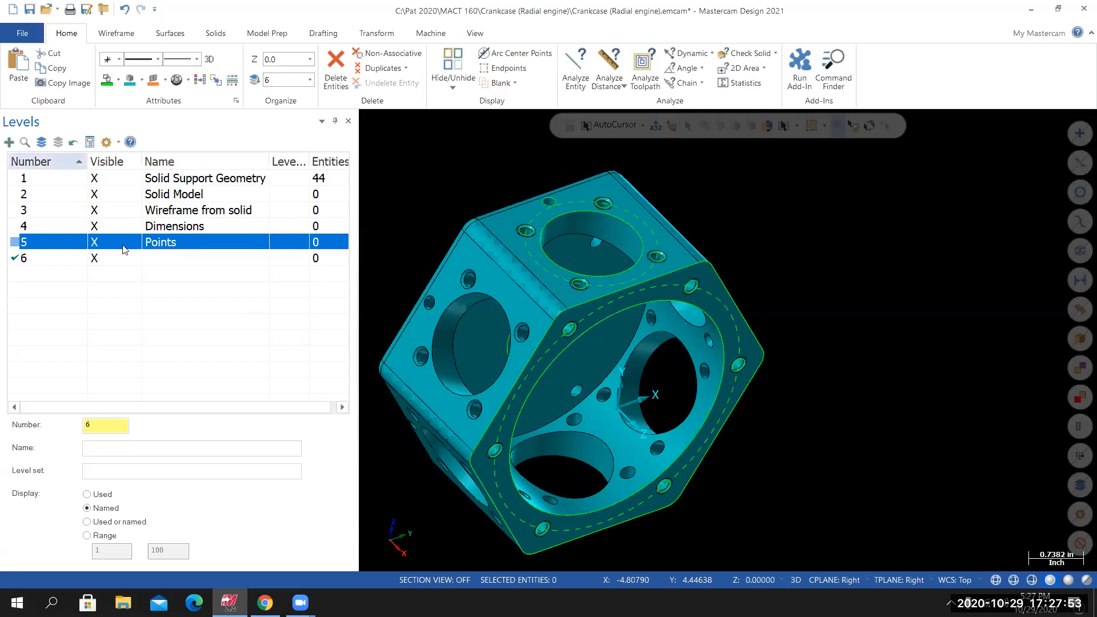
left_click(164, 258)
left_click(165, 258)
type("Mat")
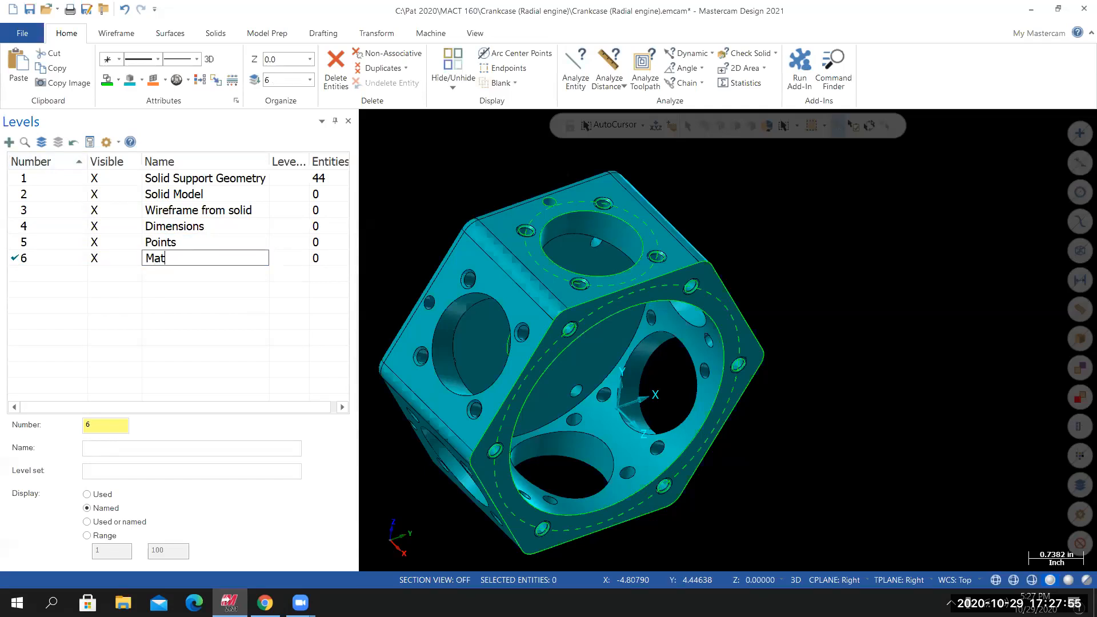
type("erial")
key("Return")
Add level 7 and name it "Name".
left_click(9, 142)
double_click(162, 276)
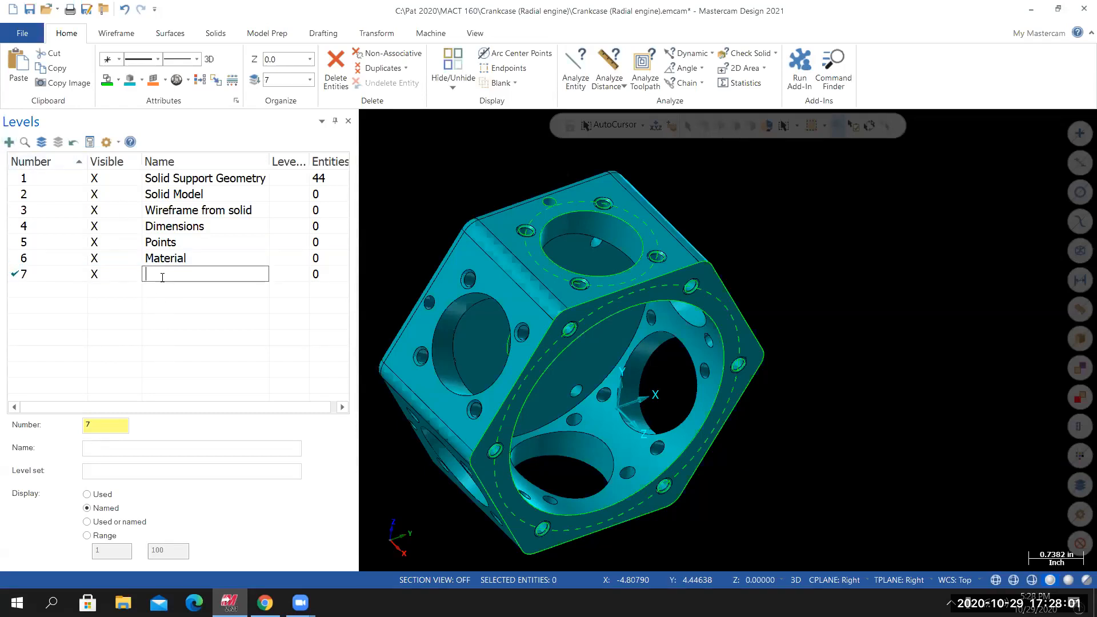
type("Name")
key("Return")
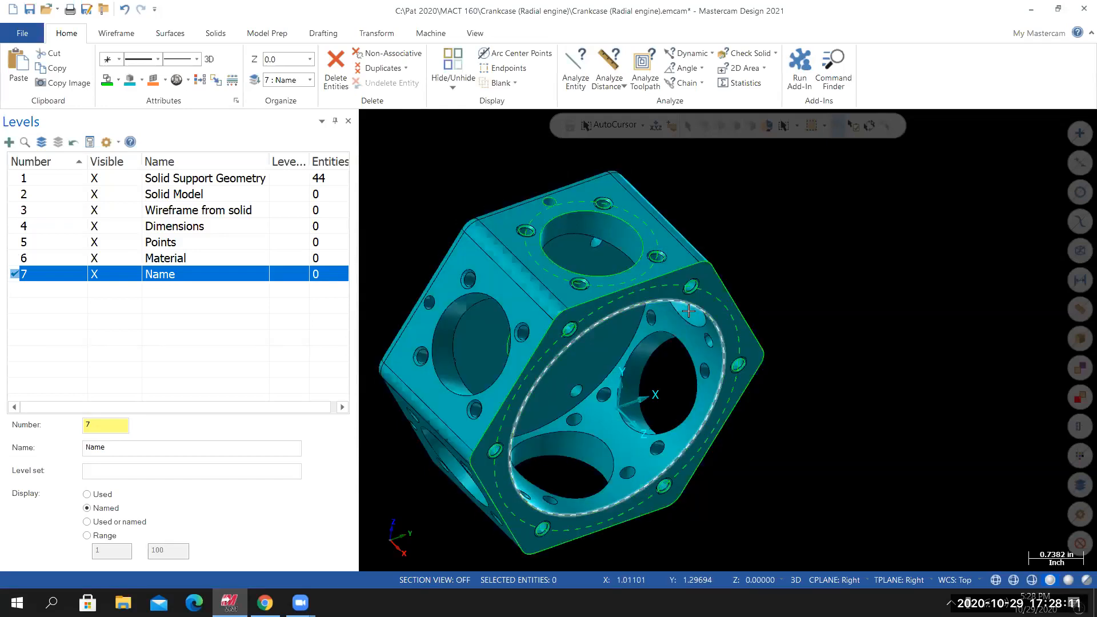
Examine the crankcase's interior and side bores from several angles, and return to the isometric view.
mouse_move(689, 311)
middle_mouse_down()
mouse_move(719, 303)
mouse_move(732, 314)
mouse_move(726, 394)
mouse_move(627, 318)
mouse_move(457, 328)
mouse_move(464, 304)
mouse_move(584, 396)
middle_mouse_up()
scroll(597, 438, "down", 6)
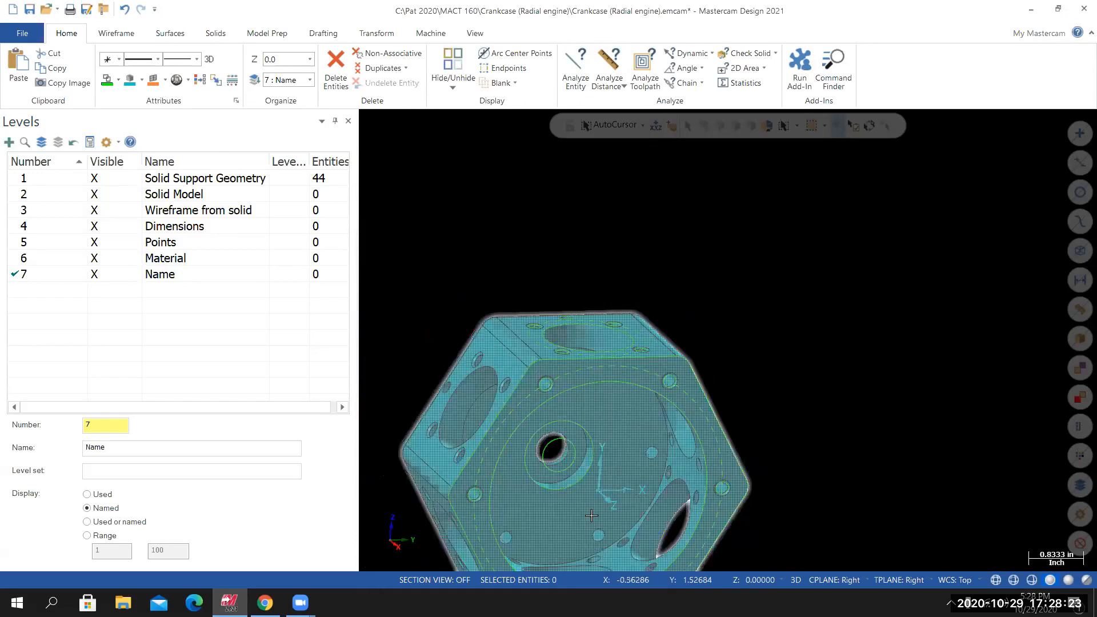
scroll(620, 504, "up", 3)
scroll(568, 340, "up", 2)
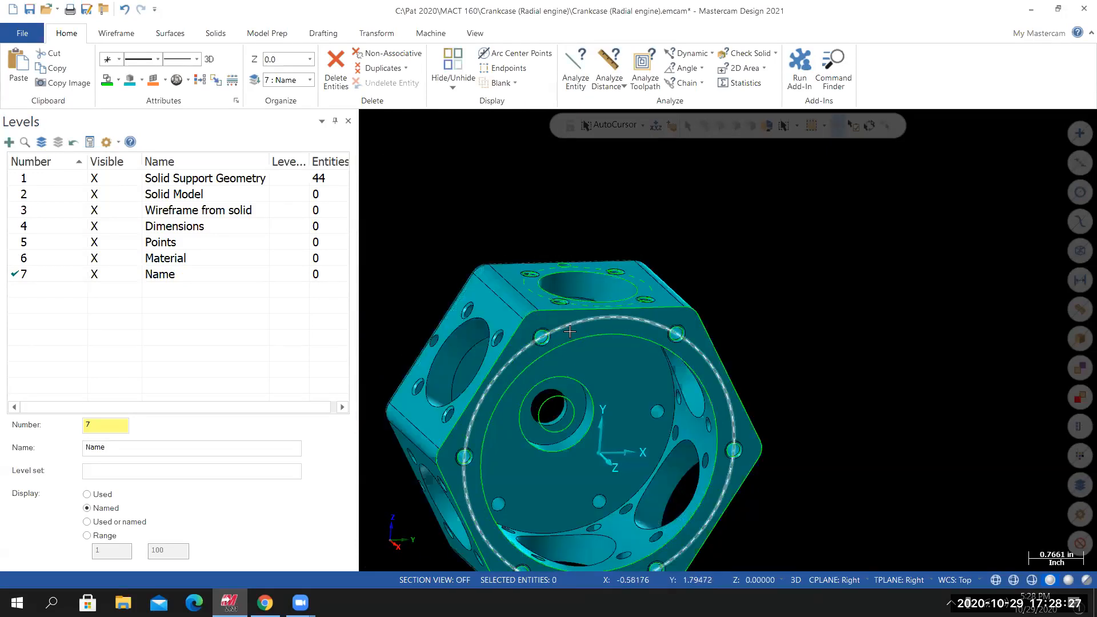
mouse_move(570, 331)
middle_mouse_down()
mouse_move(541, 408)
mouse_move(558, 403)
mouse_move(580, 420)
middle_mouse_up()
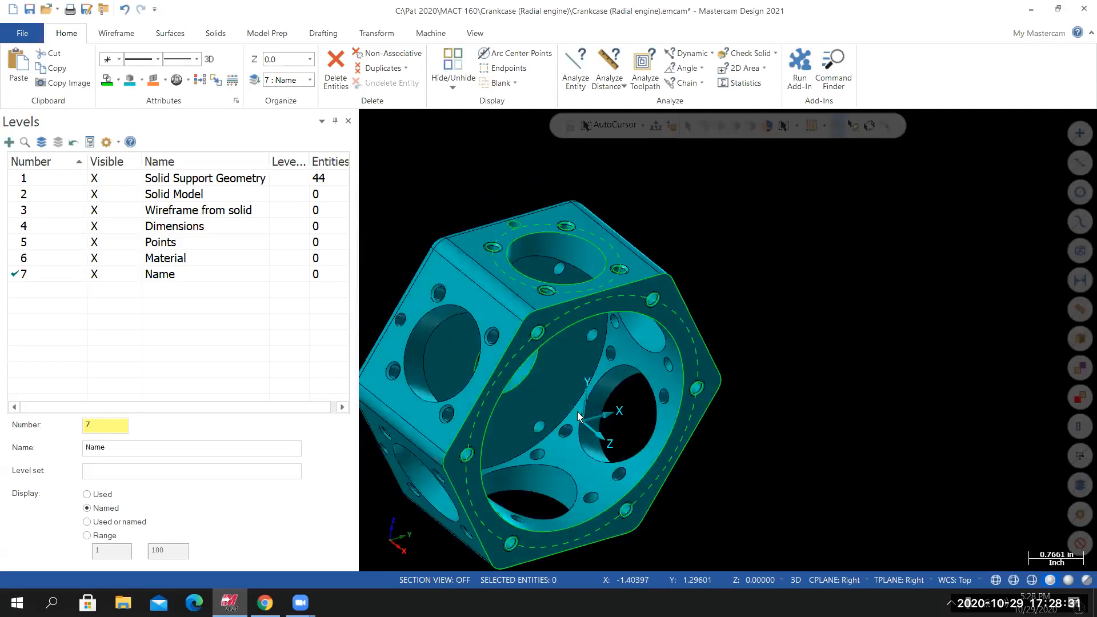
scroll(583, 424, "down", 5)
scroll(473, 518, "up", 3)
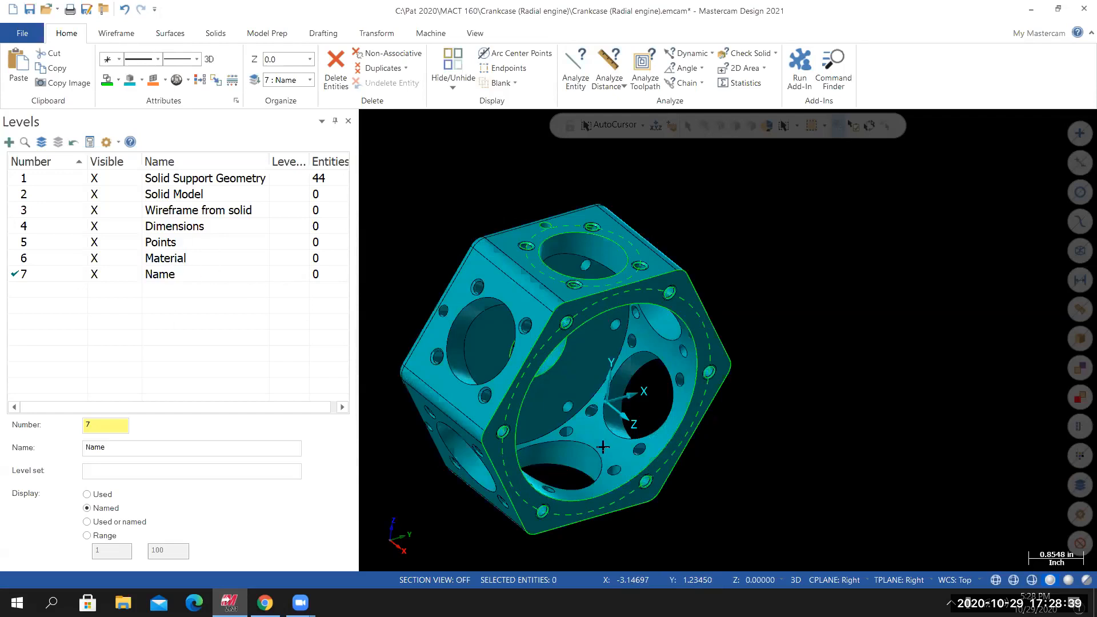
middle_click_drag(603, 446, 664, 457)
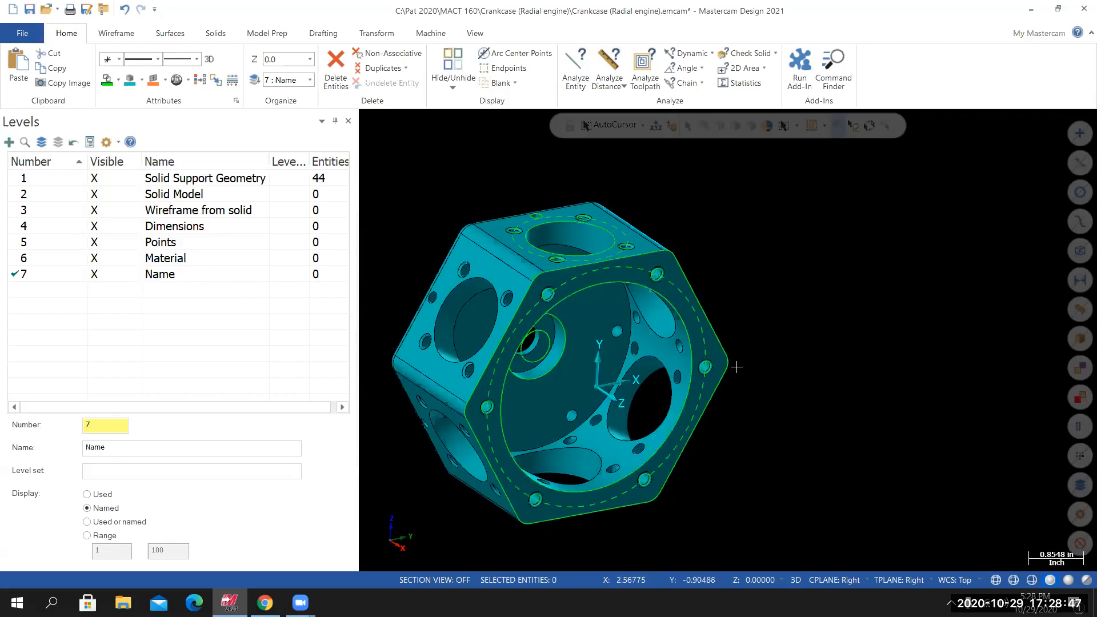
right_click(742, 244)
left_click(769, 352)
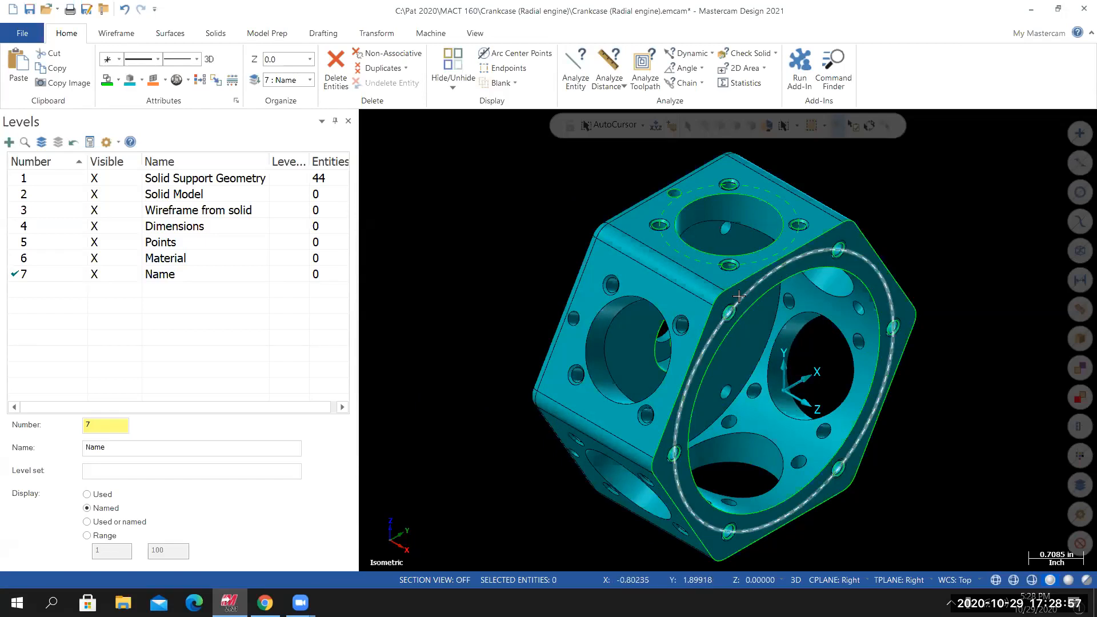
Set the construction plane to Right and orient the crankcase to the Right view.
left_click(828, 580)
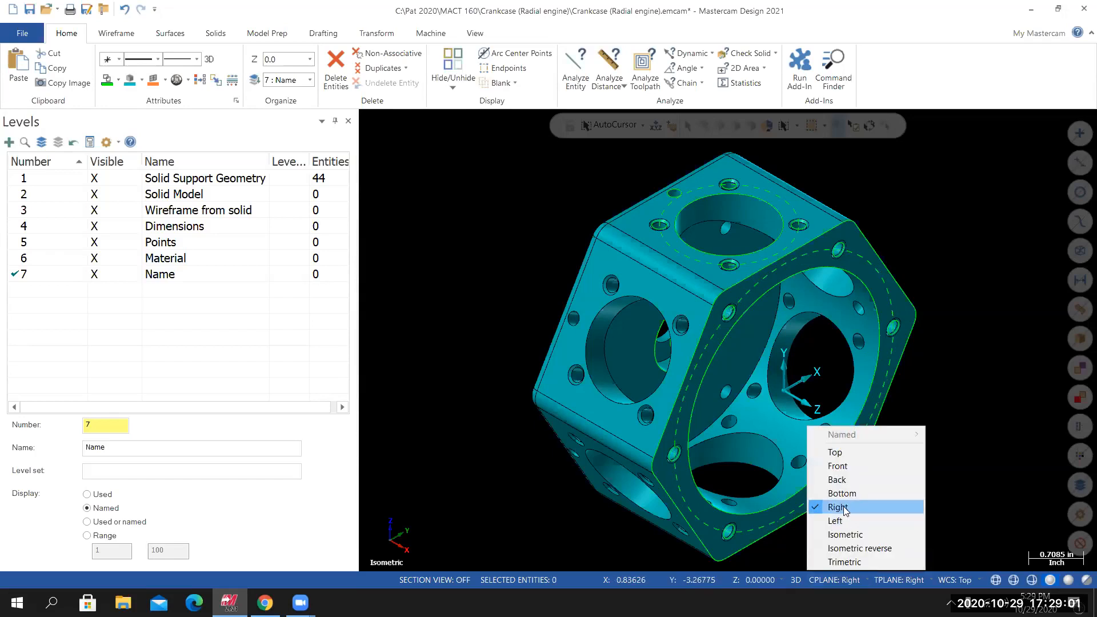
left_click(839, 507)
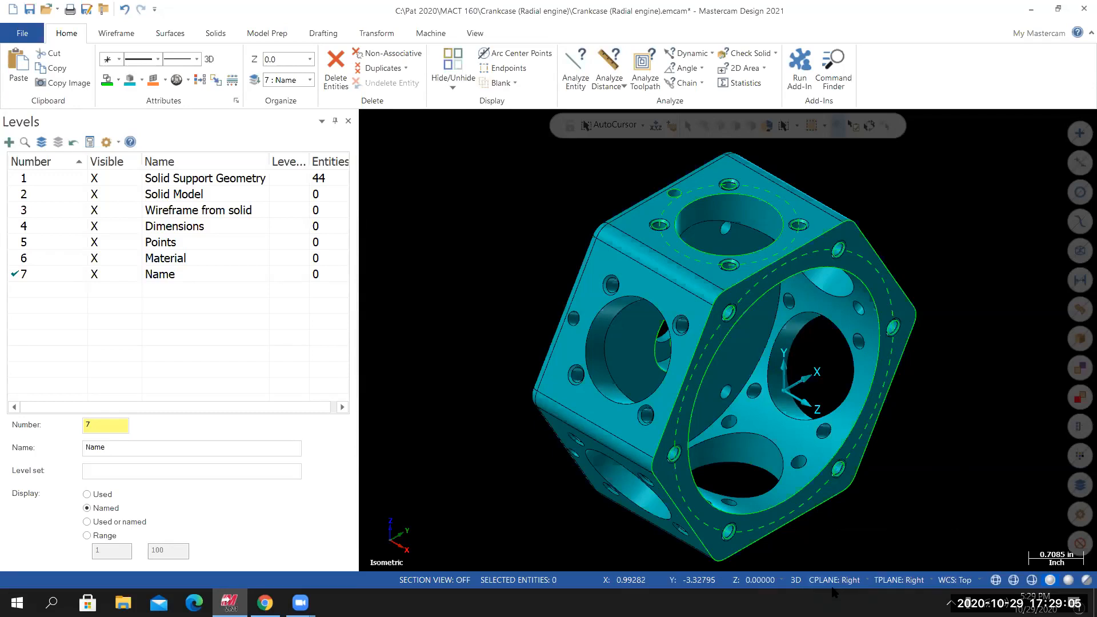
right_click(482, 251)
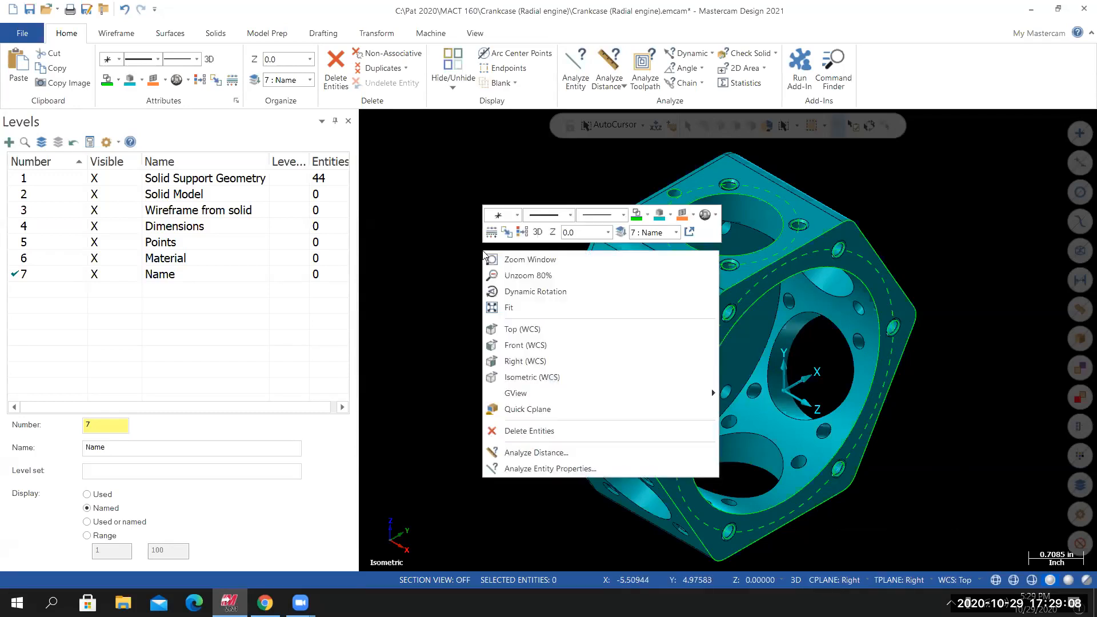
left_click(521, 362)
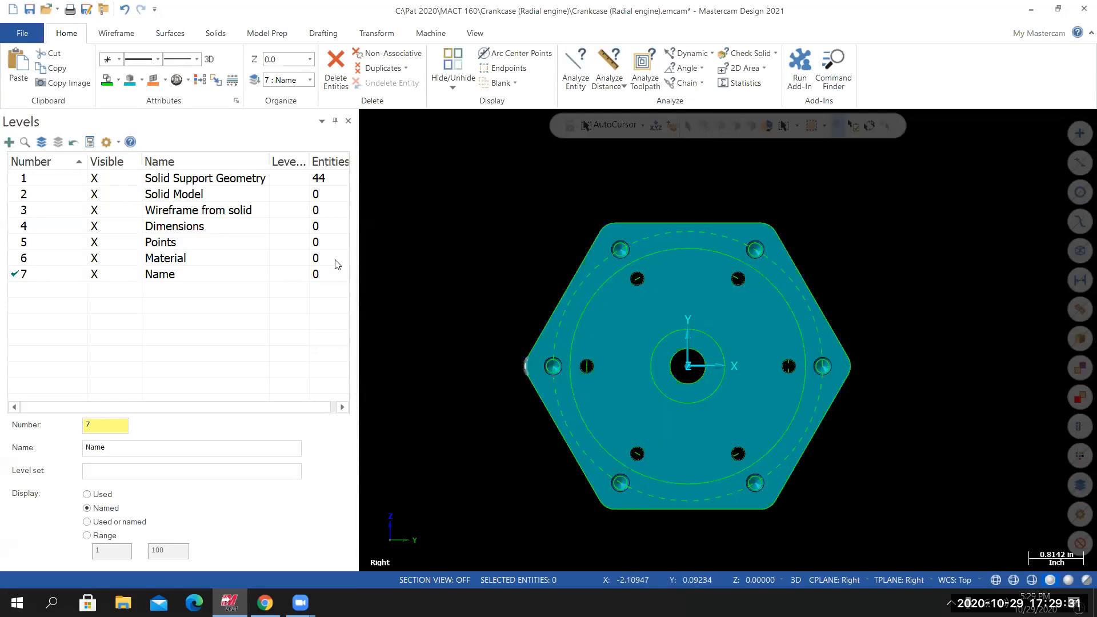
Set the default wireframe color to red for the dimensions.
left_click(101, 83)
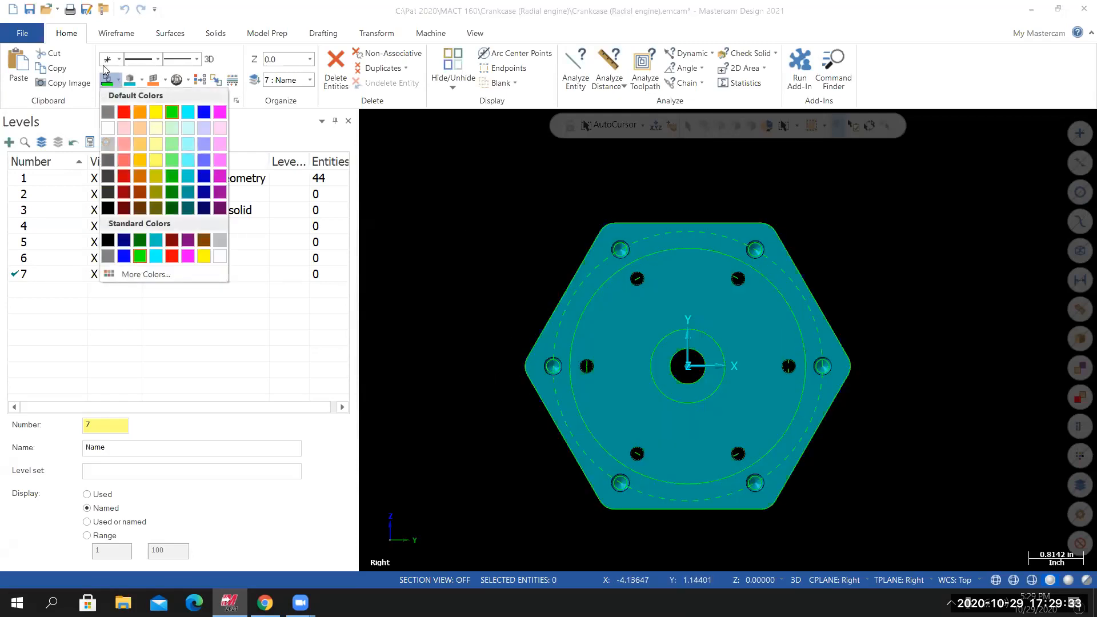
left_click(124, 112)
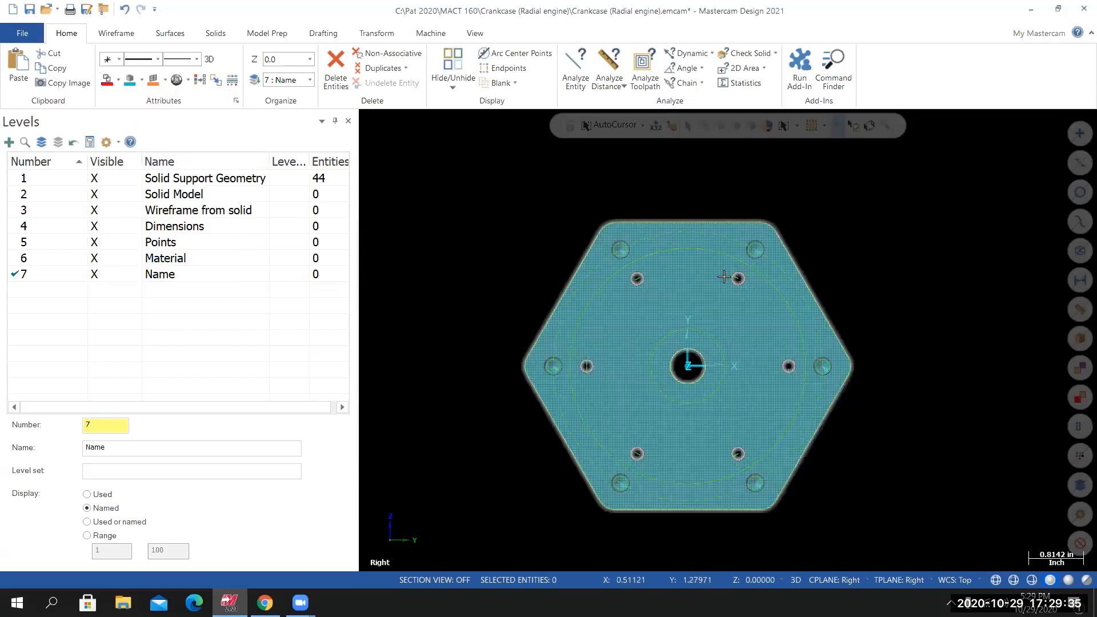
Examine the crankcase from an angle and in the Top and Front views, and return to the Right view.
middle_click_drag(594, 282, 484, 195)
right_click(484, 194)
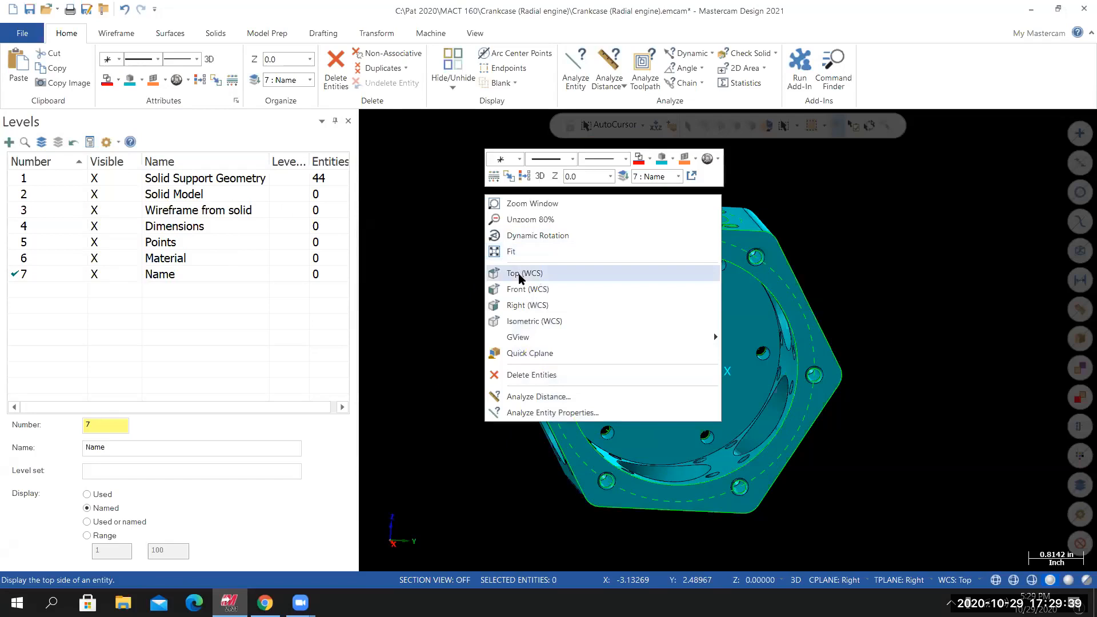
left_click(520, 274)
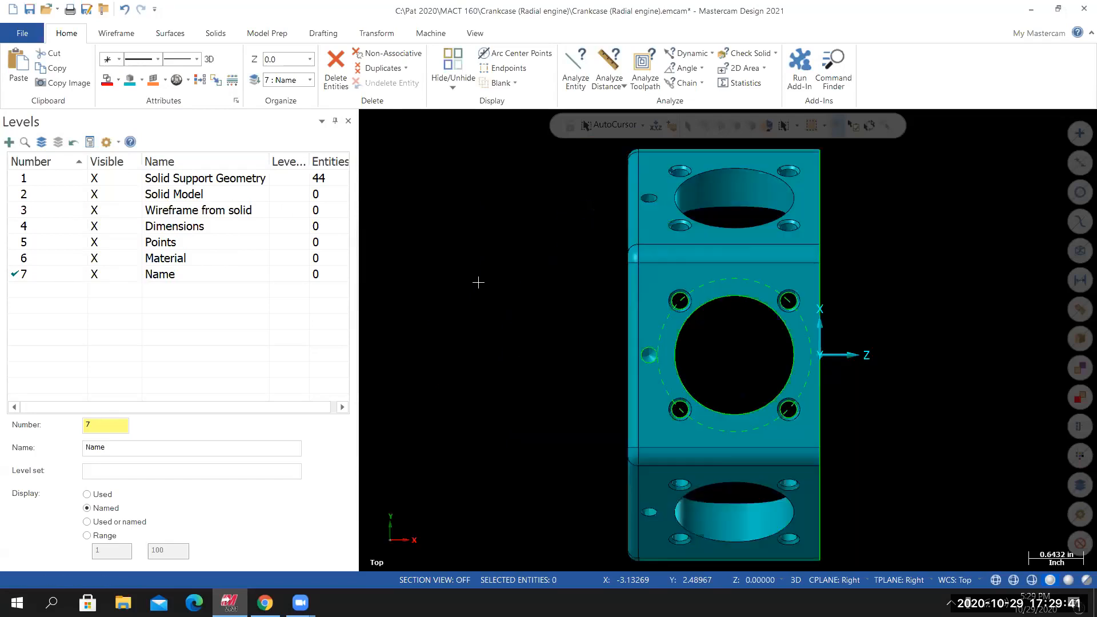
right_click(479, 280)
left_click(513, 377)
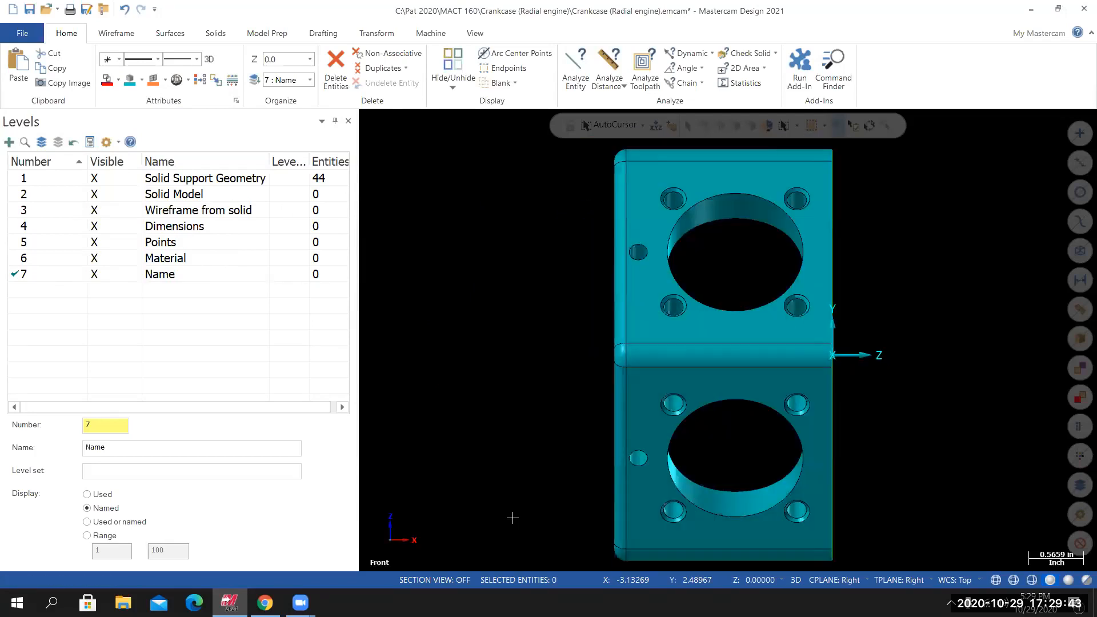
right_click(515, 441)
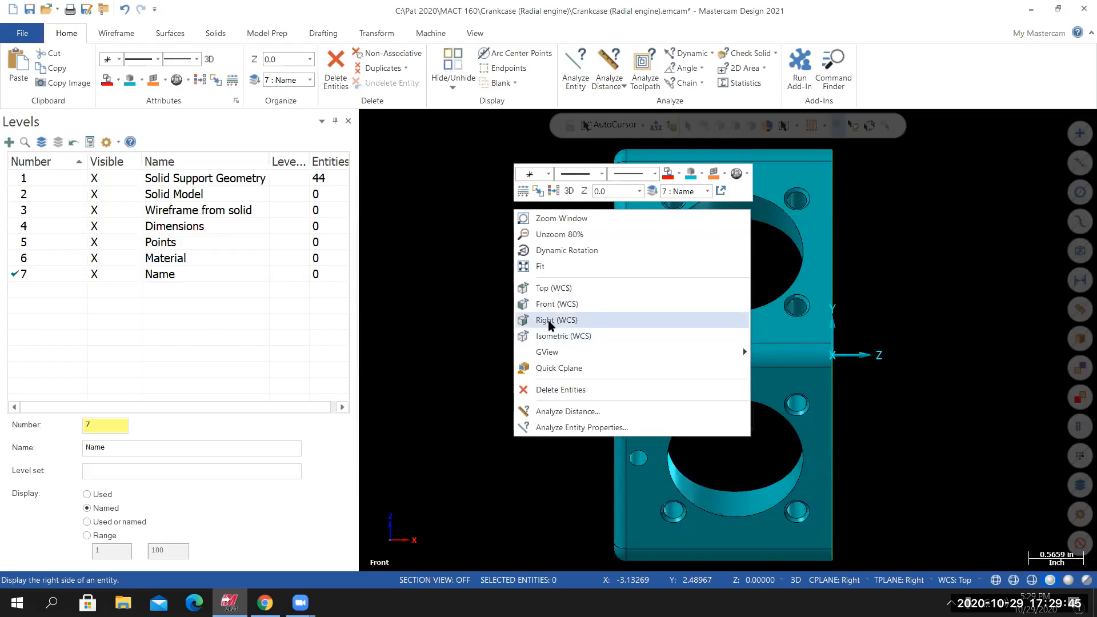
left_click(551, 320)
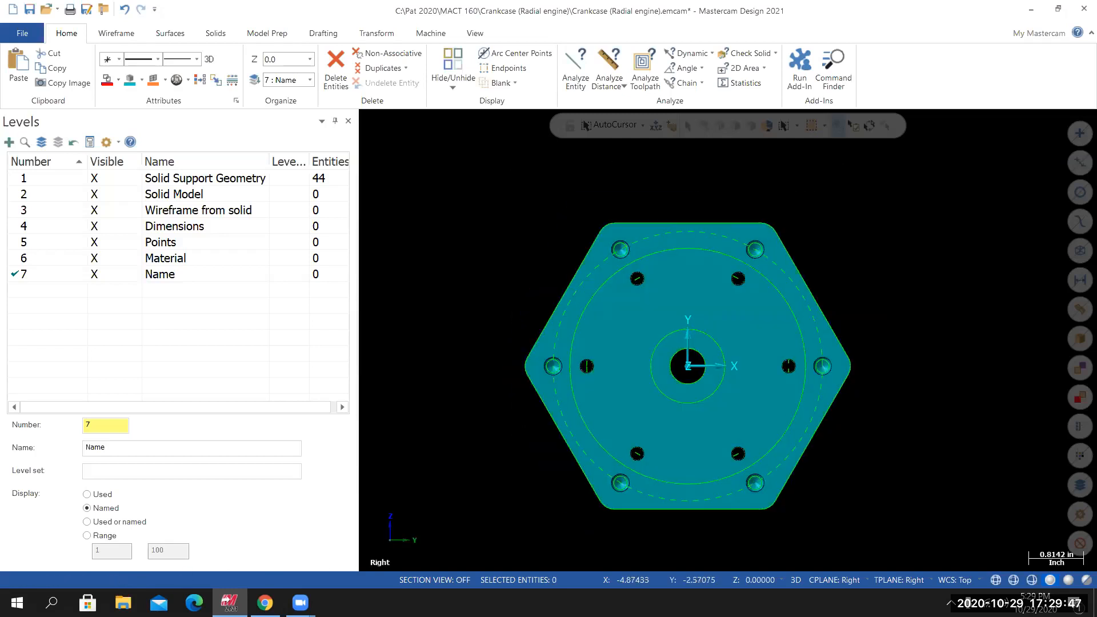
Make level 4, Dimensions, the active level.
left_click(123, 603)
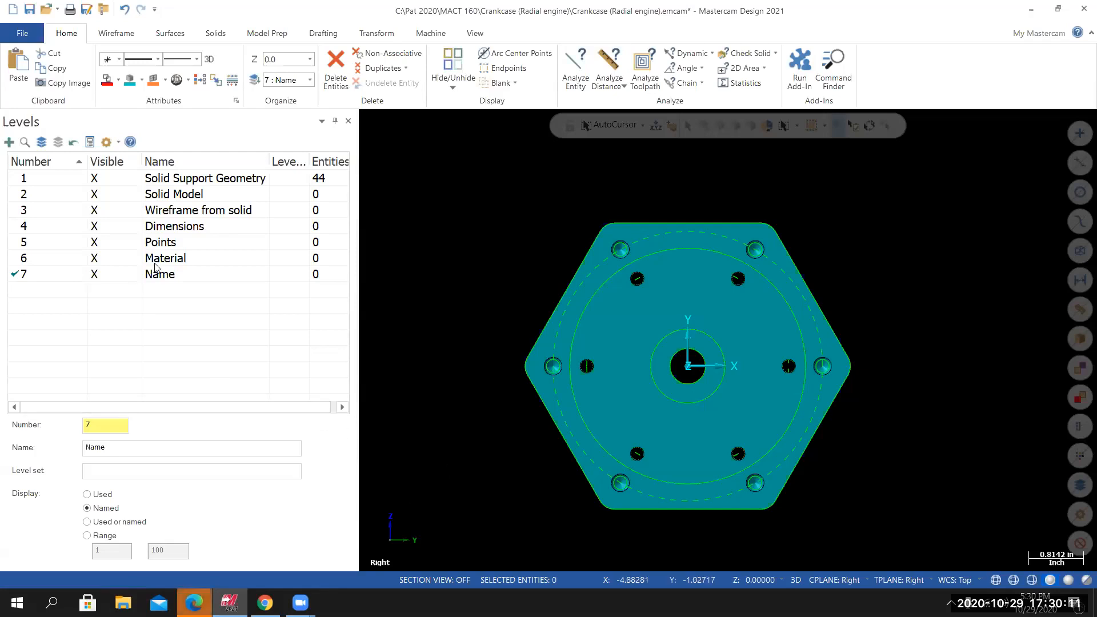
left_click(22, 228)
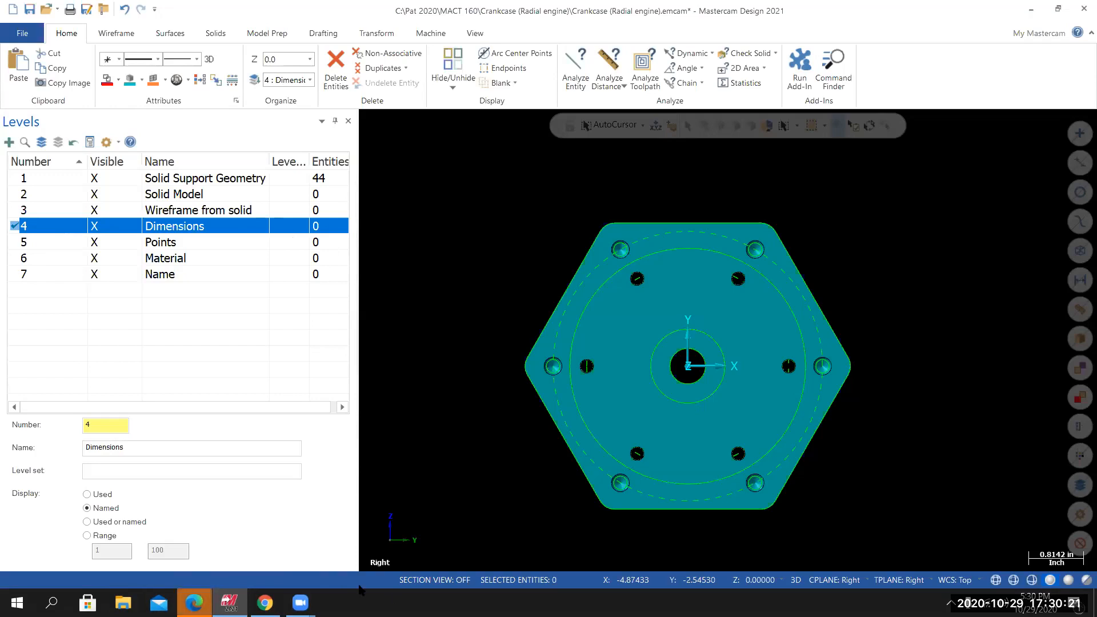
Switch to crankcase_inch.pdf in Edge, examine the dimensions on the lower hexagonal view, and return to Mastercam.
left_click(263, 597)
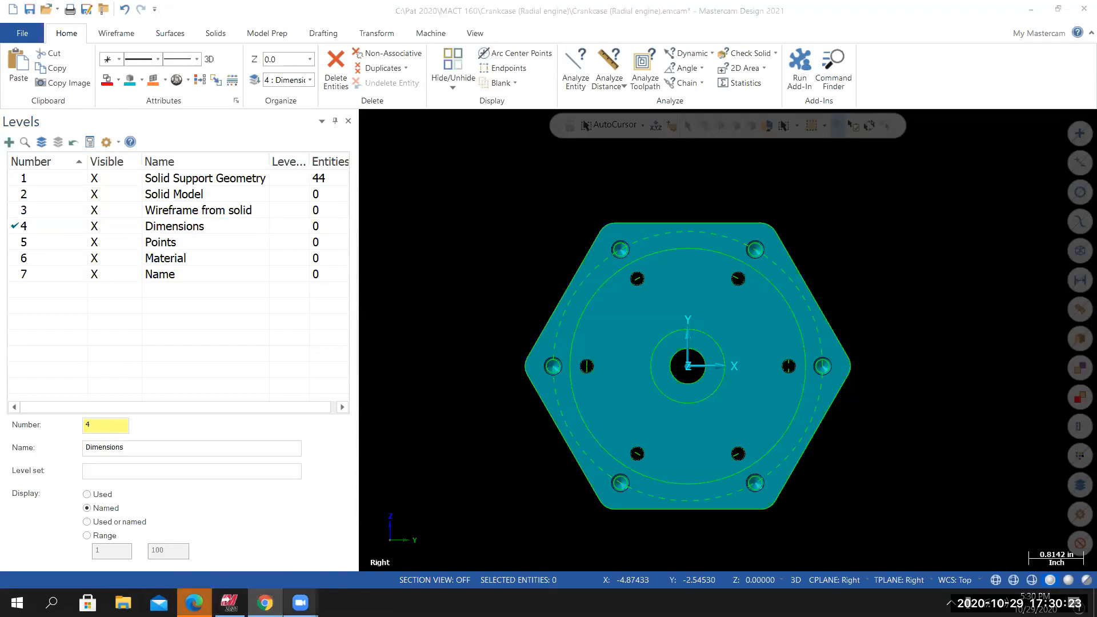
left_click(195, 603)
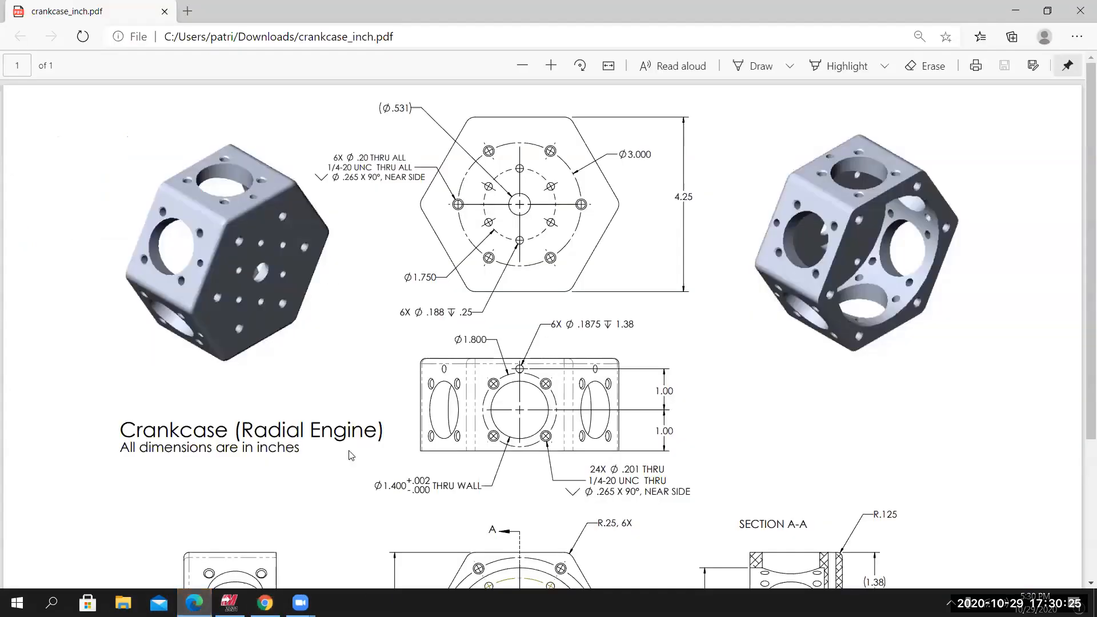
scroll(541, 413, "down", 1, "ctrl")
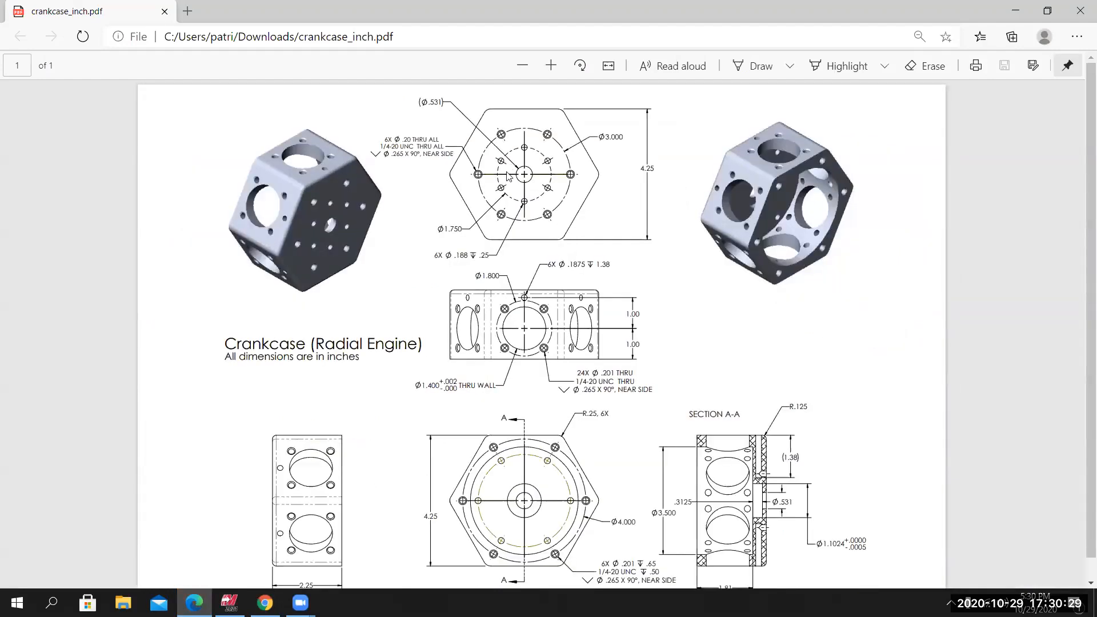
scroll(535, 552, "up", 4, "ctrl")
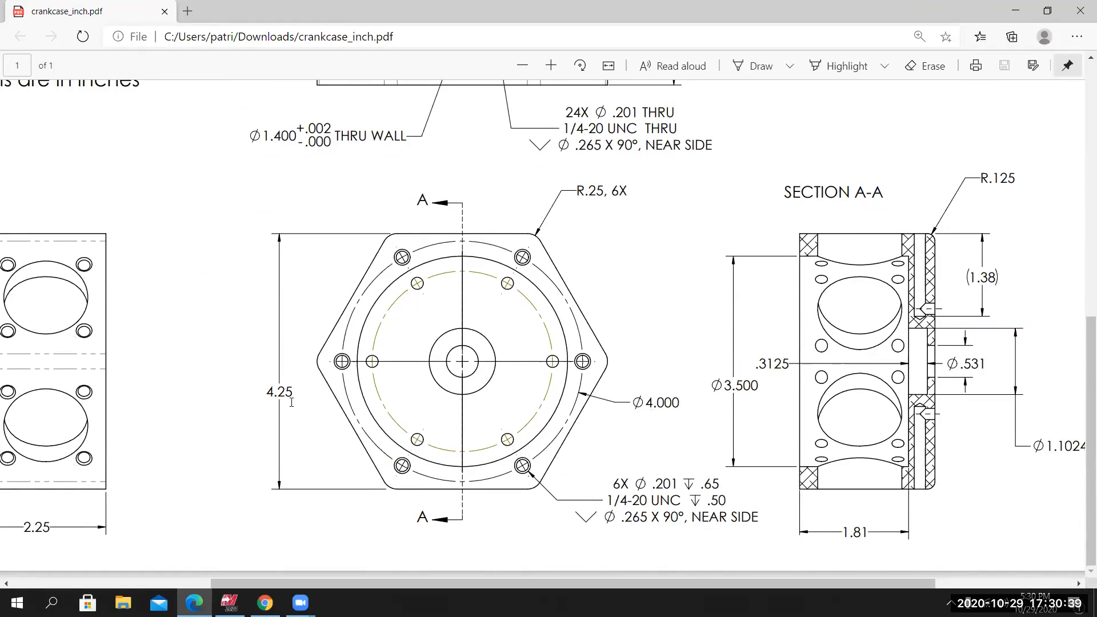
left_click(265, 603)
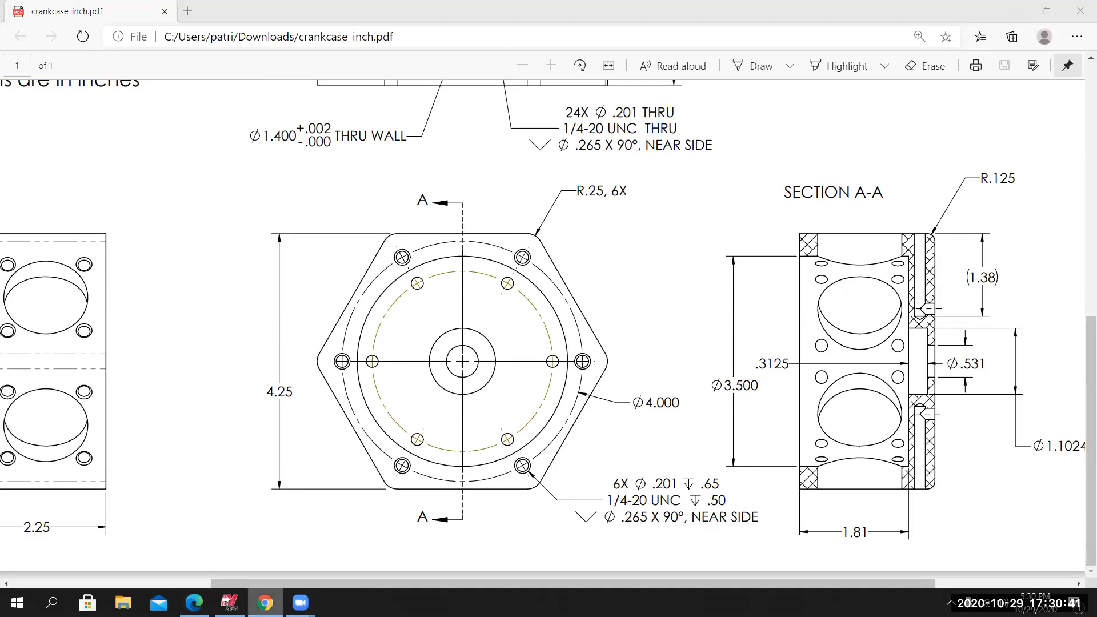
left_click(229, 603)
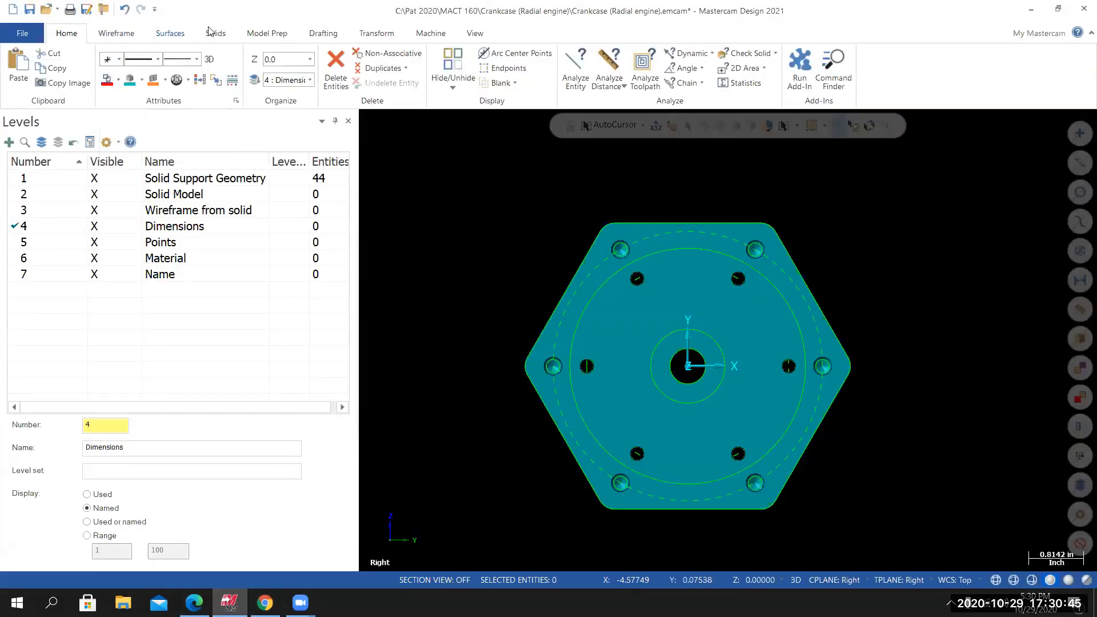
Add a Smart Dimension between the hexagon's upper and lower flats, with arrows inside and the text left of the part.
left_click(313, 33)
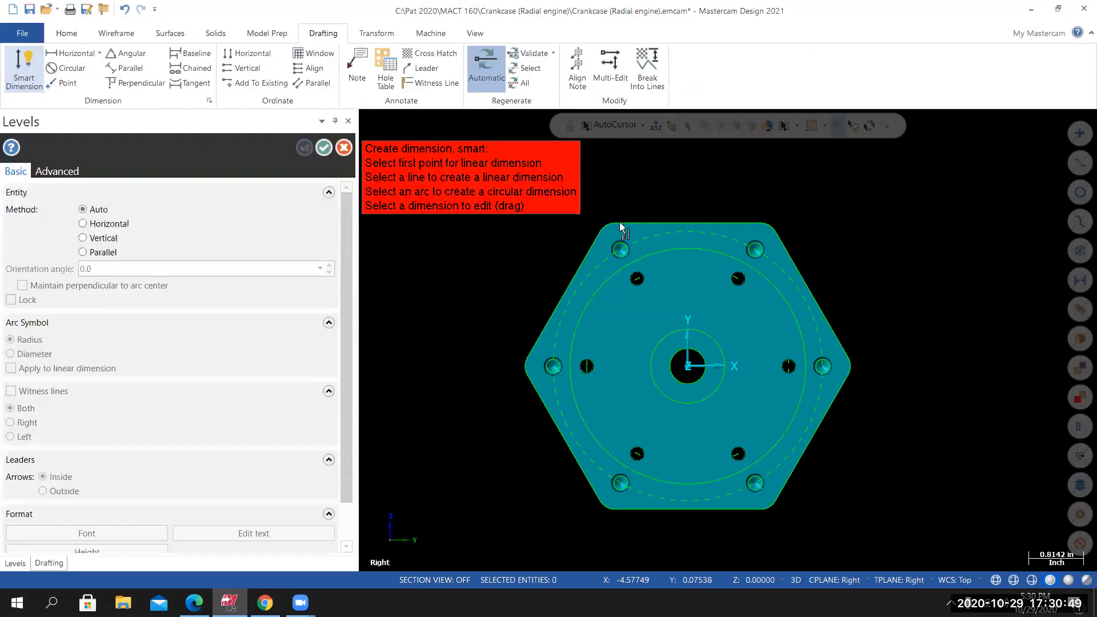
left_click(638, 223)
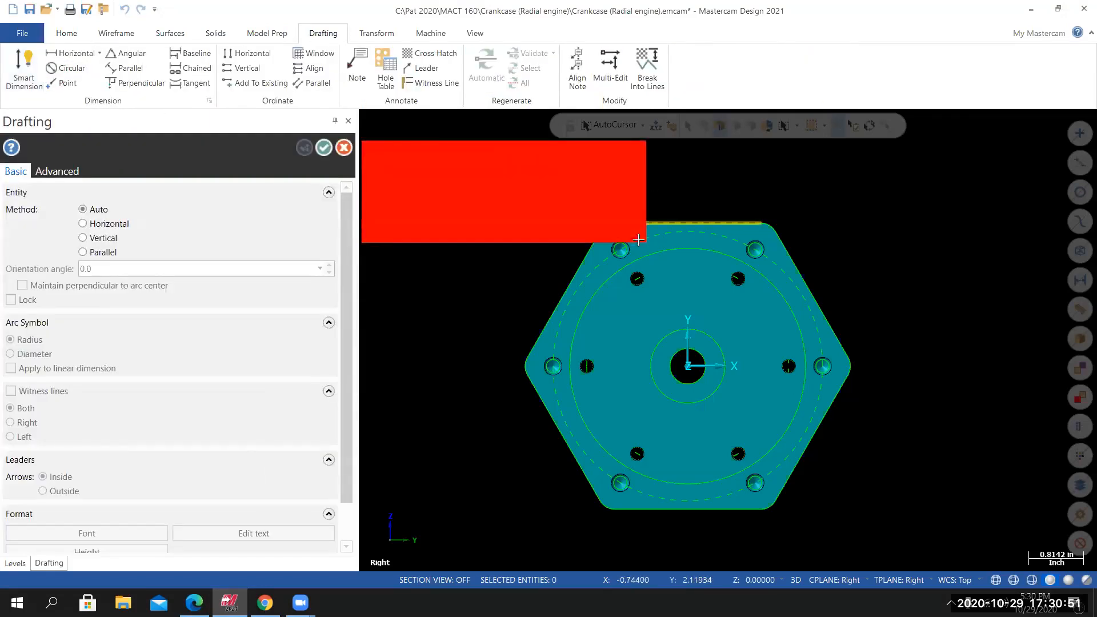
left_click(661, 514)
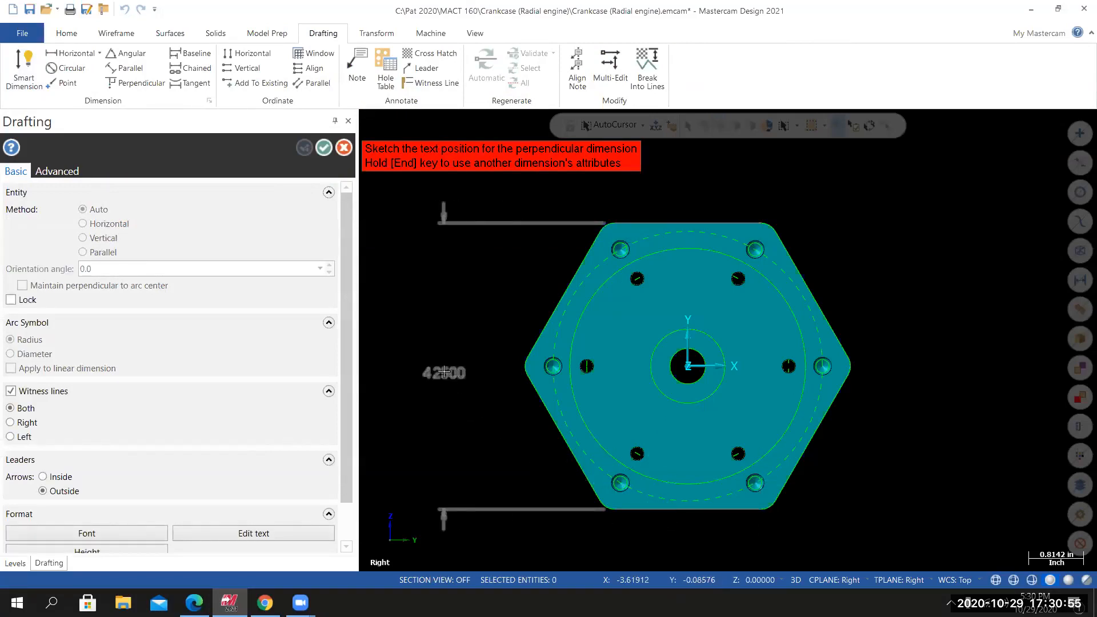
key("a")
key("a")
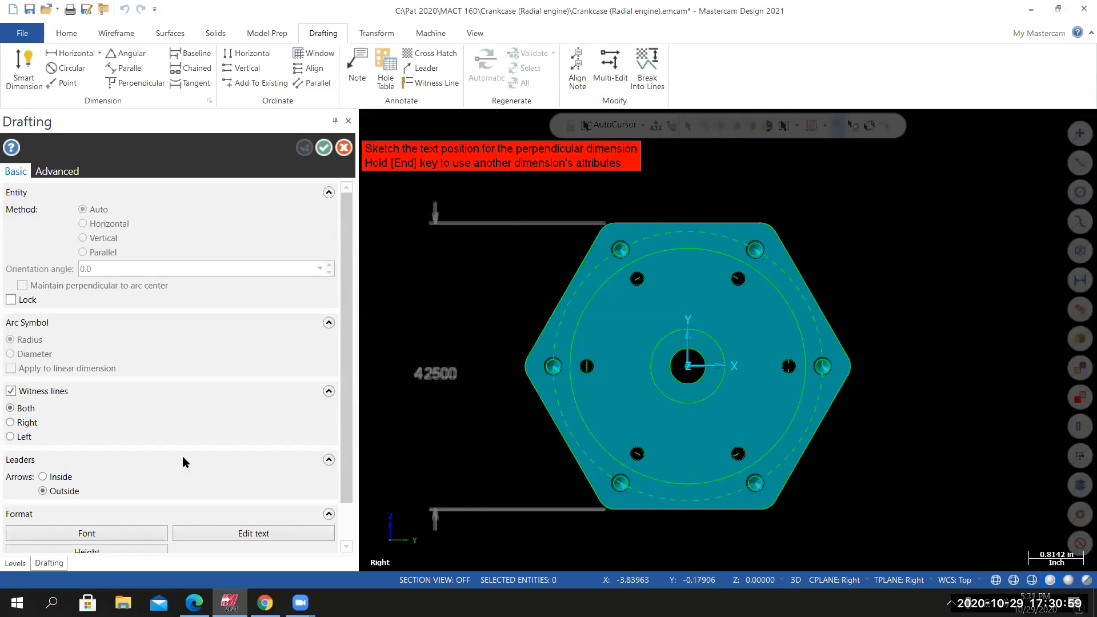
scroll(48, 479, "down", 3)
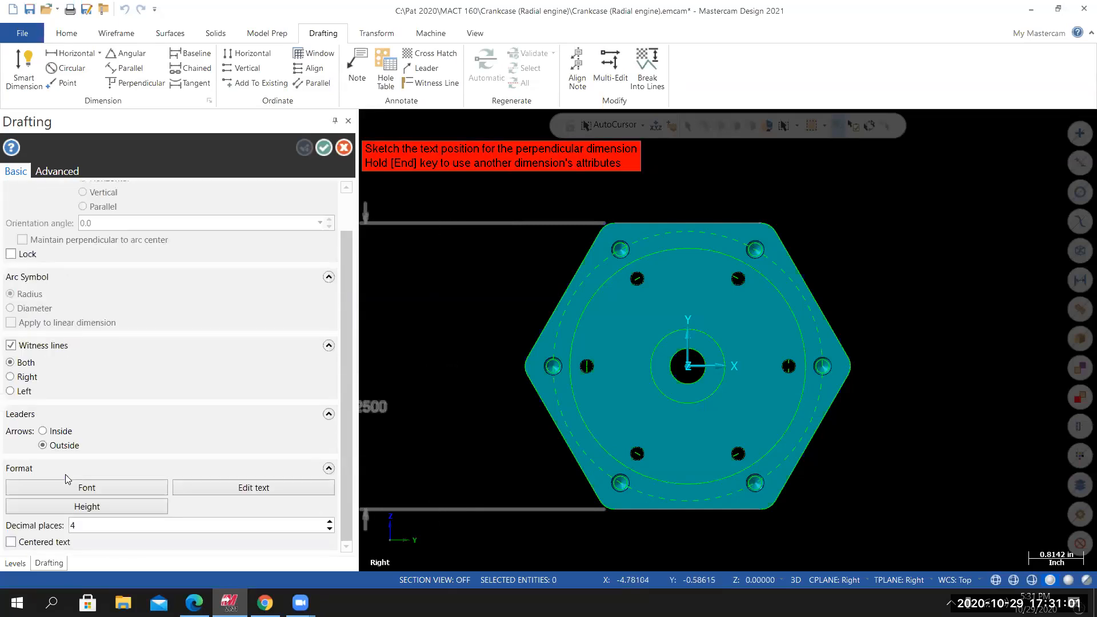
left_click(44, 445)
left_click(43, 431)
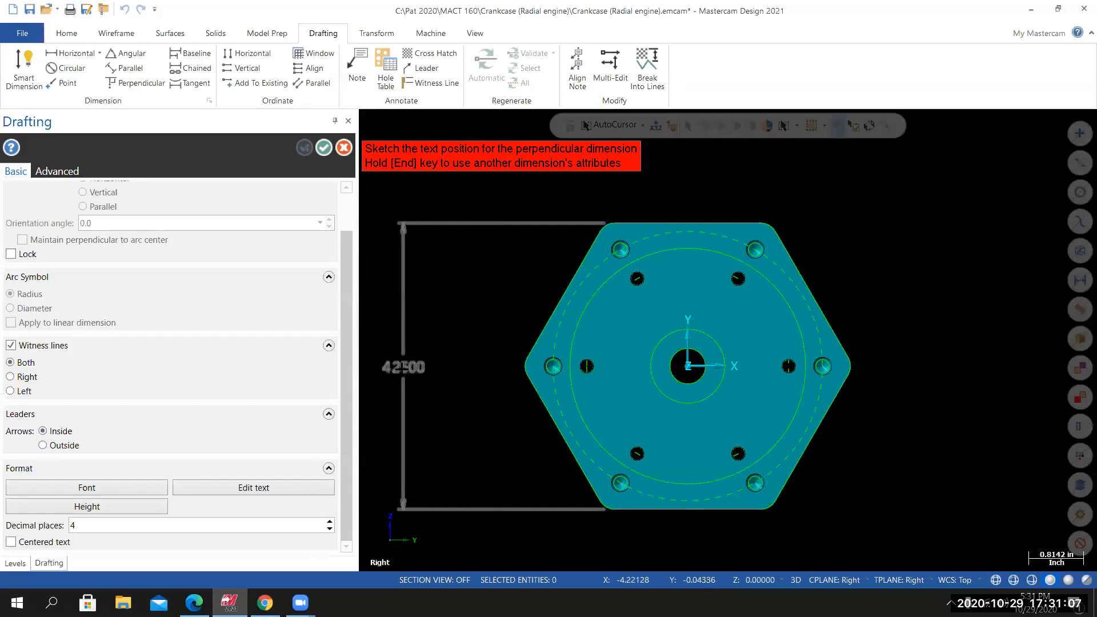
left_click(394, 367)
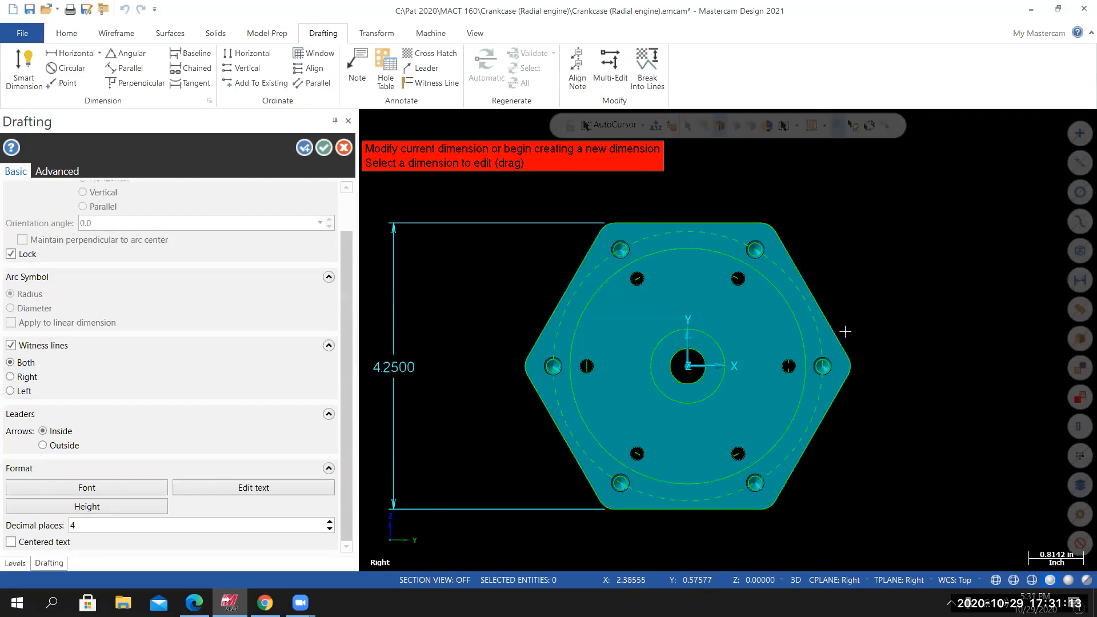
Dimension the diameter of the outer dashed bolt circle and the radius of the hexagon's upper-right rounded corner.
left_click(828, 346)
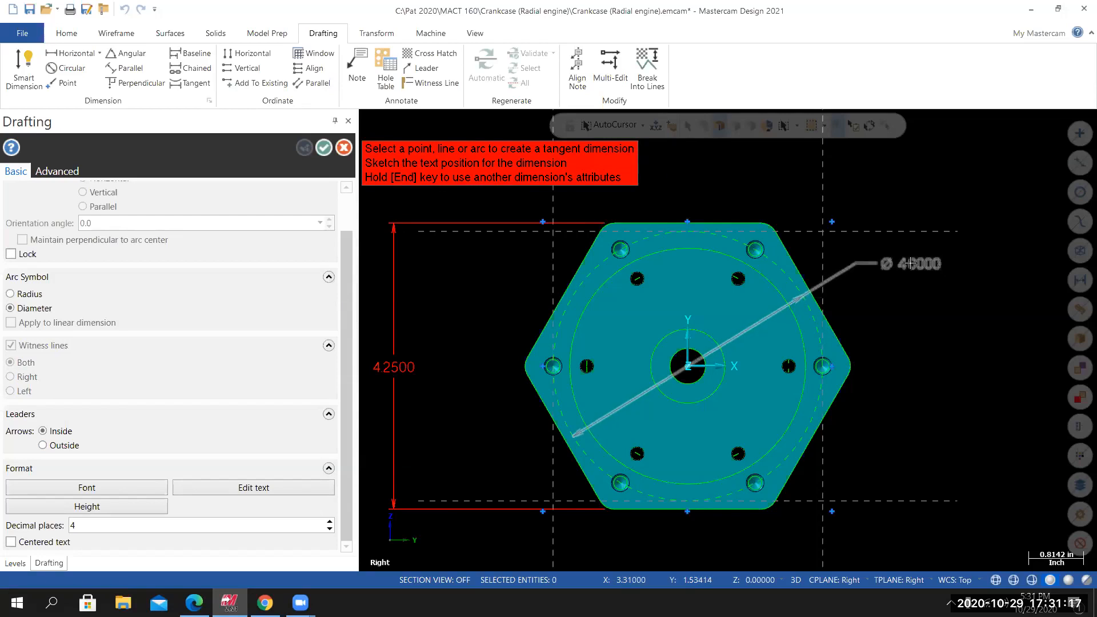
left_click(912, 263)
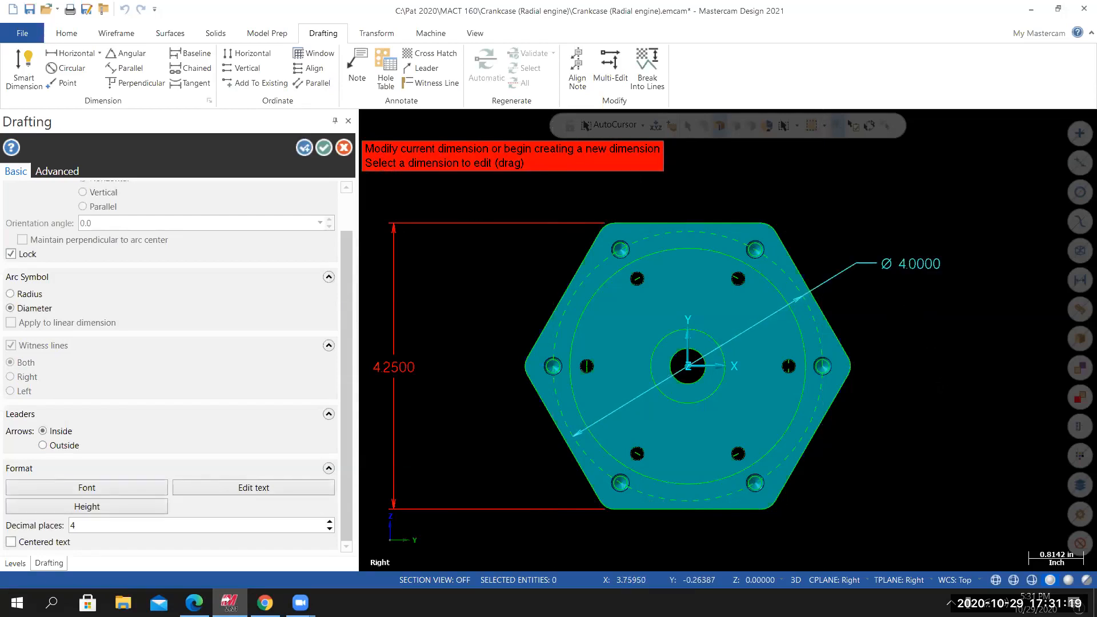
left_click(772, 222)
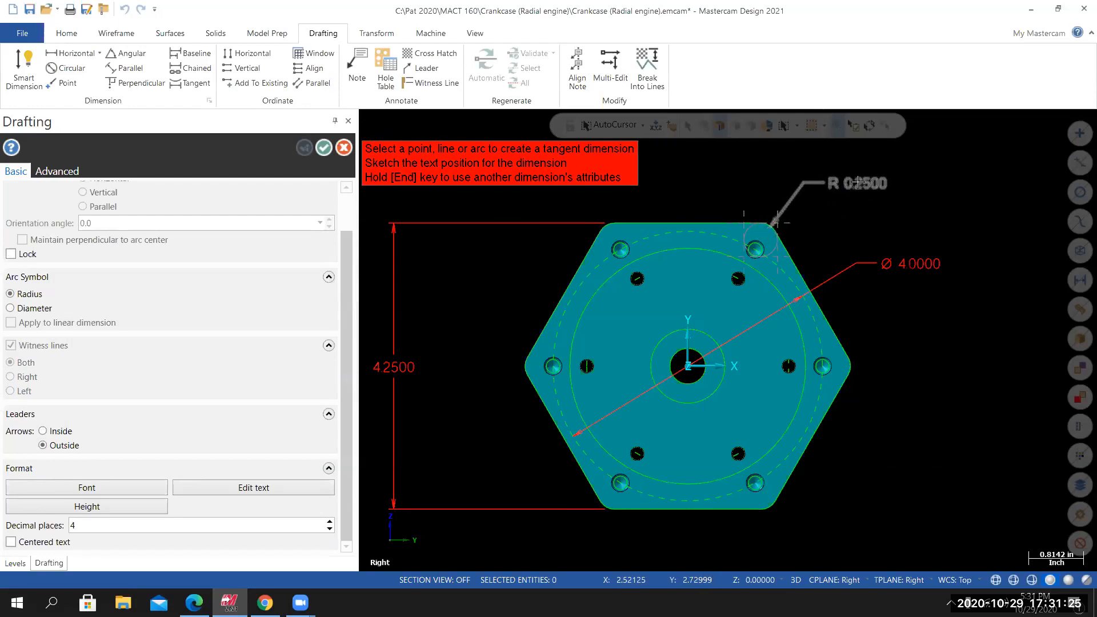
left_click(858, 182)
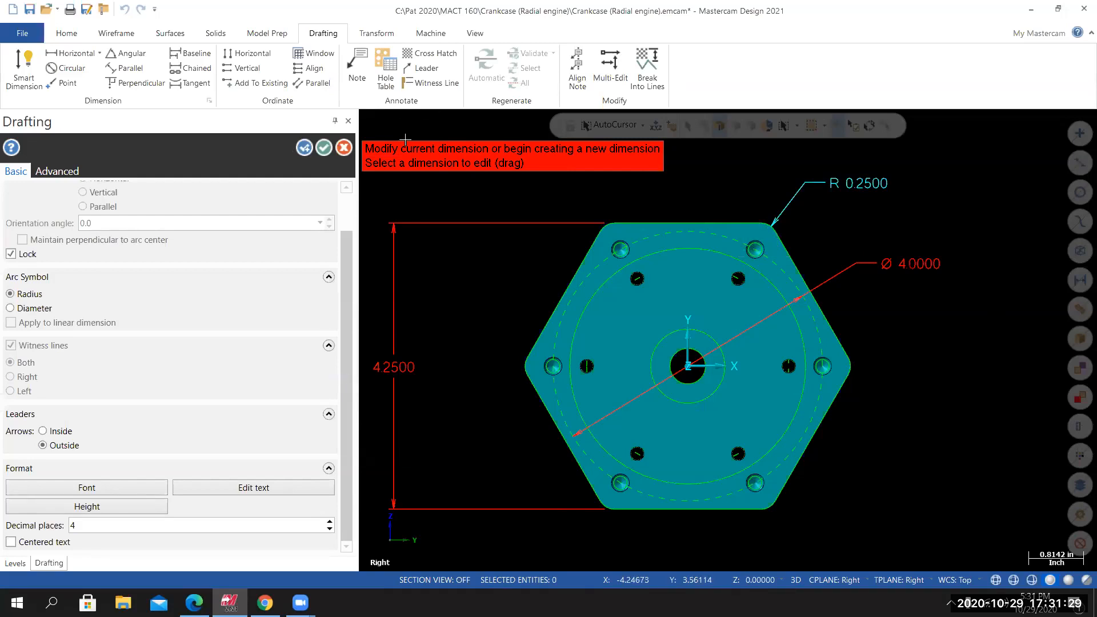
left_click(323, 148)
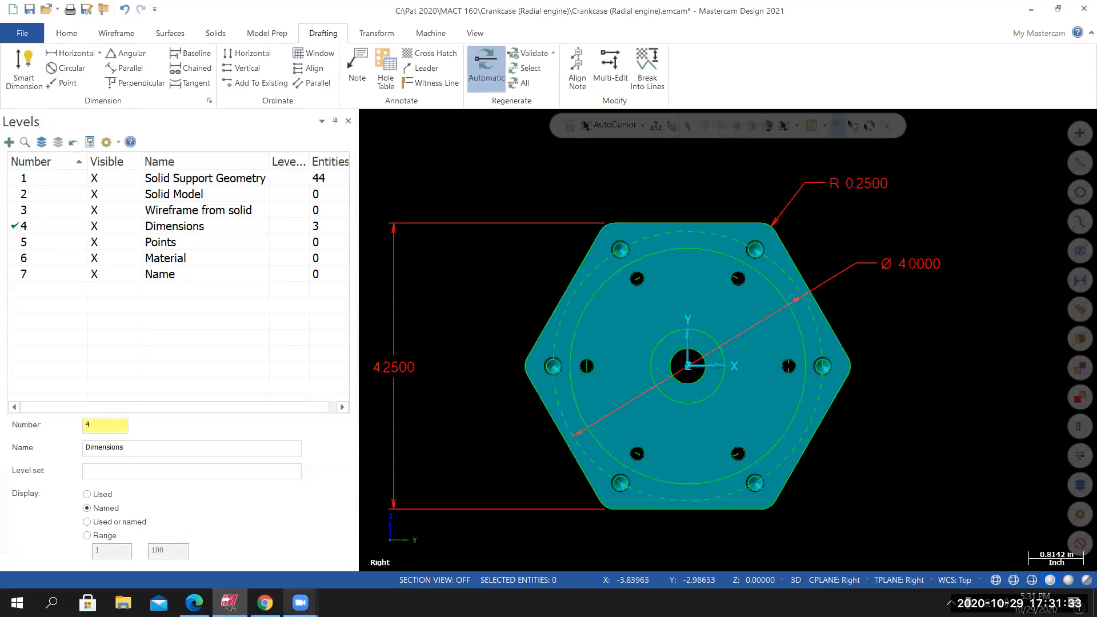
Check the threaded-hole callout on the lower hexagonal view in crankcase_inch.pdf in Edge, return to Mastercam, and start Smart Dimension.
left_click(194, 603)
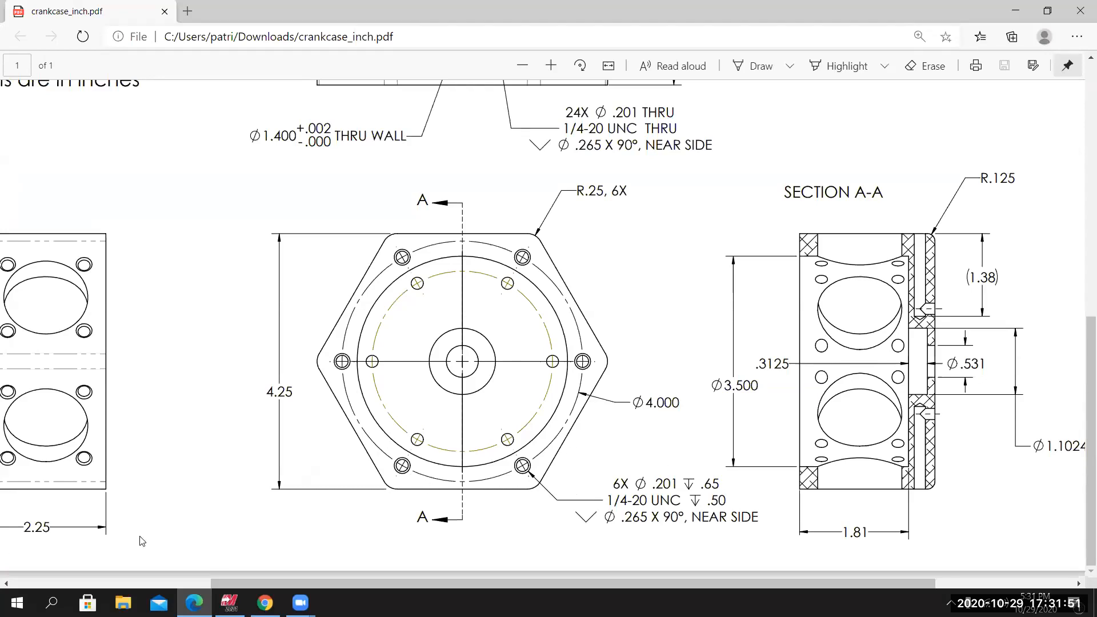
left_click(229, 603)
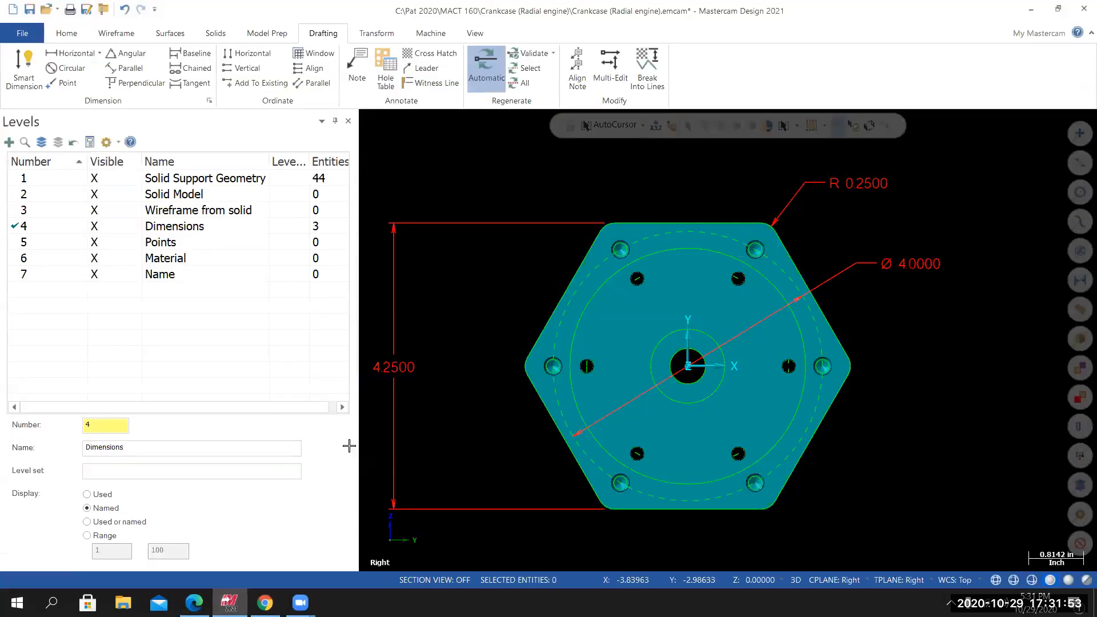
left_click(24, 67)
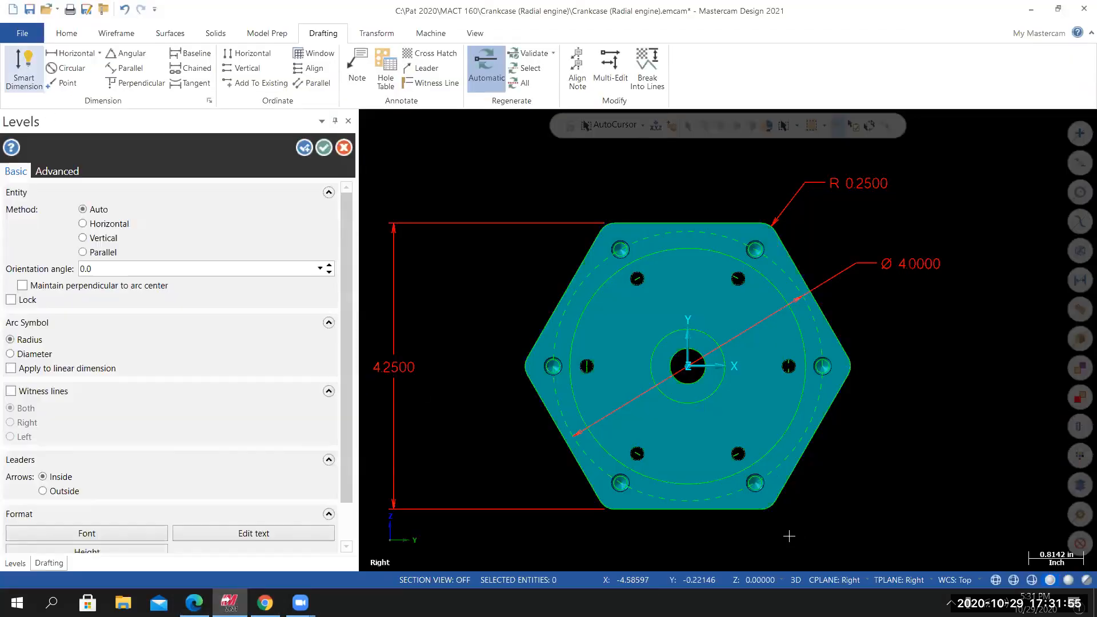
scroll(766, 523, "up", 4)
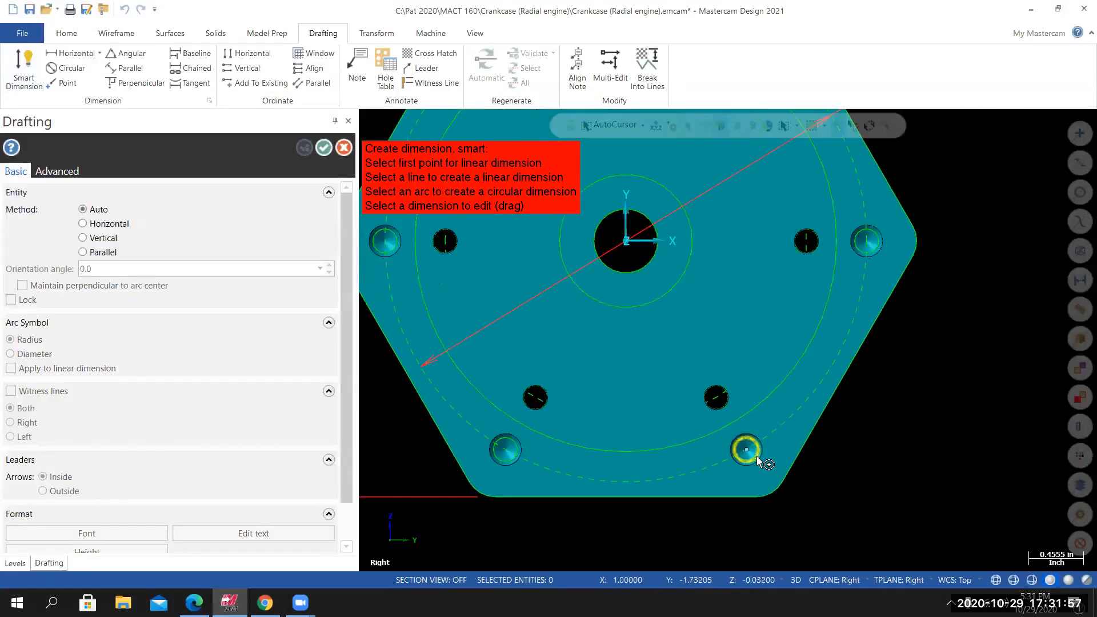
left_click(760, 462)
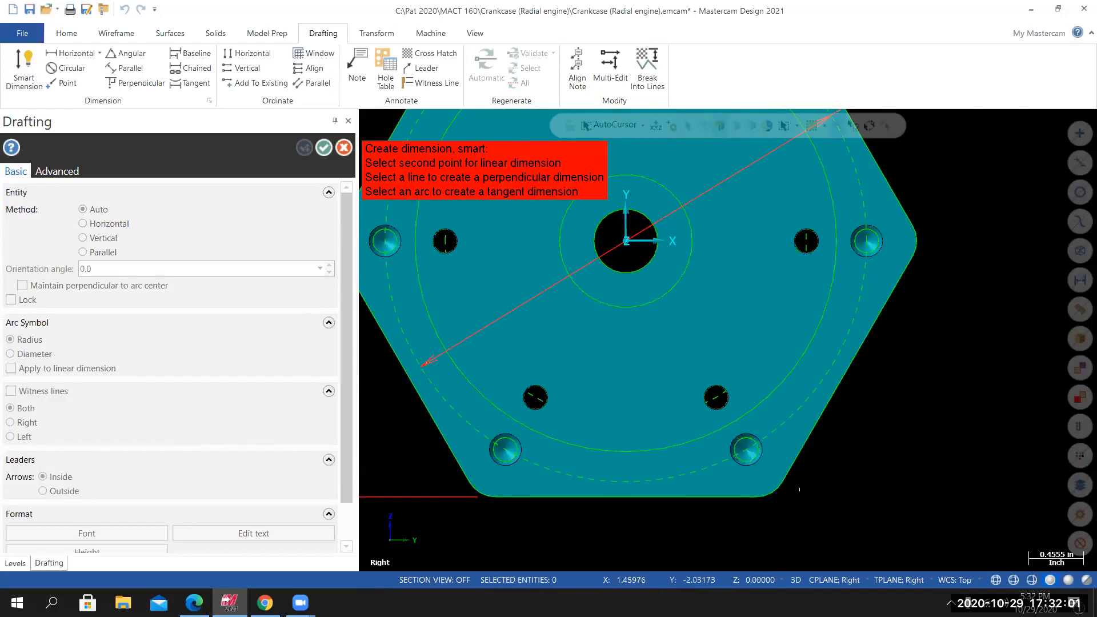
scroll(763, 463, "down", 2)
scroll(766, 469, "up", 5)
scroll(766, 472, "up", 1)
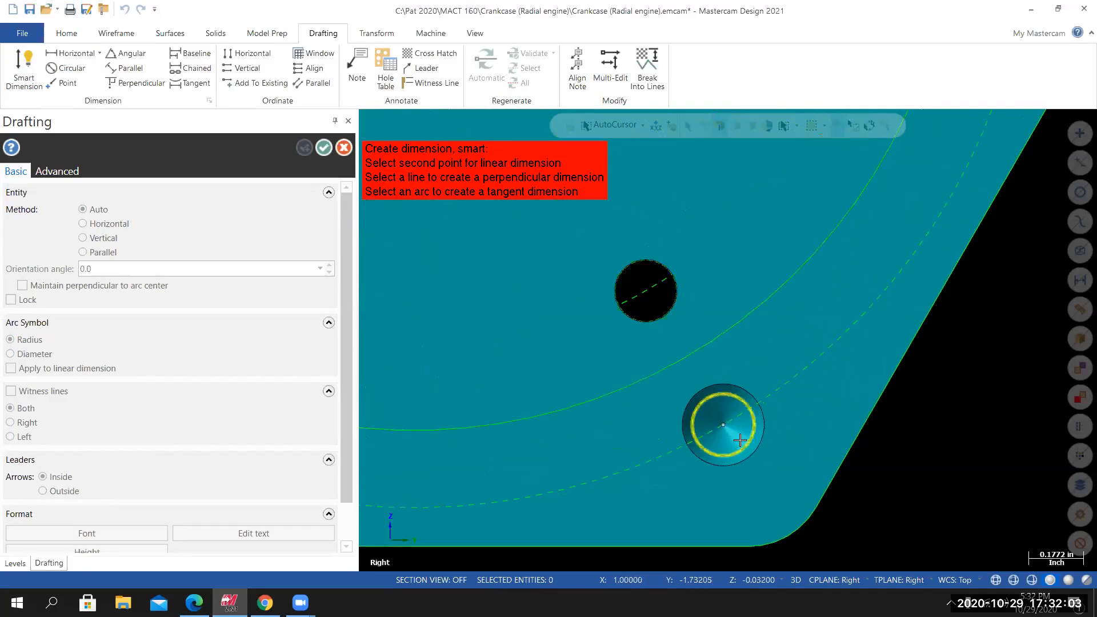
left_click(750, 444)
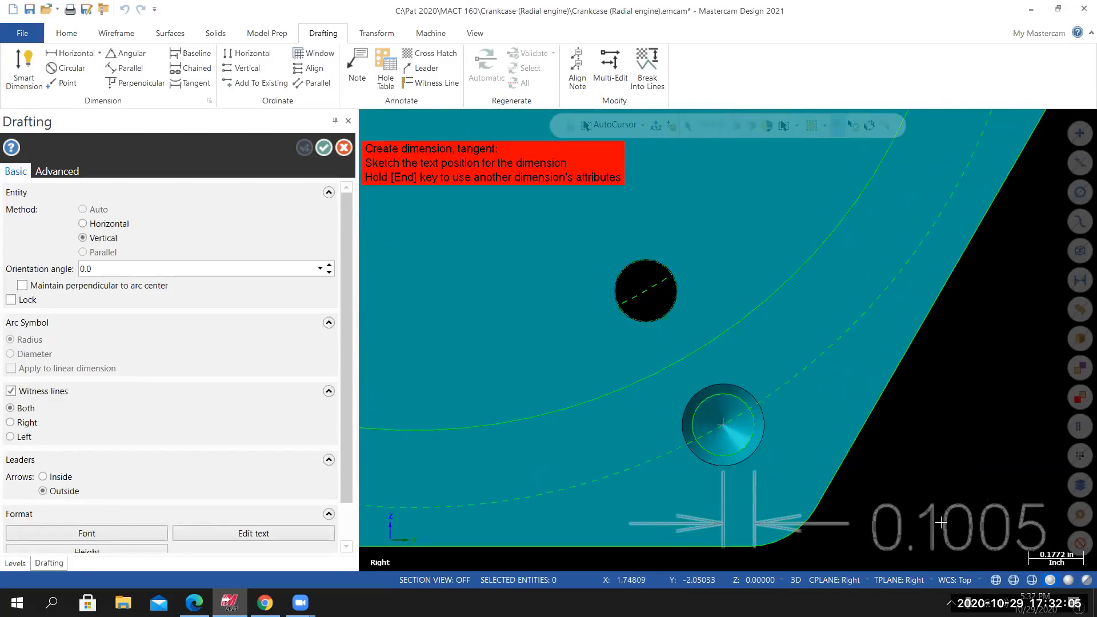
key("Escape")
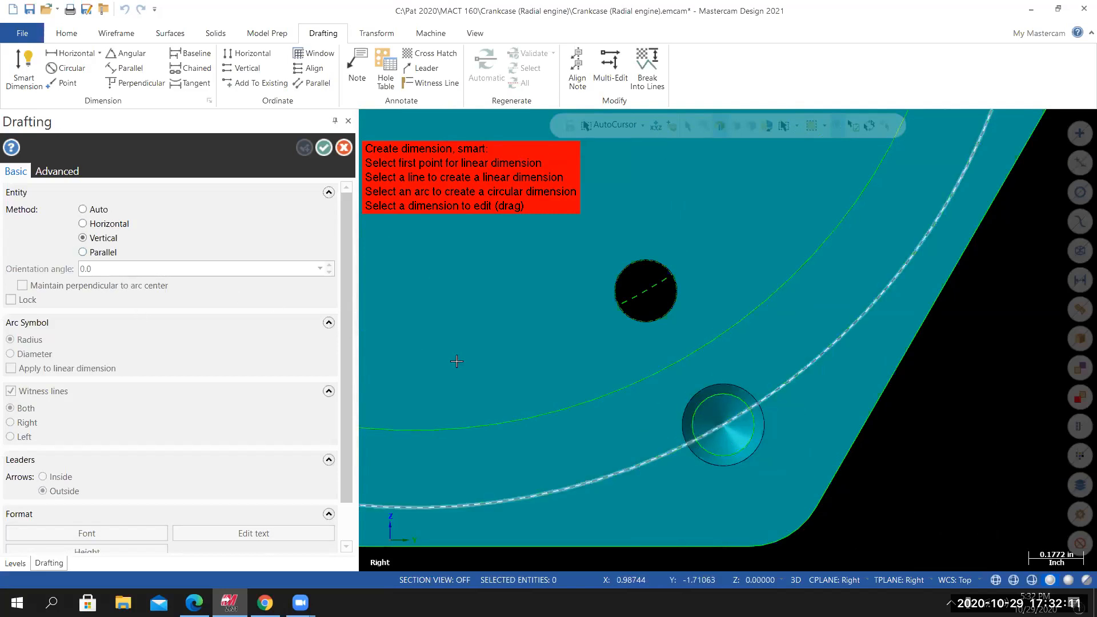
Dimension the diameter of the hexagon's lower-right bolt hole, with the text outside the part below and right of the hole.
left_click(744, 435)
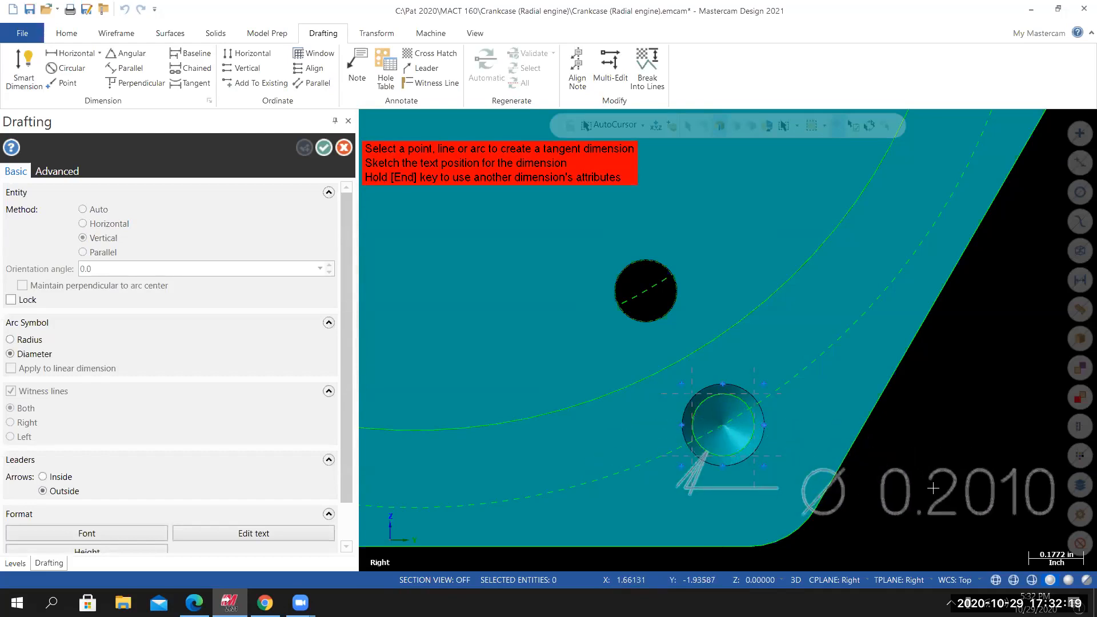
scroll(950, 473, "down", 1)
scroll(951, 473, "down", 2)
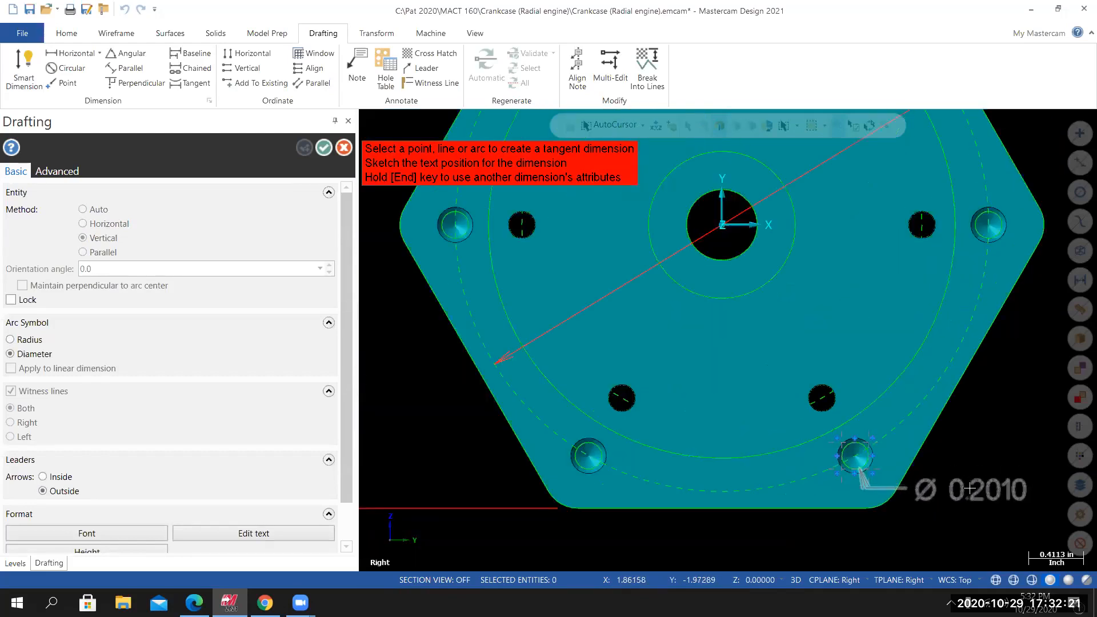
left_click(970, 552)
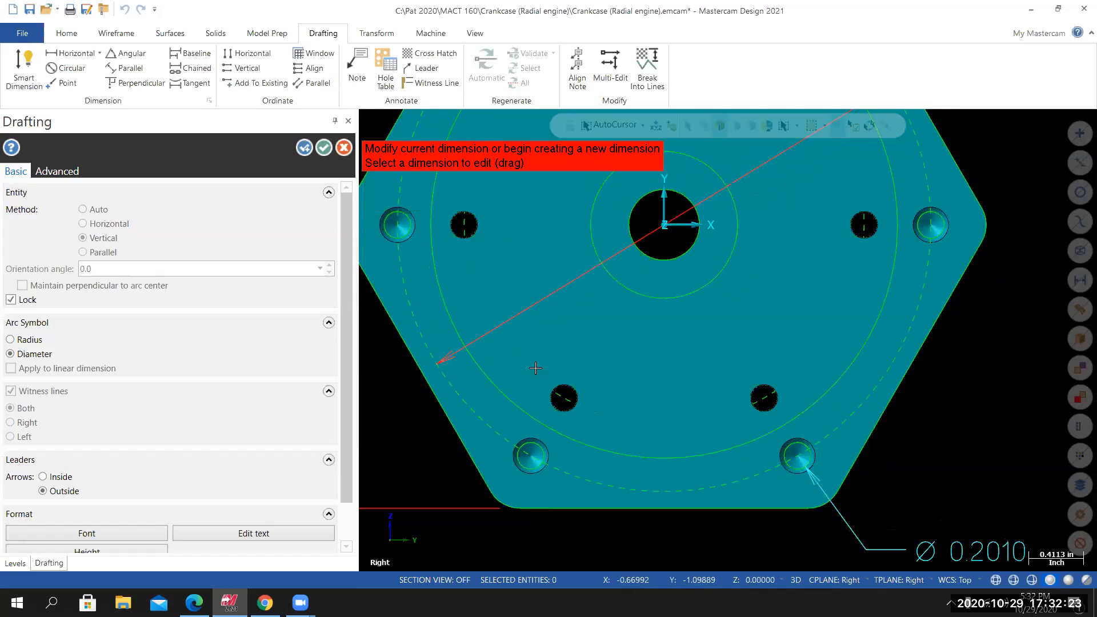
right_click(914, 445)
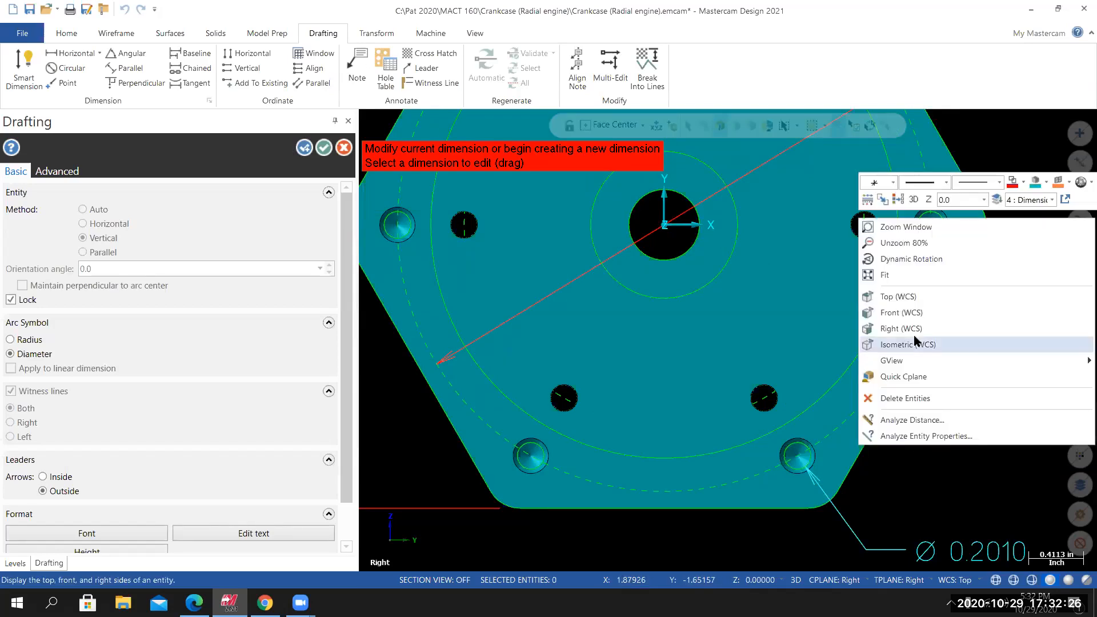
left_click(891, 275)
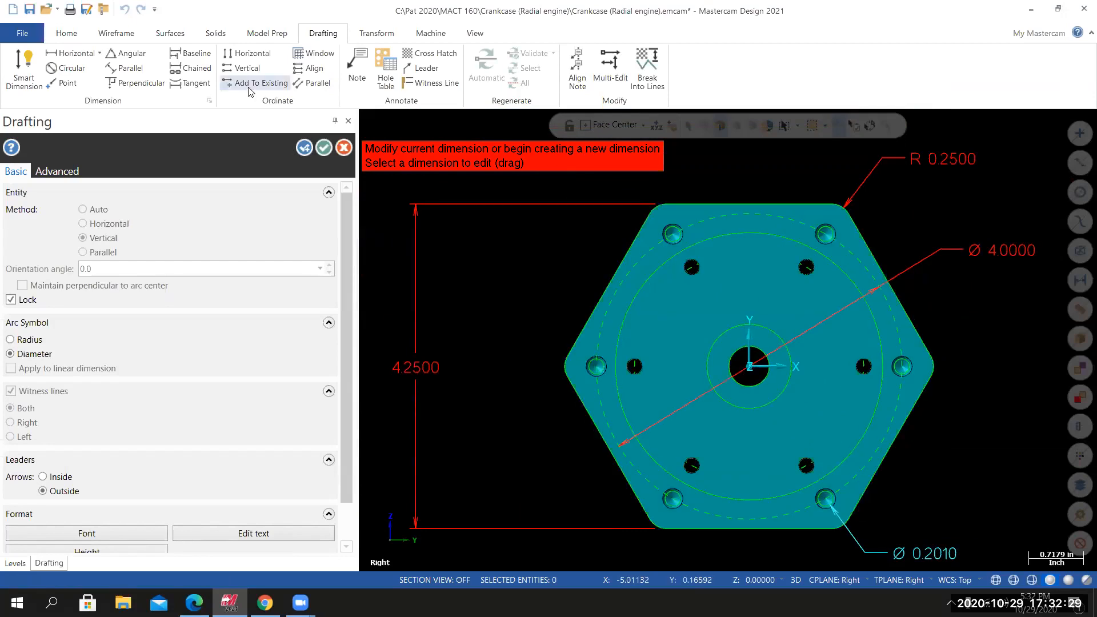
left_click(324, 148)
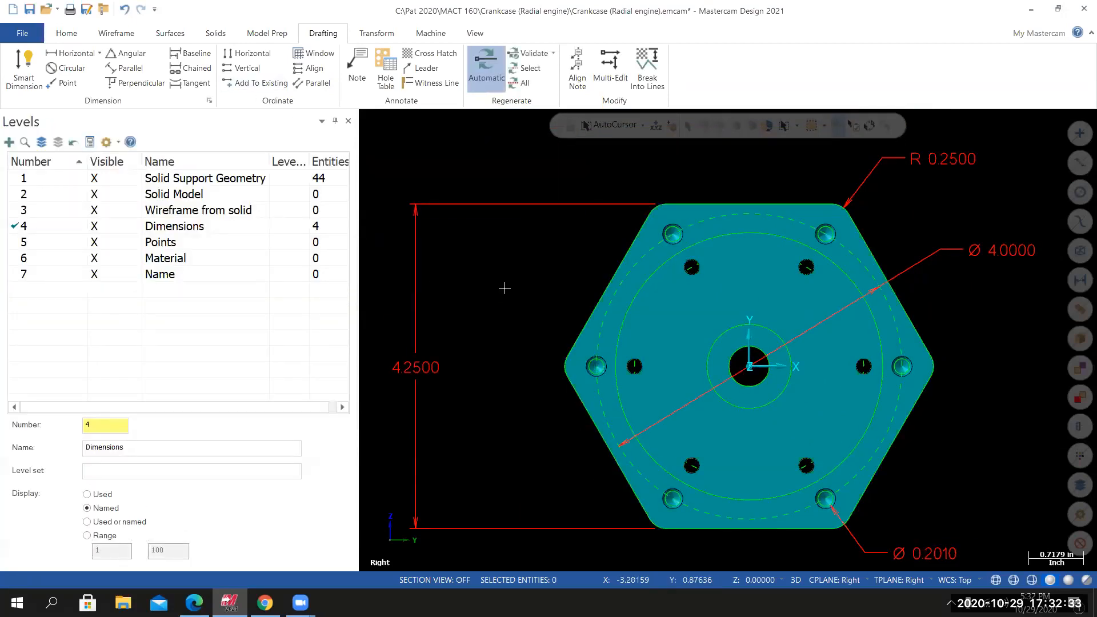
mouse_move(504, 288)
middle_mouse_down()
mouse_move(535, 350)
mouse_move(530, 310)
mouse_move(500, 286)
mouse_move(549, 269)
middle_mouse_up()
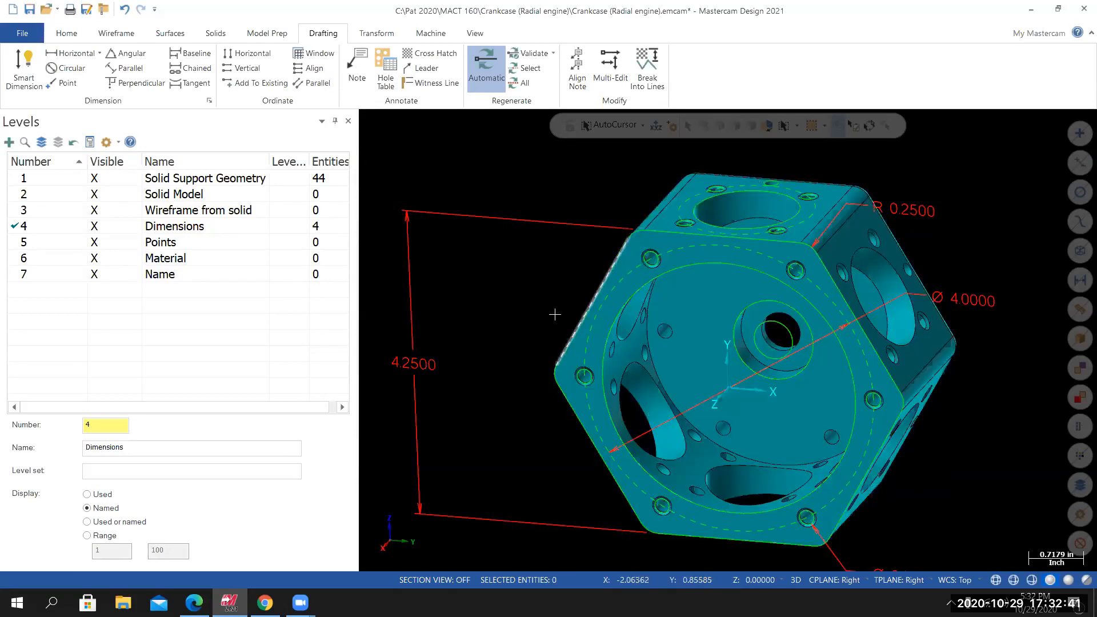
middle_click_drag(526, 306, 496, 194)
right_click(496, 194)
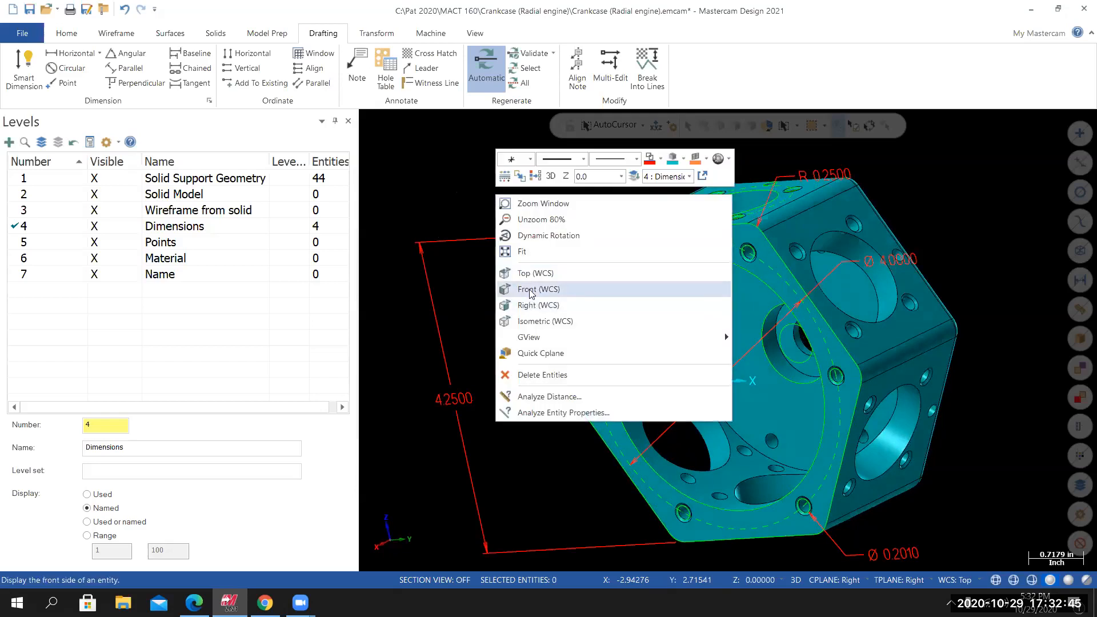
left_click(532, 305)
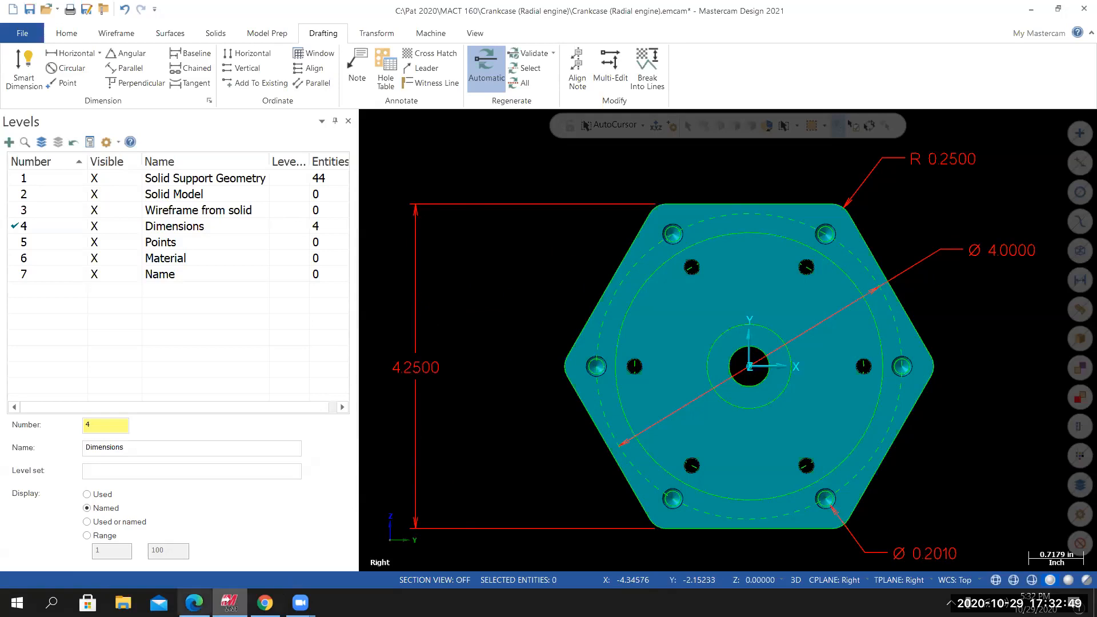
Check crankcase_inch.pdf in Edge, return to Mastercam, and dimension the diameter of the large solid circle, with the text left of the part.
left_click(194, 603)
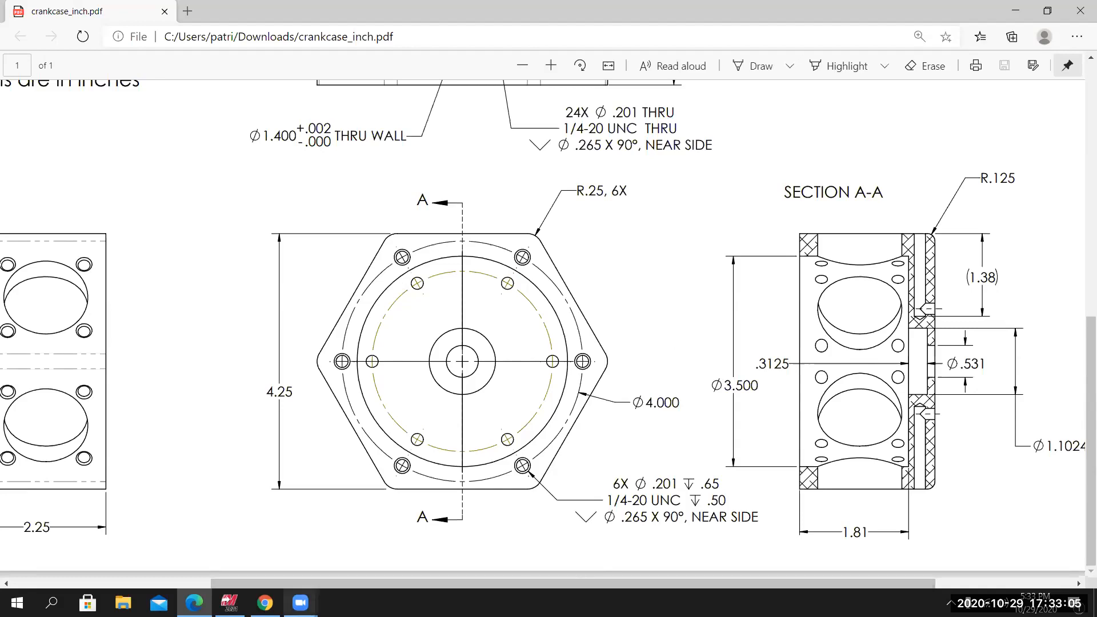
left_click(238, 599)
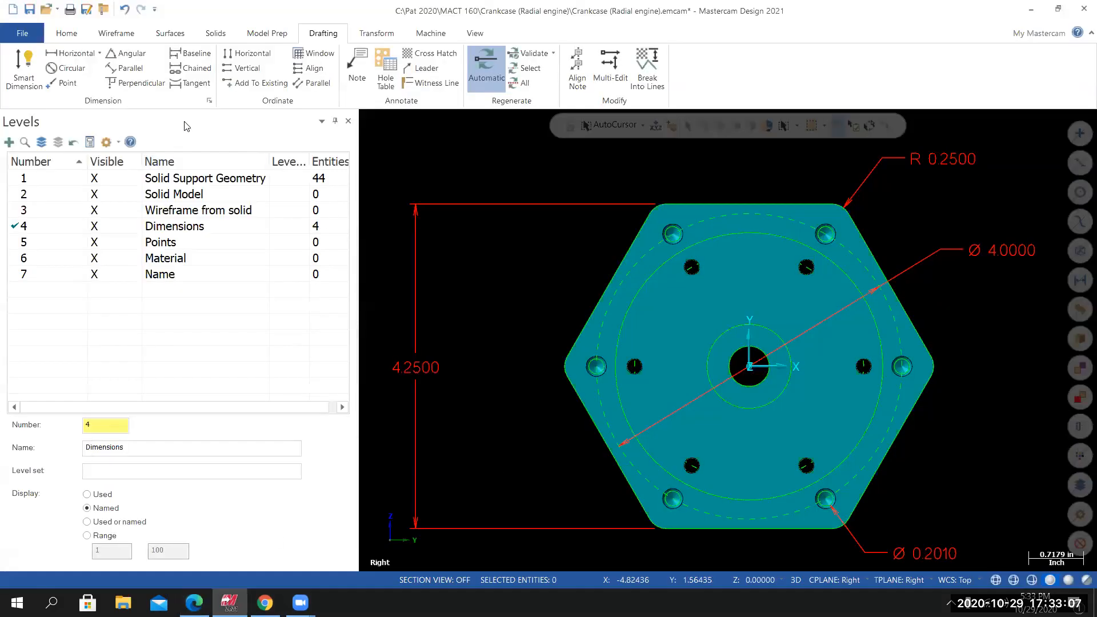
left_click(24, 68)
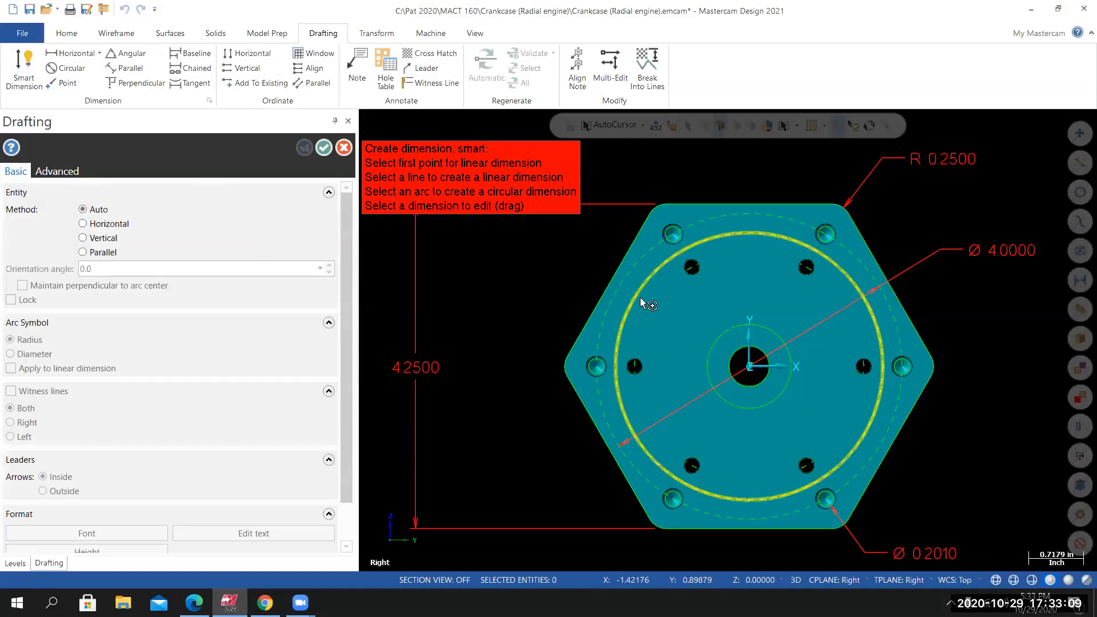
left_click(639, 305)
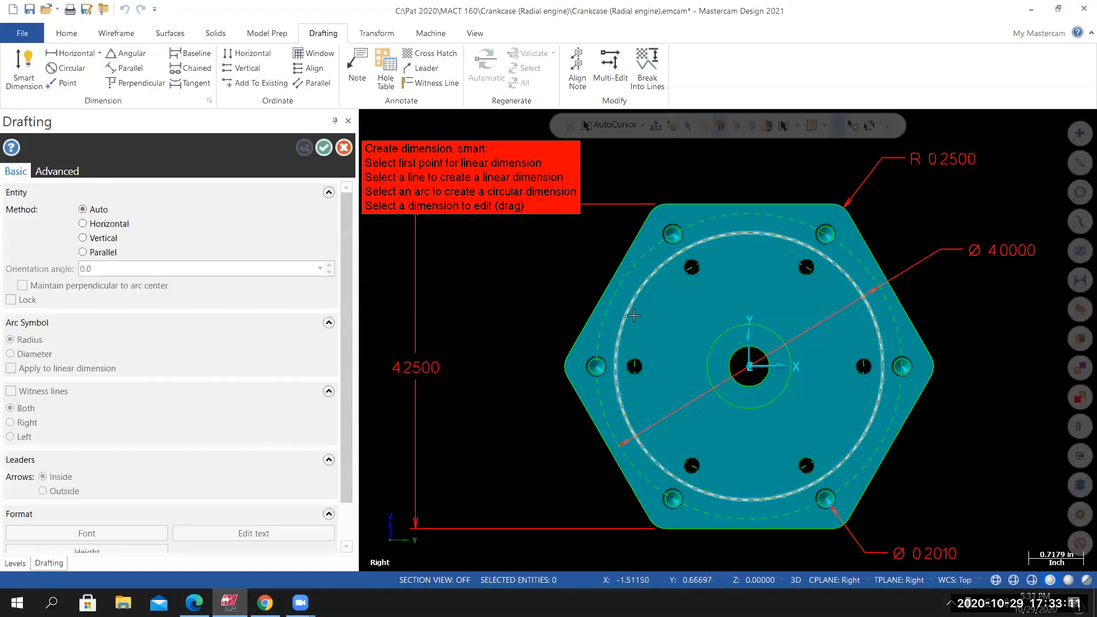
left_click(519, 263)
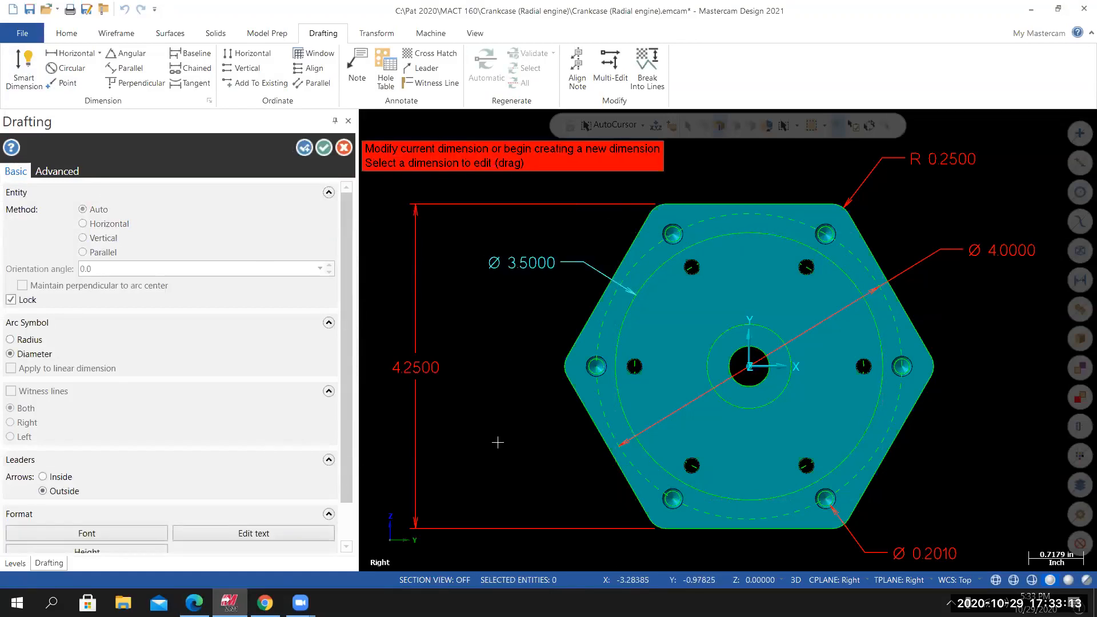
left_click(324, 148)
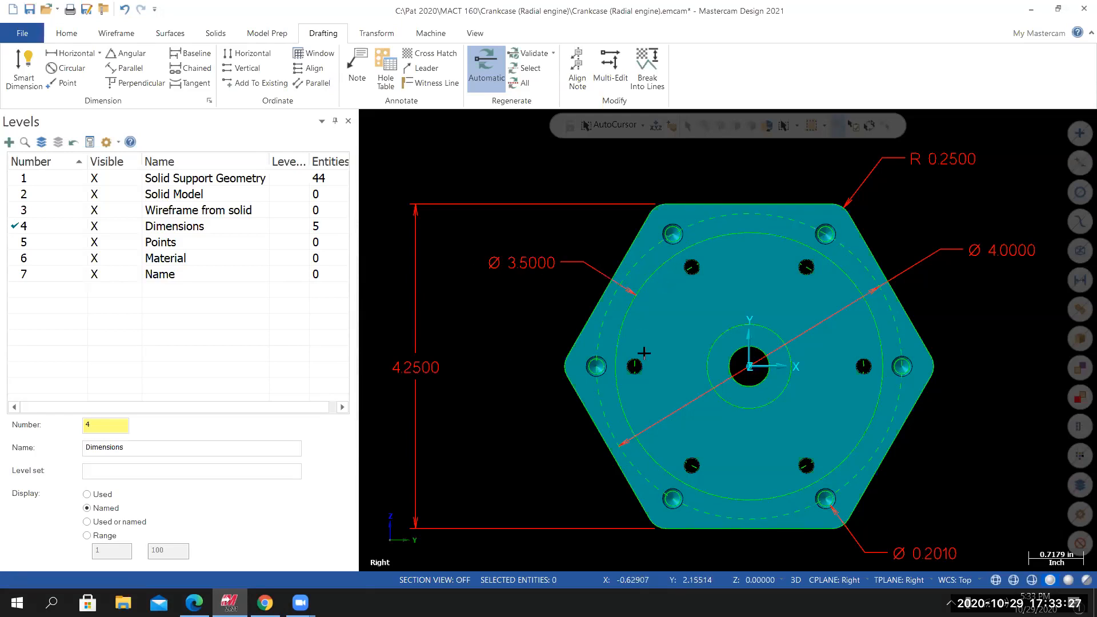
Switch to crankcase_inch.pdf in Edge, examine the dimensions on the middle side view with the large cylinder bore, and return to Mastercam.
scroll(639, 353, "up", 1)
scroll(639, 353, "down", 3)
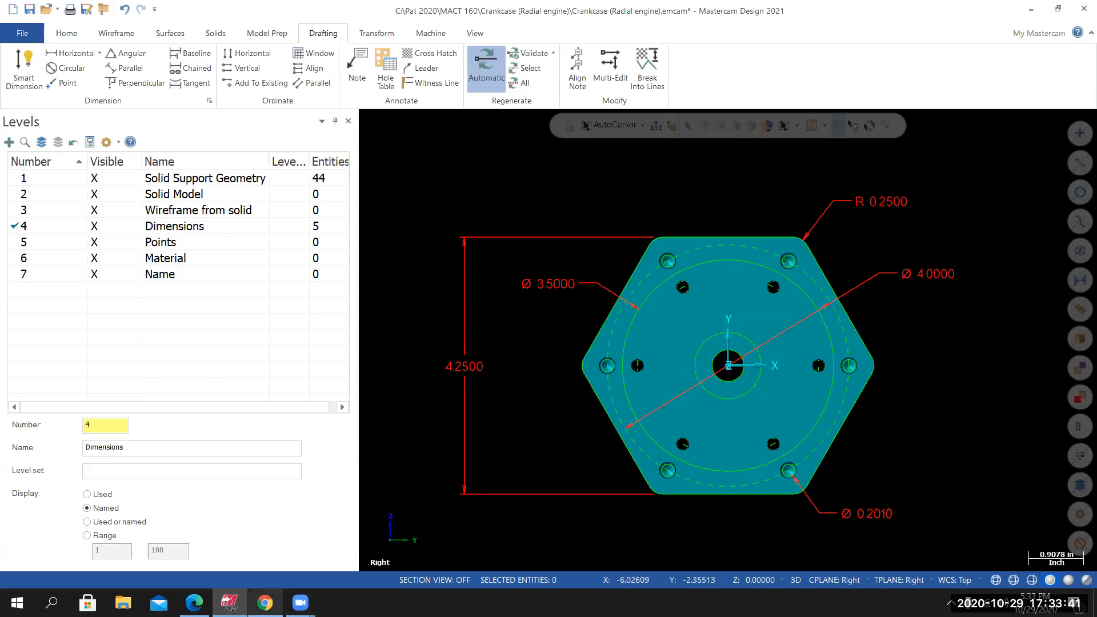
left_click(195, 603)
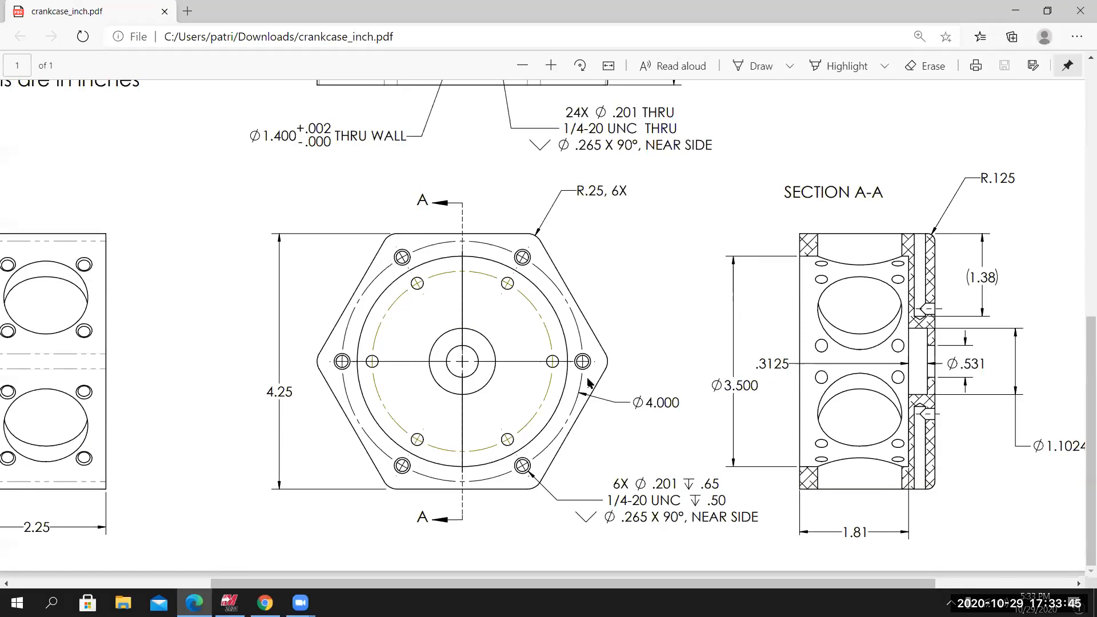
scroll(588, 382, "down", 3, "ctrl")
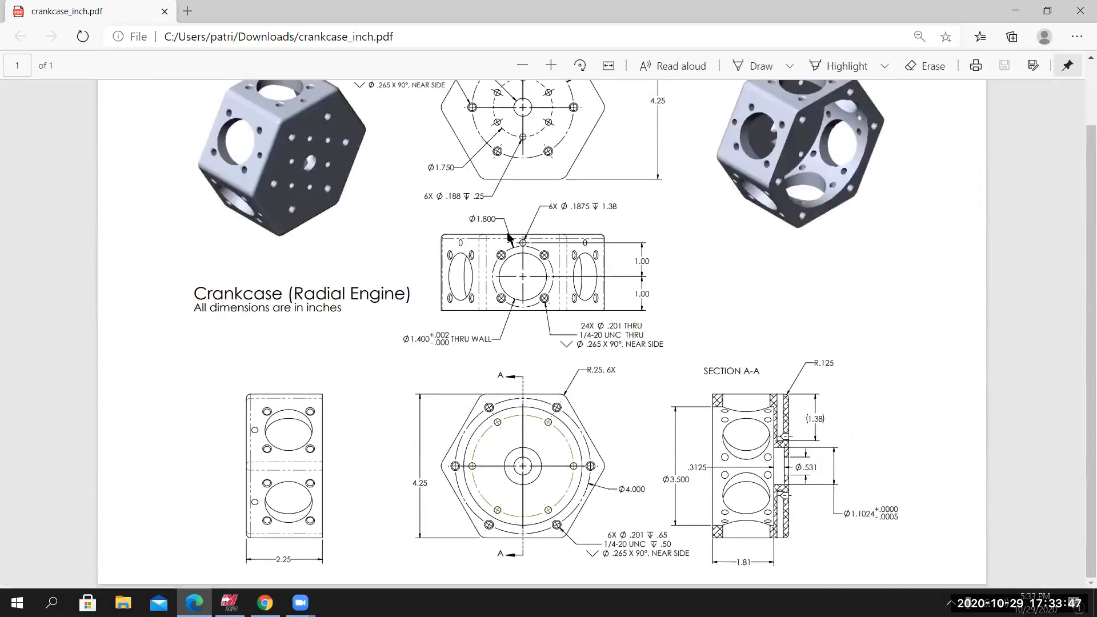
scroll(517, 184, "down", 2, "ctrl")
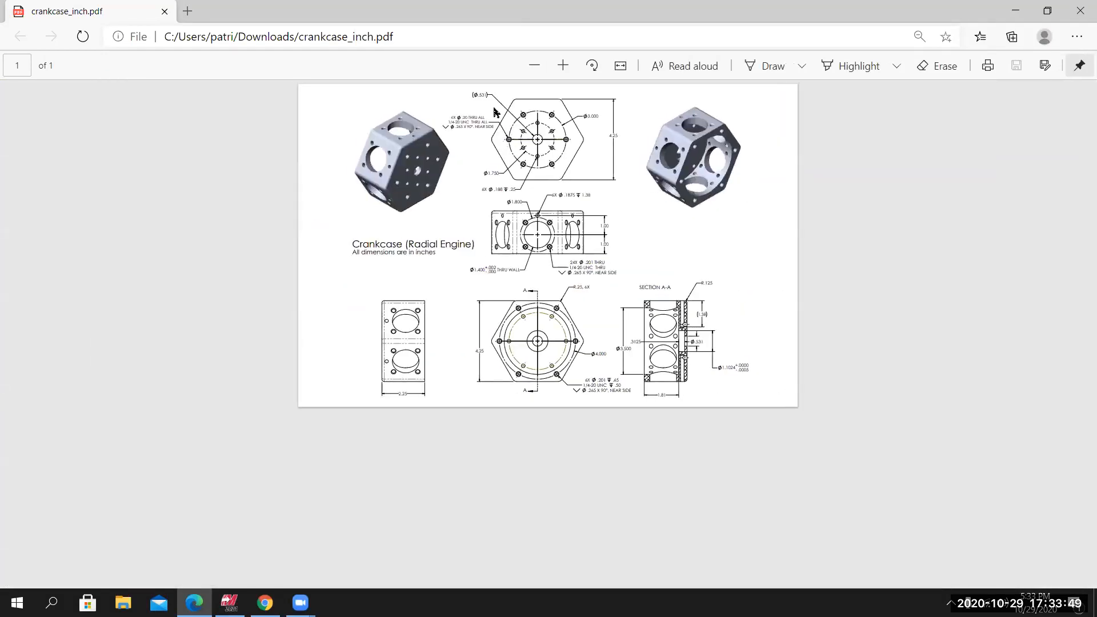
scroll(416, 261, "up", 4, "ctrl")
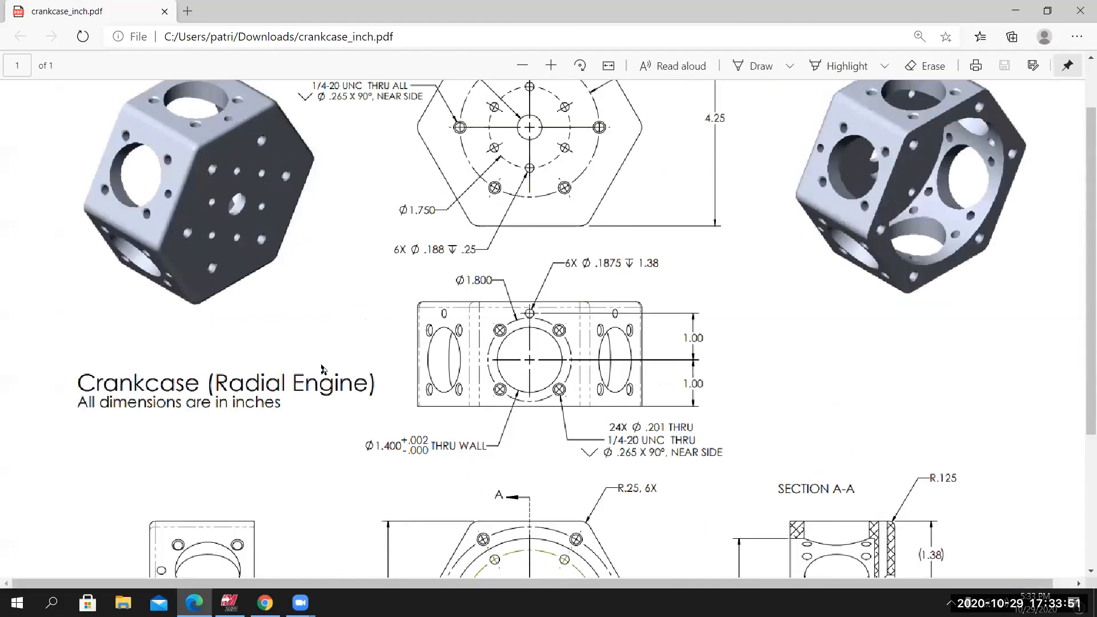
scroll(515, 375, "up", 2, "ctrl")
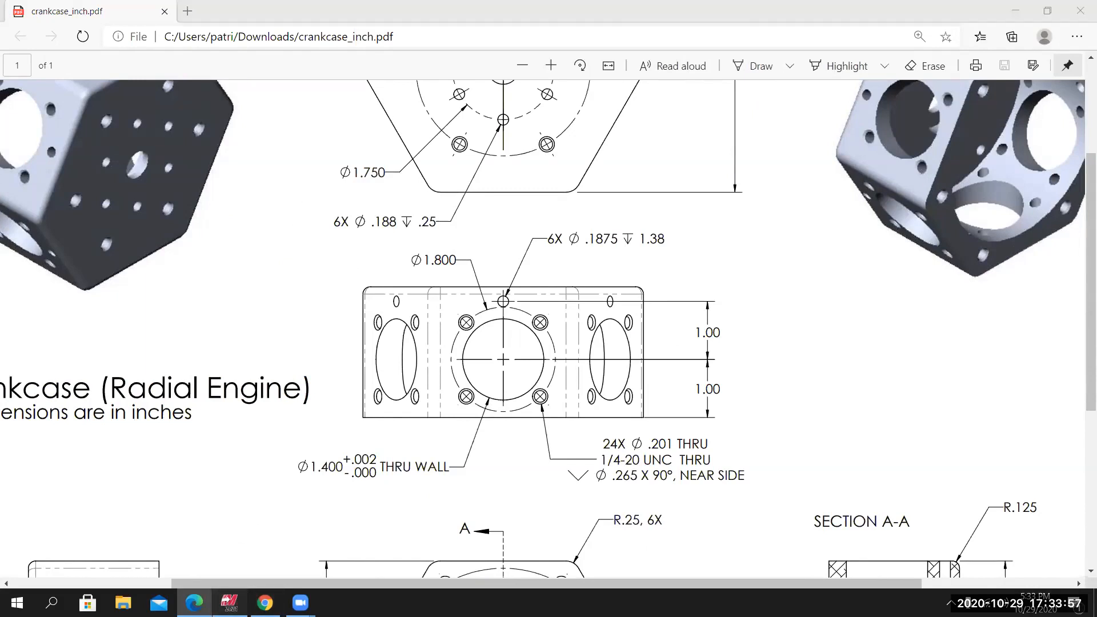
left_click(229, 603)
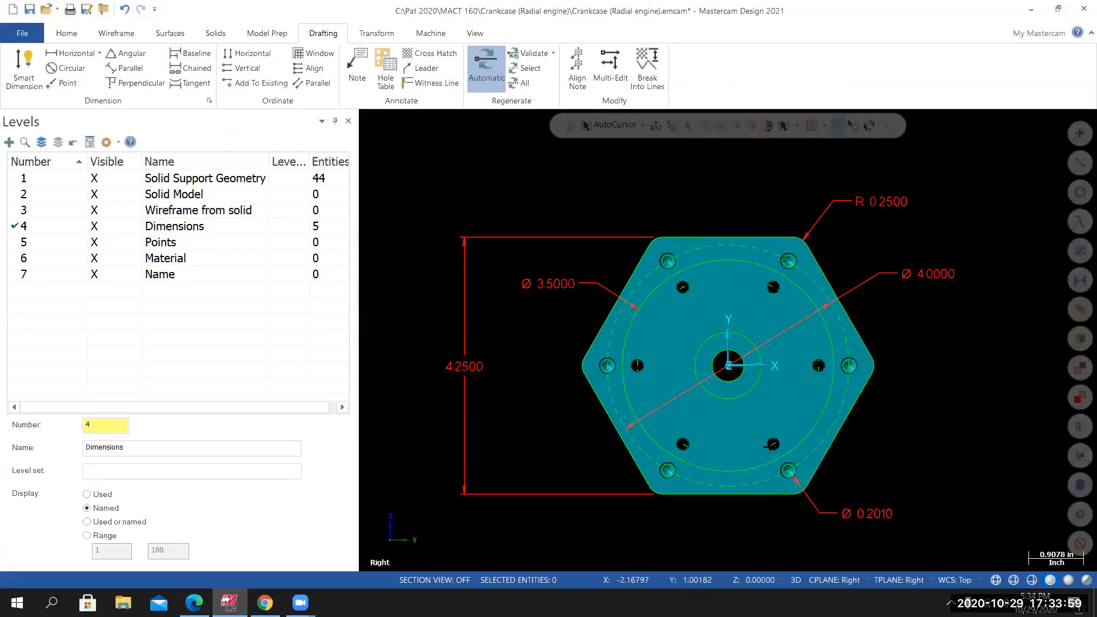
Set the construction and tool planes to Top and display the part in the top view.
left_click(821, 586)
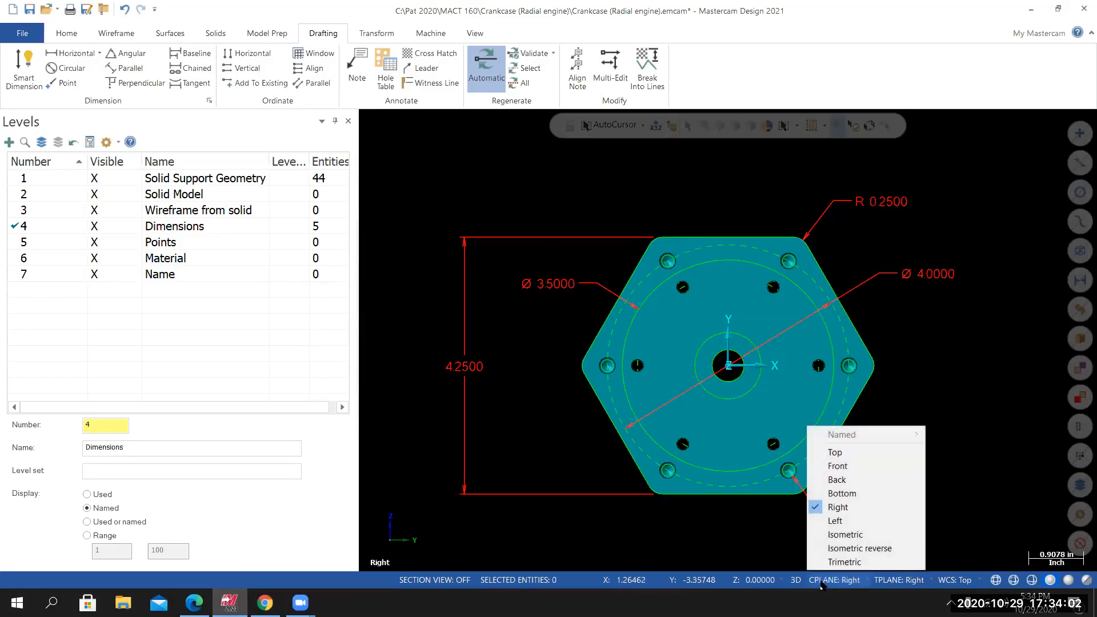
left_click(835, 453)
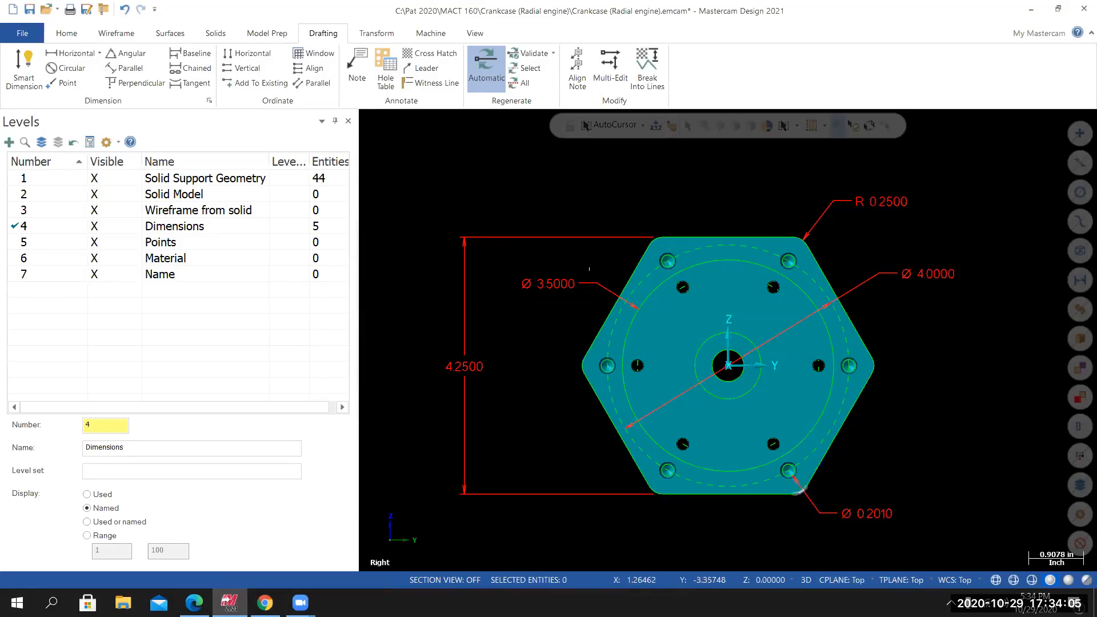
right_click(575, 179)
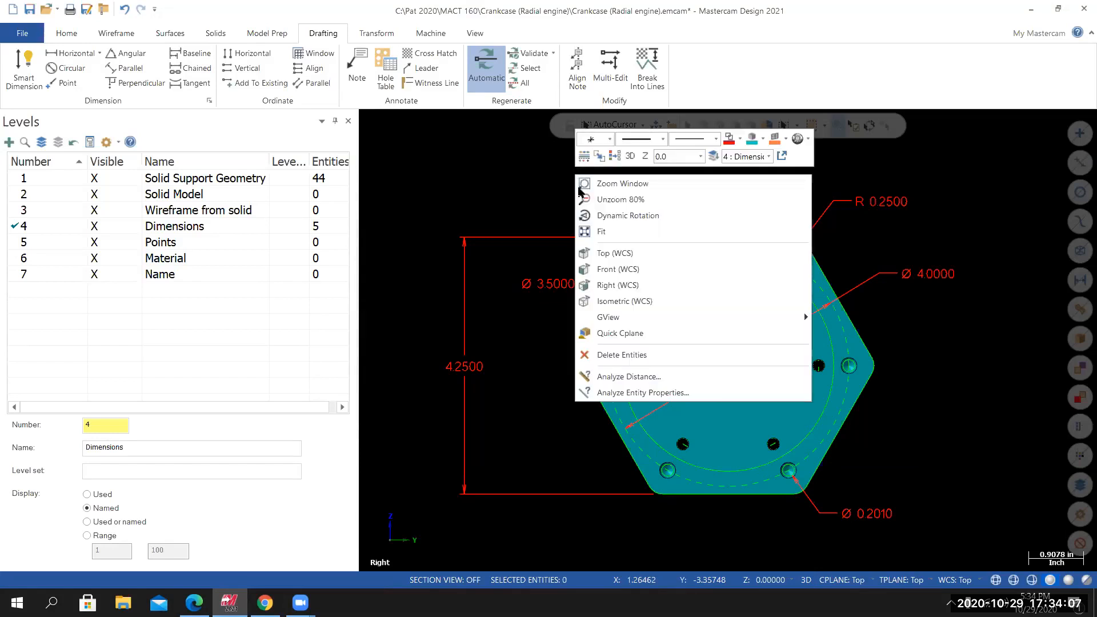
left_click(606, 267)
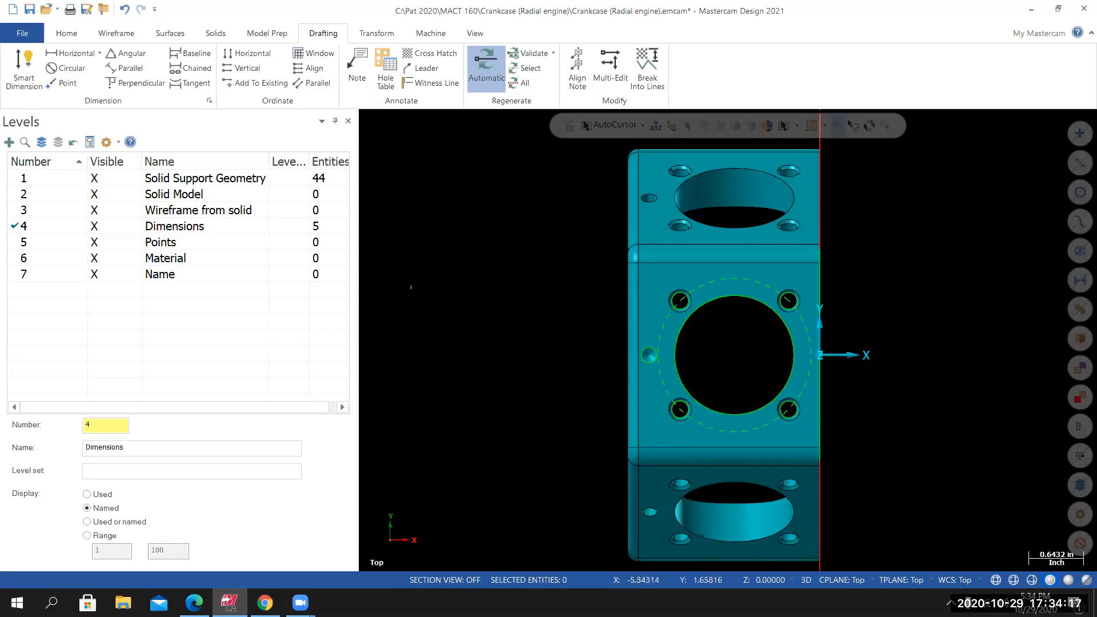
Dimension the diameter of the dashed bolt circle around the middle bore, with the text outside the part's upper left.
left_click(23, 51)
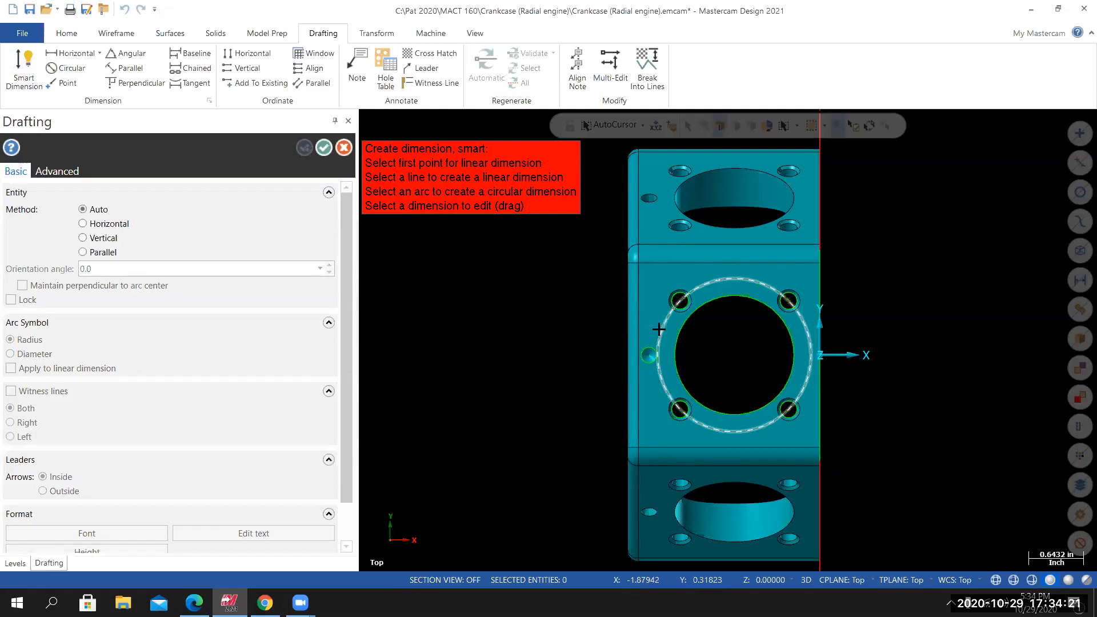
left_click(659, 325)
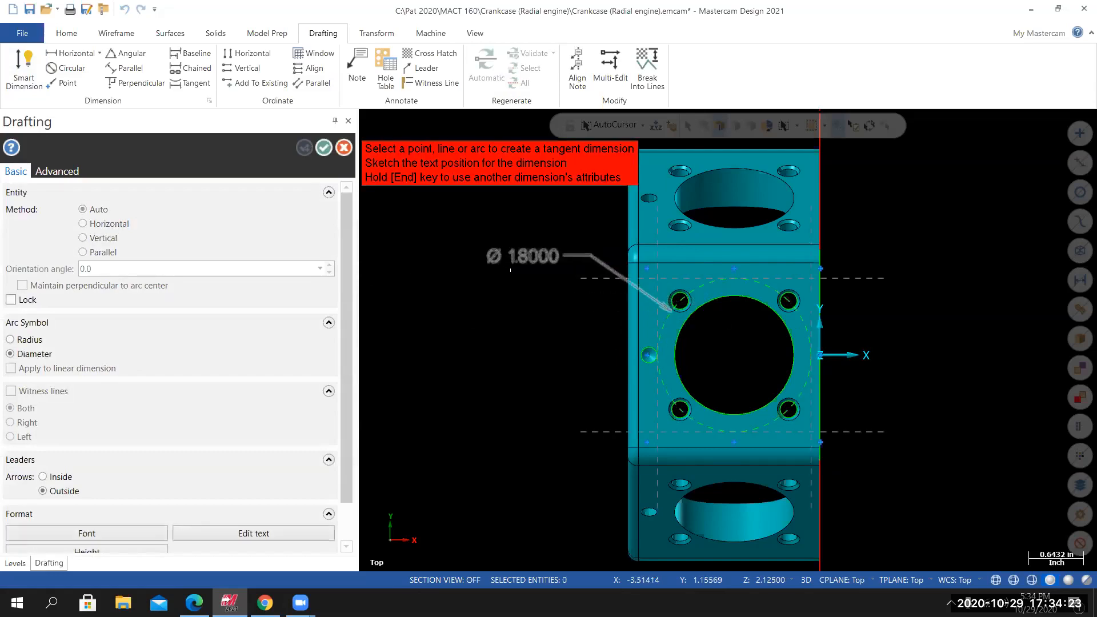
left_click(494, 270)
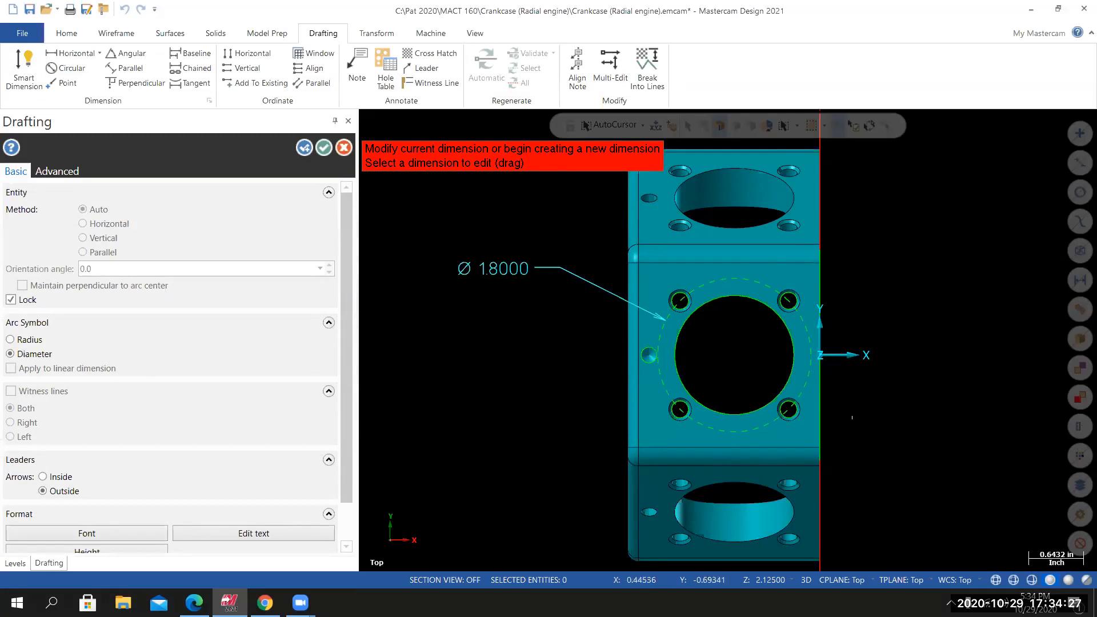
Dimension the horizontal distances from the bore centre to the part's right edge and to the small left hole, with each text outside that side.
left_click(821, 405)
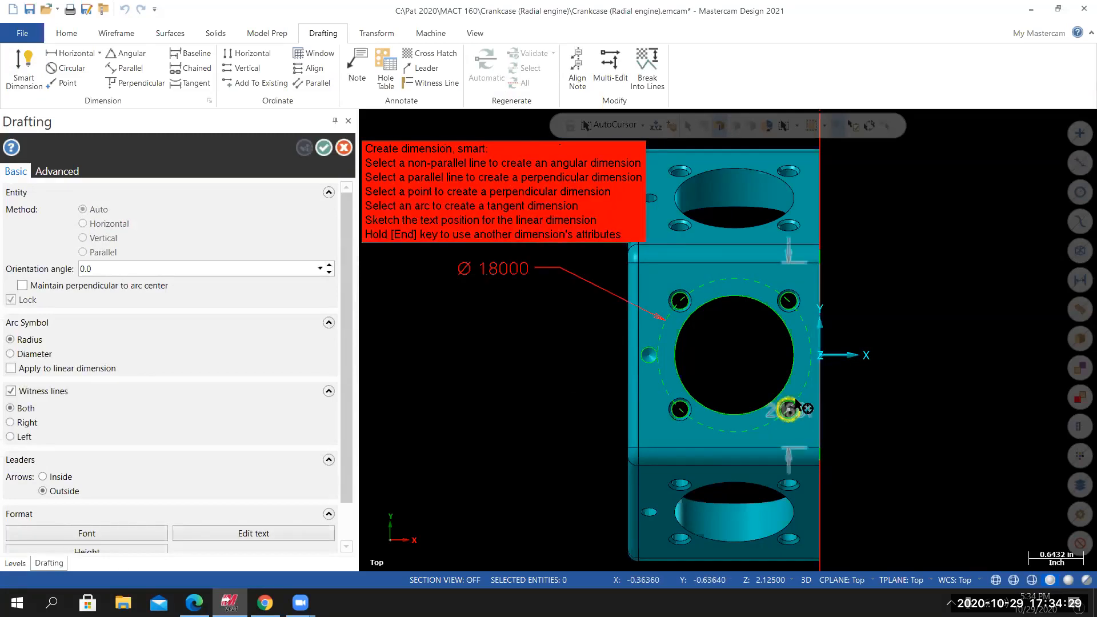
left_click(773, 404)
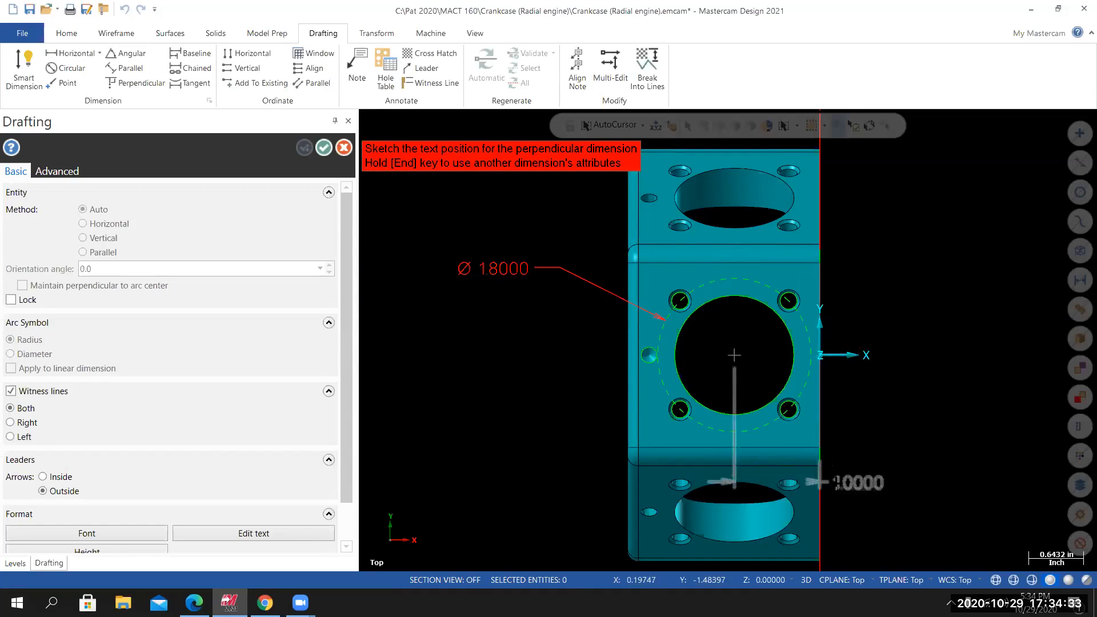
left_click(914, 489)
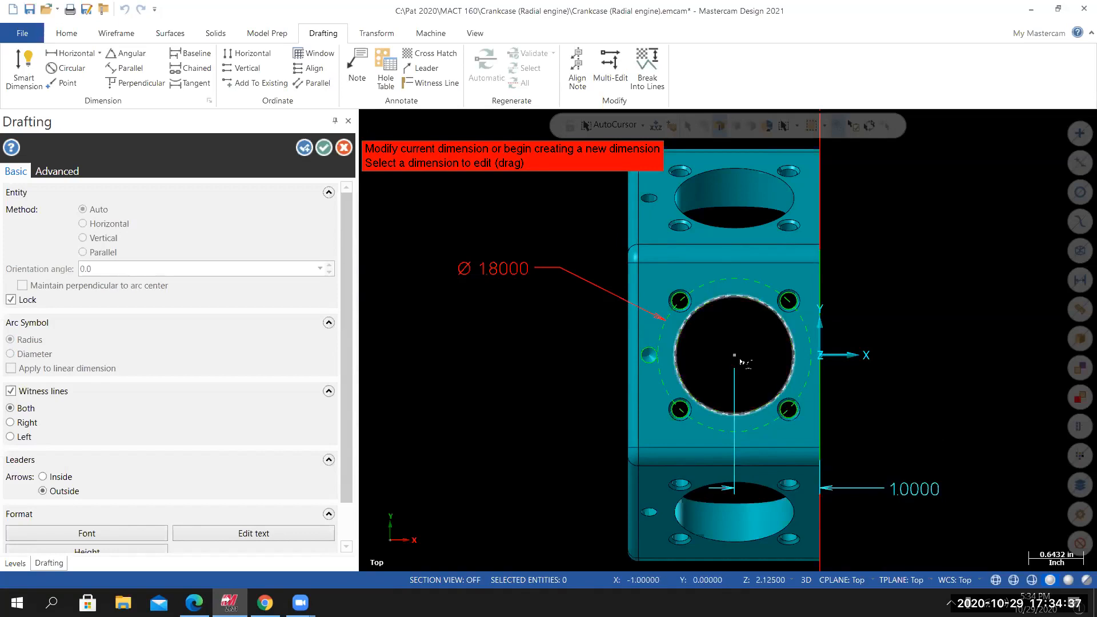
left_click(650, 356)
left_click(734, 356)
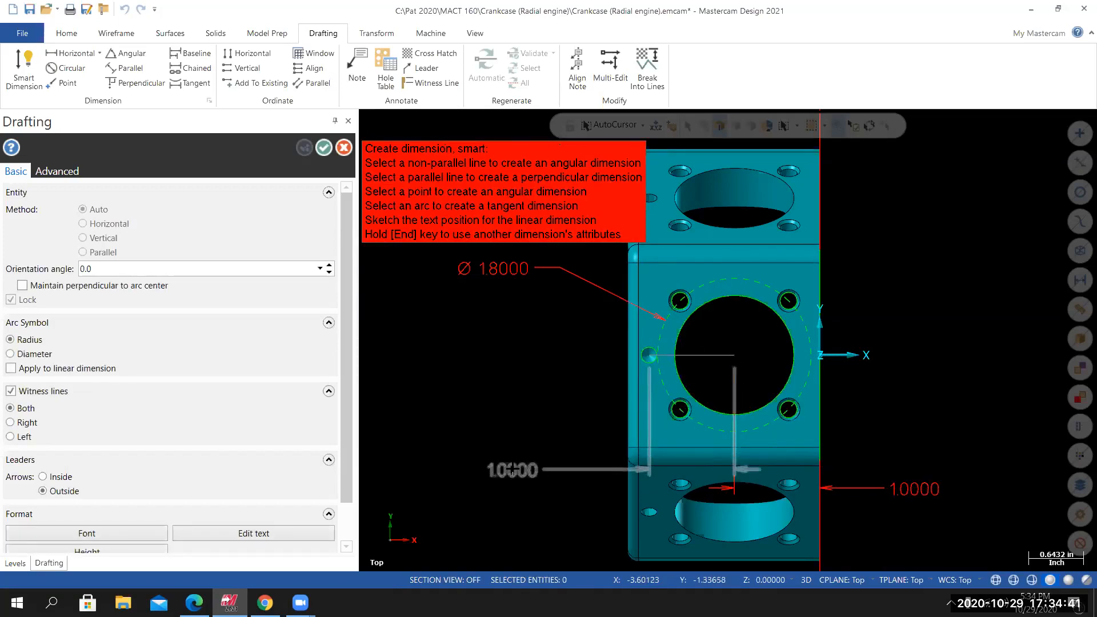
left_click(514, 468)
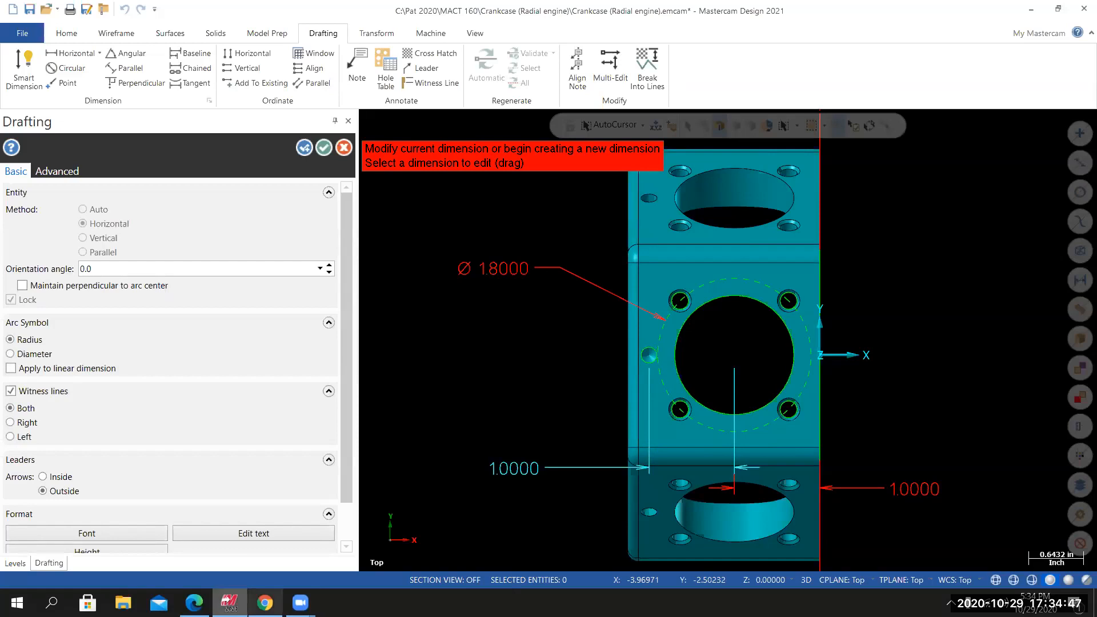
Check the side view in crankcase_inch.pdf in Edge, return to Mastercam, and dimension the small left hole's diameter with the text at its upper left.
left_click(194, 602)
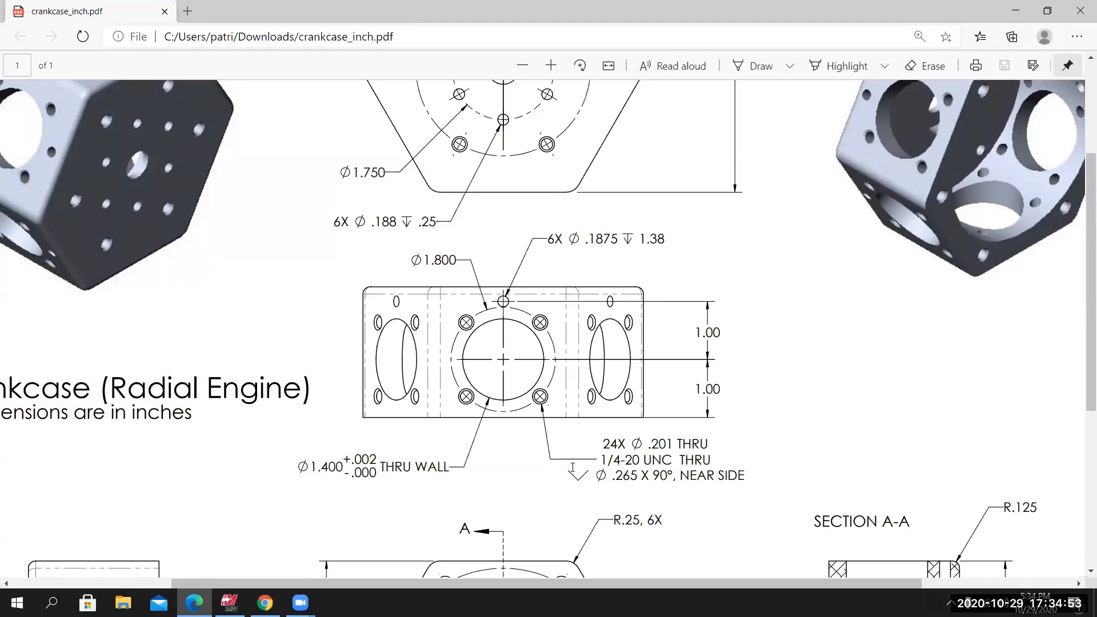
left_click(229, 602)
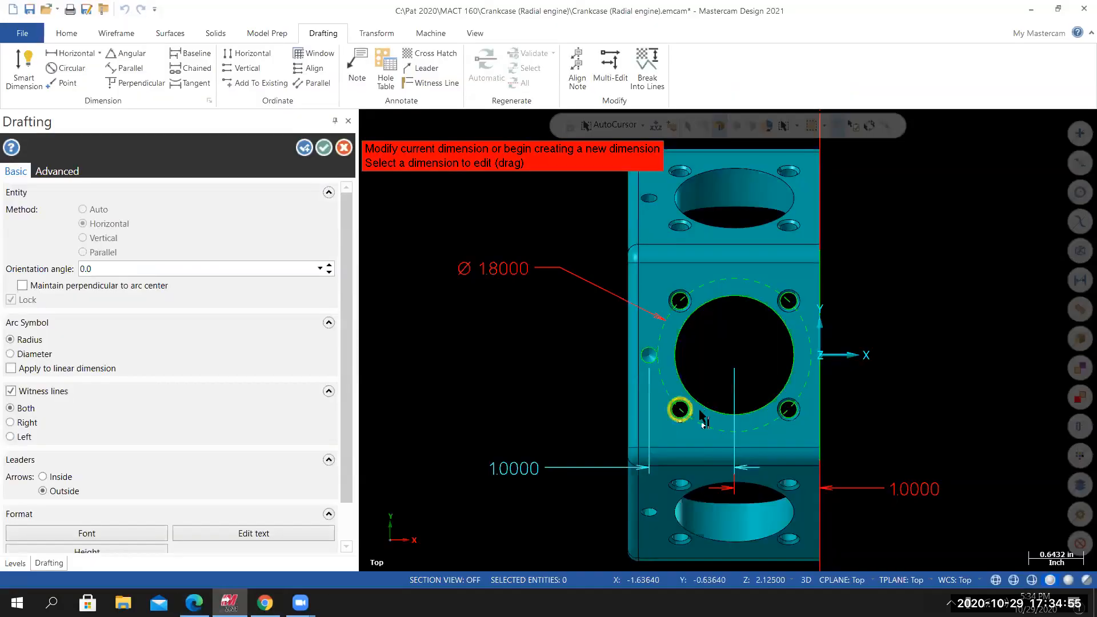
scroll(662, 365, "up", 4)
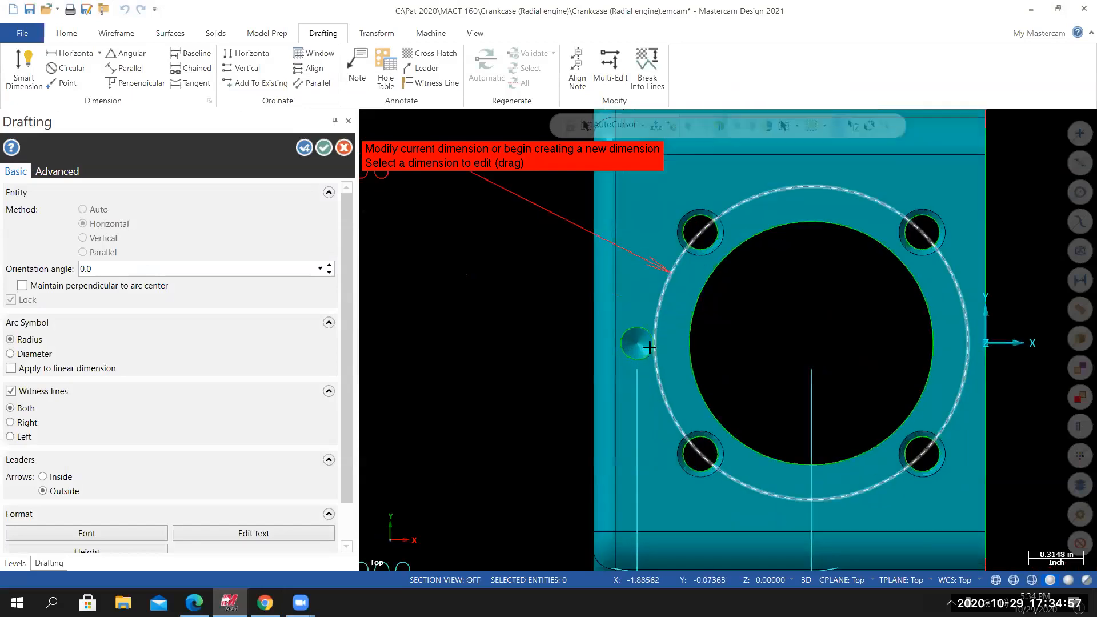
left_click(626, 332)
left_click(500, 254)
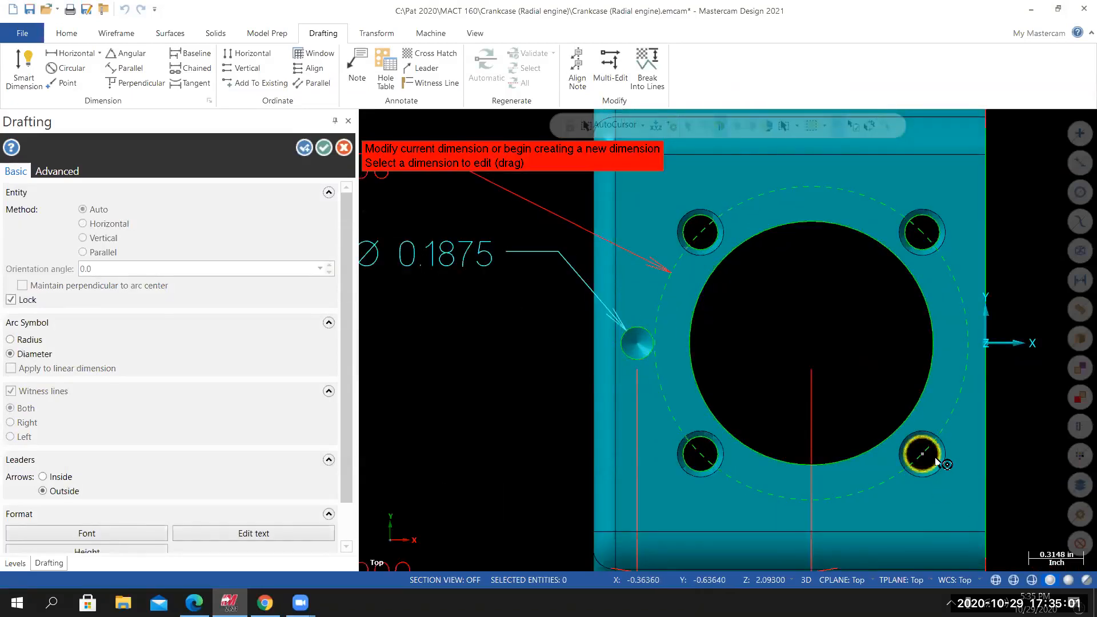
Dimension the diameter of the bore's lower-right bolt hole, with the text right of the part, and finish the dimensioning command.
scroll(997, 512, "down", 5)
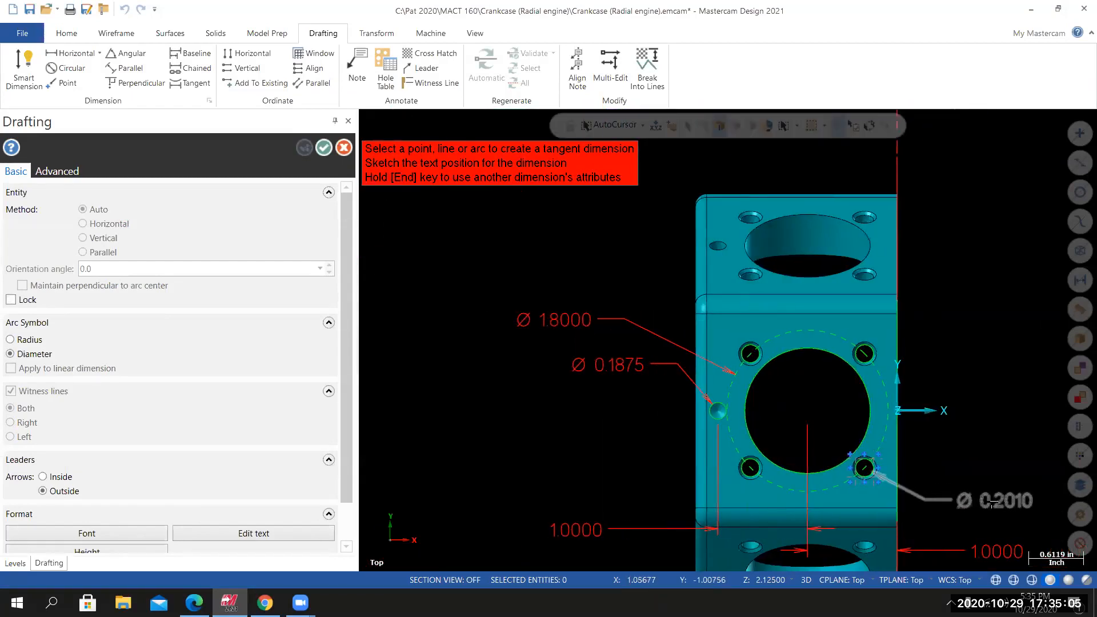
left_click(995, 502)
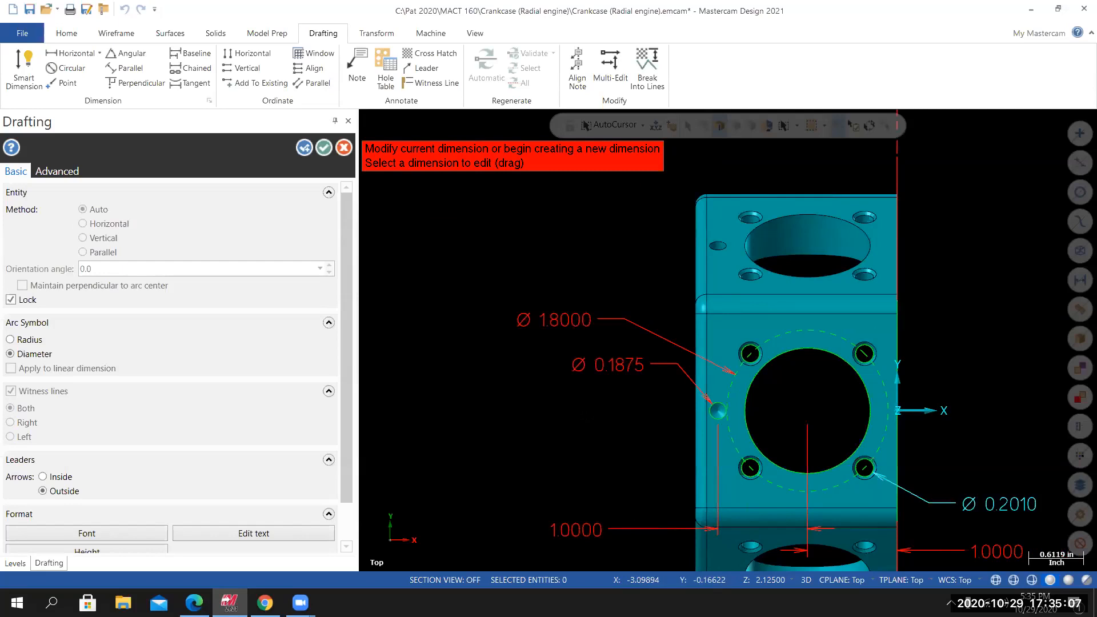
right_click(532, 253)
left_click(554, 309)
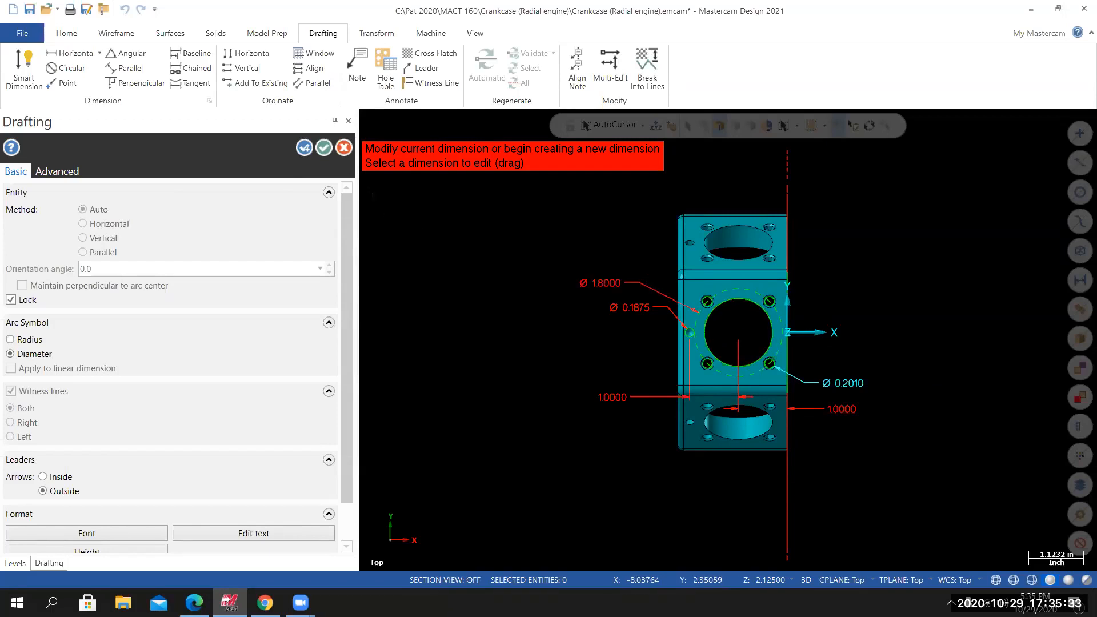
left_click(324, 148)
scroll(734, 433, "up", 2)
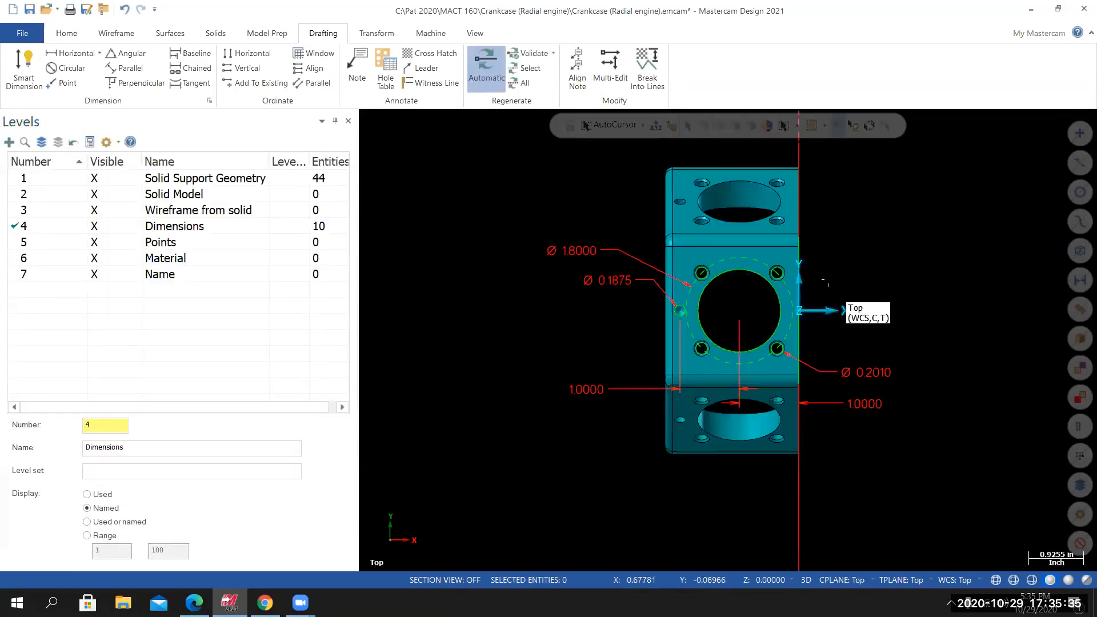
scroll(826, 281, "up", 3)
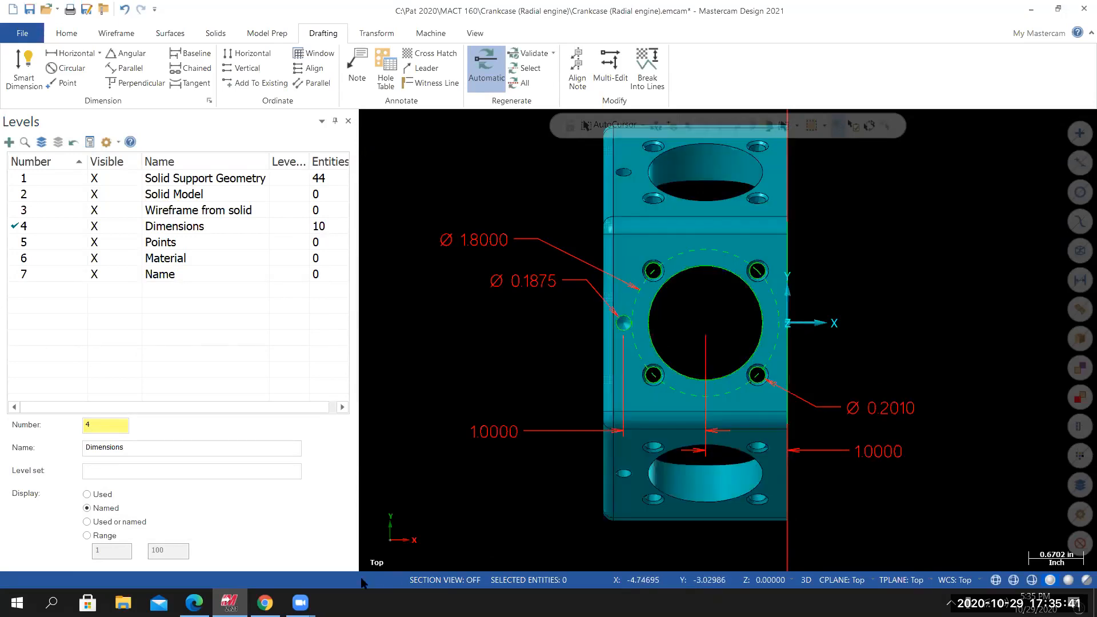
Switch to crankcase_inch.pdf in Edge, compare the dimensions on the hexagonal and side views, and return to Mastercam.
left_click(195, 603)
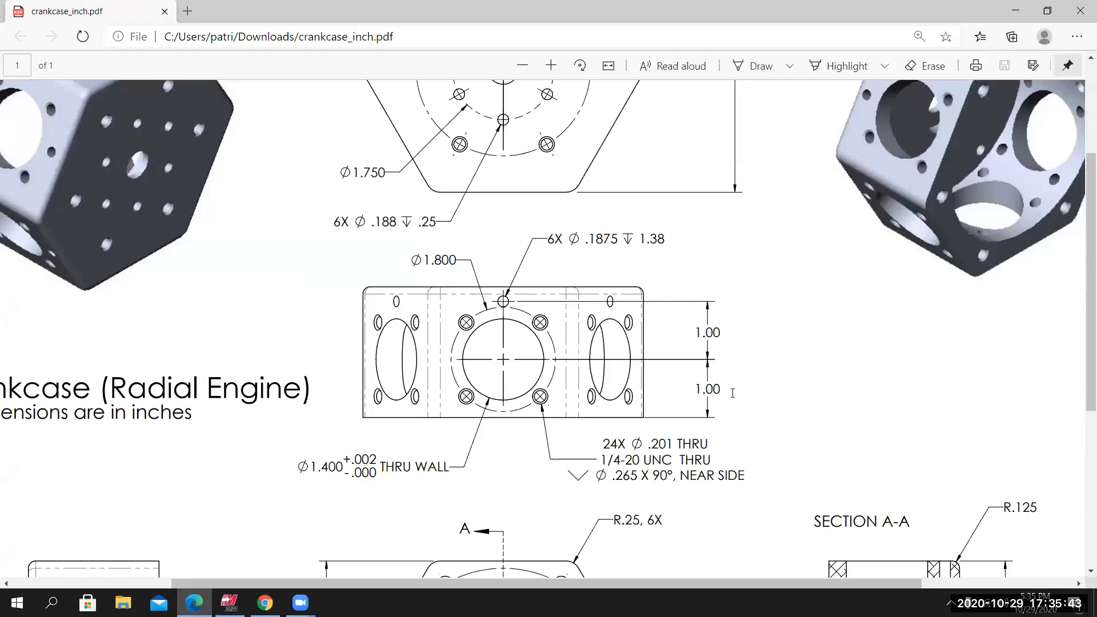
scroll(732, 393, "up", 3)
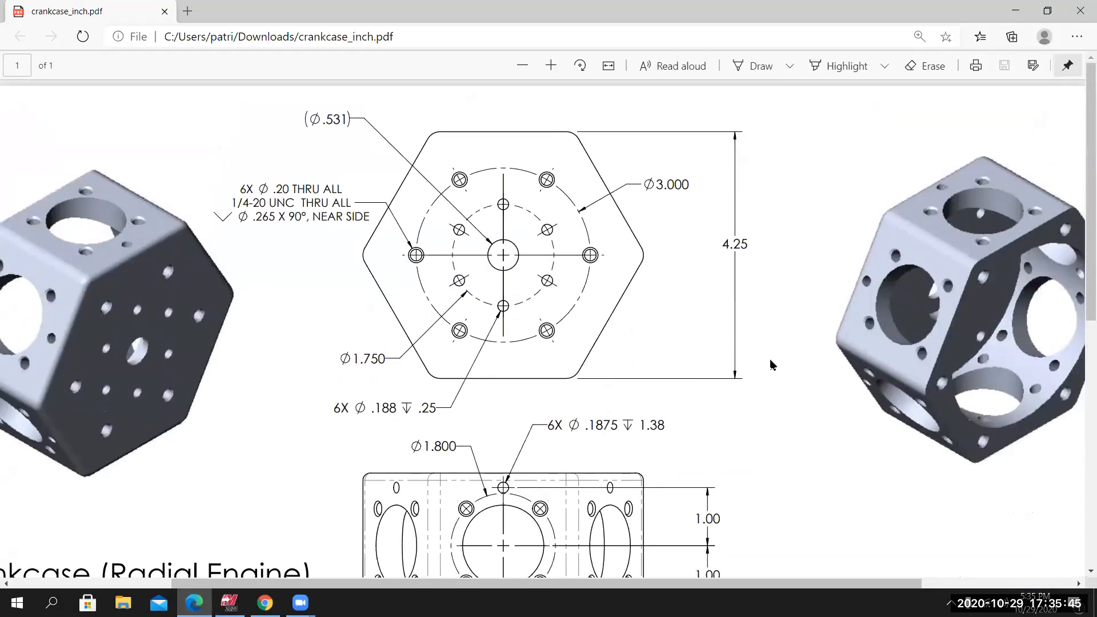
scroll(791, 348, "down", 8)
scroll(791, 352, "up", 6)
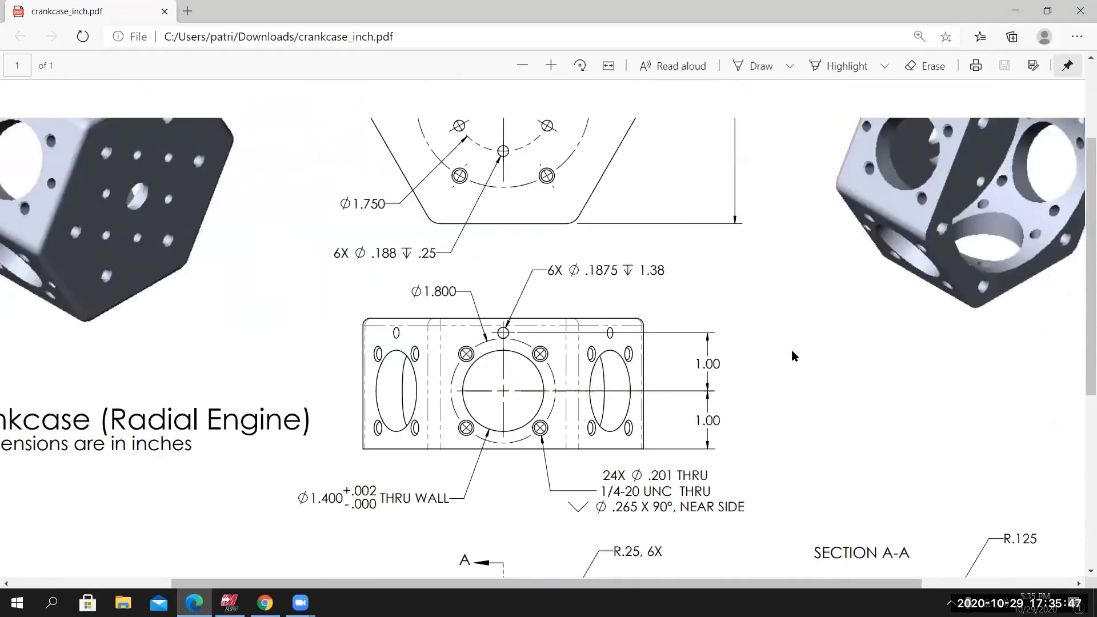
scroll(792, 351, "up", 3)
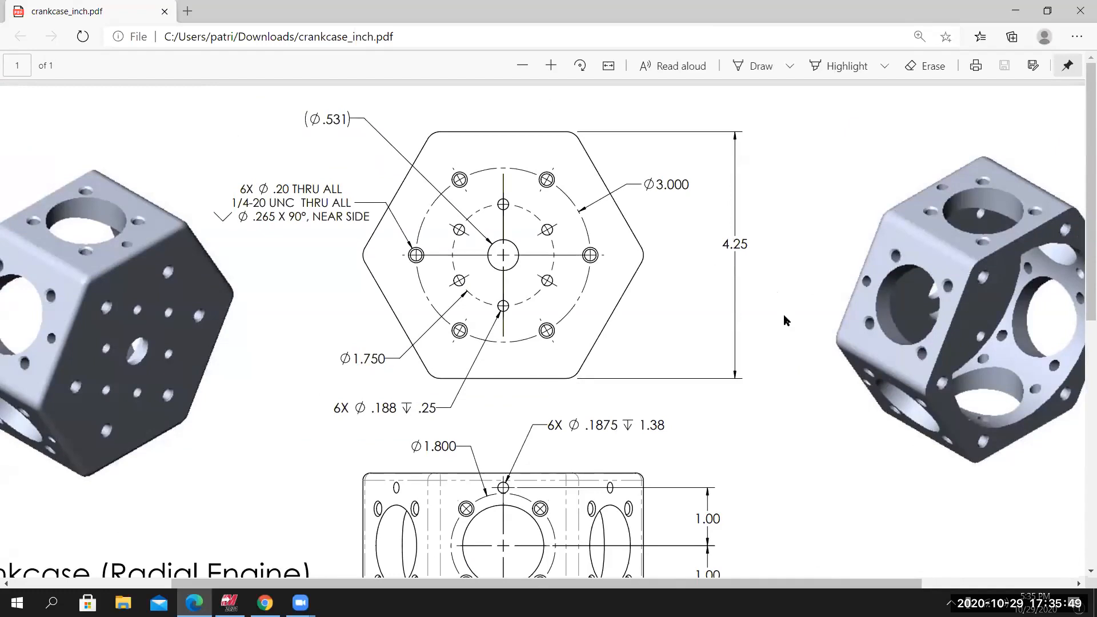
scroll(784, 316, "down", 9)
scroll(434, 394, "up", 5)
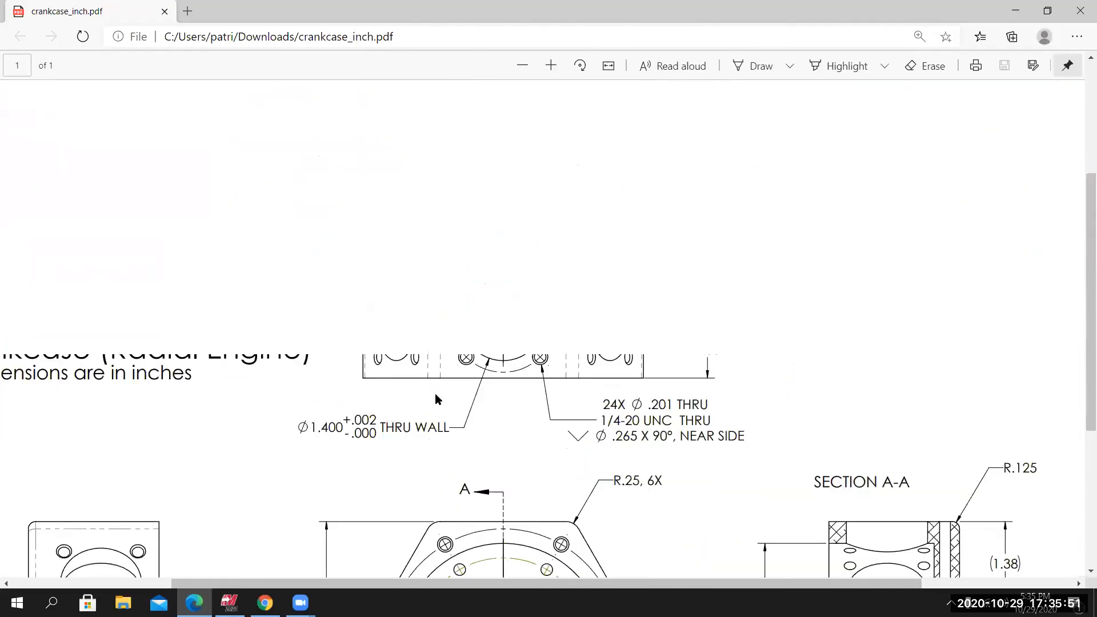
scroll(688, 276, "up", 3)
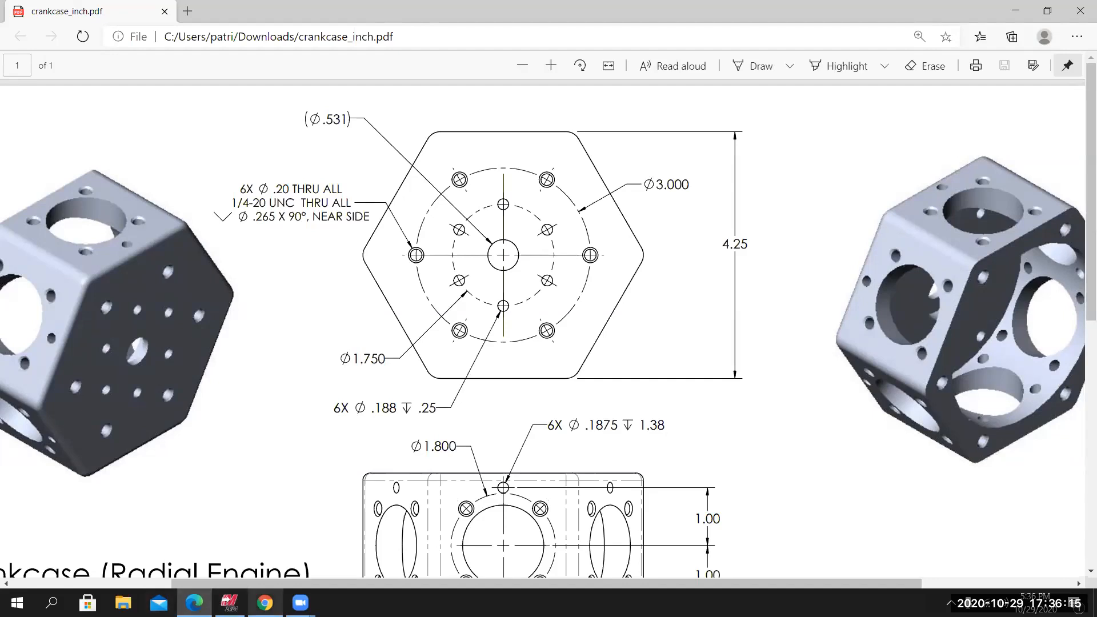
left_click(229, 603)
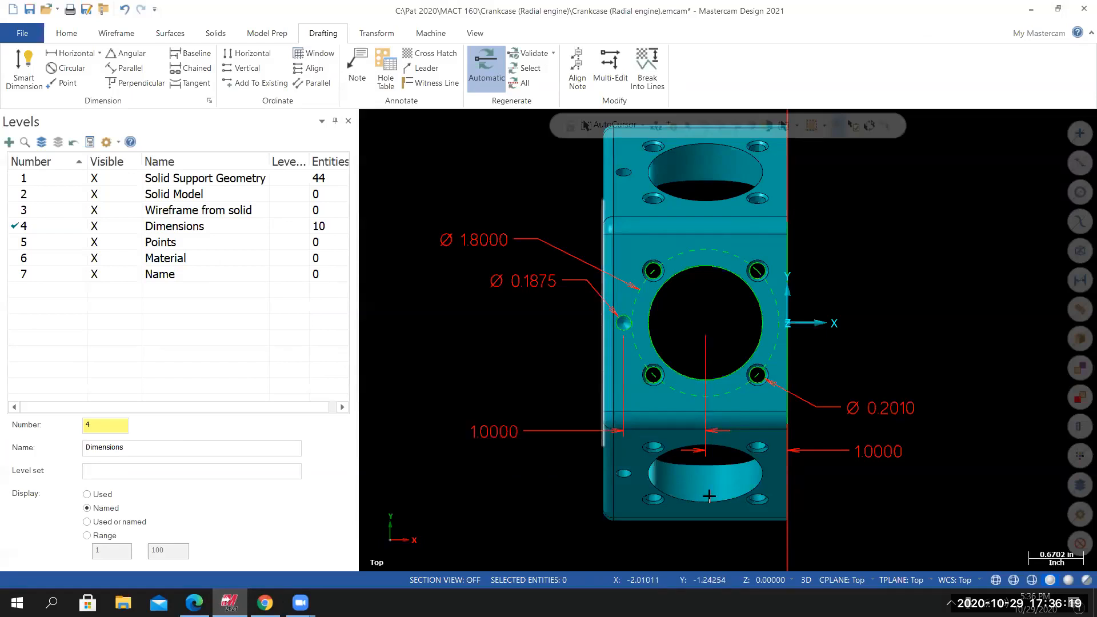
Set the construction and tool planes to Left and display the part in the left view.
left_click(839, 580)
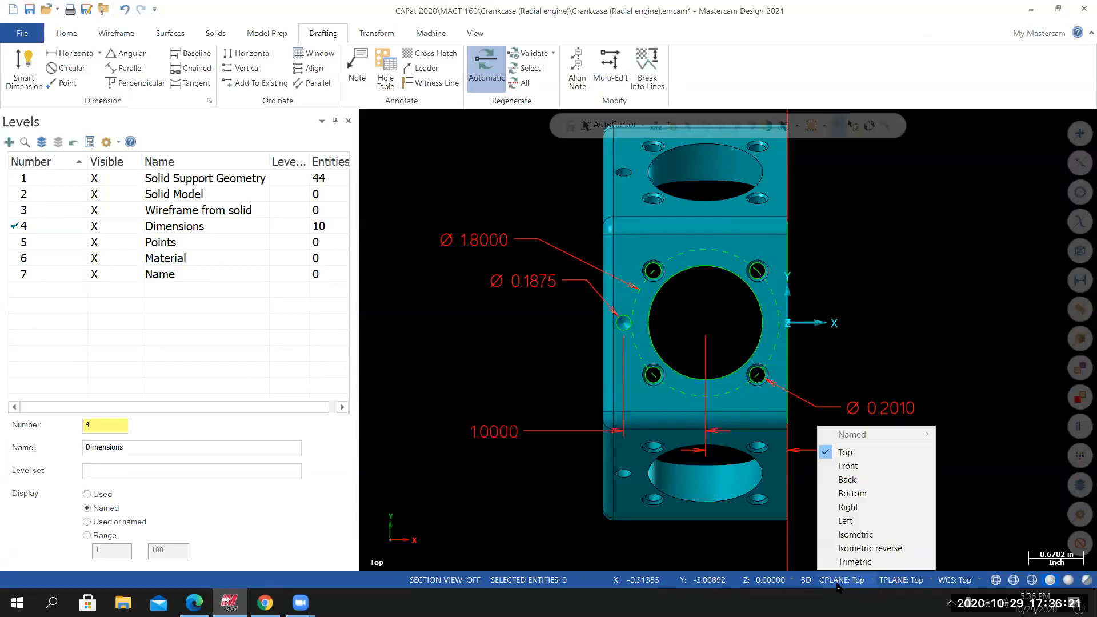
left_click(852, 521)
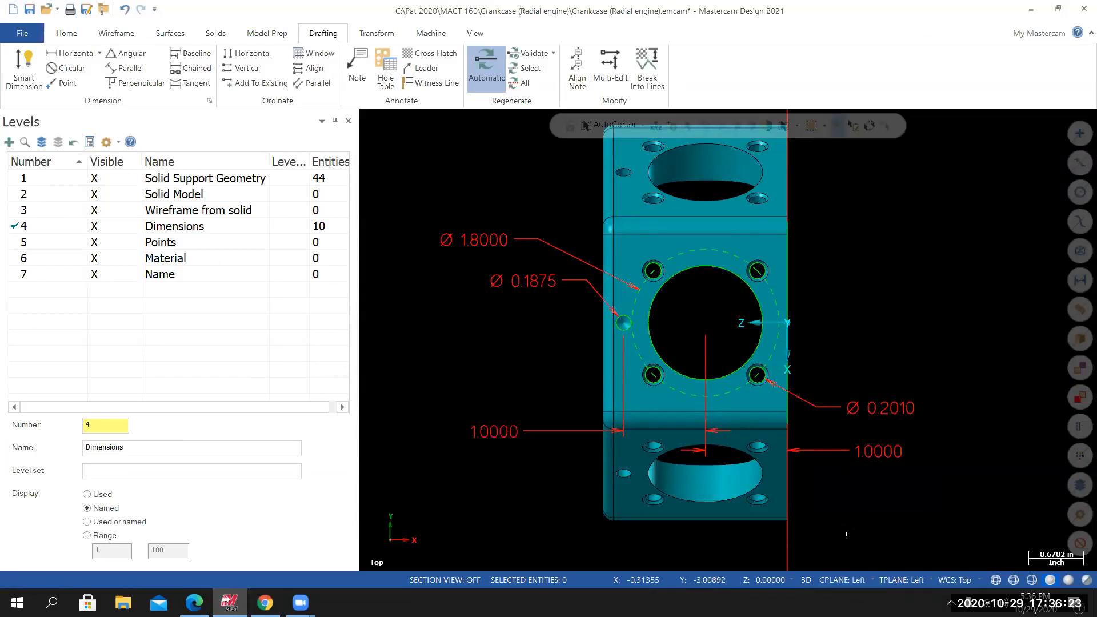
right_click(496, 139)
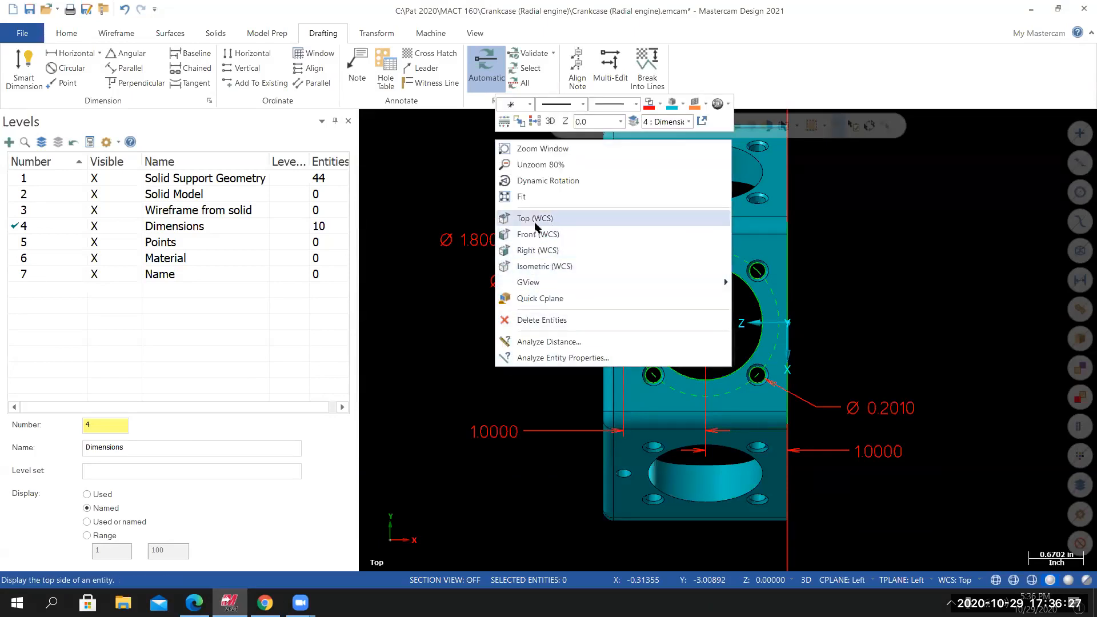
mouse_move(563, 280)
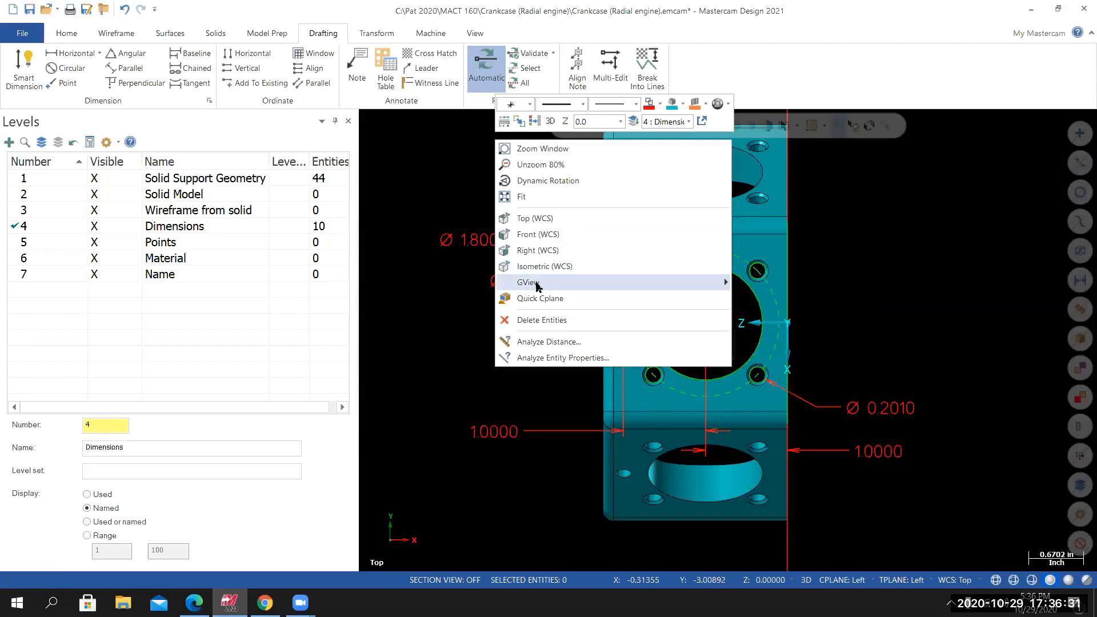
left_click(760, 312)
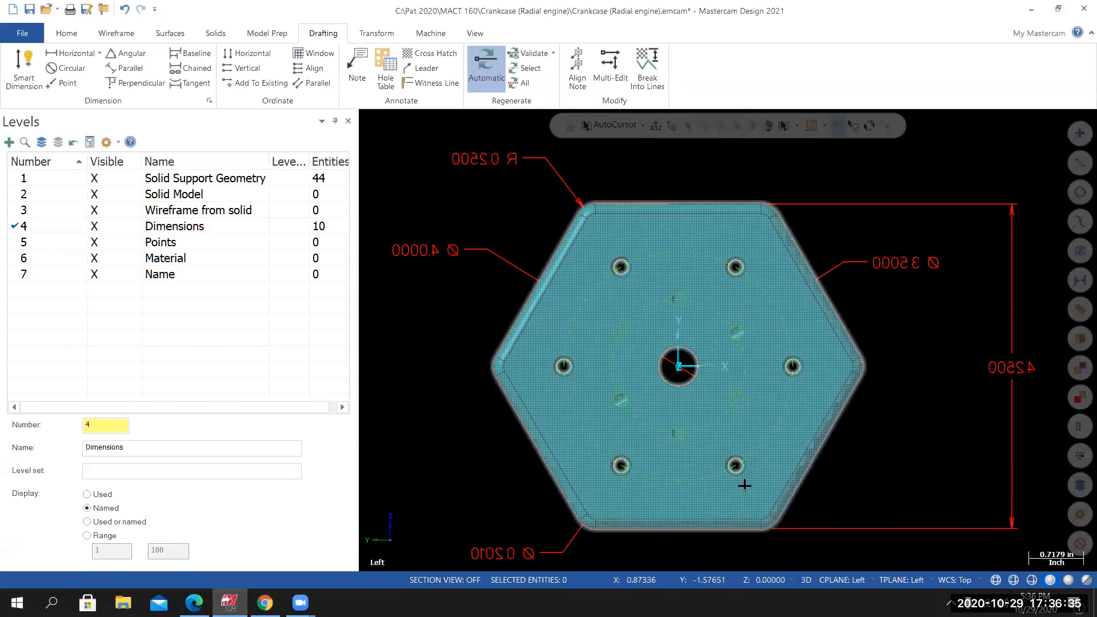
Rotate the part to inspect its bore faces and existing dimensions, and return to the left view.
scroll(745, 486, "down", 1)
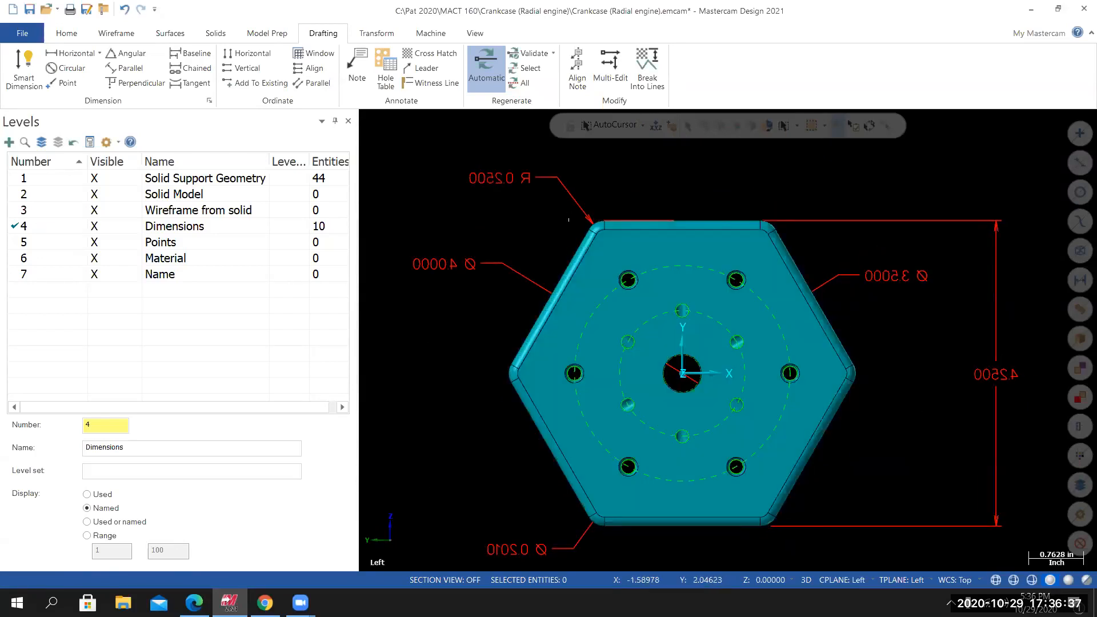
middle_click_drag(679, 316, 465, 204)
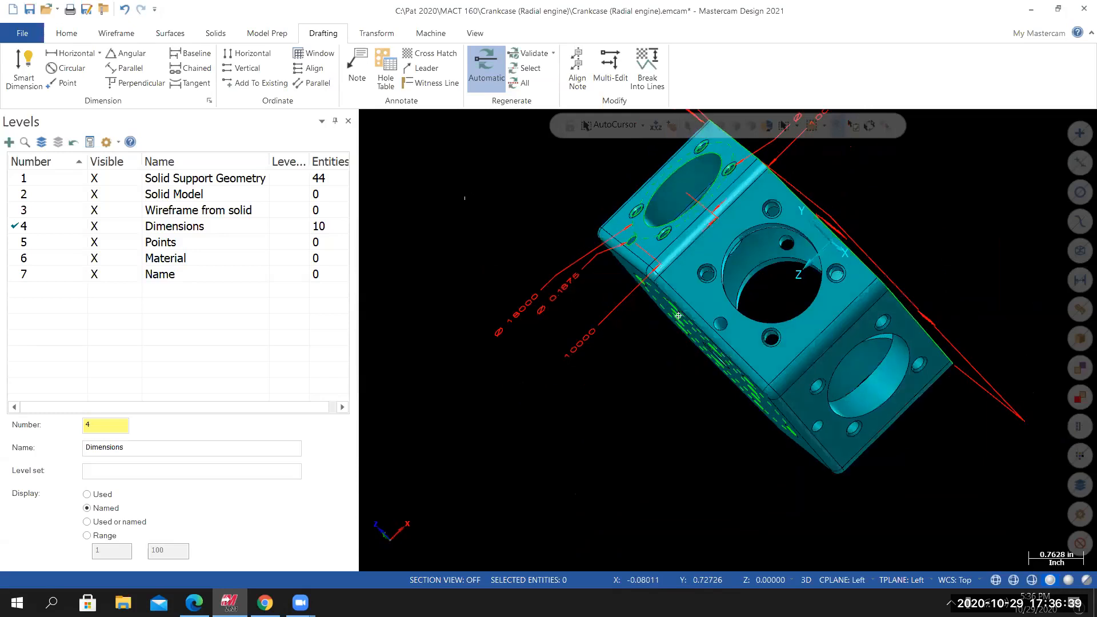
right_click(464, 198)
mouse_move(506, 338)
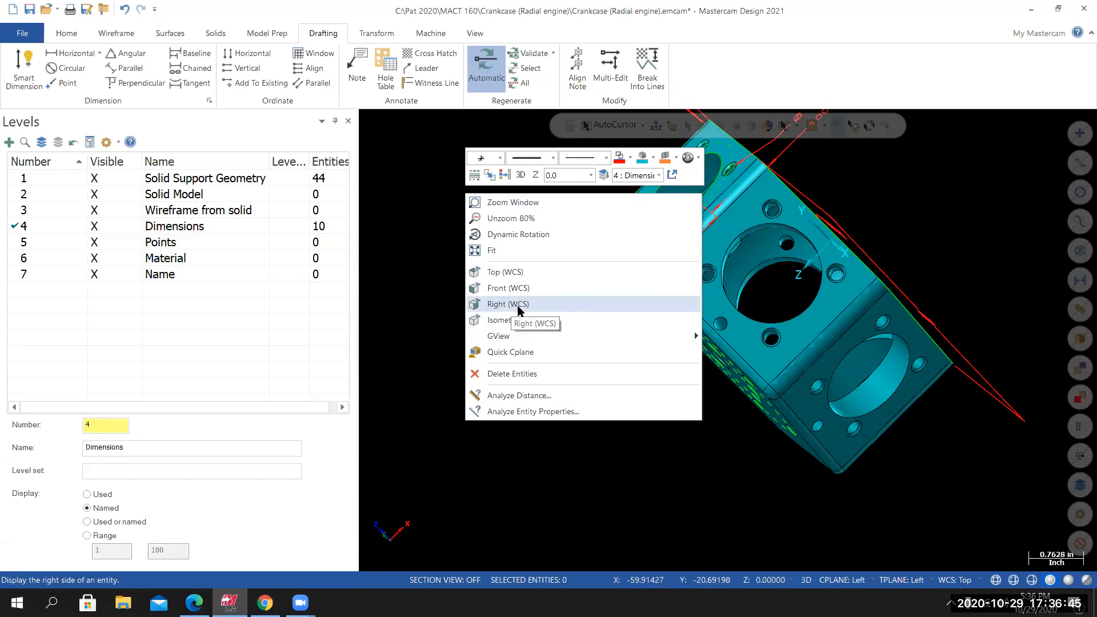
mouse_move(570, 339)
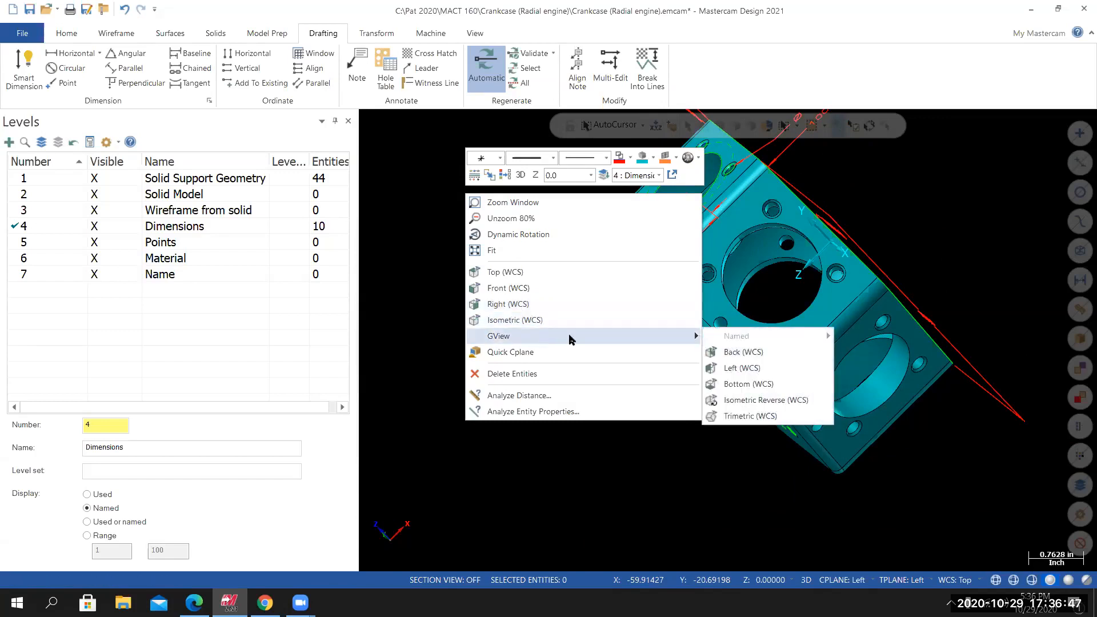
left_click(737, 368)
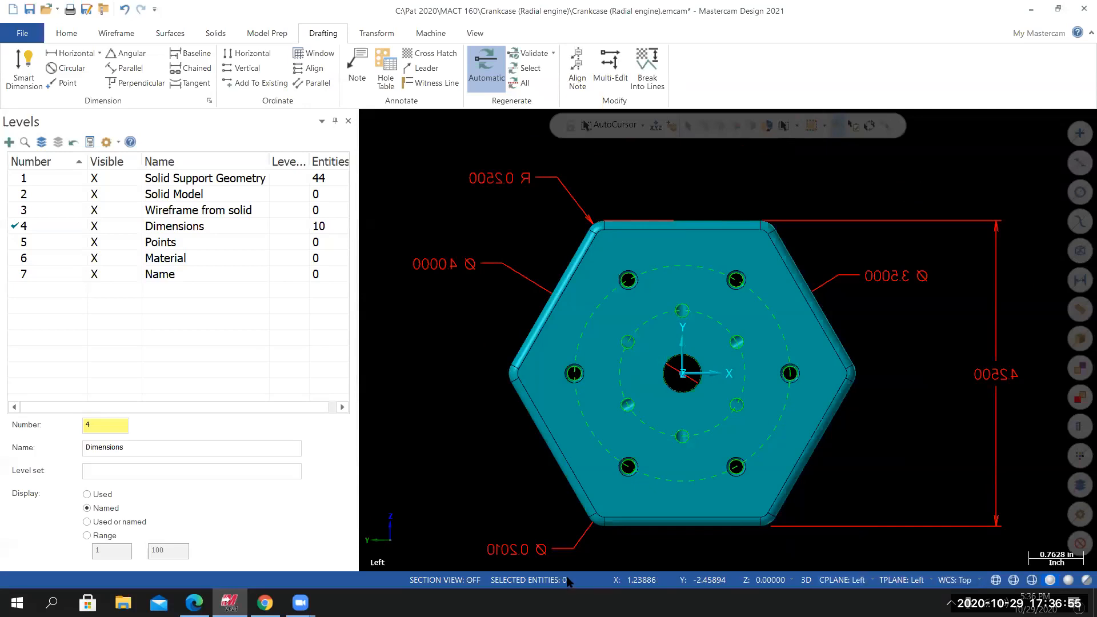
Check the hexagonal view in crankcase_inch.pdf in Edge, return to Mastercam, and dimension the diameters of the outer and inner dashed bolt circles.
left_click(194, 603)
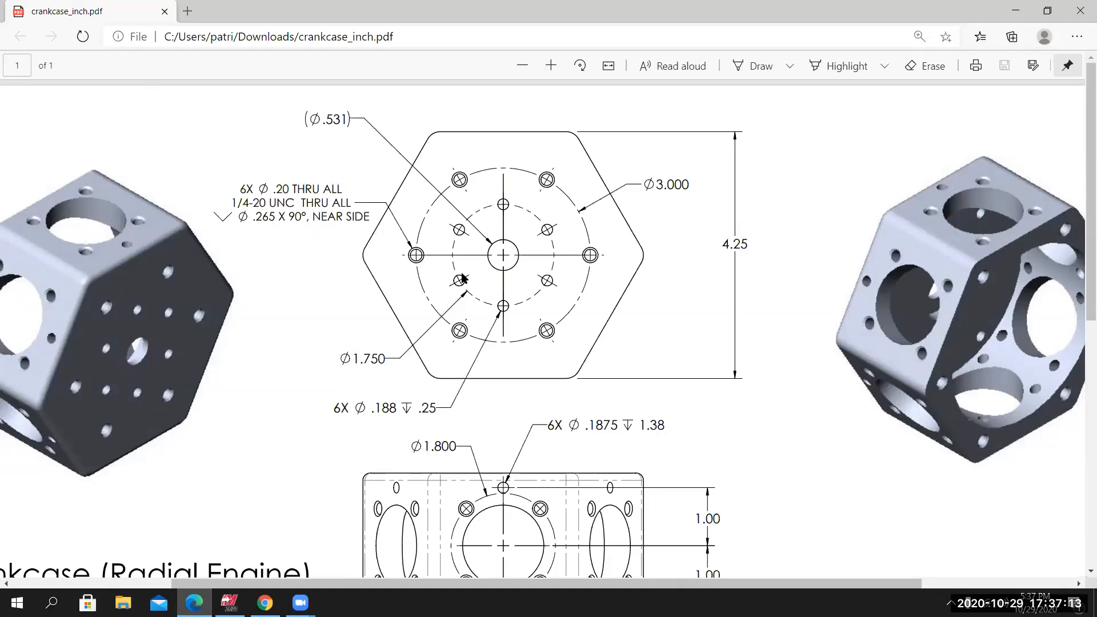
left_click(229, 603)
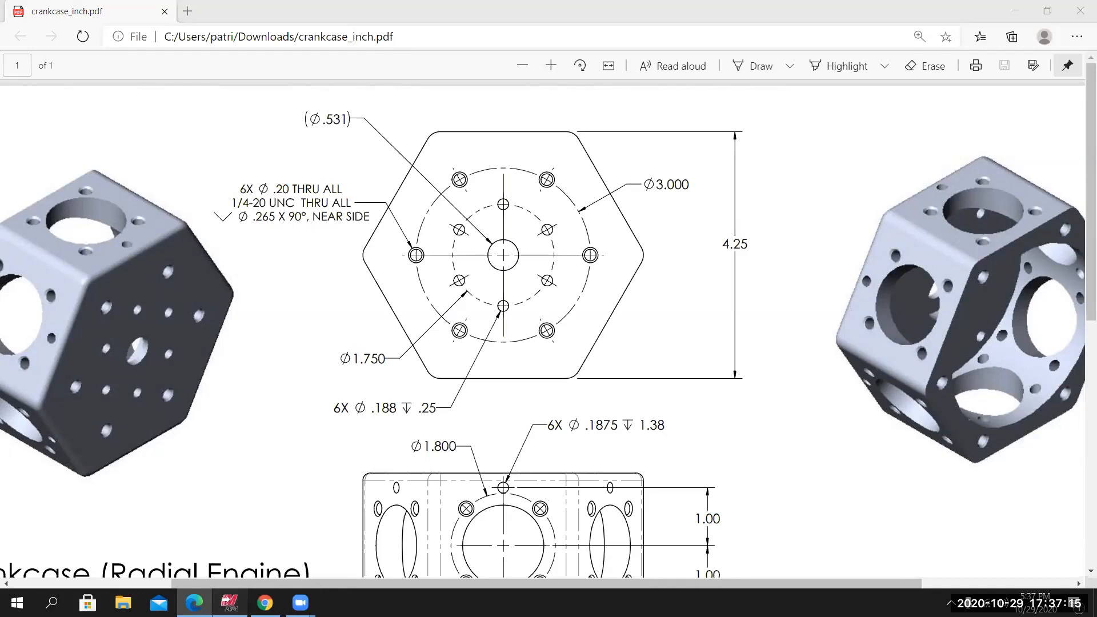
left_click(24, 69)
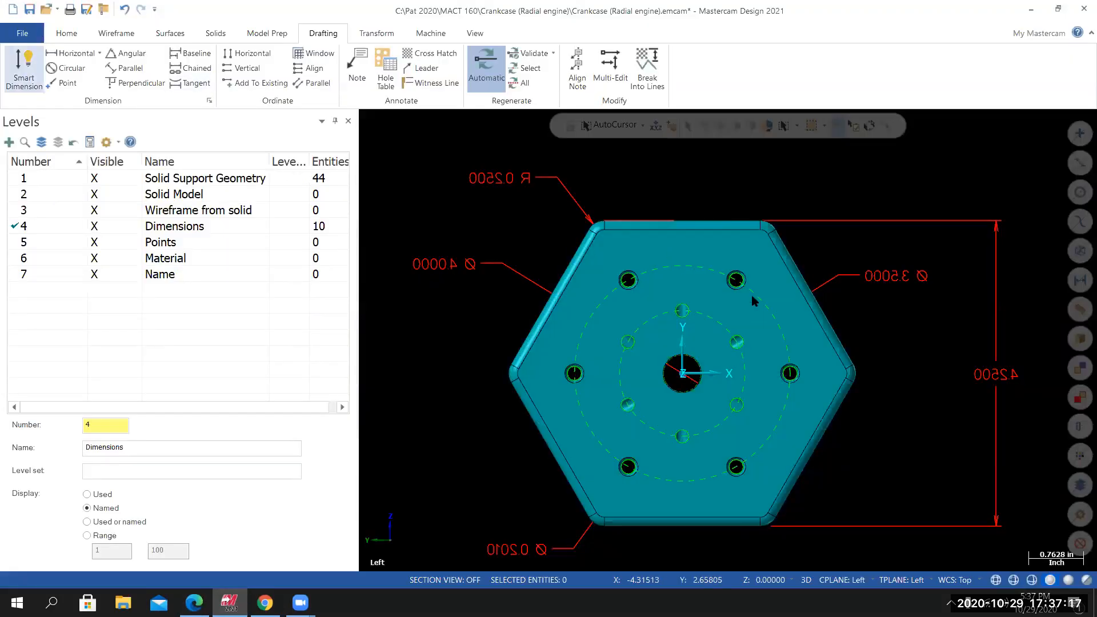
left_click(778, 304)
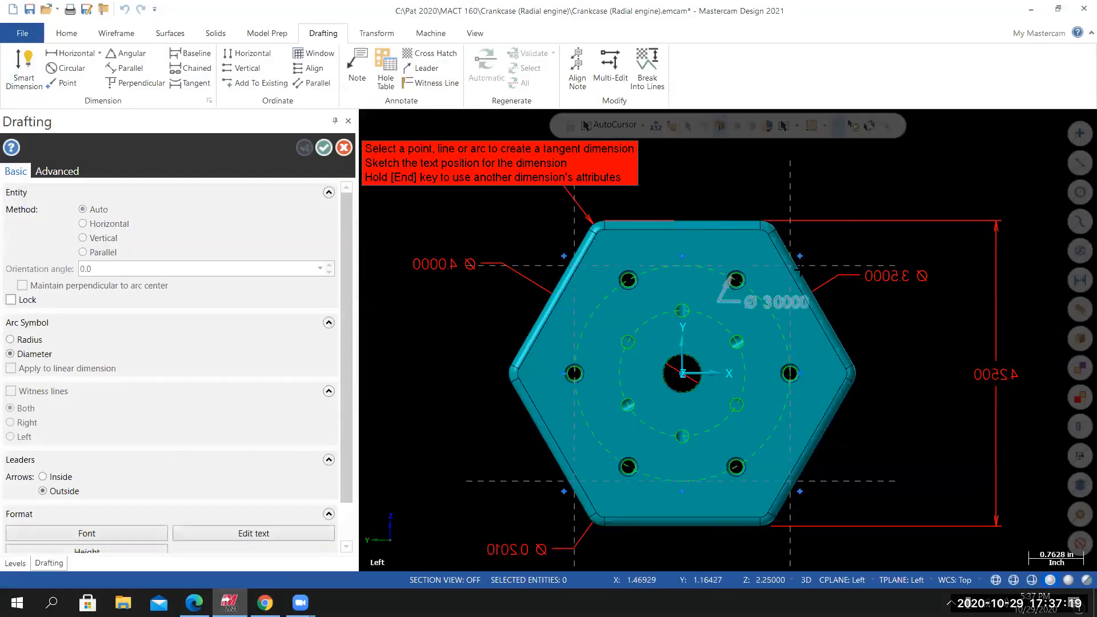
left_click(887, 196)
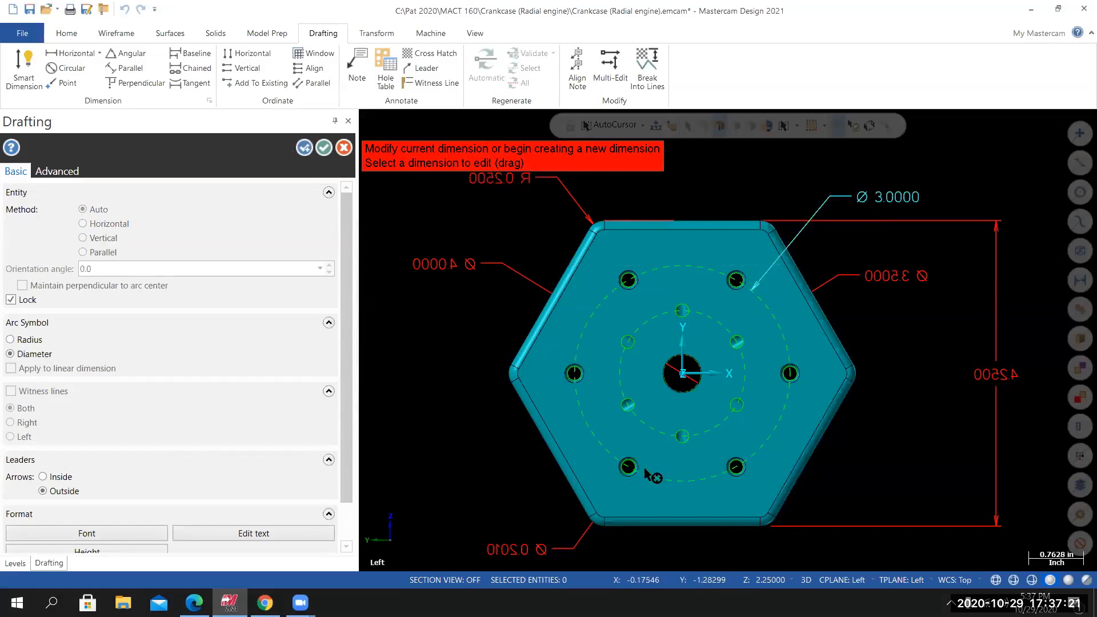
left_click(612, 386)
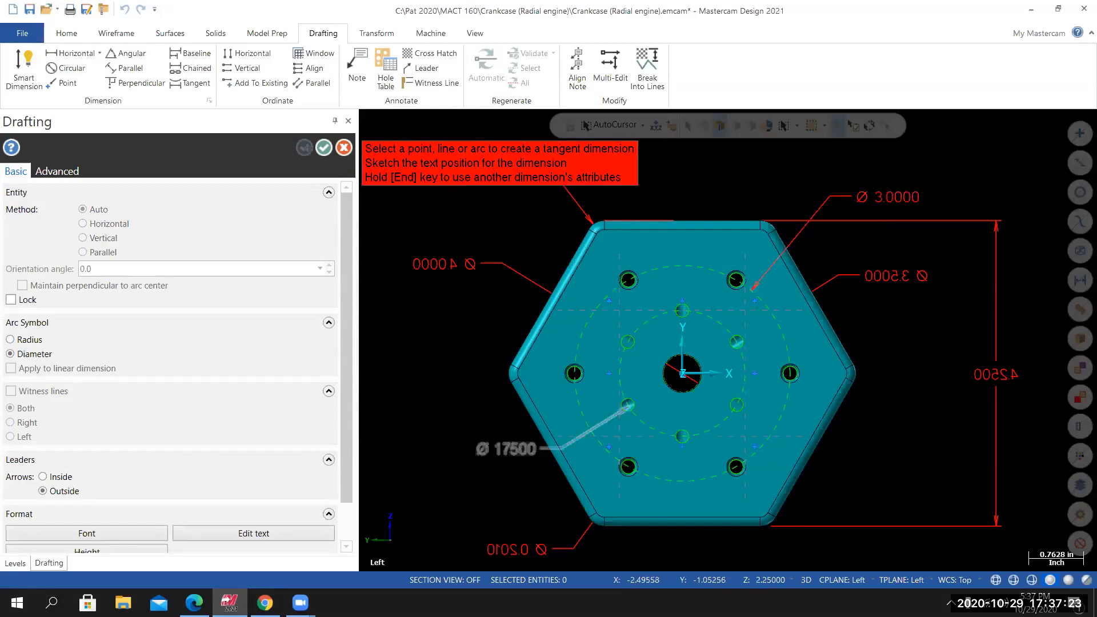
left_click(440, 436)
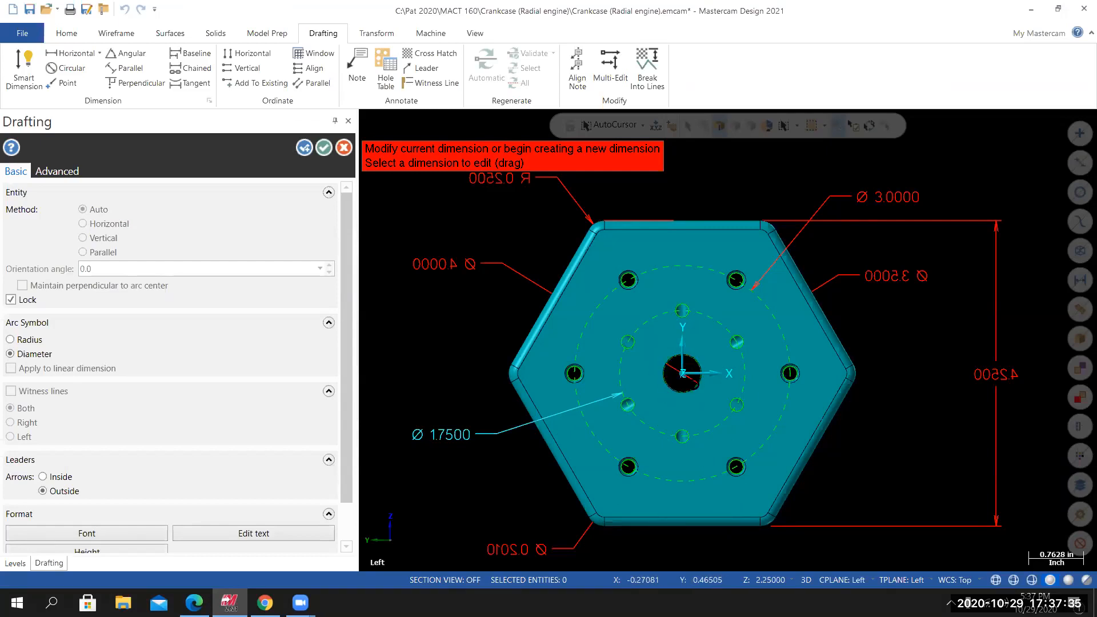
Dimension the central hole's diameter on the left view, with the text above and to the left of the part.
scroll(682, 372, "up", 5)
scroll(672, 342, "up", 1)
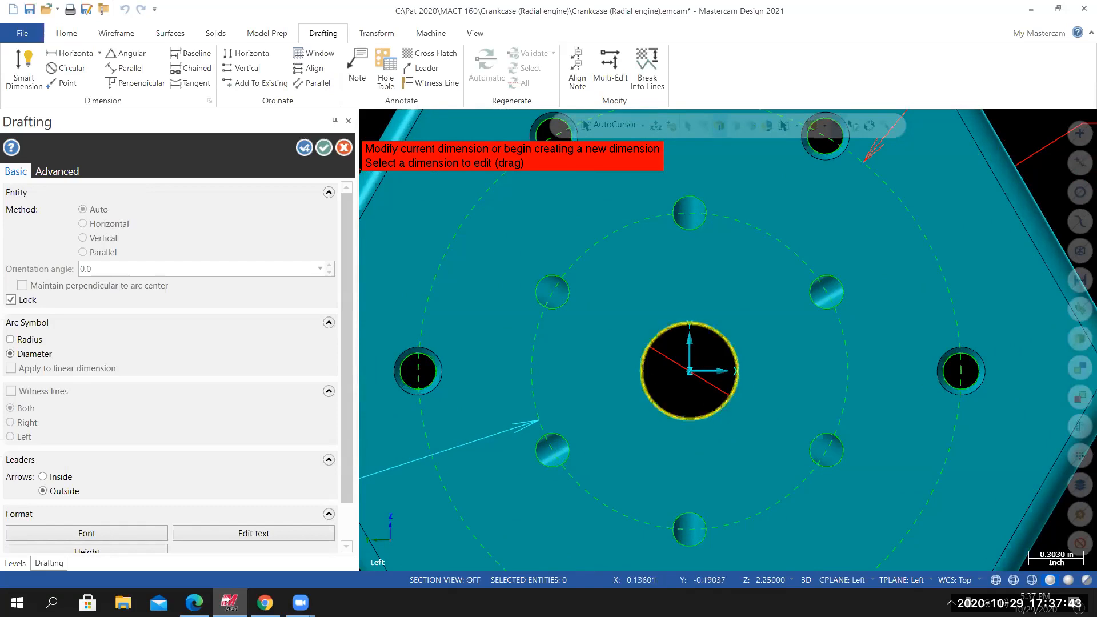
left_click(711, 416)
scroll(439, 363, "up", 3)
scroll(688, 358, "down", 8)
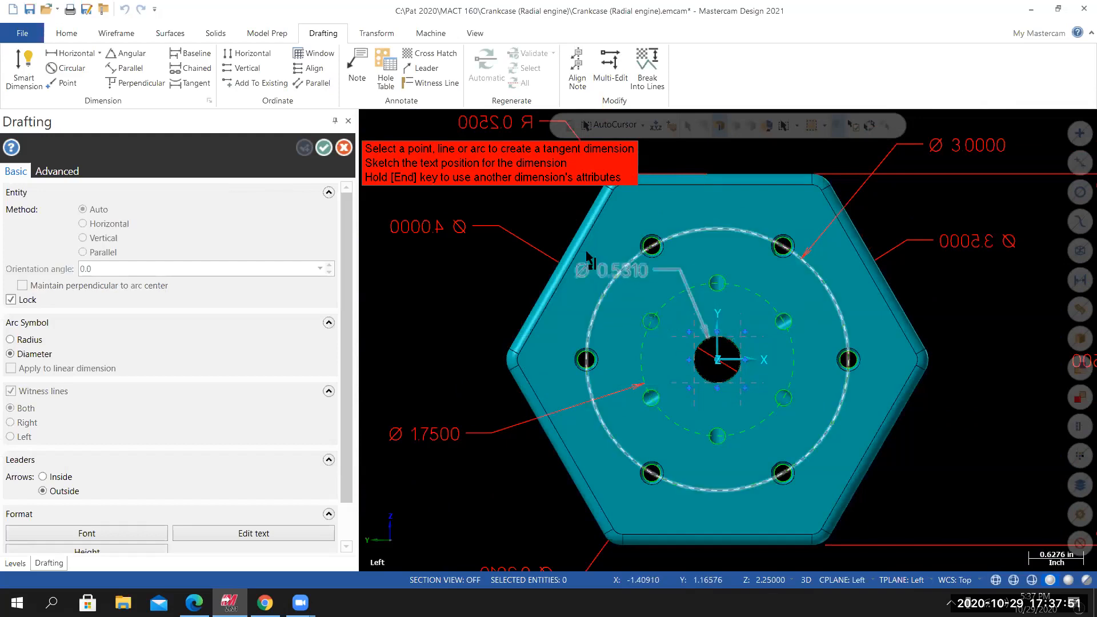
scroll(525, 209, "down", 2)
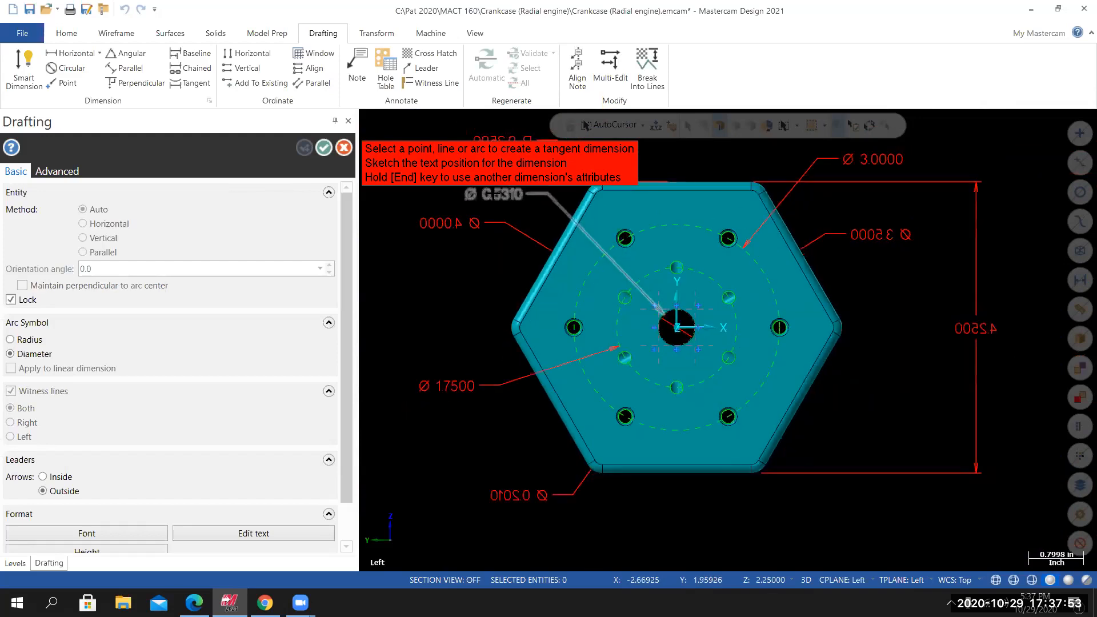
left_click(497, 195)
Dimension the diameter of the inner bolt circle's lower-right hole, with the text to the lower right of the part.
scroll(706, 415, "up", 2)
scroll(739, 391, "up", 3)
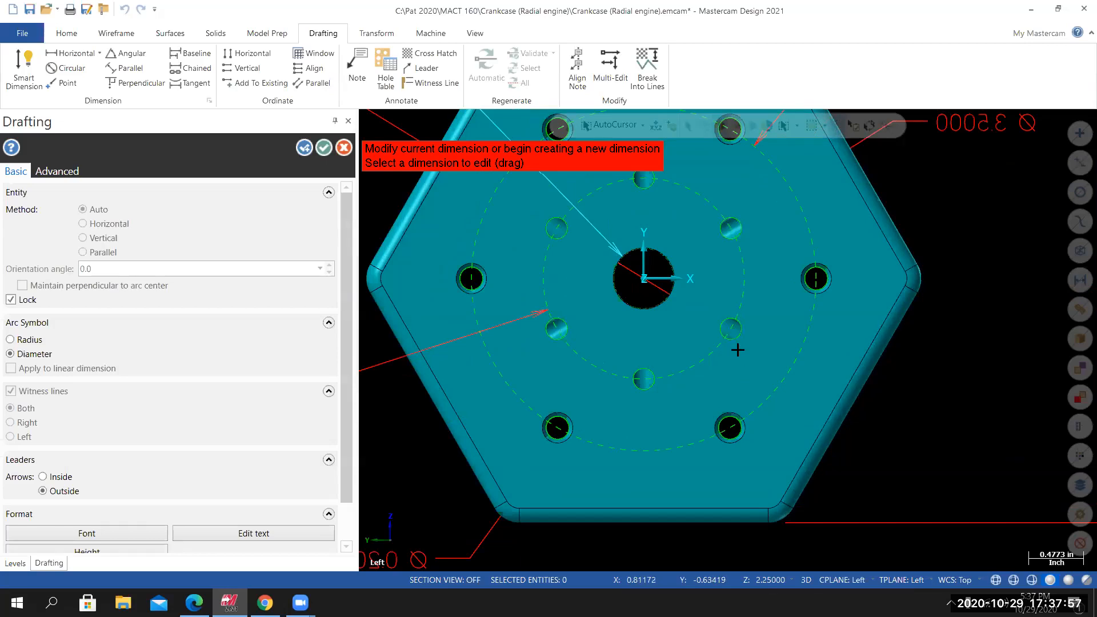
left_click(741, 347)
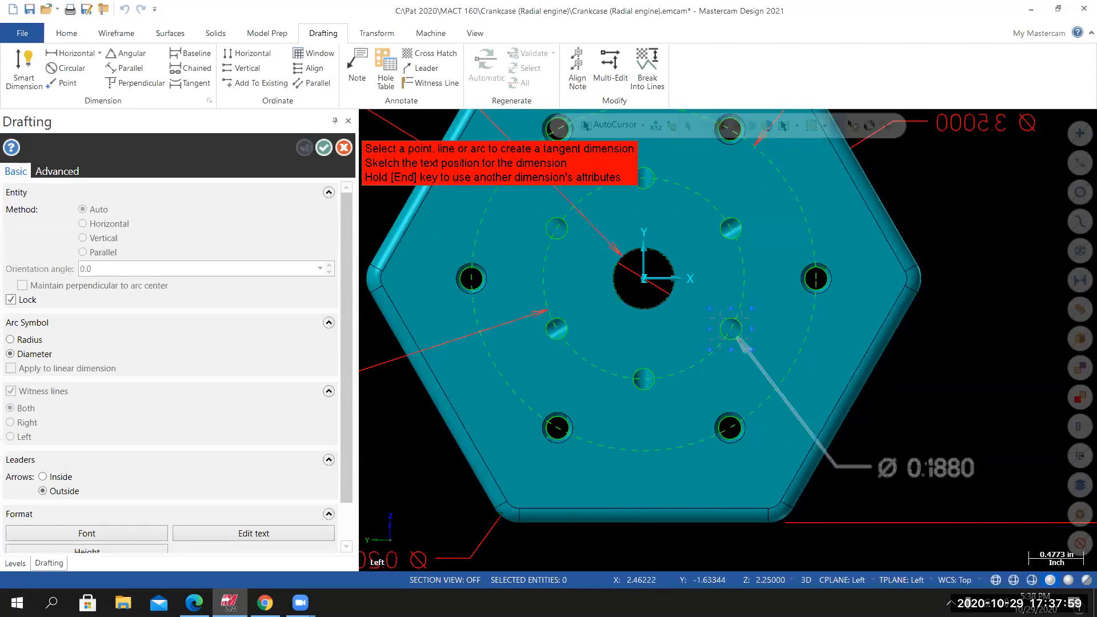
left_click(887, 467)
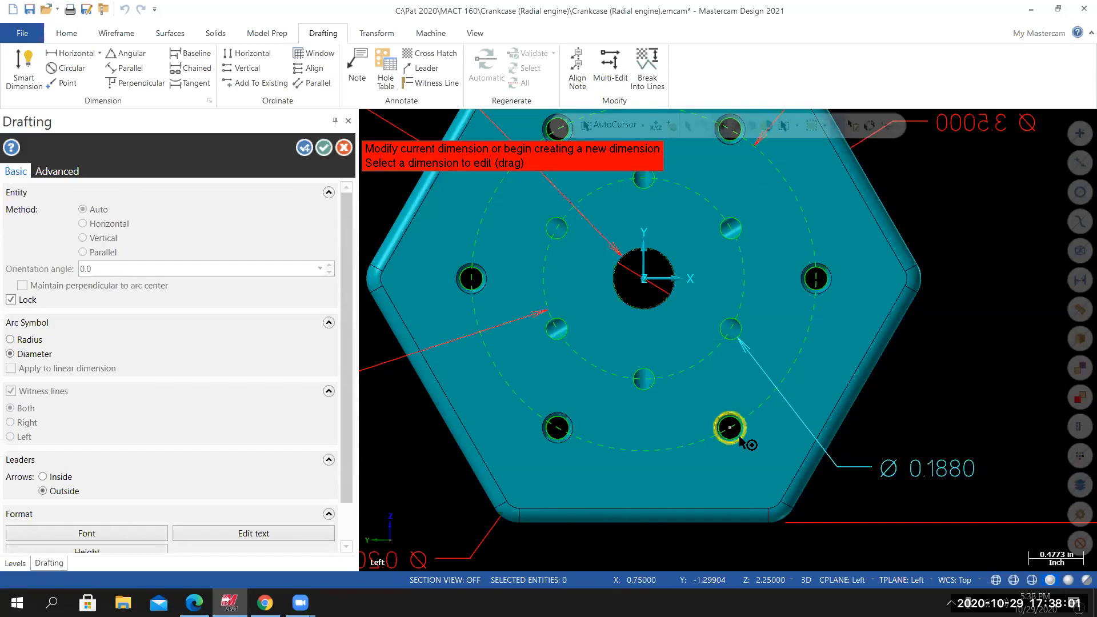
Dimension the diameter of the outer bolt circle's lower-right hole, with the text below the part.
scroll(736, 439, "up", 4)
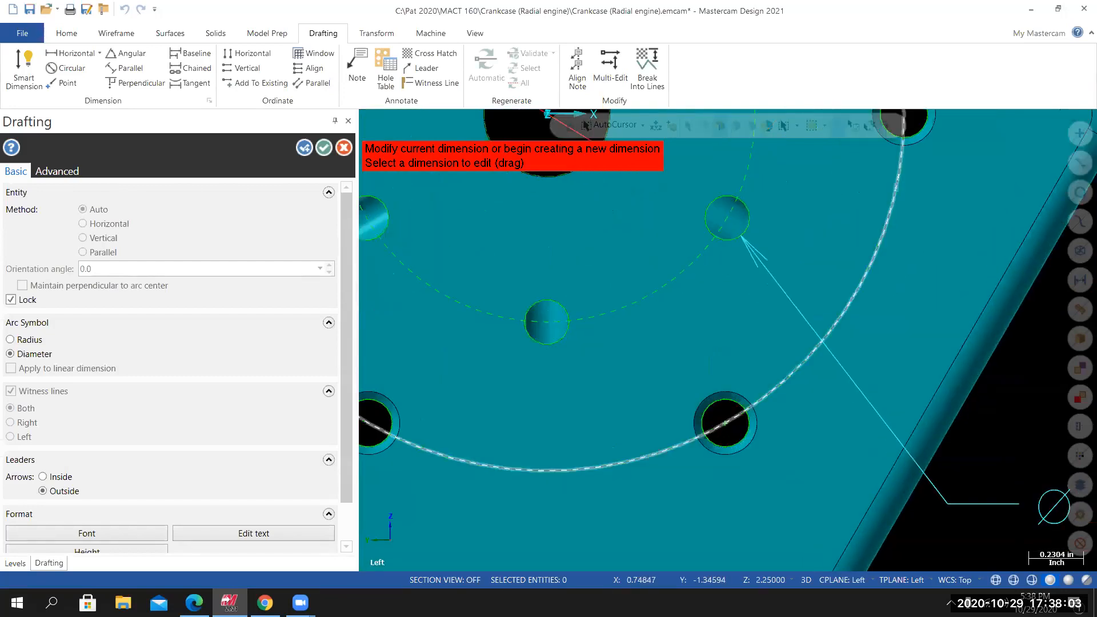
left_click(734, 440)
scroll(719, 483, "down", 5)
key("l")
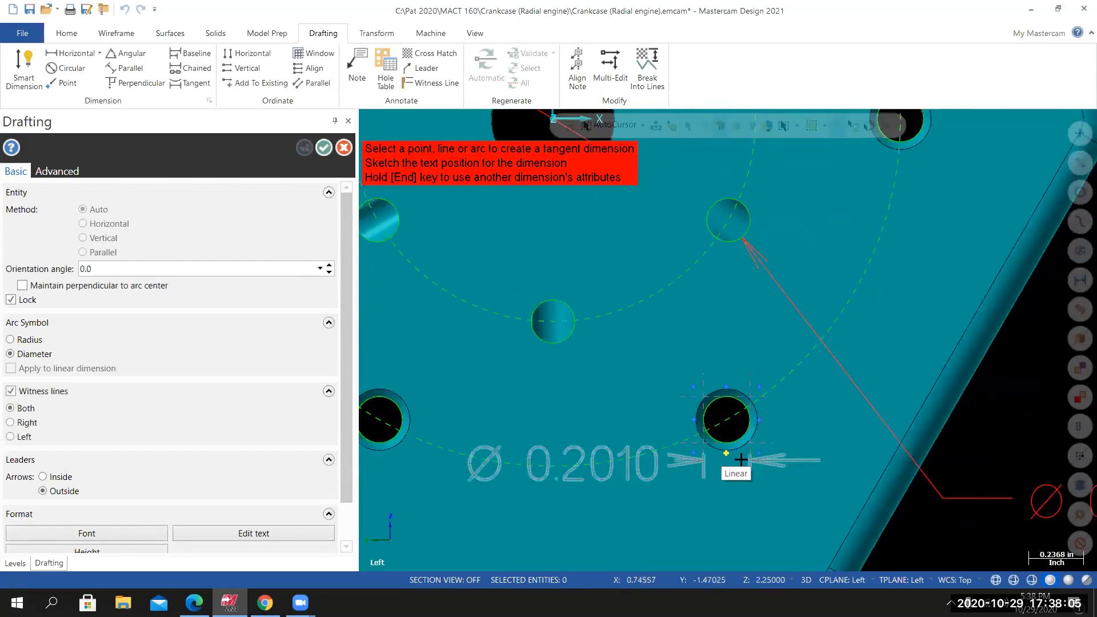
scroll(759, 472, "down", 2)
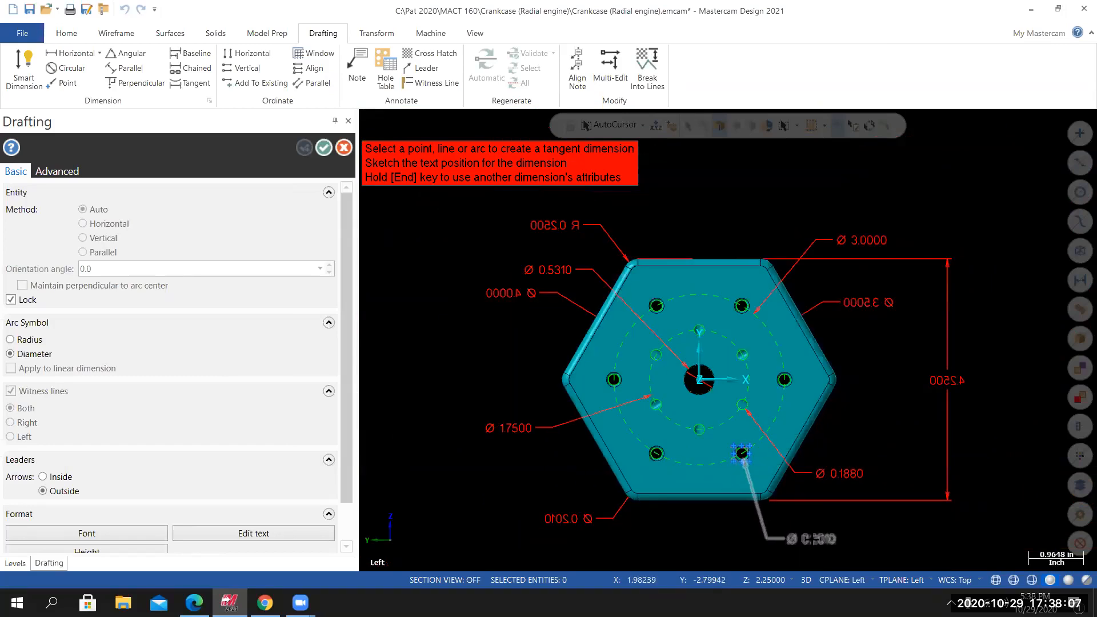
left_click(814, 545)
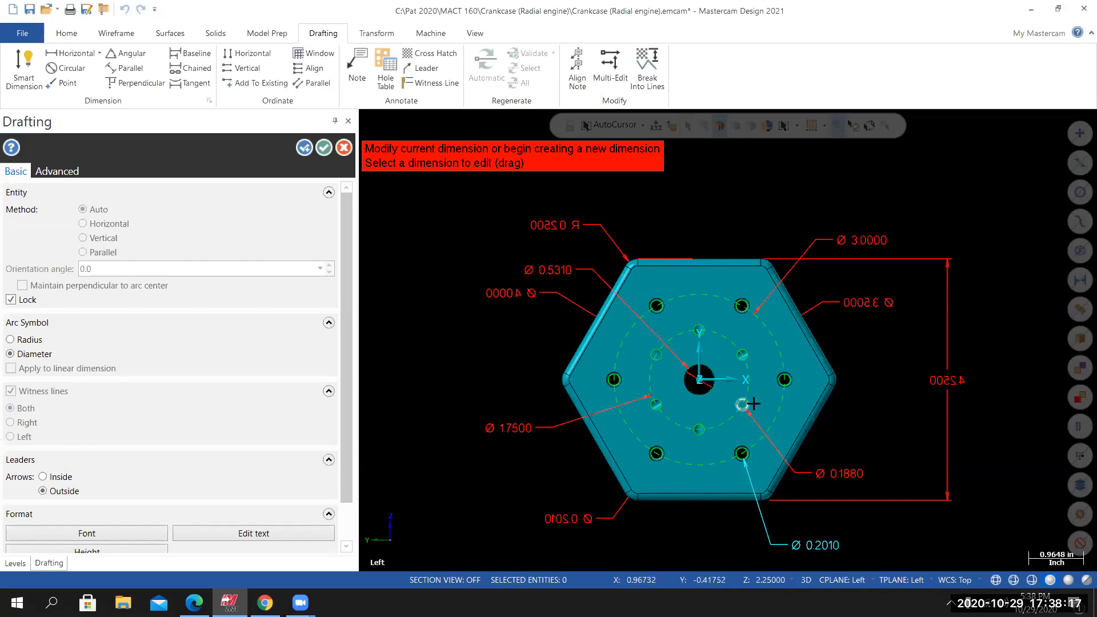
Rotate the part to inspect the dimensions placed on its left face, and return to the left view.
middle_click_drag(836, 421, 712, 443)
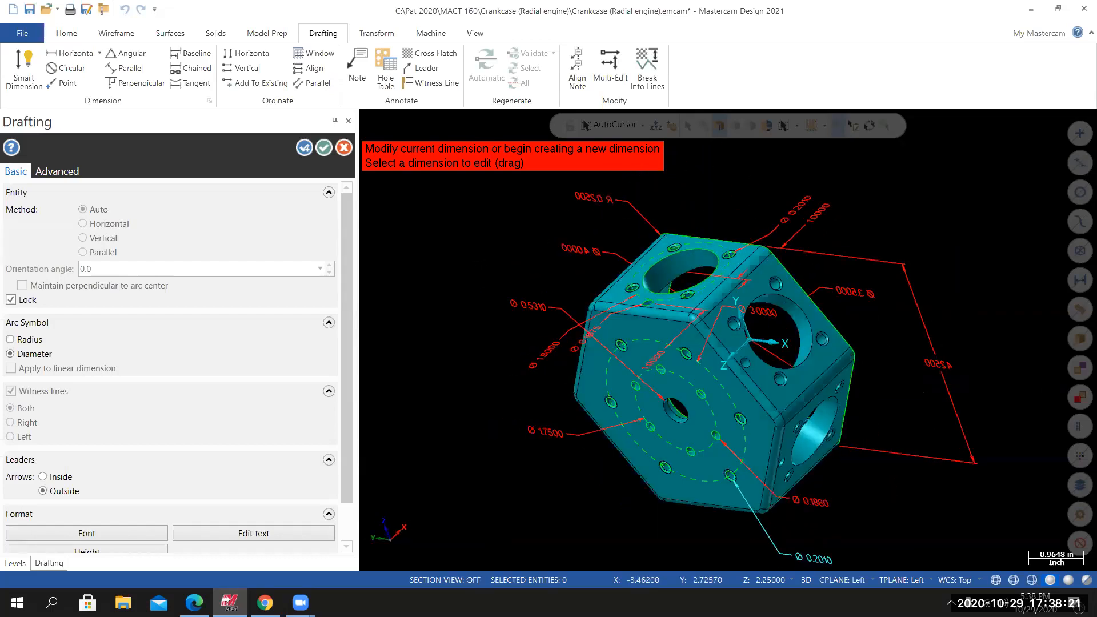
right_click(482, 219)
mouse_move(517, 406)
left_click(758, 438)
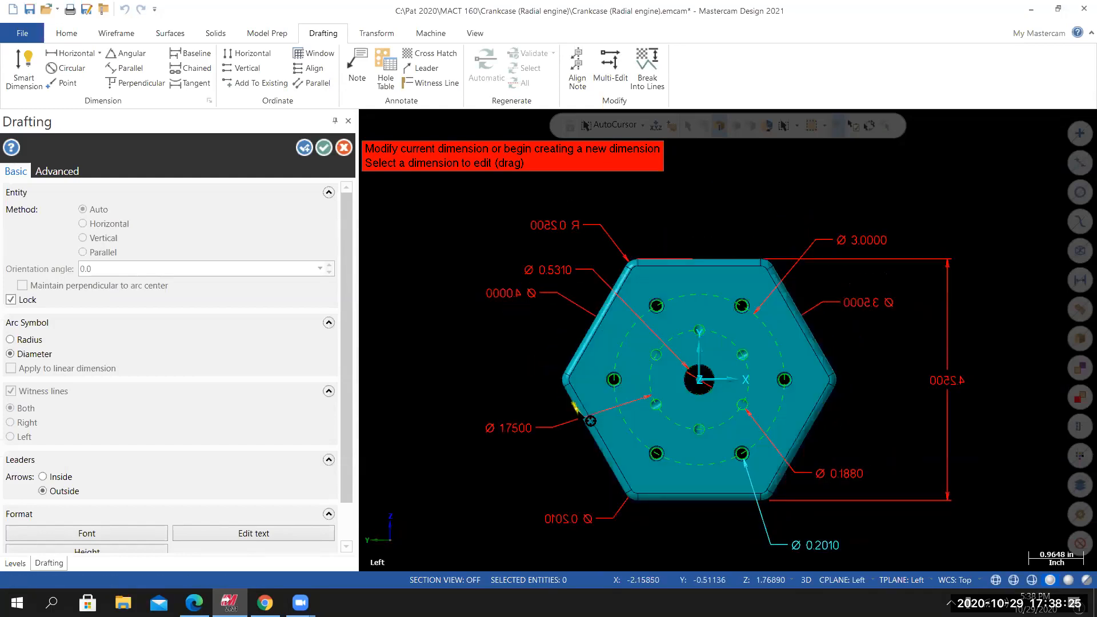
Switch to crankcase_inch.pdf in Edge, examine the side, hexagonal and Section A-A views for remaining dimensions, and return to Mastercam.
left_click(195, 603)
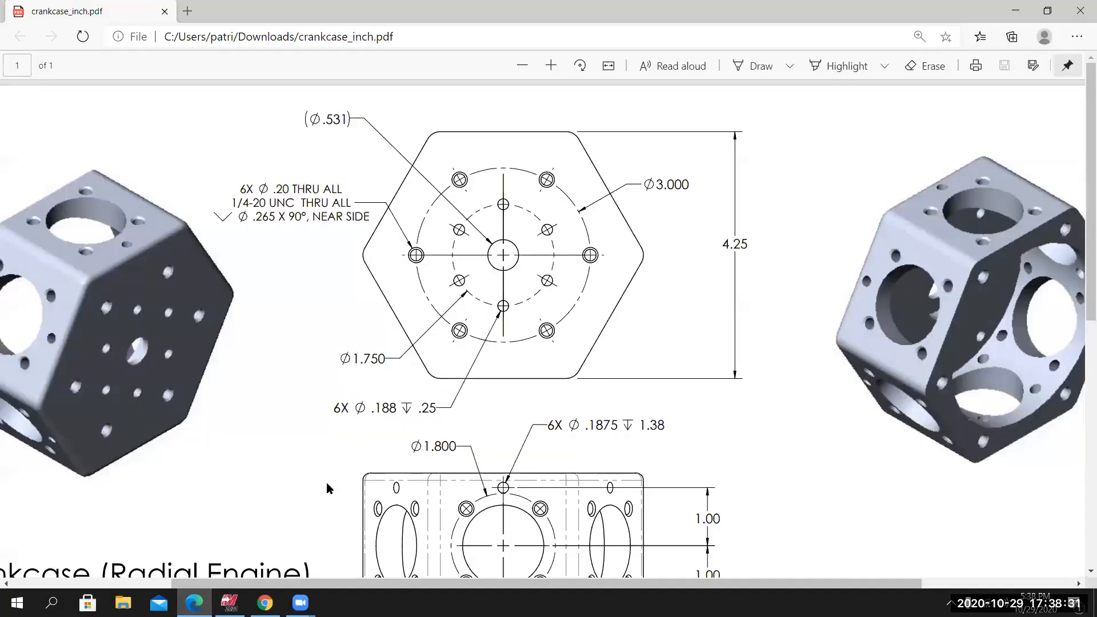
scroll(526, 458, "down", 5)
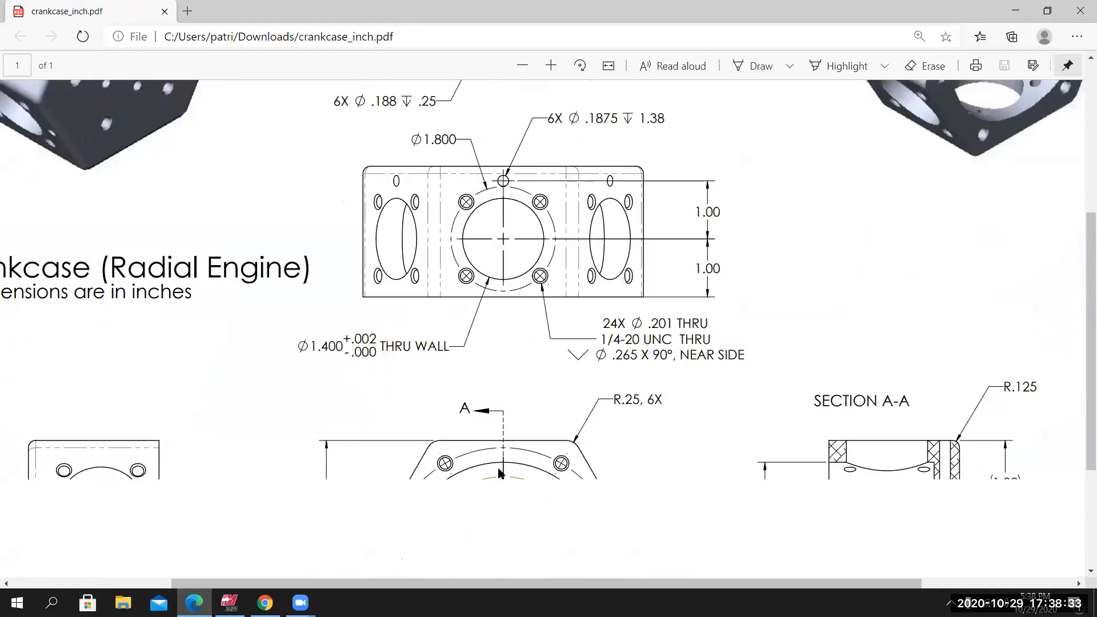
scroll(526, 456, "down", 3, "ctrl")
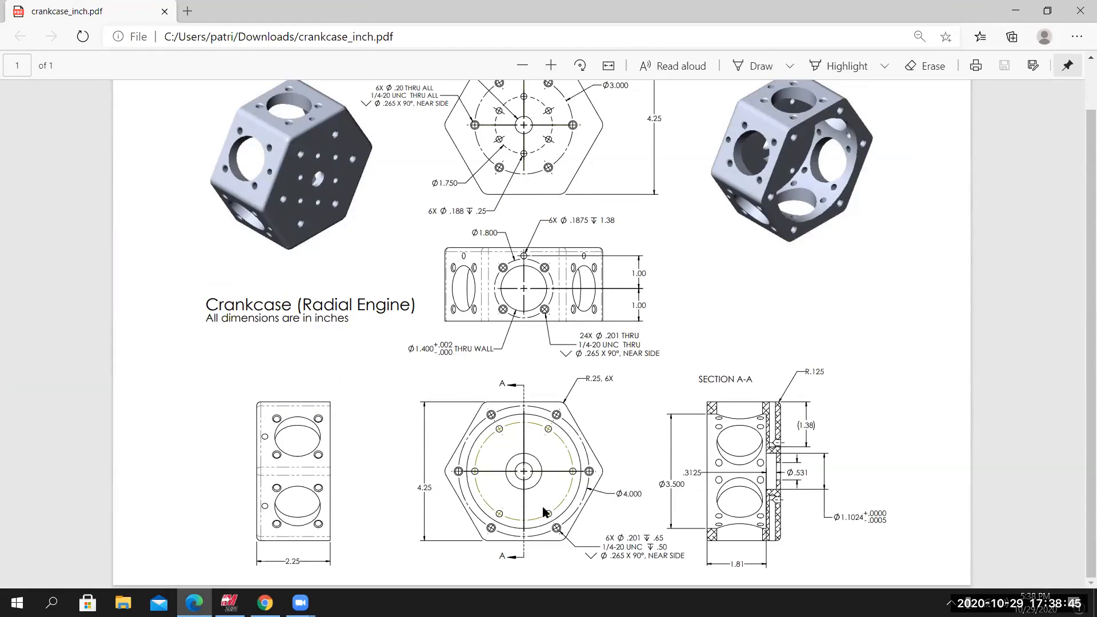
scroll(521, 506, "up", 1, "ctrl")
scroll(521, 505, "up", 2, "ctrl")
scroll(537, 514, "up", 2)
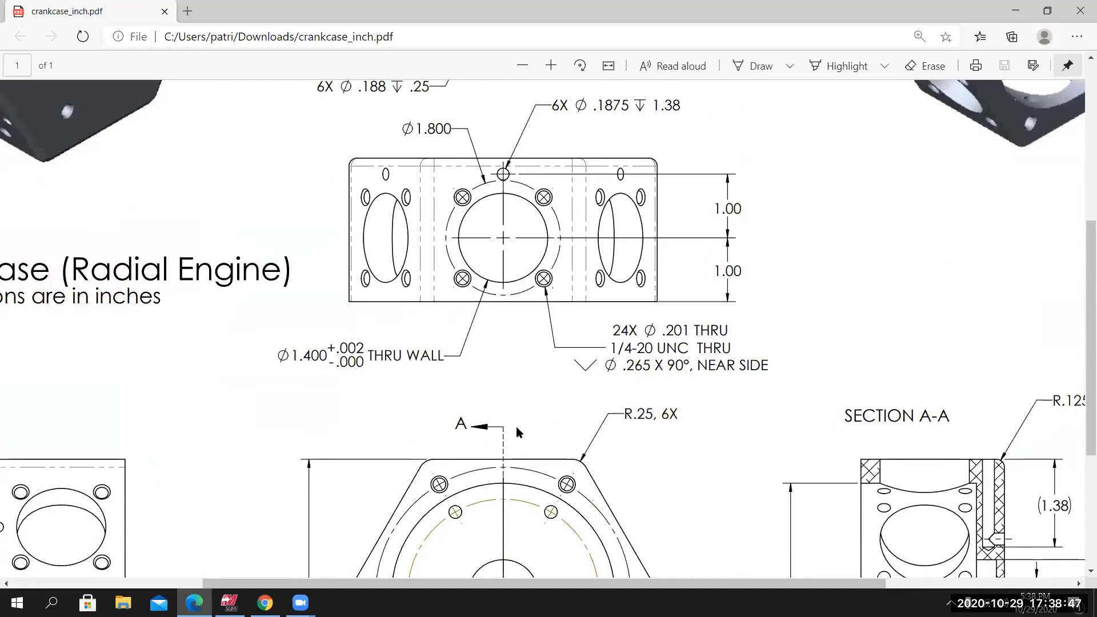
scroll(517, 423, "down", 4)
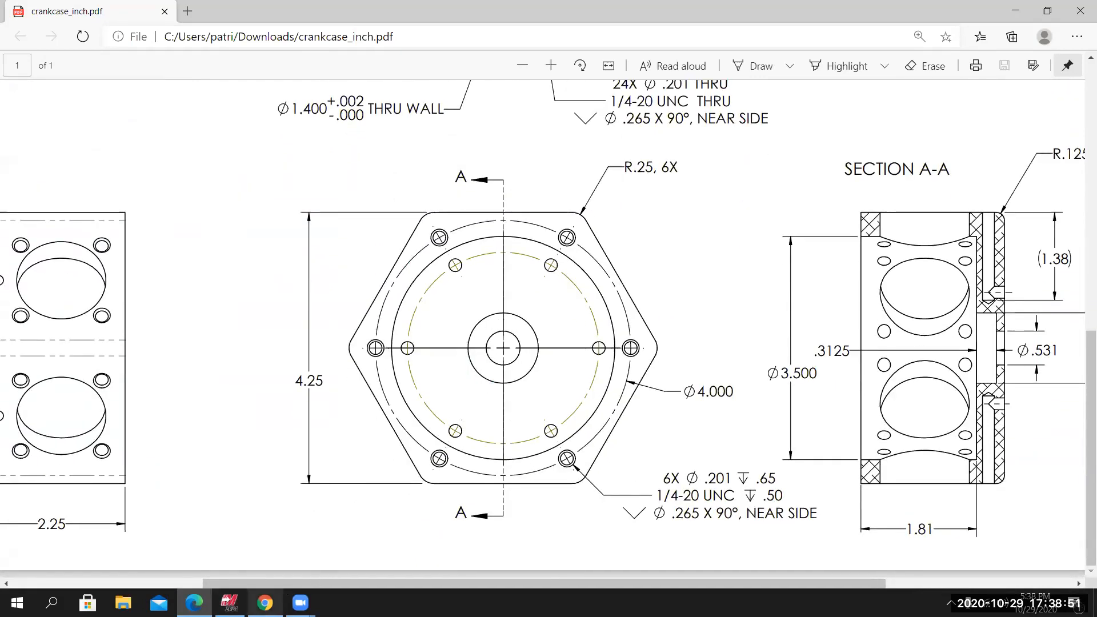
left_click(229, 602)
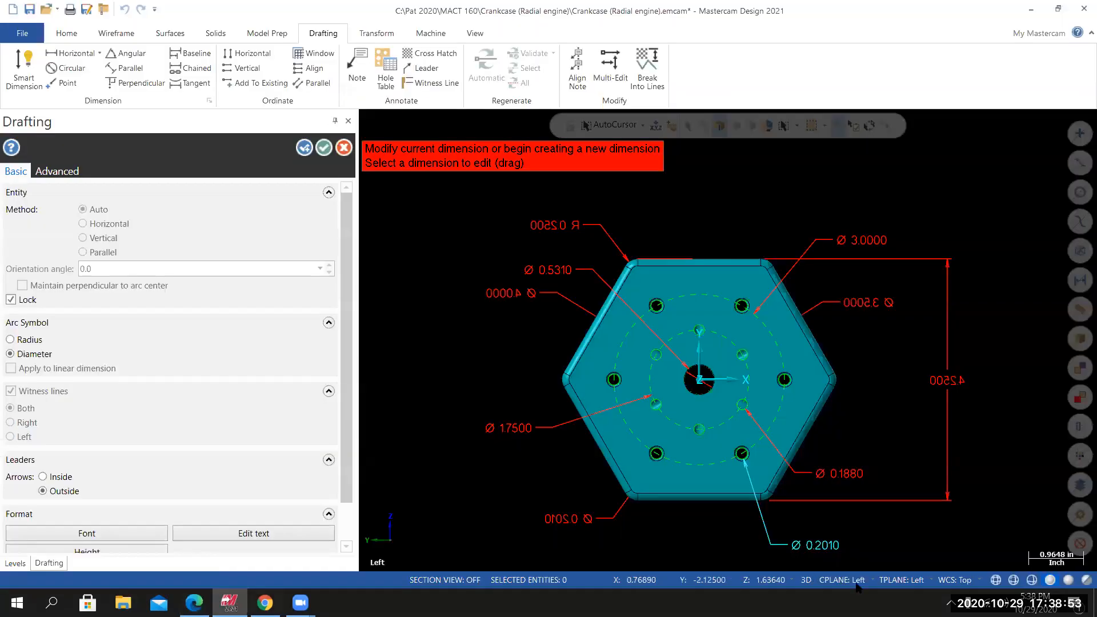
Set the construction and tool planes to Right and display the part in the right view.
left_click(894, 581)
left_click(846, 580)
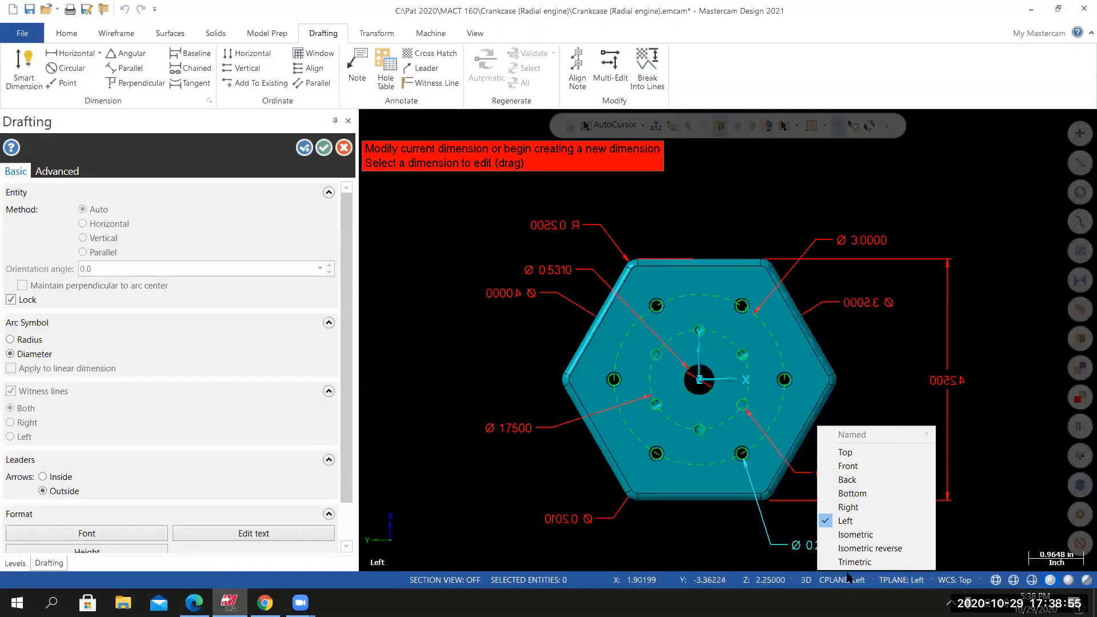
left_click(849, 507)
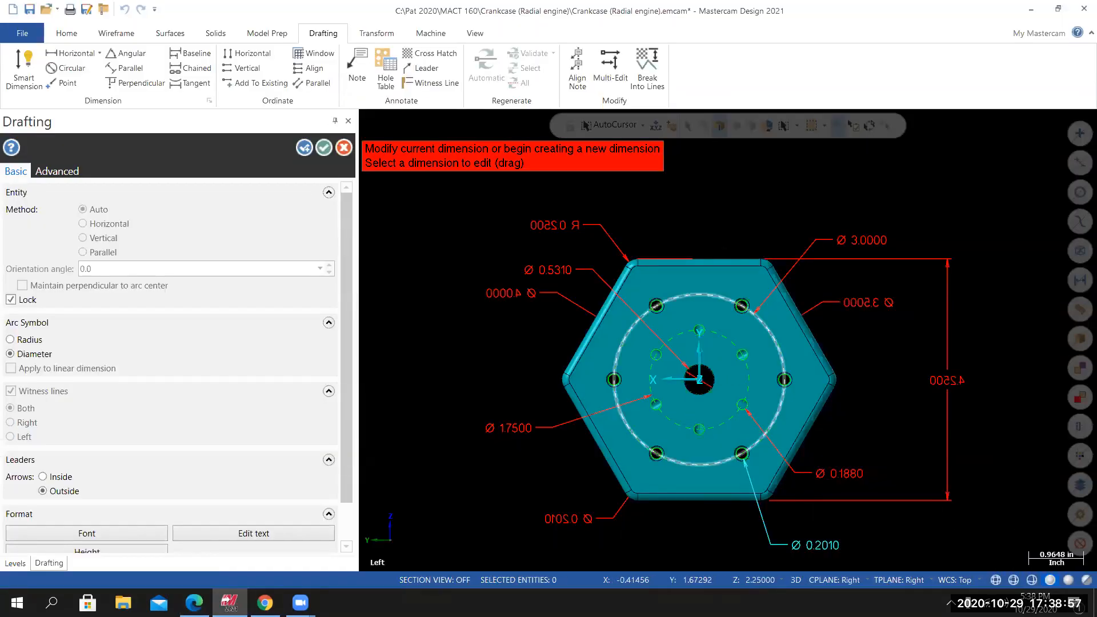
right_click(724, 203)
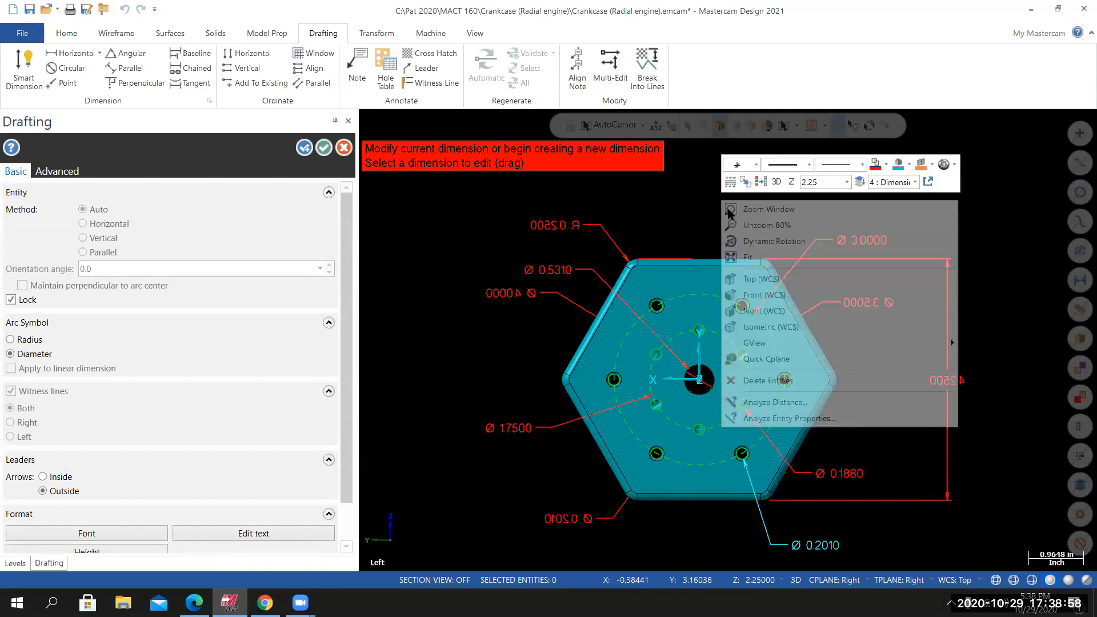
left_click(755, 327)
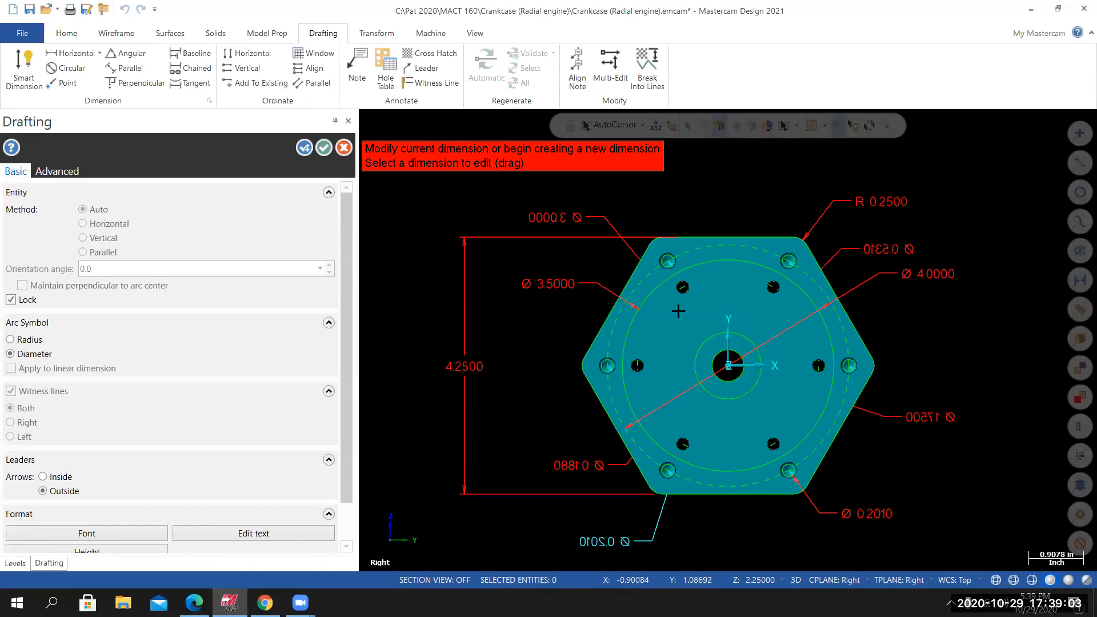
left_click(687, 356)
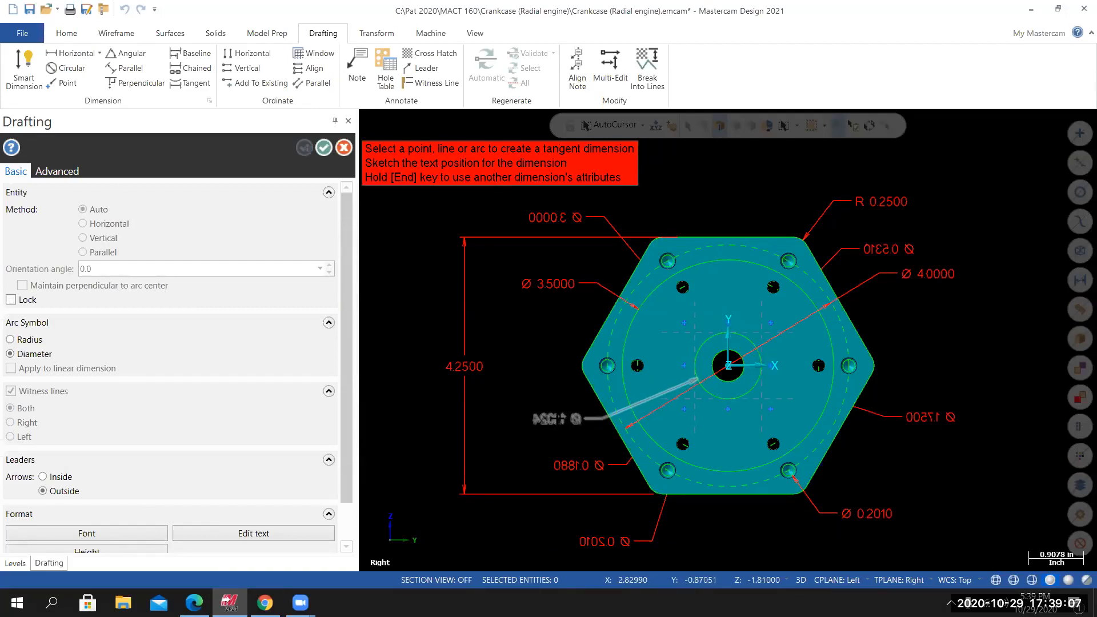
left_click(789, 470)
key("Escape")
Set the construction plane to Right and dimension the diameter of the bore around the central hole, with the text left of the part.
right_click(813, 427)
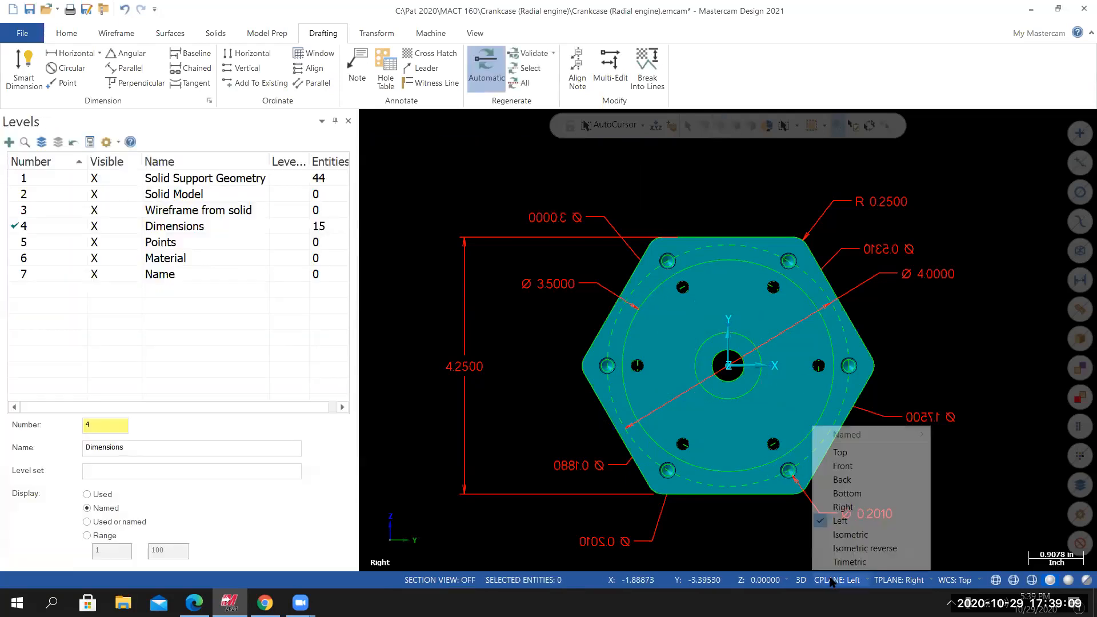
left_click(844, 508)
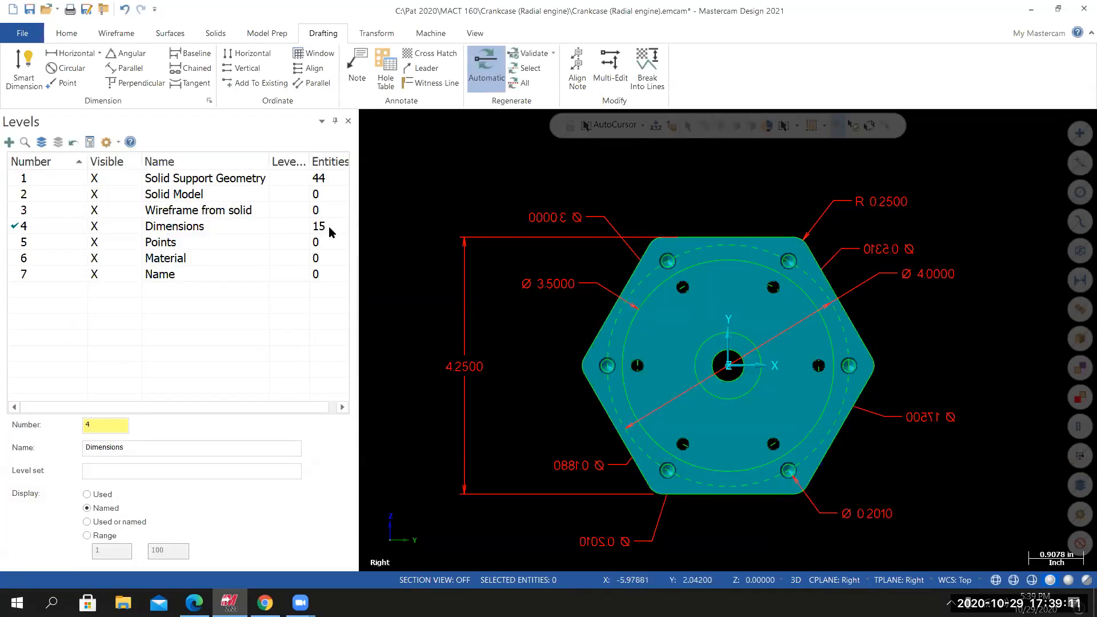
left_click(697, 379)
left_click(534, 421)
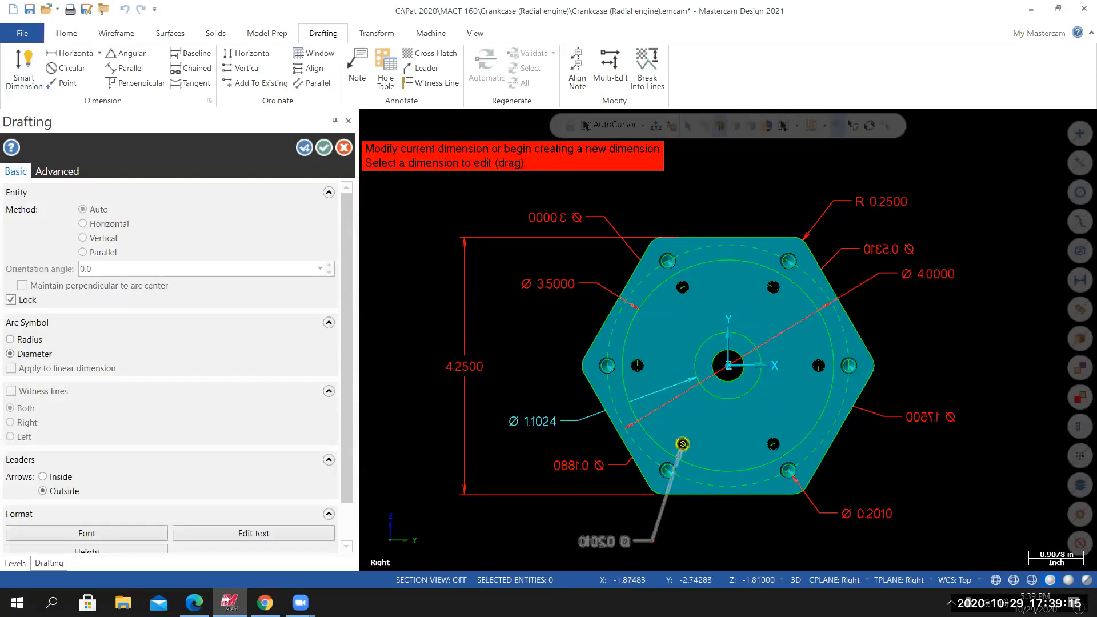
left_click(324, 148)
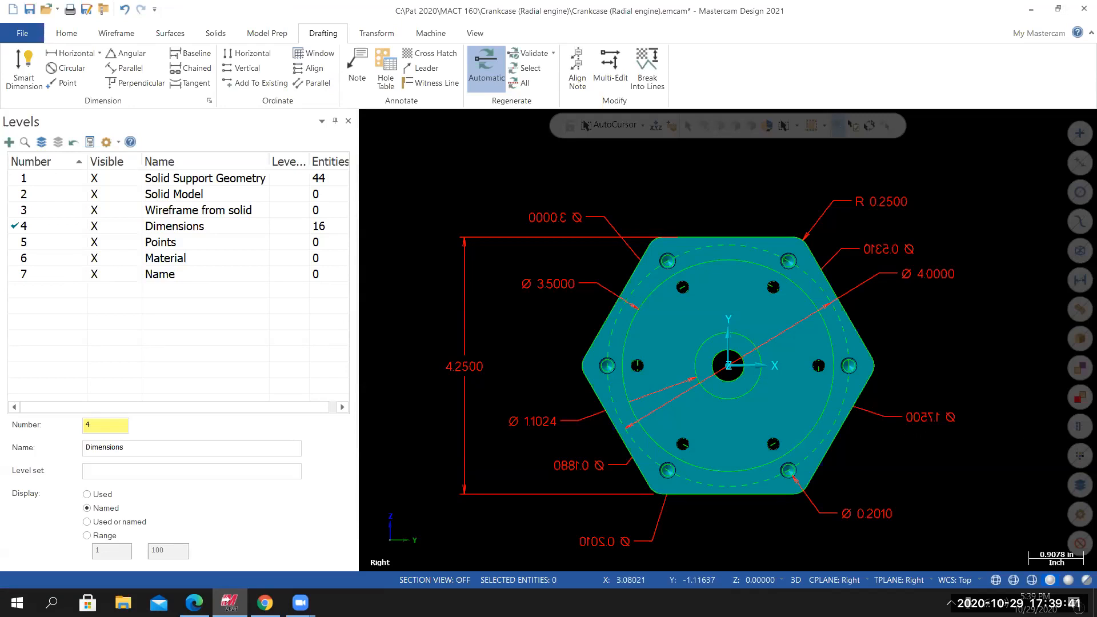
Rotate the part to inspect its dimensions from several sides, and display it in the isometric view.
middle_click_drag(721, 343, 709, 435)
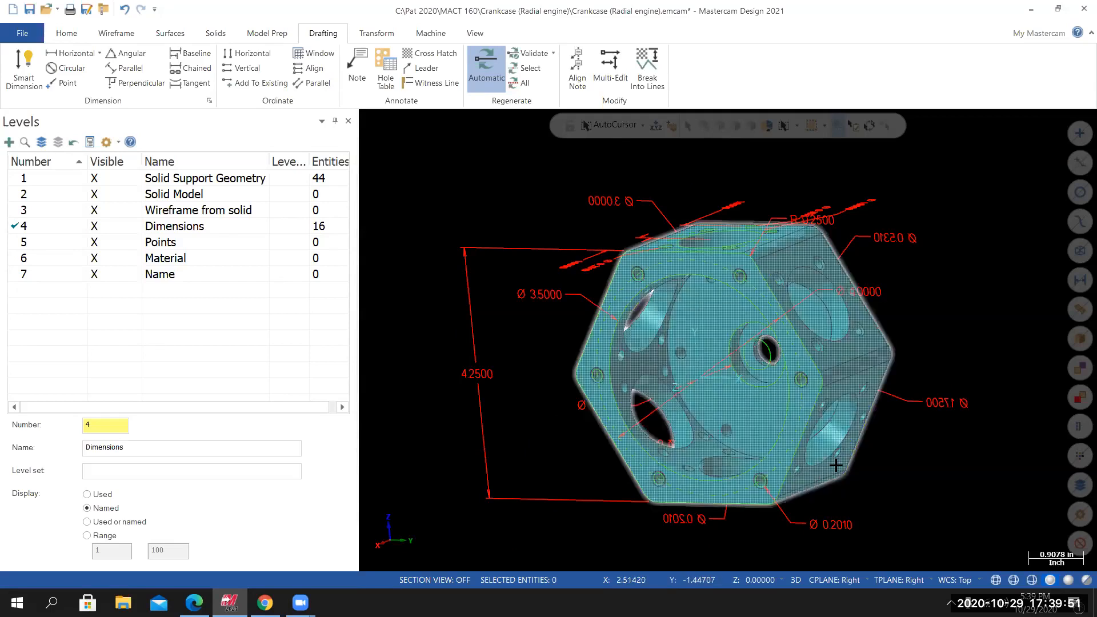
mouse_move(836, 466)
middle_mouse_down()
mouse_move(851, 437)
mouse_move(807, 446)
mouse_move(796, 472)
middle_mouse_up()
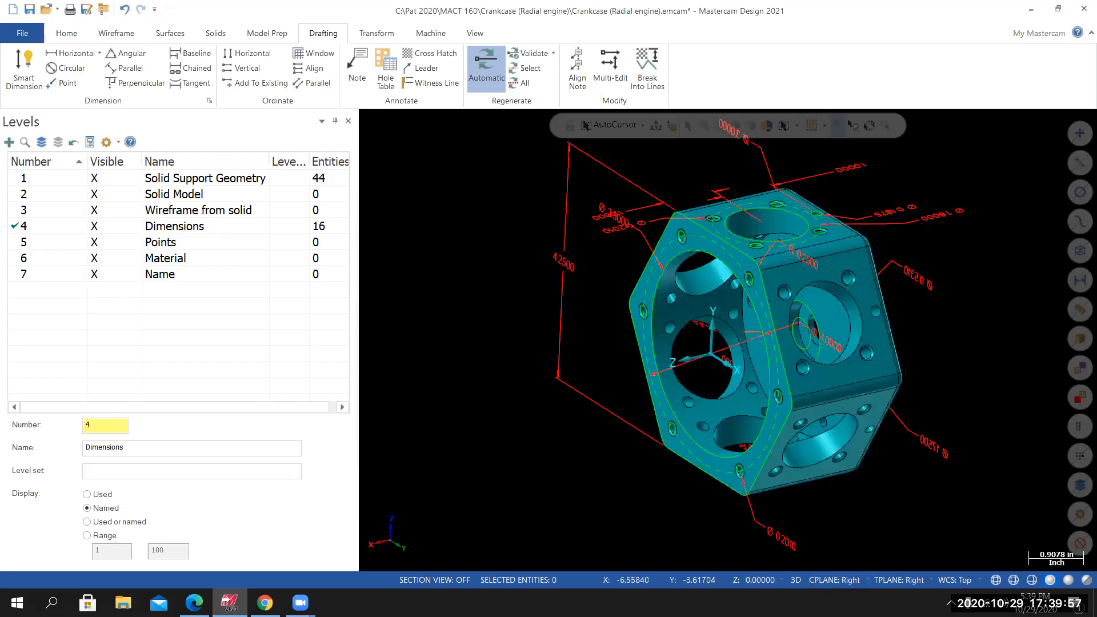
right_click(483, 349)
left_click(521, 474)
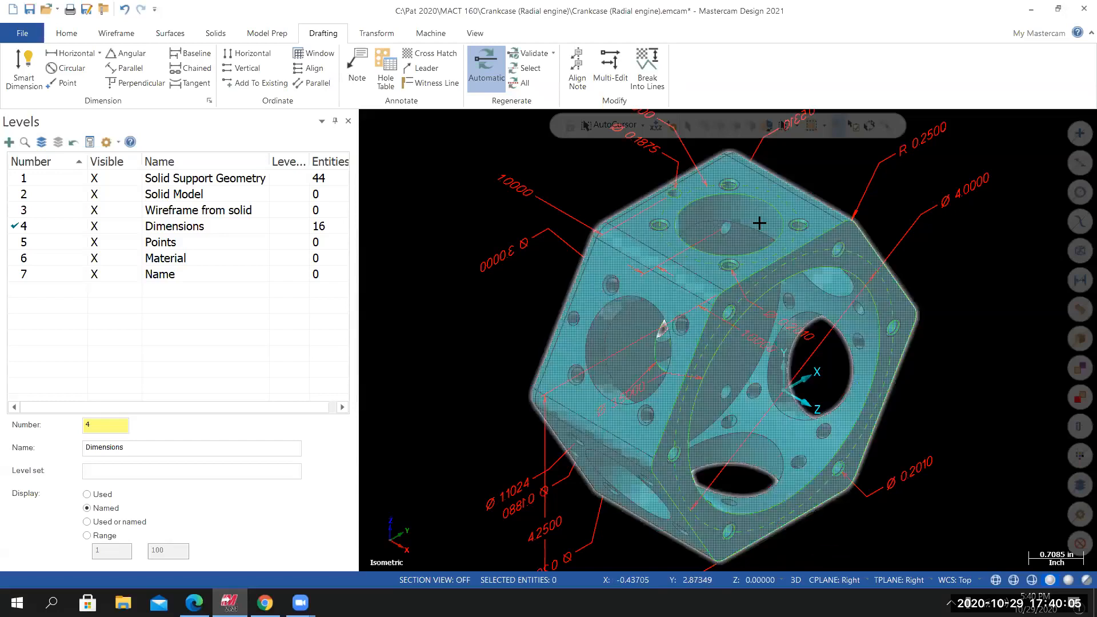
scroll(806, 394, "down", 2)
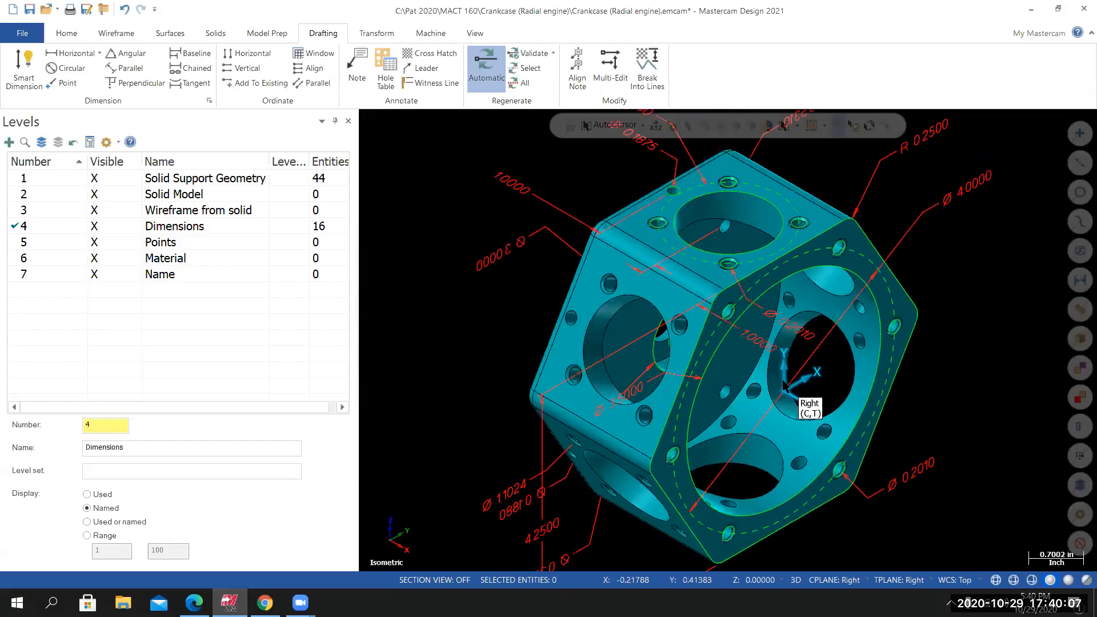
Set the construction and tool planes to Front, and display the part shaded without edge outlines and with translucency on.
left_click(840, 580)
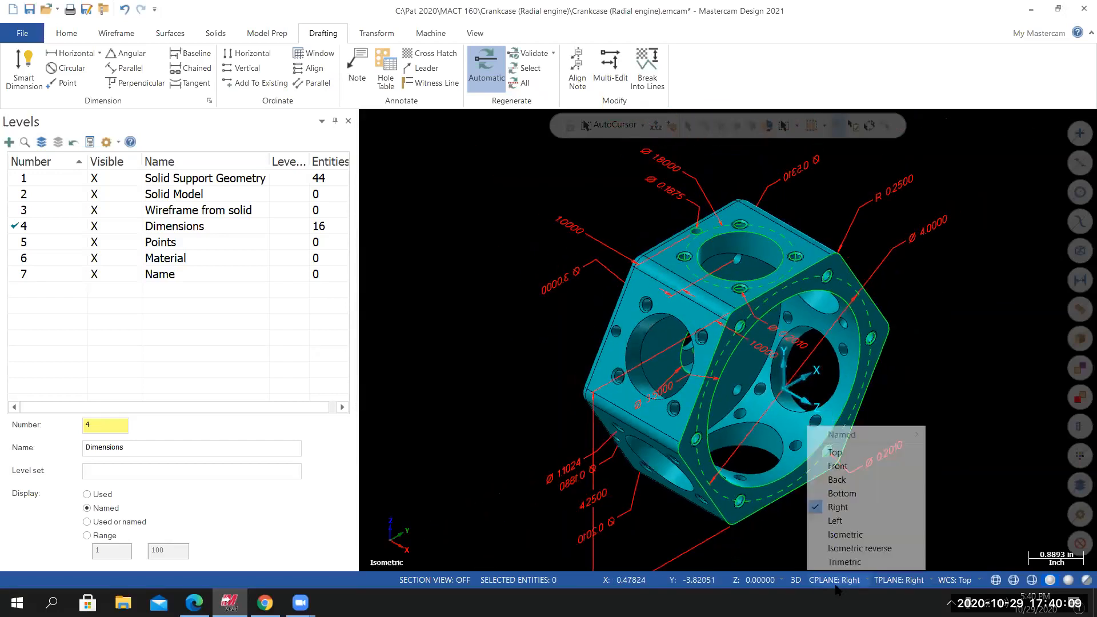
left_click(842, 465)
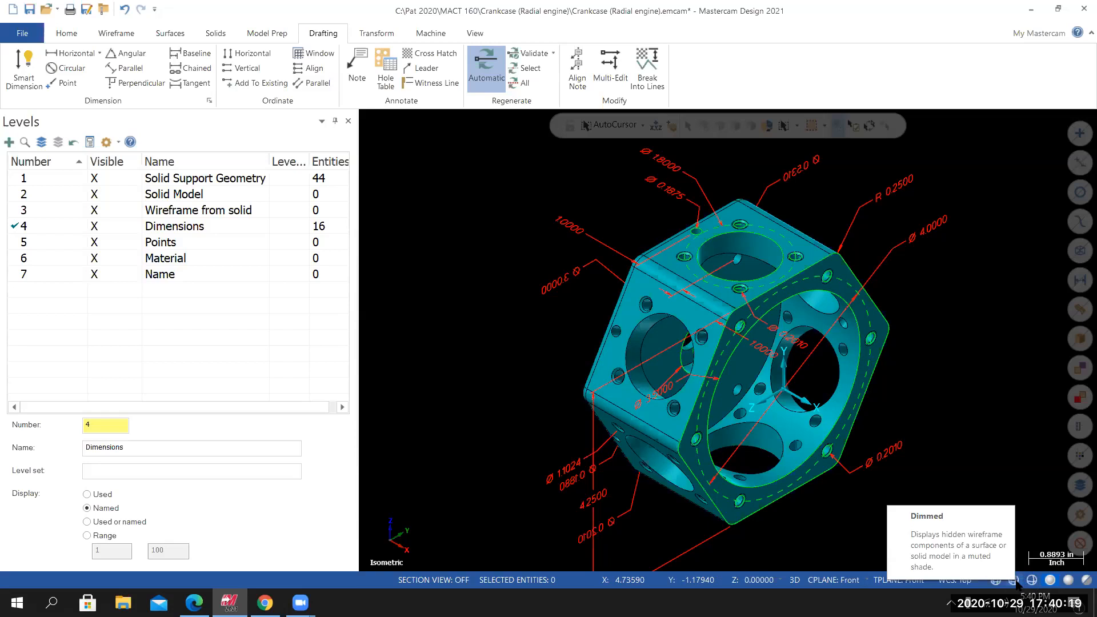
left_click(995, 580)
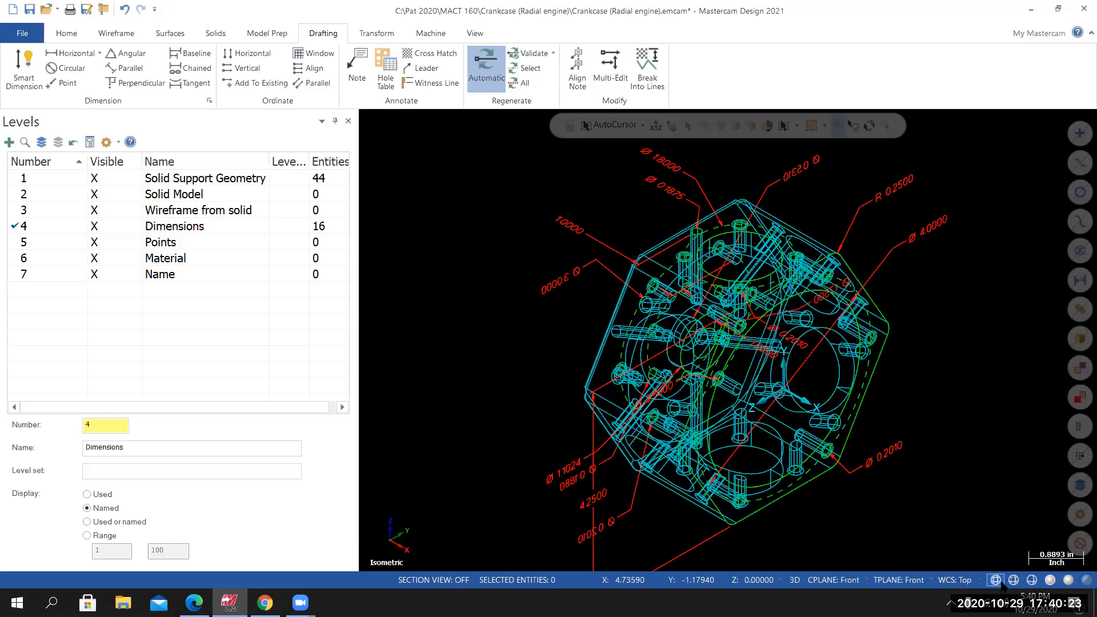
left_click(1069, 580)
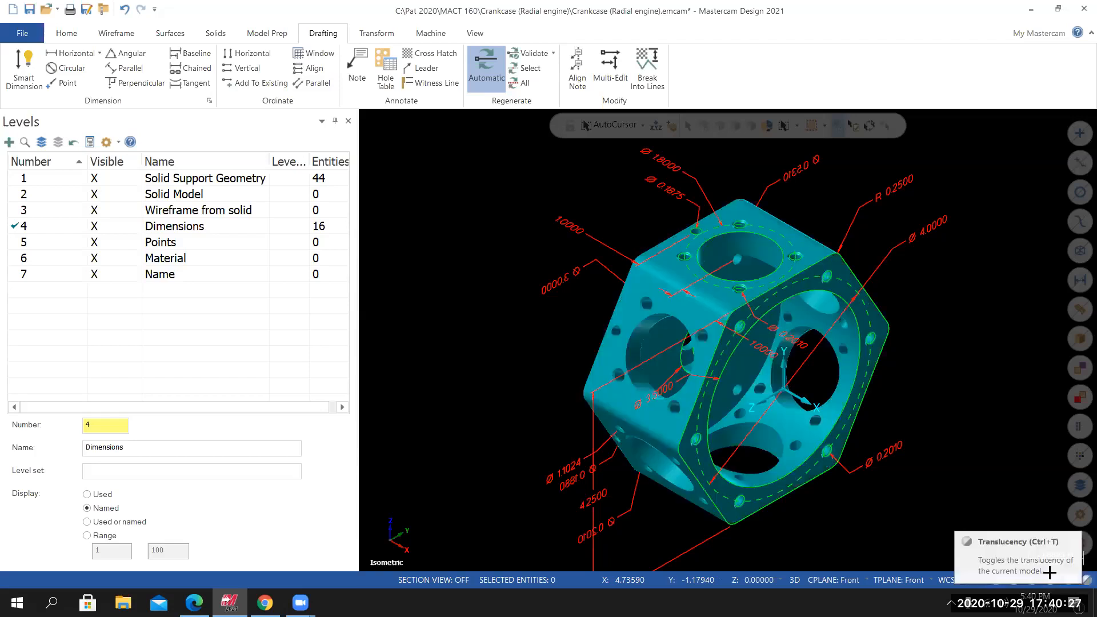
left_click(1085, 580)
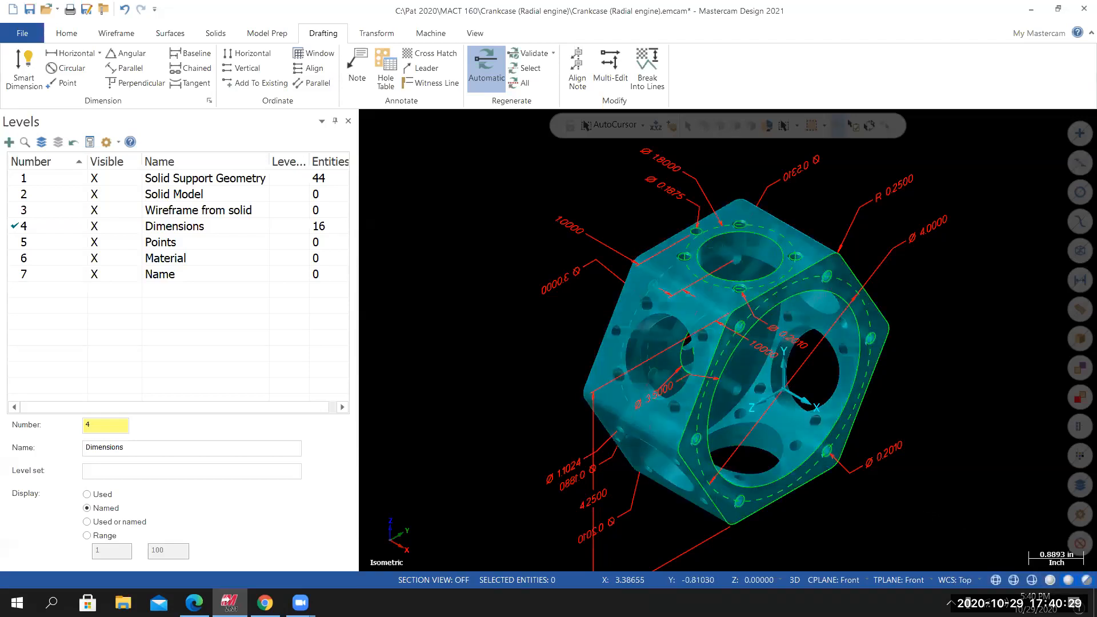
Display the part in the front view with its upper half and top edge in sight.
scroll(933, 517, "up", 1)
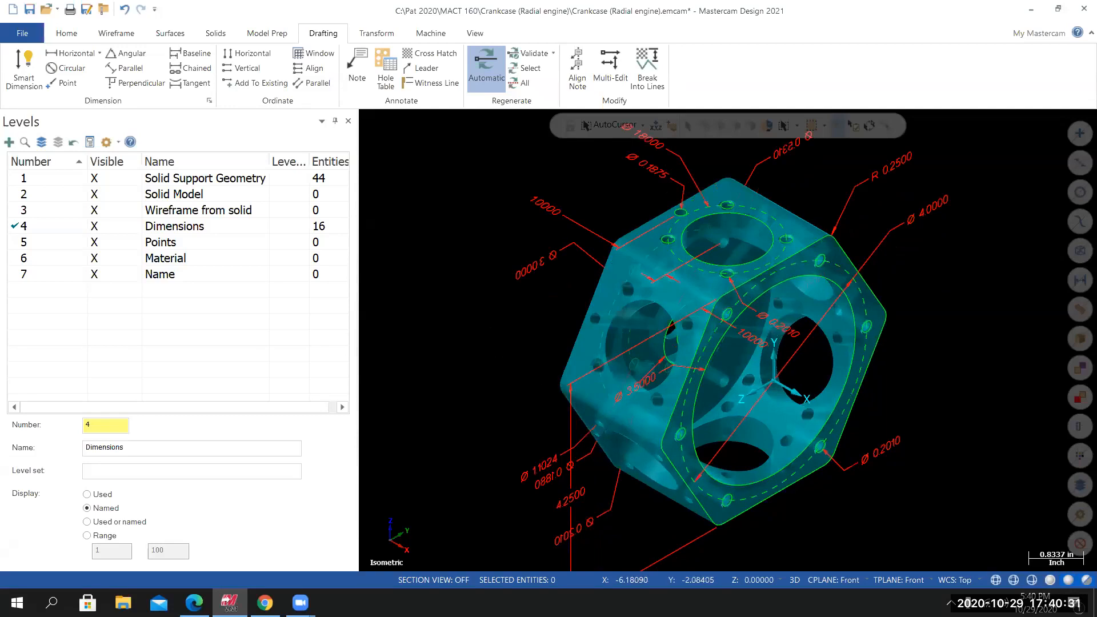
right_click(487, 325)
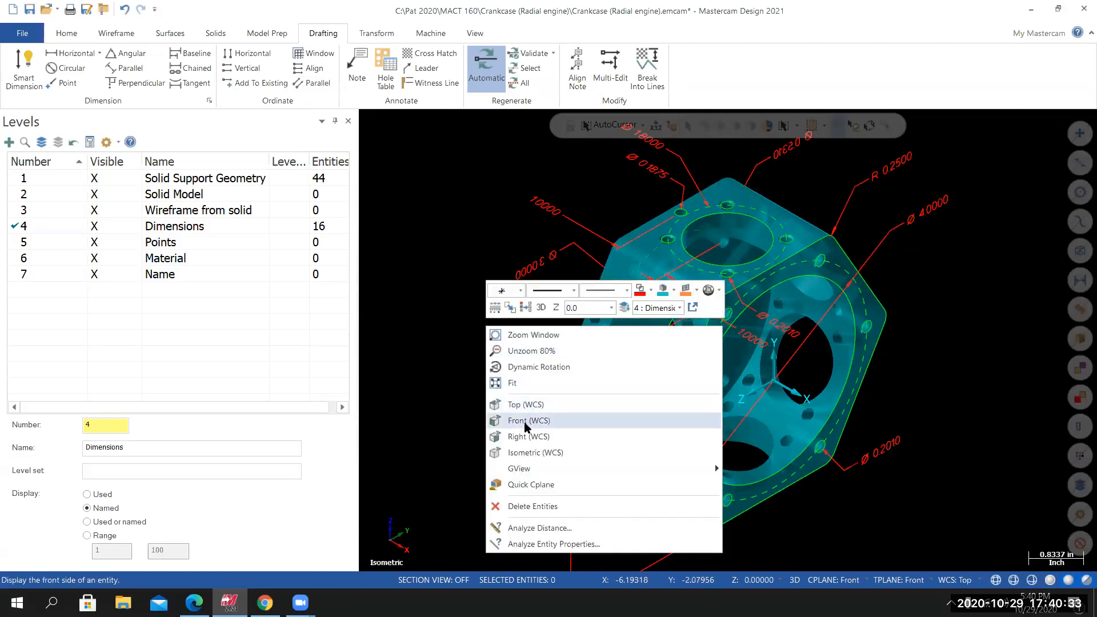
left_click(527, 423)
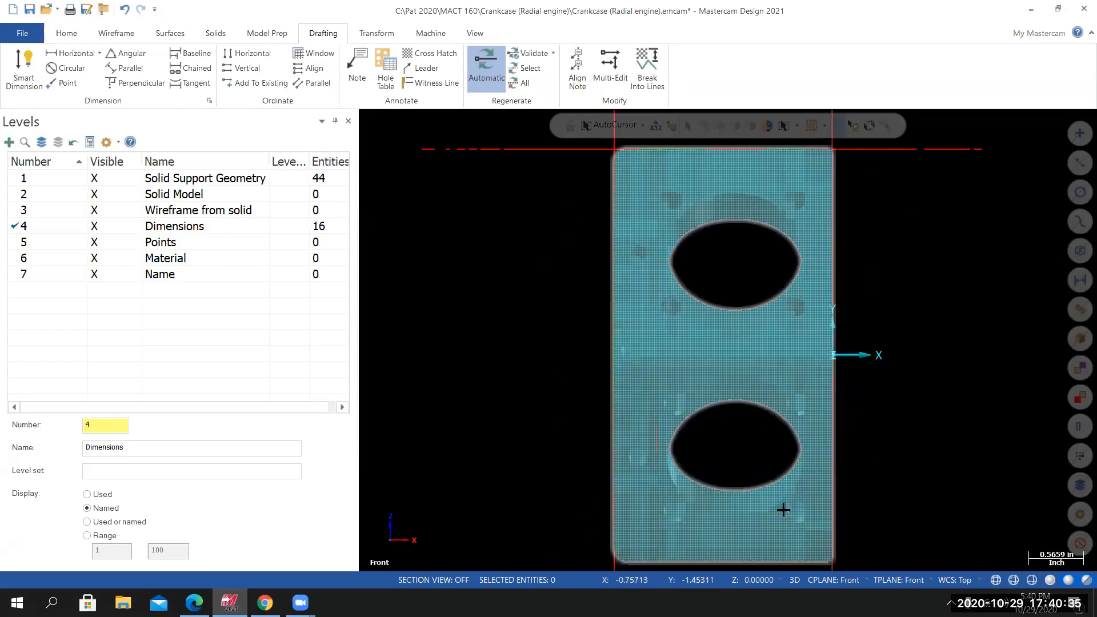
scroll(815, 372, "down", 6)
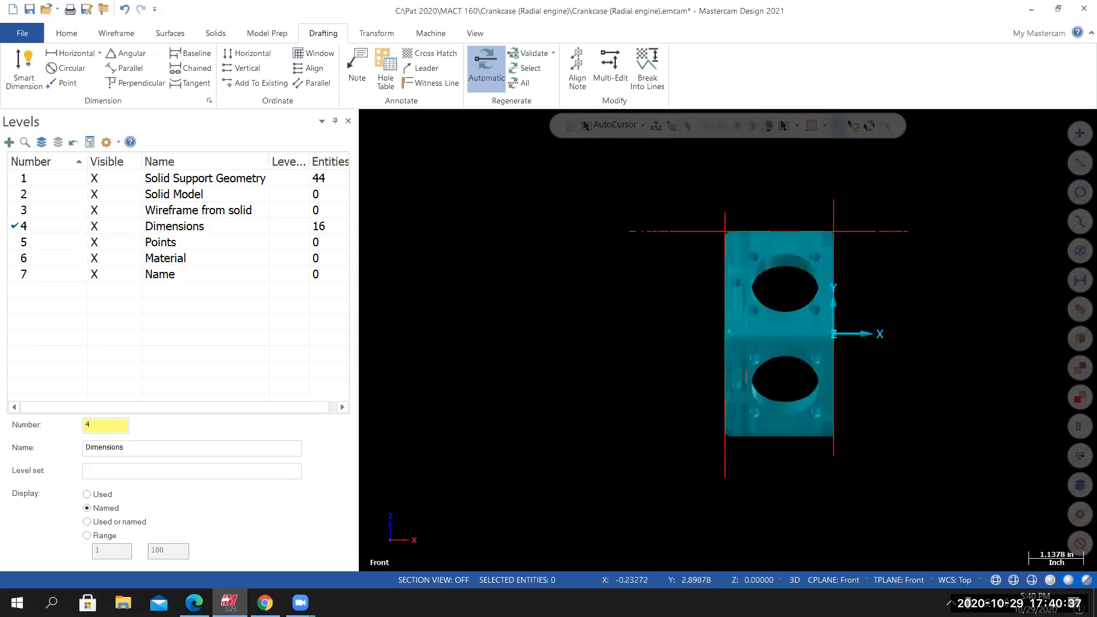
scroll(827, 342, "up", 6)
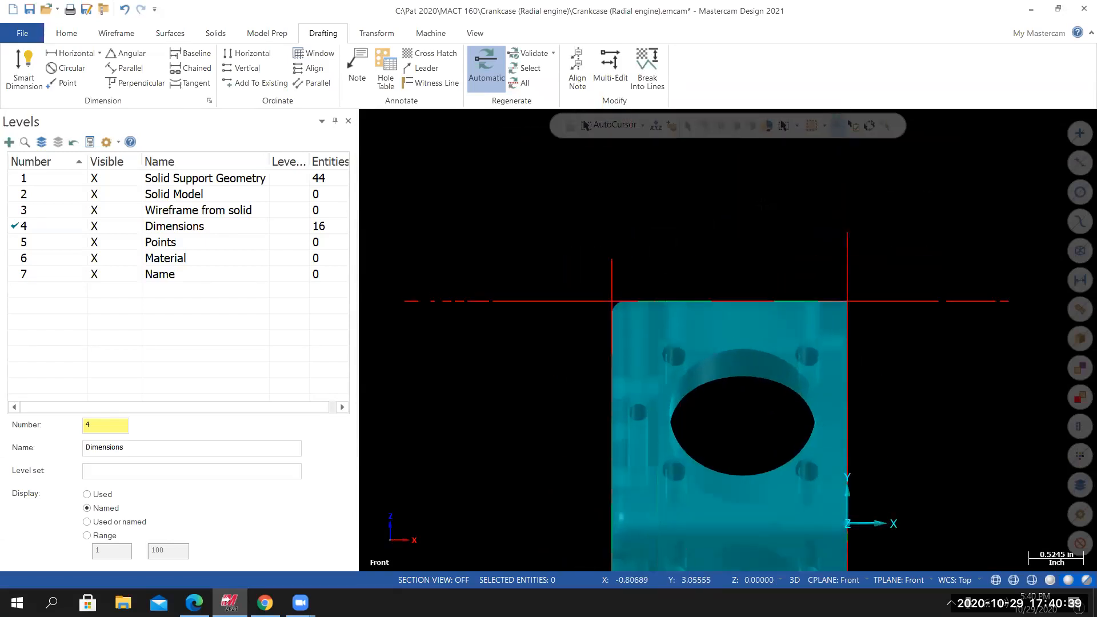
scroll(762, 206, "down", 1)
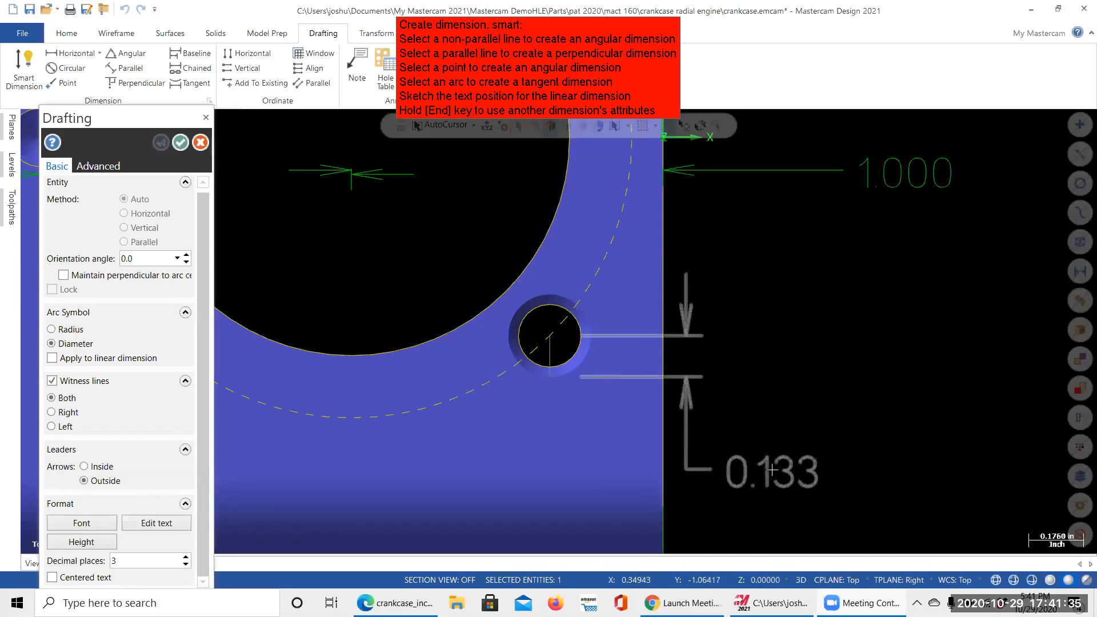
Place a vertical linear dimension on the lower-right bolt hole beside the large bore, and delete it.
left_click(784, 442)
left_click(700, 397)
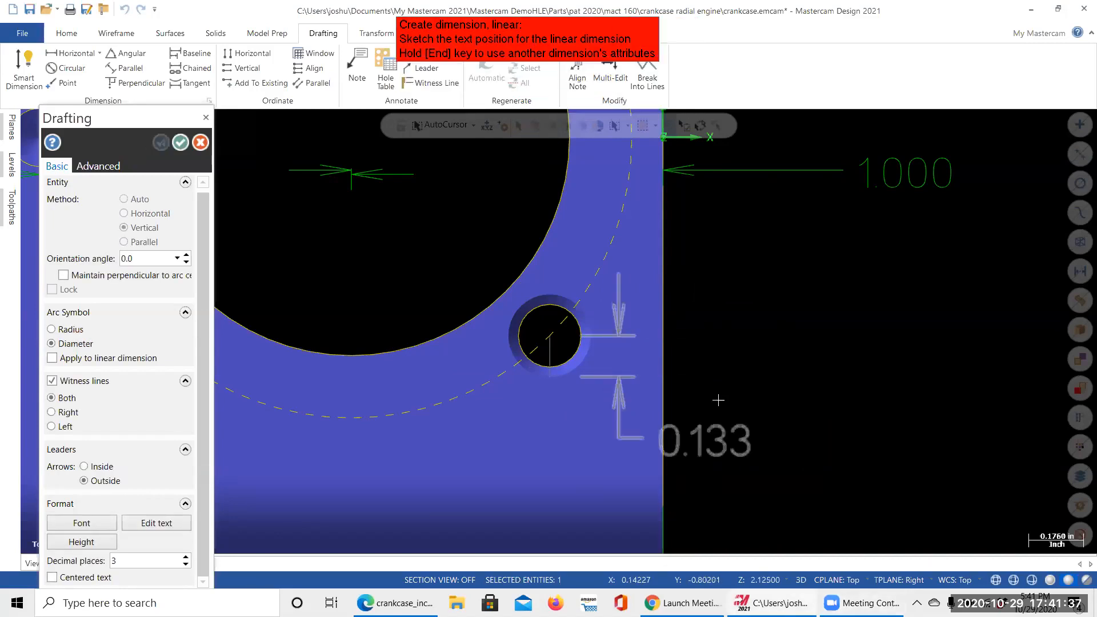
key("Delete")
left_click(703, 376)
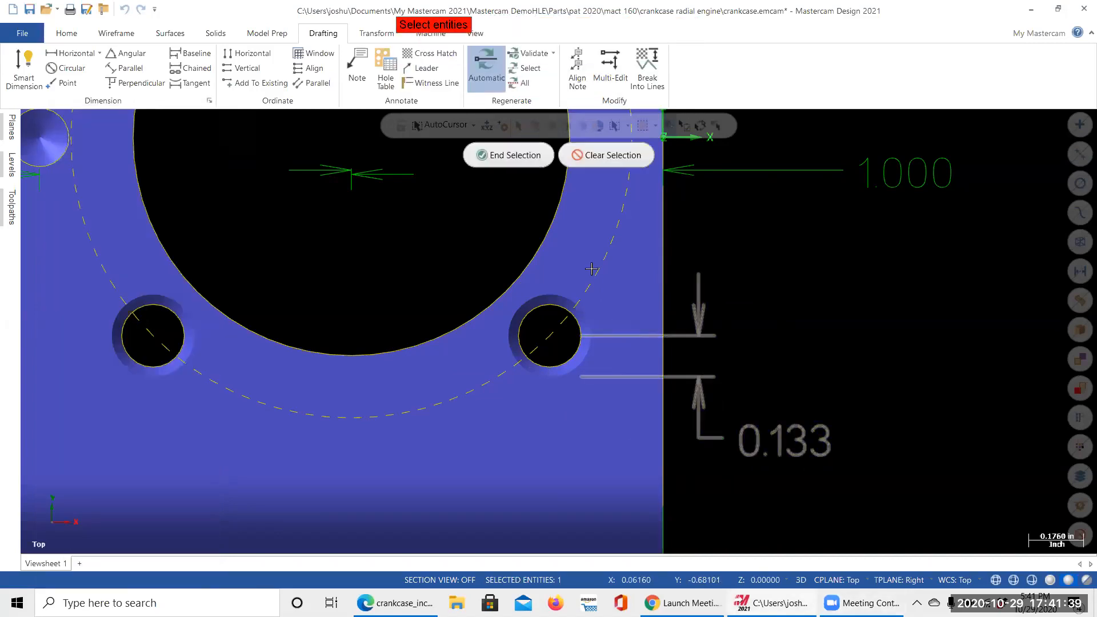
left_click(514, 155)
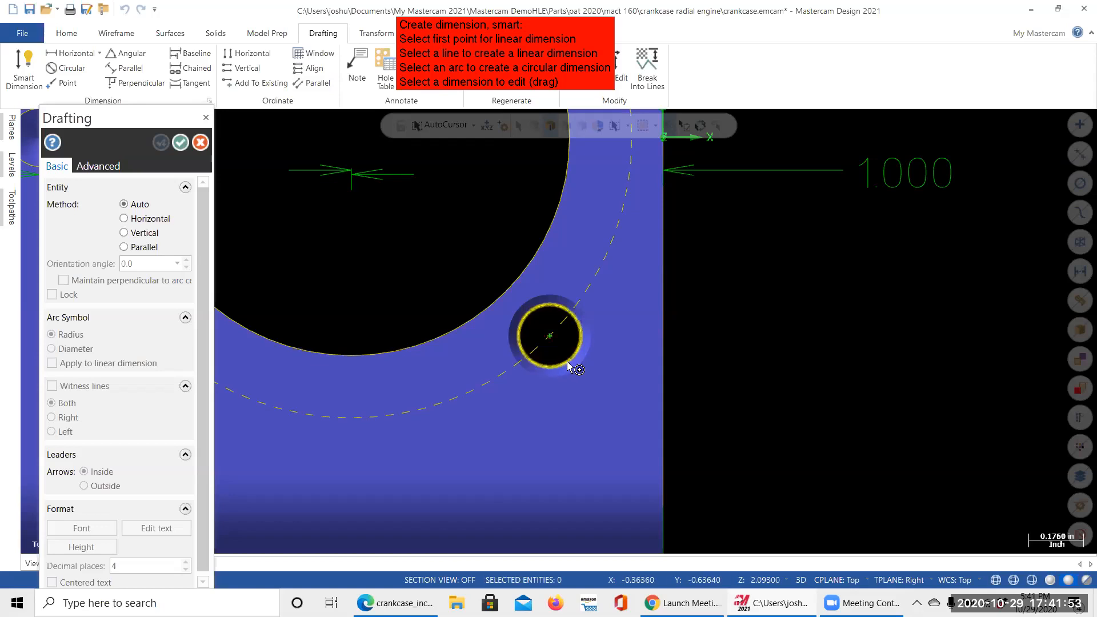
Dimension the diameter of the lower-right bolt hole on the dashed bolt circle, with the text outside the part's right edge.
left_click(575, 320)
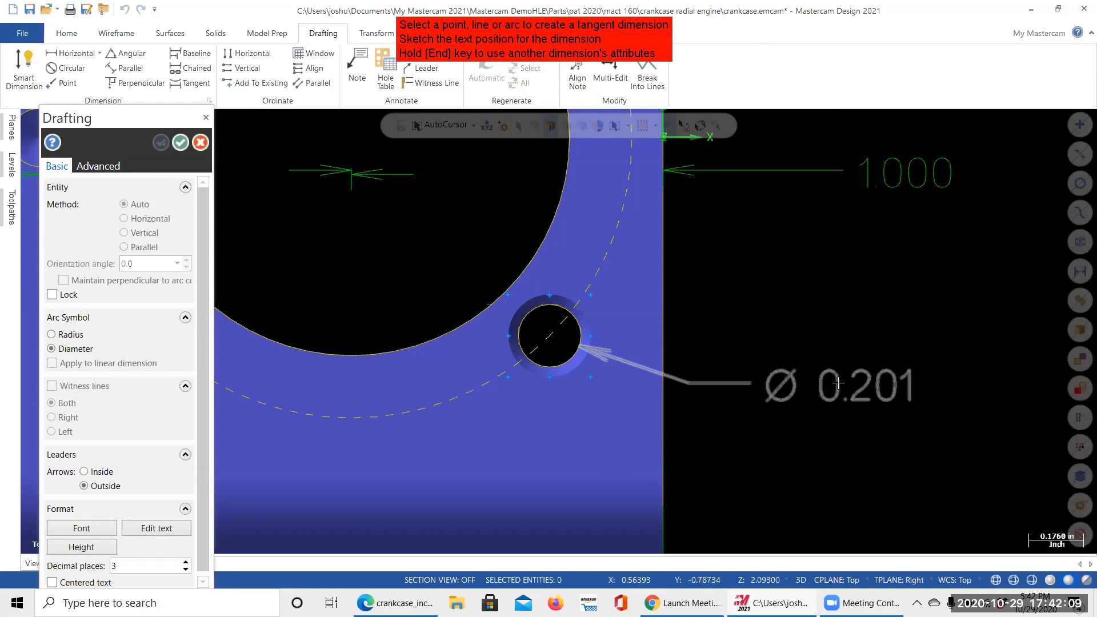
left_click(838, 384)
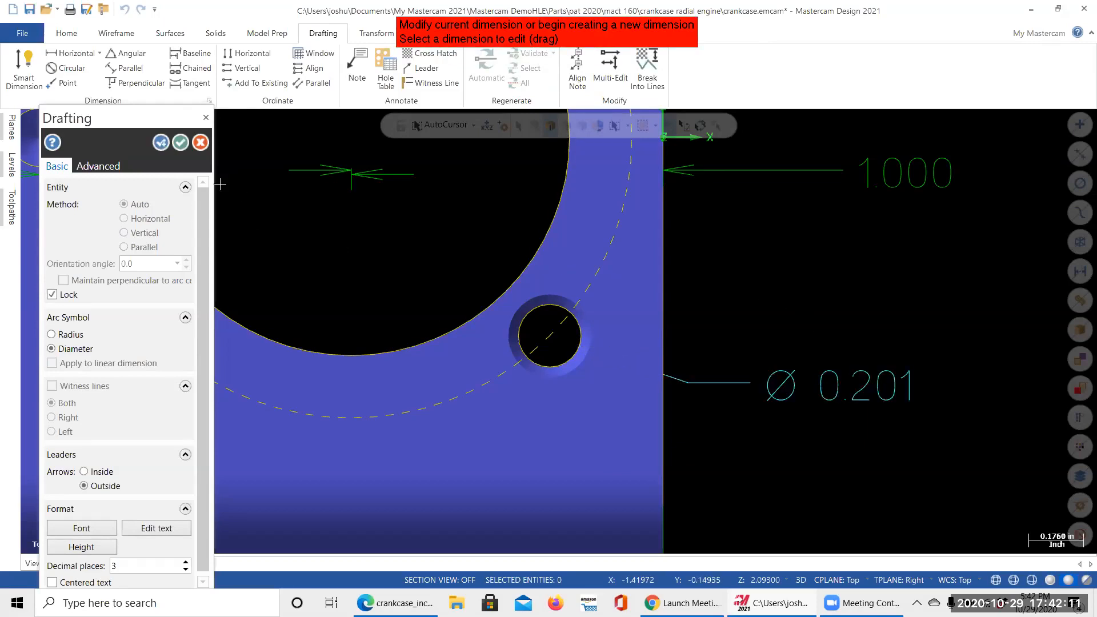
scroll(732, 383, "down", 3)
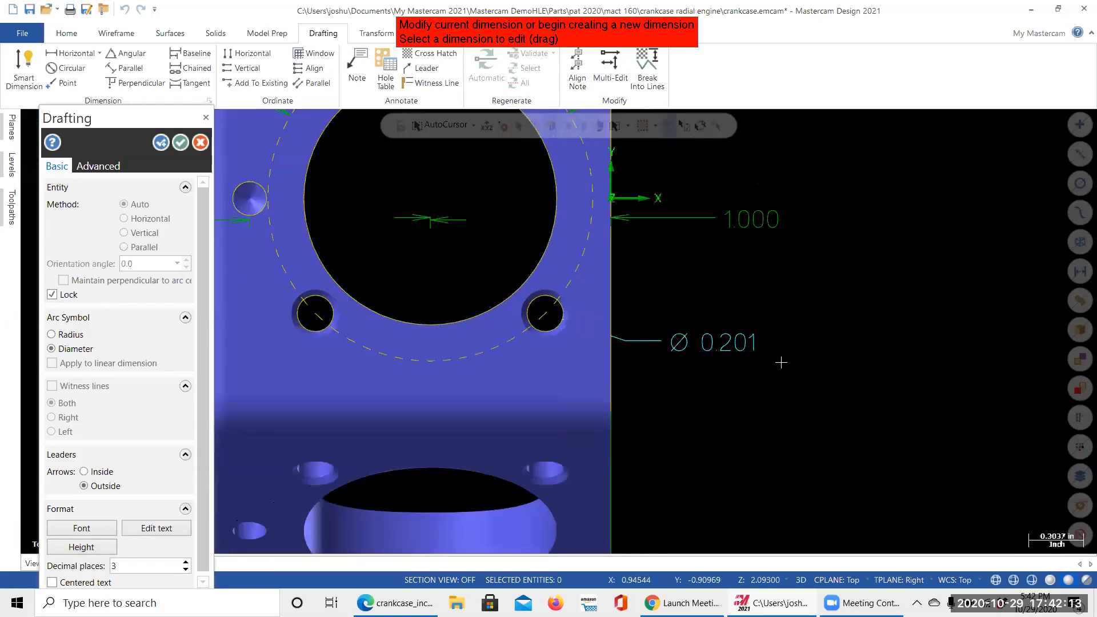
scroll(715, 332, "down", 2)
scroll(628, 400, "down", 2)
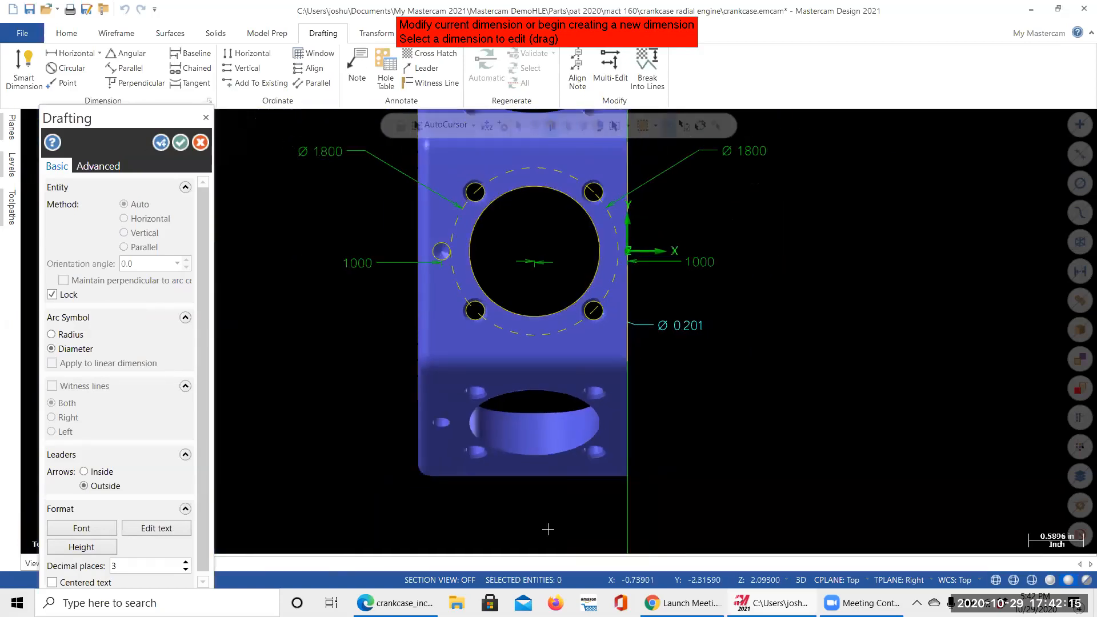
scroll(548, 529, "down", 1)
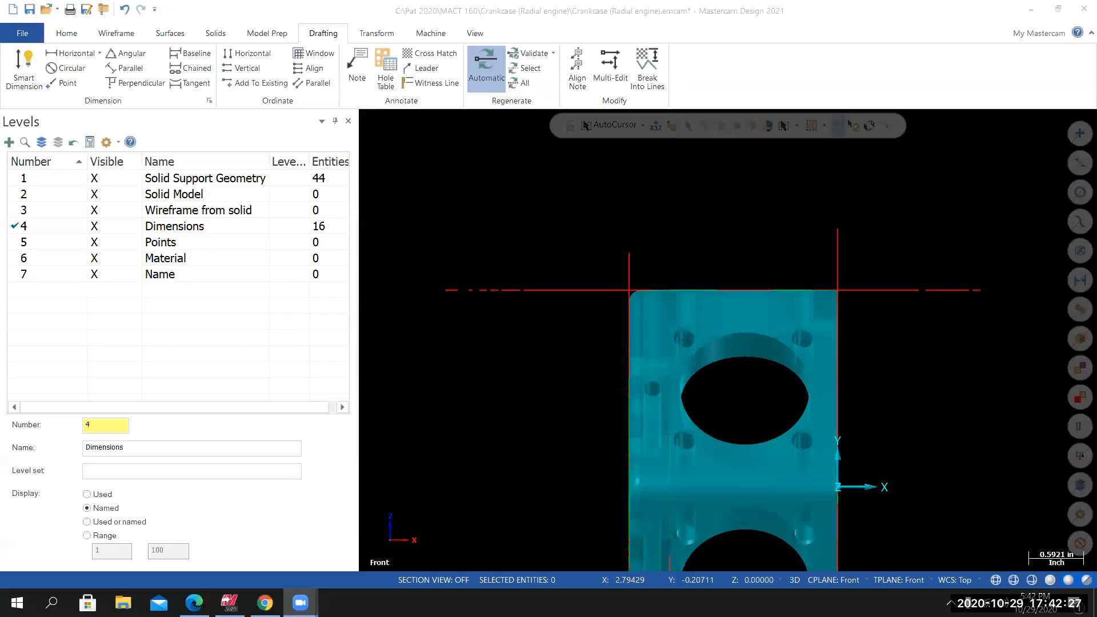
Place a horizontal dimension across the part's overall width, from its upper-right corner to its left edge, with the text centred above the part.
scroll(836, 494, "up", 2)
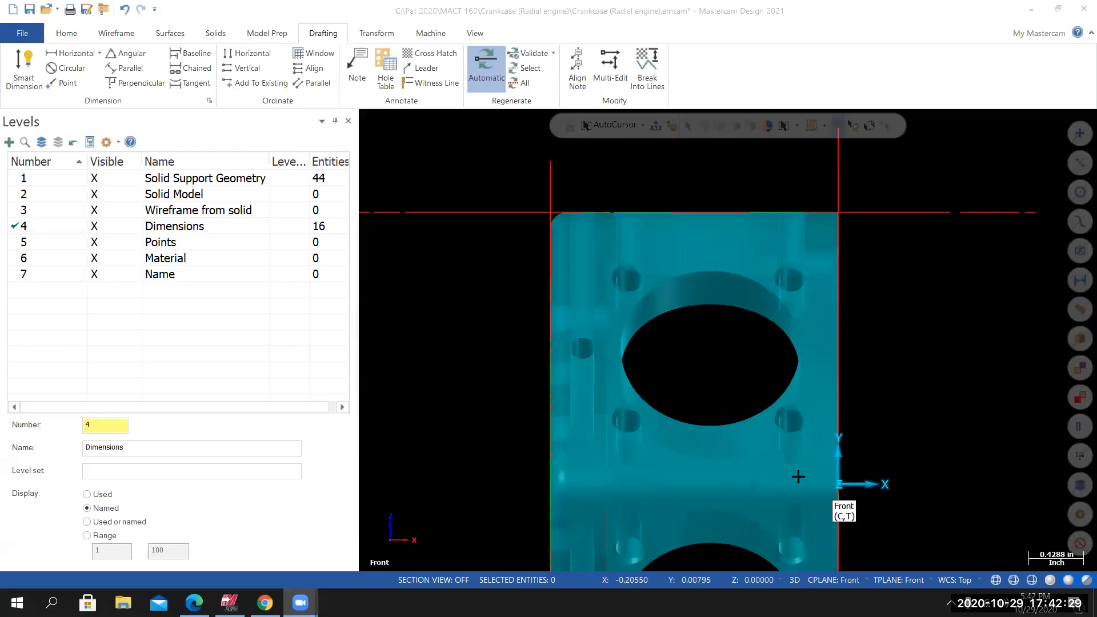
scroll(619, 196, "up", 1)
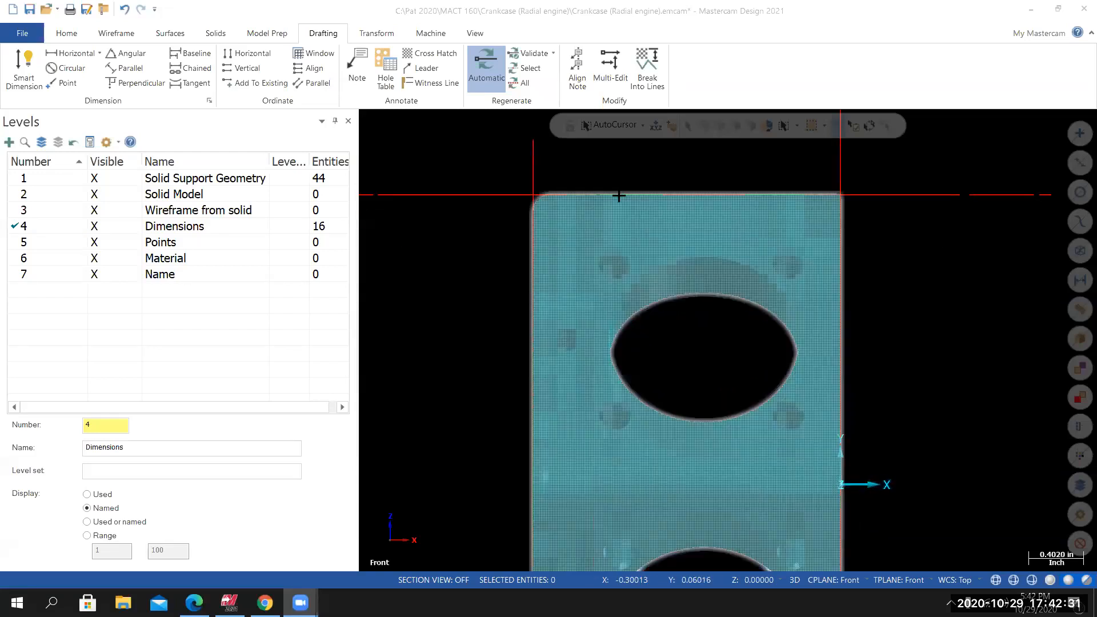
left_click(27, 84)
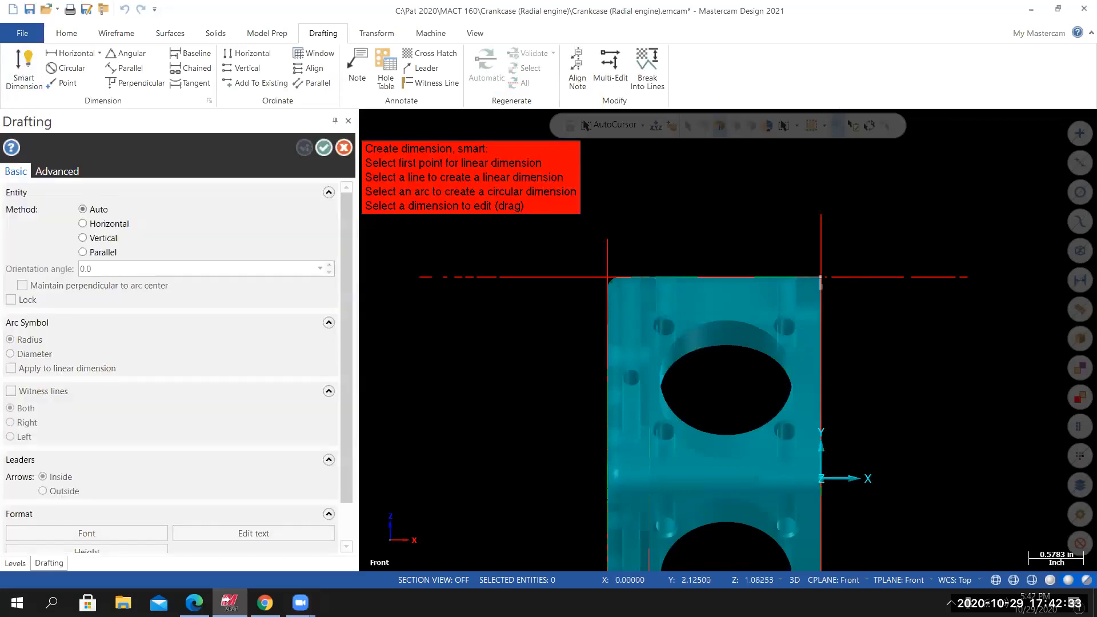
left_click(822, 278)
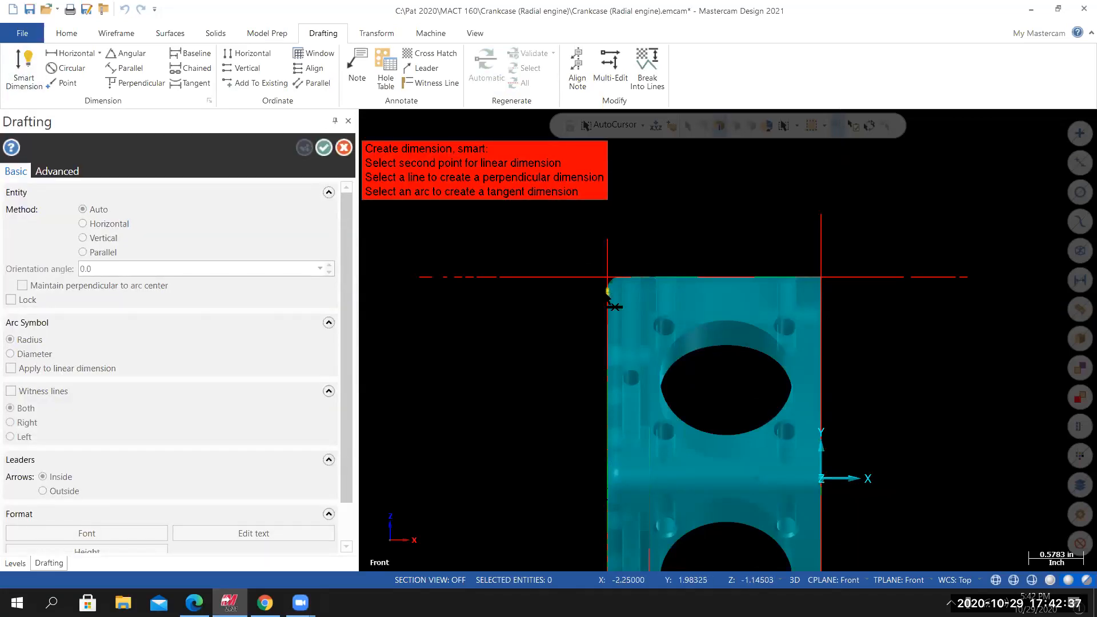
scroll(608, 296, "up", 4)
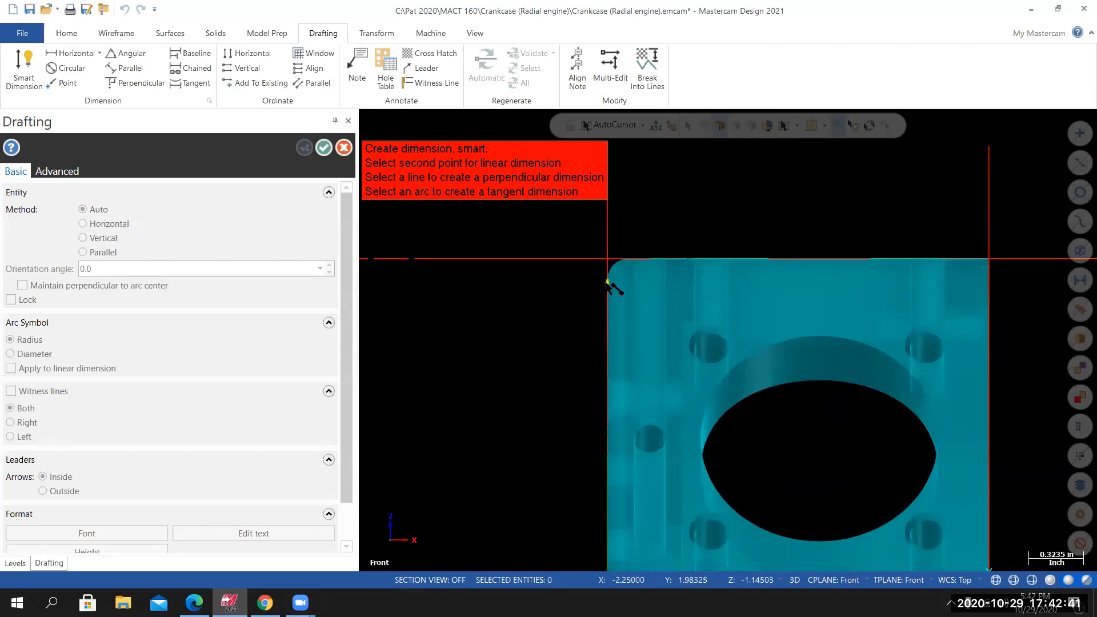
left_click(608, 283)
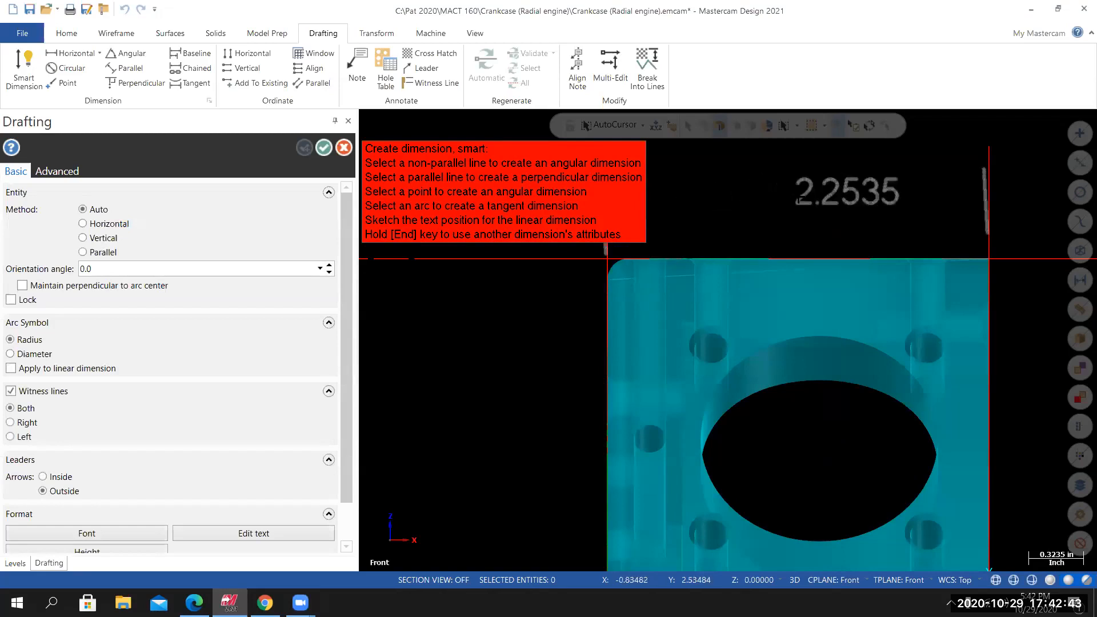
scroll(840, 217, "down", 3)
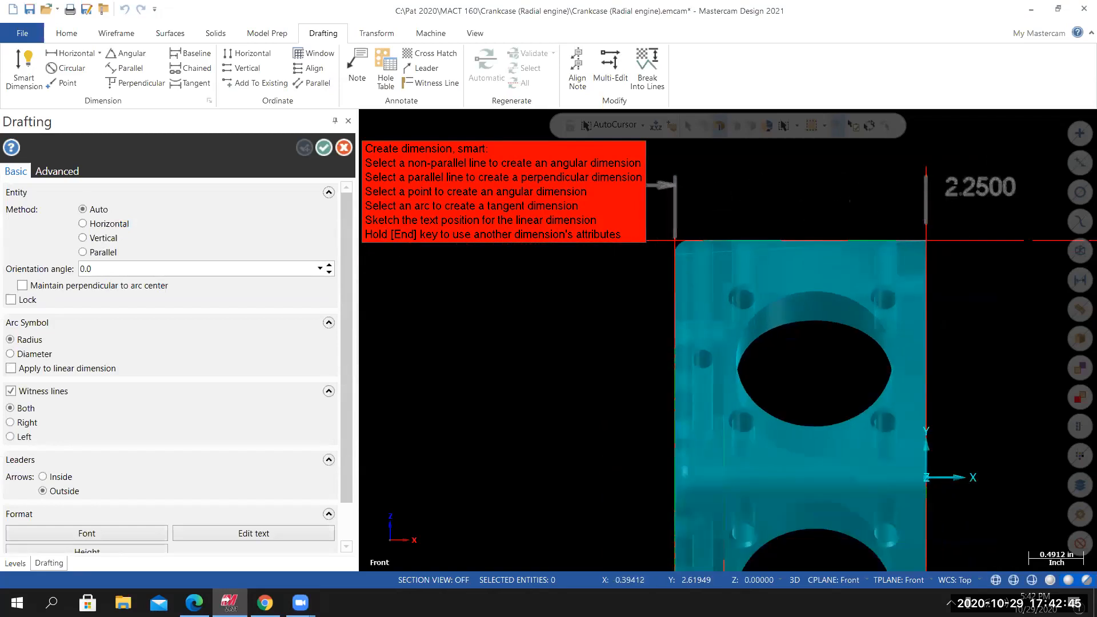
scroll(975, 188, "up", 1)
scroll(977, 190, "down", 3)
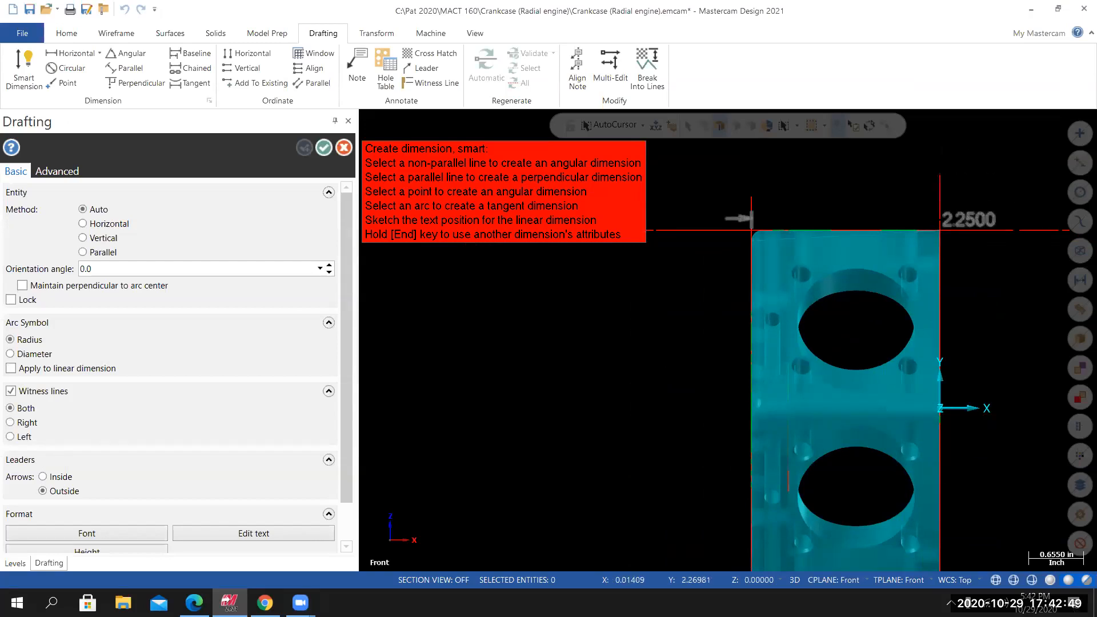
key("Up")
key("Up")
key("Up")
key("Up")
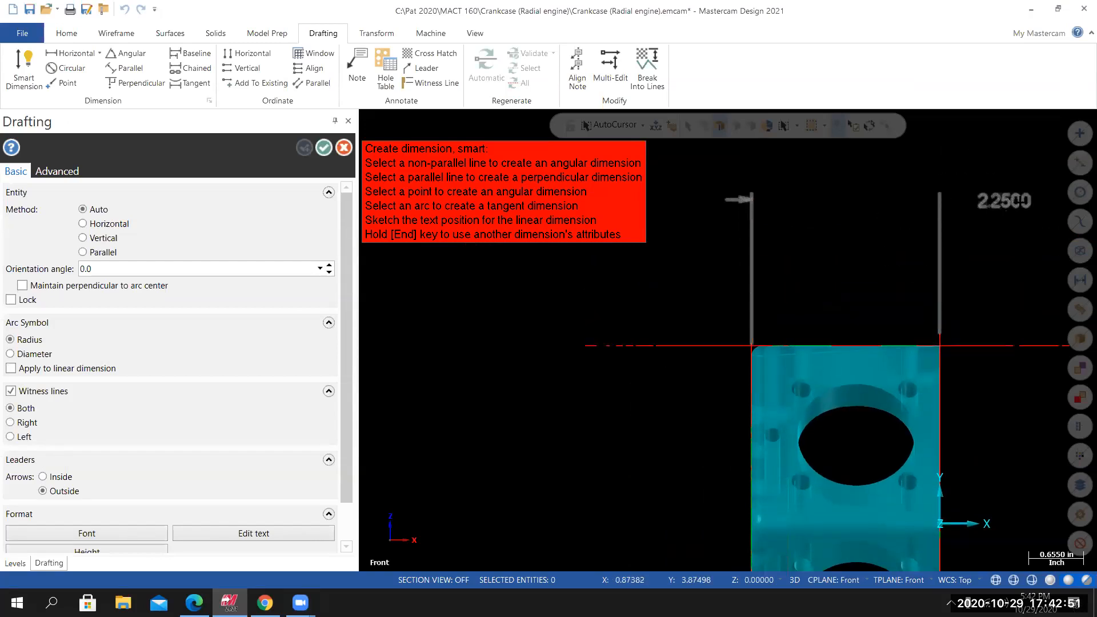
left_click(1011, 201)
left_click(1012, 201)
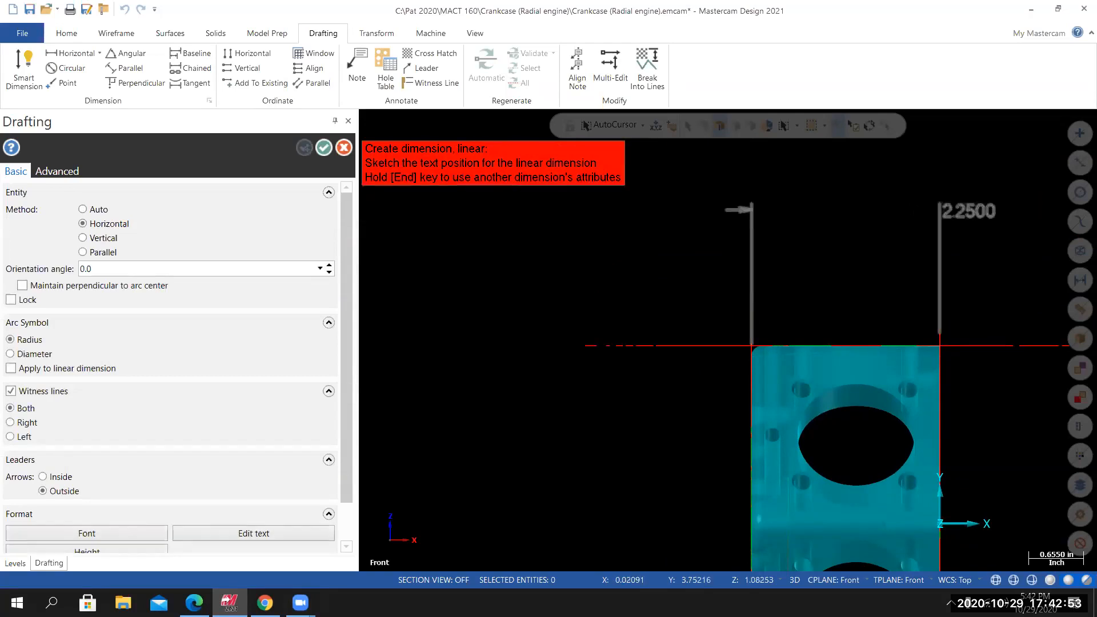
left_click(846, 223)
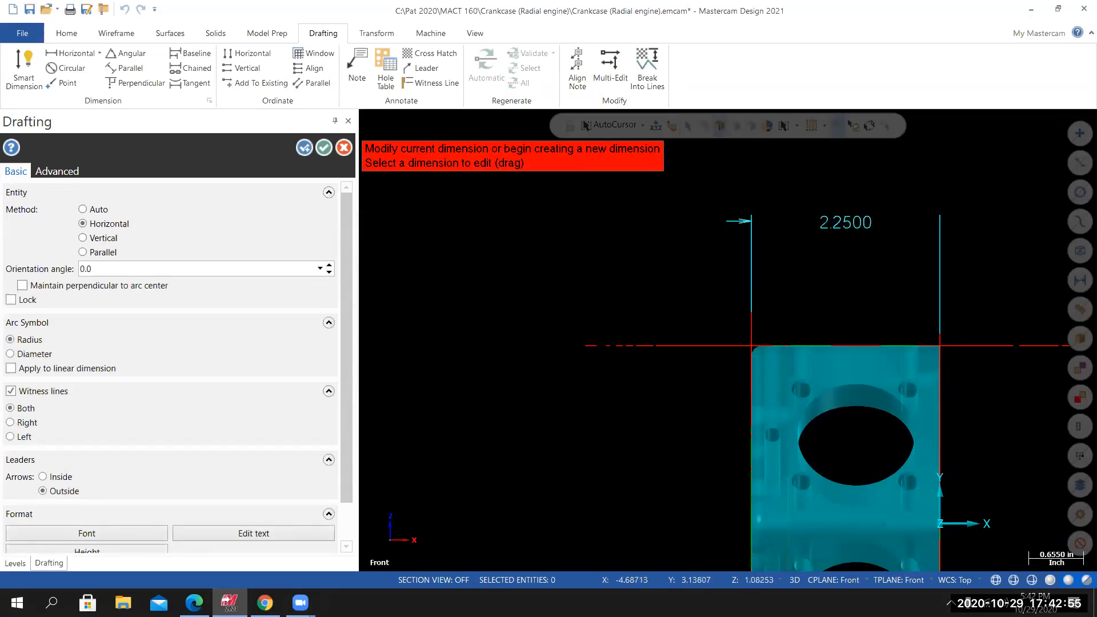
Try one-sided witness lines on the overall width dimension, and set its witness lines back to Both.
scroll(343, 331, "down", 2)
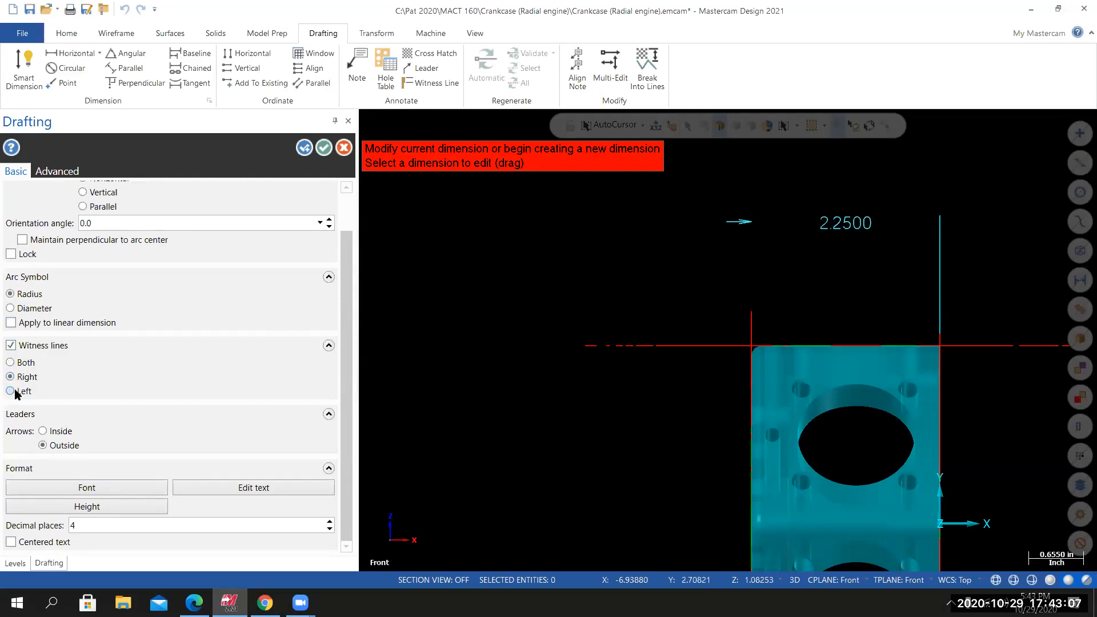
left_click(10, 363)
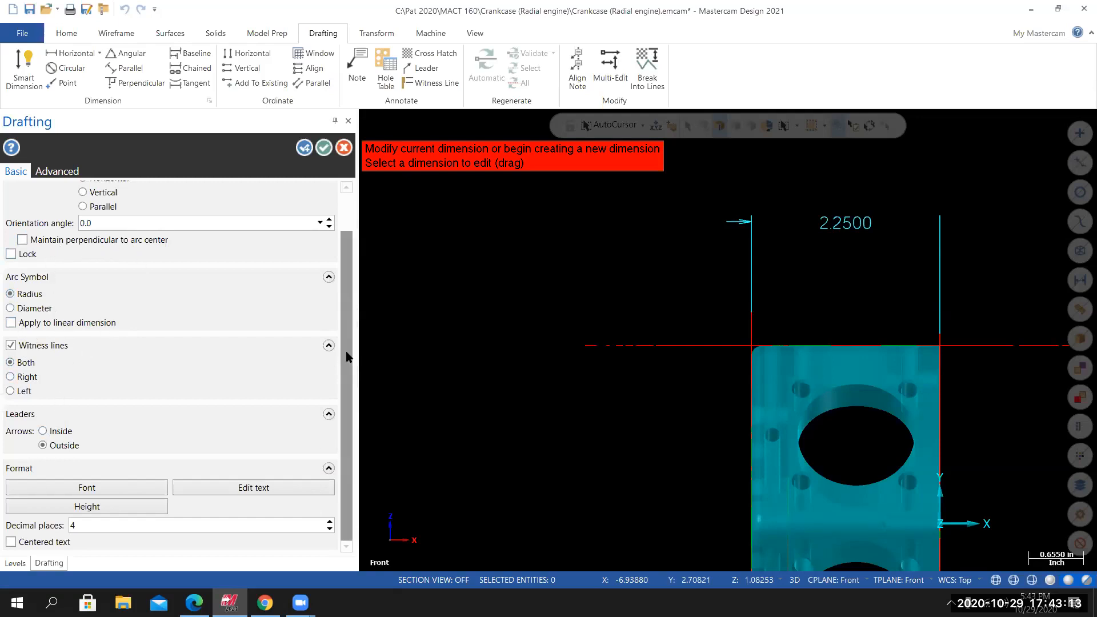
left_click_drag(353, 436, 351, 288)
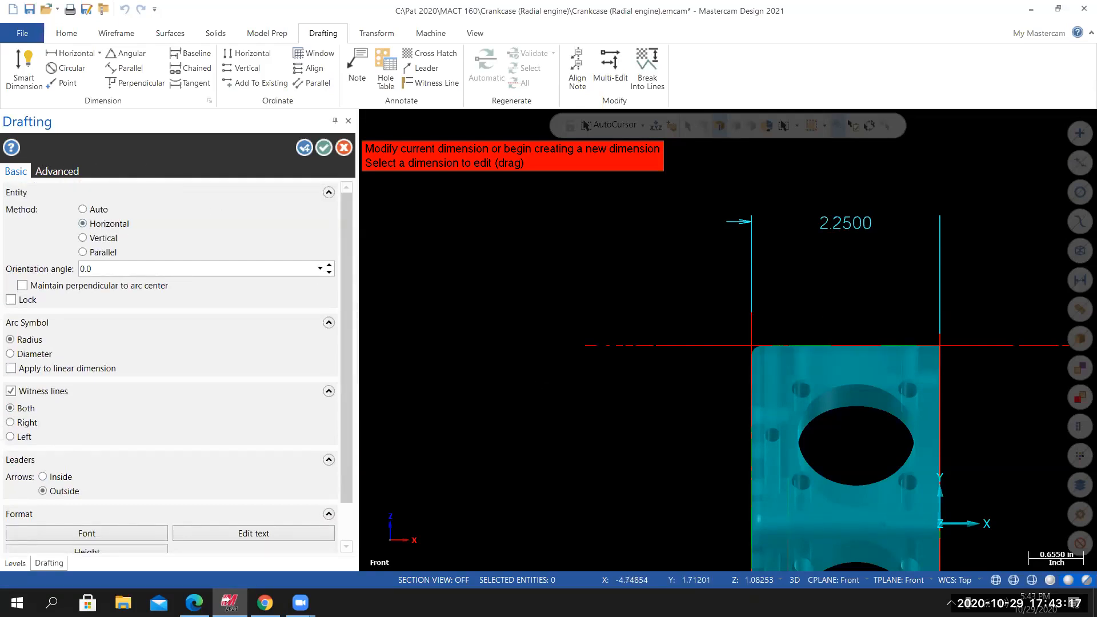
Place a horizontal dimension from the part's upper-right corner to the inner vertical edge's upper endpoint beside the upper-left bolt hole, with the text outside the right edge.
scroll(865, 464, "up", 3)
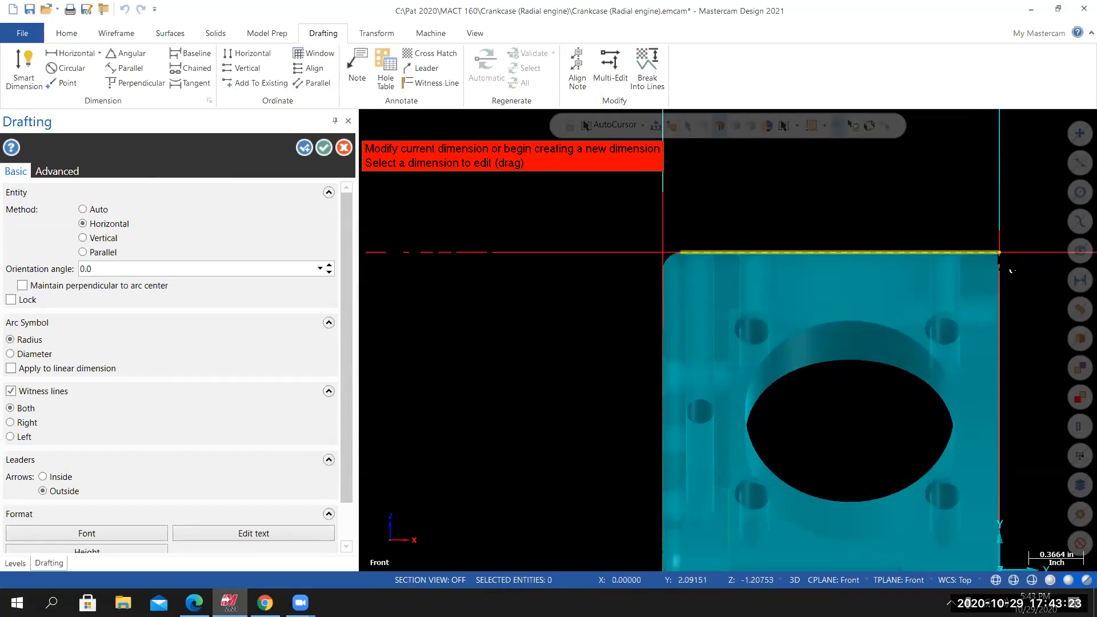
scroll(1000, 263, "up", 2)
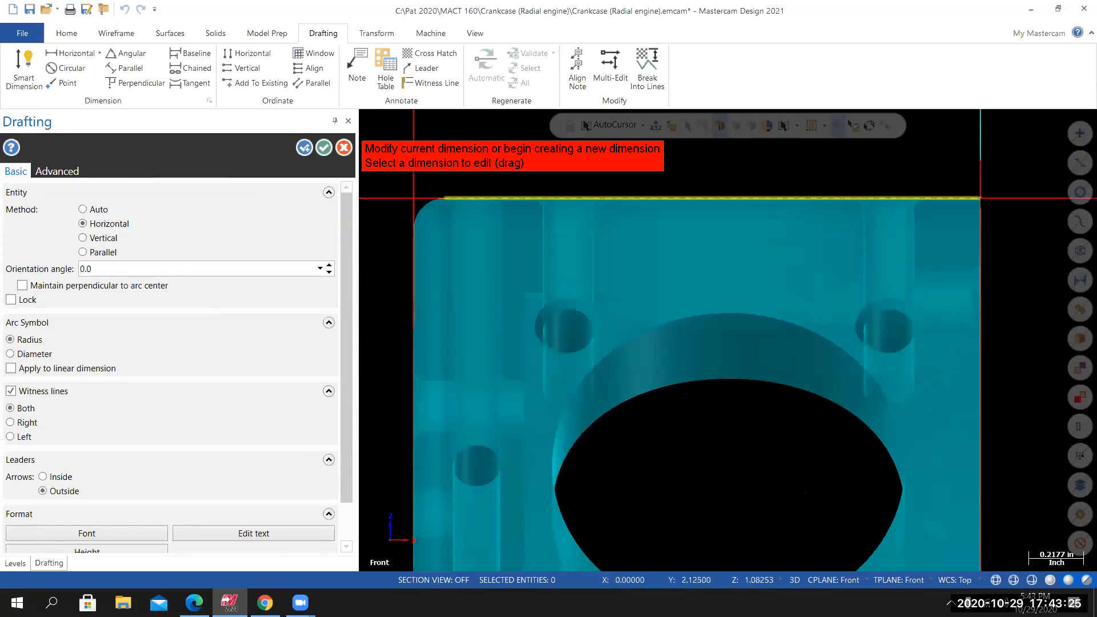
left_click(980, 199)
scroll(851, 392, "down", 4)
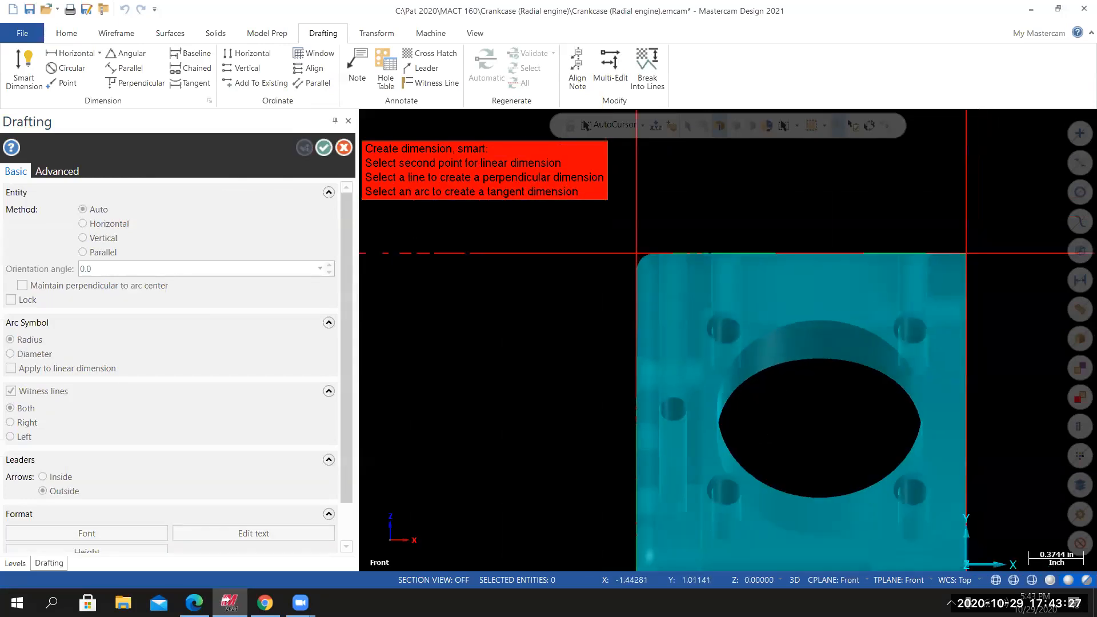
scroll(745, 418, "up", 2)
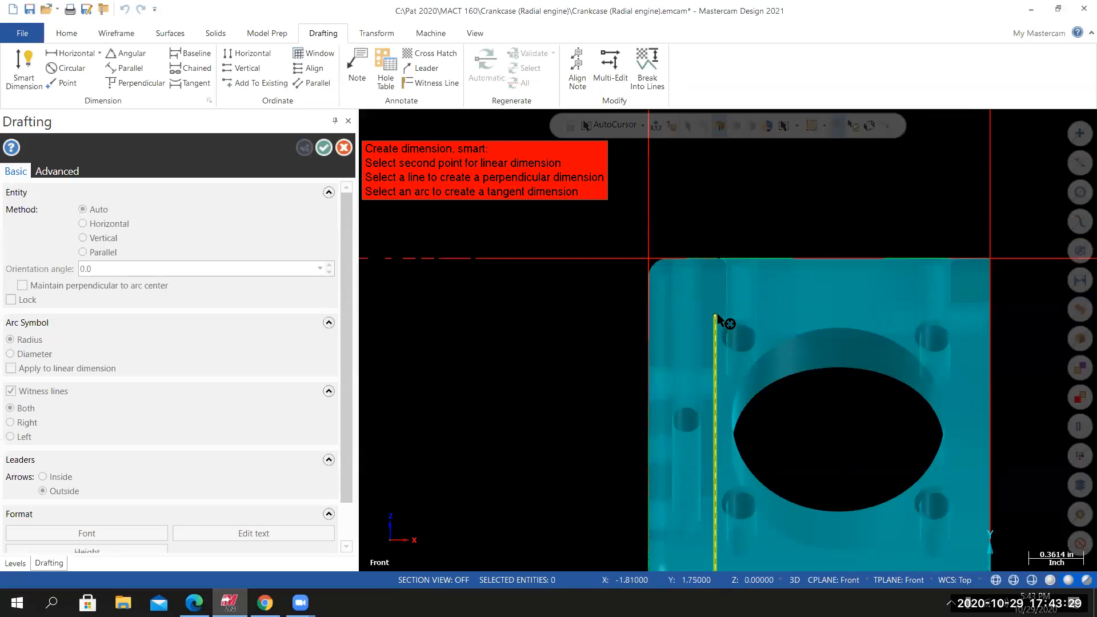
left_click(716, 317)
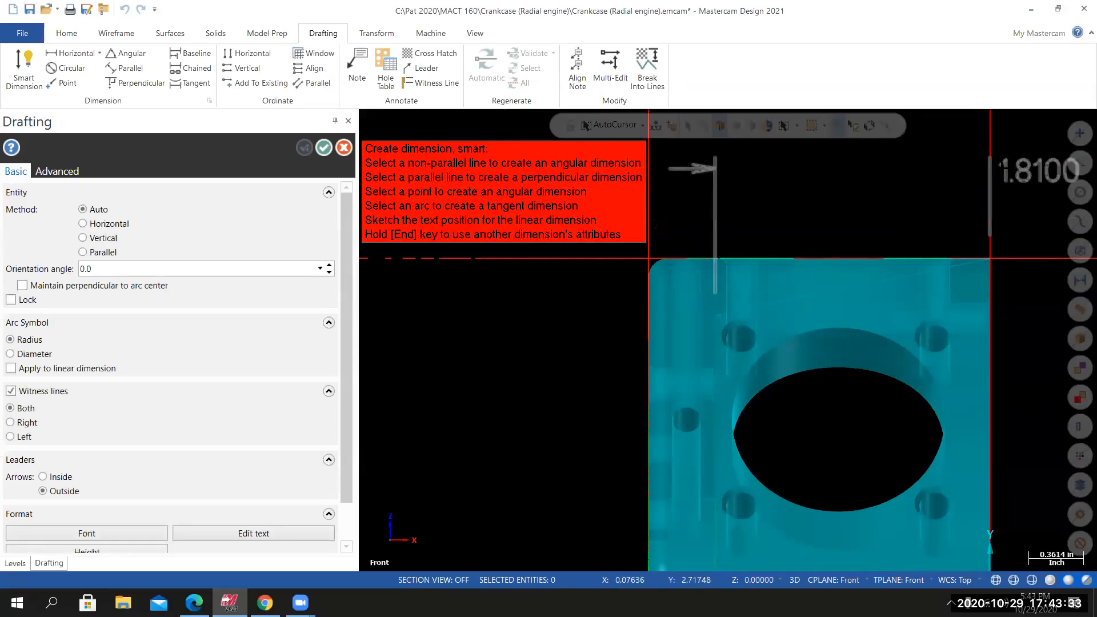
key("Up")
key("Up")
key("Up")
key("Down")
key("Down")
key("Down")
key("Down")
key("Down")
key("Down")
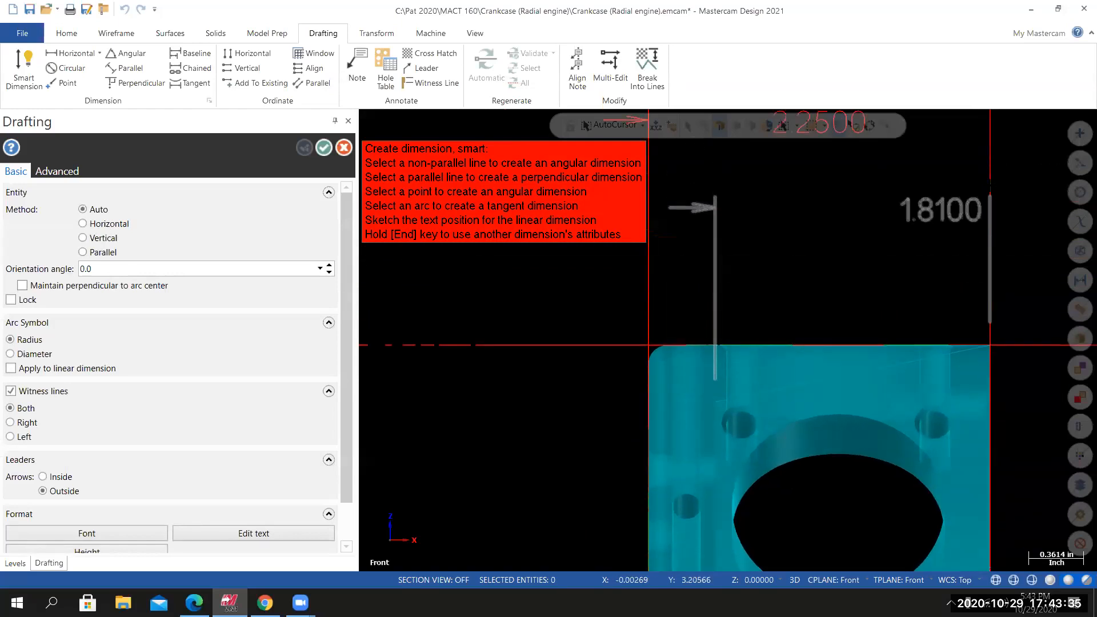
key("Down")
key("Left")
key("Left")
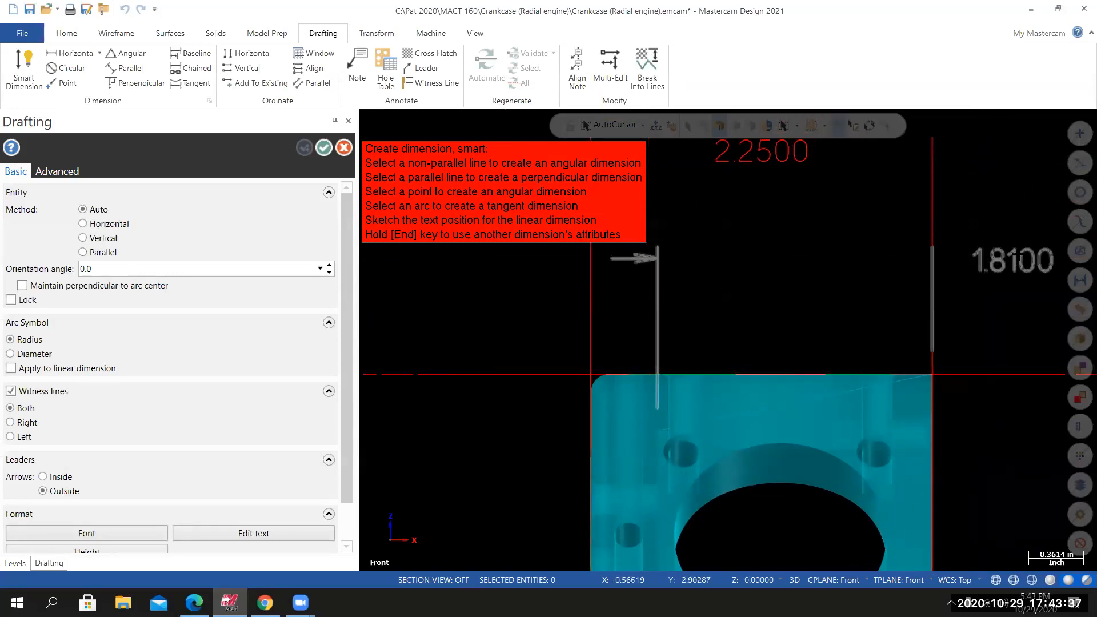
left_click(1019, 257)
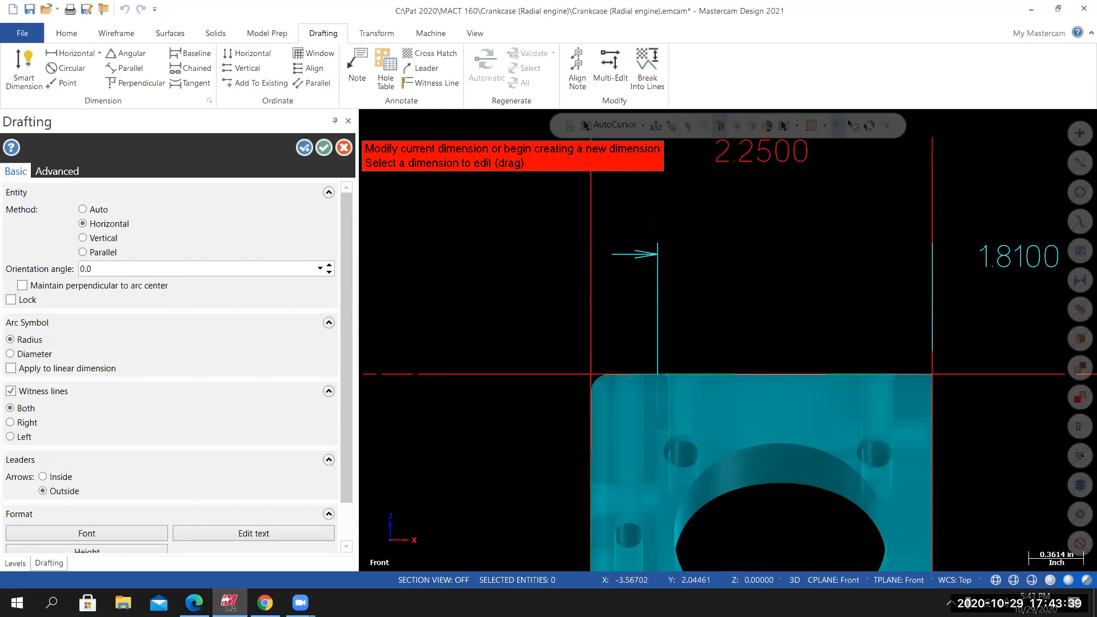
Dimension the horizontal distance between the two short vertical lines near the left edge at the part's mid-height, with the text outside that edge.
scroll(606, 465, "down", 5)
scroll(652, 523, "up", 6)
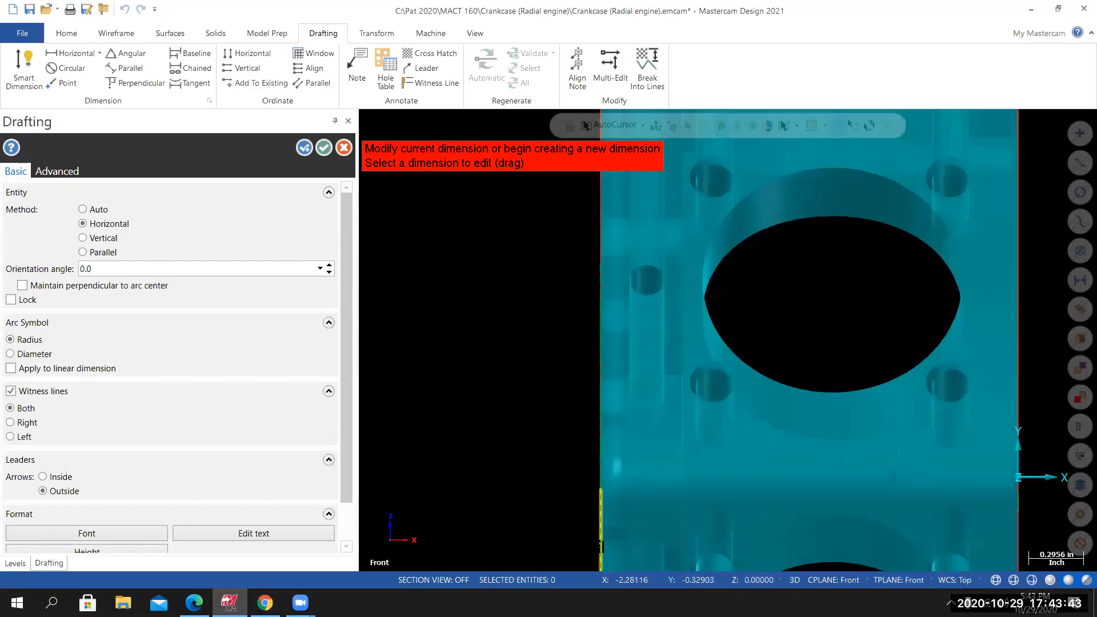
scroll(601, 546, "up", 1)
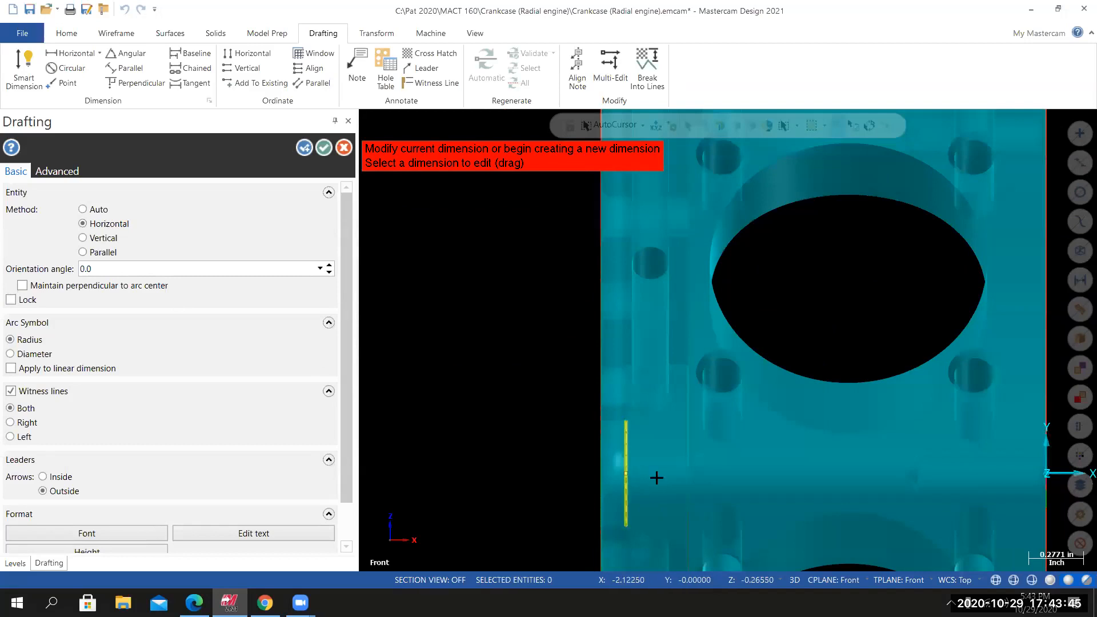
left_click(657, 478)
left_click(687, 483)
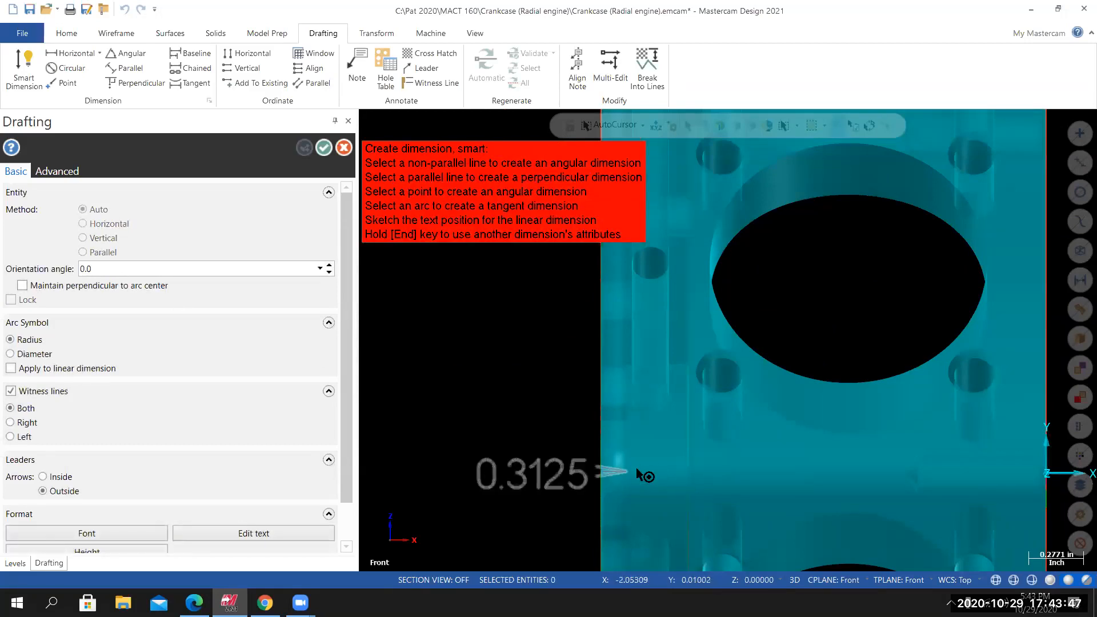
left_click(483, 457)
scroll(491, 461, "down", 3)
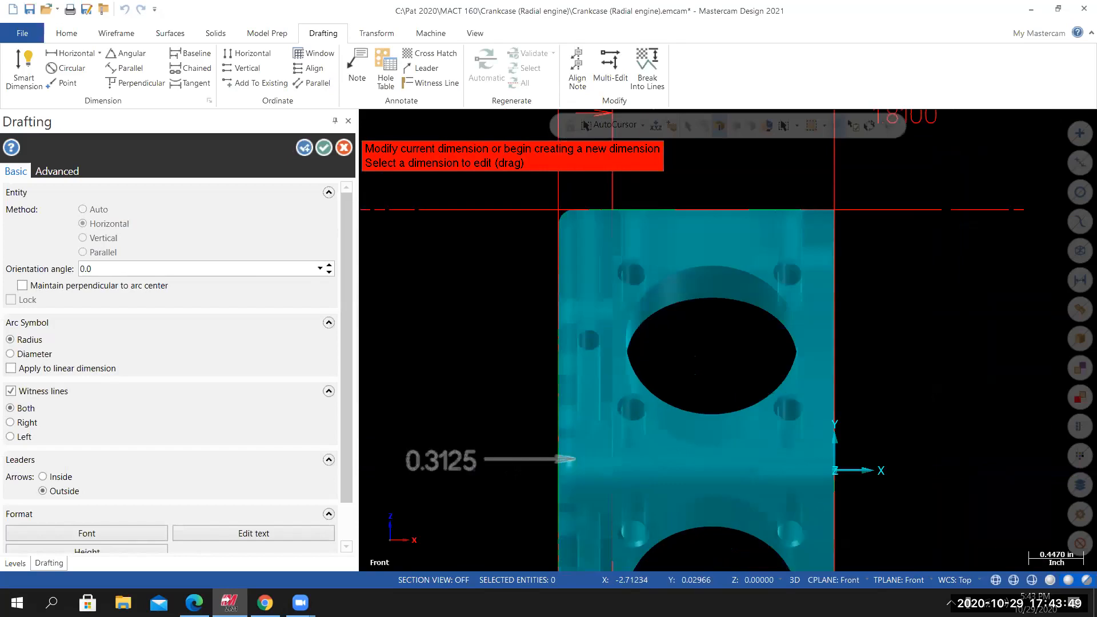
left_click(324, 148)
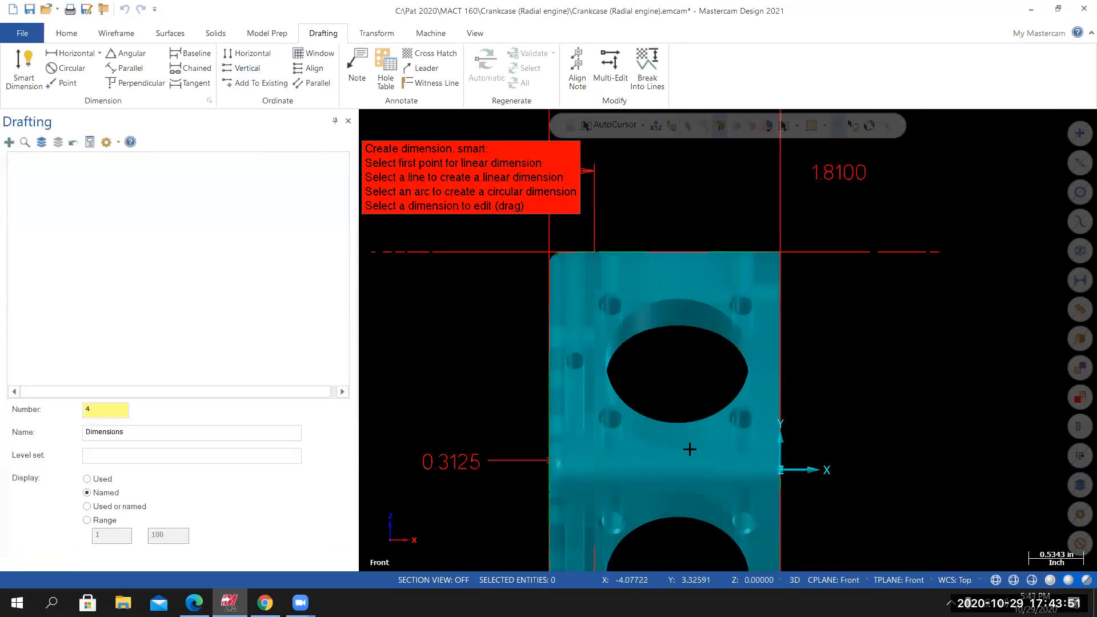
Turn on the missing second leader of the overall width dimension above the part in its linear dimension properties.
scroll(719, 439, "down", 1)
scroll(725, 433, "down", 3)
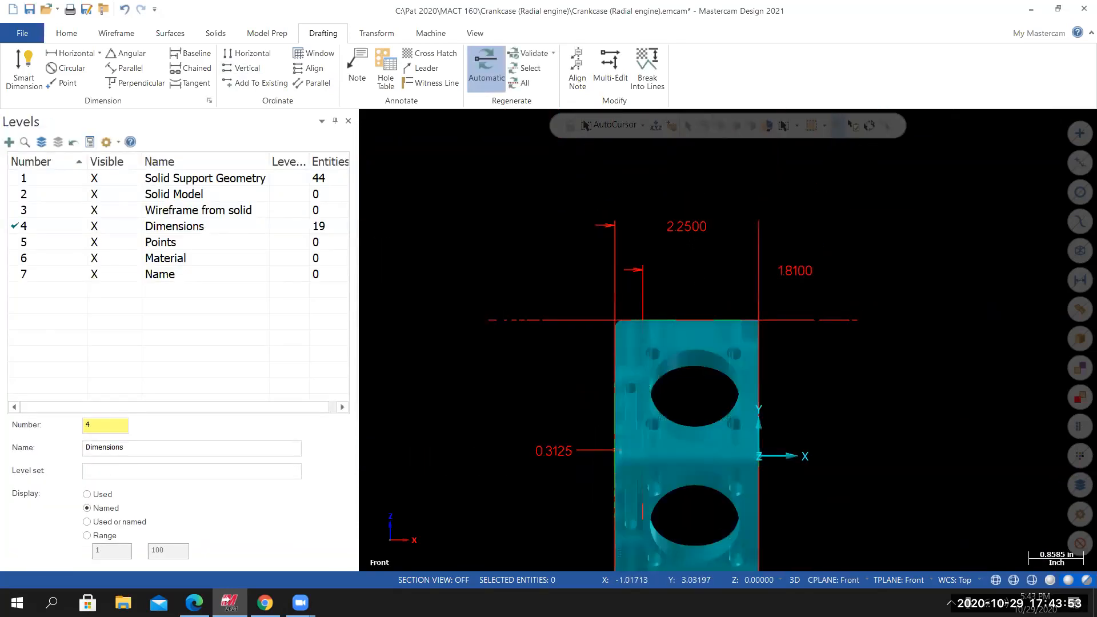
left_click(684, 227)
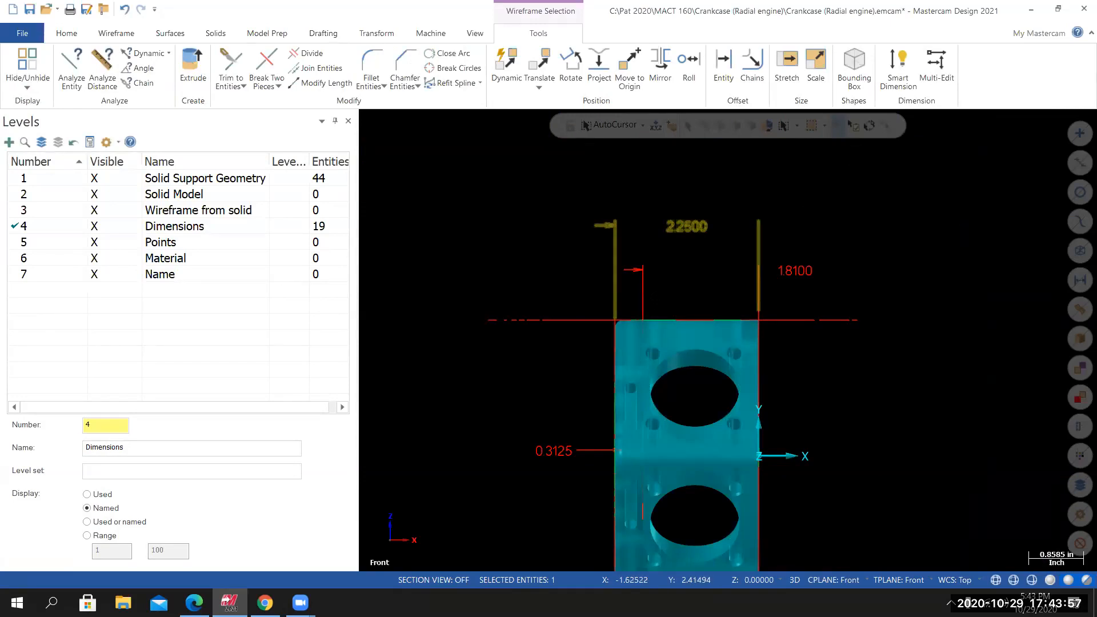
key("F4")
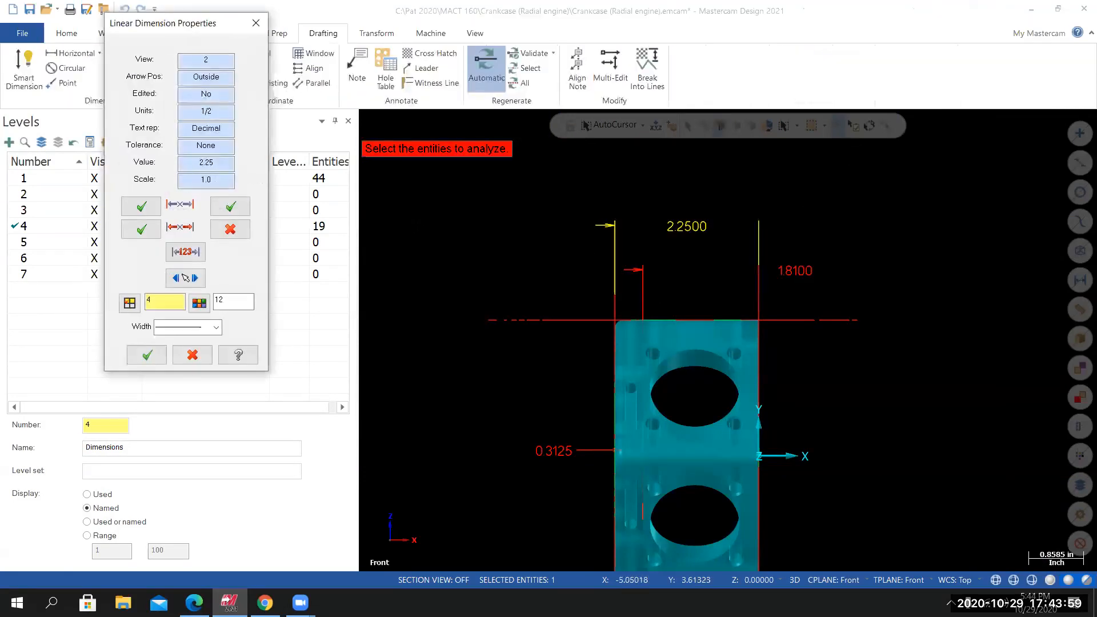
left_click(230, 229)
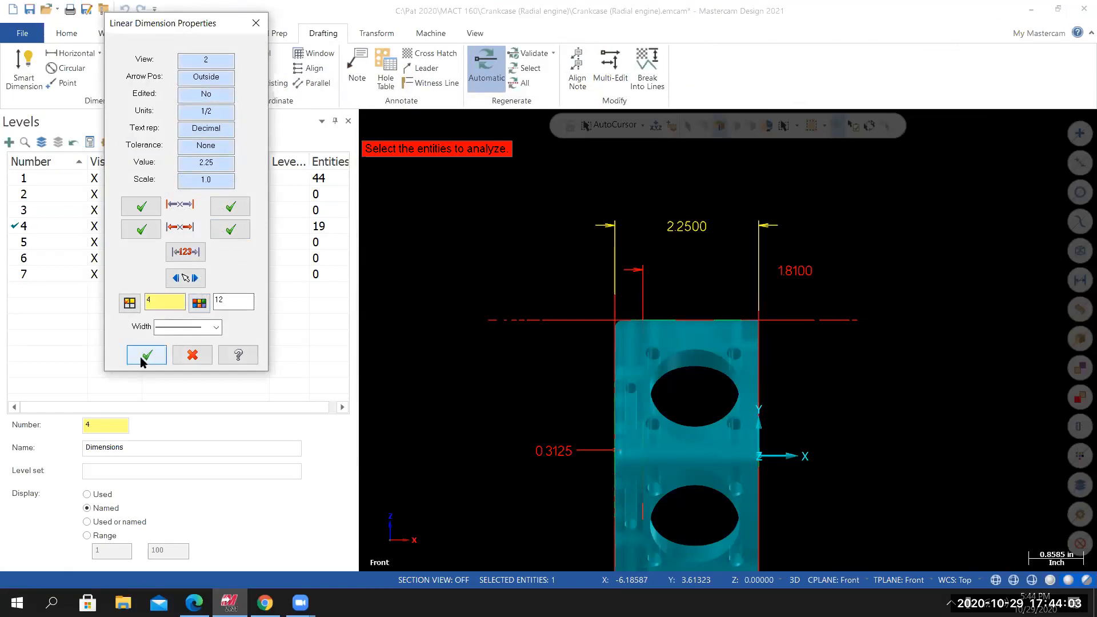
left_click(147, 355)
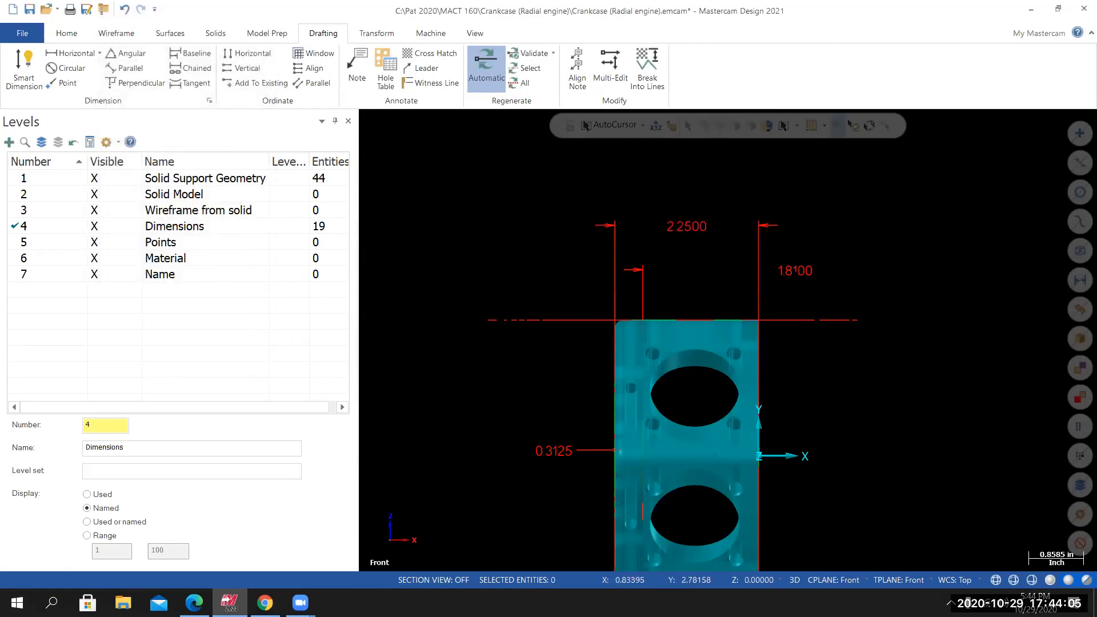
Turn on the second leader of the 1.8100 dimension above the part in its linear dimension properties.
key("F4")
left_click(227, 234)
left_click(137, 357)
Turn on the second leader of the 0.3125 dimension beside the part in its linear dimension properties.
scroll(697, 460, "up", 1)
scroll(578, 484, "up", 6)
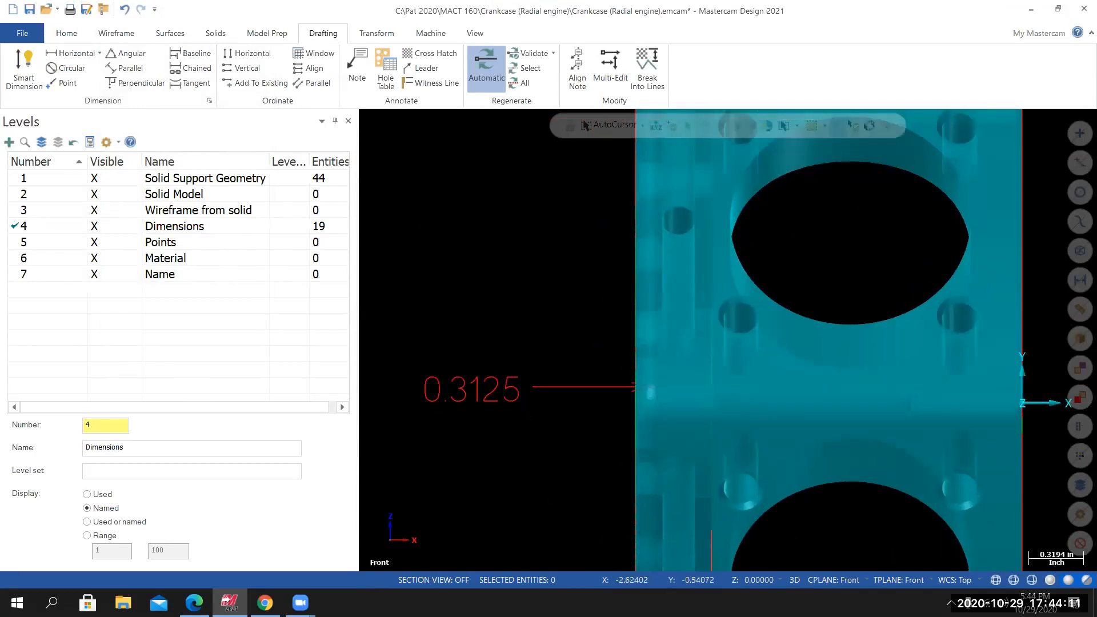
left_click(471, 389)
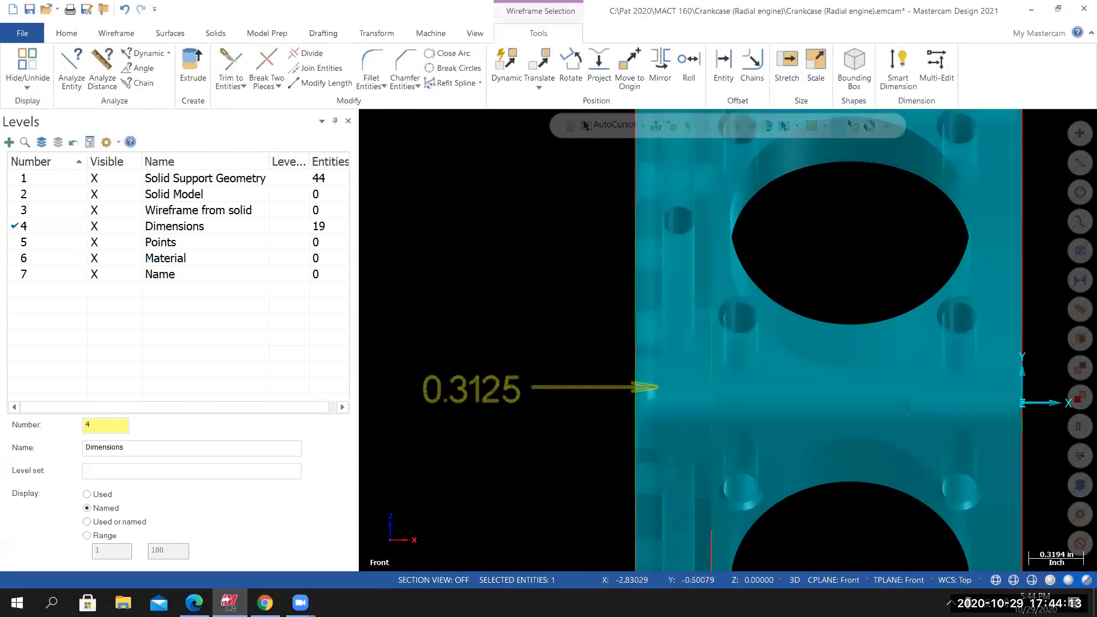
key("F4")
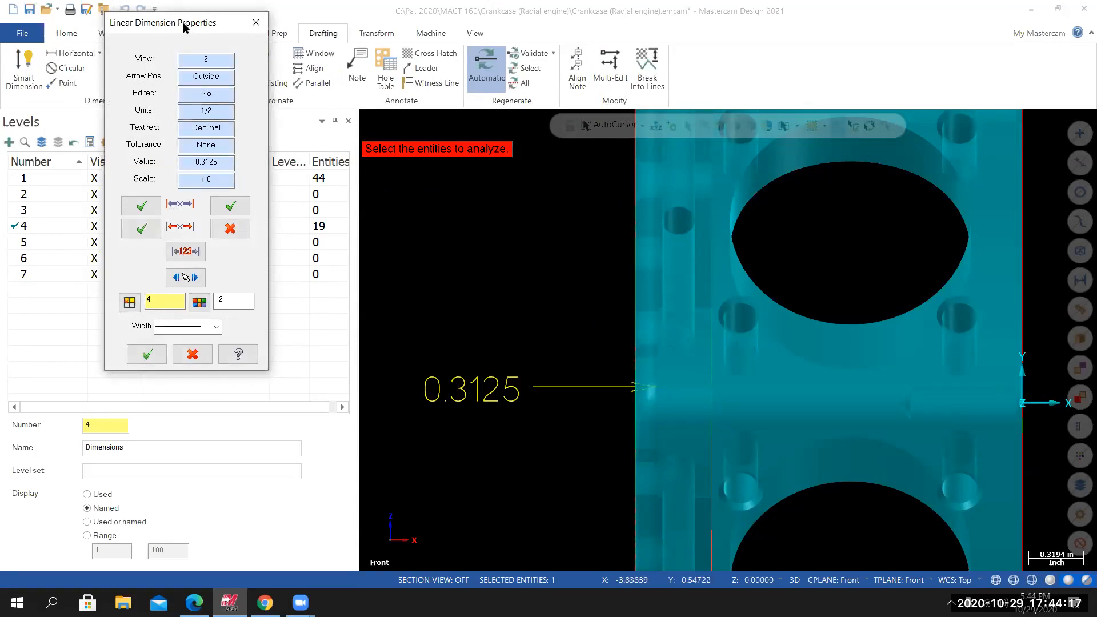
left_click_drag(182, 22, 215, 54)
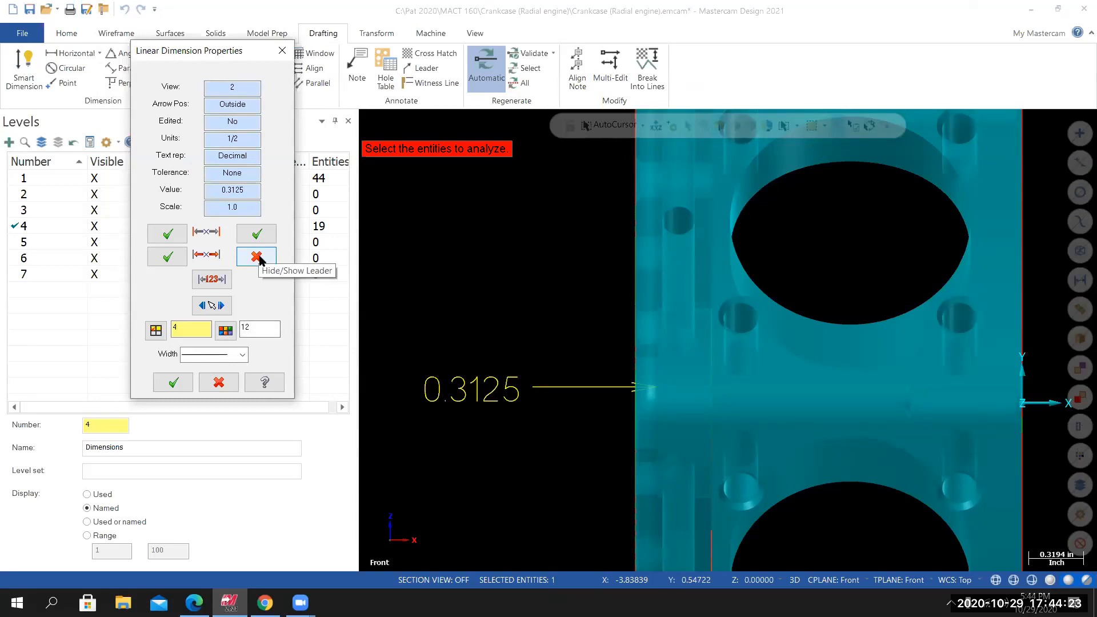
left_click(258, 257)
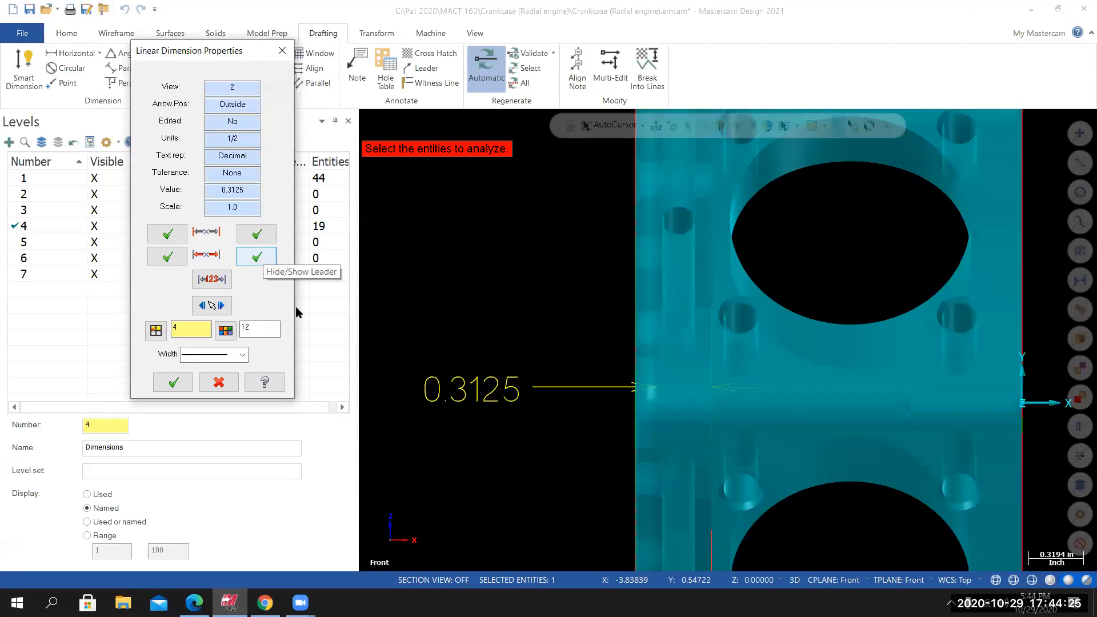
left_click(172, 390)
scroll(598, 498, "up", 1)
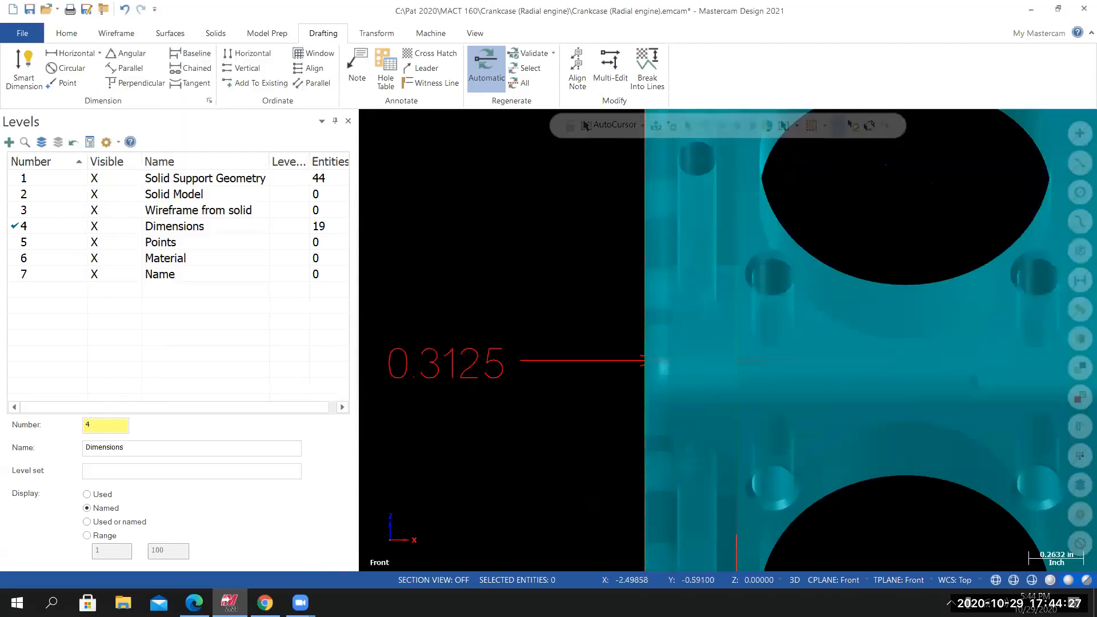
scroll(599, 498, "down", 2)
scroll(614, 502, "down", 2)
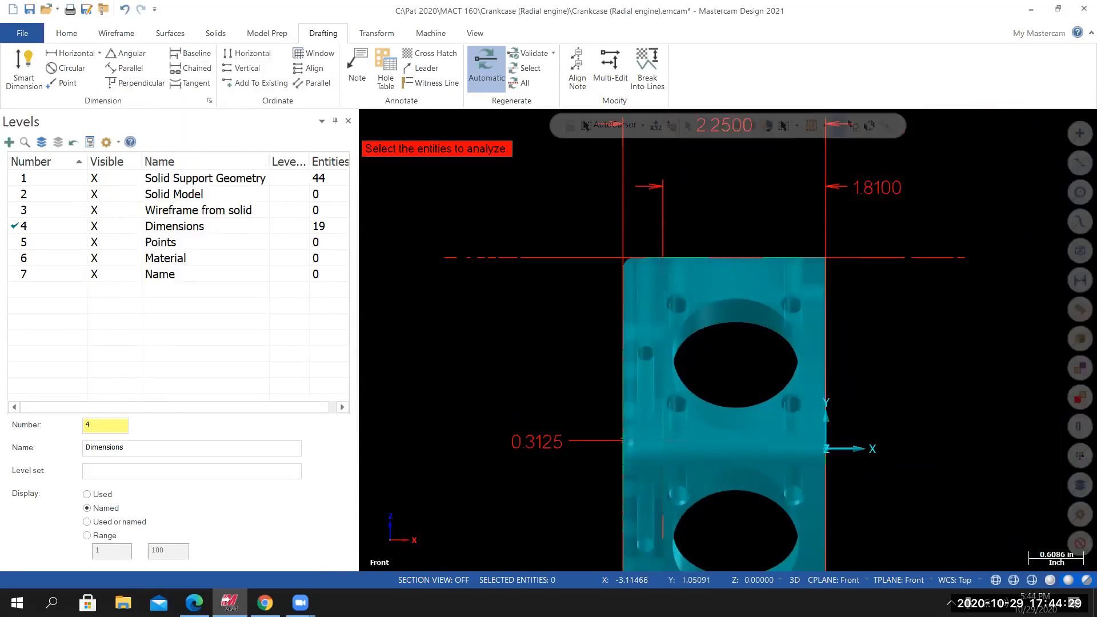
Make level 3, Wireframe from solid, the active level and hide the Dimensions level.
right_click(526, 323)
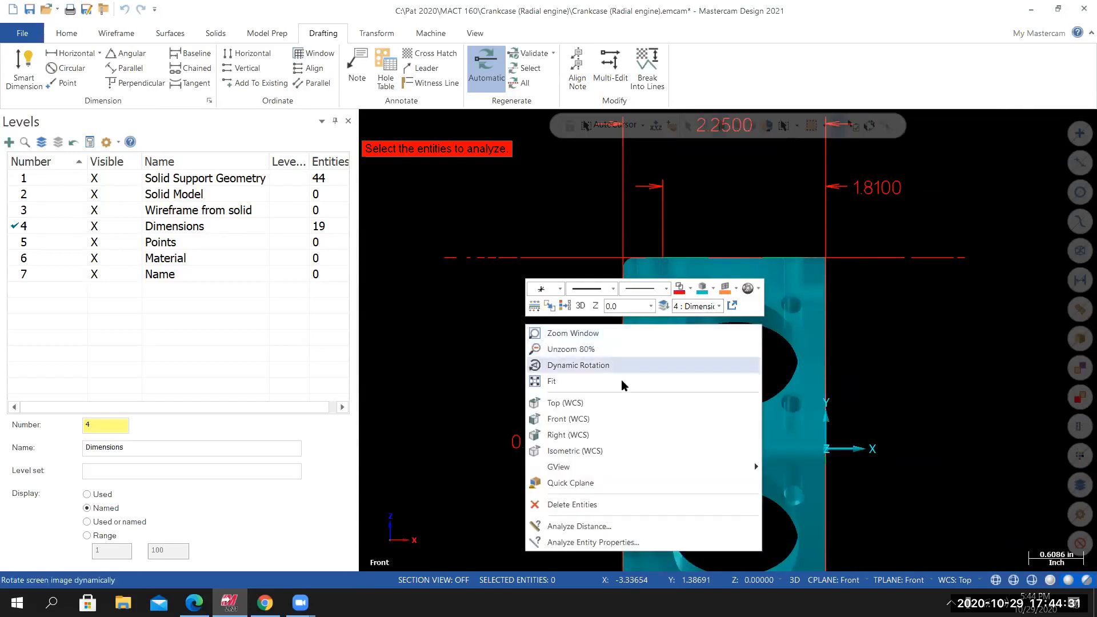
left_click(575, 451)
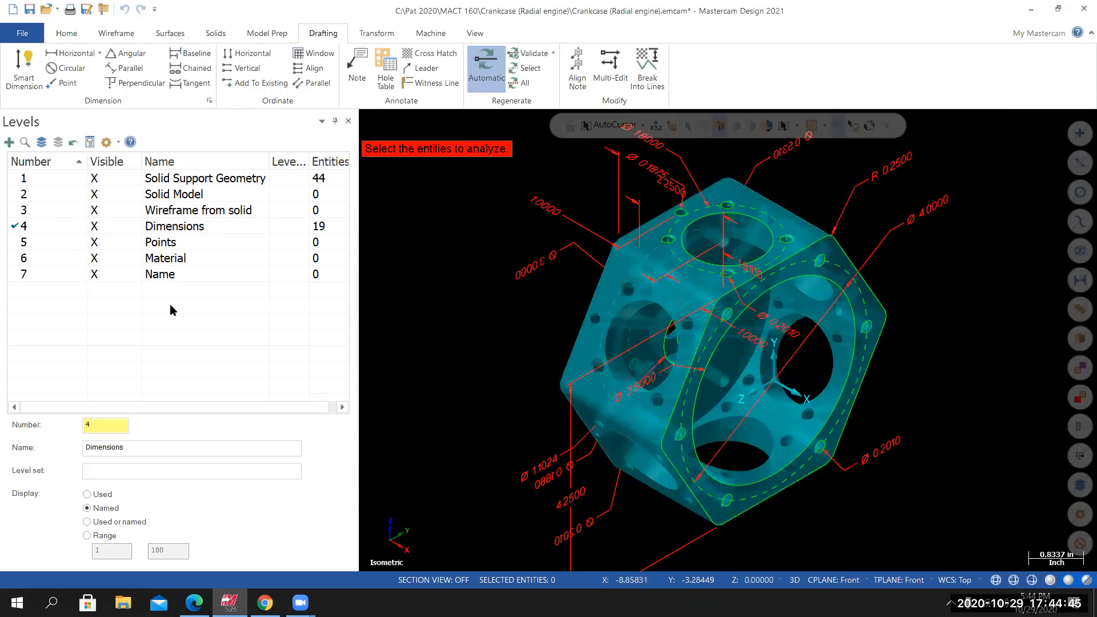
left_click(19, 210)
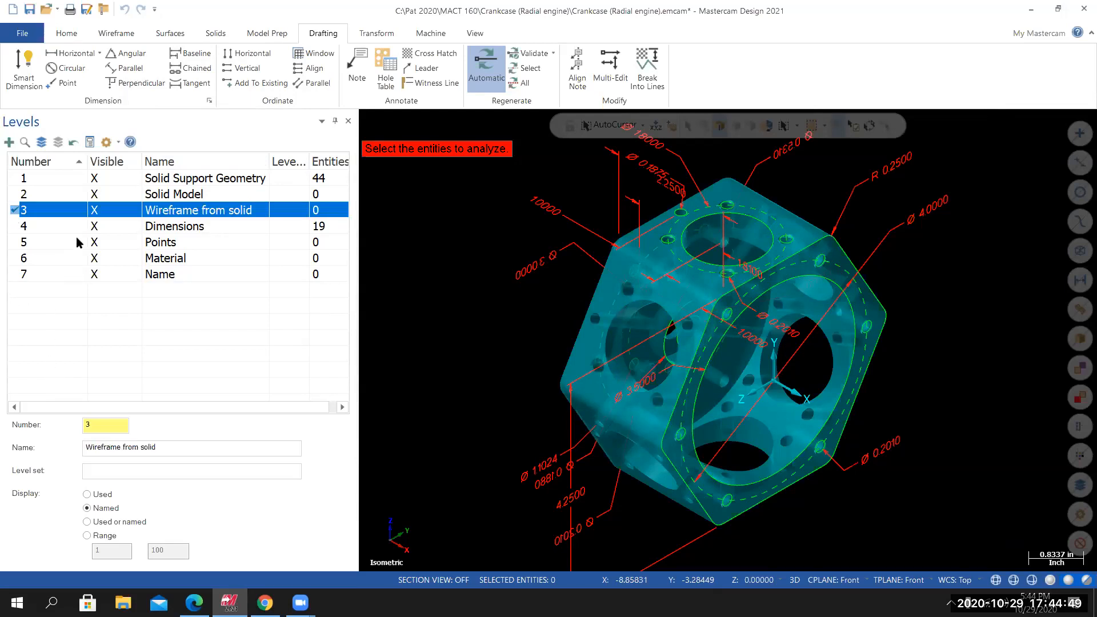
left_click(93, 227)
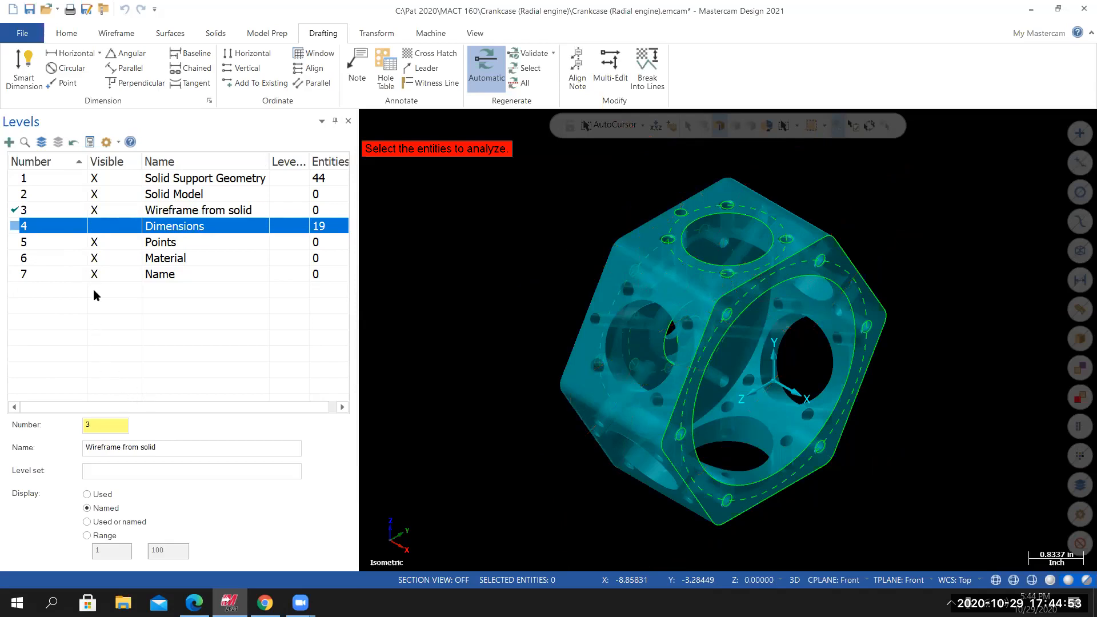
Check which level holds the crankcase solid by toggling the Solid Support Geometry level's visibility and analyzing the solid's properties.
left_click(95, 179)
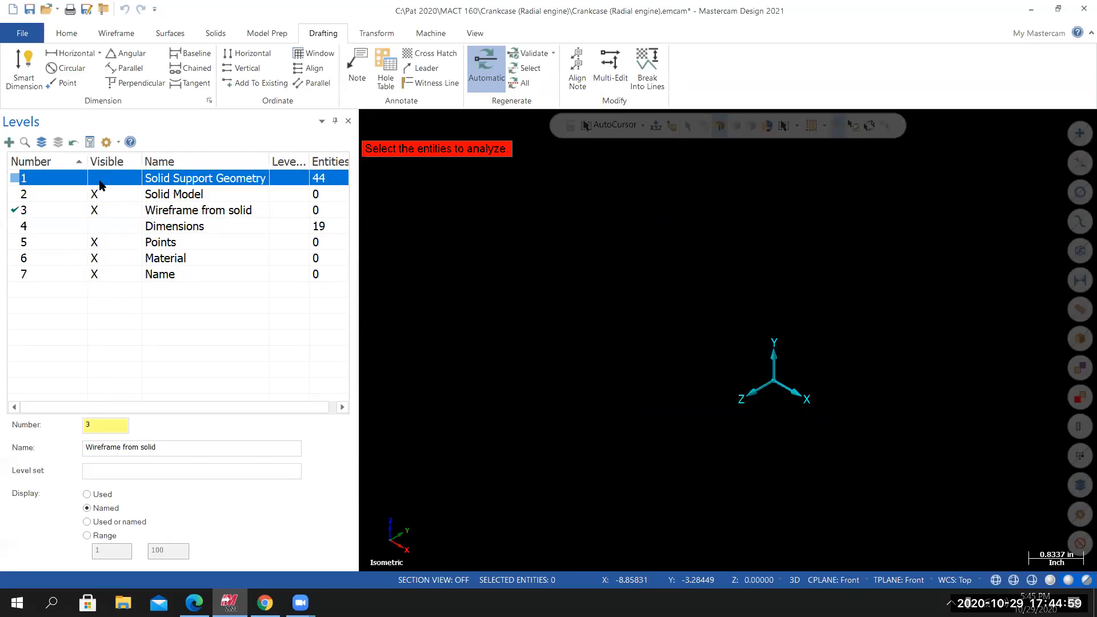
left_click(101, 183)
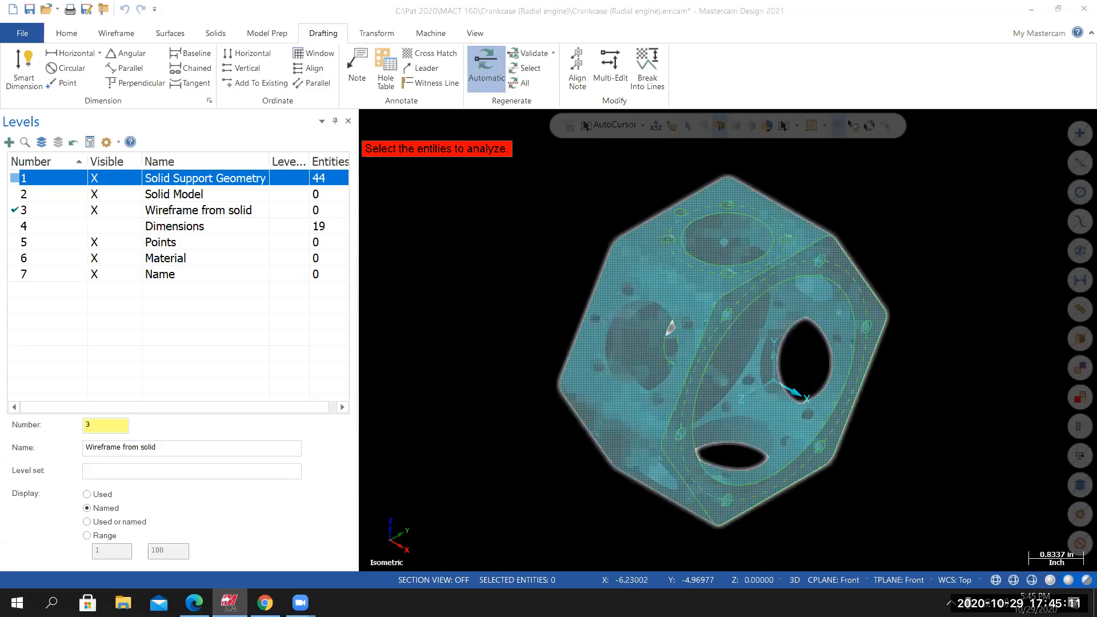
left_click(671, 326)
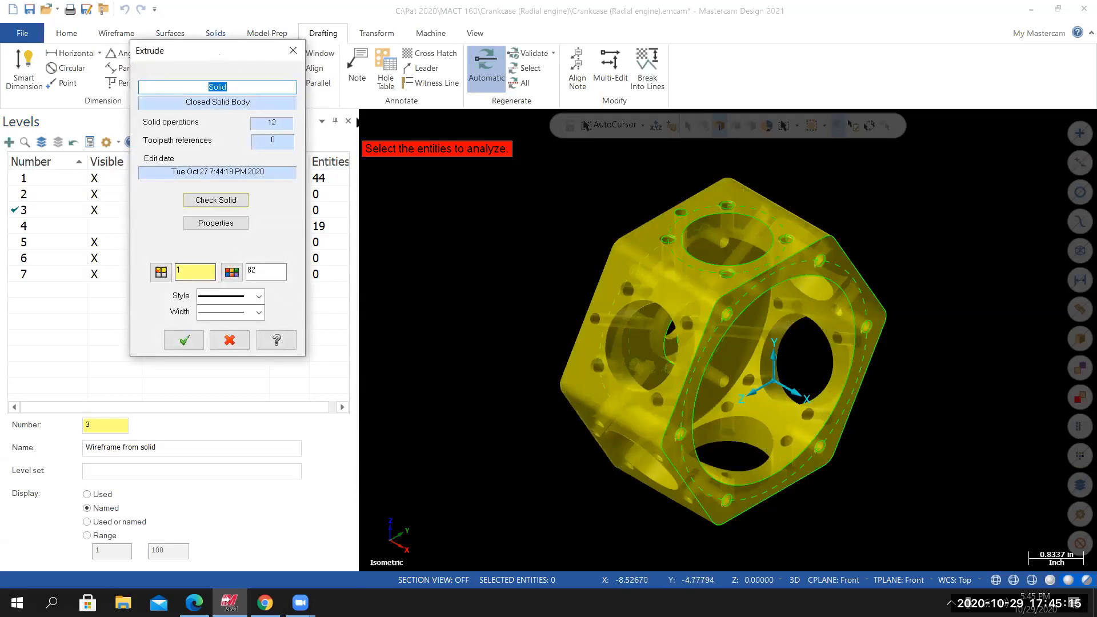
left_click_drag(179, 60, 293, 111)
left_click(408, 101)
Move the crankcase solid to level 2, Solid Model, instead of the active level.
right_click(420, 229)
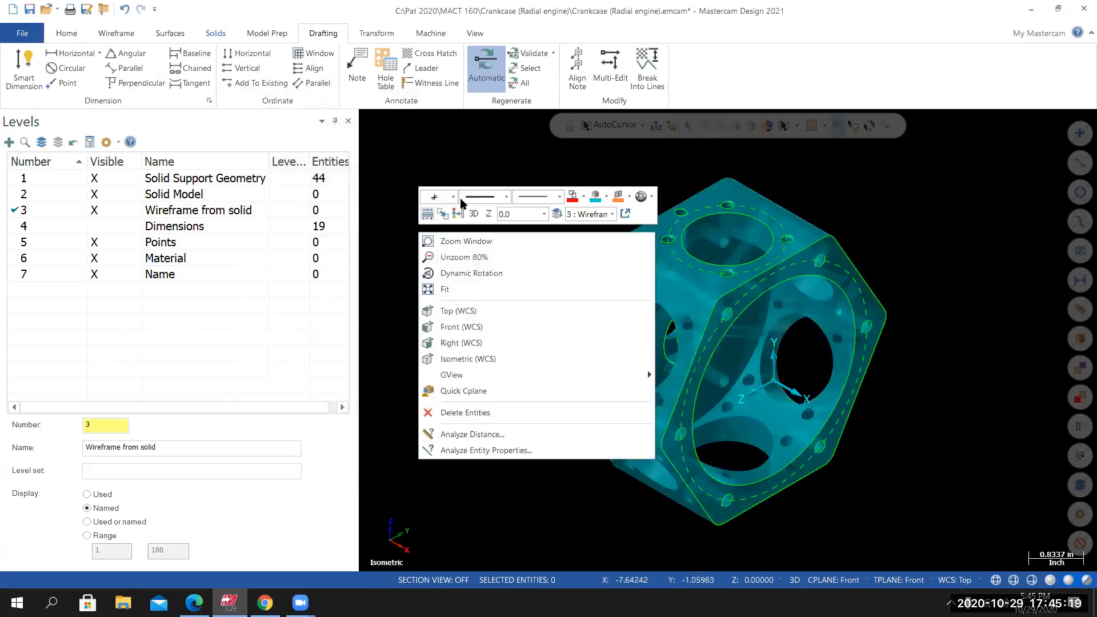
left_click(556, 215)
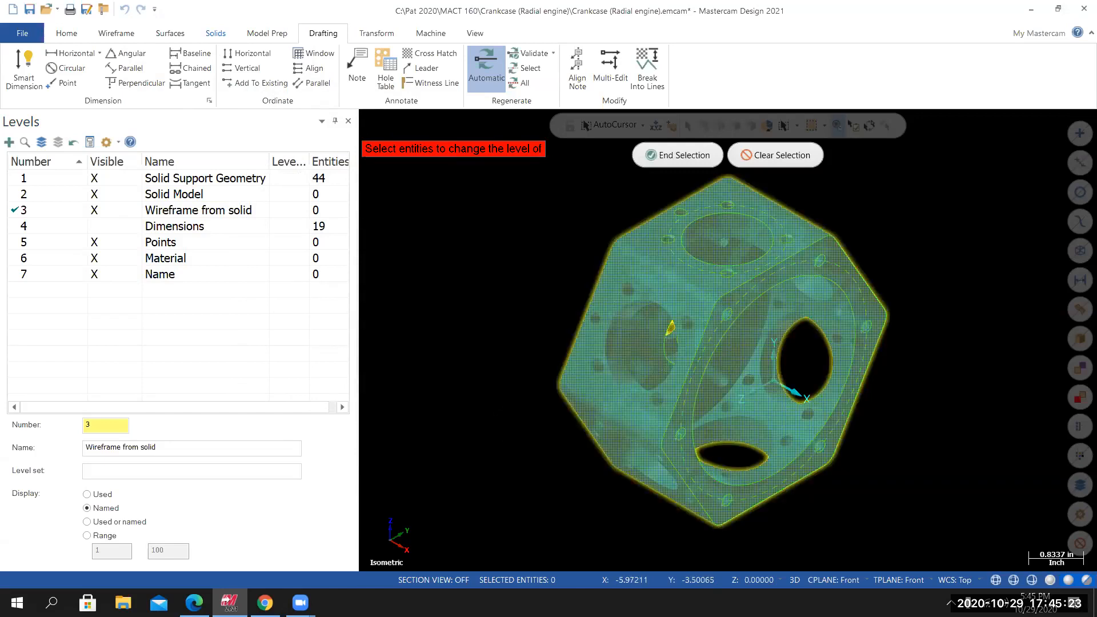
left_click(661, 155)
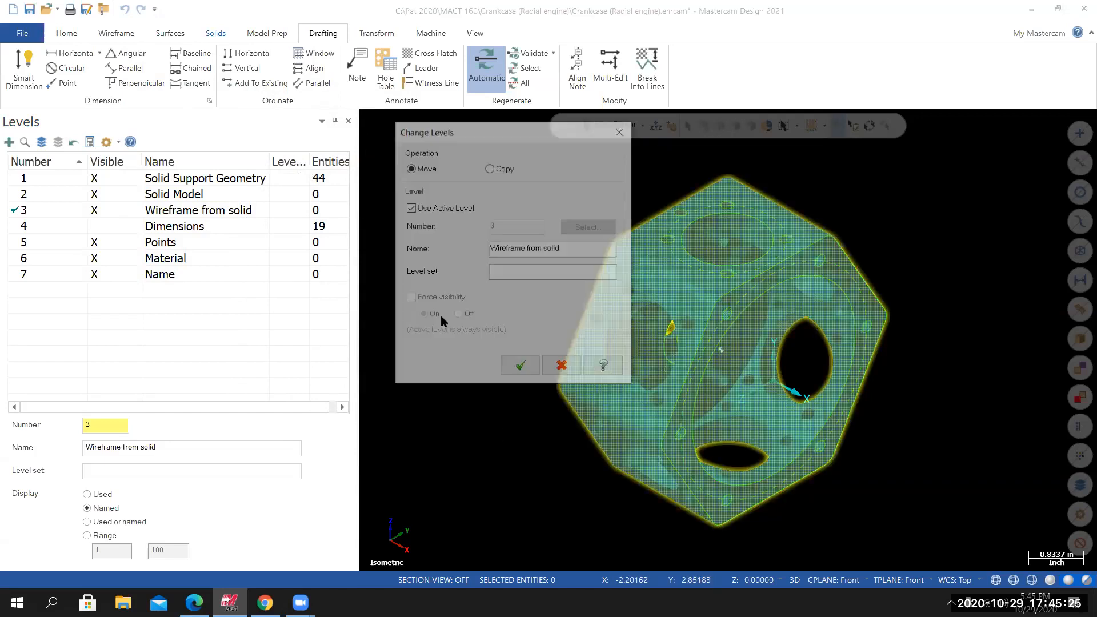
left_click(409, 208)
type("2")
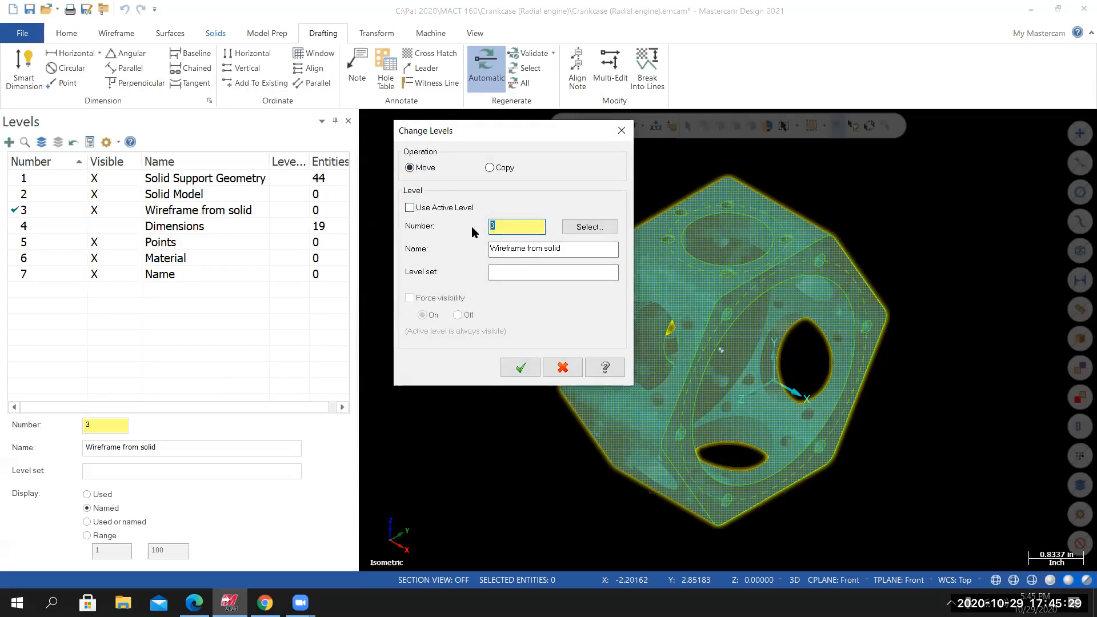
key("Return")
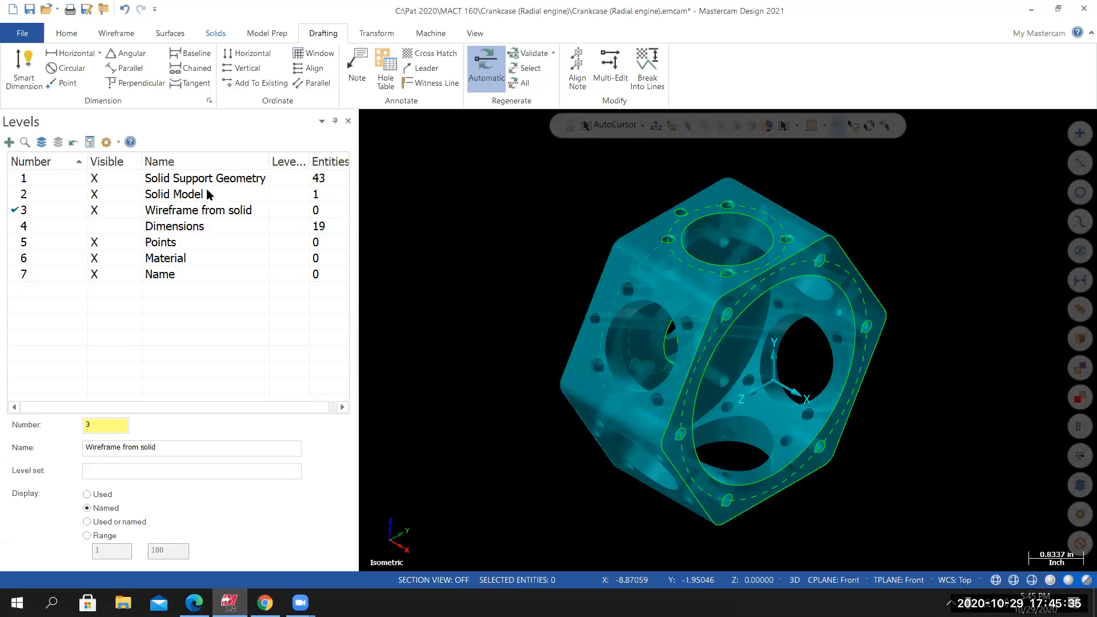
Hide the Solid Support Geometry level and turn off the translucent shading of the solid.
left_click(97, 182)
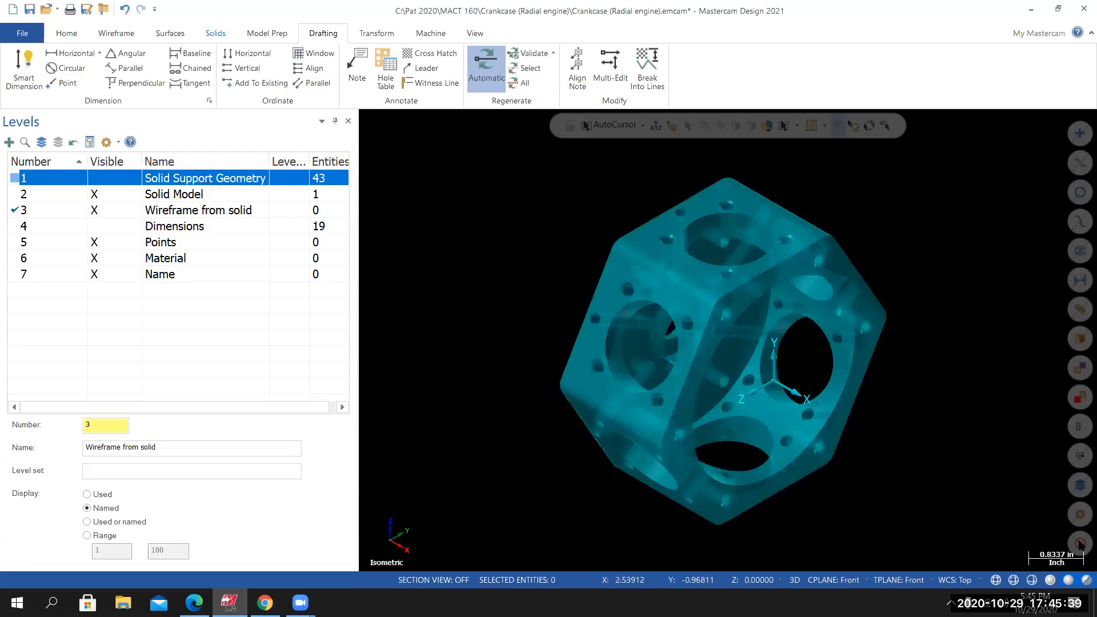
left_click(1085, 581)
middle_click_drag(936, 497, 845, 483)
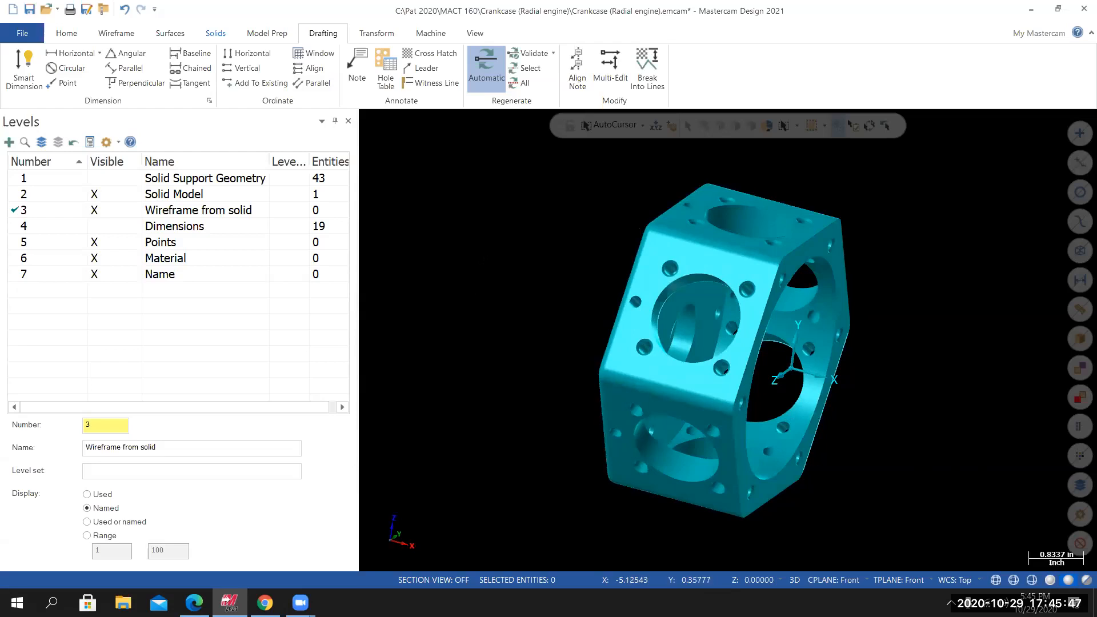
right_click(486, 261)
left_click(572, 388)
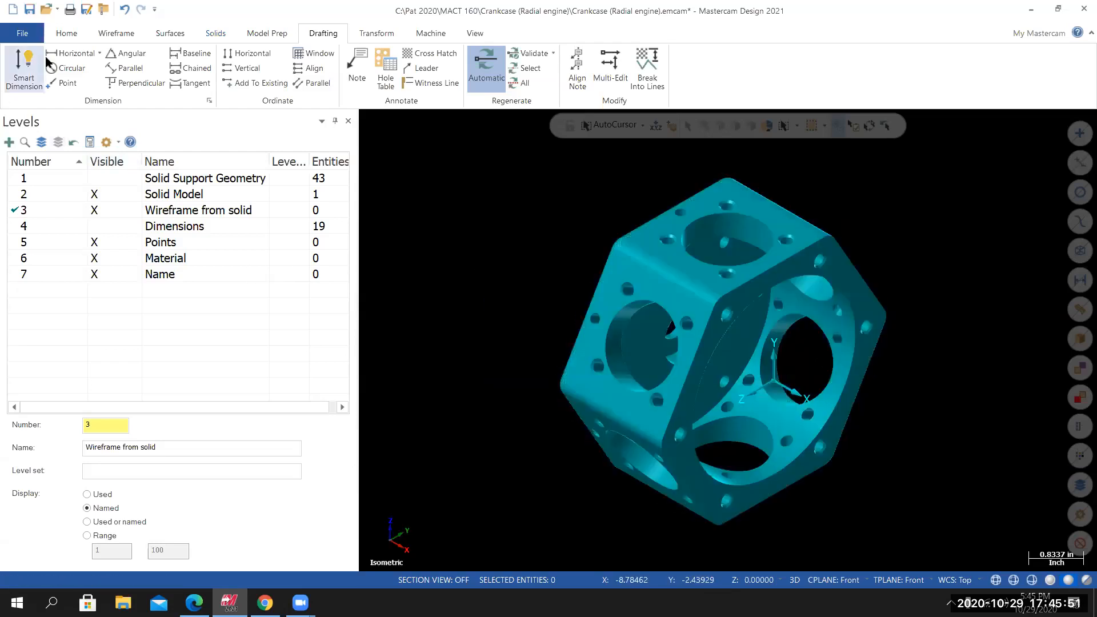
Check the statistics of the visible entities with only the solid shown, and close the report.
left_click(65, 34)
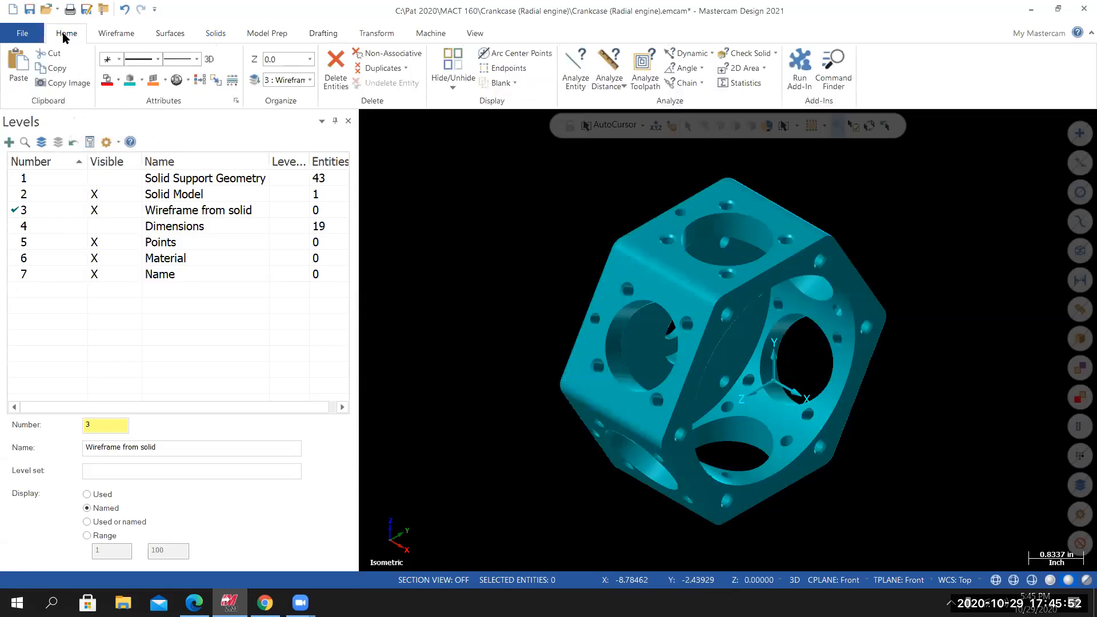
left_click(741, 83)
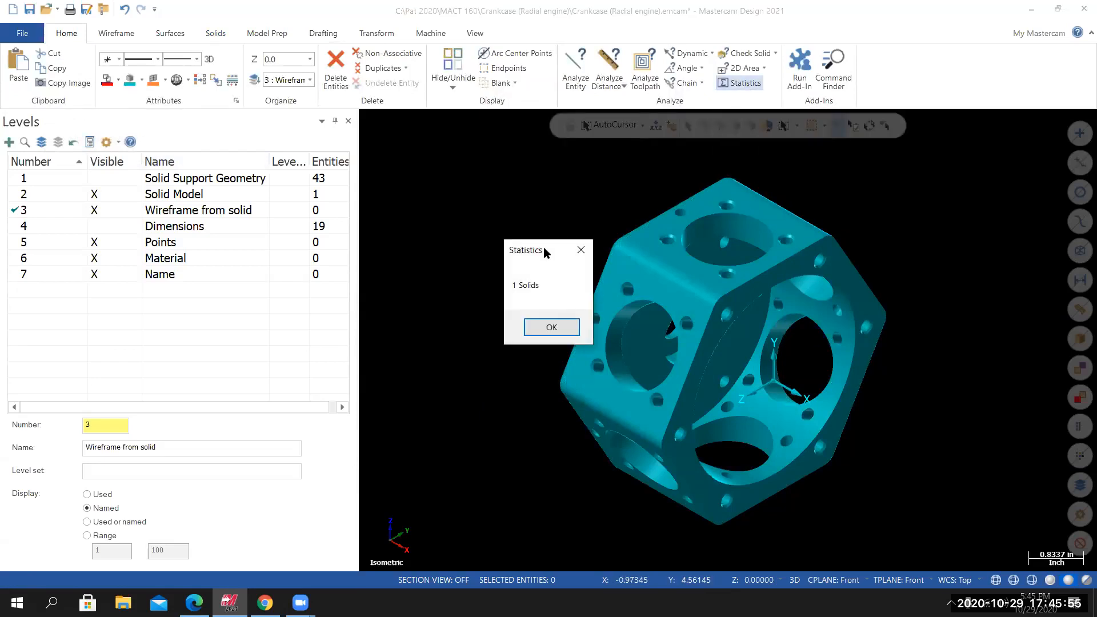
left_click_drag(546, 252, 477, 184)
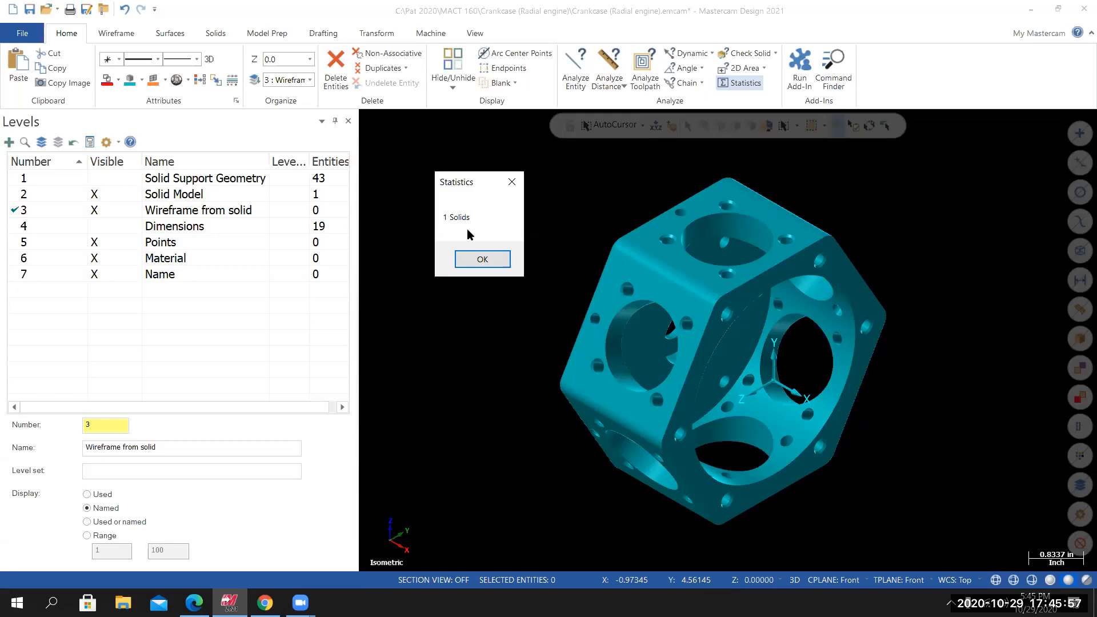
left_click(488, 260)
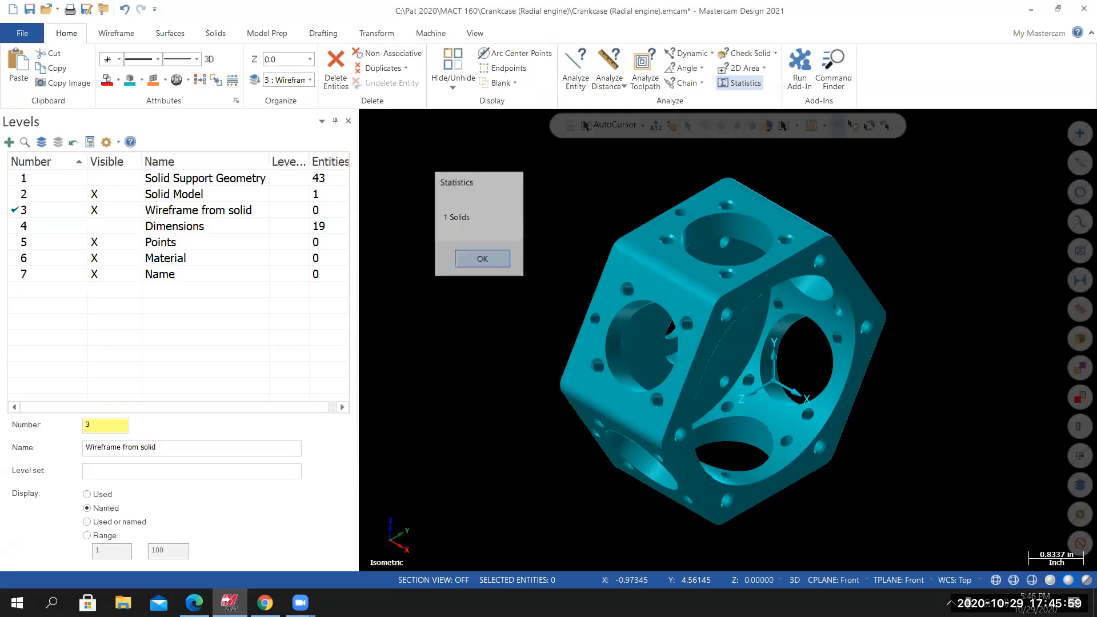
Save the crankcase part file.
left_click(23, 33)
left_click(27, 177)
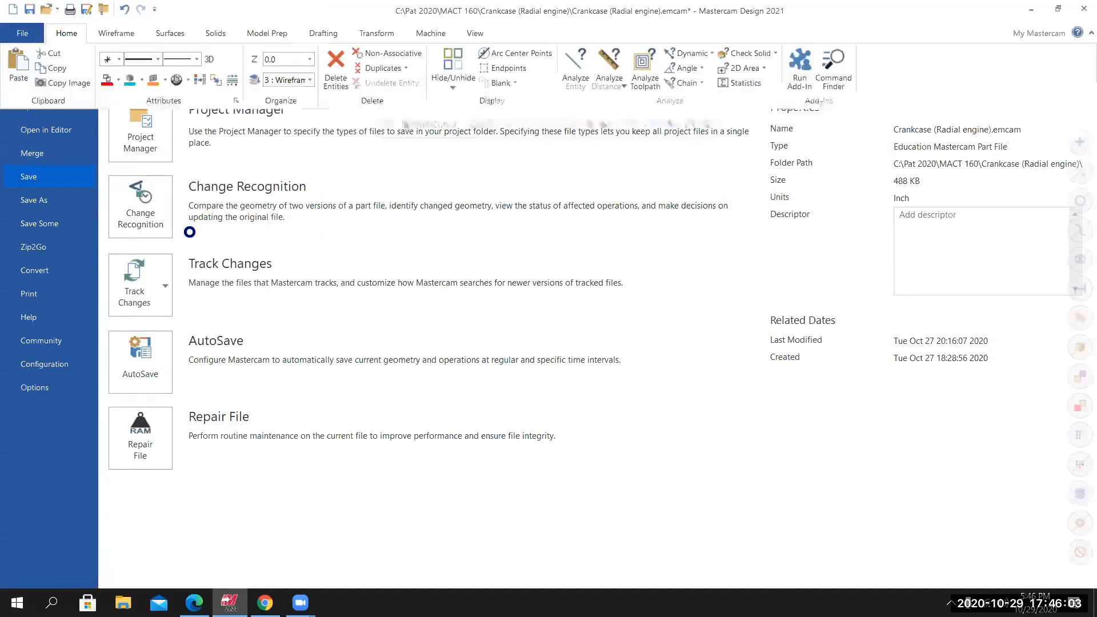
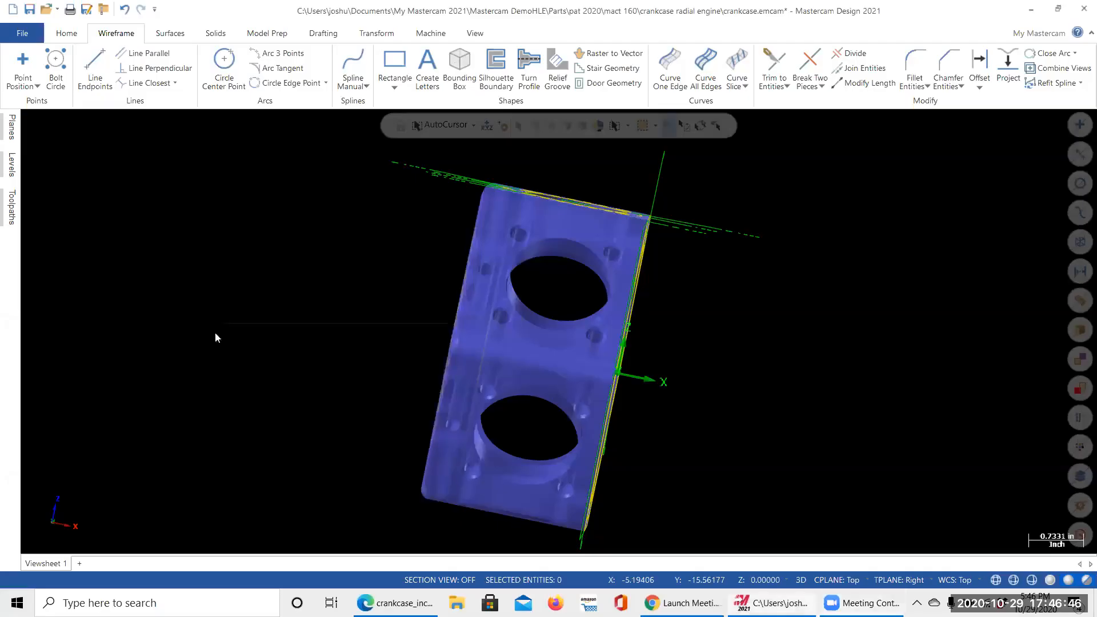
Show the part in crankcase.emcam in the Front view and set the construction plane to Front for drafting.
right_click(215, 334)
left_click(296, 429)
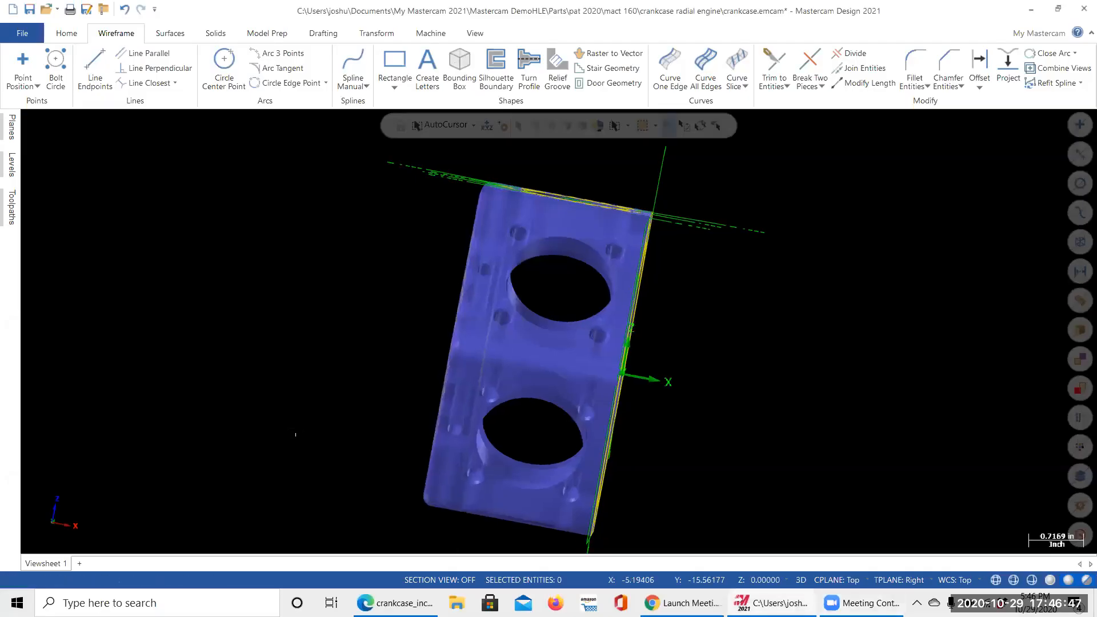
scroll(457, 369, "down", 2)
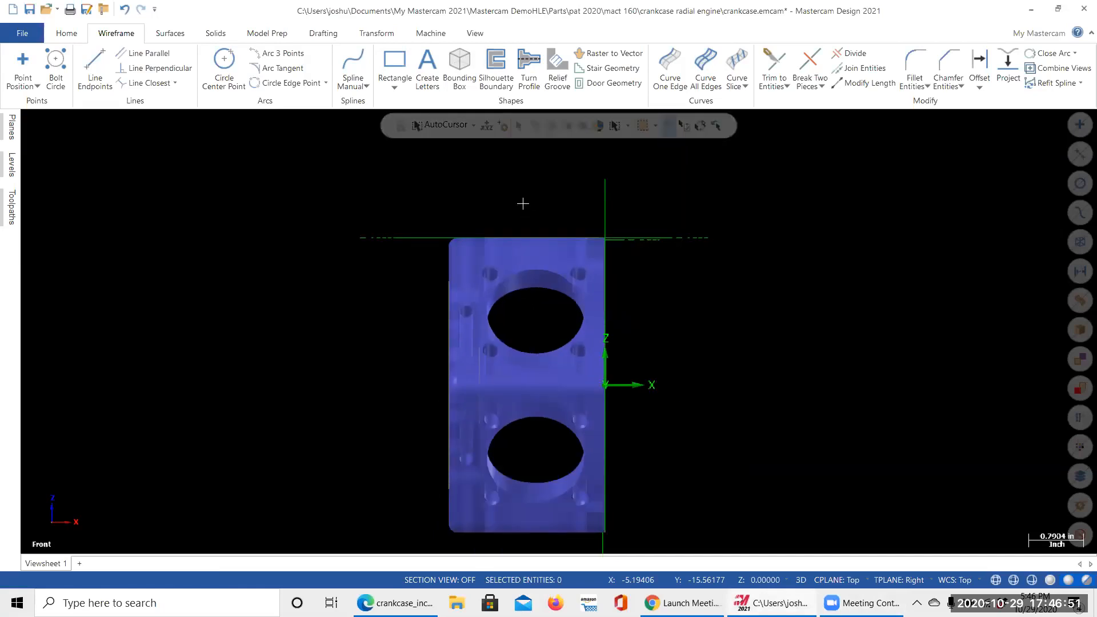
scroll(319, 123, "up", 1)
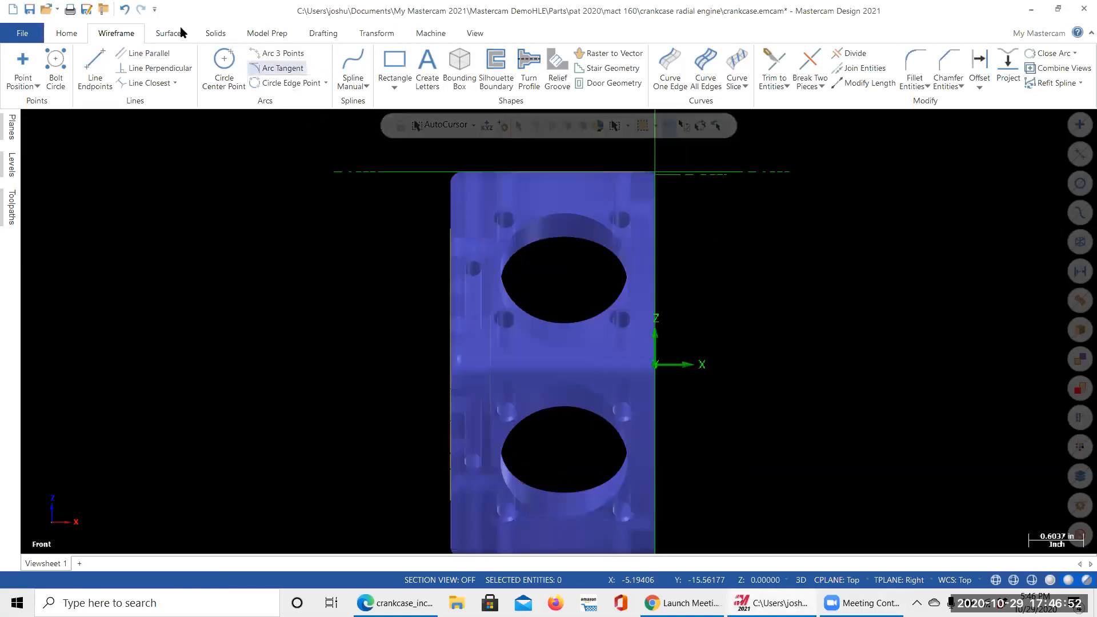
left_click(321, 36)
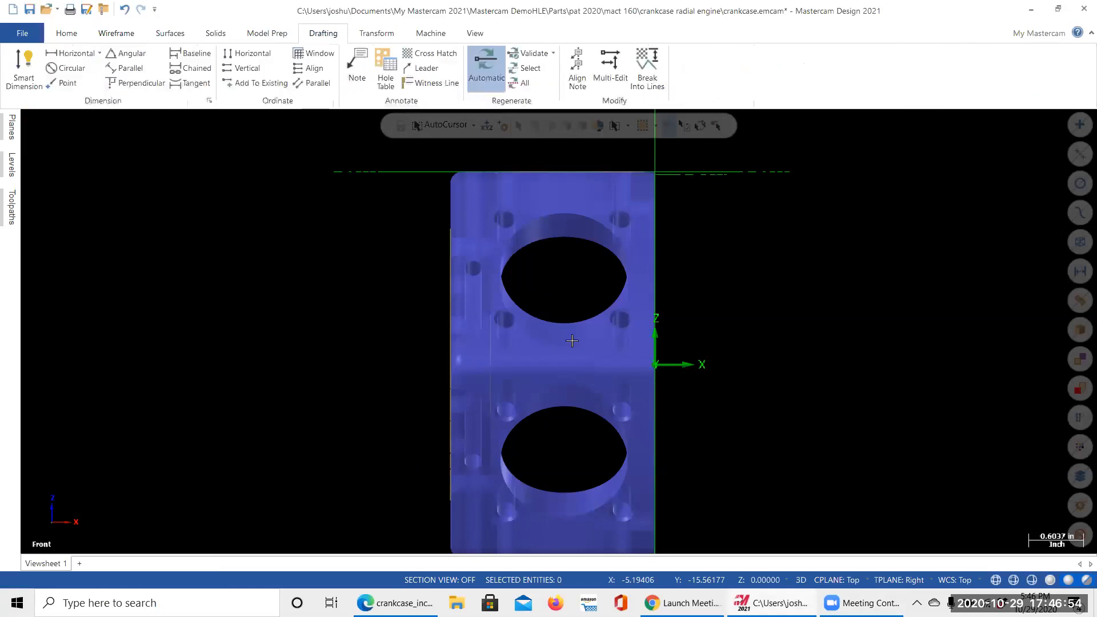
left_click(866, 583)
left_click(856, 464)
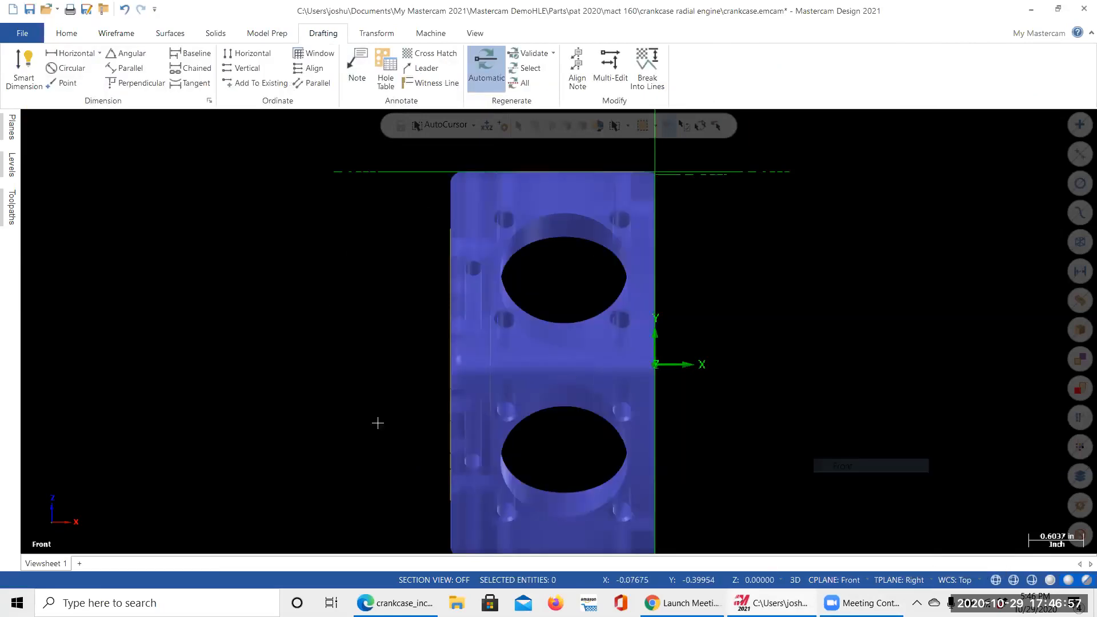
scroll(345, 385, "down", 1)
scroll(551, 465, "down", 2)
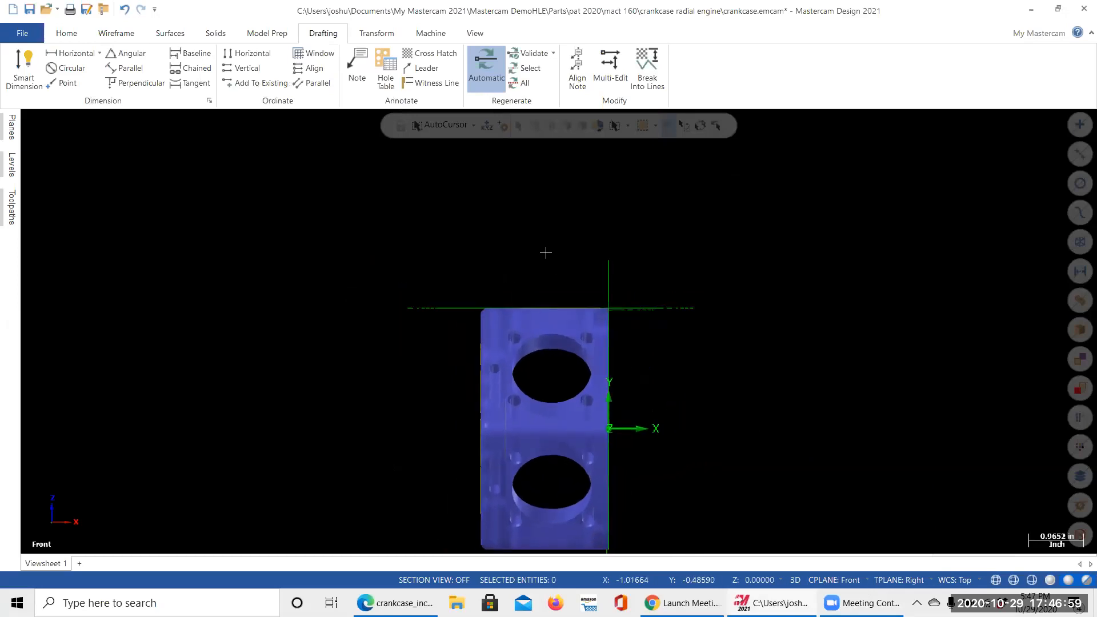
scroll(546, 253, "down", 3)
scroll(517, 348, "up", 4)
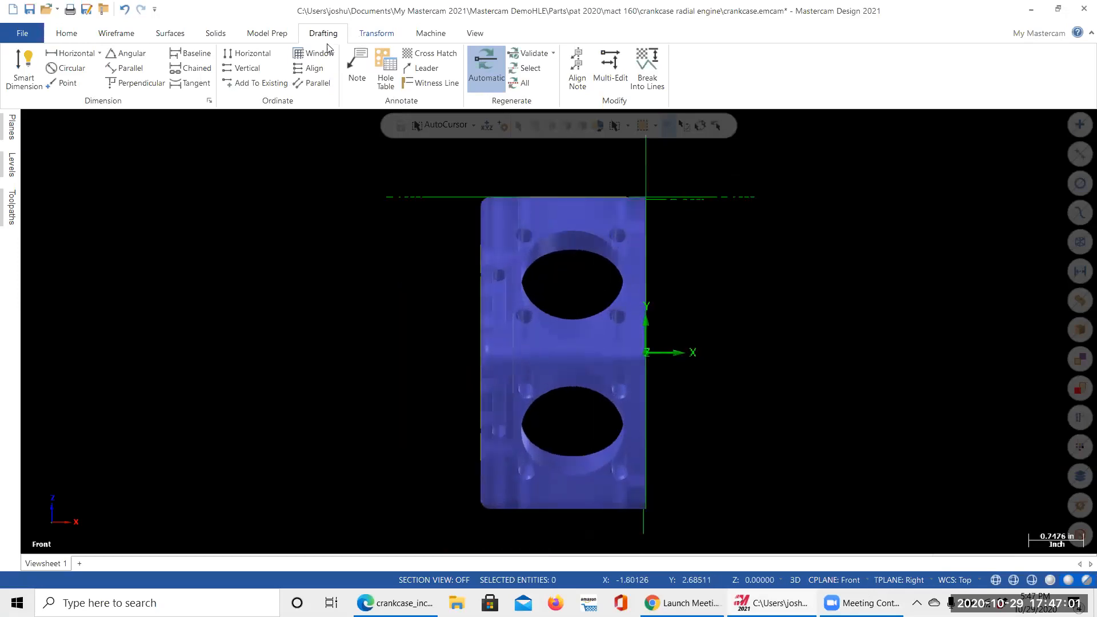
left_click(24, 66)
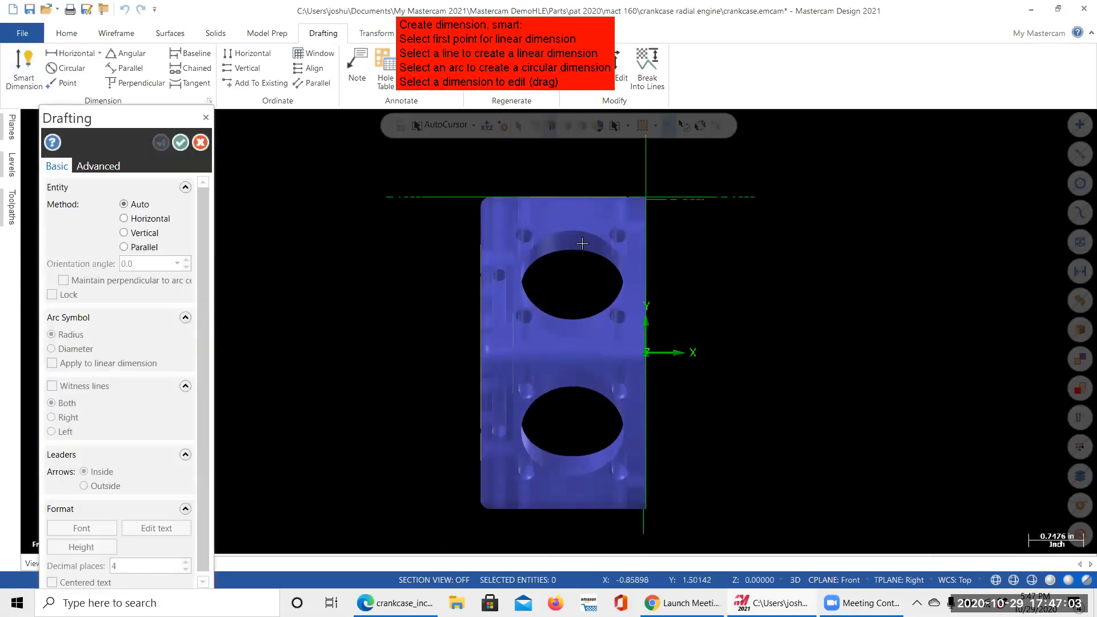
scroll(569, 325, "up", 1)
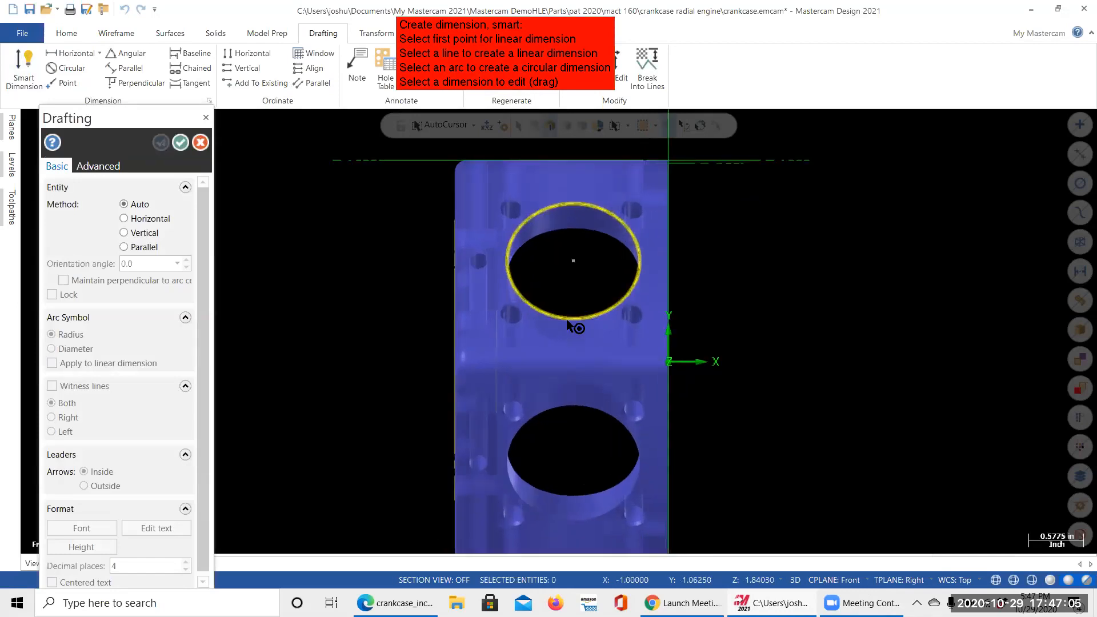
left_click(662, 163)
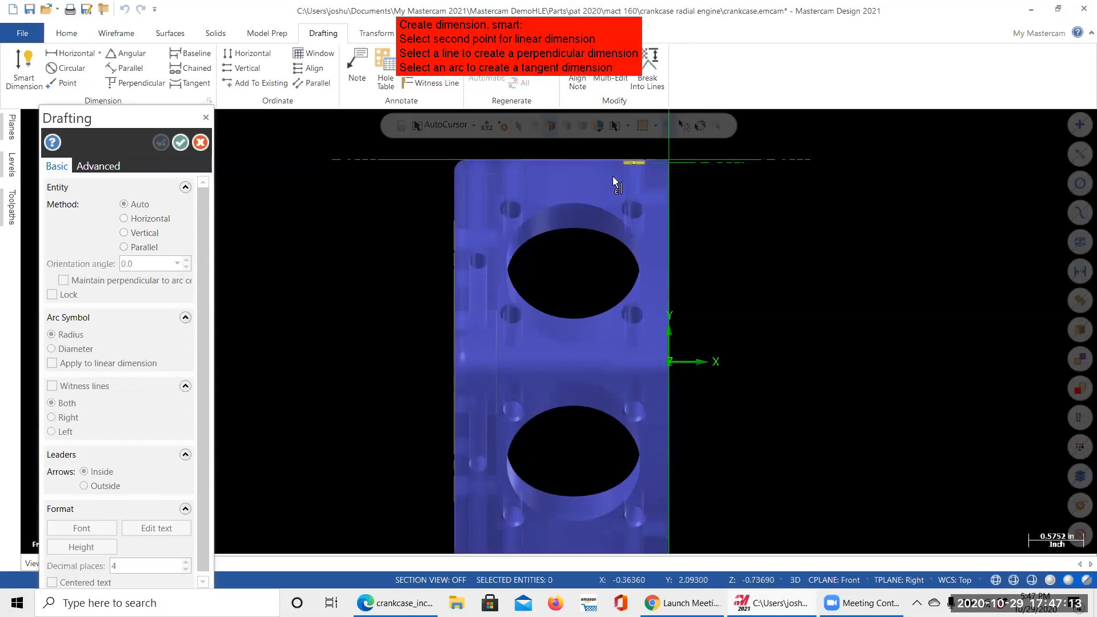
key("Escape")
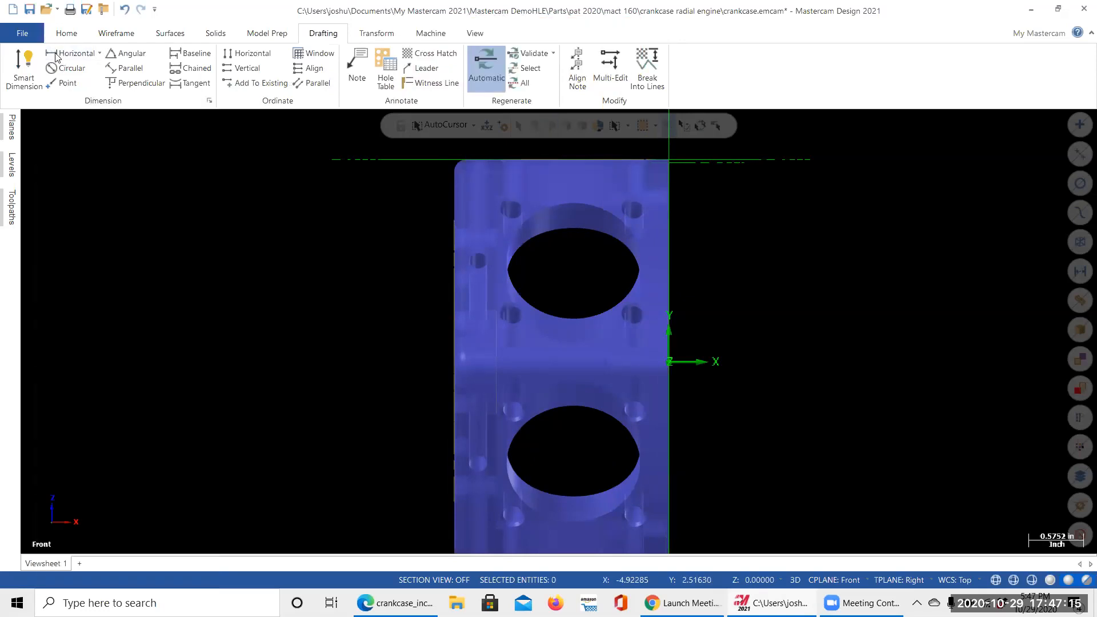
left_click(669, 163)
scroll(604, 207, "down", 1)
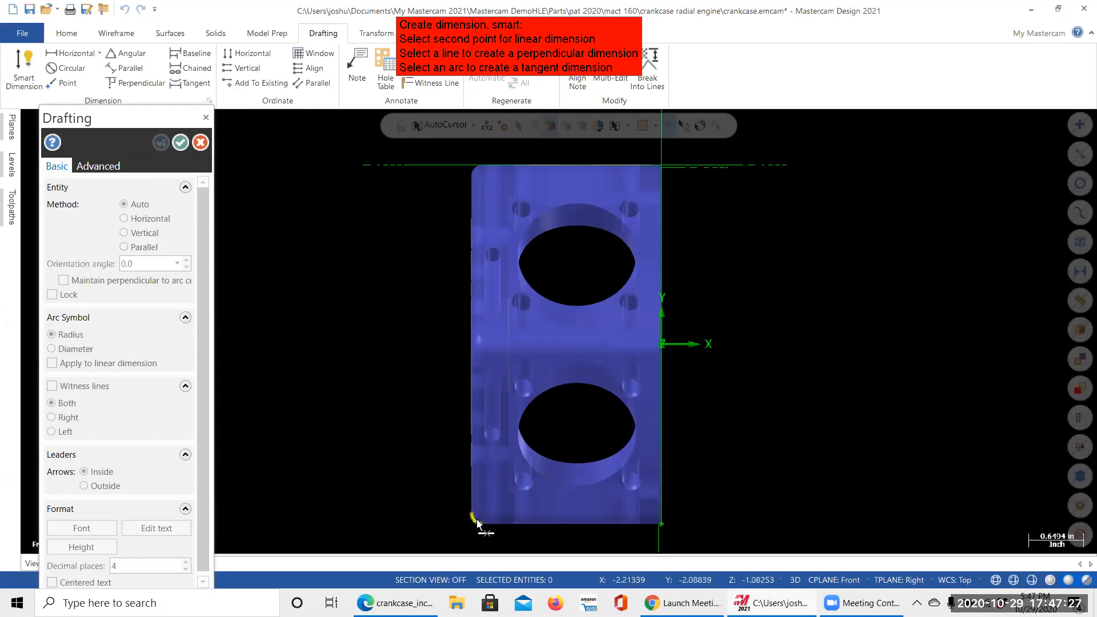
left_click(476, 177)
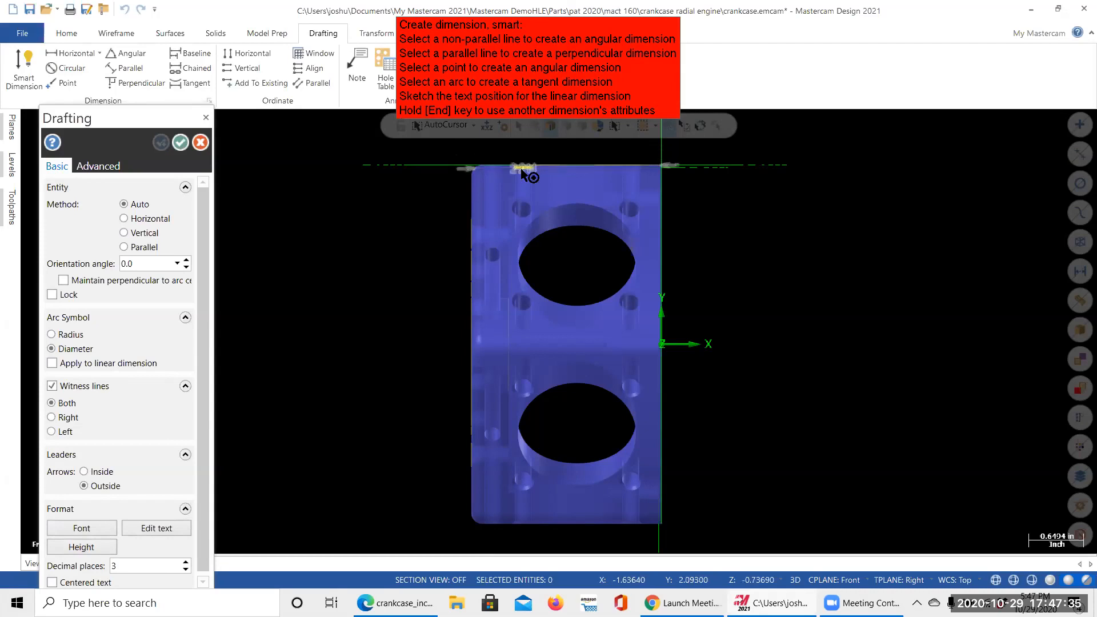
left_click(523, 171)
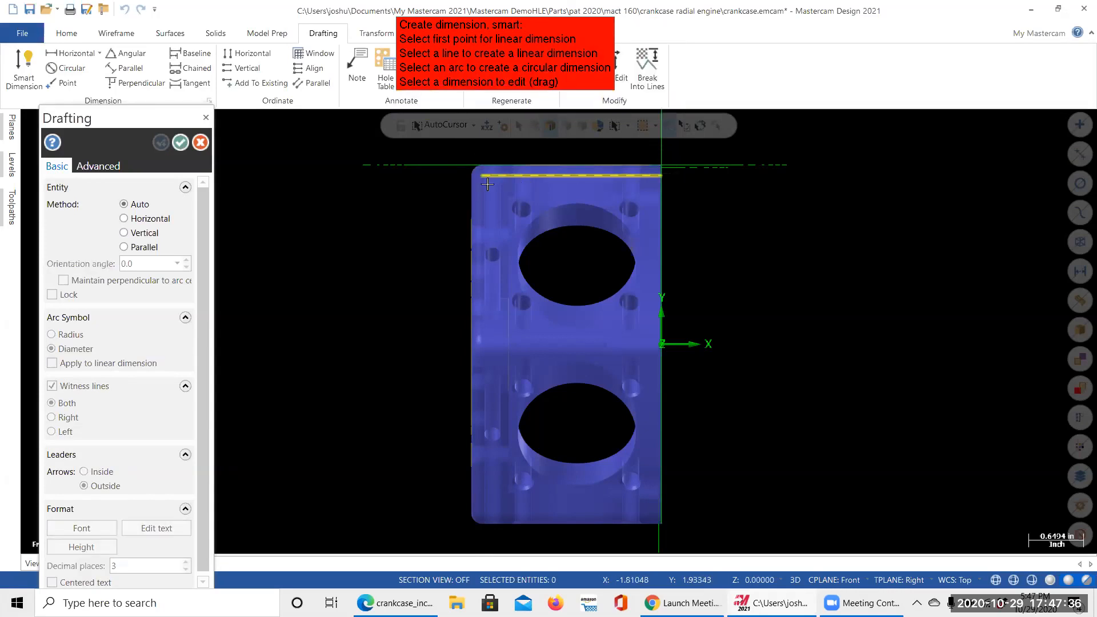
left_click(662, 170)
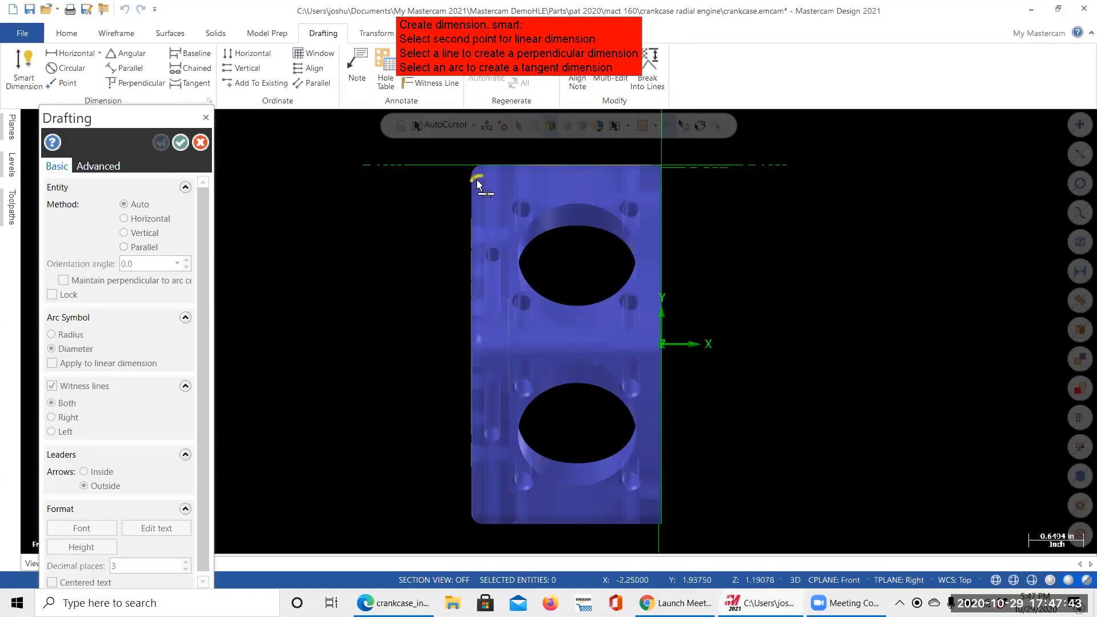
key("Escape")
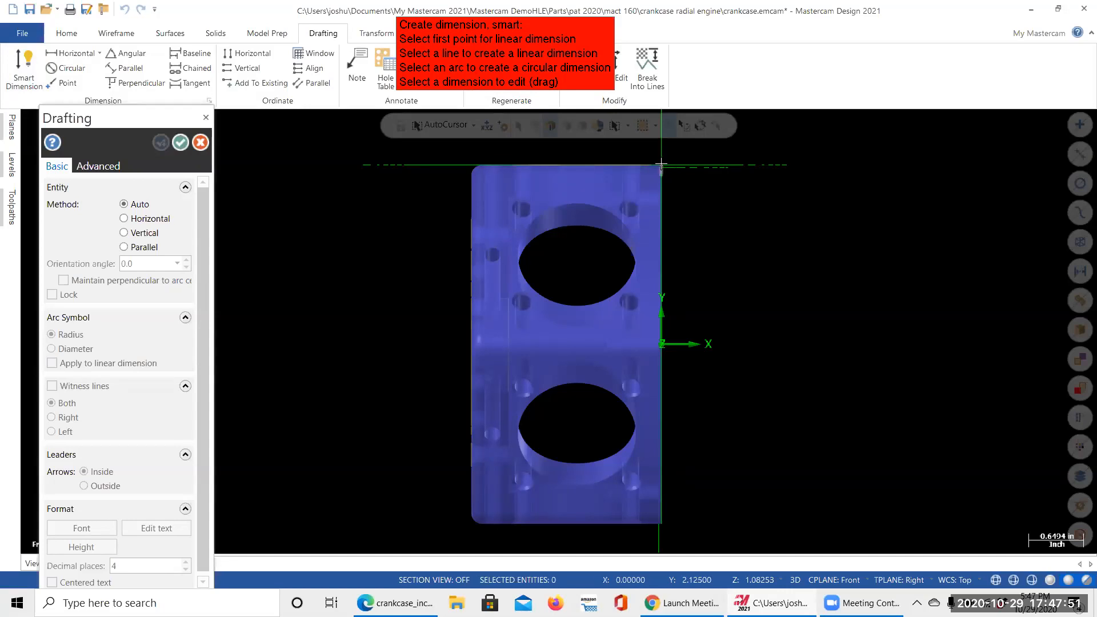
left_click(661, 165)
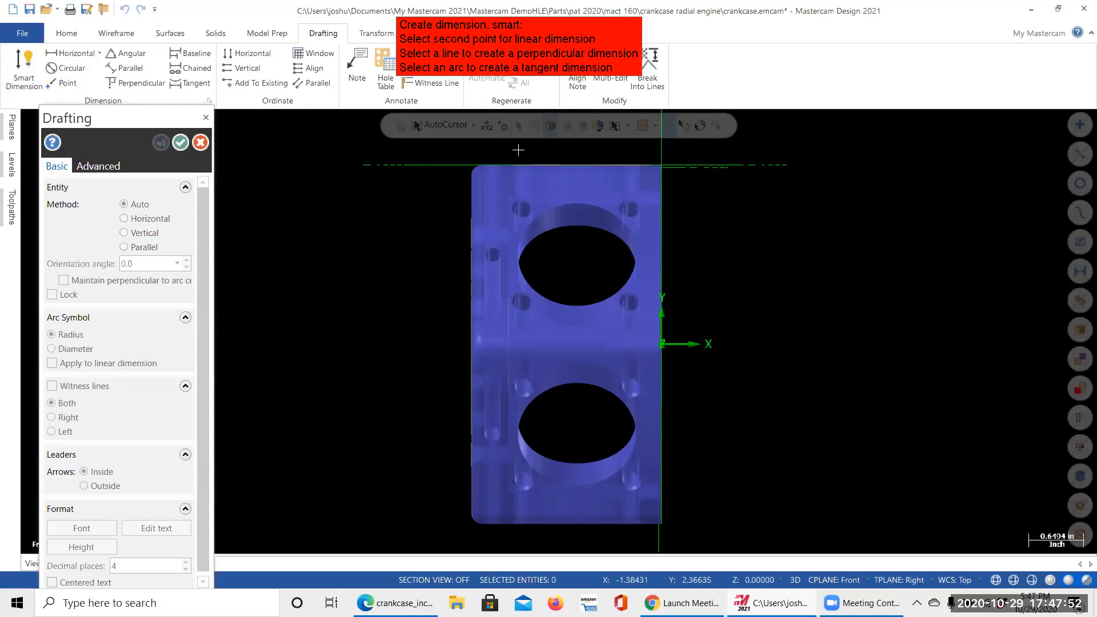
left_click(472, 179)
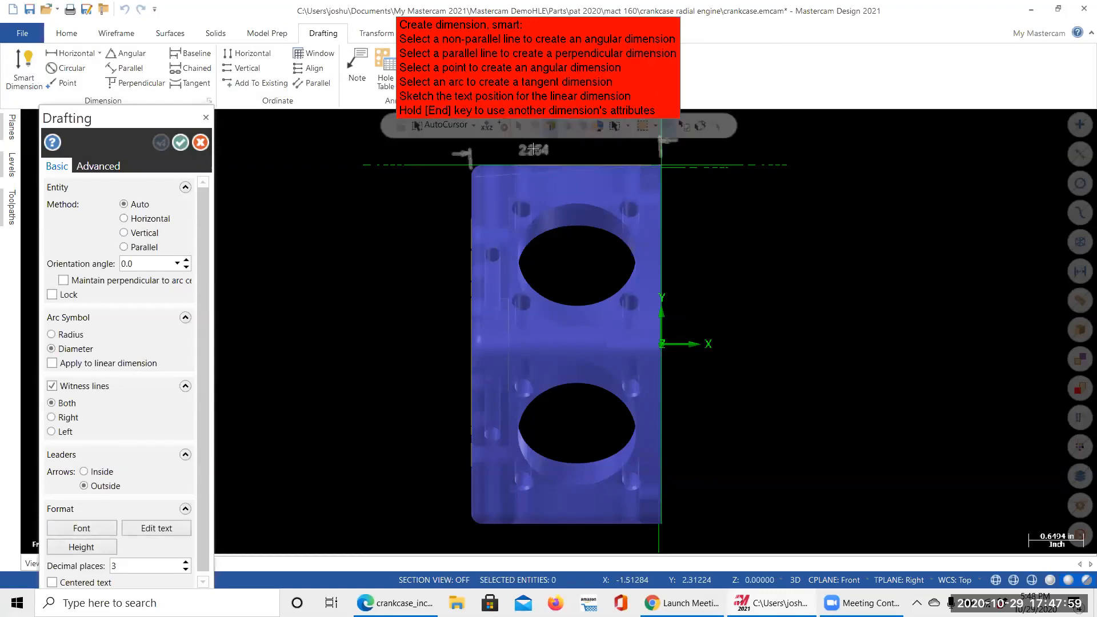
scroll(537, 153, "down", 3)
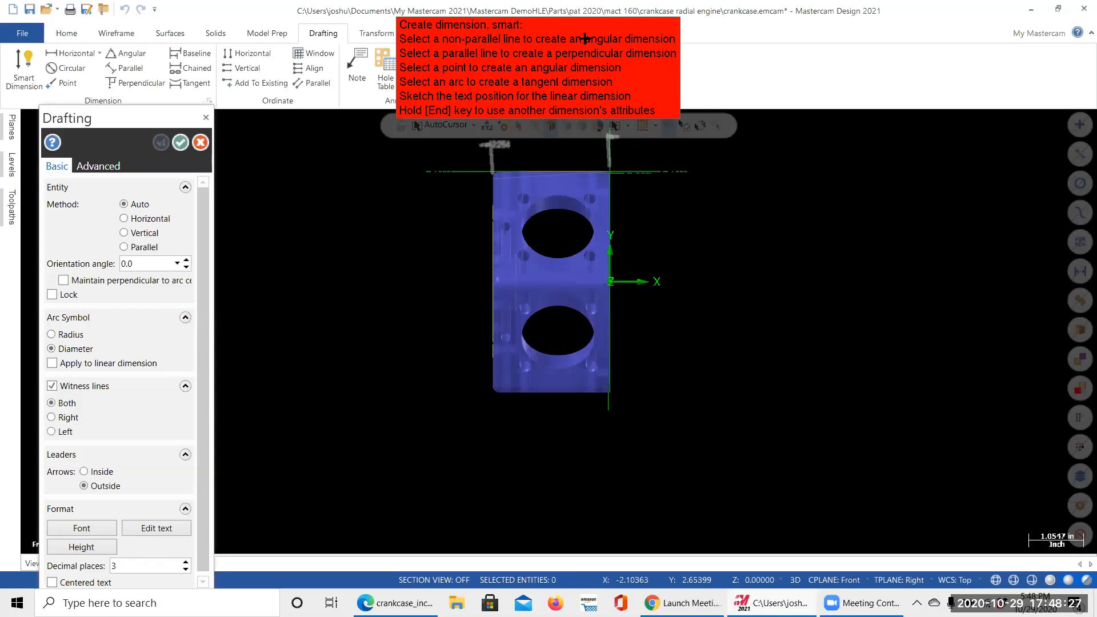
scroll(547, 236, "down", 1)
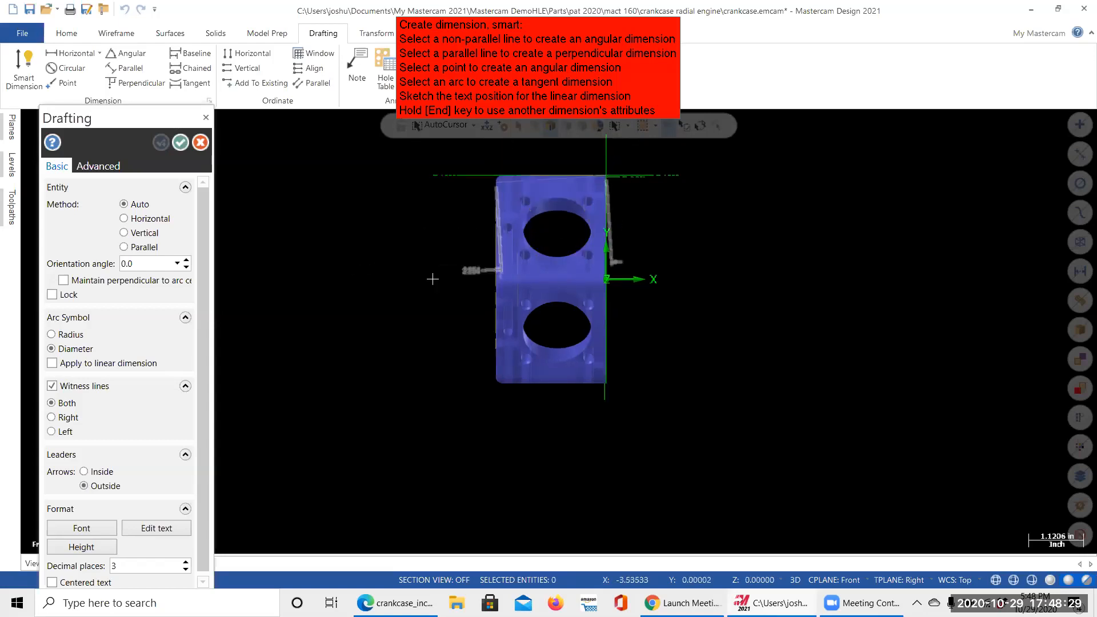
key("Escape")
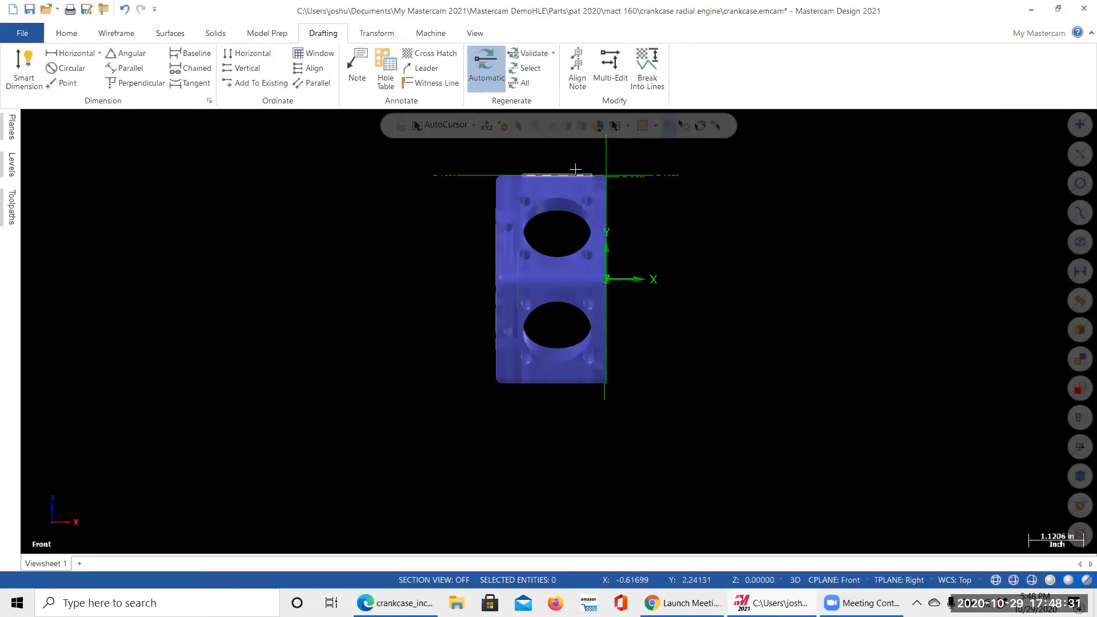
Try to dimension the crankcase's overall width in the Front view with Smart Dimension, from the upper right corner to the rounded left corner.
scroll(569, 163, "up", 3)
scroll(568, 155, "down", 3)
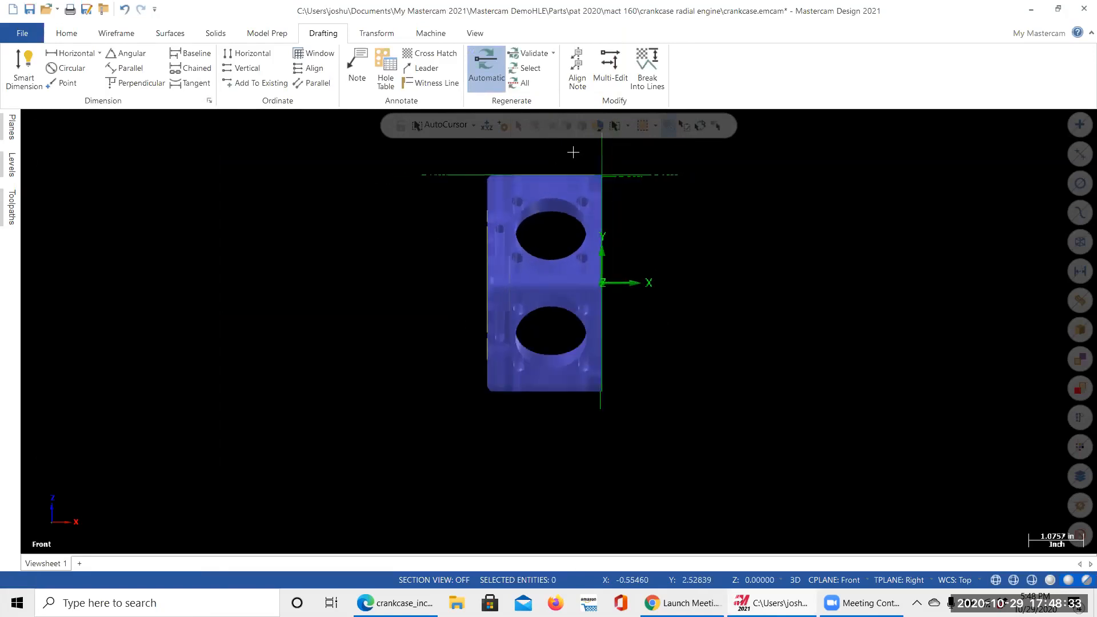
key("Down")
key("Down")
key("Down")
key("Down")
scroll(562, 223, "up", 2)
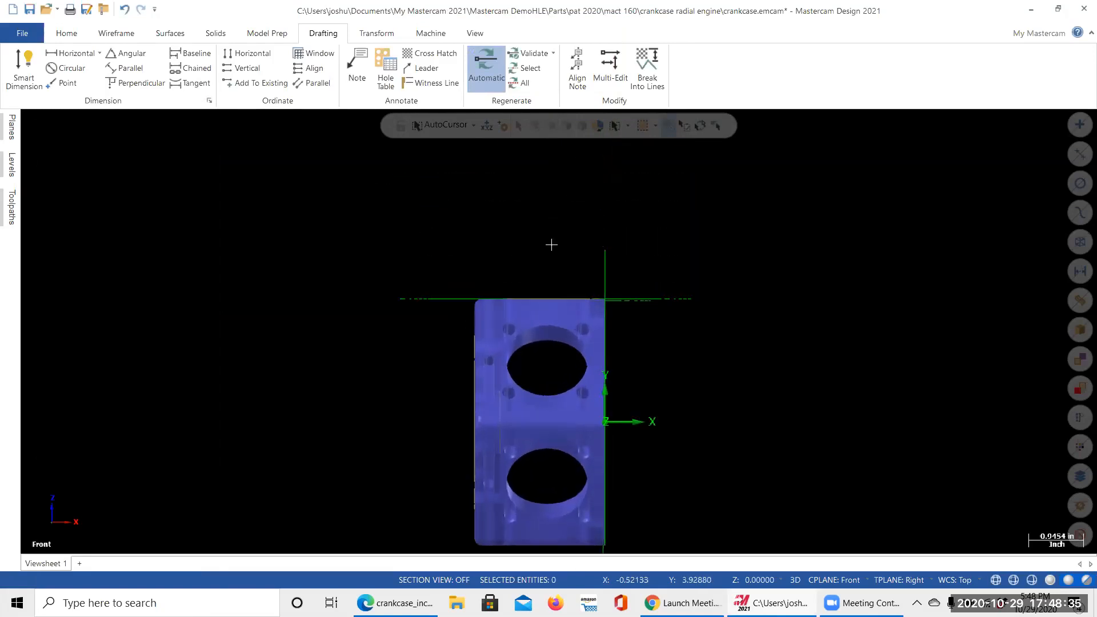
scroll(537, 260, "up", 4)
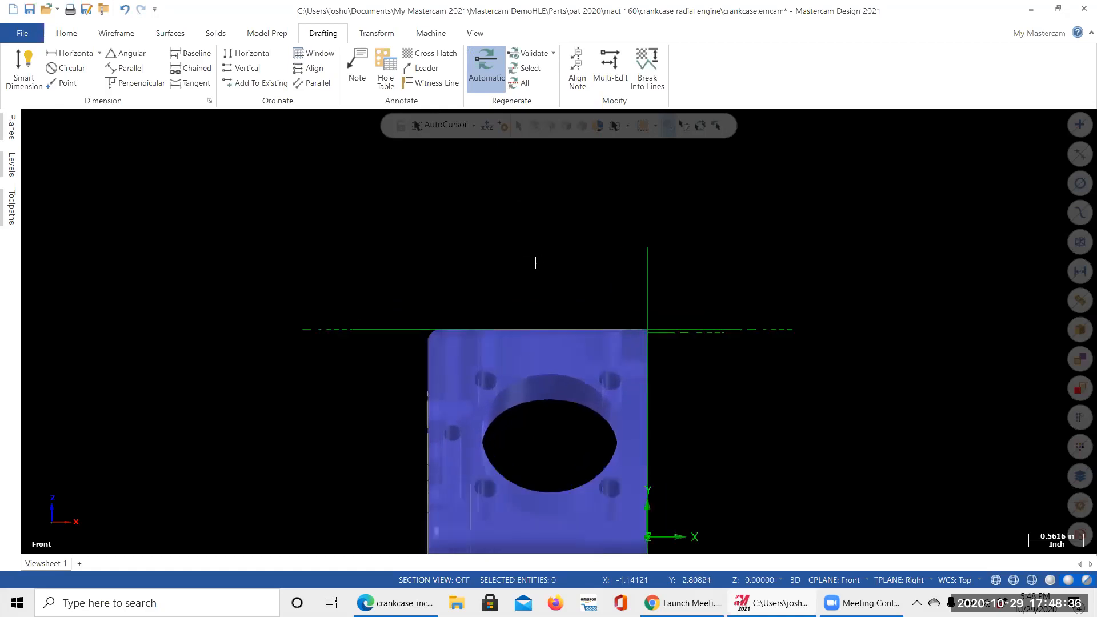
left_click(10, 82)
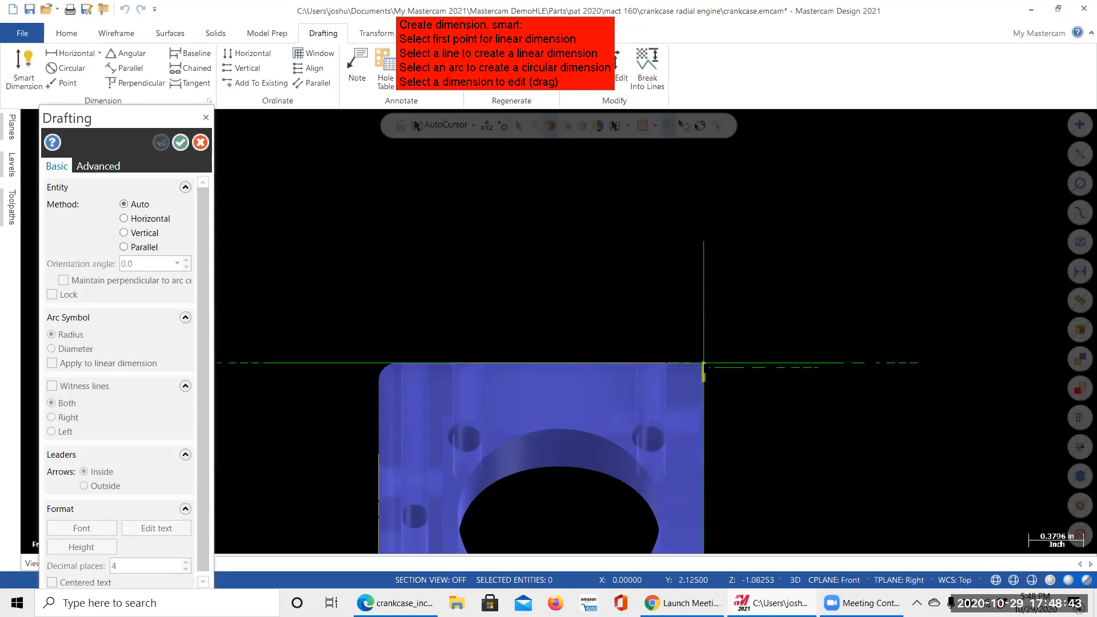
left_click(703, 363)
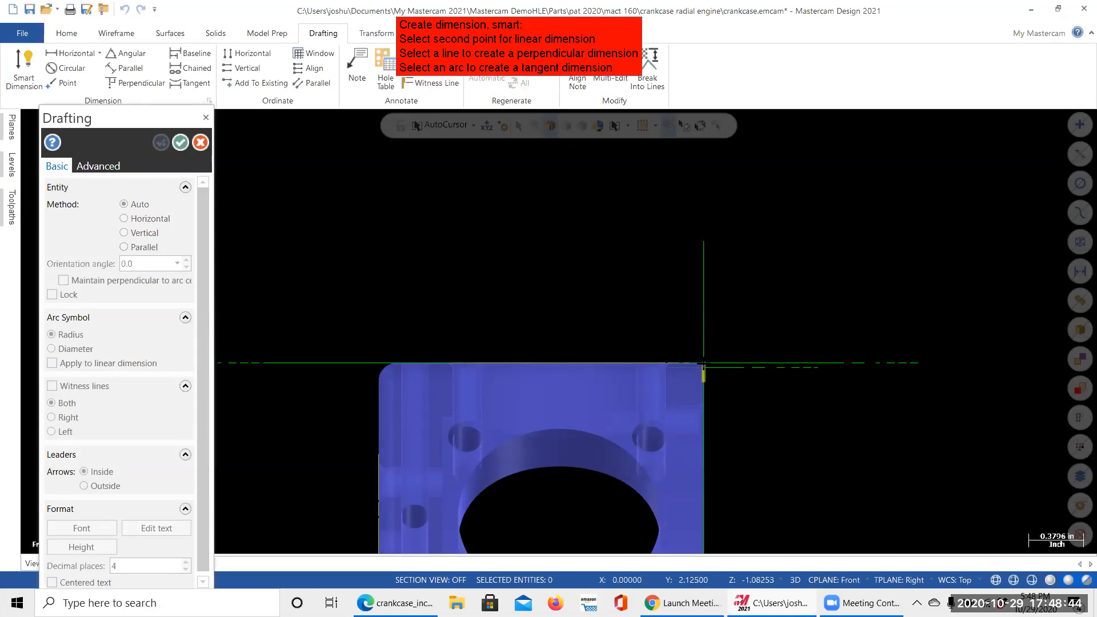
left_click(380, 370)
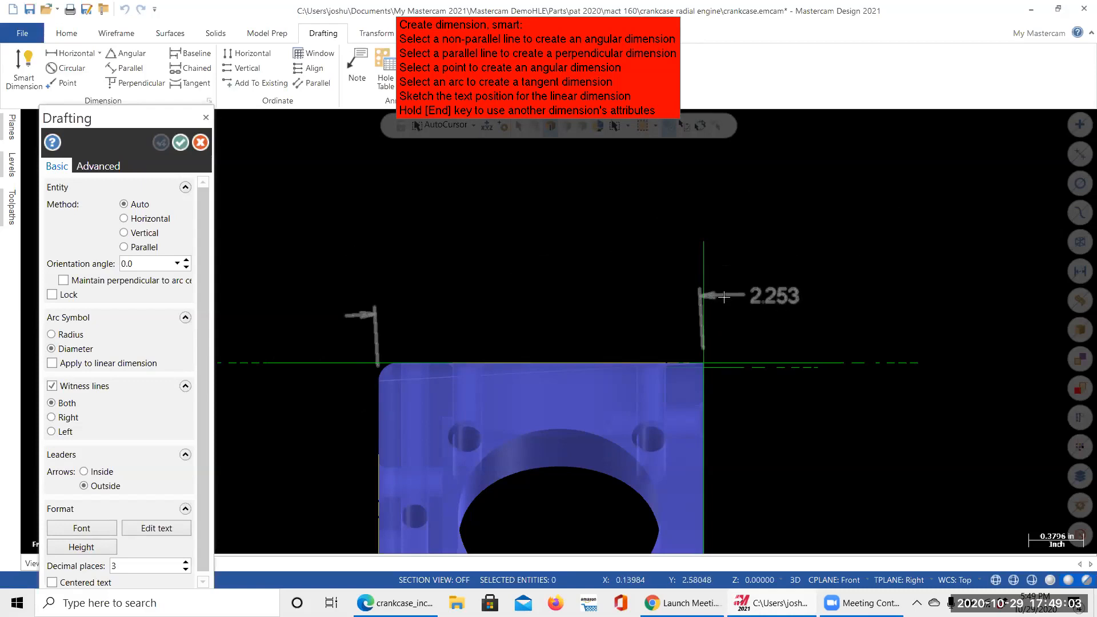
key("Escape")
key("Escape")
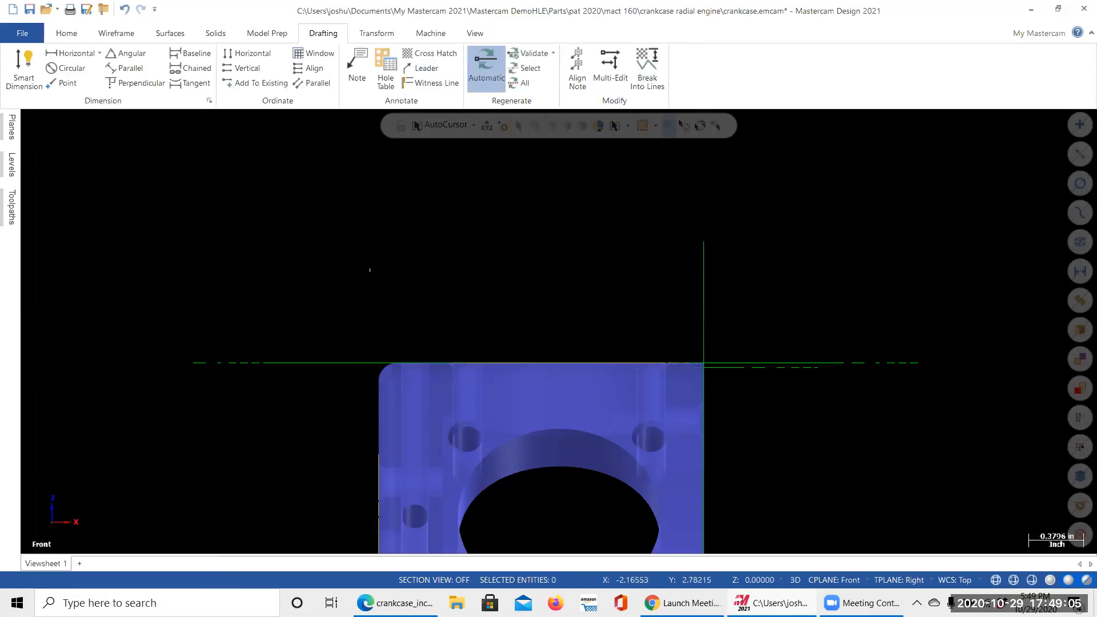
Add a horizontal dimension for the crankcase's overall width above its upper edge, with the text outside the right witness line.
left_click(76, 54)
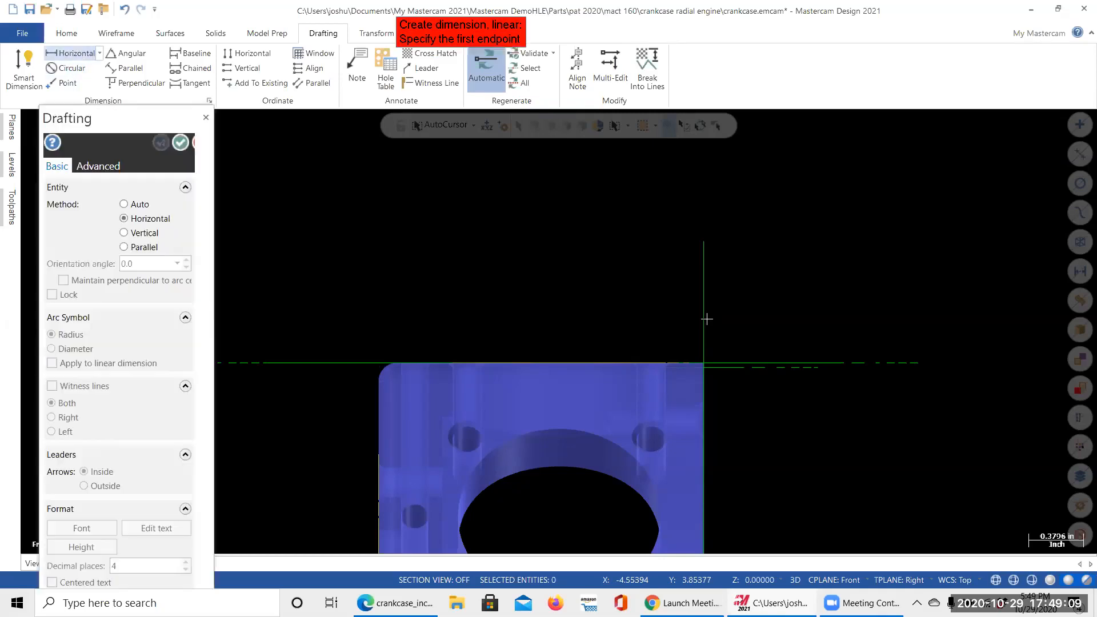
left_click(704, 364)
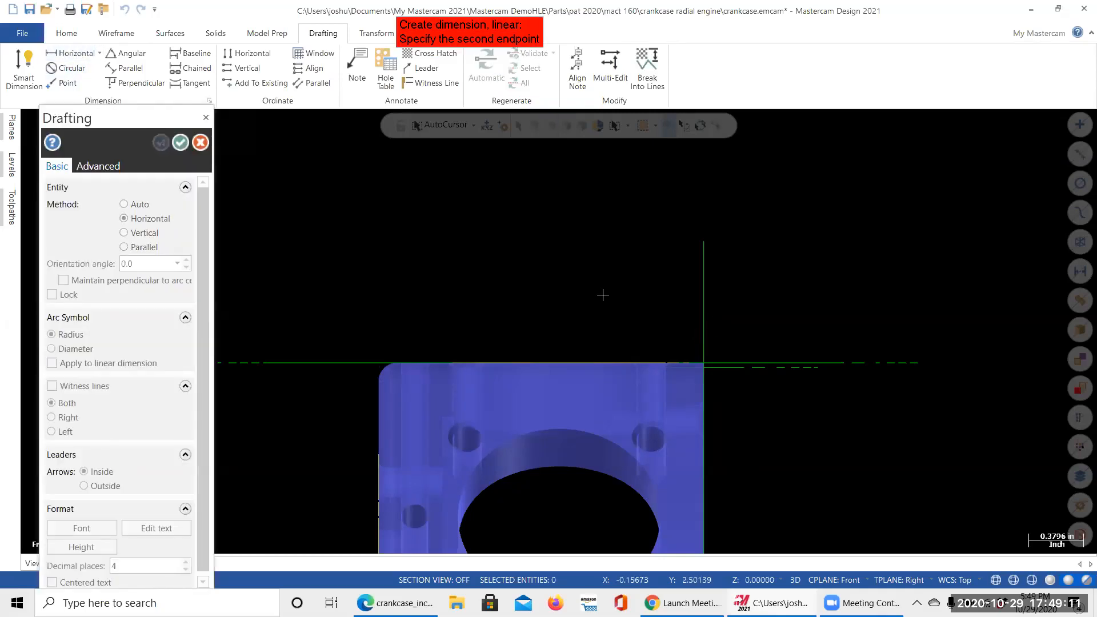
left_click(379, 382)
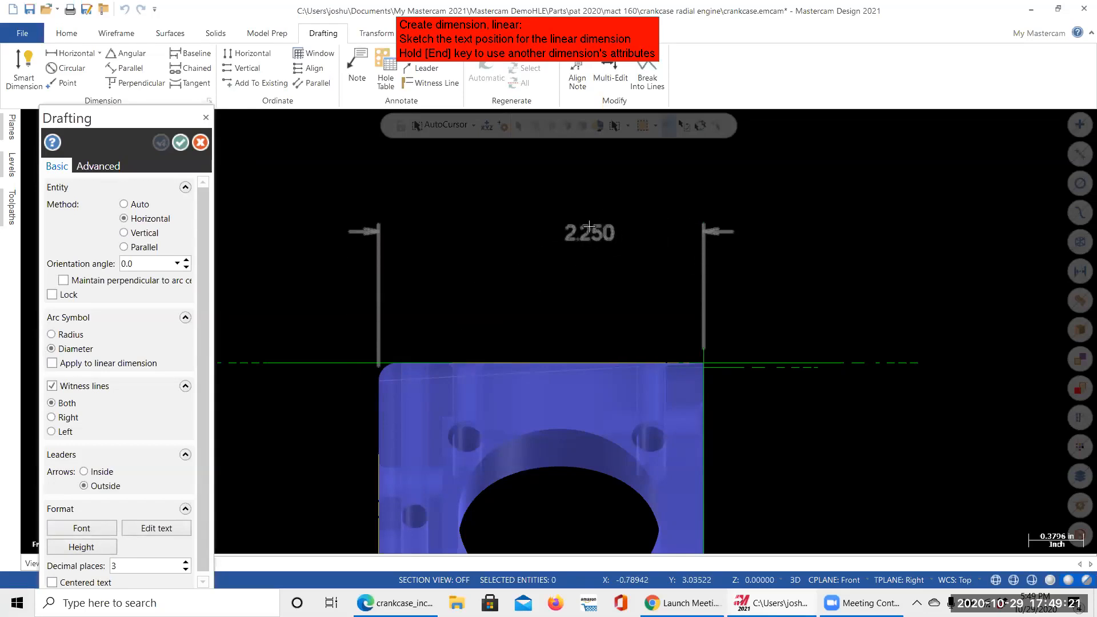
double_click(589, 225)
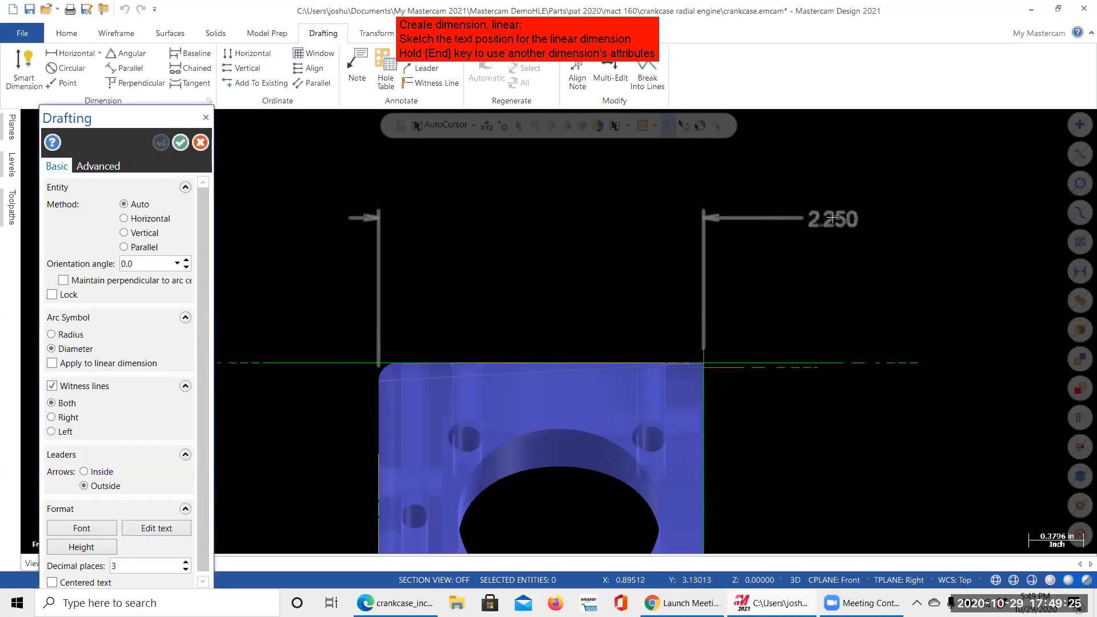
left_click(838, 217)
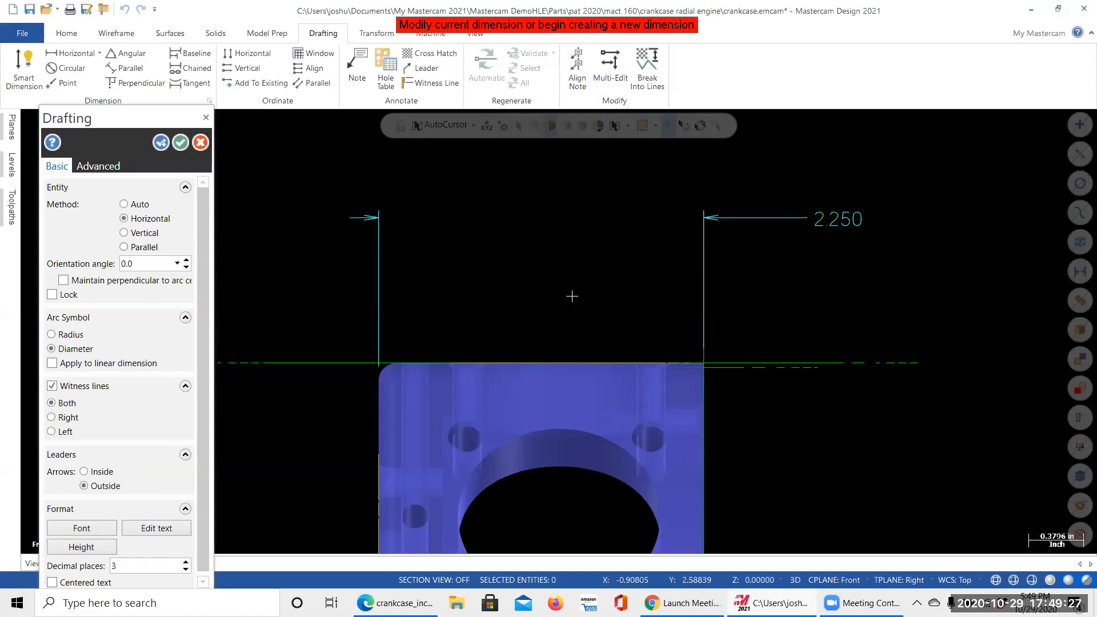
left_click(181, 143)
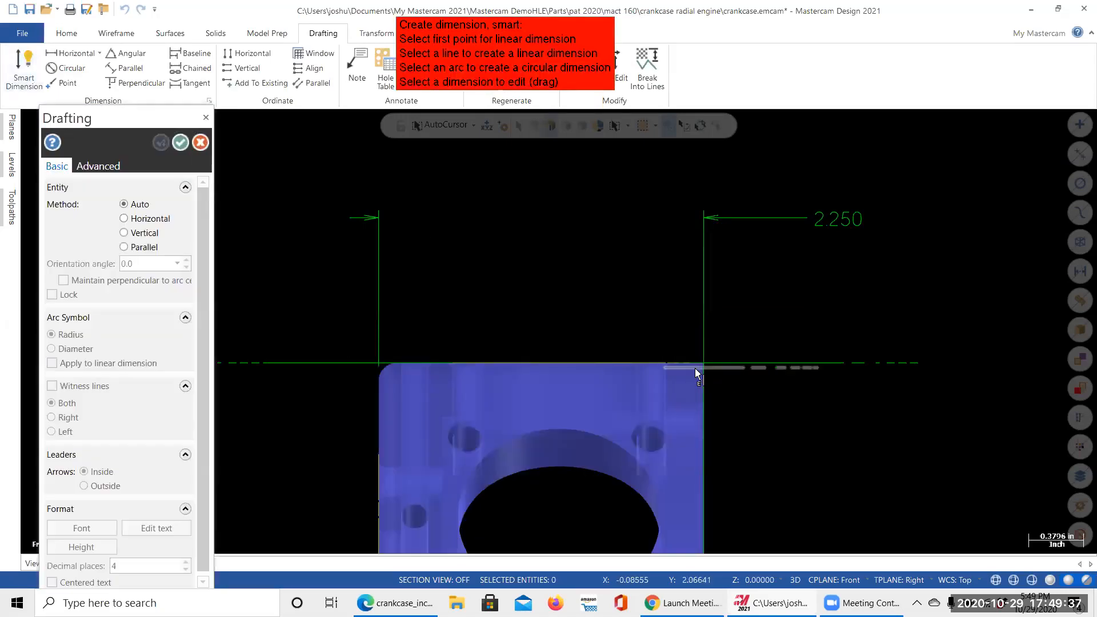
Dimension horizontally from the upper right corner to the upper end of the inner vertical line, placing the text beneath the overall width dimension.
left_click(703, 363)
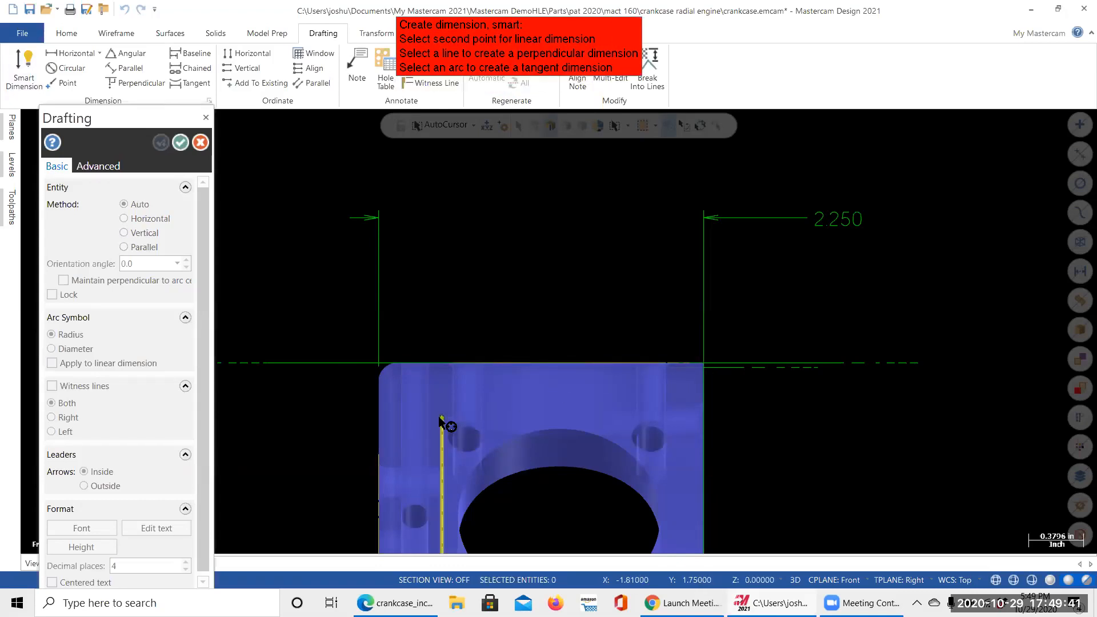
left_click(441, 419)
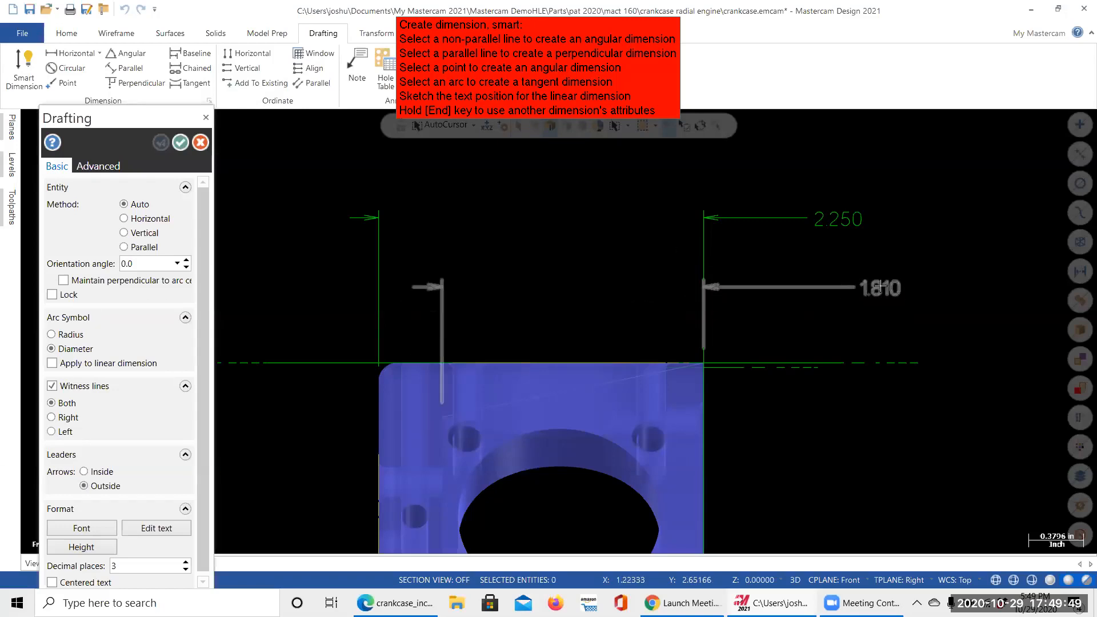
left_click(880, 281)
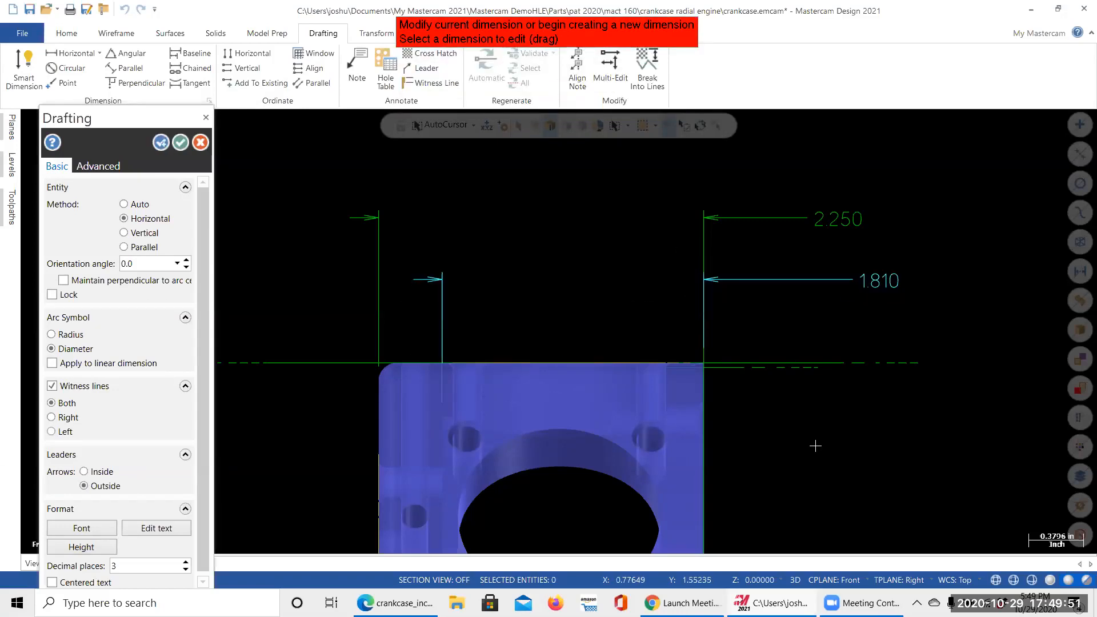
Try to dimension the central bore recess's depth horizontally between its two vertical edges, placing the text beside the crankcase's rounded side.
scroll(816, 446, "down", 5)
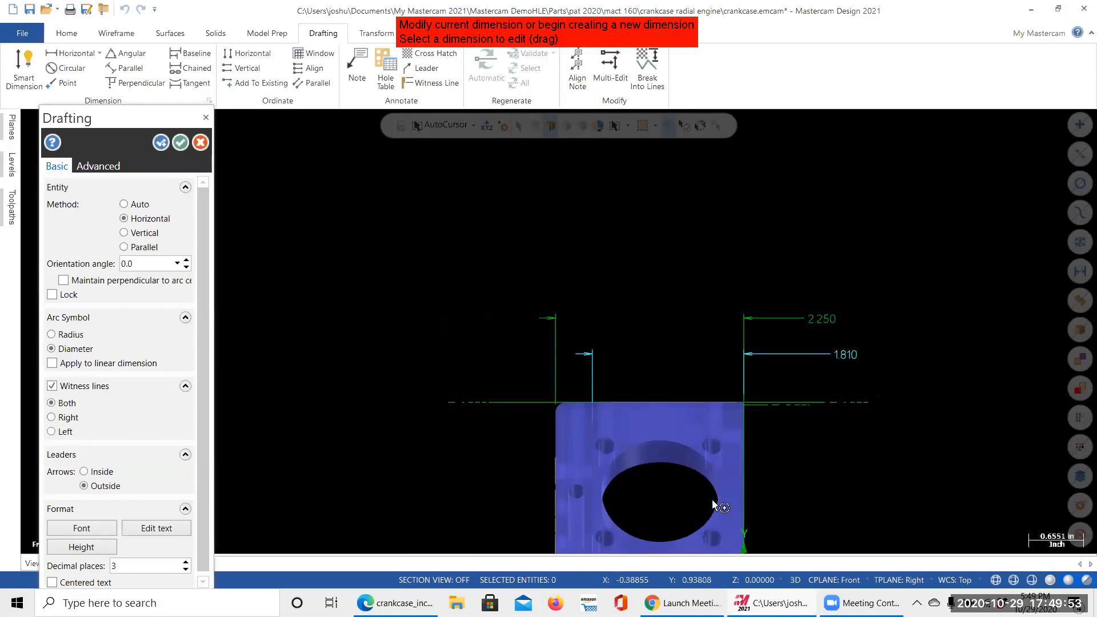
scroll(713, 505, "down", 3)
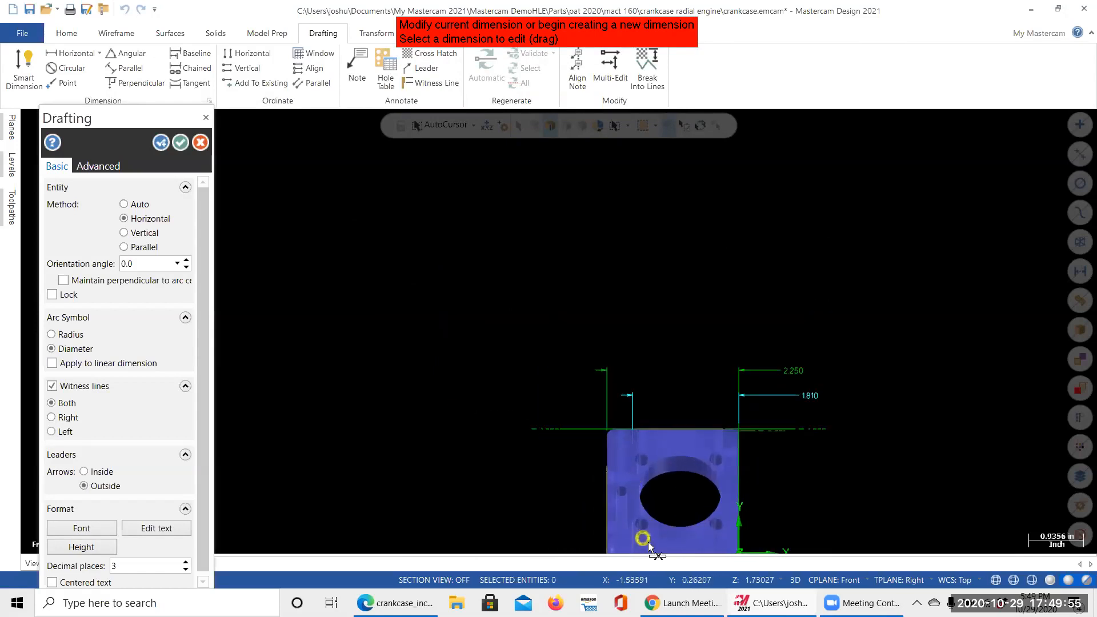
key("Down")
key("Down")
key("Down")
key("Down")
scroll(619, 457, "up", 5)
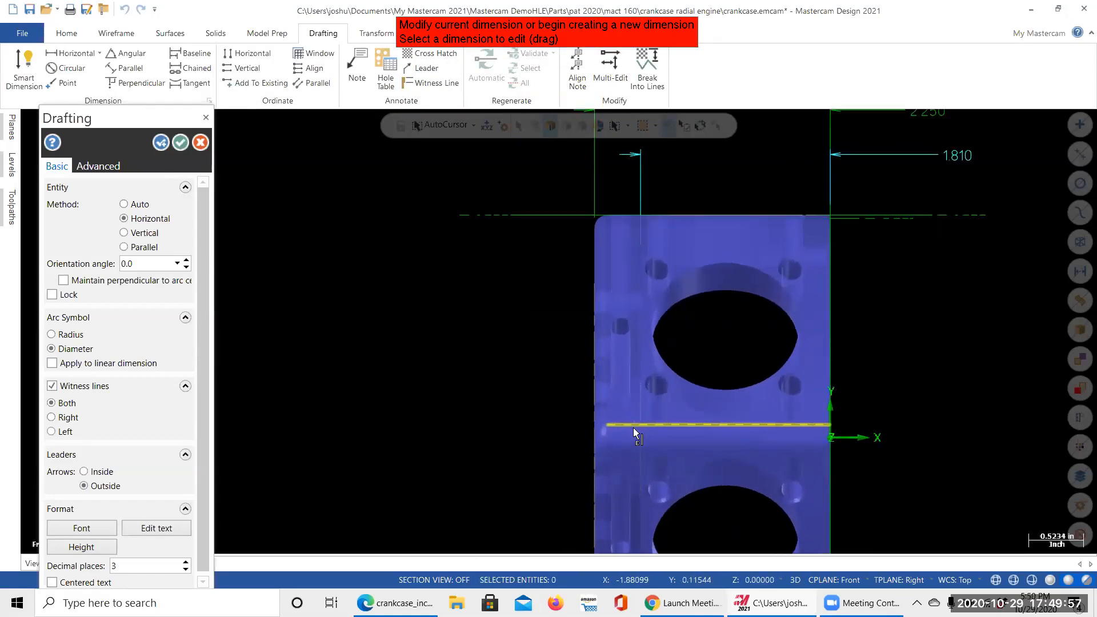
scroll(634, 427, "up", 7)
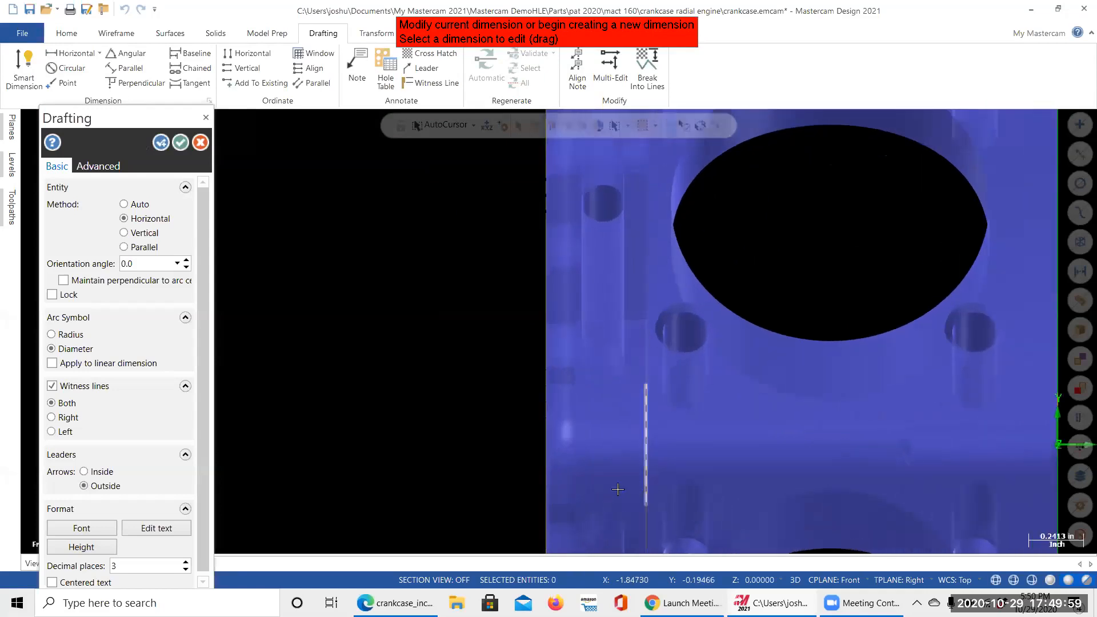
scroll(522, 506, "down", 1)
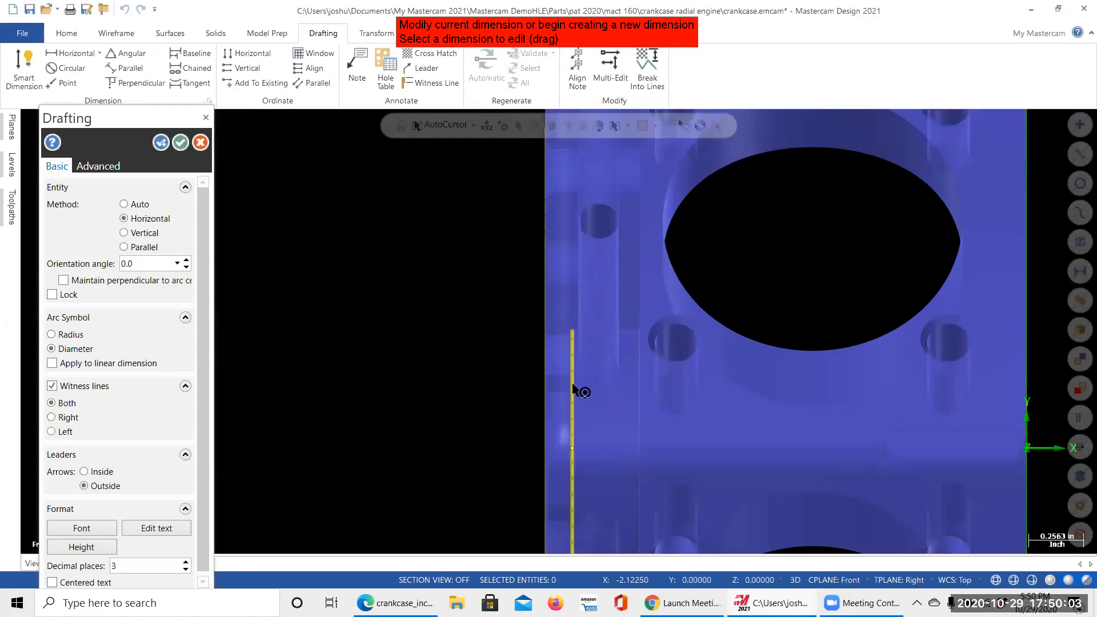
left_click(572, 452)
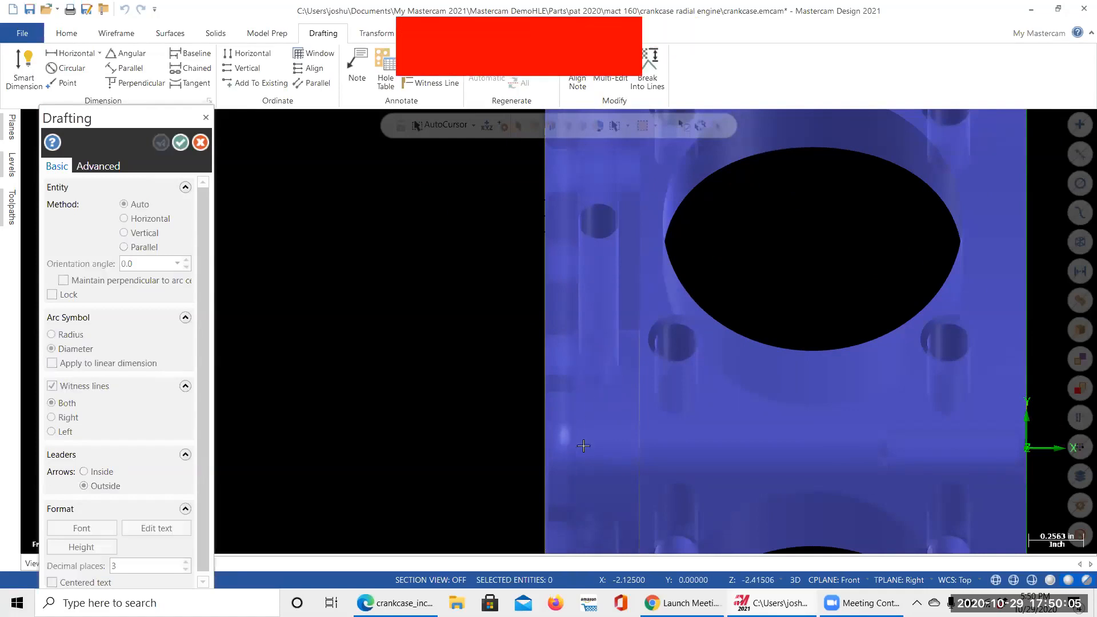
left_click(640, 449)
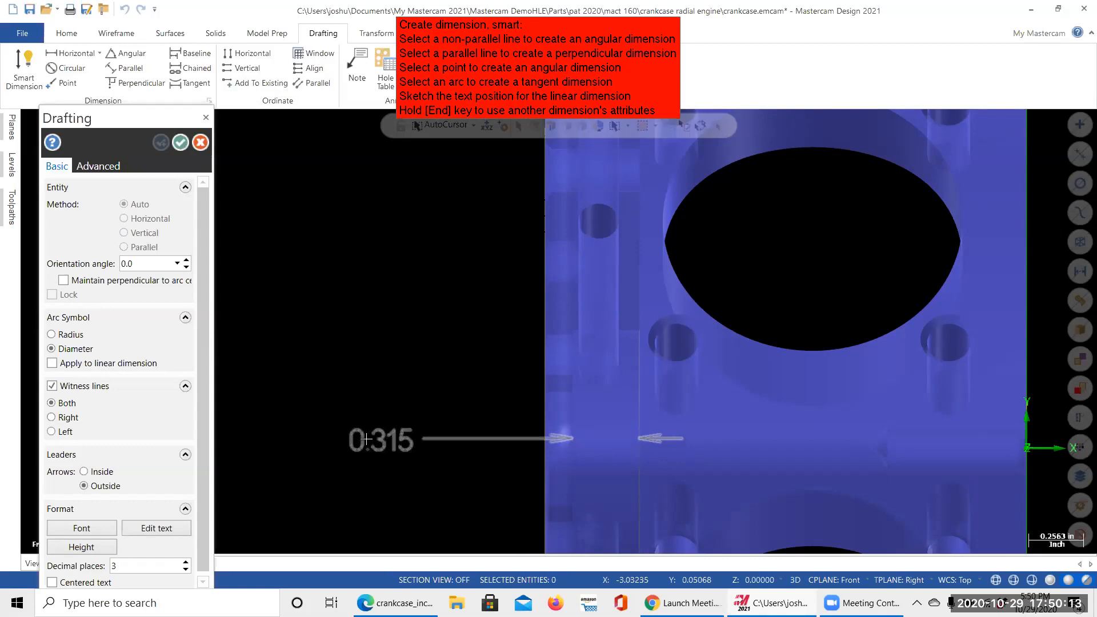
left_click(361, 438)
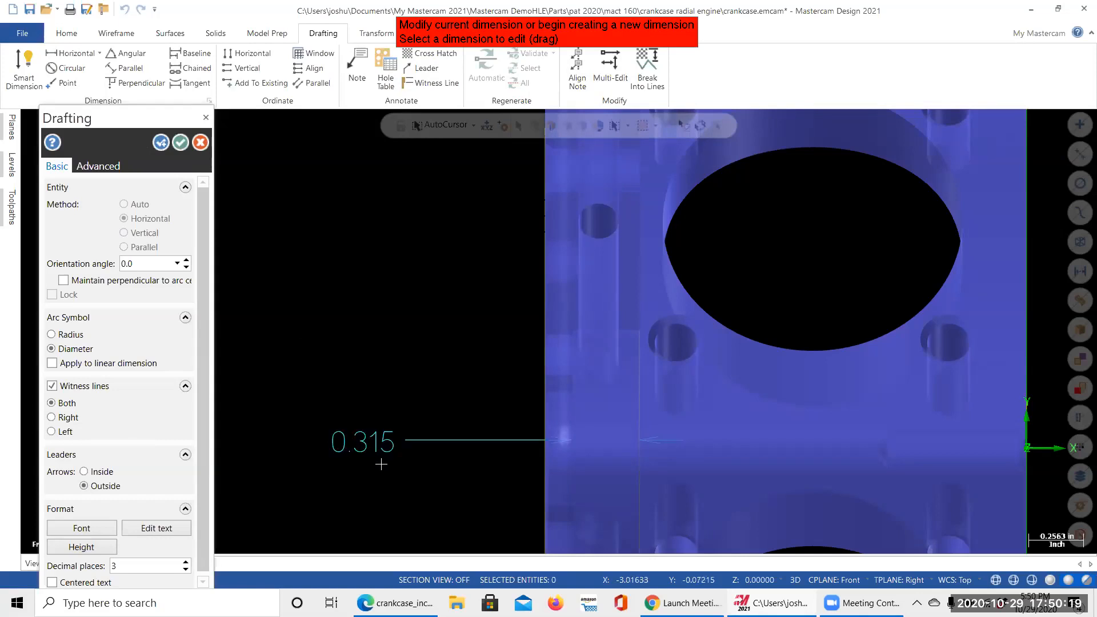
left_click(202, 145)
Orbit to the crankcase's round face and highlight the last Simple, Countersink and Extrude Cut operations in the solid's history to identify their features.
middle_click_drag(467, 452, 890, 465)
scroll(889, 464, "up", 2)
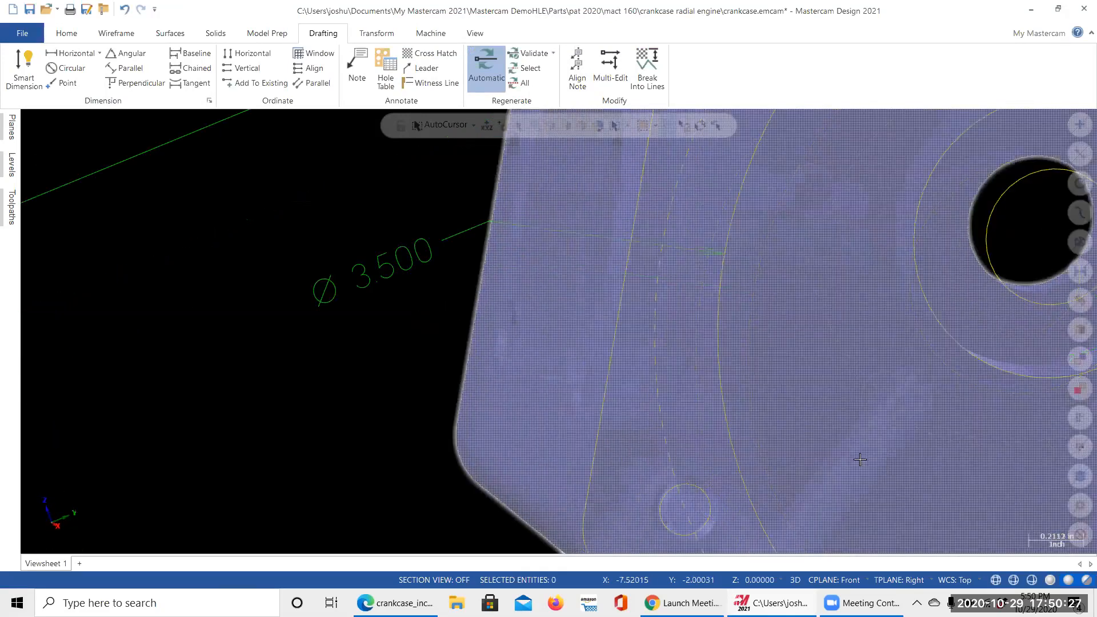
scroll(881, 438, "down", 4)
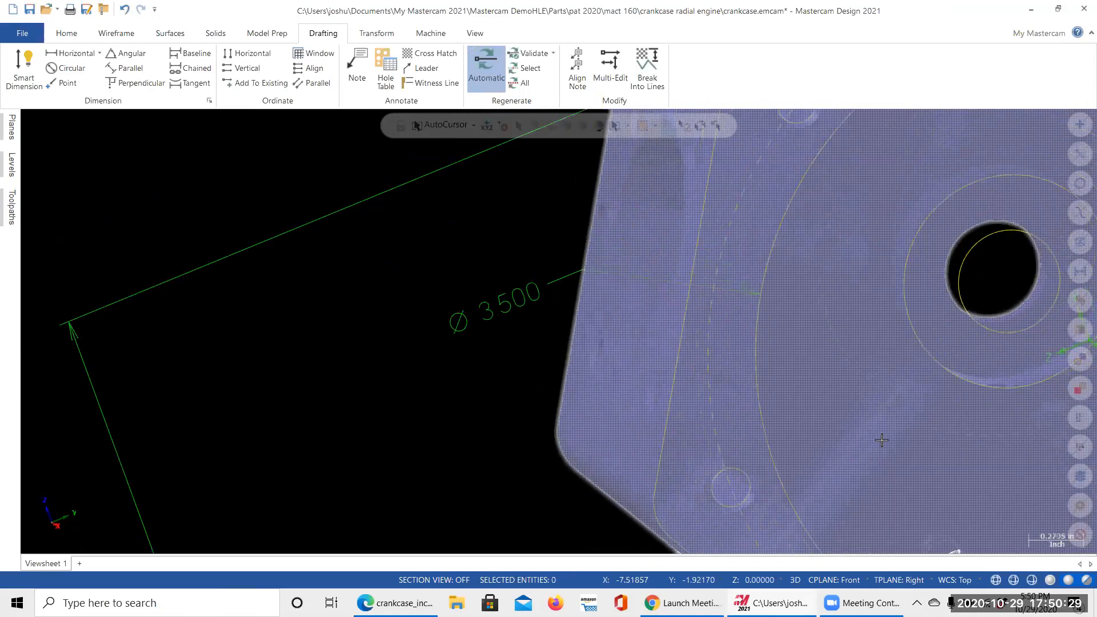
scroll(968, 343, "down", 2)
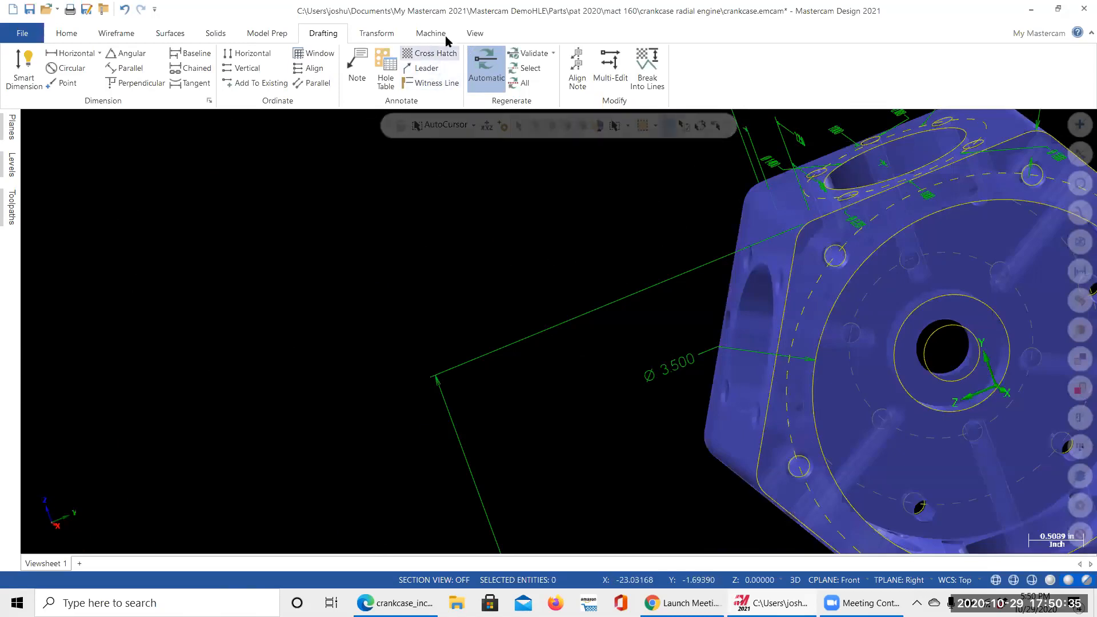
left_click(475, 33)
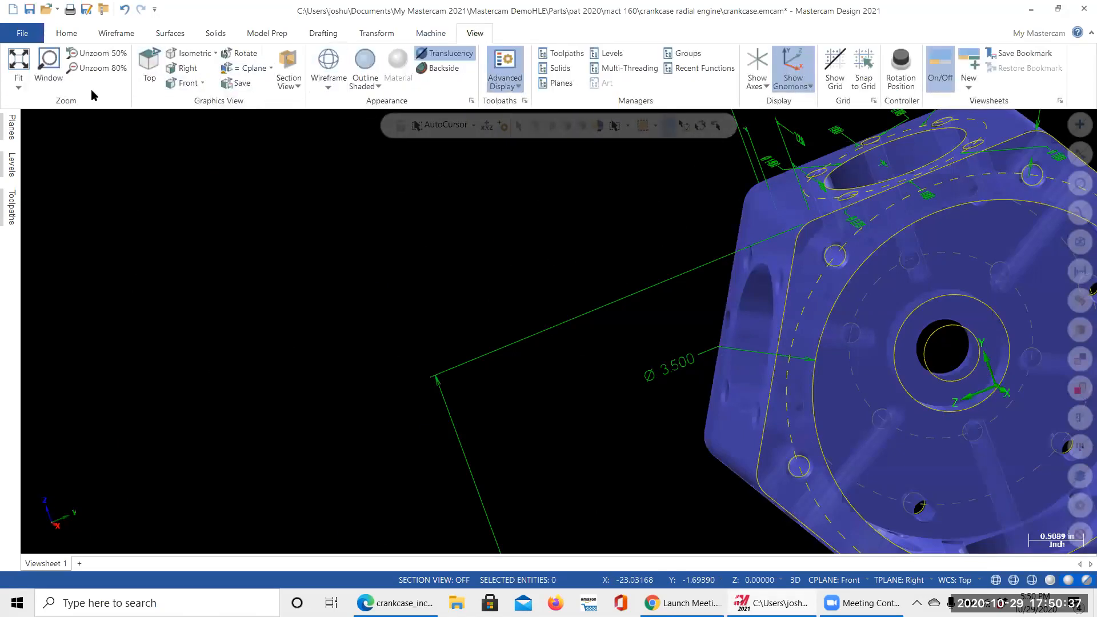
left_click(559, 68)
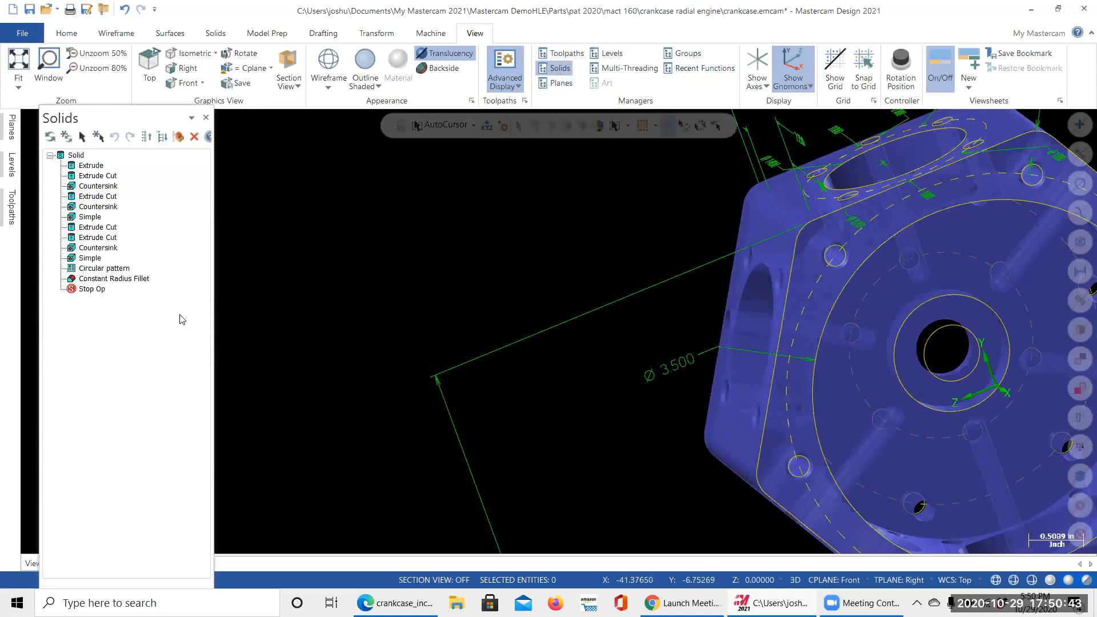
left_click(87, 258)
left_click(99, 248)
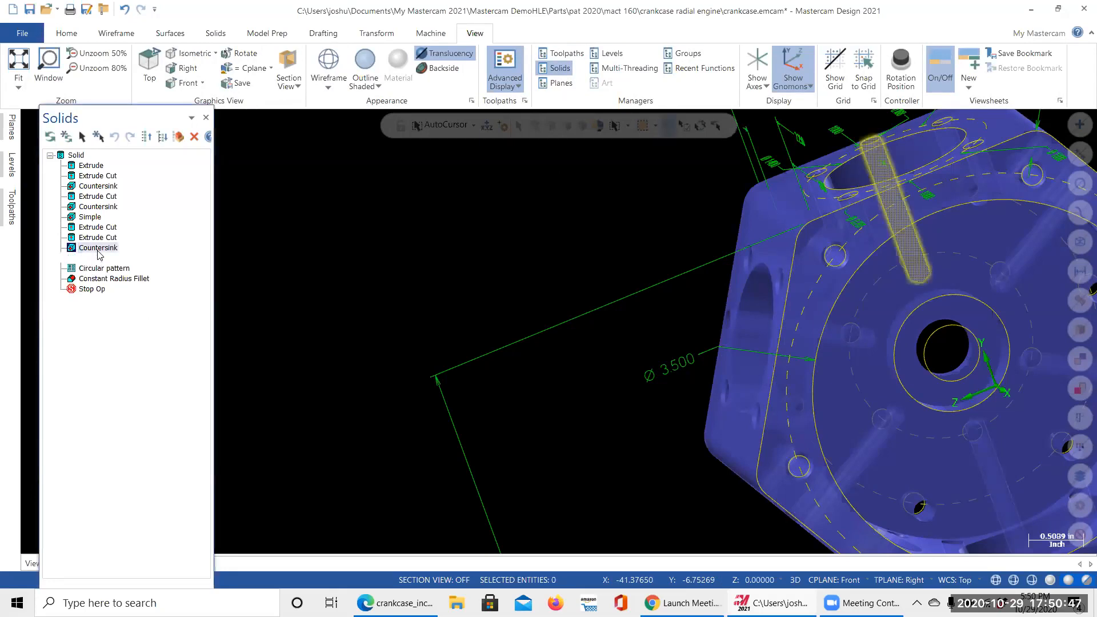
left_click(98, 238)
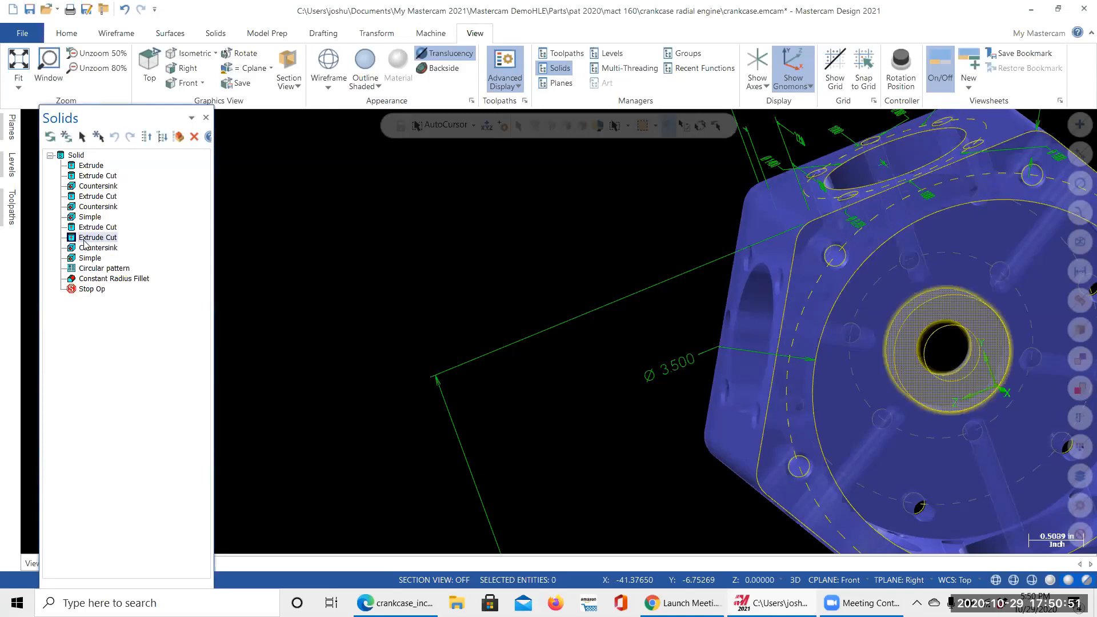
Check the cut distance in the parameters of the last Extrude Cut around the central bore, and close the solid history.
right_click(99, 240)
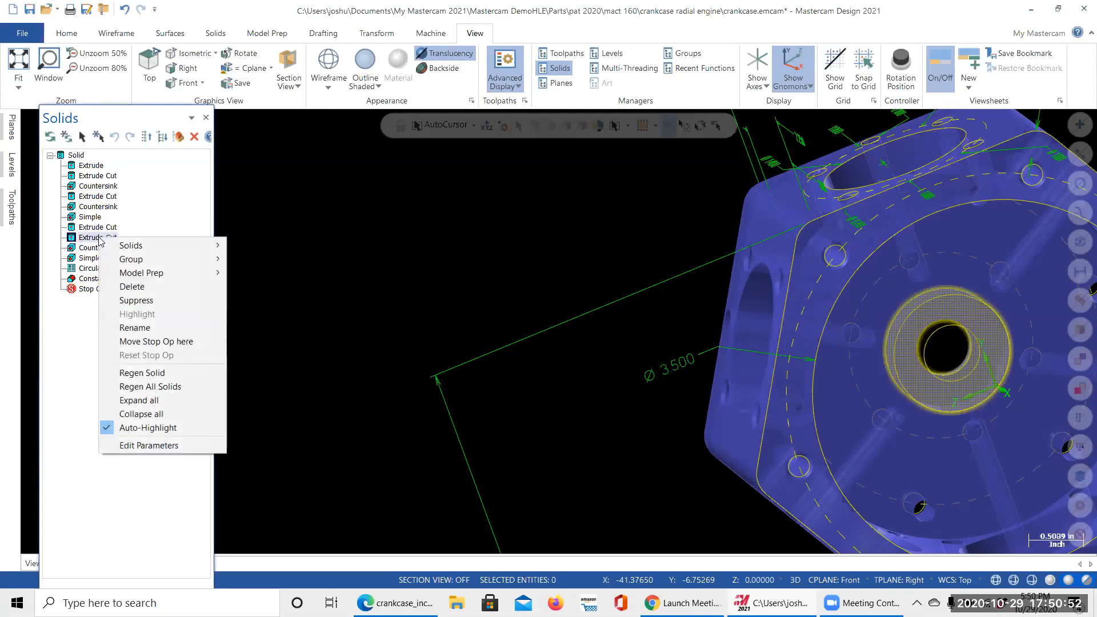
left_click(152, 445)
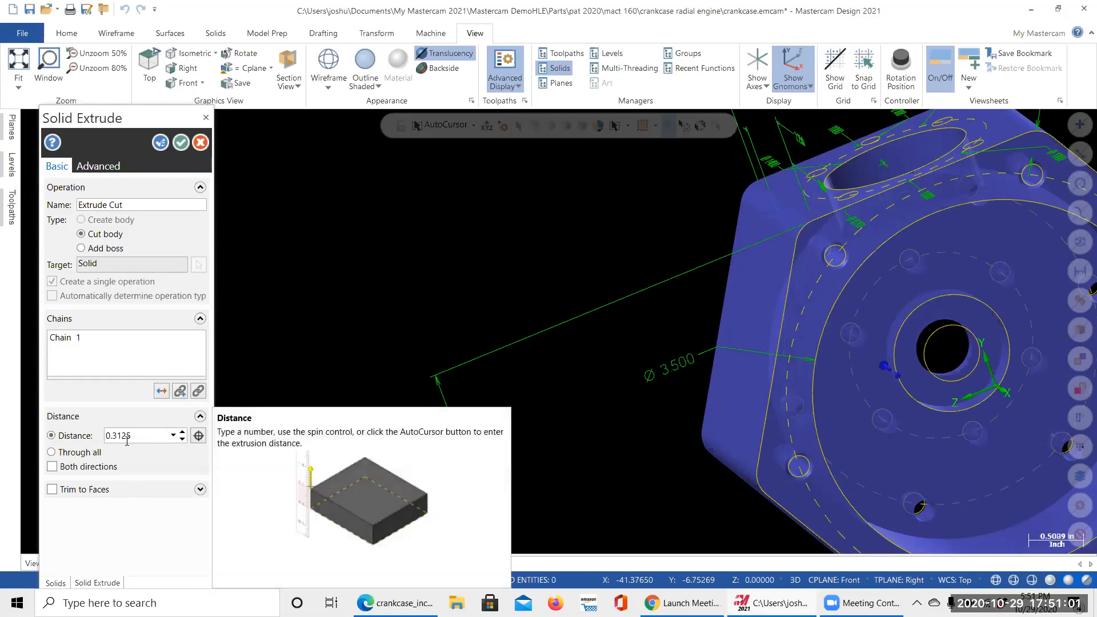
left_click(180, 142)
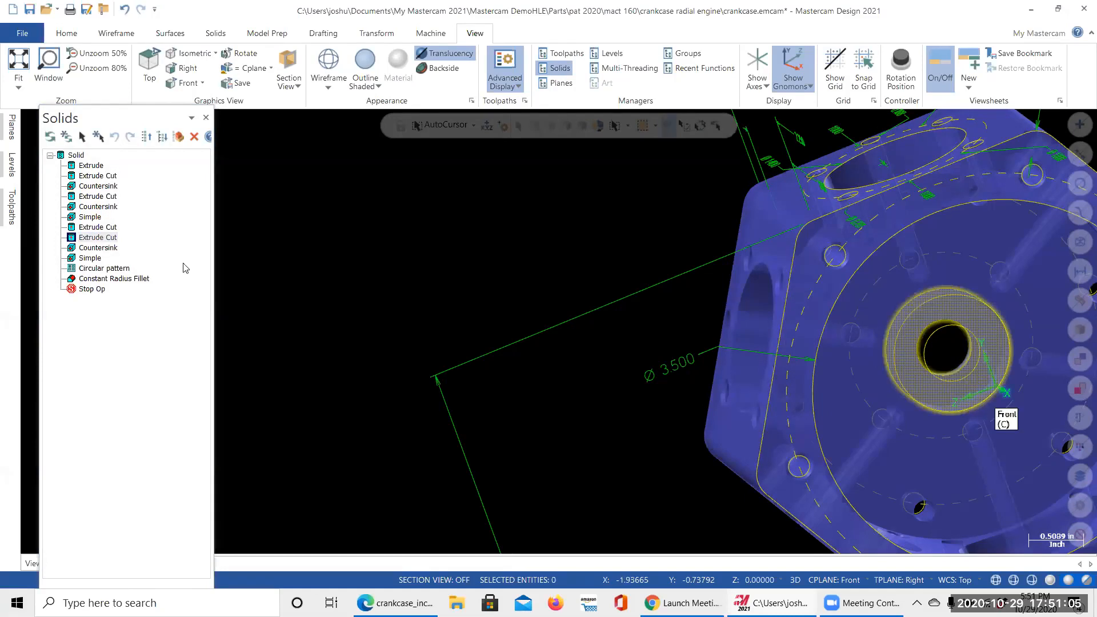
scroll(998, 414, "down", 1)
left_click(76, 156)
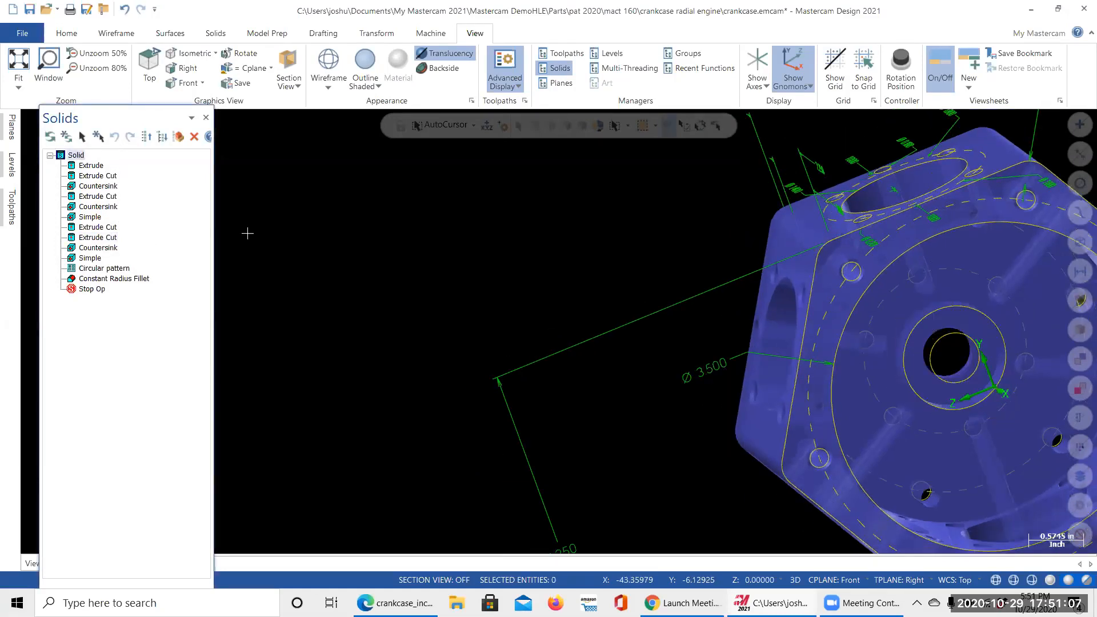
left_click(205, 117)
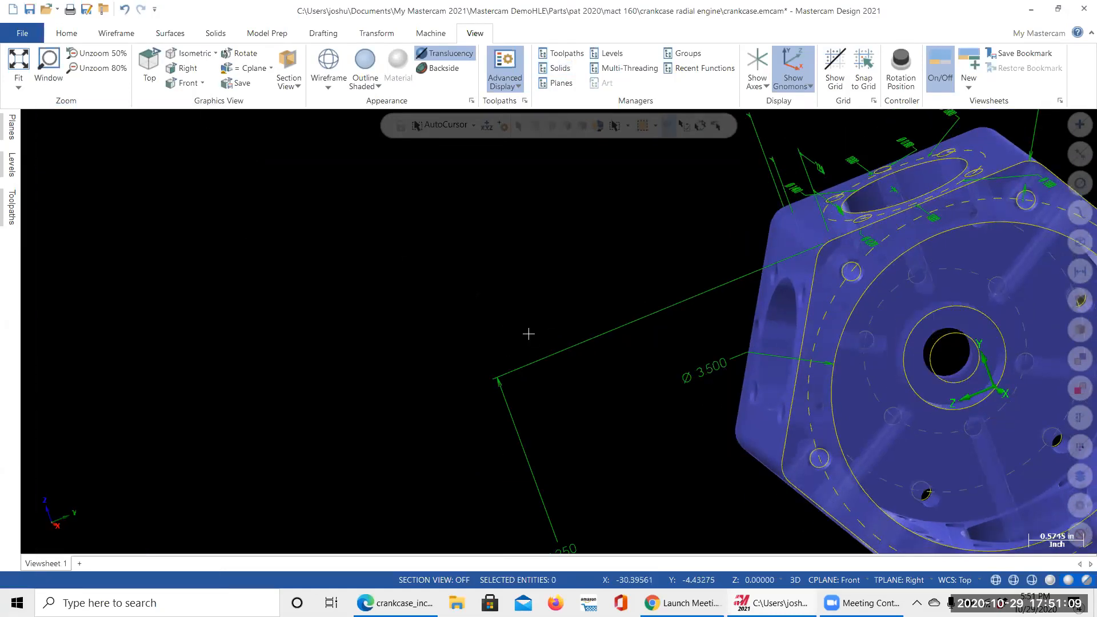
Return the crankcase to the Front view and display the solid unshaded as wireframe.
right_click(543, 278)
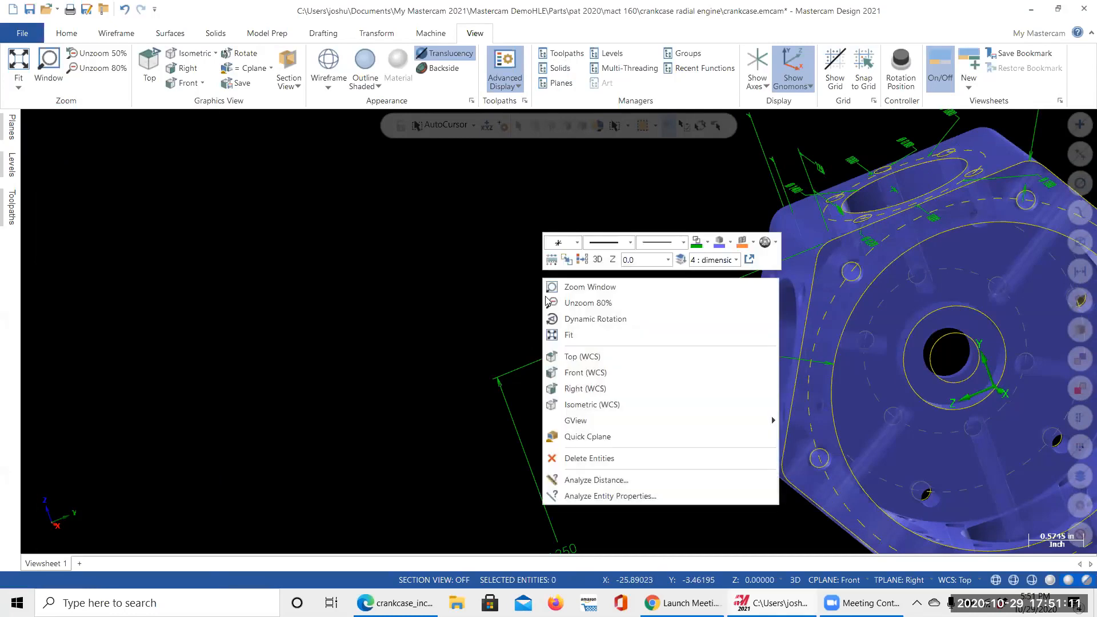
left_click(578, 373)
scroll(790, 432, "up", 3)
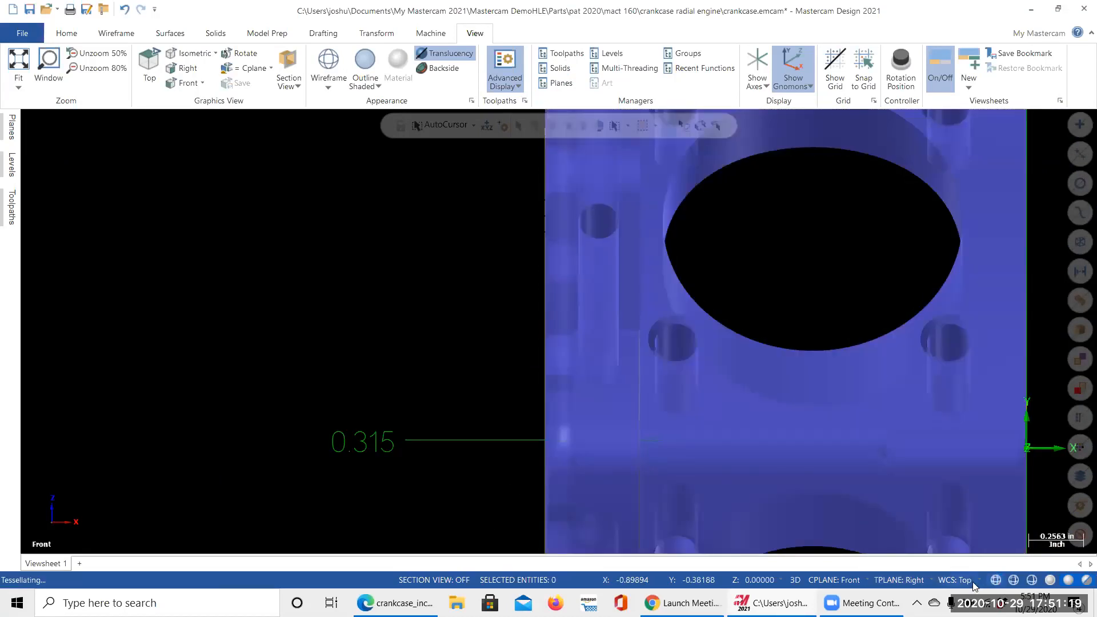
key("alt+s")
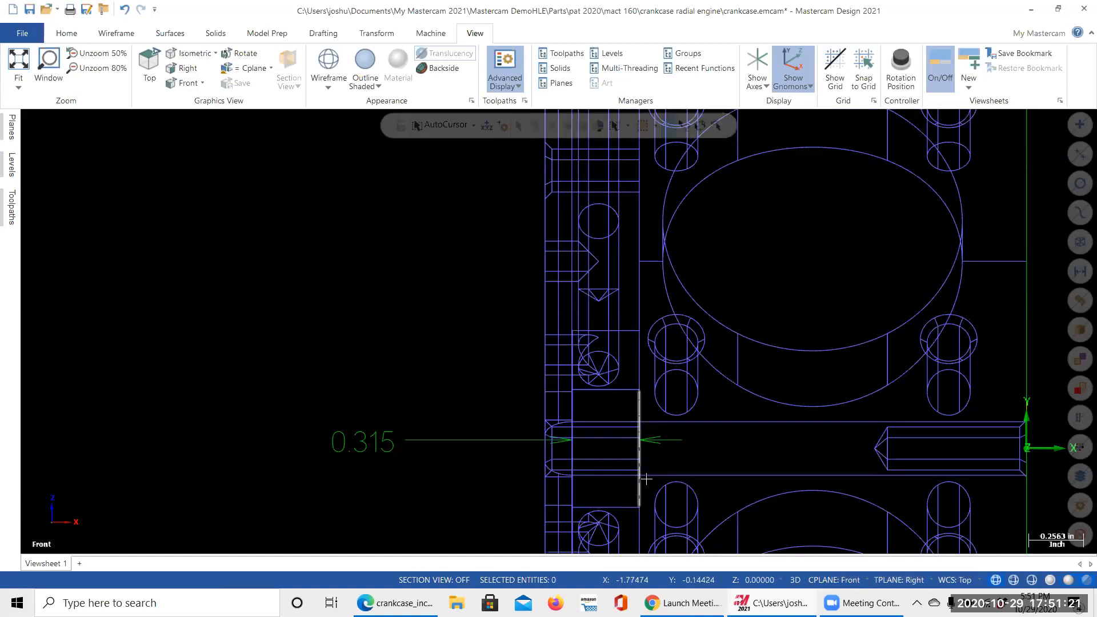
Delete the 0.315 dimension across the central bore recess.
scroll(654, 469, "down", 3)
scroll(663, 463, "up", 5)
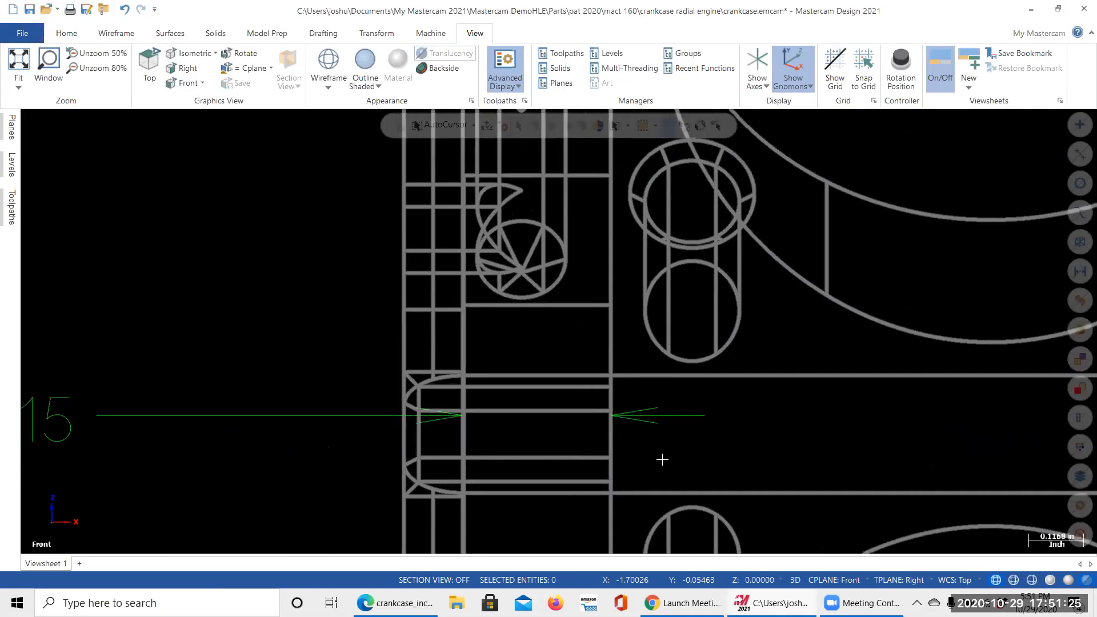
left_click(223, 414)
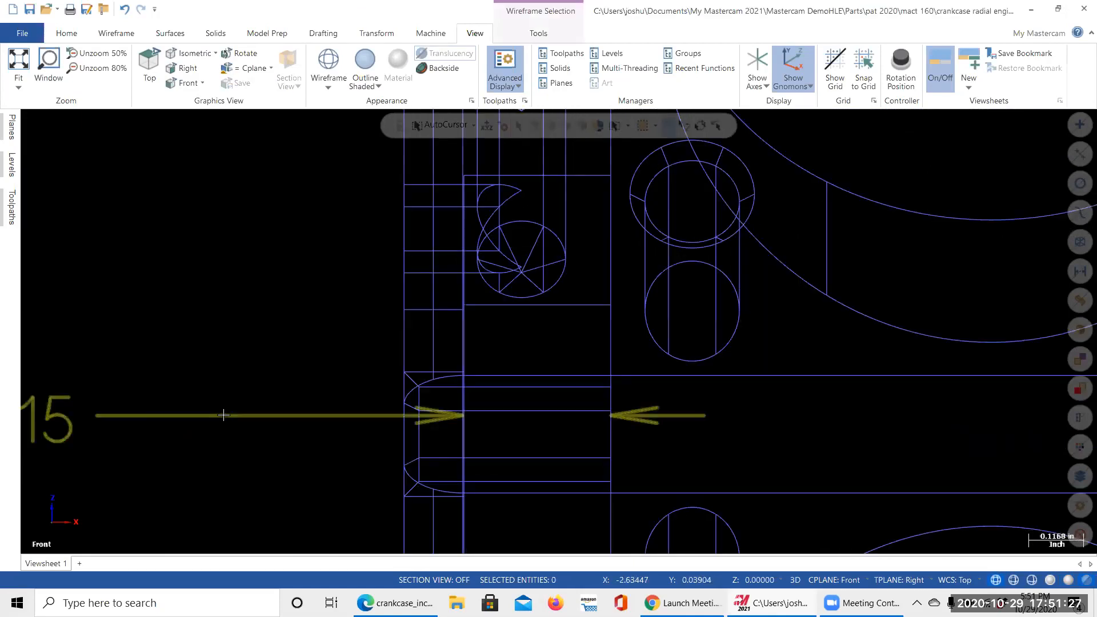
key("Delete")
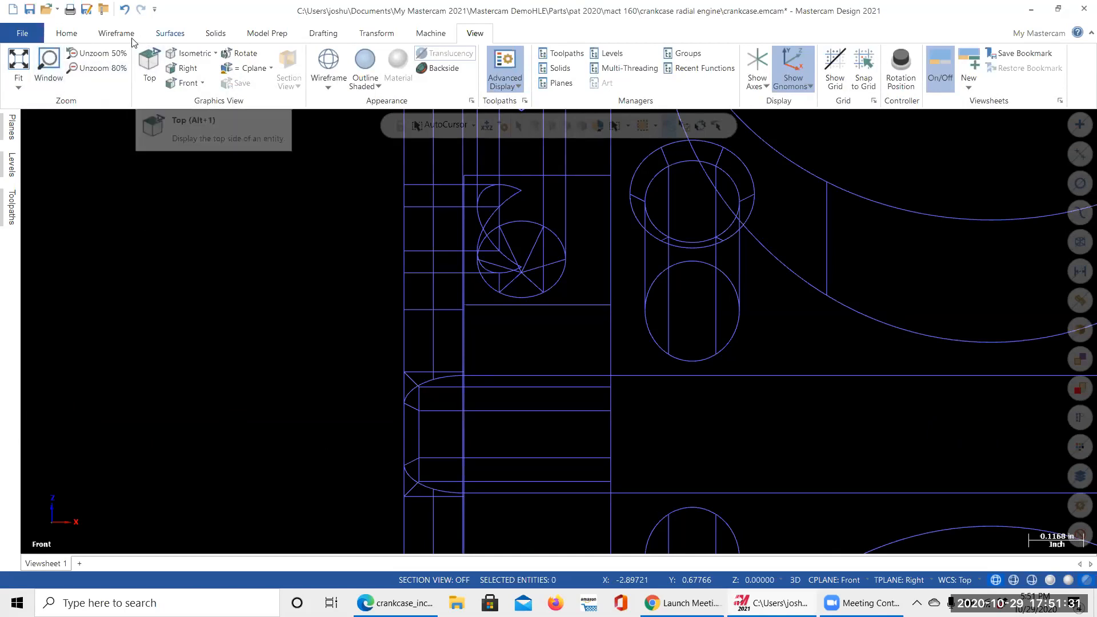
Add a horizontal Smart Dimension across the central bore recess, with its text outside the crankcase's left side.
left_click(111, 35)
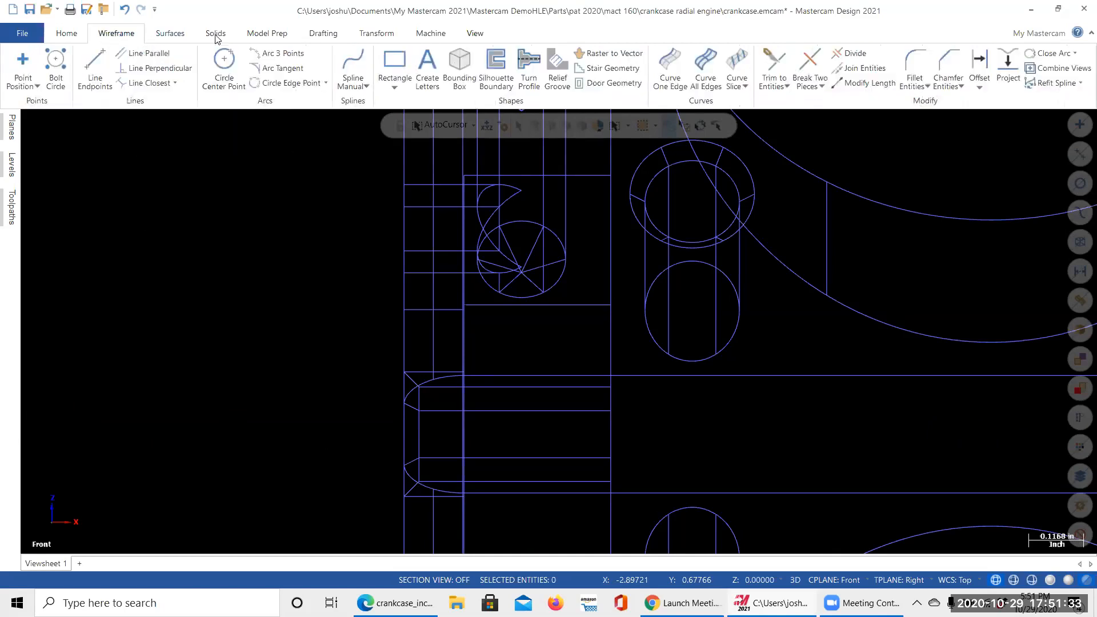
left_click(322, 34)
left_click(24, 72)
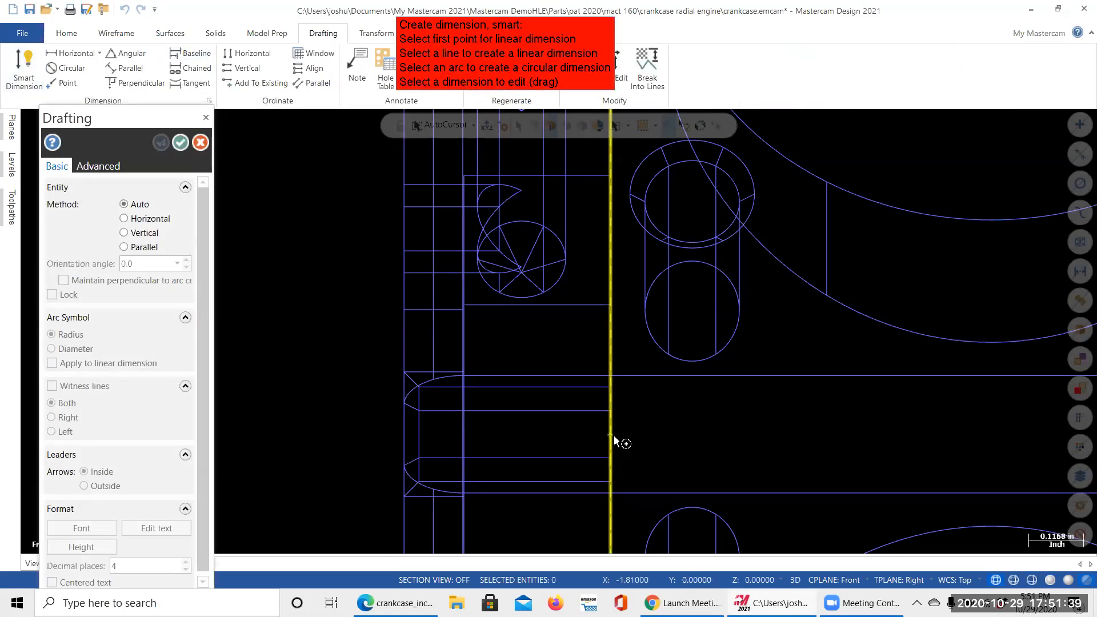
scroll(532, 438, "down", 2)
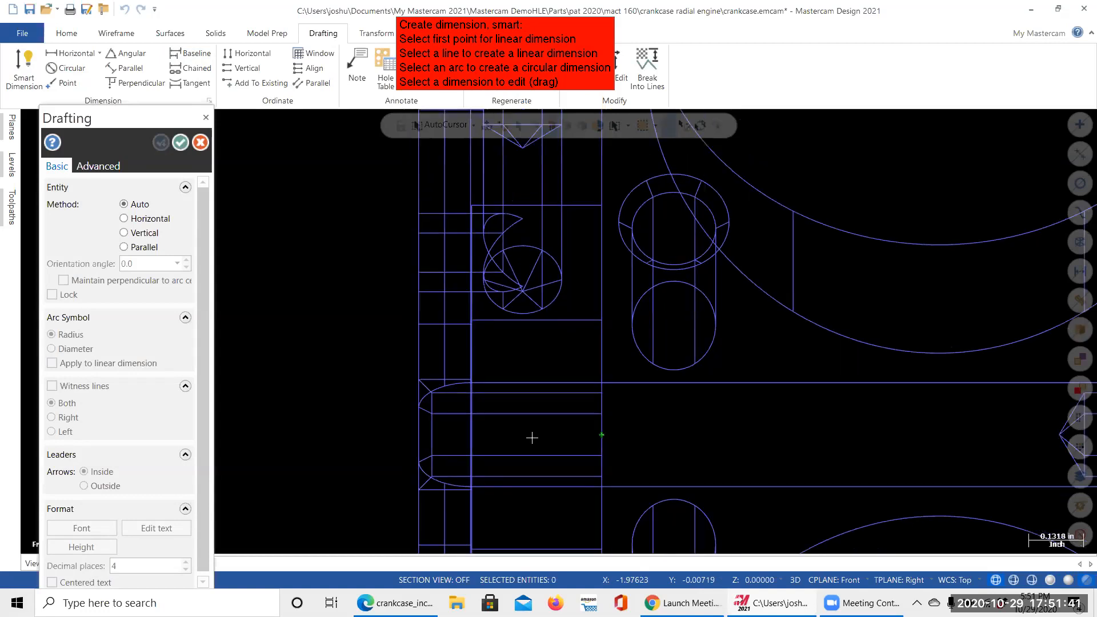
scroll(532, 438, "up", 3)
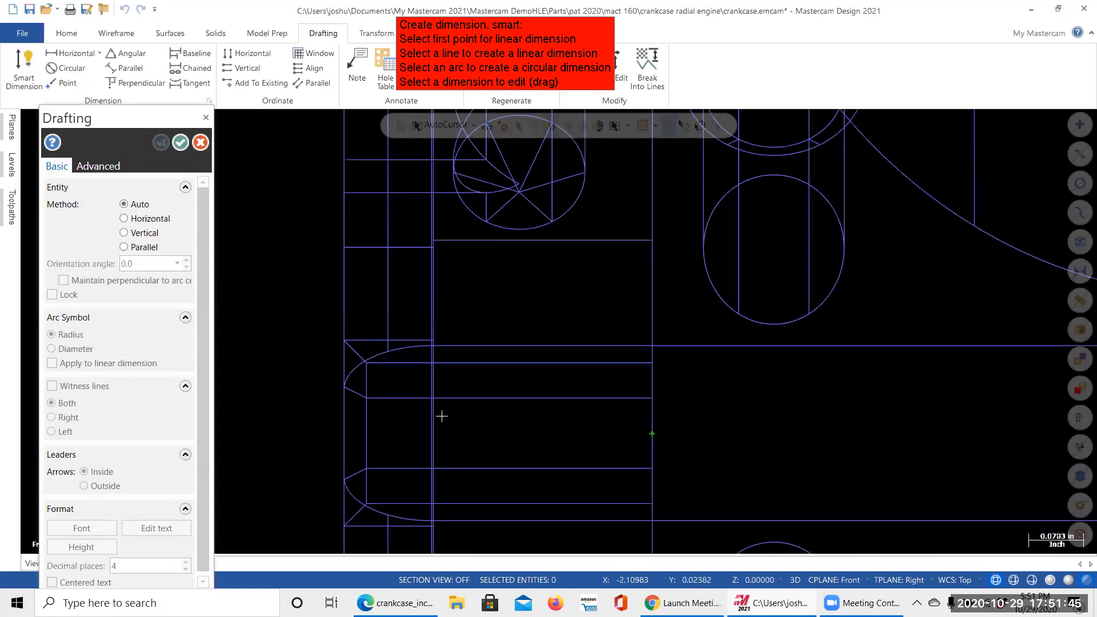
left_click(652, 435)
scroll(619, 435, "down", 1)
scroll(619, 435, "down", 2)
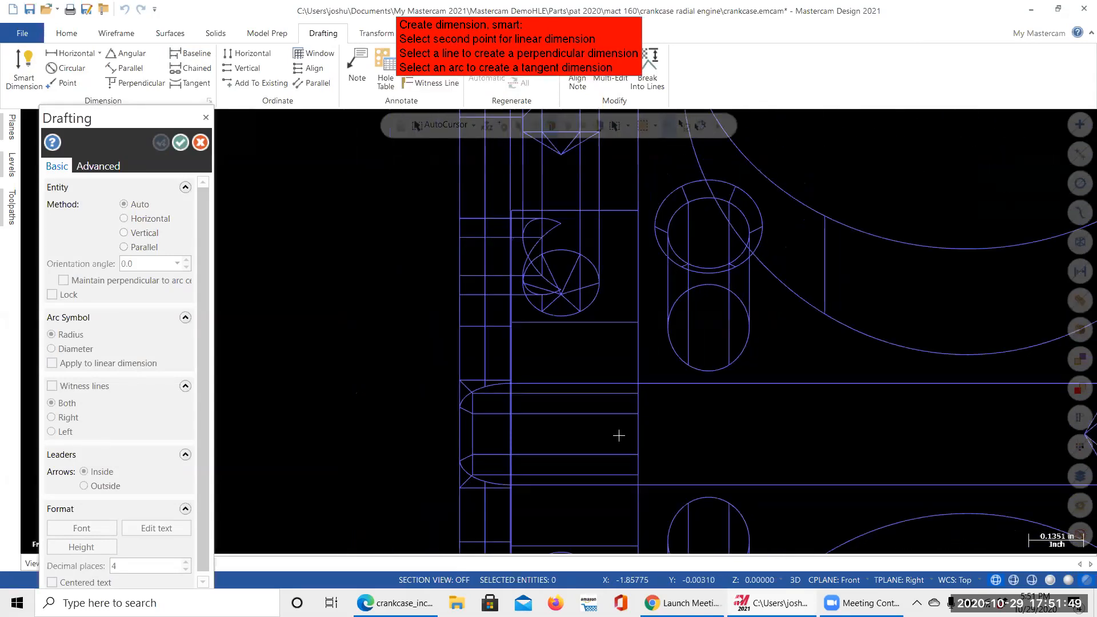
scroll(527, 218, "up", 2)
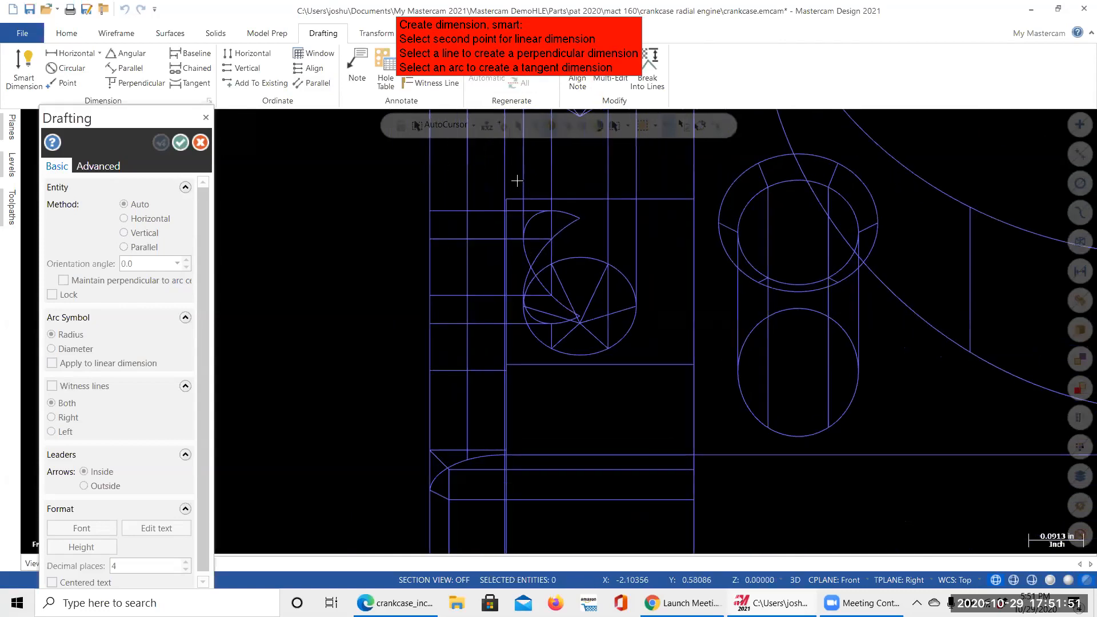
scroll(597, 517, "down", 5)
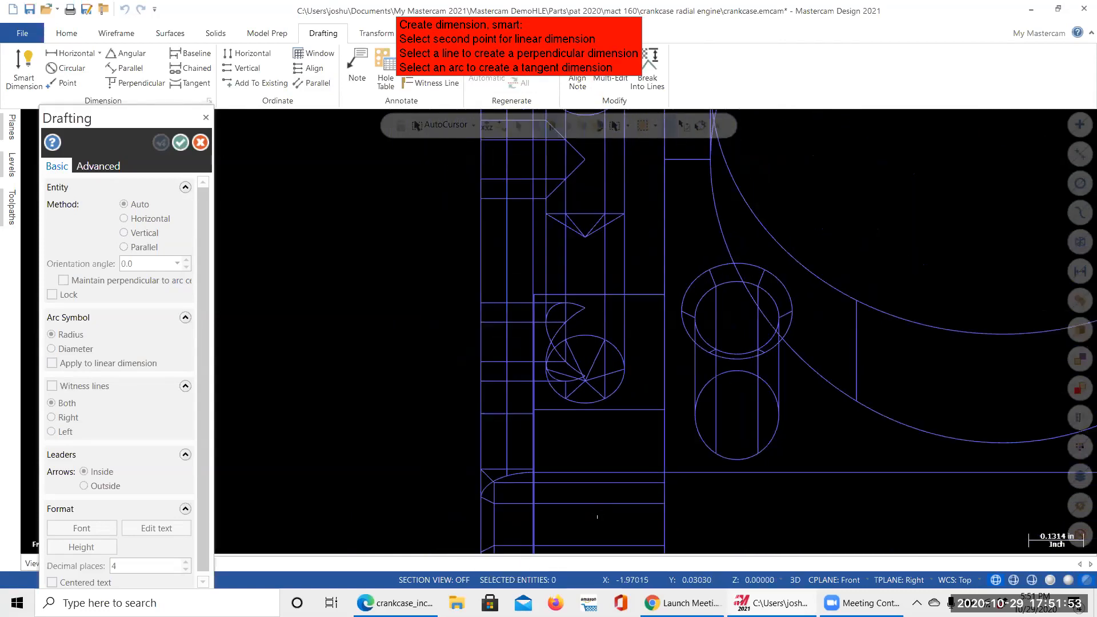
scroll(596, 516, "down", 1)
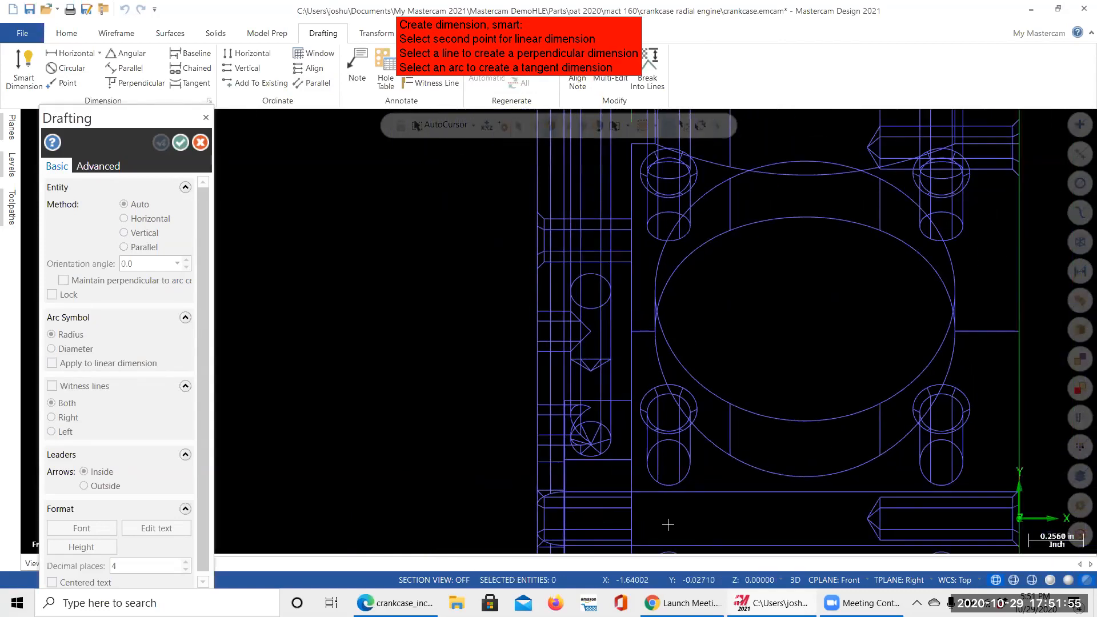
scroll(582, 519, "up", 5)
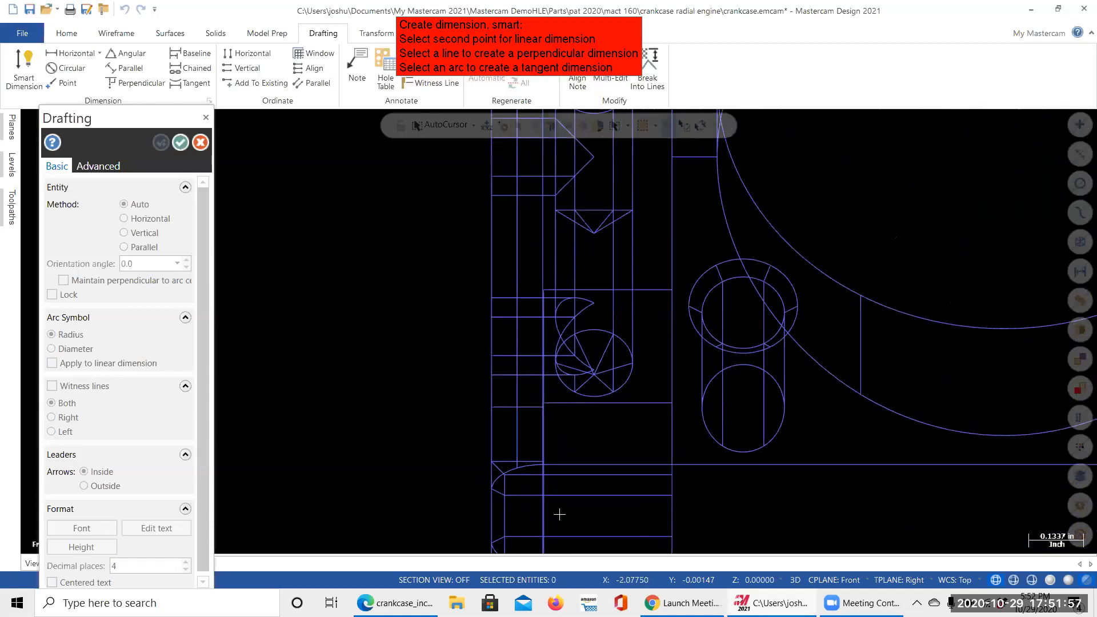
scroll(562, 513, "up", 3)
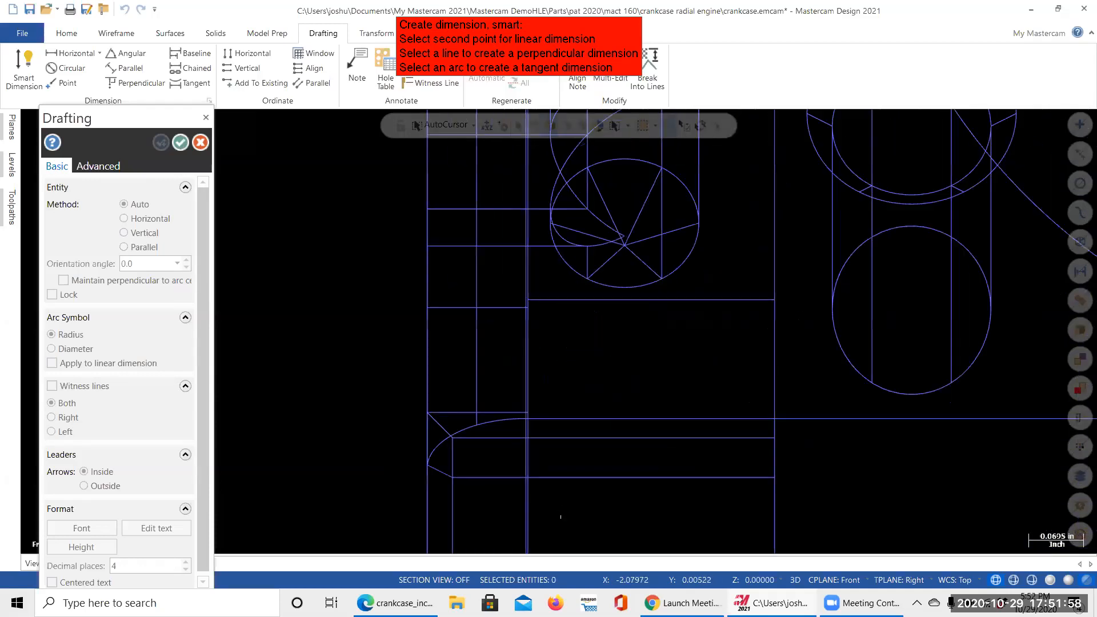
left_click(525, 505)
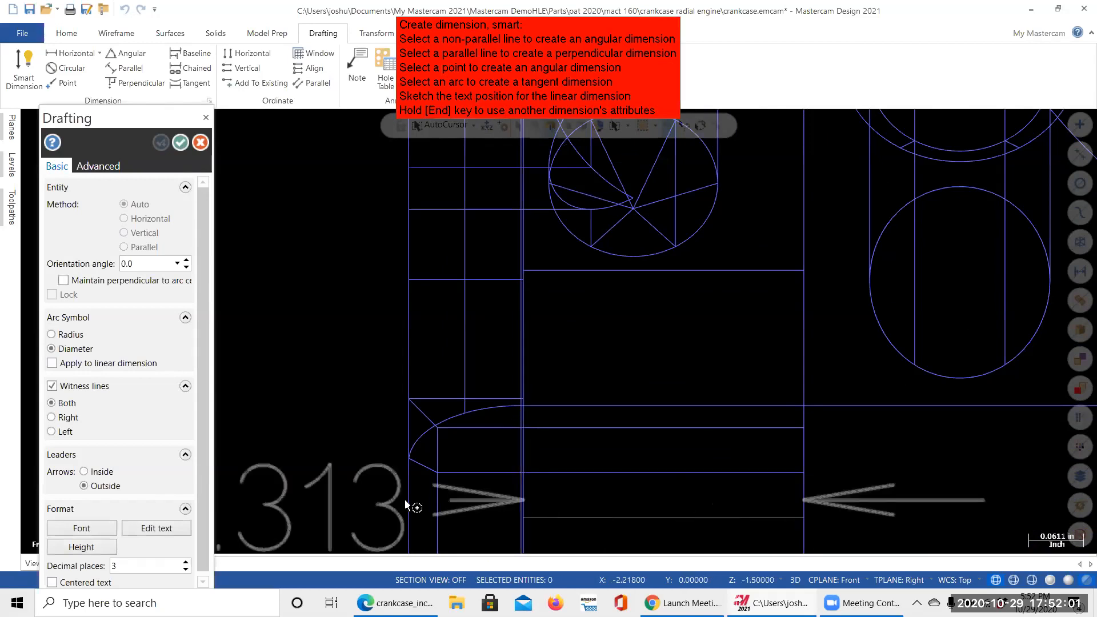
scroll(373, 492, "down", 6)
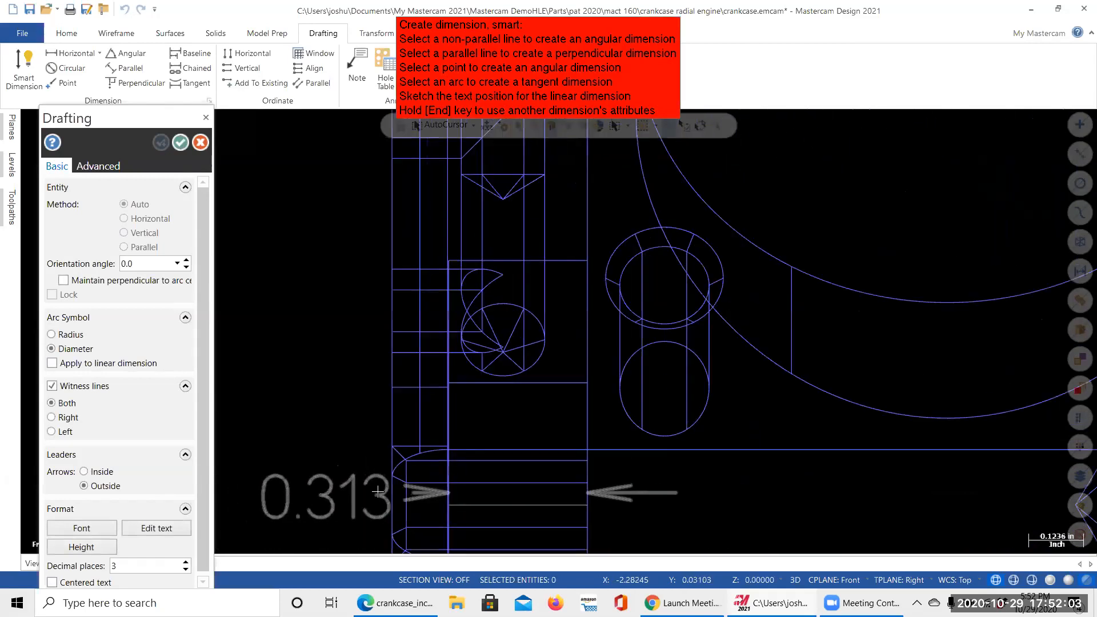
scroll(378, 492, "down", 1)
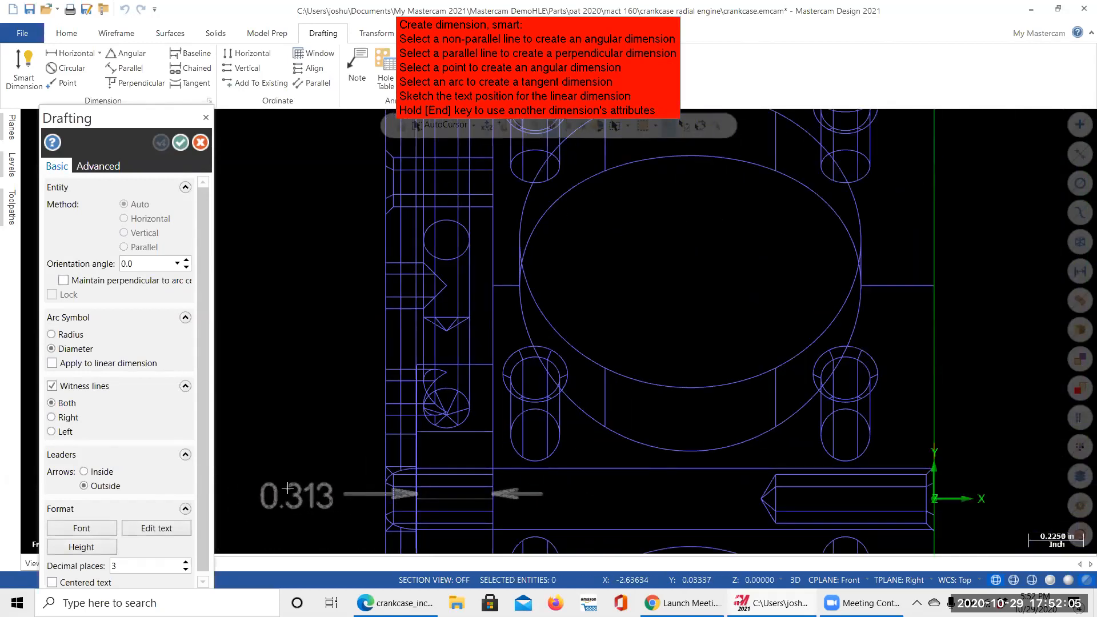
left_click(249, 458)
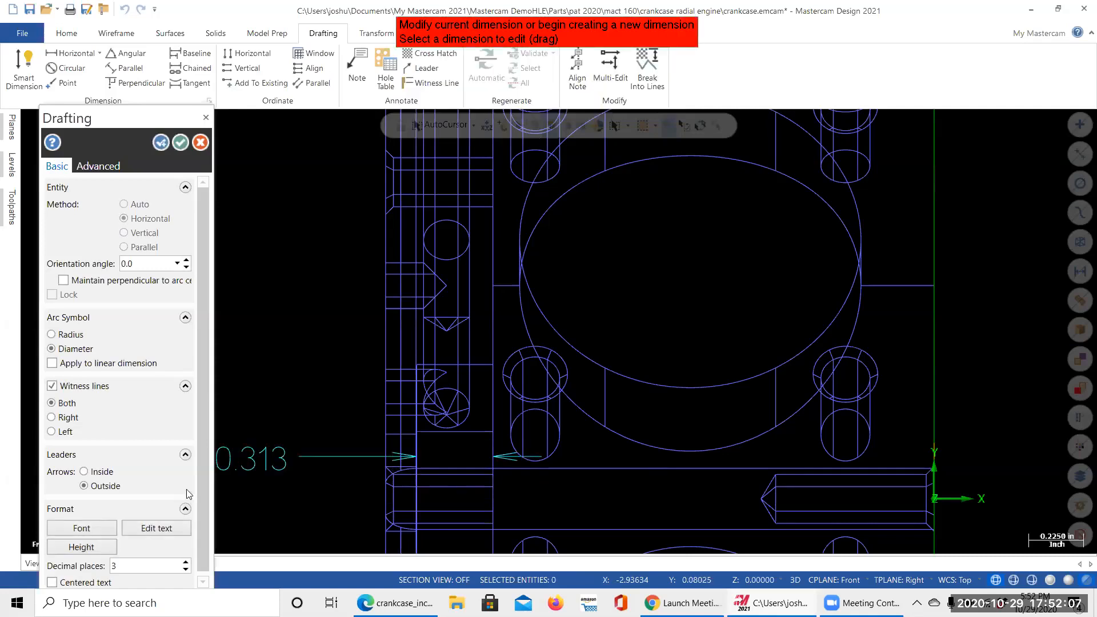
Set the new recess dimension to 4 decimal places, accept it and fit the whole Front view.
left_click(184, 562)
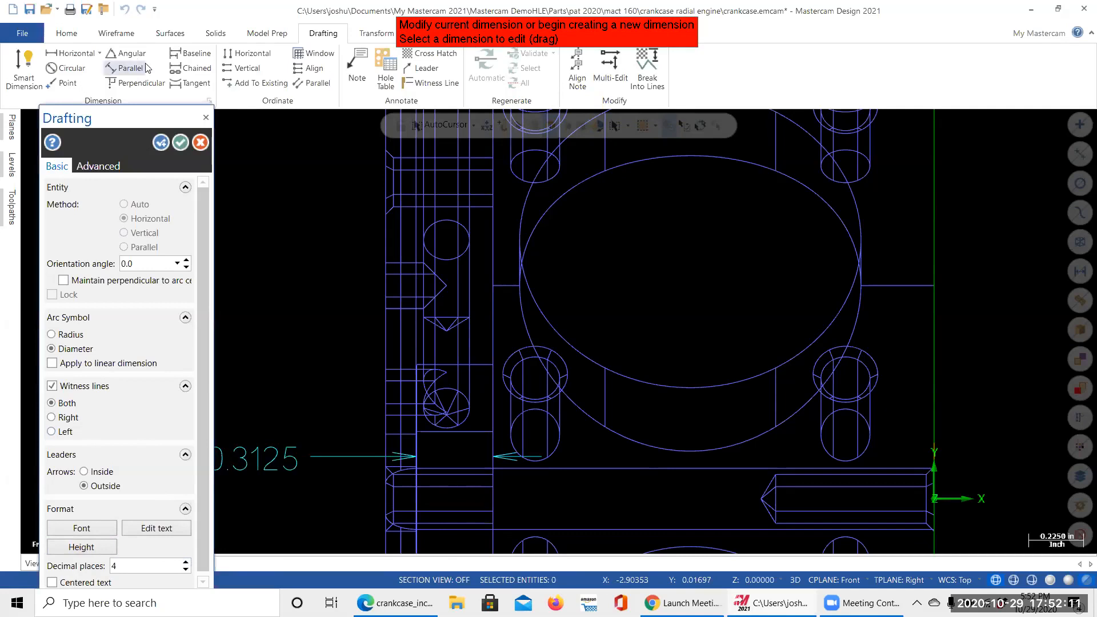
left_click(181, 142)
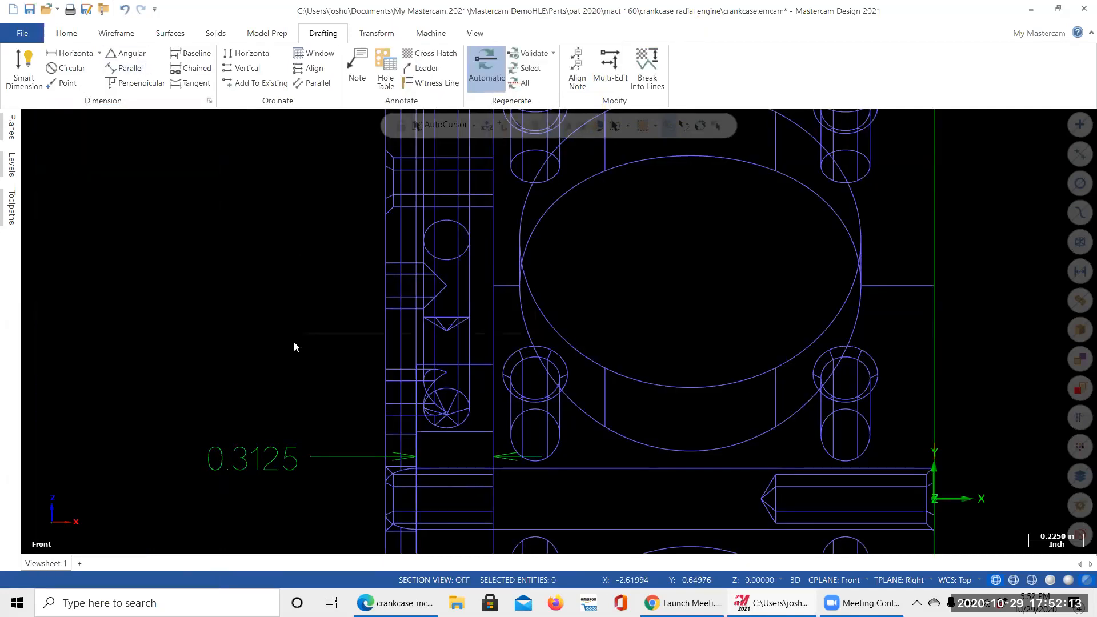
right_click(294, 347)
left_click(332, 394)
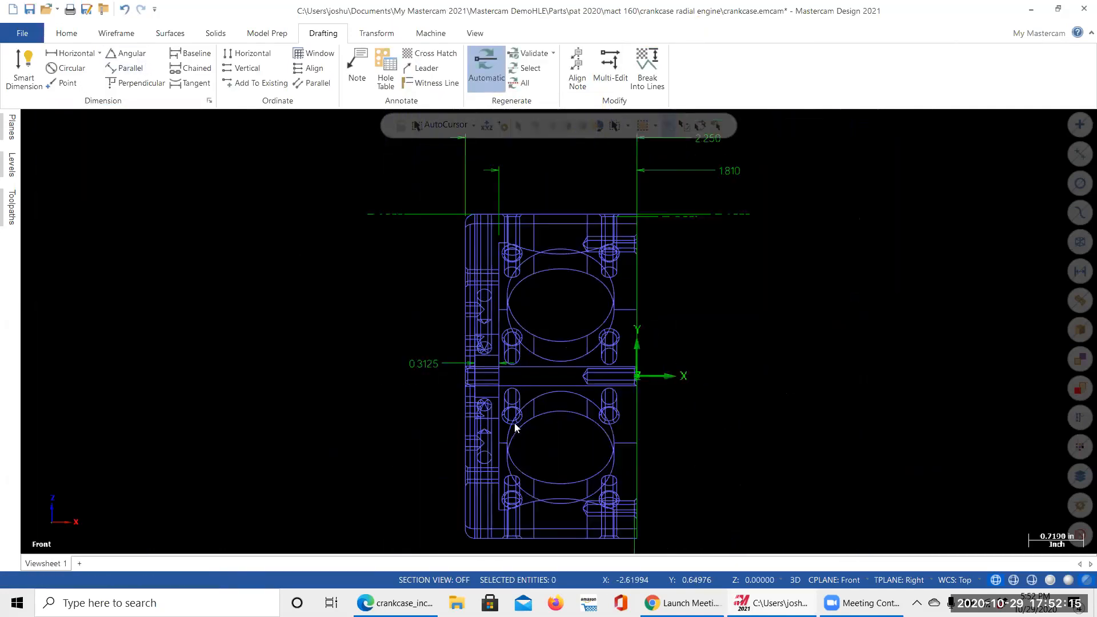
scroll(515, 424, "down", 1)
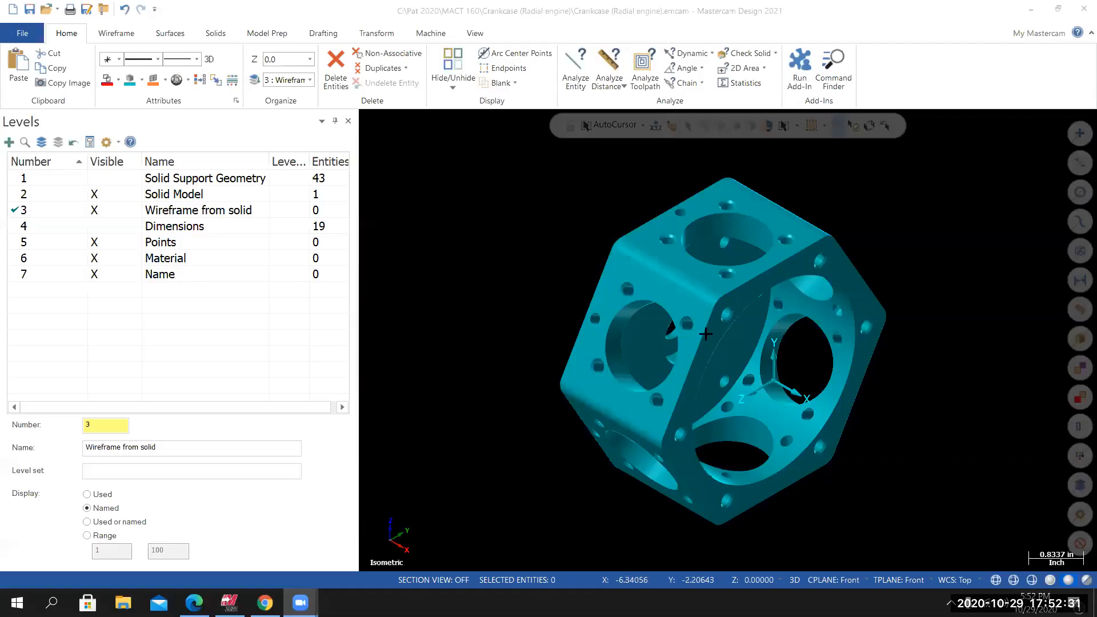
Move the crankcase solid to level 2, Solid Model, using the Change Levels operation.
mouse_move(698, 342)
middle_mouse_down()
mouse_move(709, 343)
mouse_move(713, 321)
mouse_move(692, 310)
middle_mouse_up()
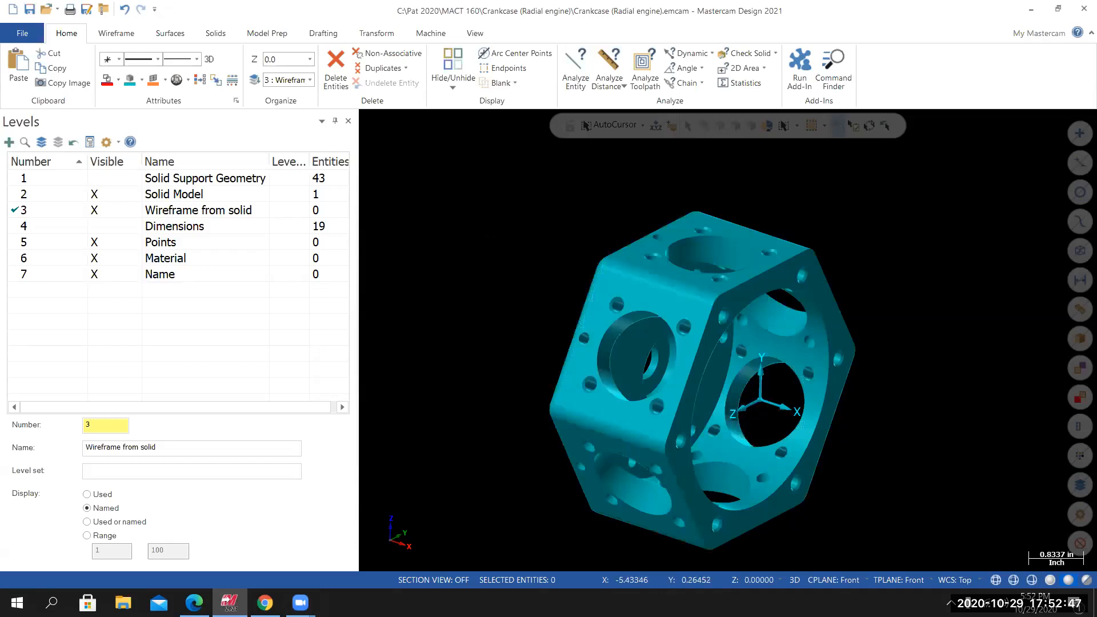
right_click(496, 212)
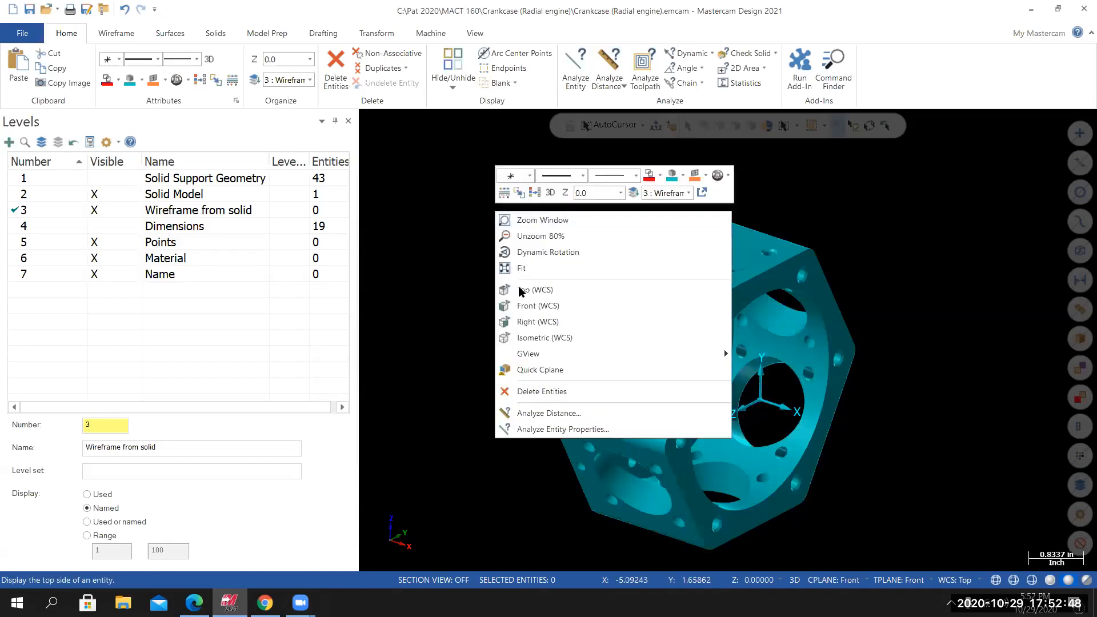
left_click(531, 338)
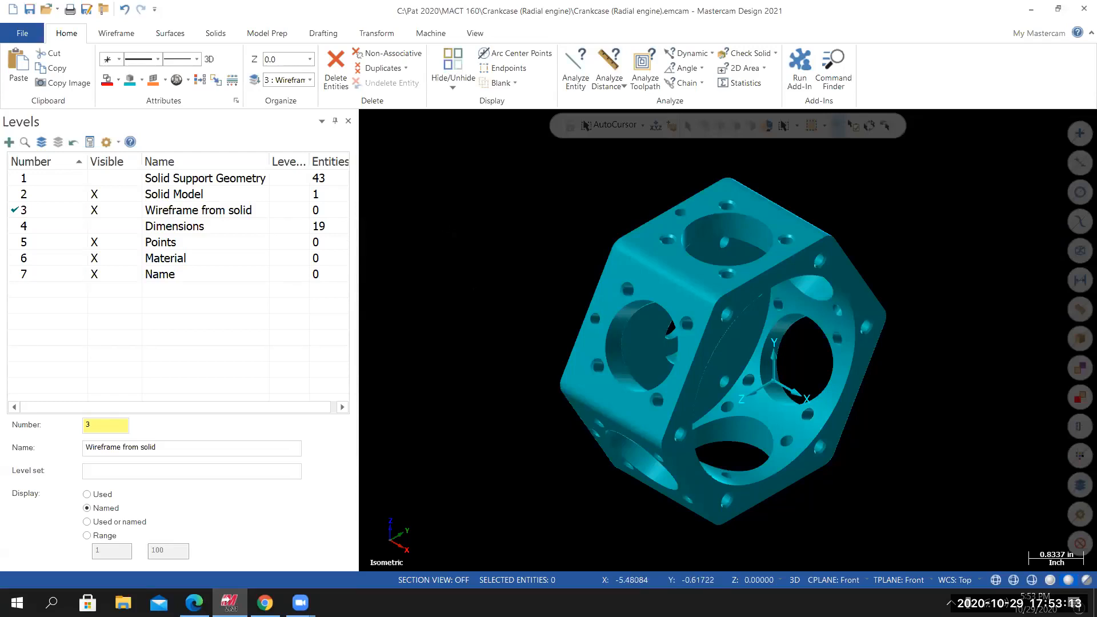
right_click(483, 206)
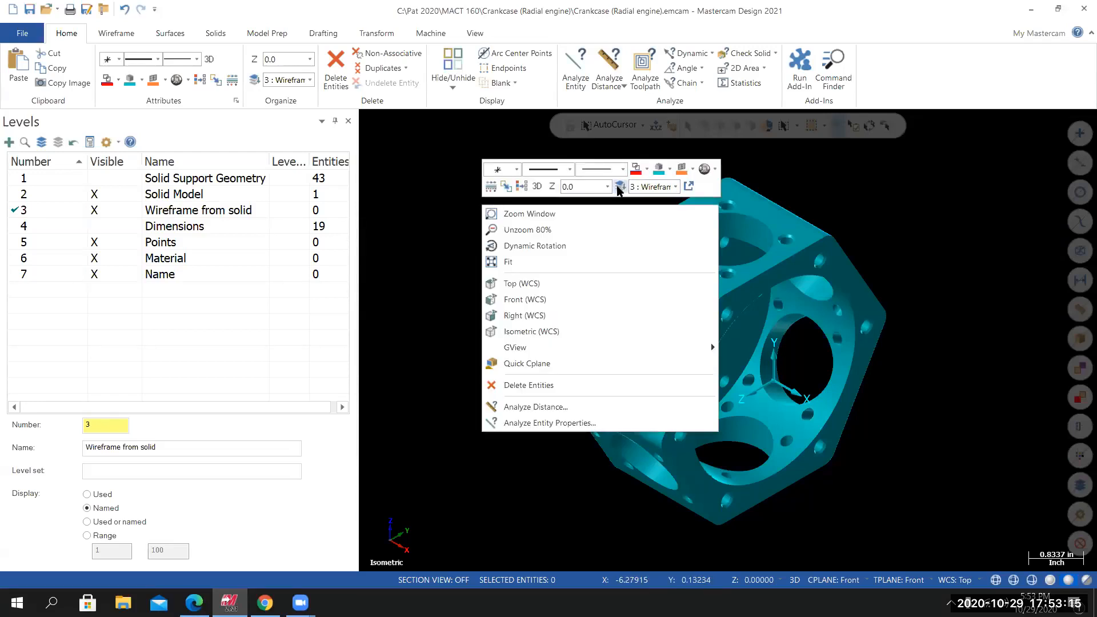
left_click(620, 187)
left_click(599, 300)
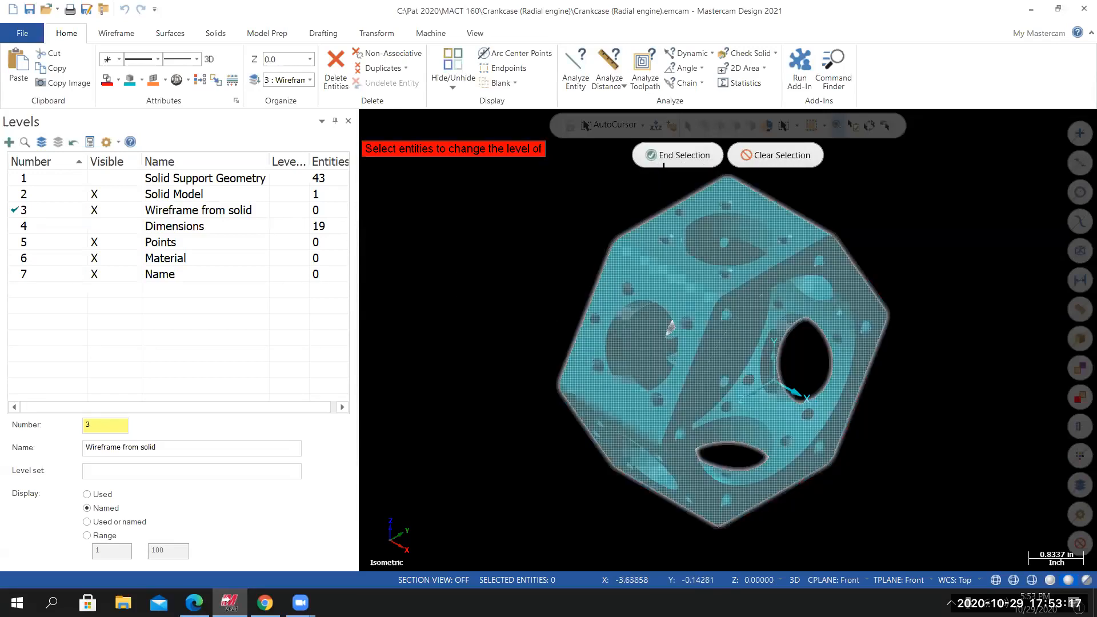
left_click(668, 158)
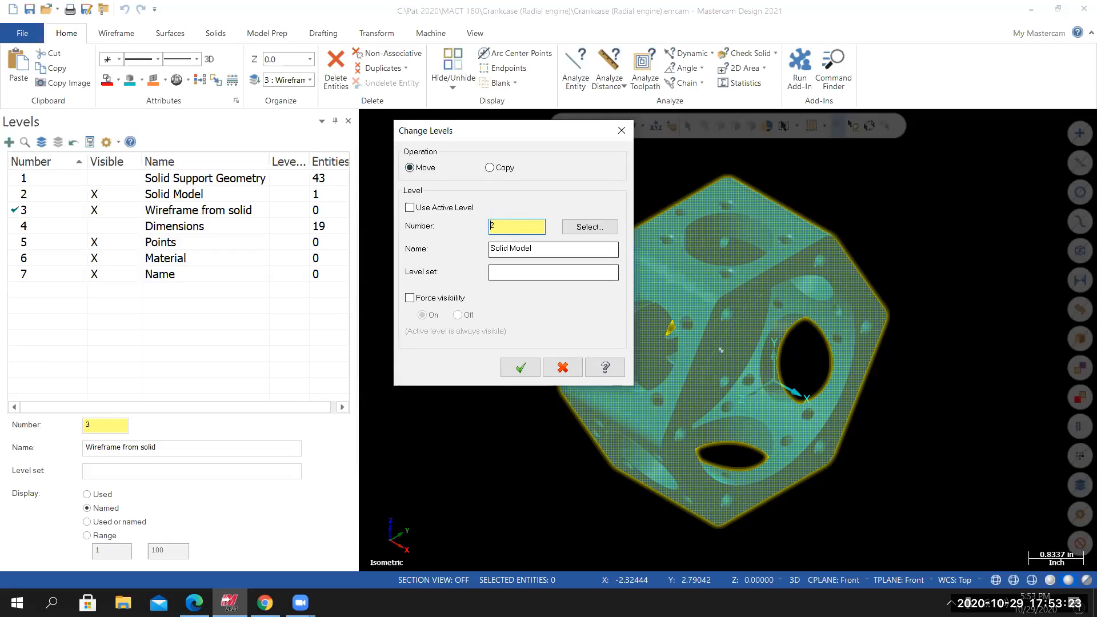
left_click(520, 367)
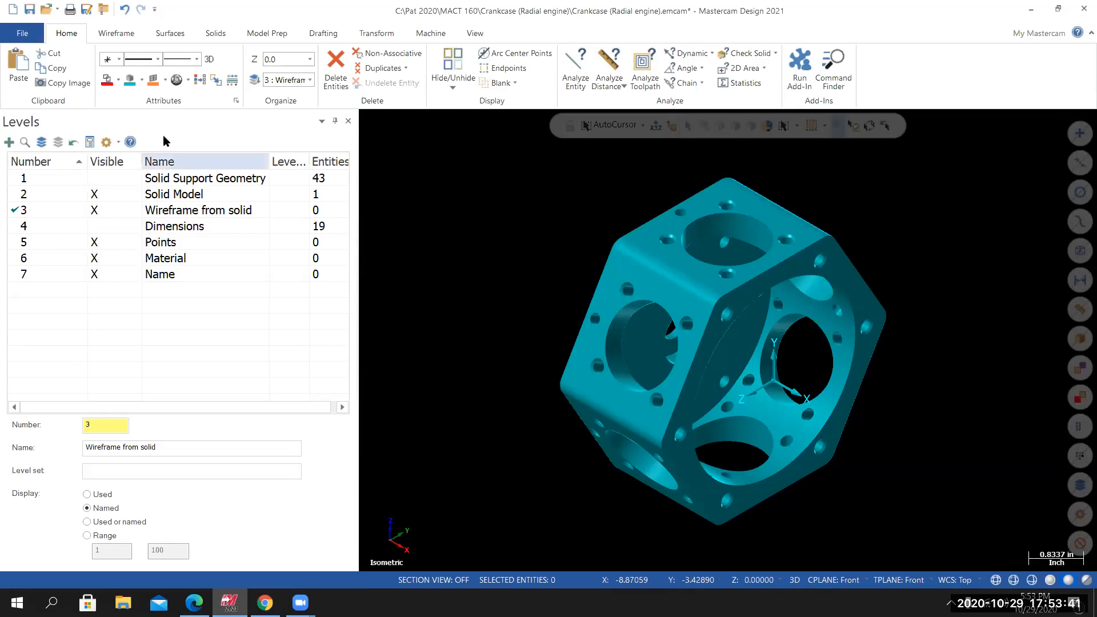
Set the wireframe color to red and create curves on all edges of the entire crankcase solid on level 3.
left_click(119, 80)
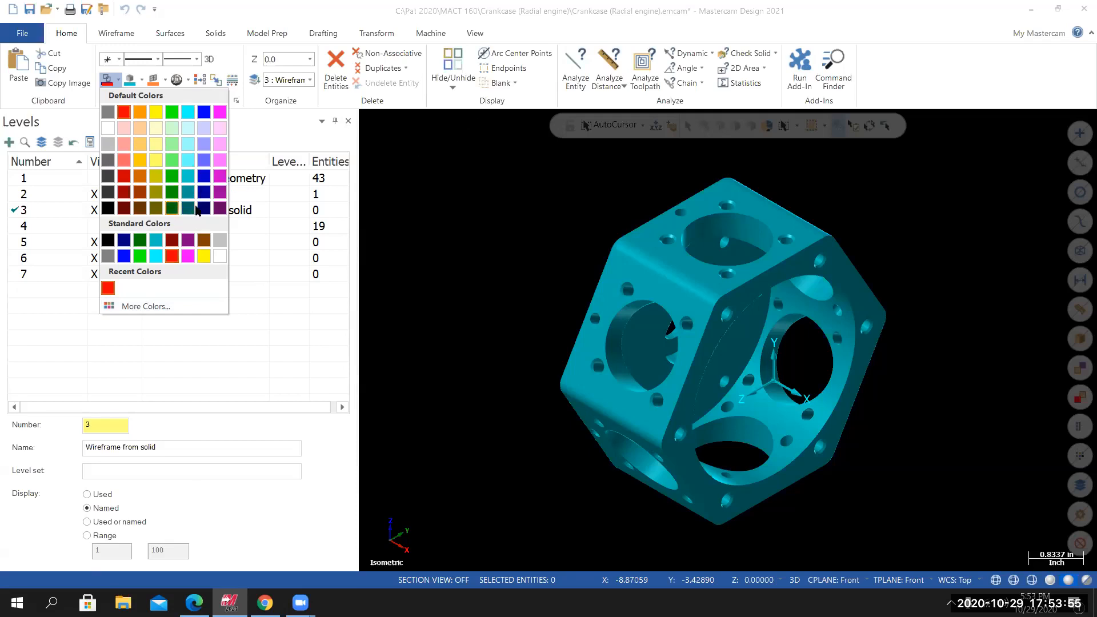
left_click(123, 176)
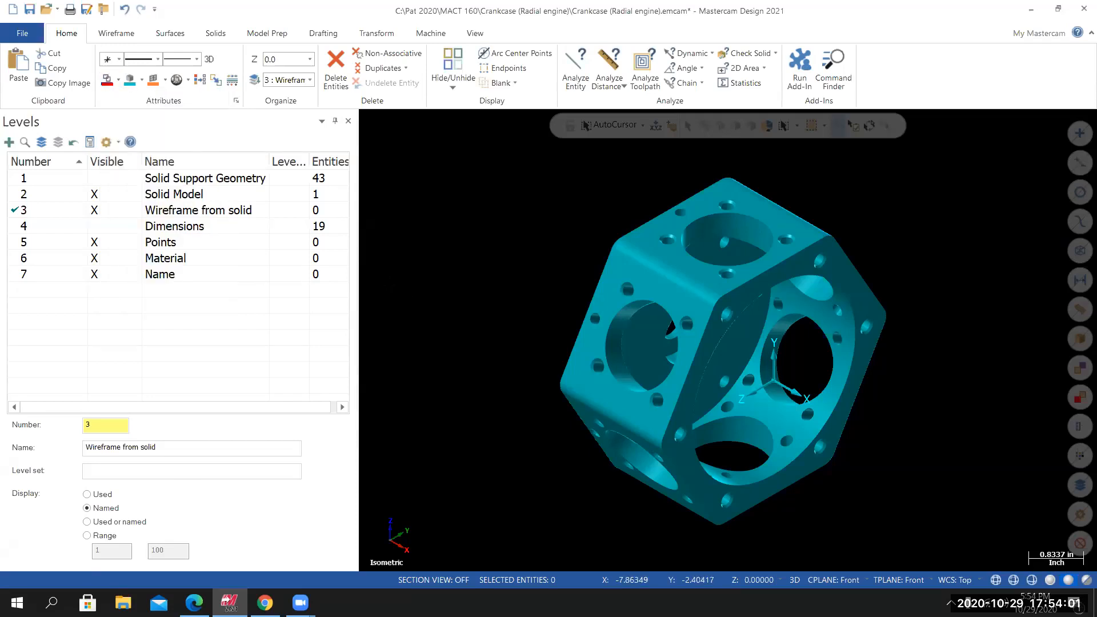
left_click(118, 36)
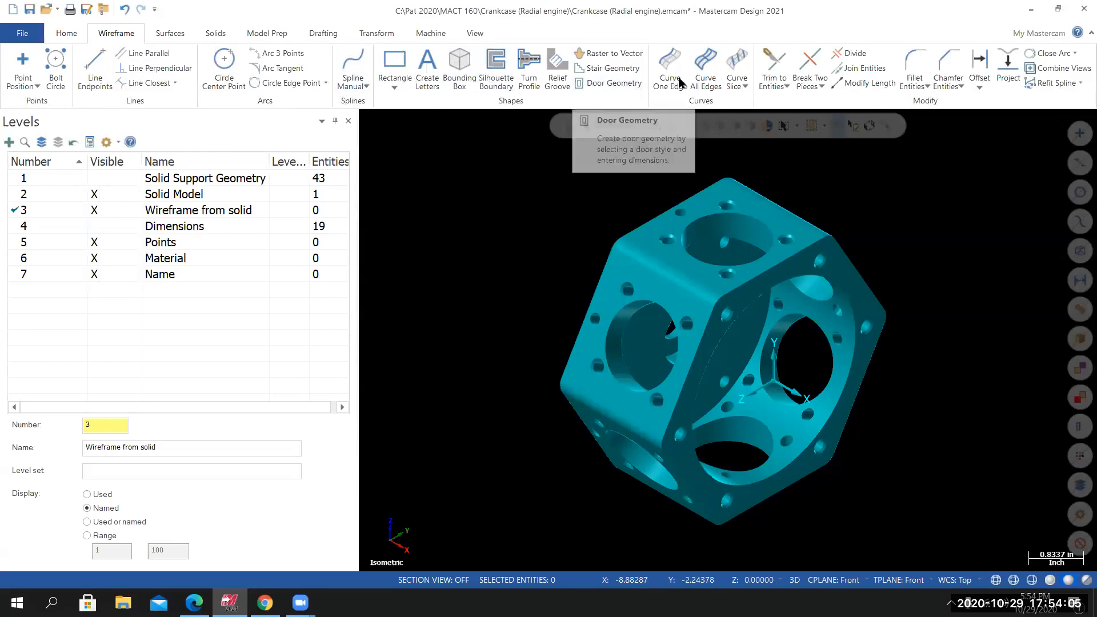
left_click(706, 68)
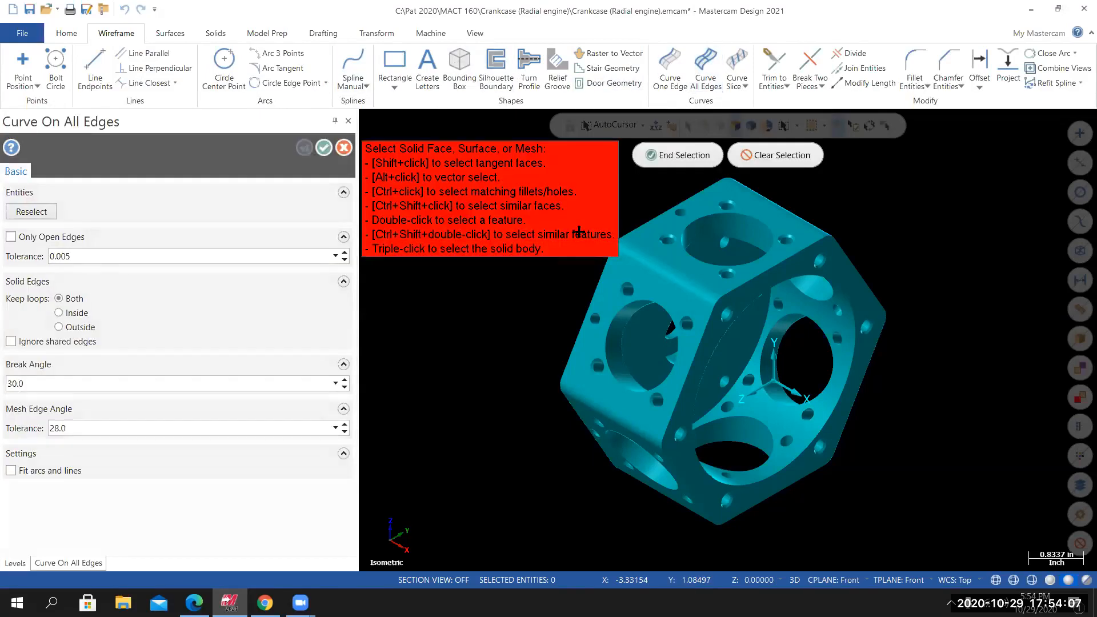
triple_click(638, 278)
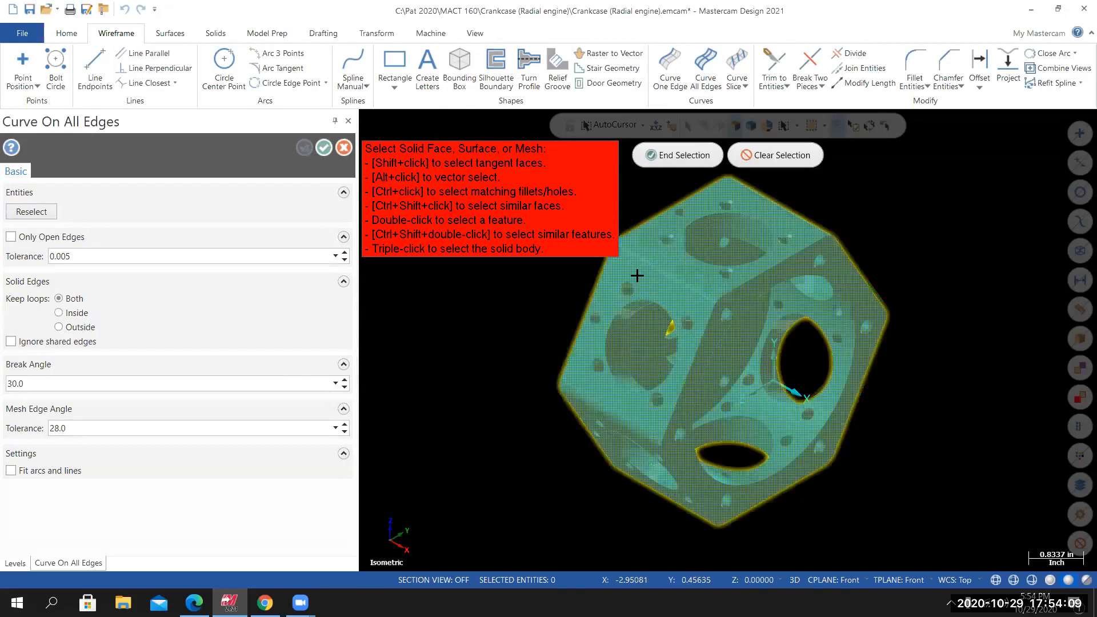
middle_click_drag(648, 529, 611, 443)
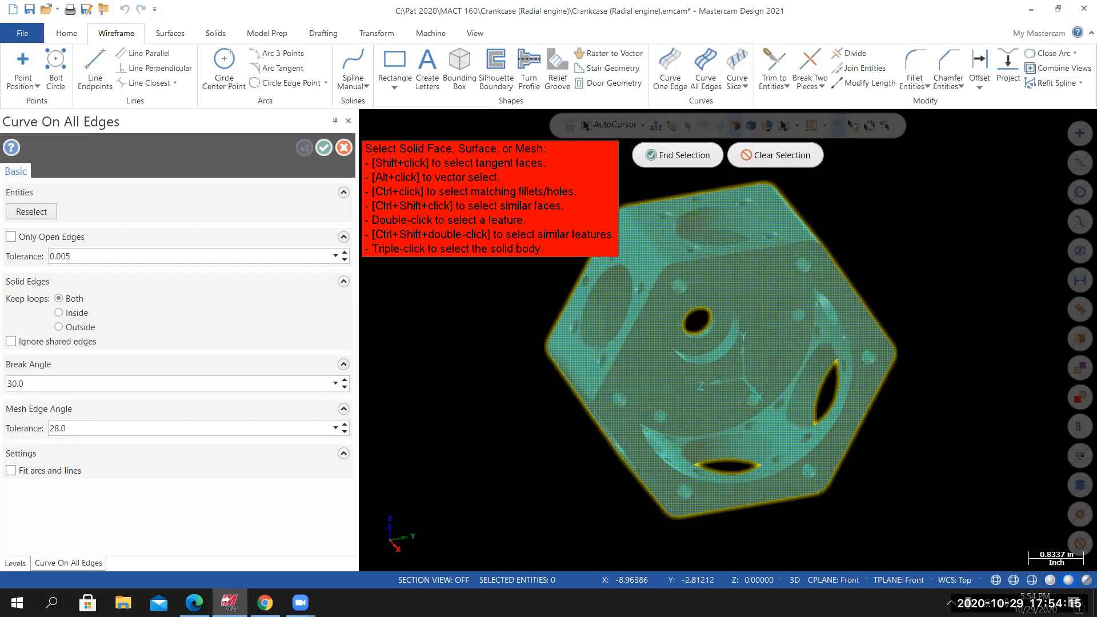
left_click(674, 156)
mouse_move(777, 454)
middle_mouse_down()
mouse_move(720, 298)
mouse_move(728, 341)
mouse_move(627, 421)
mouse_move(577, 486)
mouse_move(474, 395)
mouse_move(498, 388)
middle_mouse_up()
middle_click_drag(728, 341, 584, 408)
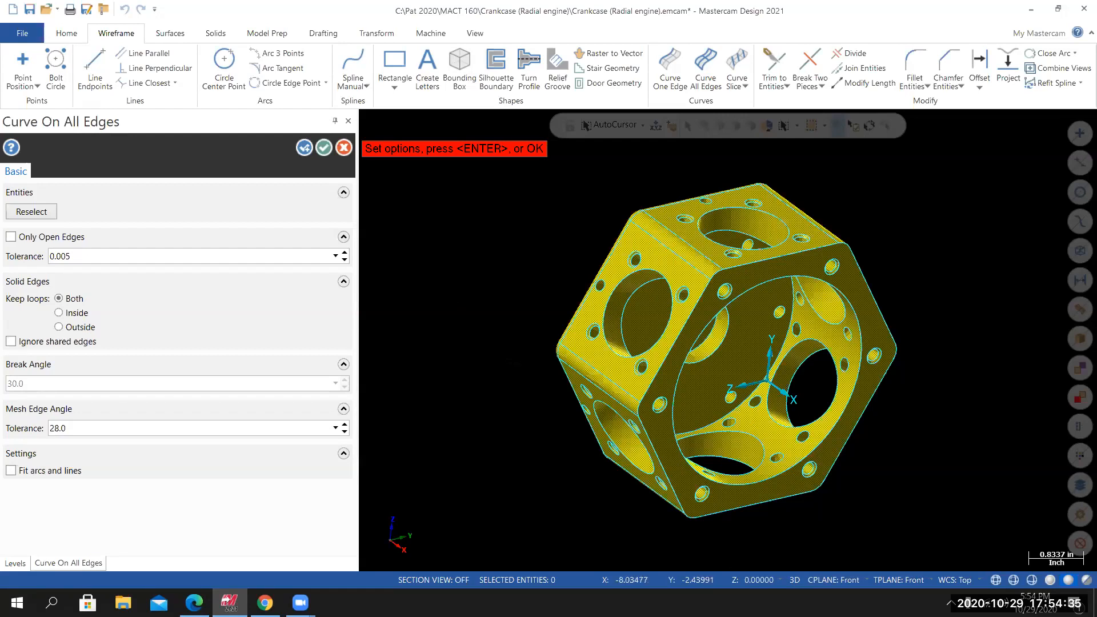
left_click(323, 148)
Hide the Solid Model level and inspect the extracted edge wireframe of the crankcase.
right_click(481, 238)
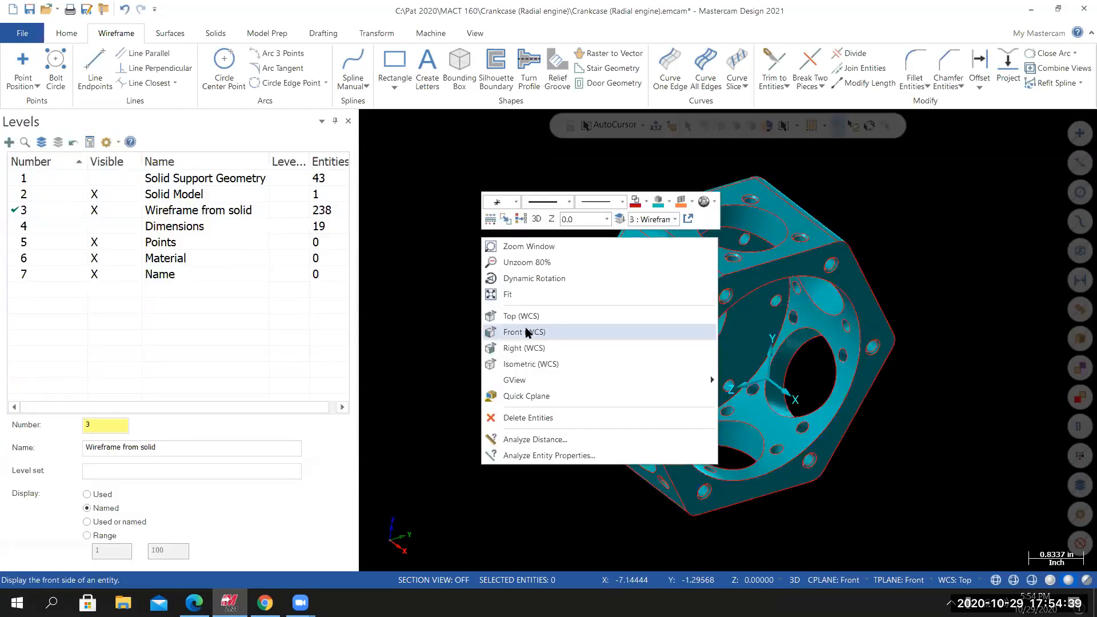
left_click(516, 365)
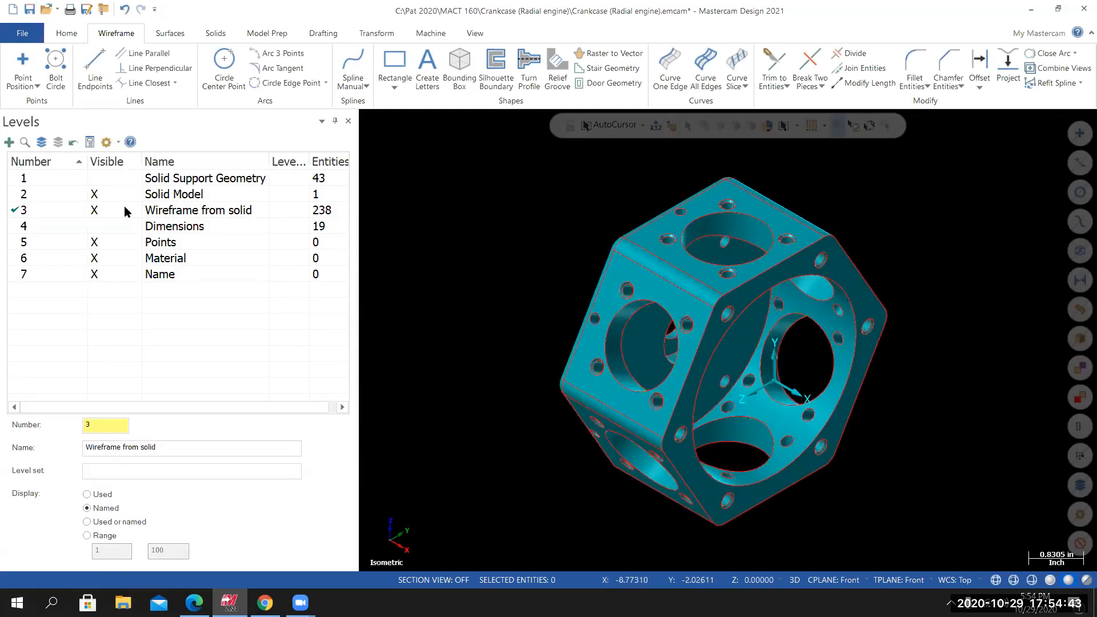
left_click(95, 194)
middle_click_drag(738, 411, 818, 383)
mouse_move(210, 222)
middle_mouse_down()
mouse_move(206, 209)
mouse_move(218, 217)
middle_mouse_up()
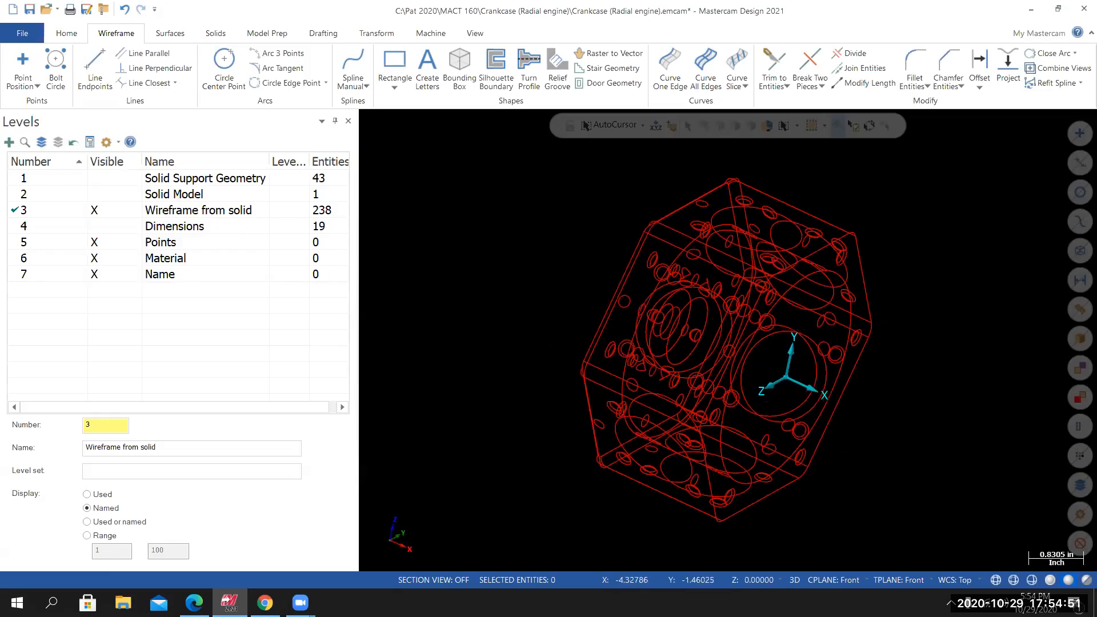
Show the Solid Model level, make level 6, Material, the main level, and save the crankcase file.
middle_click_drag(482, 350, 400, 308)
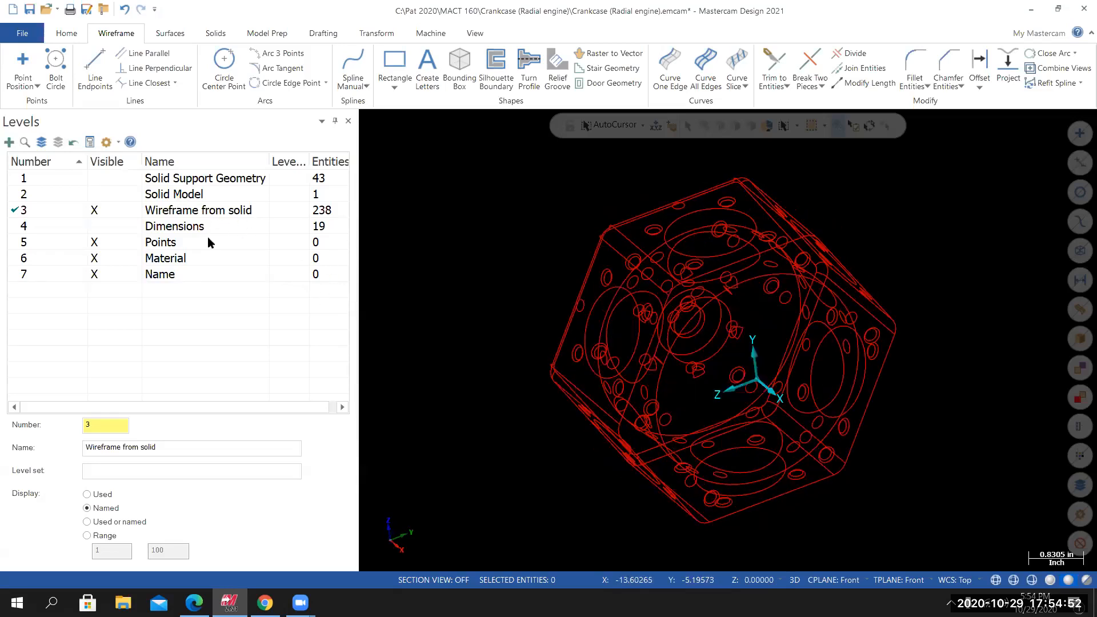
left_click(100, 196)
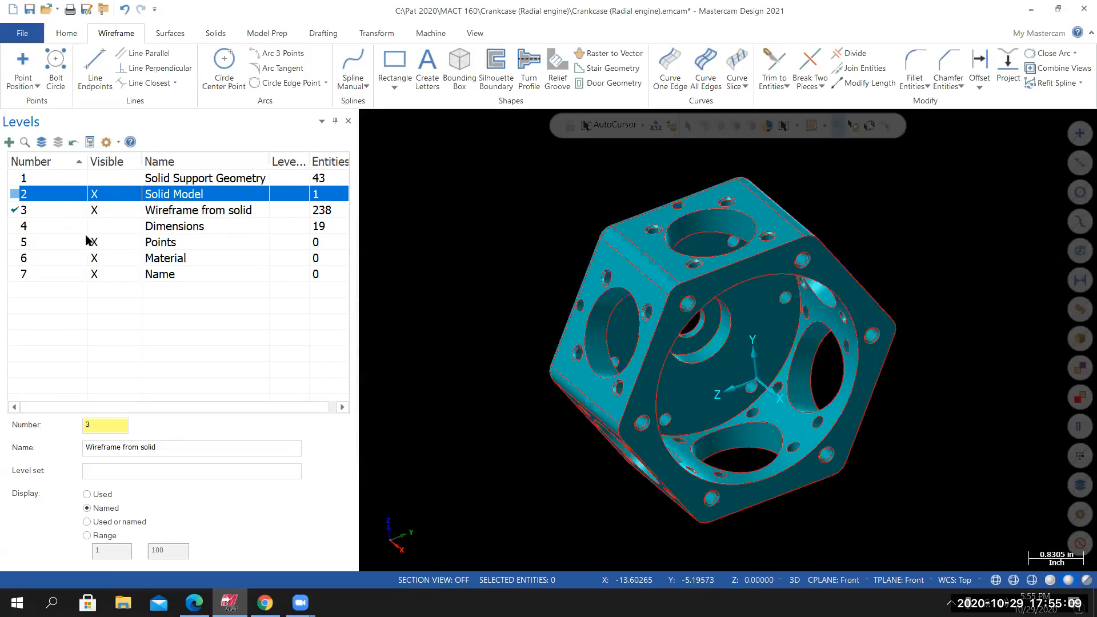
left_click(16, 262)
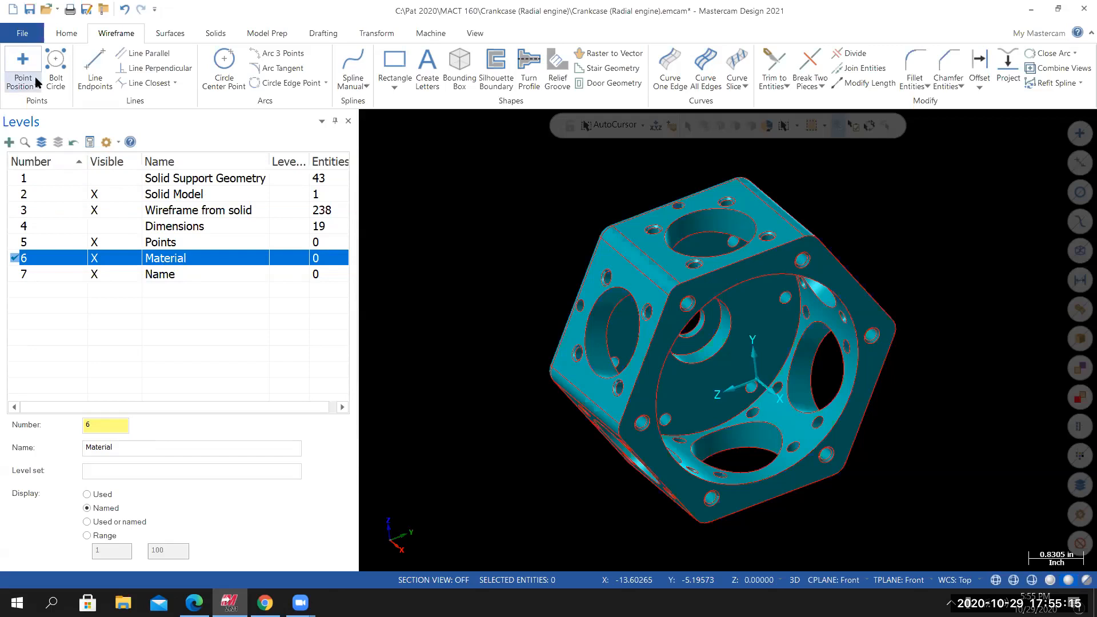
left_click(22, 34)
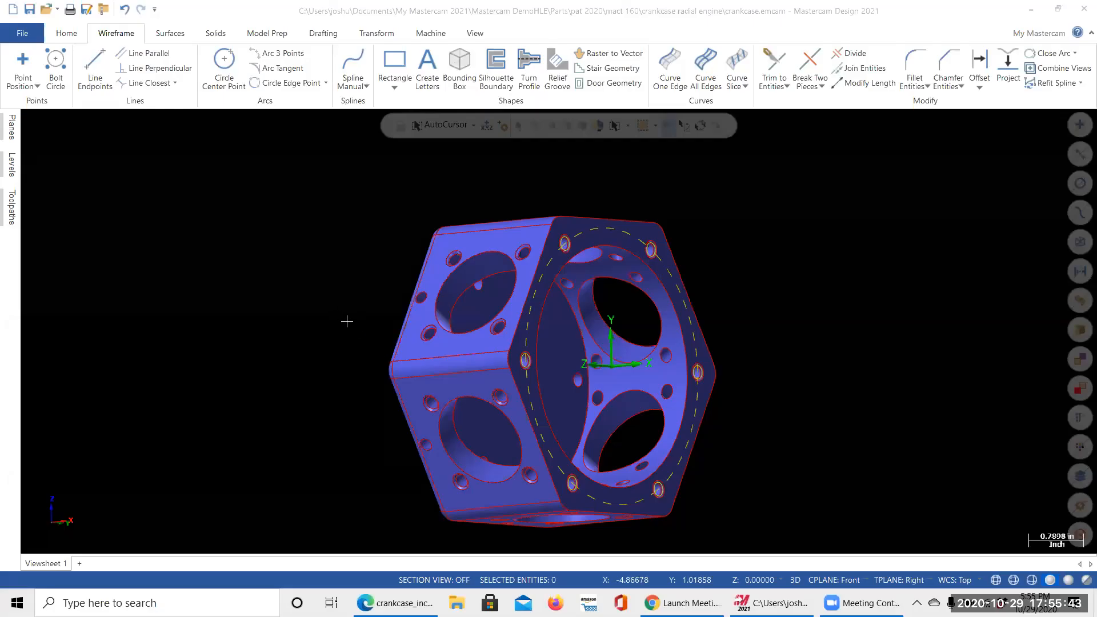
Hide level 1, solid support geometry, in the other crankcase.emcam file, leaving the solid model and its wireframe shown.
left_click(12, 165)
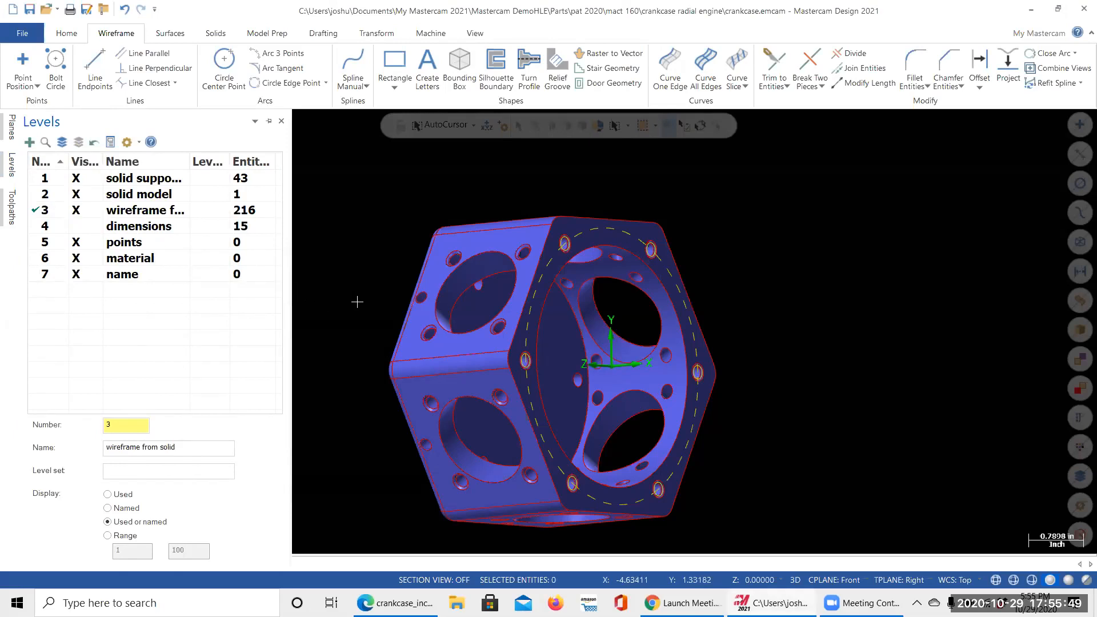
mouse_move(348, 284)
middle_mouse_down()
mouse_move(361, 232)
mouse_move(225, 189)
mouse_move(135, 240)
mouse_move(172, 370)
mouse_move(338, 473)
mouse_move(357, 275)
mouse_move(379, 254)
mouse_move(262, 301)
middle_mouse_up()
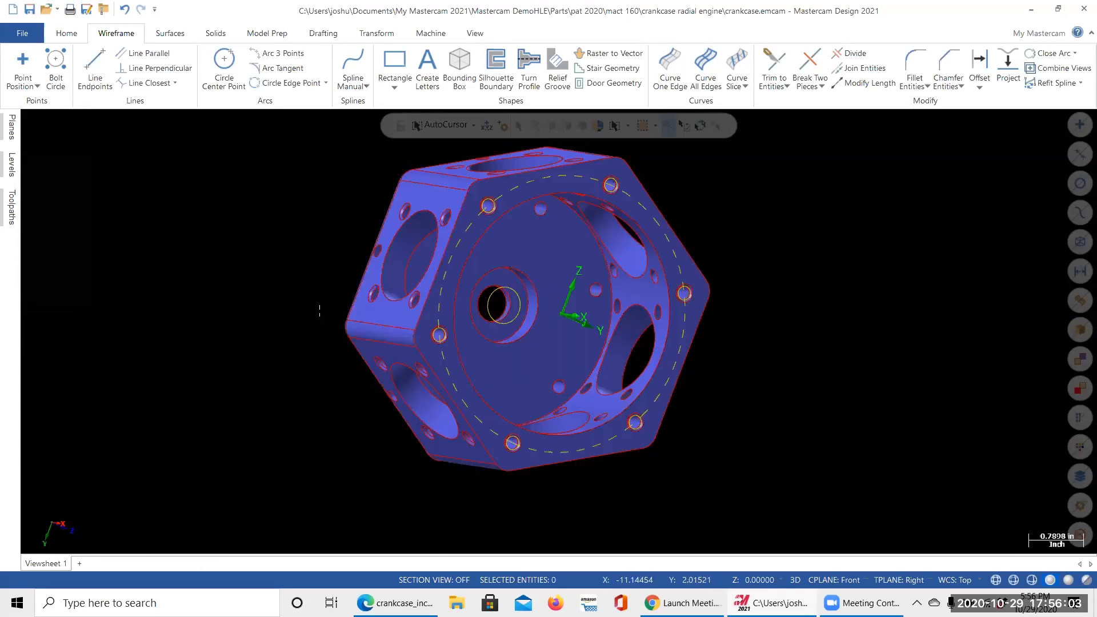
mouse_move(15, 167)
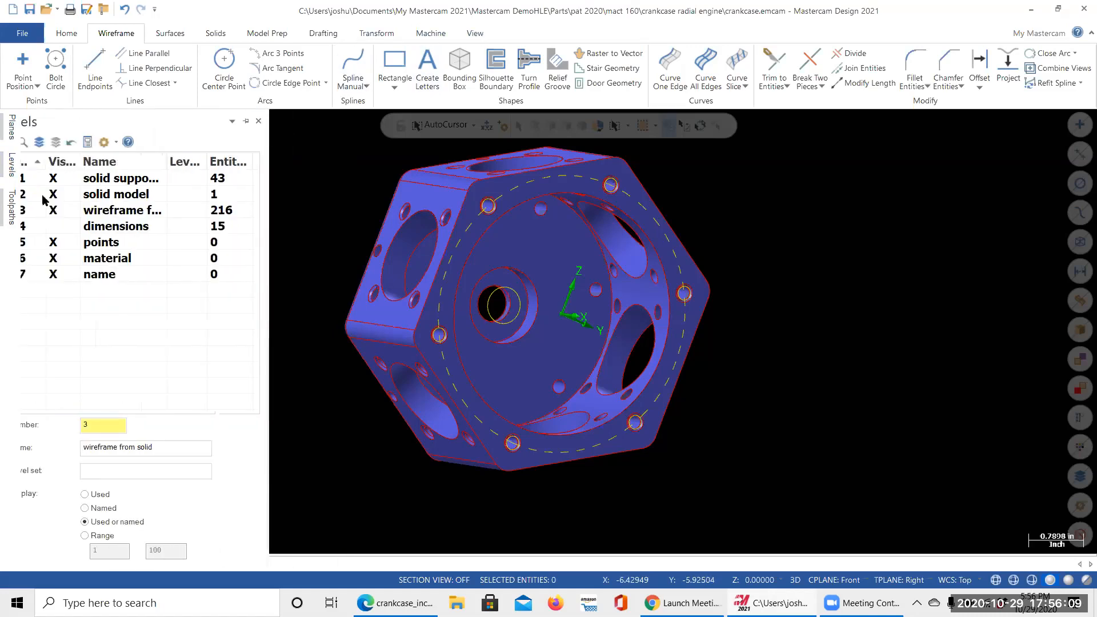
left_click(77, 178)
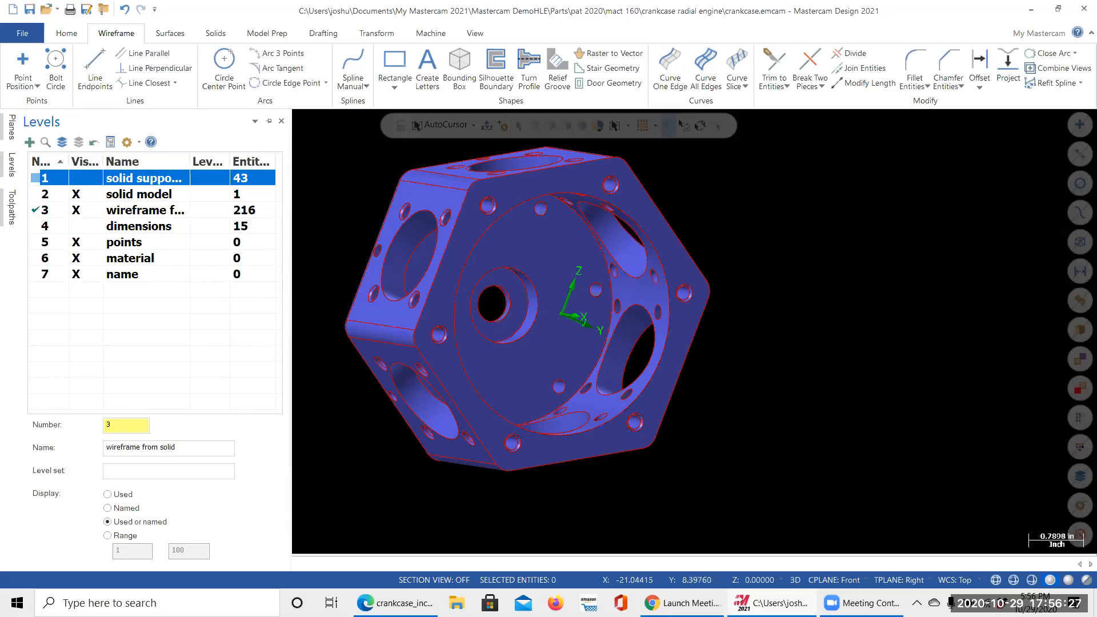
Analyze the edge circle of one of the small holes surrounding the center bore on the crankcase's closed hexagonal face.
middle_click_drag(669, 498, 563, 462)
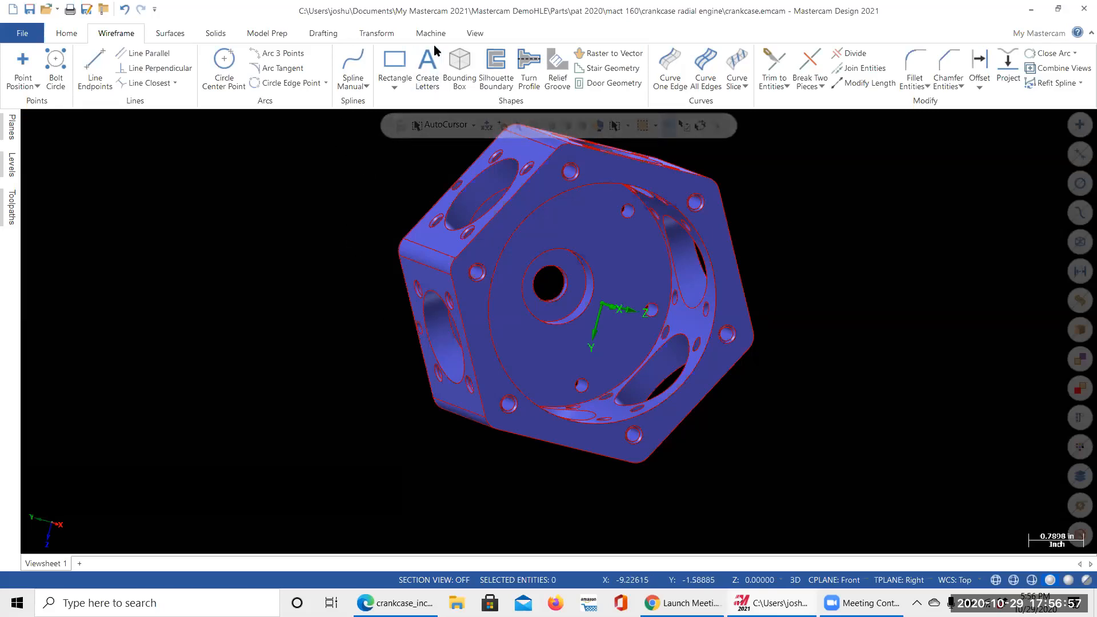
scroll(475, 272, "up", 4)
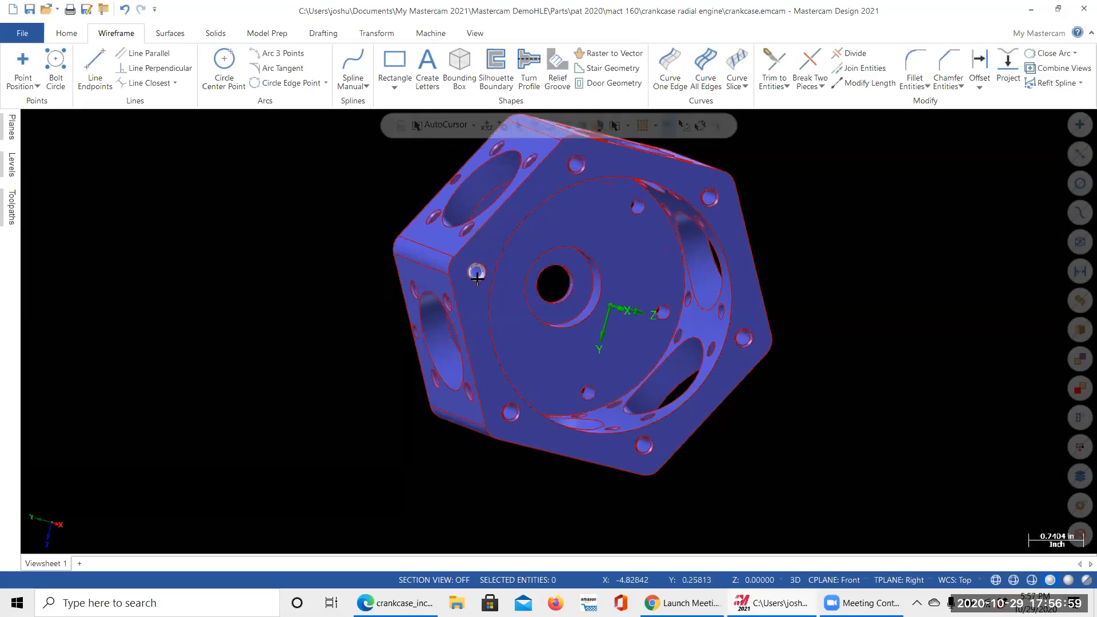
scroll(471, 270, "up", 2)
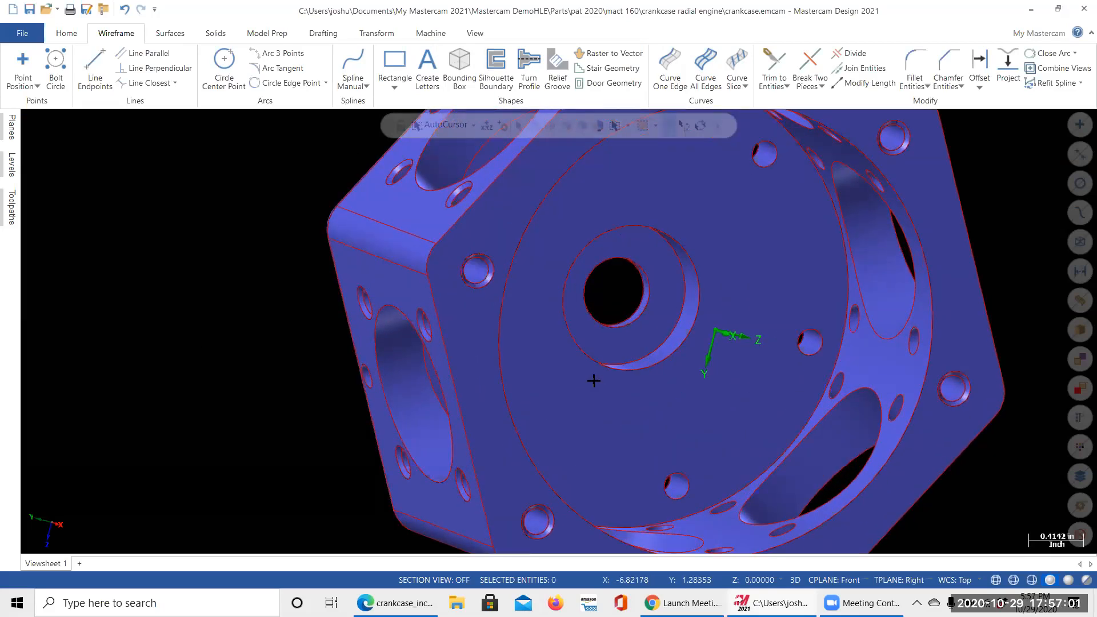
mouse_move(474, 275)
middle_mouse_down()
mouse_move(612, 375)
mouse_move(753, 390)
mouse_move(743, 383)
mouse_move(760, 370)
middle_mouse_up()
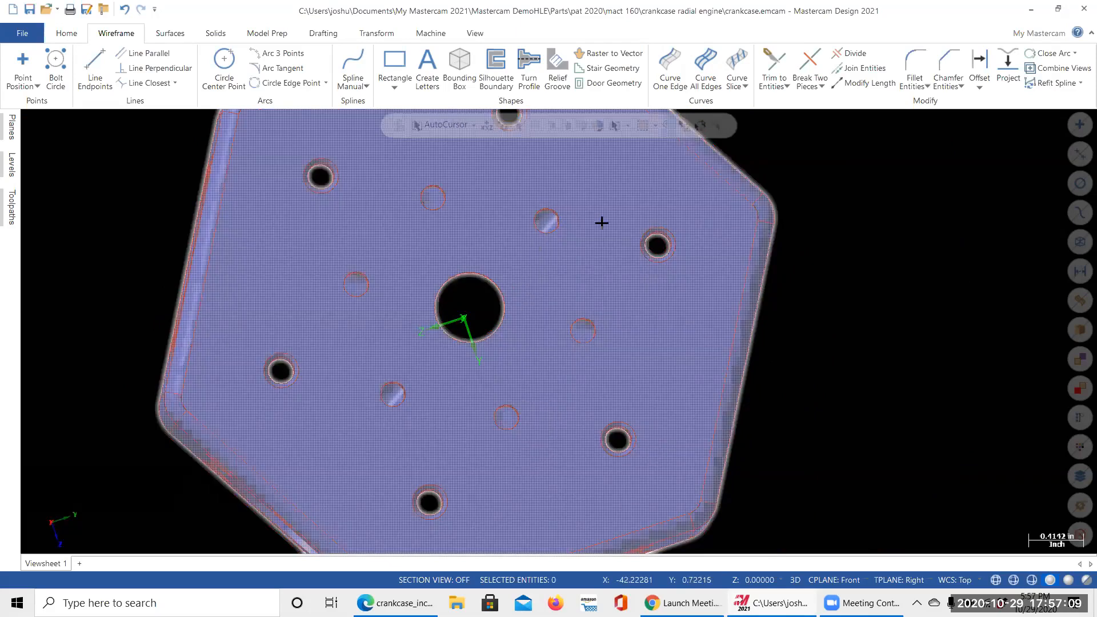
scroll(549, 232, "up", 2)
scroll(552, 228, "up", 1)
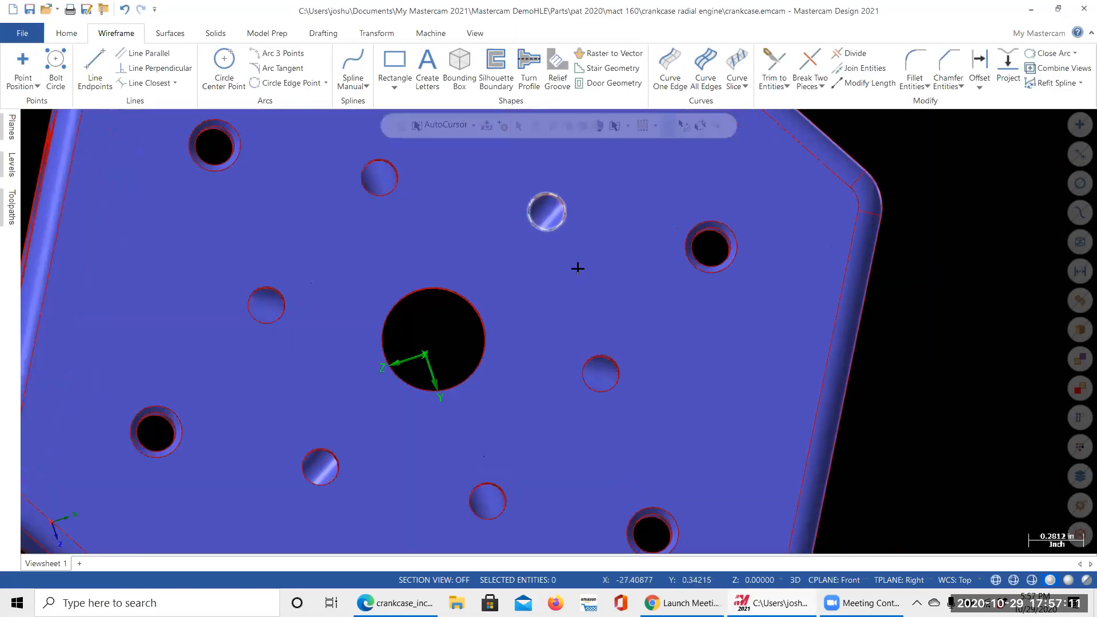
middle_click_drag(596, 241, 578, 269)
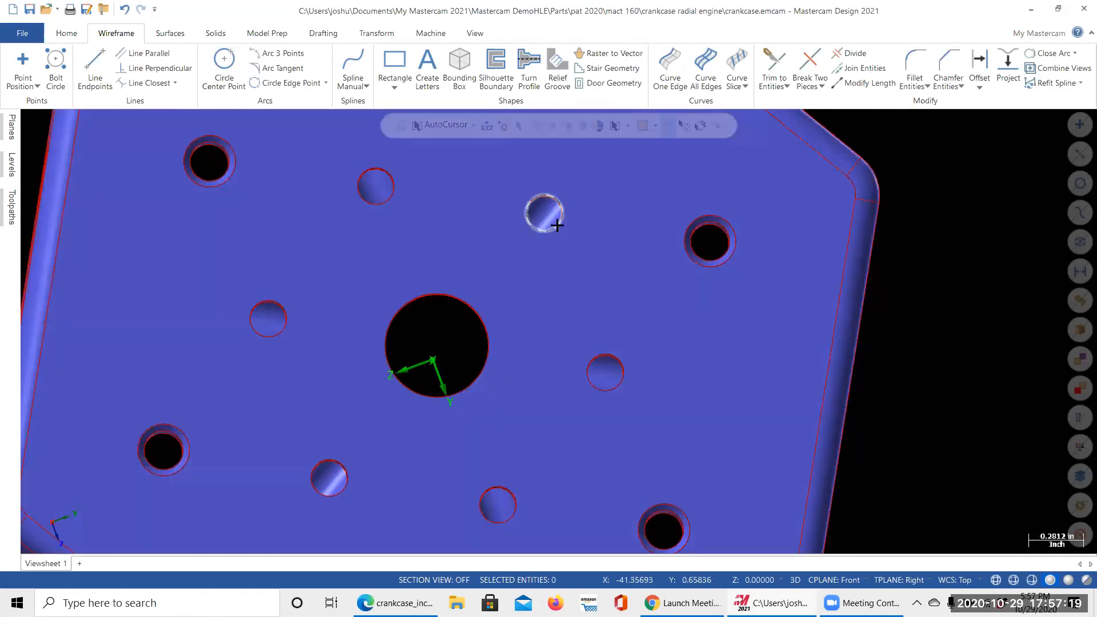
left_click(560, 223)
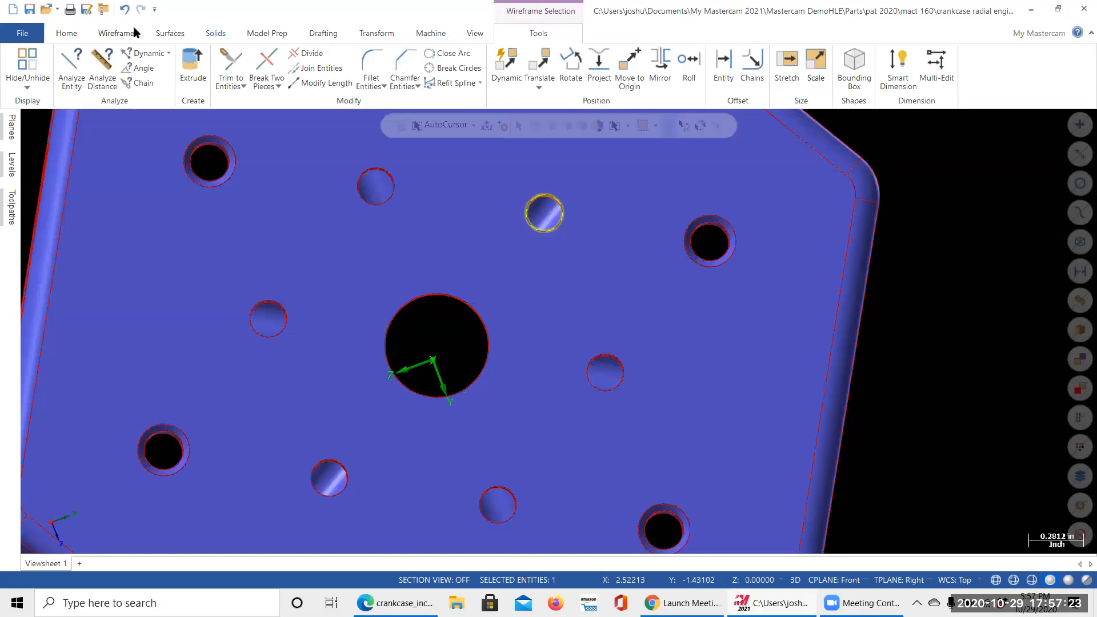
left_click(118, 34)
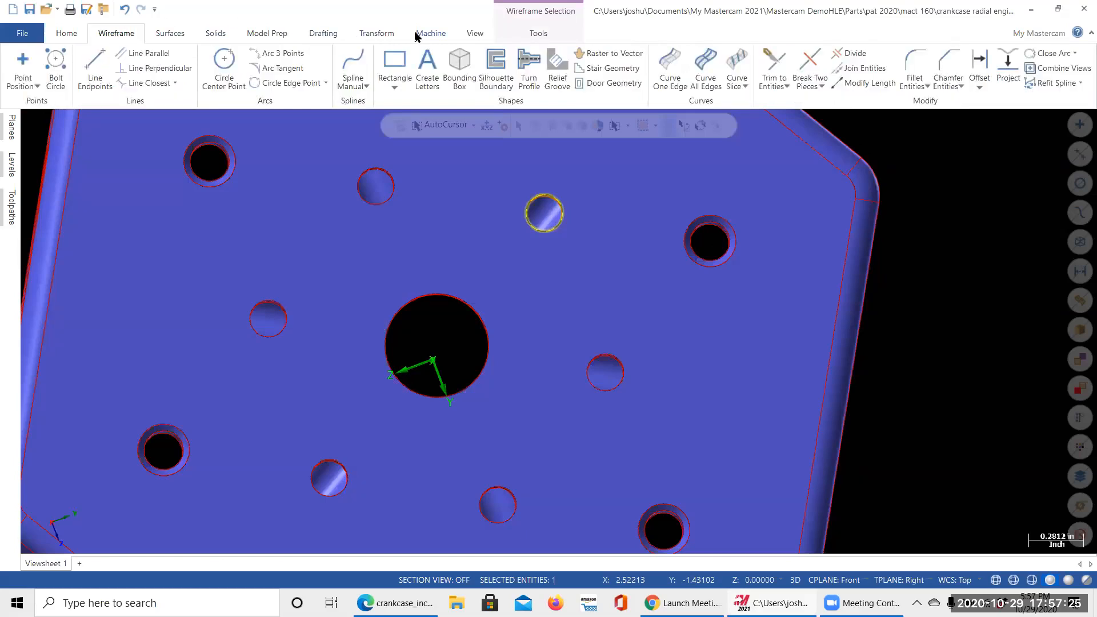
left_click(465, 36)
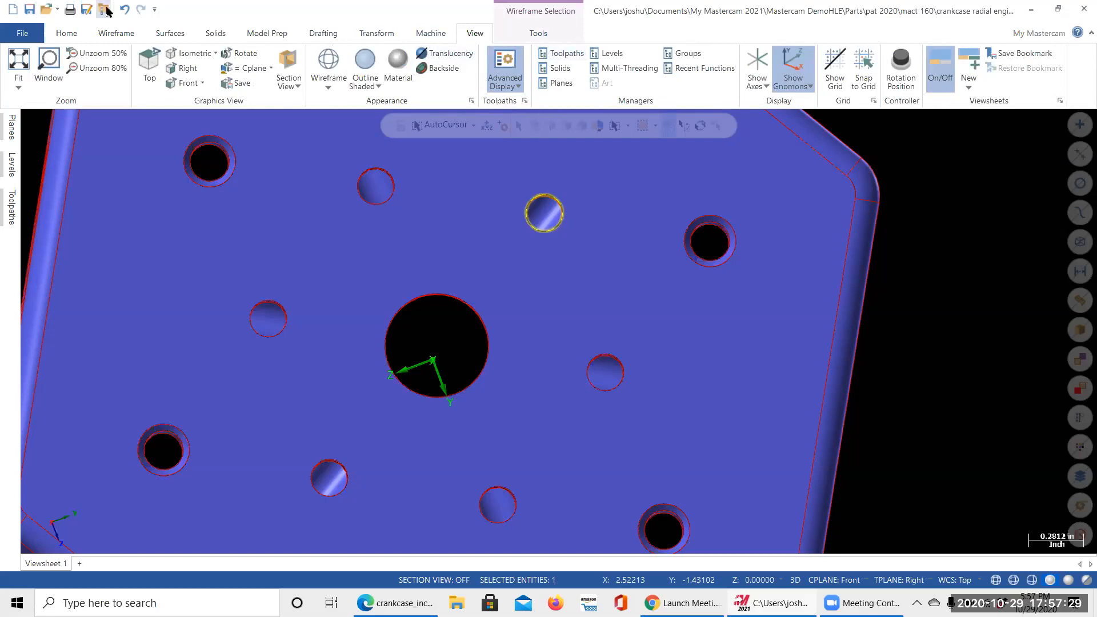
left_click(60, 34)
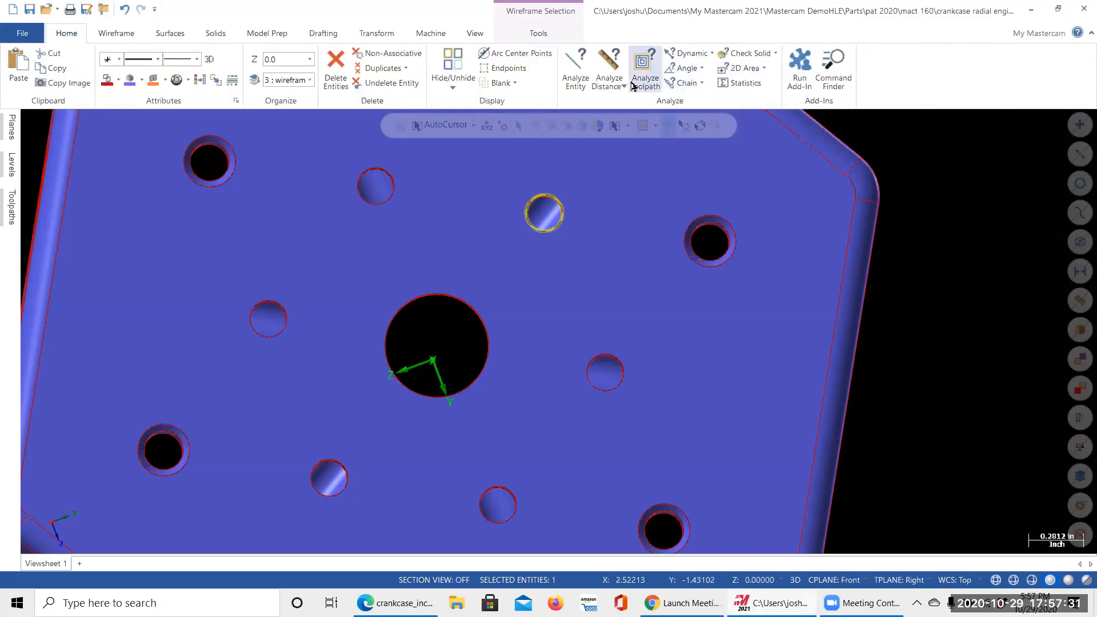
left_click(576, 75)
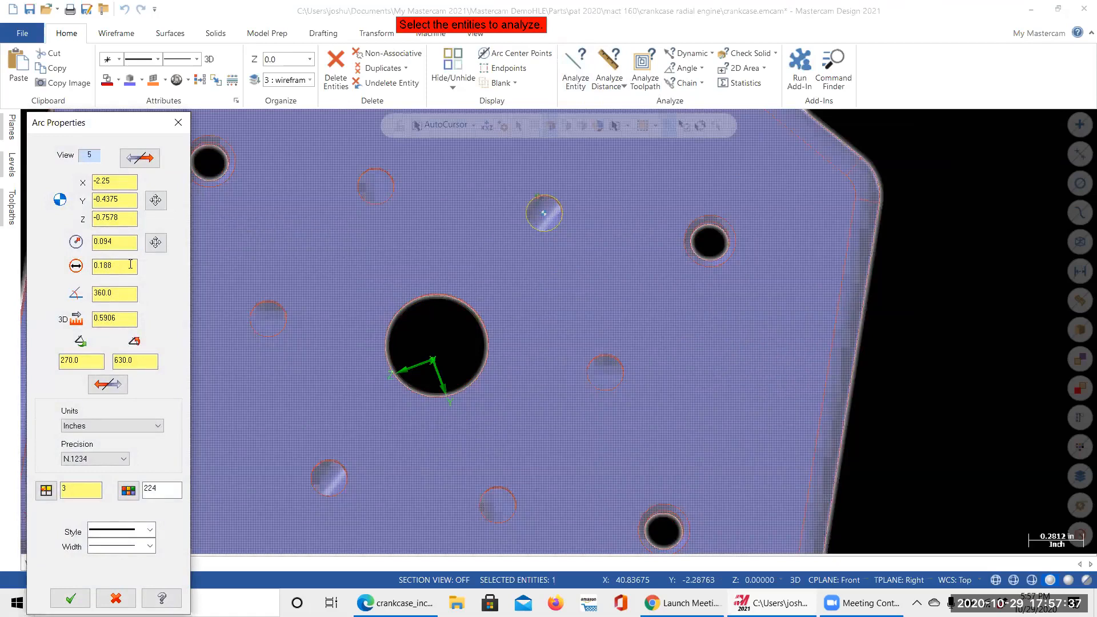
left_click(179, 123)
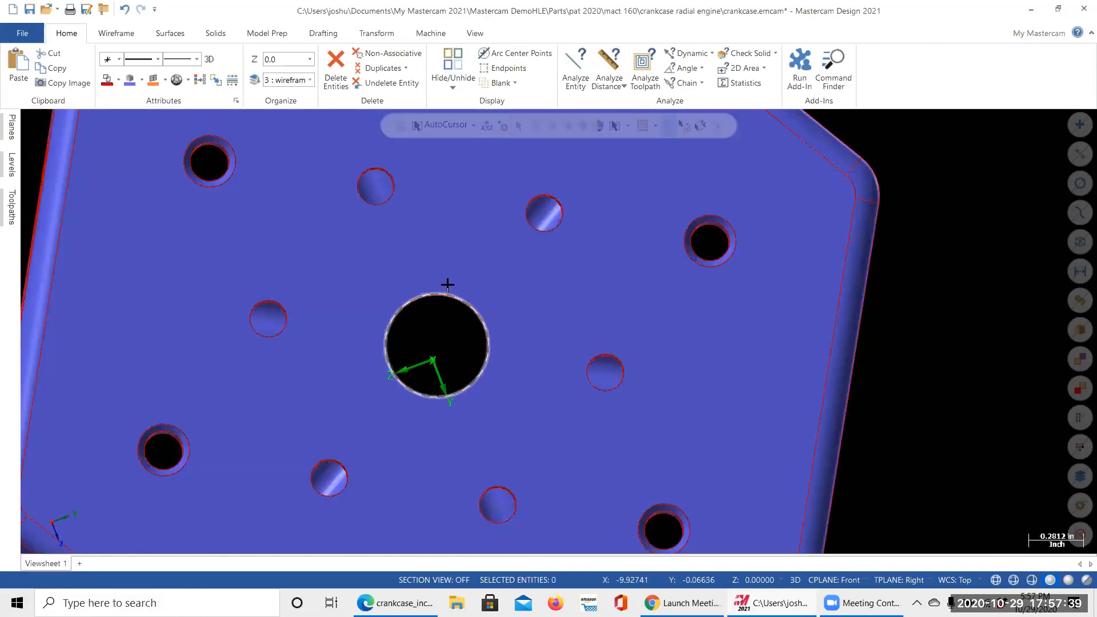
Analyze the edge circle of the single hole between the large cylinder bore and the closed-face edge on a crankcase side.
scroll(420, 309, "down", 2)
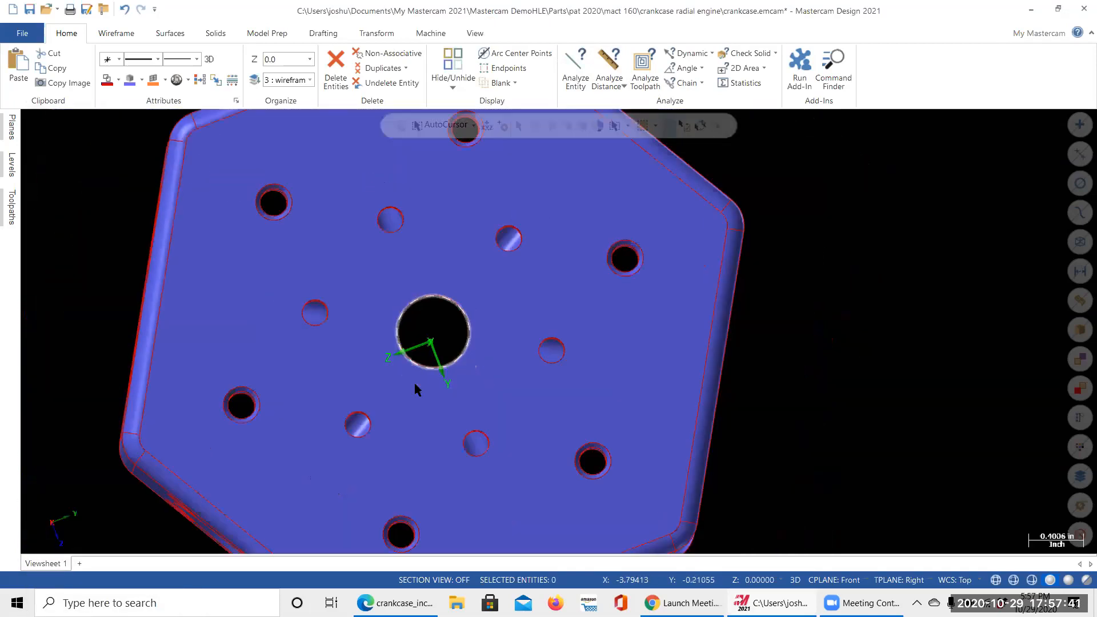
scroll(416, 390, "down", 2)
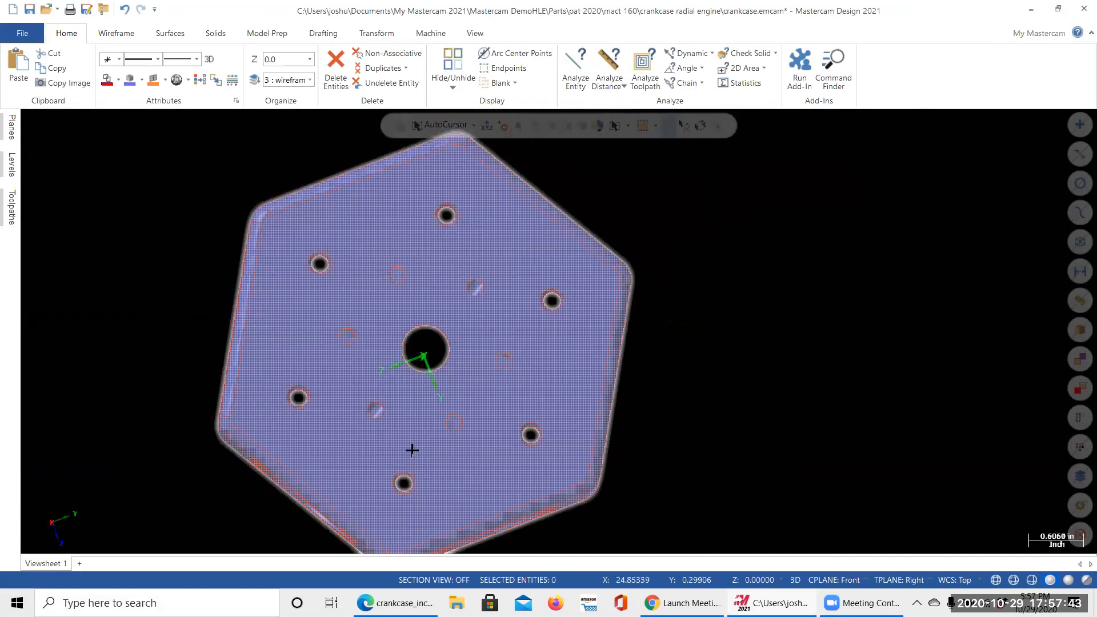
mouse_move(463, 272)
middle_mouse_down()
mouse_move(495, 335)
mouse_move(465, 314)
mouse_move(448, 333)
mouse_move(453, 294)
mouse_move(468, 303)
middle_mouse_up()
scroll(489, 310, "up", 5)
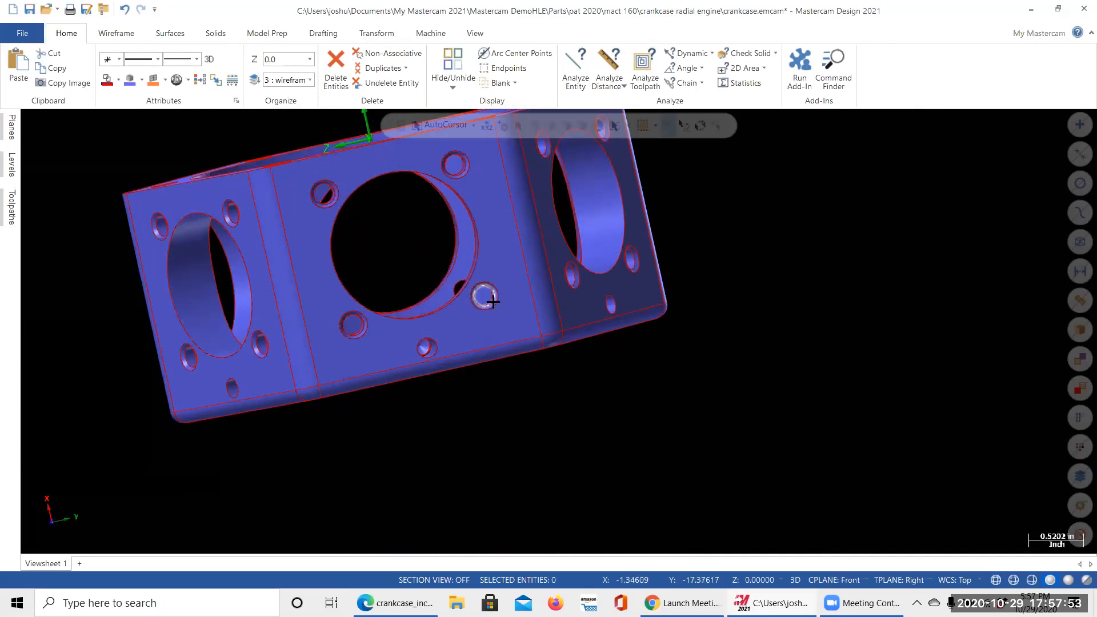
scroll(489, 303, "up", 3)
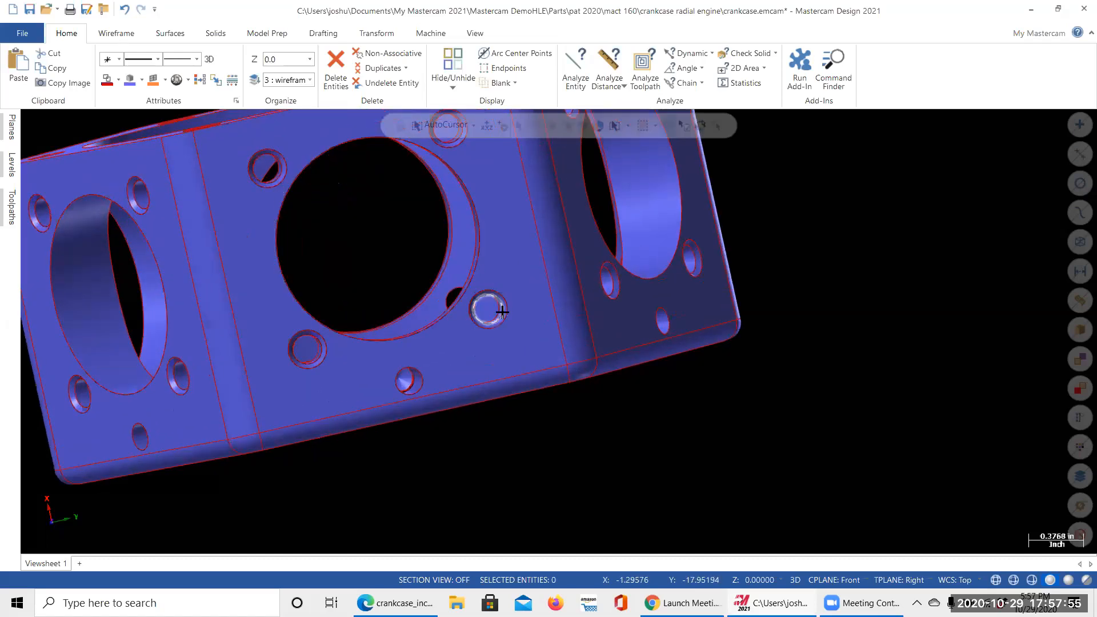
left_click(502, 311)
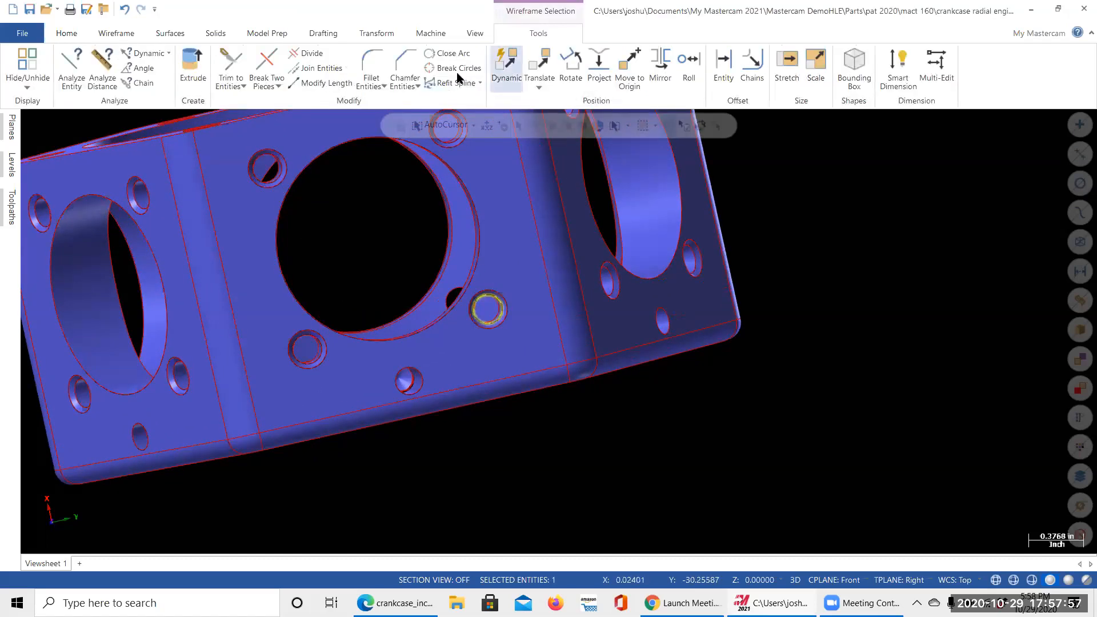
key("Escape")
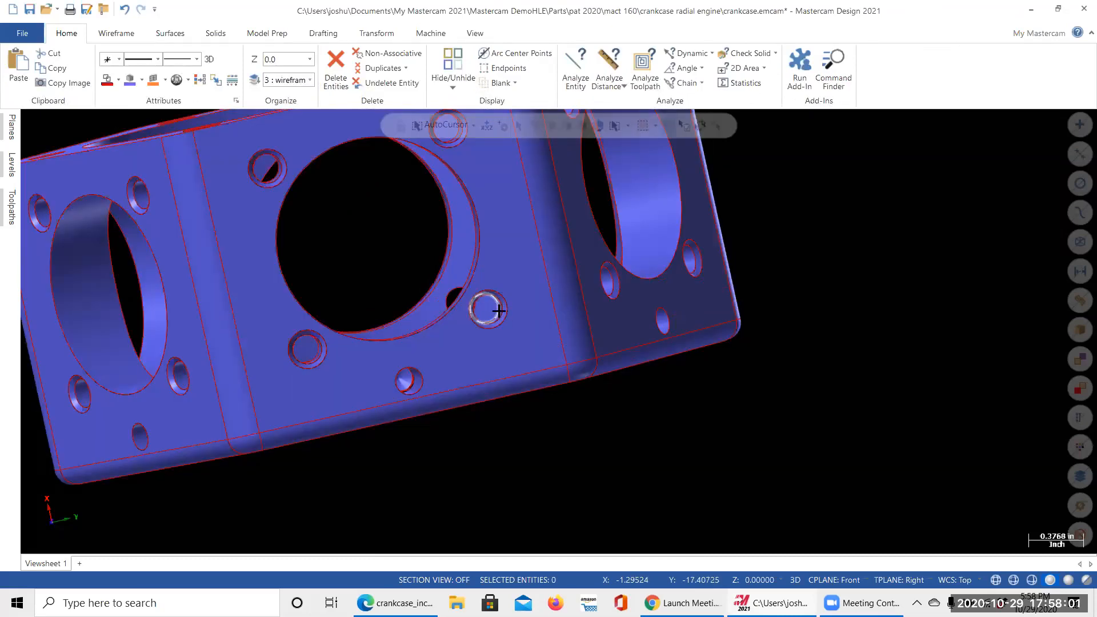
mouse_move(413, 372)
middle_mouse_down()
mouse_move(355, 373)
mouse_move(408, 380)
middle_mouse_up()
left_click(408, 380)
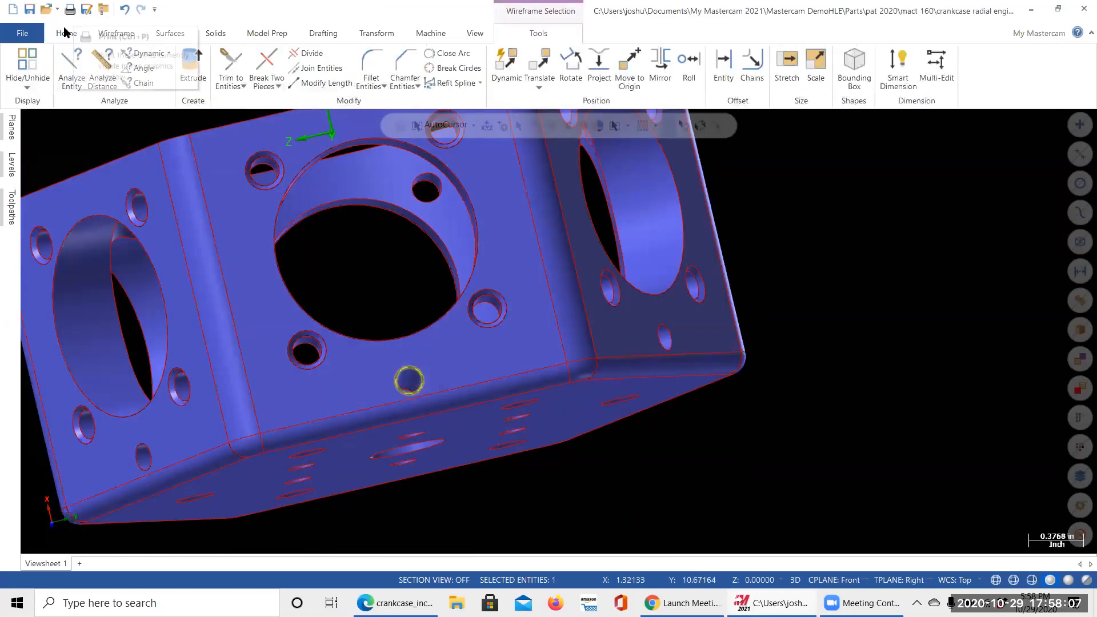
left_click(65, 33)
left_click(573, 70)
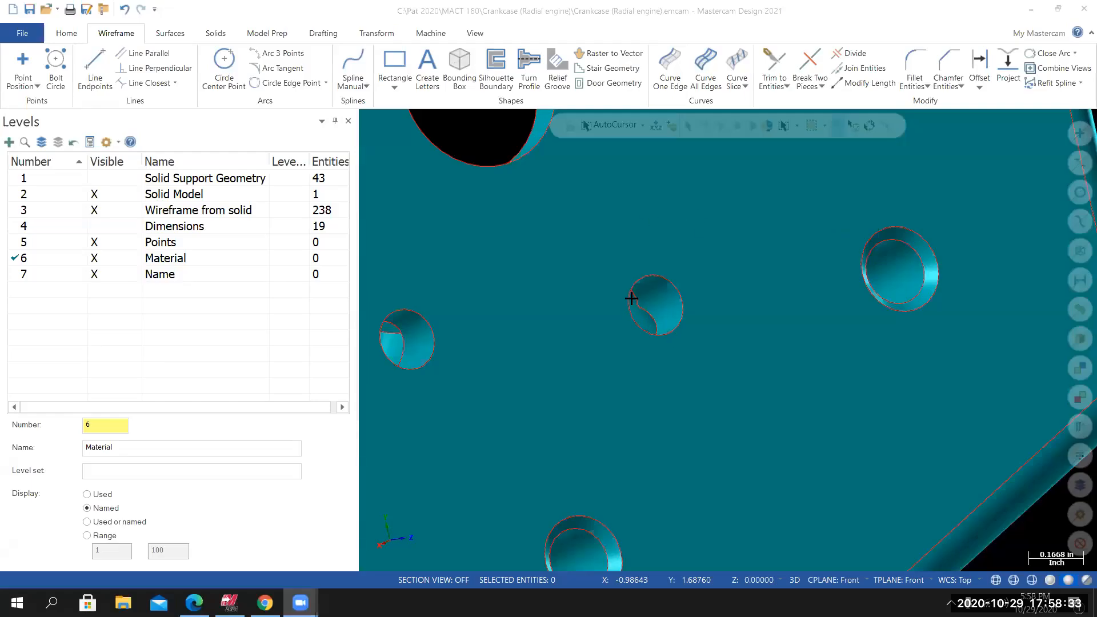
Select the short line segment at the small hole's inner intersection and examine the edge curves where the holes meet.
scroll(631, 243, "up", 10)
left_click(630, 239)
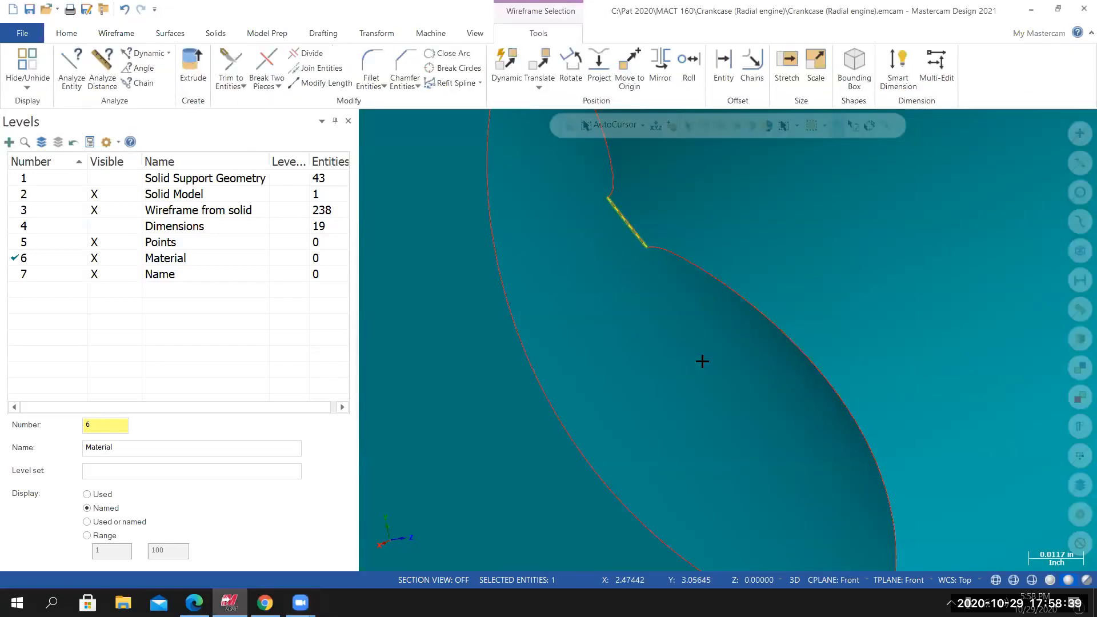
scroll(686, 373, "down", 5)
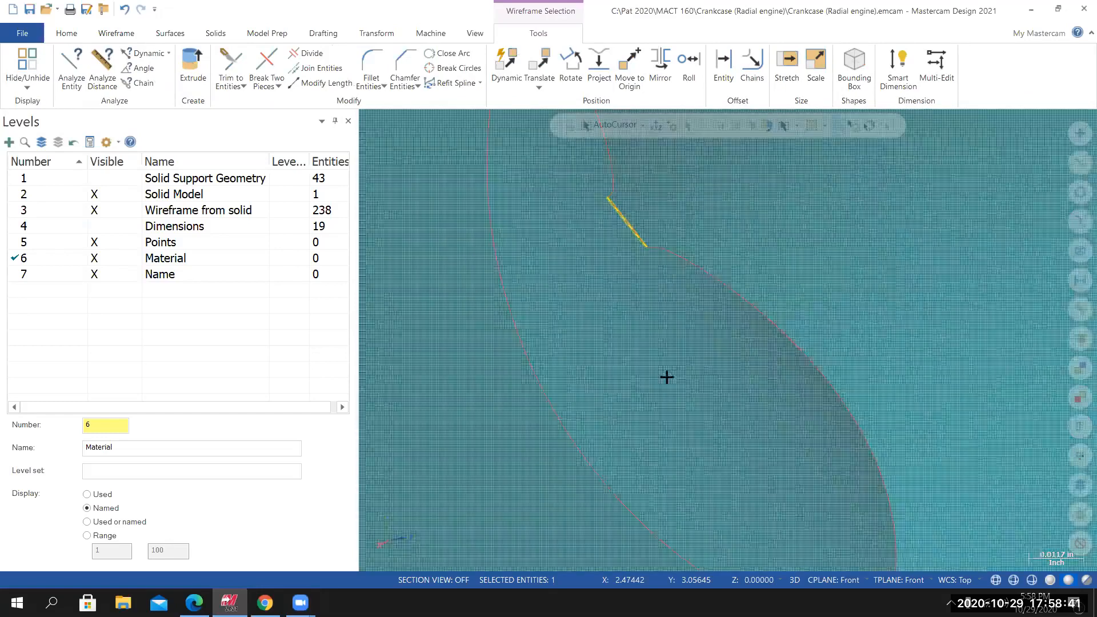
middle_click_drag(642, 393, 604, 414)
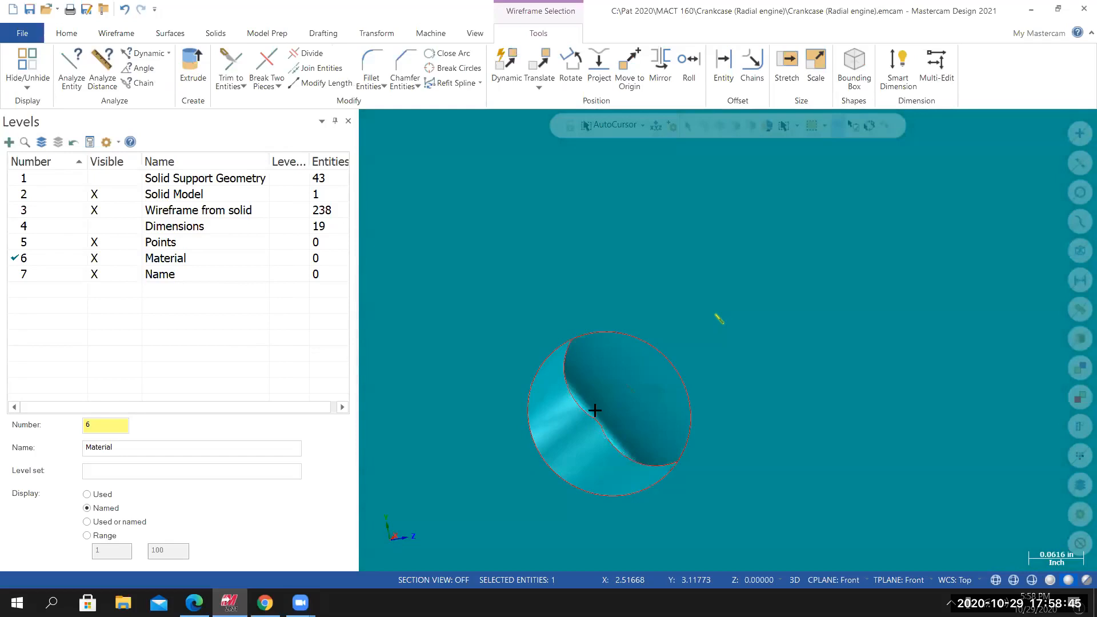
scroll(594, 420, "up", 3)
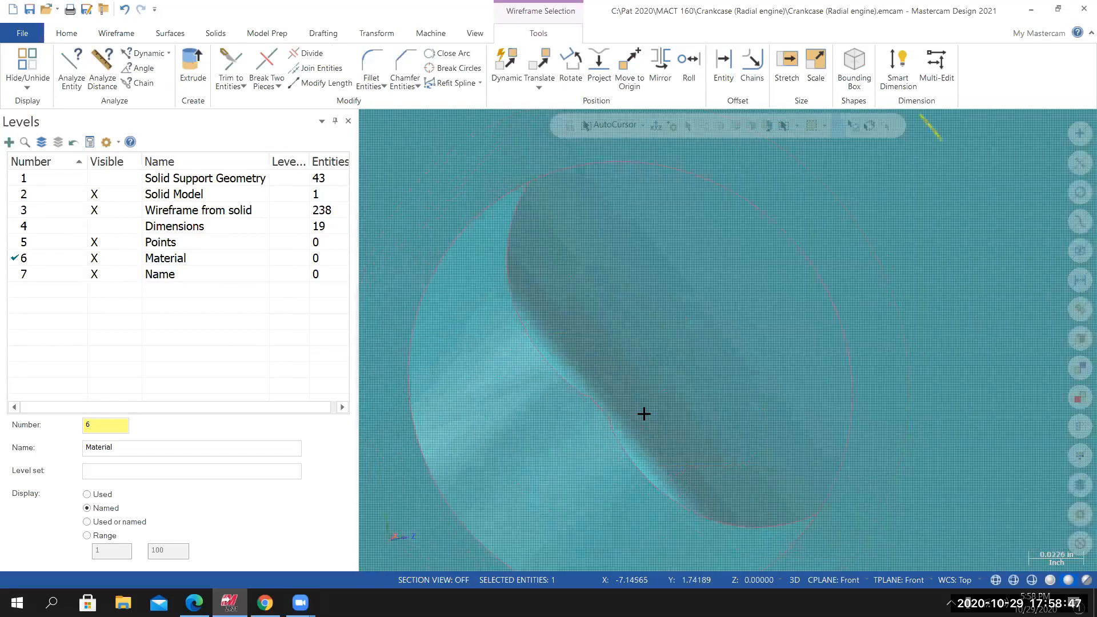
scroll(645, 414, "down", 2)
scroll(609, 401, "up", 4)
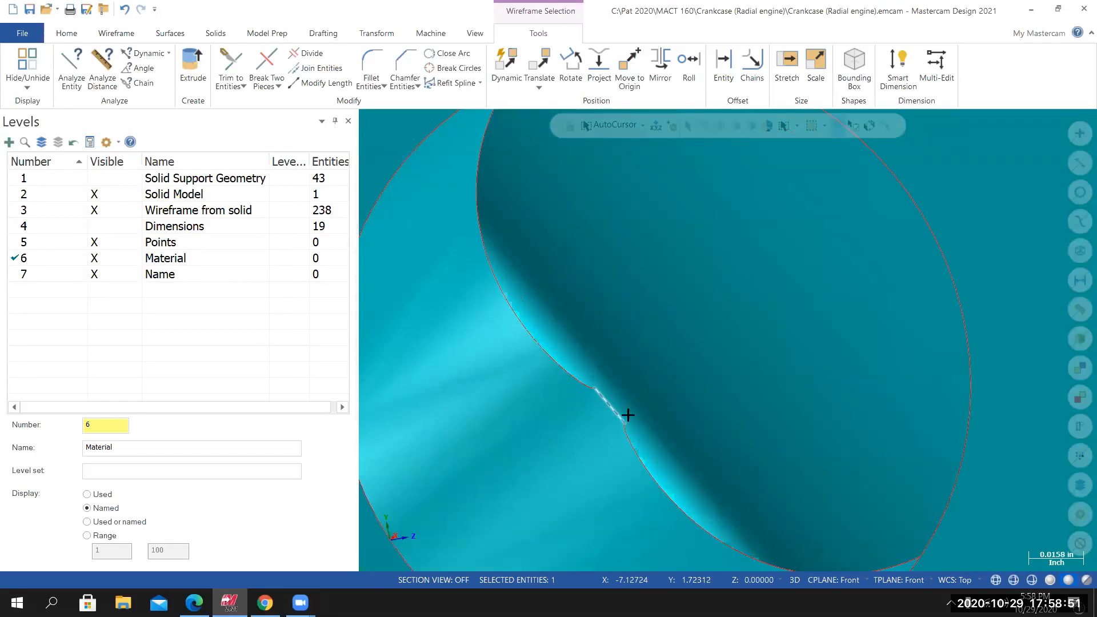
scroll(703, 440, "down", 2)
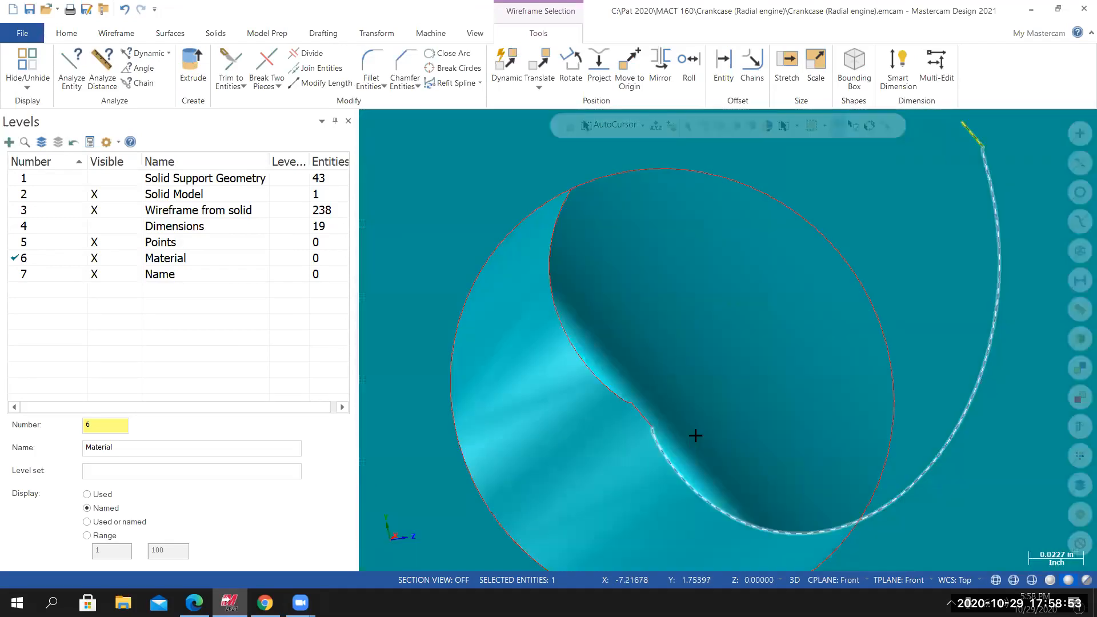
scroll(696, 435, "down", 4)
scroll(667, 426, "up", 4)
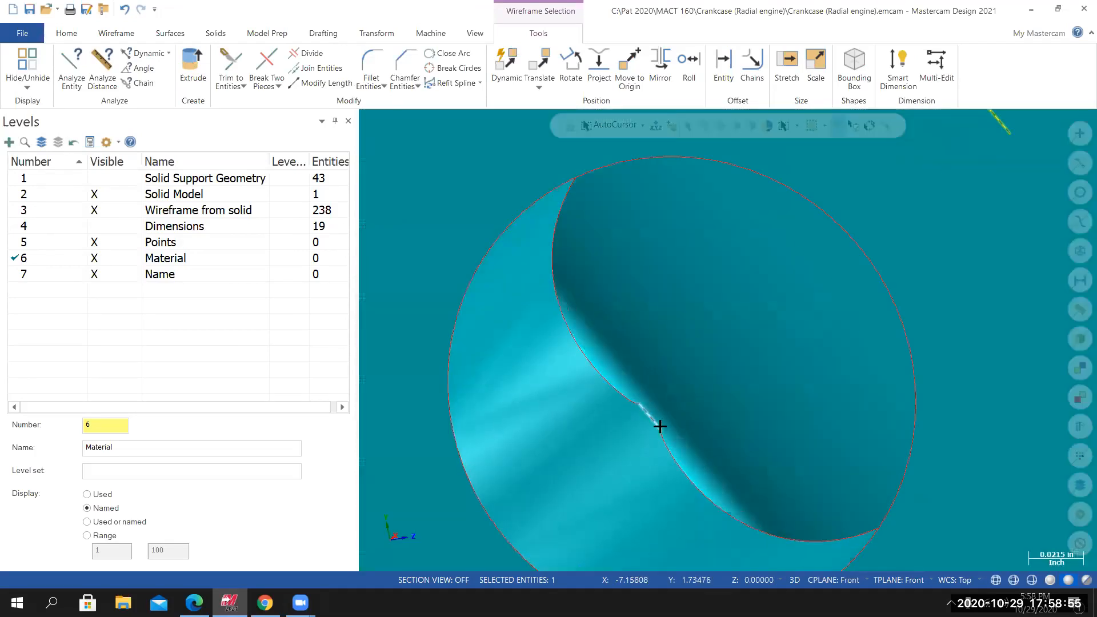
Examine how the short segment joins the two curved edges at the hole intersection, and clear the selection.
scroll(657, 422, "up", 2)
scroll(651, 415, "down", 3)
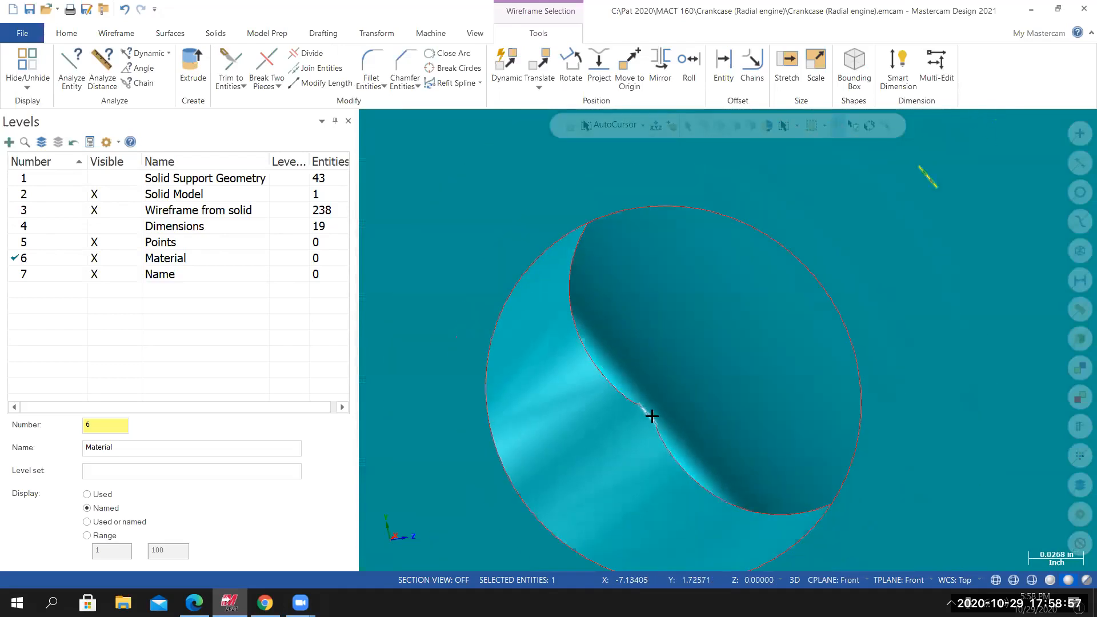
scroll(652, 416, "down", 2)
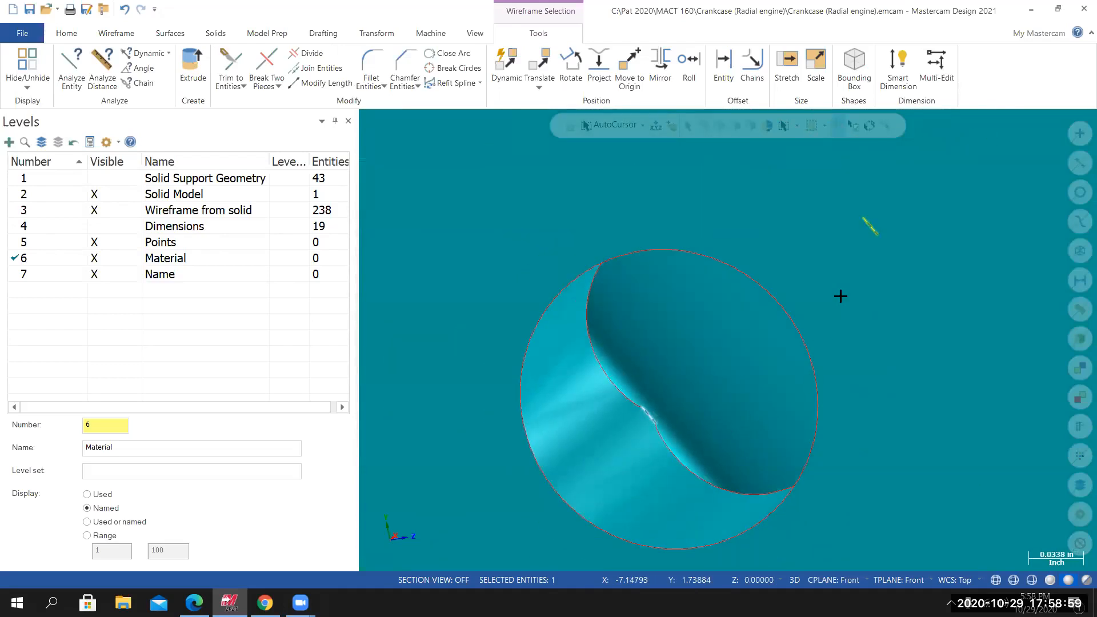
left_click(915, 238)
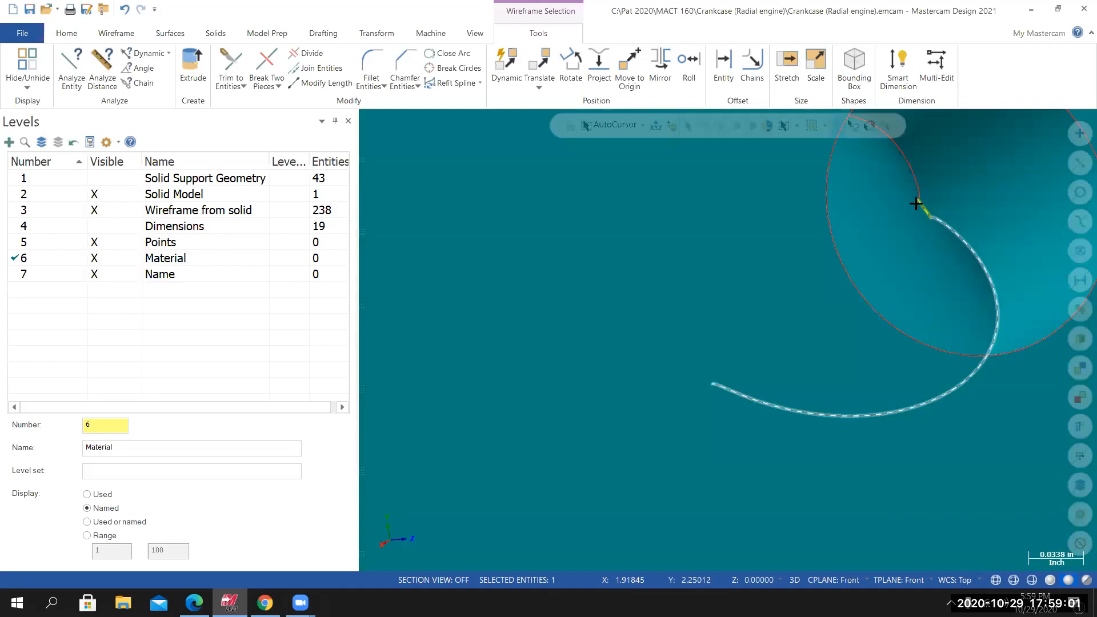
left_click(928, 217)
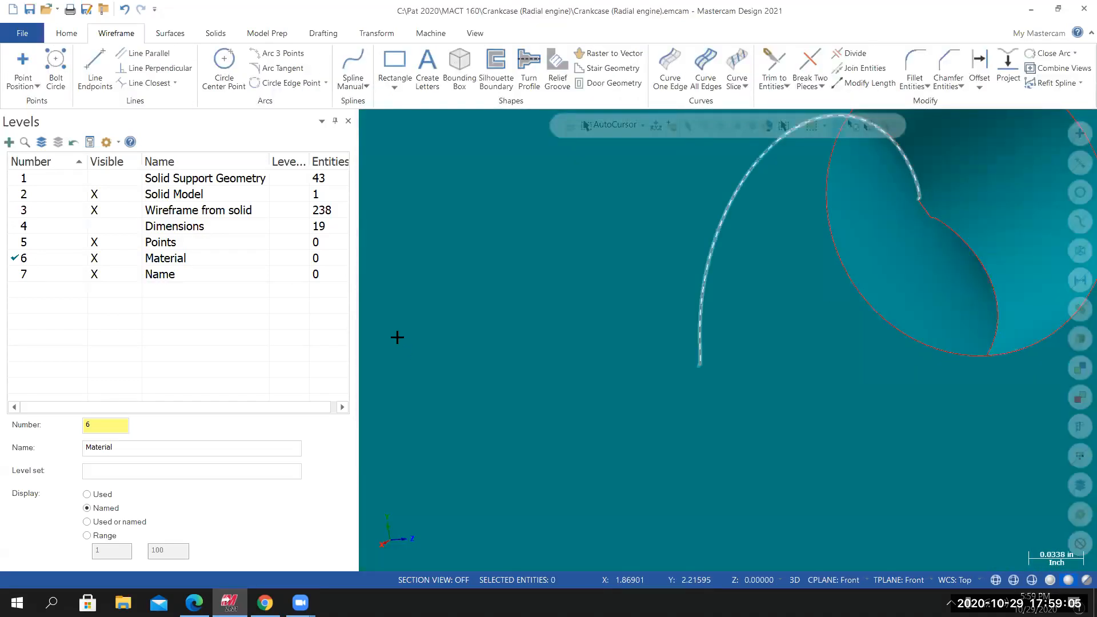
Examine the center bore and surrounding holes on the crankcase's closed hexagonal face from several angles using Dynamic Rotation.
scroll(804, 355, "down", 5)
scroll(858, 381, "down", 5)
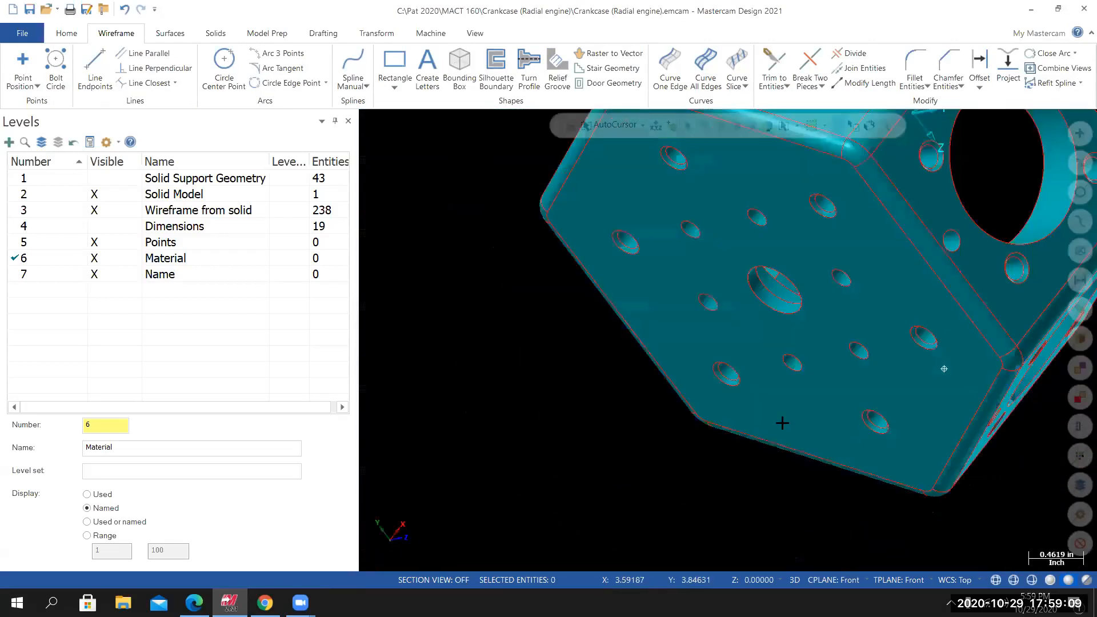
middle_click_drag(782, 422, 846, 474)
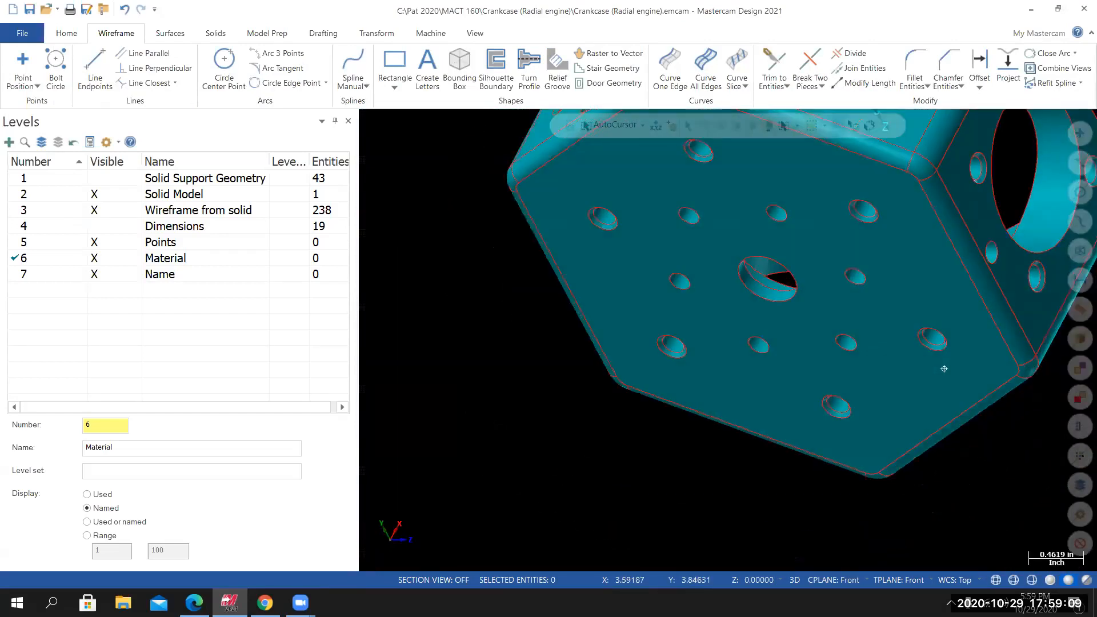
right_click(508, 289)
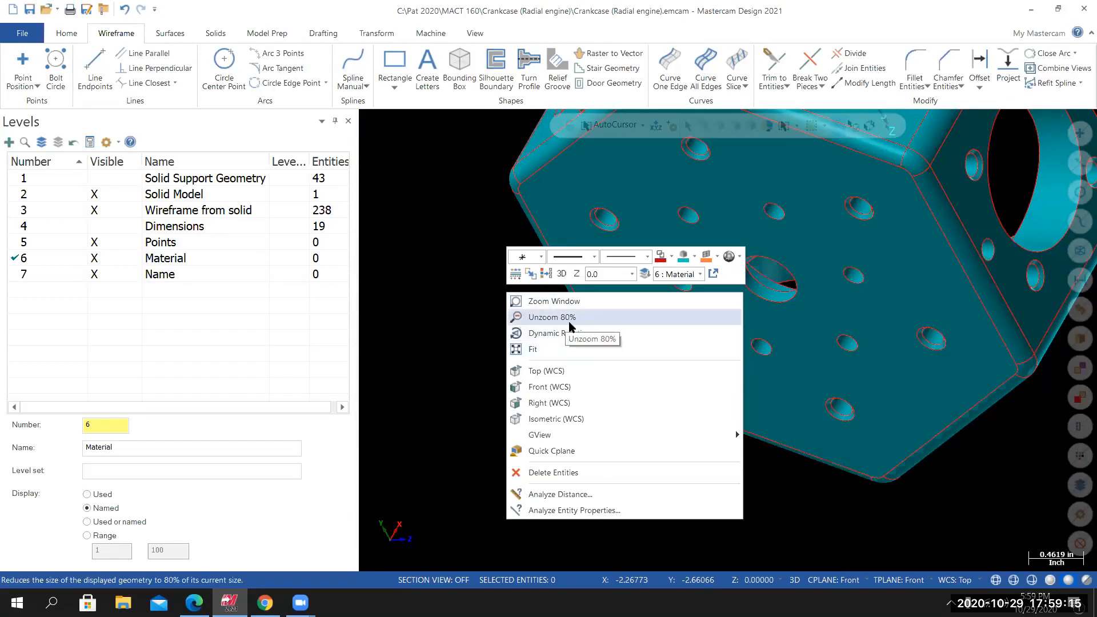
left_click(546, 333)
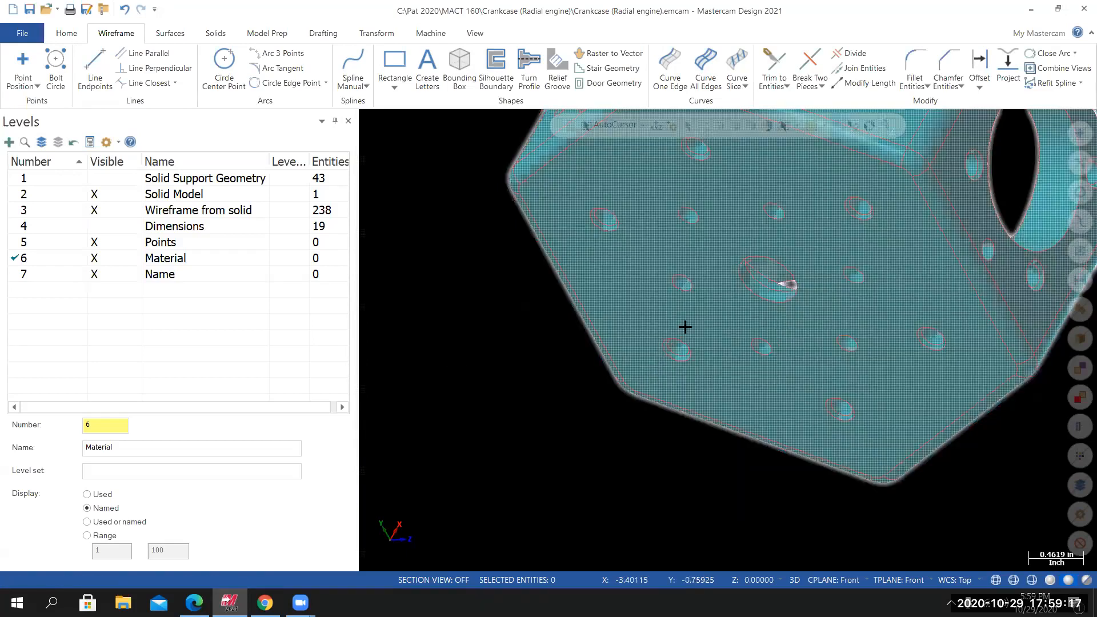
left_click(647, 376)
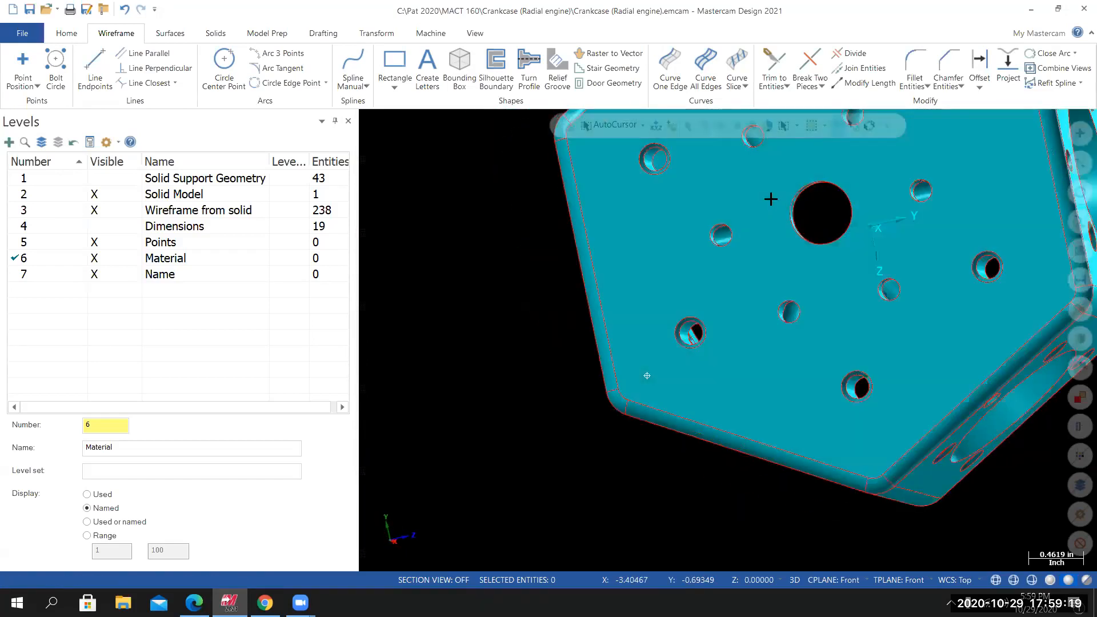
left_click(800, 241)
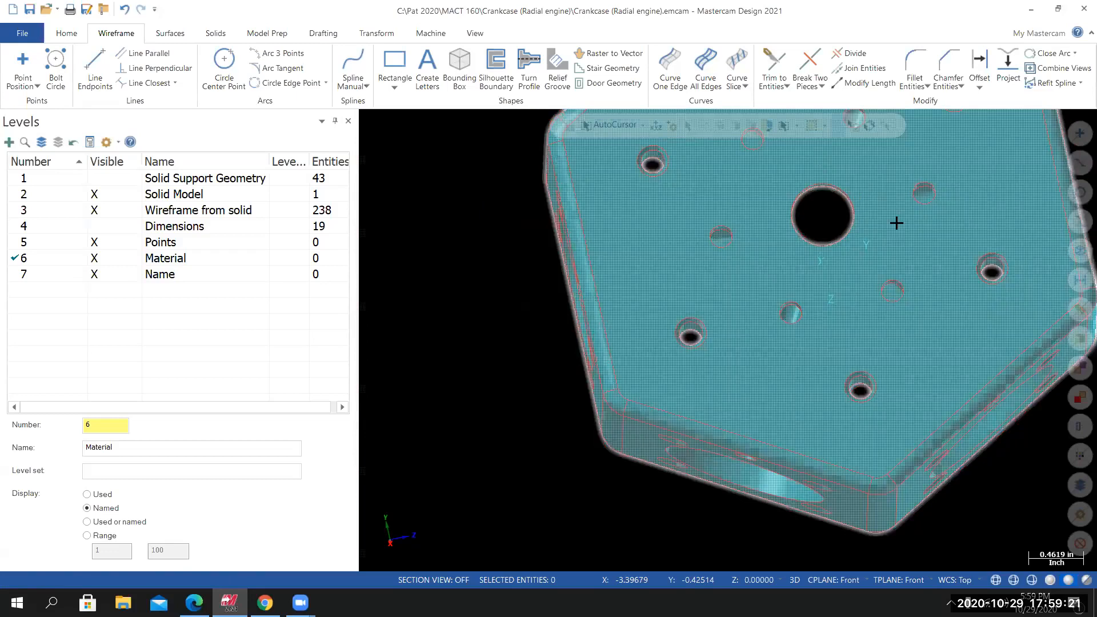
scroll(931, 258, "down", 1)
middle_click_drag(932, 257, 896, 270)
middle_click_drag(617, 255, 759, 185)
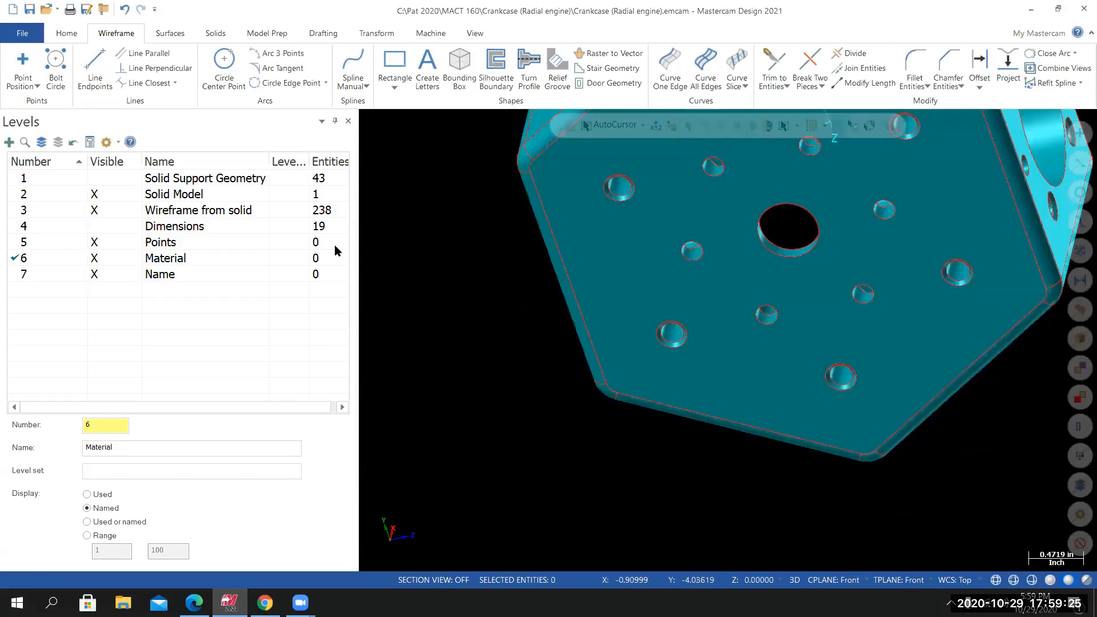
scroll(598, 288, "down", 3)
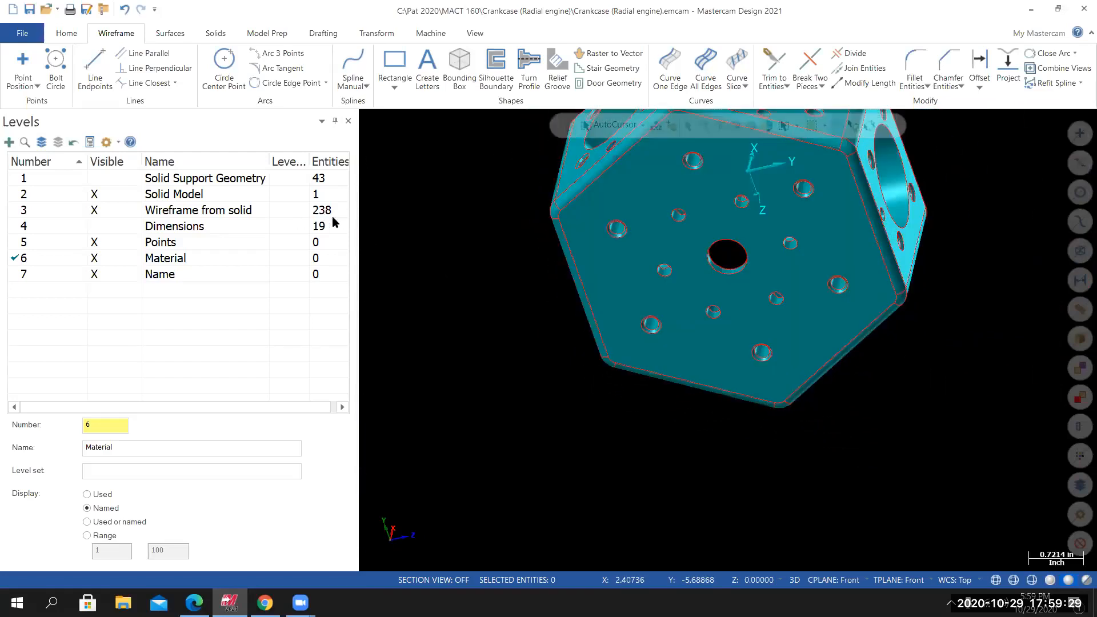
scroll(709, 240, "down", 1)
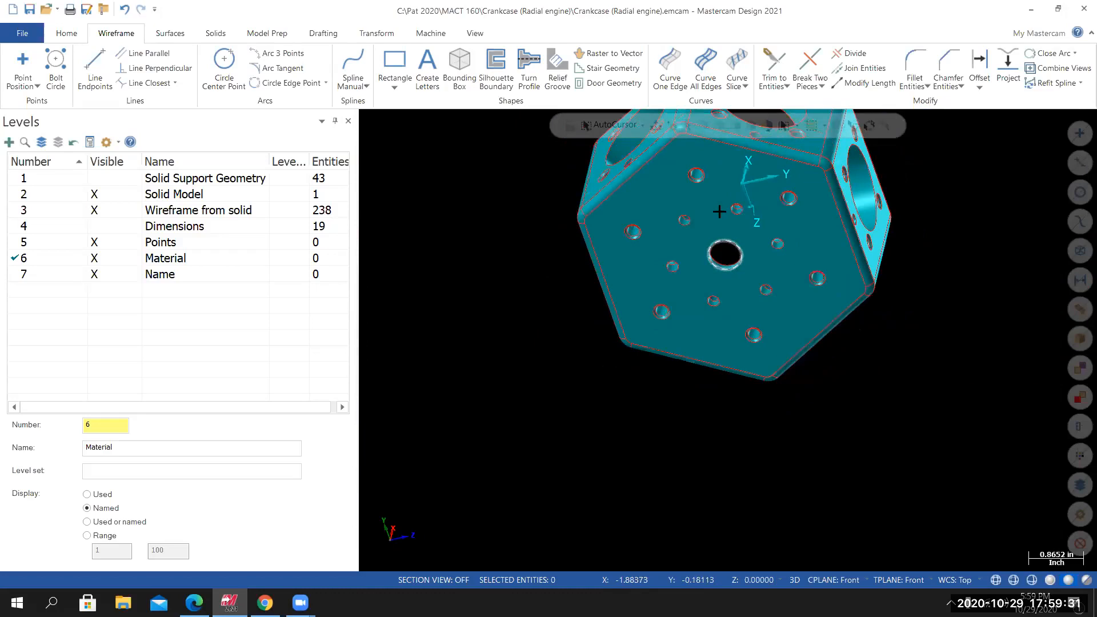
Examine the crankcase's closed end face and side walls, and return to the isometric view.
scroll(710, 194, "up", 1)
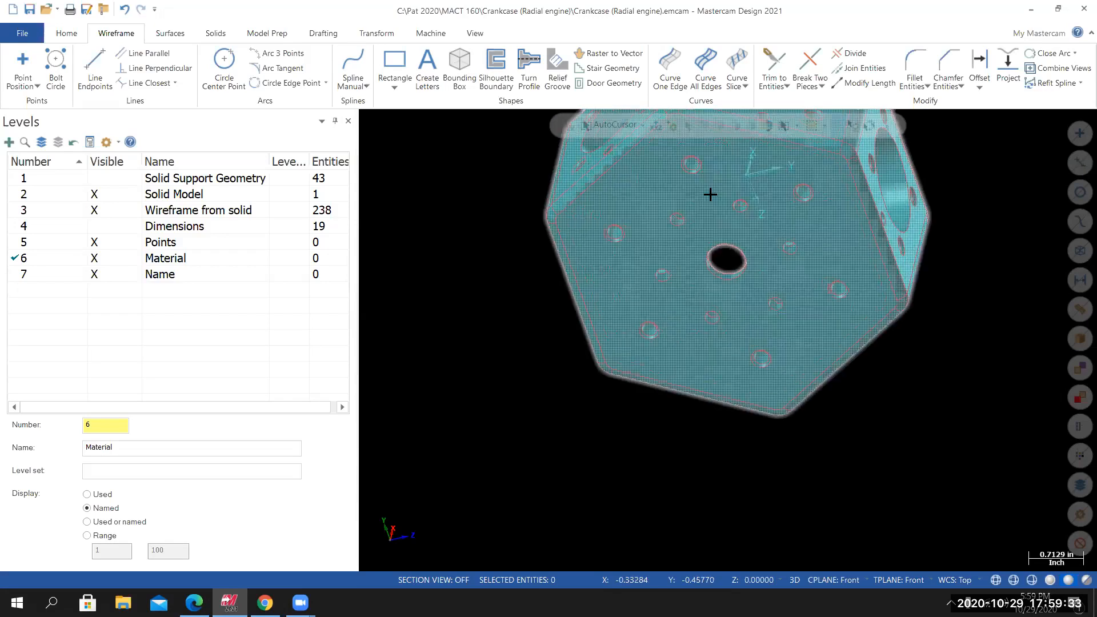
middle_click_drag(710, 194, 675, 252)
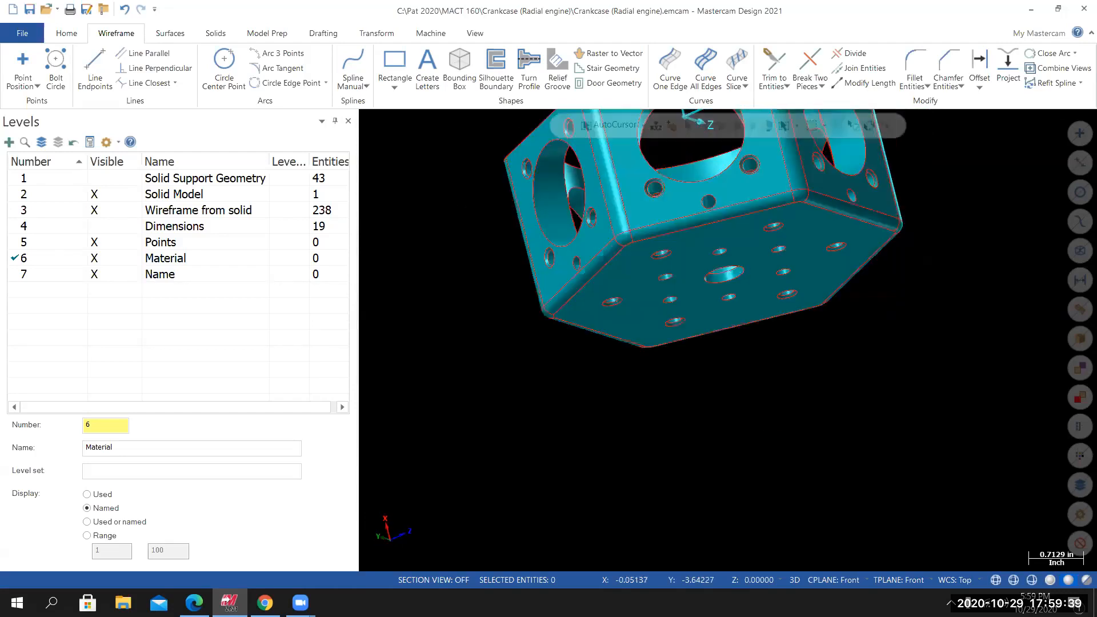
right_click(482, 203)
left_click(533, 330)
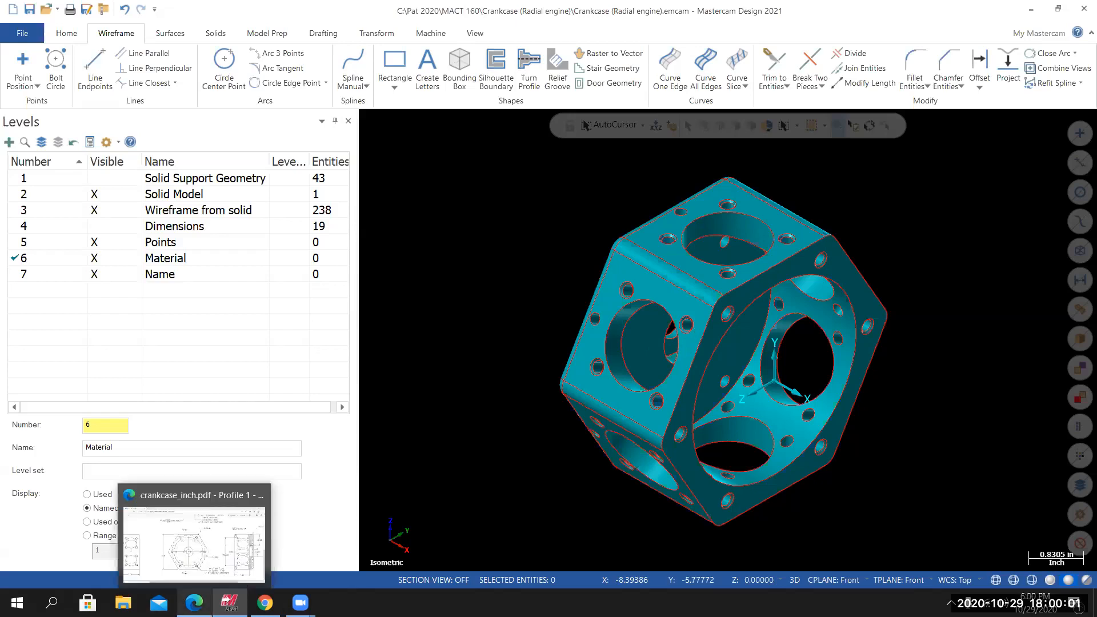
Switch to the crankcase_inch.pdf drawing in Edge, show its dimensioned views and open the Windows Calculator.
left_click(194, 603)
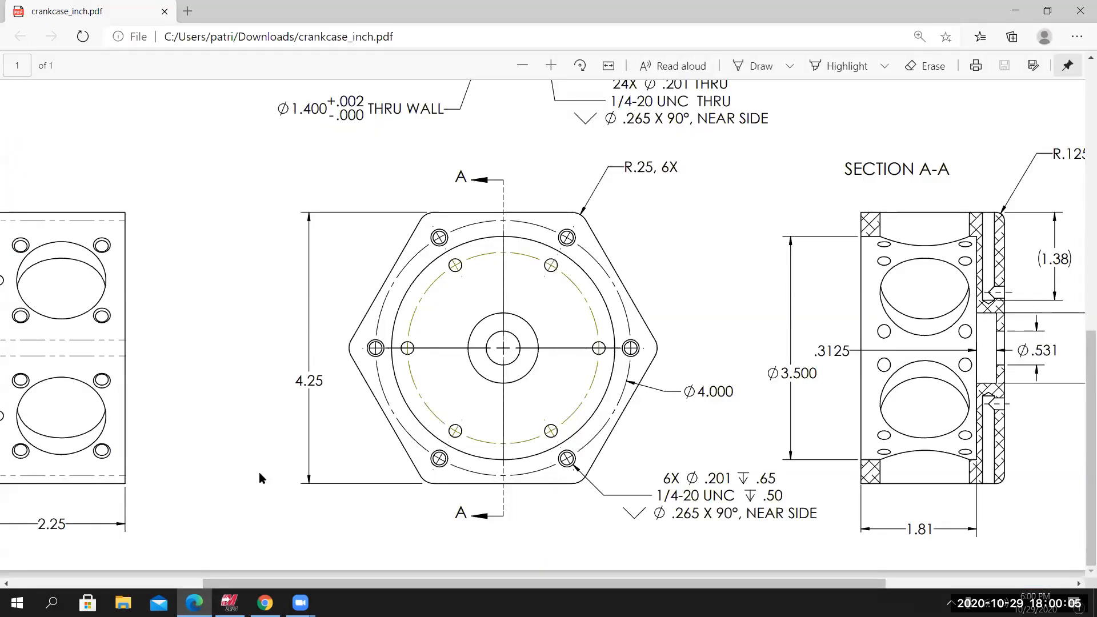
scroll(260, 474, "down", 2, "ctrl")
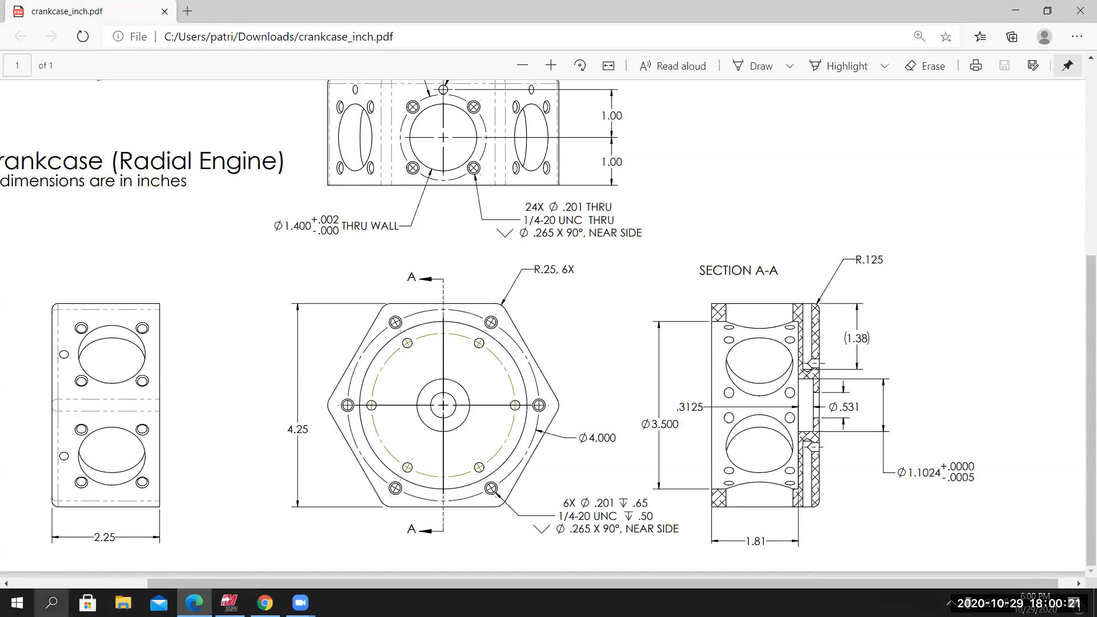
left_click(52, 603)
type("cal")
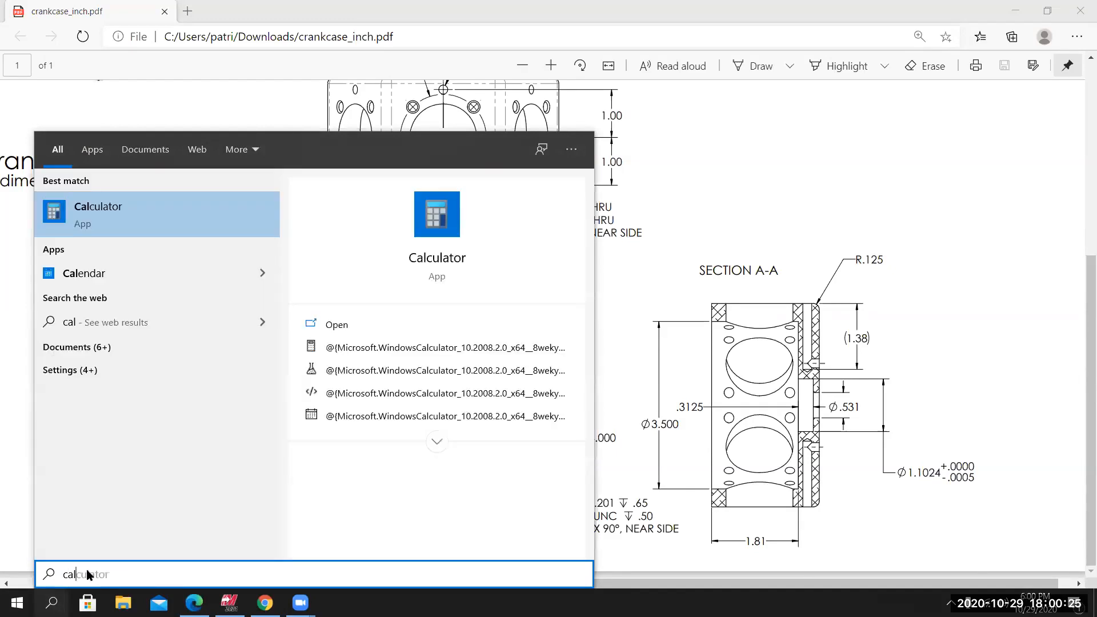
left_click(125, 219)
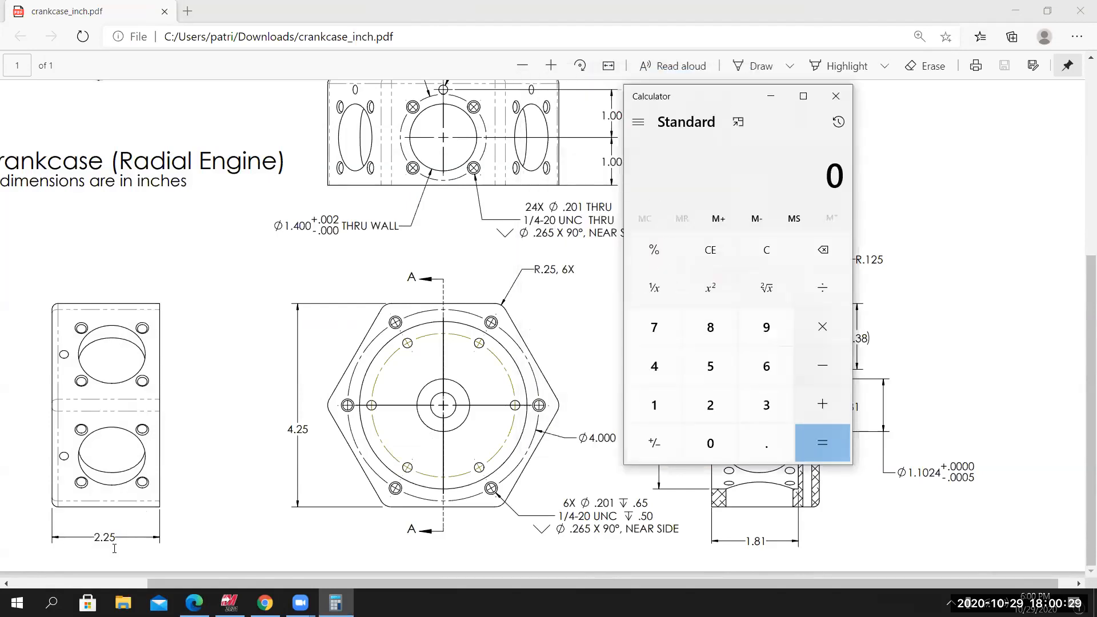
Calculate the part thickness plus facing allowance as 2.25 + 0.02.
left_click(710, 406)
left_click(760, 443)
left_click(710, 405)
left_click(710, 367)
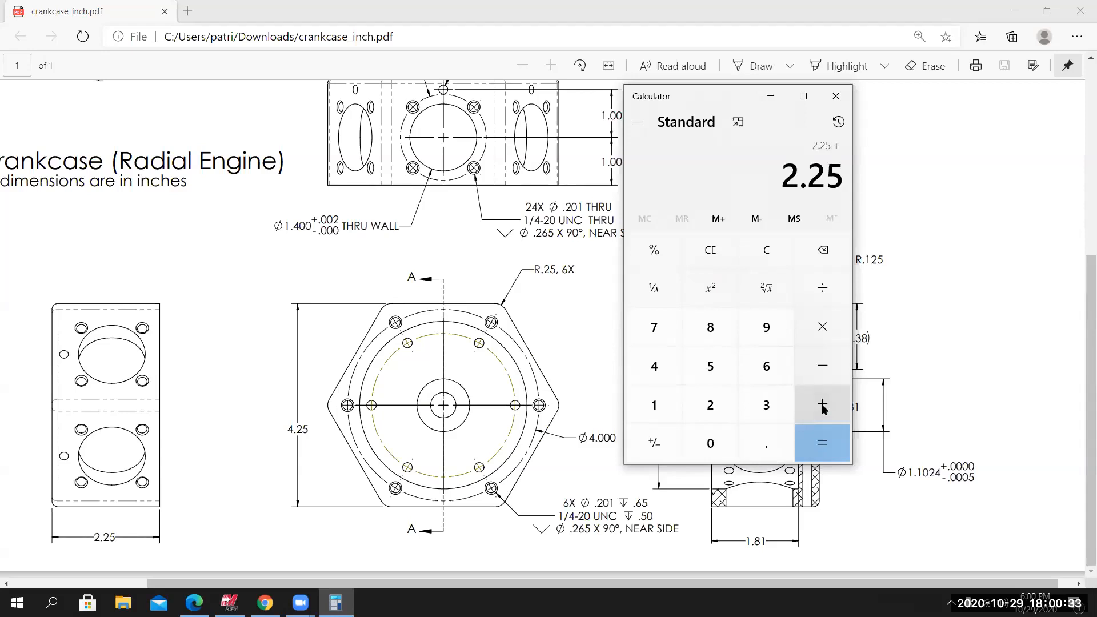
left_click(767, 444)
left_click(711, 443)
left_click(710, 405)
left_click(829, 457)
Add 0.375 to the calculated sum and minimize the calculator.
left_click(822, 406)
left_click(763, 446)
left_click(767, 405)
left_click(654, 327)
left_click(711, 367)
left_click(815, 444)
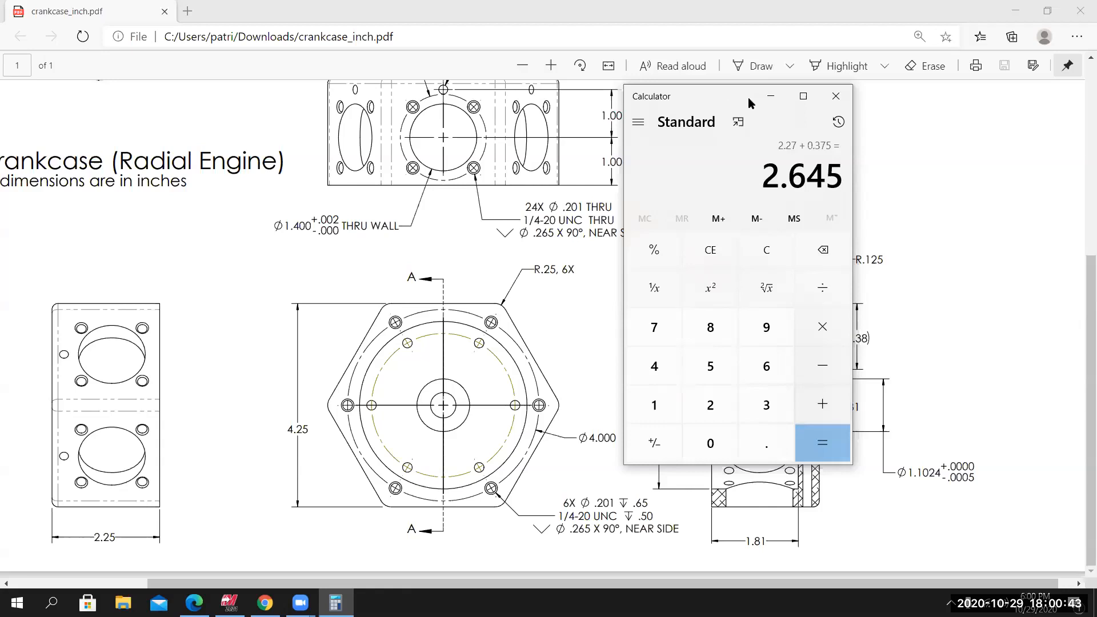
left_click(771, 96)
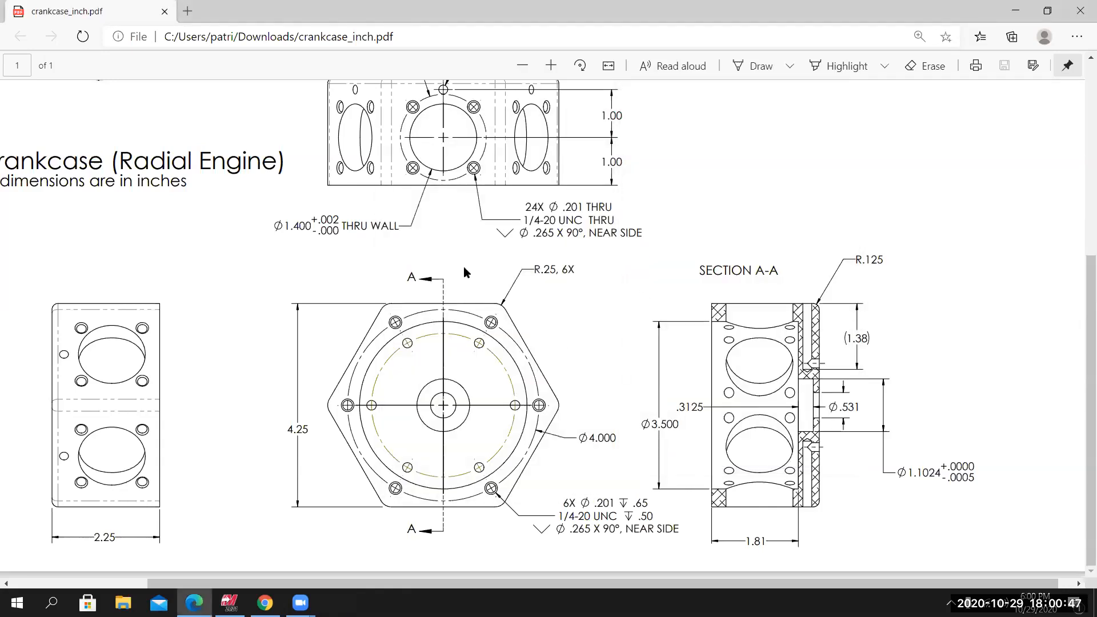
Switch back to Mastercam and set the solid color to dark magenta and the construction and tool planes to Top.
key("alt+Tab")
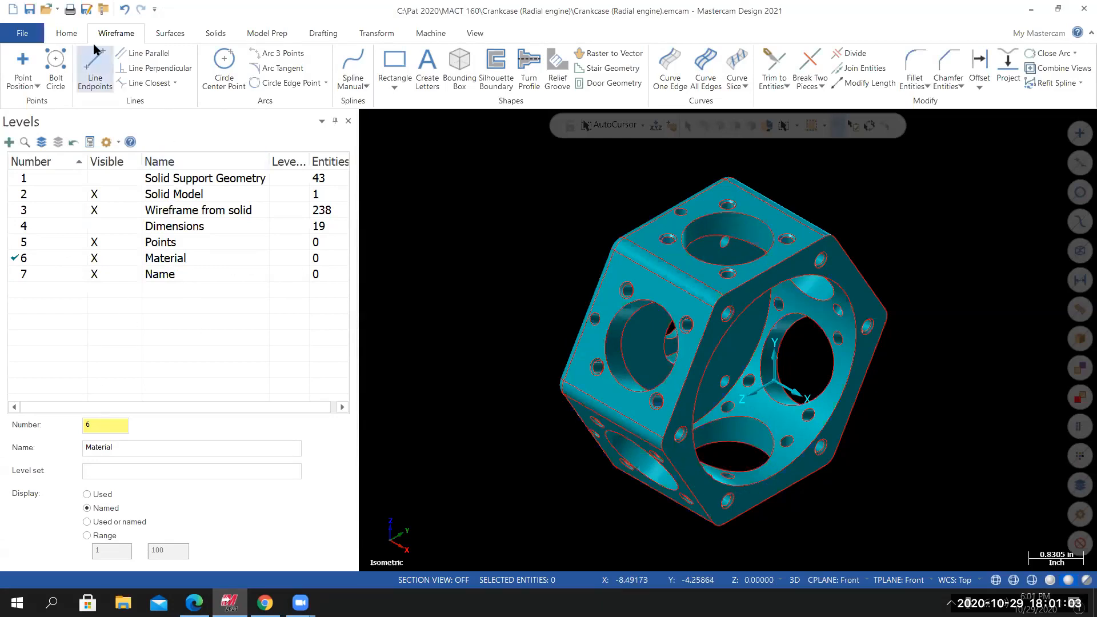
left_click(67, 34)
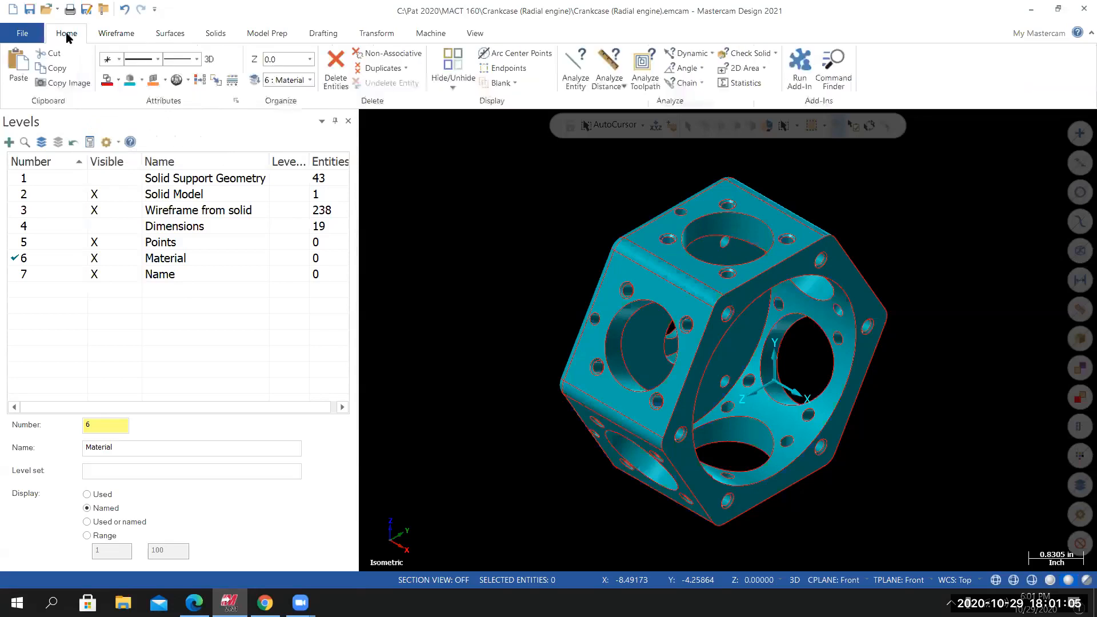
left_click(142, 81)
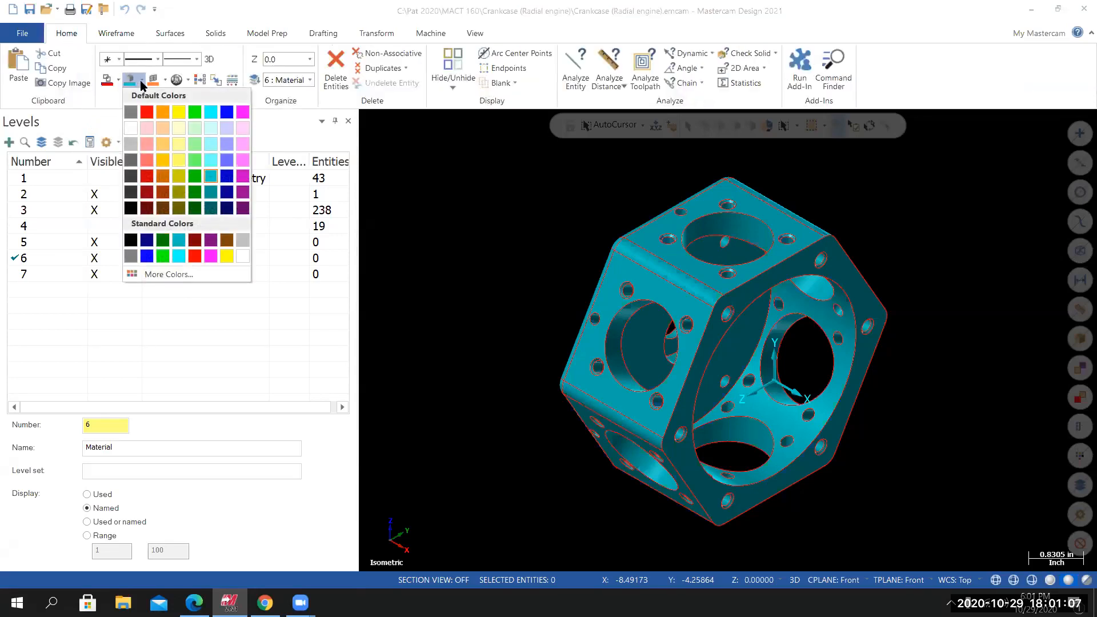
left_click(243, 177)
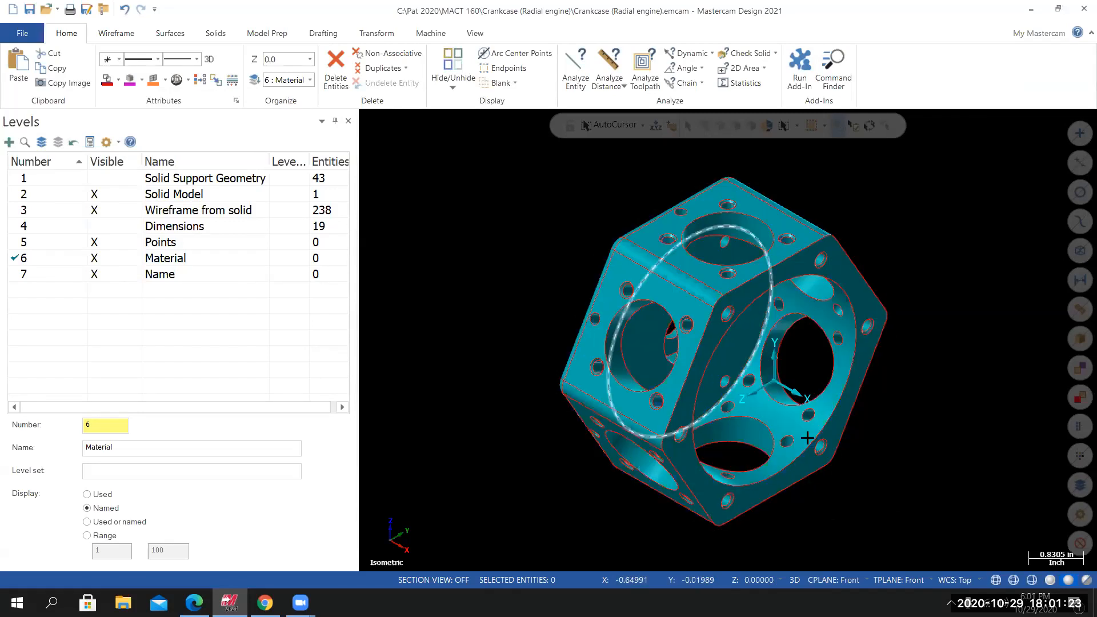
left_click(830, 586)
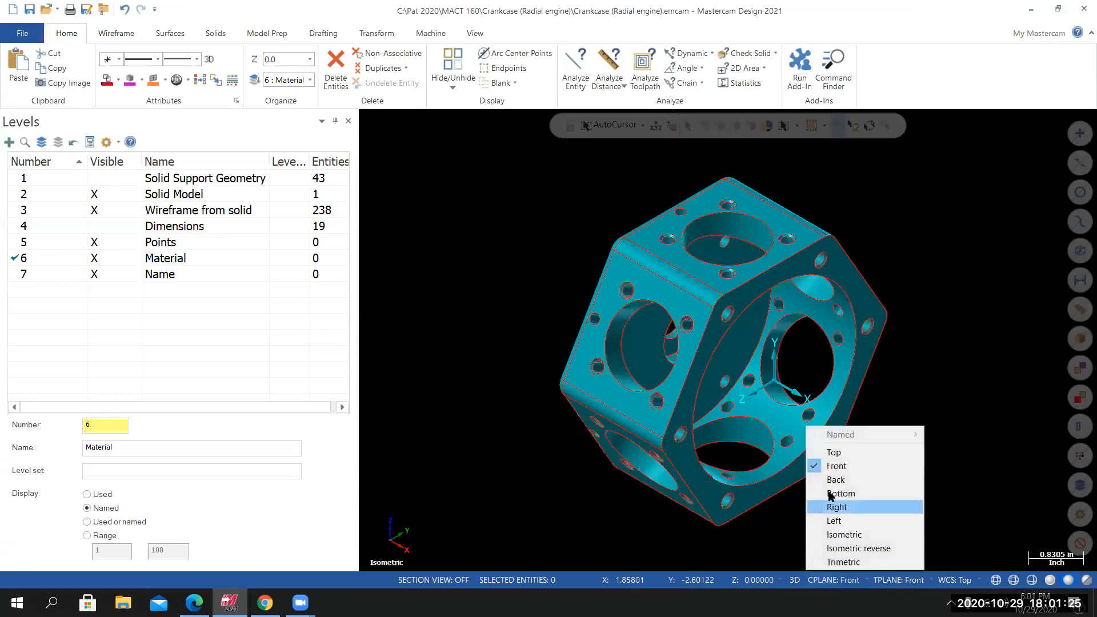
left_click(834, 452)
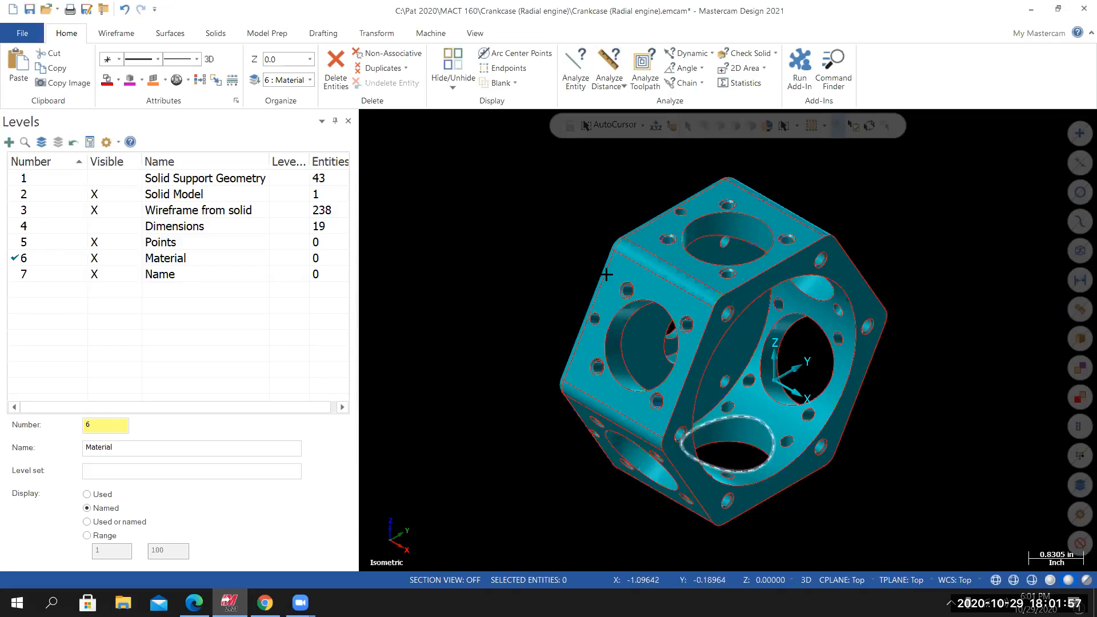
Start a bounding box around all the visible crankcase geometry, including the solid and its wireframe.
left_click(121, 34)
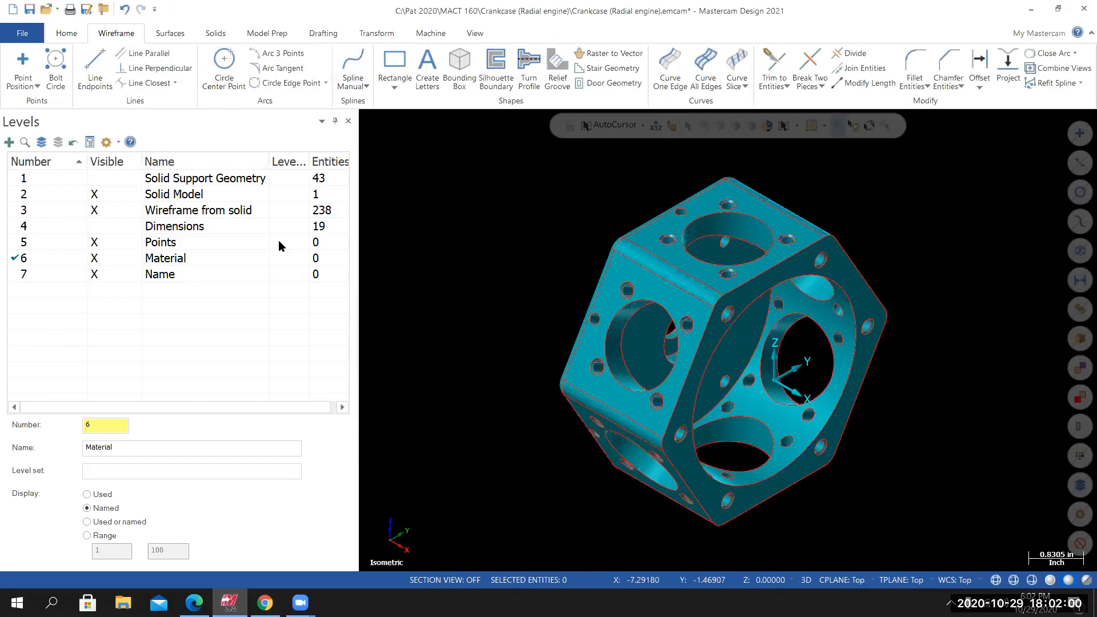
left_click(460, 63)
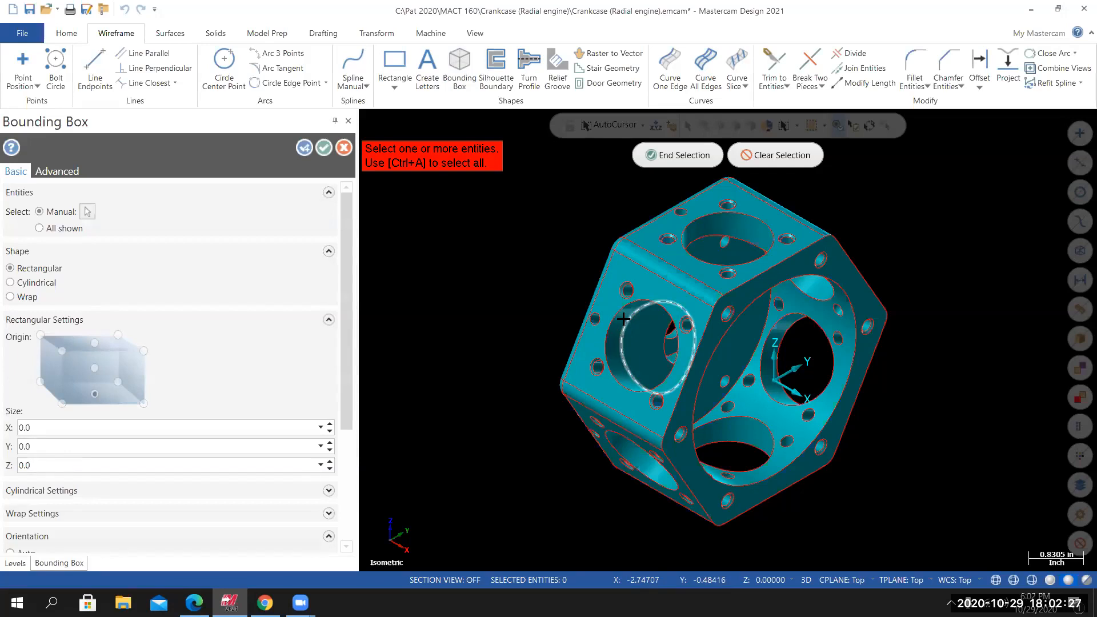
left_click(654, 323)
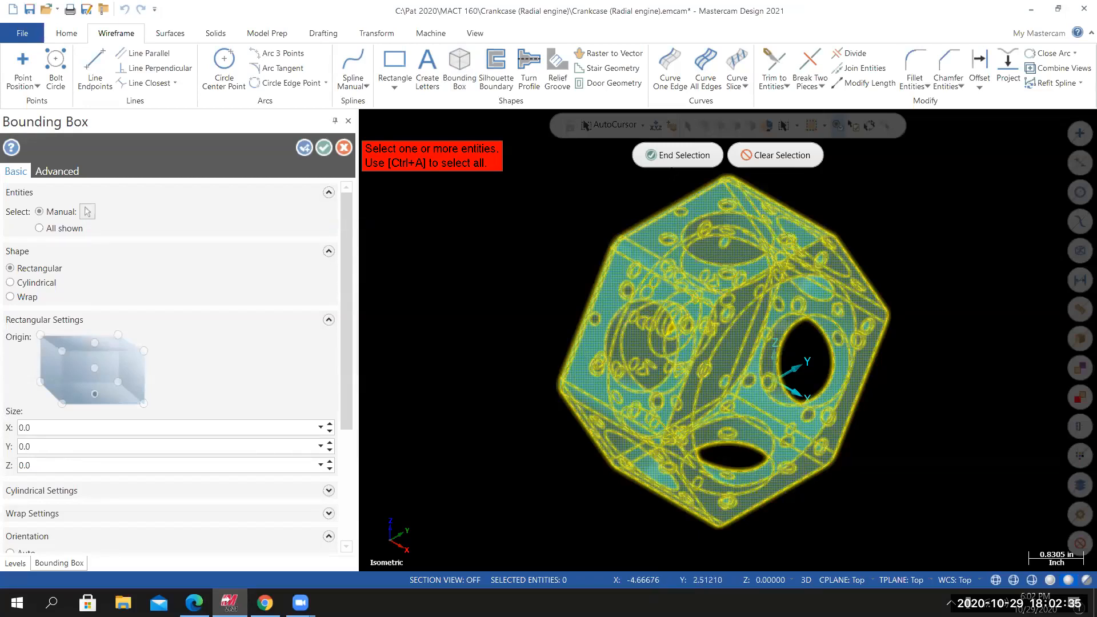
left_click(664, 154)
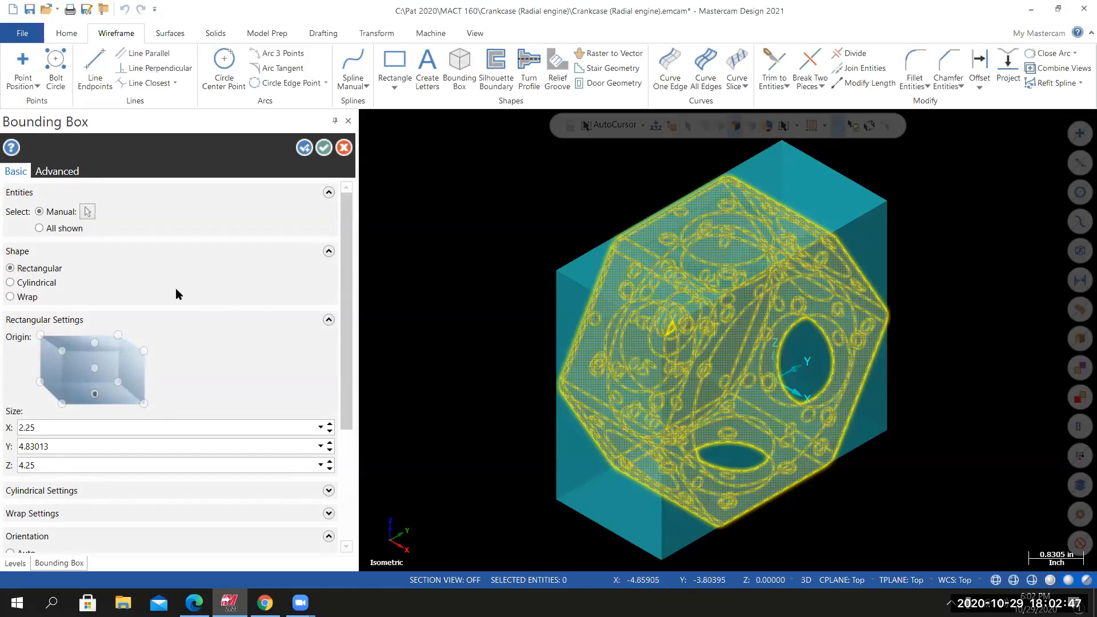
Make the bounding box cylindrical and set its radius to 2.5.
left_click(10, 282)
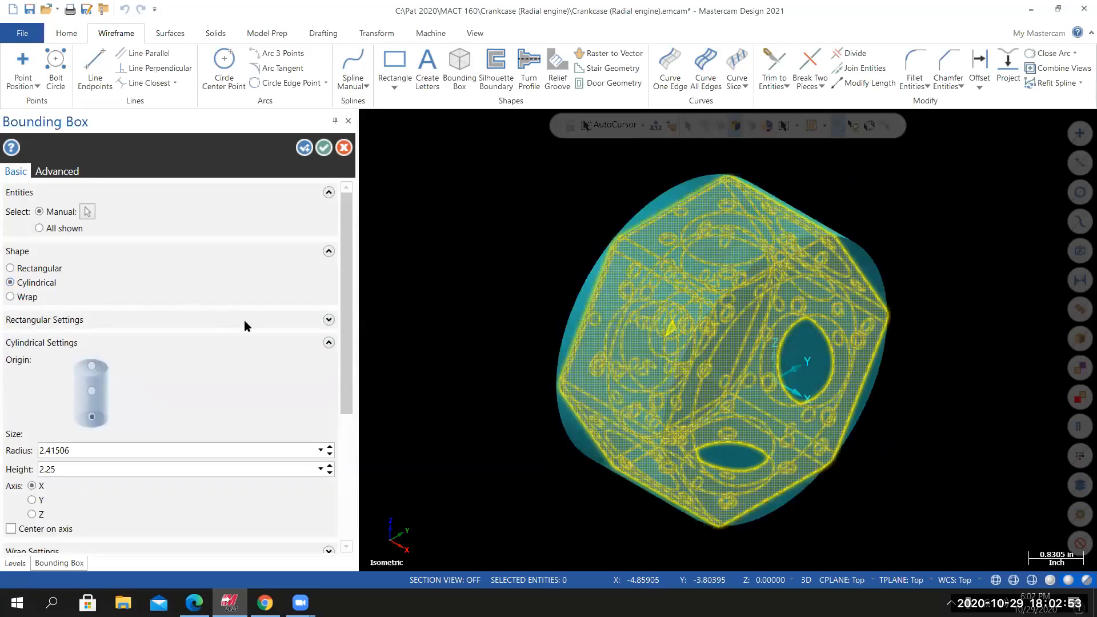
scroll(350, 340, "down", 3)
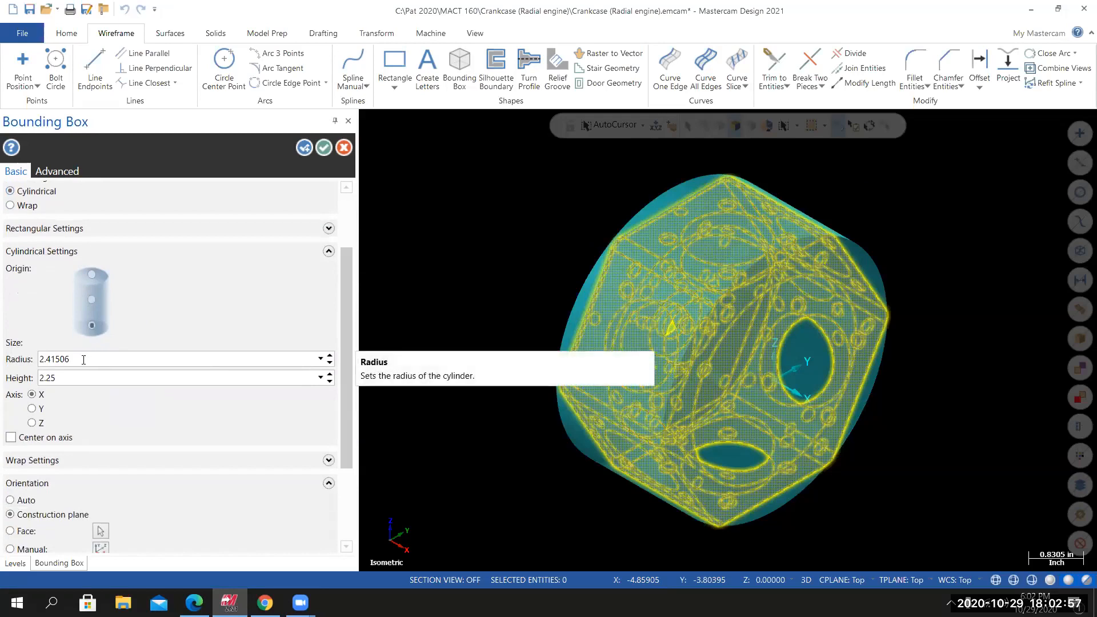
left_click(56, 364)
type("2.5")
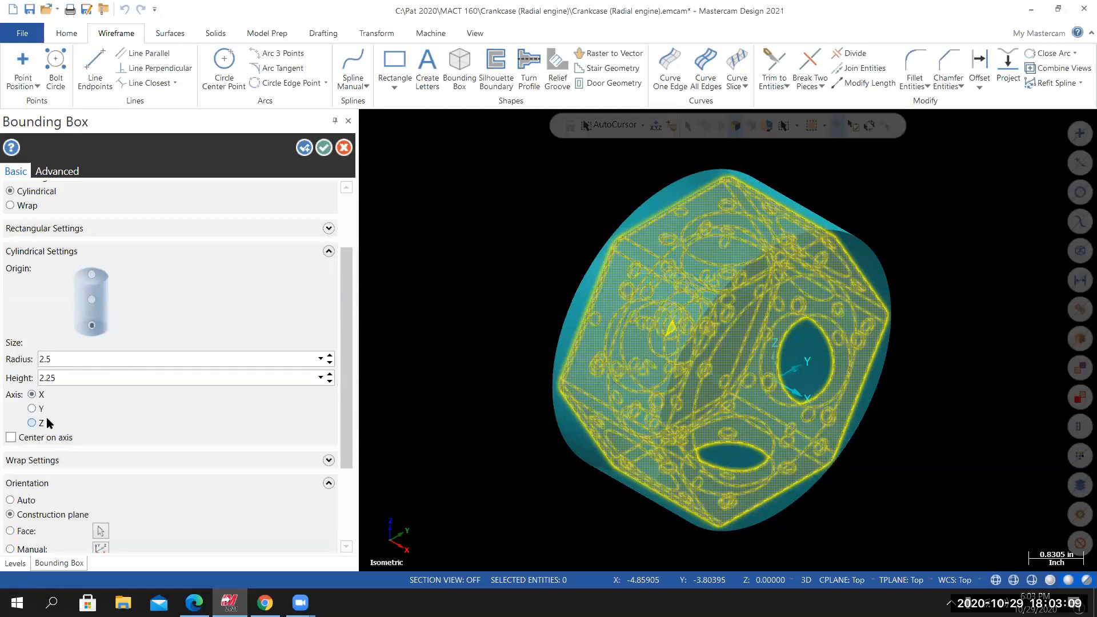
Try the Y and Z axes for the cylinder, return to the X axis and re-enter the 2.5 radius.
left_click(32, 409)
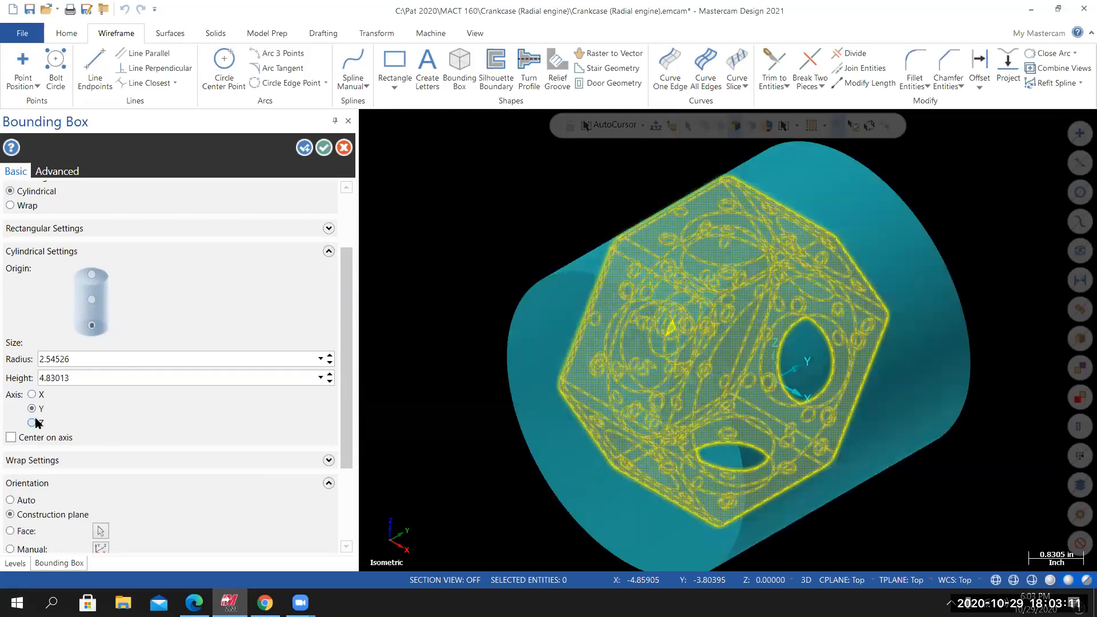
left_click(33, 423)
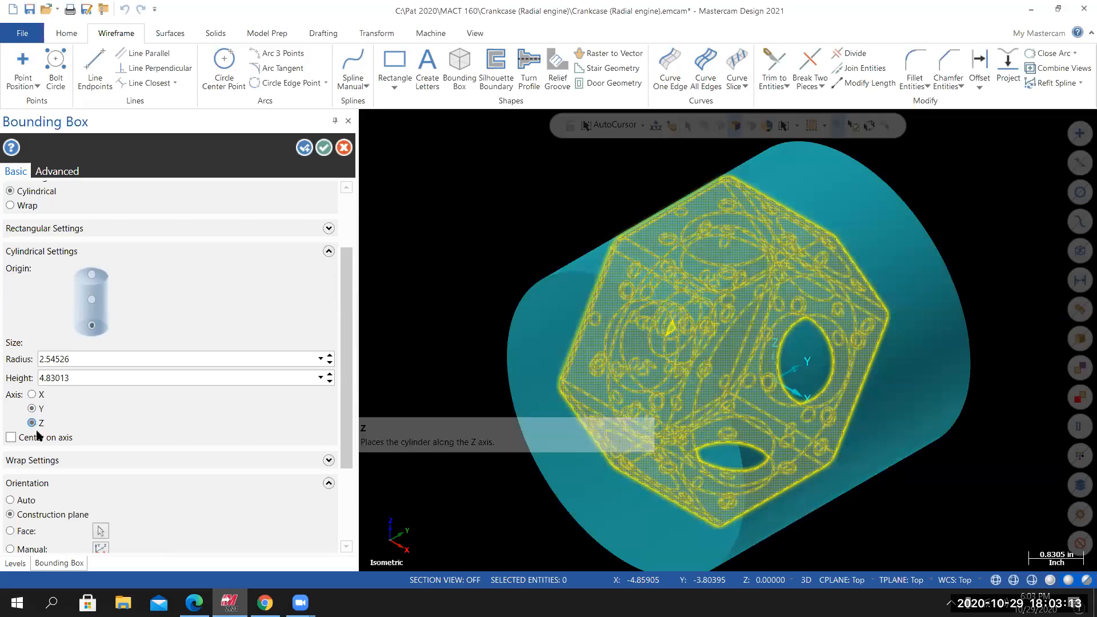
left_click(32, 395)
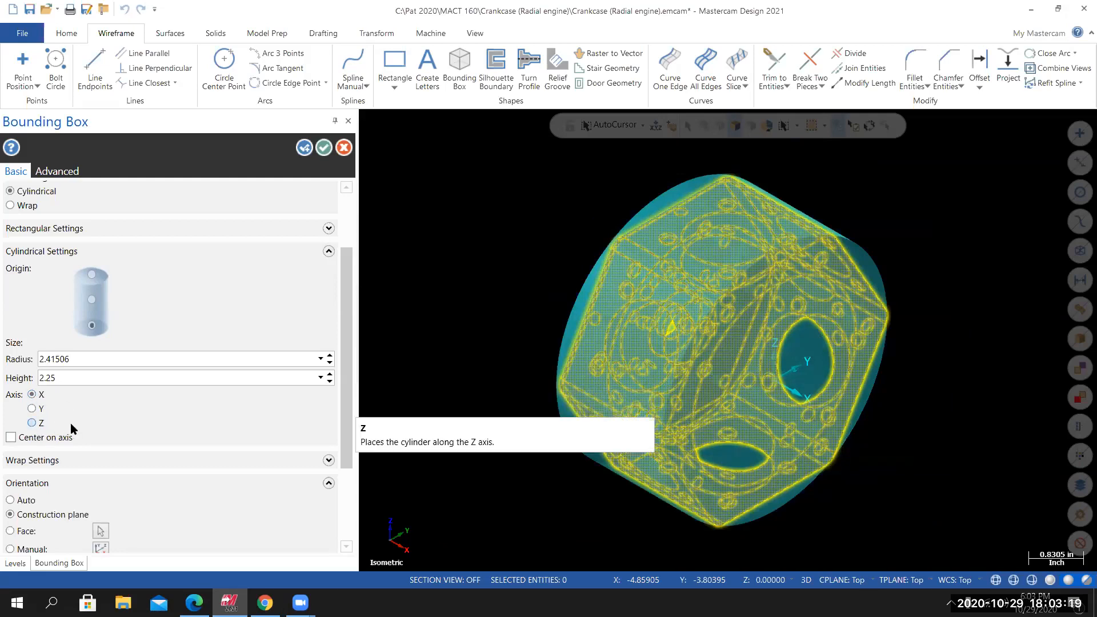
double_click(63, 360)
type("2.5")
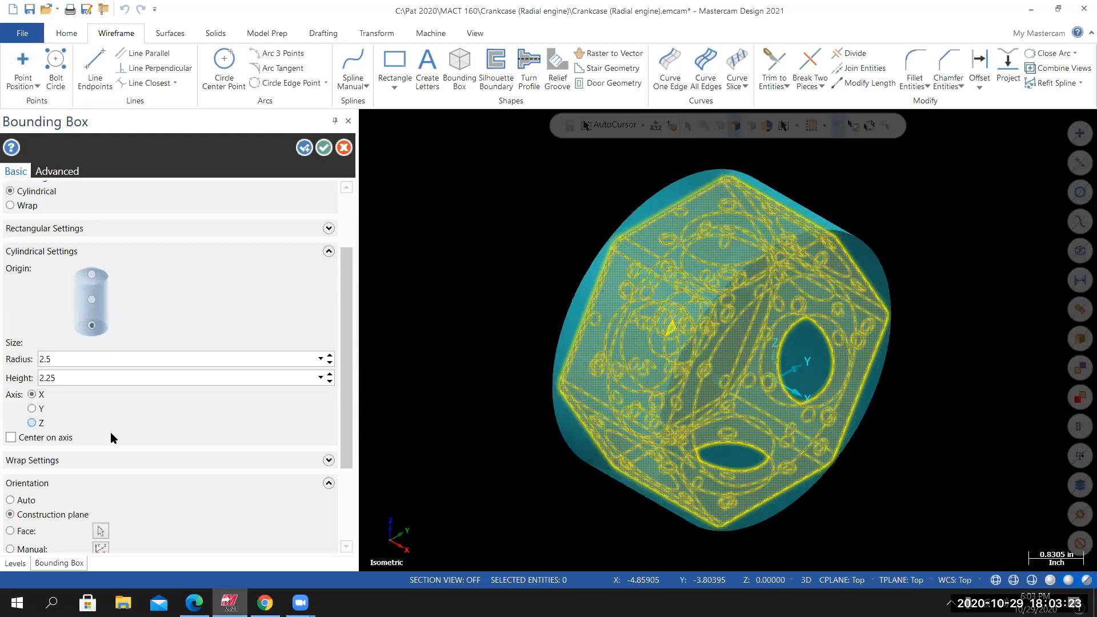
Center the cylinder on its axis and set its radius to 2.5.
scroll(194, 464, "down", 1)
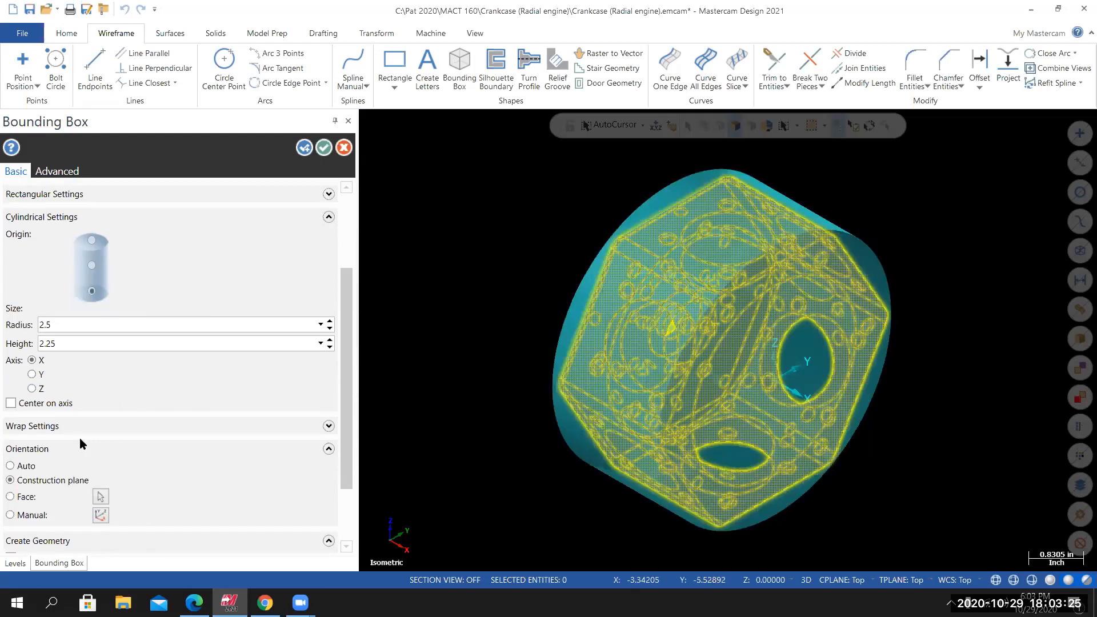
left_click(10, 403)
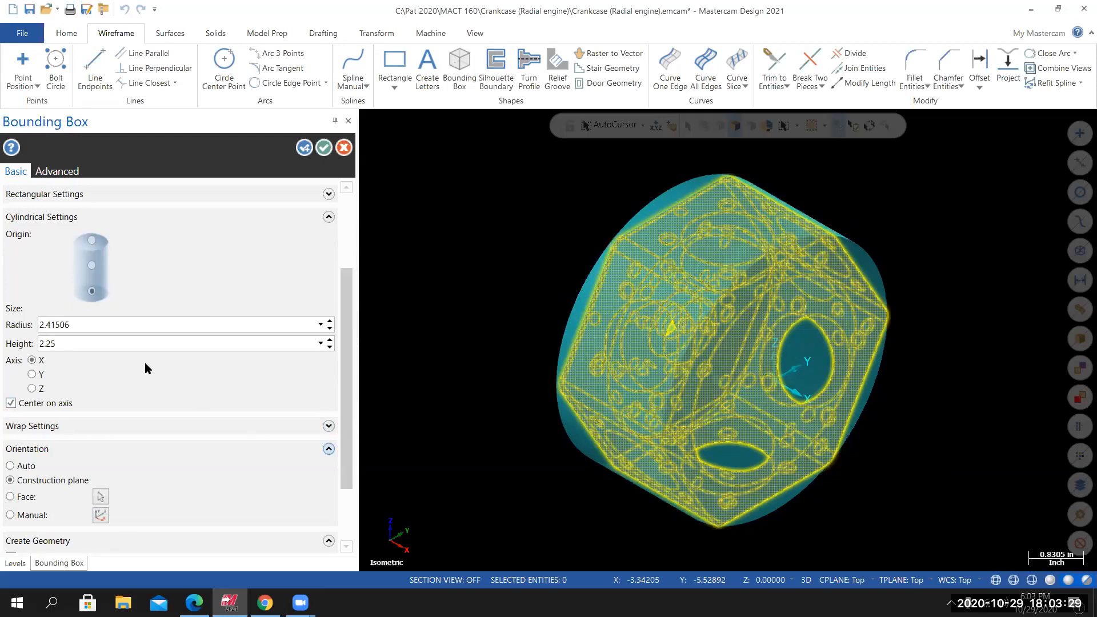
left_click_drag(90, 328, 36, 331)
type("2.5")
key("Return")
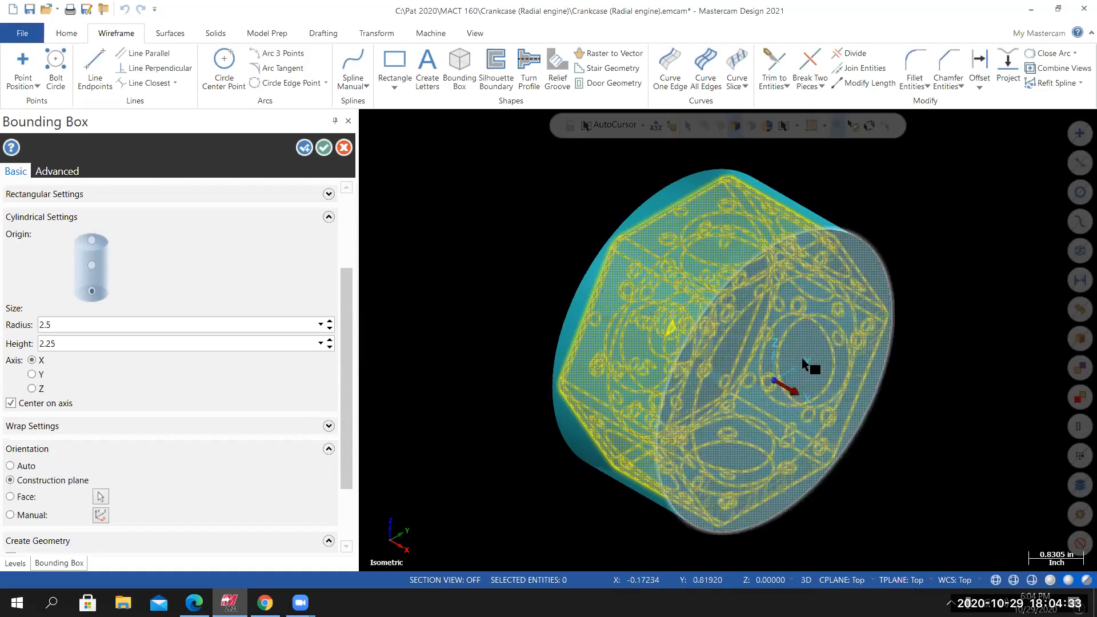
Extend the cylinder's end face on the crankcase's open side outward by 0.02 in.
left_click(787, 384)
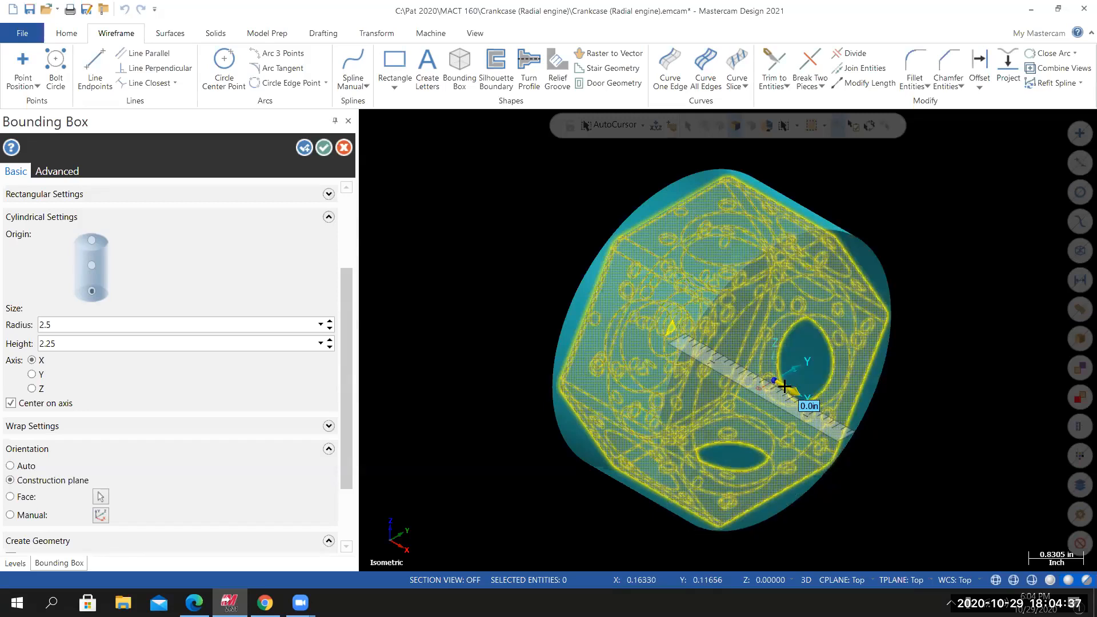
type(".02")
key("Return")
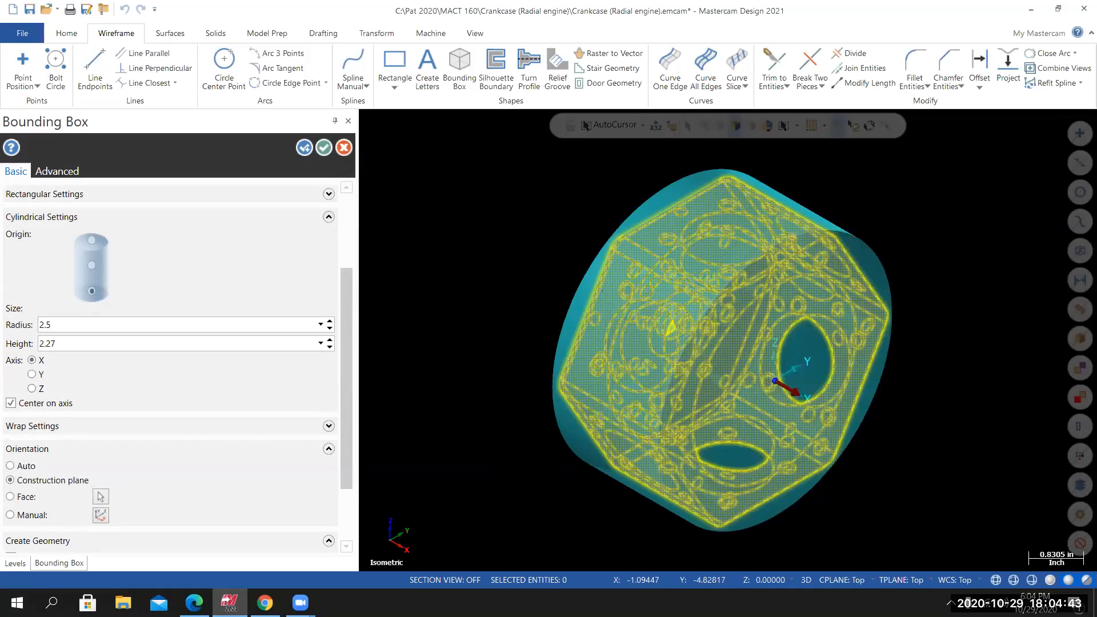
Extend the cylinder's end face opposite the crankcase's open side outward by 2.75-2.27 in, making the overall height 2.75 in.
middle_click_drag(728, 340, 872, 420)
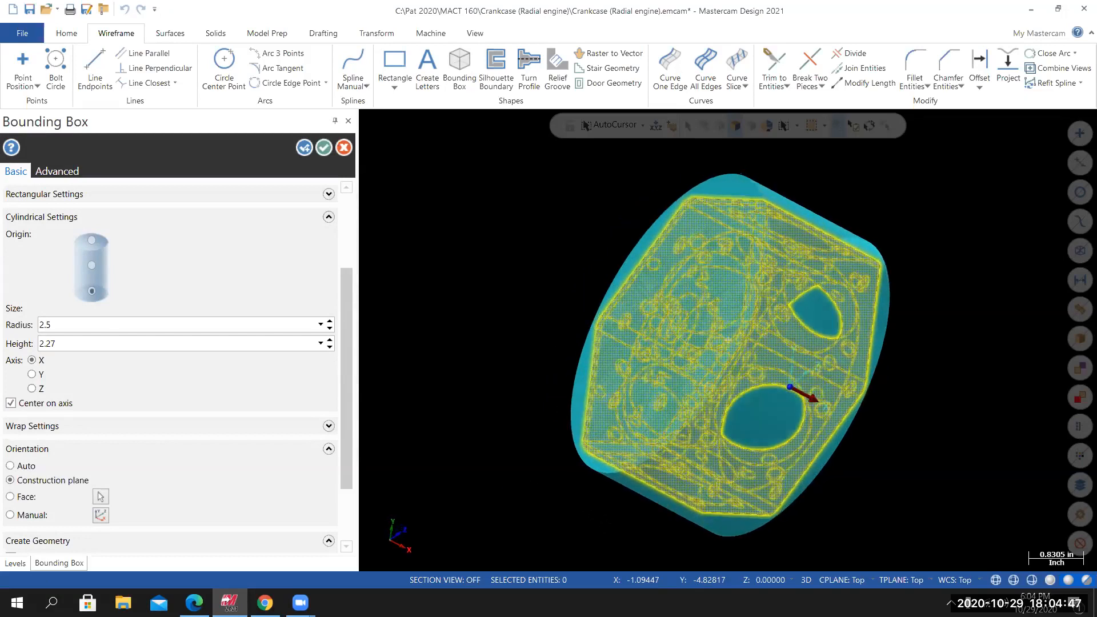
middle_click_drag(572, 393, 575, 400)
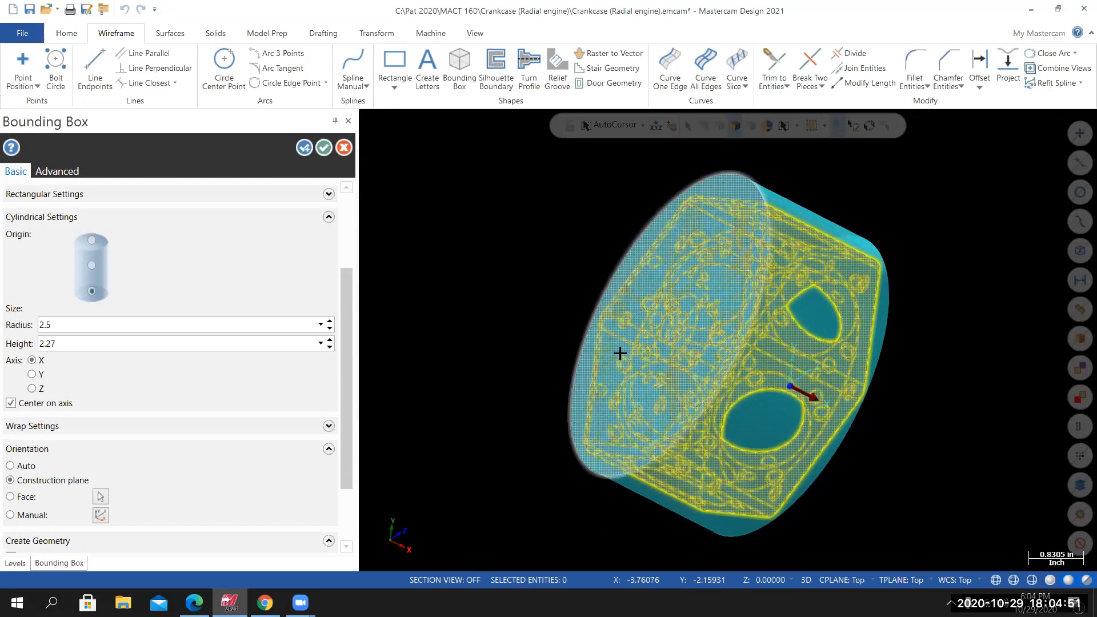
left_click(655, 318)
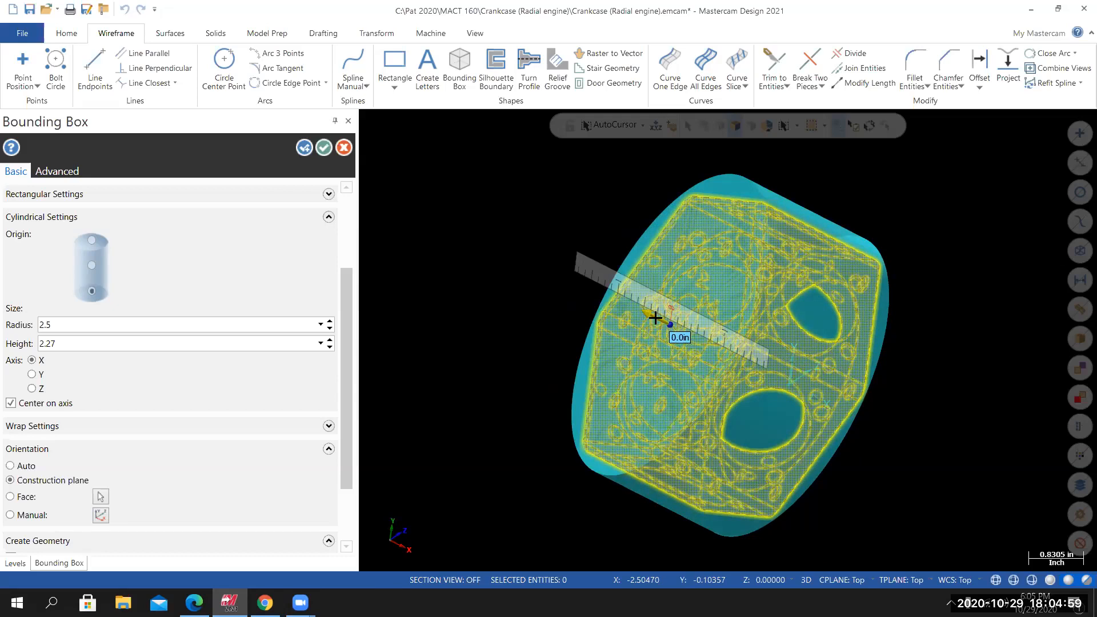
left_click(657, 318)
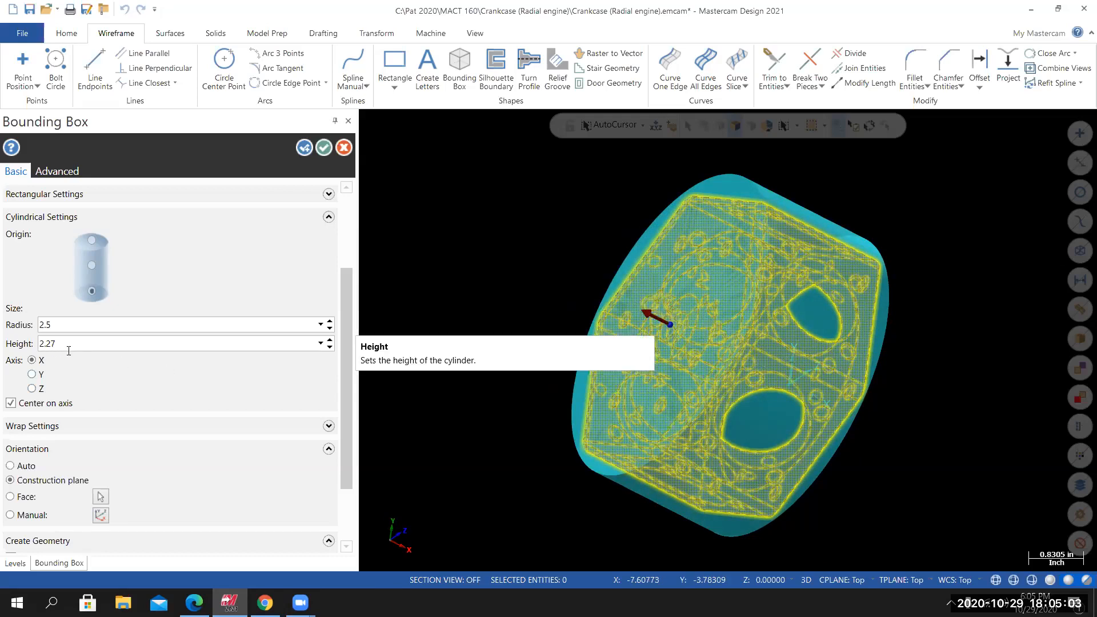
left_click(652, 315)
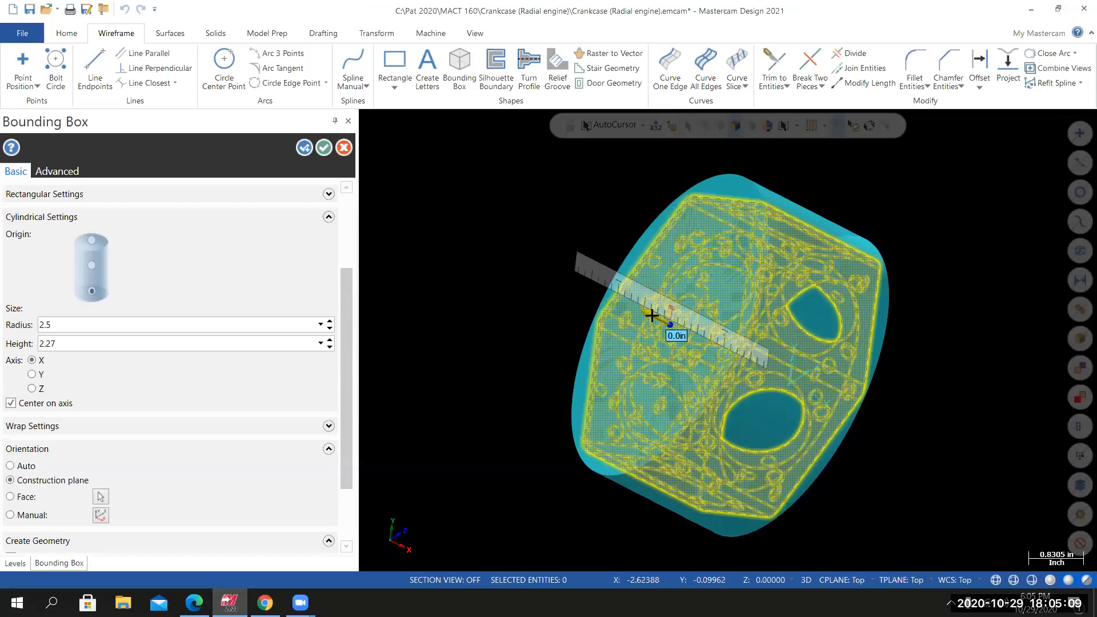
type("2.75")
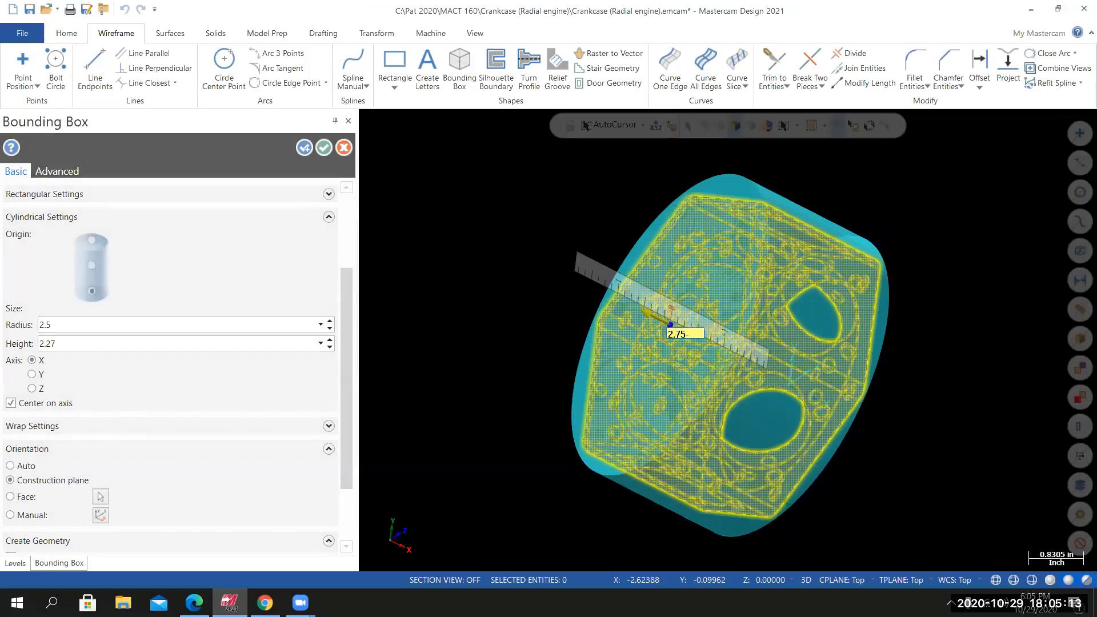
type("-2.27")
key("Return")
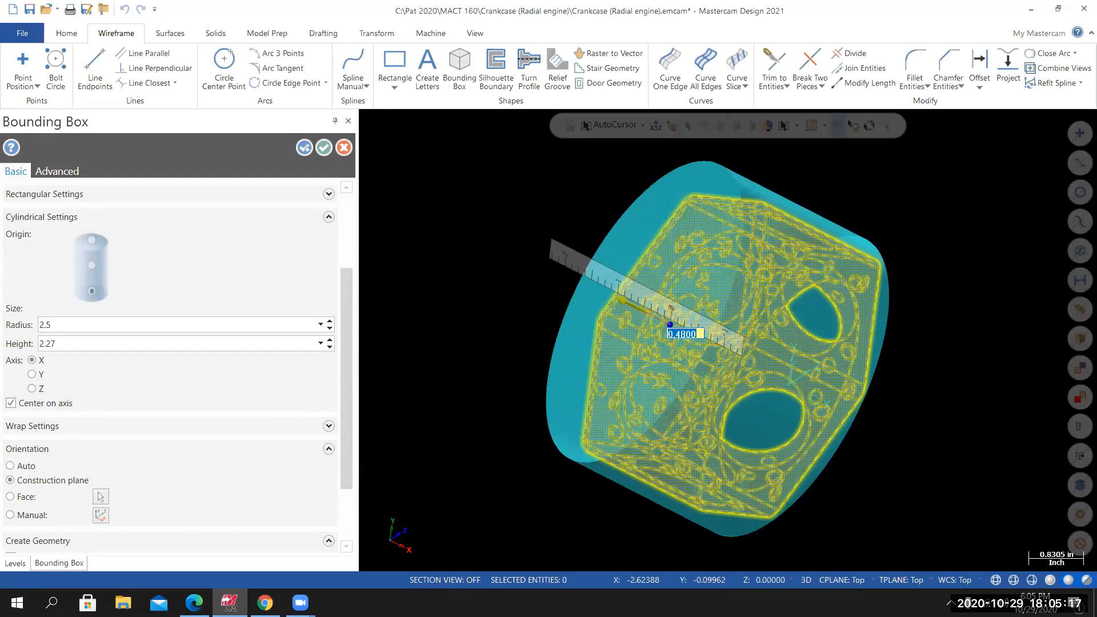
key("Return")
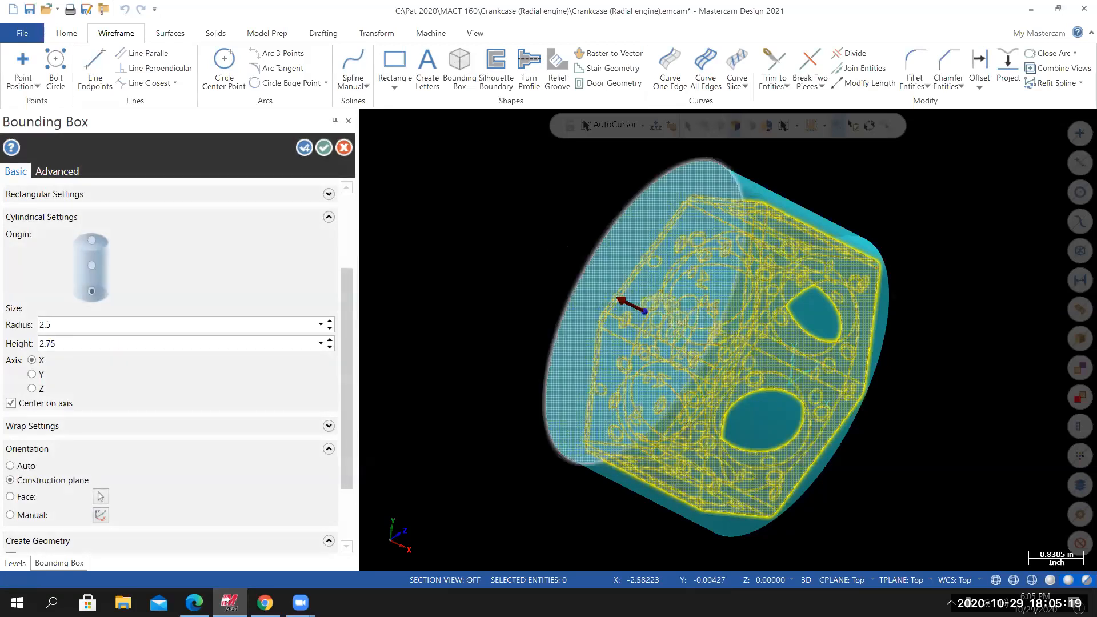
Create the bounding cylinder as a solid only, without lines and arcs, on the Material level.
left_click_drag(350, 293, 343, 366)
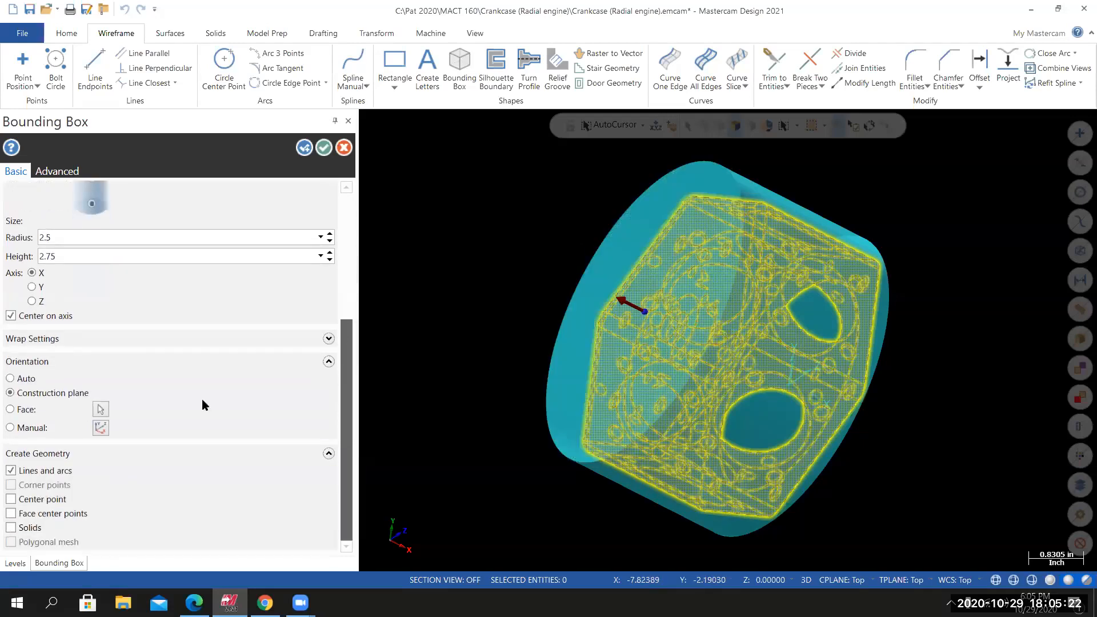
left_click(11, 470)
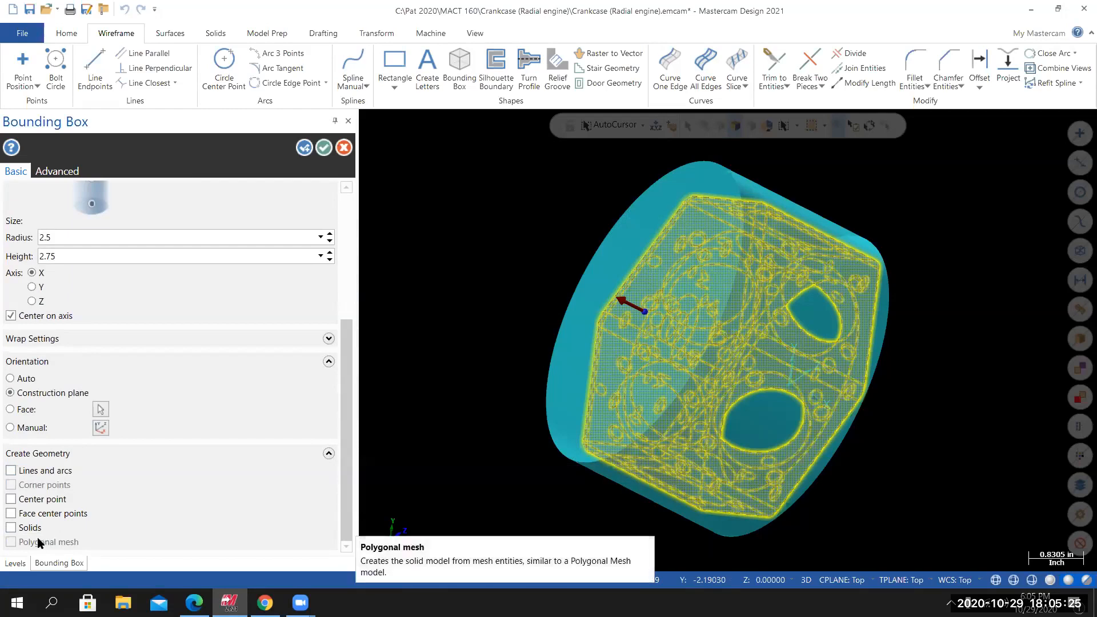
left_click(11, 528)
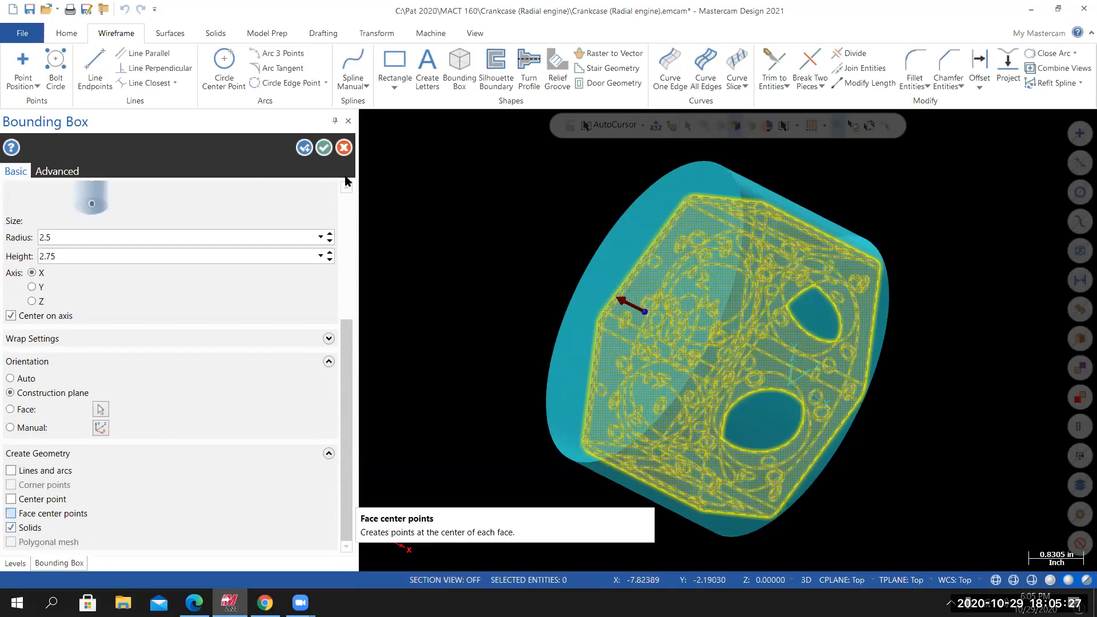
left_click(324, 148)
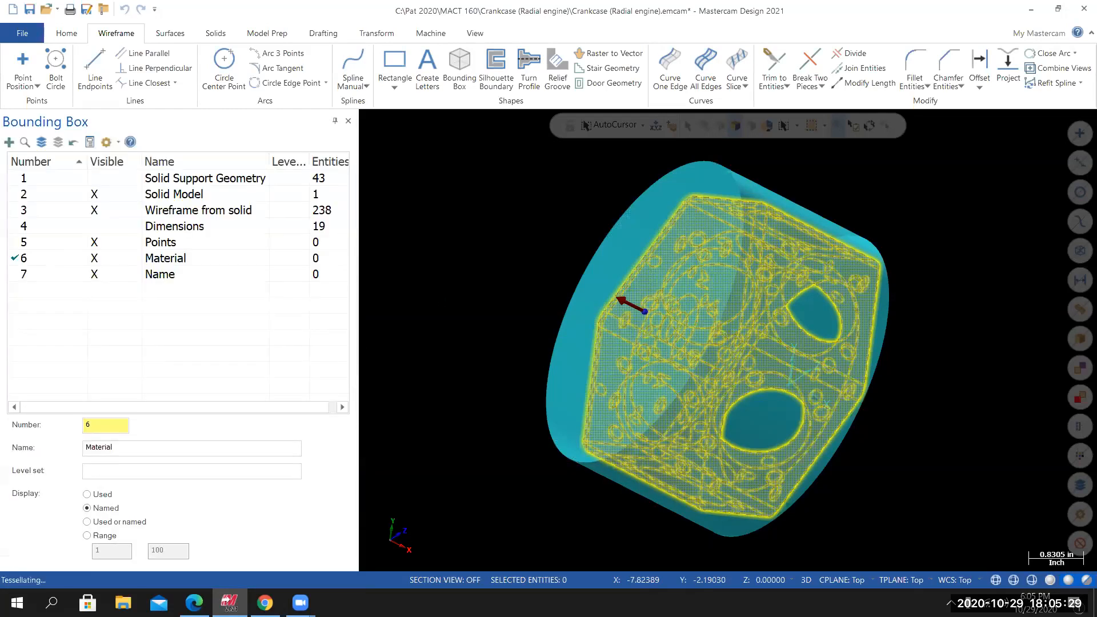
Turn on translucency for the solids to see the crankcase inside the stock cylinder.
middle_click_drag(728, 340, 330, 321)
middle_click_drag(728, 340, 549, 377)
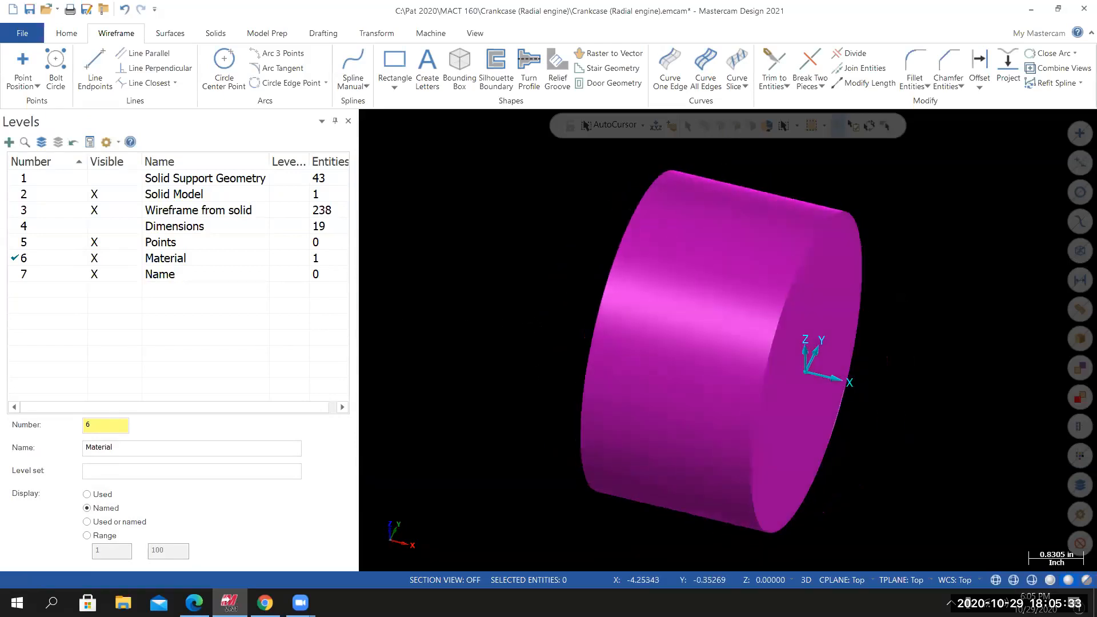
middle_click_drag(798, 328, 762, 336)
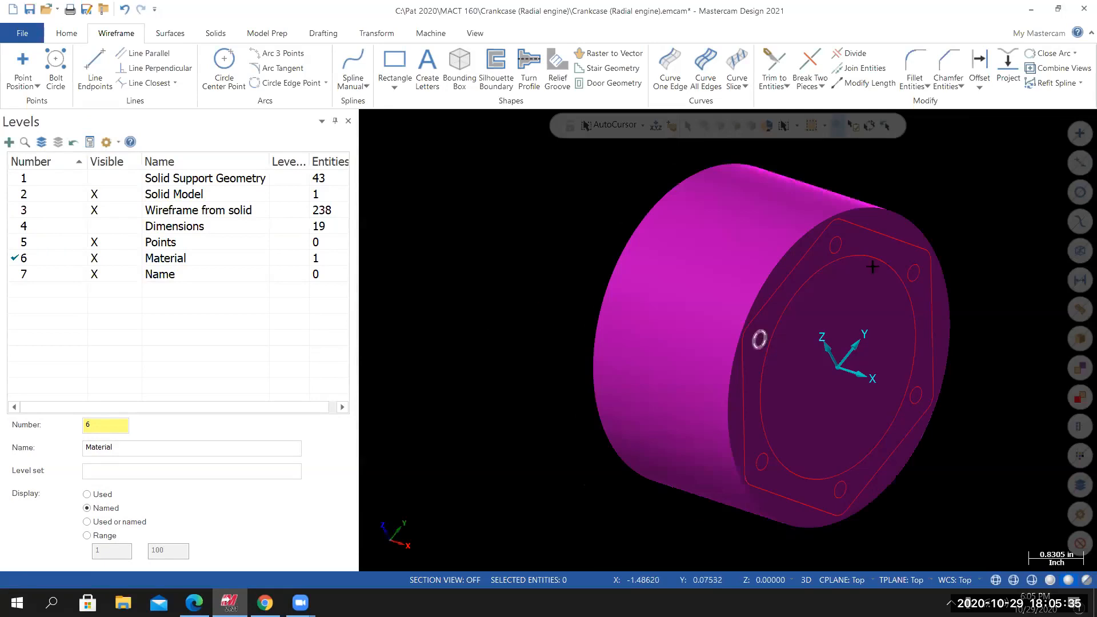
left_click(1086, 581)
middle_click_drag(774, 493, 840, 466)
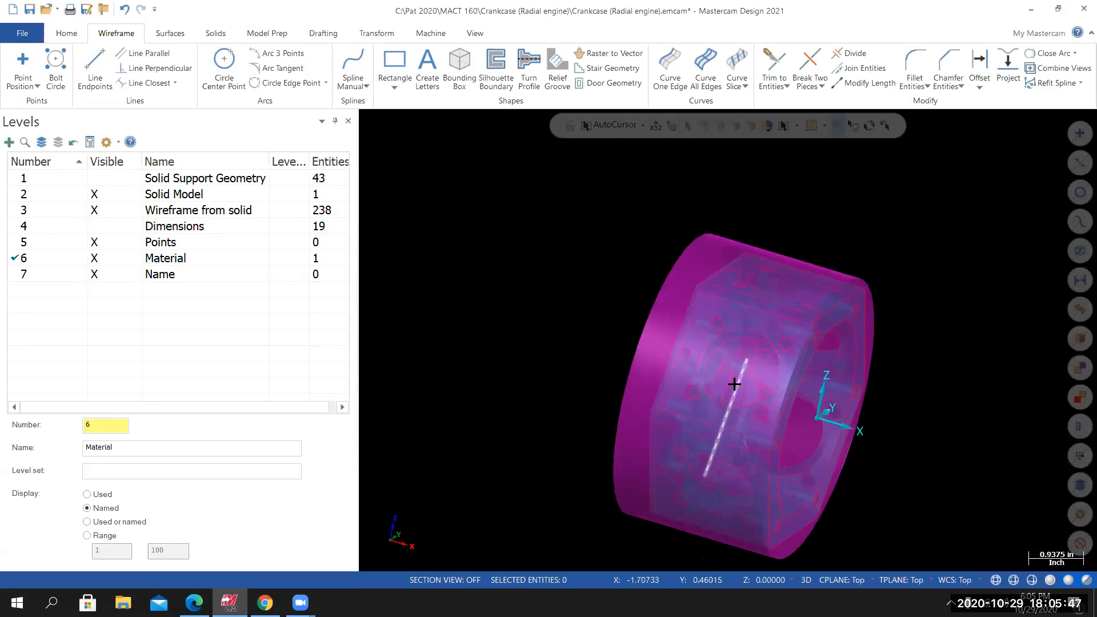
Examine the extra stock on both end faces of the crankcase in the Front (WCS) view.
scroll(762, 448, "down", 1)
scroll(805, 501, "up", 2)
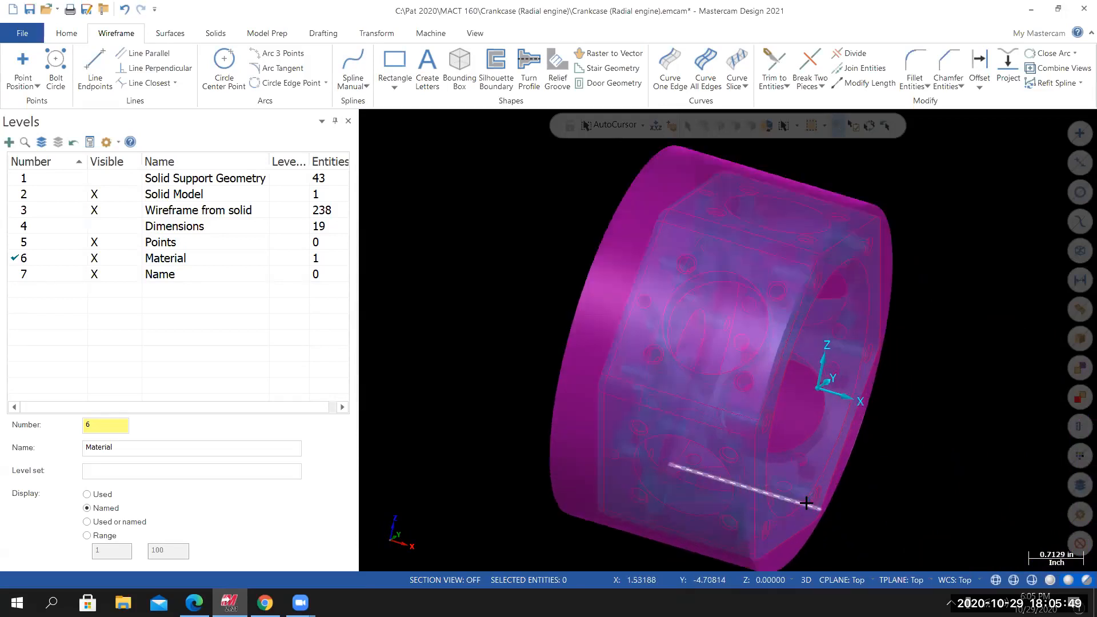
middle_click_drag(715, 465, 589, 320)
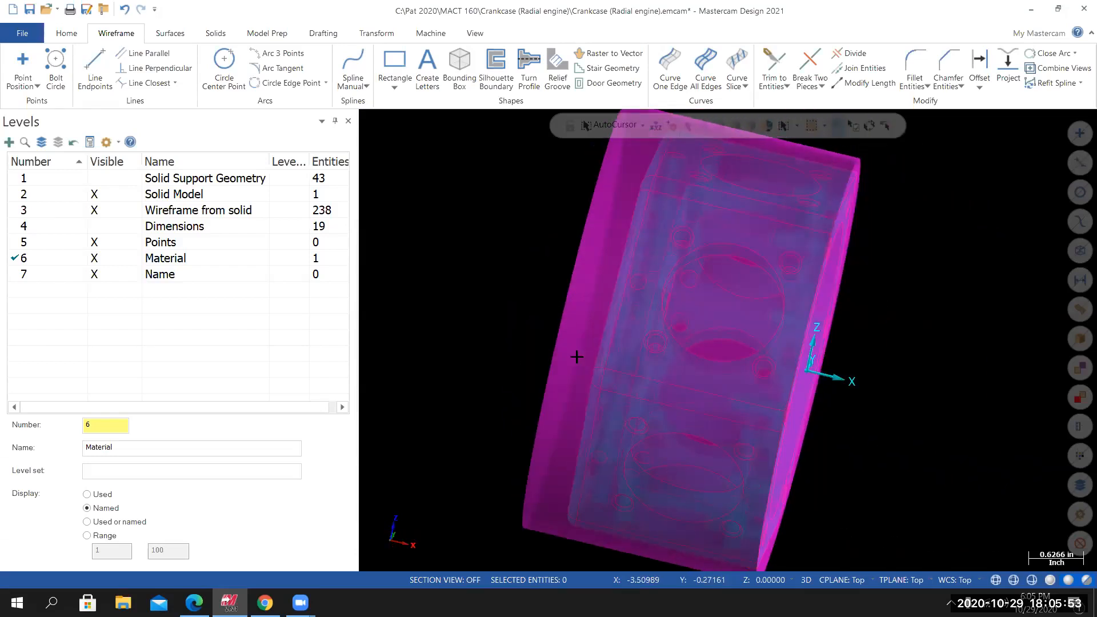
scroll(585, 341, "down", 2)
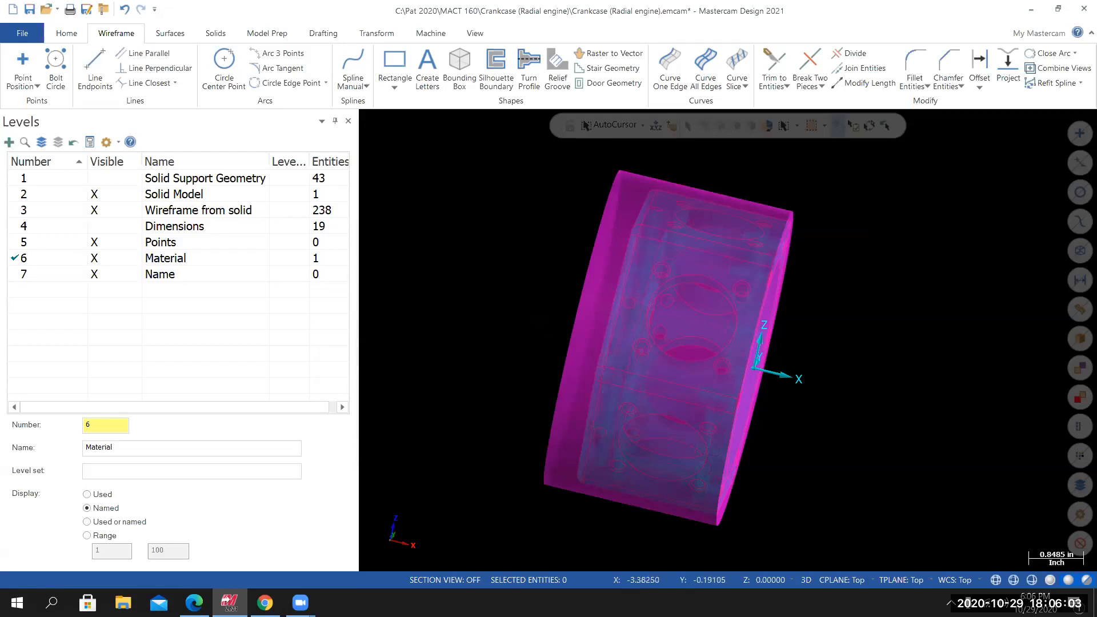
right_click(502, 296)
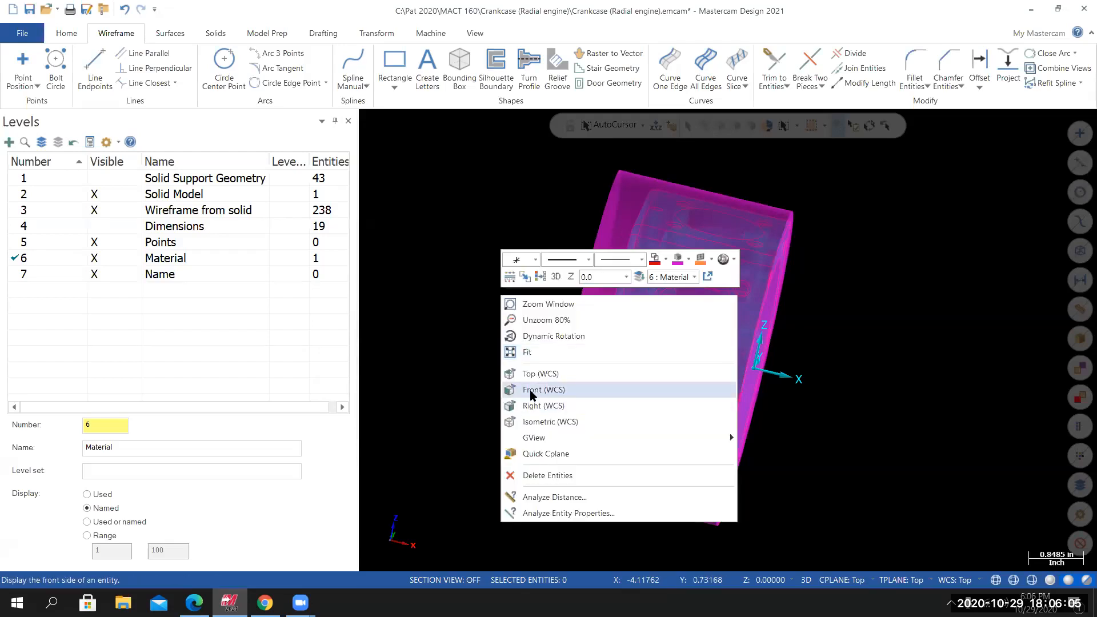
left_click(550, 388)
scroll(824, 332, "up", 5)
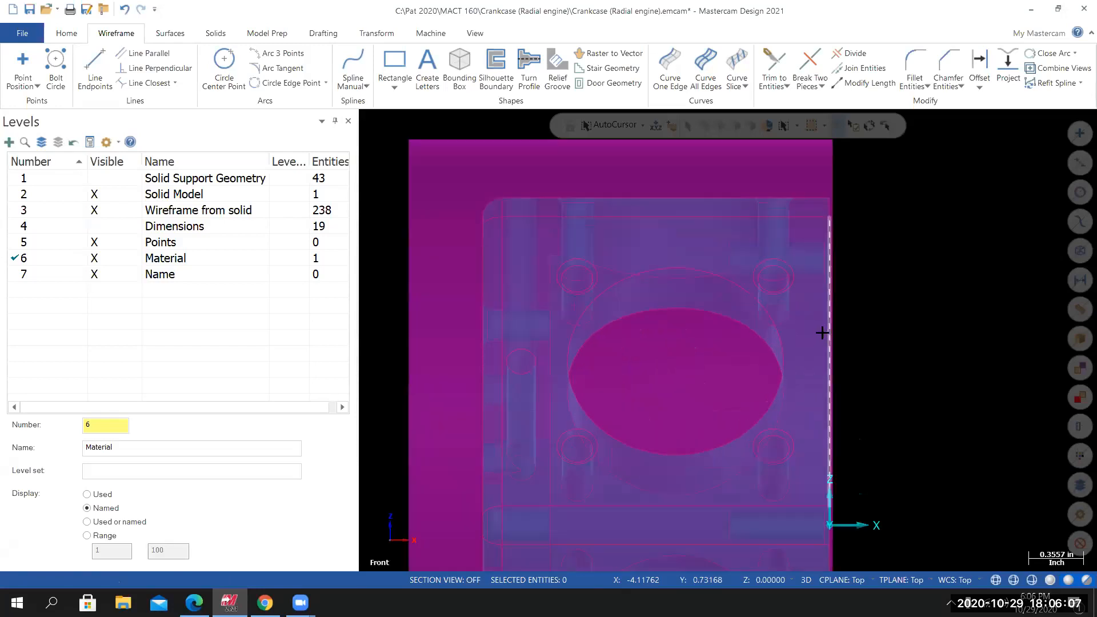
scroll(776, 290, "up", 4)
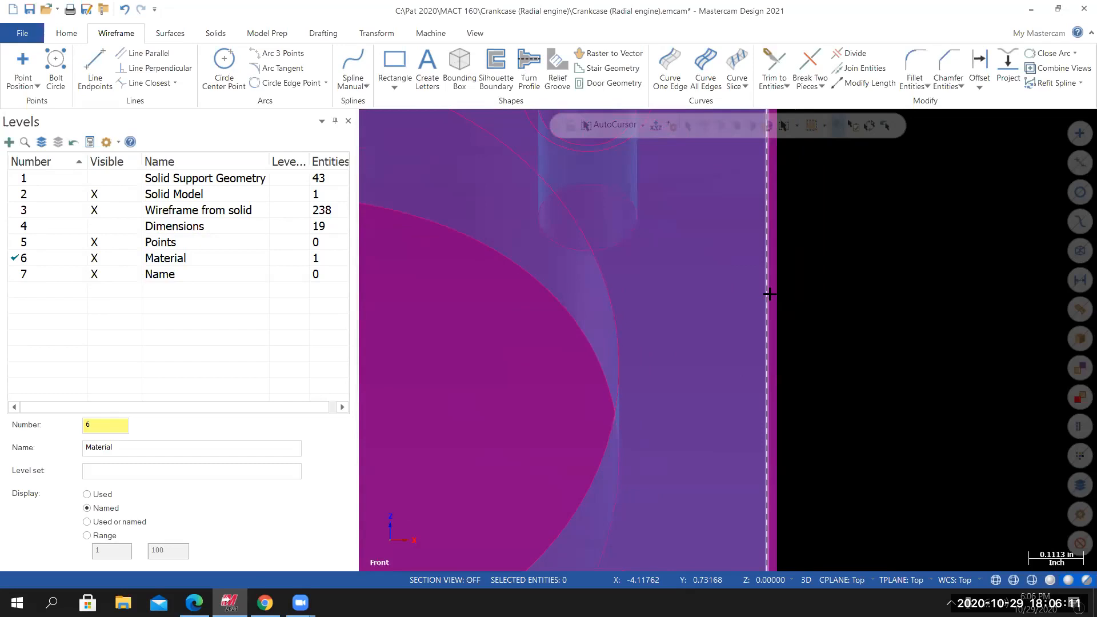
scroll(775, 284, "down", 1)
scroll(800, 286, "down", 7)
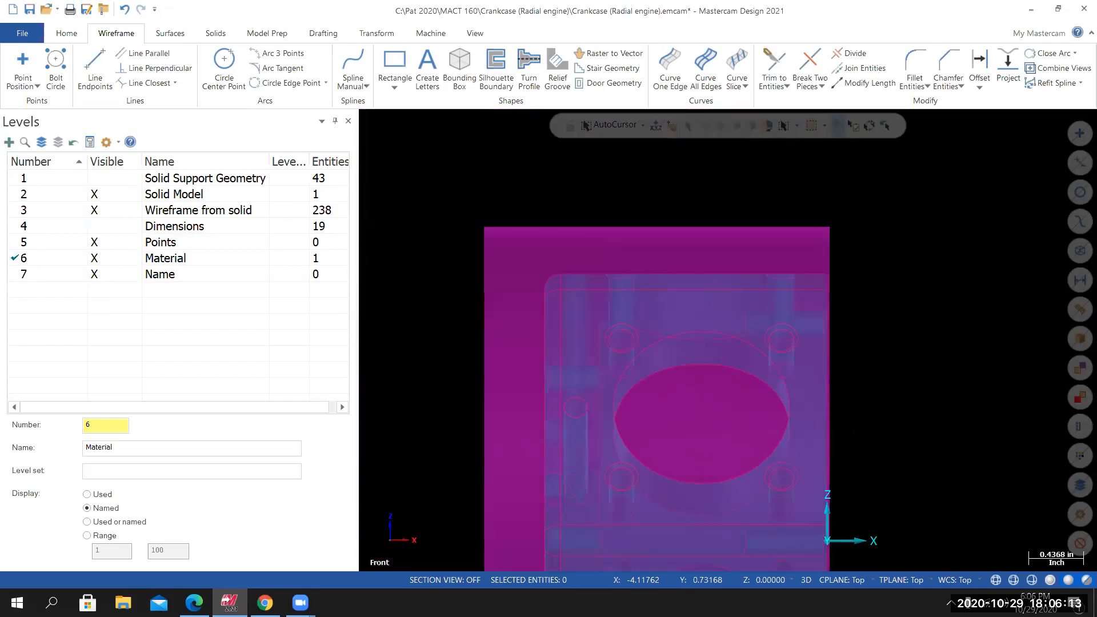
scroll(875, 528, "down", 4)
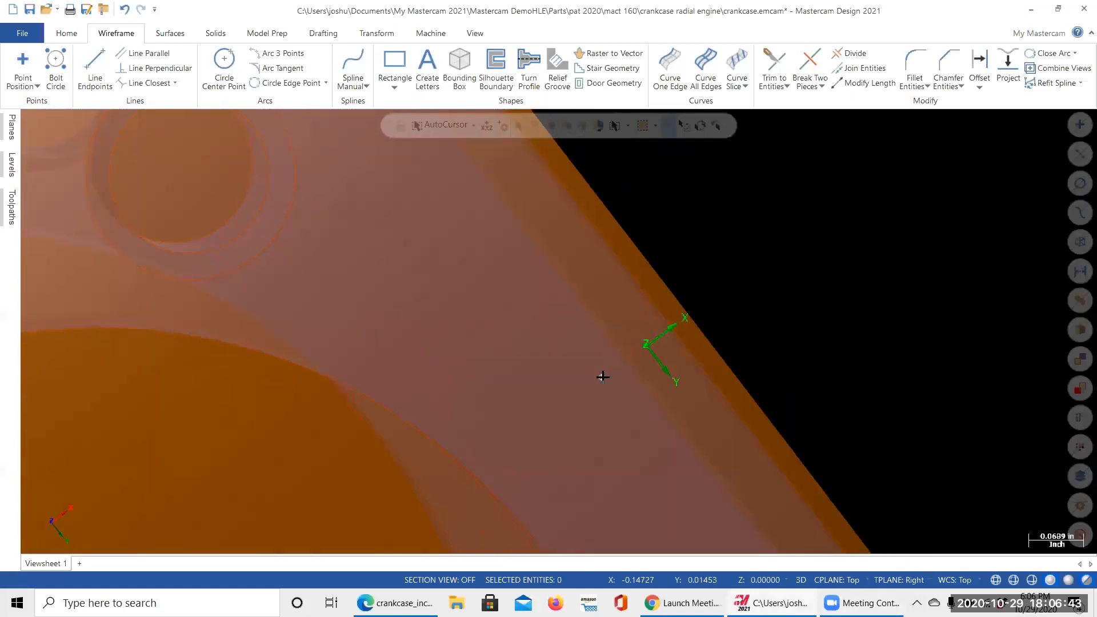
In the crankcase.emcam file, examine the thin stock allowance beside the WCS origin in the front view.
right_click(874, 335)
left_click(909, 435)
scroll(631, 372, "up", 2)
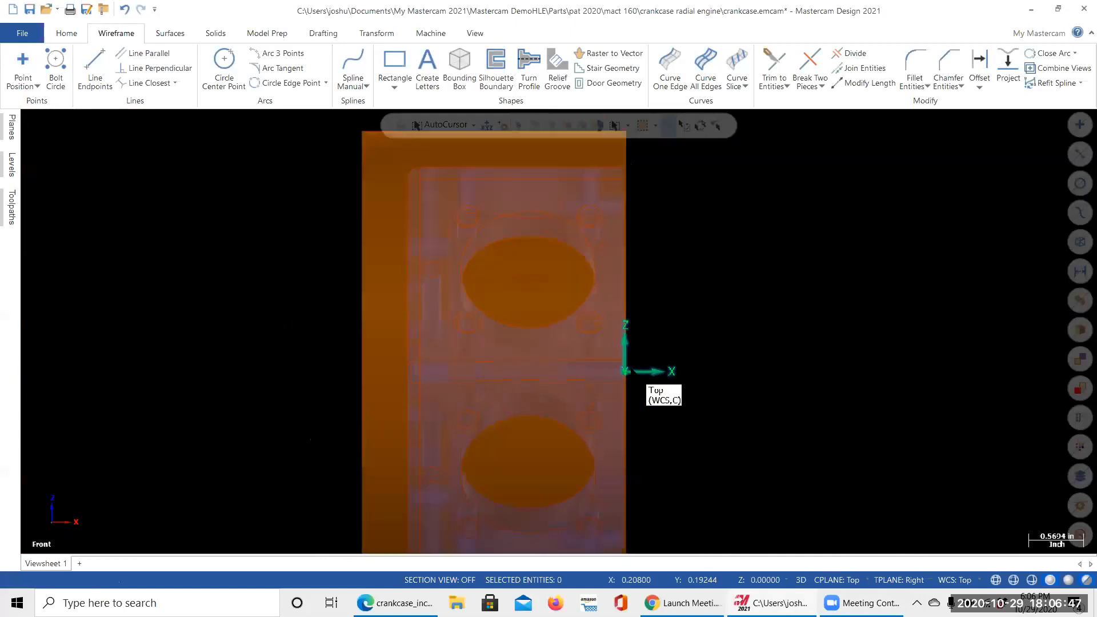
scroll(623, 375, "up", 8)
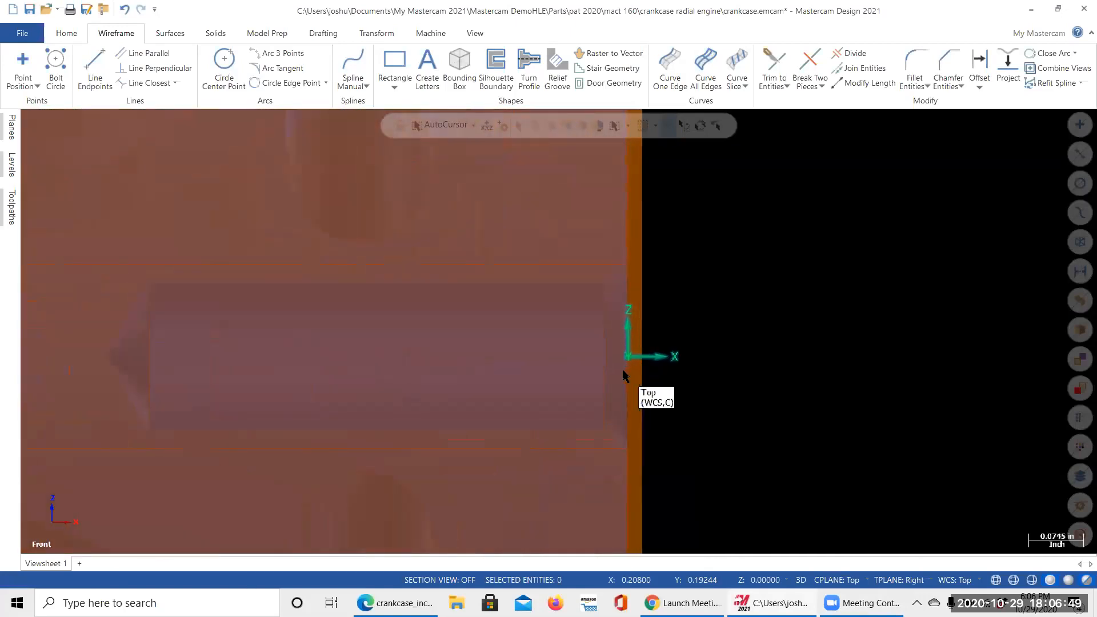
scroll(624, 372, "down", 1)
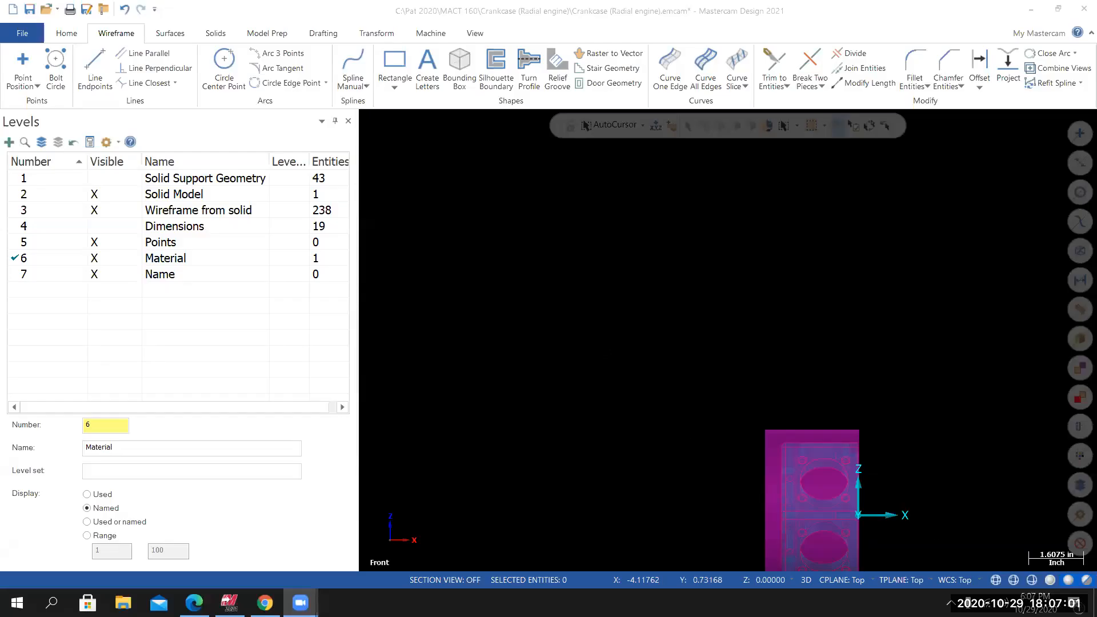
Return to the isometric view in the Crankcase (Radial engine) file and examine the stock cylinder from several sides.
right_click(614, 337)
left_click(655, 466)
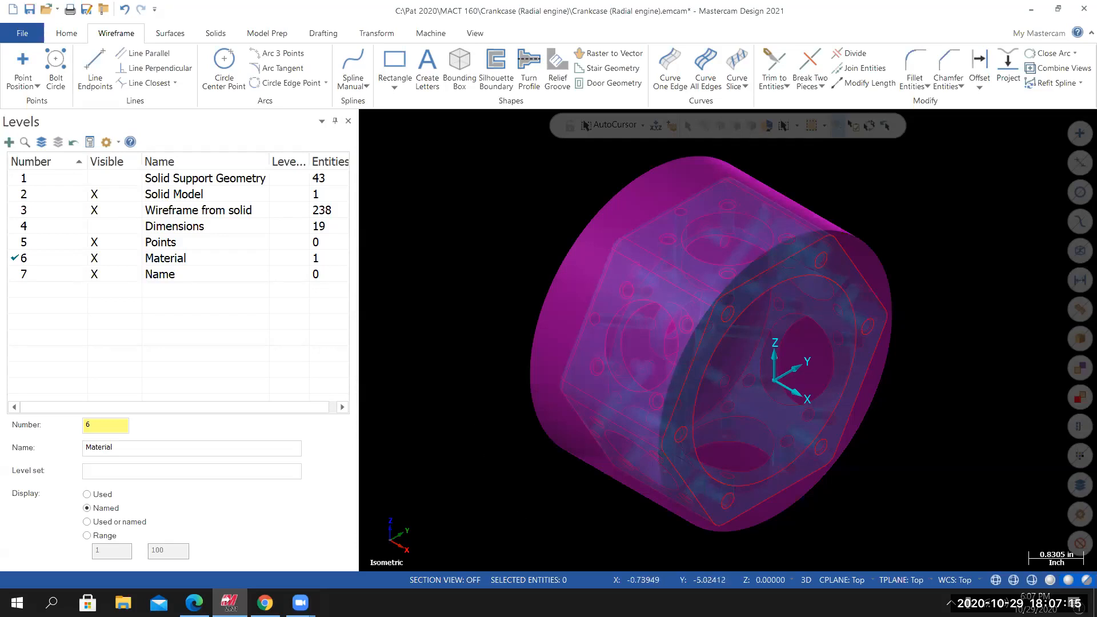
mouse_move(554, 479)
middle_mouse_down()
mouse_move(496, 400)
mouse_move(491, 349)
mouse_move(500, 420)
mouse_move(557, 464)
mouse_move(492, 320)
middle_mouse_up()
right_click(483, 311)
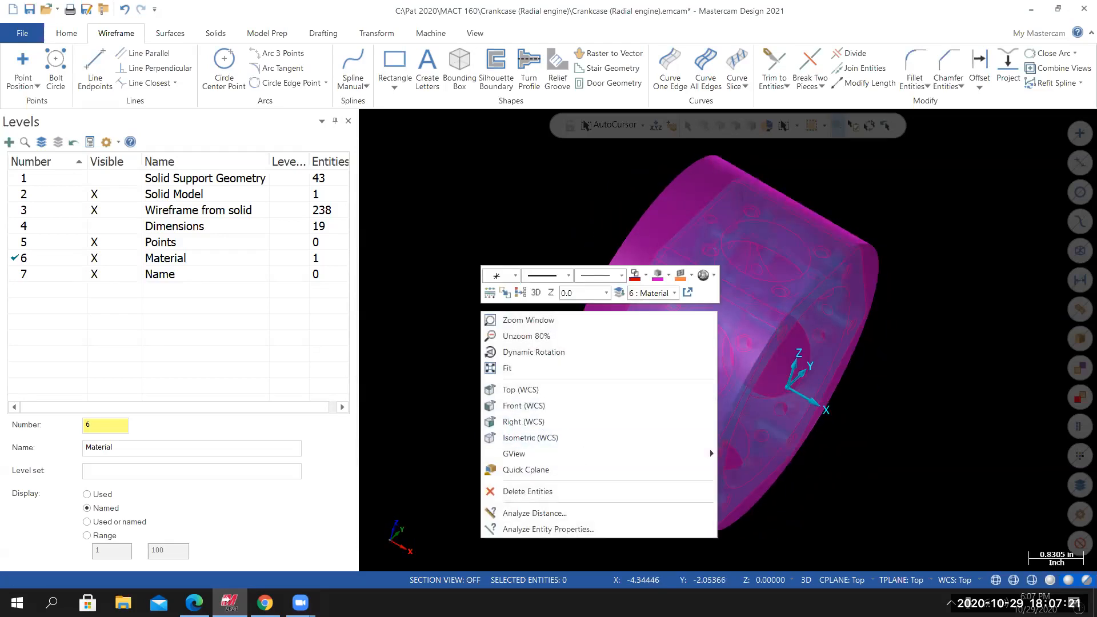
key("Escape")
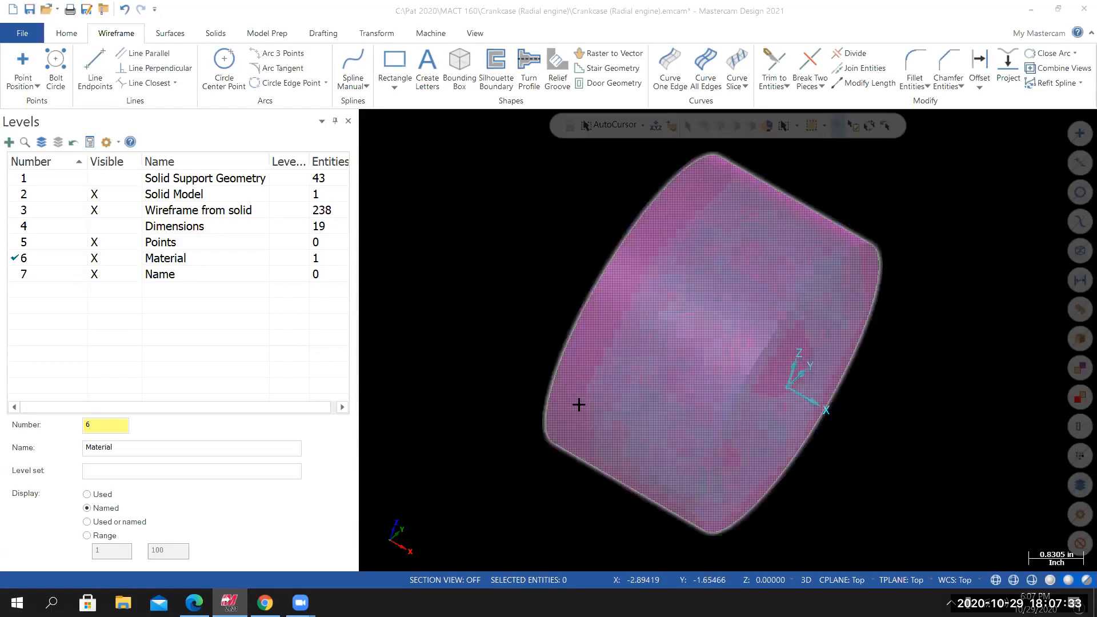
middle_click_drag(580, 319, 576, 386)
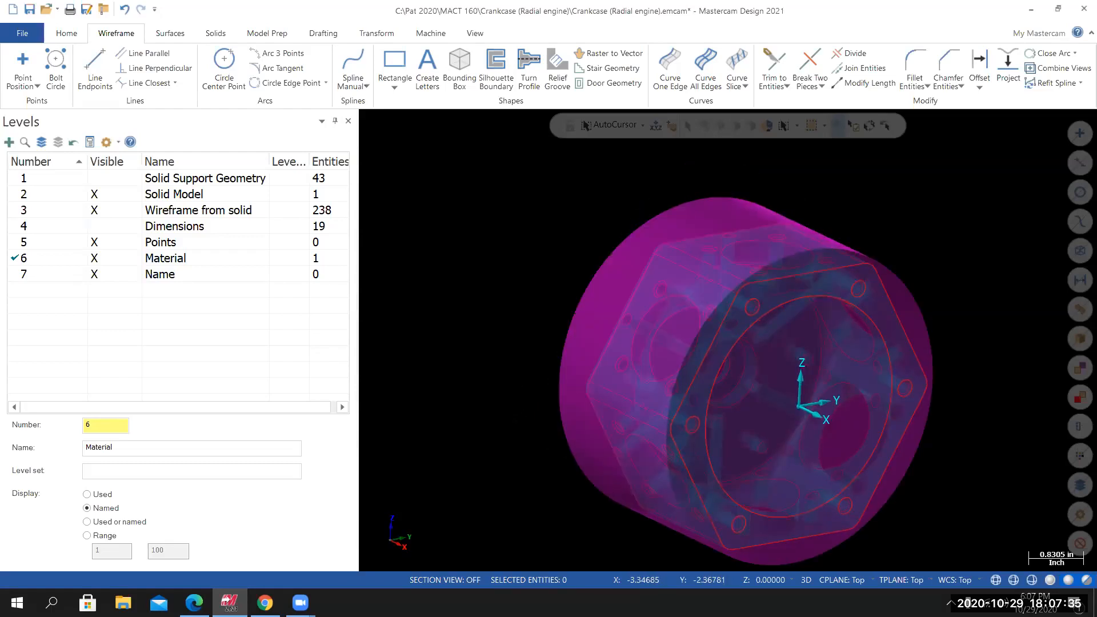
Delete the stock cylinder solid from the Material level and restore the isometric view.
left_click(585, 366)
key("Delete")
right_click(494, 267)
left_click(544, 394)
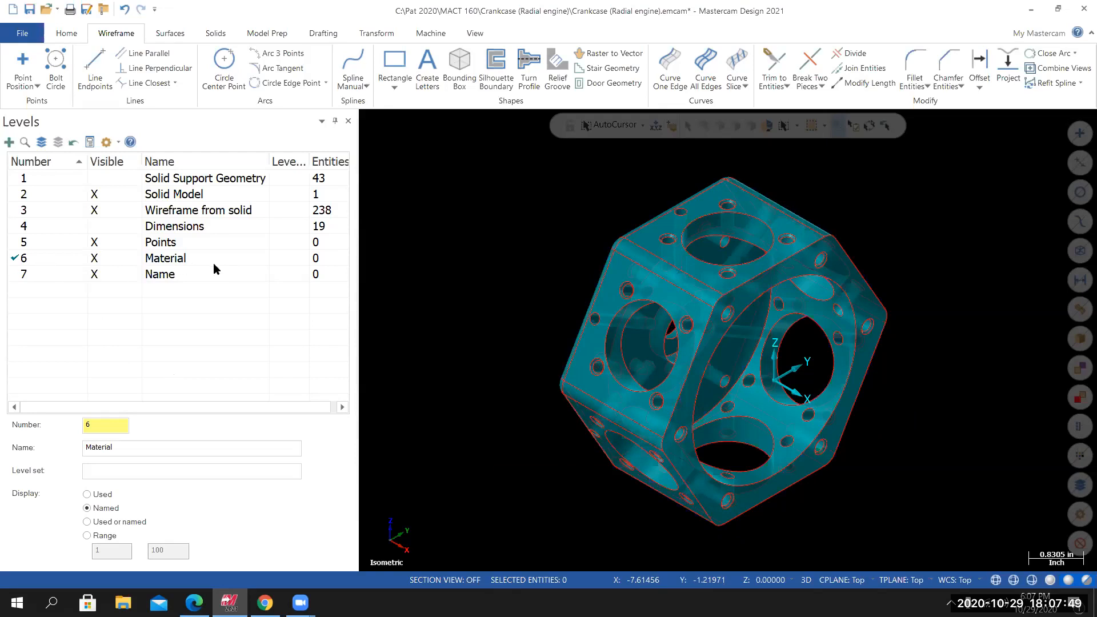
Start a cylindrical bounding box on the Material level around all visible crankcase geometry.
left_click(66, 34)
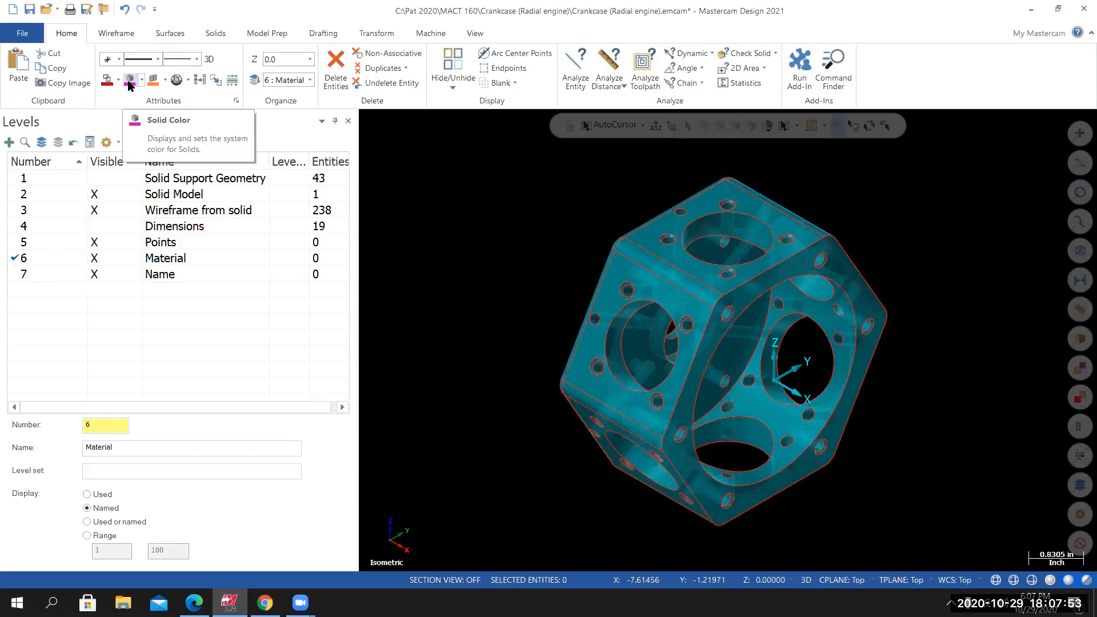
left_click(120, 36)
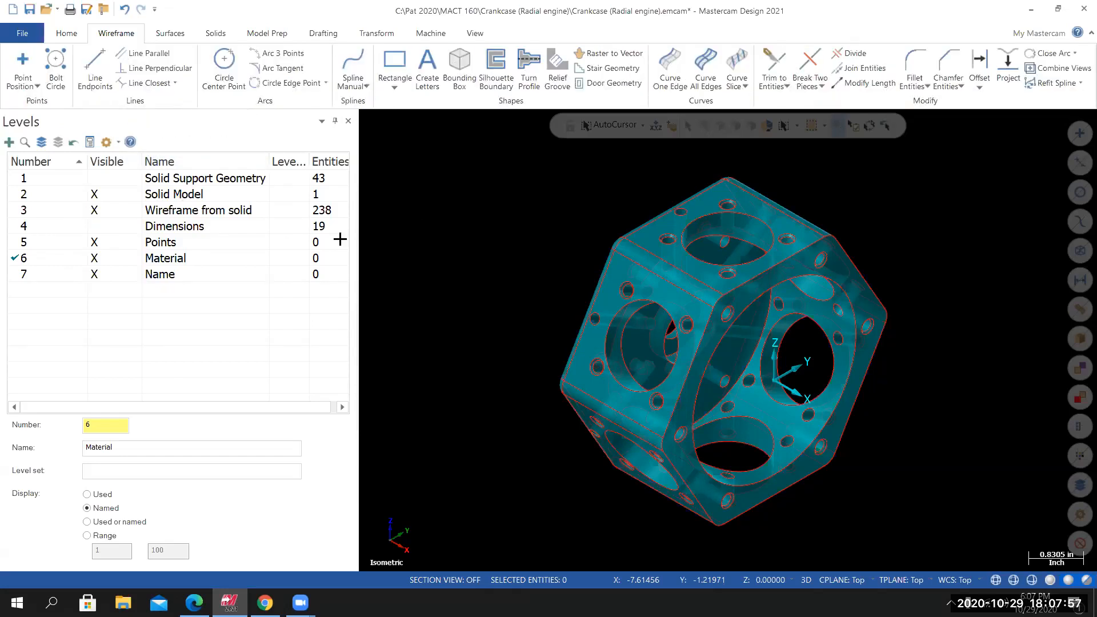
left_click(460, 77)
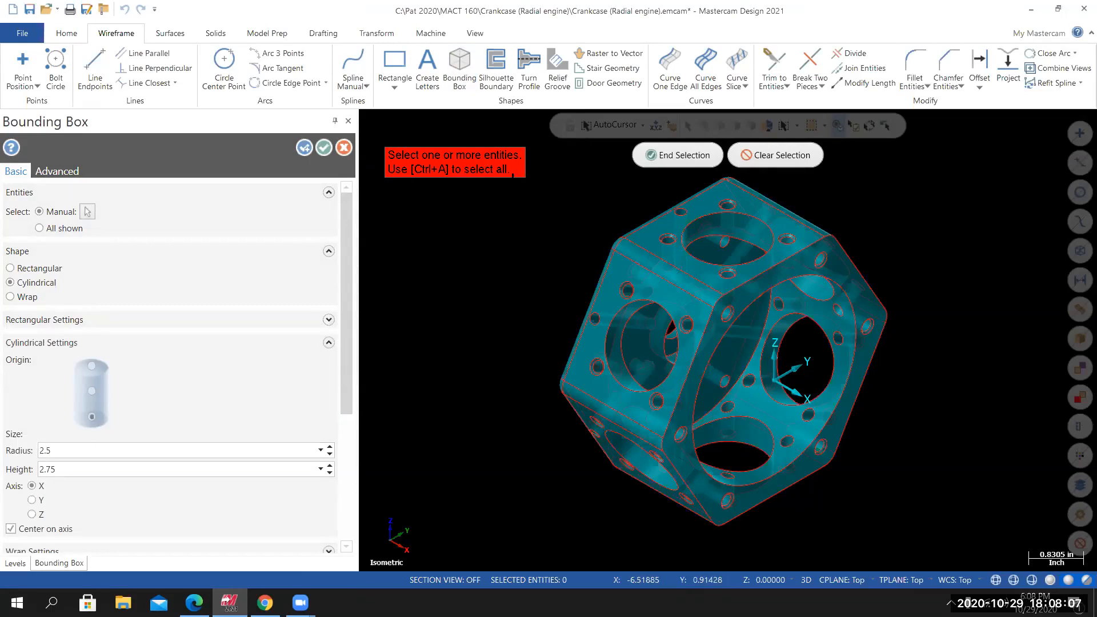
key("ctrl+a")
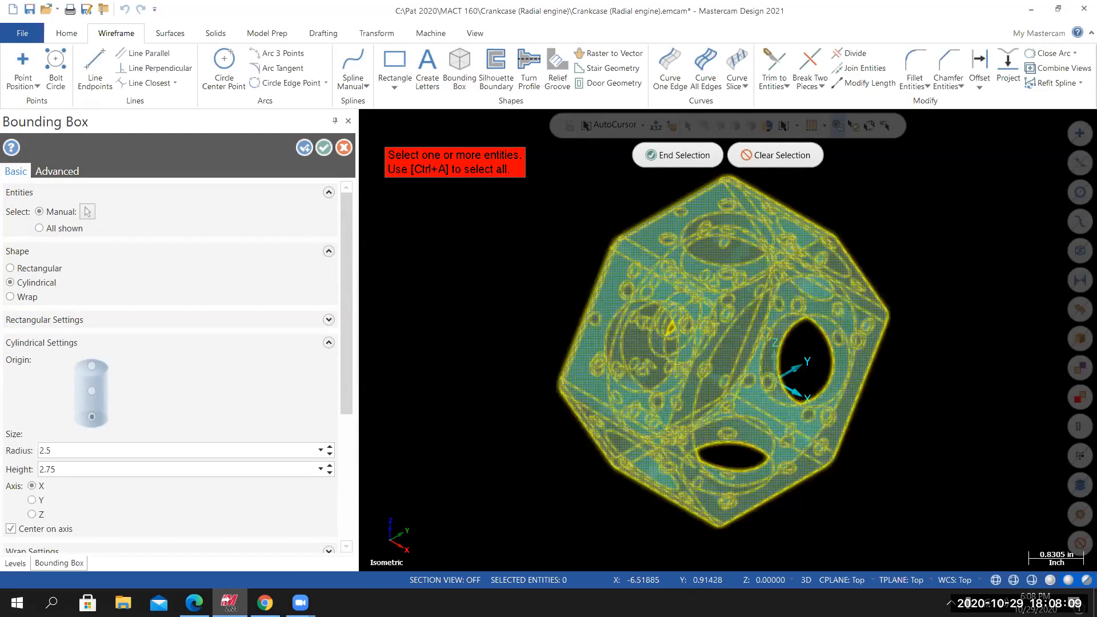
left_click(667, 158)
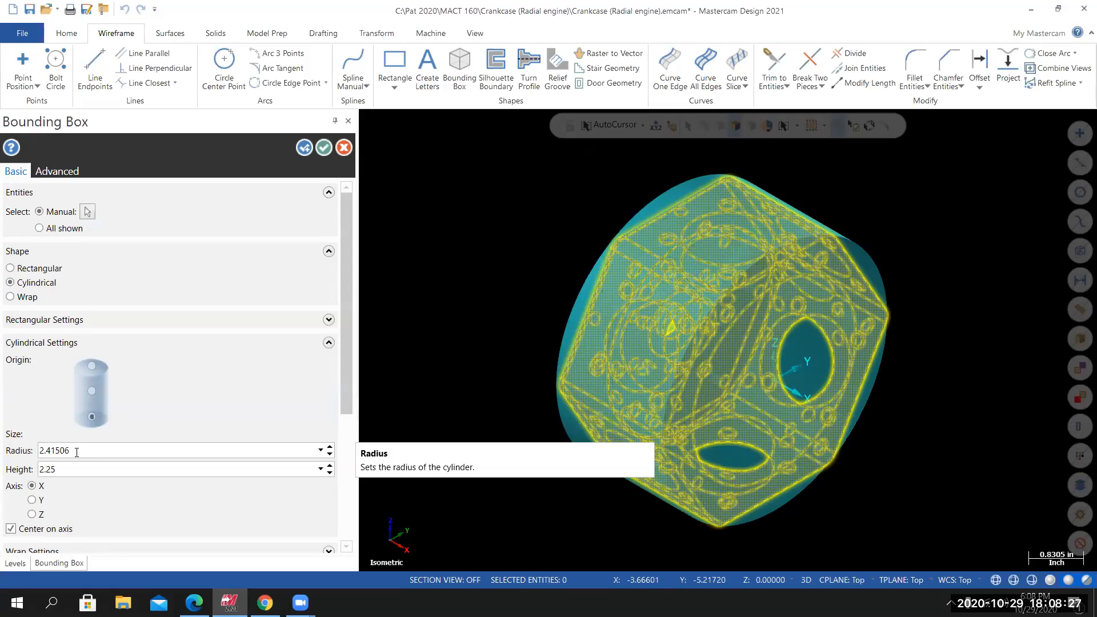
Set the bounding cylinder's radius to 2.5 and keep it centered on the X axis.
left_click_drag(76, 452, 27, 452)
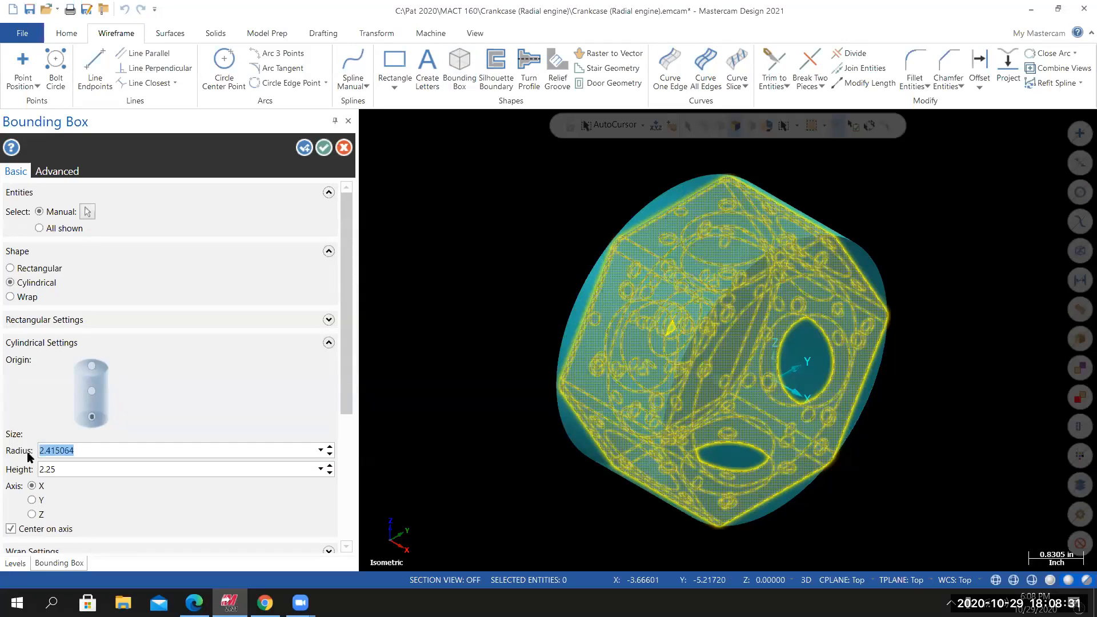
type("2.5")
key("Return")
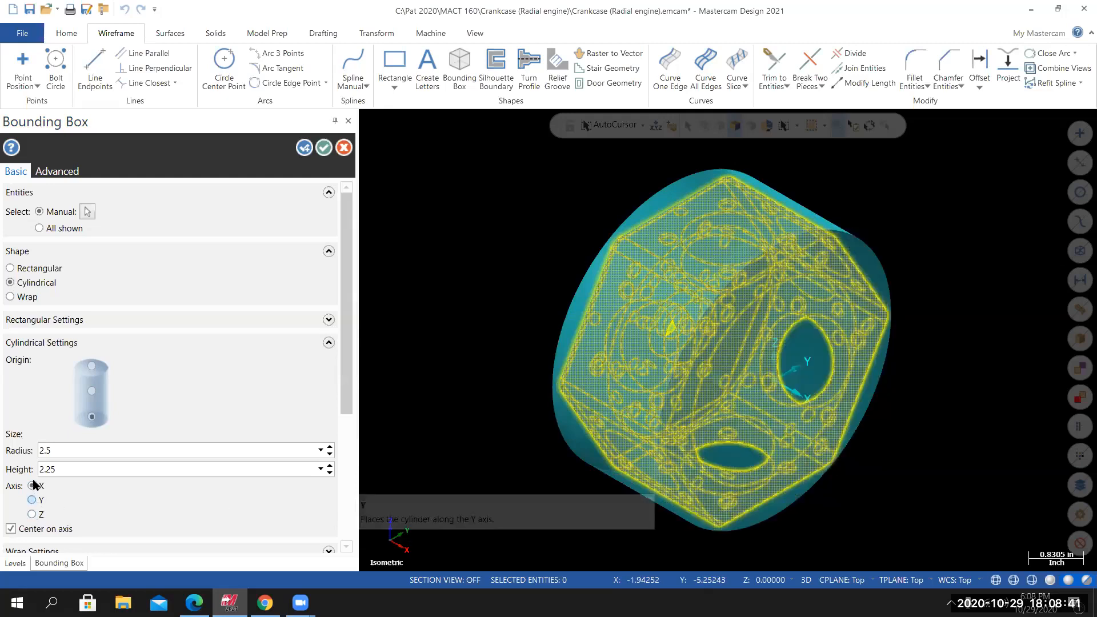
left_click(12, 529)
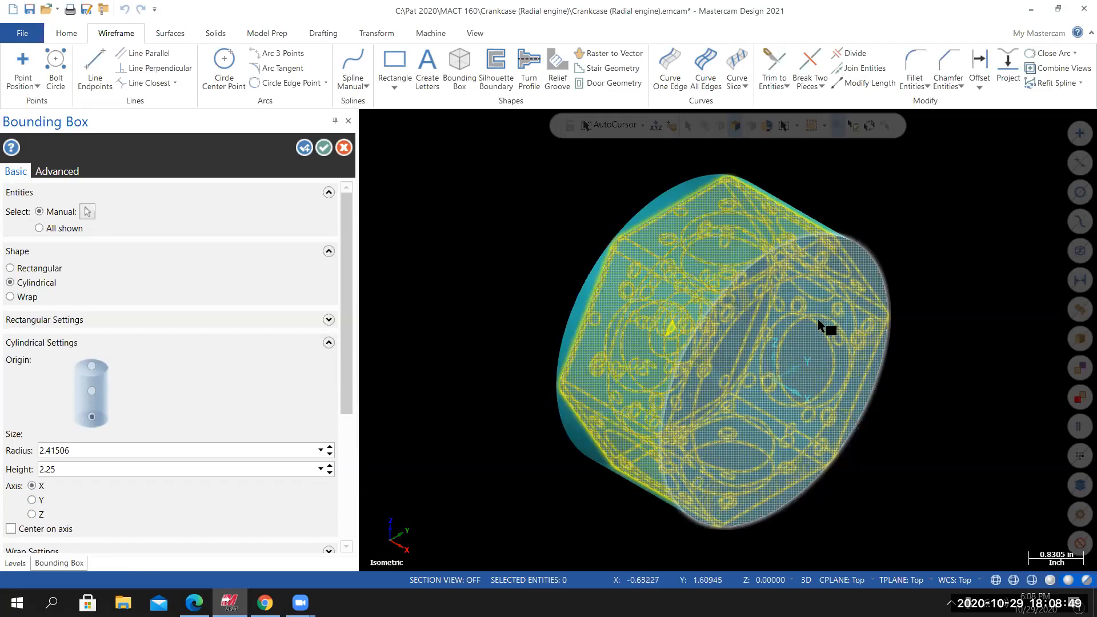
left_click(11, 528)
left_click_drag(85, 451, 8, 455)
type("2.5")
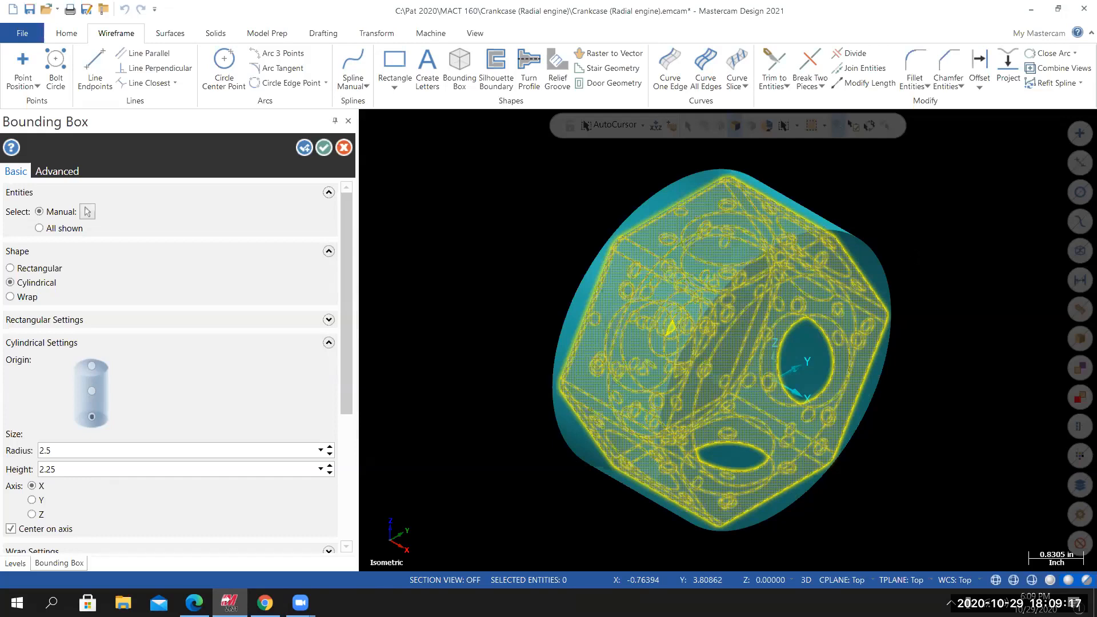
Hide the origin gnomon and extend the cylinder's end face beside the WCS origin outward by .02 in.
middle_click_drag(492, 459, 589, 379)
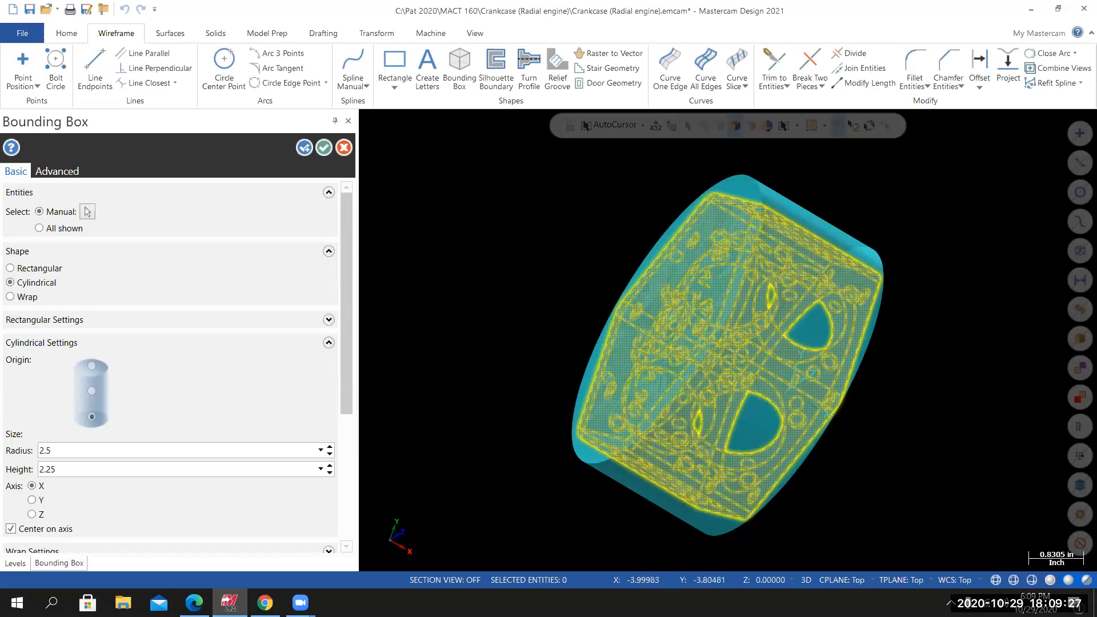
middle_click_drag(528, 459, 449, 438)
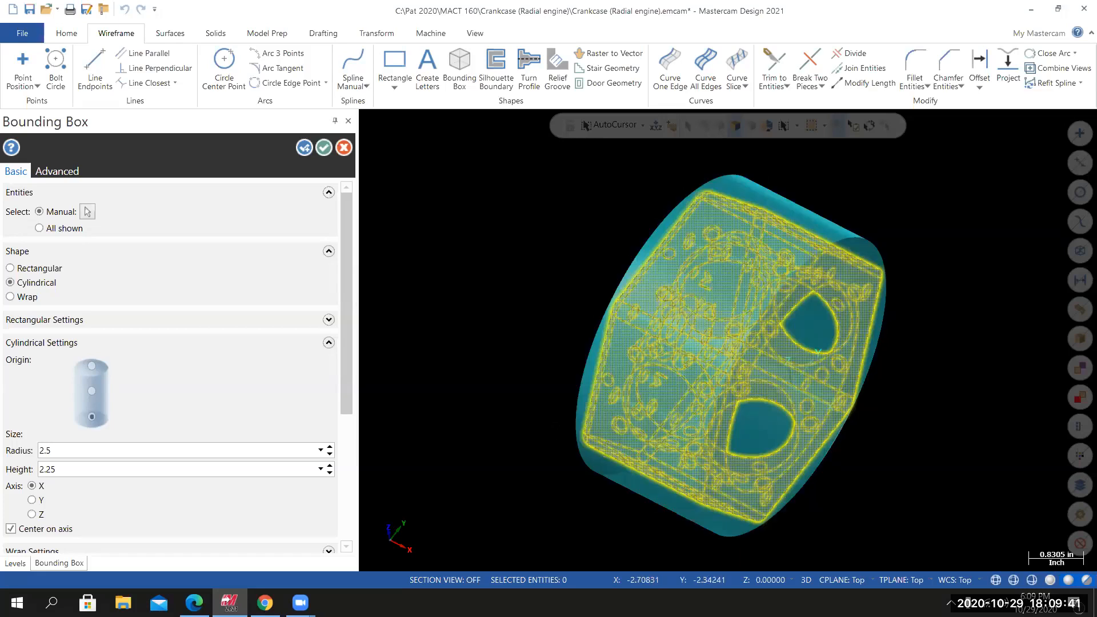
middle_click_drag(892, 285, 857, 238)
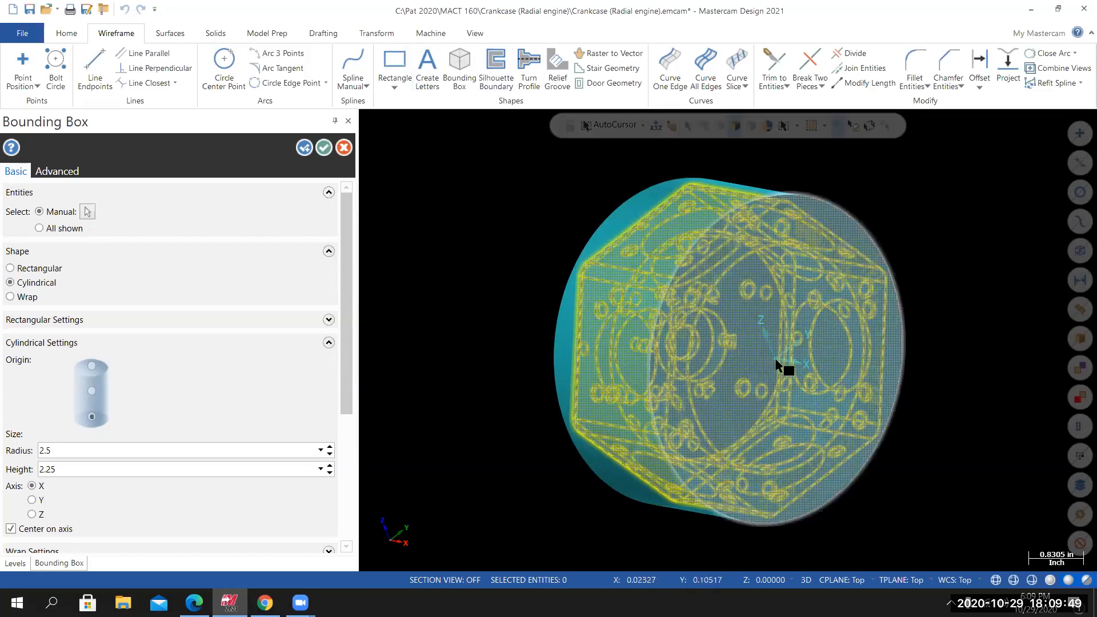
left_click(475, 33)
left_click(794, 63)
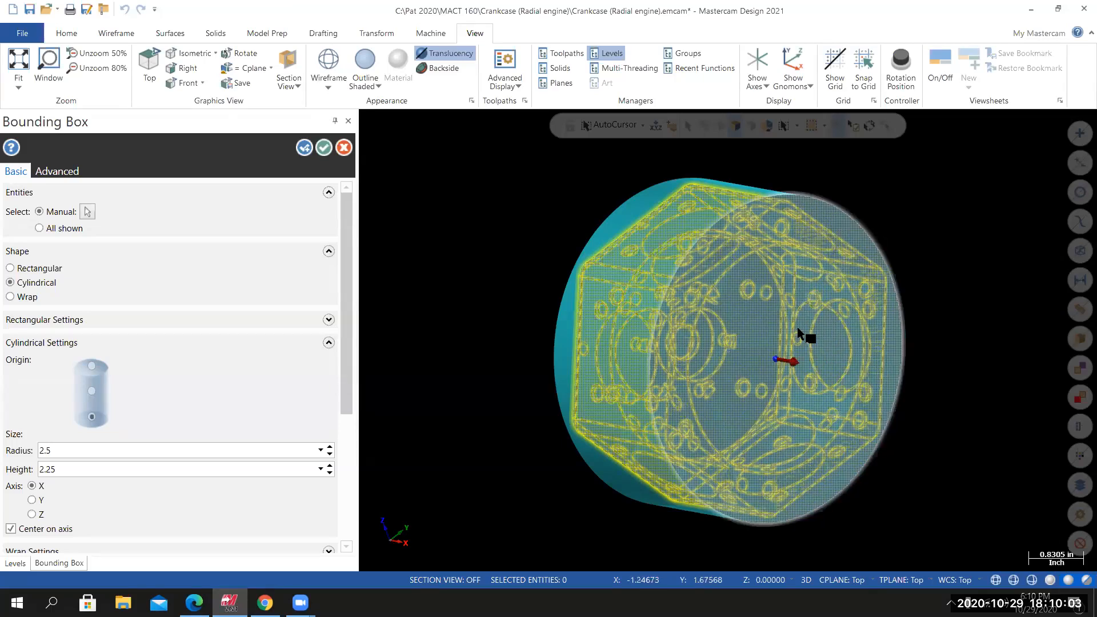
left_click(790, 361)
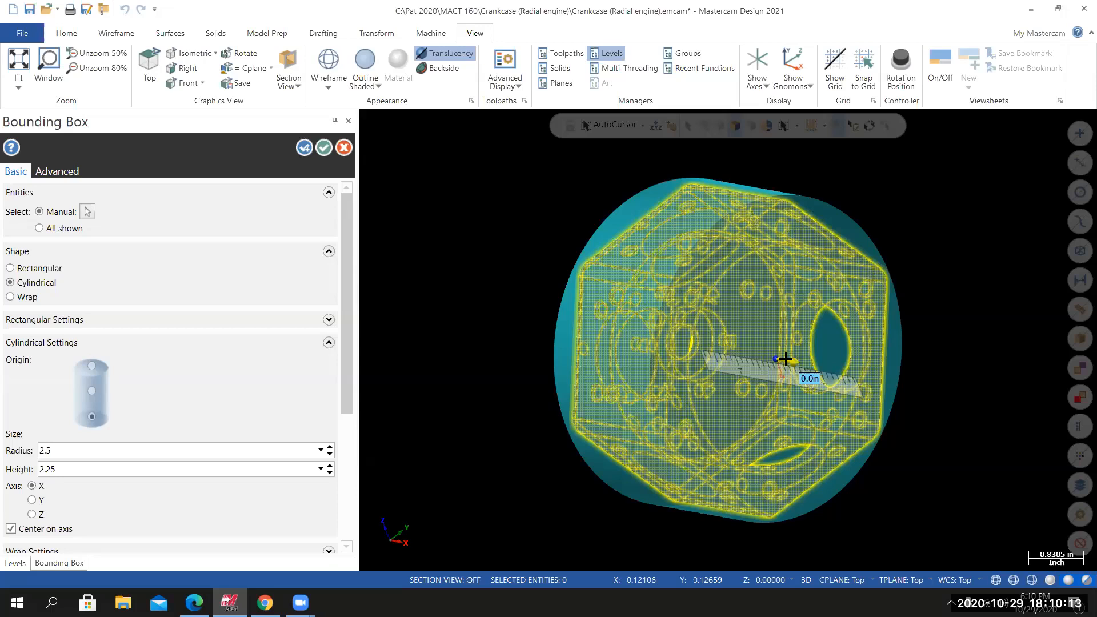
type(".02")
key("Return")
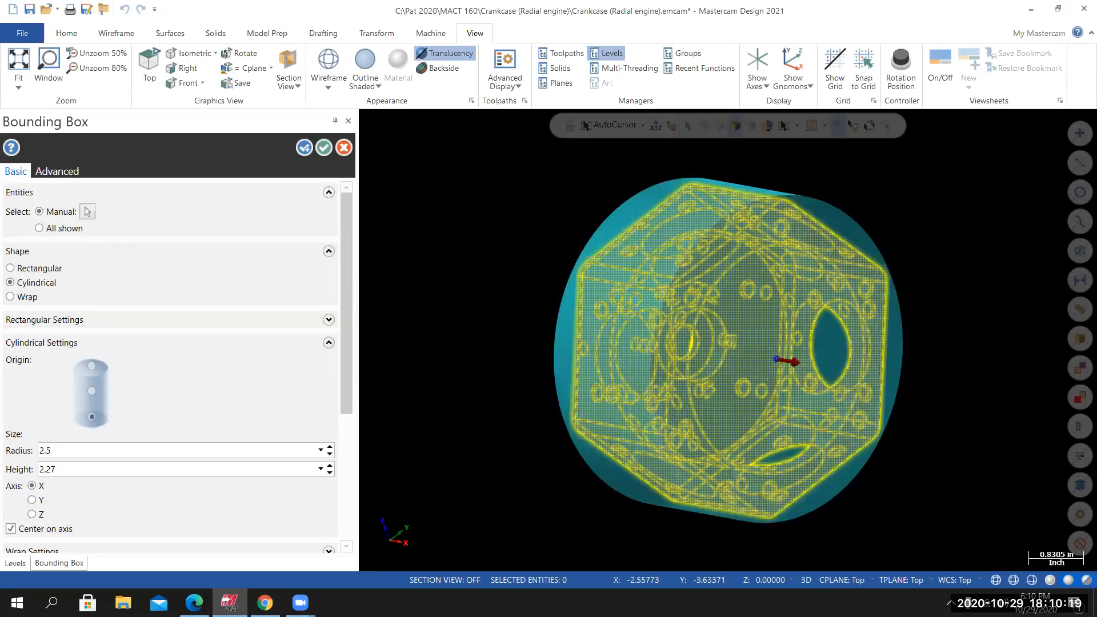
Extend the cylinder's opposite end face outward by 2.75-2.27 to add the remaining stock length.
mouse_move(497, 431)
middle_mouse_down()
mouse_move(652, 495)
mouse_move(614, 446)
middle_mouse_up()
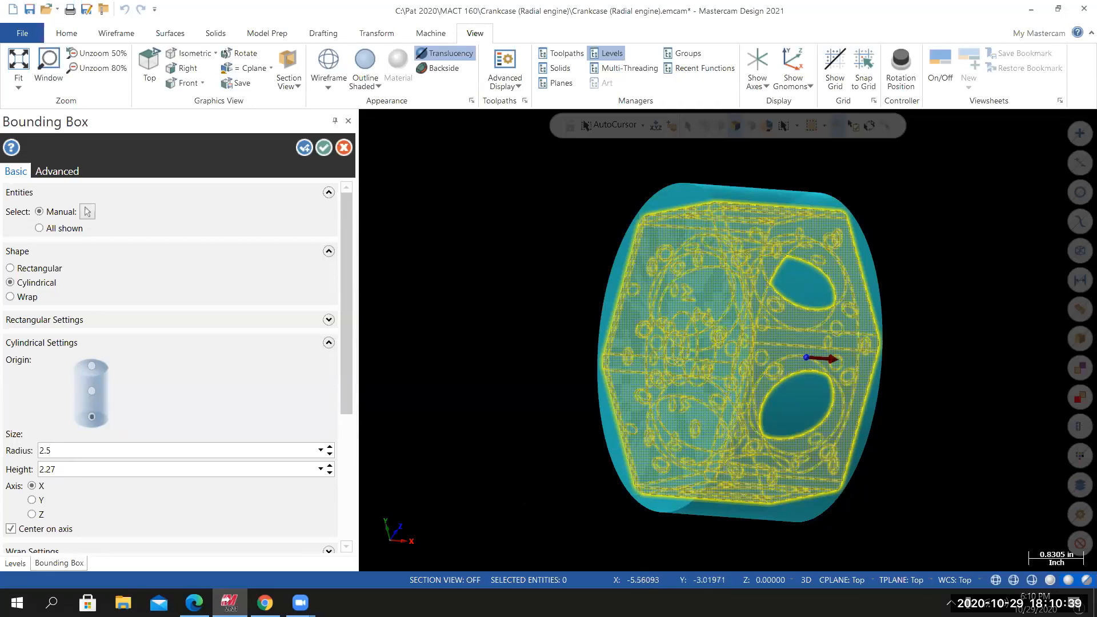
left_click(612, 426)
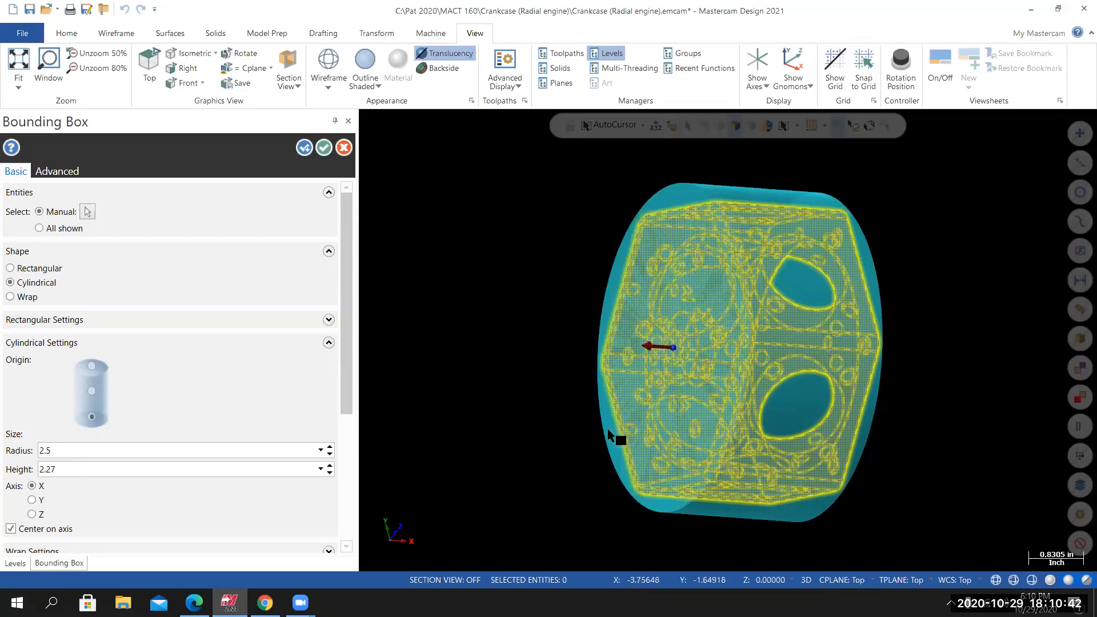
left_click(655, 347)
left_click(660, 345)
type("2.75")
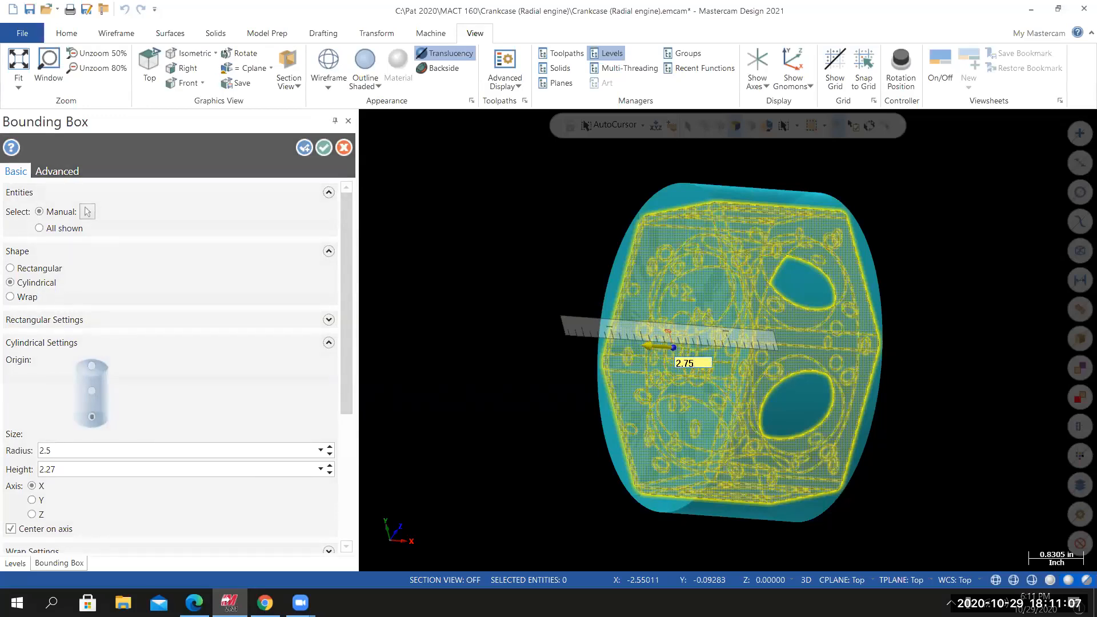
type("-2.27")
key("Return")
key("Return")
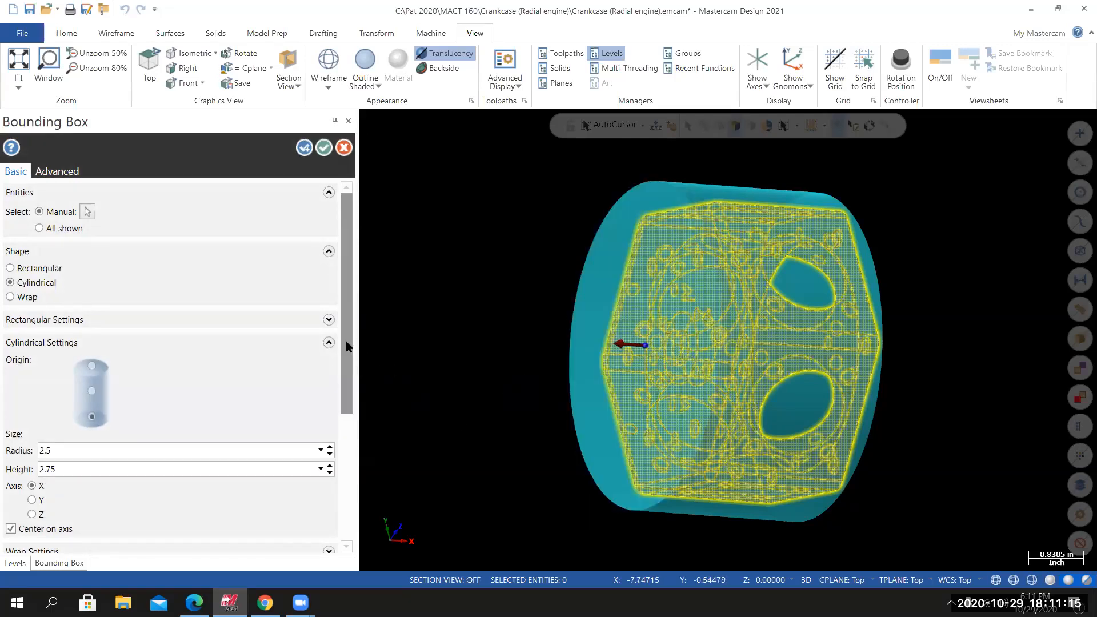
Create the bounding cylinder as a solid only, leaving lines and arcs out.
scroll(350, 343, "down", 4)
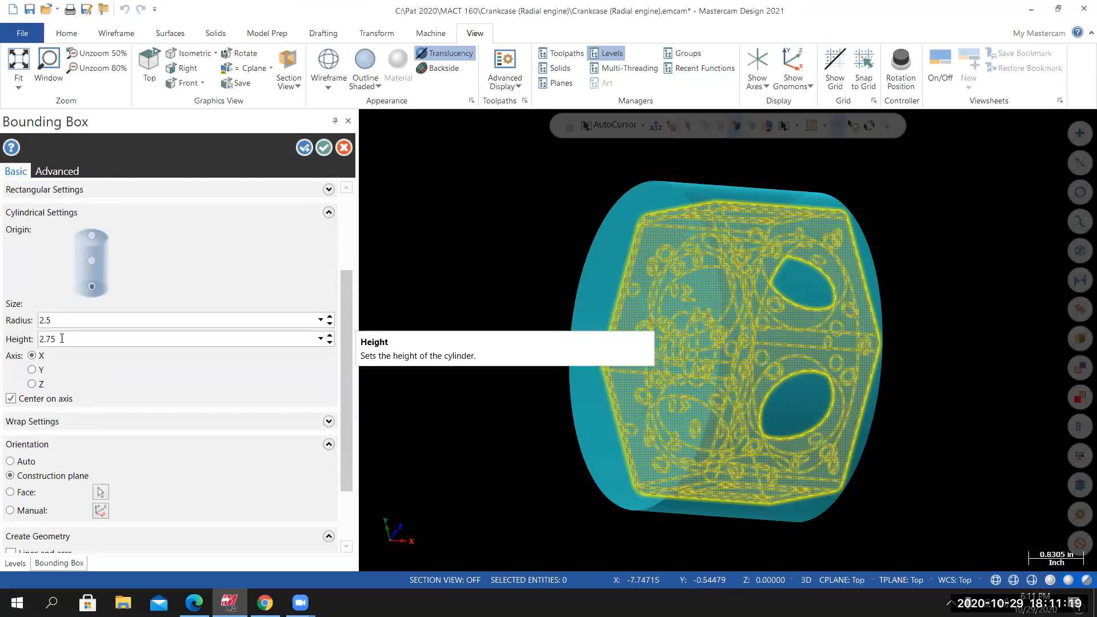
scroll(344, 393, "down", 2)
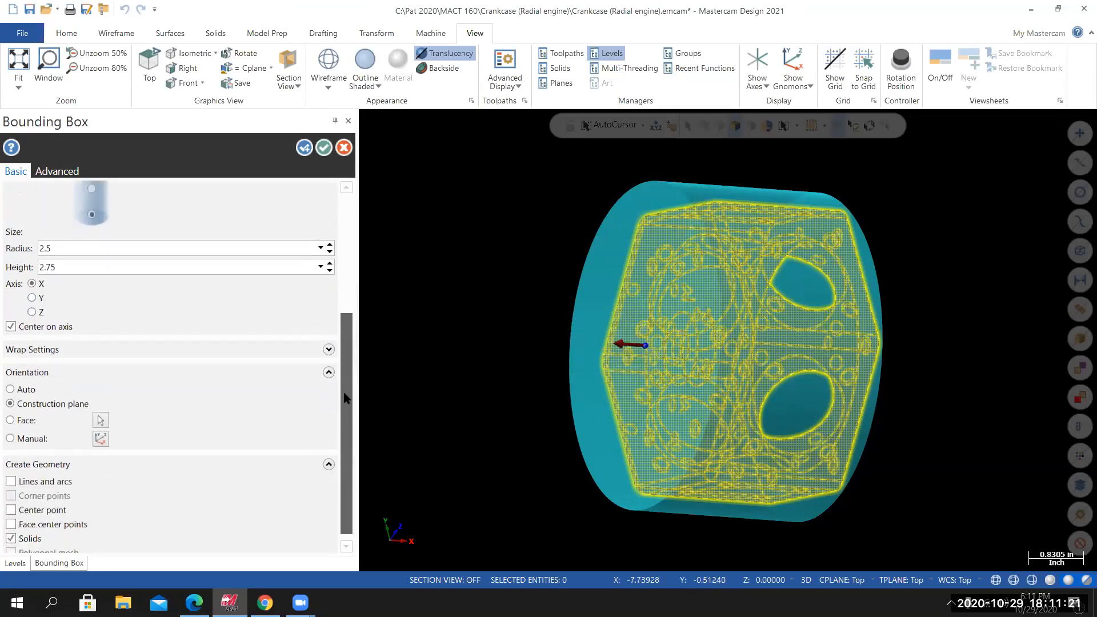
left_click(11, 470)
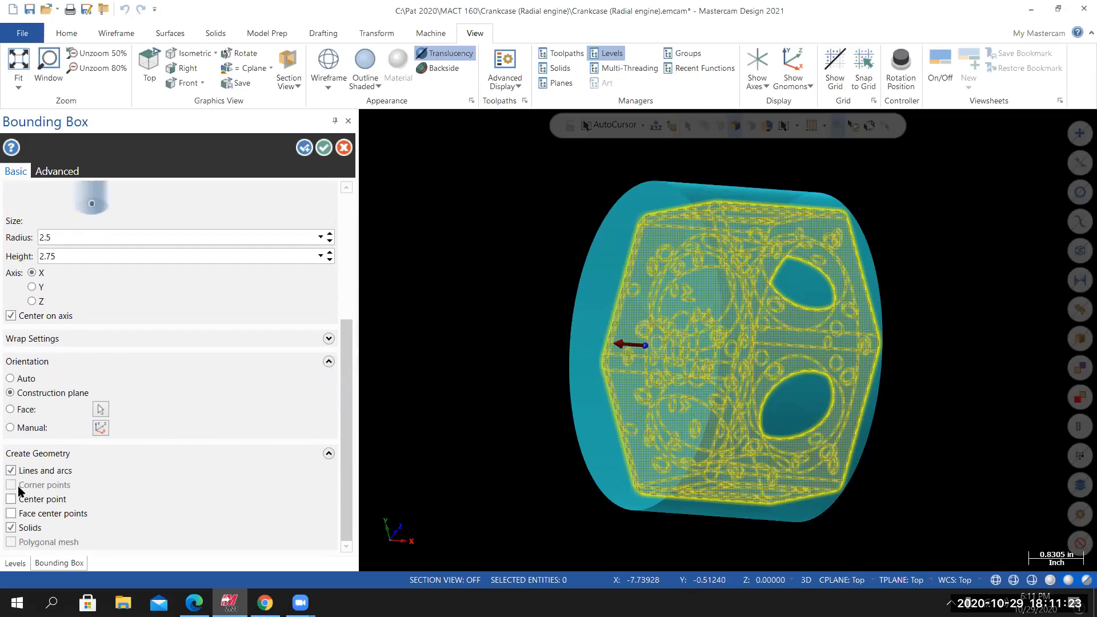
left_click(11, 471)
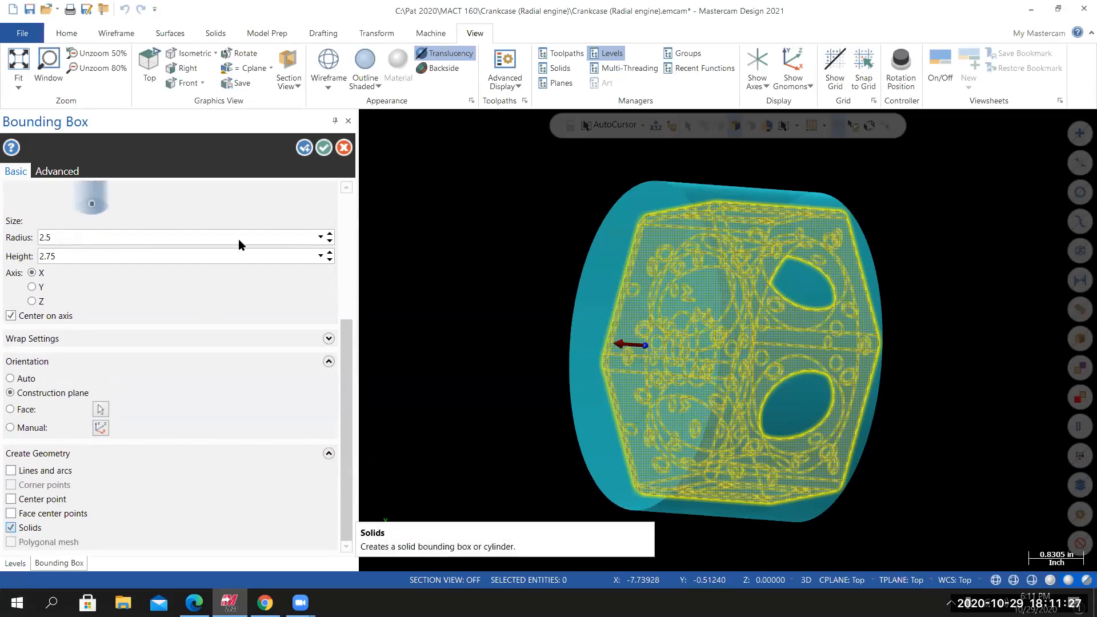
left_click(324, 148)
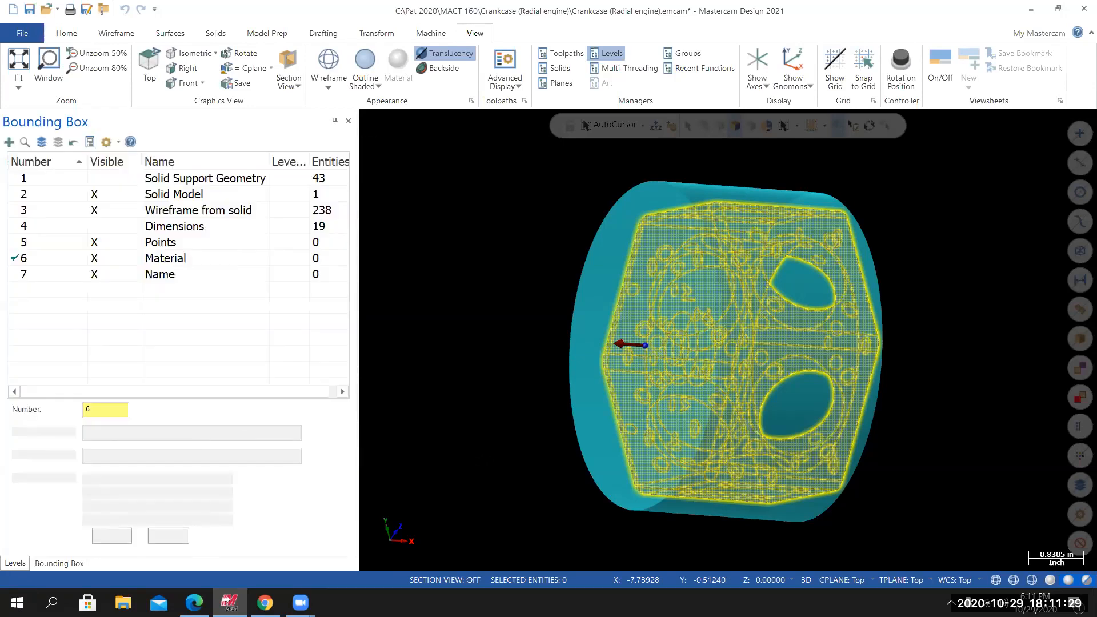
Examine the new stock cylinder around the crankcase in the isometric view and from several sides.
middle_click_drag(728, 340, 447, 343)
right_click(447, 343)
left_click(492, 470)
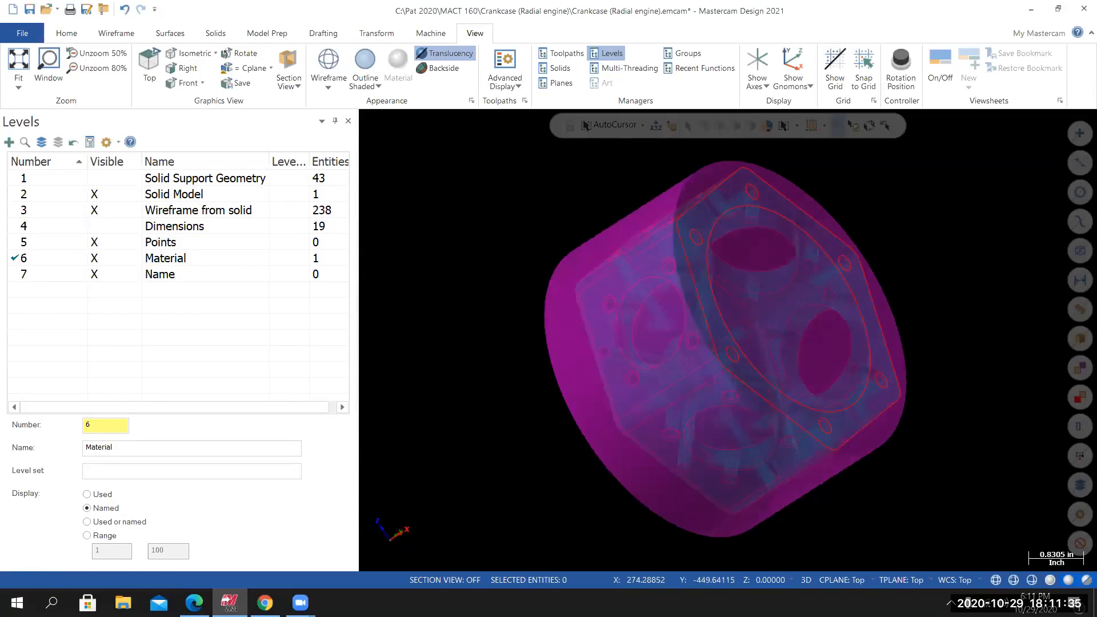
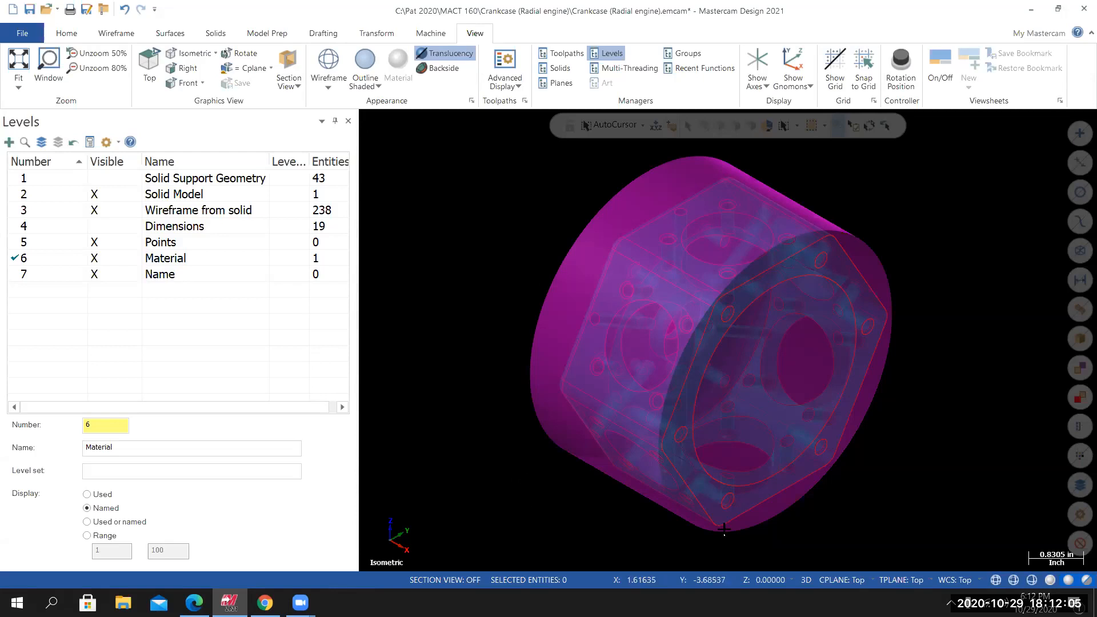
mouse_move(737, 411)
middle_mouse_down()
mouse_move(762, 456)
mouse_move(734, 400)
mouse_move(637, 468)
mouse_move(645, 460)
mouse_move(632, 453)
mouse_move(661, 422)
mouse_move(726, 409)
mouse_move(715, 428)
middle_mouse_up()
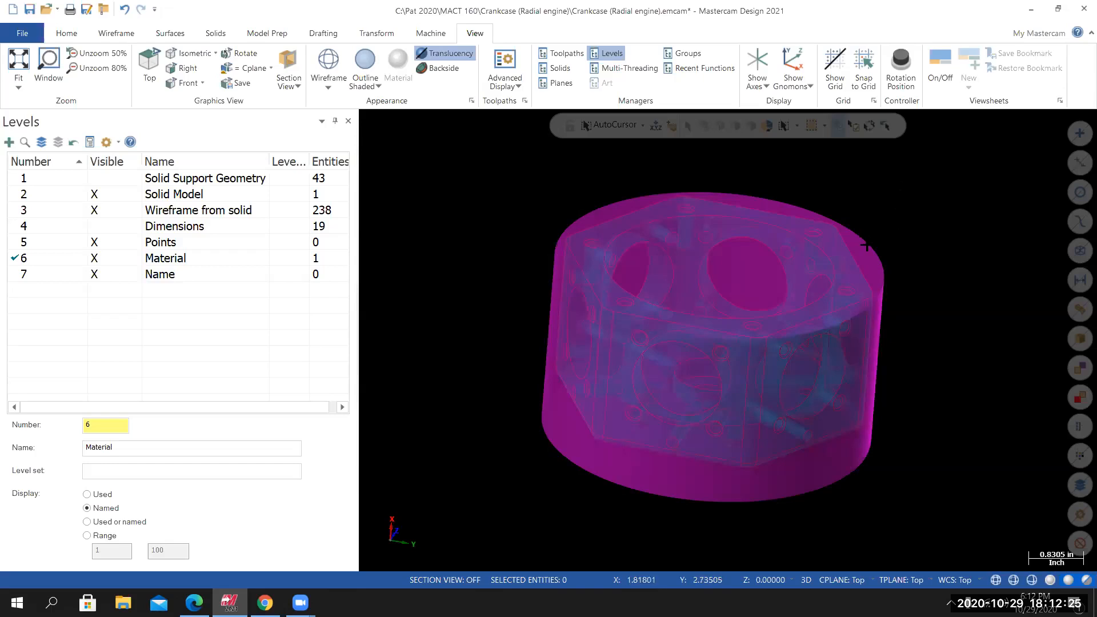
middle_click_drag(727, 341, 729, 305)
middle_click_drag(781, 207, 777, 299)
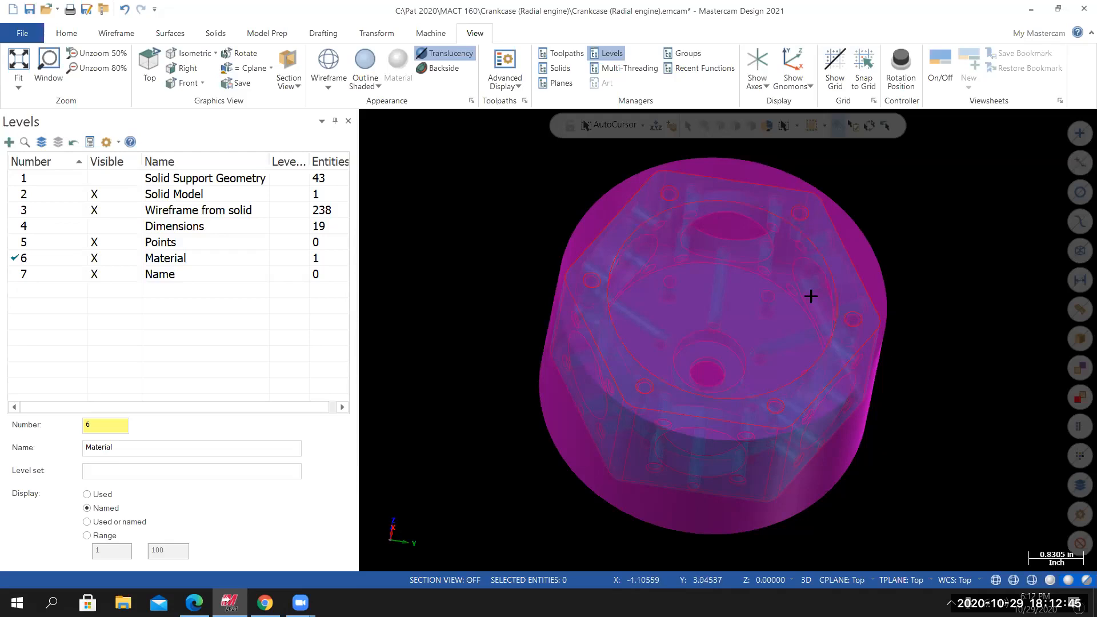
mouse_move(728, 340)
middle_mouse_down()
mouse_move(728, 238)
mouse_move(728, 338)
middle_mouse_up()
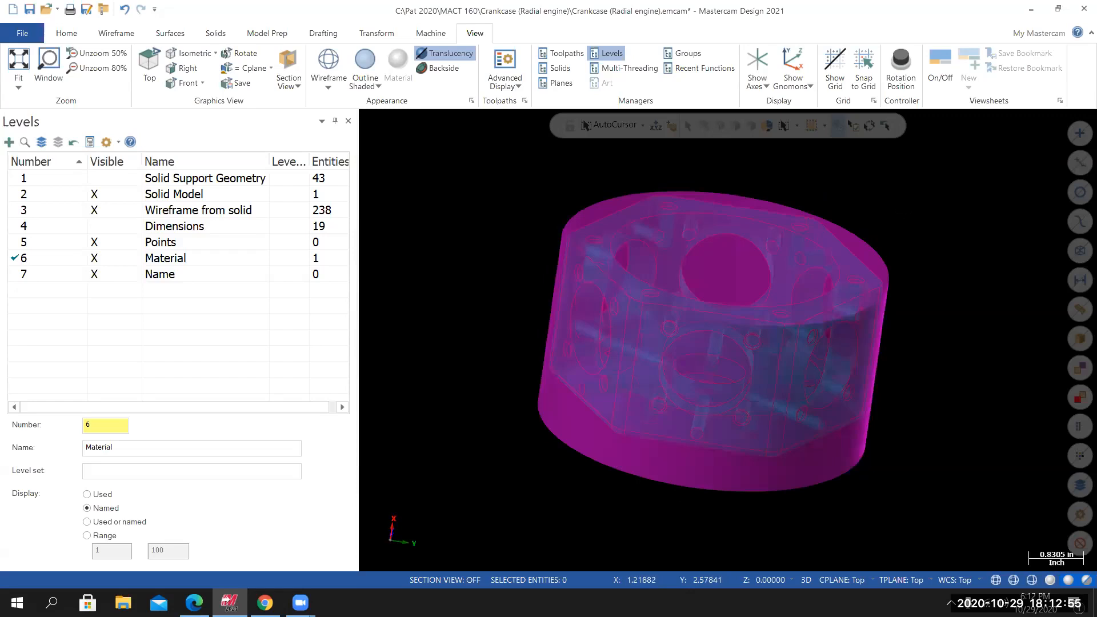
mouse_move(730, 320)
middle_mouse_down()
mouse_move(728, 340)
mouse_move(724, 322)
middle_mouse_up()
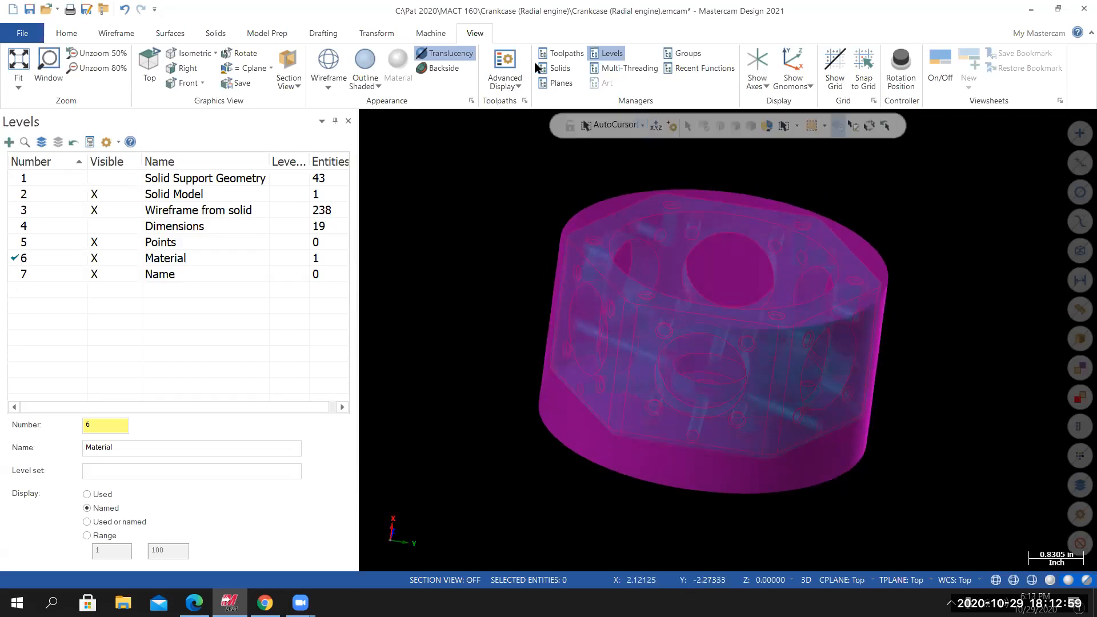
Start a new plane from a solid face, picking the stock cylinder's flat end face nearest the crankcase's WCS origin.
left_click(560, 84)
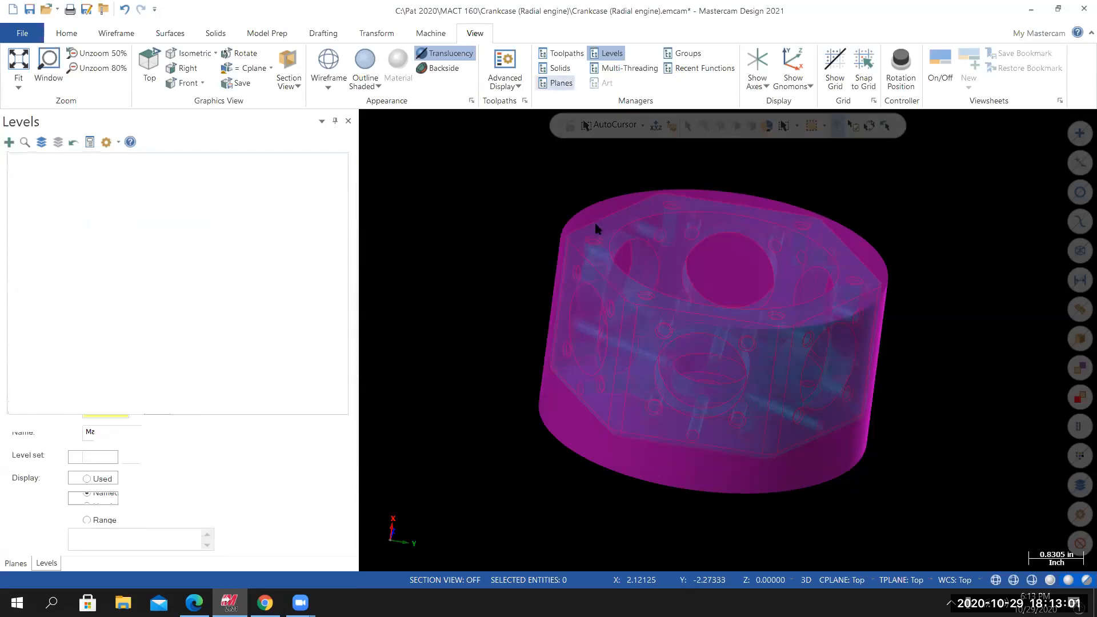
mouse_move(727, 340)
middle_mouse_down()
mouse_move(709, 345)
mouse_move(721, 349)
middle_mouse_up()
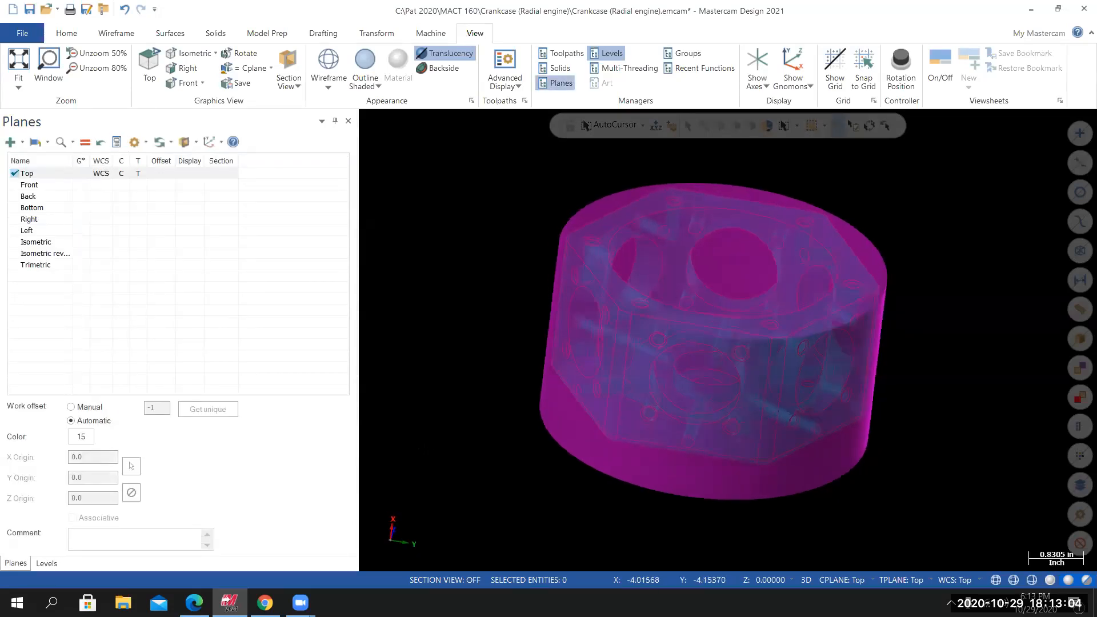
left_click(9, 143)
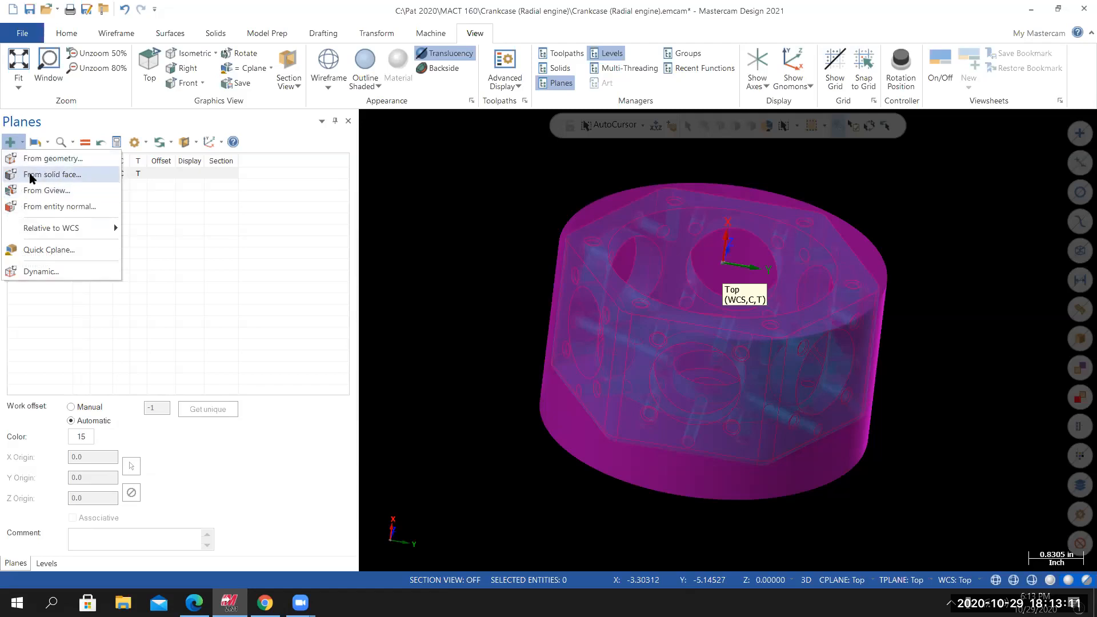
left_click(51, 175)
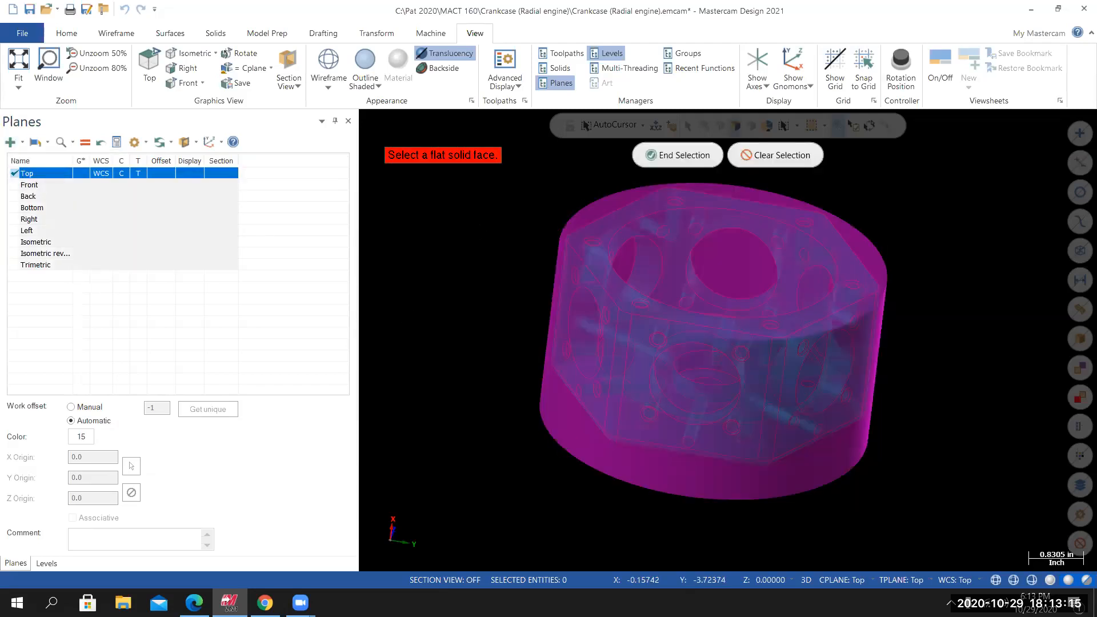
left_click(864, 249)
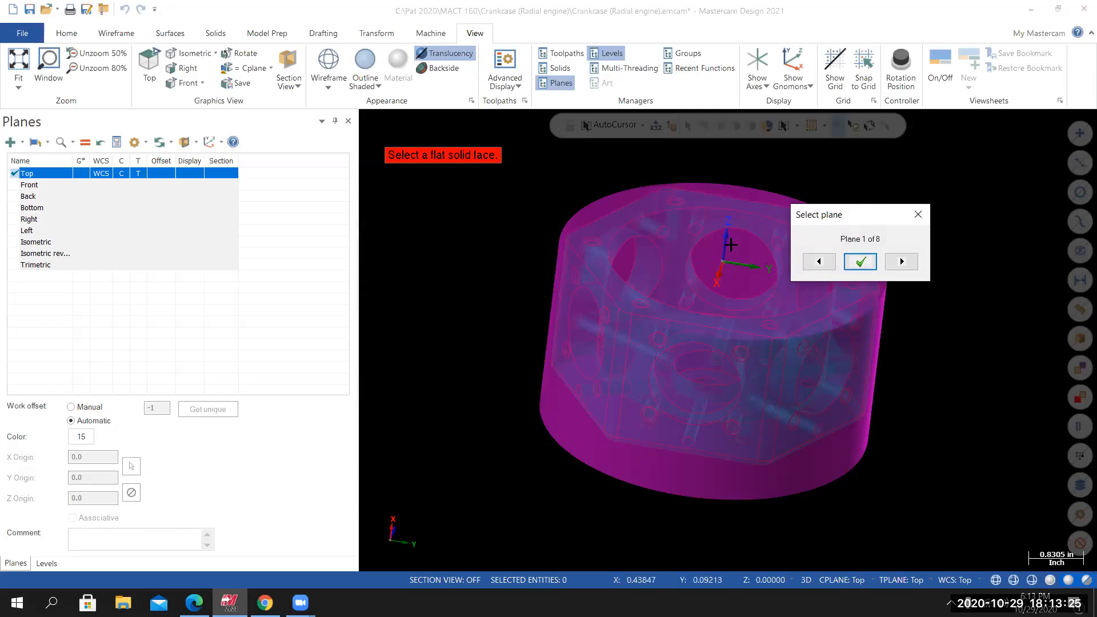
mouse_move(728, 340)
middle_mouse_down()
mouse_move(763, 360)
mouse_move(769, 384)
mouse_move(709, 302)
mouse_move(737, 307)
middle_mouse_up()
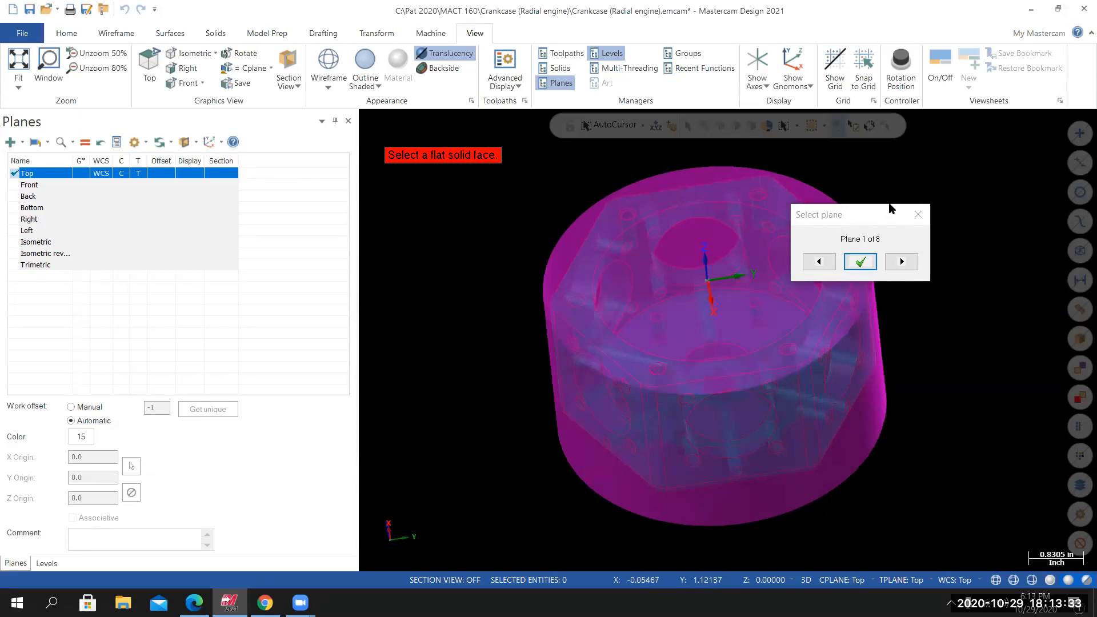
left_click_drag(889, 209, 1017, 155)
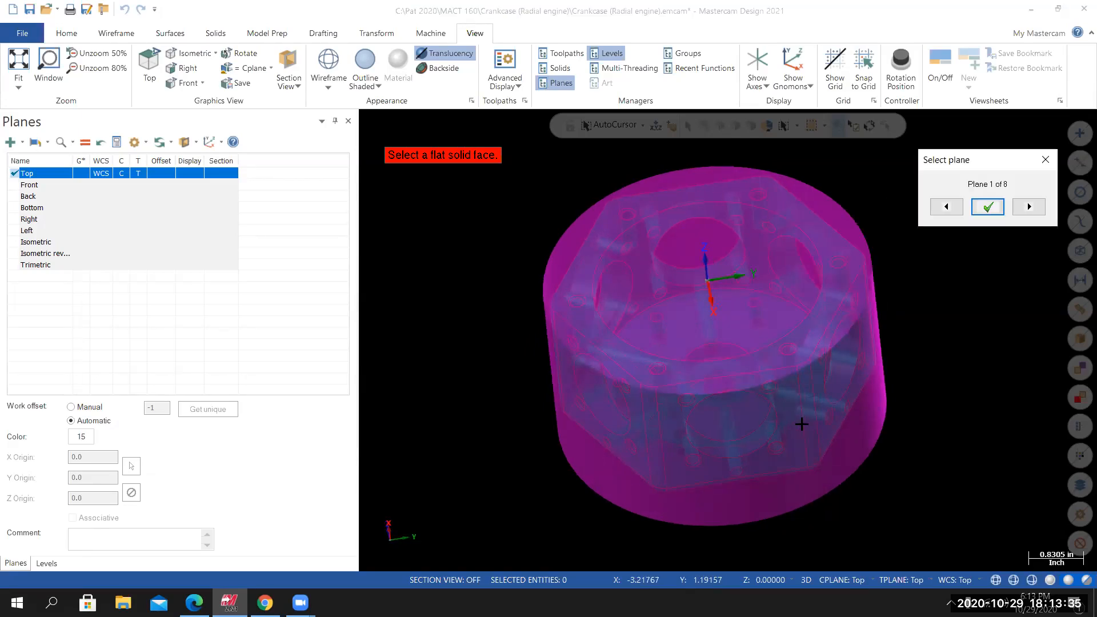
middle_click_drag(727, 341, 770, 345)
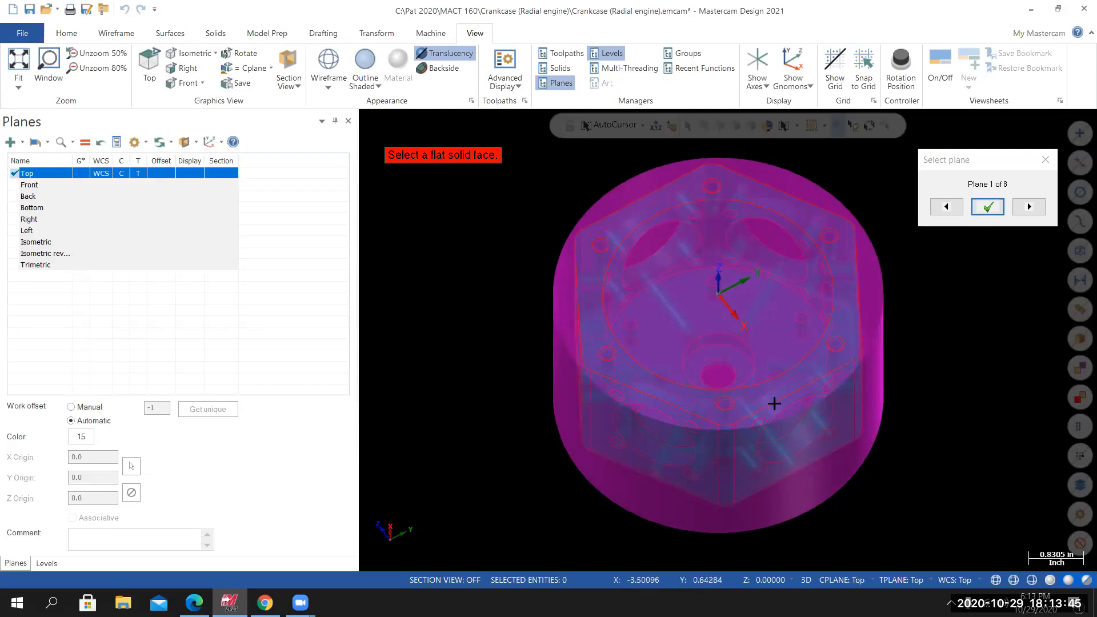
Cycle through the candidate orientations for the end-face plane and accept plane 1 of 8, with Z pointing outward.
left_click(1028, 207)
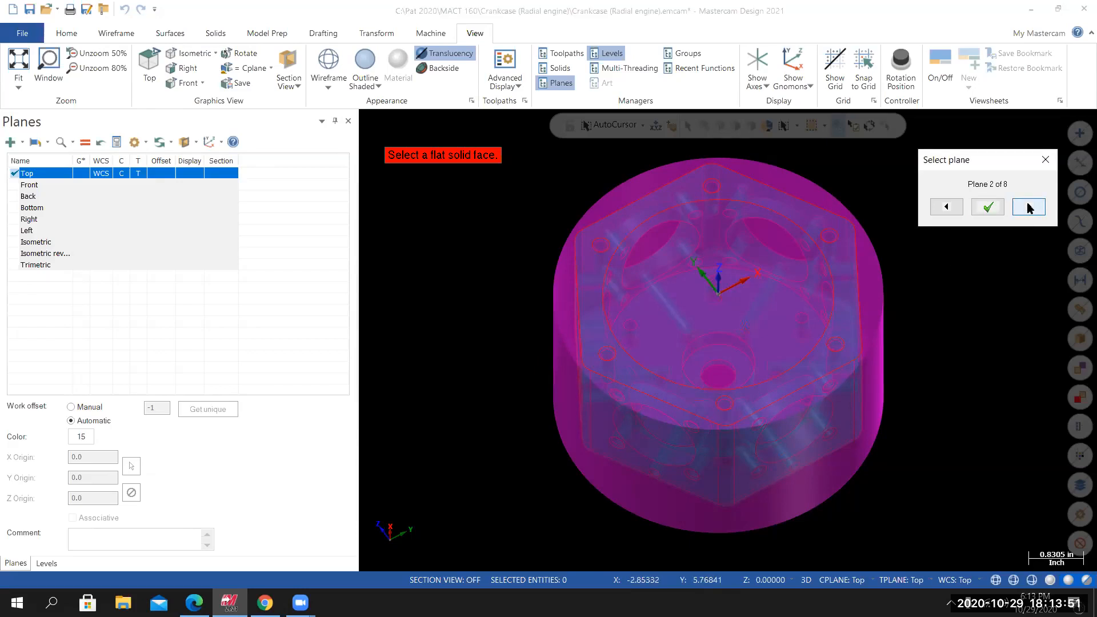
left_click(1029, 207)
left_click(1029, 207)
left_click(1028, 209)
left_click(1025, 210)
left_click(1026, 209)
left_click(1027, 209)
left_click(1027, 209)
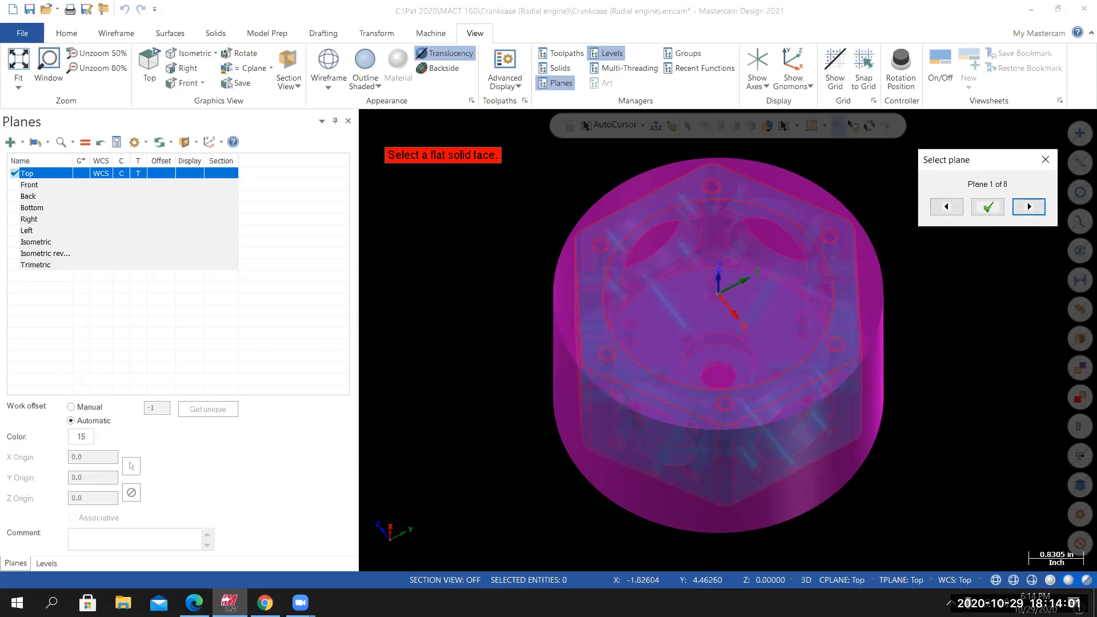
left_click(988, 206)
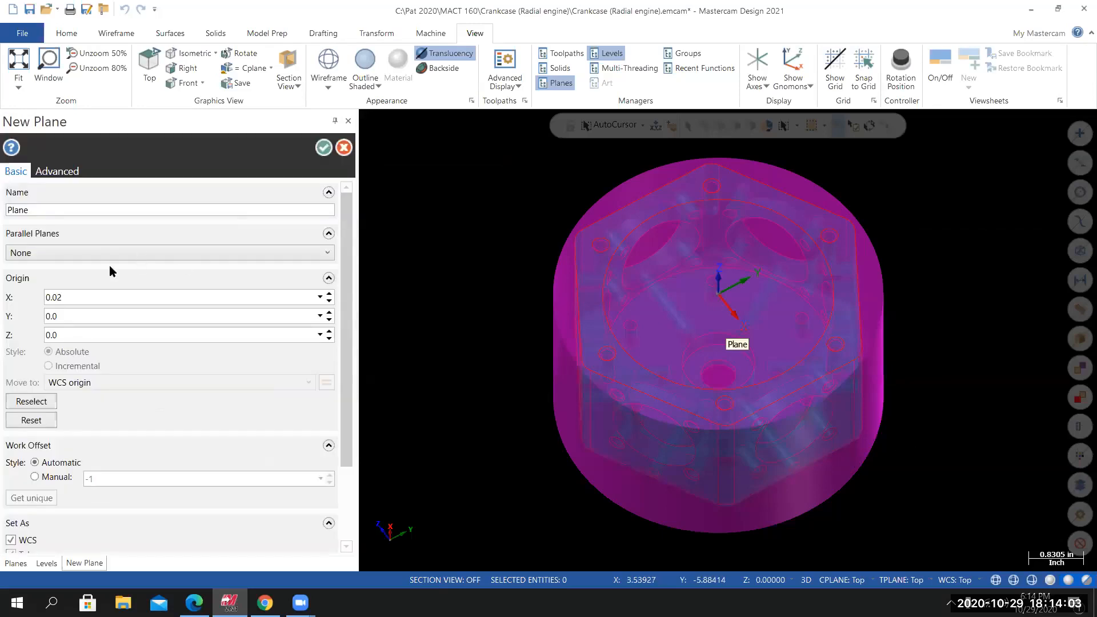
Name the new plane "1st operation" and create it as the WCS, Cplane and Tplane.
double_click(45, 211)
type("1st operation")
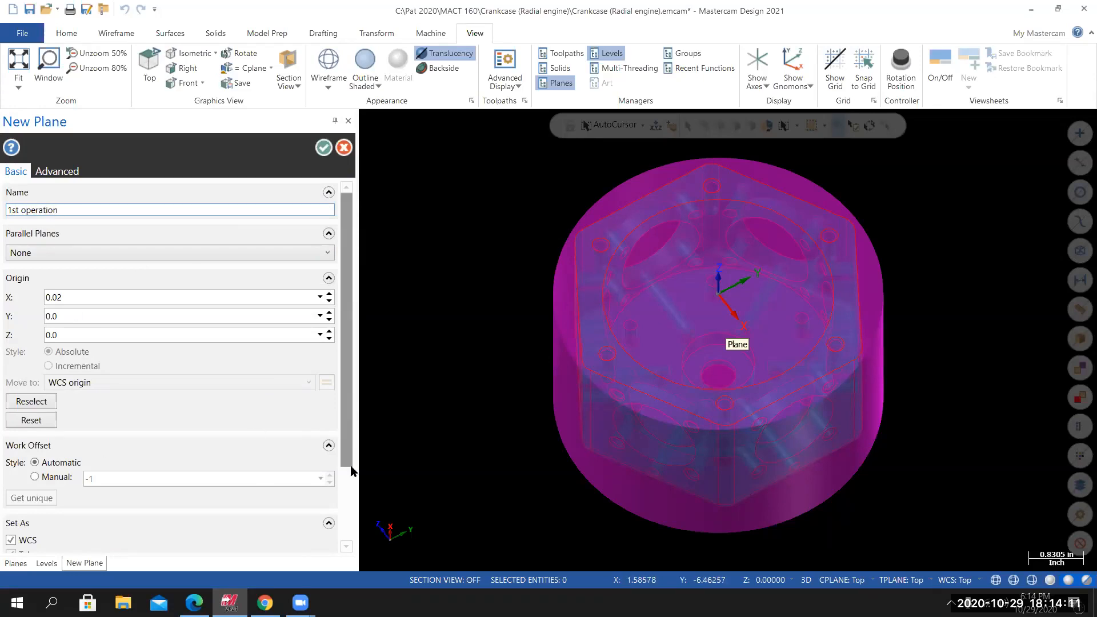
scroll(350, 465, "down", 2)
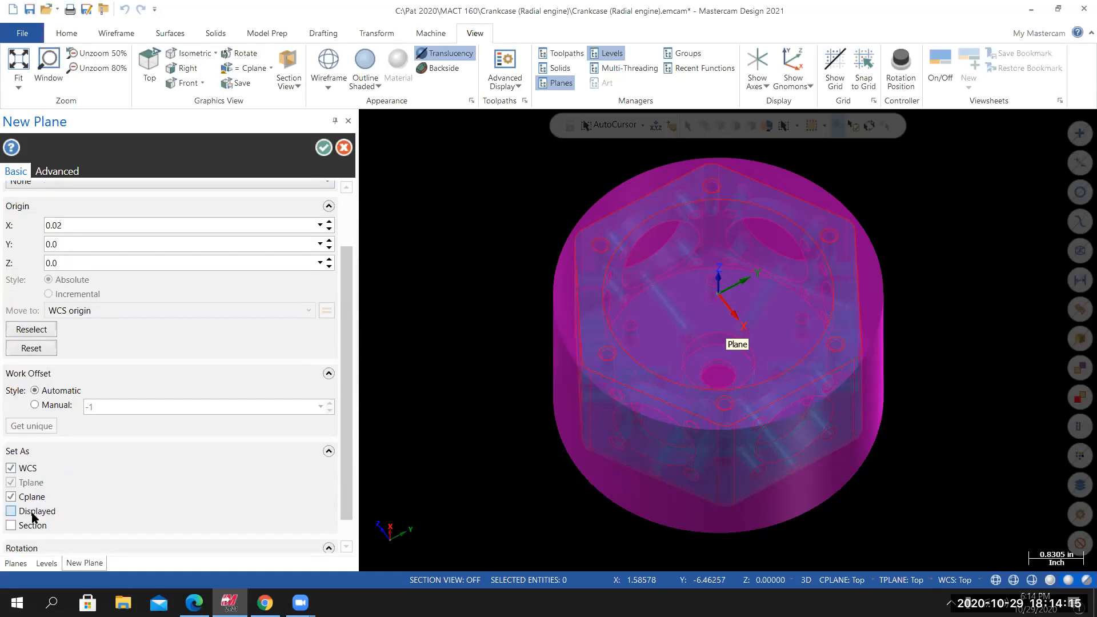
middle_click_drag(728, 340, 727, 294)
left_click(48, 330)
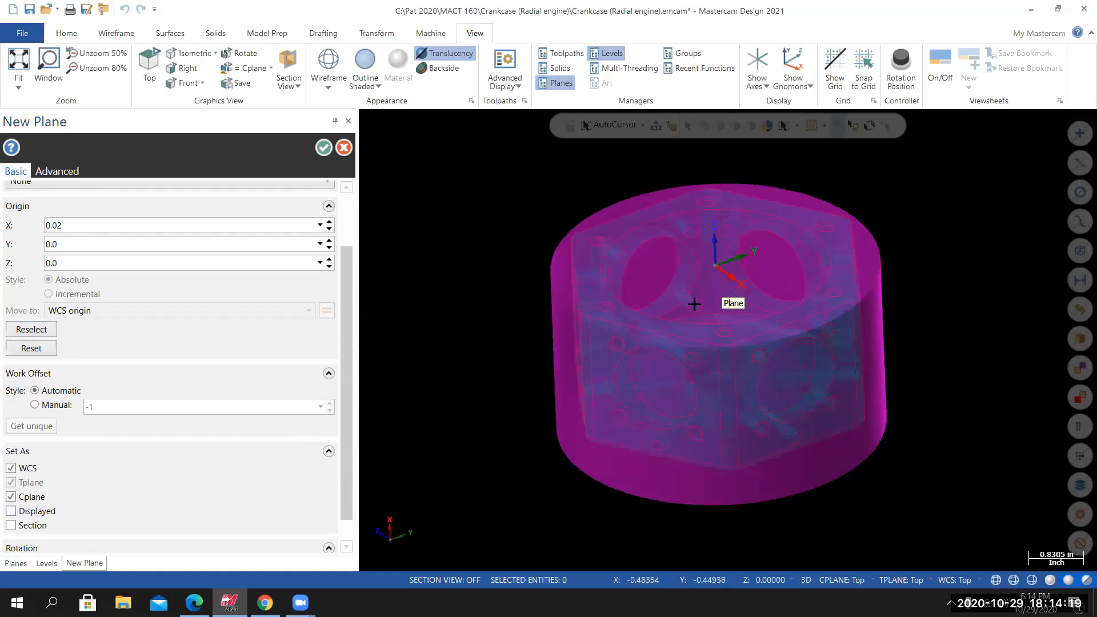
left_click(324, 150)
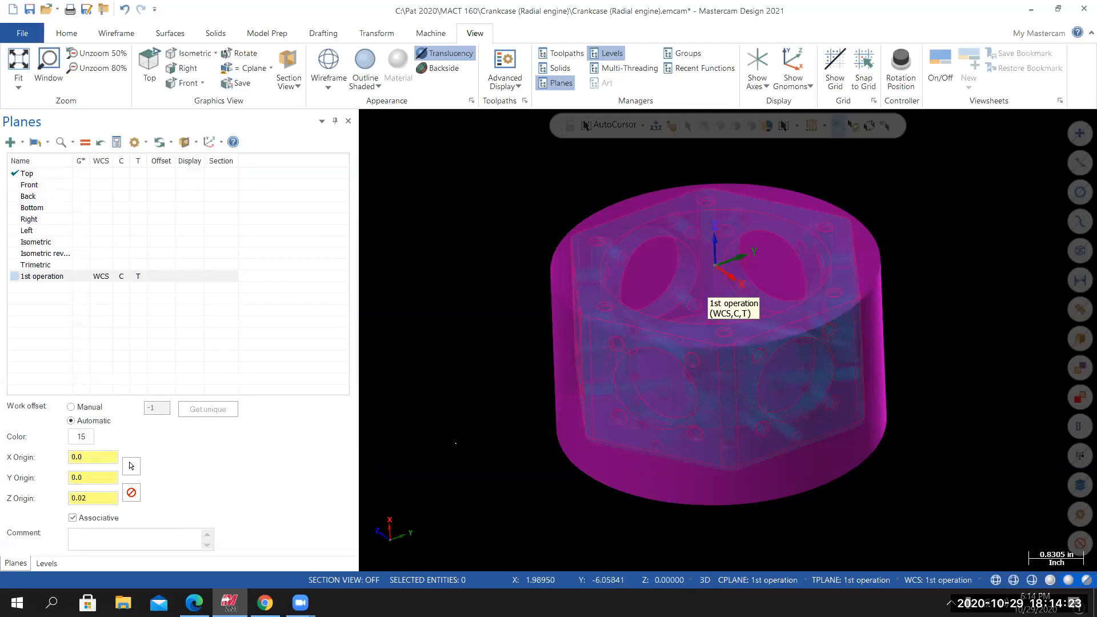
Show the origin gnomon in the isometric view of the new plane and save the part file.
right_click(470, 234)
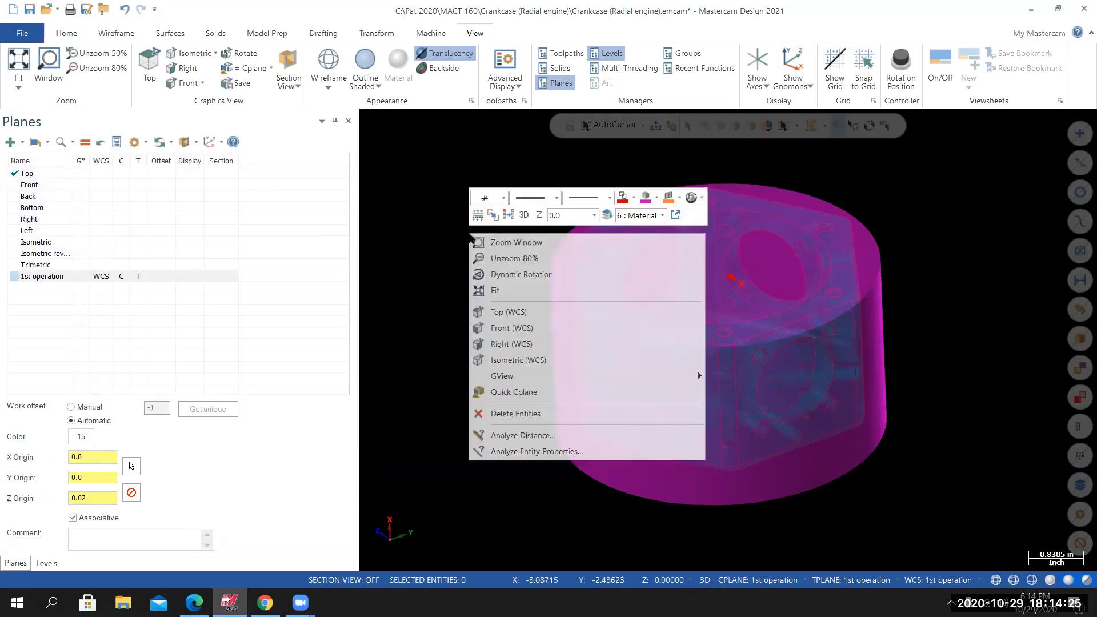
left_click(515, 360)
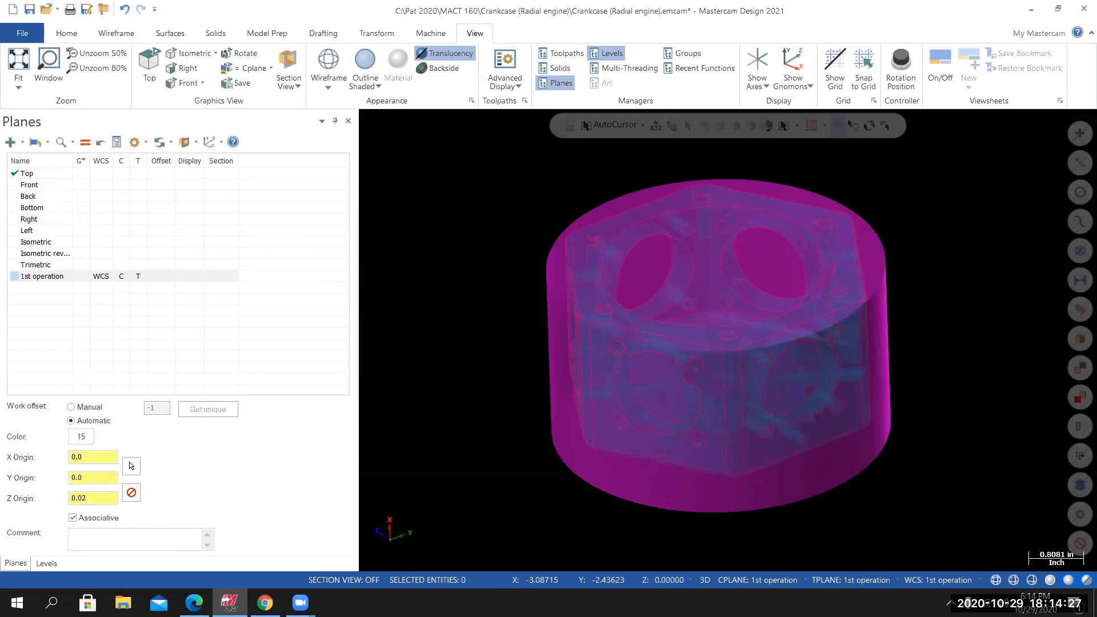
scroll(657, 442, "up", 1)
scroll(406, 334, "down", 1)
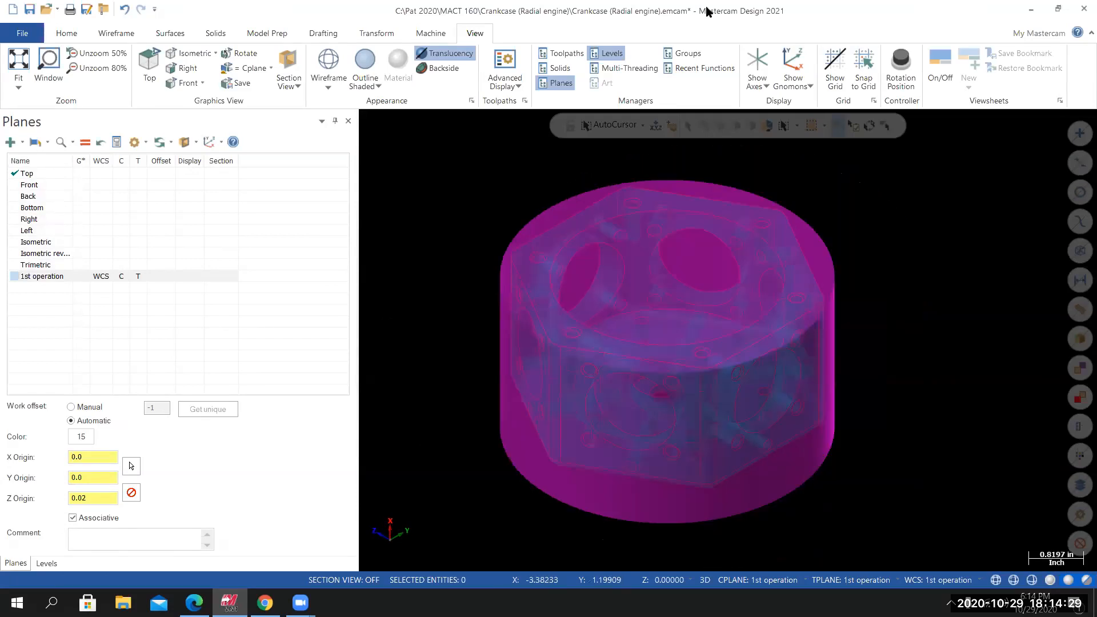
left_click(795, 67)
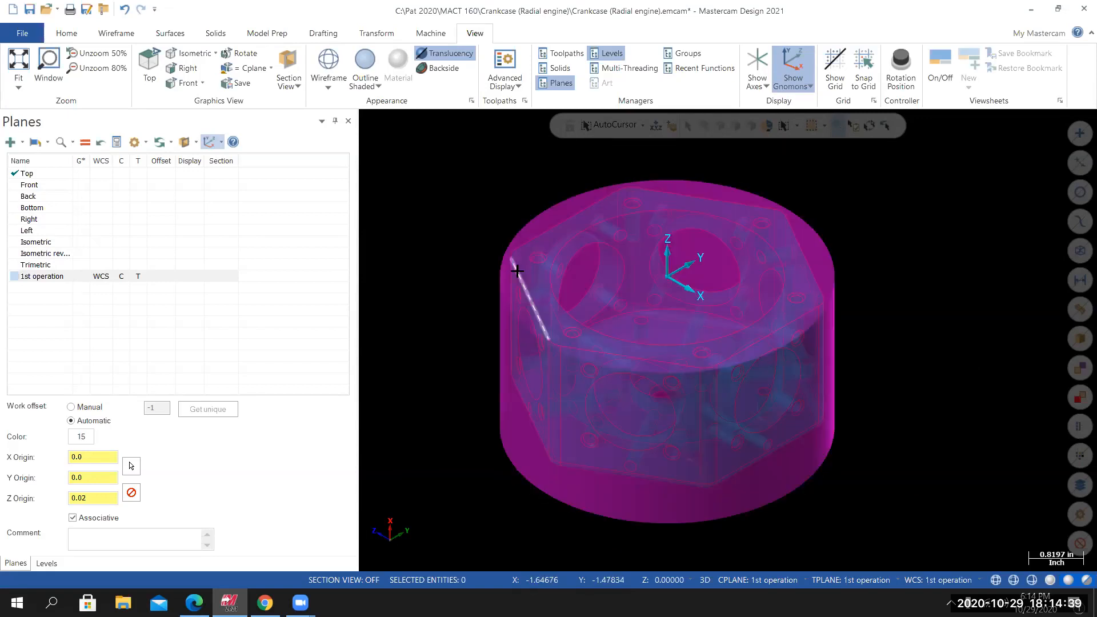
left_click(23, 34)
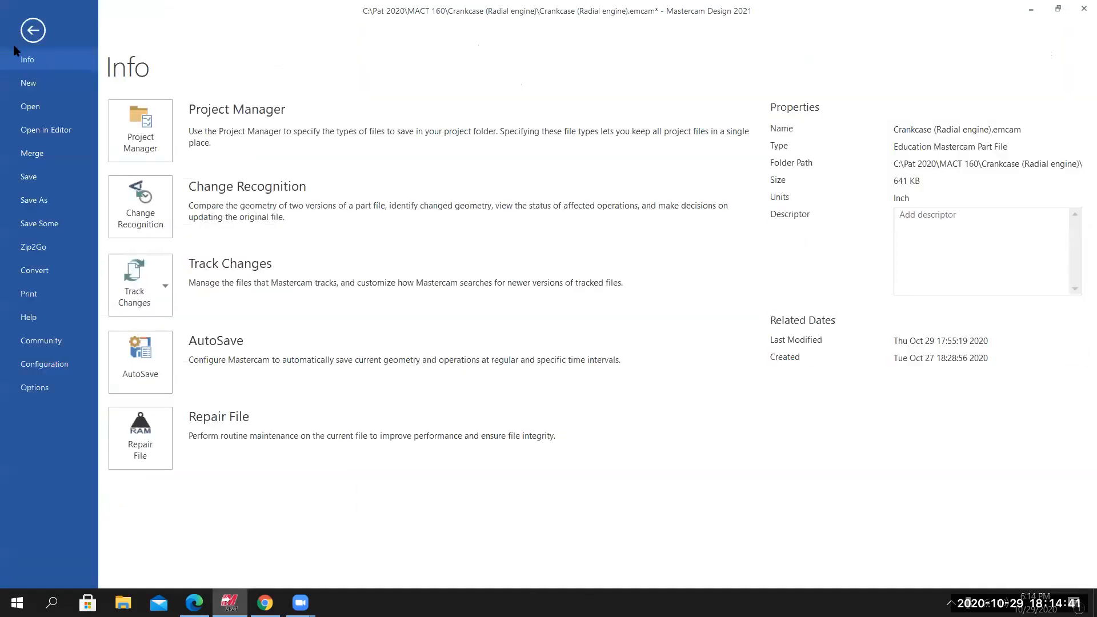
left_click(26, 177)
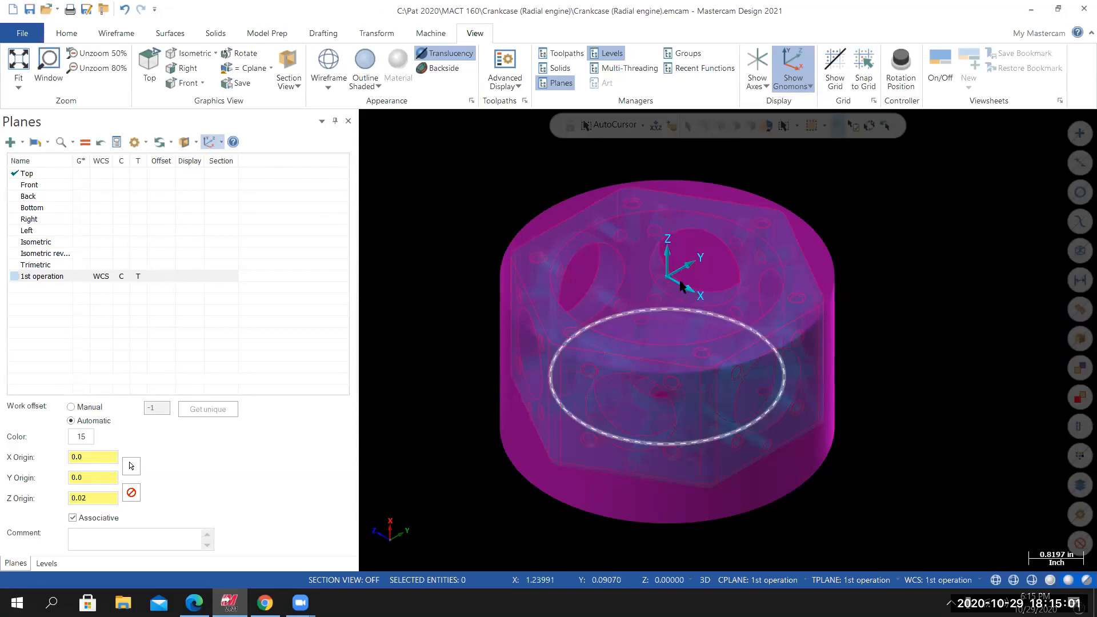
middle_click_drag(831, 389, 788, 368)
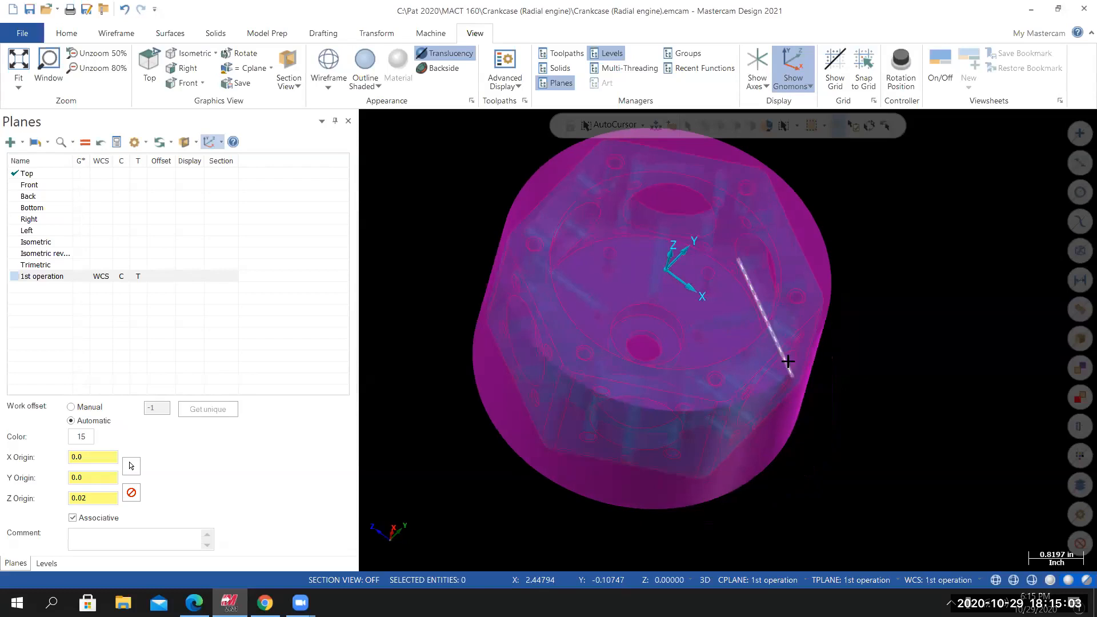
left_click(784, 345)
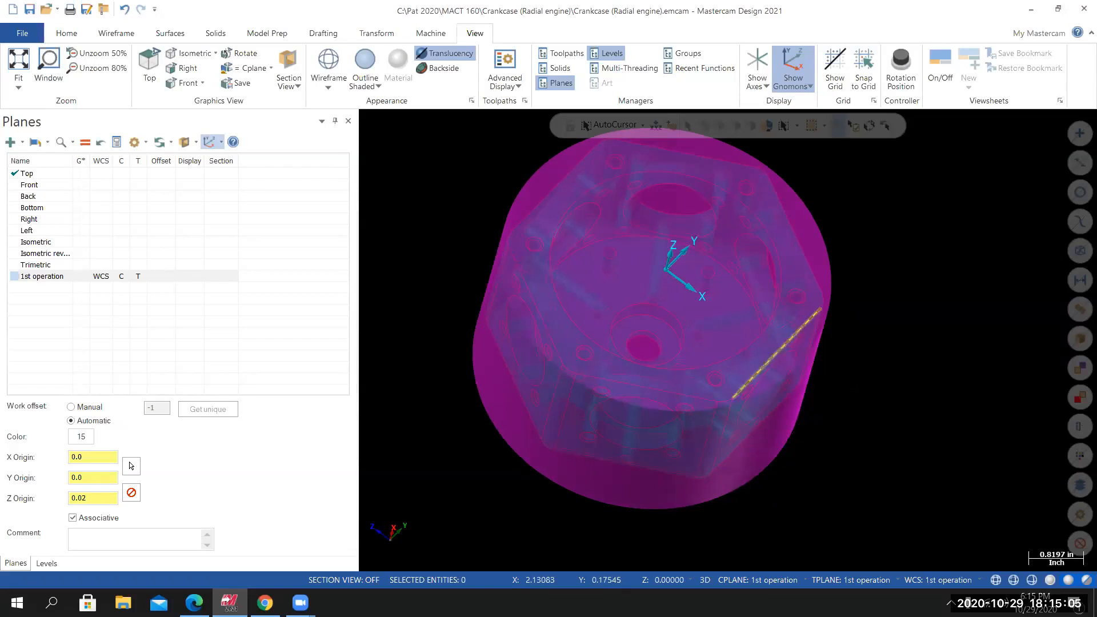
middle_click_drag(784, 345, 914, 337)
middle_click_drag(729, 340, 782, 348)
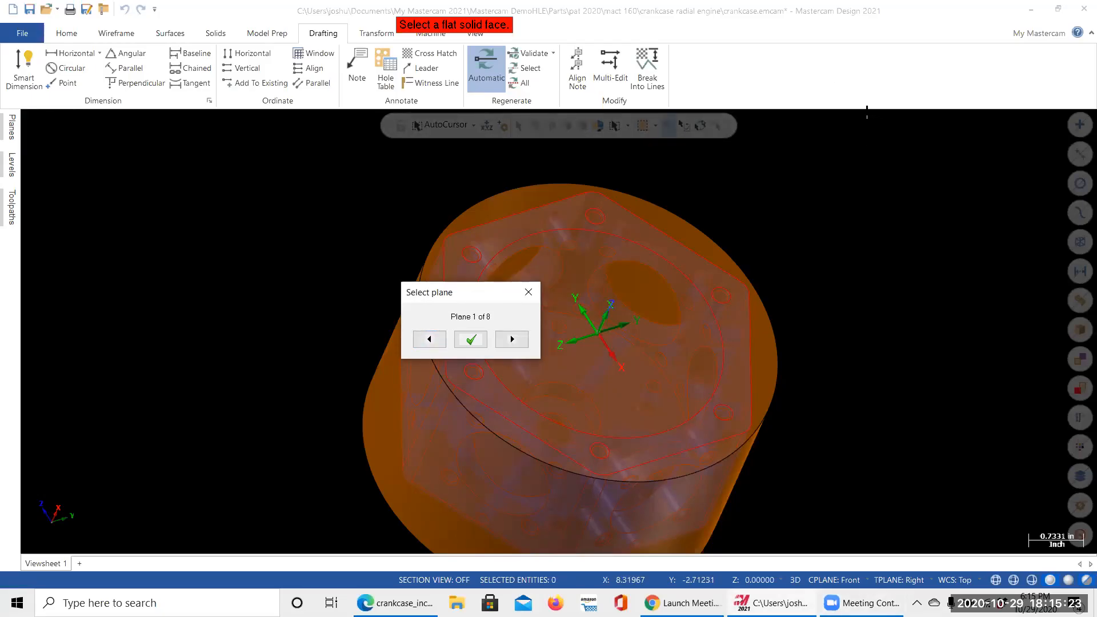
Turn off the origin colors for the gnomons in the other crankcase file while its plane selection is still open.
left_click(478, 34)
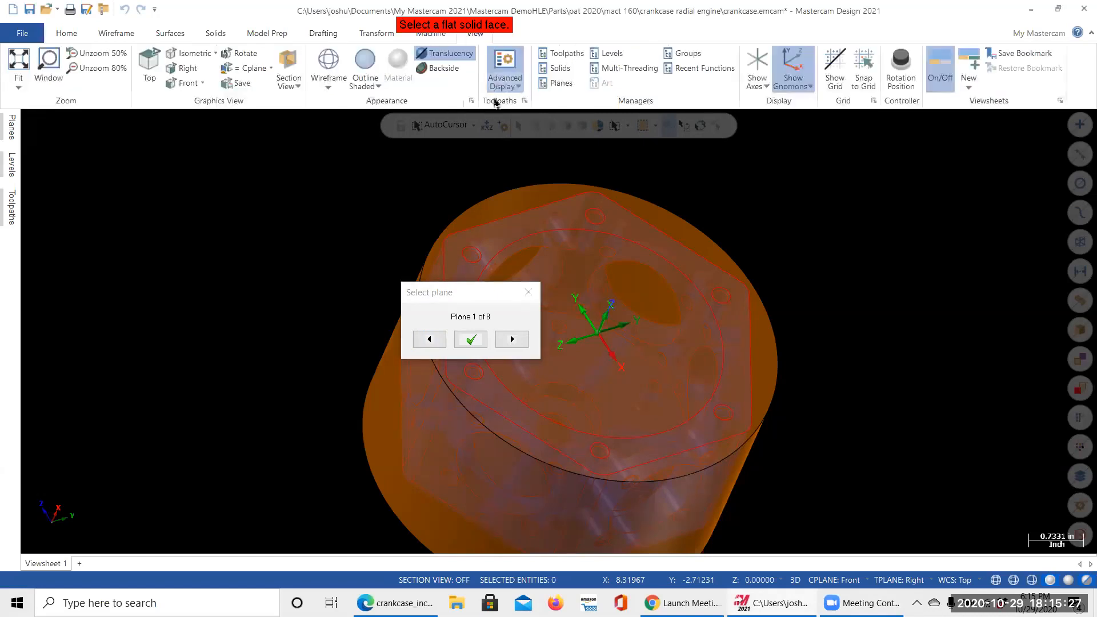
left_click(798, 85)
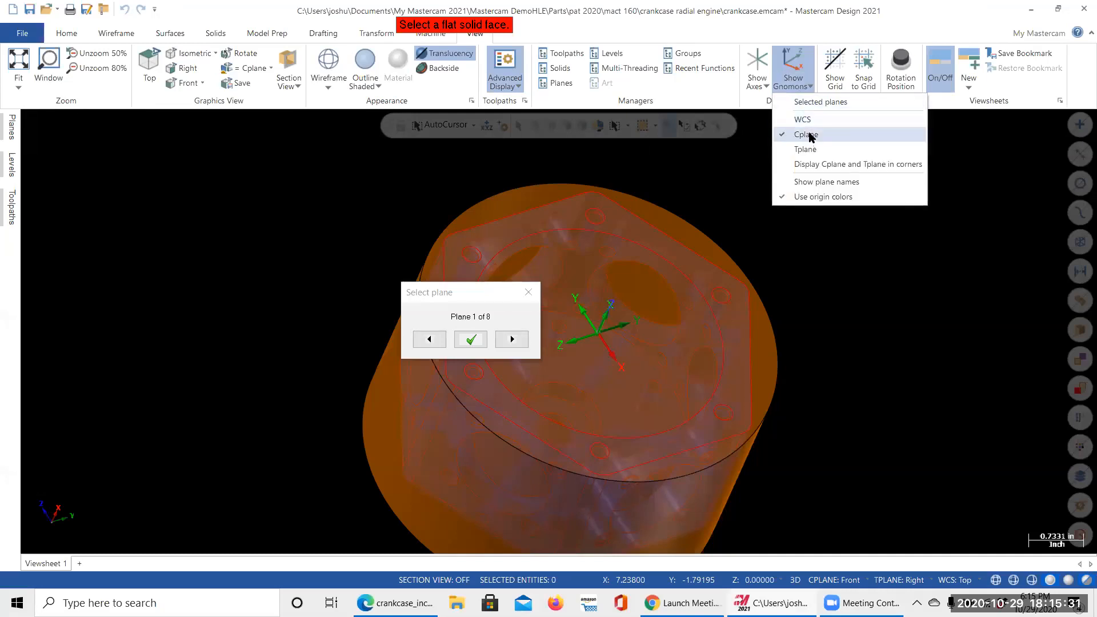
left_click(800, 199)
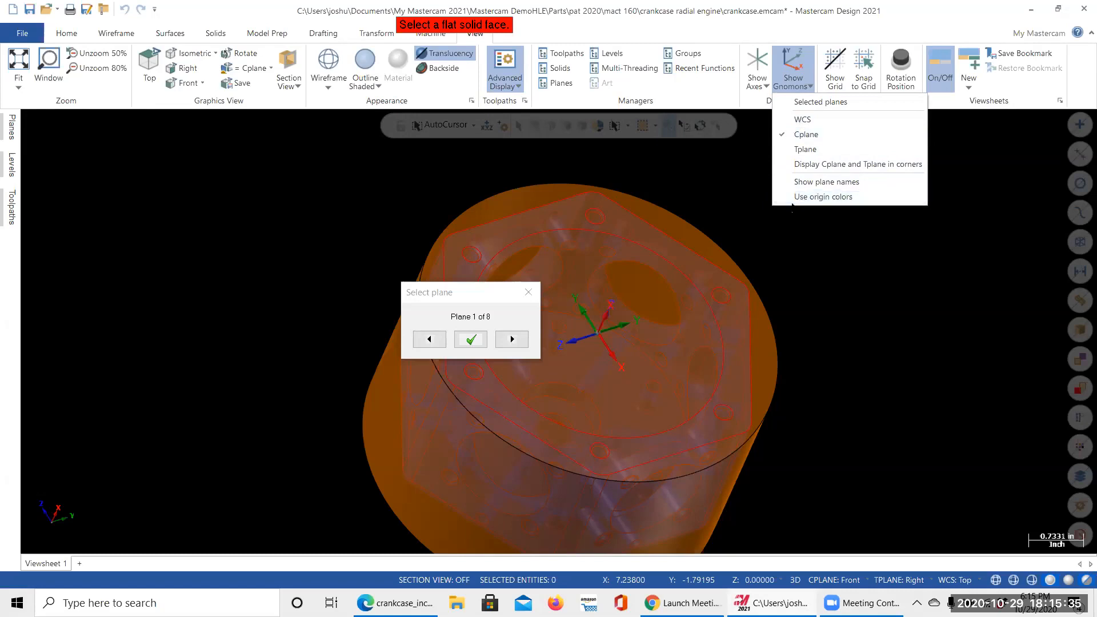
left_click(789, 198)
left_click(791, 198)
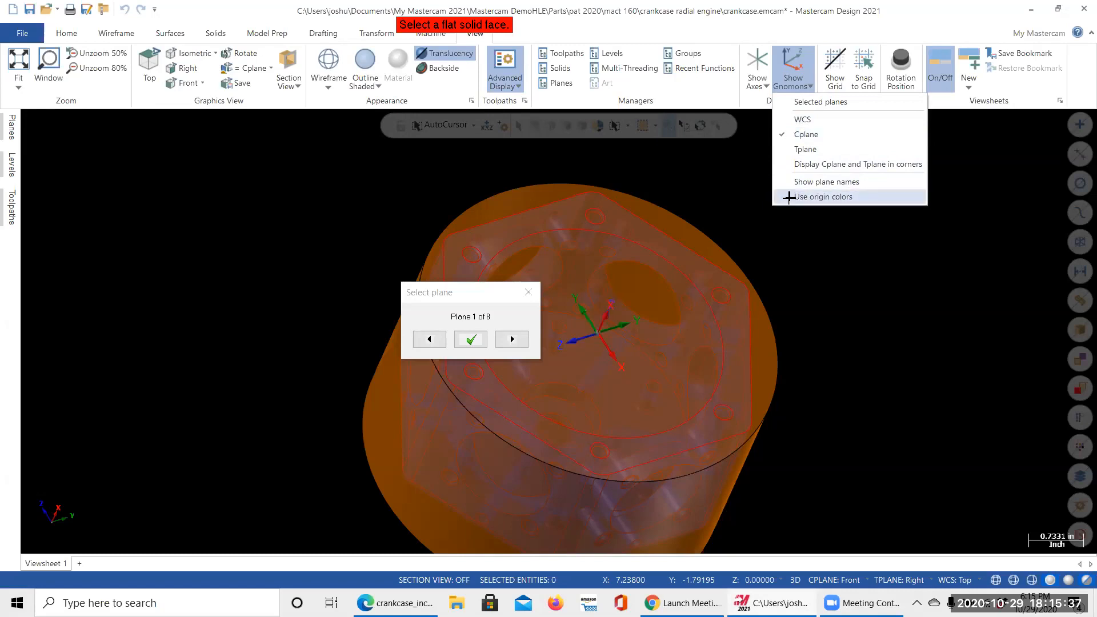
Try displaying the Tplane gnomon in addition to the Cplane gnomon.
left_click(818, 149)
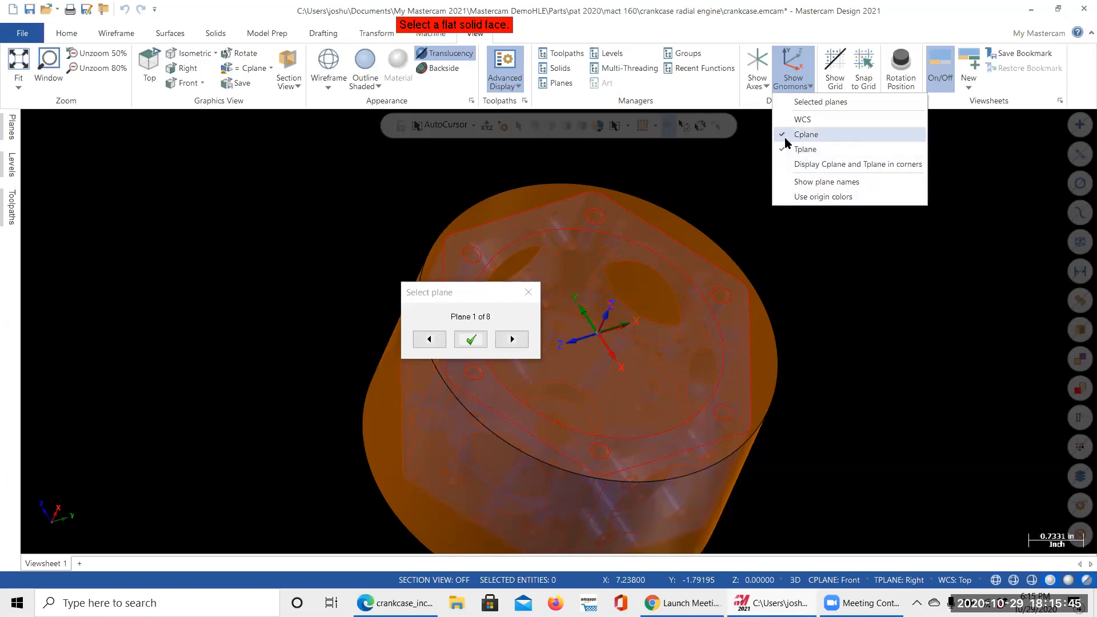
left_click(791, 144)
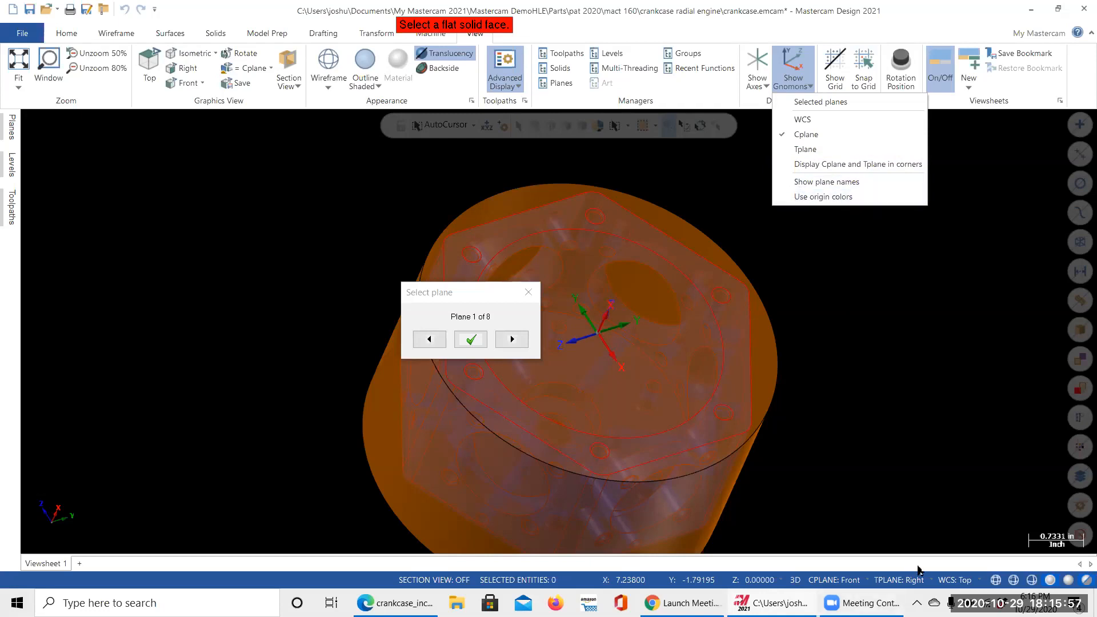
left_click(929, 582)
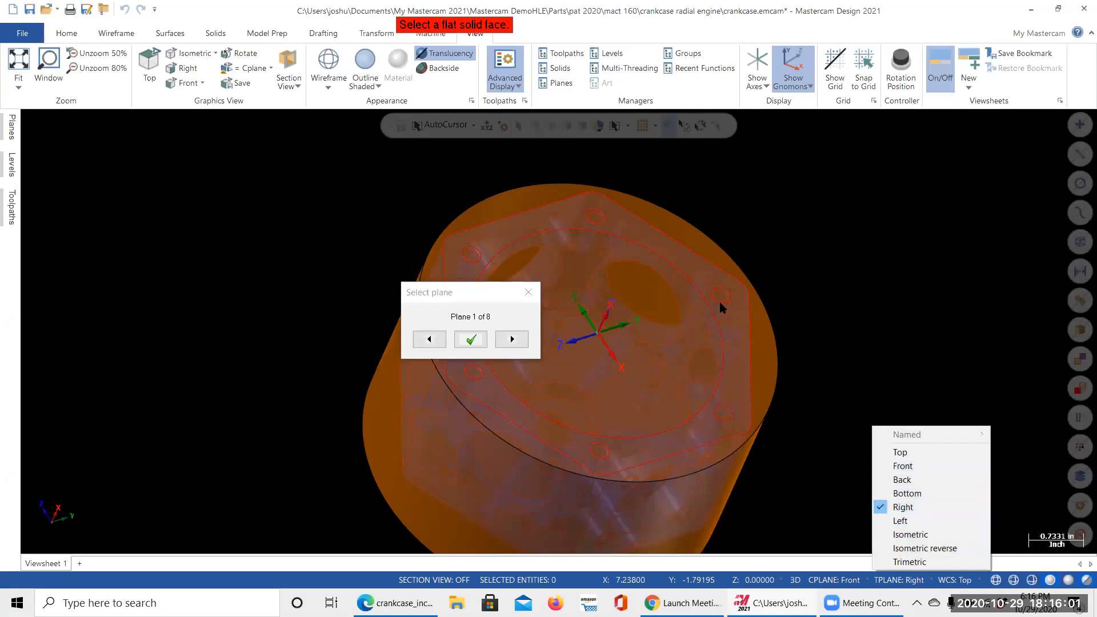
left_click(766, 25)
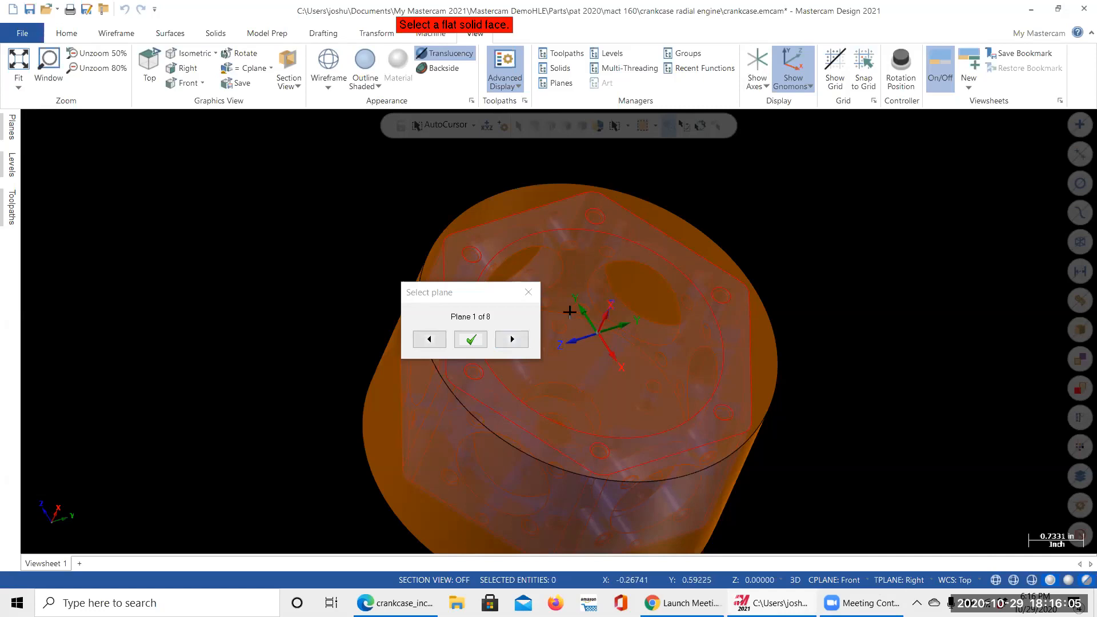
Step through the orientations for the orange stock cylinder's end-face plane and accept plane 1 of 8.
left_click(513, 340)
left_click(512, 341)
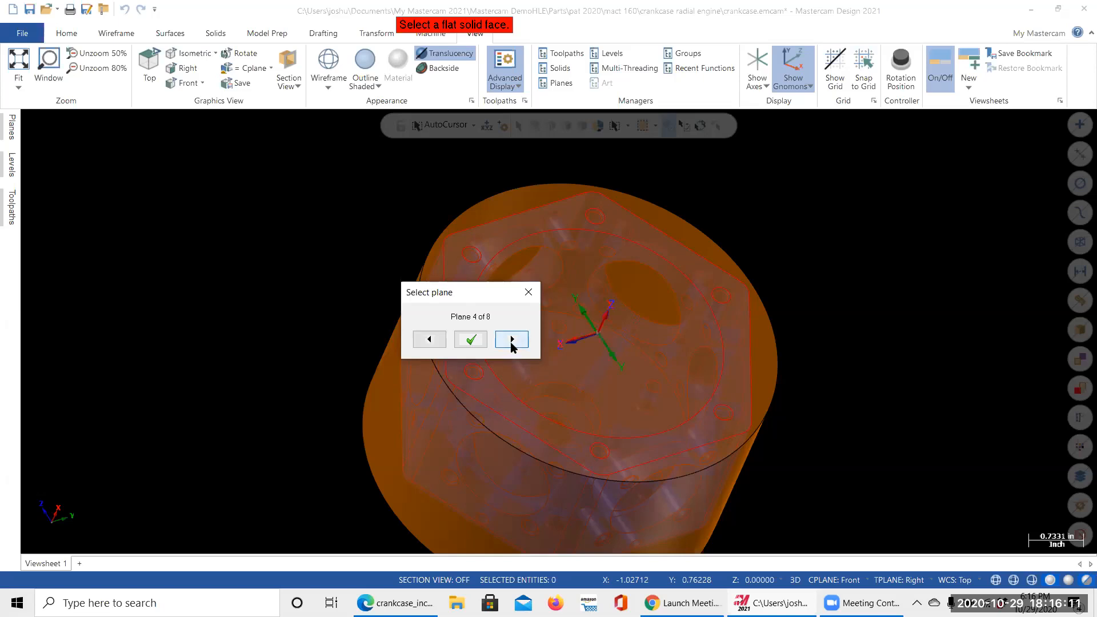
left_click(511, 342)
left_click(512, 342)
left_click(510, 342)
left_click(509, 342)
left_click(522, 340)
left_click(430, 339)
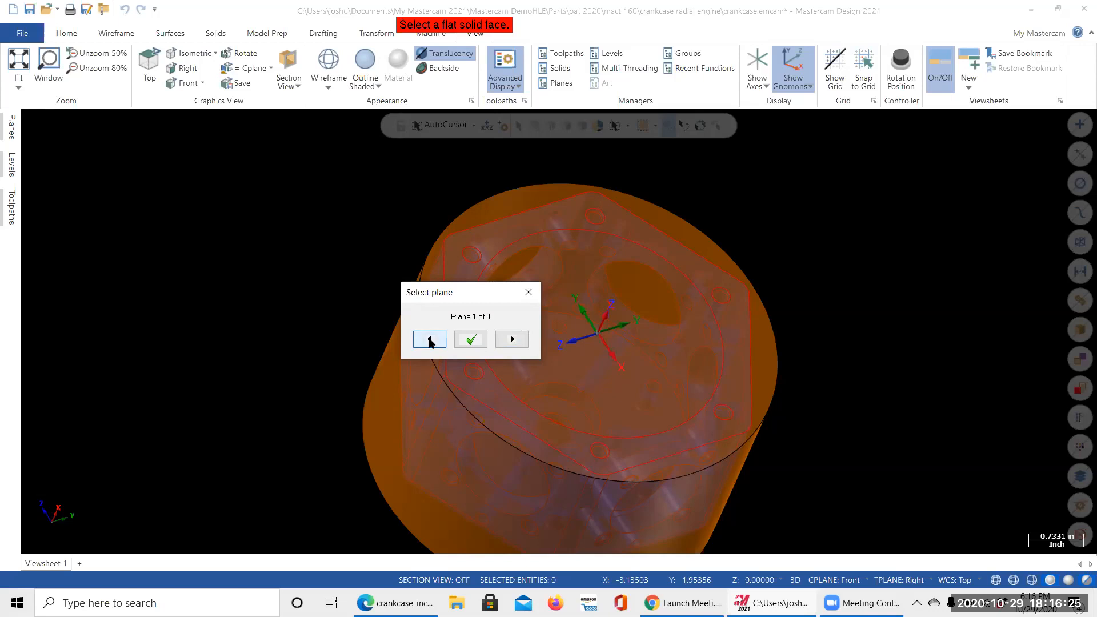
left_click(472, 340)
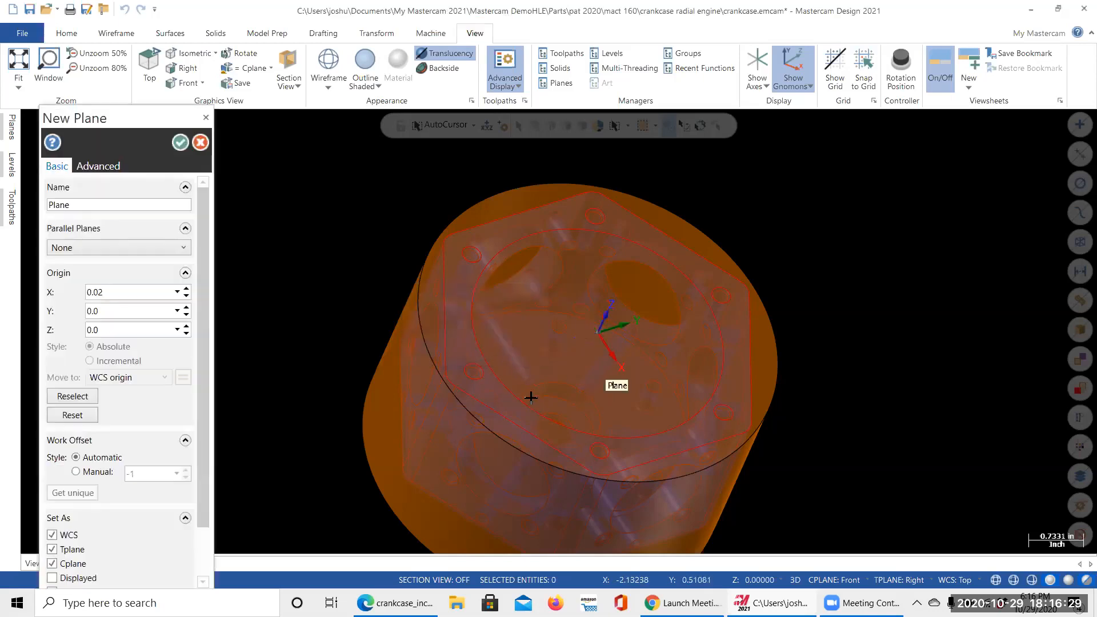
Name the new plane on the stock cylinder's end face "1st op", keep it set as WCS, Tplane and Cplane, and accept it.
mouse_move(546, 407)
middle_mouse_down()
mouse_move(536, 362)
mouse_move(543, 397)
mouse_move(379, 368)
middle_mouse_up()
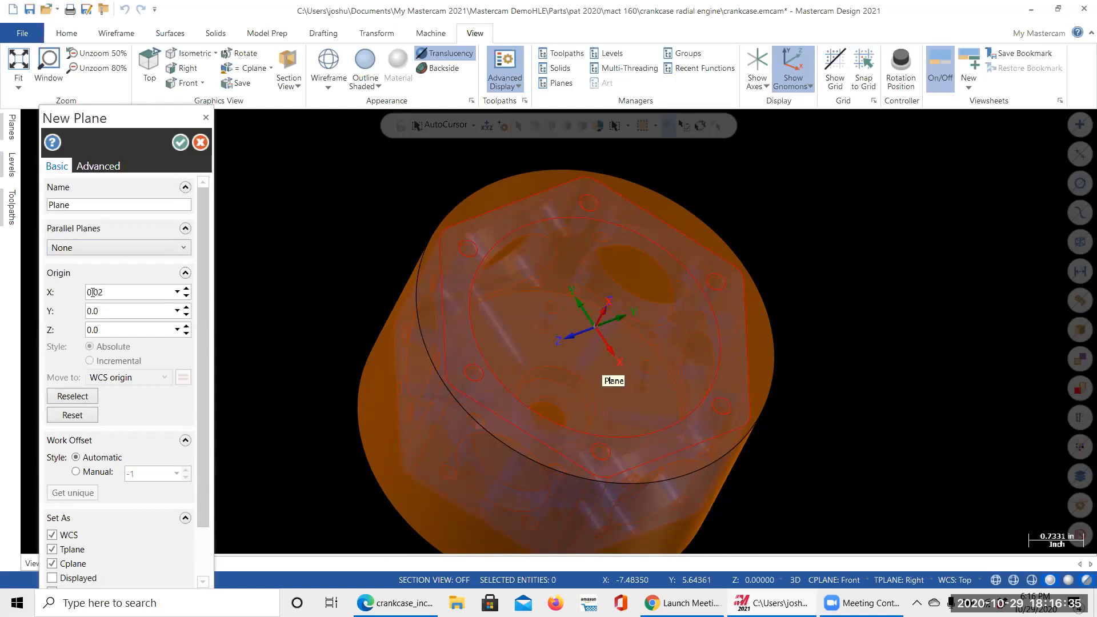
left_click_drag(99, 208, 35, 213)
type("1st op")
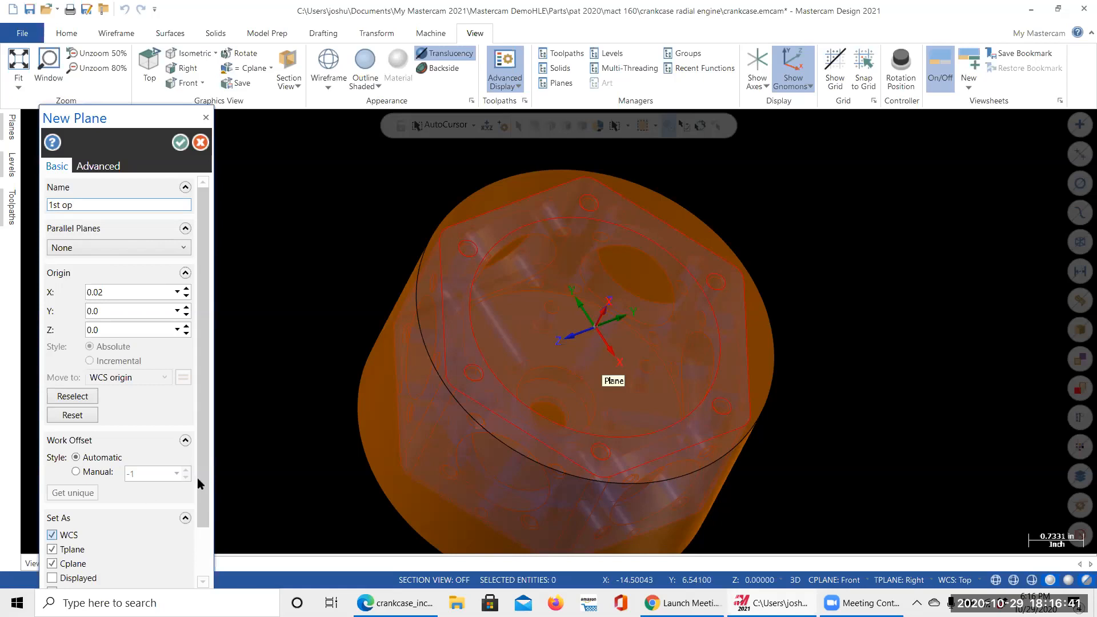
scroll(205, 464, "down", 2)
scroll(206, 463, "up", 2)
scroll(211, 362, "down", 2)
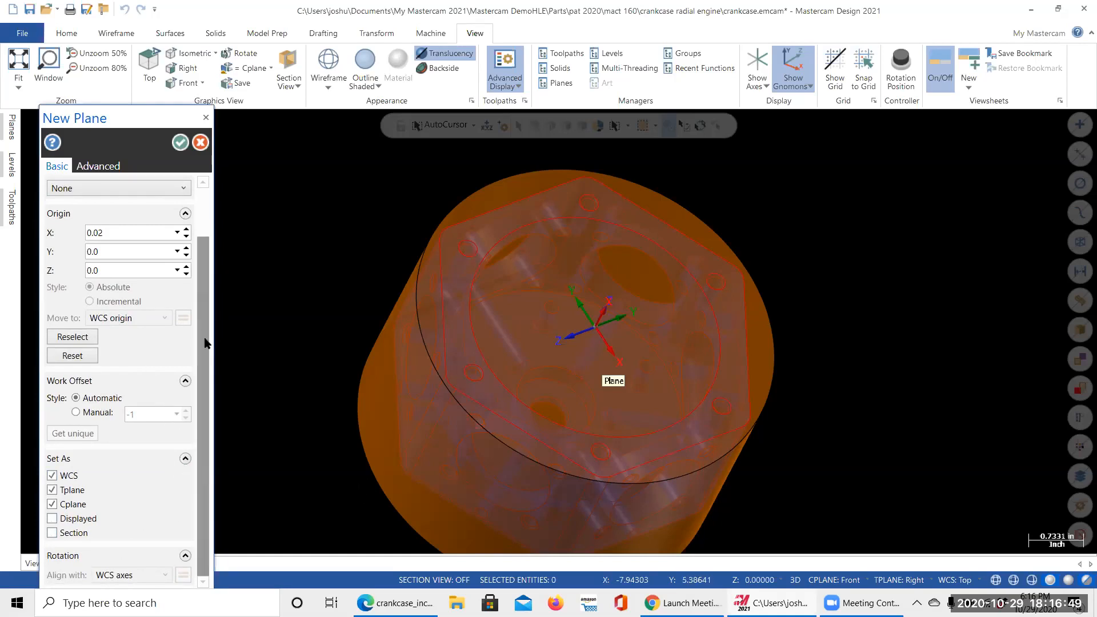
scroll(207, 343, "up", 2)
left_click(180, 142)
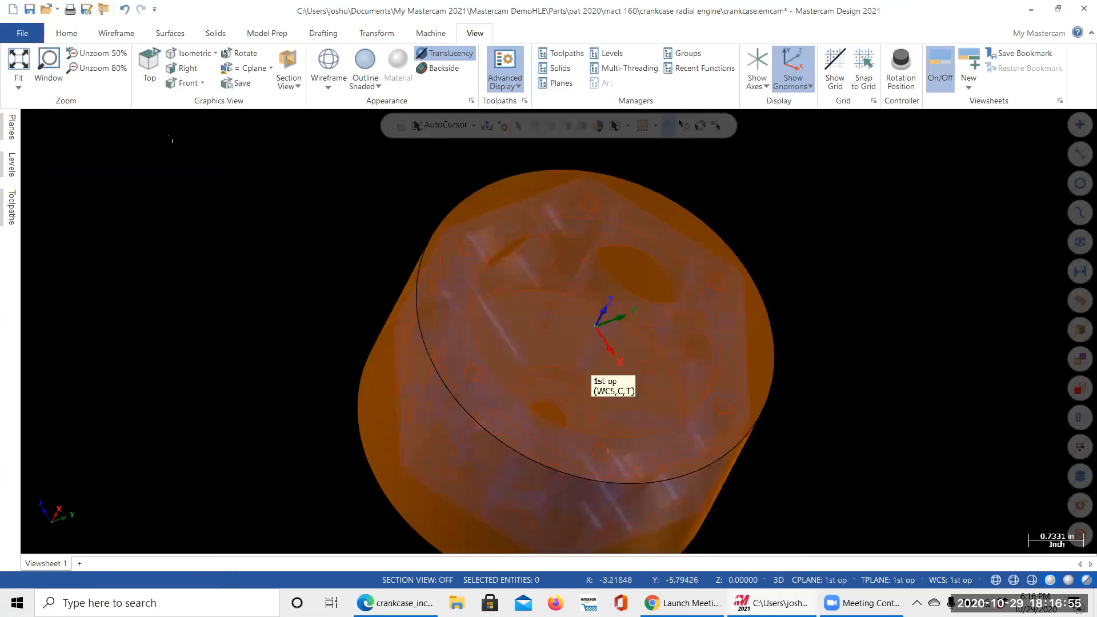
In the Planes manager, turn on gnomon display for selected planes and use origin colors for the gnomons.
left_click(4, 128)
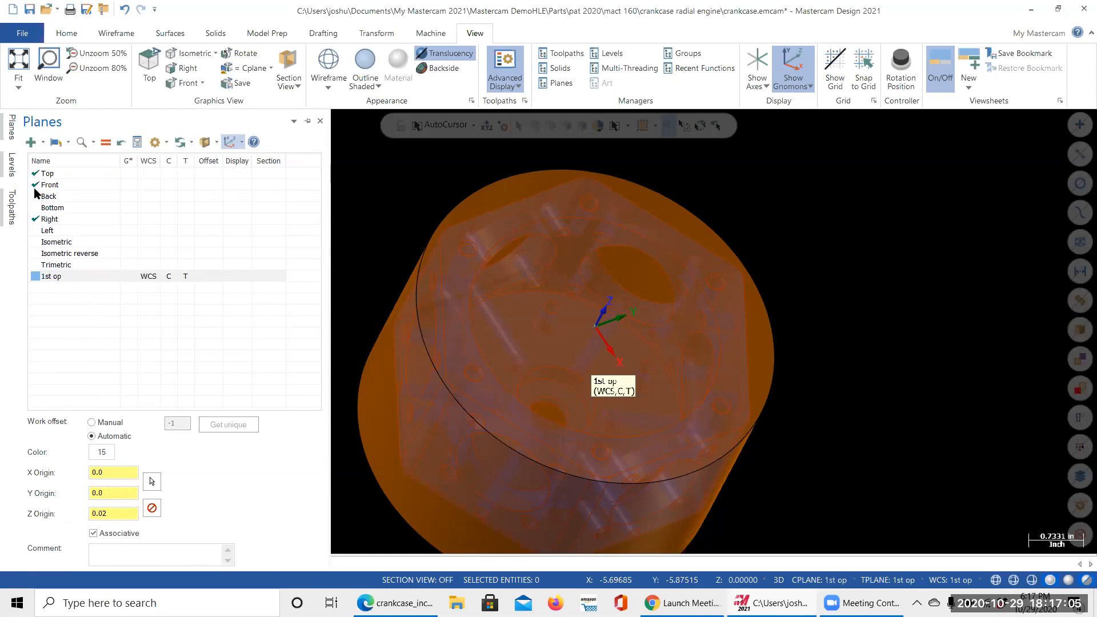
left_click(181, 143)
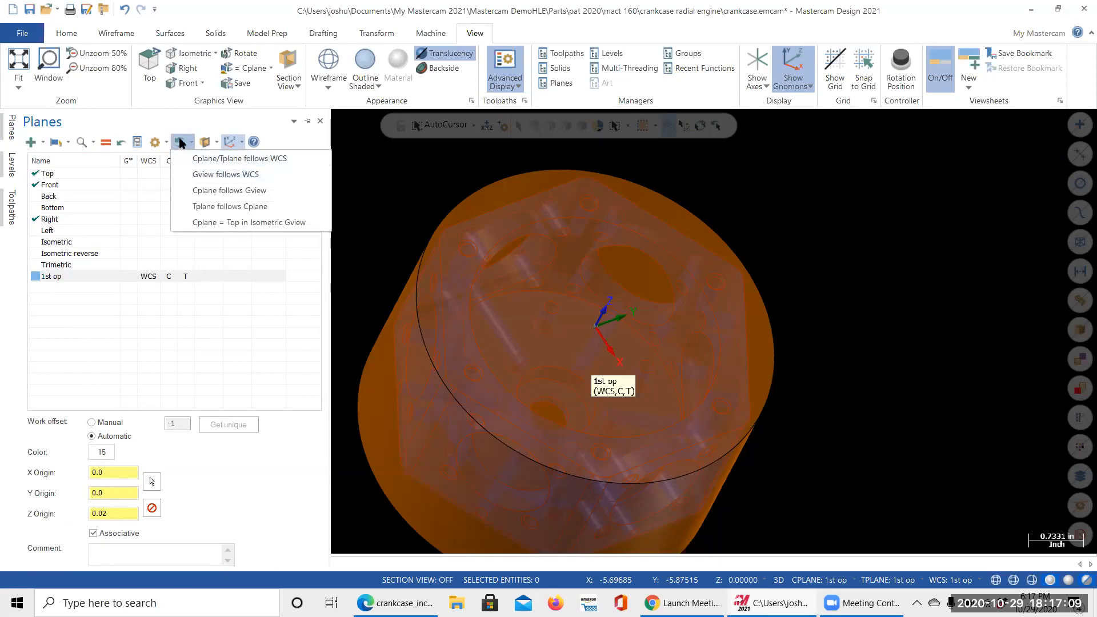
left_click(181, 143)
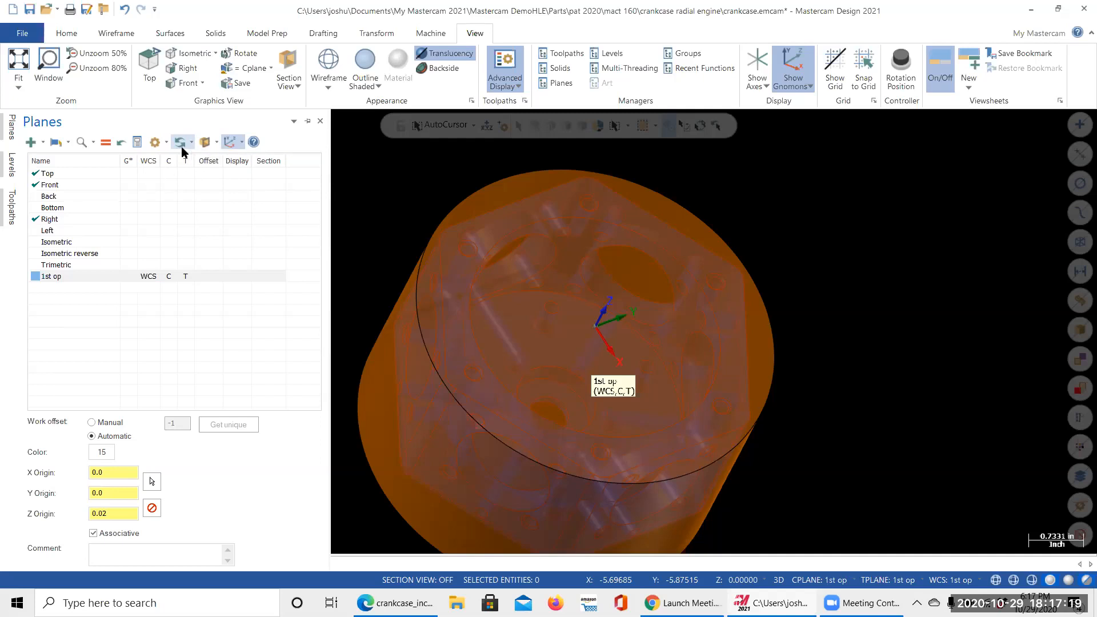
left_click(241, 143)
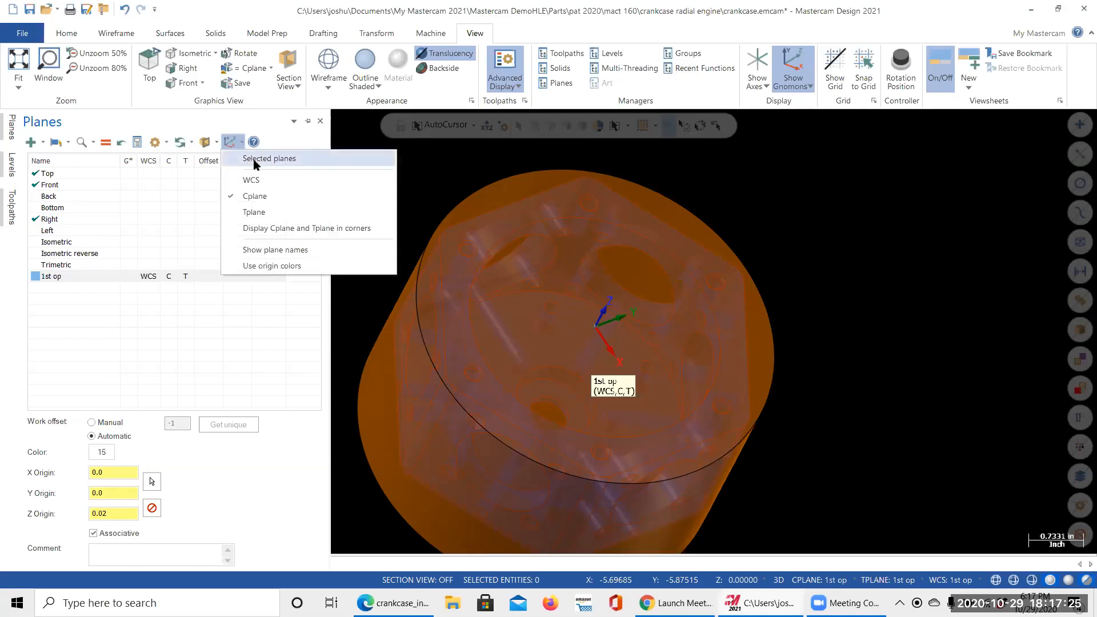
left_click(255, 163)
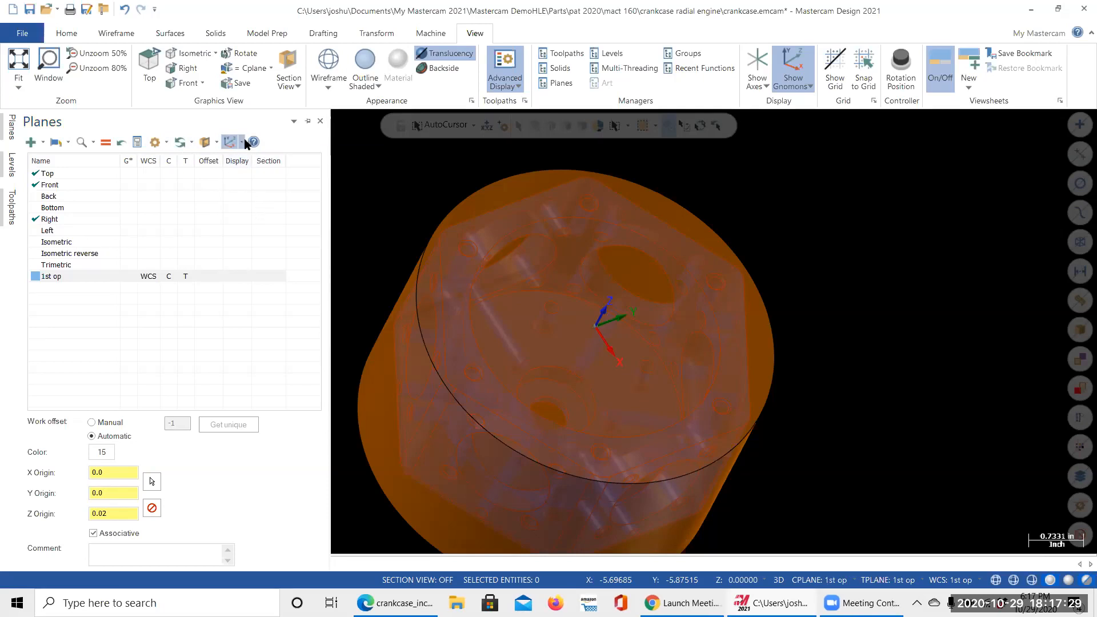
left_click(242, 143)
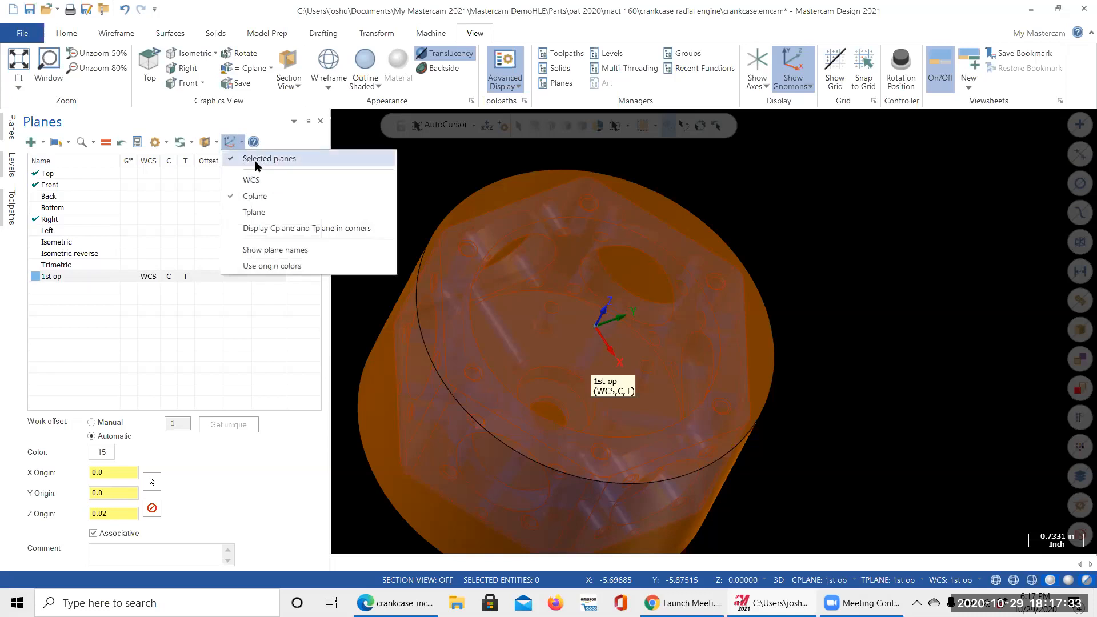
left_click(272, 266)
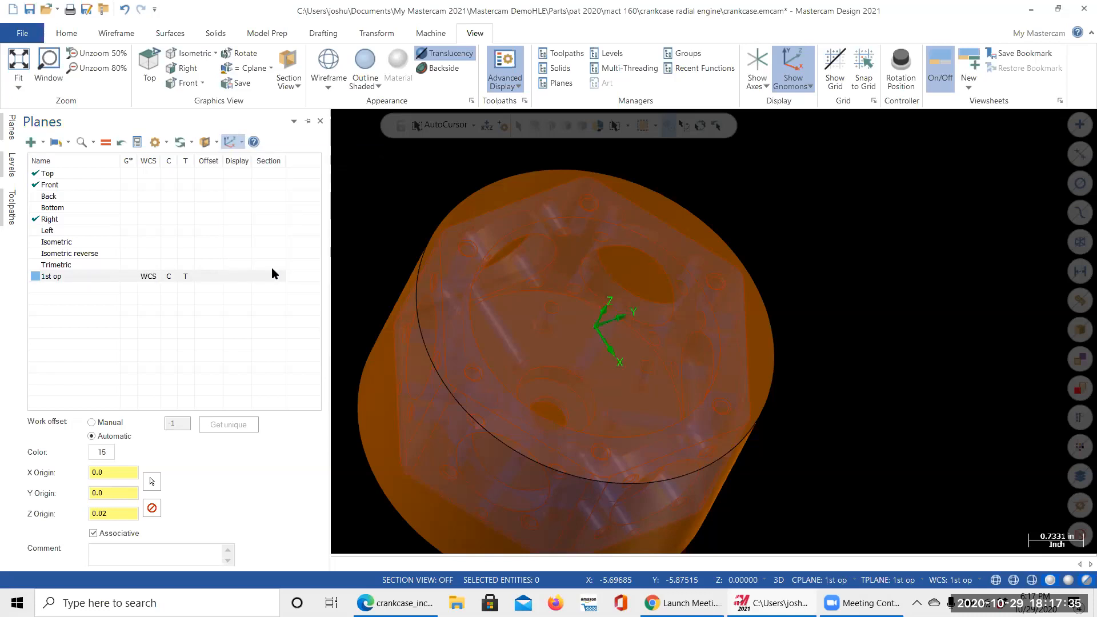
Toggle the Selected planes gnomon display and recheck the gnomon display options.
left_click(242, 142)
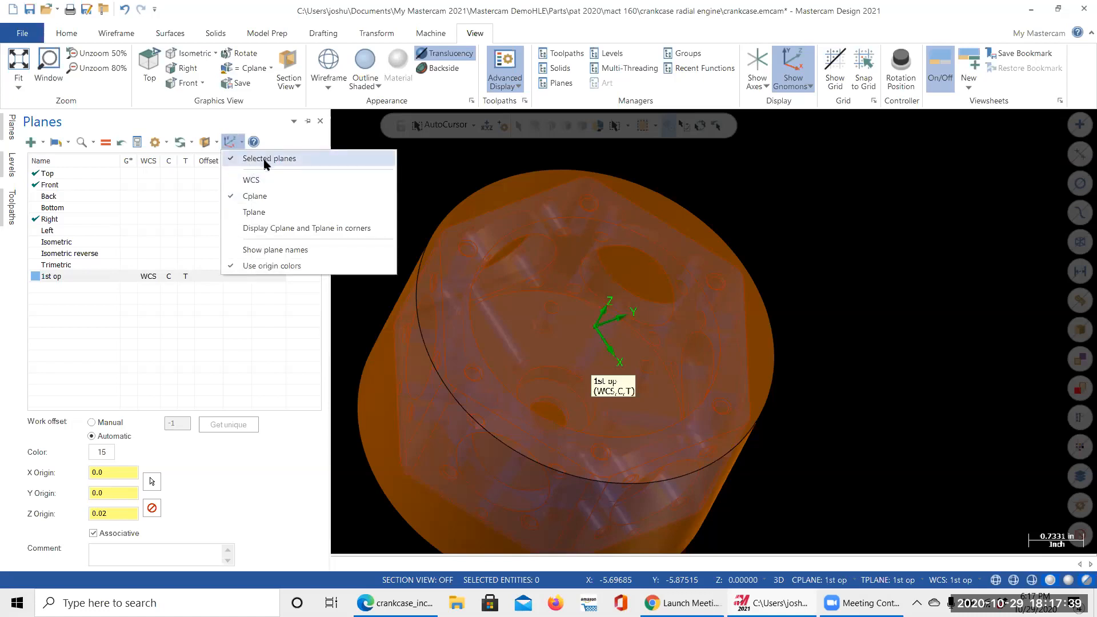
left_click(232, 163)
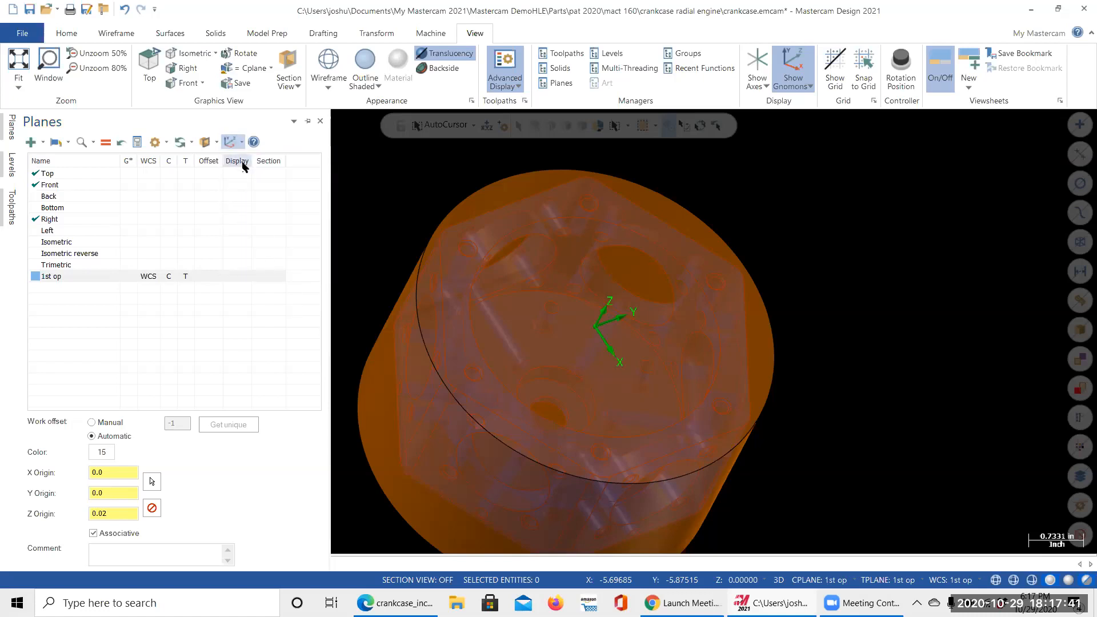
left_click(243, 143)
left_click(245, 147)
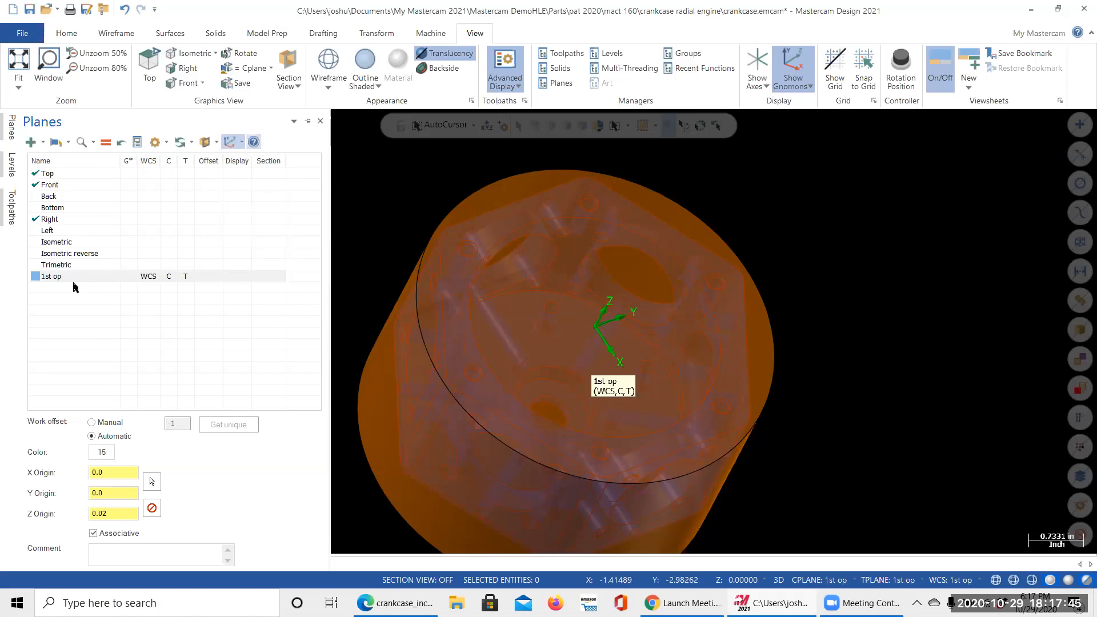
left_click(241, 144)
left_click(241, 144)
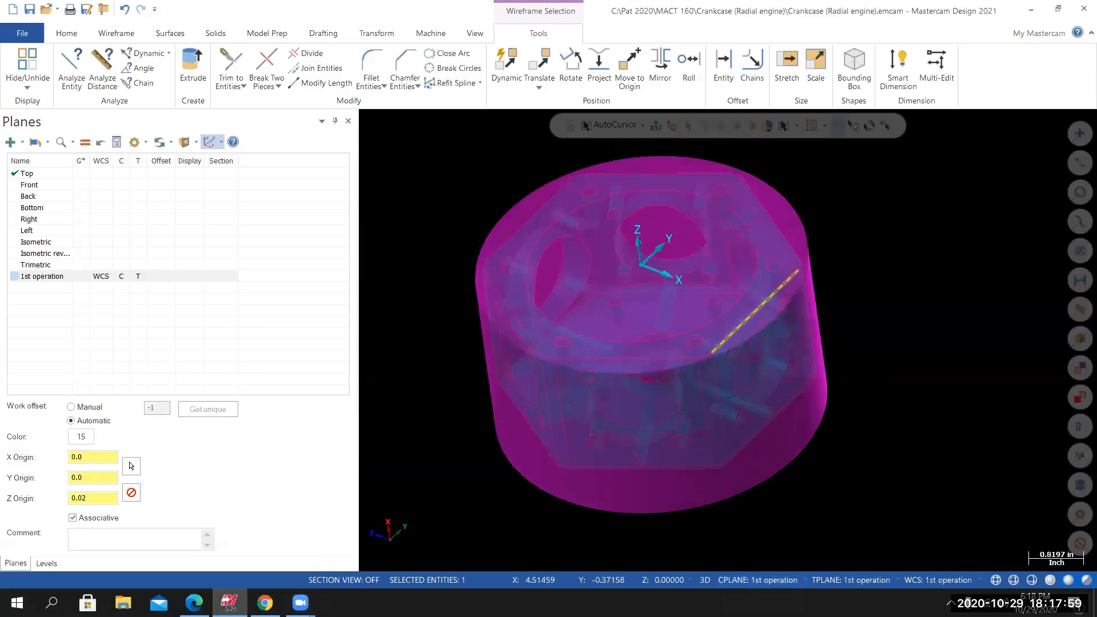
In the Crankcase (Radial engine) file, clear the line selection, show the part in isometric view and save the file.
key("Escape")
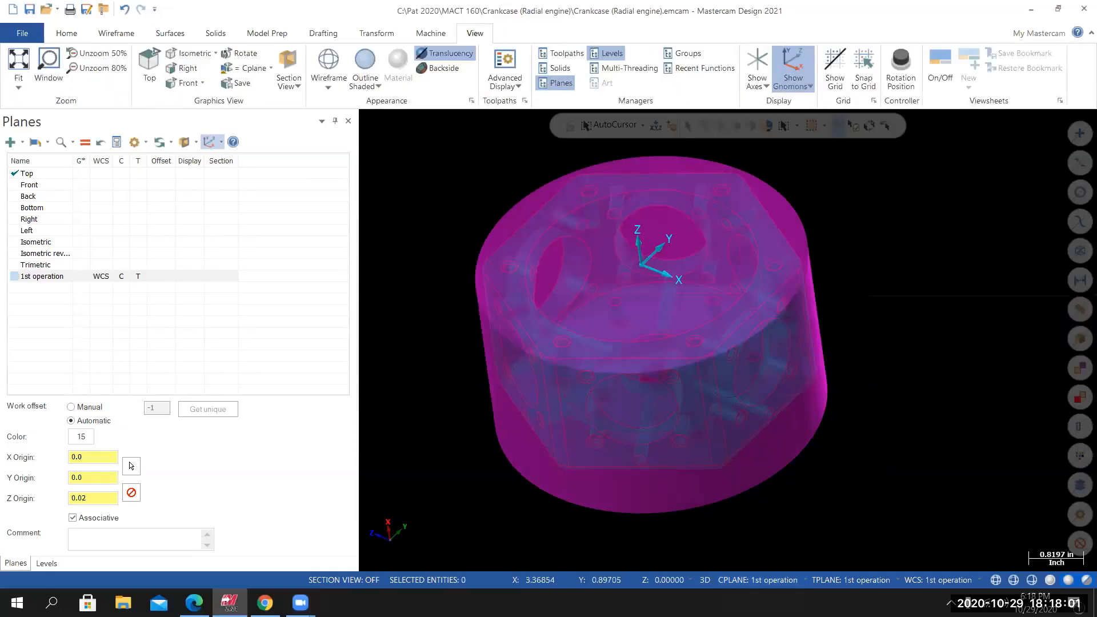
right_click(859, 303)
left_click(896, 430)
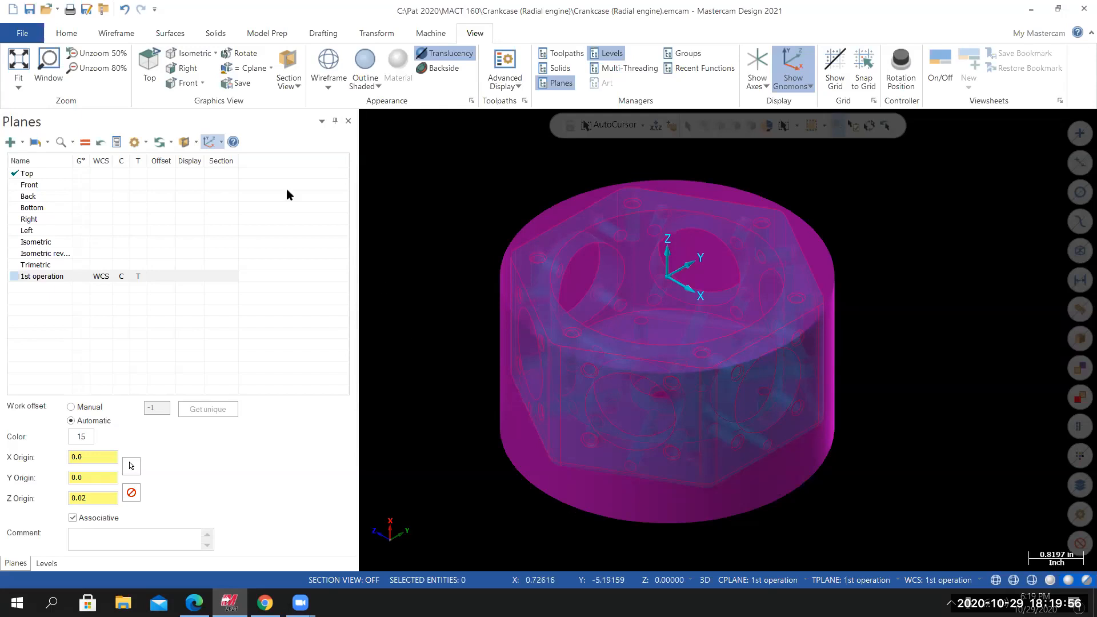
left_click(23, 33)
left_click(29, 178)
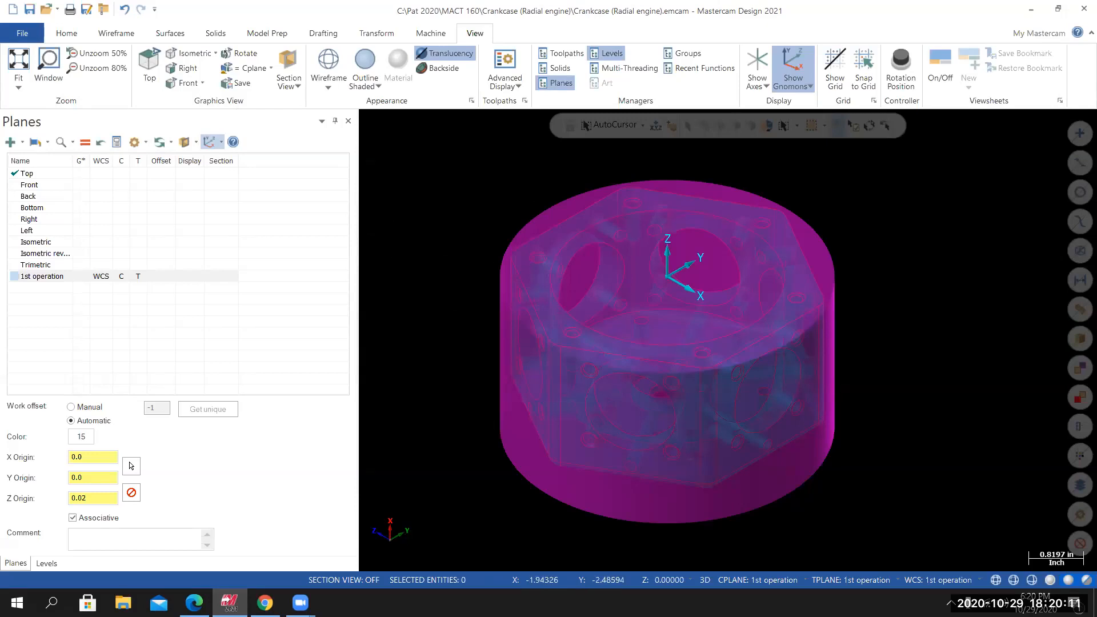
Open the recent file Softjaw.emcam and show the part in isometric view.
left_click(28, 36)
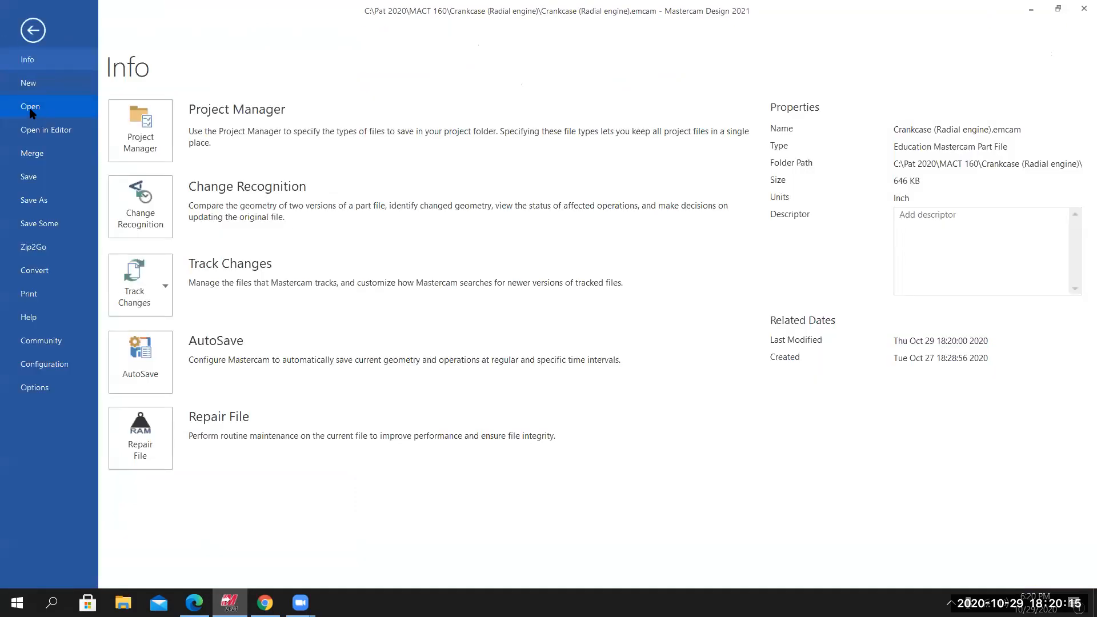
left_click(31, 108)
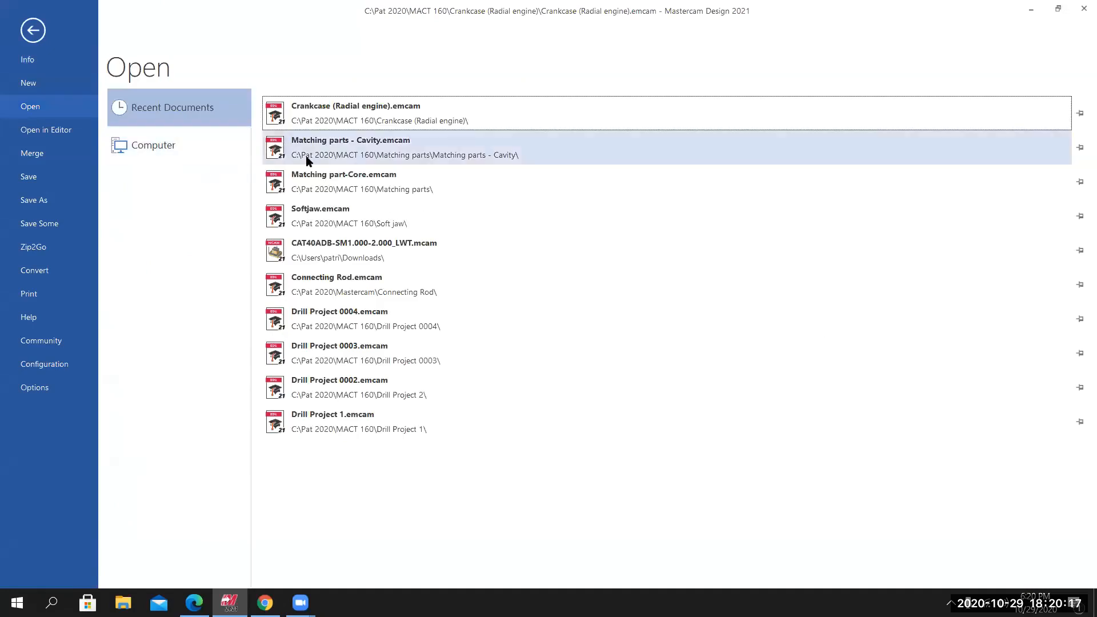
mouse_move(328, 227)
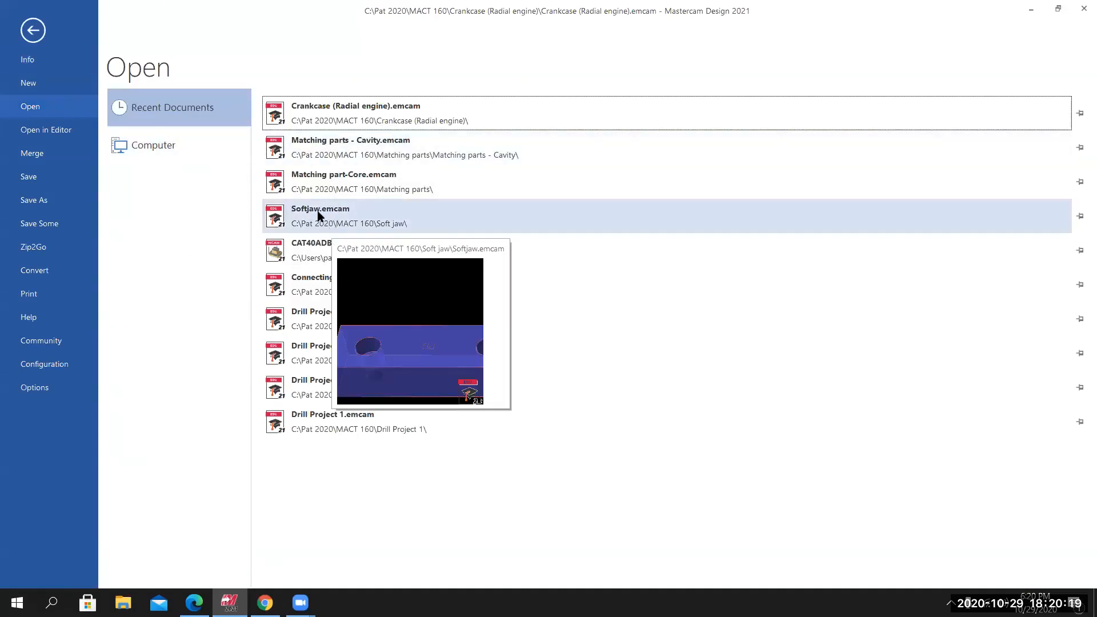
left_click(318, 216)
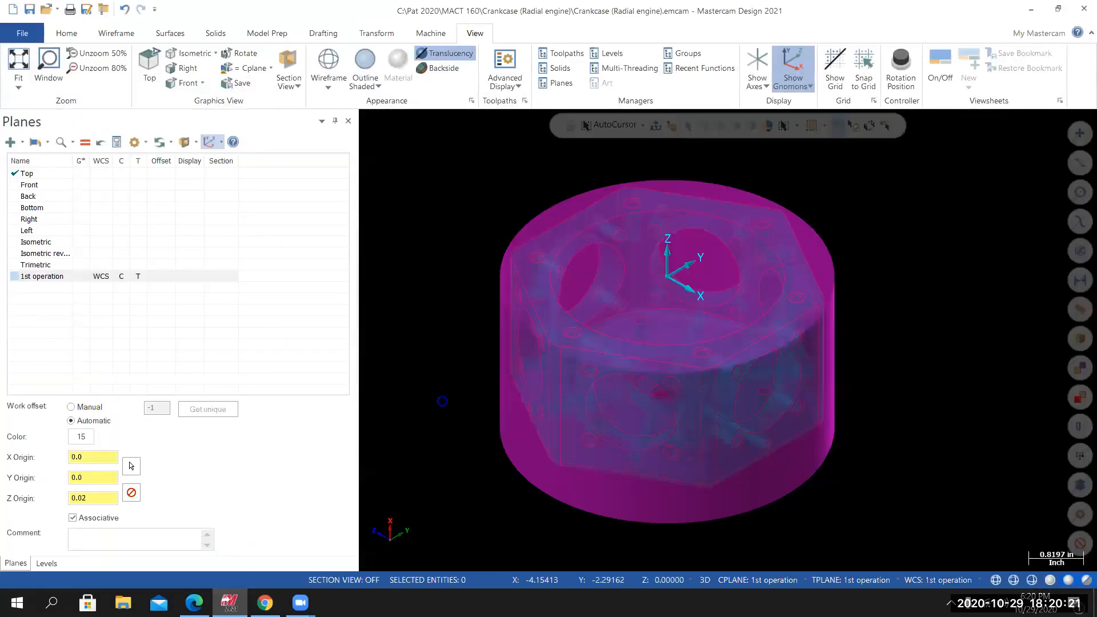
right_click(469, 411)
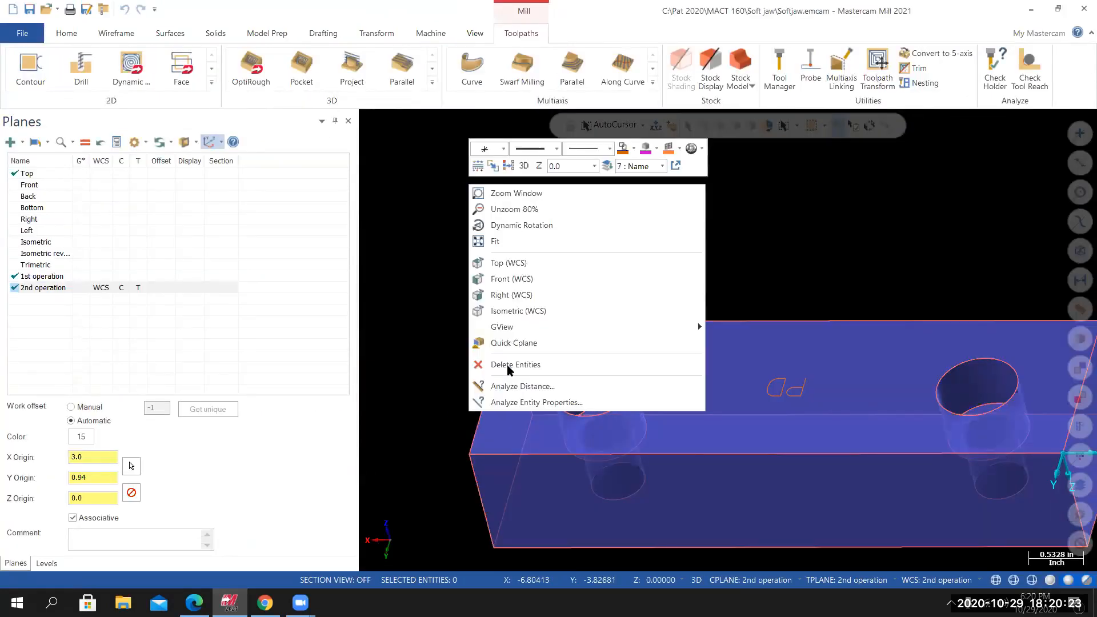
left_click(520, 314)
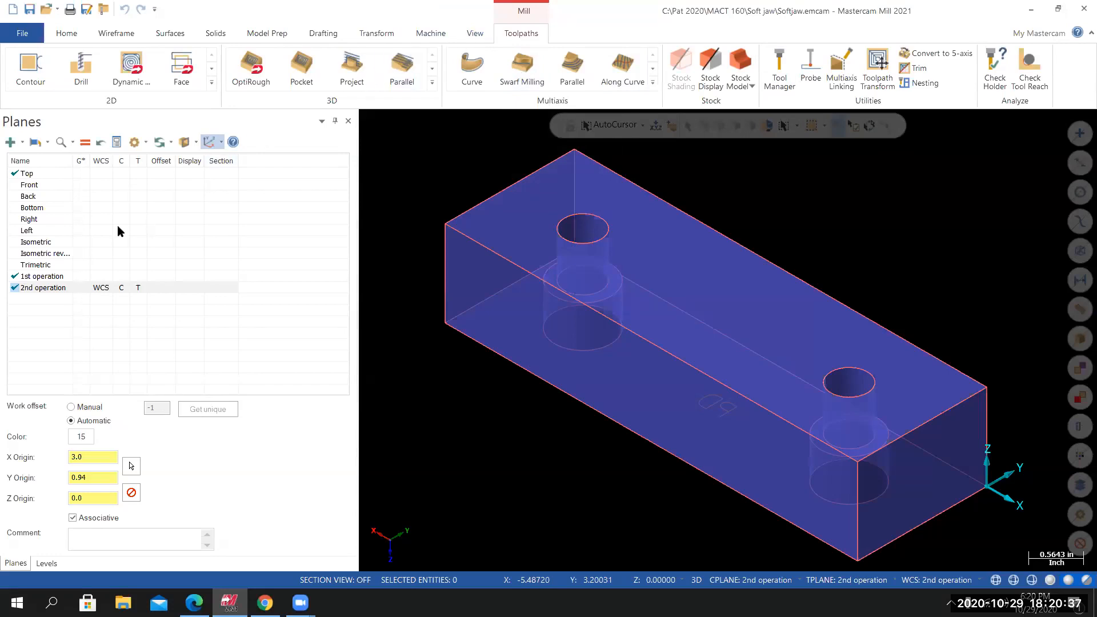
Set the Top plane as WCS, Cplane and Tplane and return the soft jaw to isometric view.
left_click(28, 174)
left_click(86, 142)
right_click(413, 202)
left_click(490, 324)
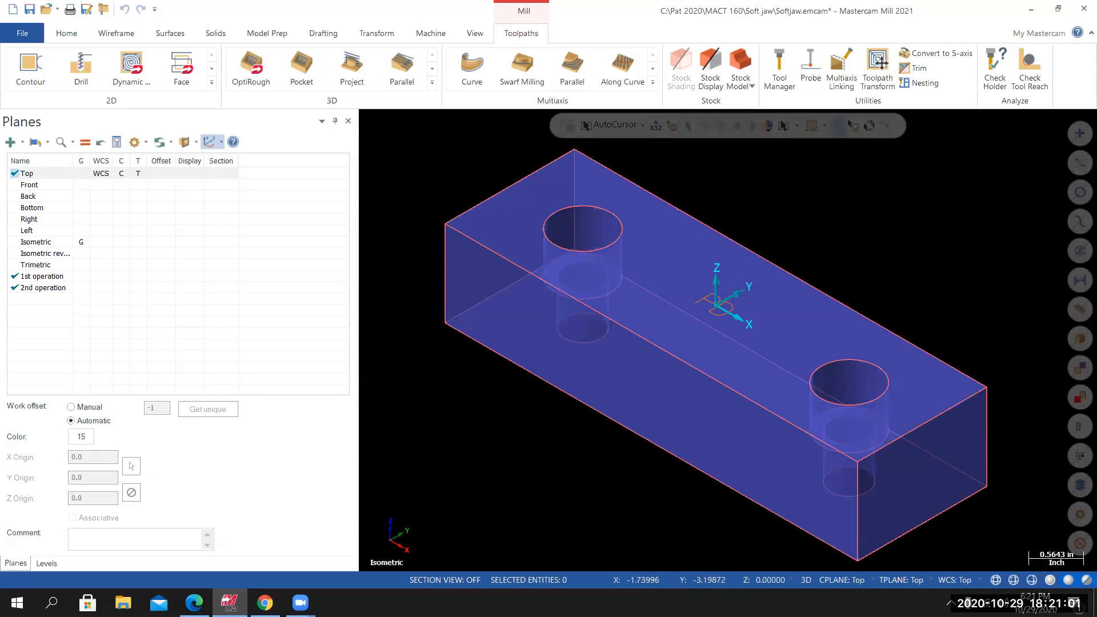
Make level 2, Solid model, the main level and hide the Wireframe from solid and Name levels.
left_click(46, 563)
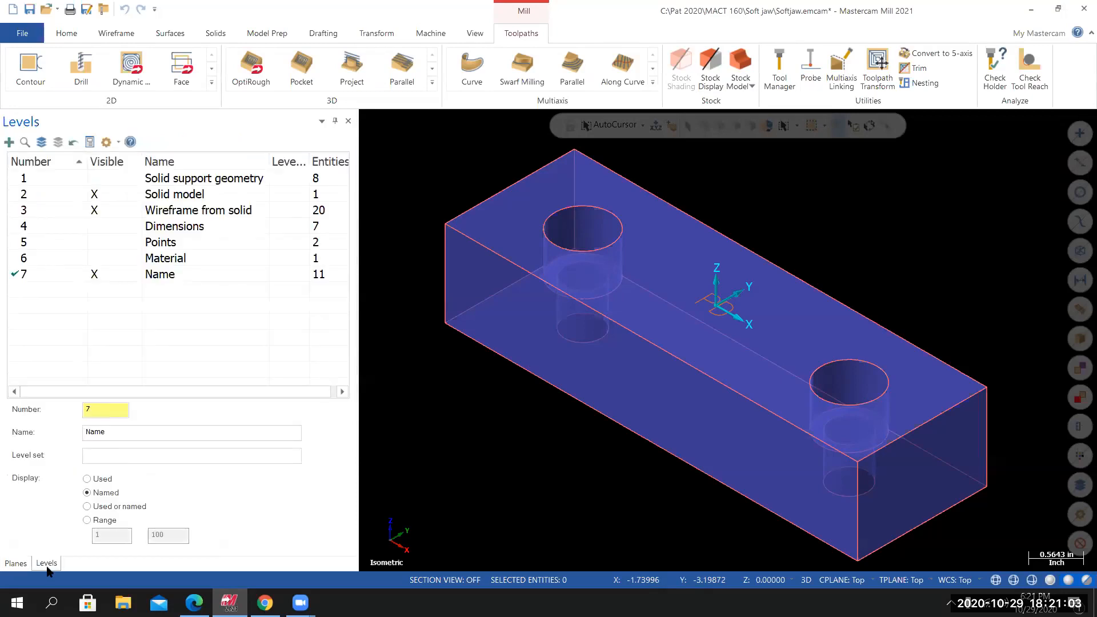
left_click(18, 194)
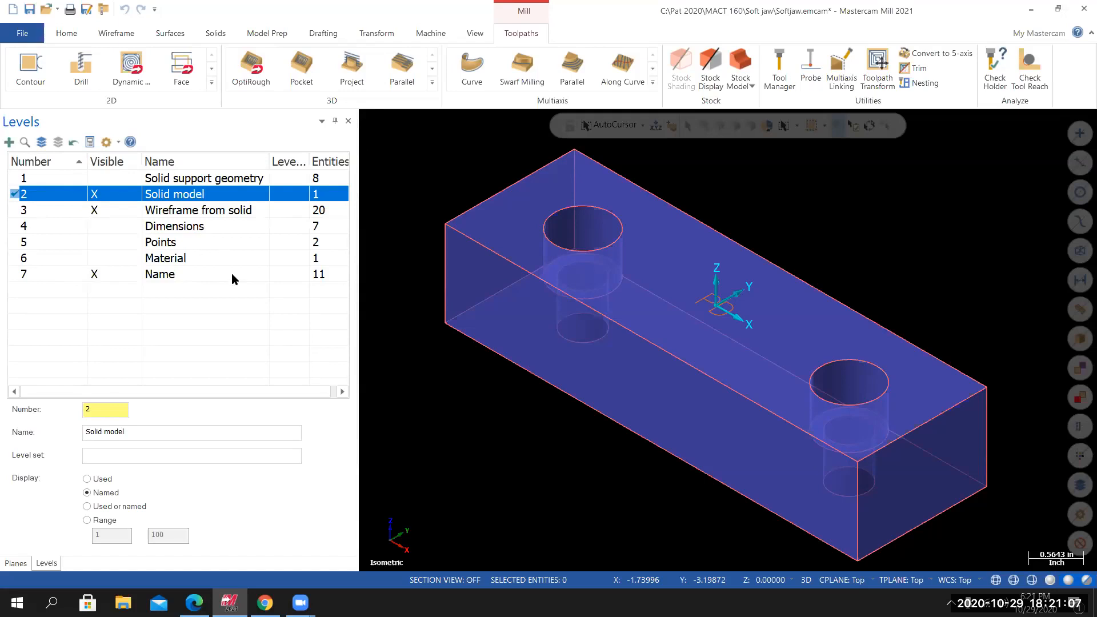
left_click(96, 211)
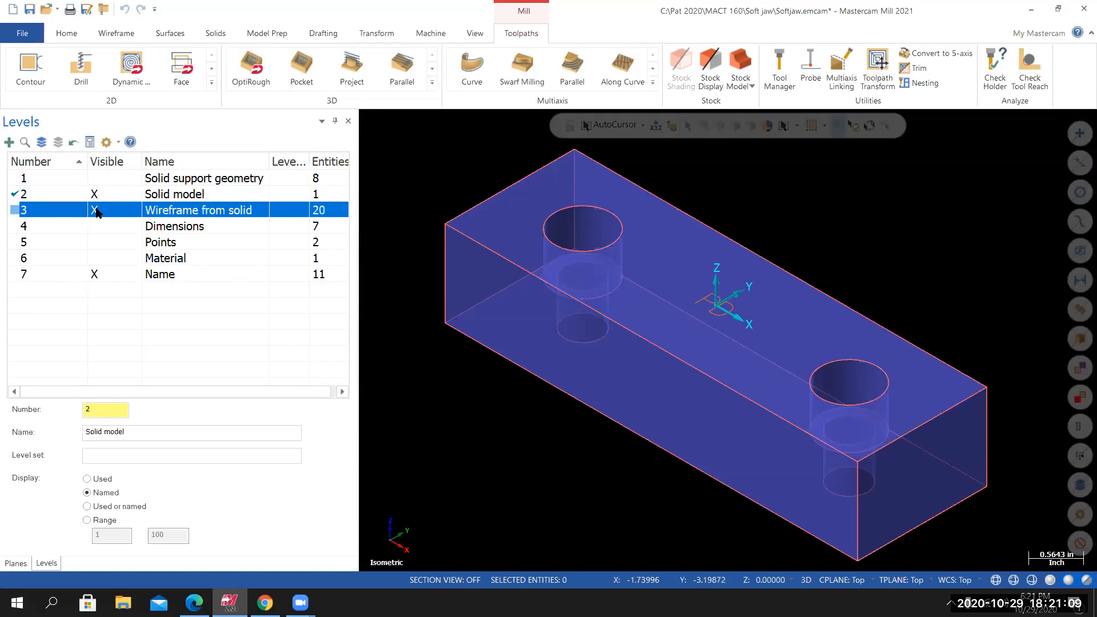
left_click(95, 274)
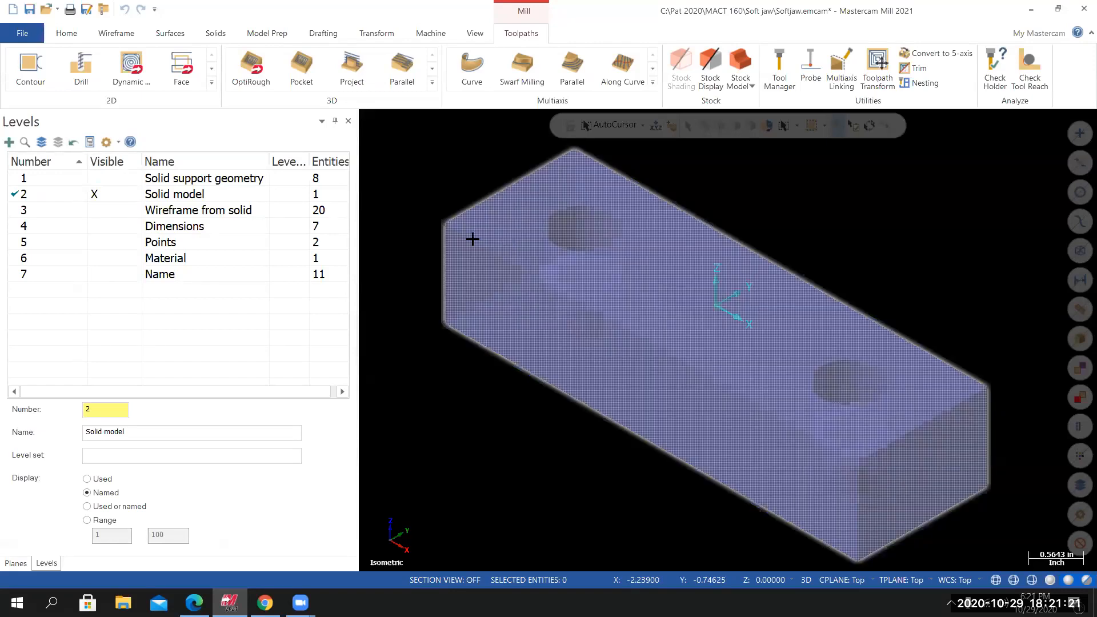
Check the file statistics with only the solid model displayed.
left_click(63, 35)
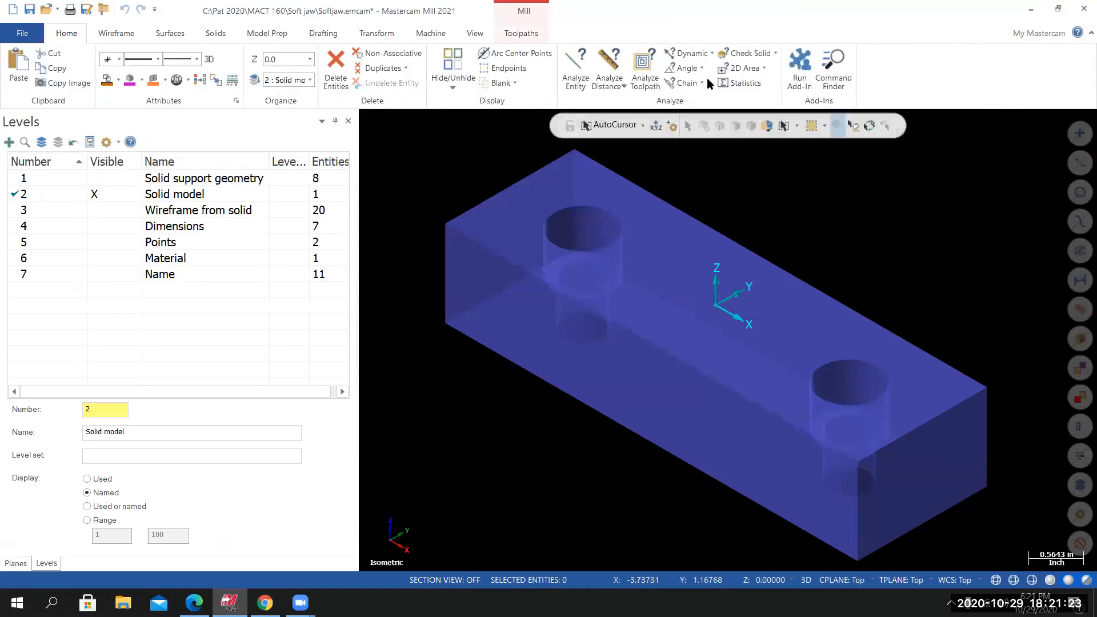
left_click(740, 83)
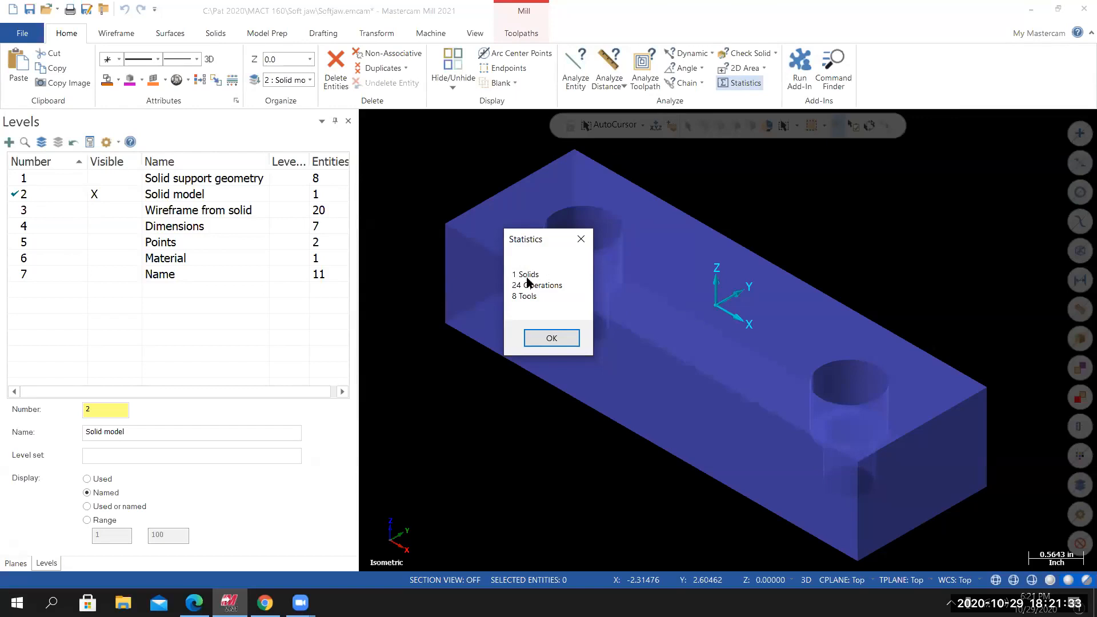
left_click(581, 239)
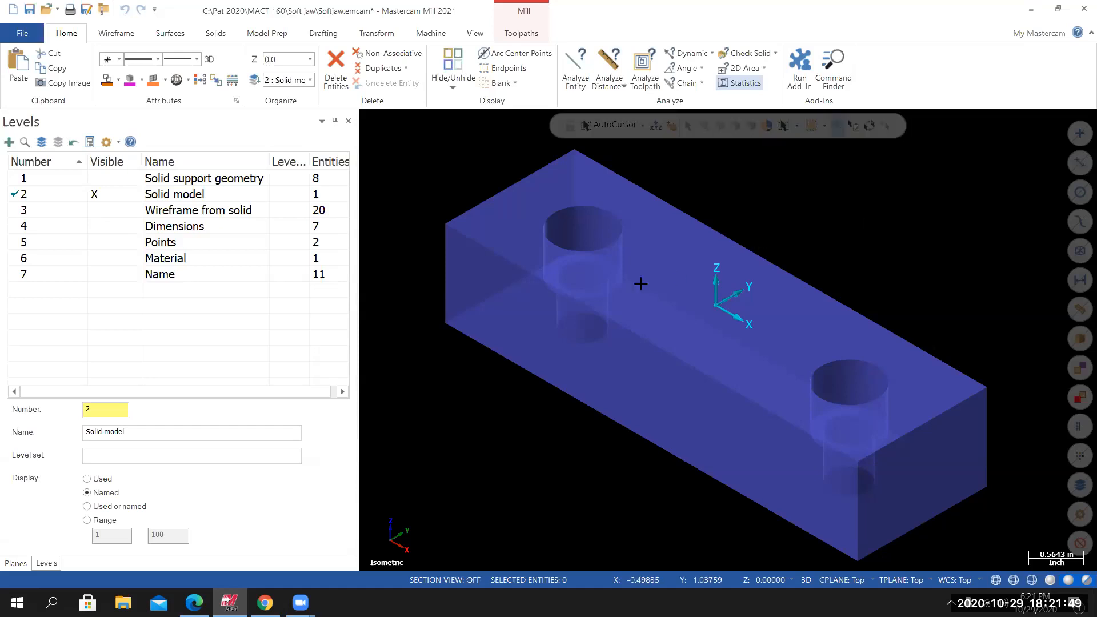
Start Save Some and select the soft jaw solid as the only entity to save.
left_click(23, 35)
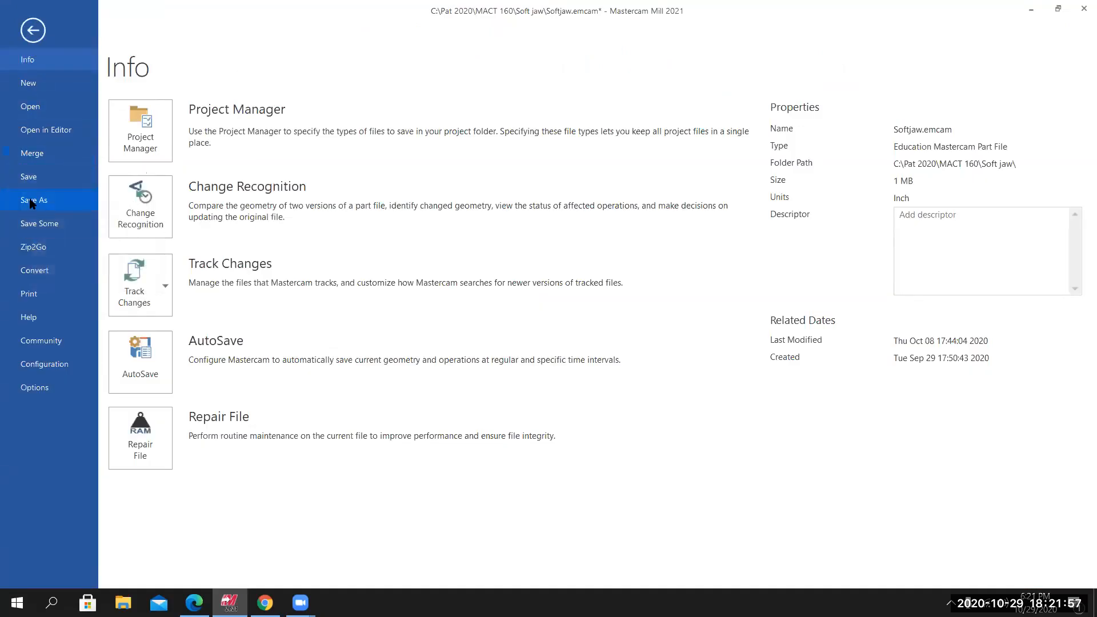
left_click(49, 225)
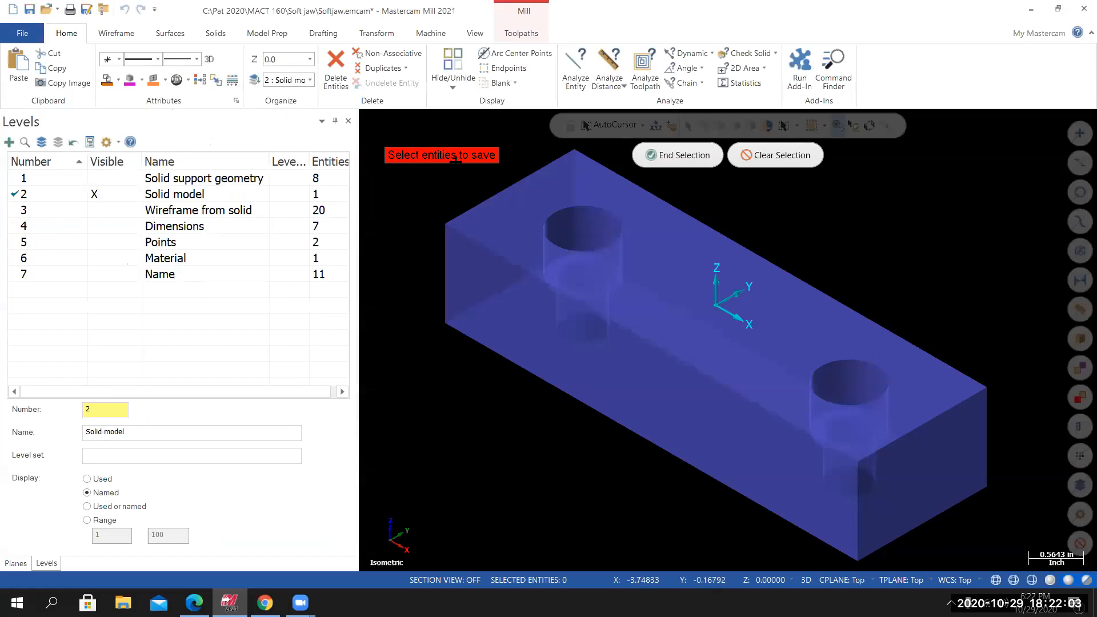
left_click(494, 215)
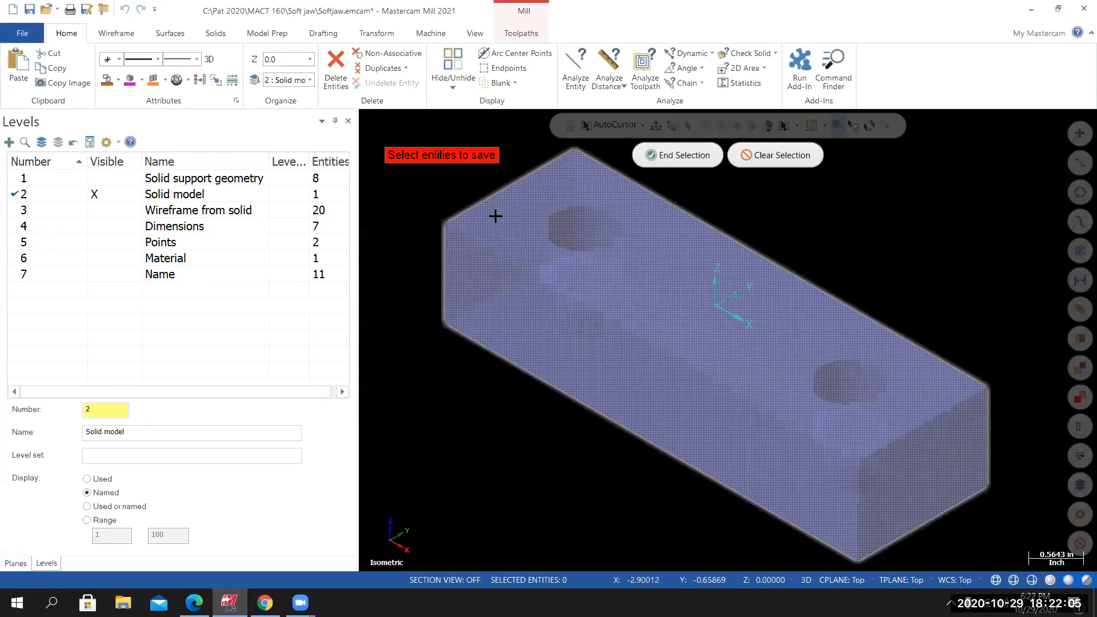
left_click(502, 215)
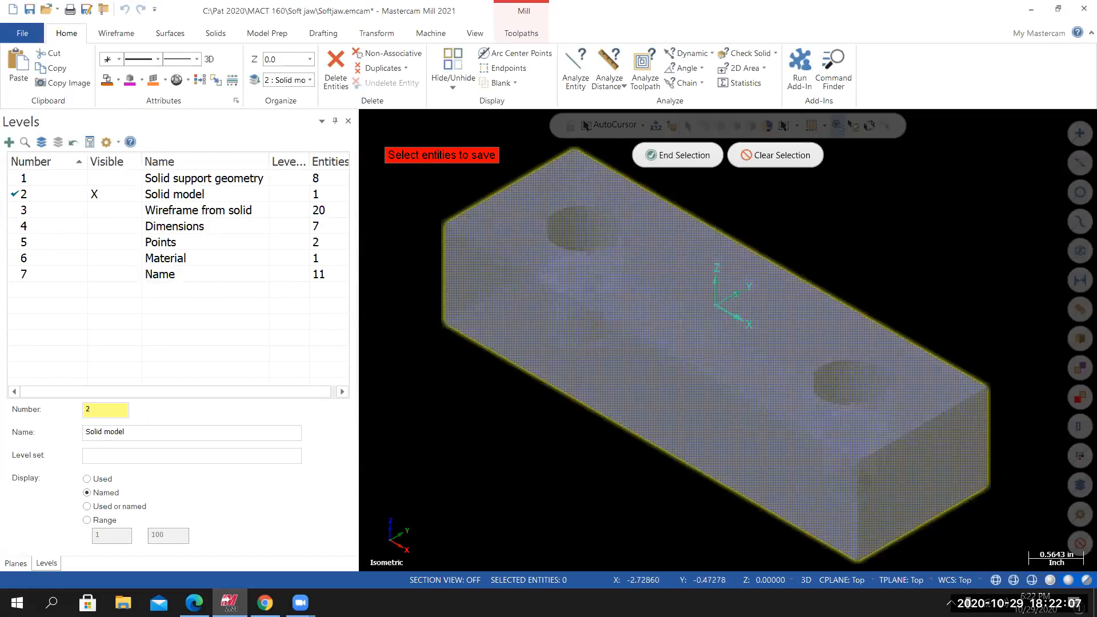
left_click(673, 158)
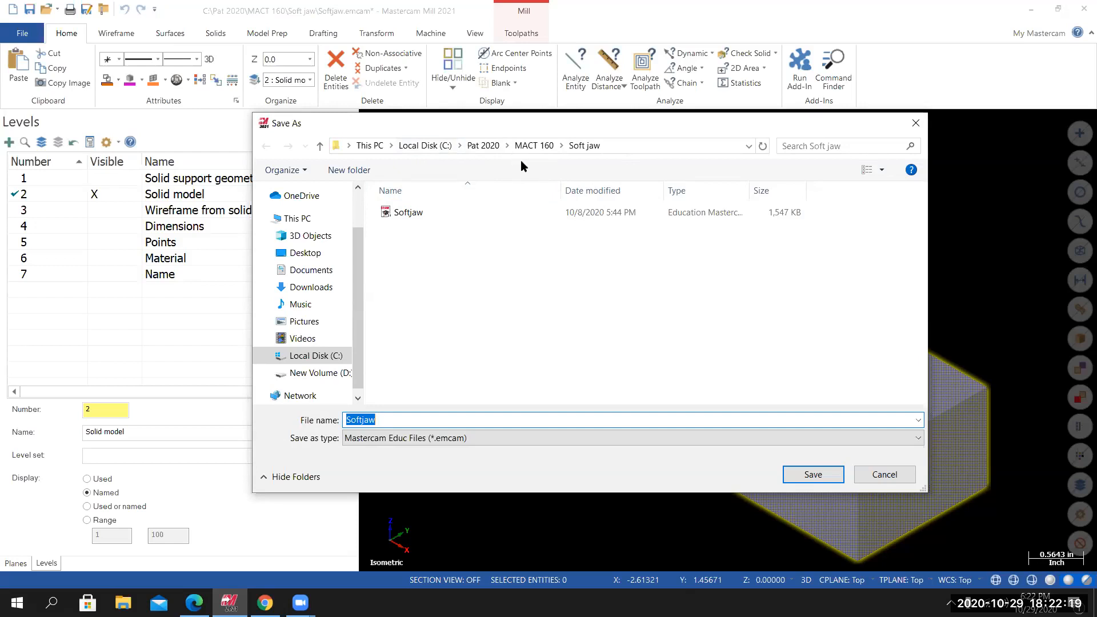
Save the selected solid as "Softjaw for import" in the MACT 160 folder Crankcase (Radial engine), accepting the geometry-only save.
left_click(533, 147)
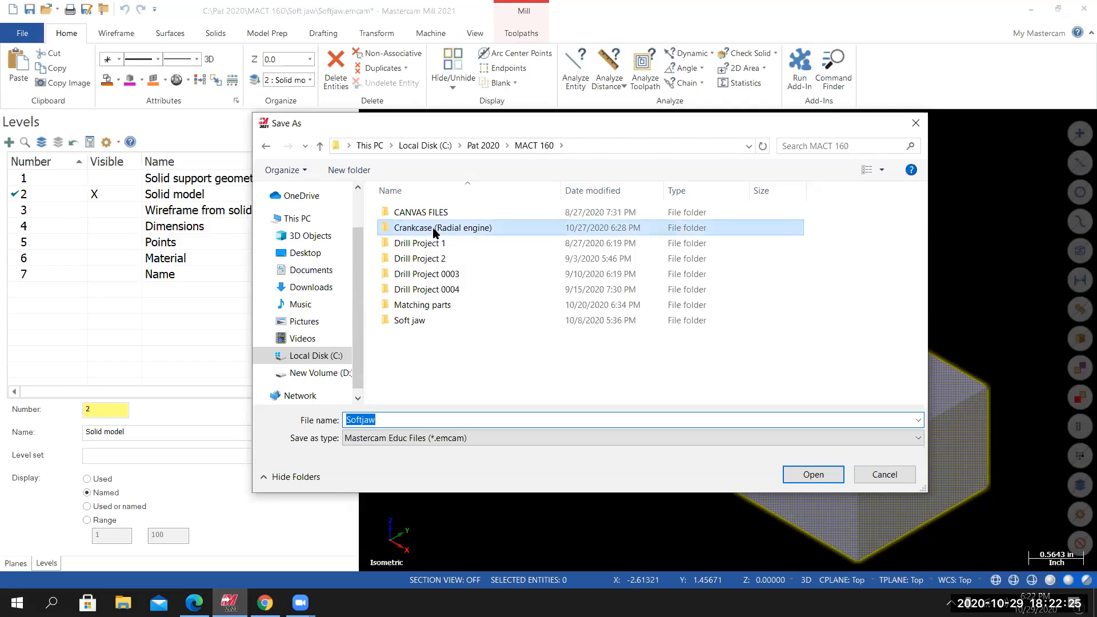
double_click(433, 230)
left_click(402, 421)
type("for import")
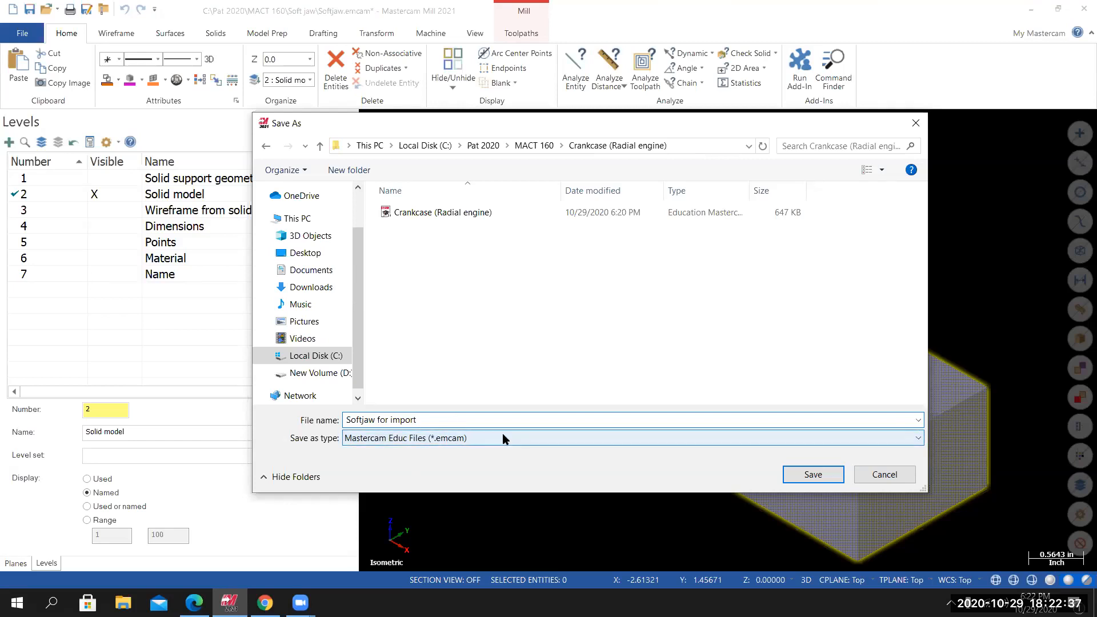
left_click(819, 477)
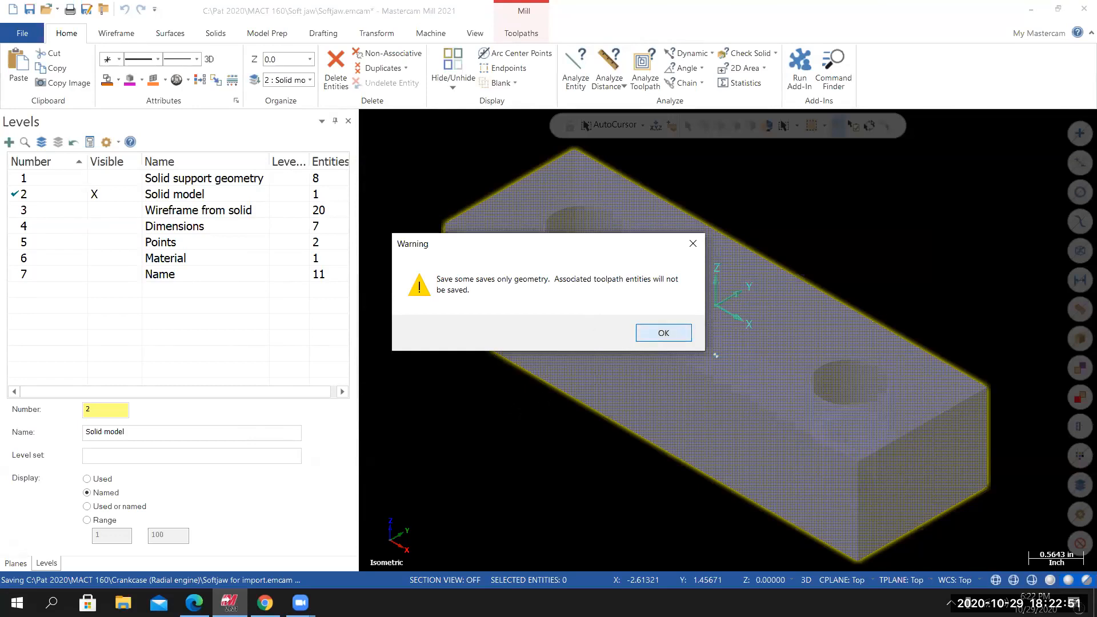
left_click(663, 332)
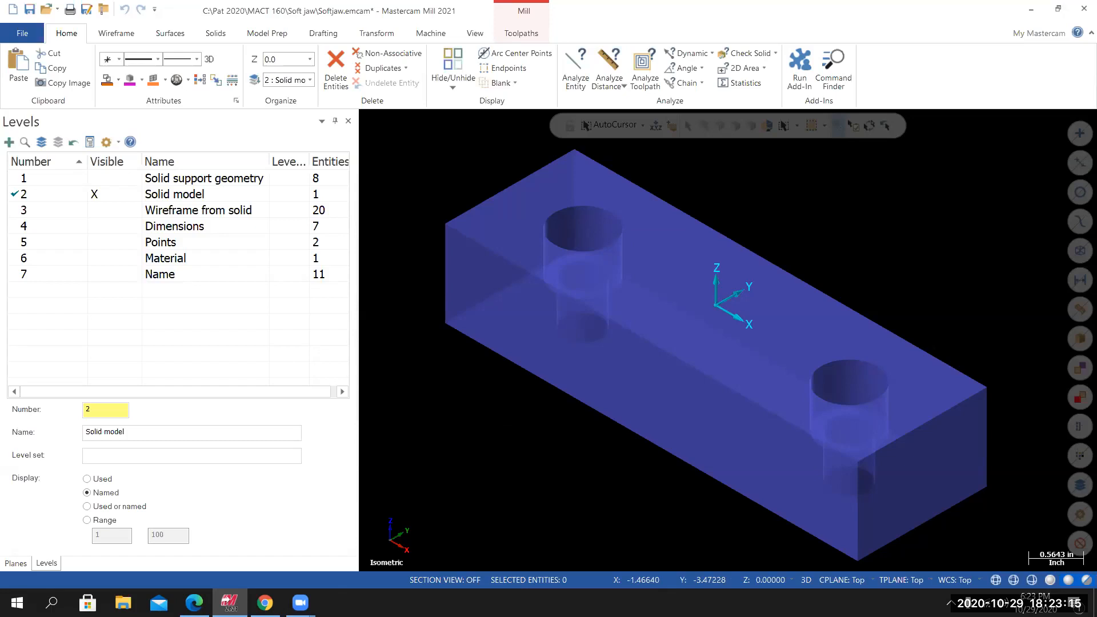
Switch to the mySDCCD page in Chrome and open the college class schedule search.
key("alt+Tab")
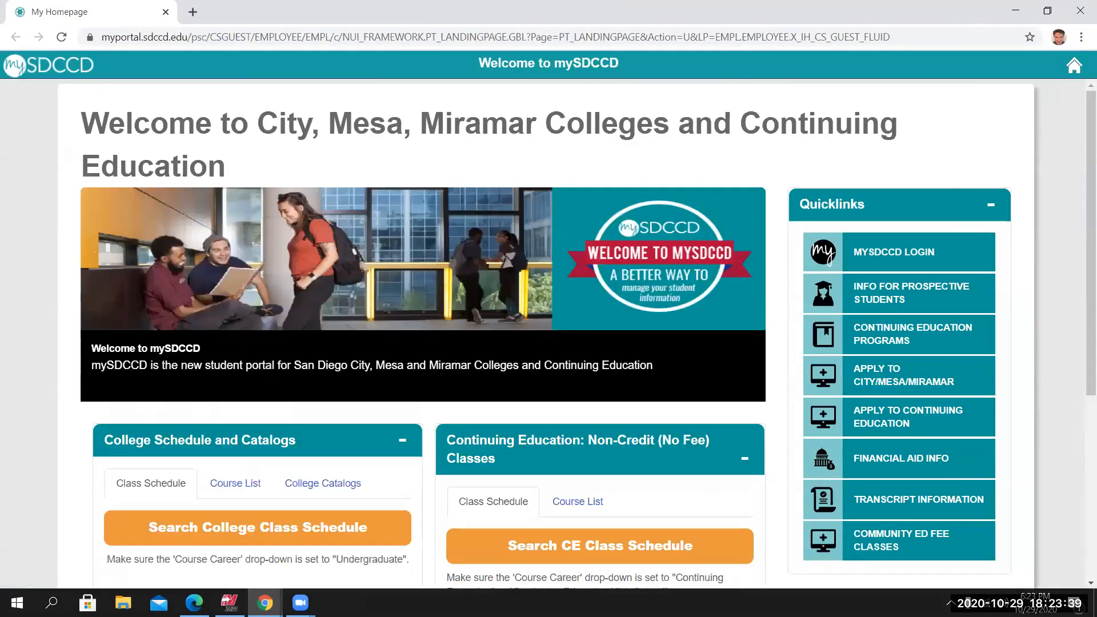
scroll(247, 320, "down", 3)
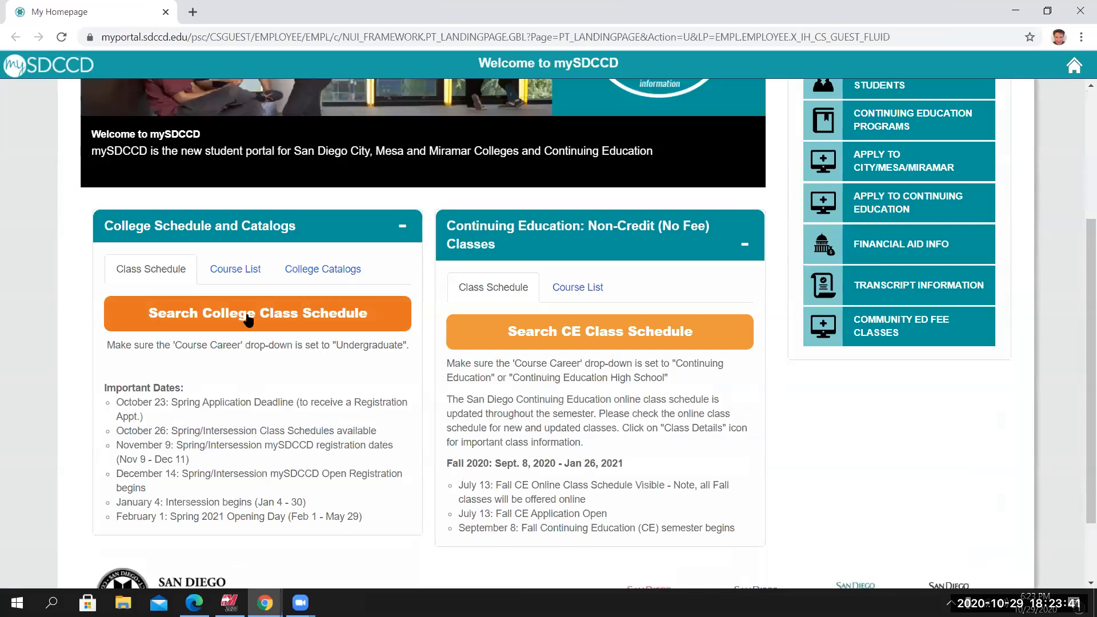
left_click(247, 320)
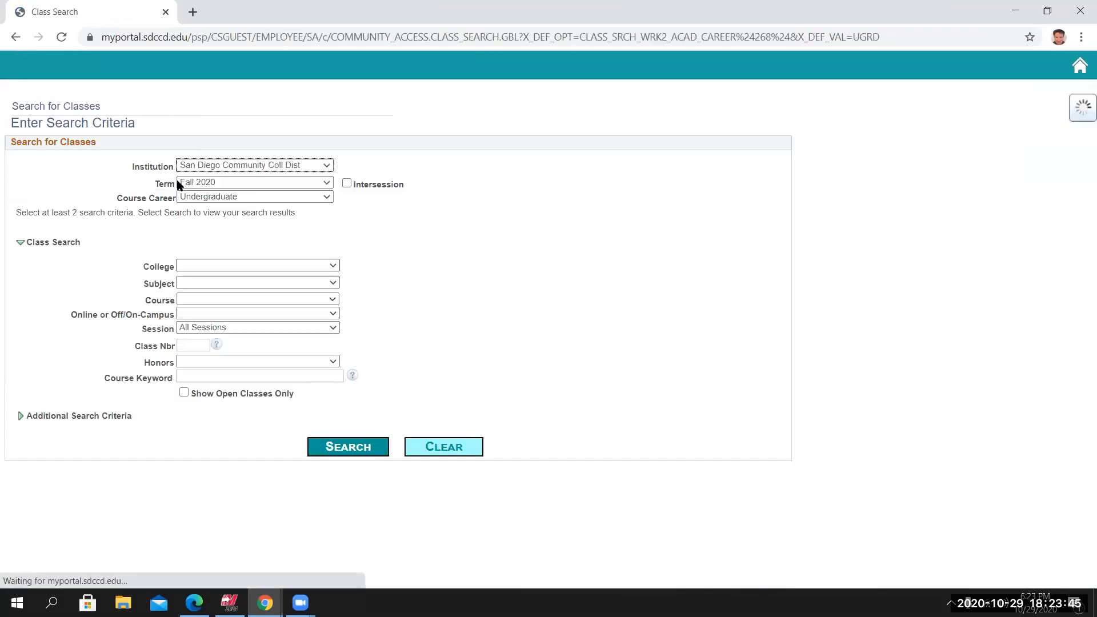
Search the class schedule for term Spring 2021, City College, subject Machine Technology.
left_click(237, 183)
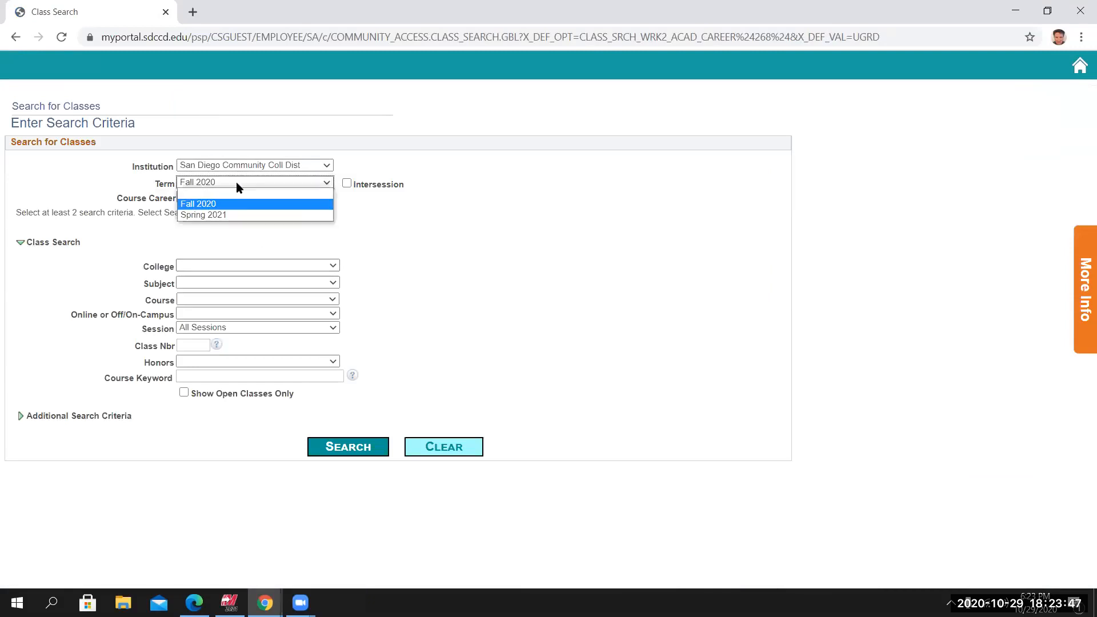
left_click(234, 215)
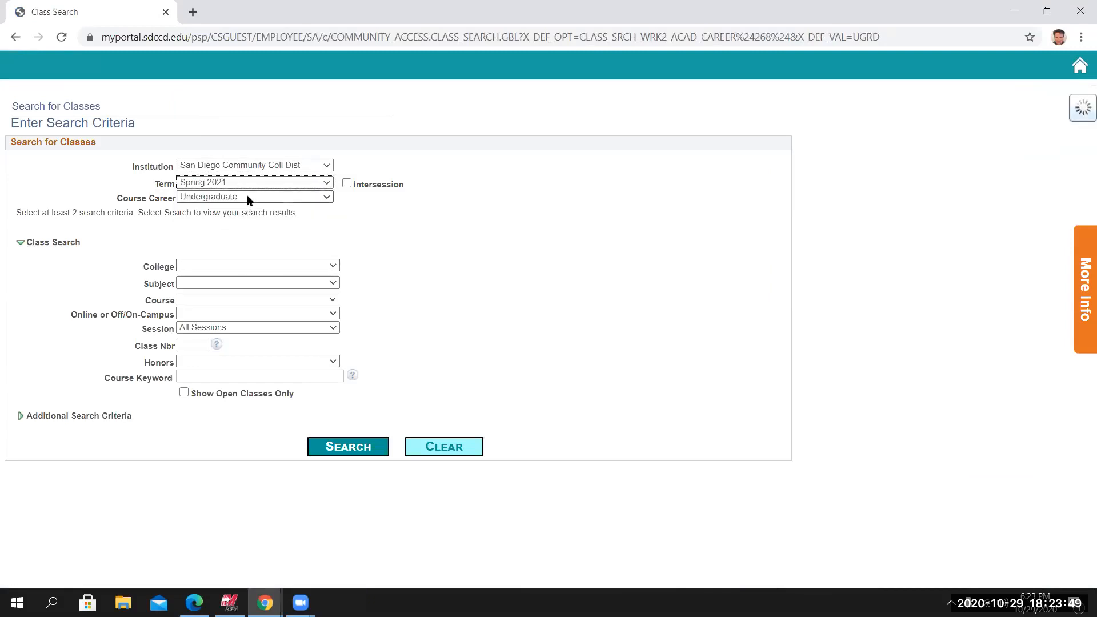
left_click(219, 266)
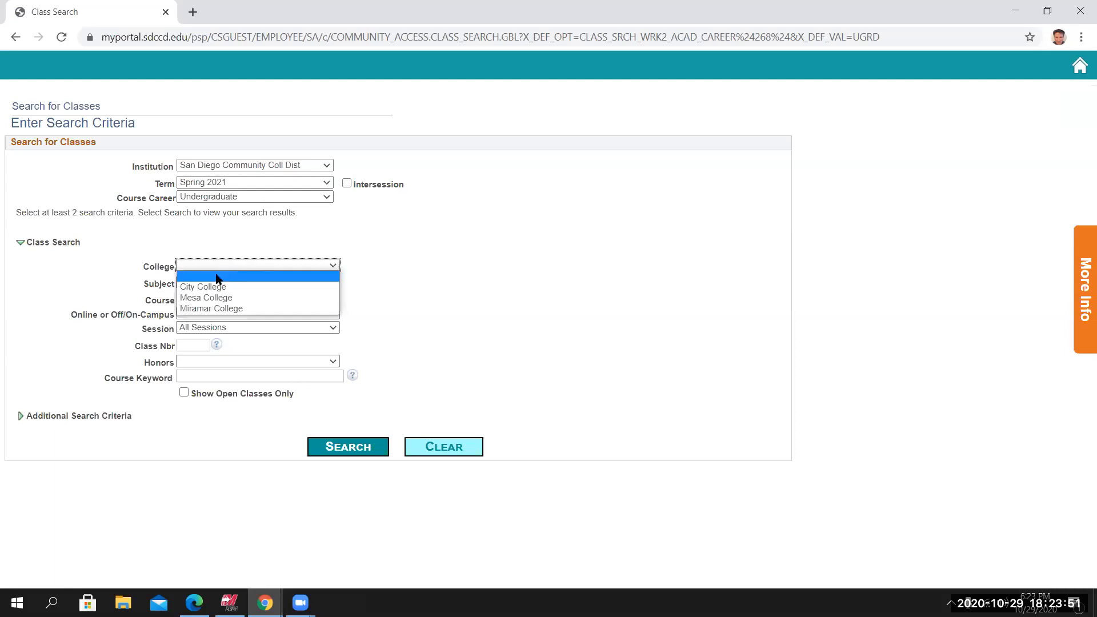
left_click(209, 286)
left_click(214, 282)
scroll(281, 377, "down", 10)
scroll(243, 414, "down", 3)
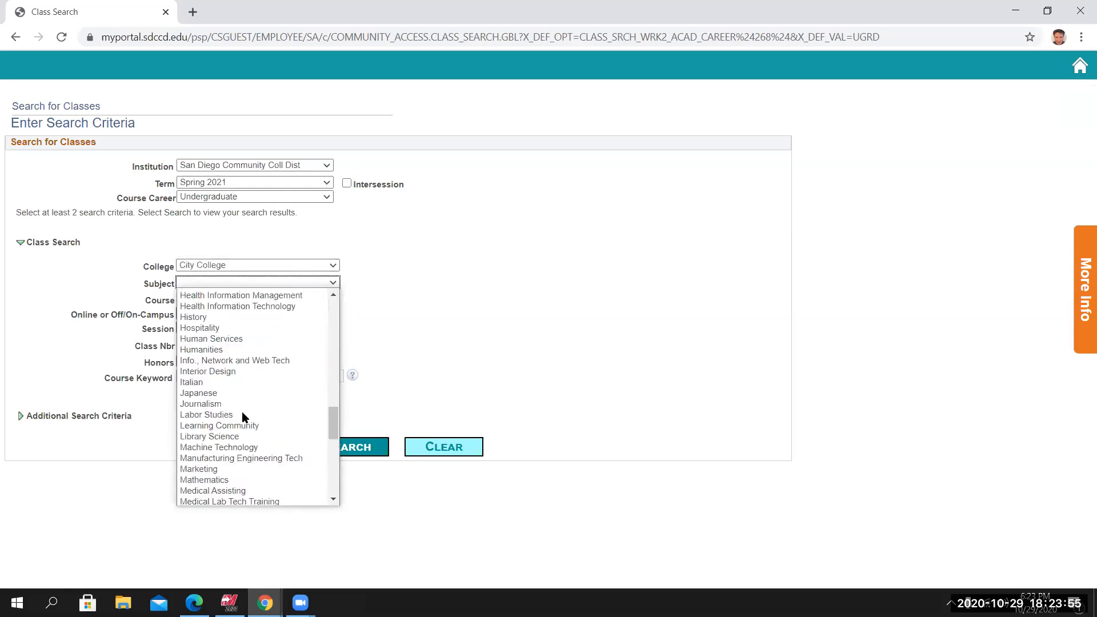
left_click(228, 447)
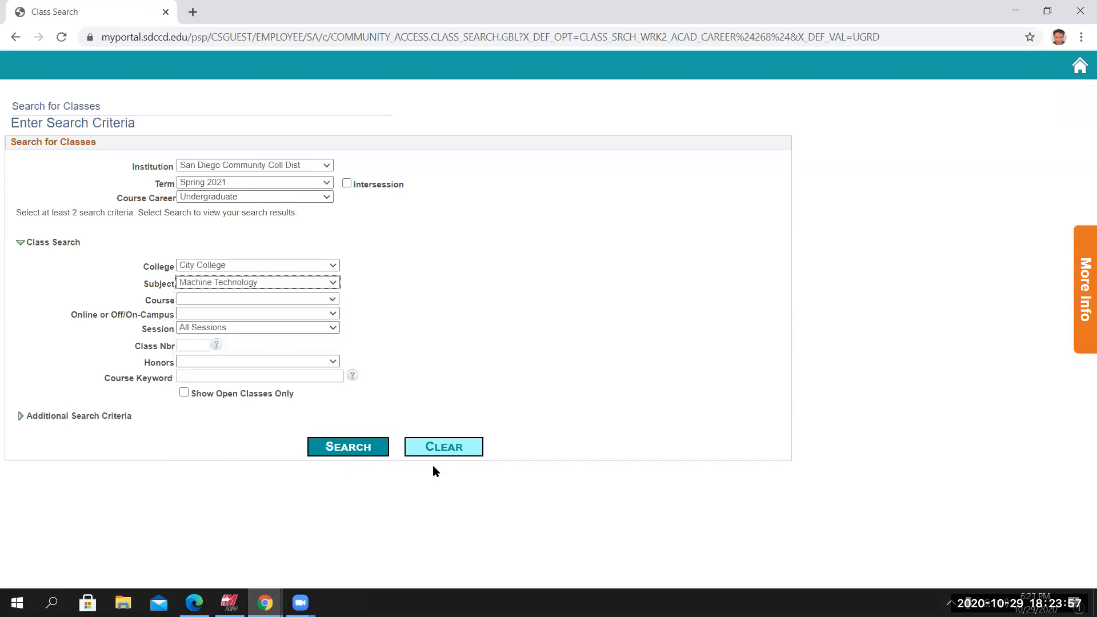
left_click(358, 451)
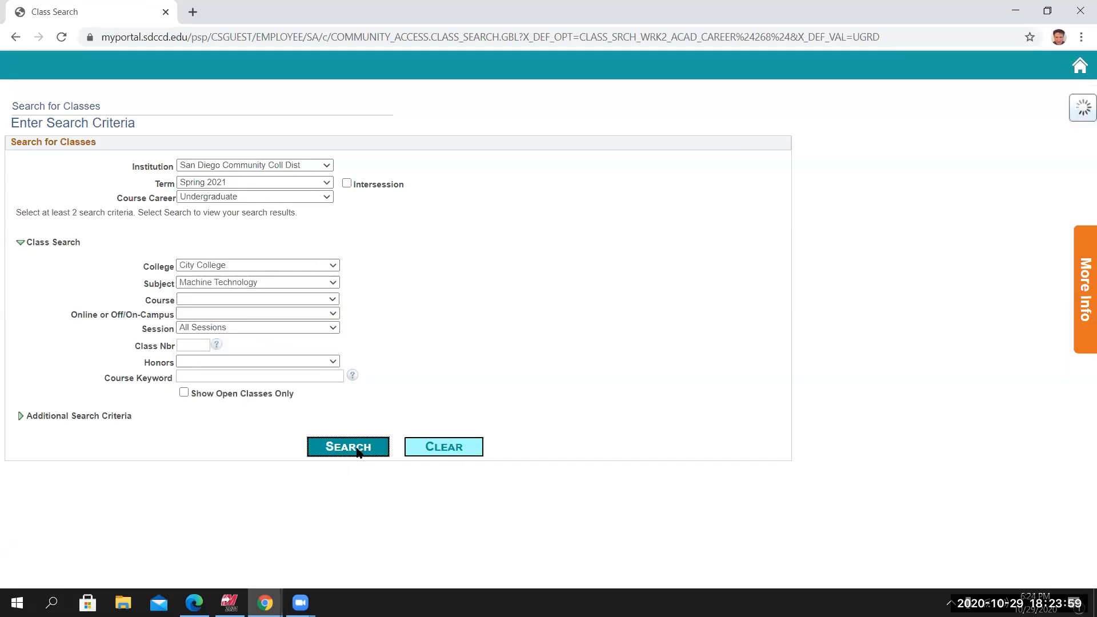
Review the Machine Technology class sections, comparing their times, rooms, meeting dates, status and location.
scroll(377, 423, "down", 3)
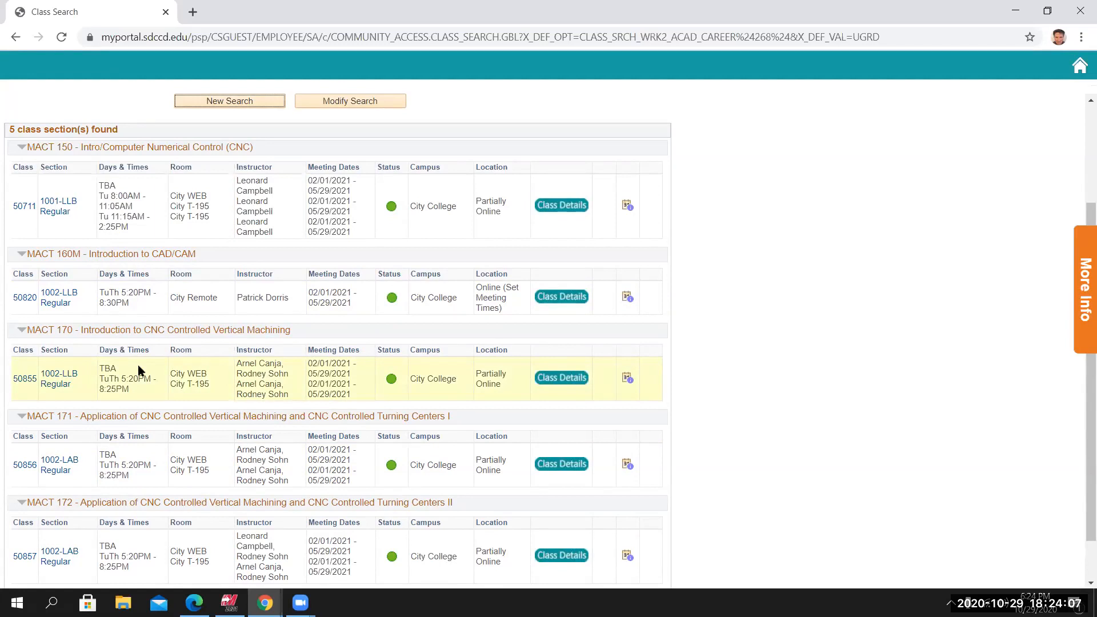
scroll(154, 349, "up", 1)
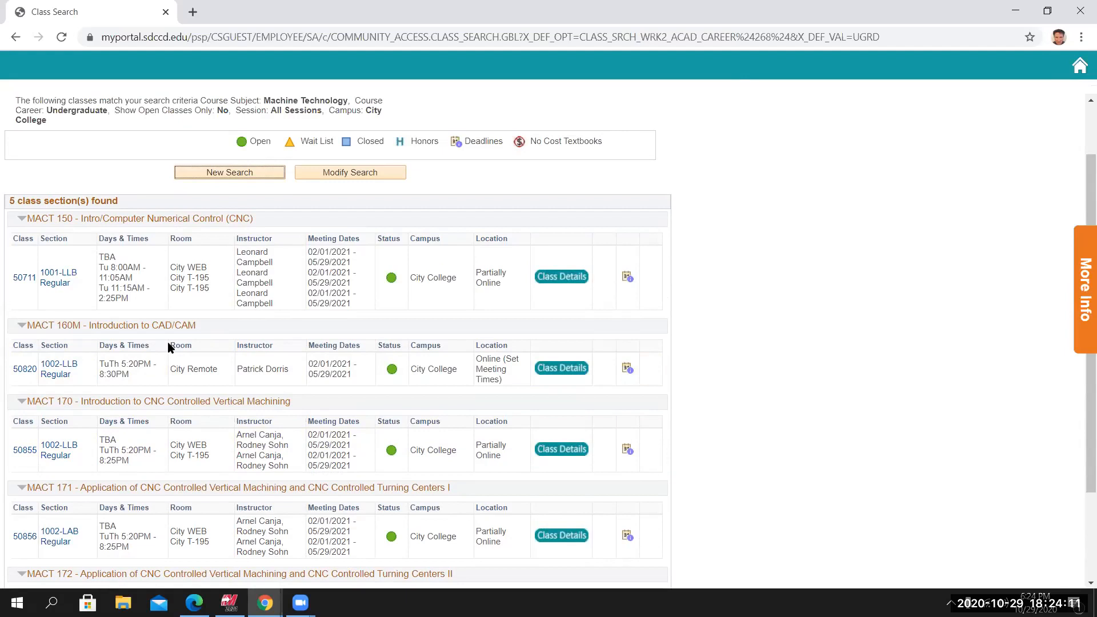
scroll(170, 347, "down", 1)
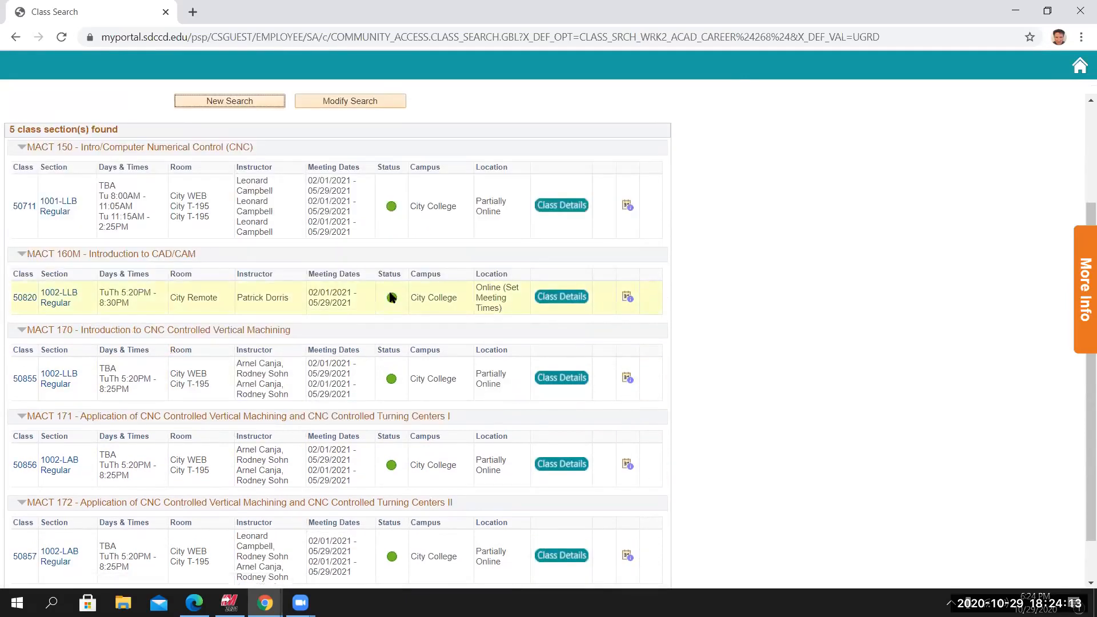
scroll(376, 292, "down", 1)
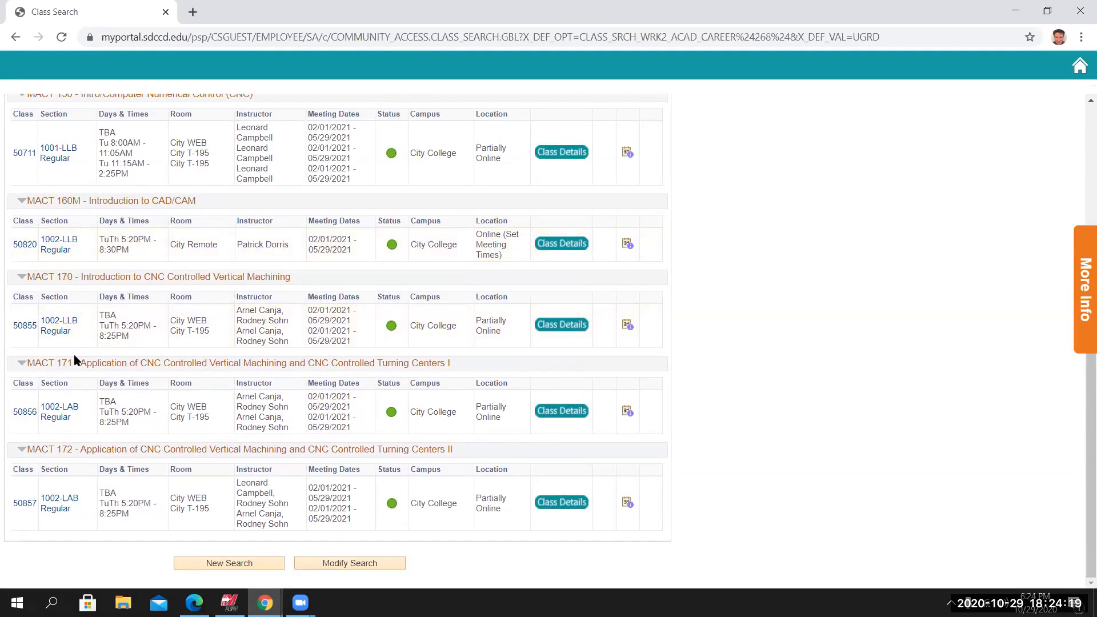
scroll(77, 443, "up", 1)
scroll(91, 396, "down", 1)
scroll(177, 358, "up", 2)
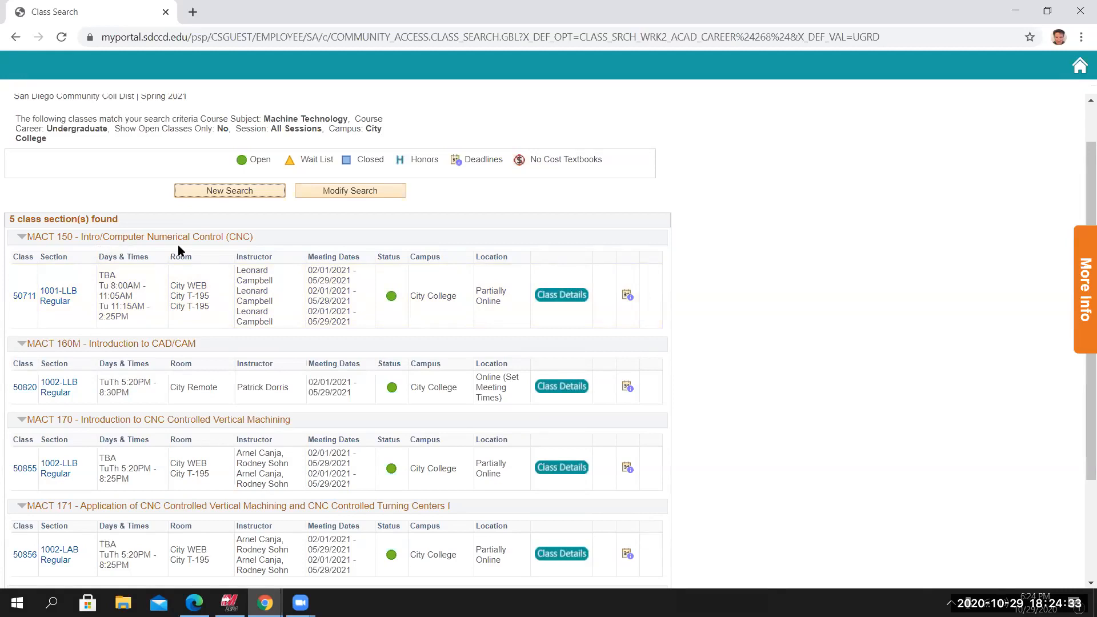
scroll(189, 251, "down", 1)
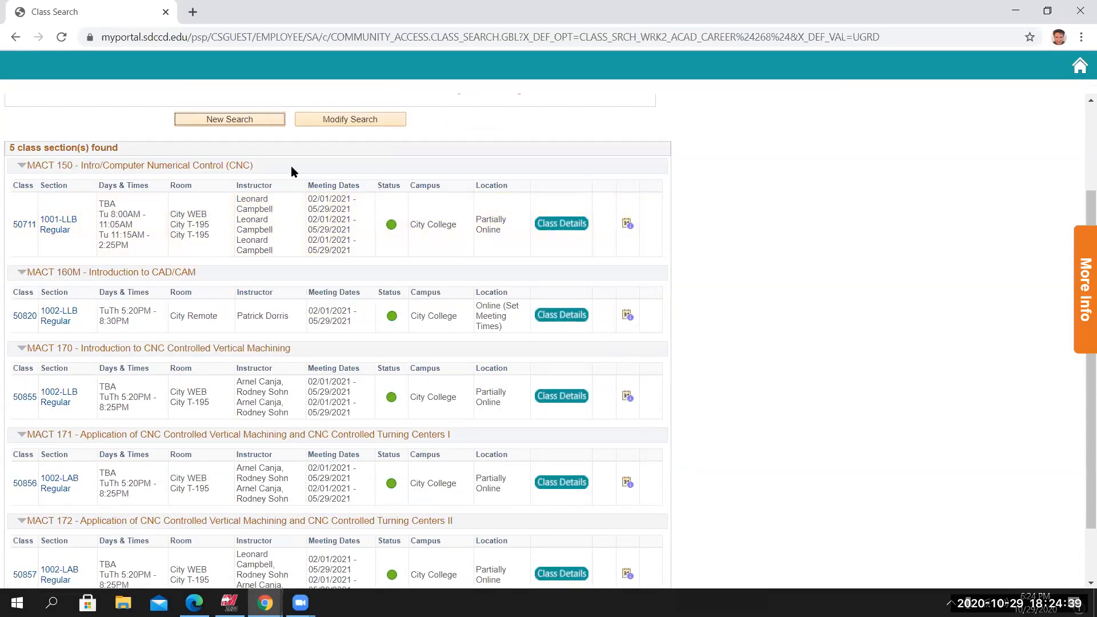
scroll(363, 301, "down", 1)
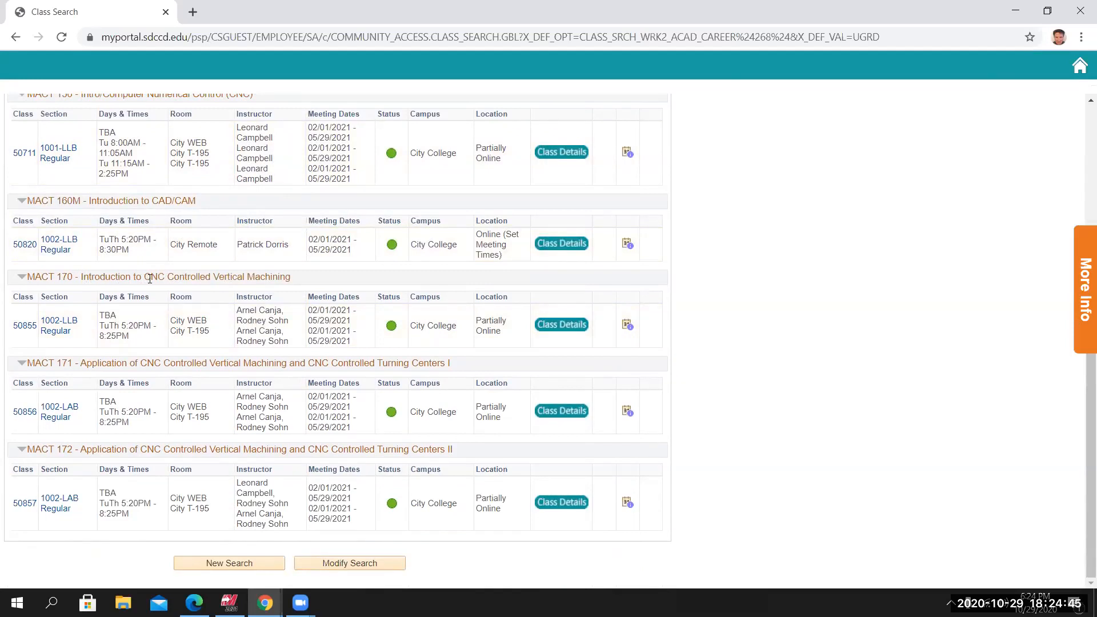
scroll(133, 390, "up", 2)
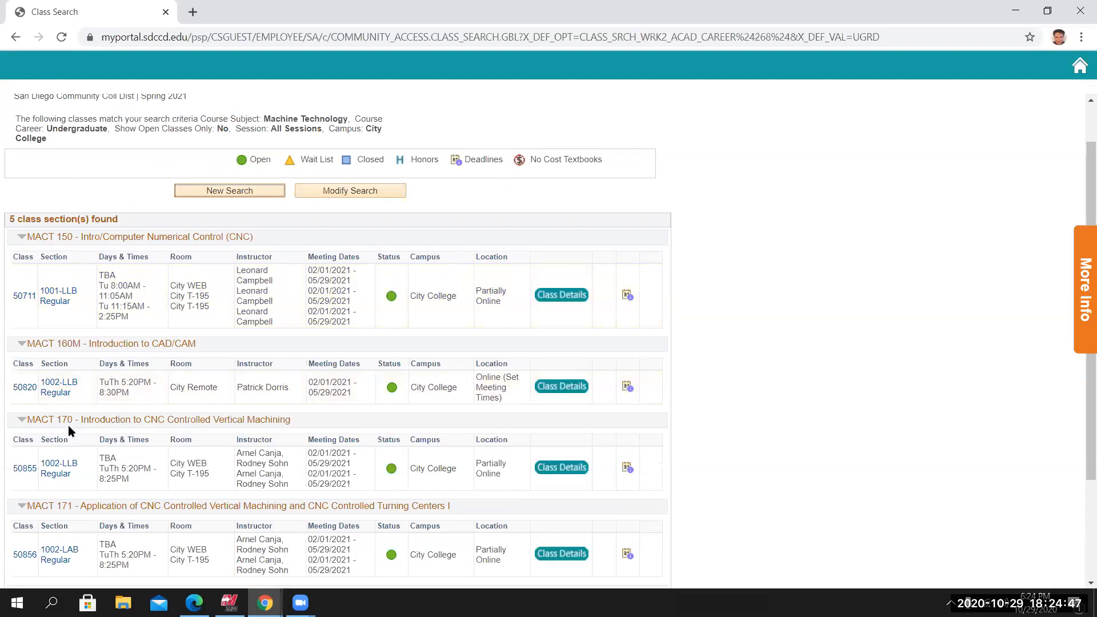
scroll(232, 472, "down", 2)
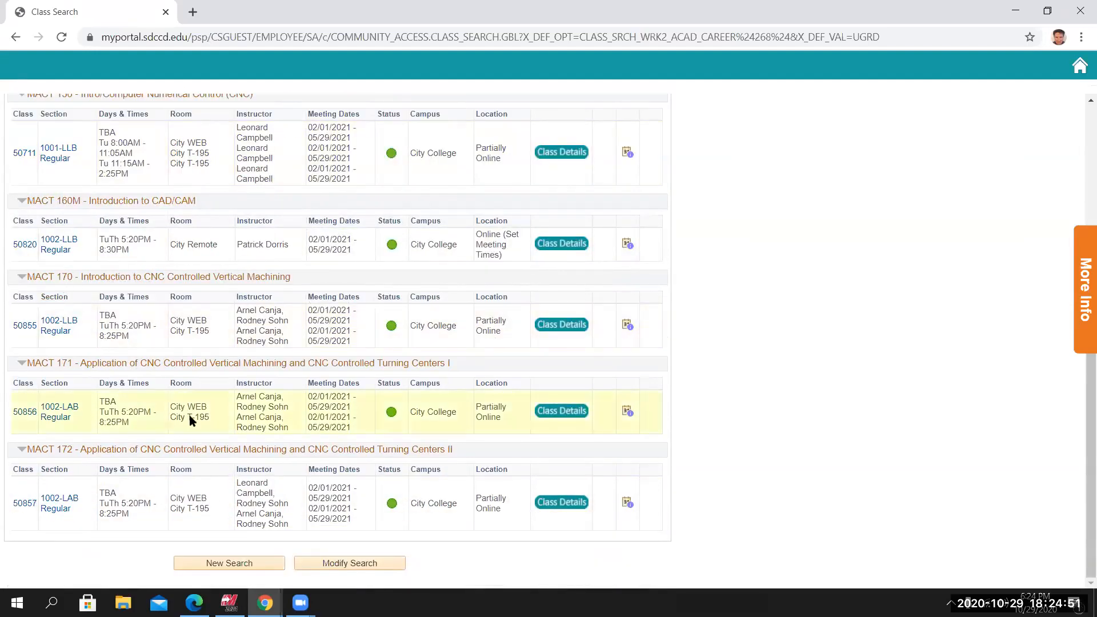
scroll(76, 249, "up", 2)
scroll(225, 433, "down", 2)
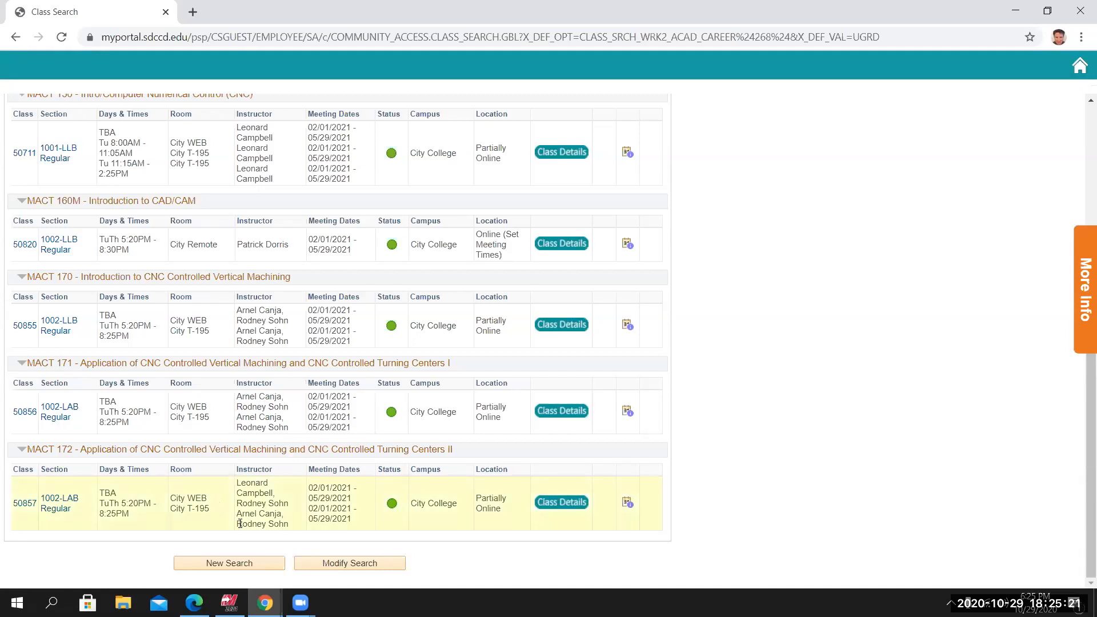
scroll(266, 490, "up", 3)
scroll(267, 489, "down", 3)
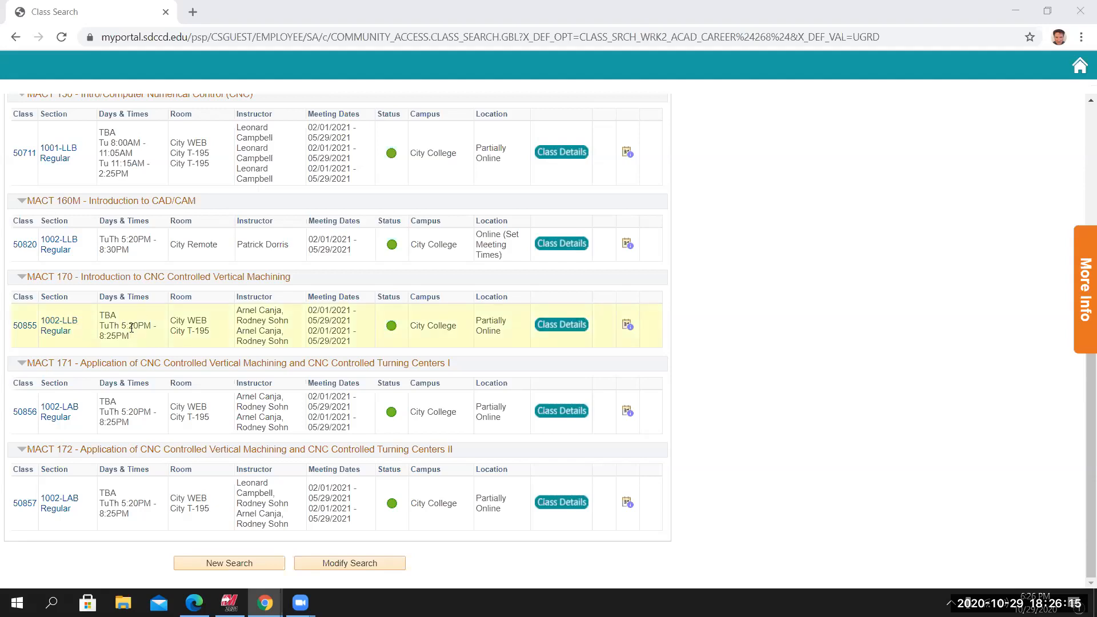
scroll(499, 320, "up", 3)
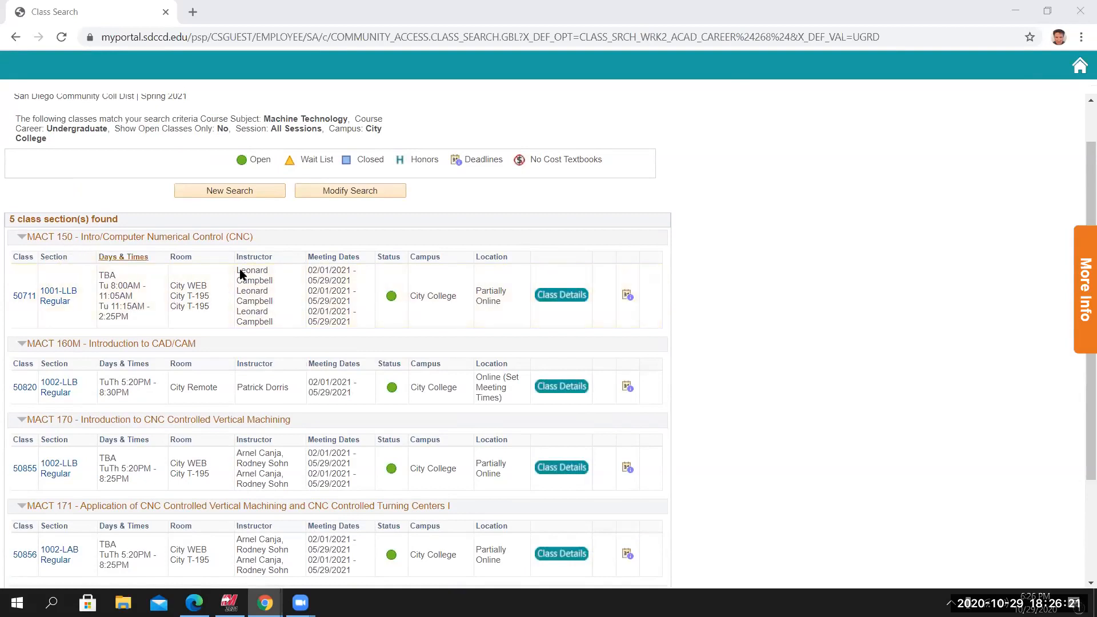
scroll(793, 324, "down", 3)
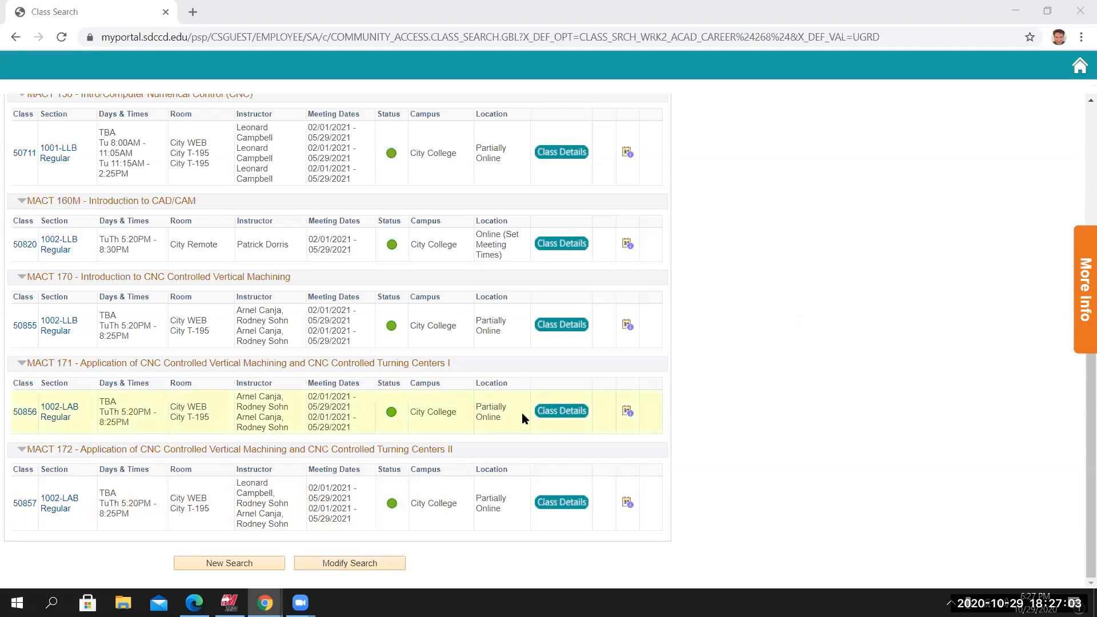
scroll(522, 413, "up", 2)
scroll(532, 416, "down", 1)
scroll(590, 409, "down", 1)
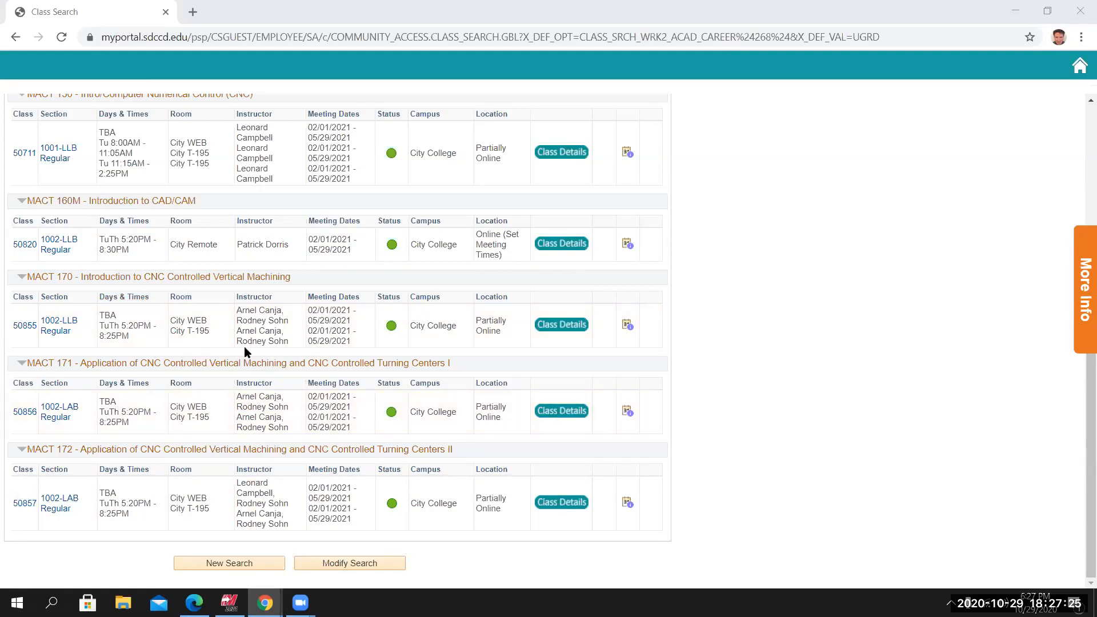
scroll(572, 372, "up", 1)
scroll(594, 372, "down", 1)
left_click(1016, 10)
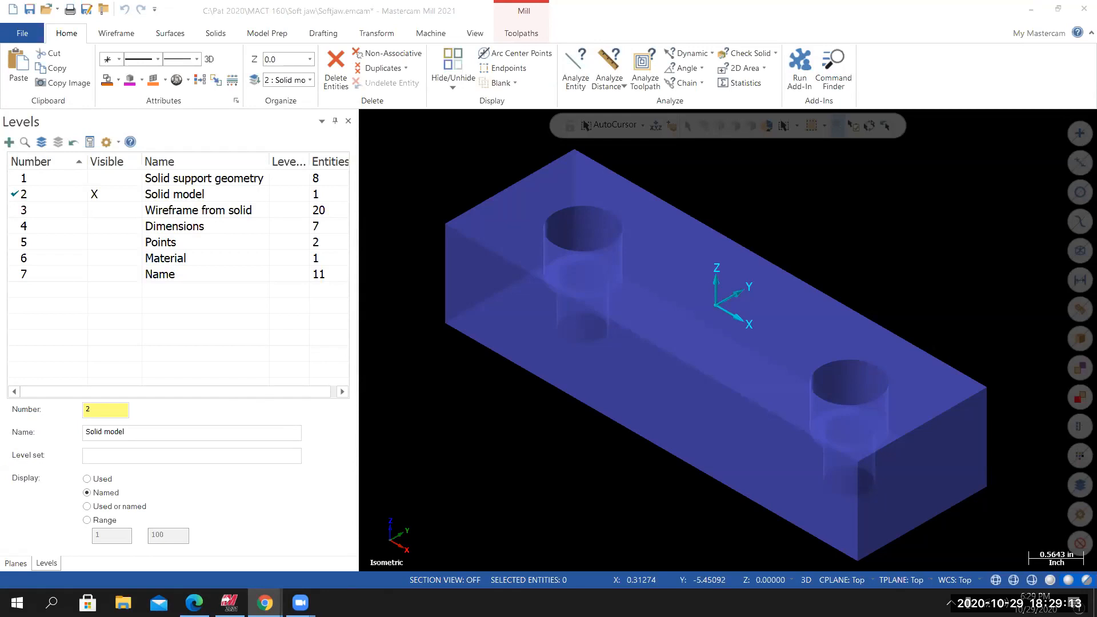
left_click_drag(0, 18, 360, 18)
double_click(360, 22)
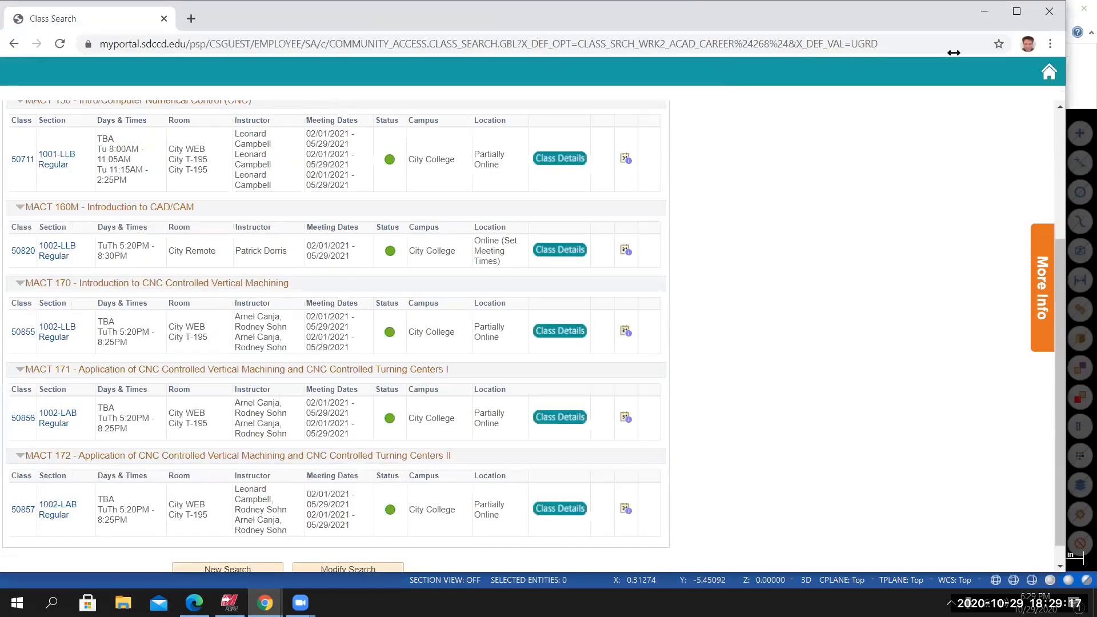
left_click(1017, 12)
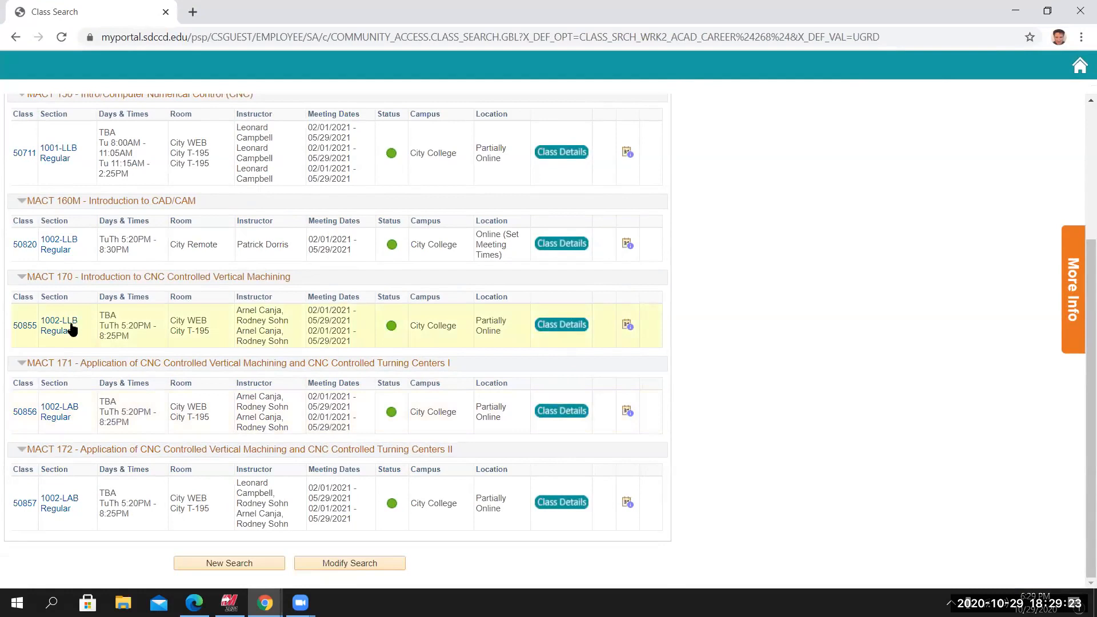
Open the class details for MACT 170 and review its meeting information, notes, enrollment requirements, availability and description.
left_click(21, 278)
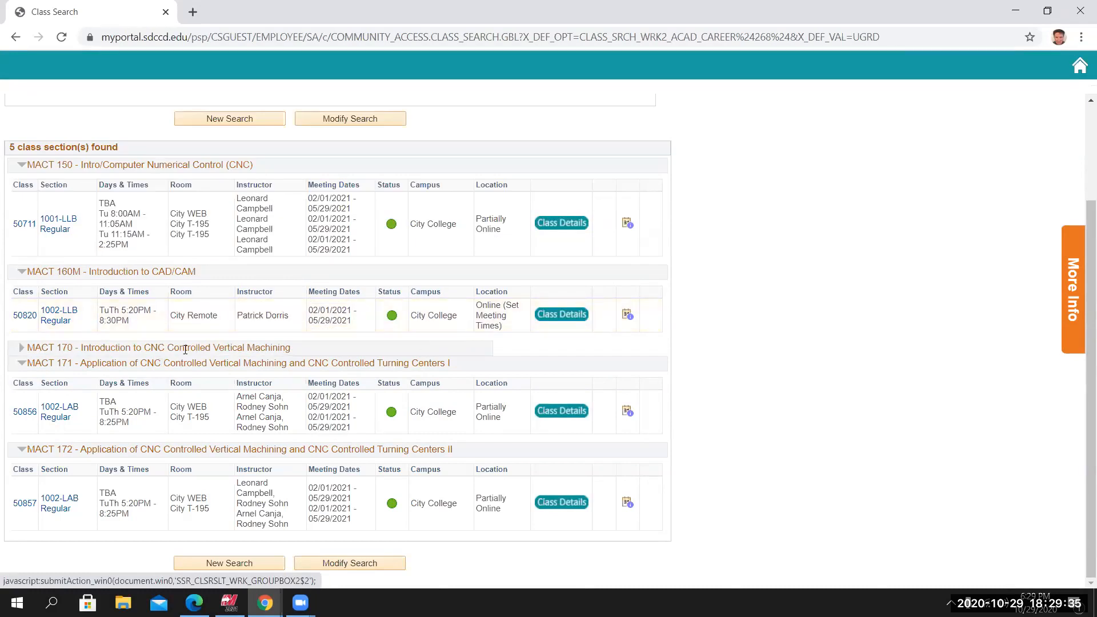
left_click(21, 348)
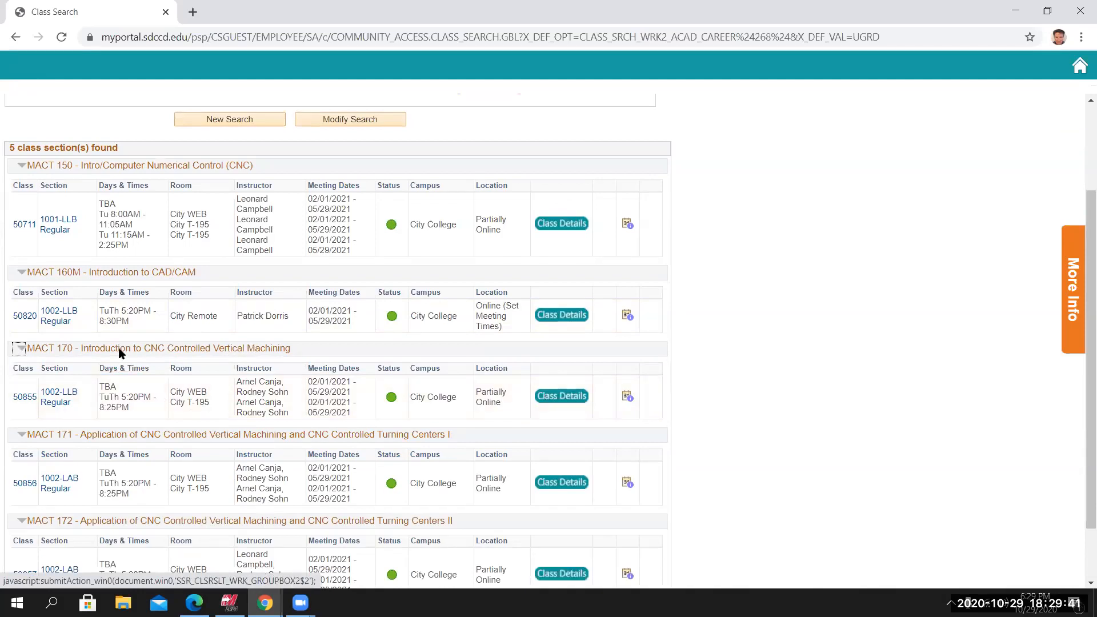
left_click(560, 397)
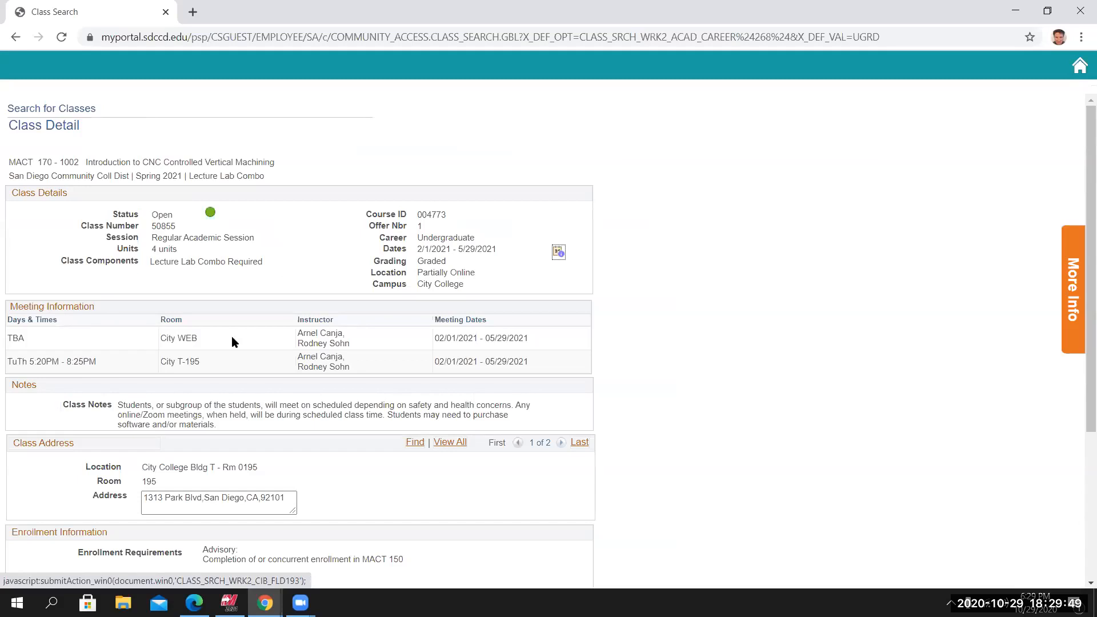
scroll(317, 483, "down", 3)
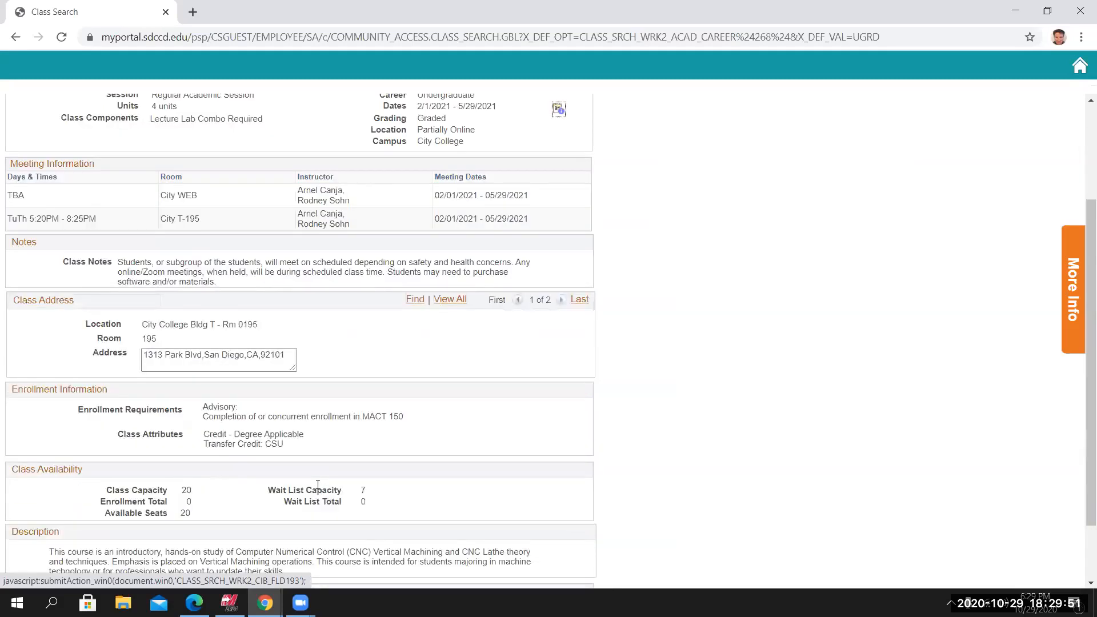
scroll(318, 485, "down", 2)
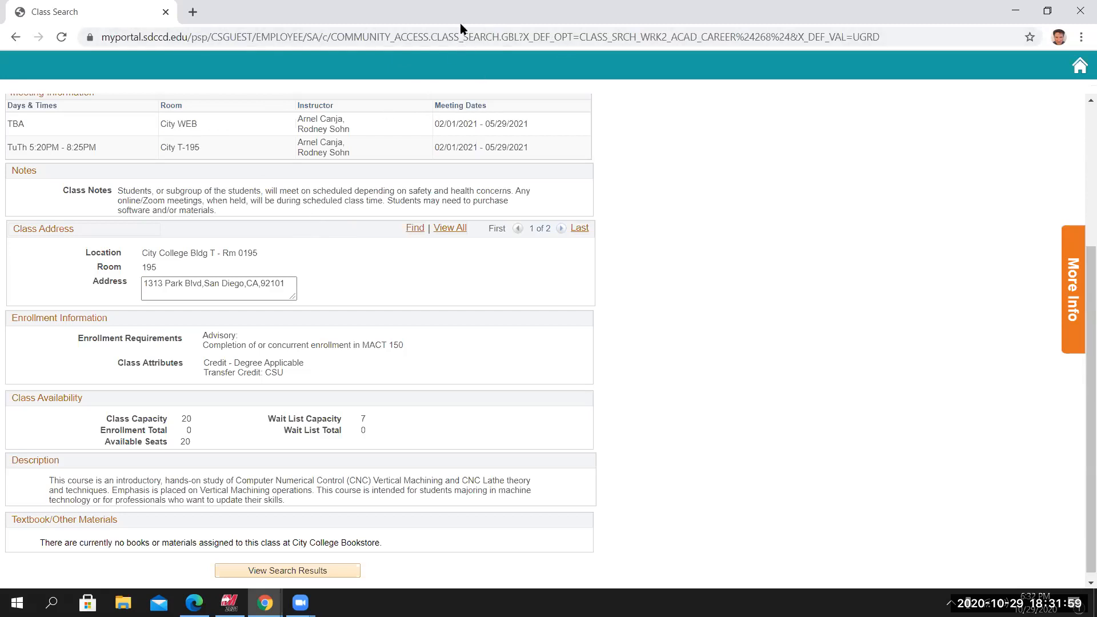
Close the class search browser and open the recent file "Crankcase (Radial engine)" in Mastercam, discarding the changes to Softjaw.
left_click(1080, 10)
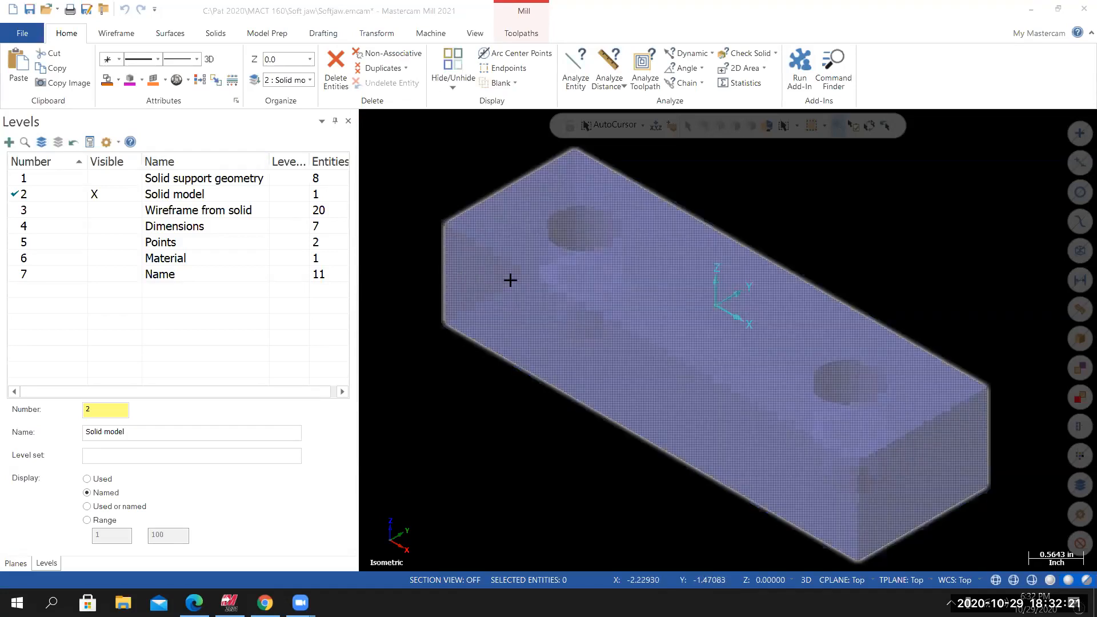
left_click(22, 33)
left_click(35, 106)
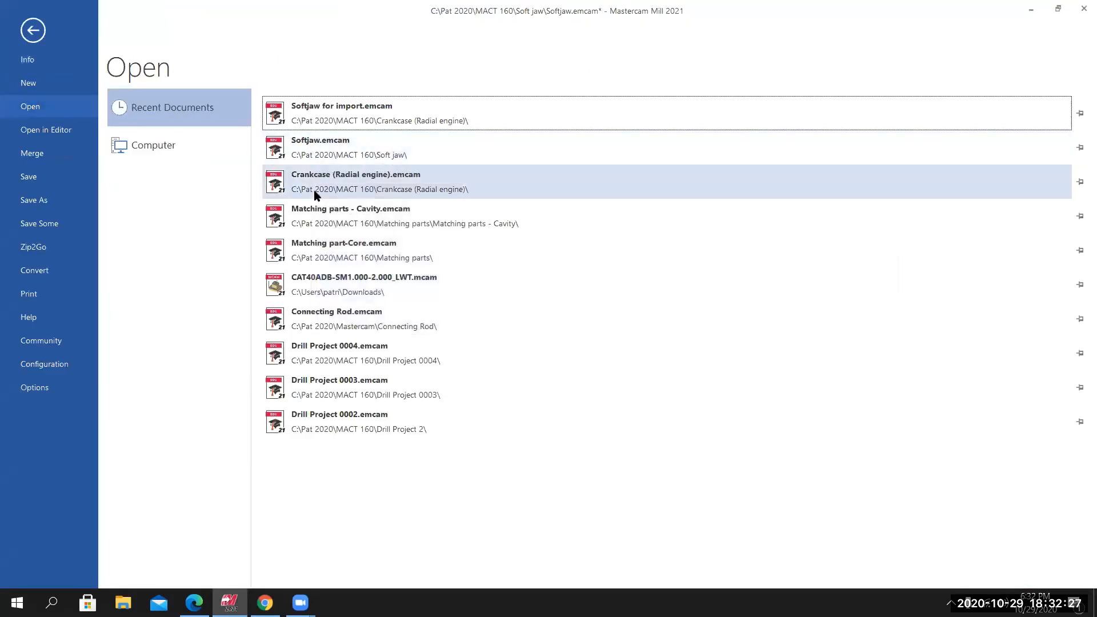
left_click(319, 187)
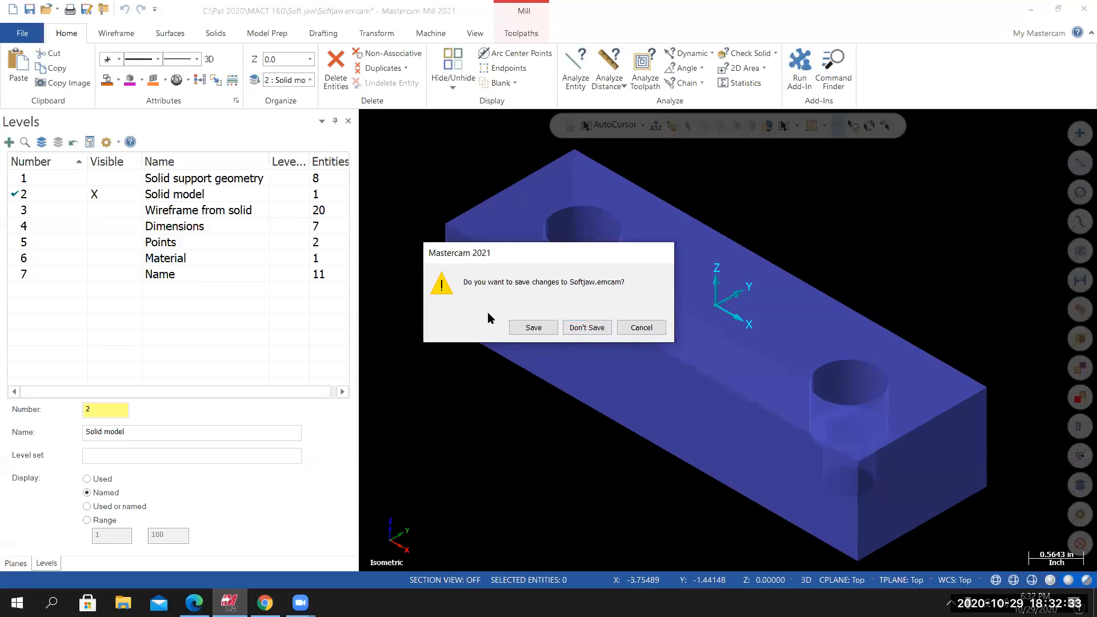
left_click(587, 327)
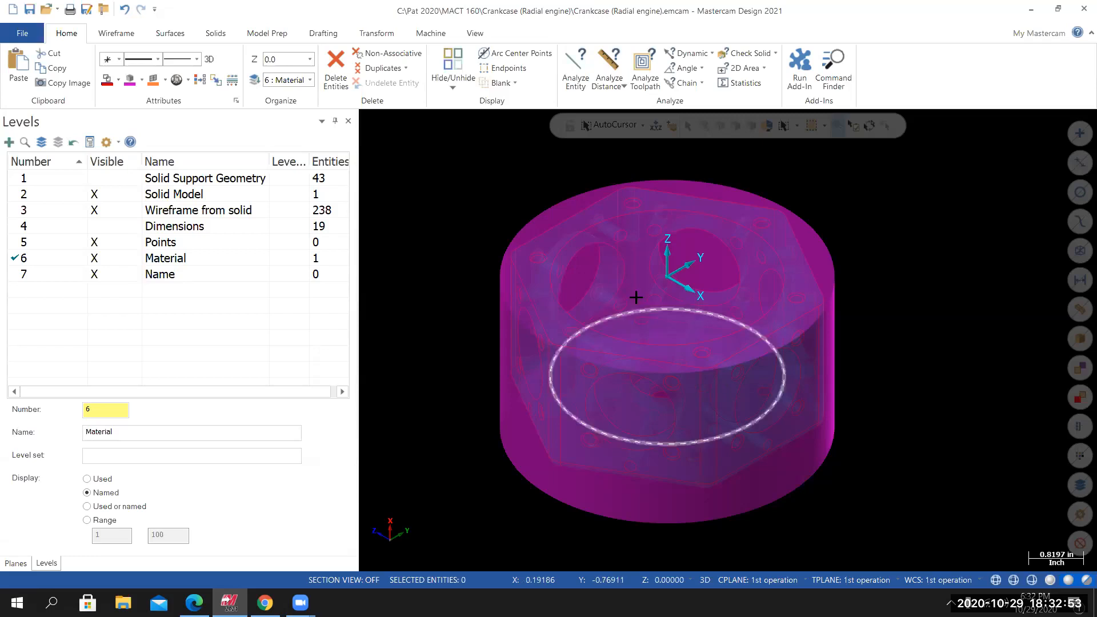
Merge the "Softjaw for import" file from the Crankcase (Radial engine) folder into the crankcase part, keeping the merged file levels.
scroll(575, 242, "down", 1)
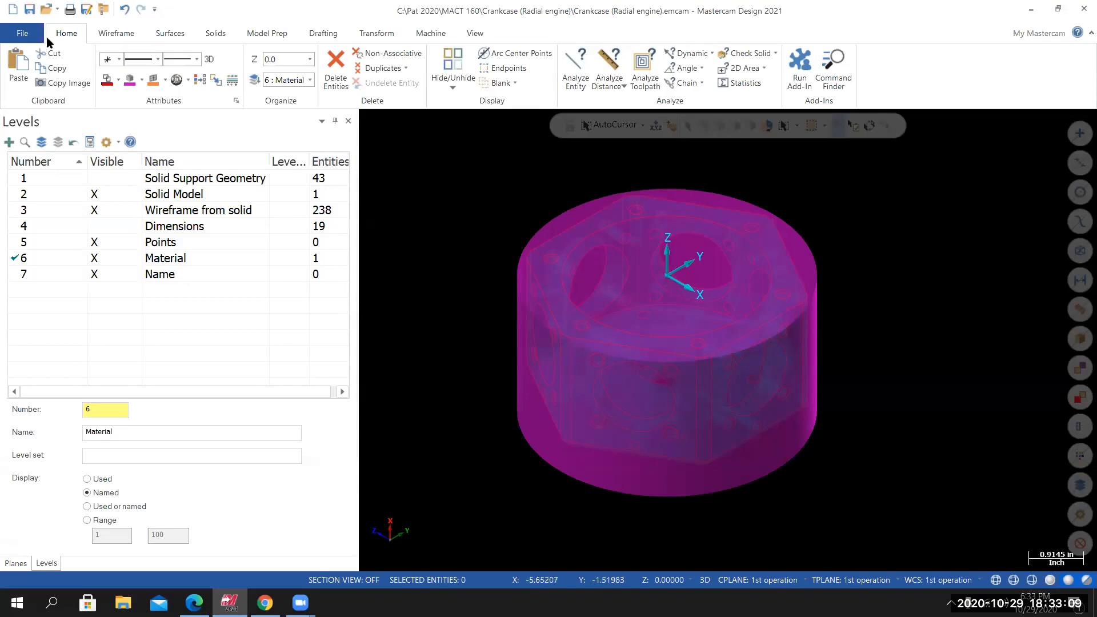
left_click(23, 34)
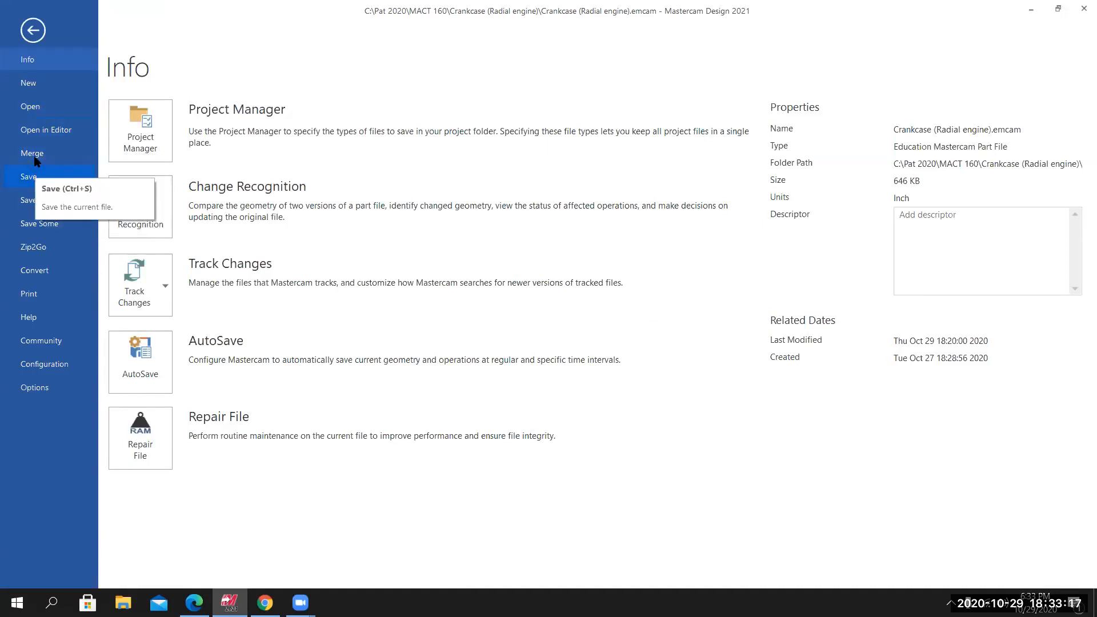
left_click(51, 159)
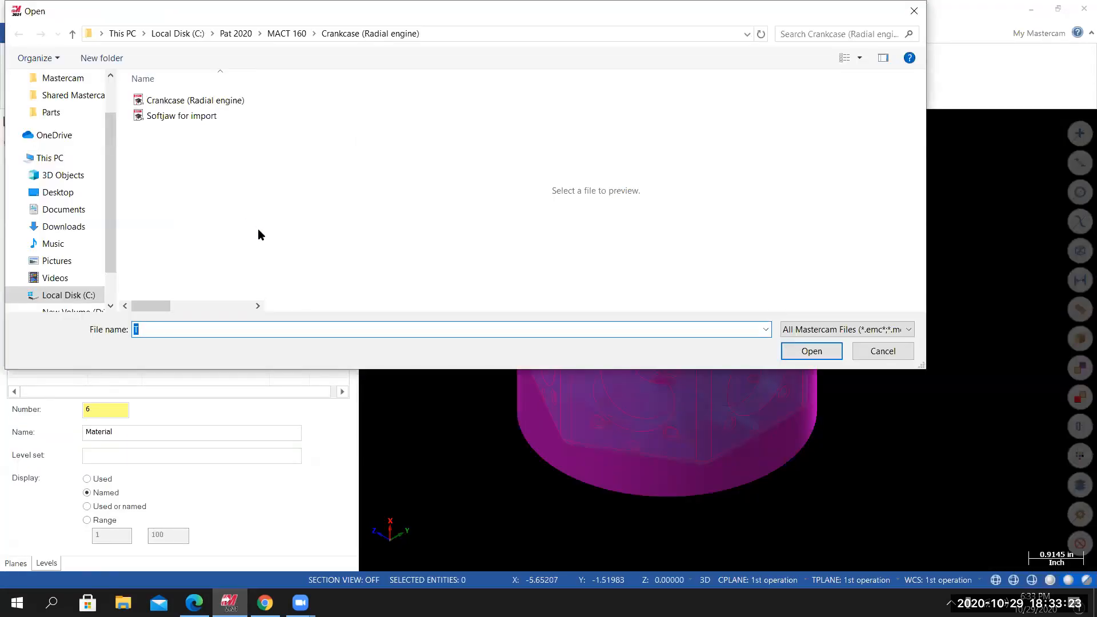
left_click(171, 116)
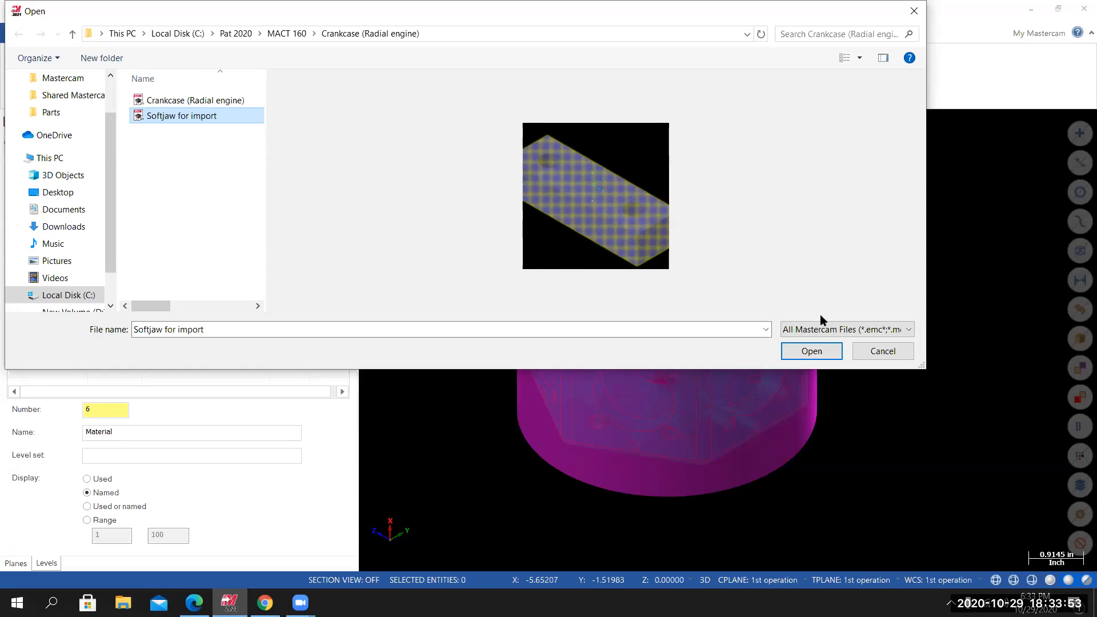
left_click(814, 351)
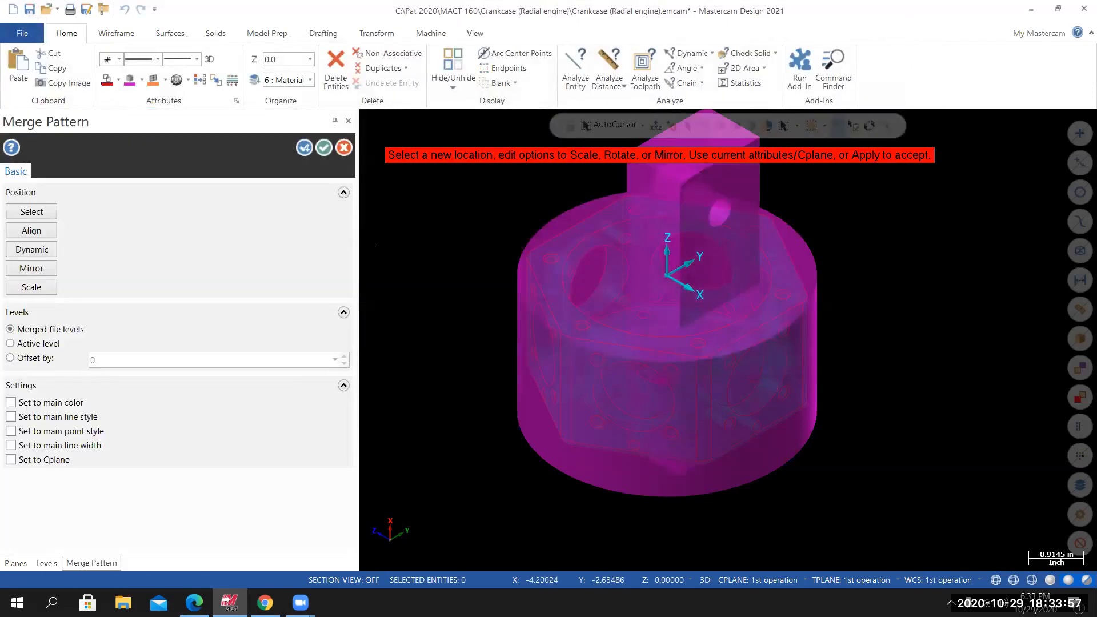
scroll(686, 328, "down", 3)
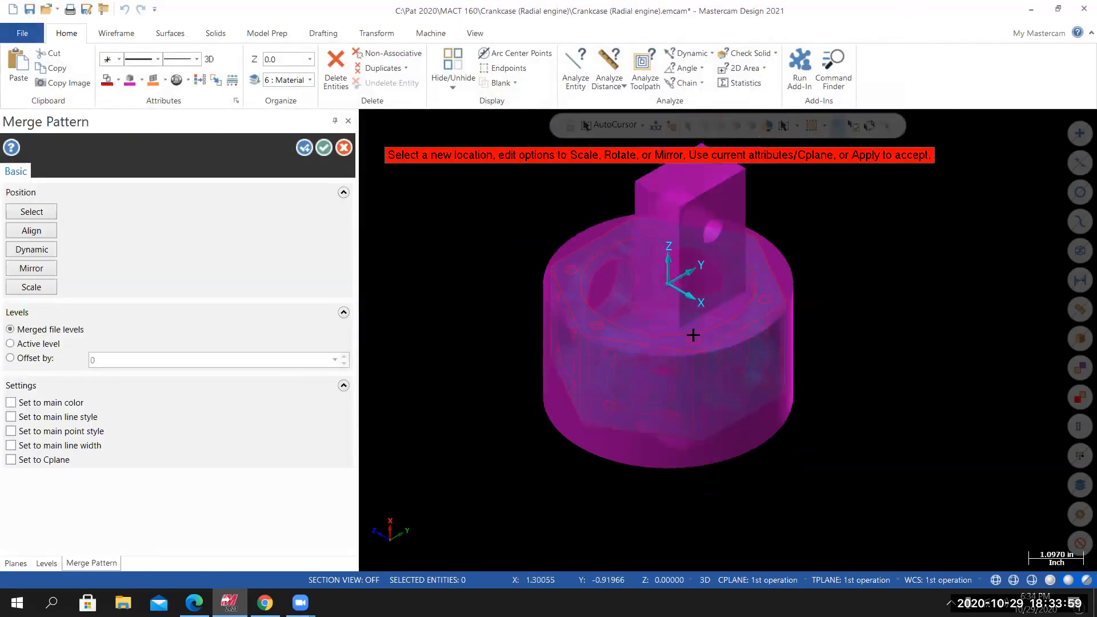
scroll(648, 268, "up", 4)
middle_click_drag(649, 279, 626, 255)
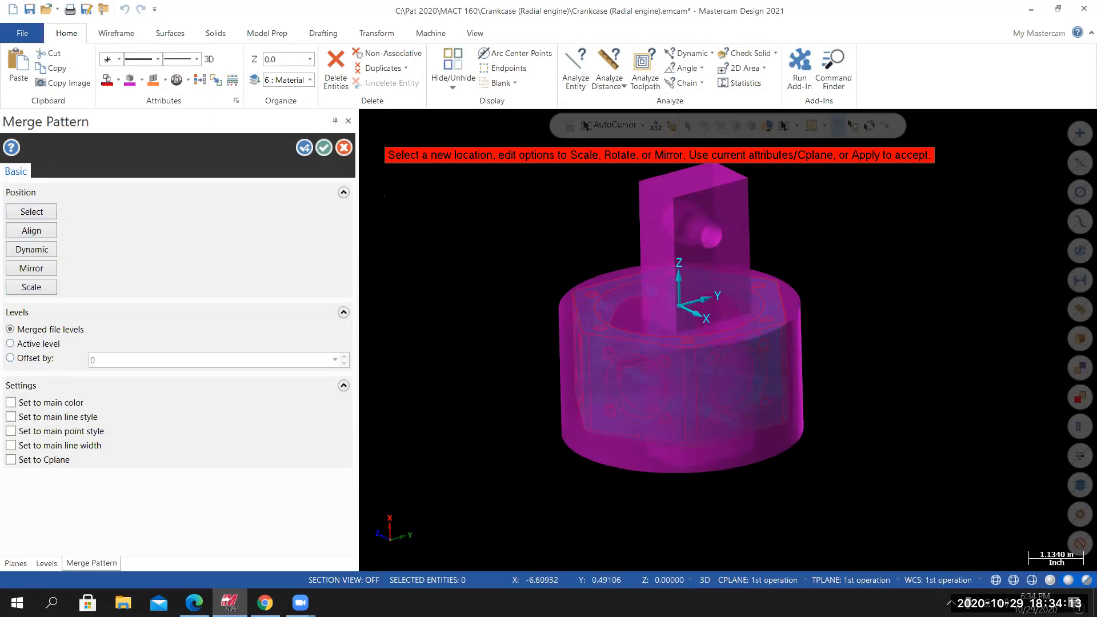
left_click(324, 148)
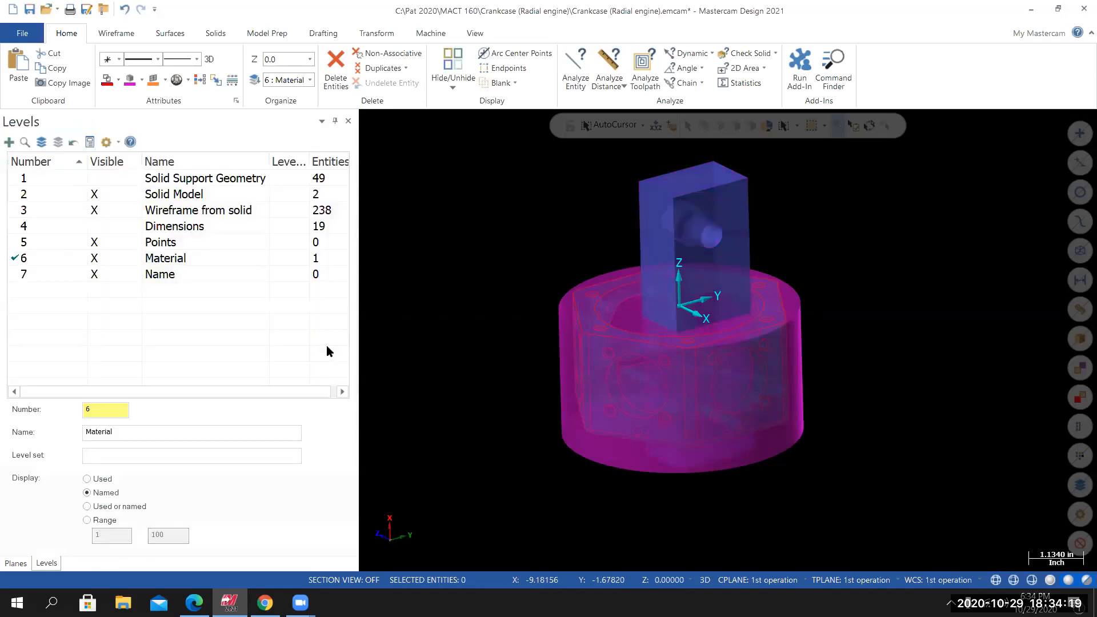
Start a Dynamic transform of the merged soft jaw solid and place the gnomon origin on its upper corner at 0, -0.94, 2.98.
middle_click_drag(571, 354, 595, 348)
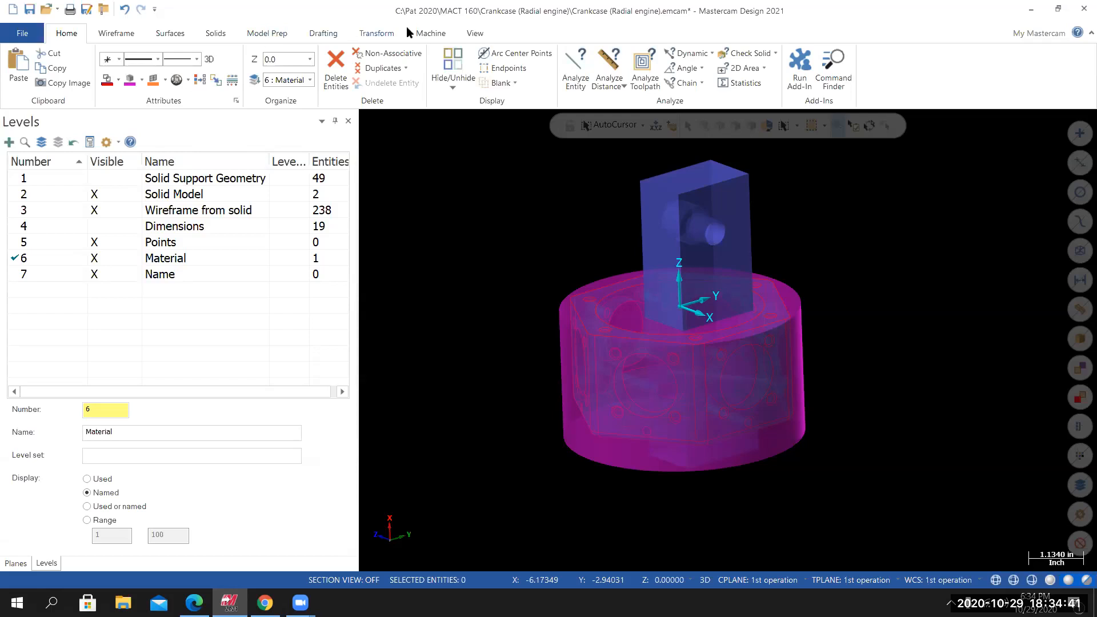
left_click(376, 35)
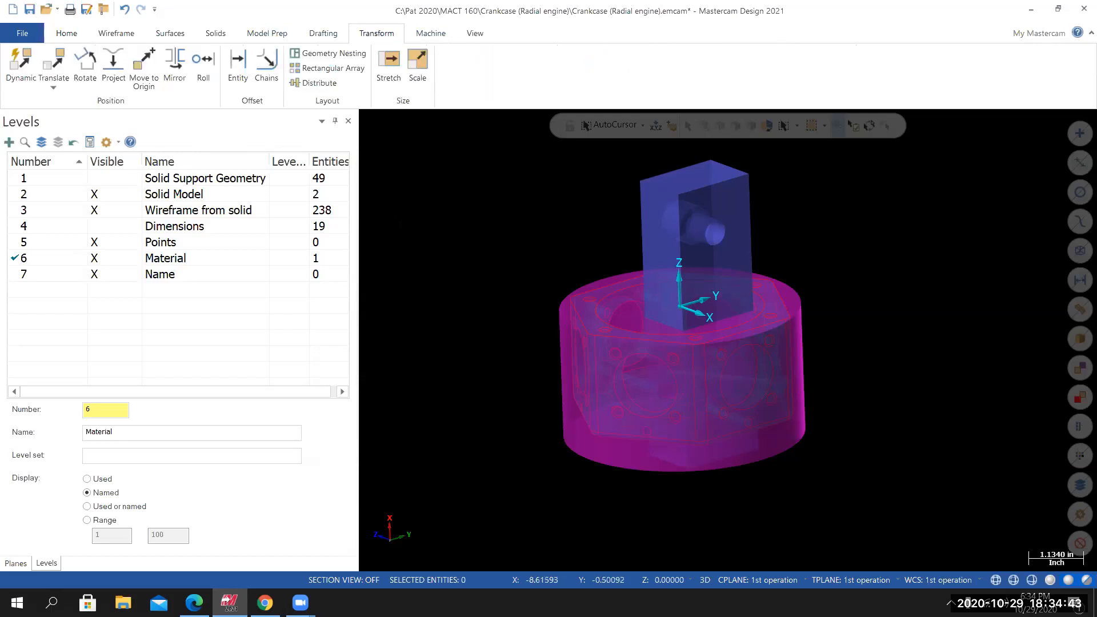
left_click(21, 69)
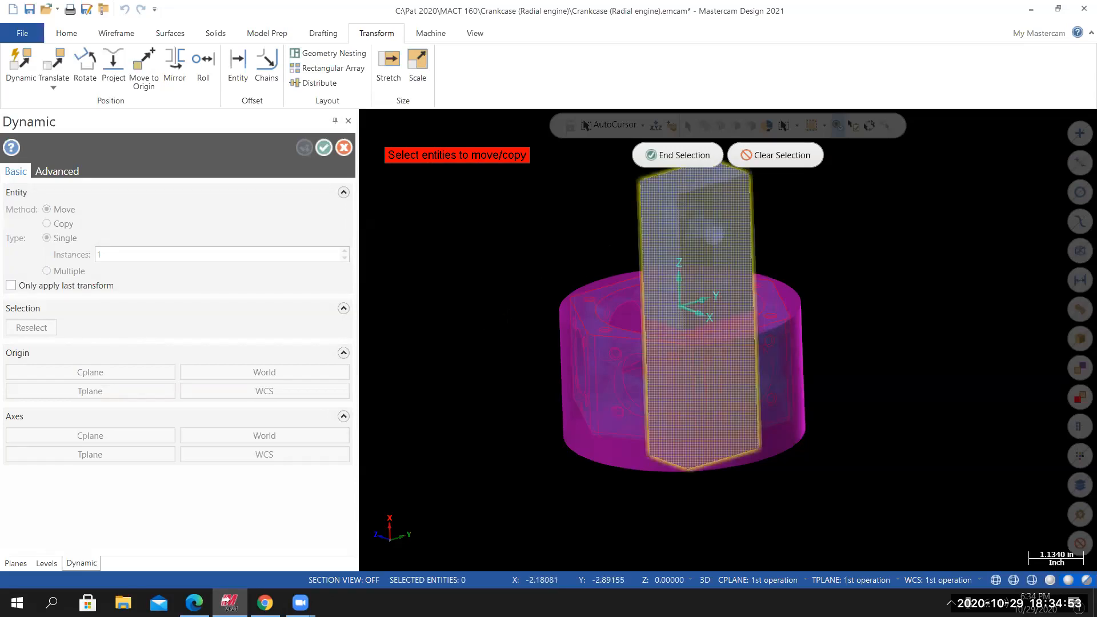
scroll(519, 333, "down", 3)
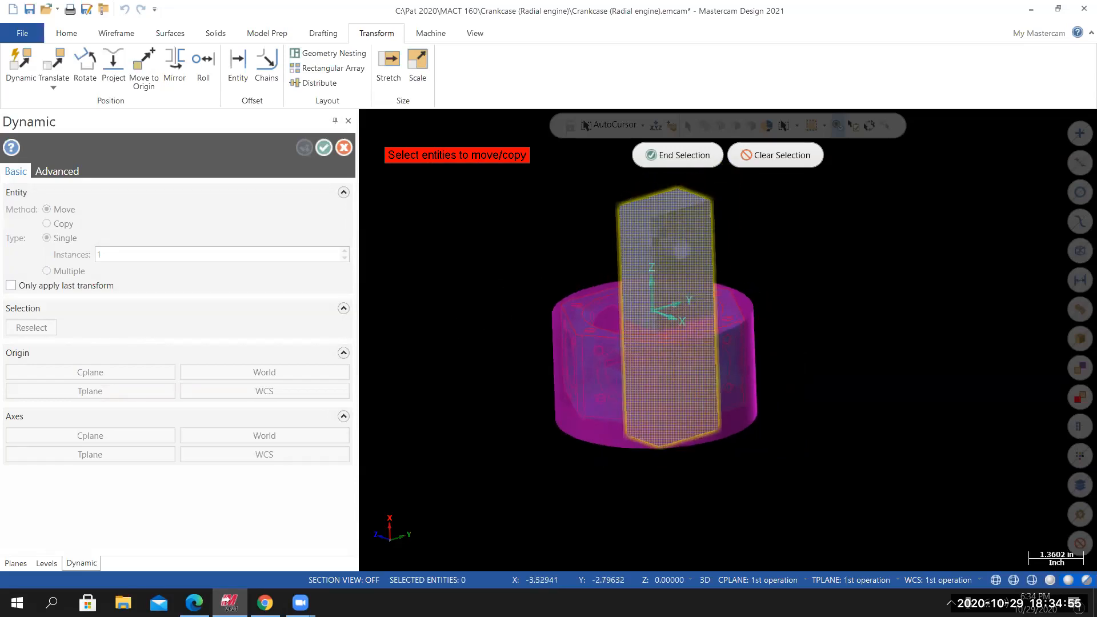
left_click(686, 155)
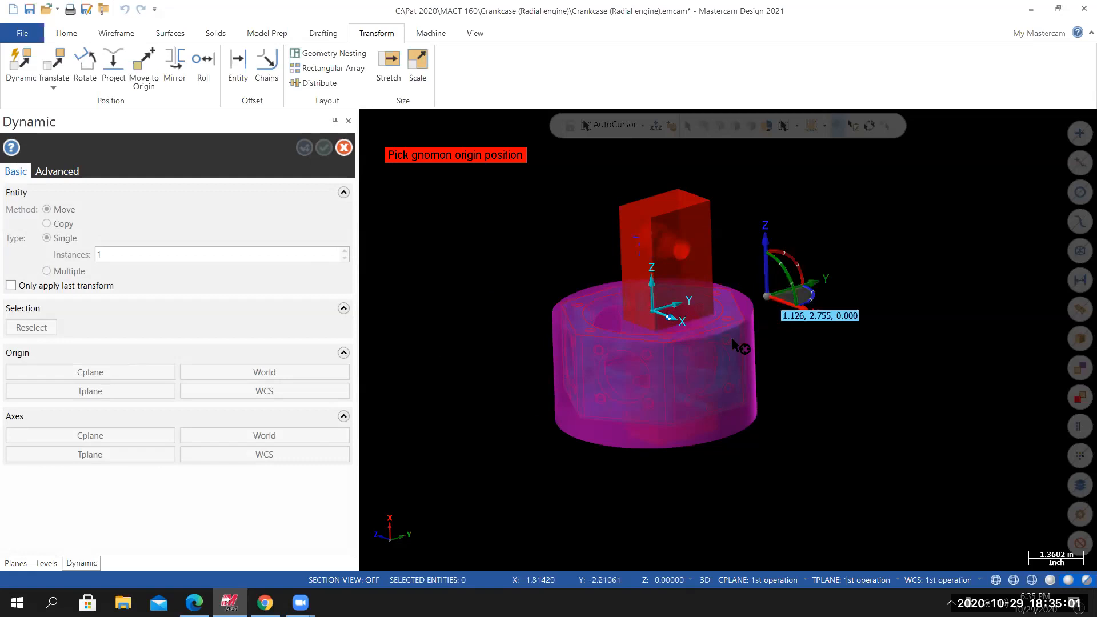
middle_click_drag(843, 358, 728, 340)
middle_click_drag(935, 460, 866, 345)
scroll(662, 318, "up", 5)
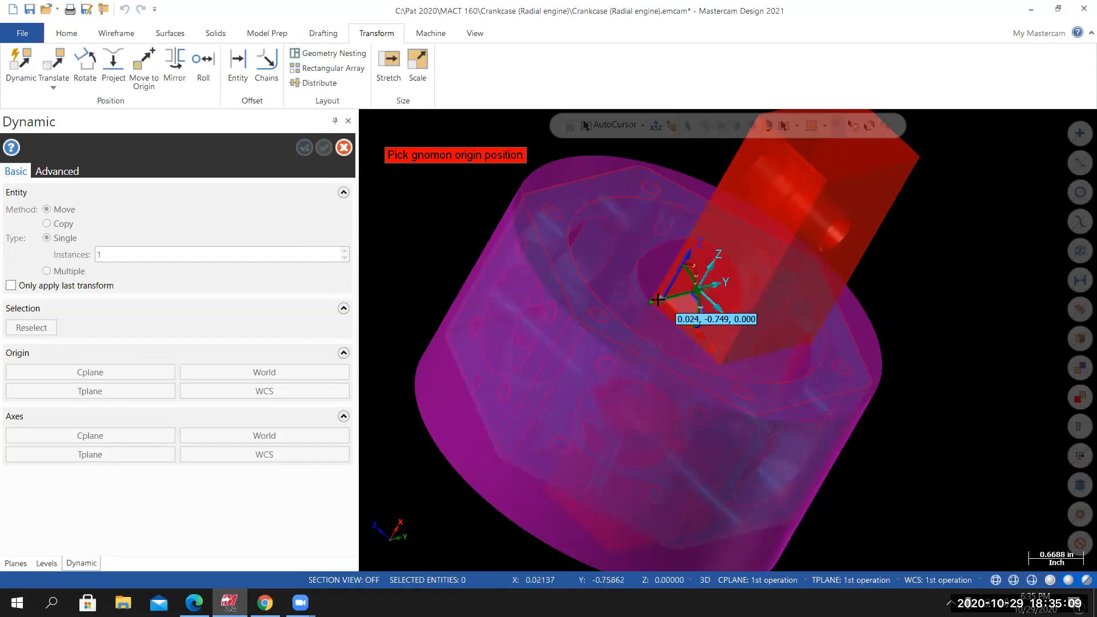
right_click(421, 255)
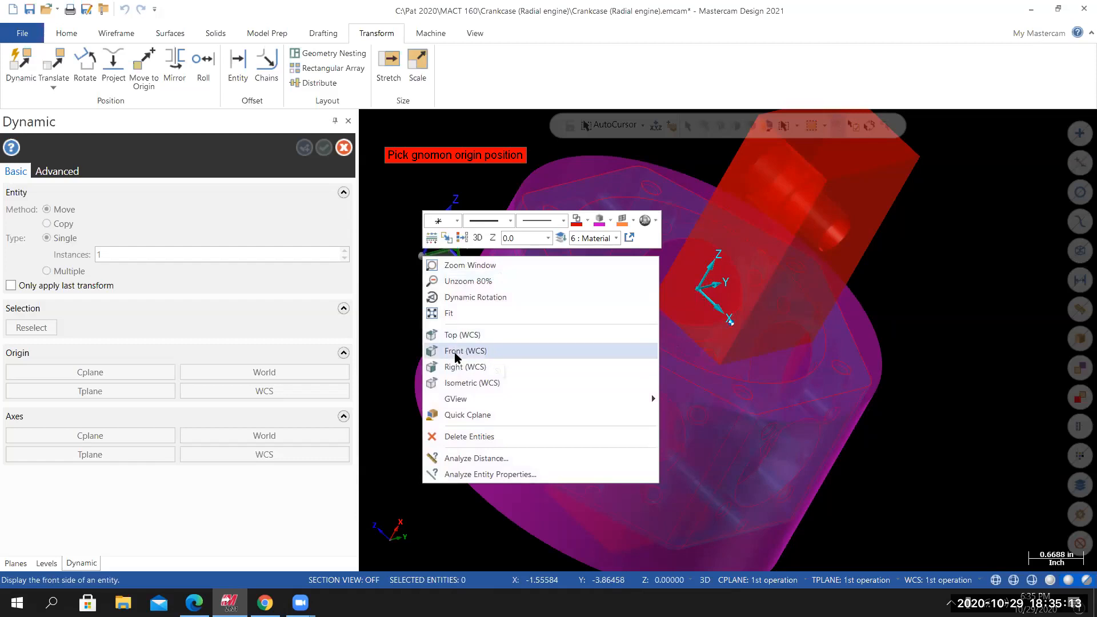
left_click(460, 383)
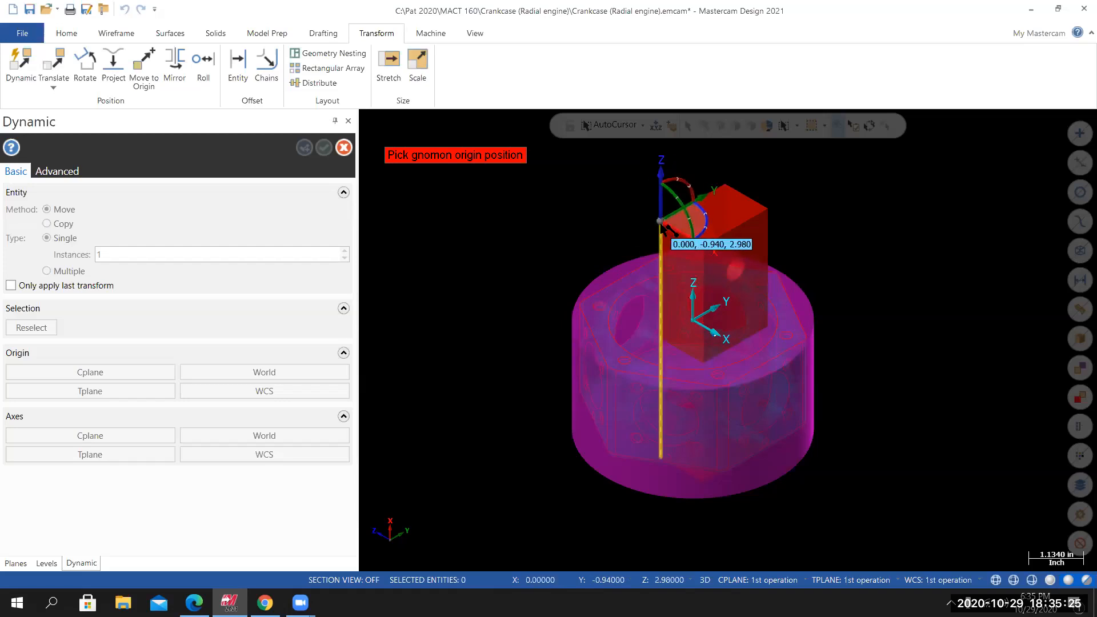
left_click(662, 223)
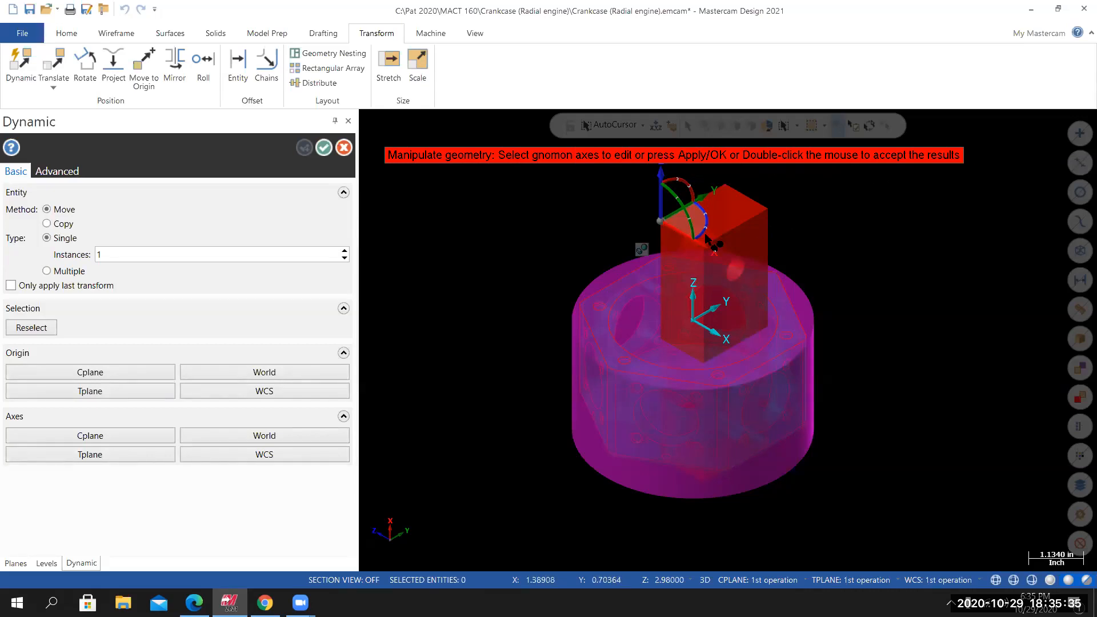
Move the soft jaw along the gnomon's Y axis until it stands clear of the crankcase stock.
left_click(676, 216)
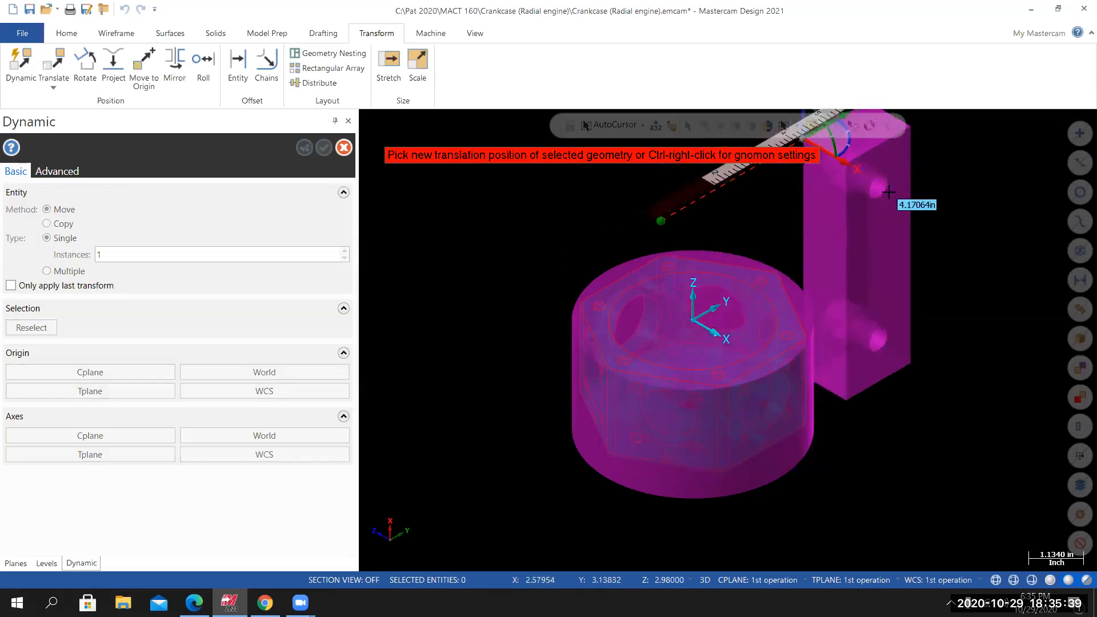
scroll(886, 194, "up", 3)
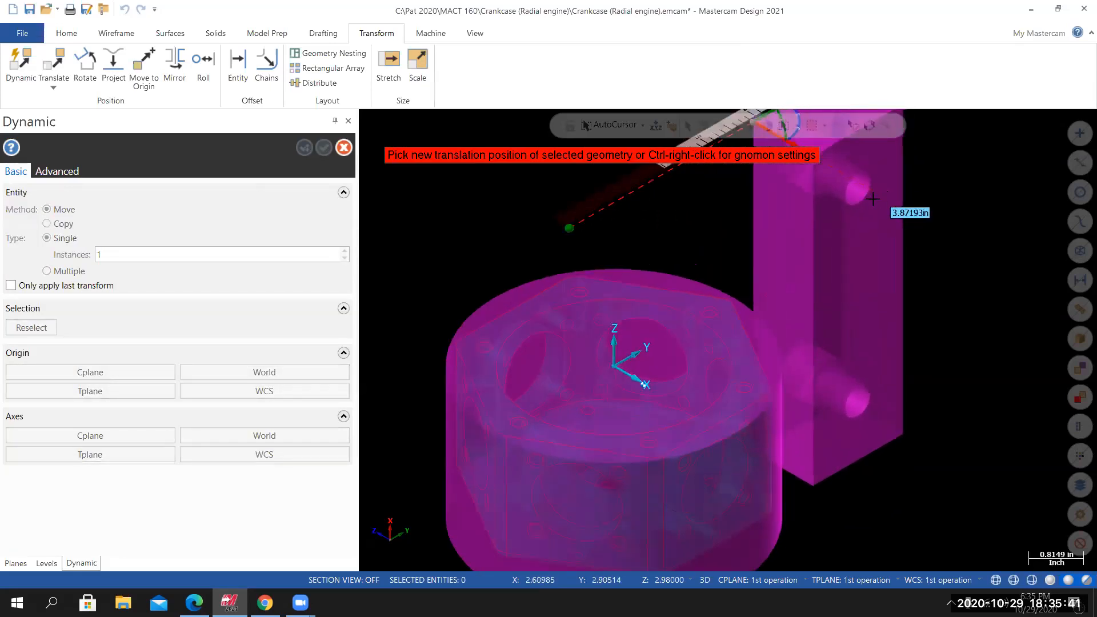
key("Up")
key("Up")
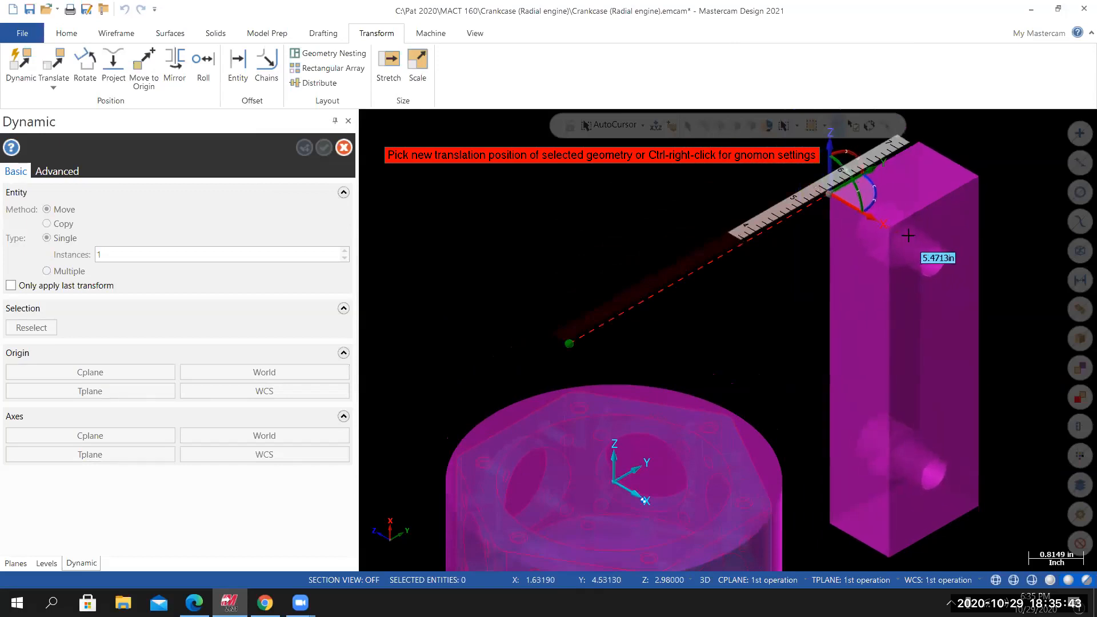
left_click(921, 226)
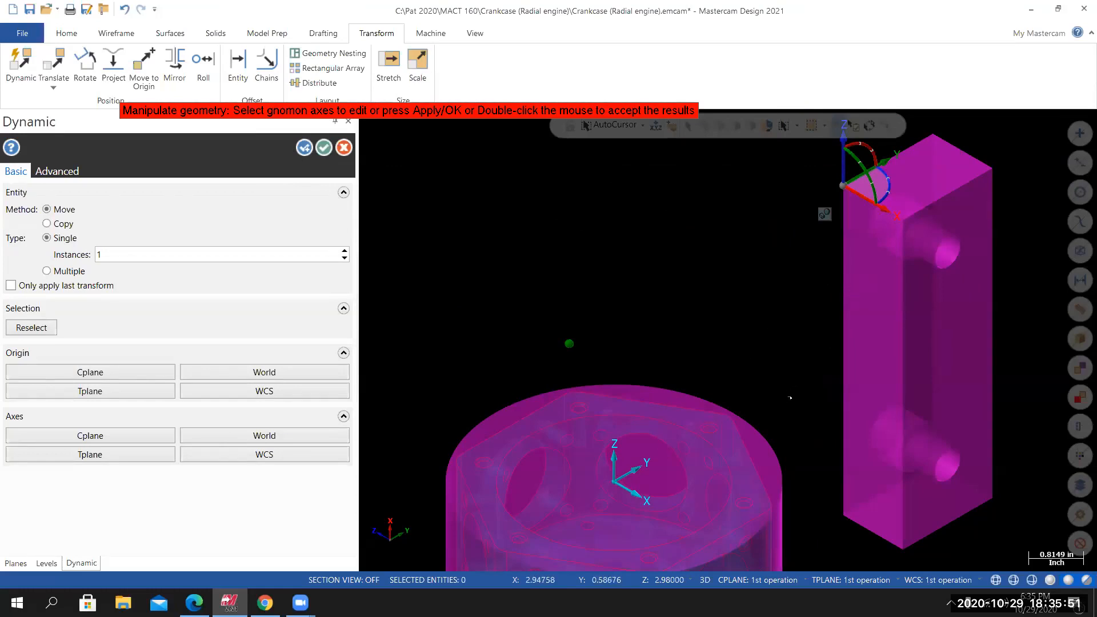
Rotate the soft jaw 90° about the gnomon's Y axis so its length lies horizontally.
scroll(790, 398, "down", 2)
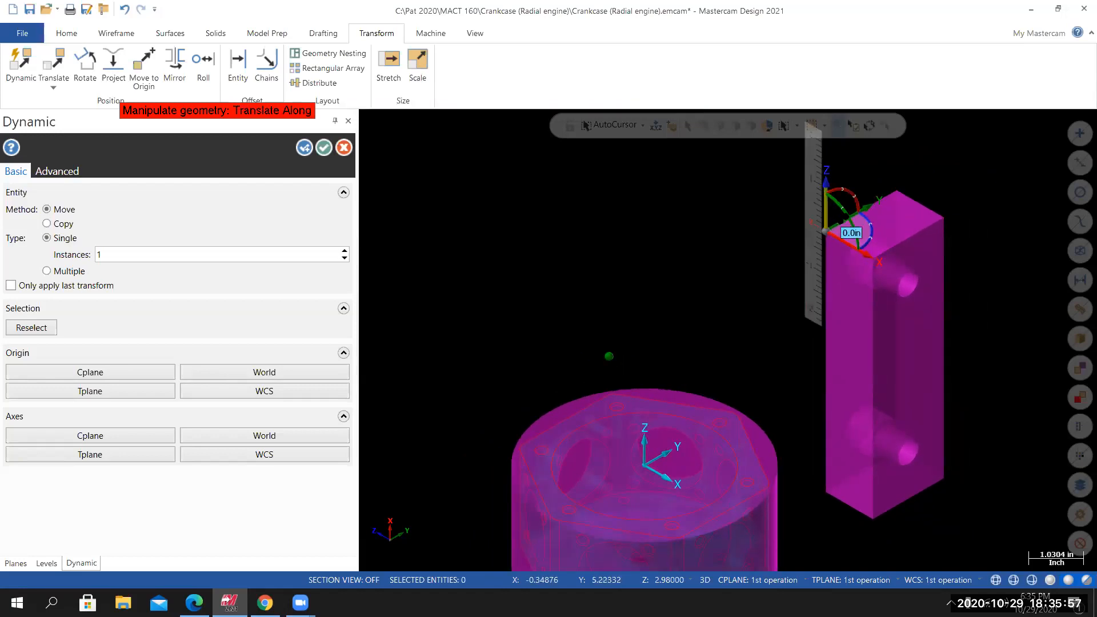
left_click(850, 224)
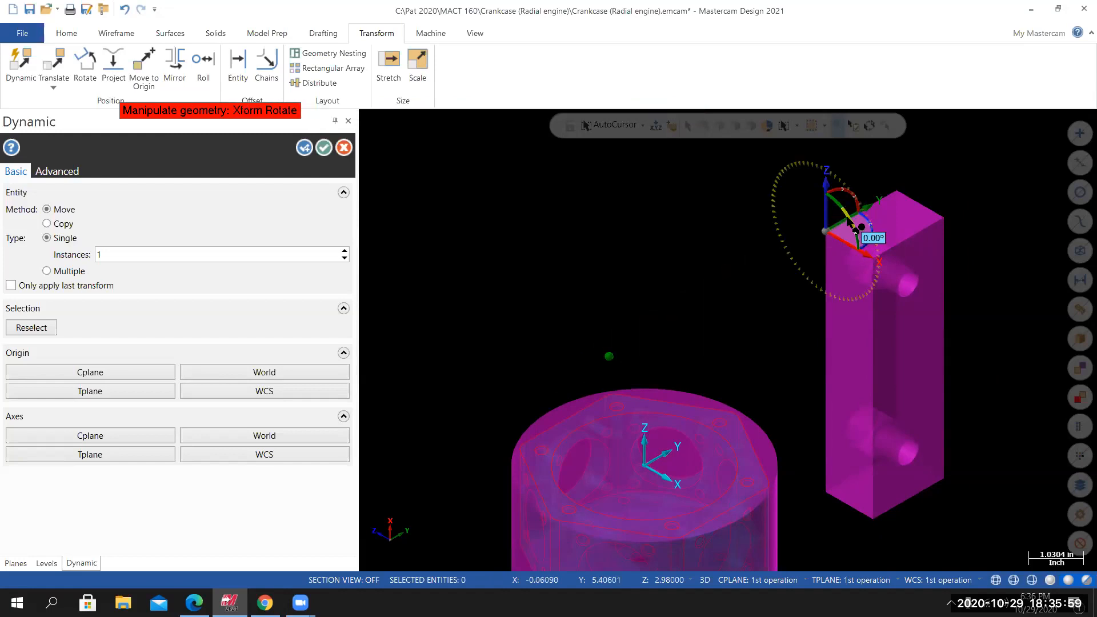
left_click(848, 220)
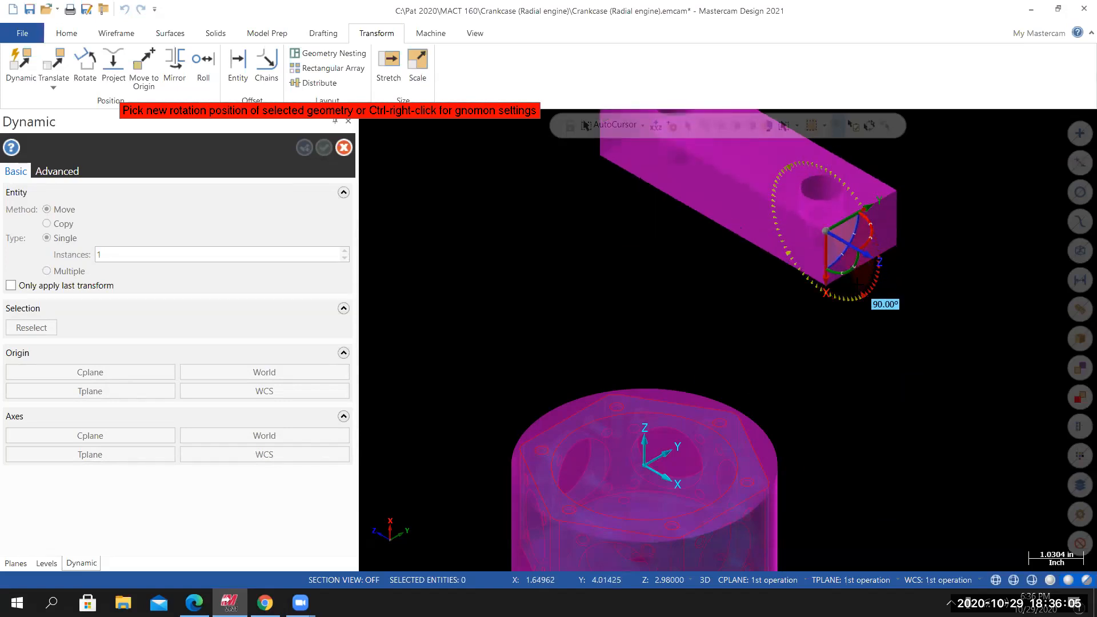
left_click(795, 352)
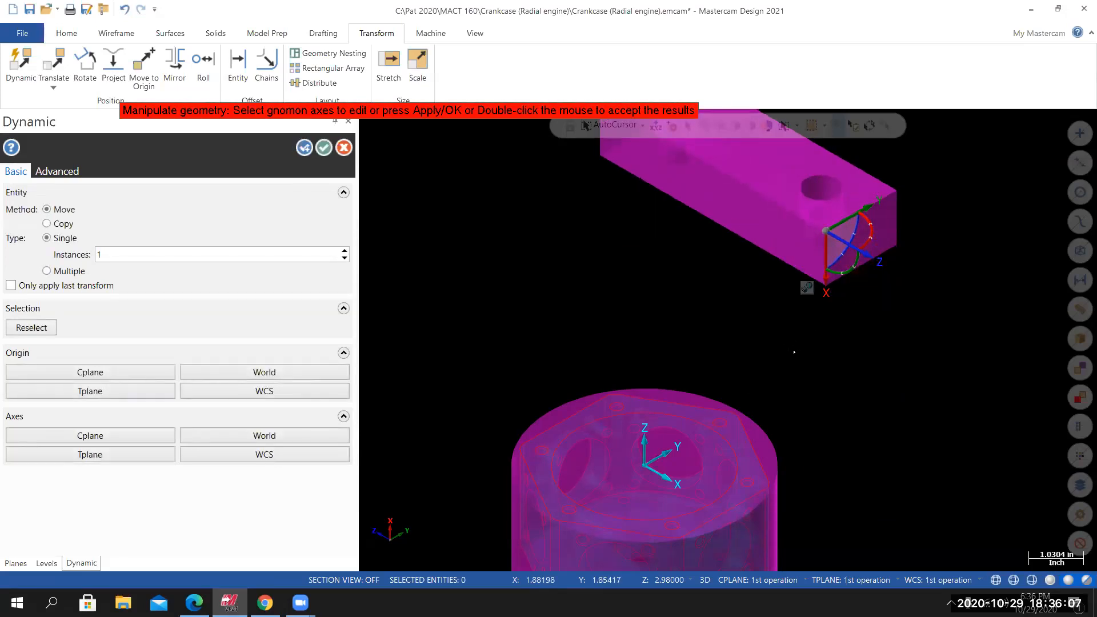
Rotate the soft jaw about the gnomon's Z axis so its holes face sideways, and accept the transform, moving the defining wireframe entities.
left_click(851, 246)
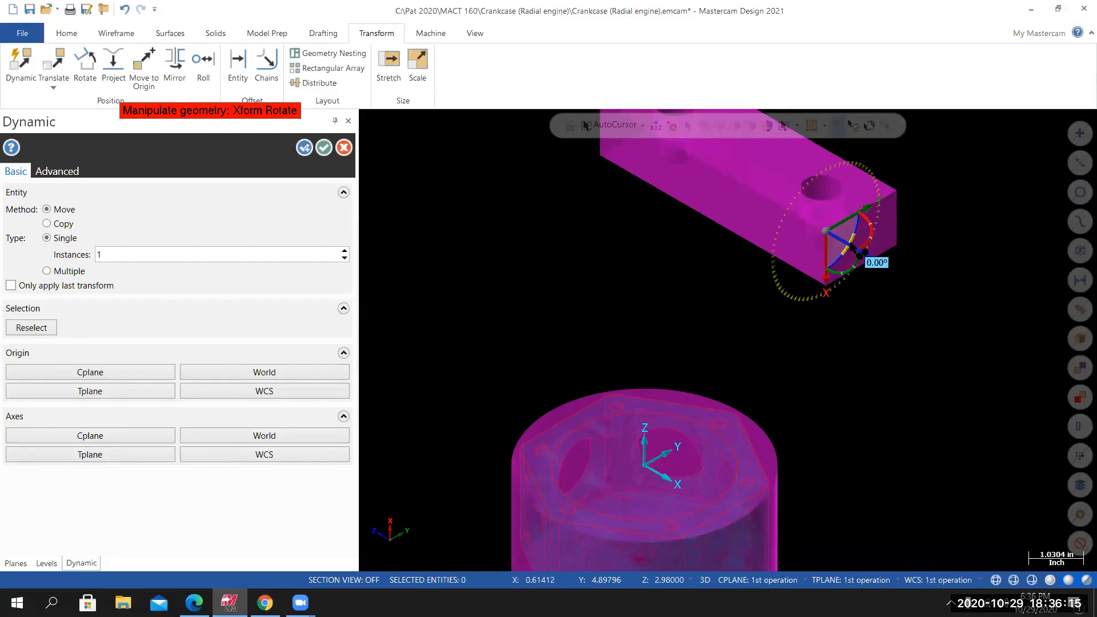
left_click(851, 247)
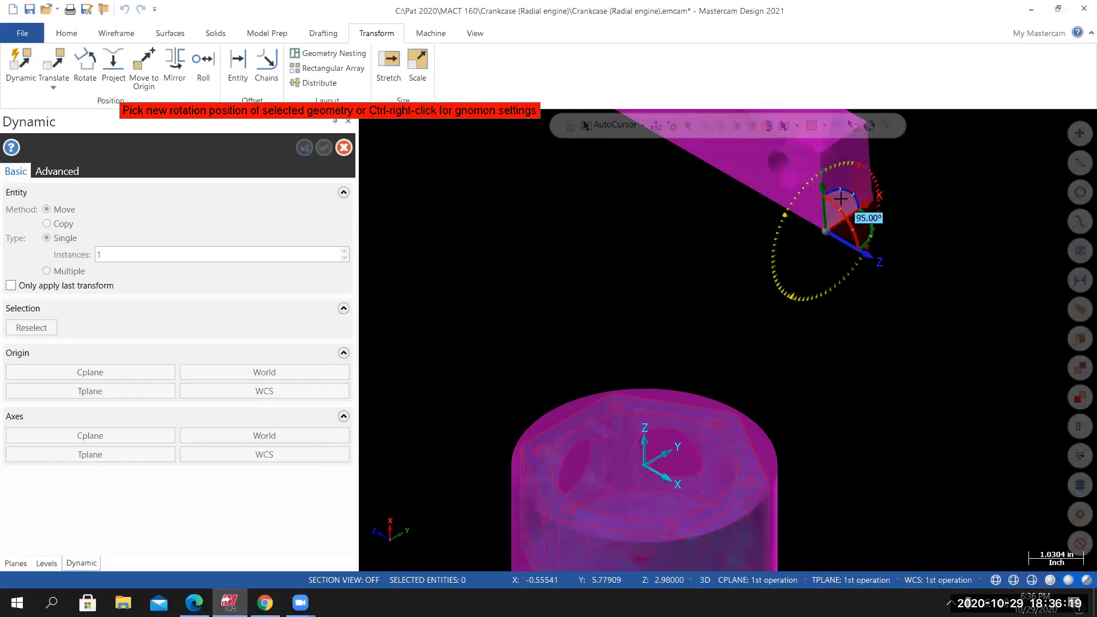
left_click(841, 199)
scroll(800, 240, "up", 1)
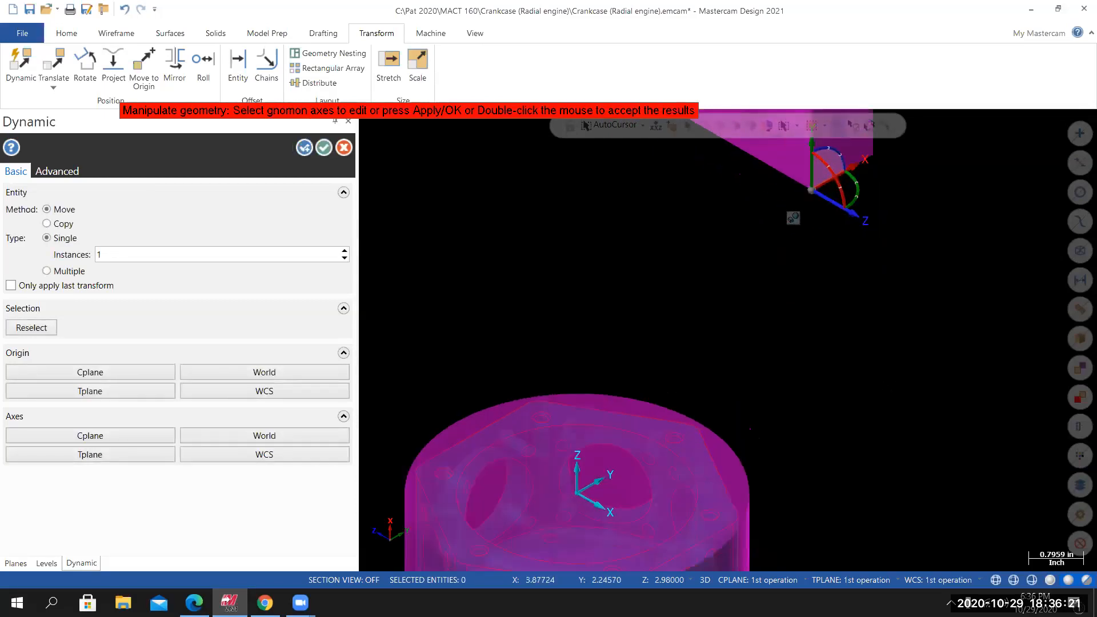
scroll(857, 400, "down", 4)
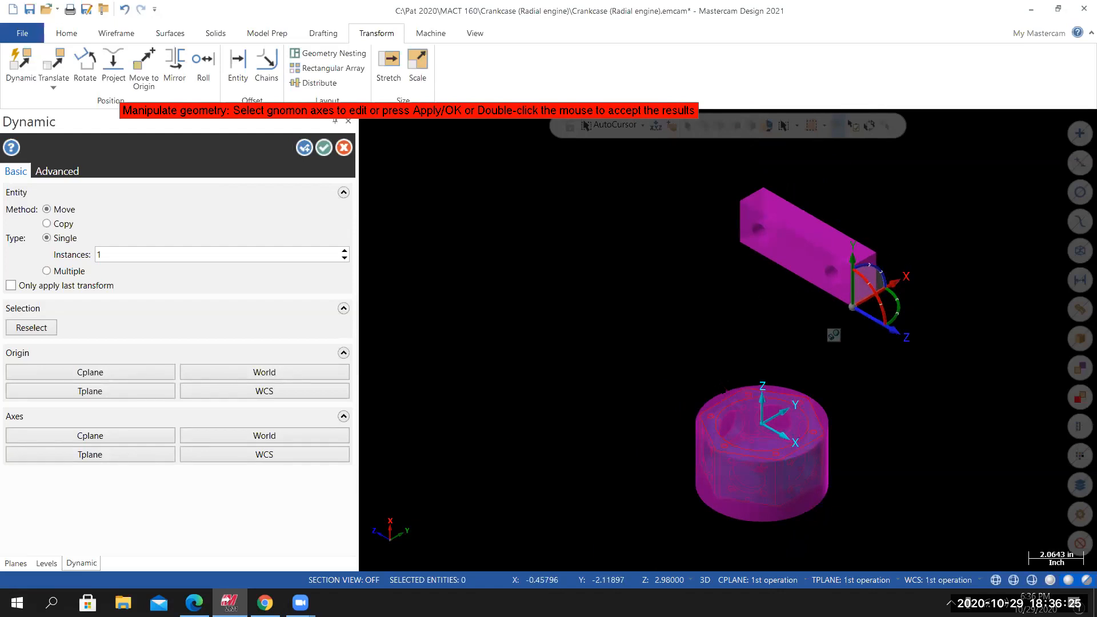
left_click(324, 148)
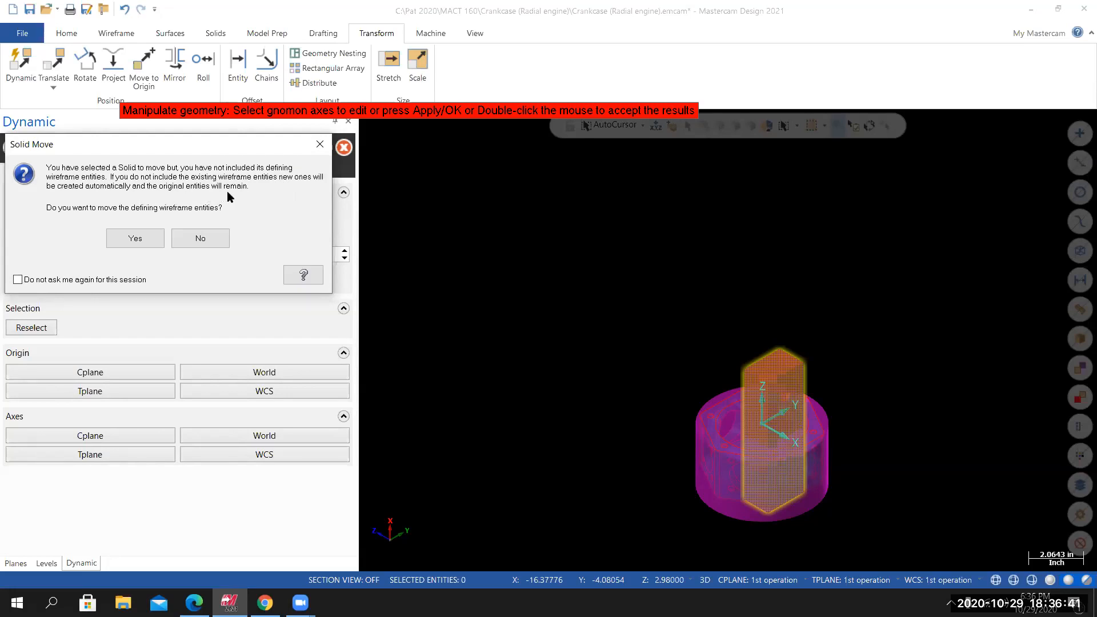
left_click(139, 242)
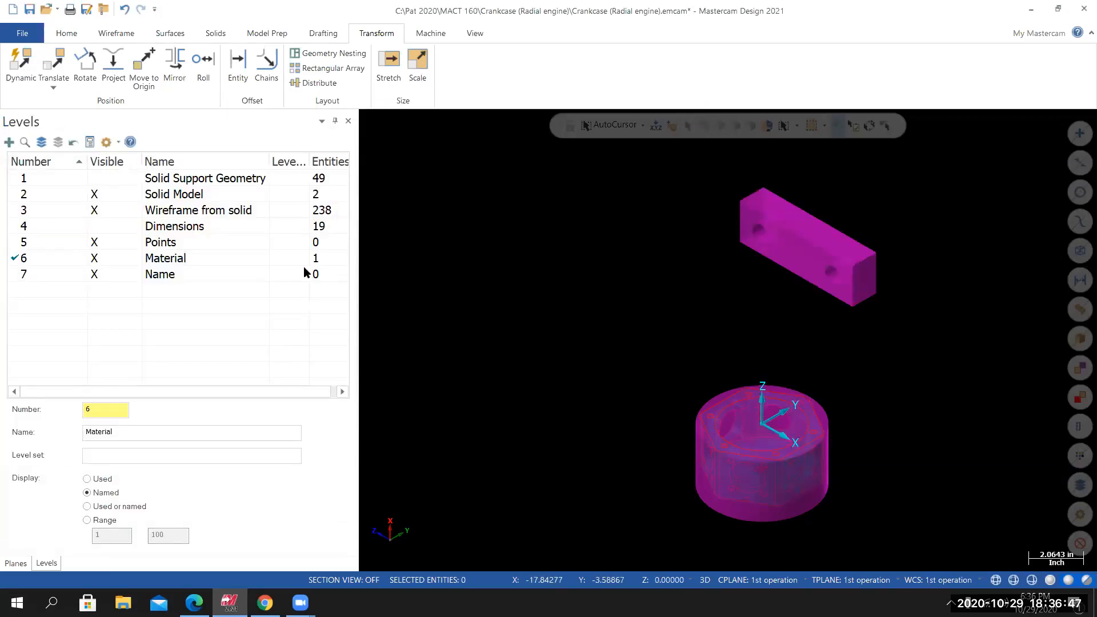
scroll(778, 300, "down", 1)
scroll(740, 472, "up", 4)
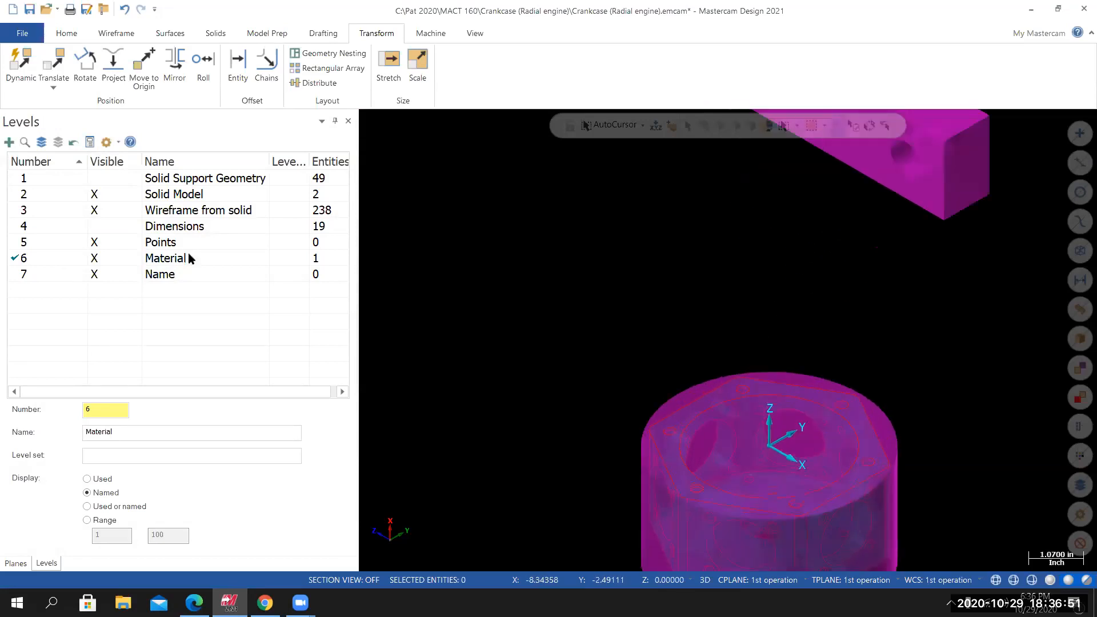
left_click(101, 211)
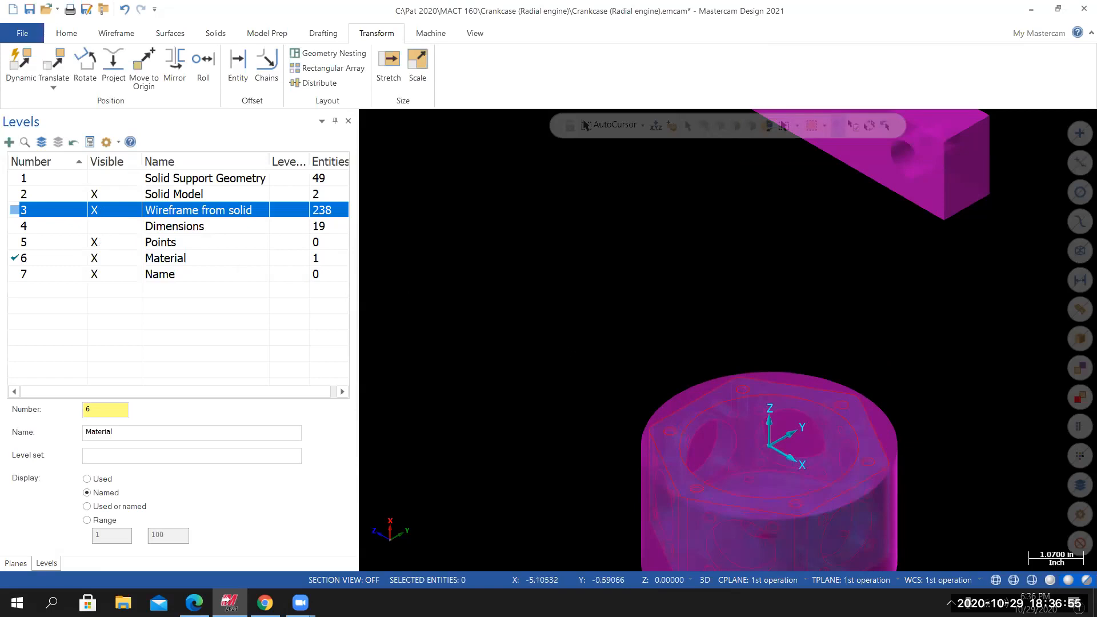
scroll(624, 357, "down", 3)
scroll(826, 326, "down", 2)
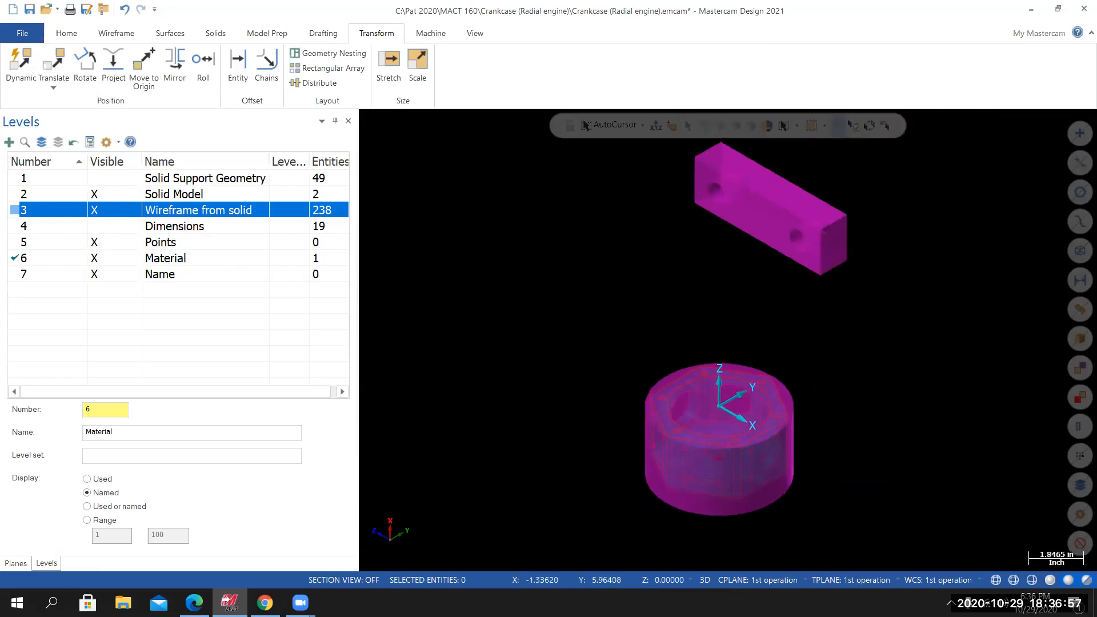
Clear the transform result colors from the soft jaw solid.
right_click(598, 219)
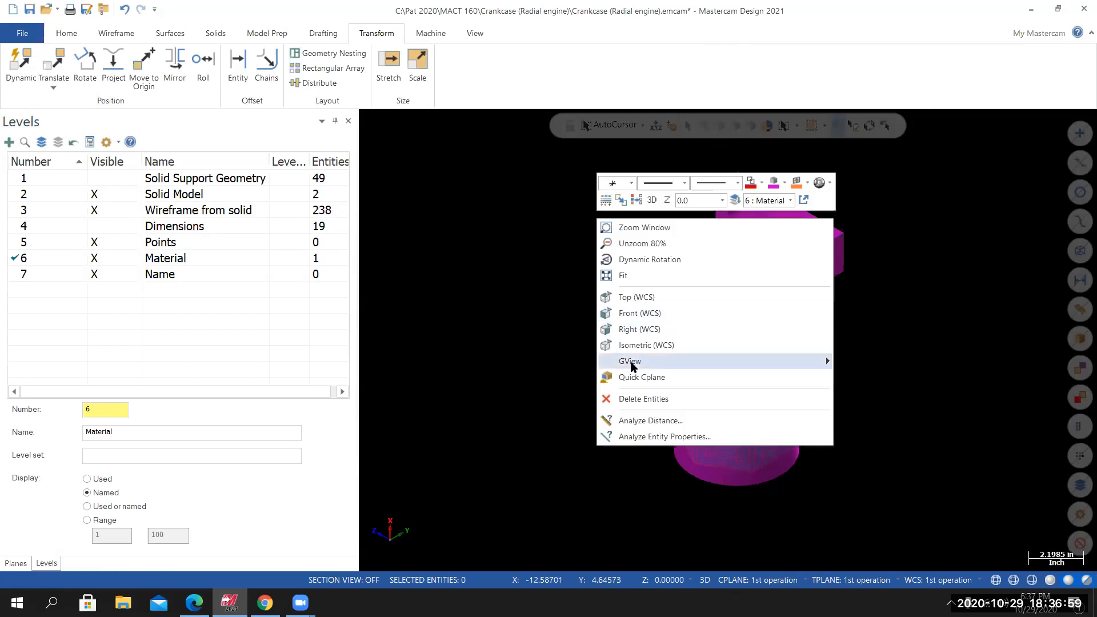
left_click(637, 200)
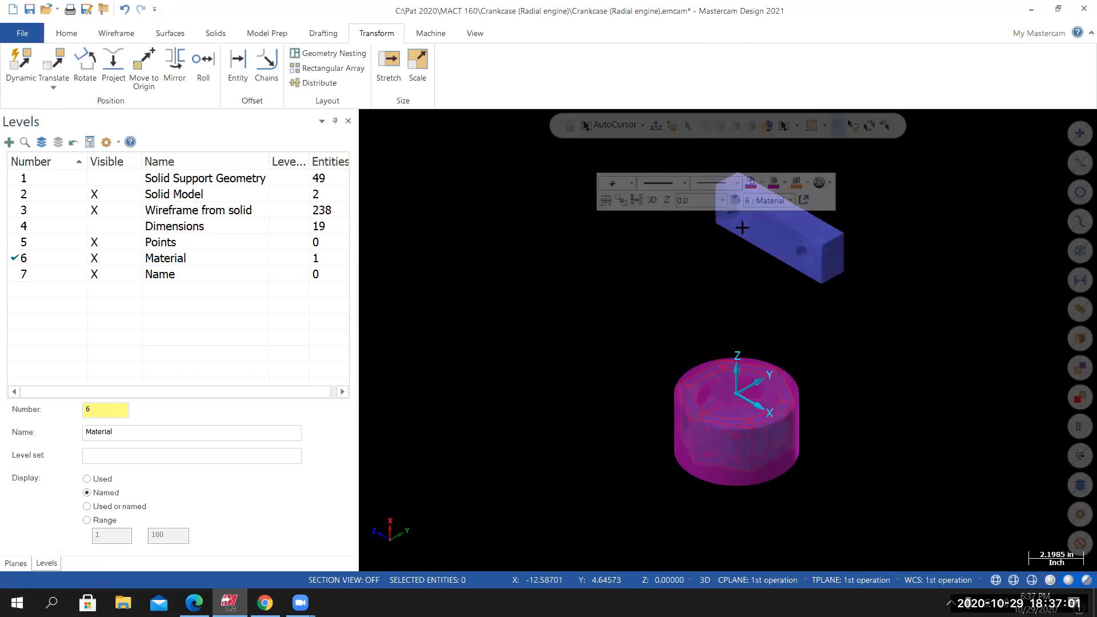
scroll(704, 151, "up", 2)
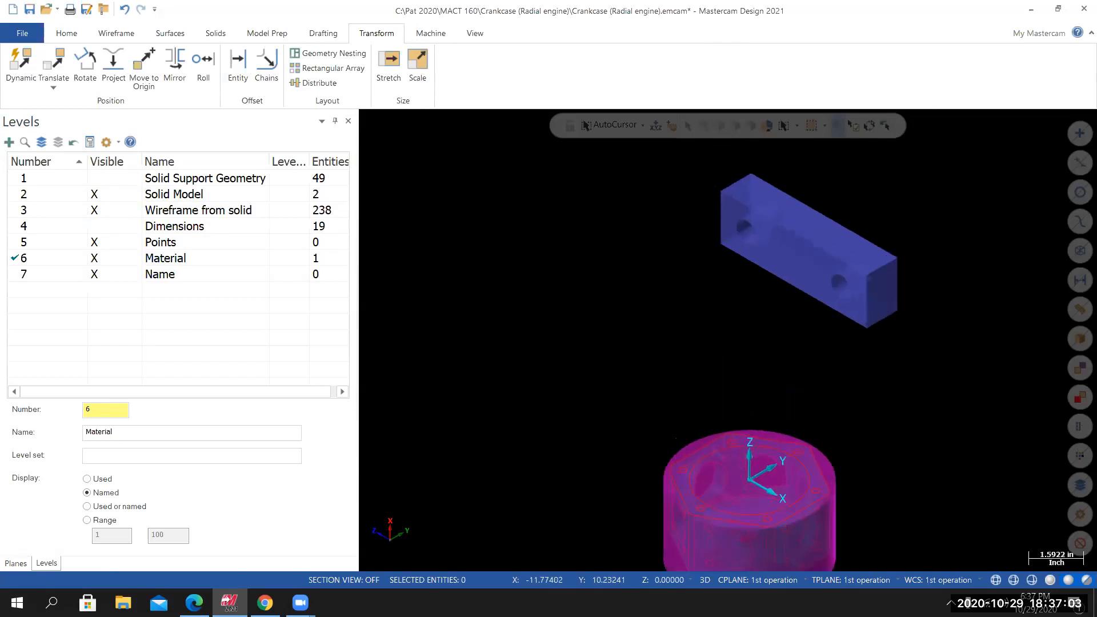
scroll(751, 413, "down", 1)
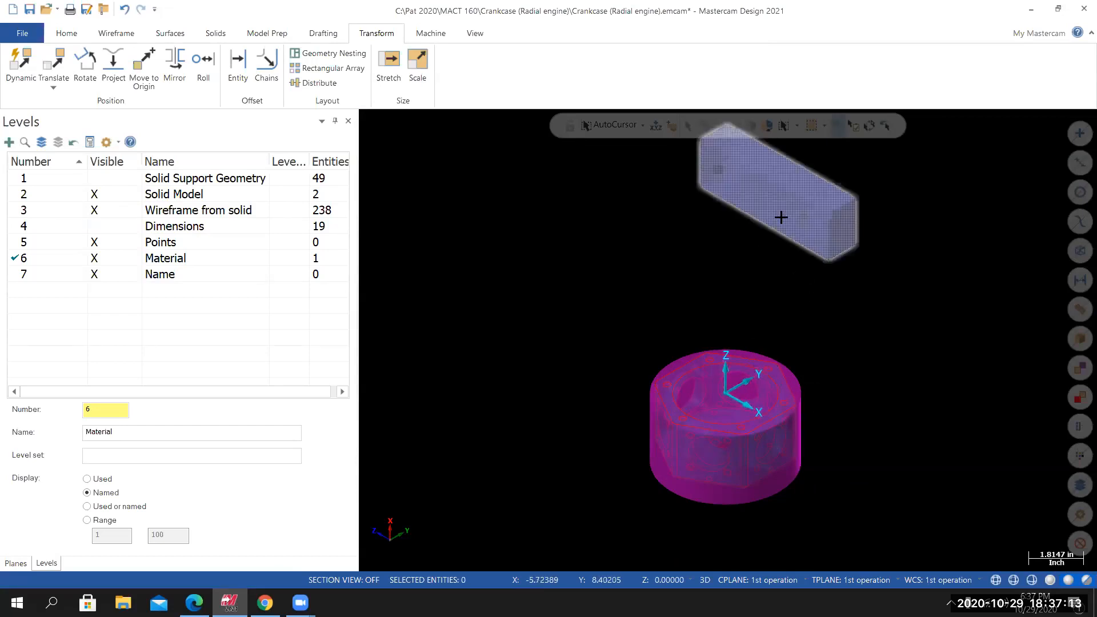
scroll(840, 329, "up", 1)
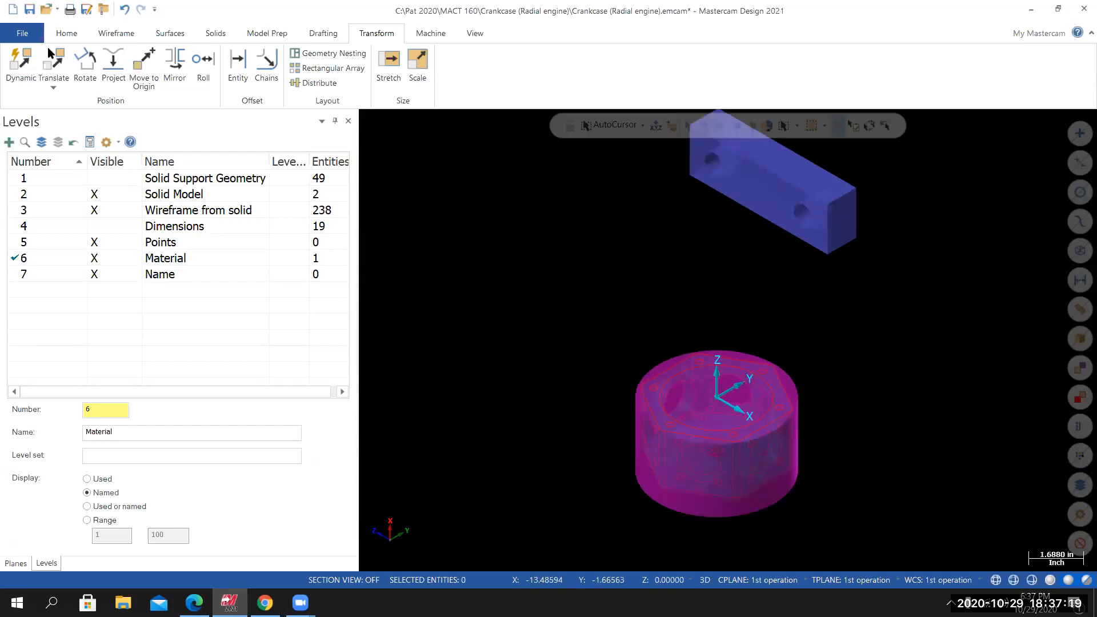
Switch to Chrome and examine the enlarged Kurt 10" jaw width vise picture in the "kurt vise" image results.
key("alt+Tab")
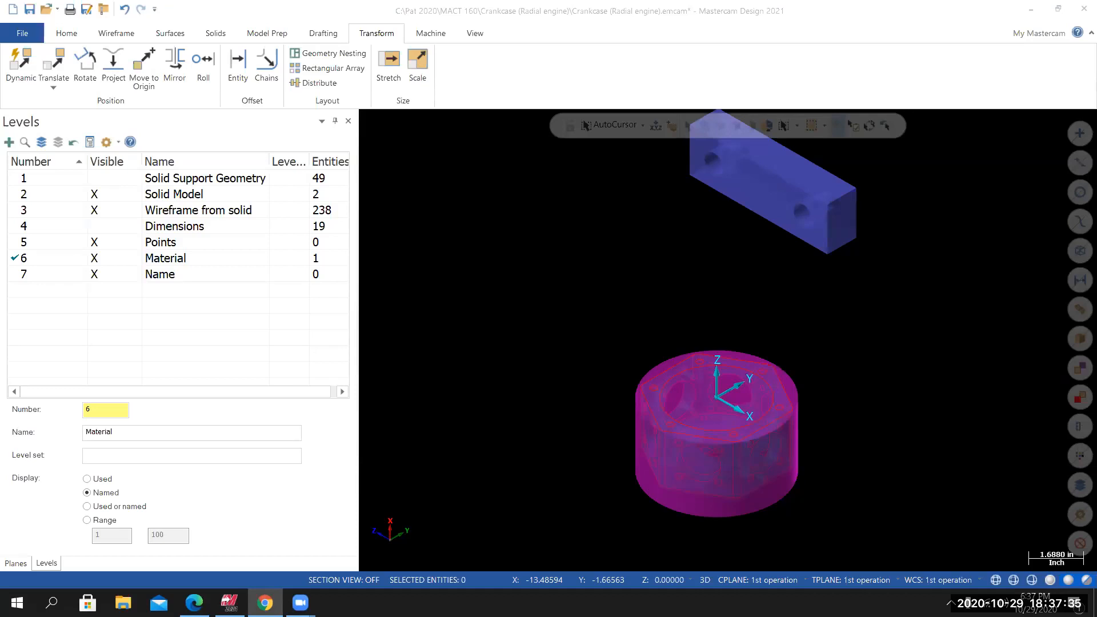
scroll(608, 480, "down", 5)
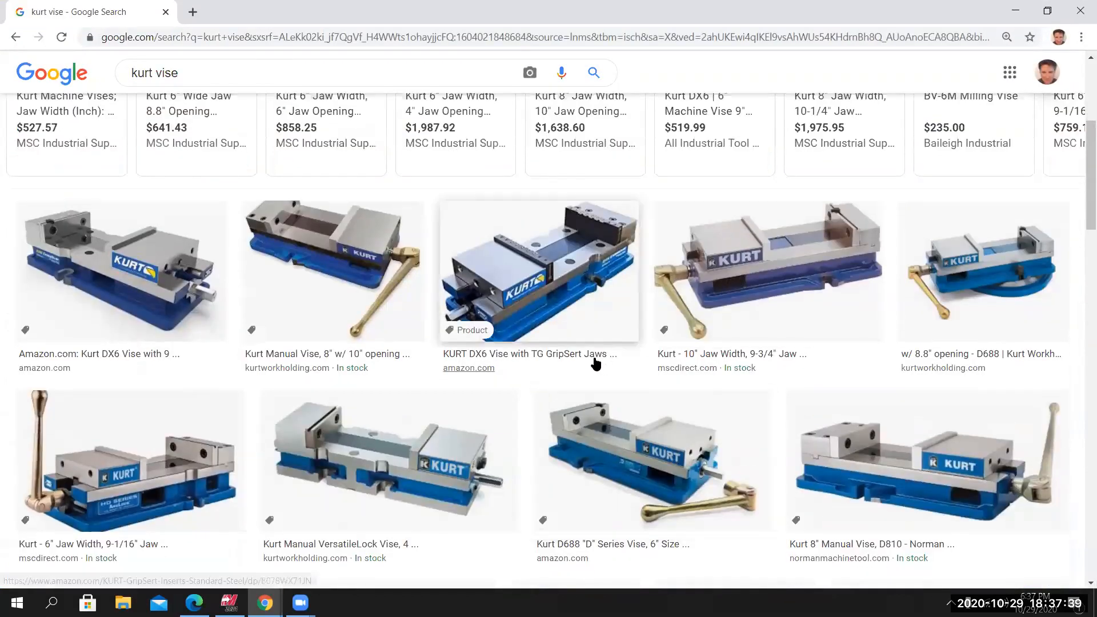
scroll(609, 372, "up", 1)
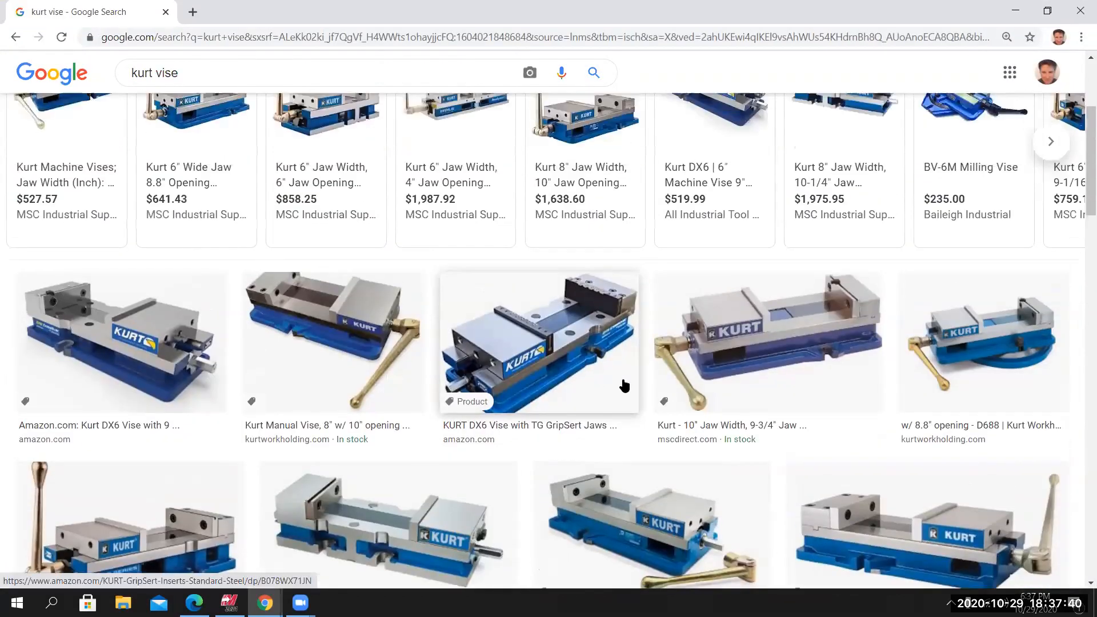
left_click(796, 326)
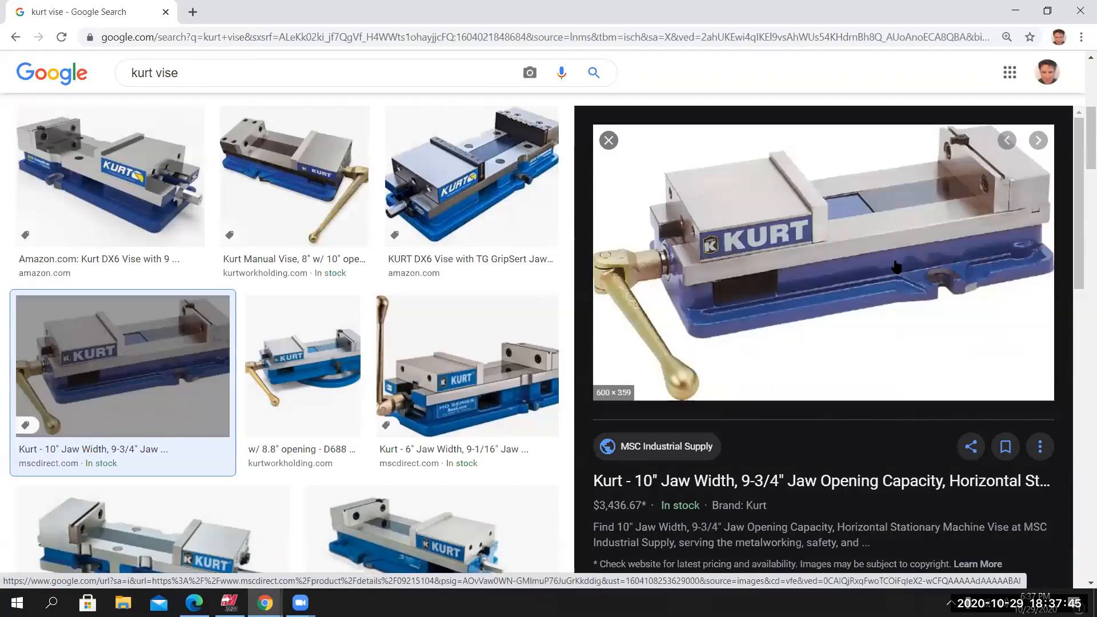
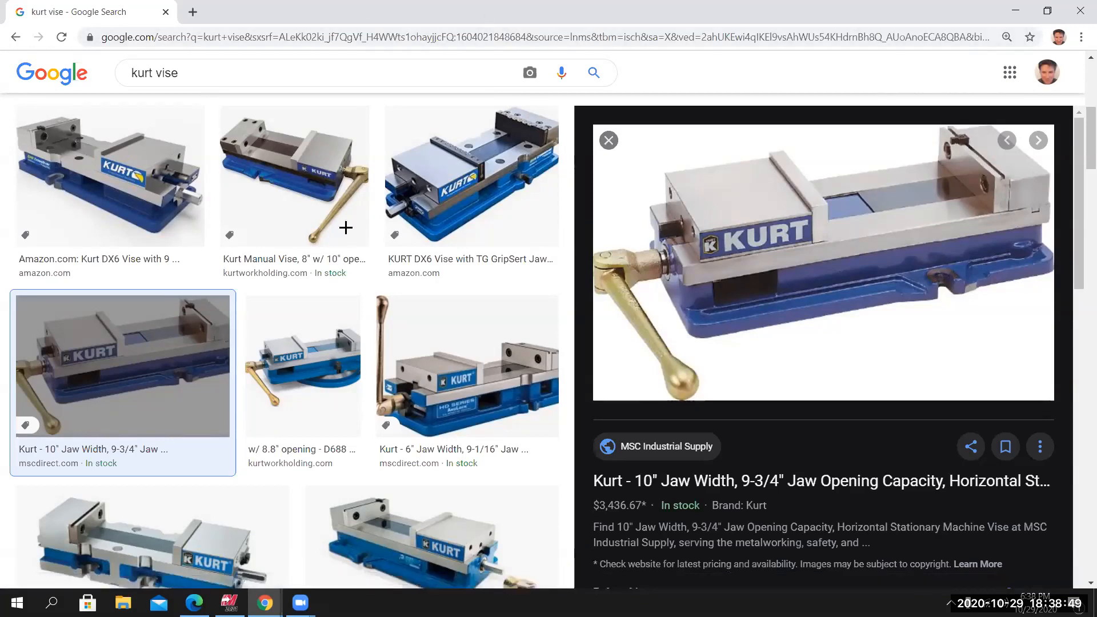
Switch back to Mastercam and delete the soft jaw solid above the crankcase.
key("alt+Tab")
left_click(773, 194)
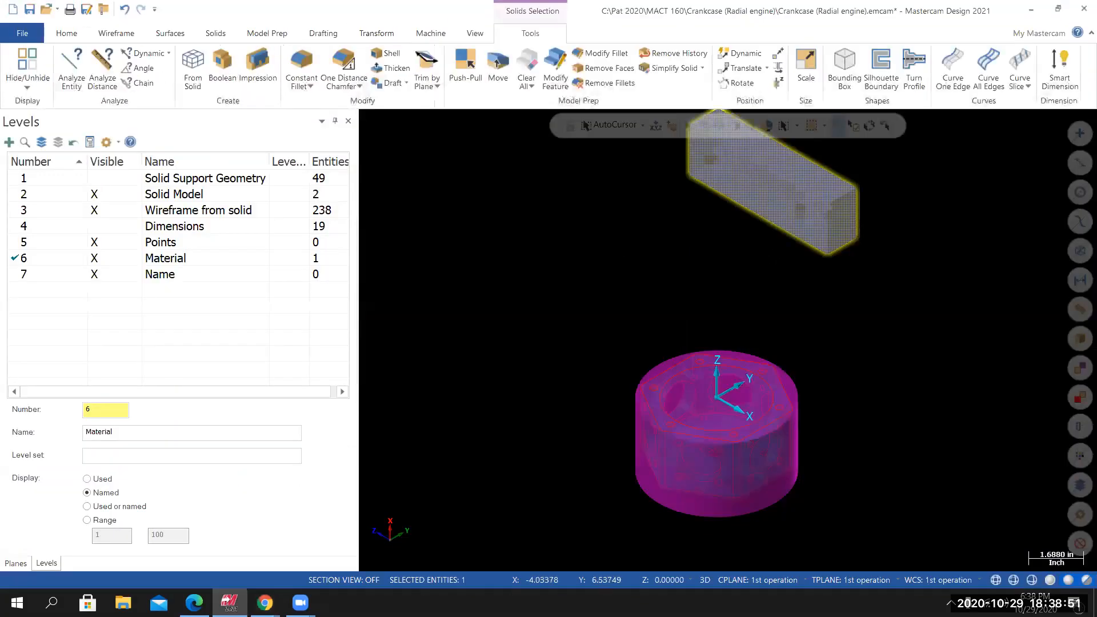
key("Delete")
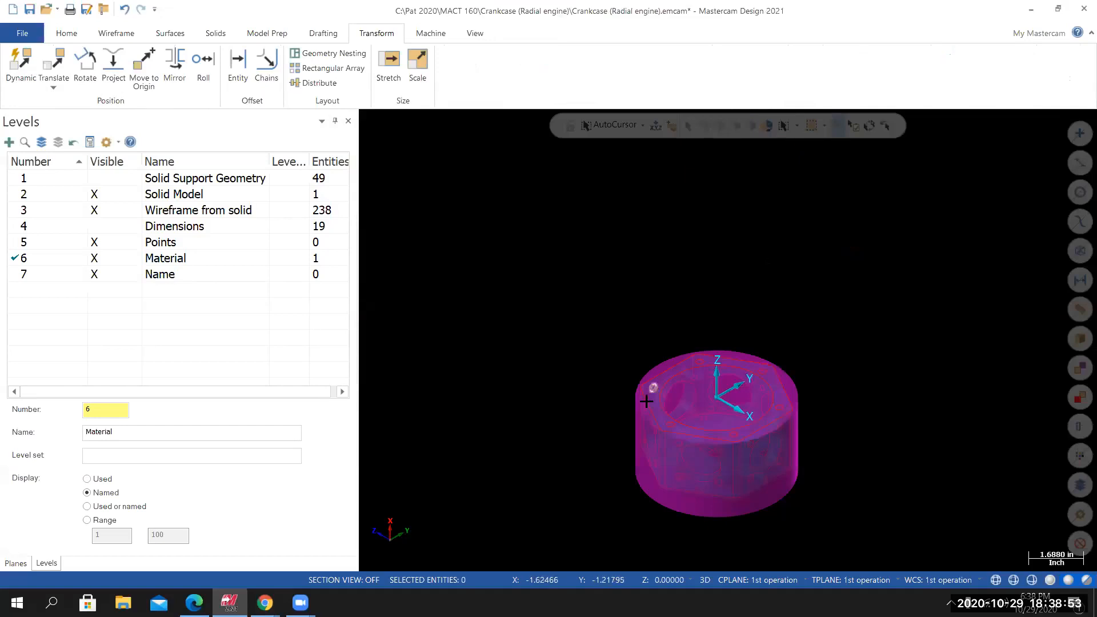
scroll(736, 475, "up", 1)
scroll(726, 483, "up", 2)
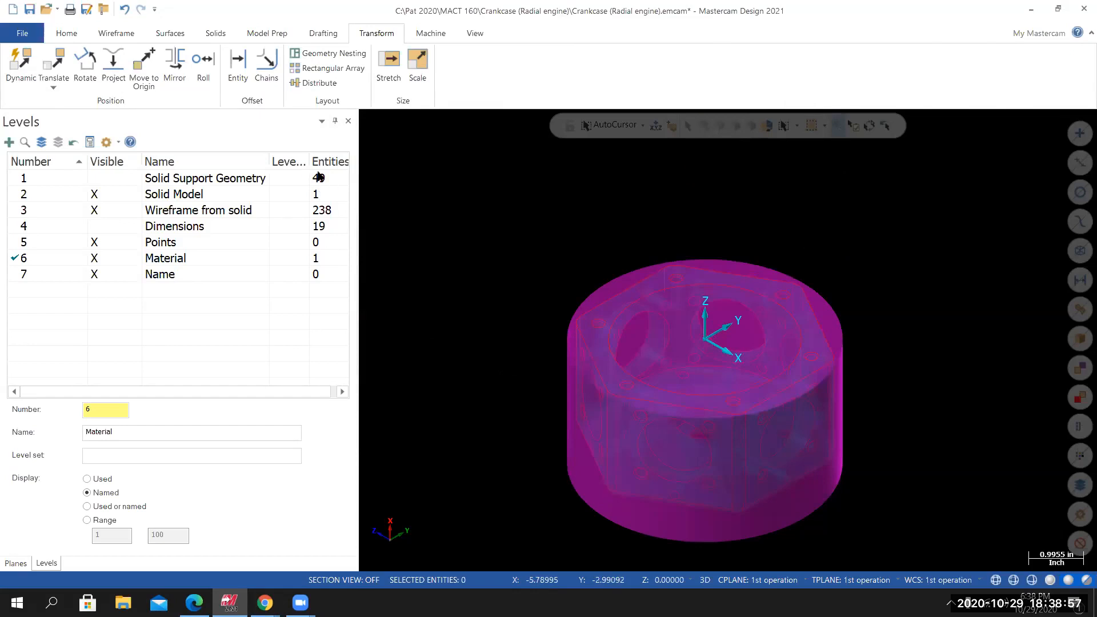
left_click(109, 179)
left_click(109, 179)
scroll(534, 321, "down", 3)
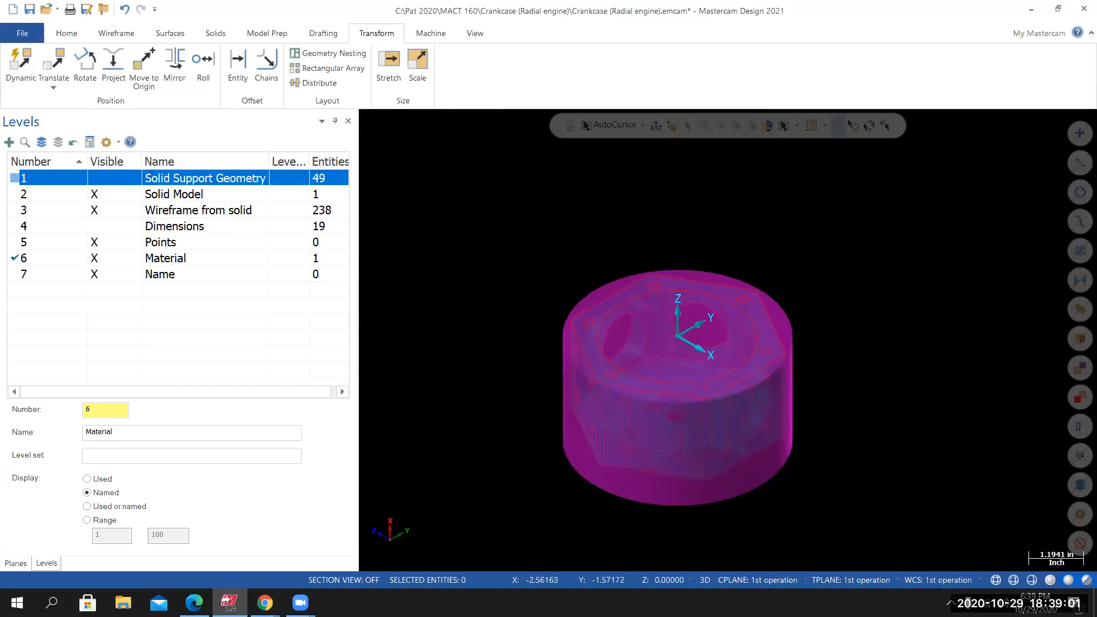
scroll(522, 315, "up", 2)
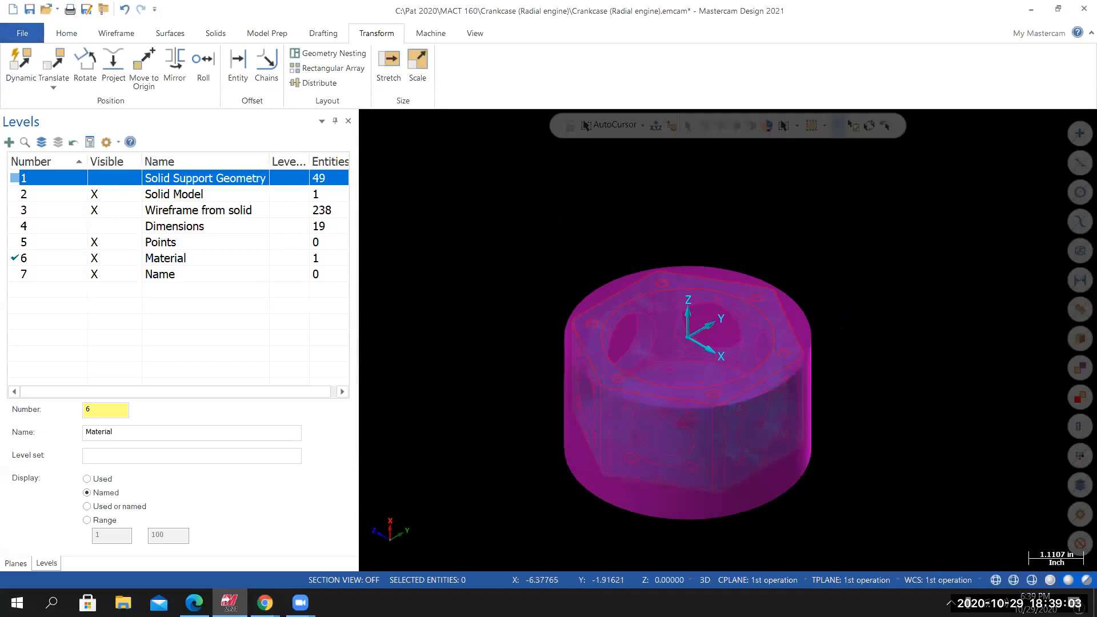
Merge the "Softjaw for import" file into the crankcase part at its original position, keeping the merged file levels.
left_click(22, 33)
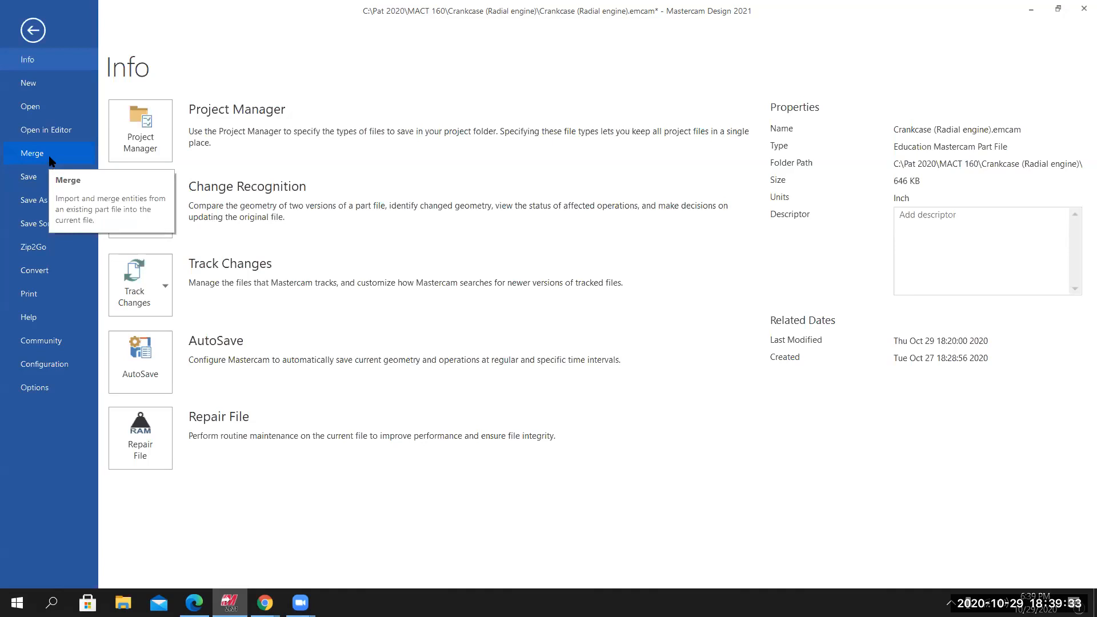
left_click(44, 156)
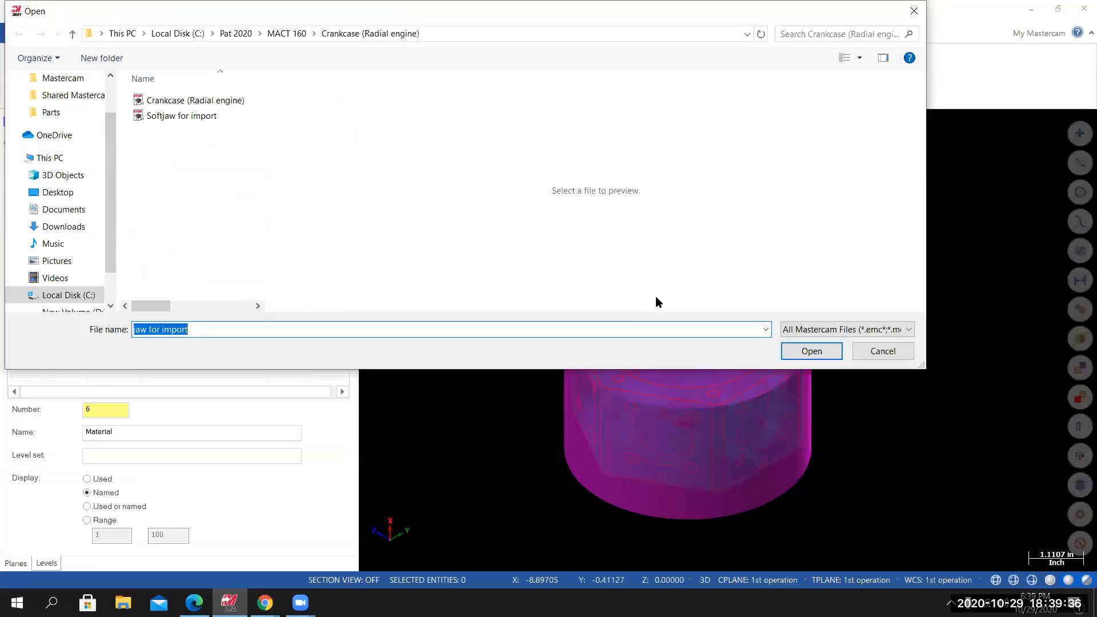
left_click(191, 116)
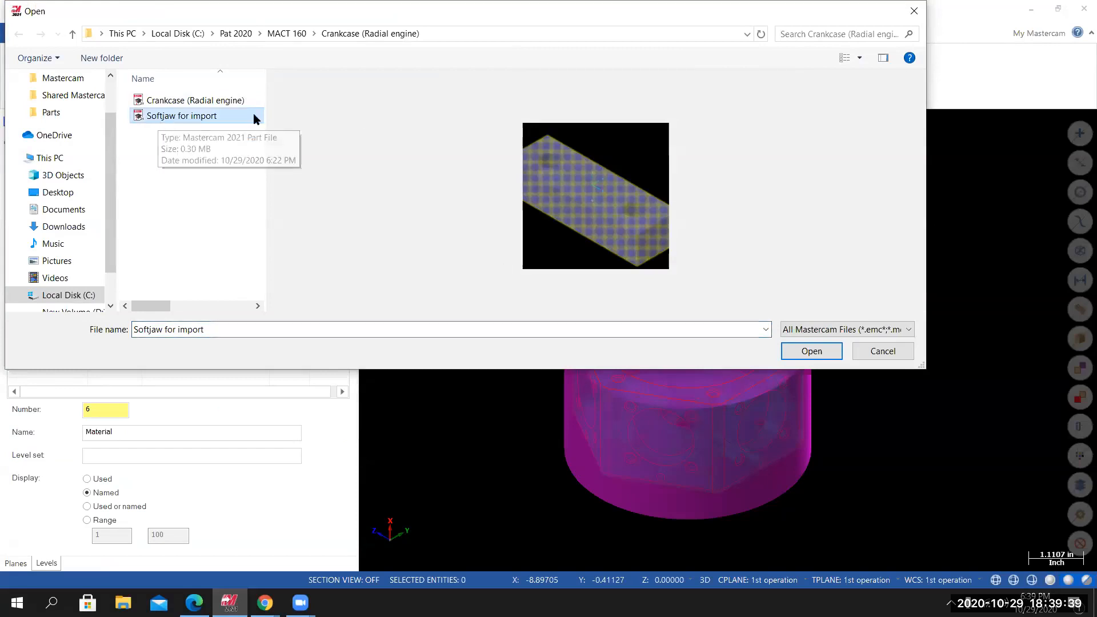
left_click(810, 351)
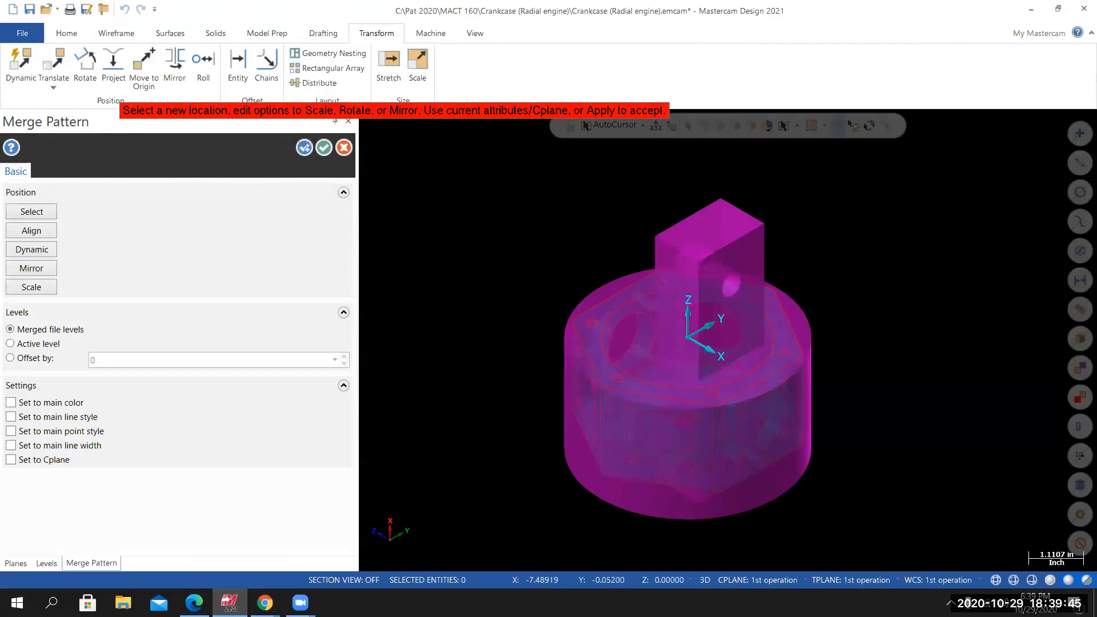
left_click(33, 249)
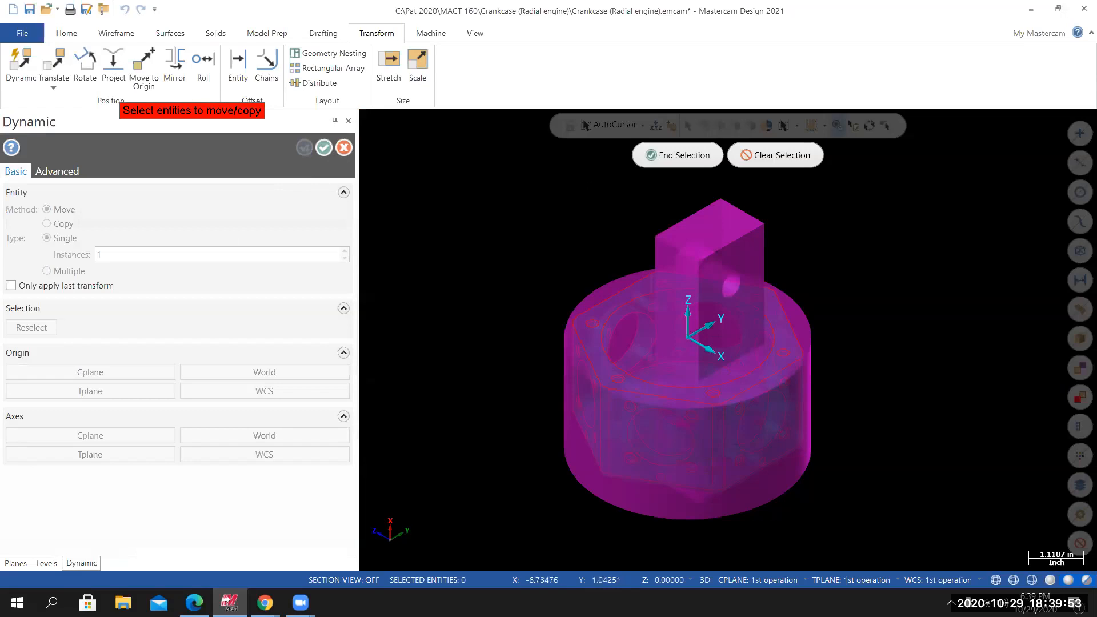
left_click(322, 150)
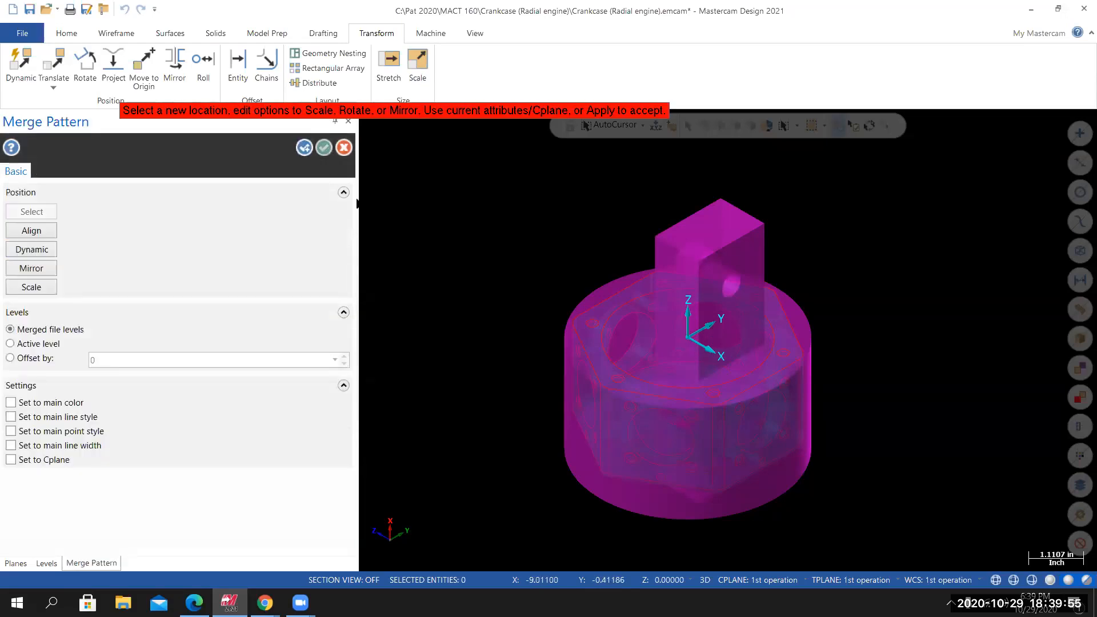
left_click(324, 148)
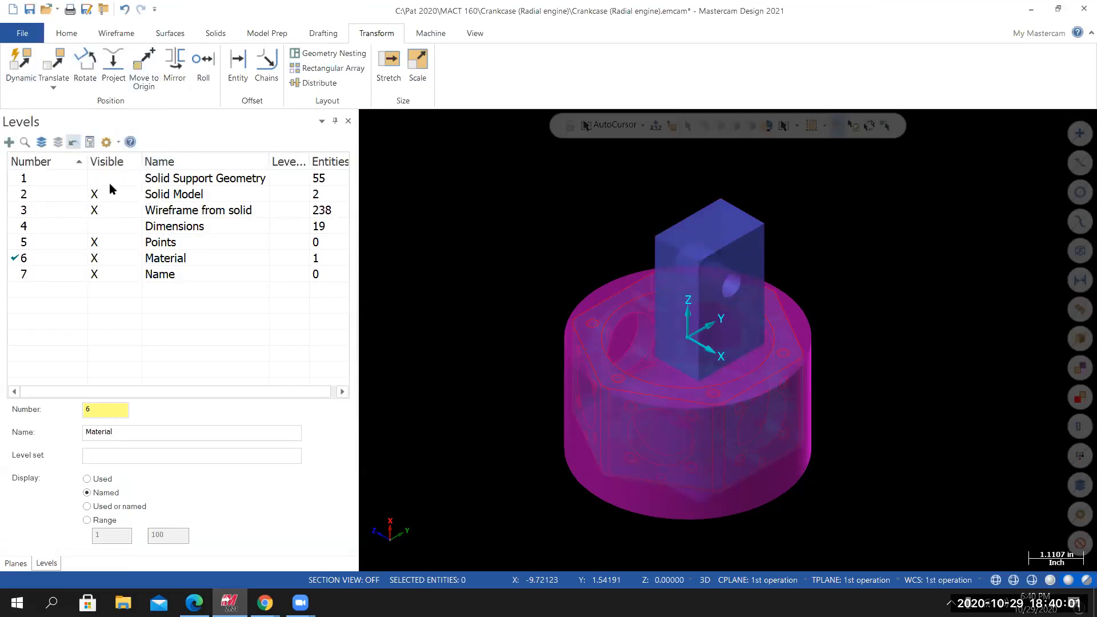
Move the soft jaw solid about 5.8 in along the Y axis with Dynamic transform, placing the gnomon origin at its upper corner.
left_click(21, 64)
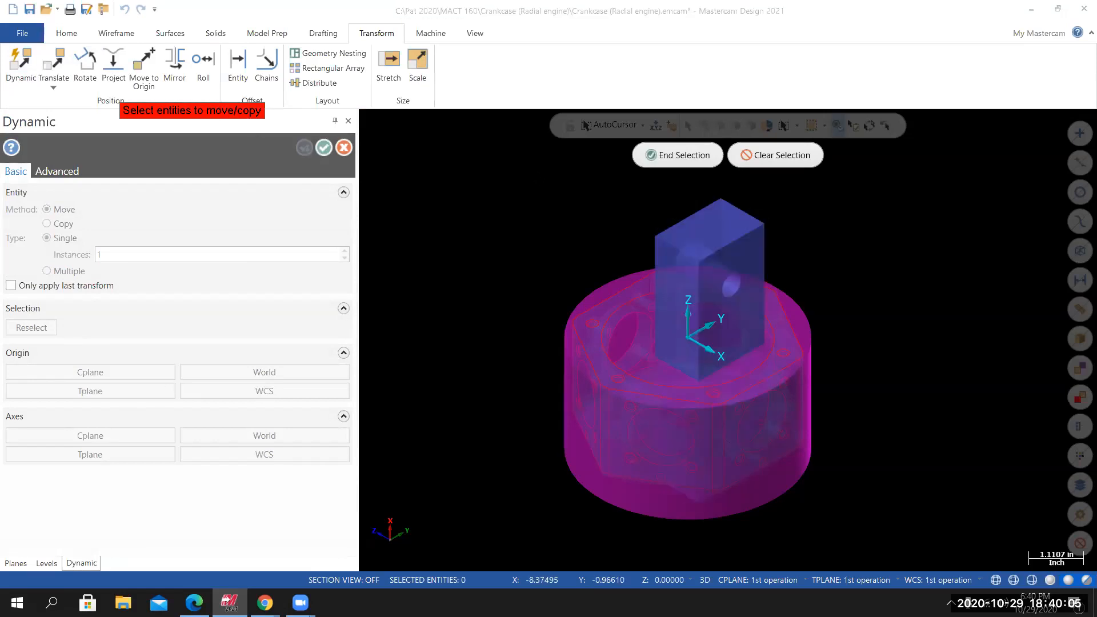
left_click(724, 225)
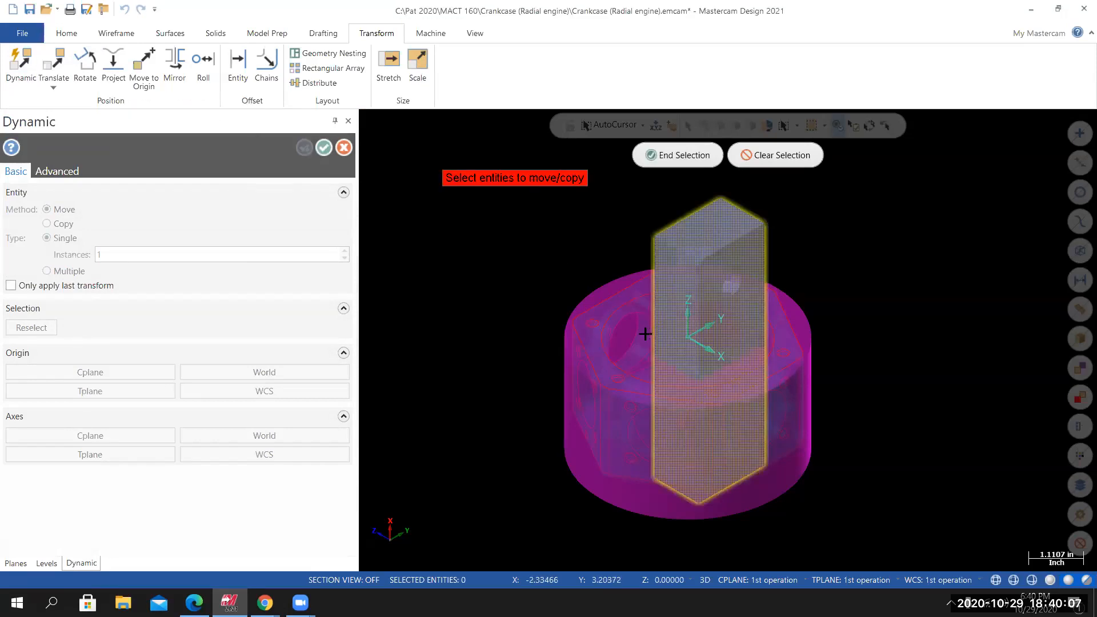
left_click(675, 155)
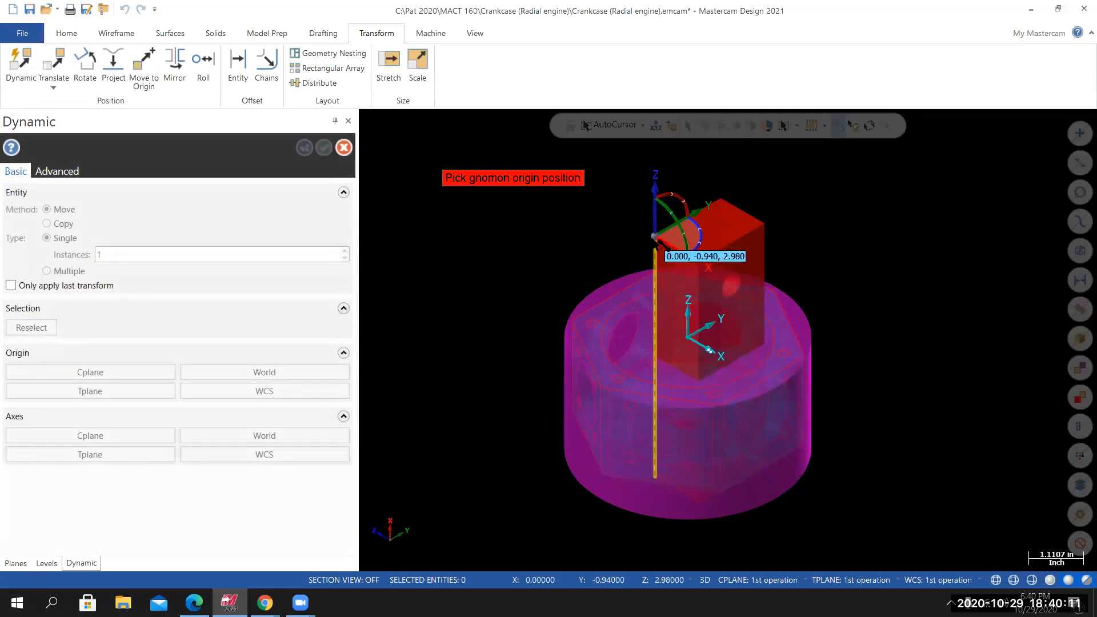
left_click(655, 236)
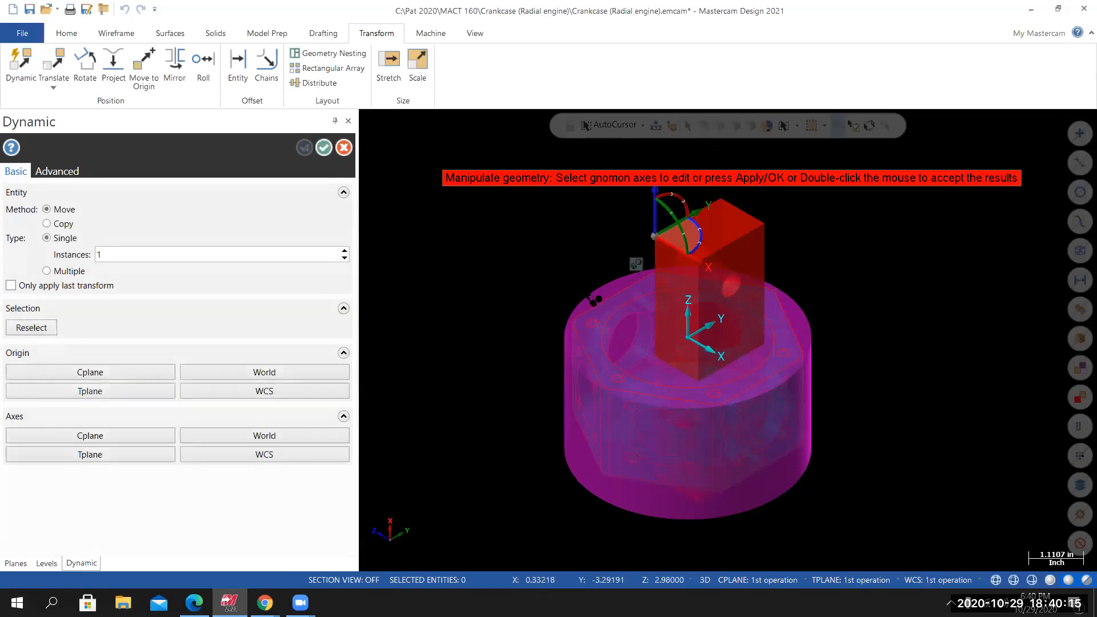
left_click(666, 233)
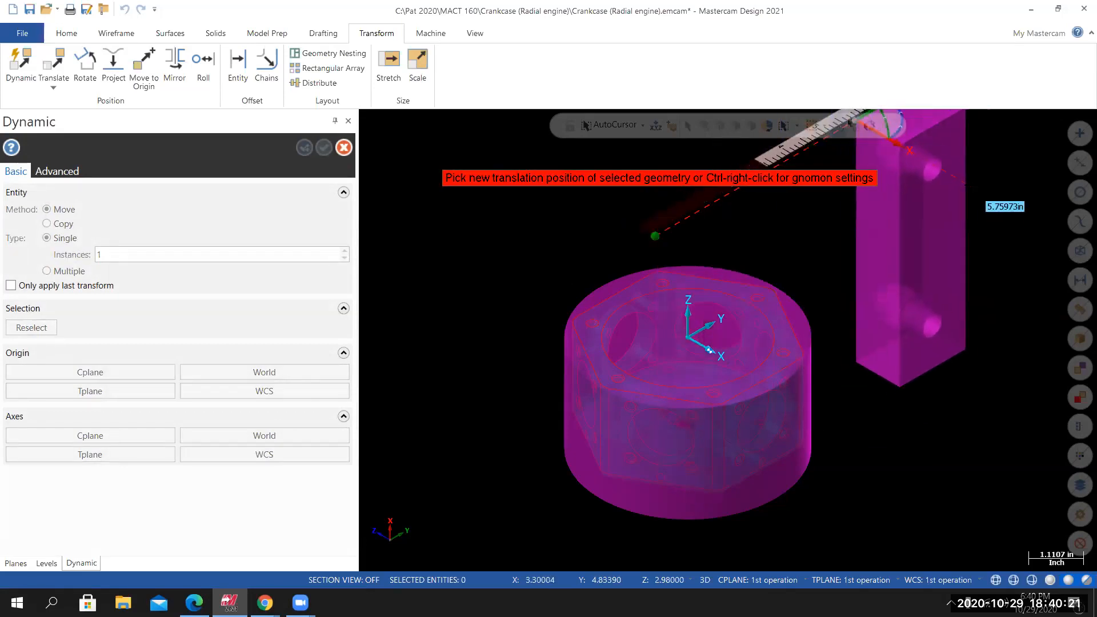
left_click(956, 195)
Rotate the soft jaw 90° about the gnomon's Y axis so that it lies horizontally.
scroll(957, 309, "down", 4)
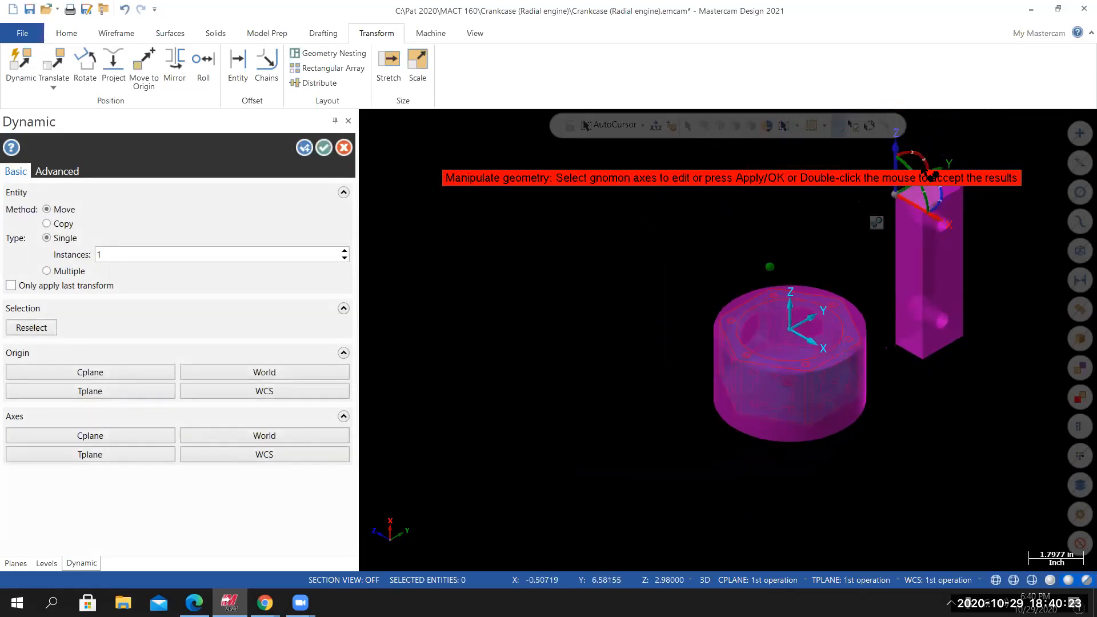
scroll(921, 150, "up", 4)
scroll(920, 153, "up", 2)
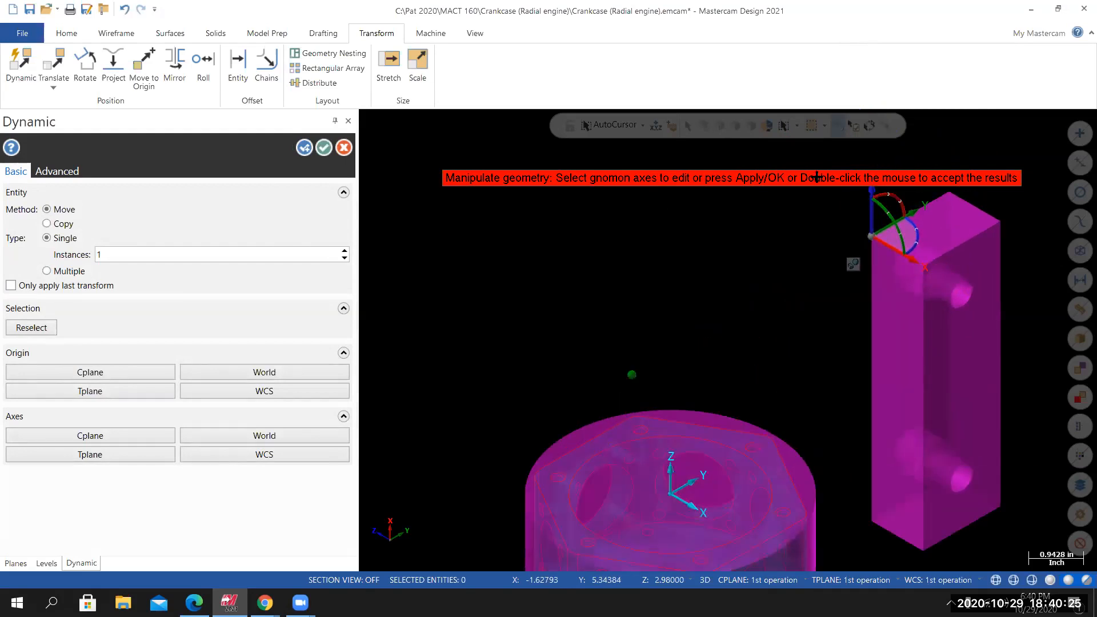
left_click(896, 224)
left_click(896, 225)
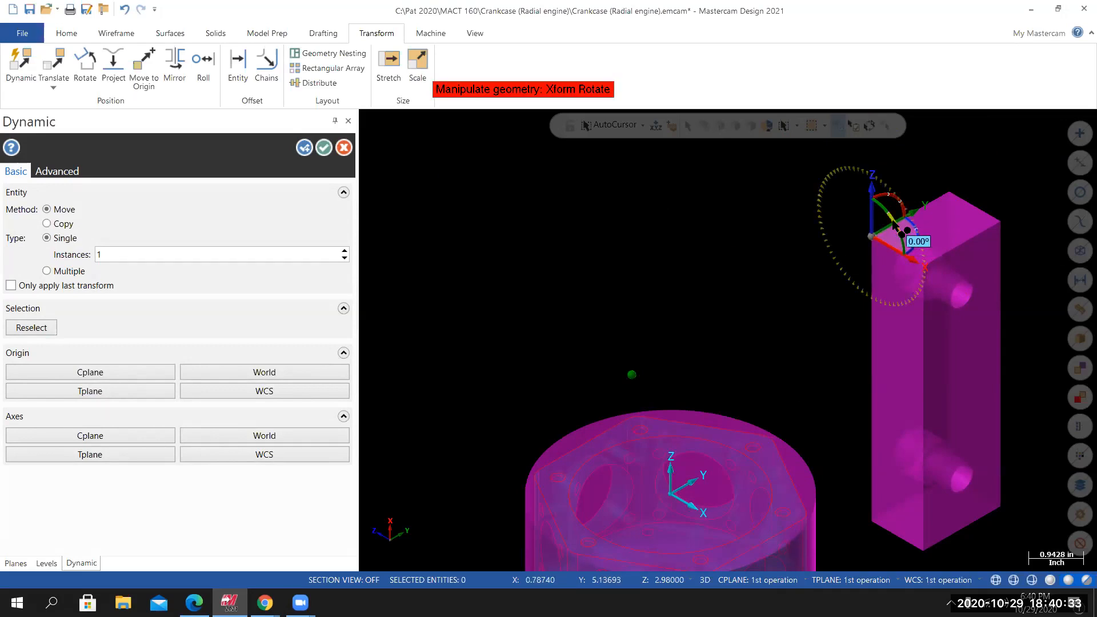
left_click(894, 224)
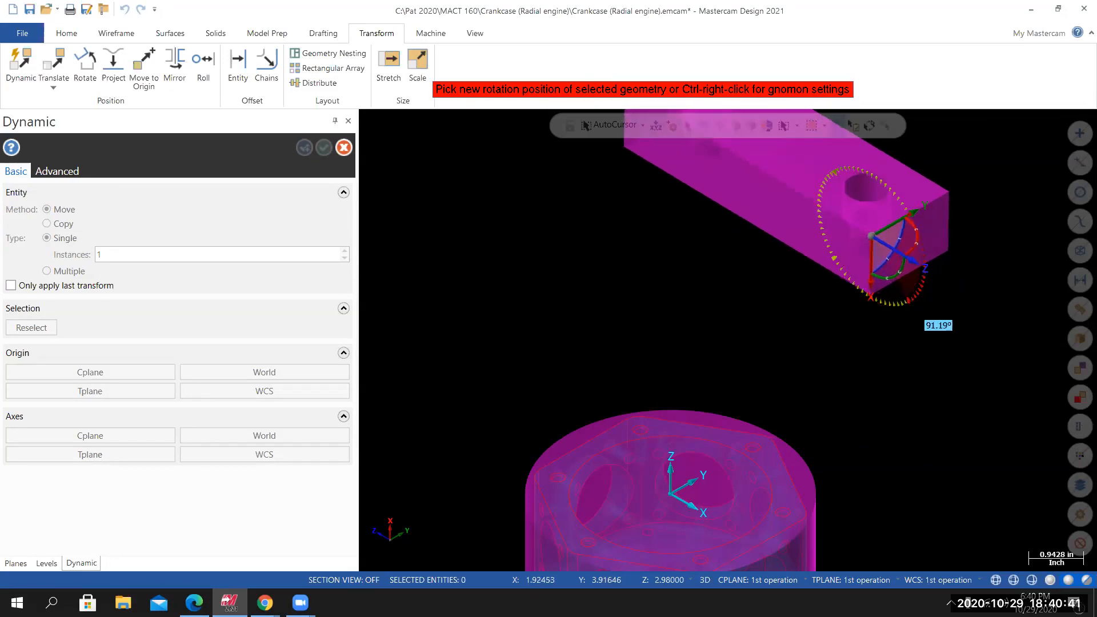
type("90")
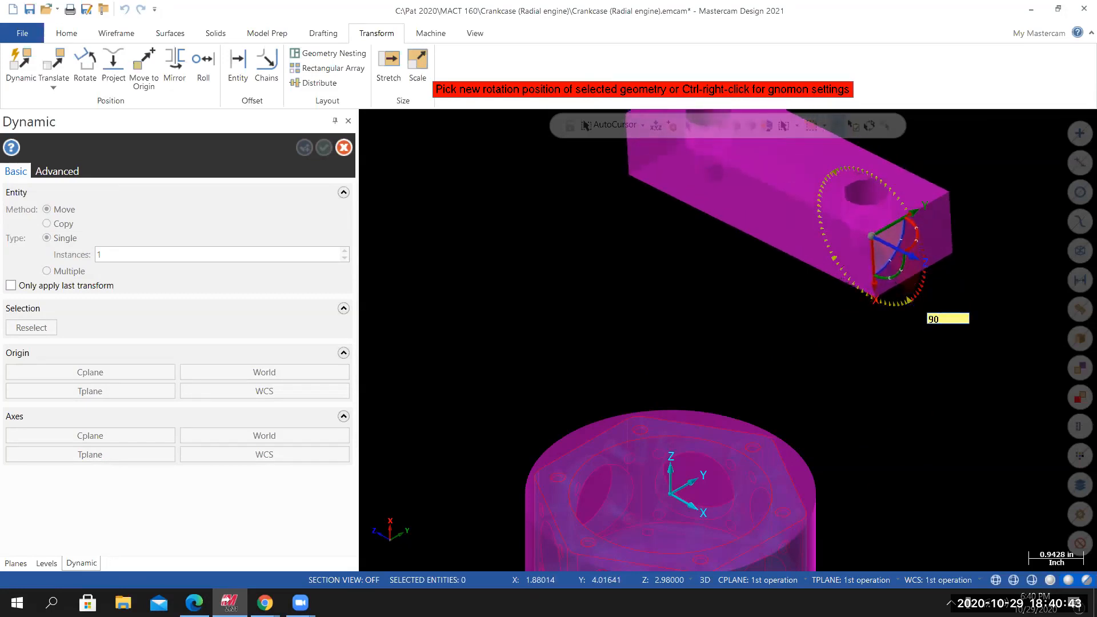
key("Return")
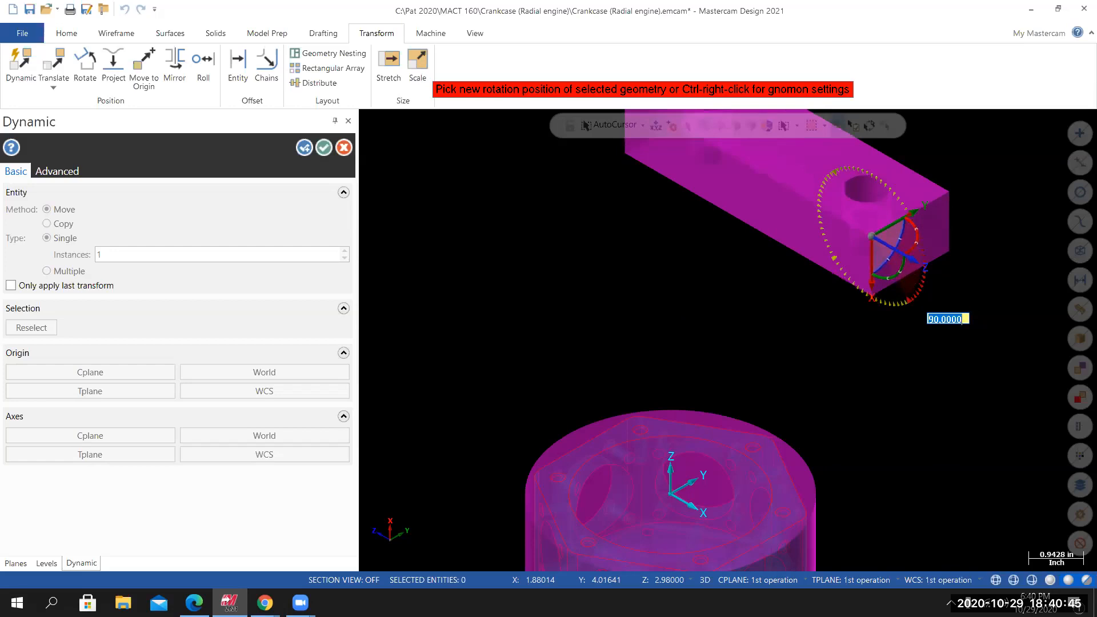
key("Return")
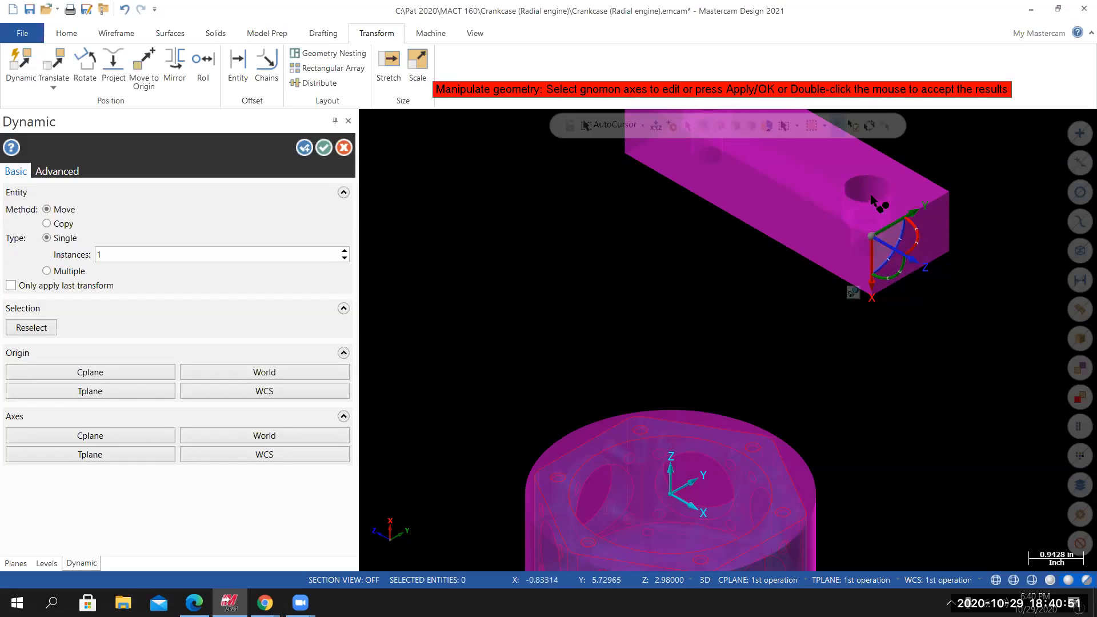
Rotate the soft jaw another 90° about the gnomon's Z axis to stand it on its long edge.
left_click(899, 248)
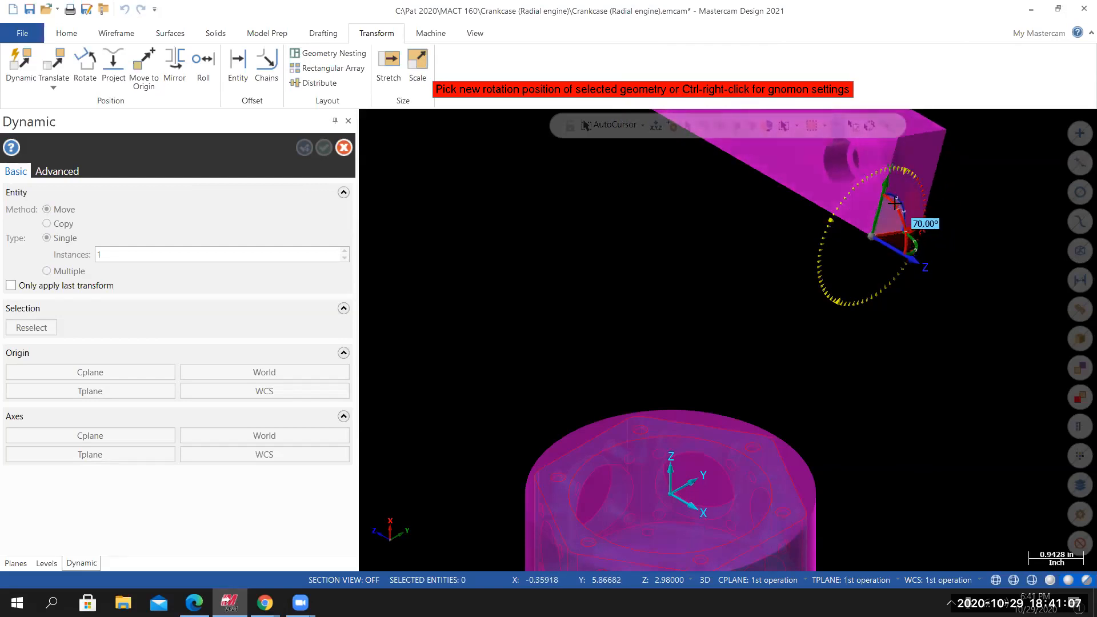
type("90")
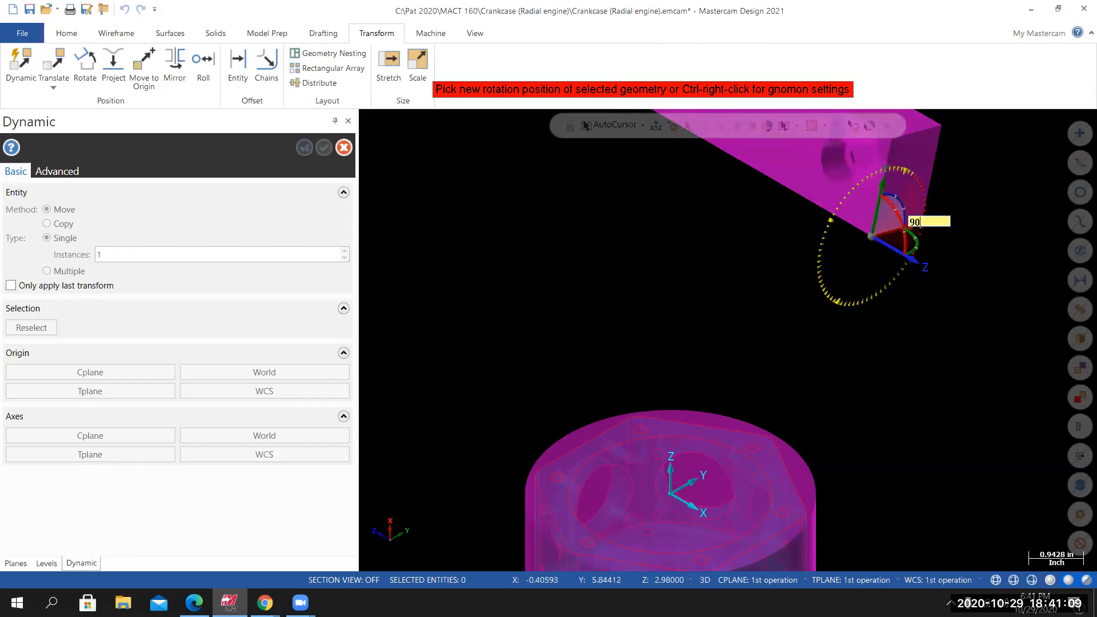
key("Return")
key("Return")
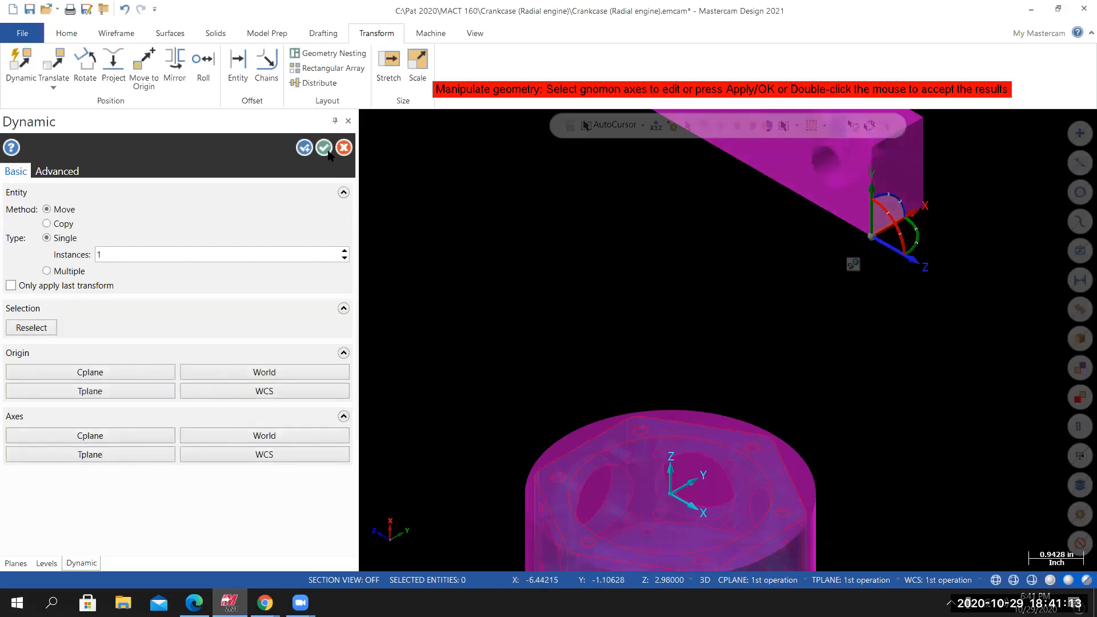
Accept the Dynamic transform of the soft jaw, moving its defining wireframe entities along with the solid, and fit the view.
key("Return")
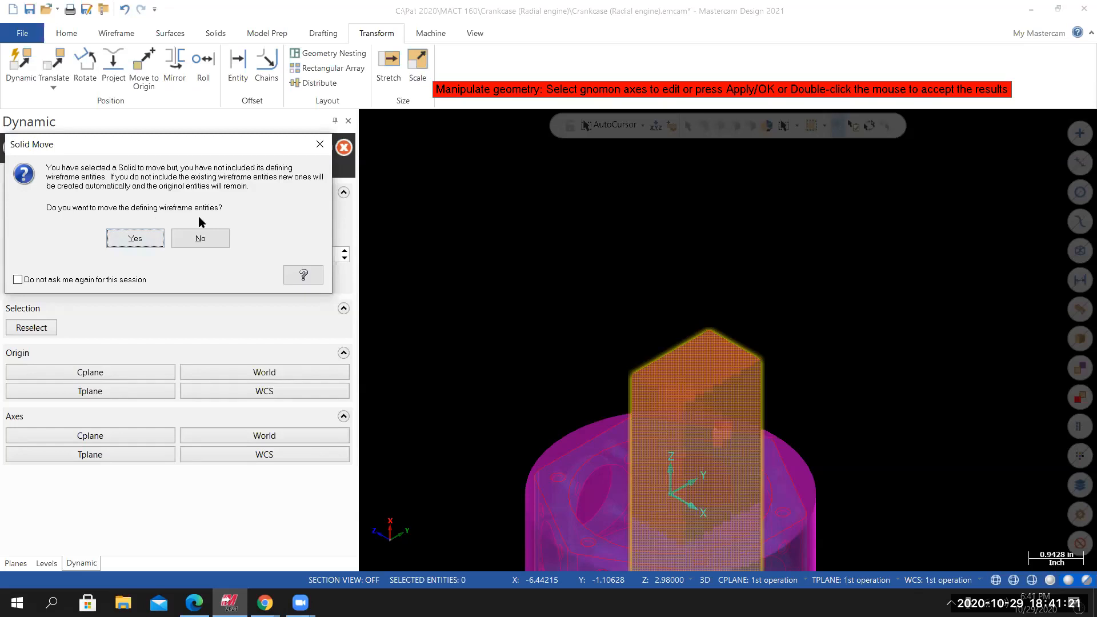
left_click(135, 238)
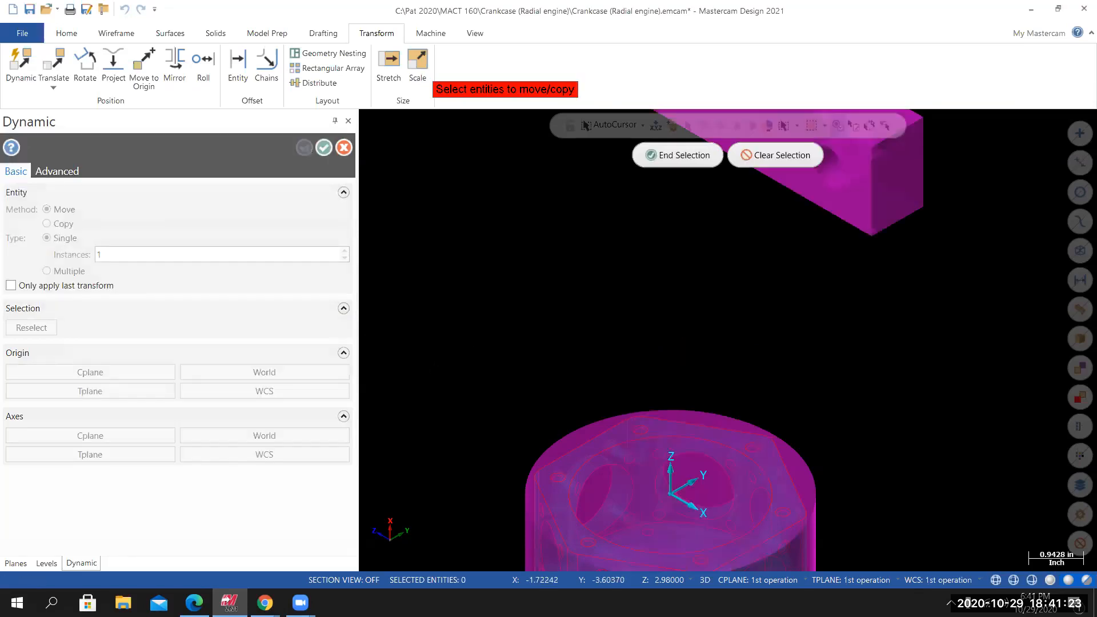
scroll(629, 285, "down", 4)
right_click(622, 280)
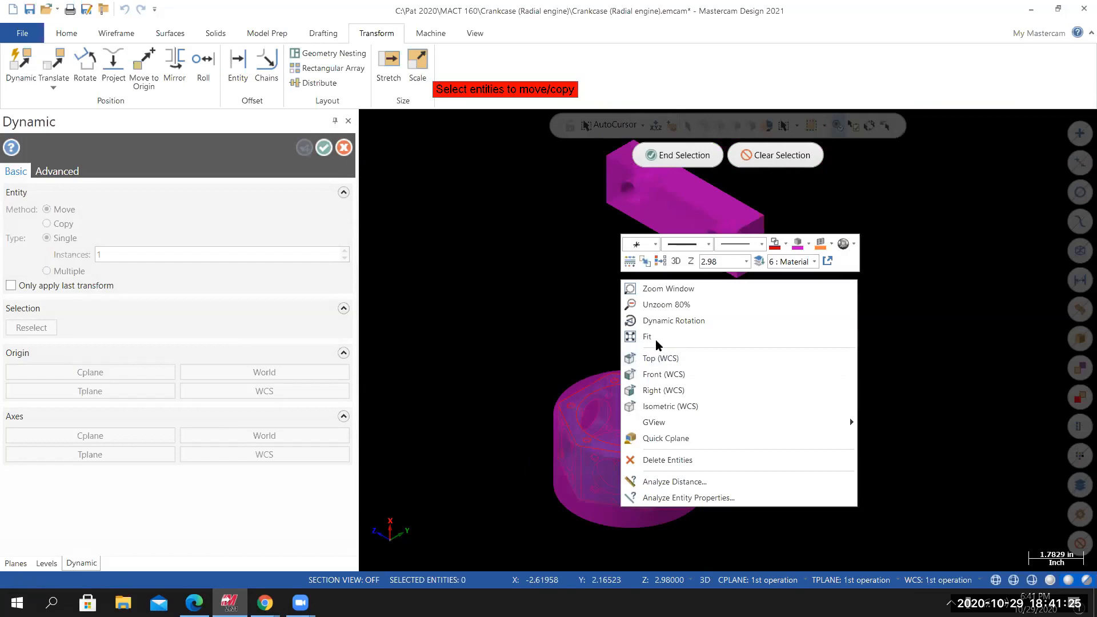
left_click(655, 338)
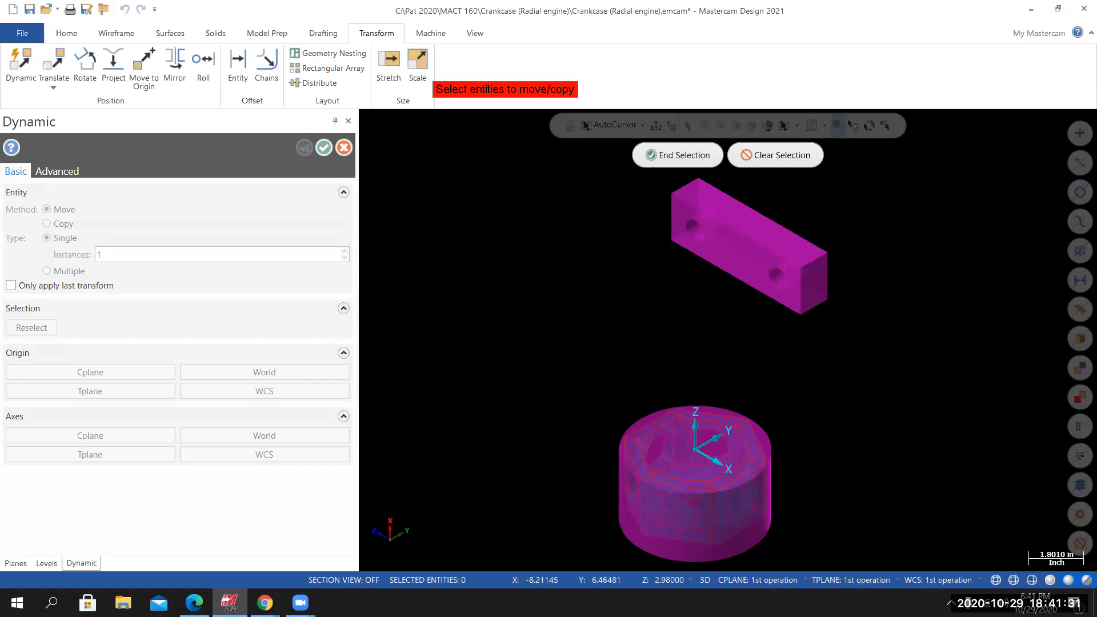
left_click(674, 156)
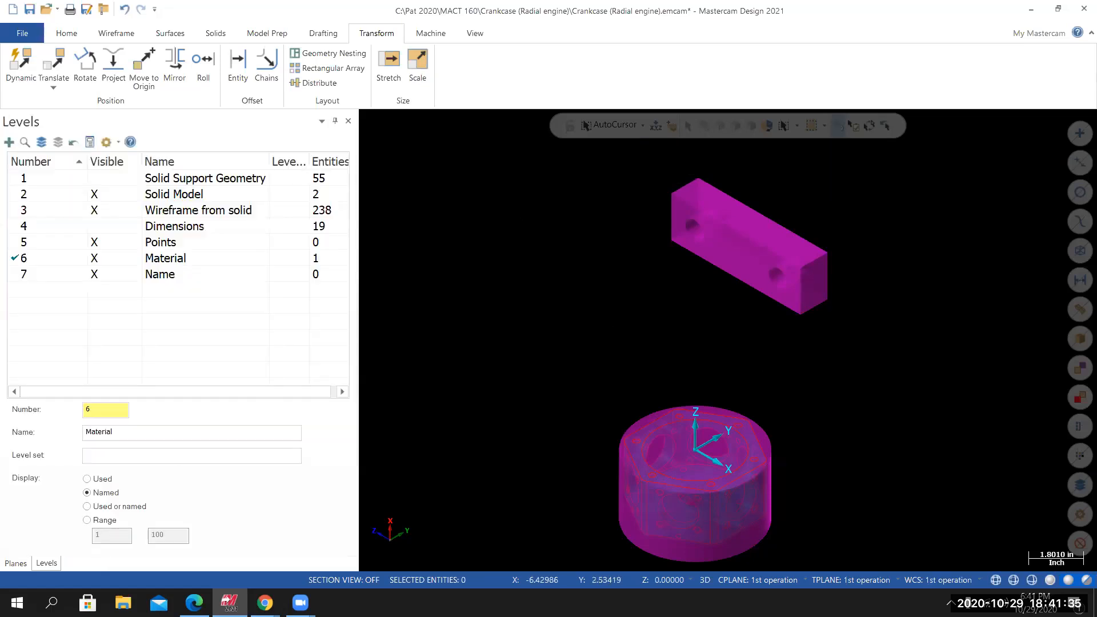
mouse_move(815, 497)
middle_mouse_down()
mouse_move(763, 443)
mouse_move(795, 439)
mouse_move(811, 489)
middle_mouse_up()
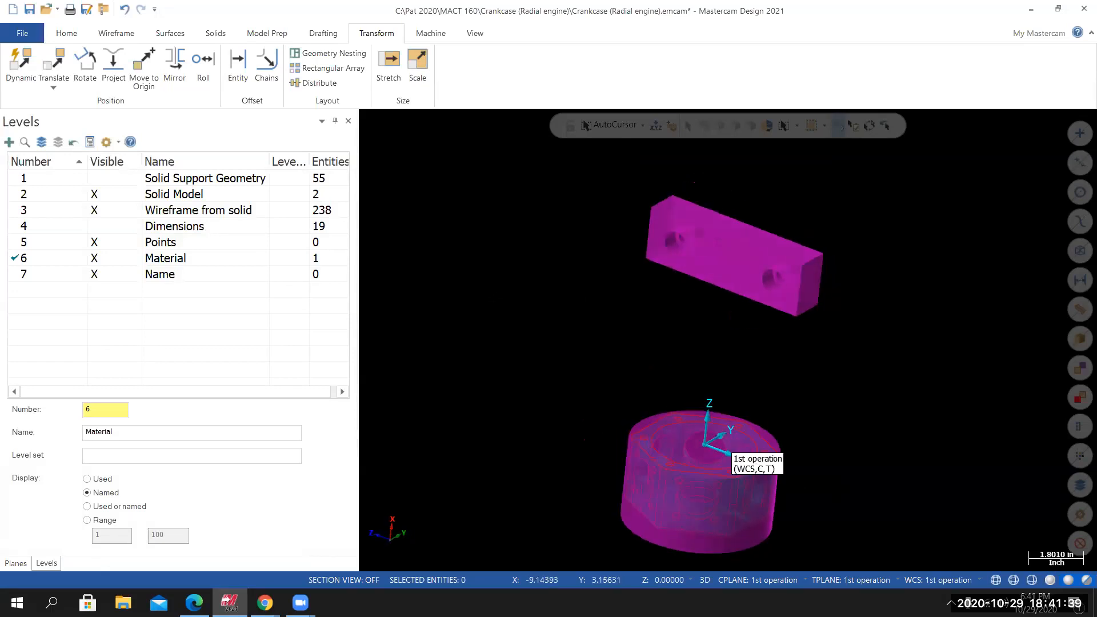
right_click(497, 300)
left_click(540, 427)
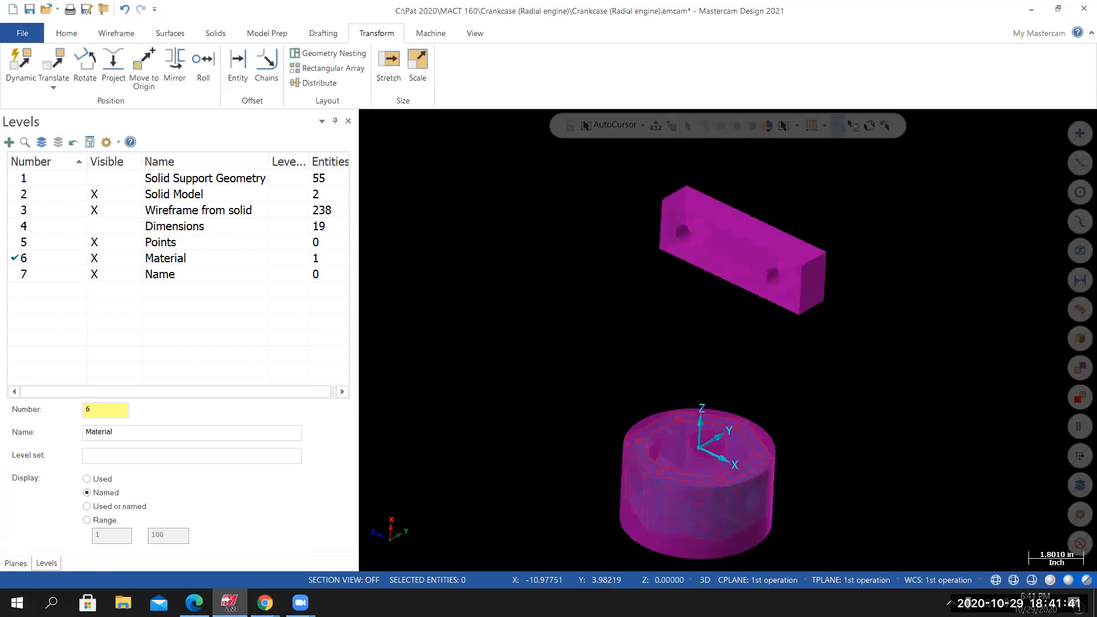
right_click(742, 261)
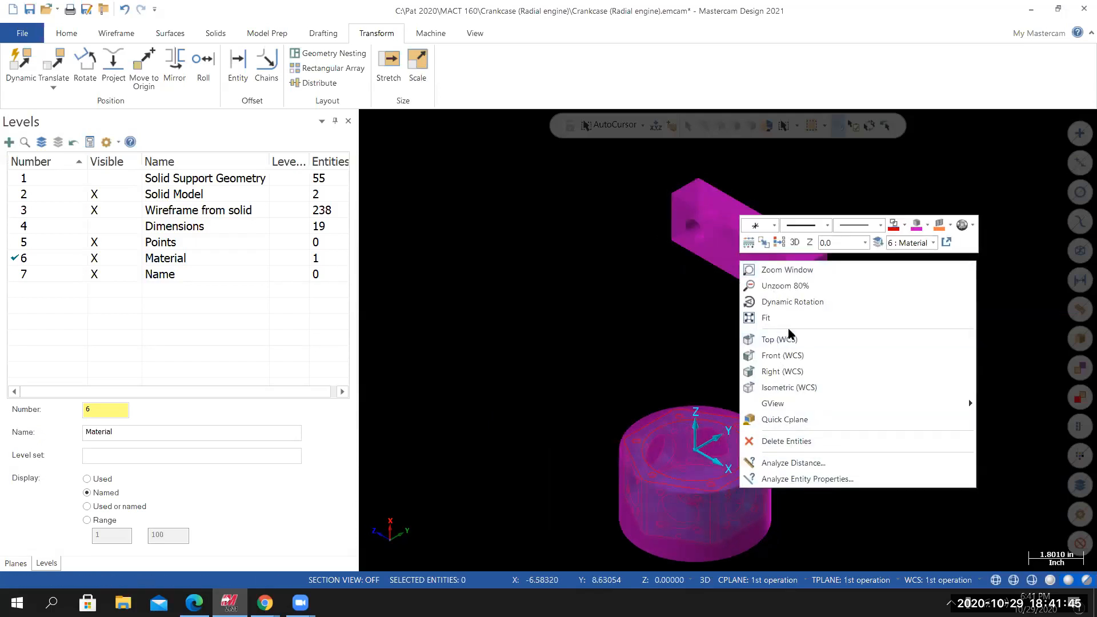
left_click(726, 268)
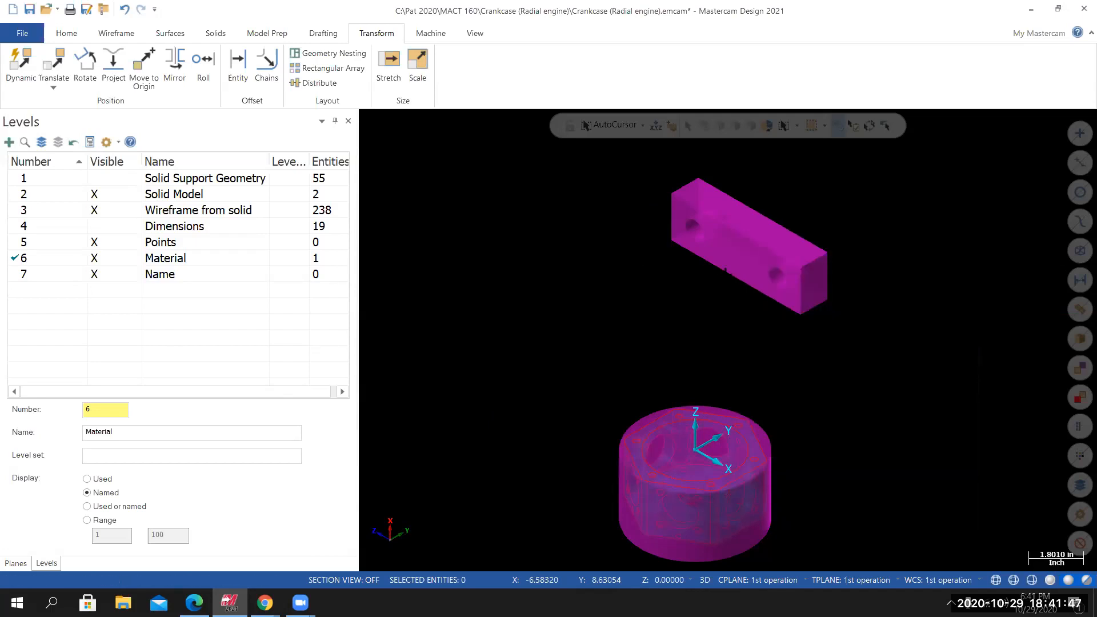
Select the soft jaw solid and display the Solids manager to review the merged solid's history and available operations.
left_click(732, 258)
right_click(732, 263)
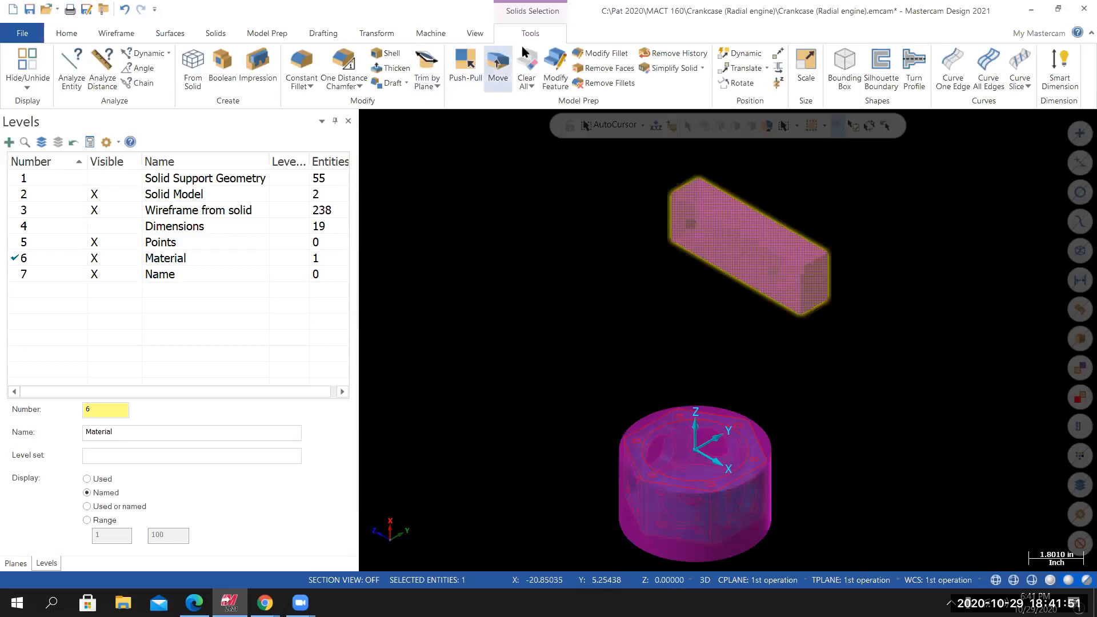
left_click(476, 38)
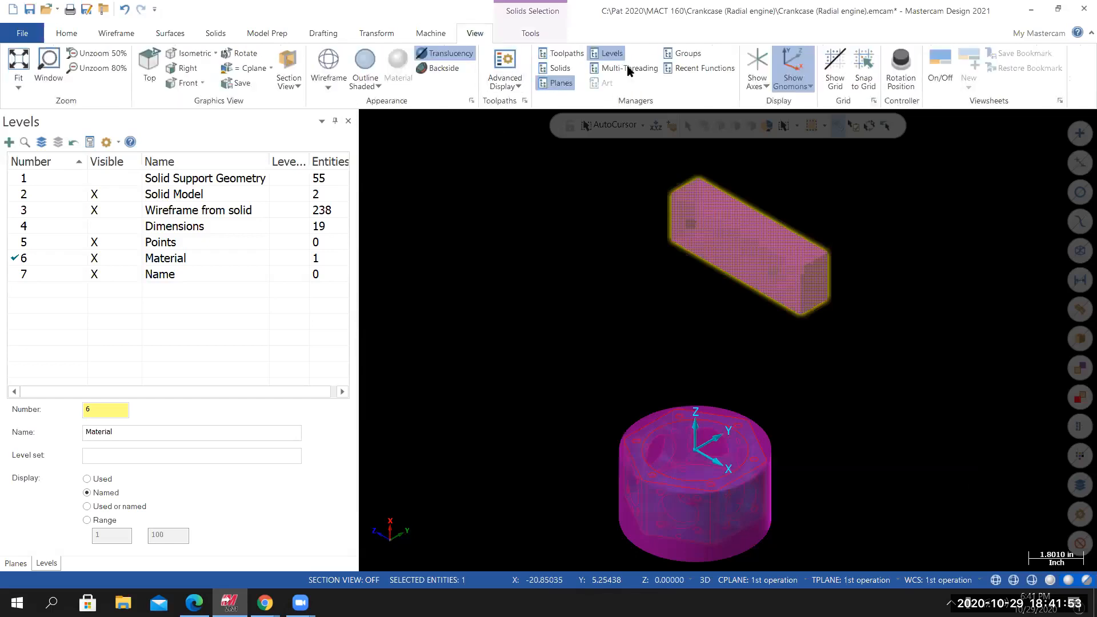
left_click(561, 68)
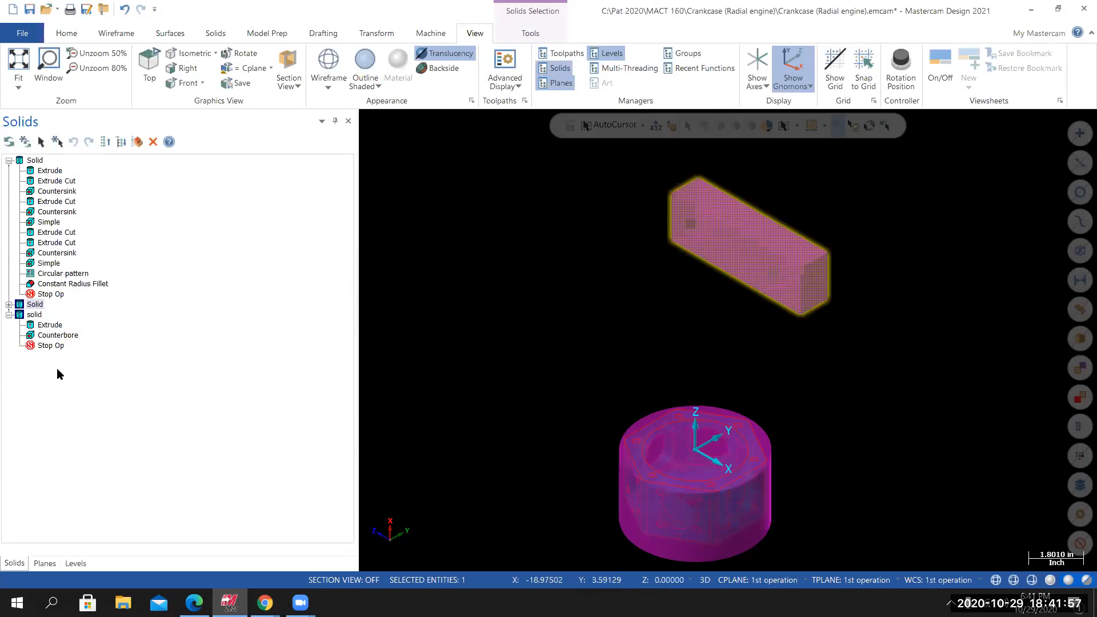
right_click(33, 314)
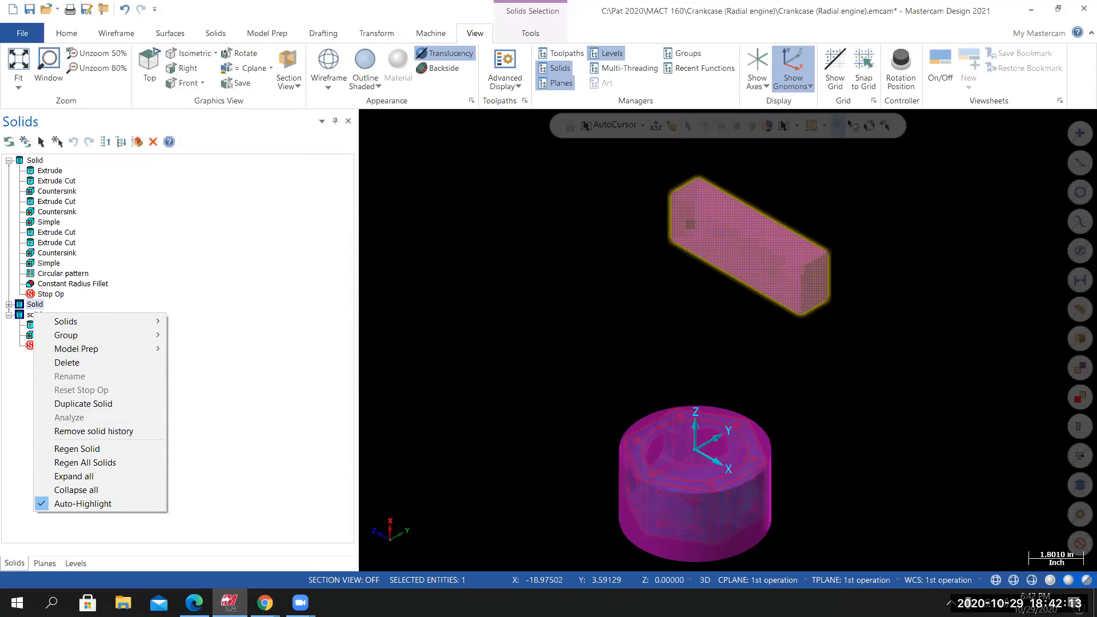
left_click(367, 371)
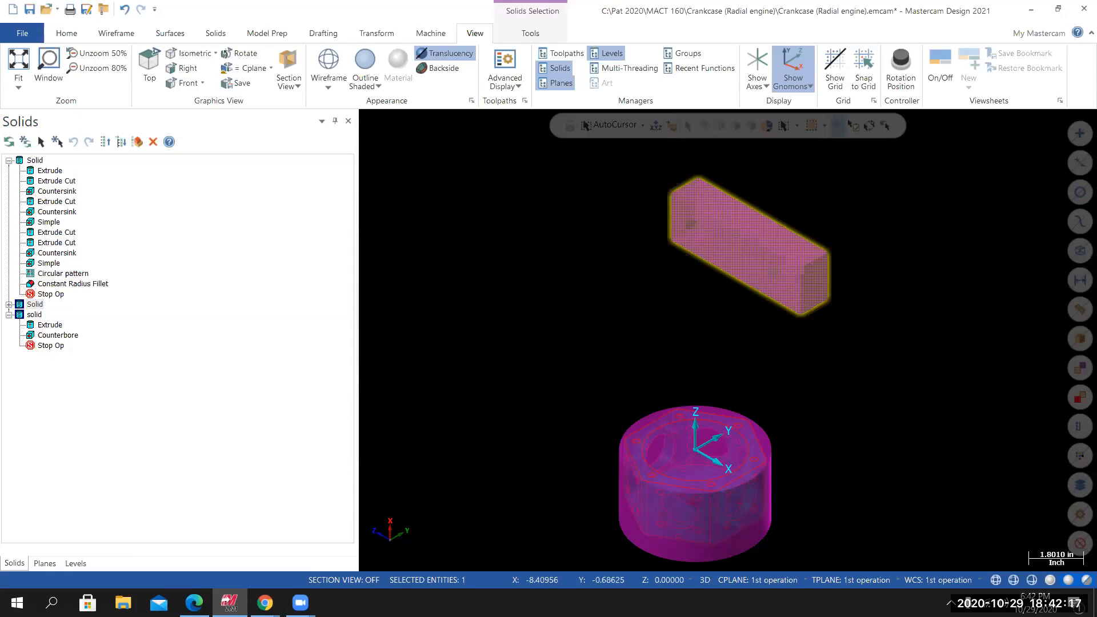
Deselect the soft jaw and clear its transform result colors.
left_click(464, 379)
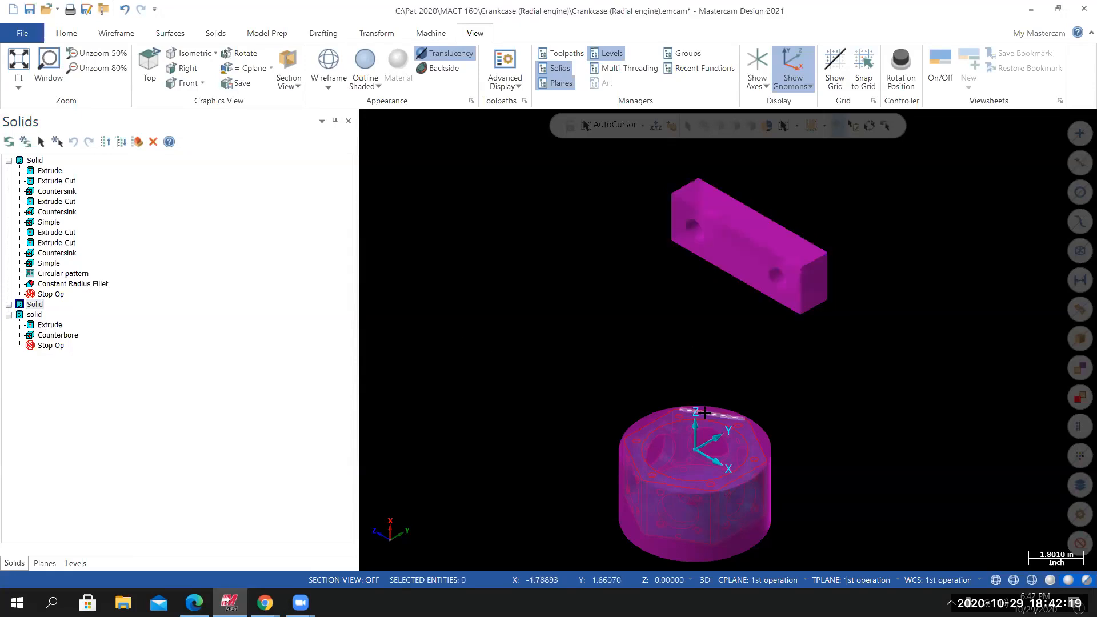
right_click(626, 304)
left_click(666, 290)
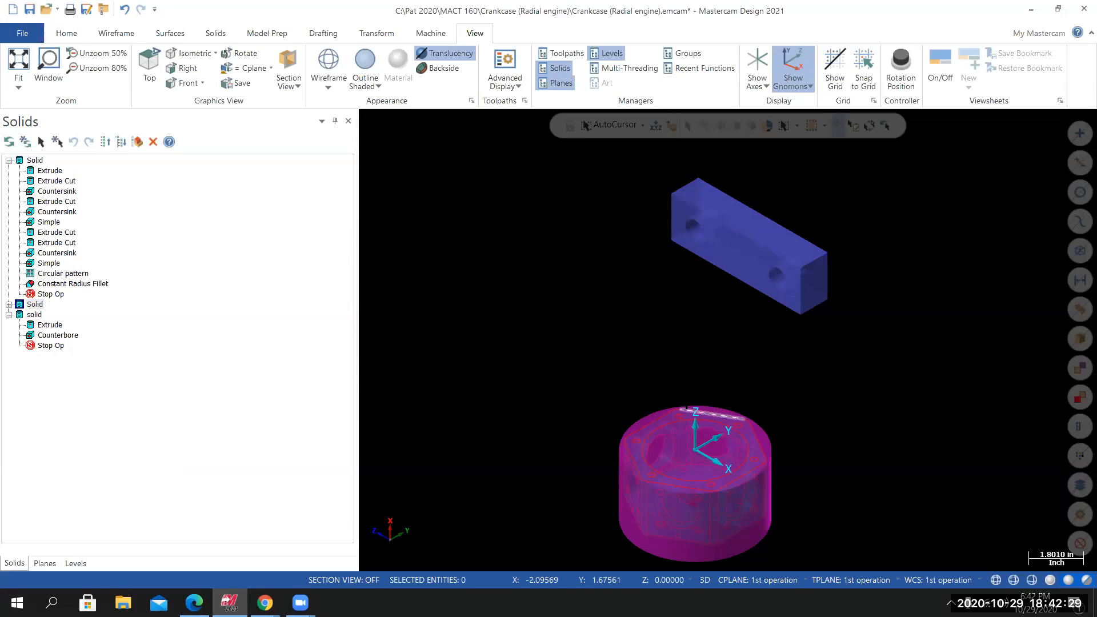
Examine the reoriented soft jaw and its counterbored holes relative to the crankcase from several angles.
middle_click_drag(736, 503, 687, 453)
scroll(717, 471, "up", 1)
scroll(763, 509, "down", 2)
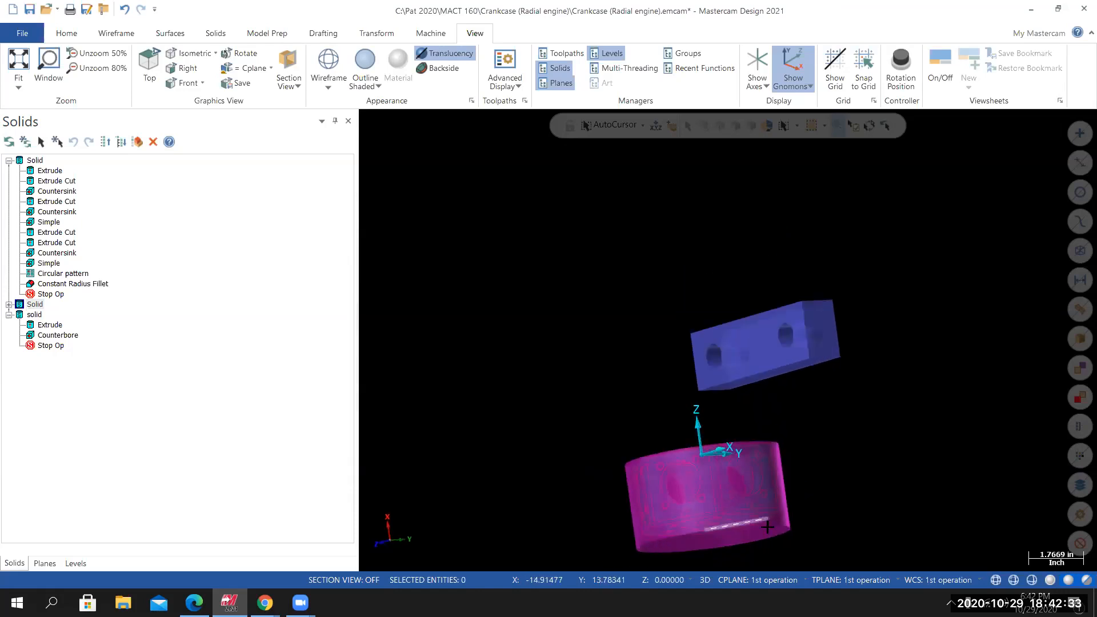
scroll(772, 546, "up", 1)
scroll(740, 233, "up", 3)
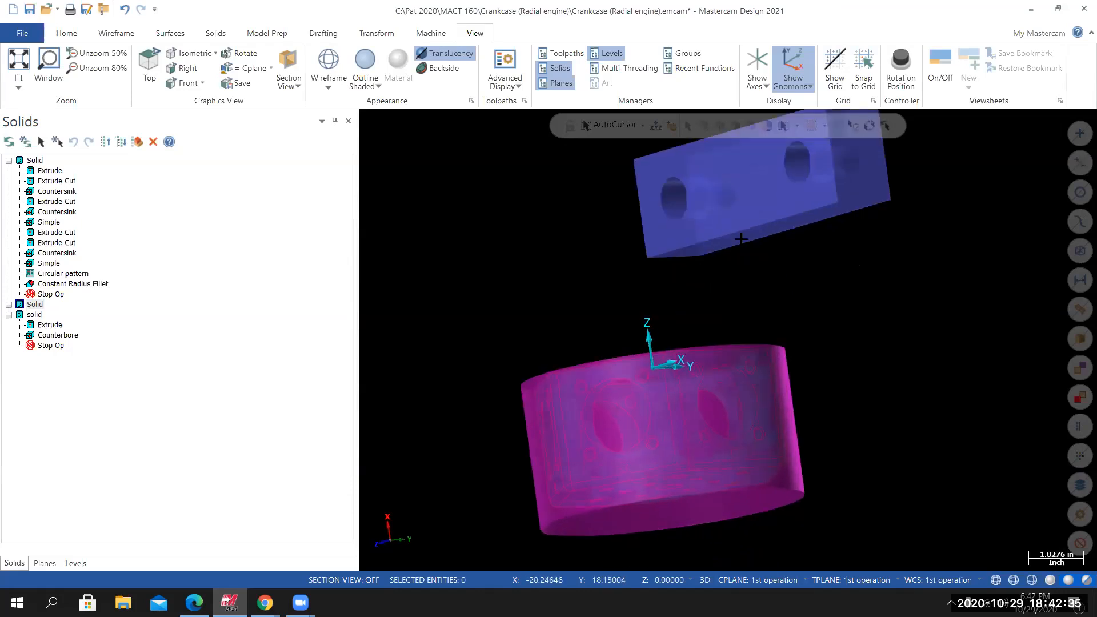
scroll(766, 258, "down", 2)
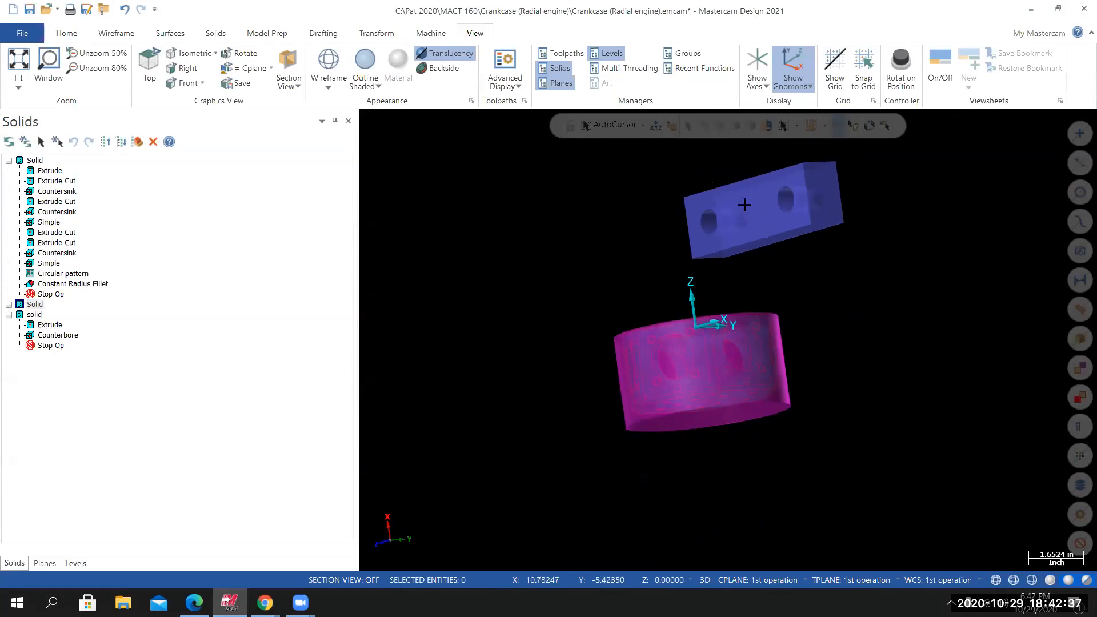
middle_click_drag(740, 182, 737, 343)
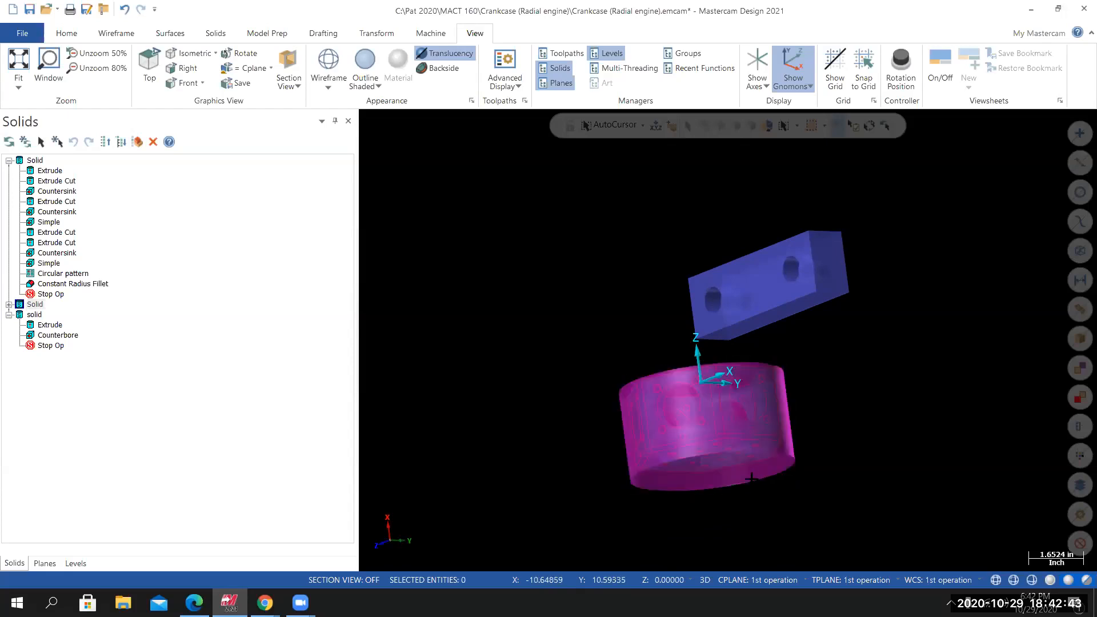
Select the soft jaw solid for a Dynamic move and place the gnomon origin at the midpoint of its long upper edge on the counterbored side.
middle_click_drag(748, 483, 728, 340)
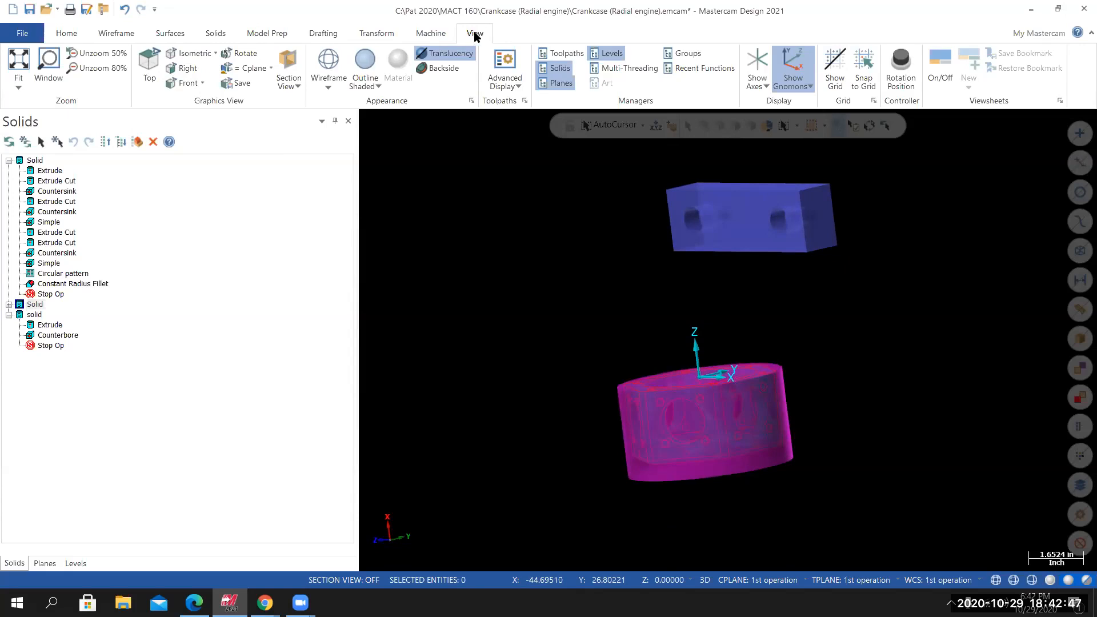
left_click(378, 33)
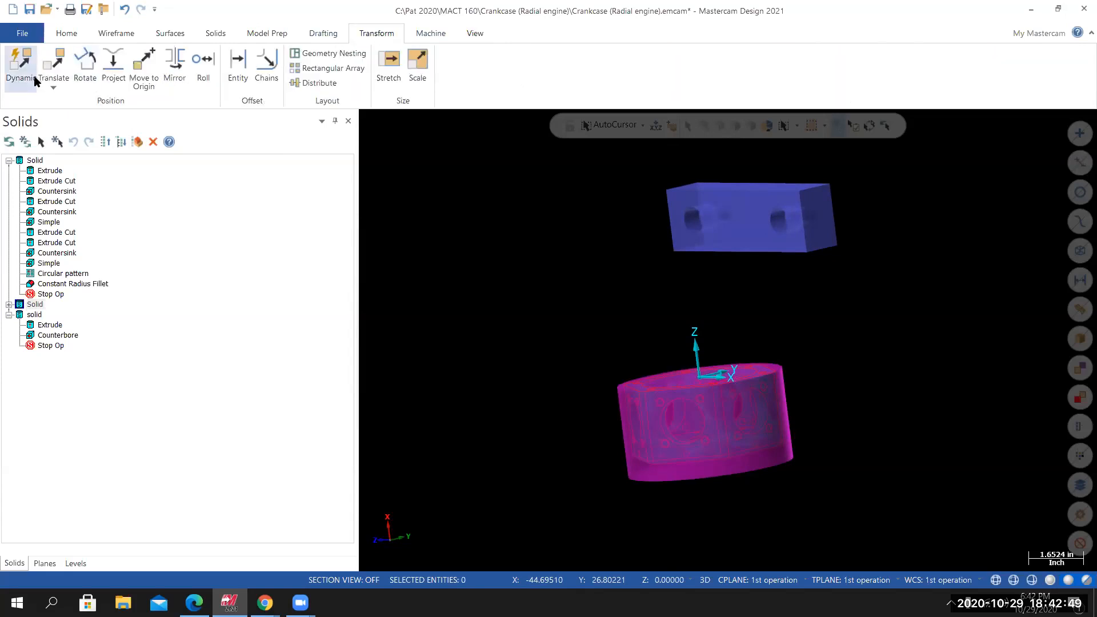
left_click(20, 64)
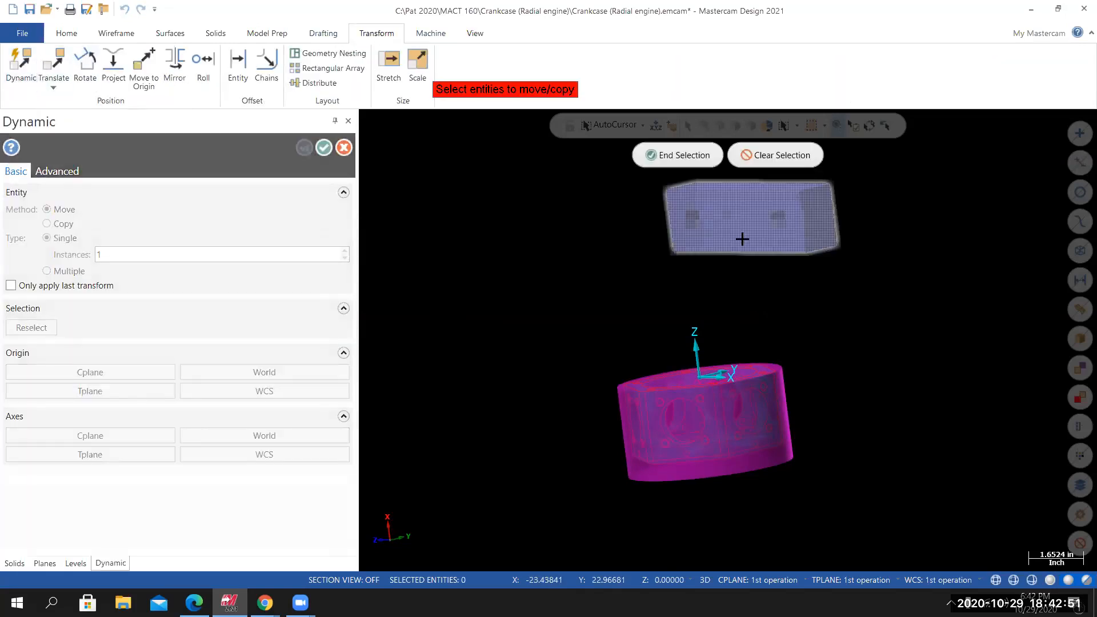
left_click(683, 155)
middle_click_drag(588, 263, 595, 283)
scroll(629, 267, "up", 1)
scroll(675, 268, "down", 5)
scroll(717, 152, "up", 5)
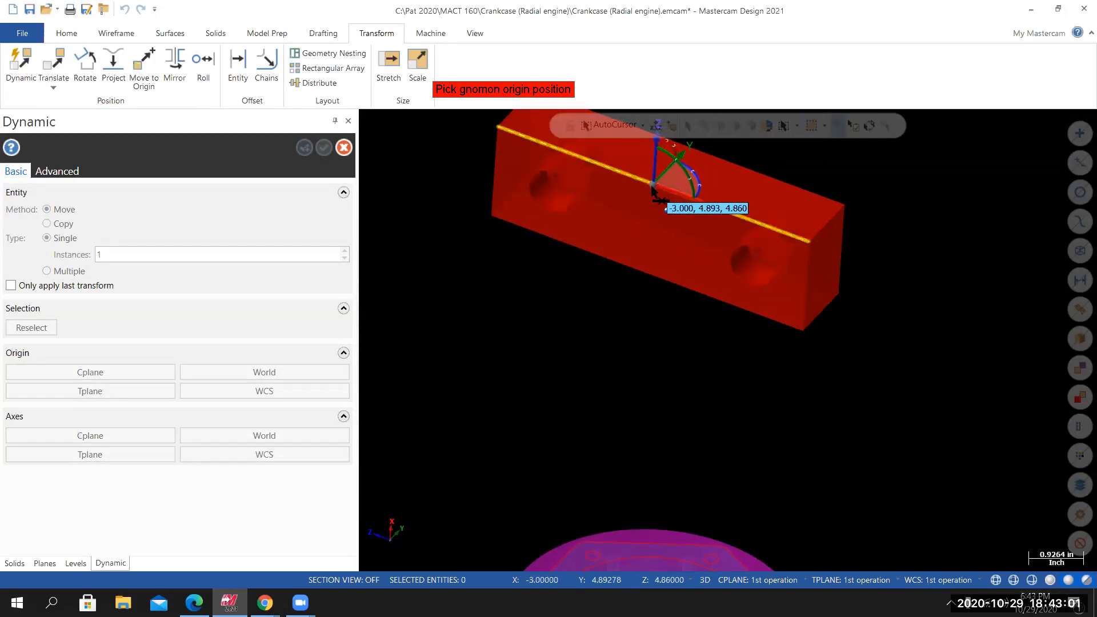
left_click(653, 185)
scroll(643, 403, "down", 3)
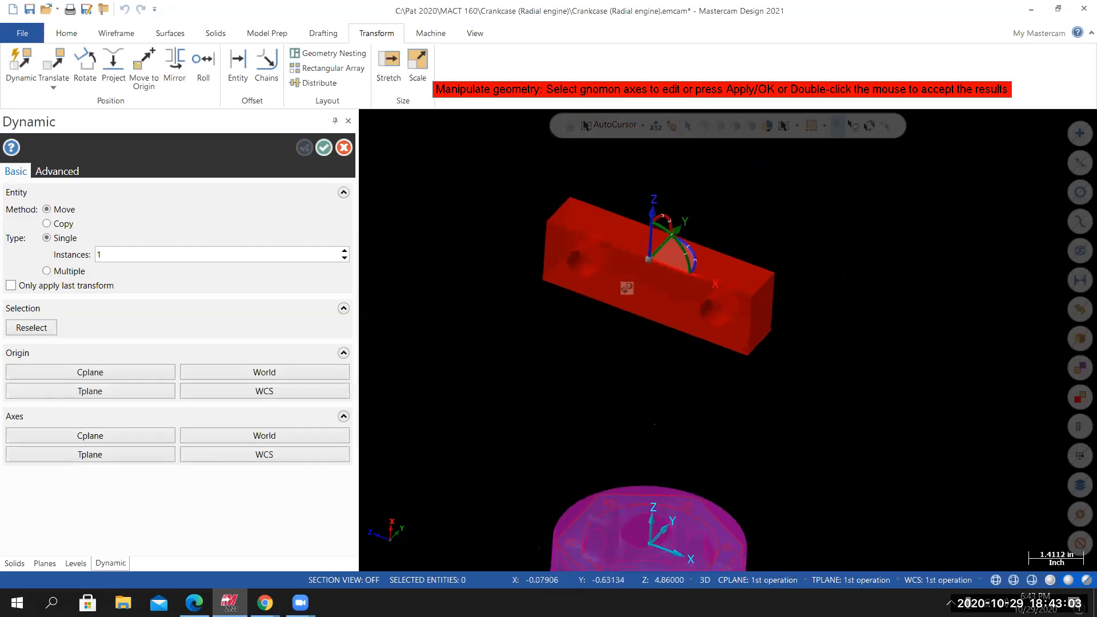
Move the soft jaw by its gnomon origin to the center of the material cylinder's bottom circular edge and accept the transform.
left_click(648, 261)
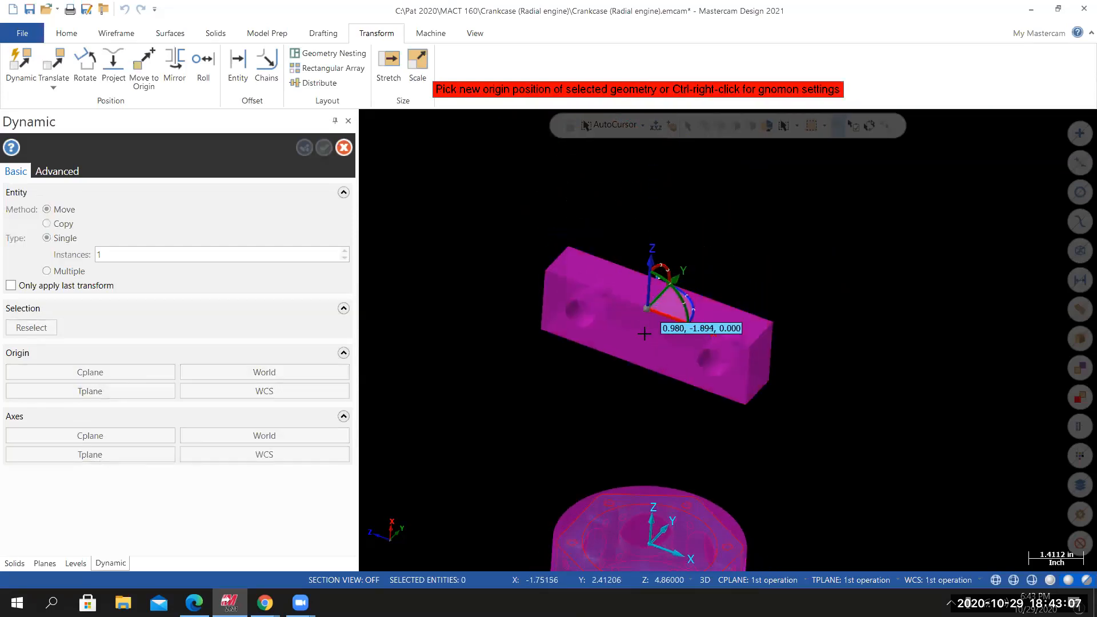
scroll(686, 337, "down", 1)
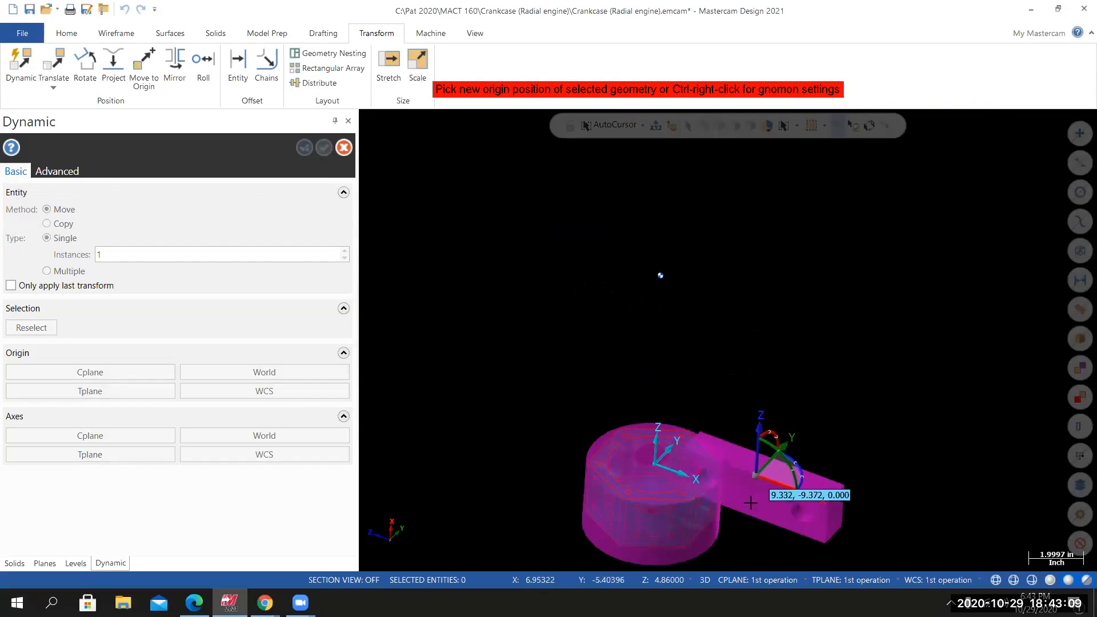
middle_click_drag(739, 495, 734, 455)
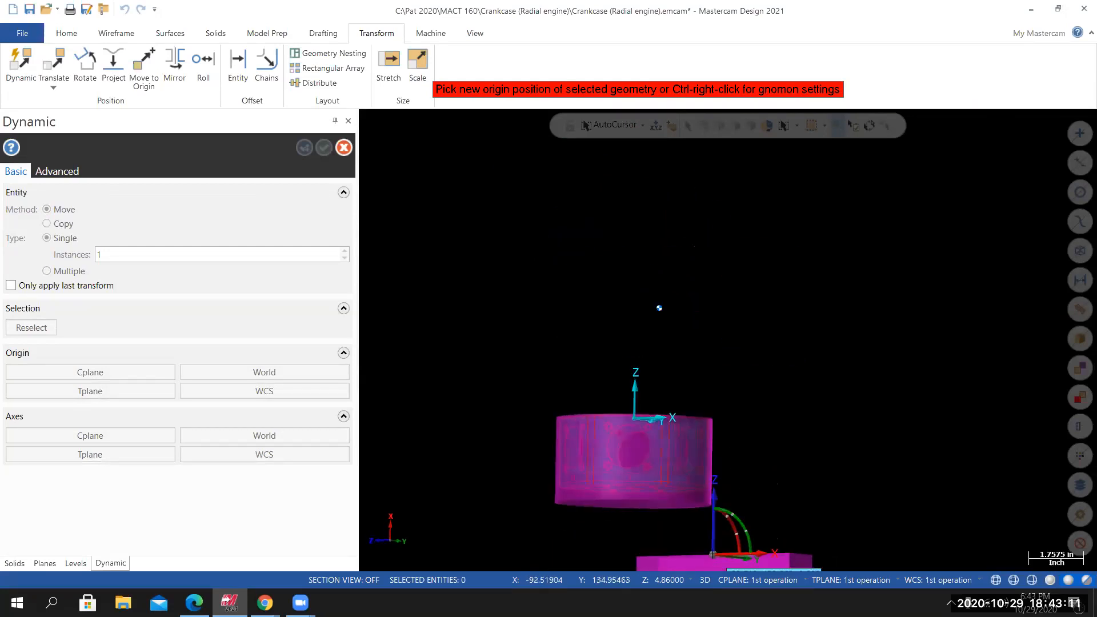
scroll(710, 540, "up", 2)
scroll(709, 539, "up", 4)
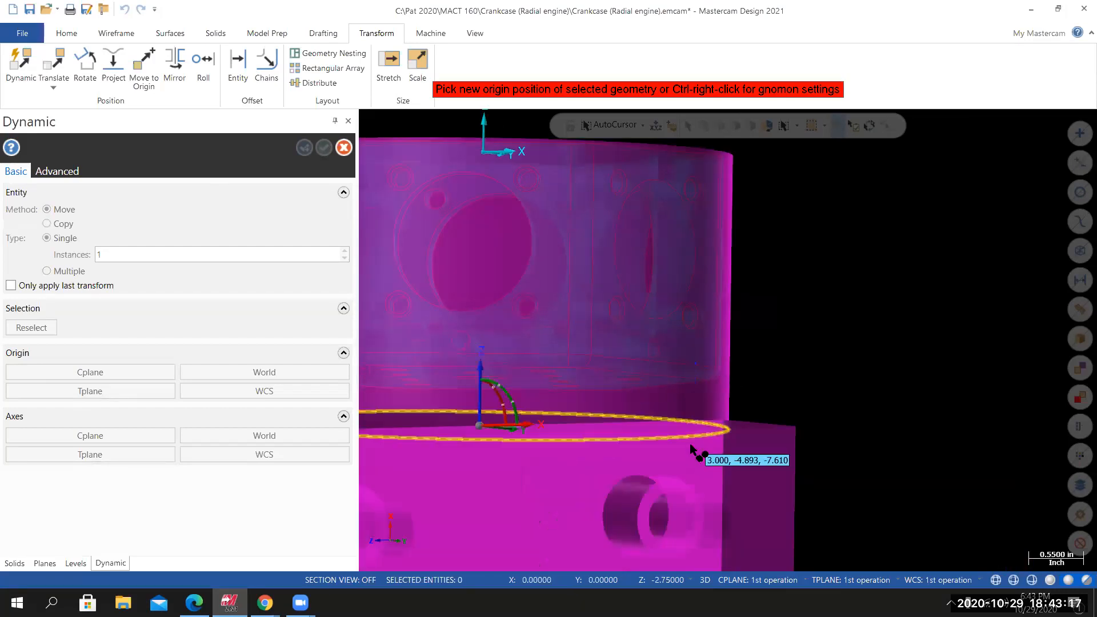
left_click(692, 443)
left_click(324, 147)
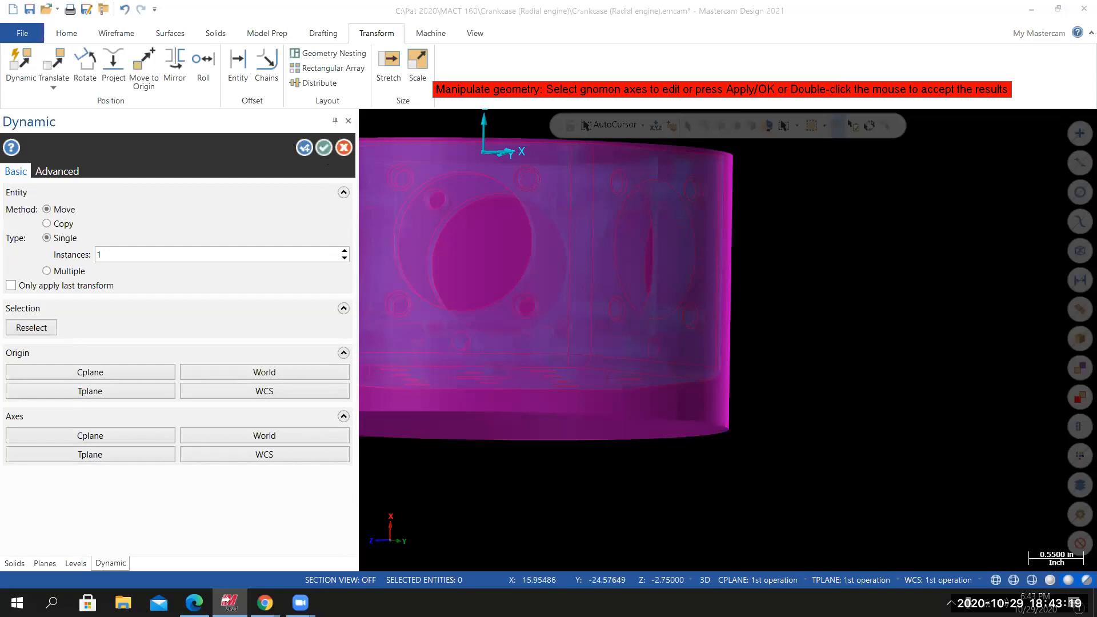
left_click(143, 242)
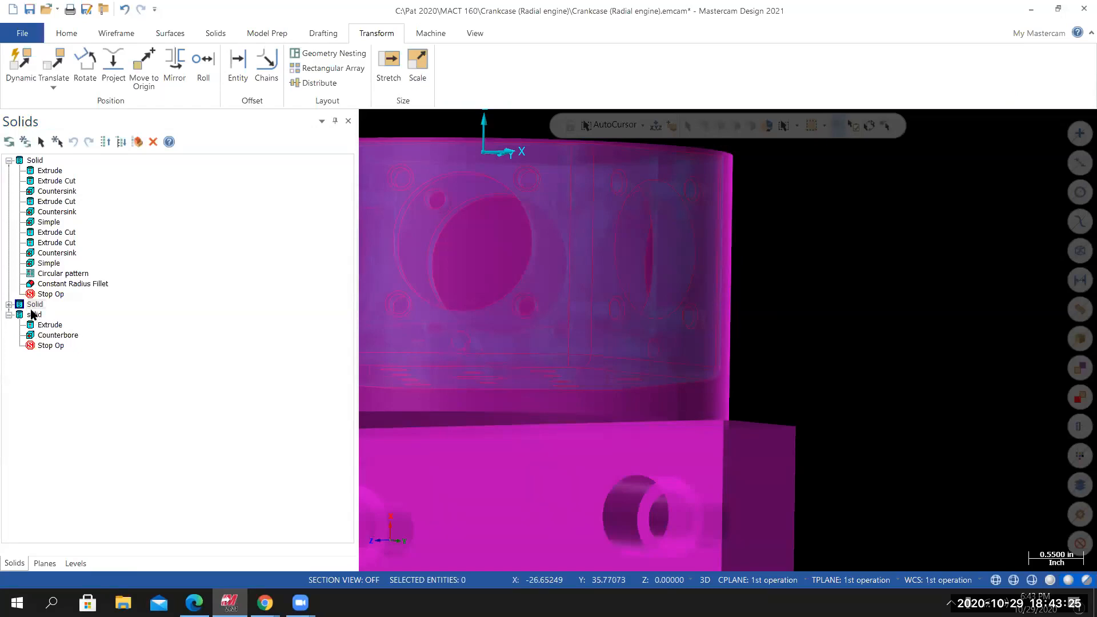
Inspect the material solid's history, and remove the solid history of the soft jaw.
left_click(9, 304)
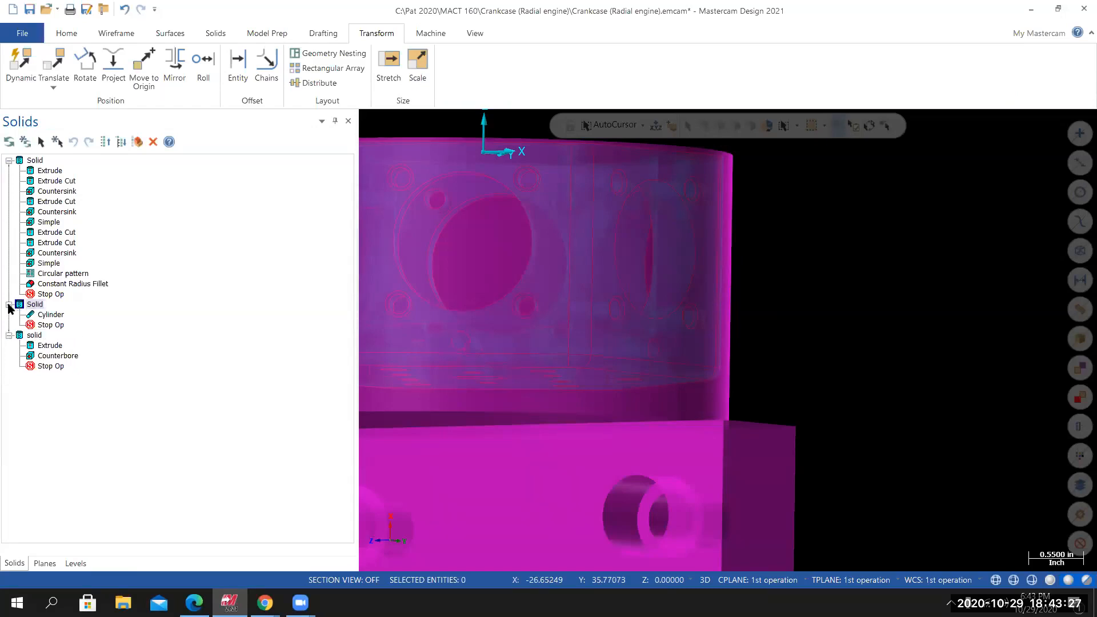
left_click(9, 305)
right_click(34, 315)
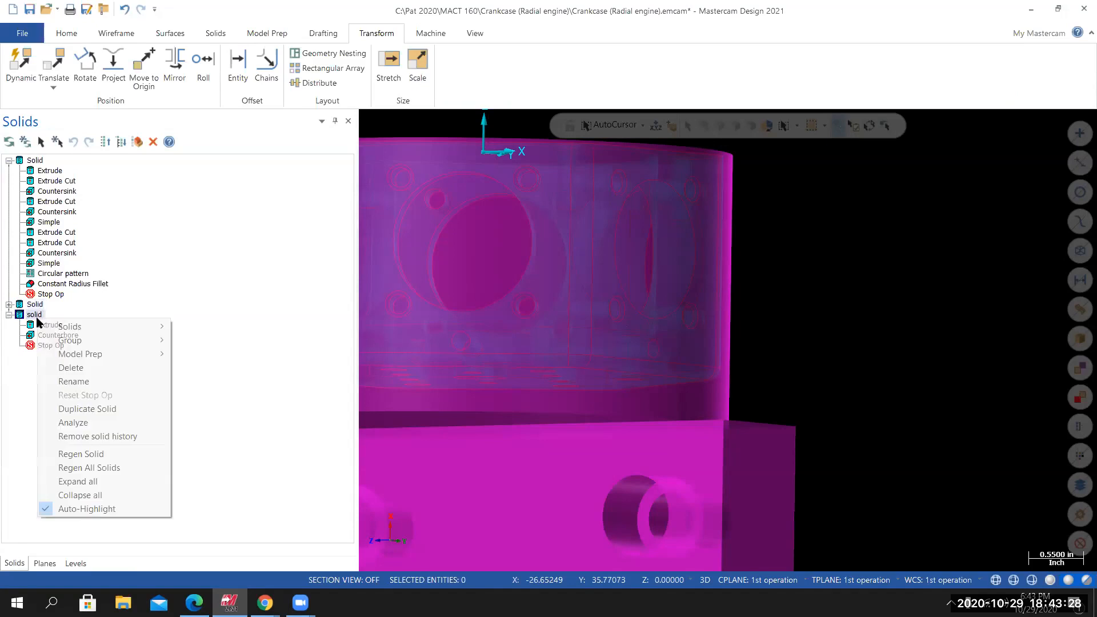
left_click(83, 437)
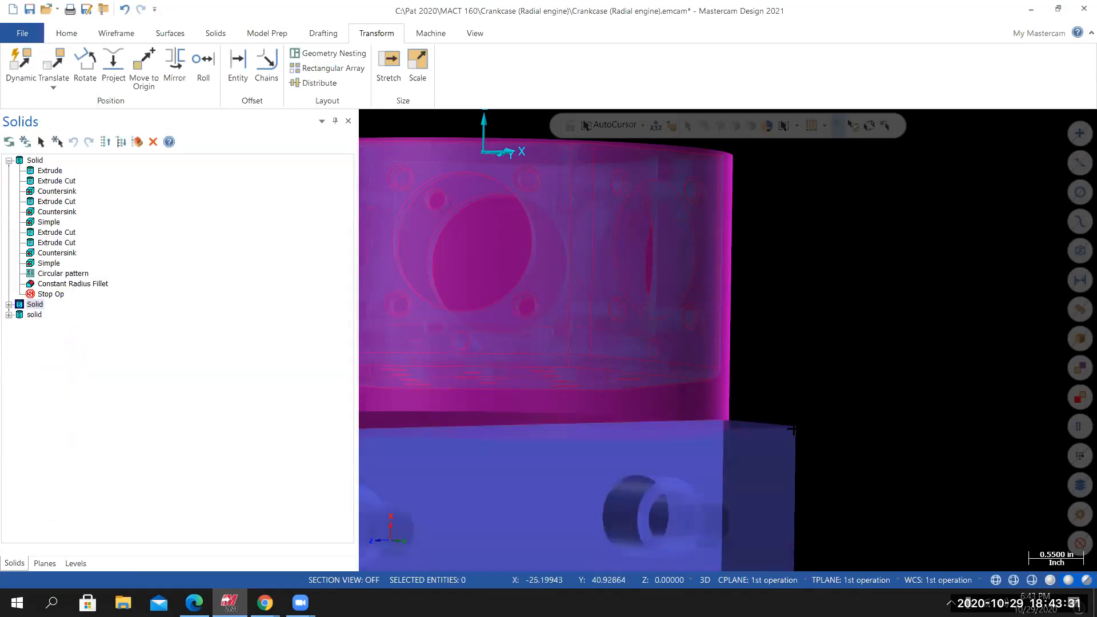
Examine the soft jaw's position beneath the material from several angles and in the Top (WCS) view.
scroll(792, 430, "down", 5)
mouse_move(566, 490)
middle_mouse_down()
mouse_move(546, 444)
mouse_move(590, 473)
mouse_move(591, 502)
mouse_move(657, 485)
mouse_move(718, 416)
mouse_move(723, 379)
mouse_move(684, 307)
mouse_move(676, 360)
mouse_move(628, 457)
middle_mouse_up()
middle_click_drag(746, 414, 661, 417)
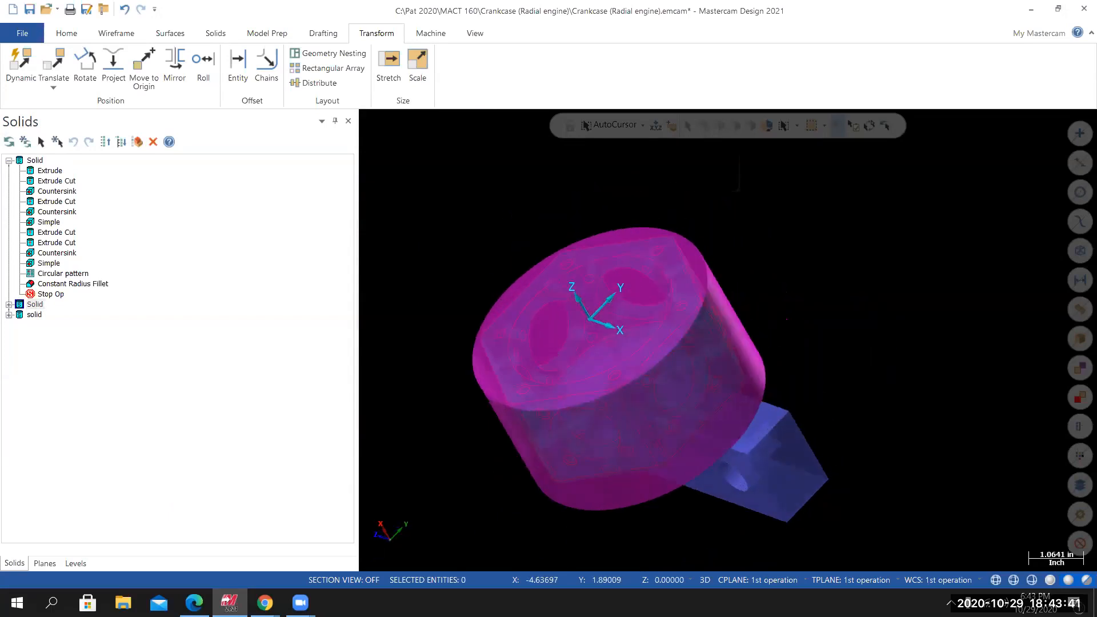
right_click(500, 196)
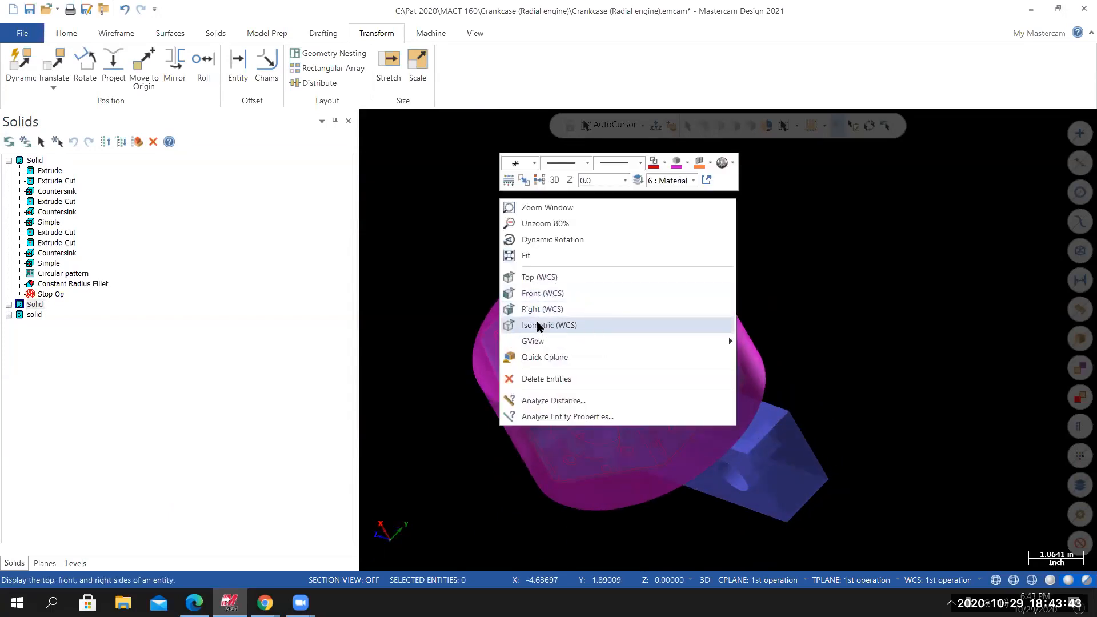
left_click(535, 277)
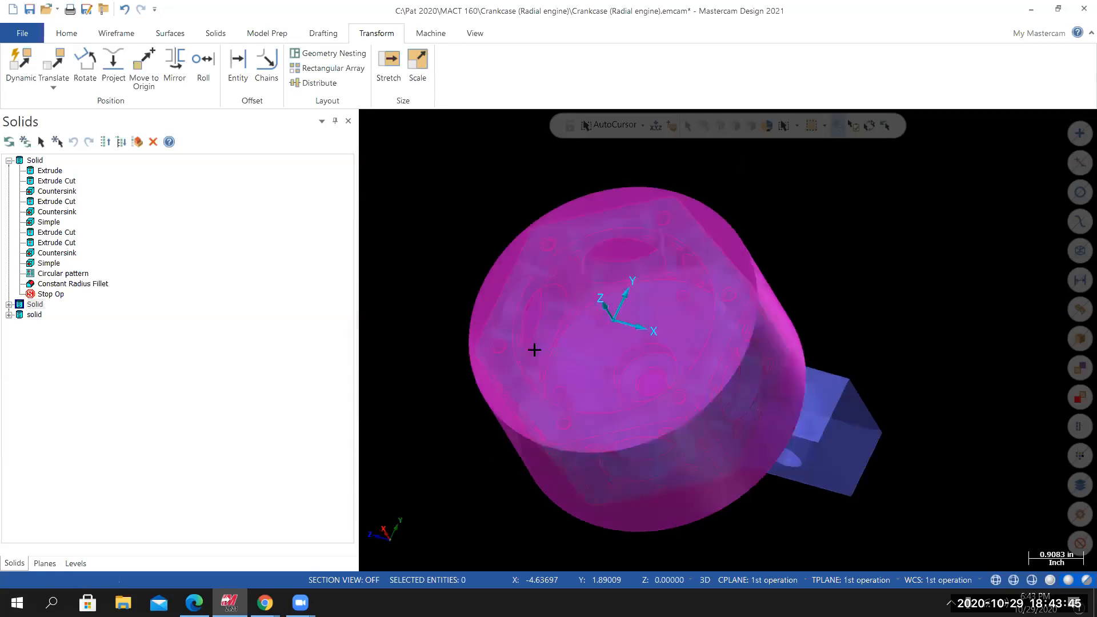
scroll(543, 371, "down", 1)
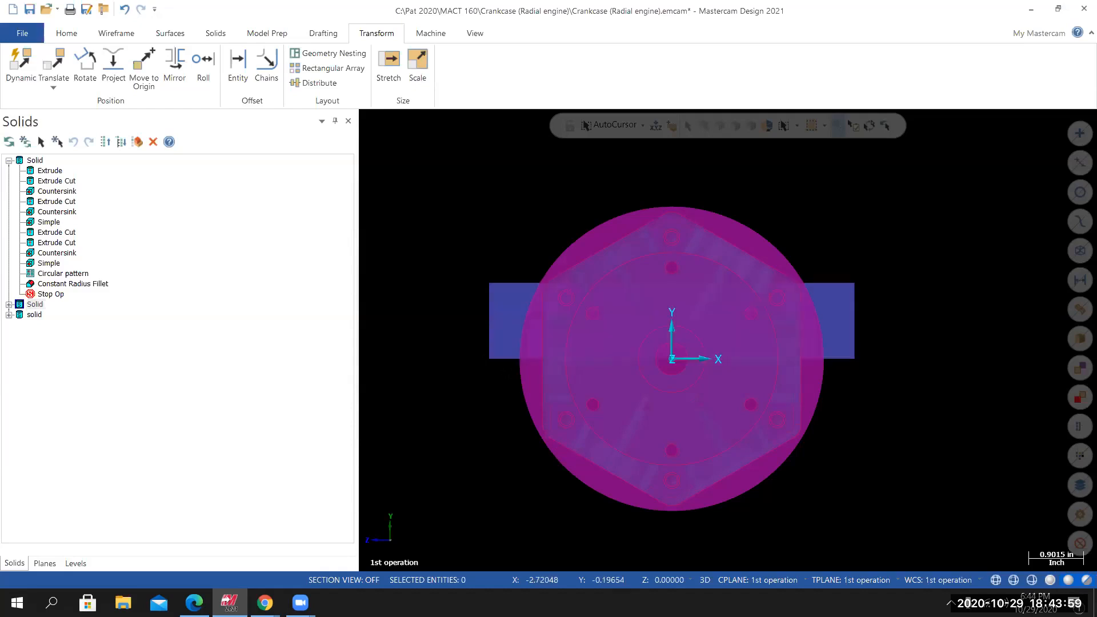
Translate the soft jaw solid using the Move method with a Y delta of 1.5, and accept it.
left_click(57, 60)
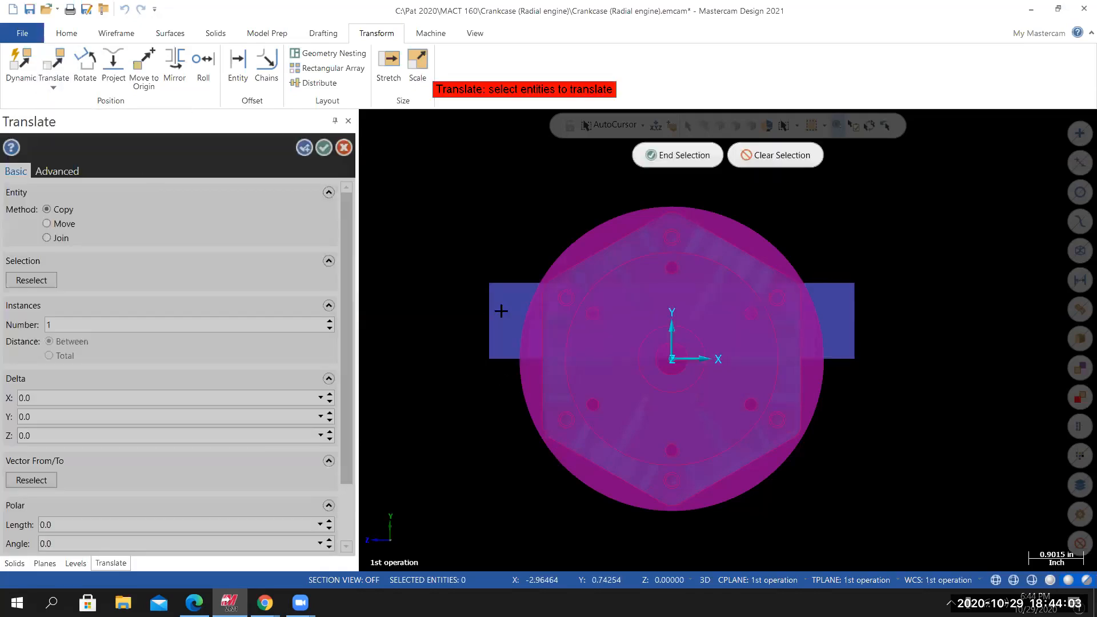
left_click(678, 161)
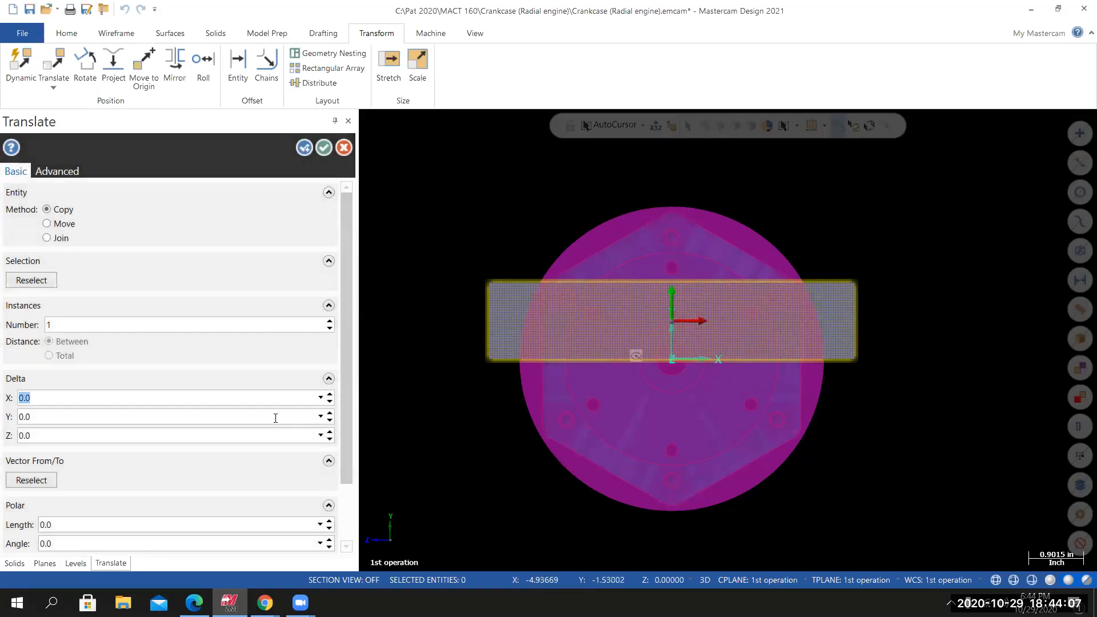
left_click(330, 414)
left_click(330, 414)
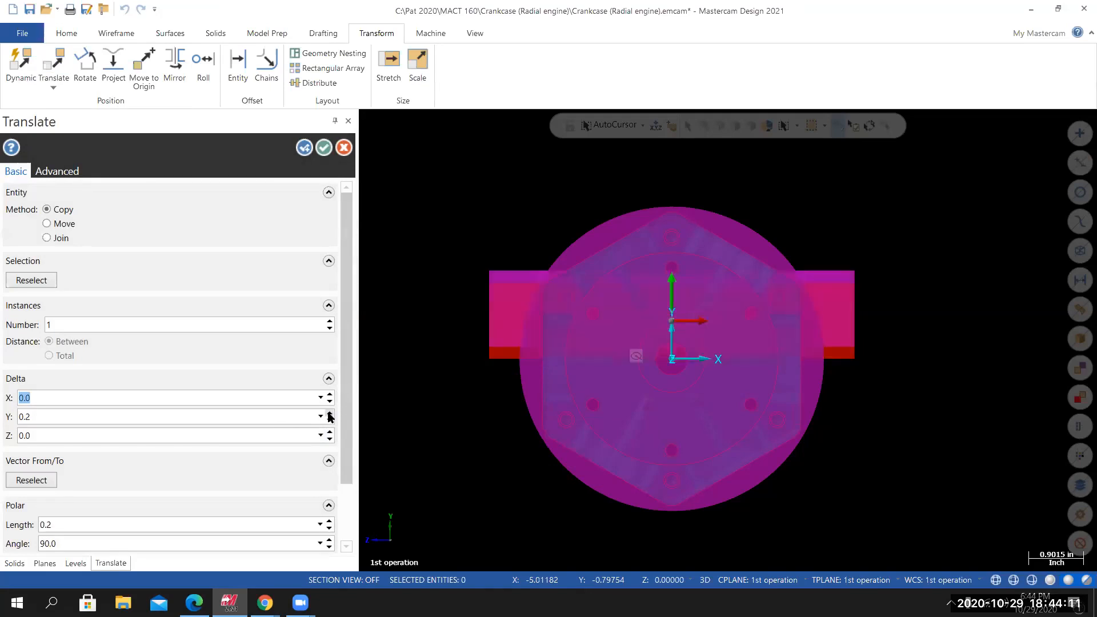
left_click(330, 414)
left_click(330, 414)
left_click(330, 414)
left_click(329, 413)
left_click(330, 414)
left_click(329, 413)
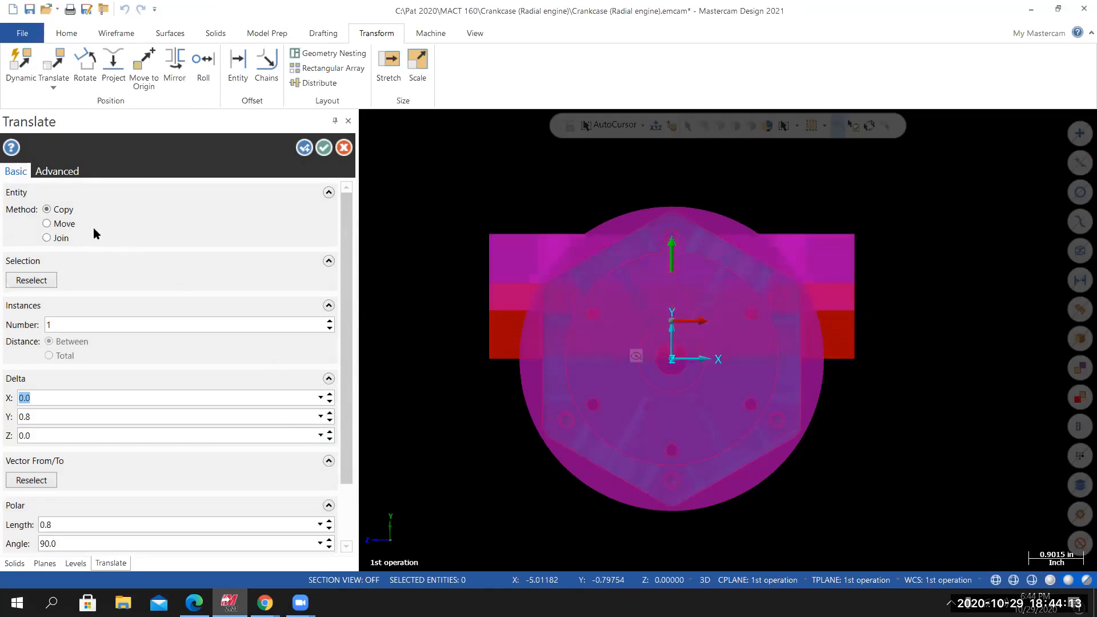
left_click(47, 224)
left_click(330, 413)
left_click(329, 413)
left_click(329, 414)
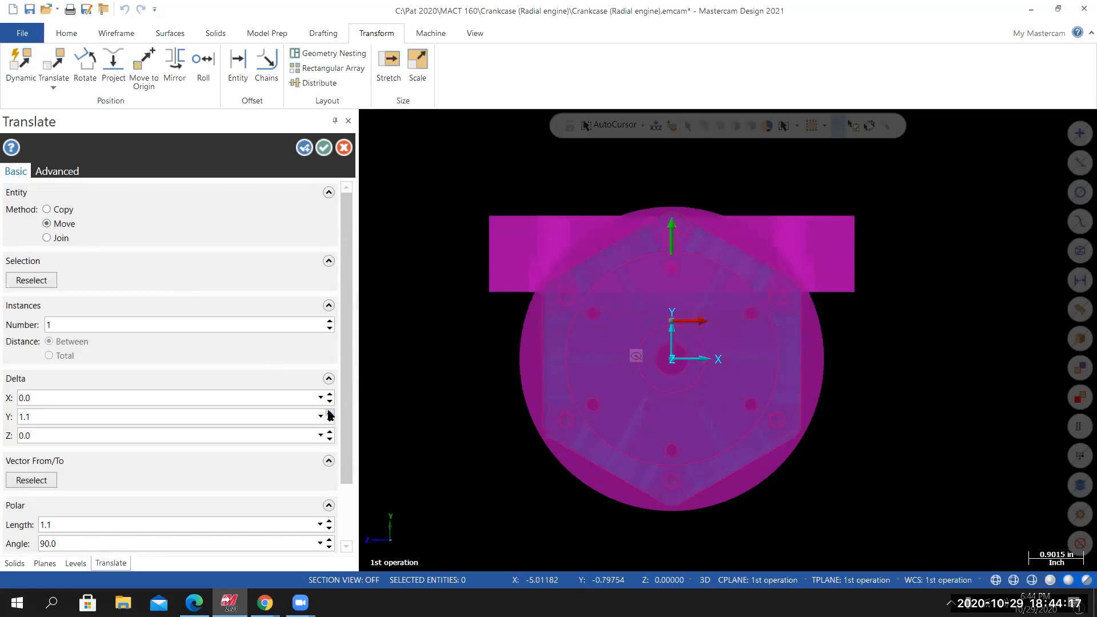
left_click(330, 414)
left_click(330, 414)
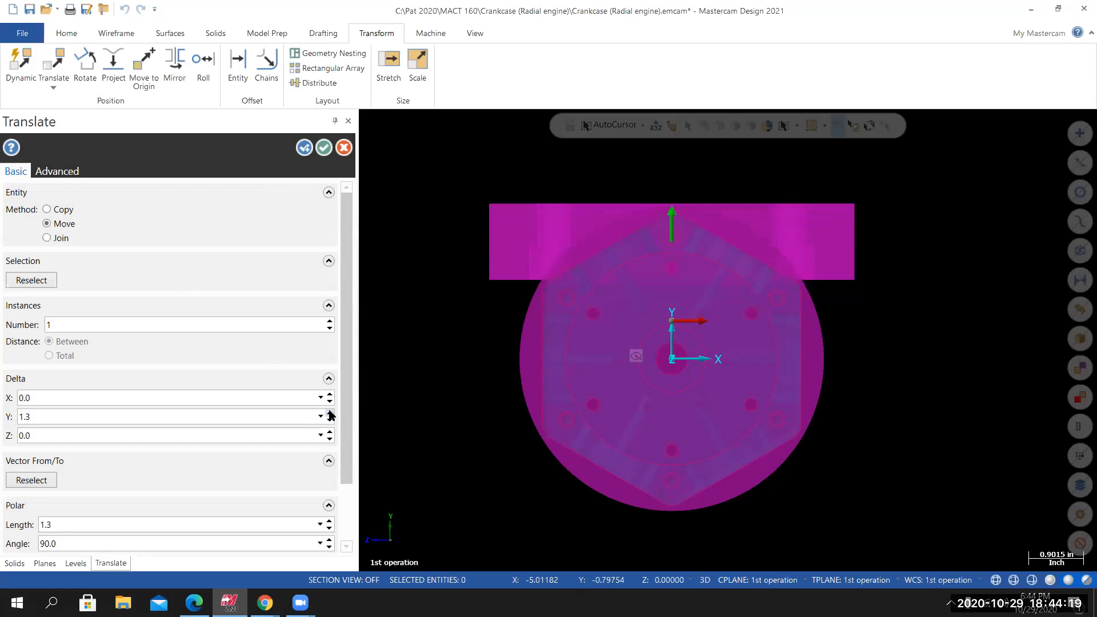
left_click(329, 414)
left_click(330, 413)
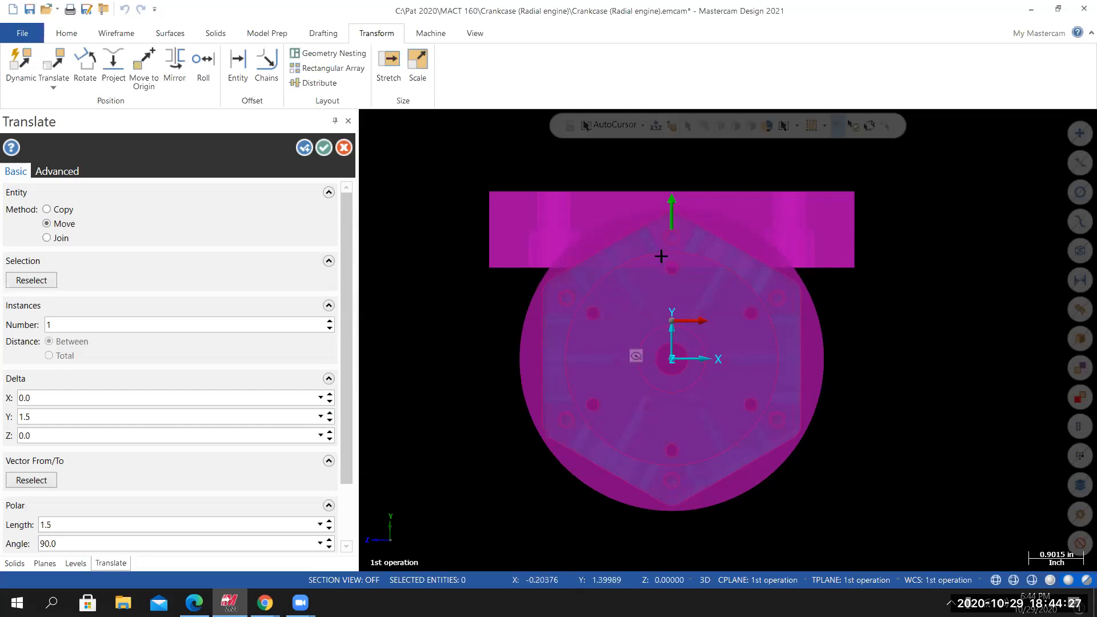
scroll(669, 203, "up", 3)
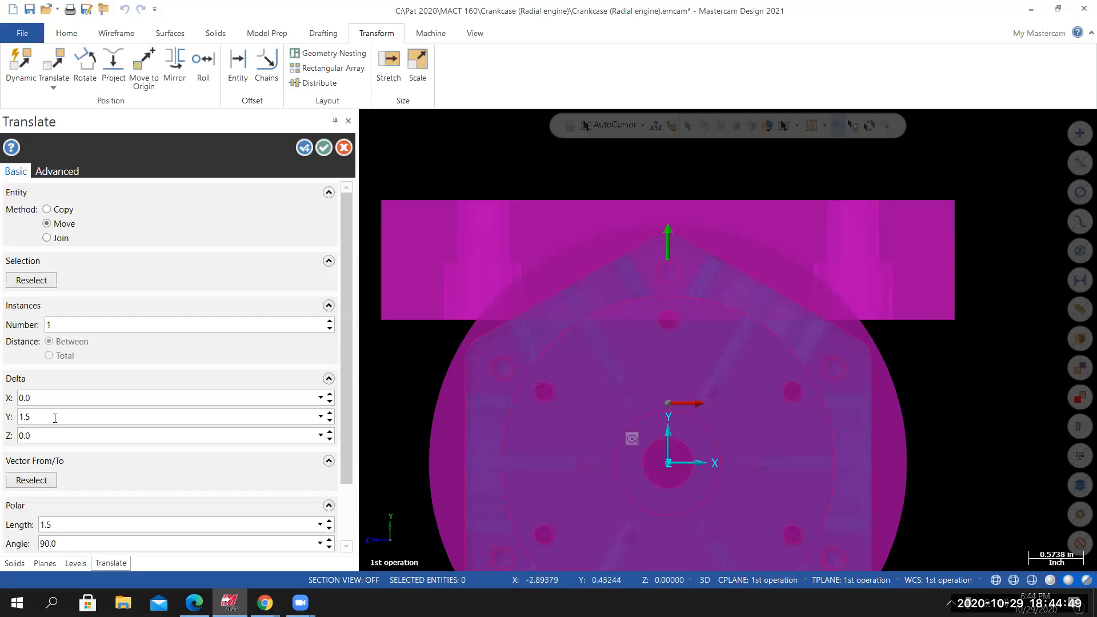
left_click(324, 148)
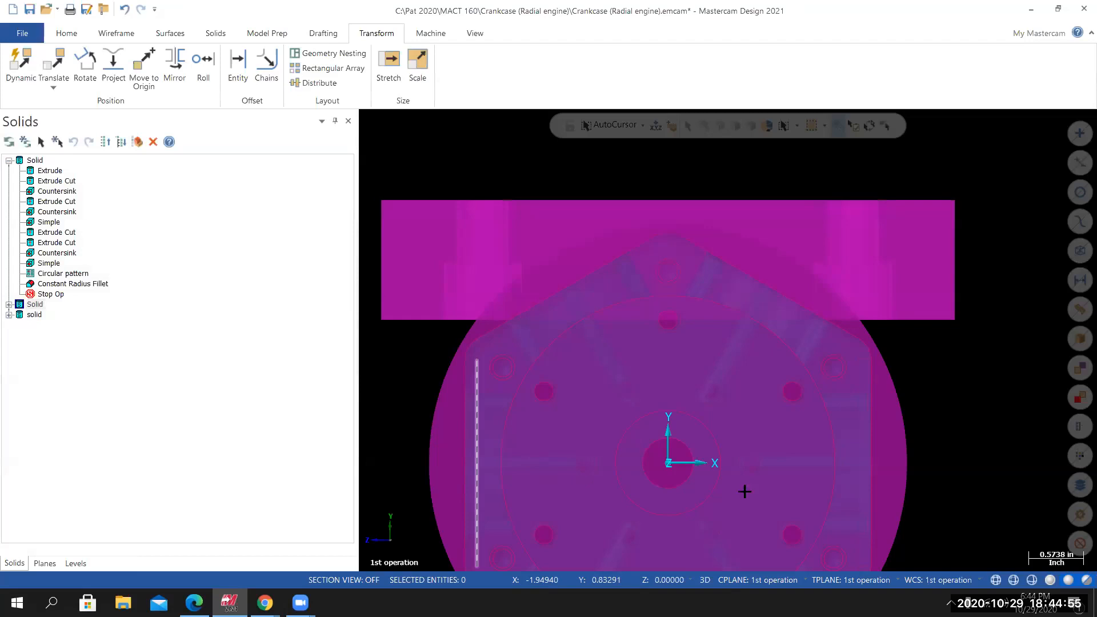
Clear the soft jaw's transform result colors and show the model in the Right (WCS) view.
right_click(972, 407)
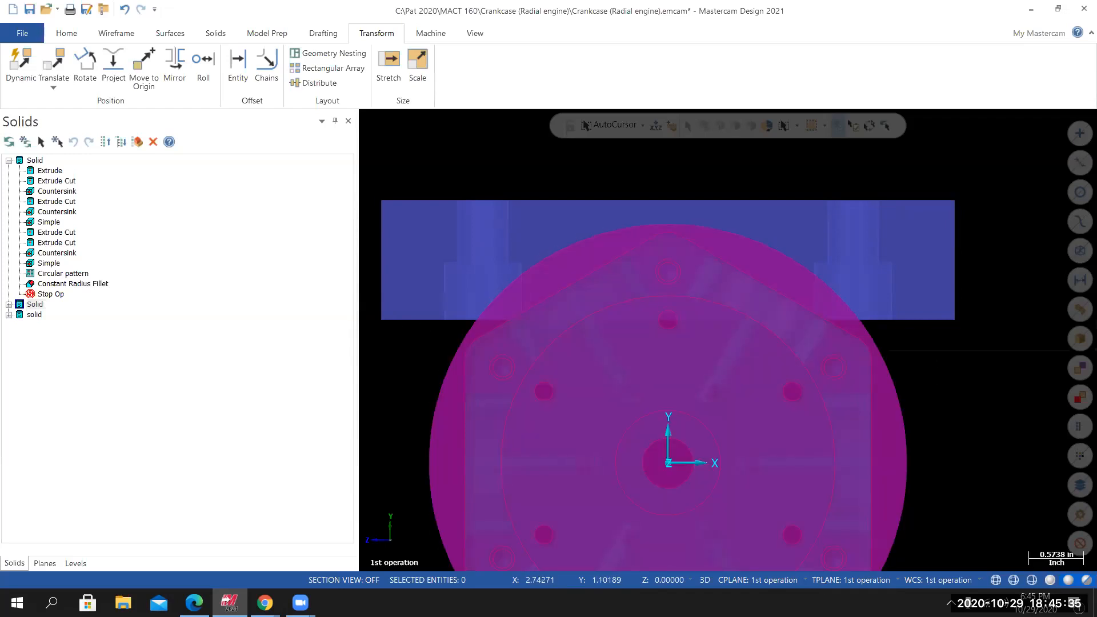
right_click(862, 357)
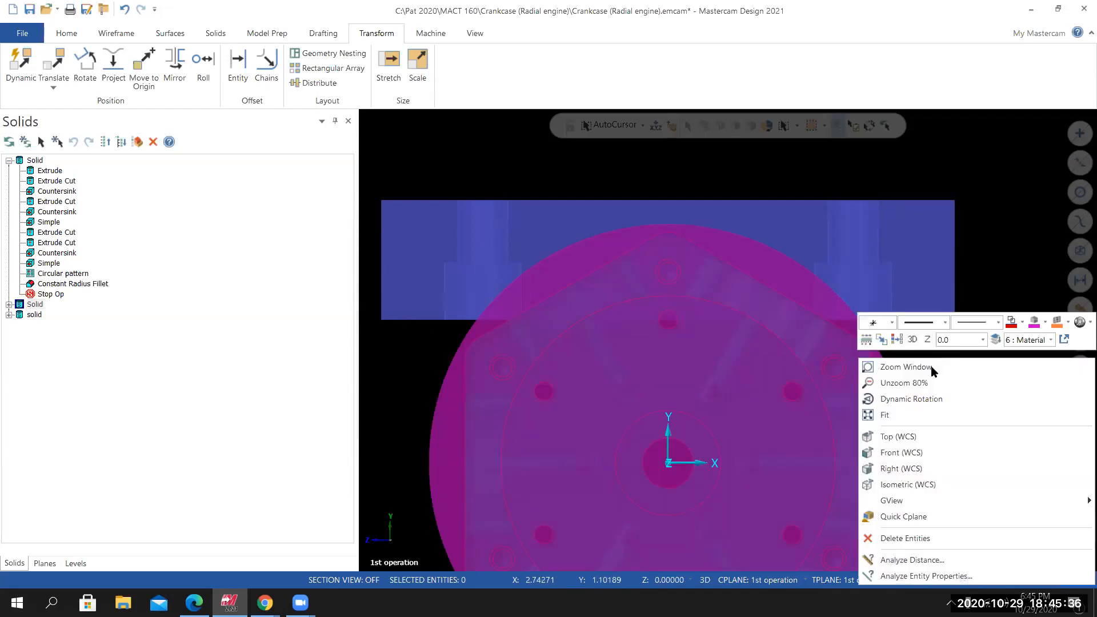
left_click(900, 469)
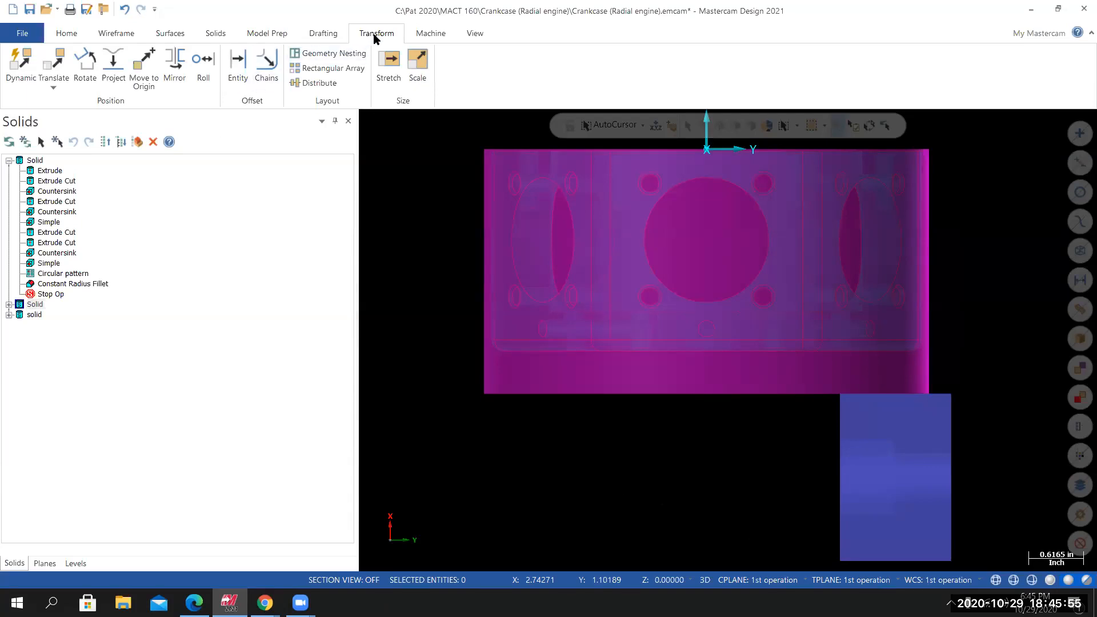
left_click(57, 63)
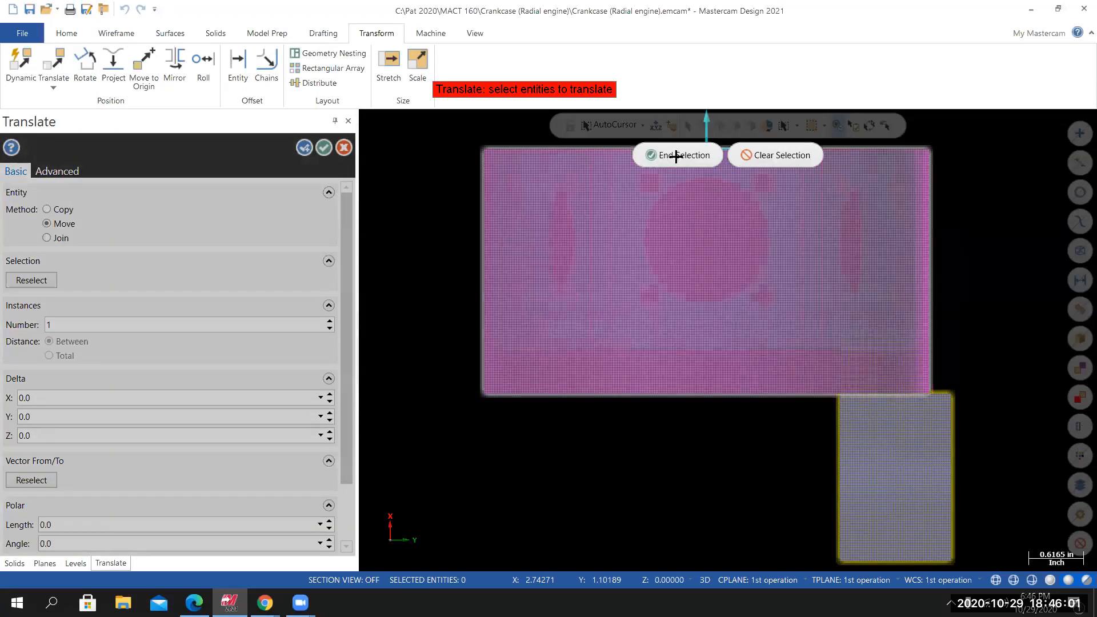
left_click(663, 155)
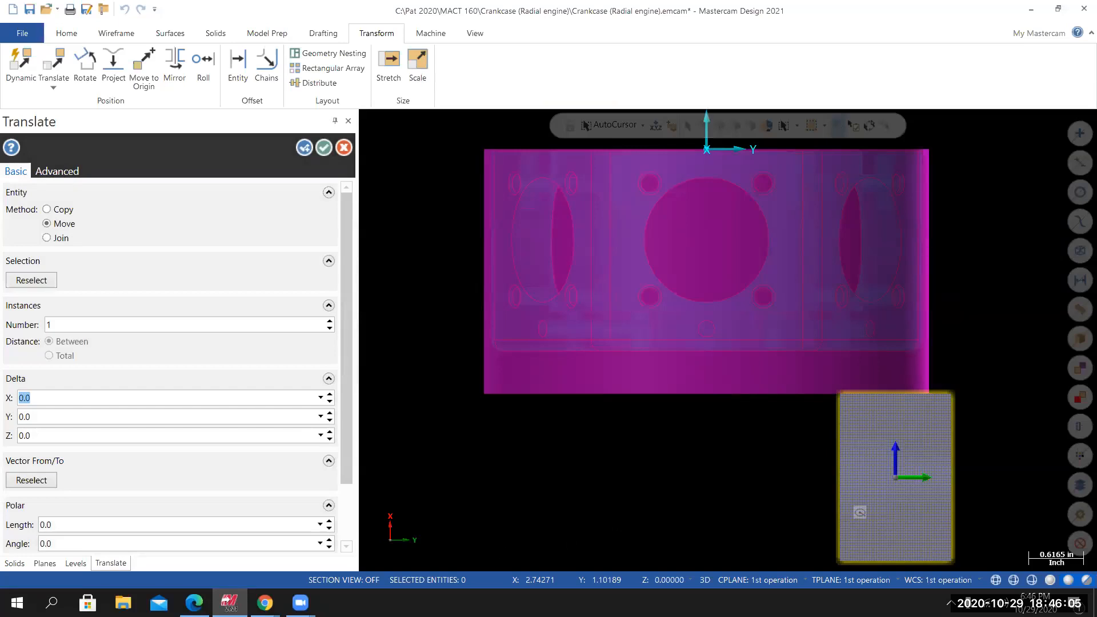
scroll(716, 369, "down", 1)
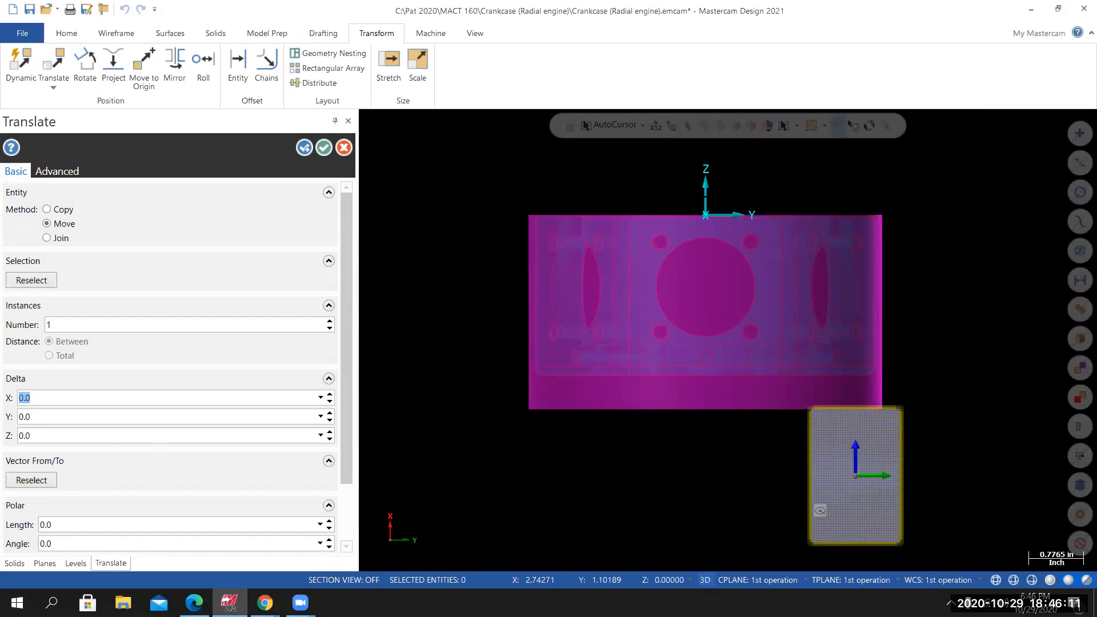
left_click(330, 433)
left_click(330, 433)
left_click(329, 432)
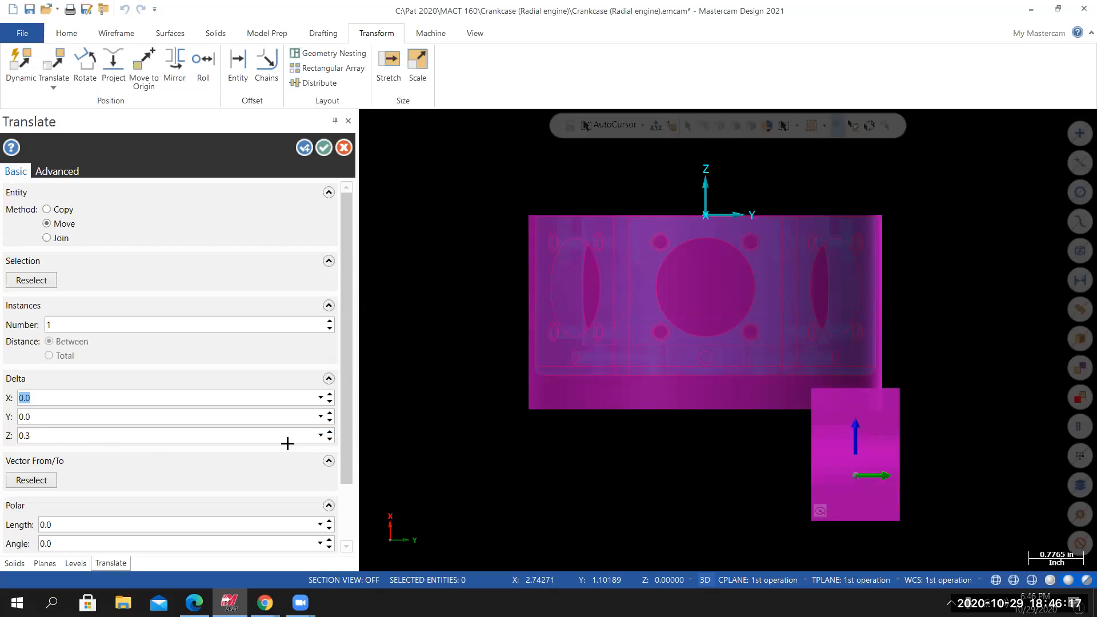
scroll(869, 443, "up", 3)
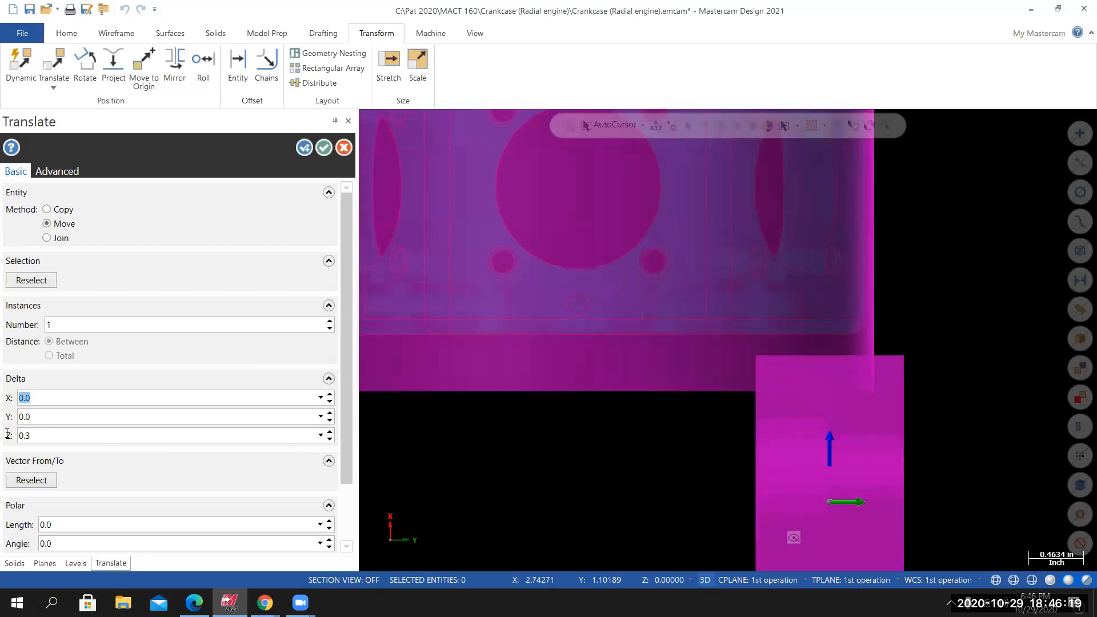
scroll(709, 470, "down", 3)
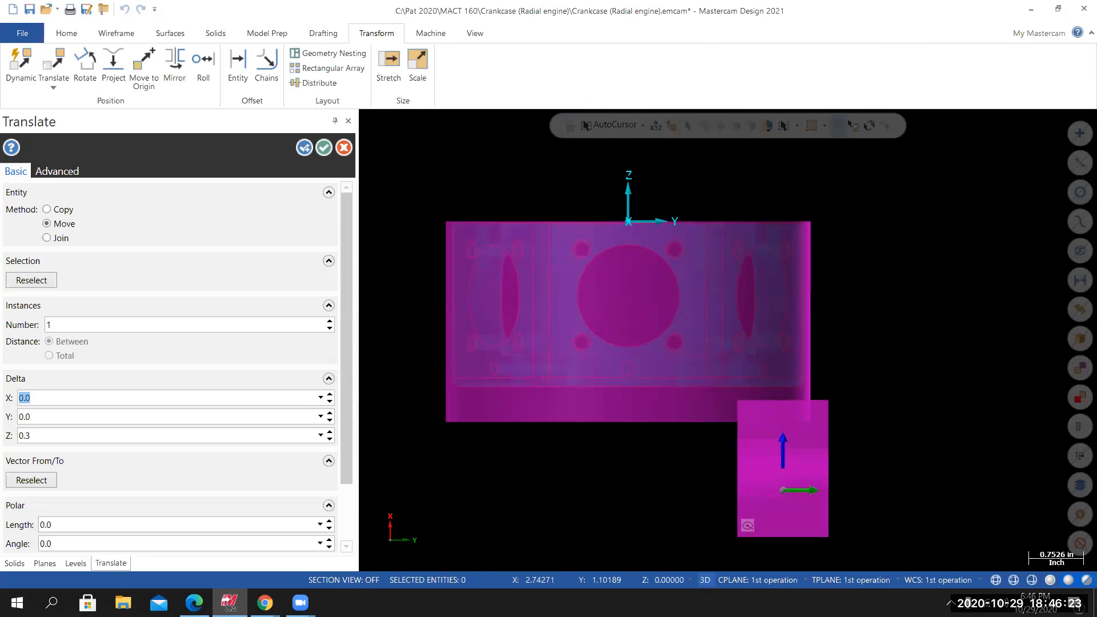
scroll(830, 400, "up", 2)
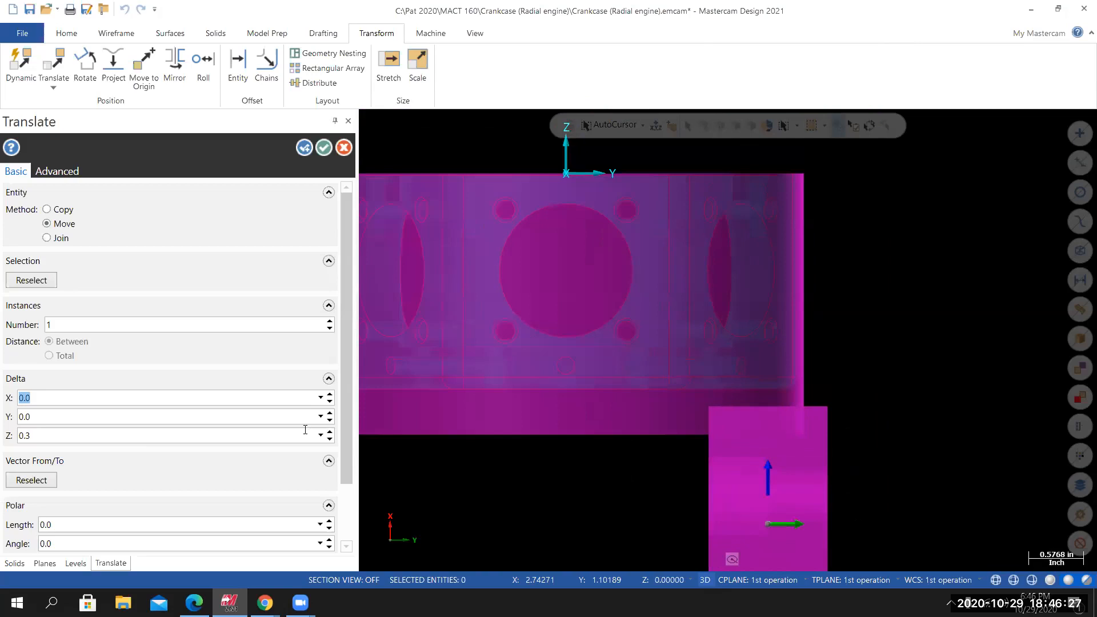
left_click(330, 439)
left_click(329, 438)
left_click(330, 439)
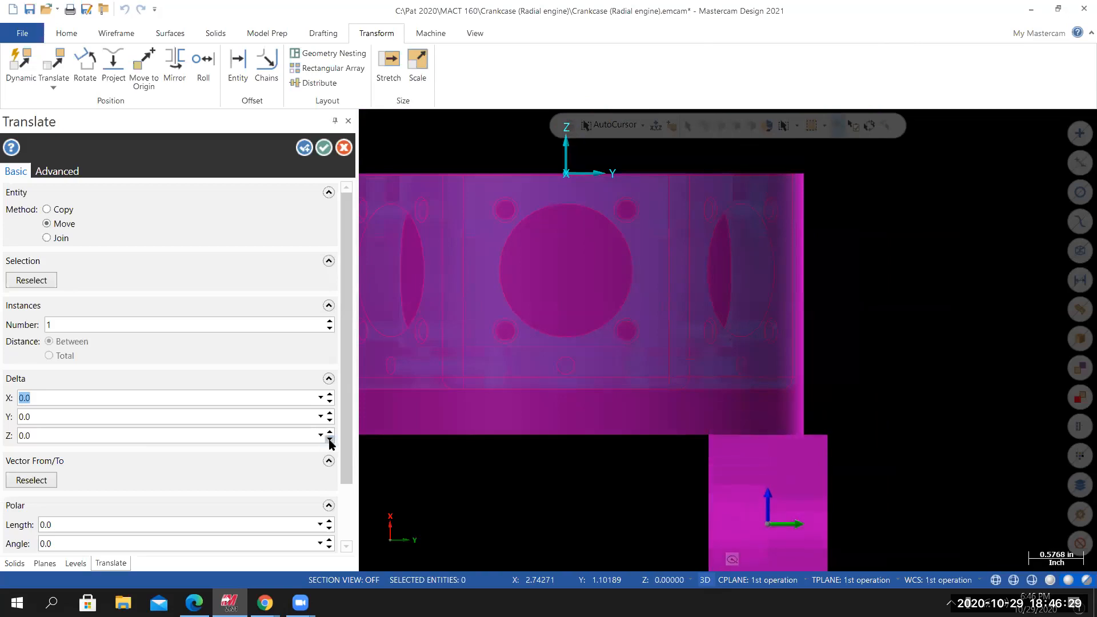
left_click(330, 432)
left_click(330, 432)
left_click(329, 432)
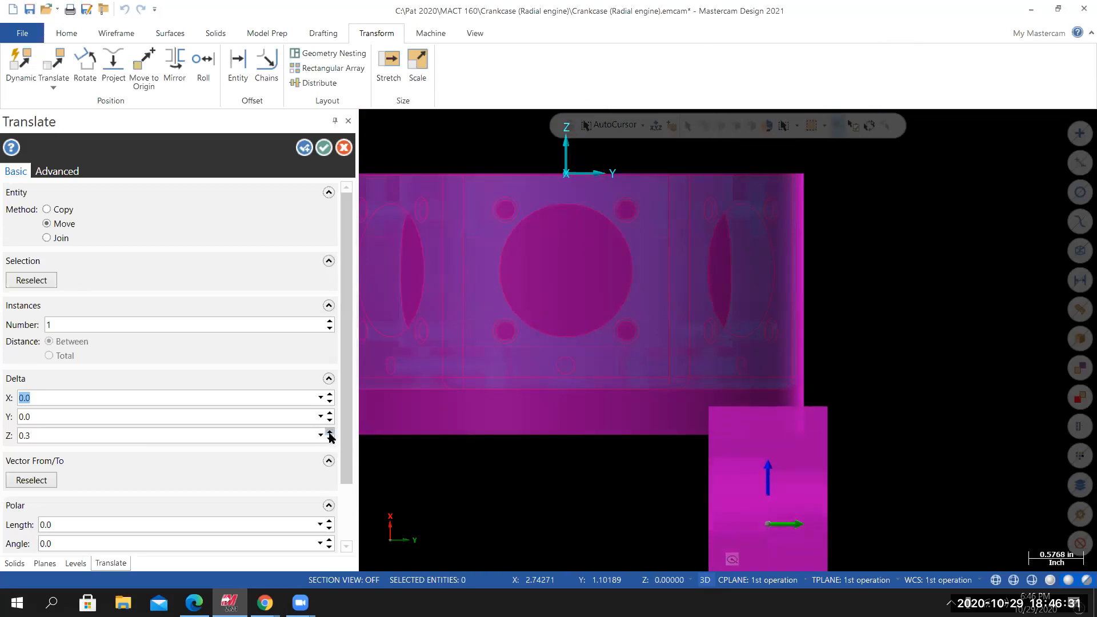
double_click(33, 435)
type(".375")
key("Return")
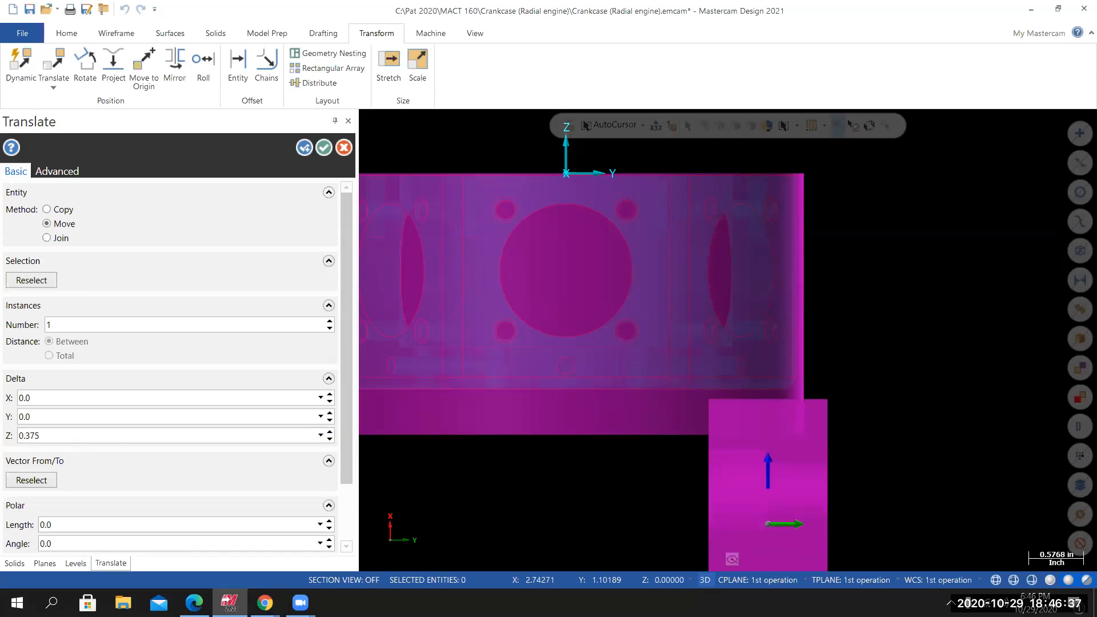
scroll(804, 497, "up", 4)
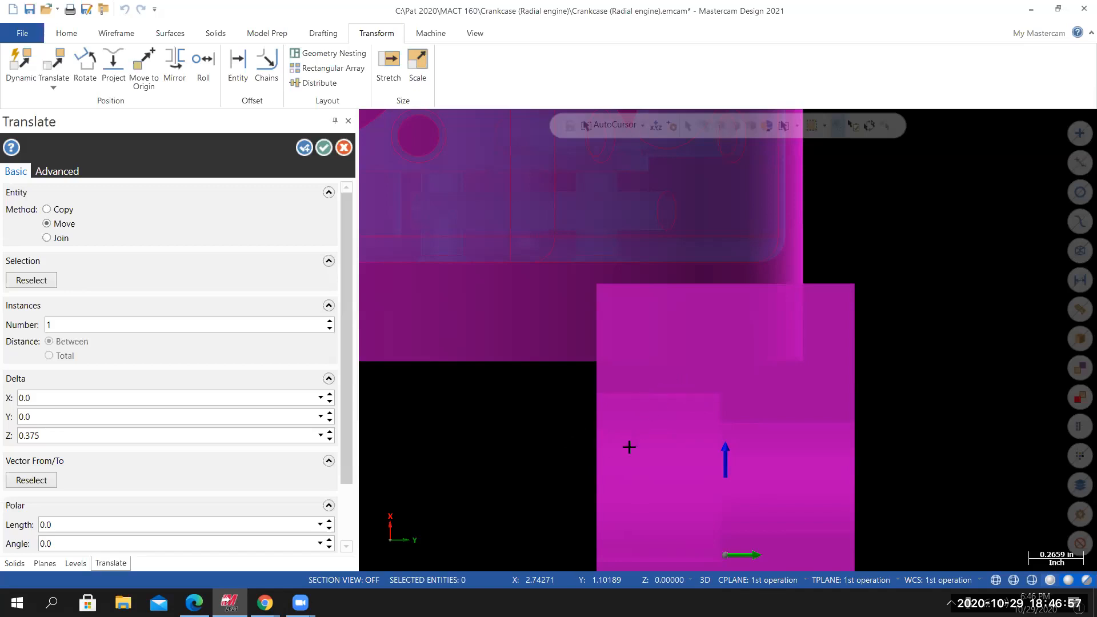
middle_click_drag(603, 463, 695, 365)
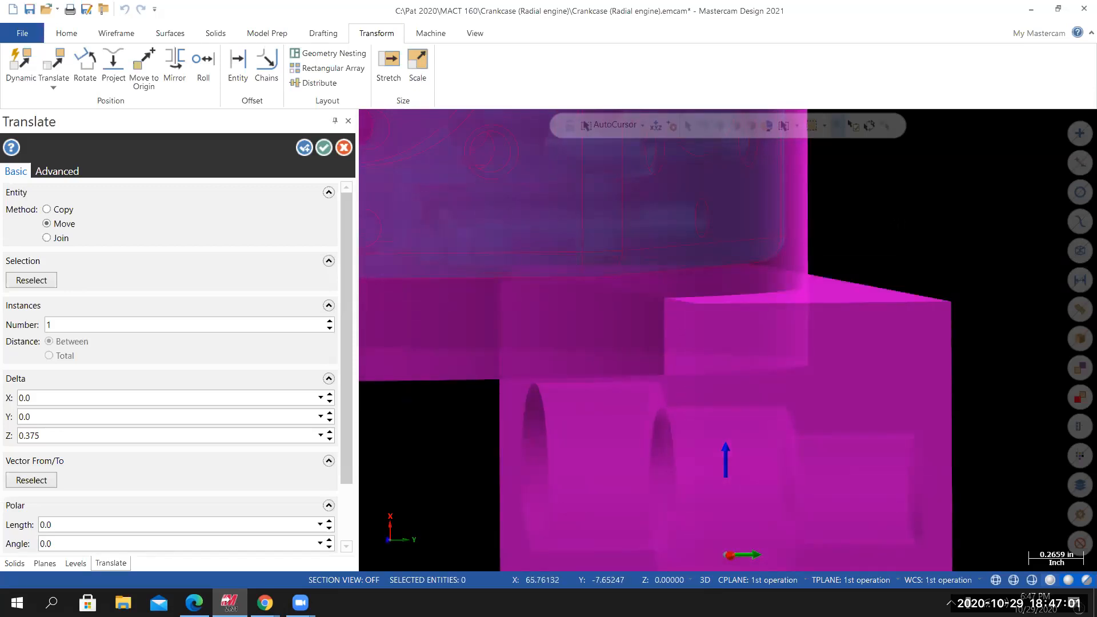
right_click(902, 313)
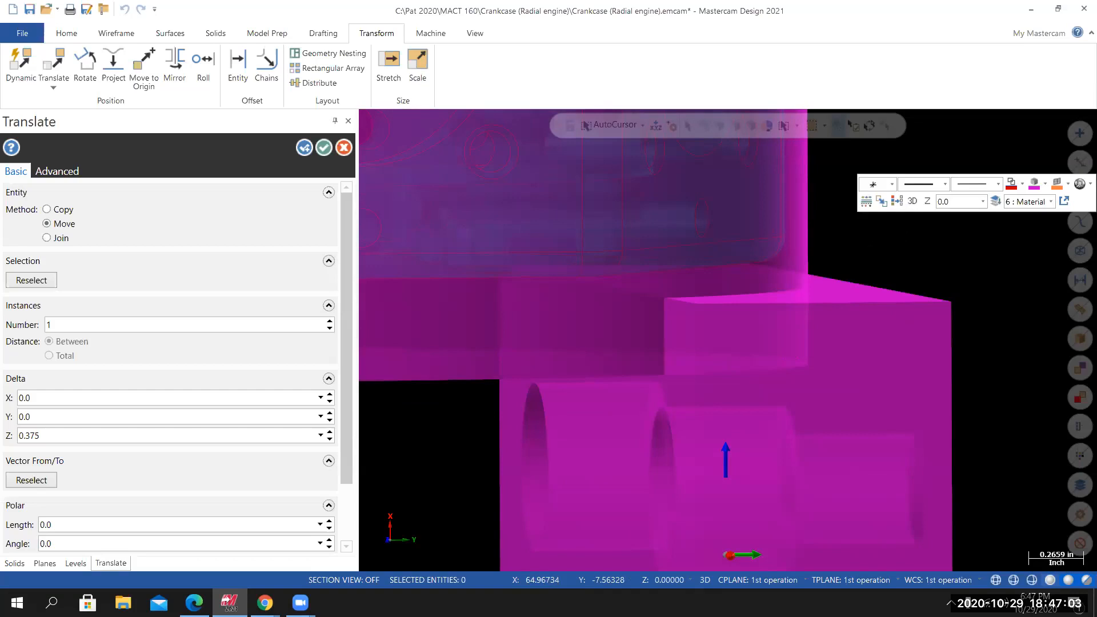
key("Return")
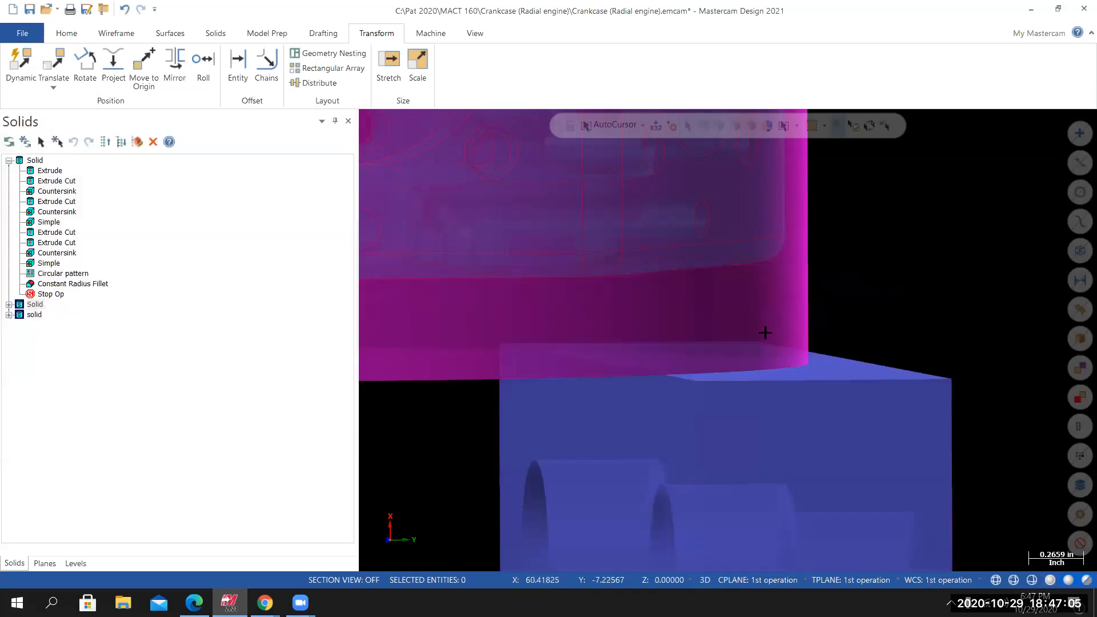
Translate the soft jaw solid using the Move method with a Z delta of 0.375, and accept it.
right_click(843, 318)
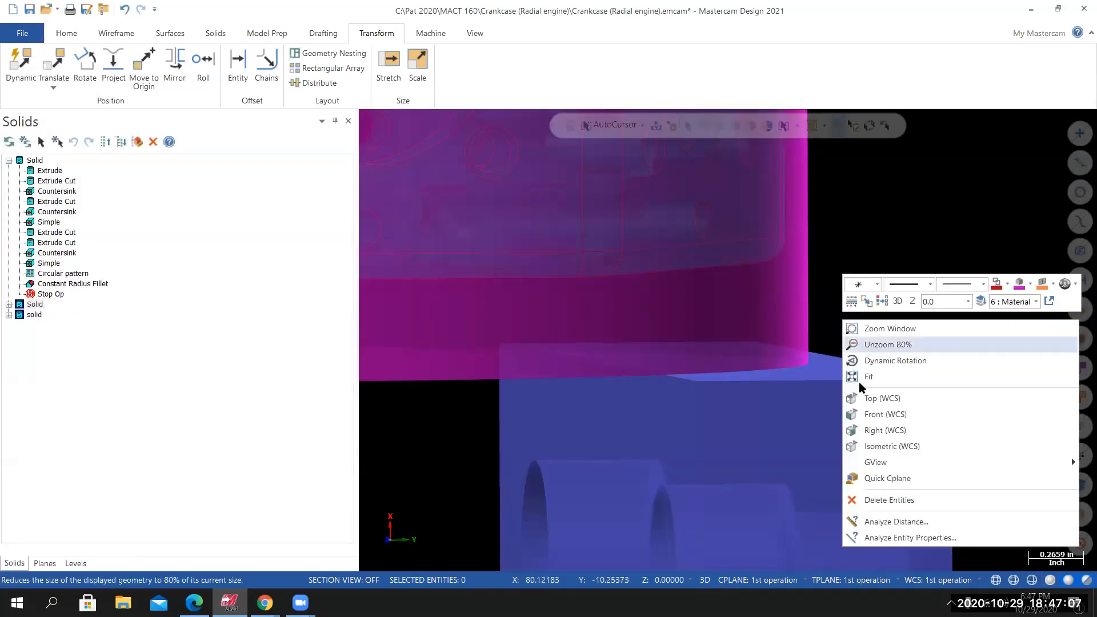
left_click(875, 436)
left_click(771, 433)
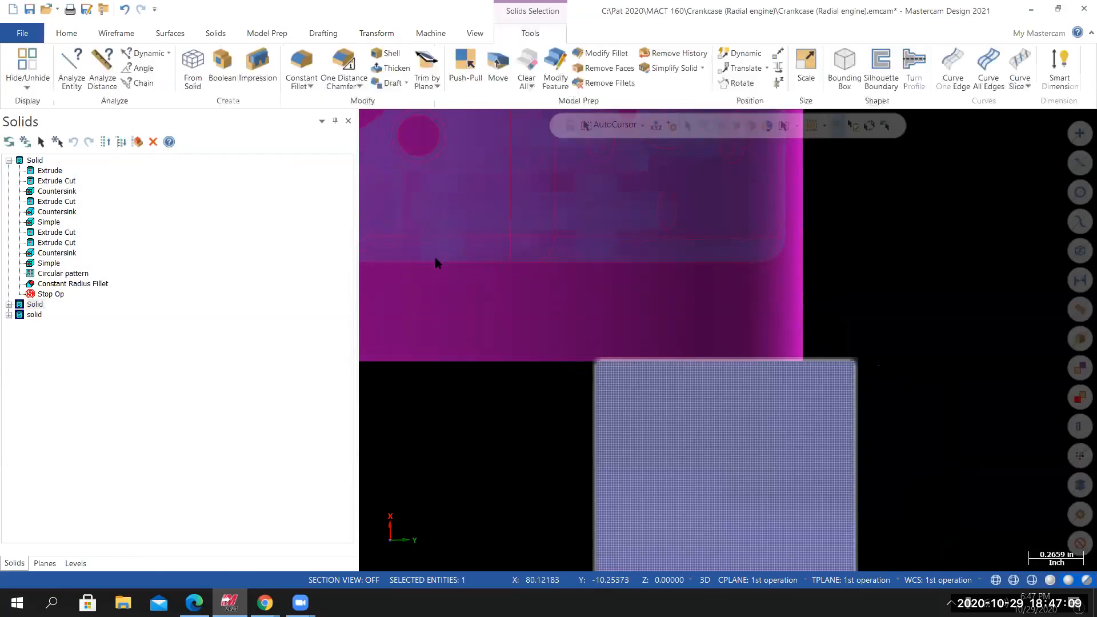
left_click(368, 34)
left_click(54, 63)
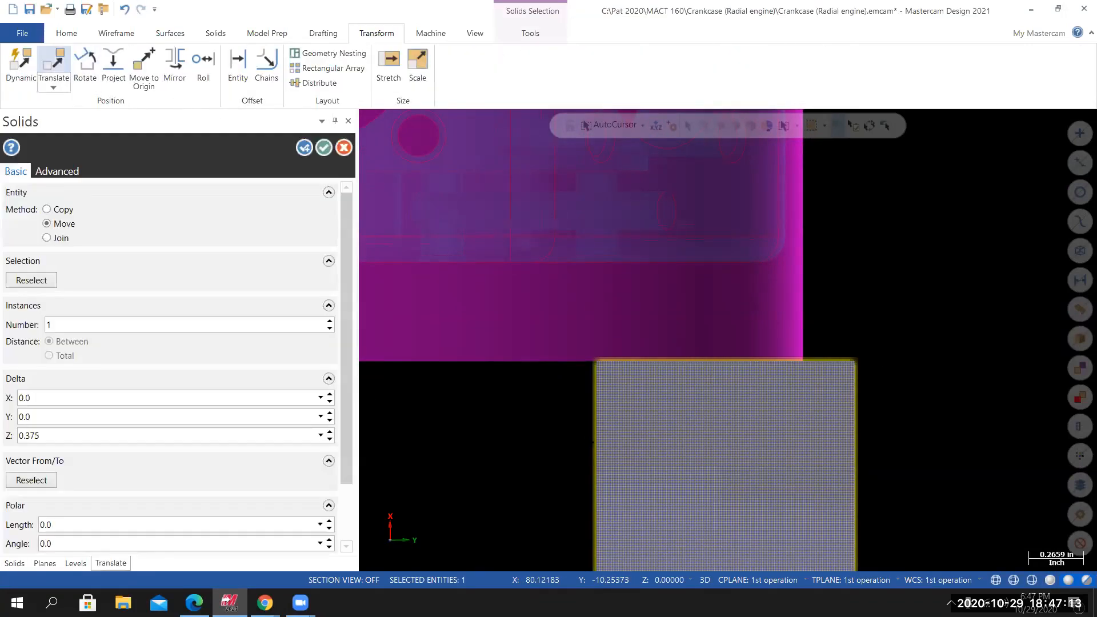
left_click(329, 433)
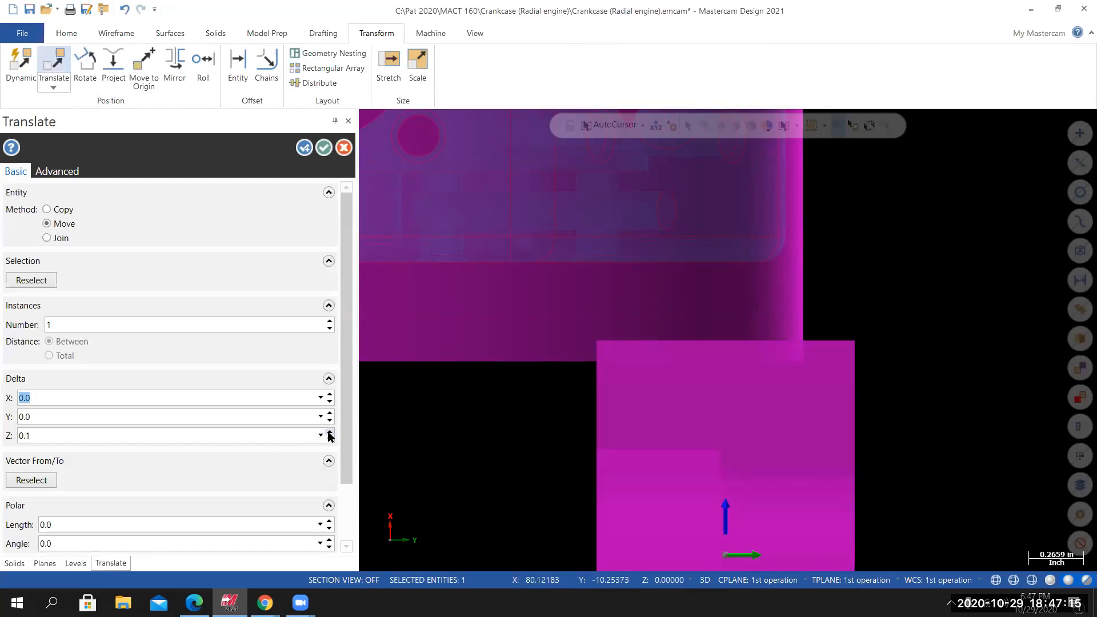
left_click(330, 433)
left_click(330, 432)
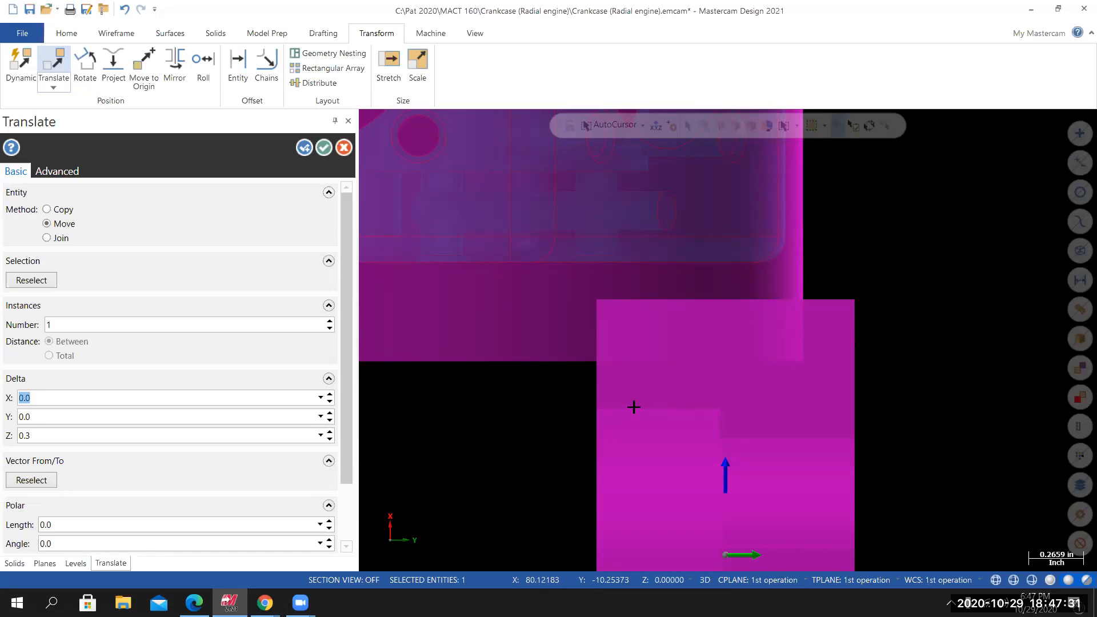
left_click(50, 437)
type("0.375")
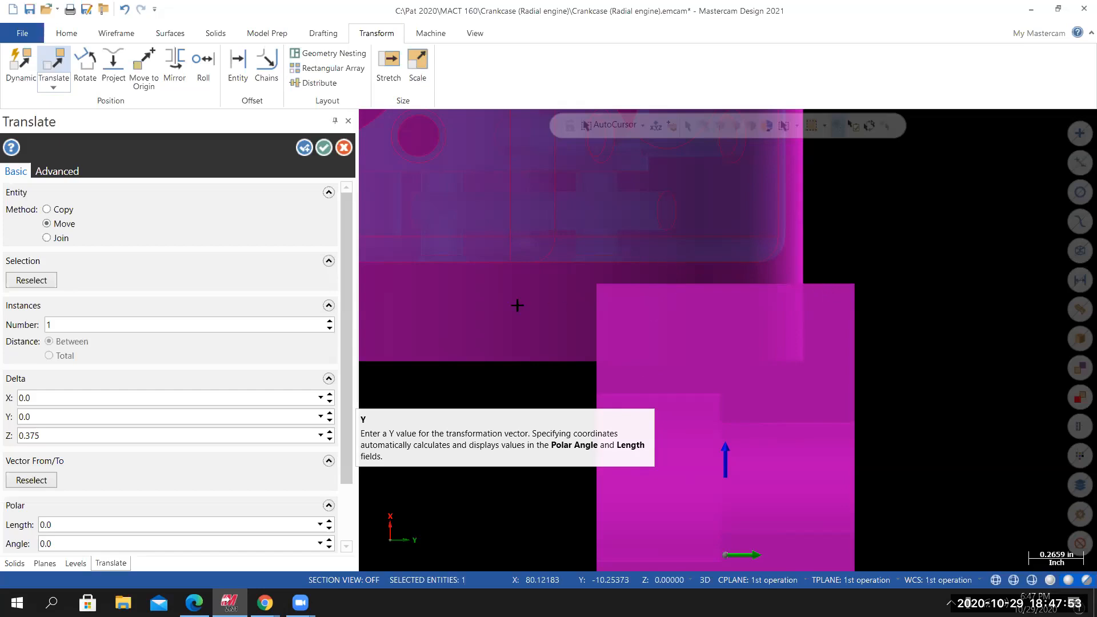
left_click(324, 148)
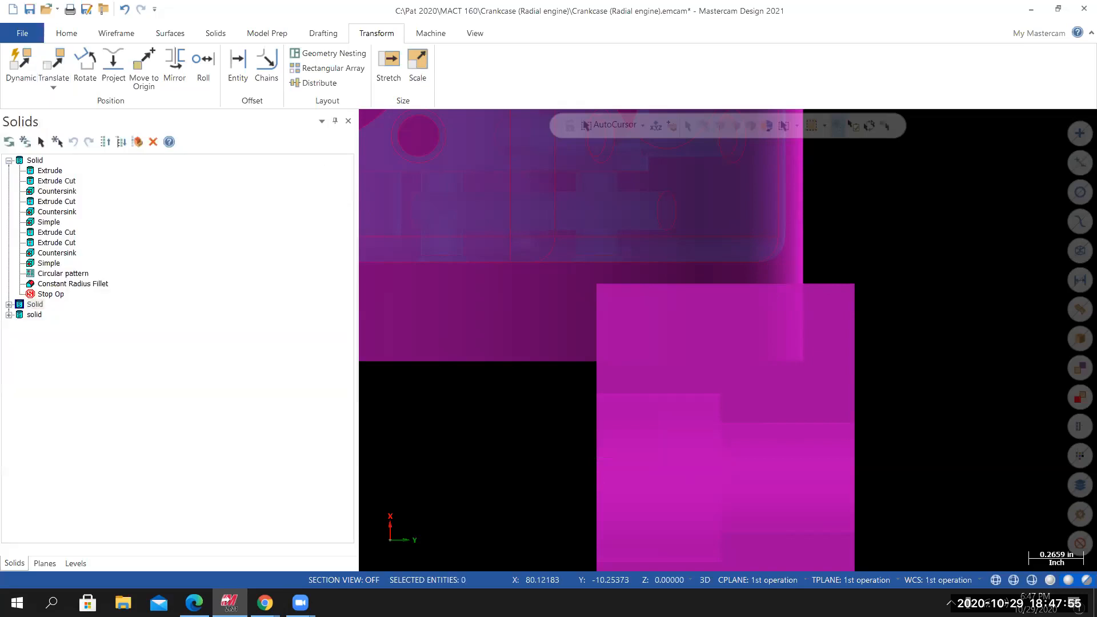
Clear the soft jaw's transform result colors and fit the whole model in the Isometric (WCS) view.
right_click(850, 190)
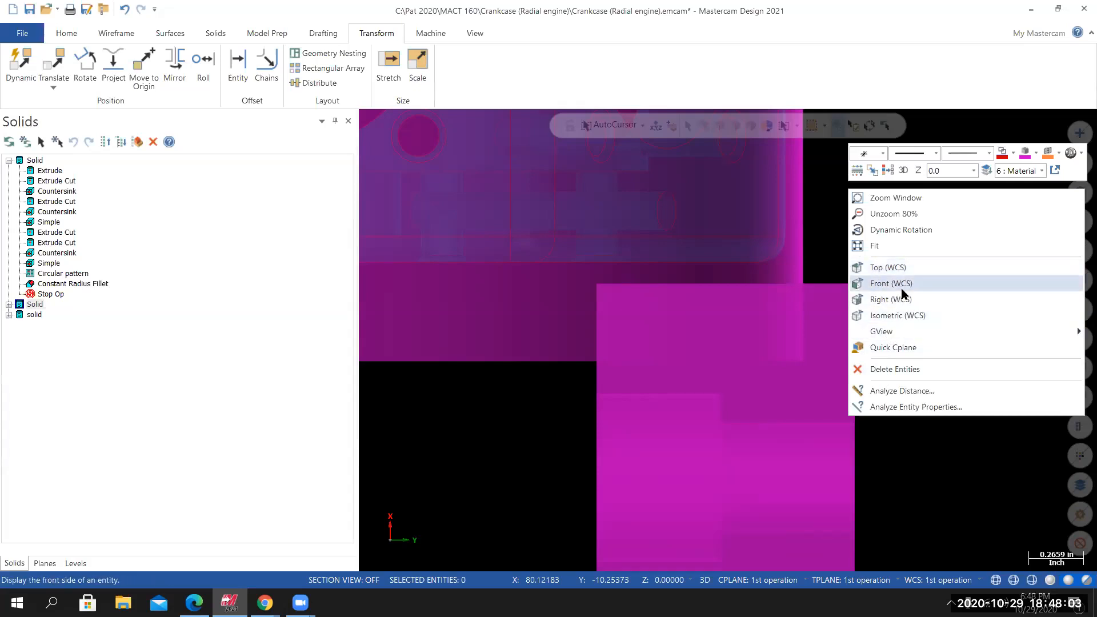
left_click(889, 170)
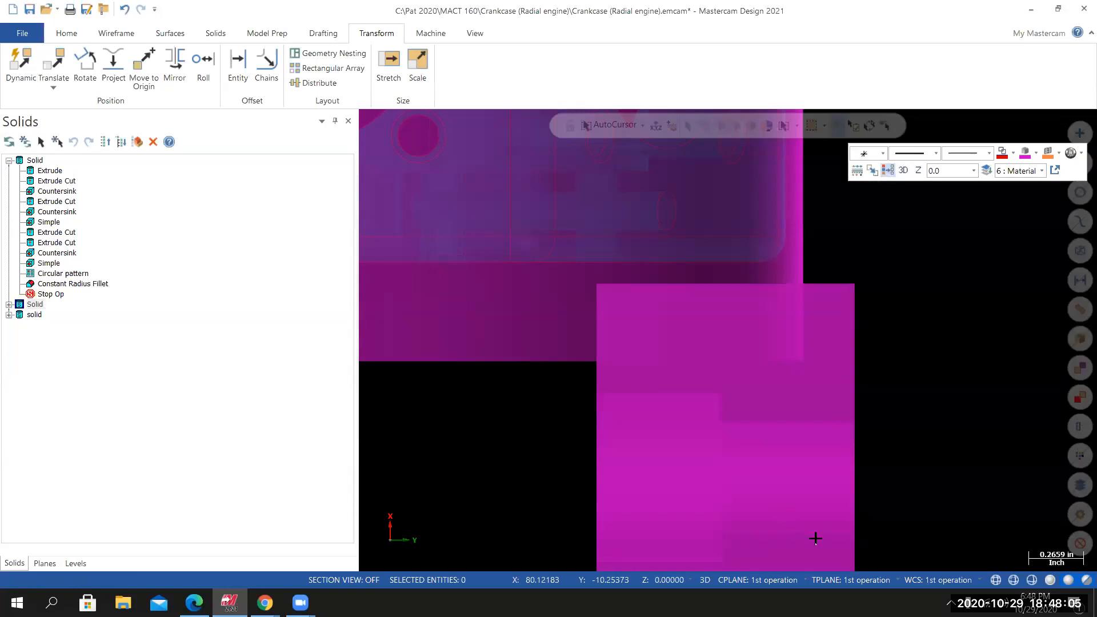
mouse_move(816, 538)
middle_mouse_down()
mouse_move(827, 553)
mouse_move(941, 516)
mouse_move(951, 477)
mouse_move(948, 538)
middle_mouse_up()
right_click(934, 380)
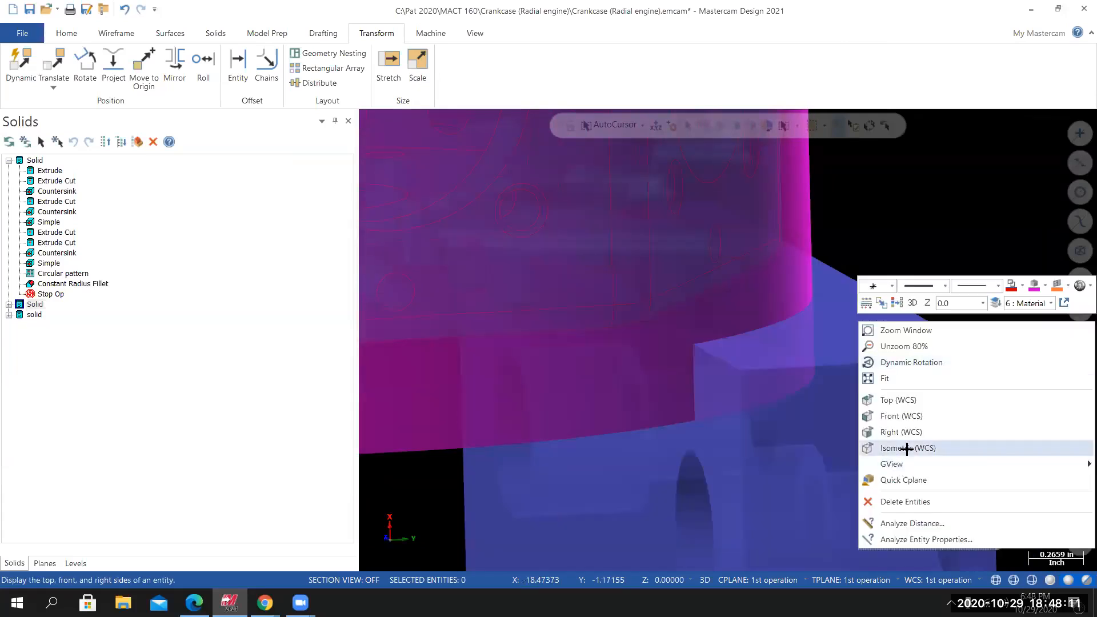
left_click(906, 448)
right_click(804, 359)
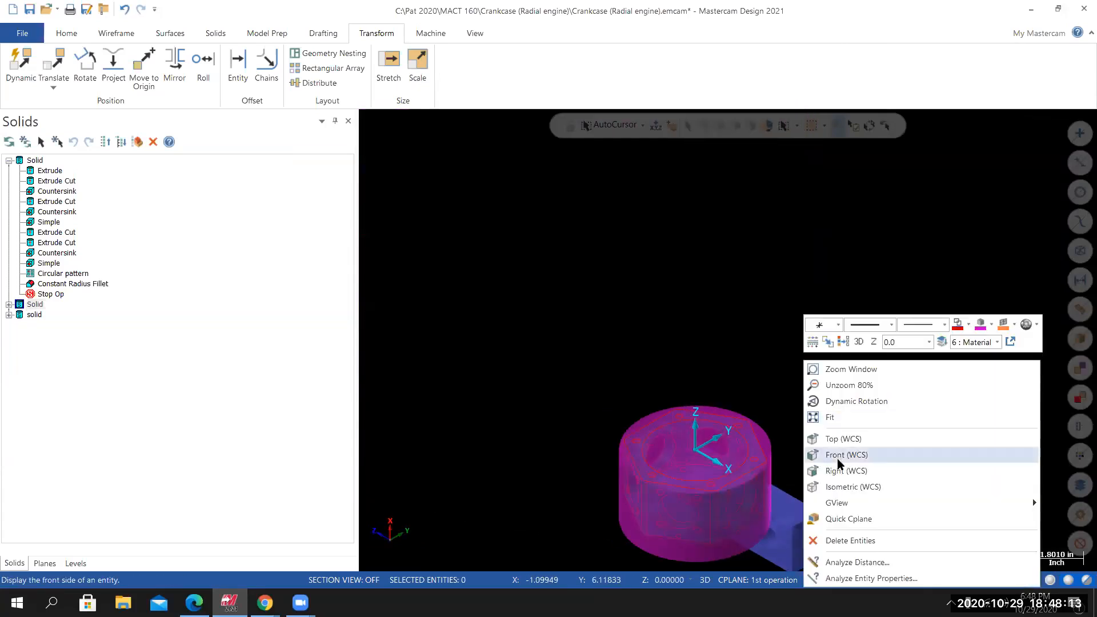
left_click(835, 420)
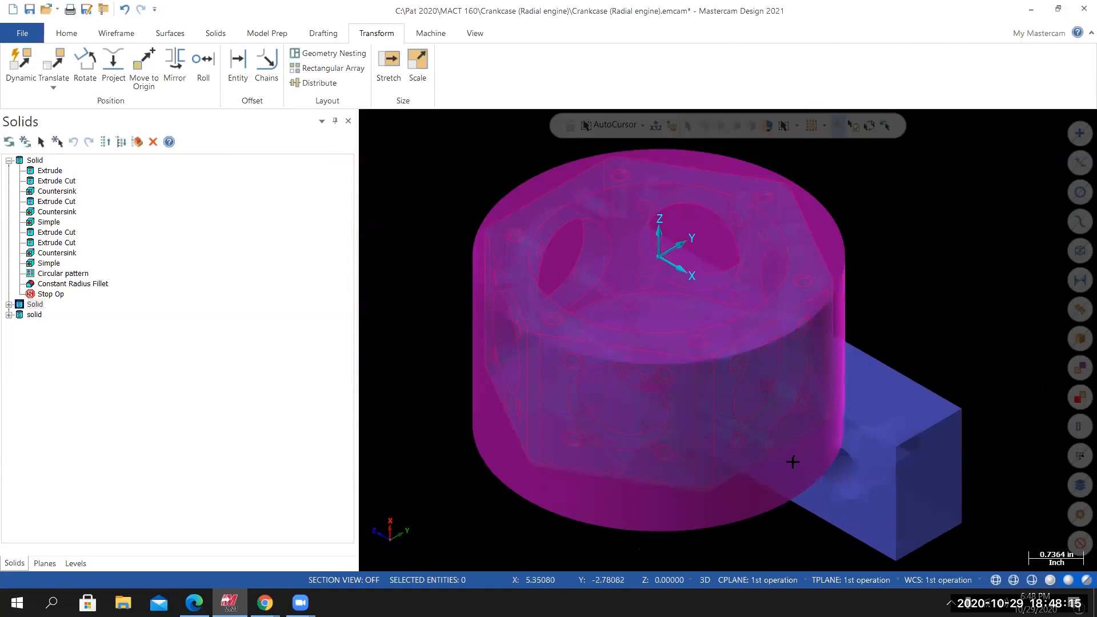
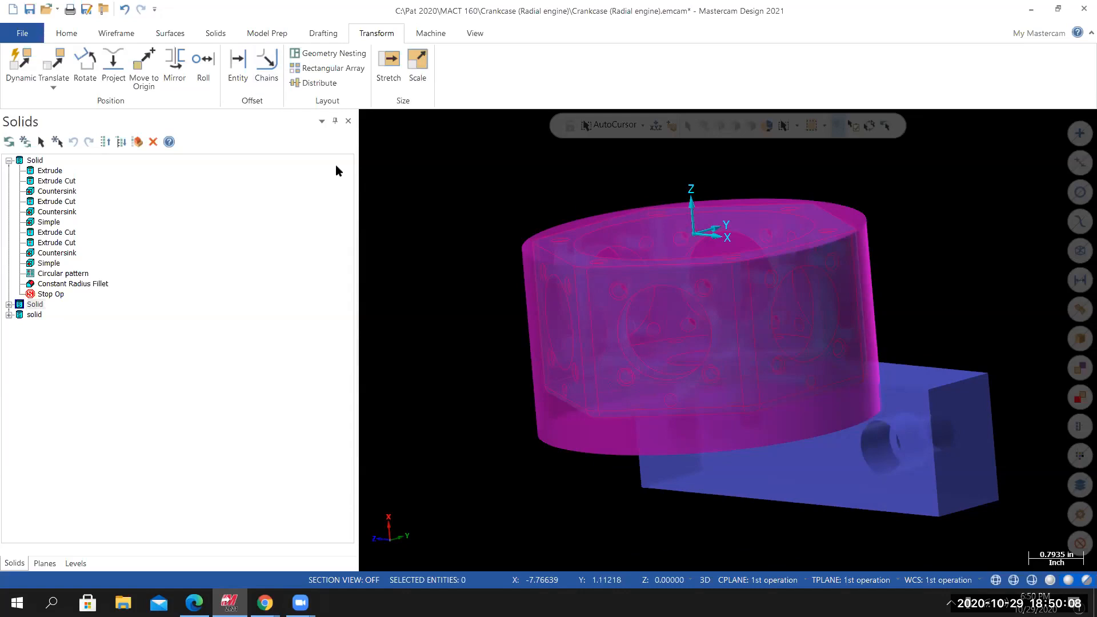
left_click(216, 35)
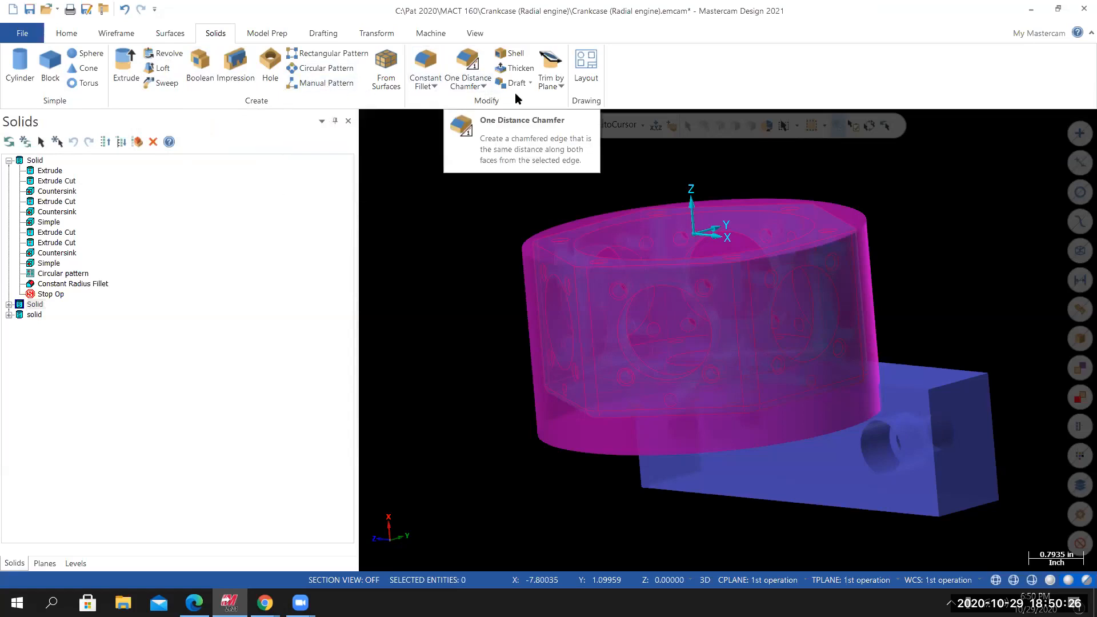
left_click(201, 68)
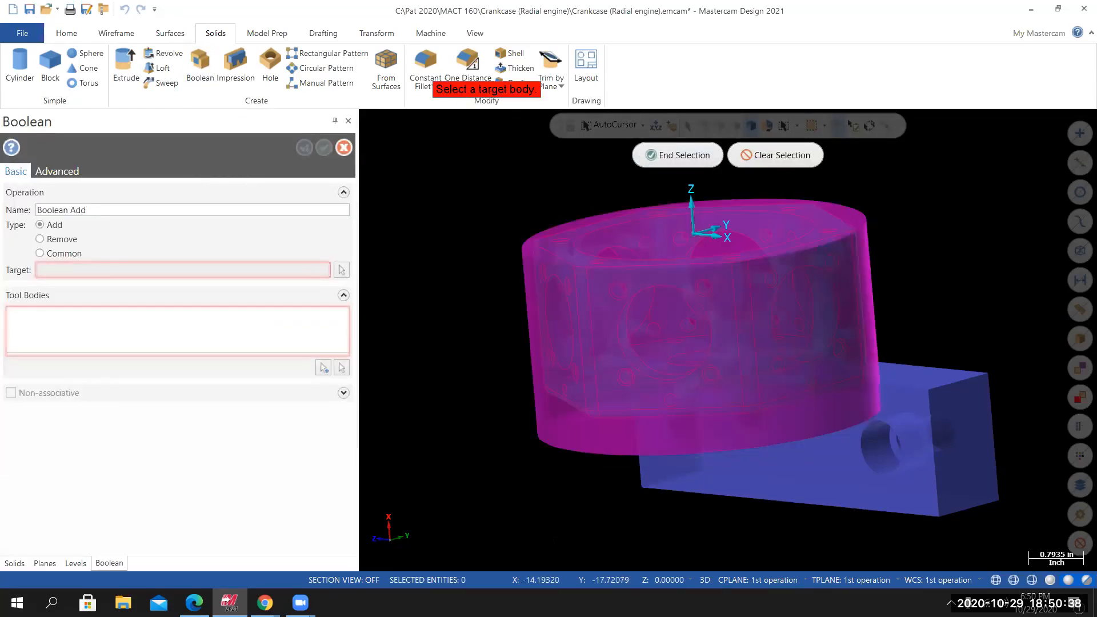
left_click(833, 483)
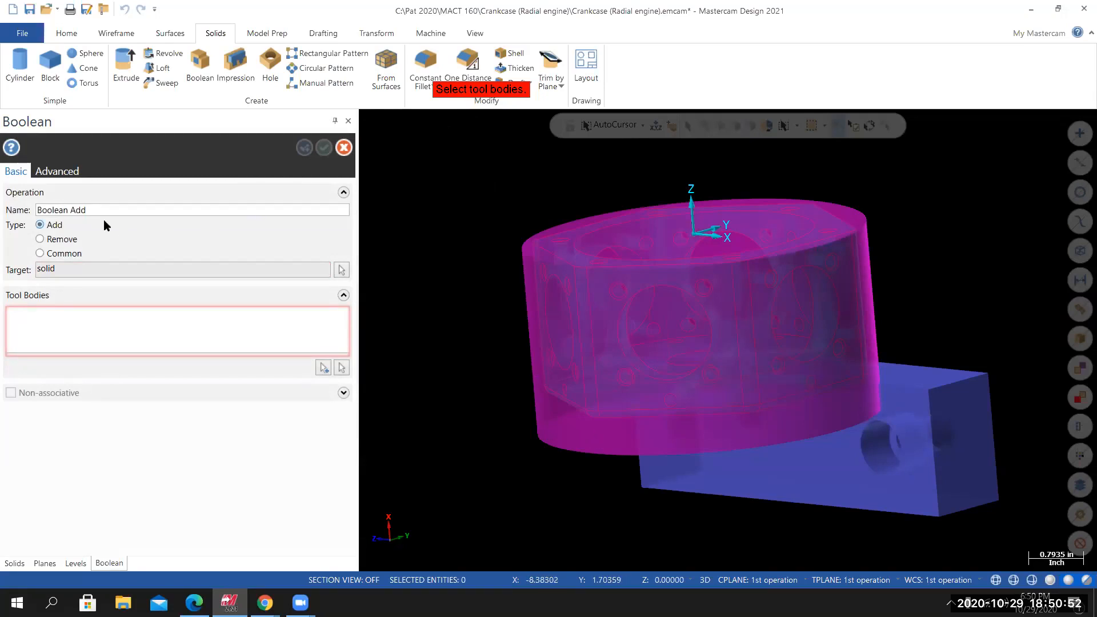
left_click(40, 239)
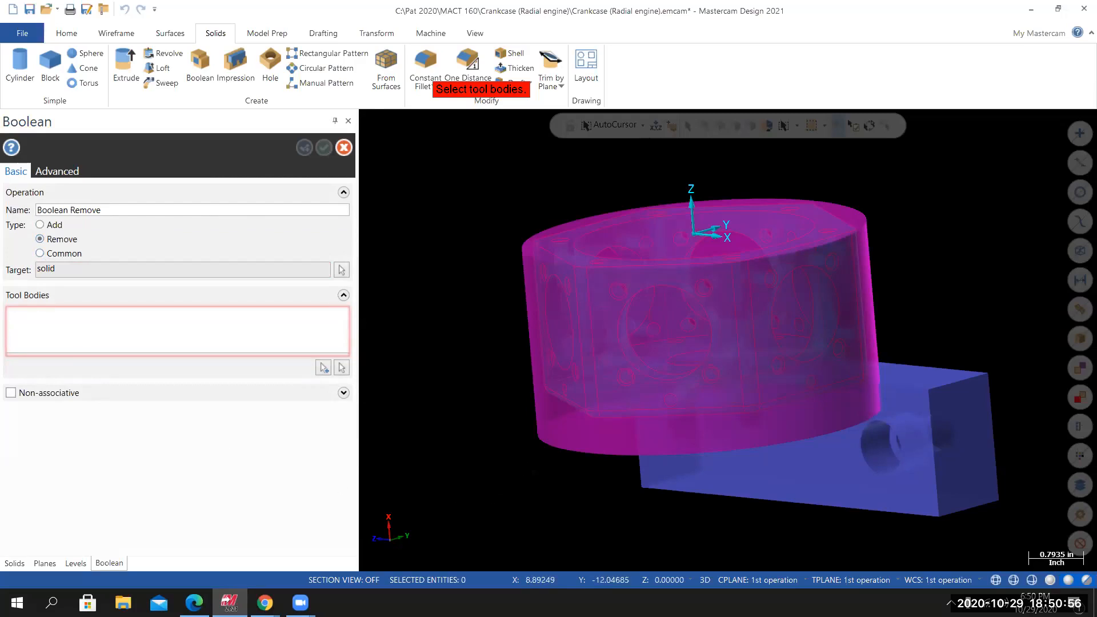
middle_click_drag(709, 342, 743, 334)
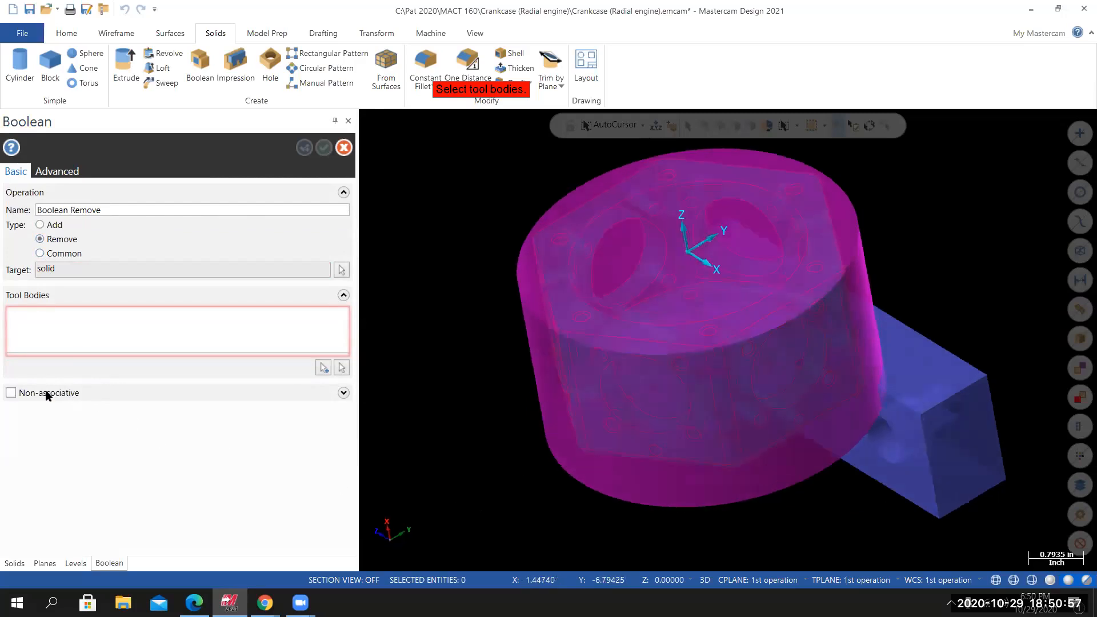
left_click(11, 393)
middle_click_drag(575, 354, 571, 442)
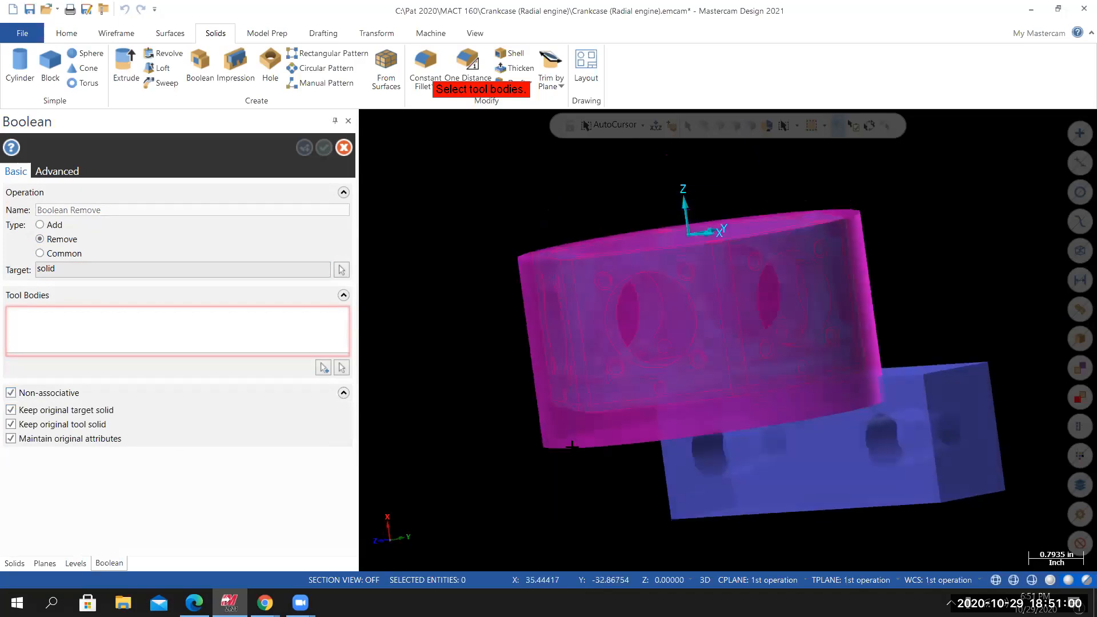
left_click(11, 393)
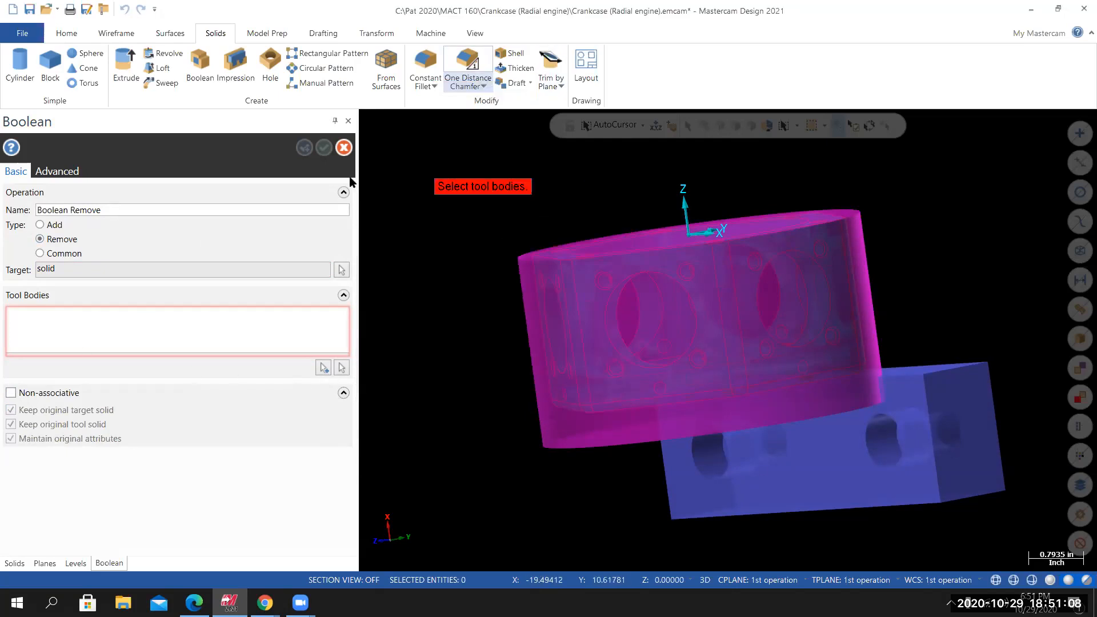
left_click(343, 148)
Start a Boolean operation with the soft jaw as the target body and turn off the translucent display of the solids.
left_click(126, 80)
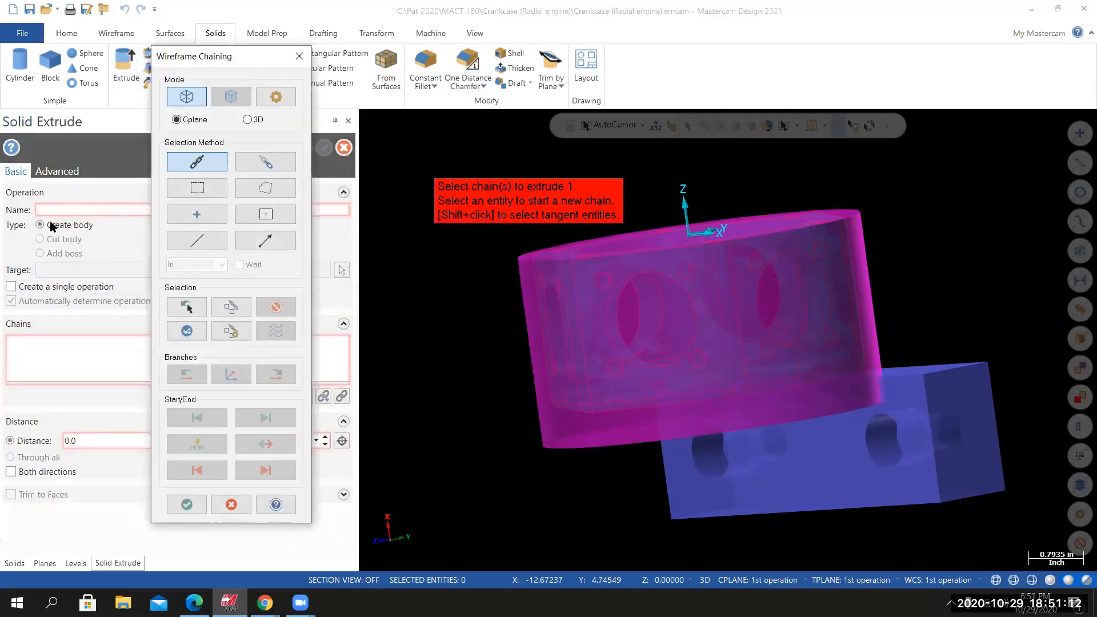
left_click(299, 57)
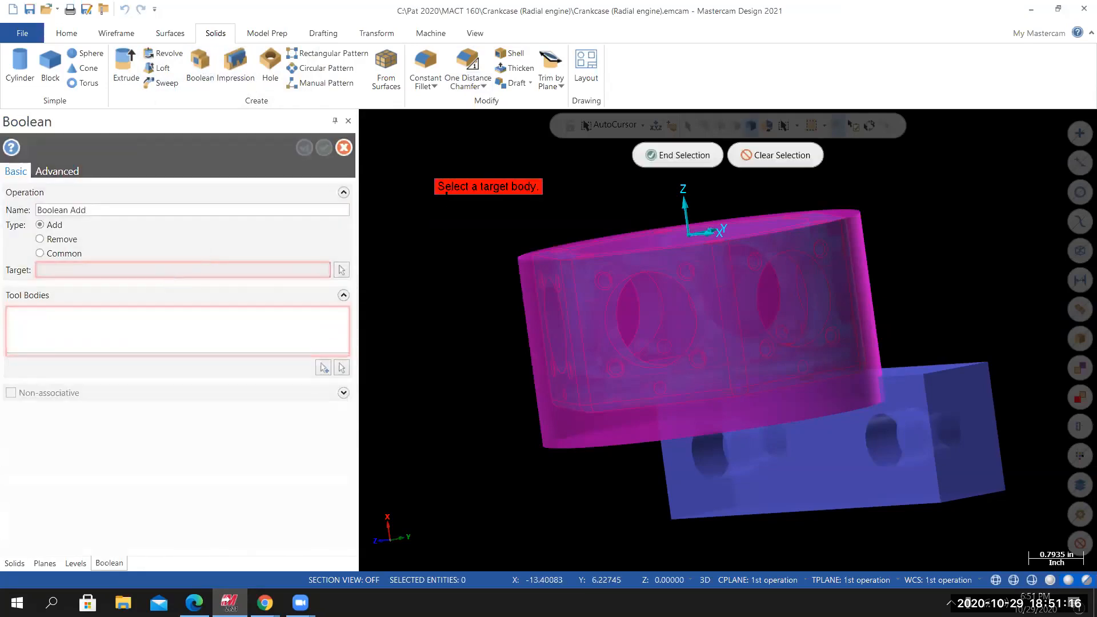
left_click(763, 479)
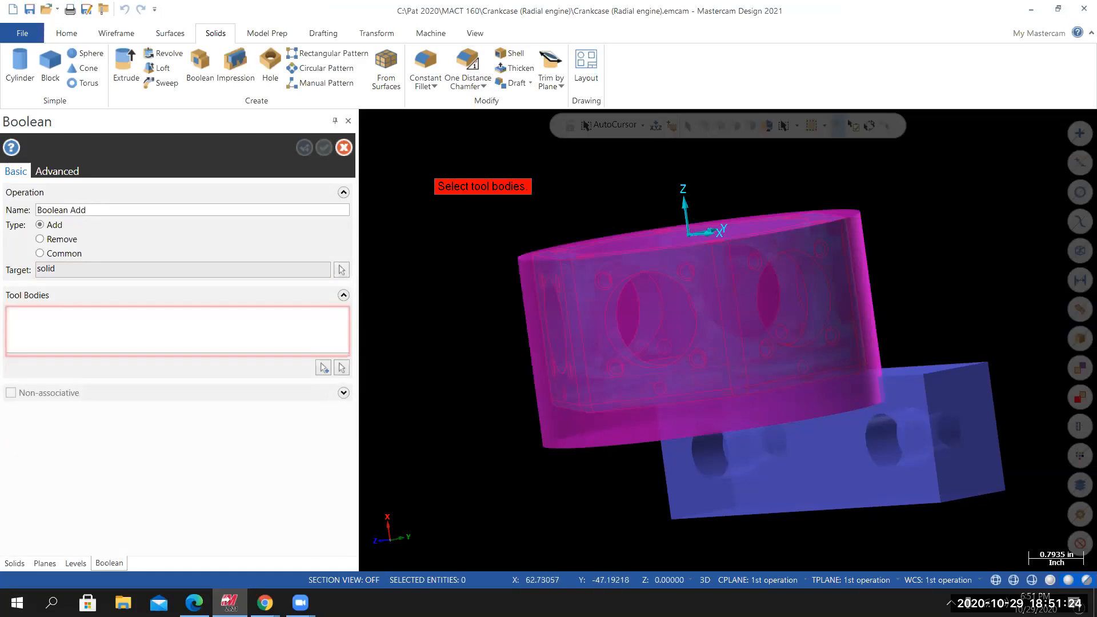
left_click(1083, 581)
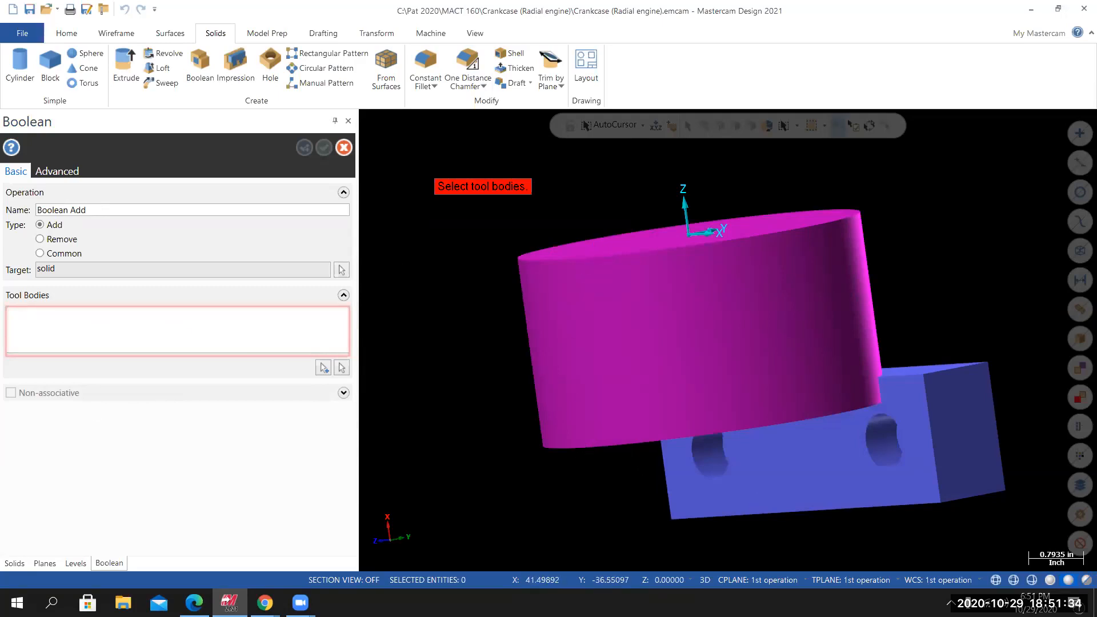
Choose the round material cylinder as the tool body of the soft jaw Boolean.
key("Escape")
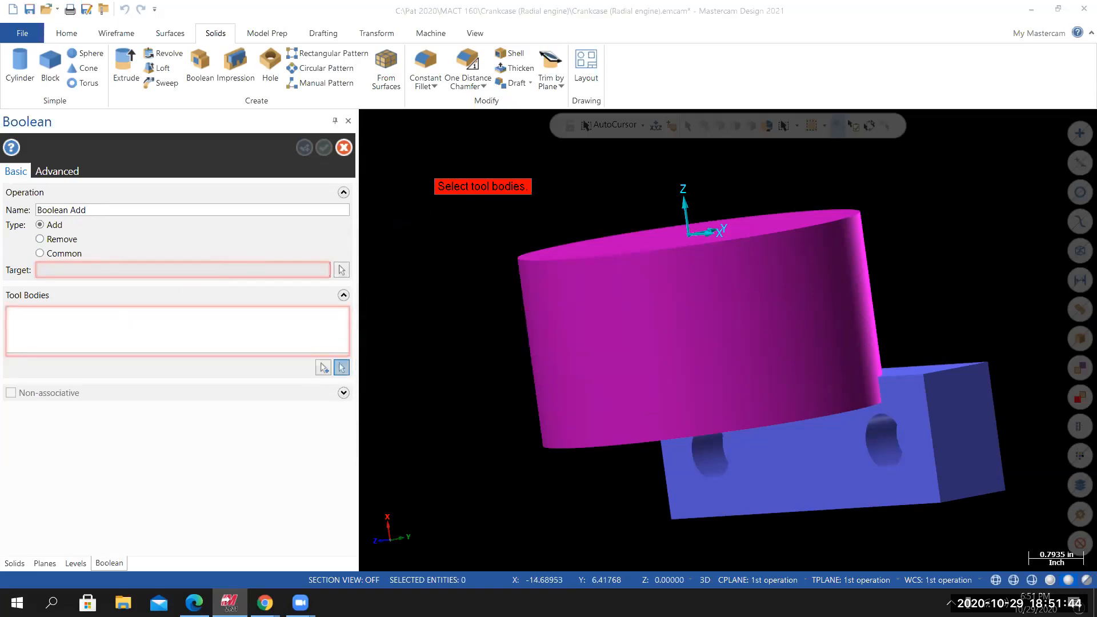
left_click(341, 369)
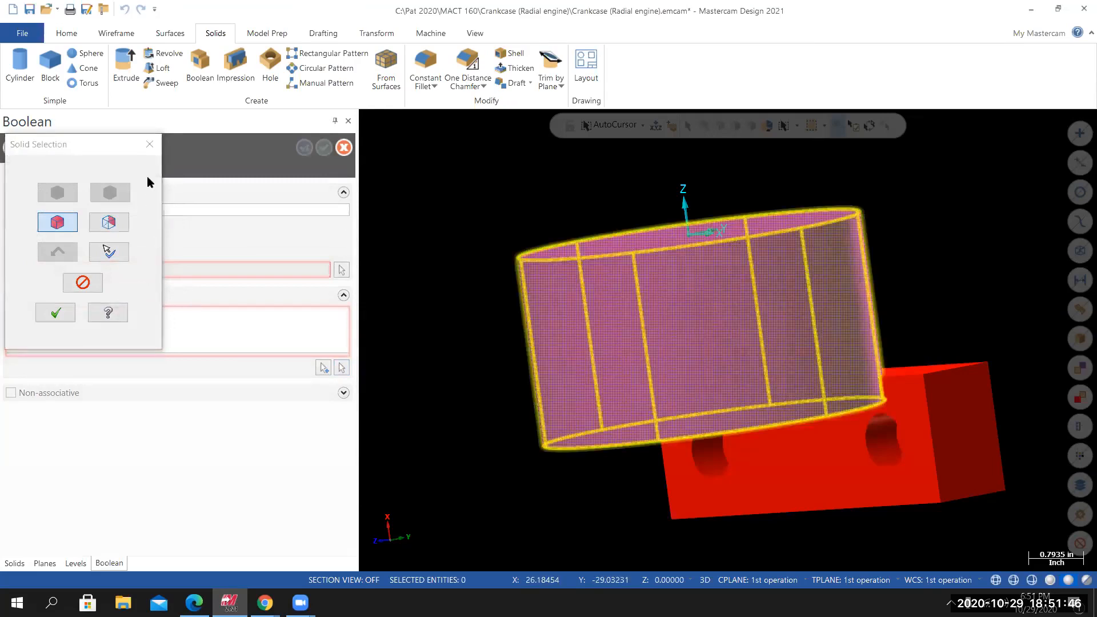
left_click(149, 145)
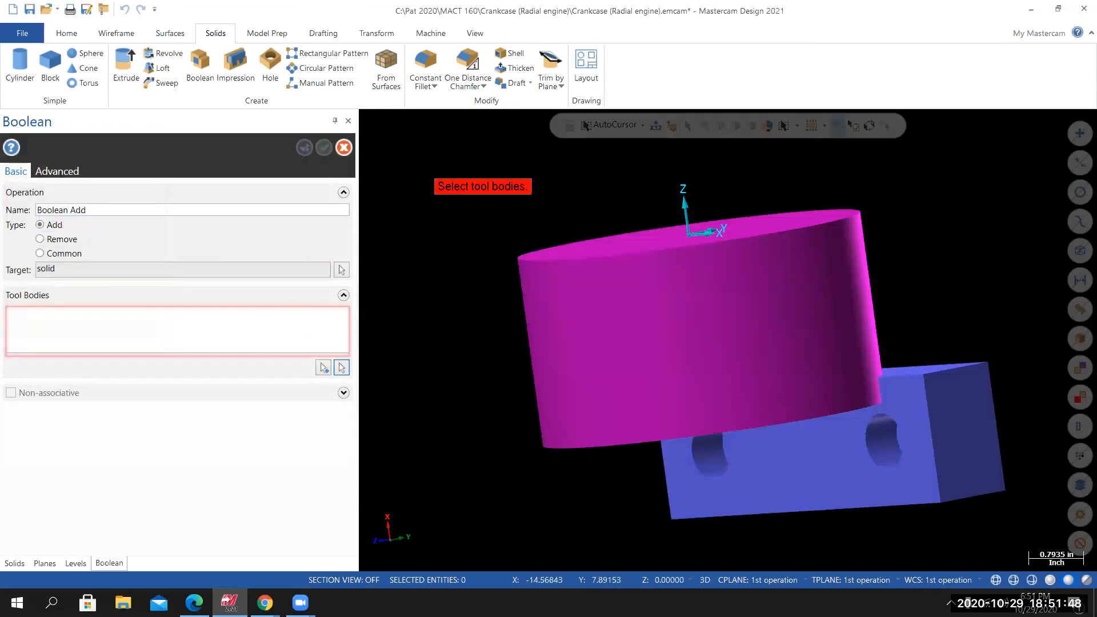
left_click(324, 369)
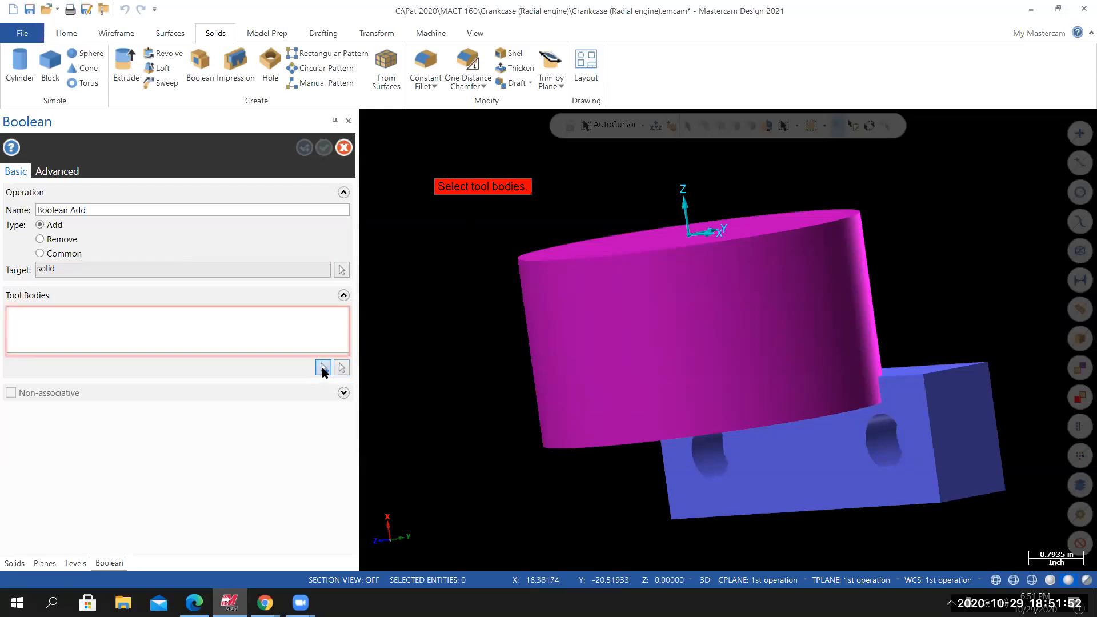
left_click(107, 251)
left_click(56, 313)
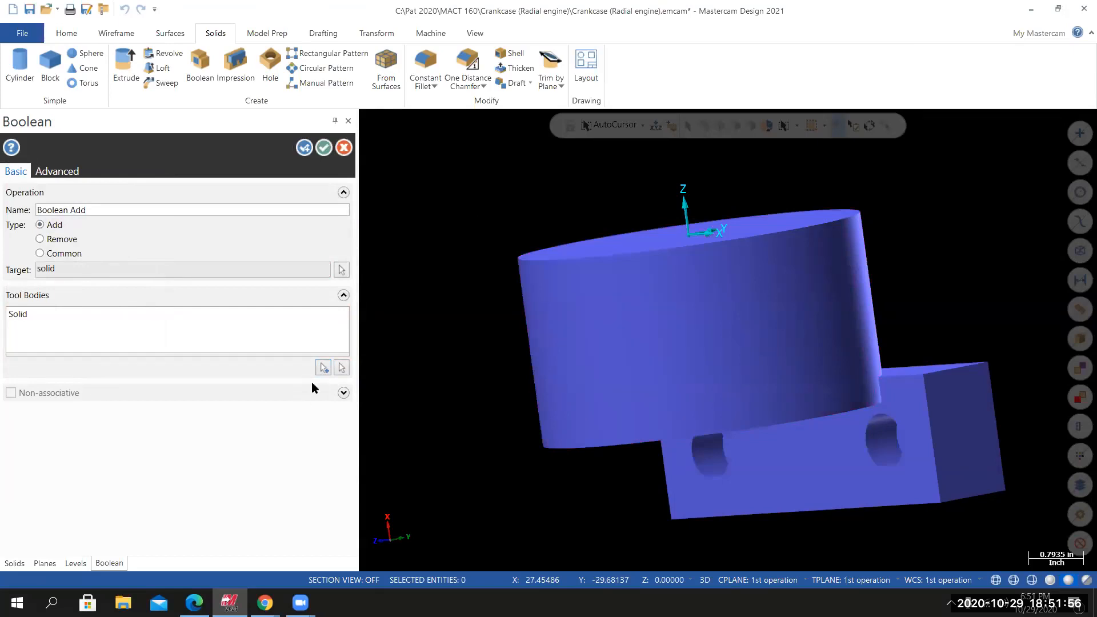
Try to subtract the round material from the soft jaw with Boolean Remove, leaving Non-associative off.
left_click(41, 239)
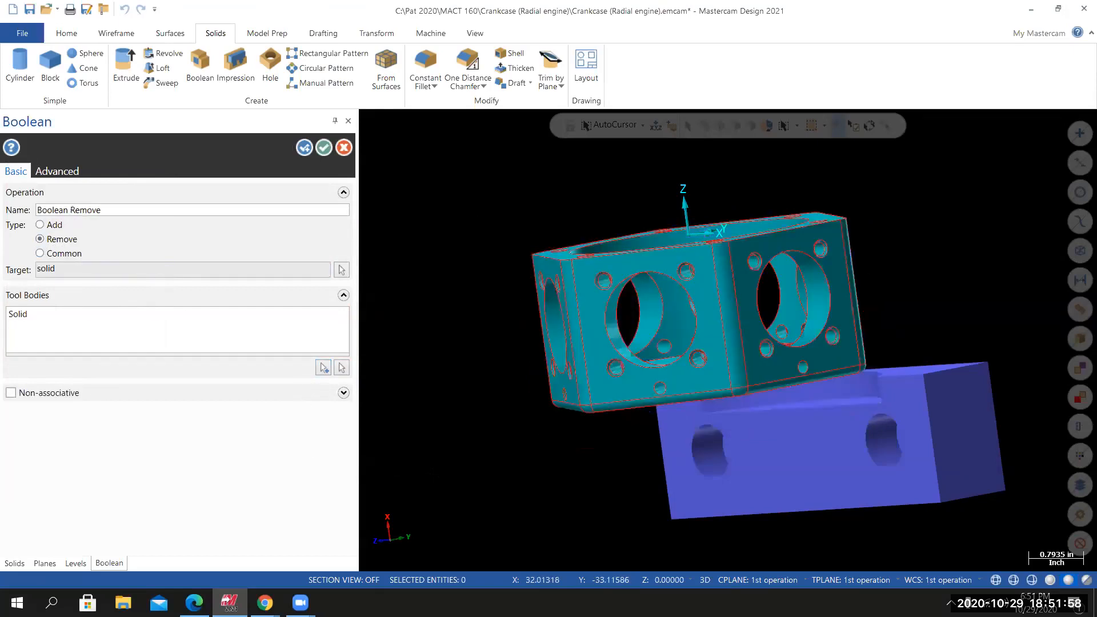
mouse_move(769, 360)
middle_mouse_down()
mouse_move(763, 386)
mouse_move(726, 414)
mouse_move(728, 340)
mouse_move(918, 394)
mouse_move(893, 400)
mouse_move(848, 365)
mouse_move(847, 332)
mouse_move(833, 313)
mouse_move(777, 370)
middle_mouse_up()
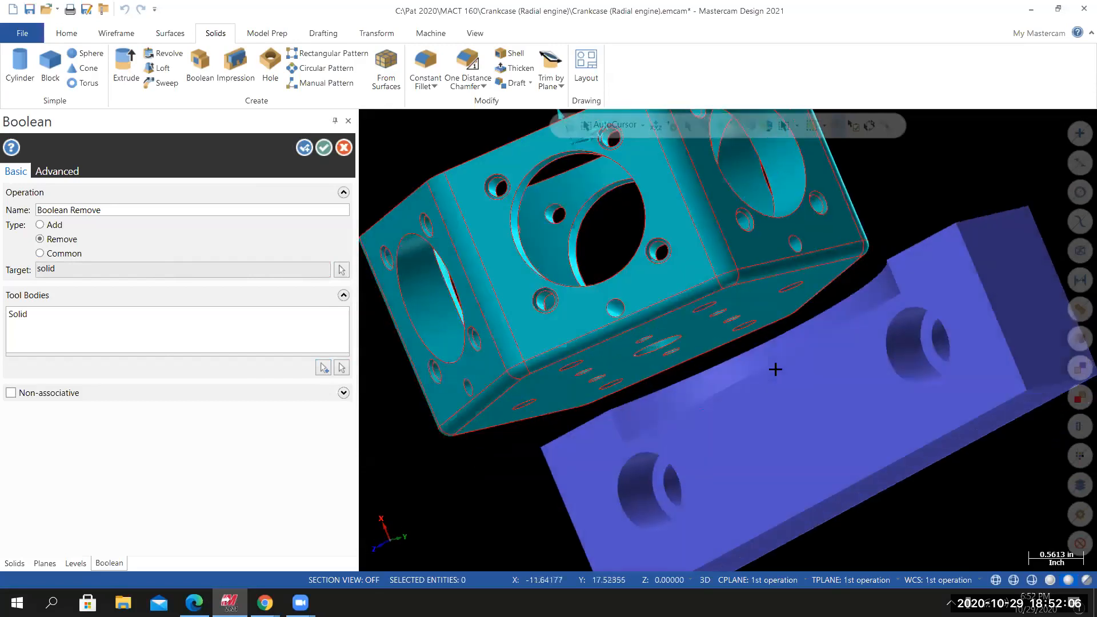
scroll(778, 392, "down", 3)
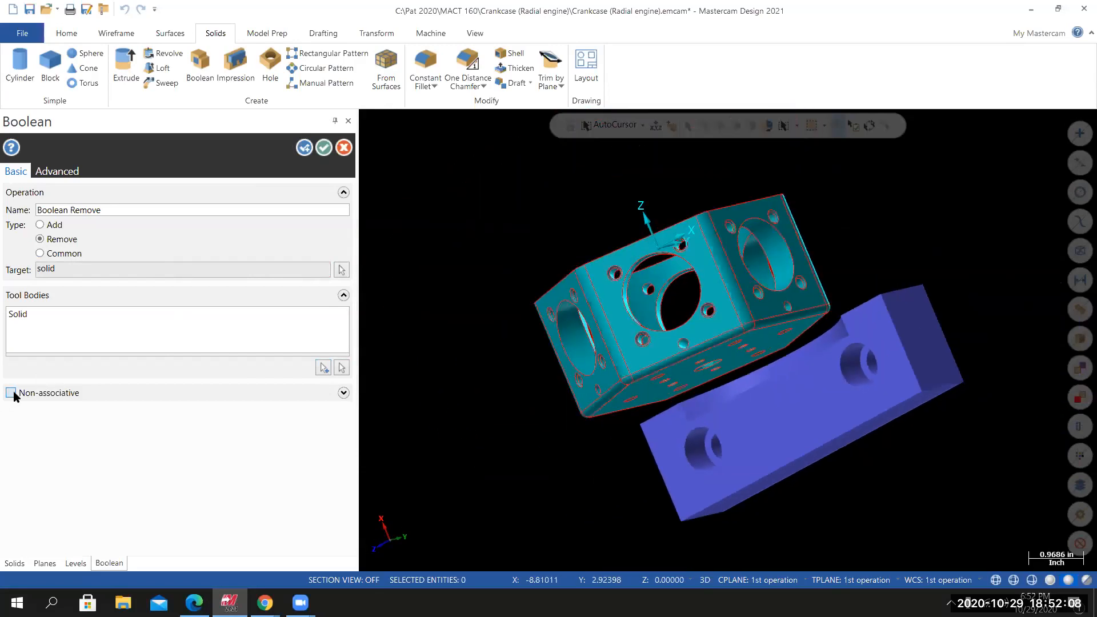
left_click(11, 393)
left_click(11, 393)
left_click(11, 393)
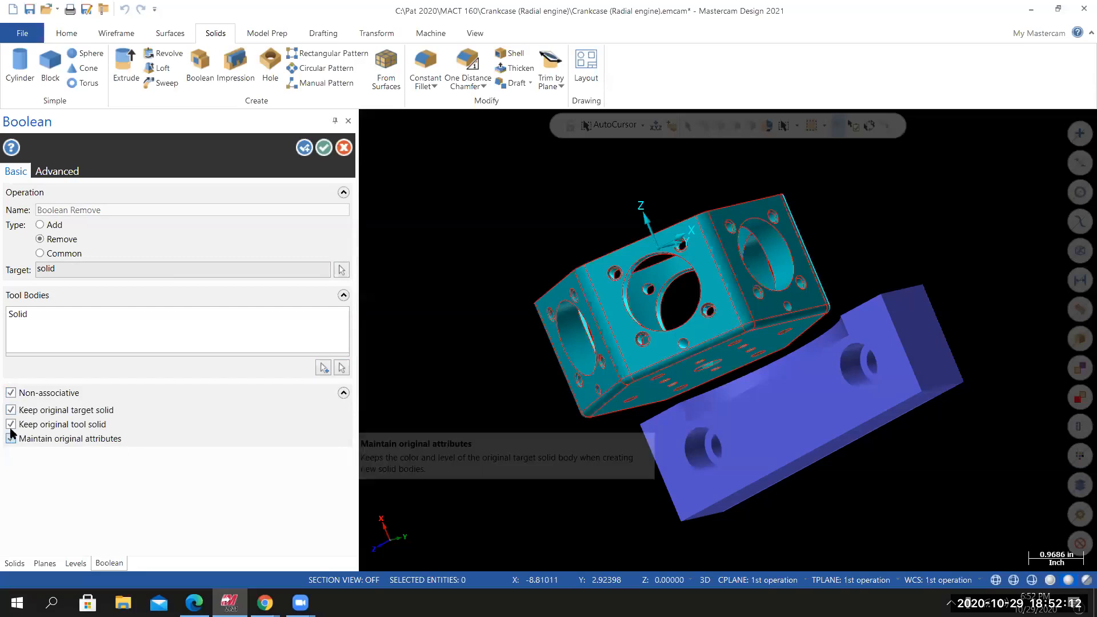
left_click(11, 393)
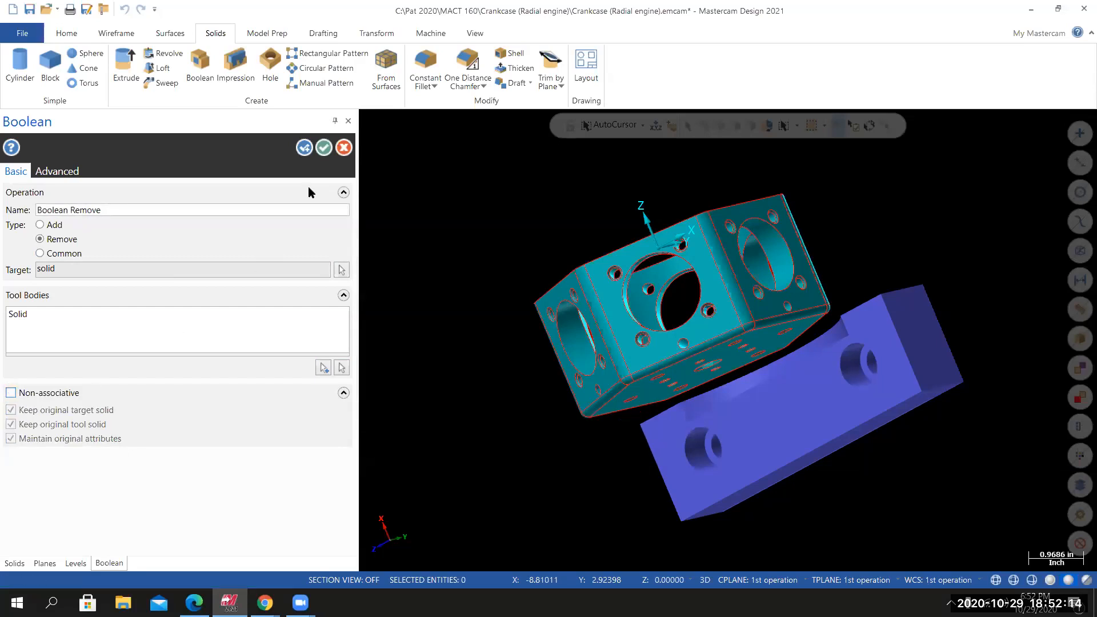
left_click(324, 147)
Duplicate the round material cylinder in place using Translate with the Copy method, one instance and zero X, Y and Z deltas.
middle_click_drag(552, 451, 579, 403)
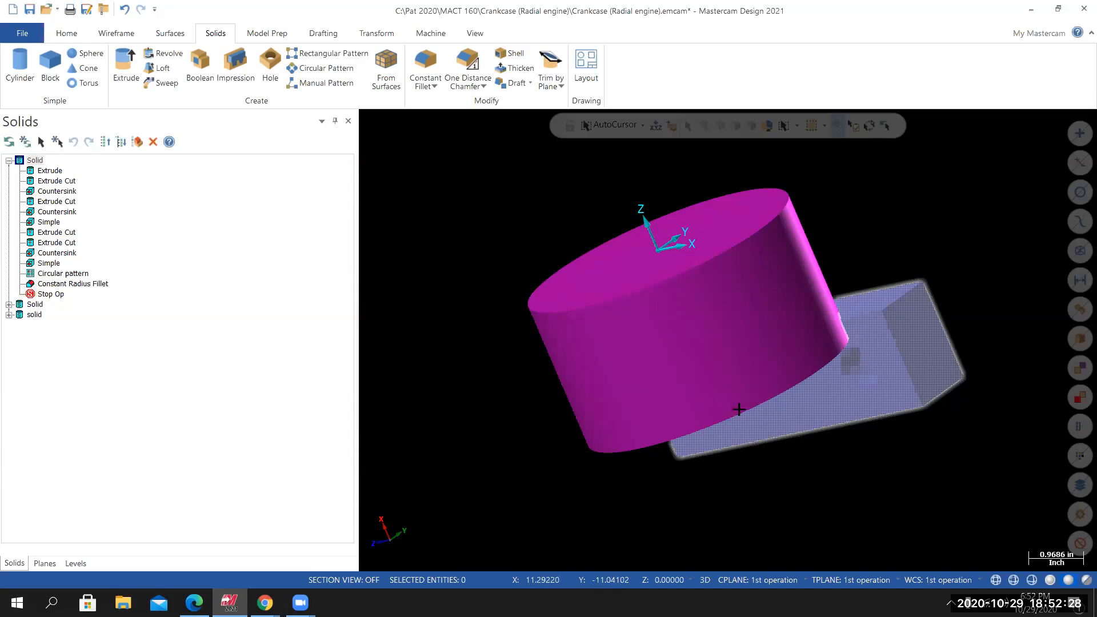
middle_click_drag(736, 437, 773, 439)
scroll(790, 477, "down", 1)
scroll(789, 476, "up", 1)
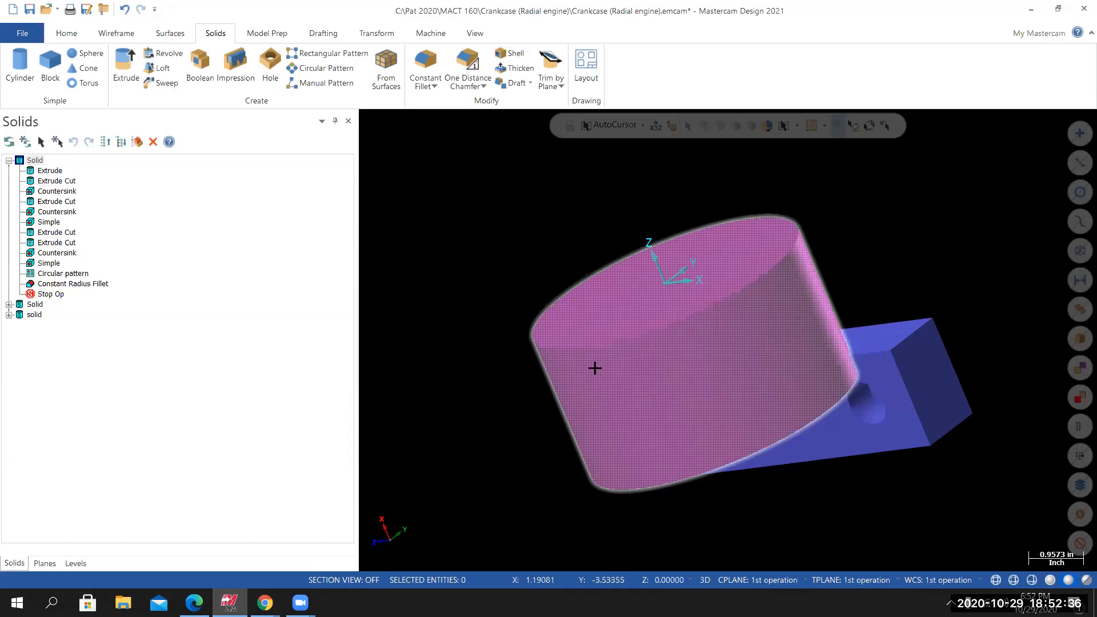
left_click(374, 36)
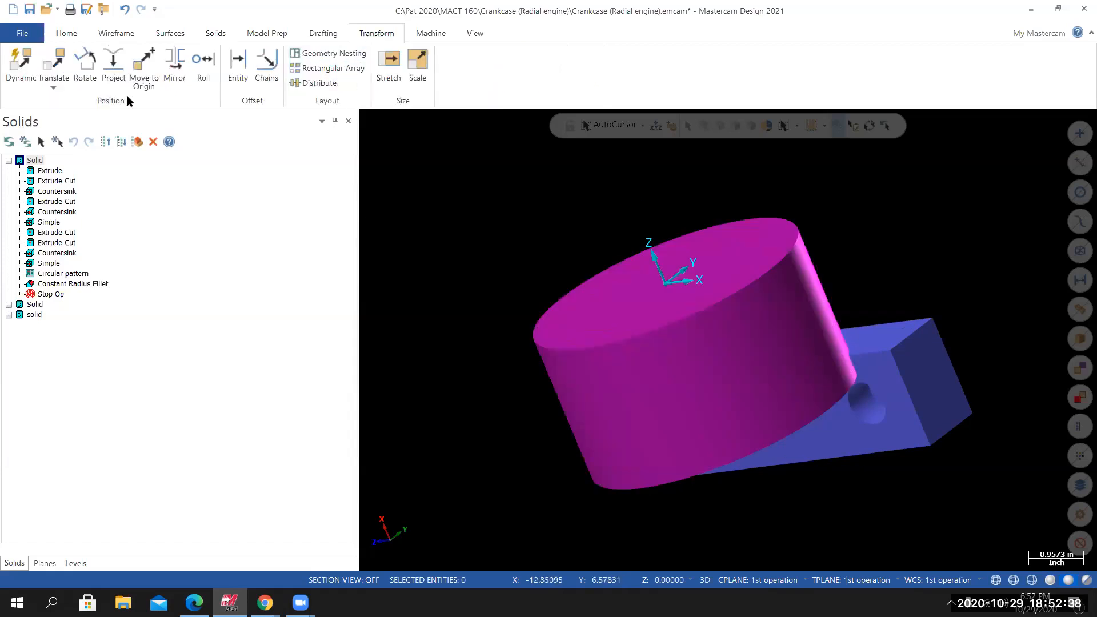
left_click(53, 65)
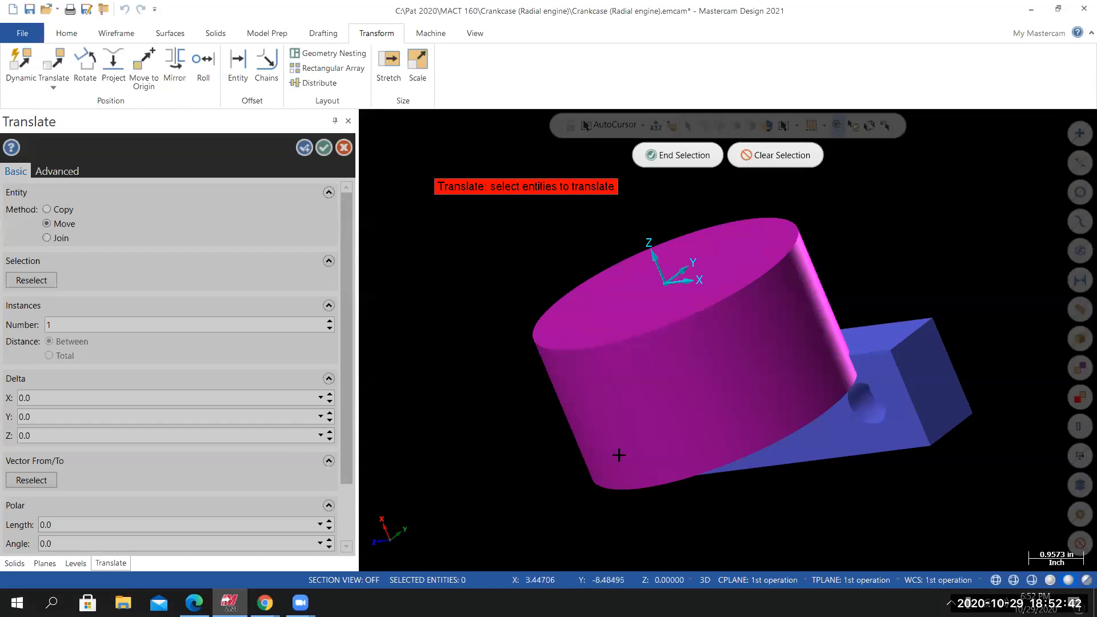
left_click(632, 410)
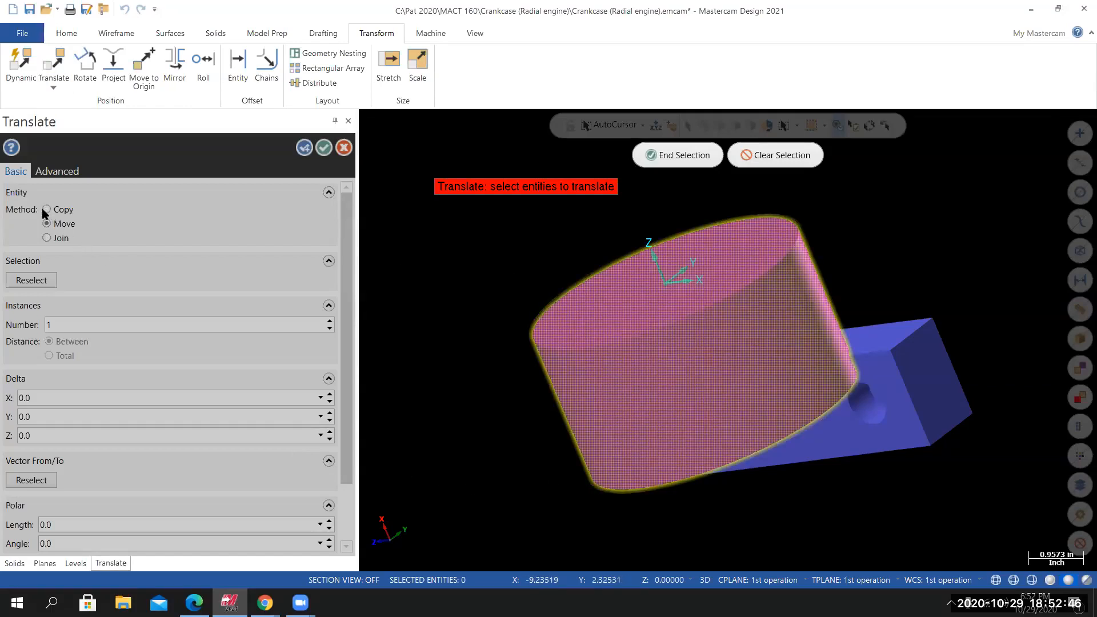
left_click(667, 155)
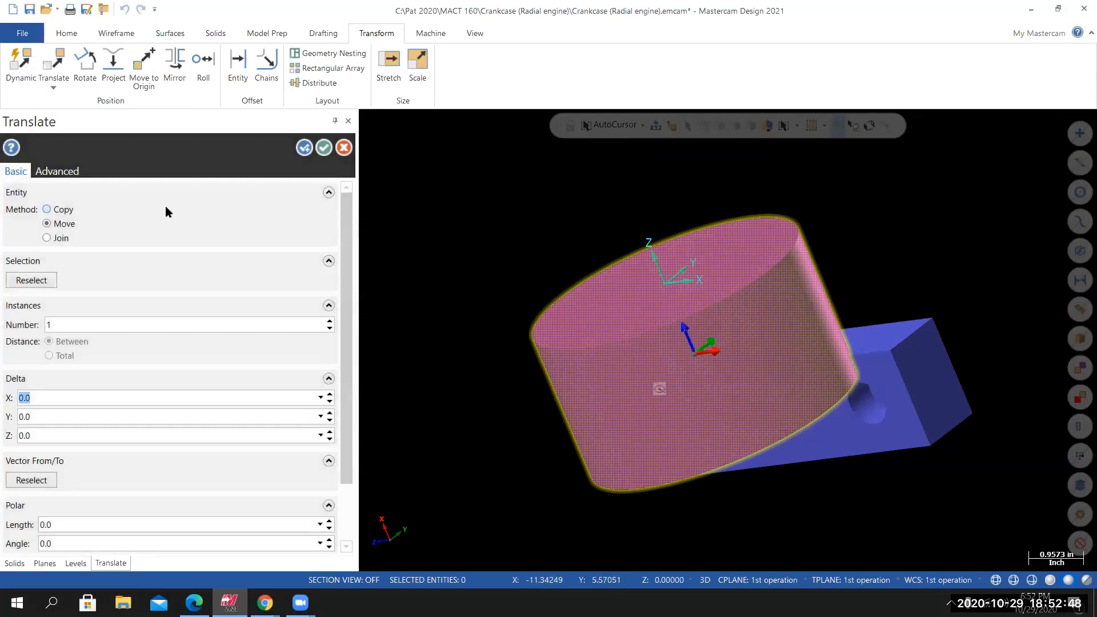
left_click(46, 210)
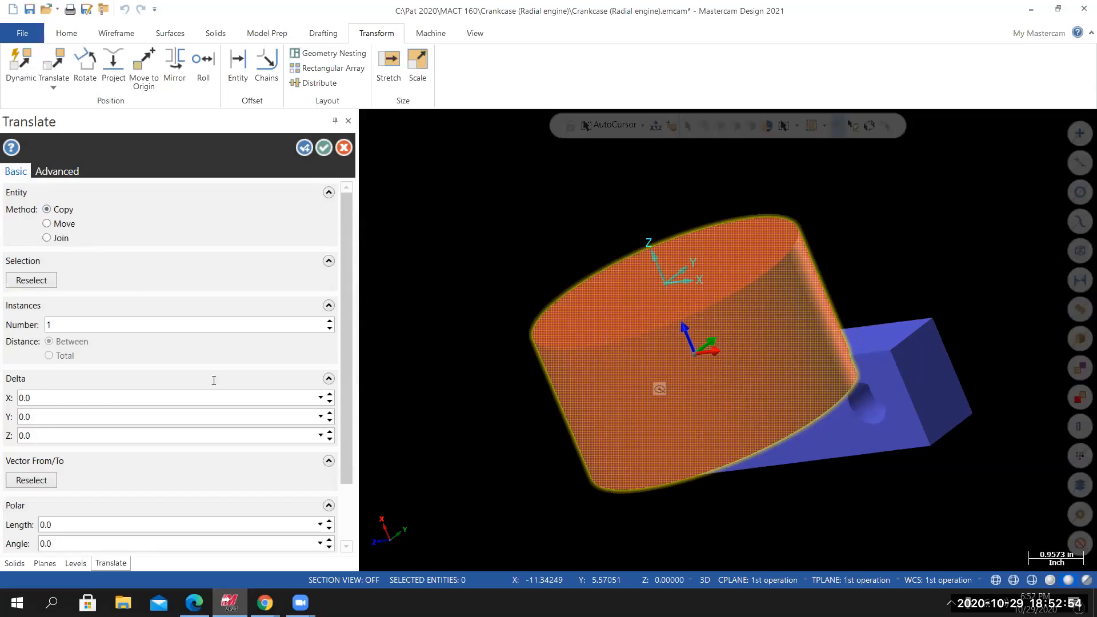
left_click(324, 148)
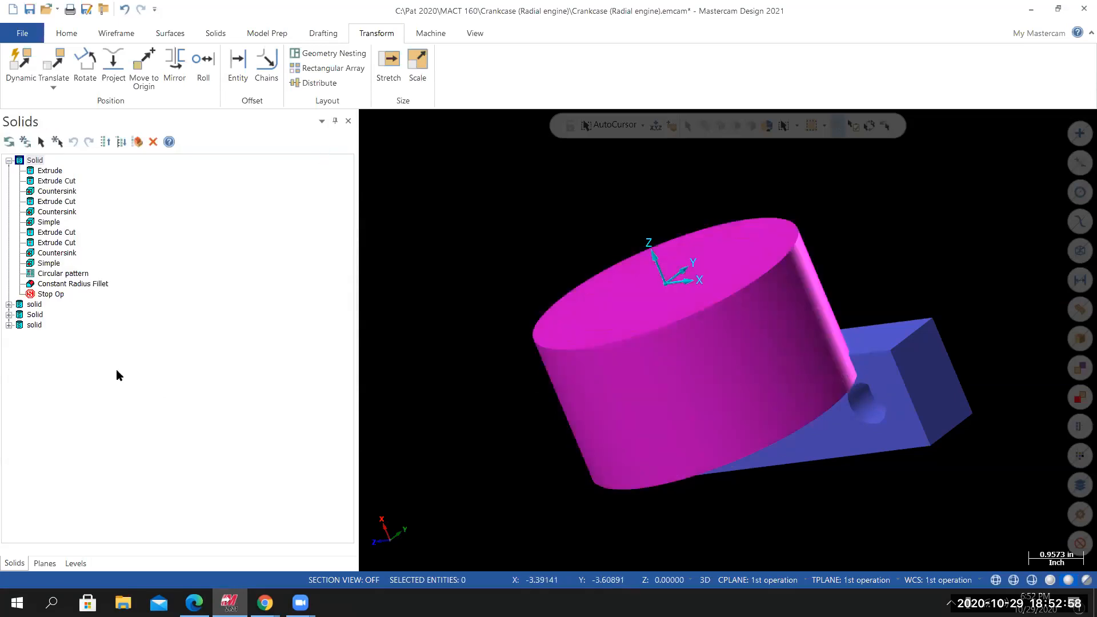
left_click(33, 325)
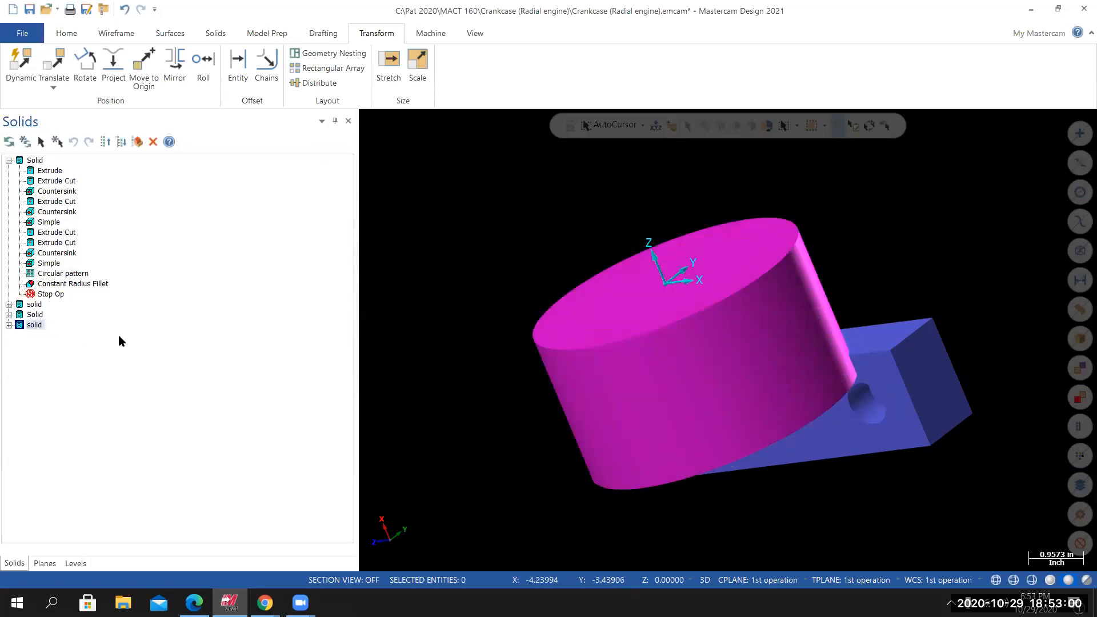
left_click(34, 304)
left_click(33, 325)
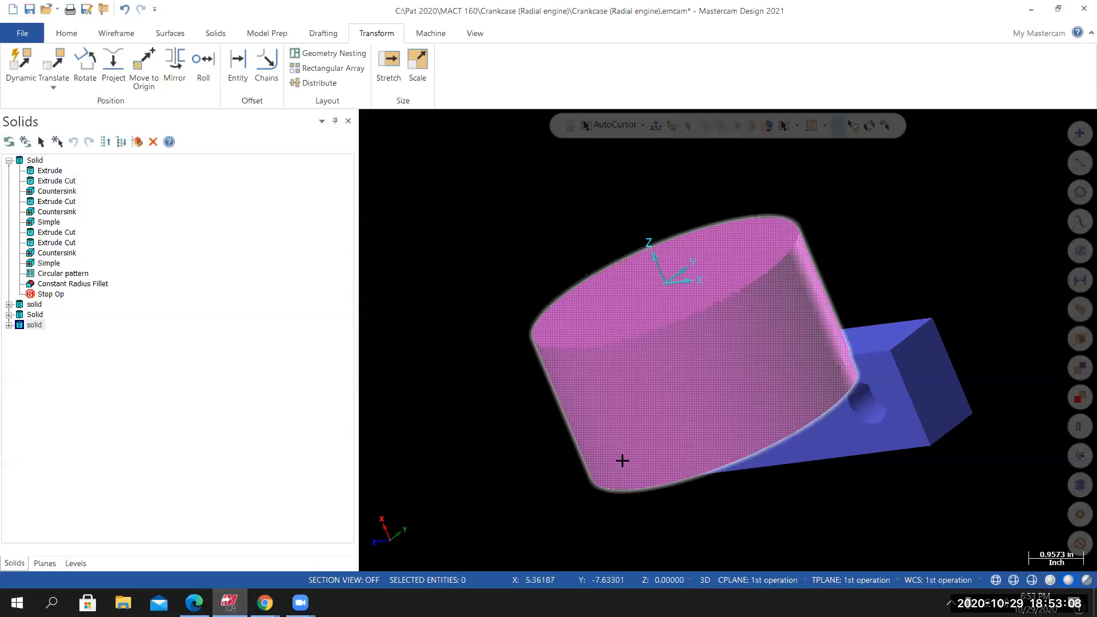
middle_click_drag(637, 527, 683, 452)
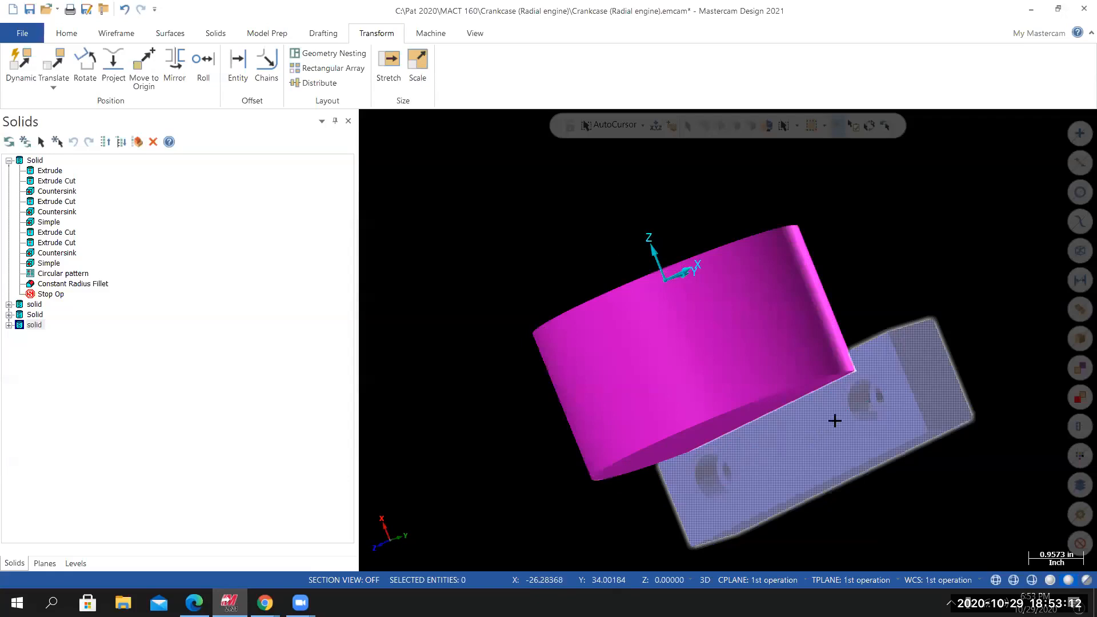
mouse_move(839, 439)
middle_mouse_down()
mouse_move(818, 439)
mouse_move(727, 341)
mouse_move(629, 320)
middle_mouse_up()
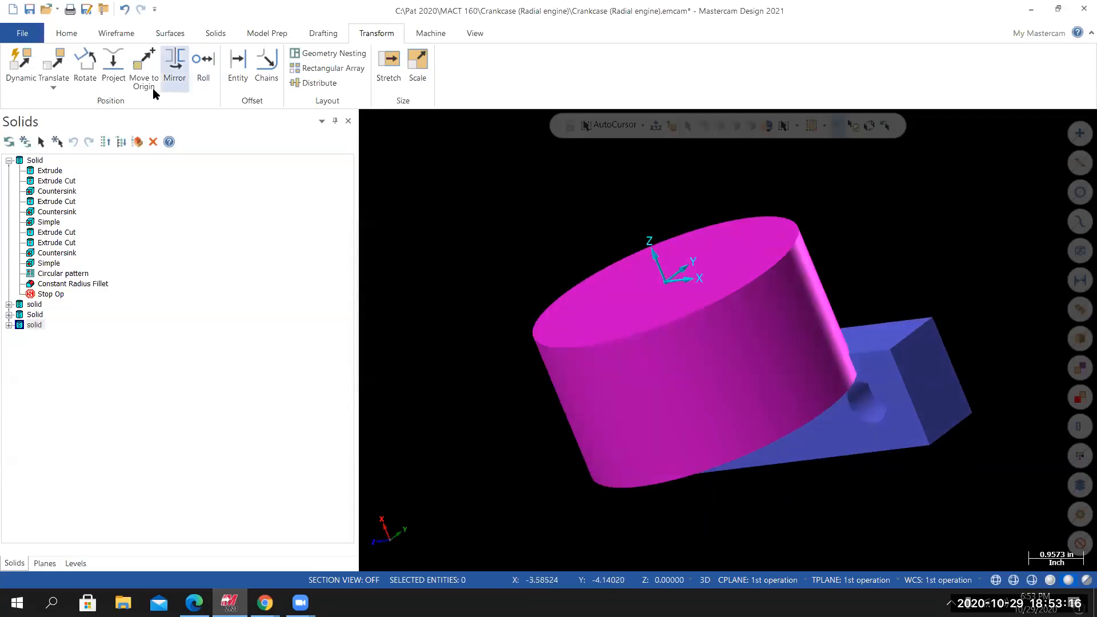
Subtract one round material cylinder from the soft jaw with a Boolean Remove, and accept it.
left_click(215, 33)
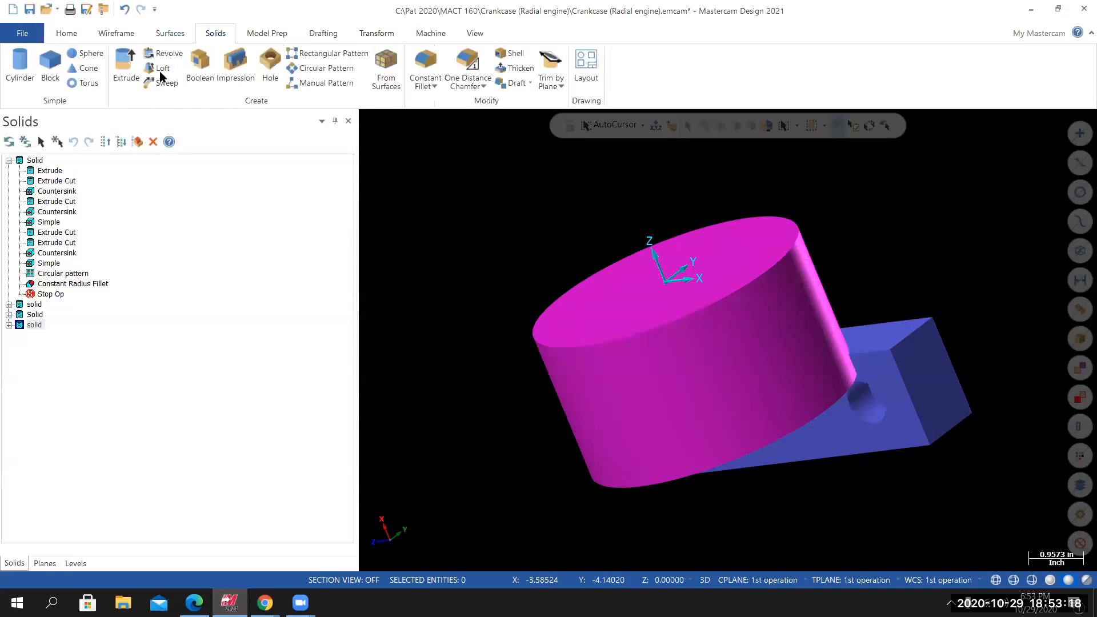
left_click(200, 64)
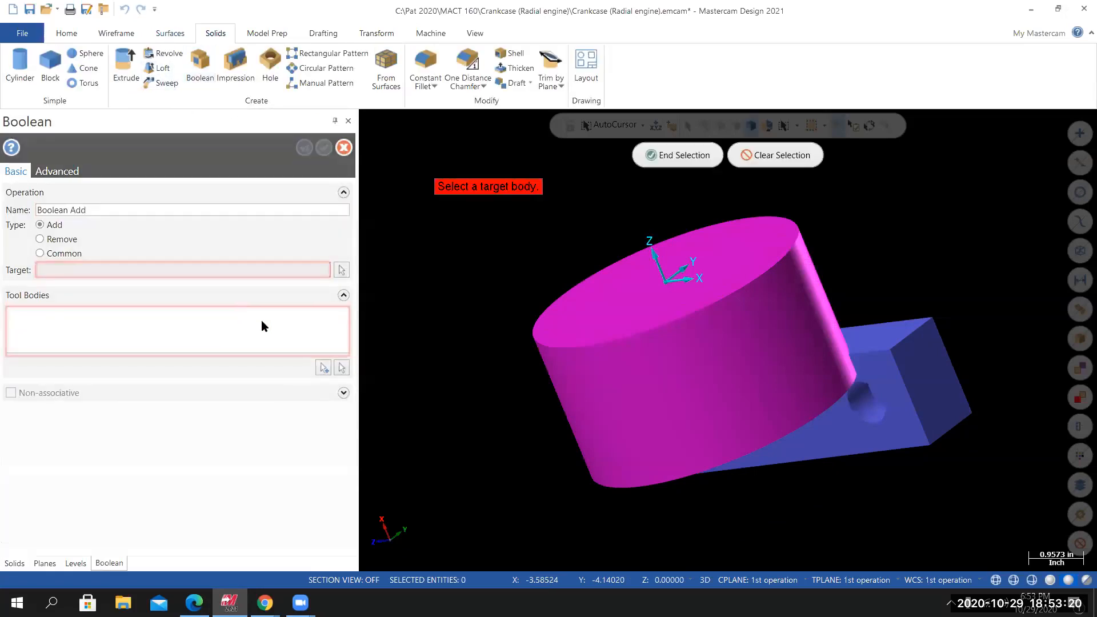
left_click(845, 441)
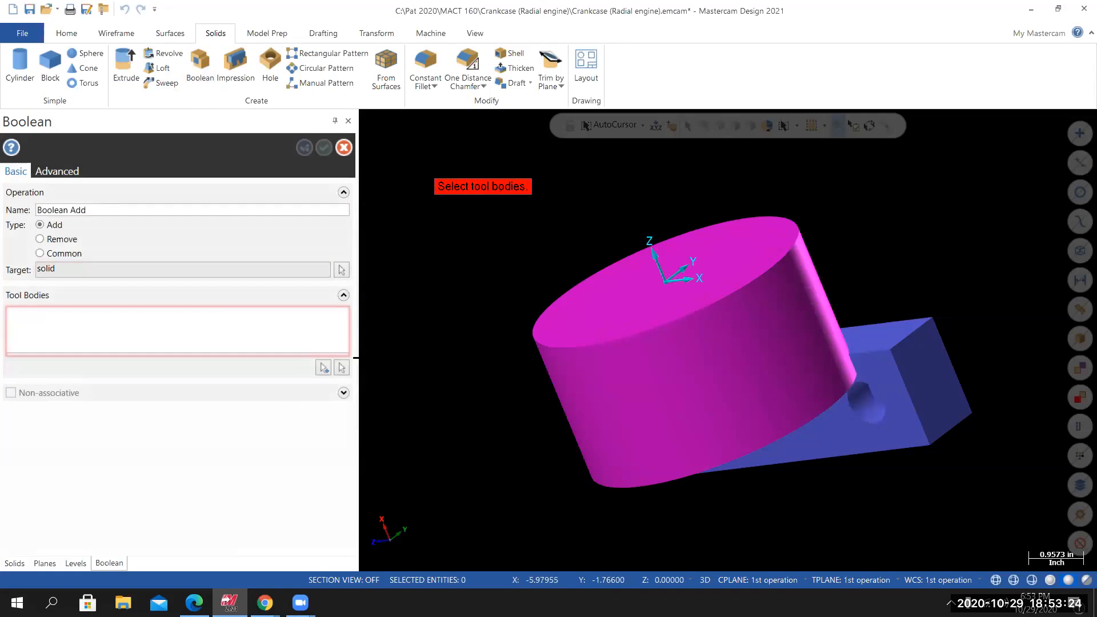
left_click(323, 368)
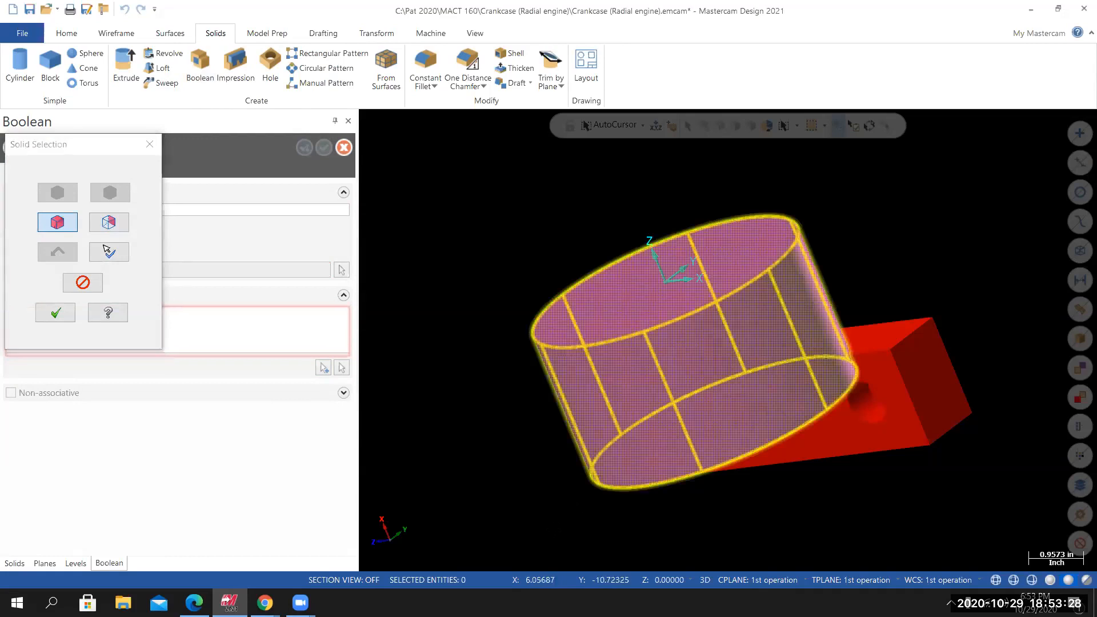
left_click(55, 313)
middle_click_drag(727, 341, 705, 303)
left_click(39, 239)
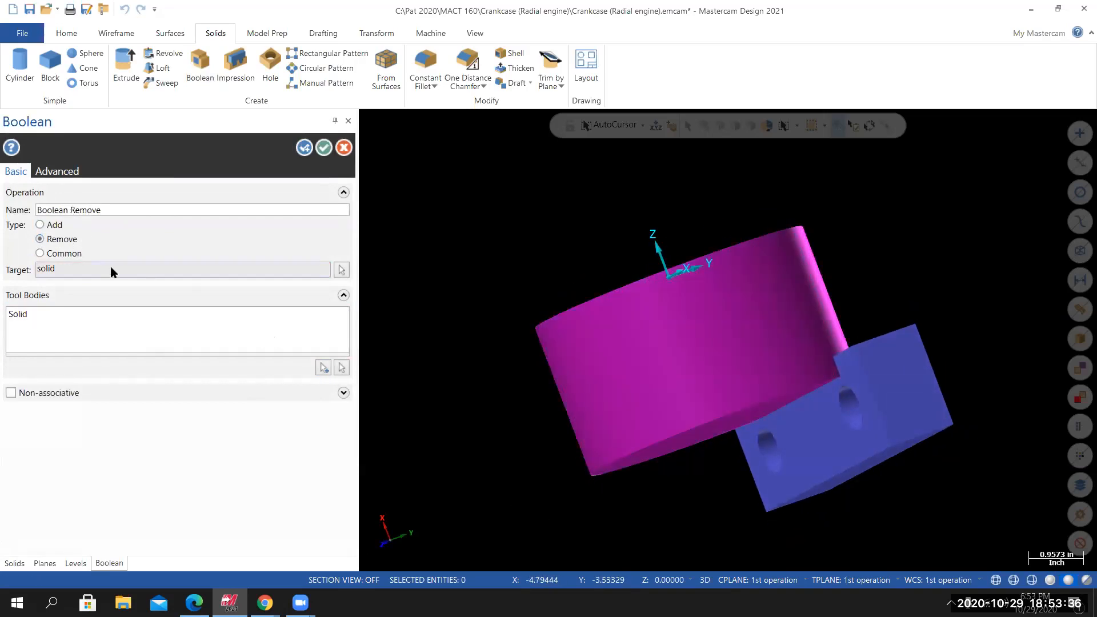
middle_click_drag(596, 459, 597, 523)
left_click(324, 148)
middle_click_drag(728, 346, 750, 321)
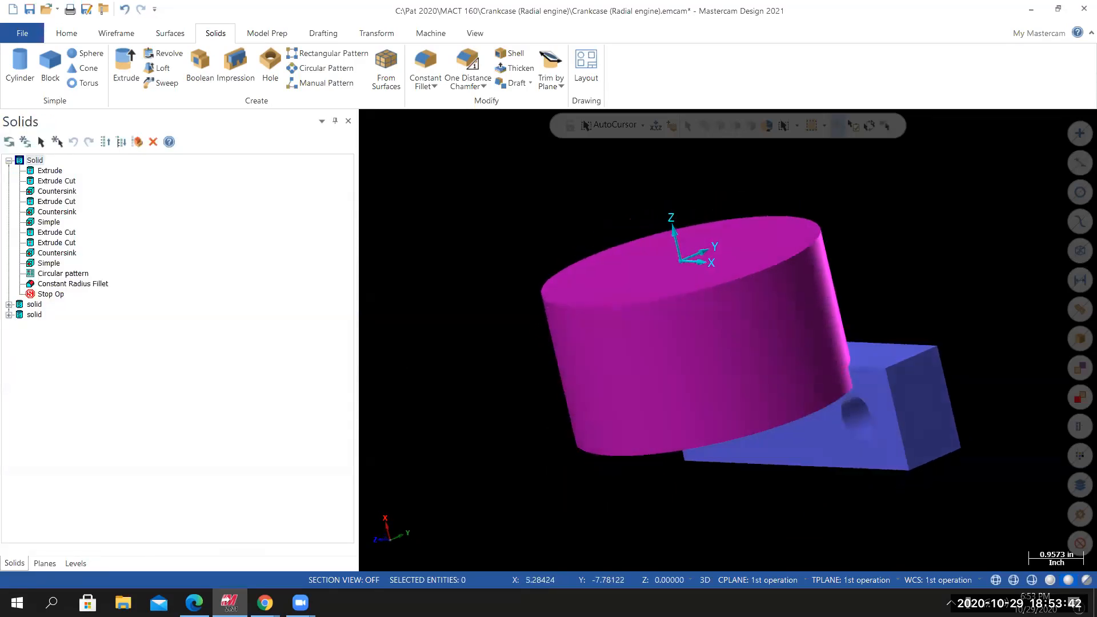
Make level 7, Name, the active level.
left_click(75, 564)
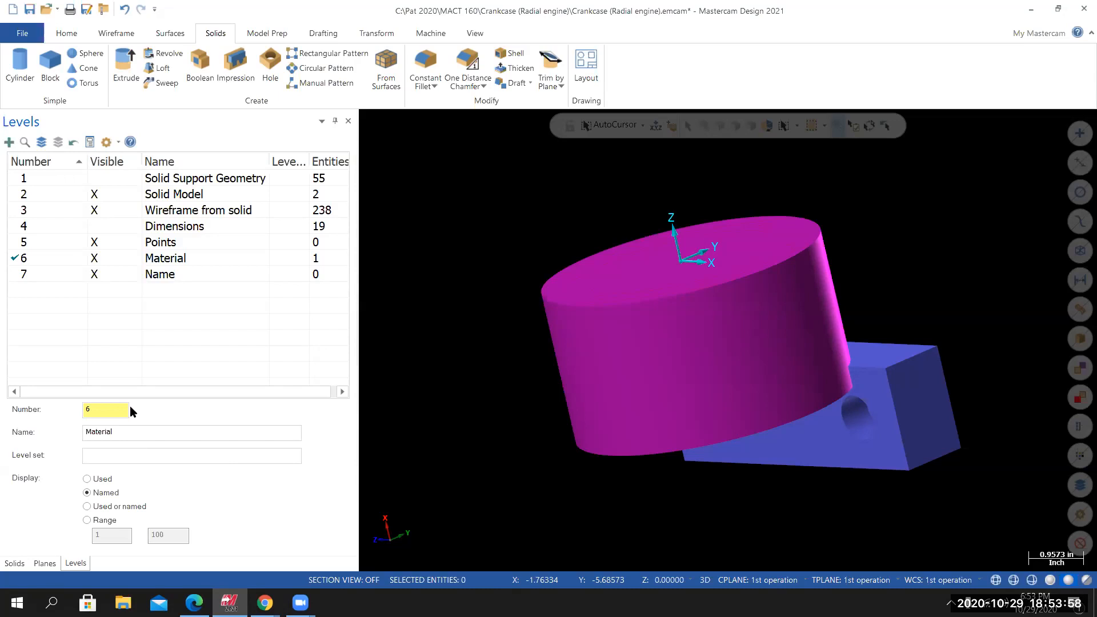
middle_click_drag(726, 308, 723, 331)
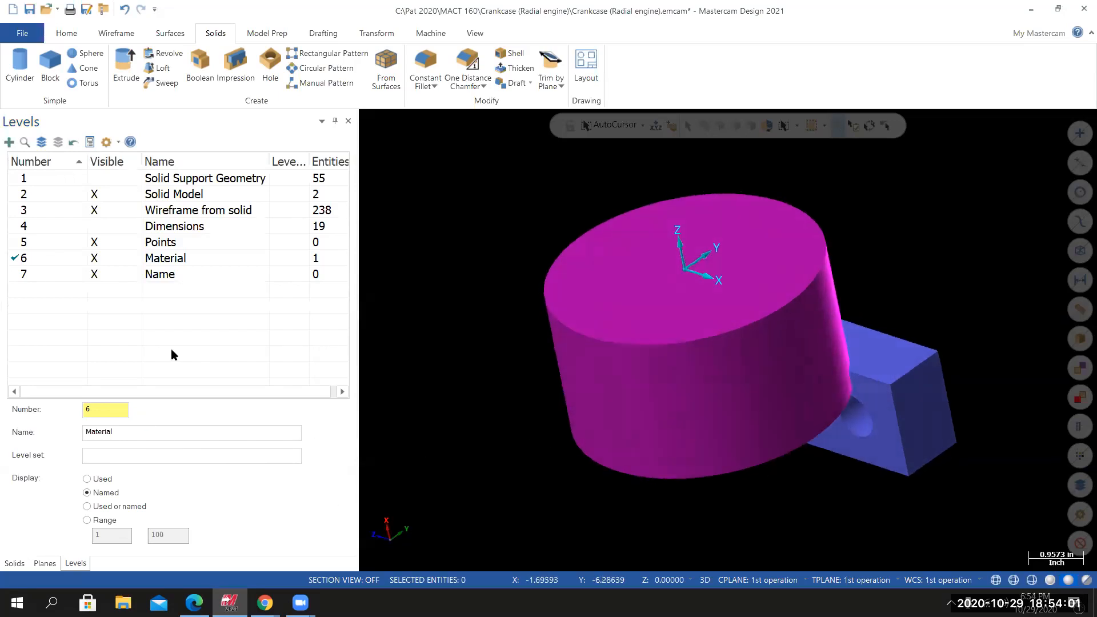
left_click(20, 275)
Hide the Material level to examine the pocket cut into the soft jaw, and show the level again.
left_click(105, 260)
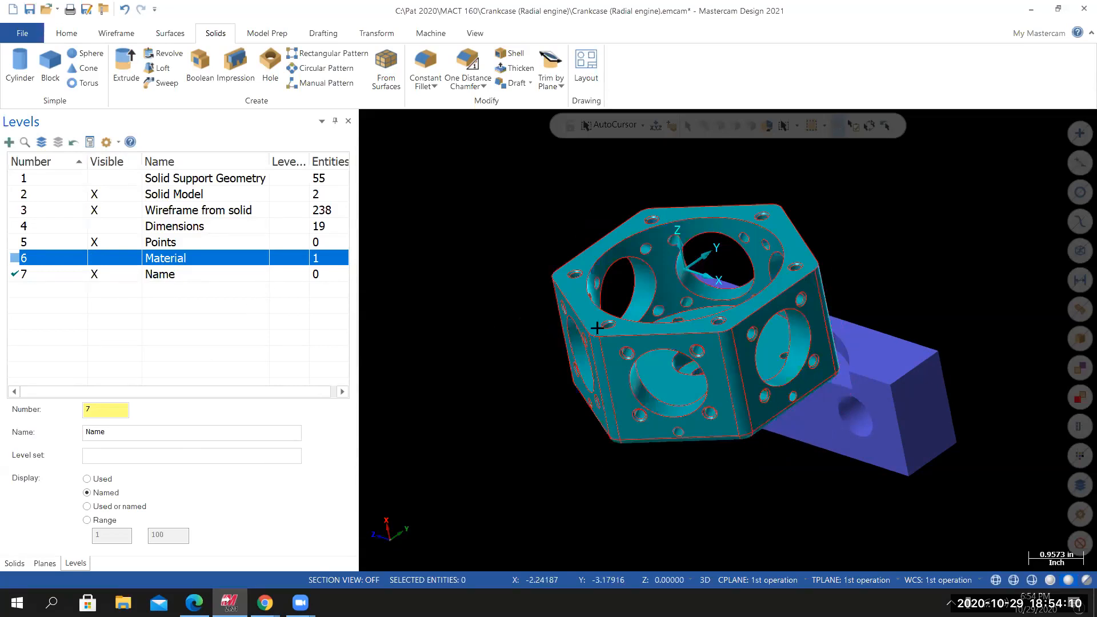
middle_click_drag(708, 426, 777, 431)
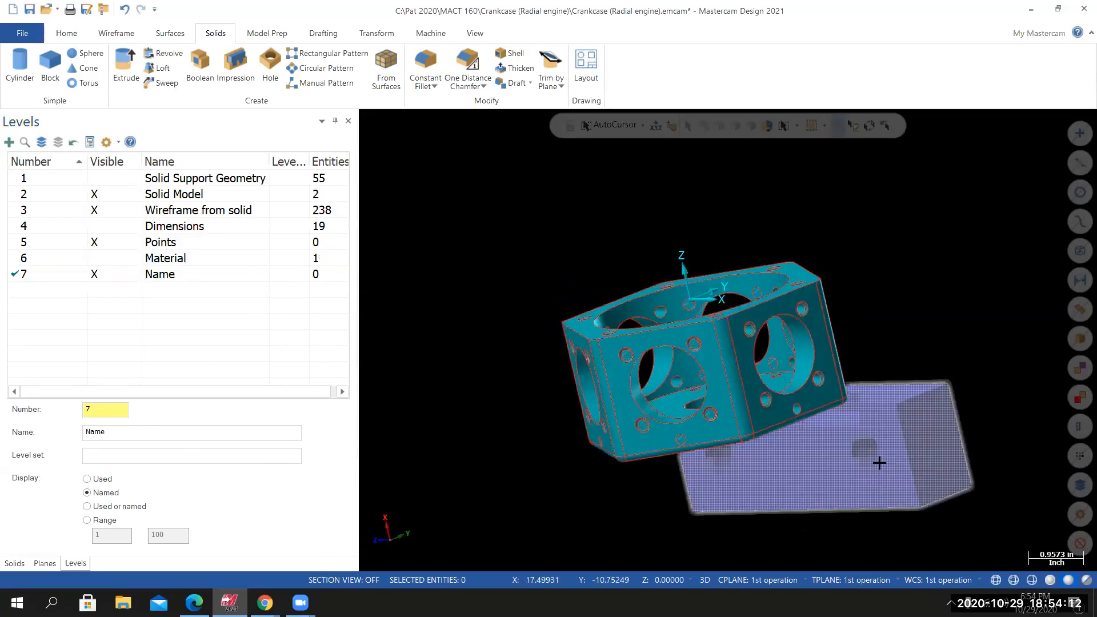
scroll(829, 417, "up", 3)
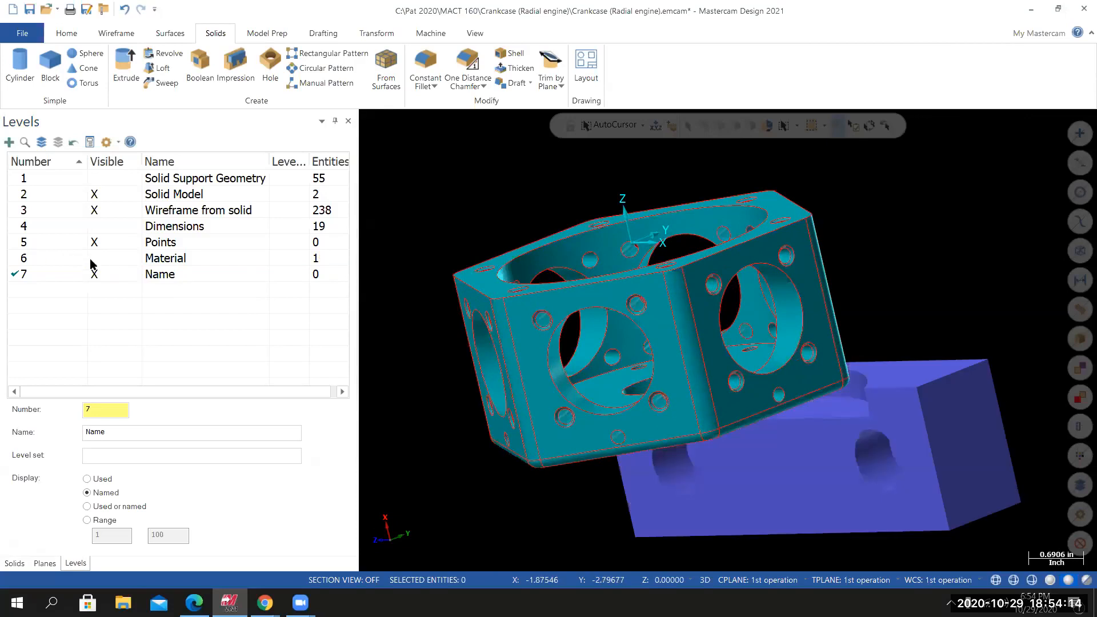
left_click(93, 260)
Zoom out and orbit to see the round material on the soft jaw, and bring up the standard view commands.
mouse_move(683, 425)
middle_mouse_down()
mouse_move(654, 526)
mouse_move(689, 429)
mouse_move(838, 392)
middle_mouse_up()
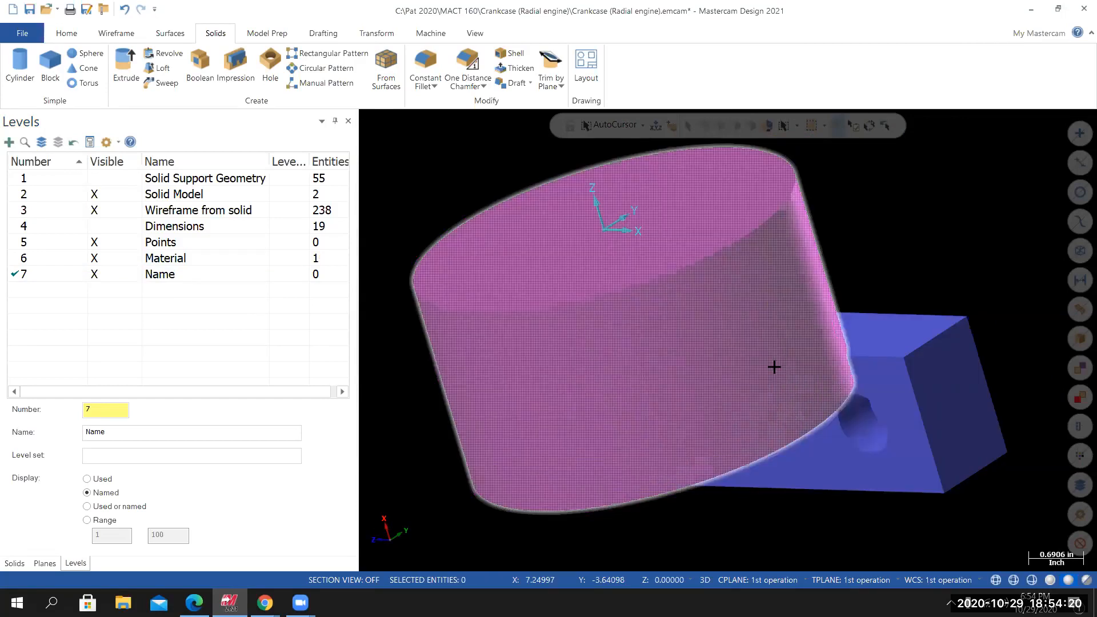
scroll(796, 468, "down", 4)
mouse_move(767, 473)
middle_mouse_down()
mouse_move(781, 421)
mouse_move(768, 400)
middle_mouse_up()
right_click(461, 201)
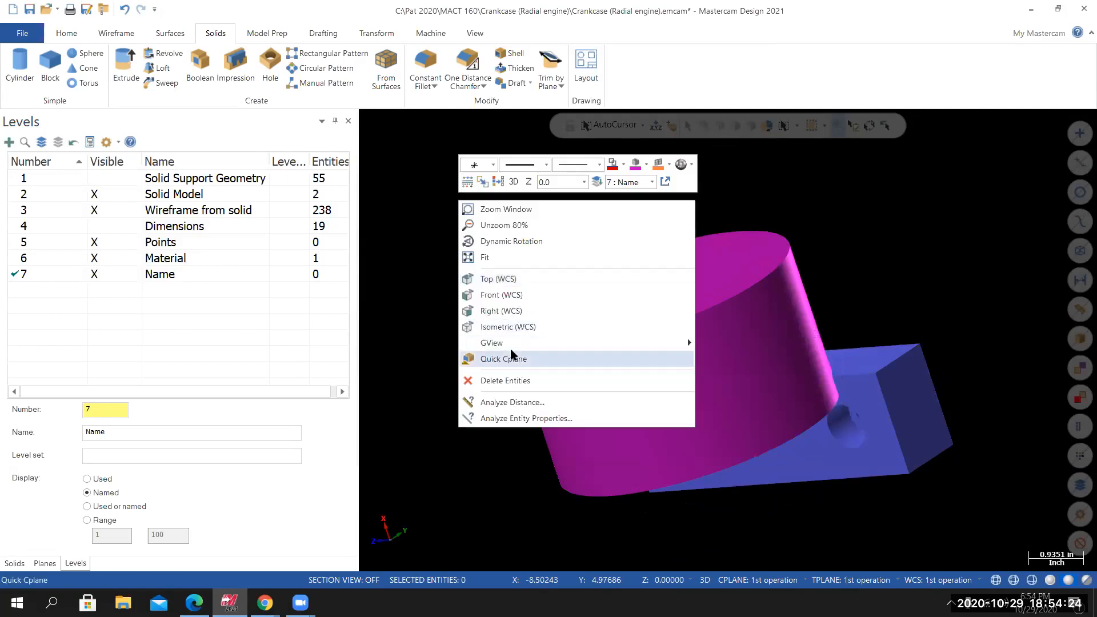
Mirror a copy of the blue soft jaw about the X axis with a Y offset of 0.0.
left_click(508, 327)
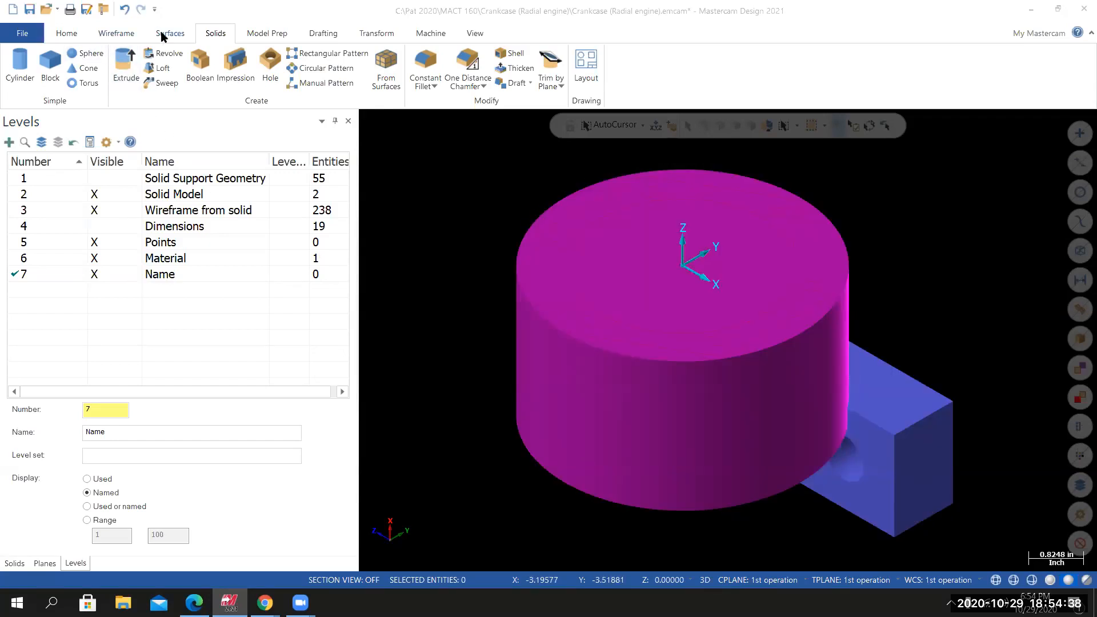
left_click(384, 35)
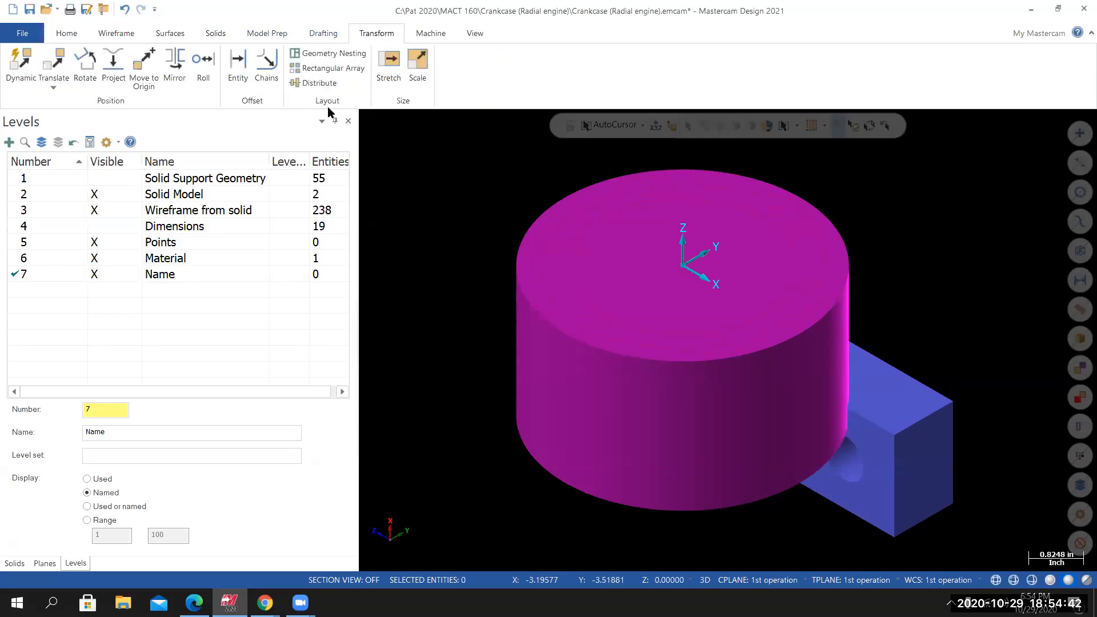
left_click(175, 62)
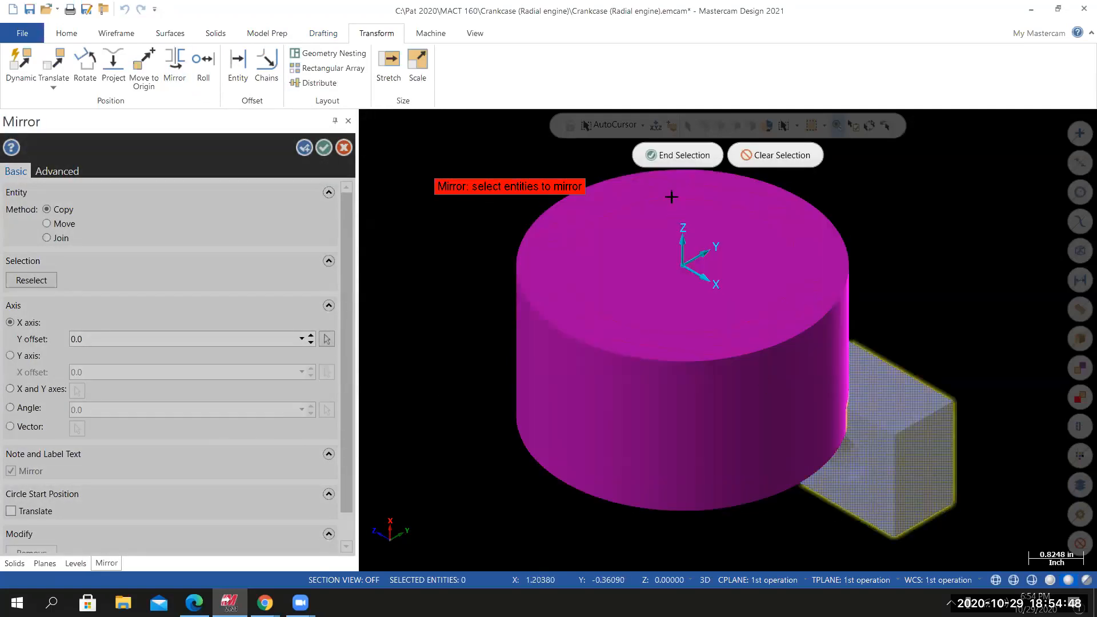
left_click(678, 155)
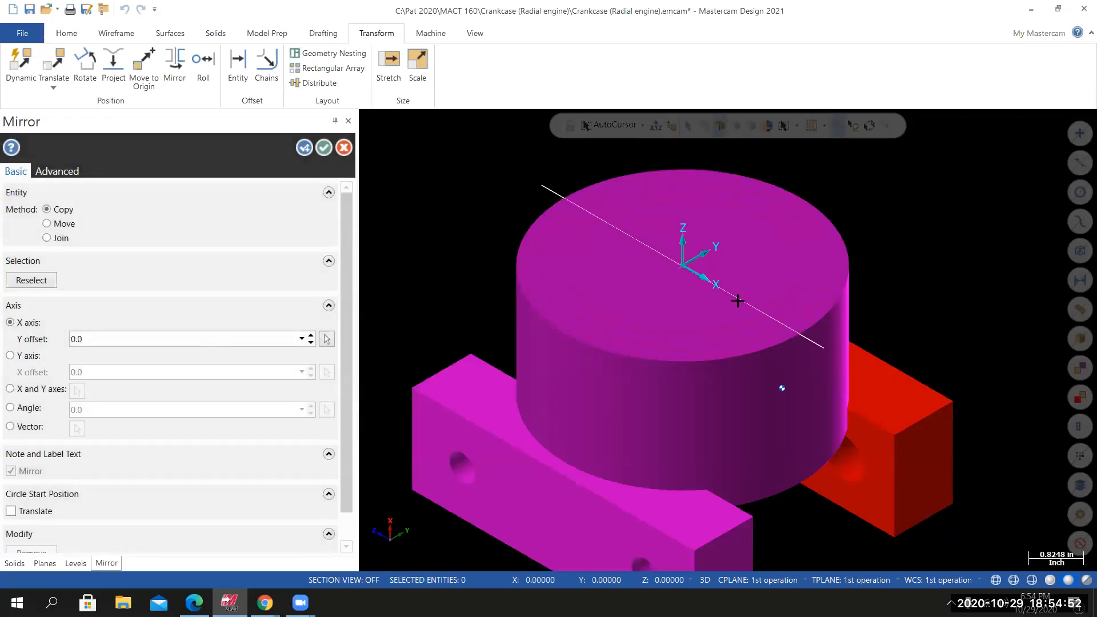
mouse_move(724, 343)
middle_mouse_down()
mouse_move(672, 431)
mouse_move(623, 426)
mouse_move(747, 448)
mouse_move(793, 477)
mouse_move(815, 510)
middle_mouse_up()
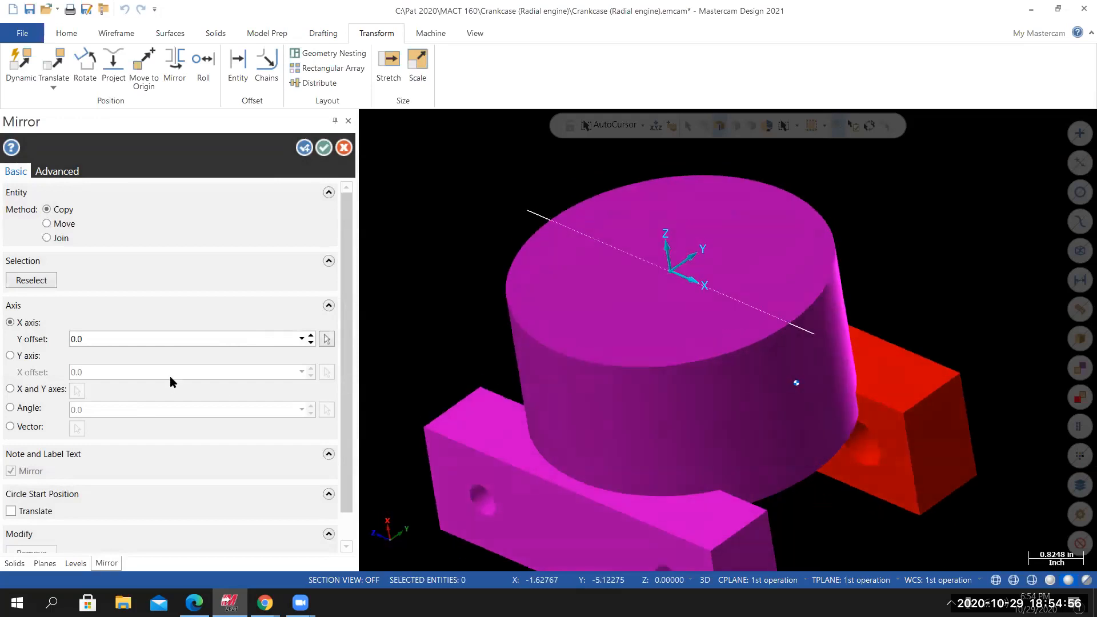
left_click(10, 356)
mouse_move(743, 473)
middle_mouse_down()
mouse_move(796, 426)
mouse_move(783, 465)
mouse_move(760, 471)
middle_mouse_up()
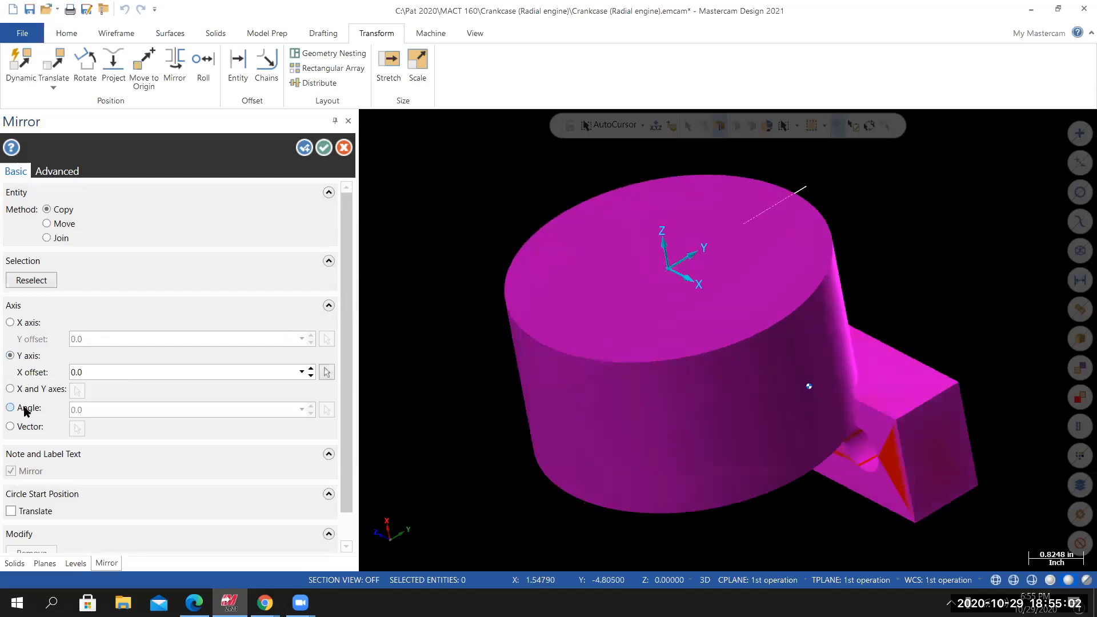
left_click(10, 322)
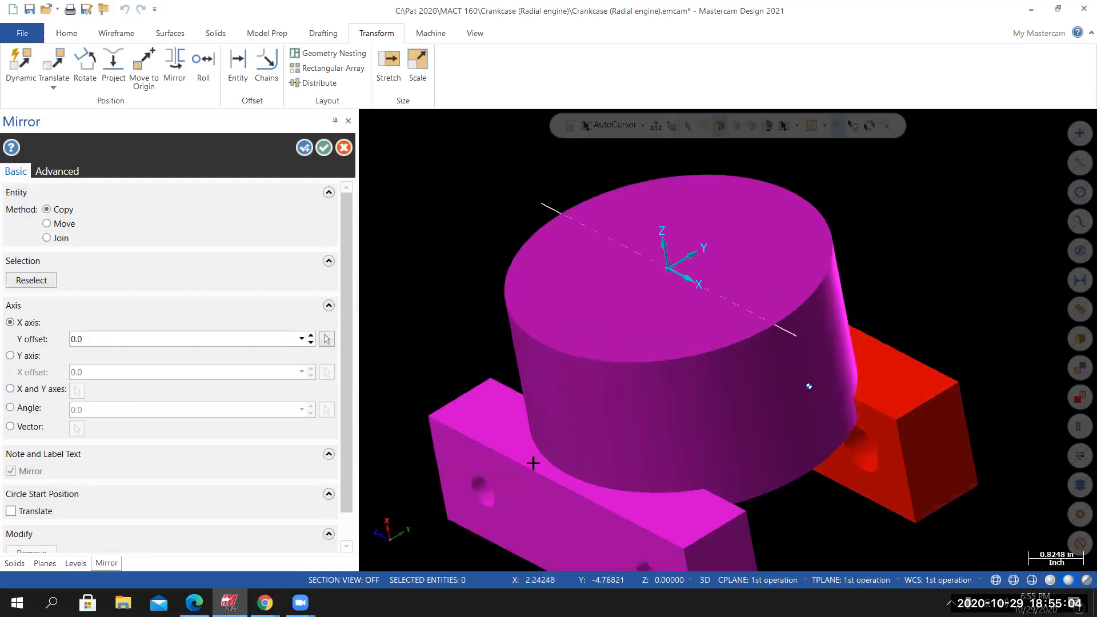
middle_click_drag(533, 372, 558, 358)
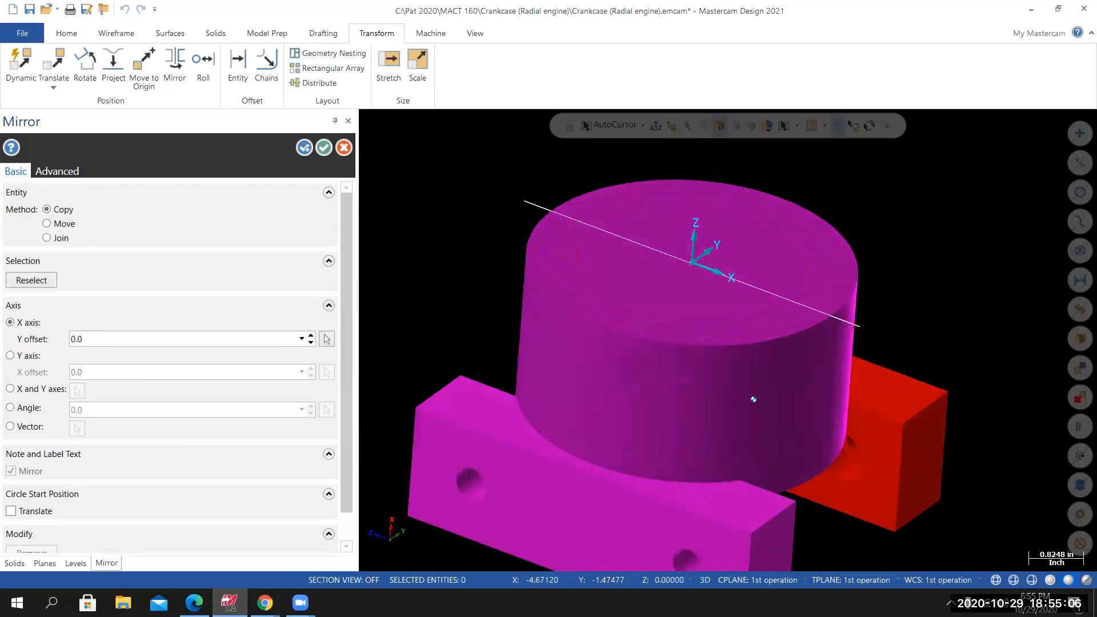
left_click(324, 148)
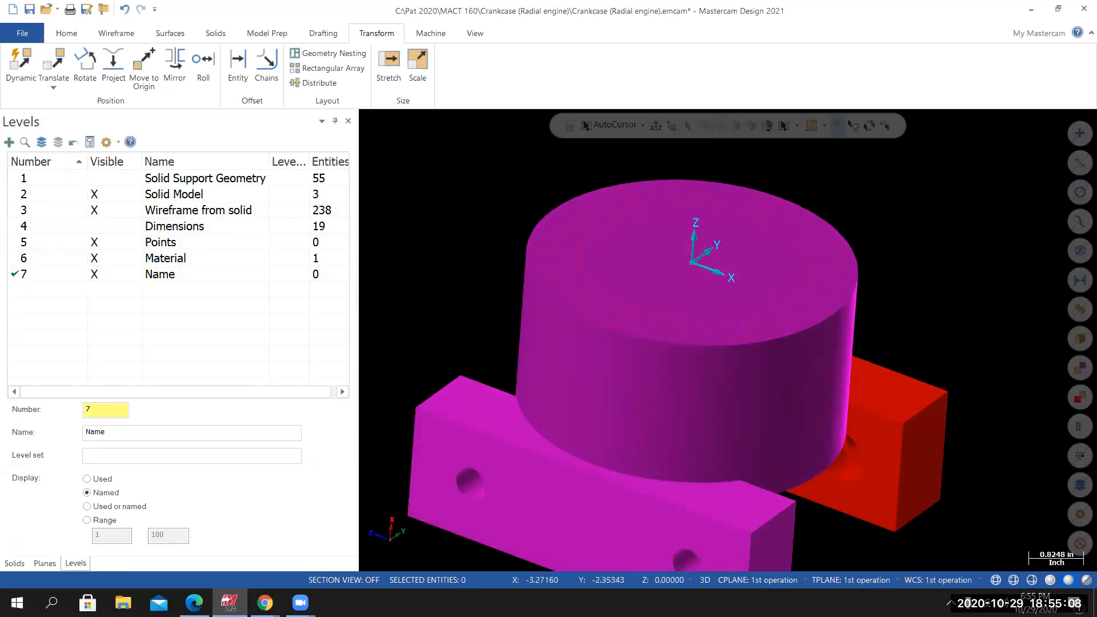
Clear the transform result colors from both soft jaws and show the whole assembly in the isometric view.
right_click(424, 222)
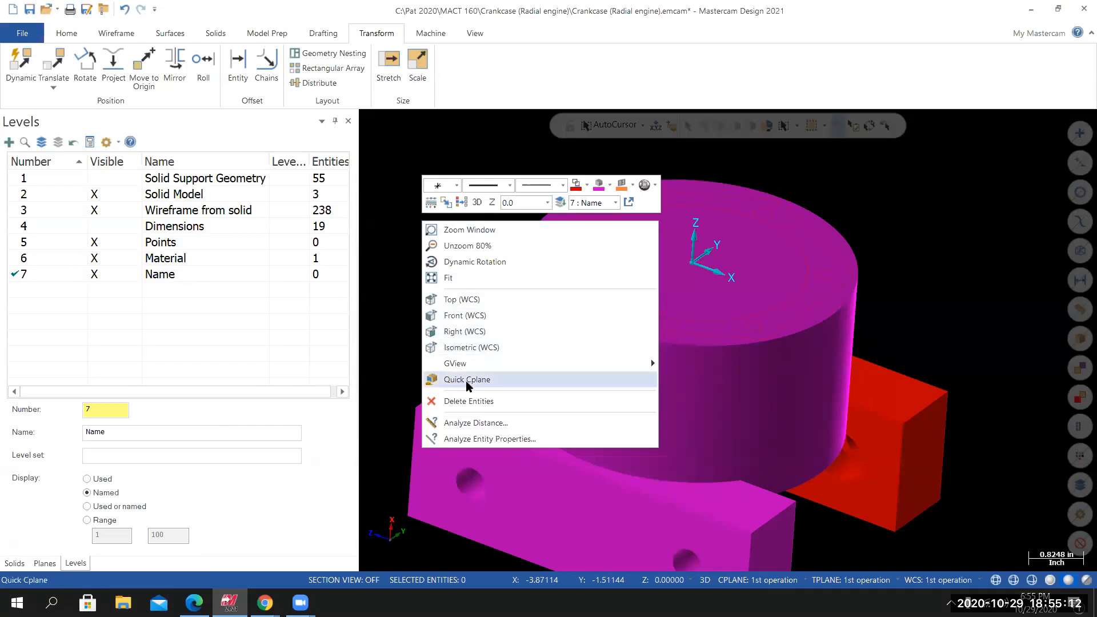
left_click(460, 229)
right_click(458, 232)
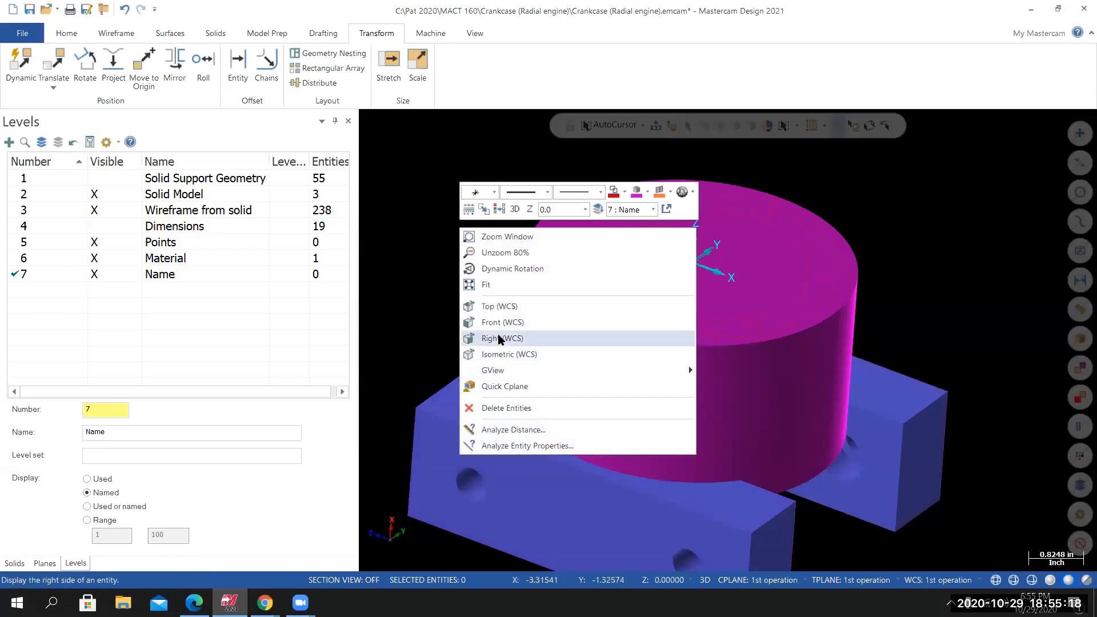
left_click(502, 354)
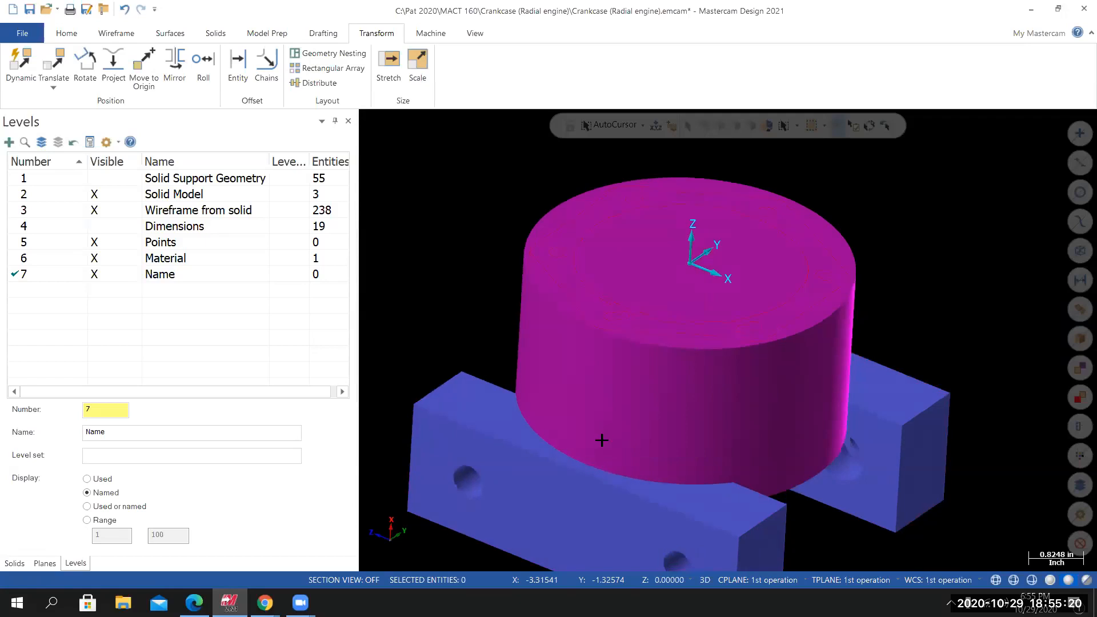
right_click(414, 274)
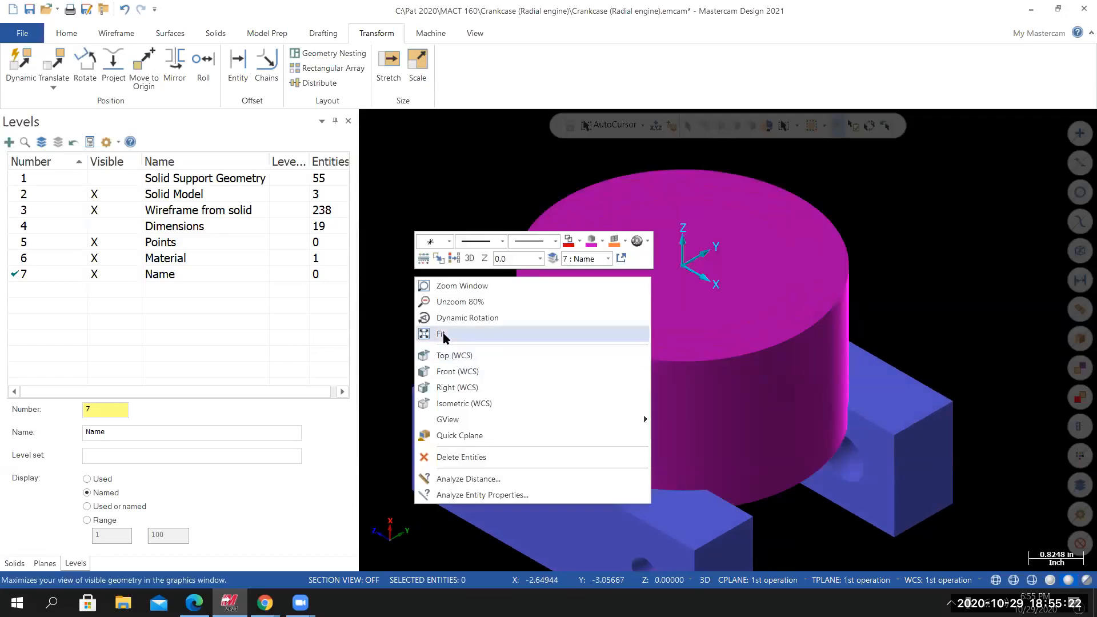
left_click(457, 336)
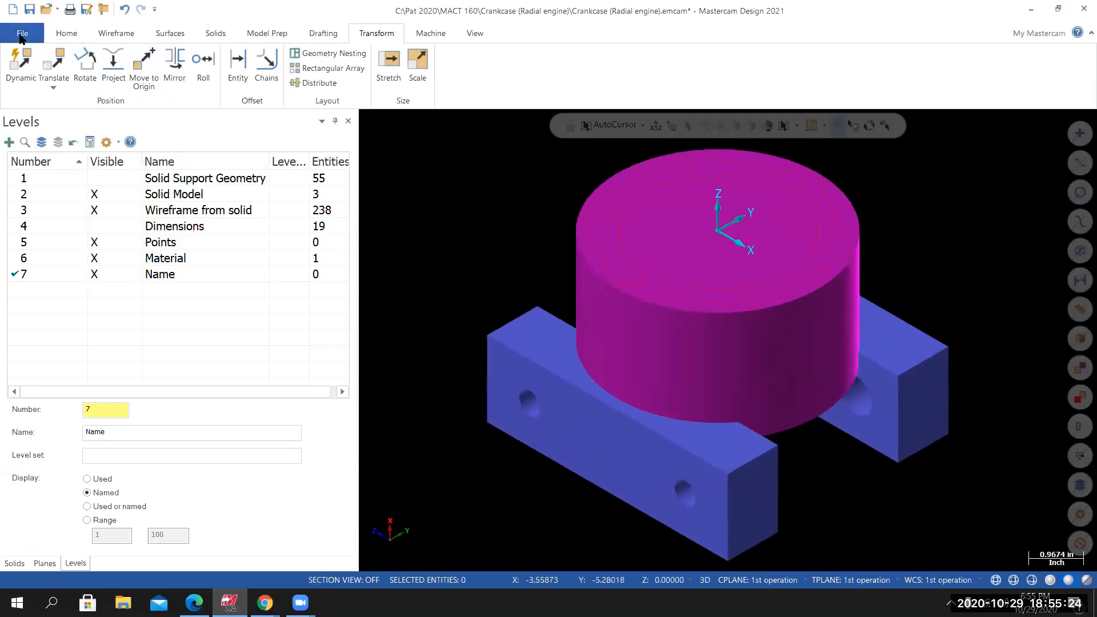
Save the part as Crankcase (Radial engine), replacing the existing file.
left_click(22, 33)
key("Escape")
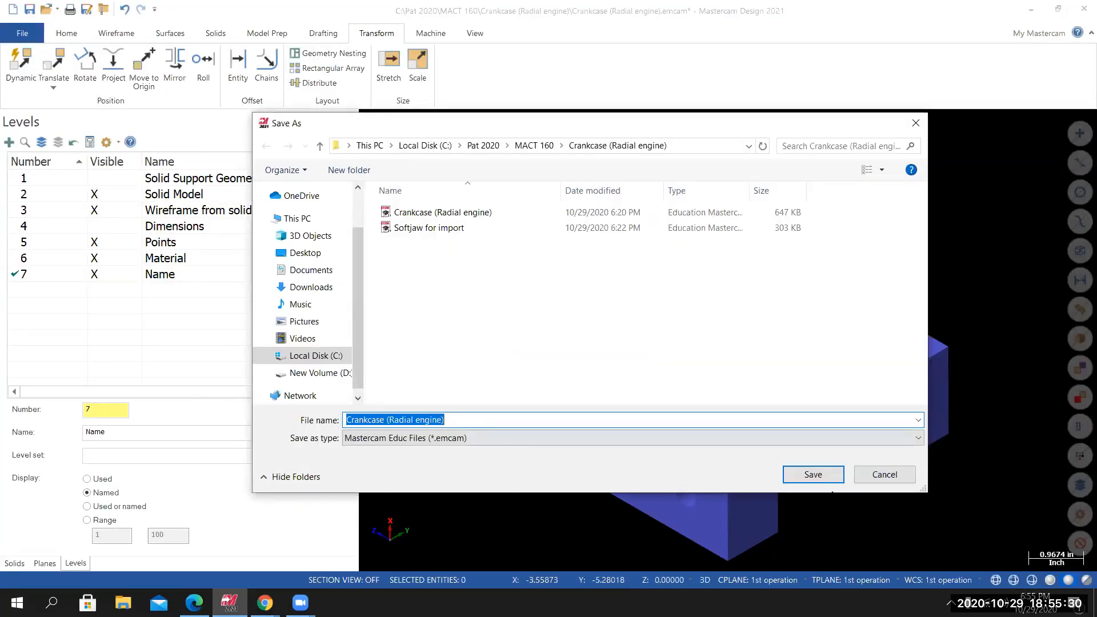
left_click(803, 475)
left_click(581, 304)
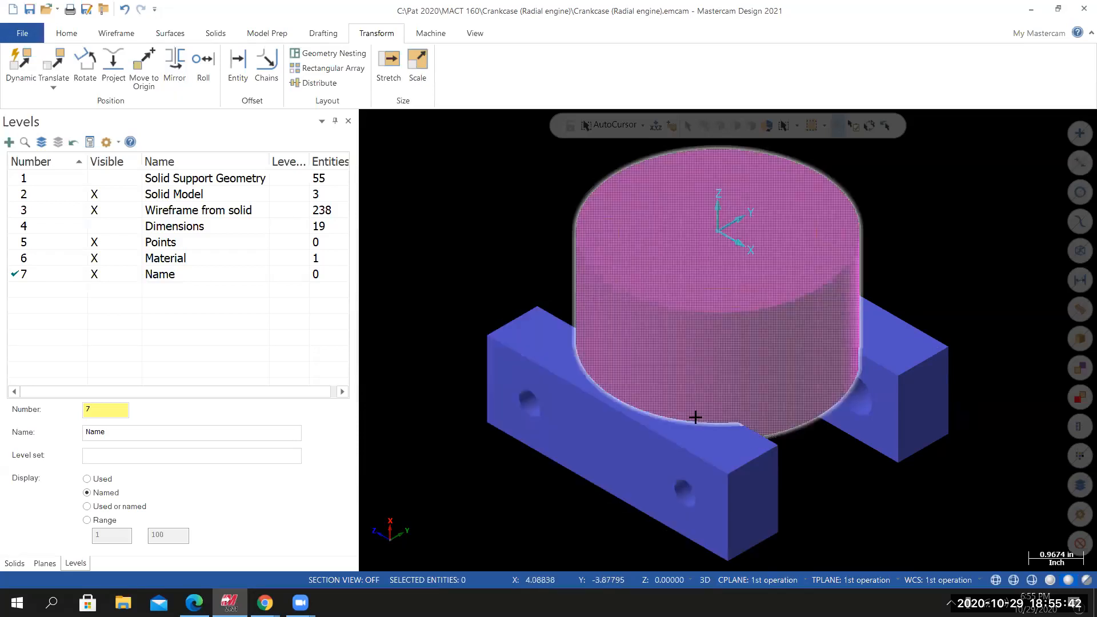
Switch to the browser and examine the Kurt vise image for how the jaws are mounted.
key("alt+Tab")
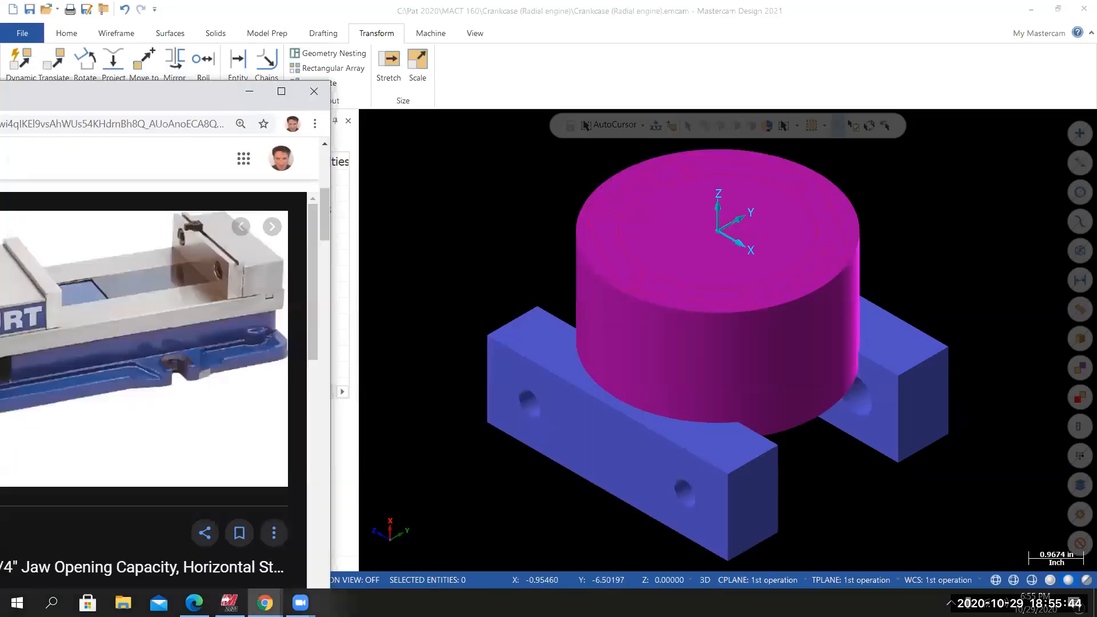
left_click_drag(138, 93, 698, 46)
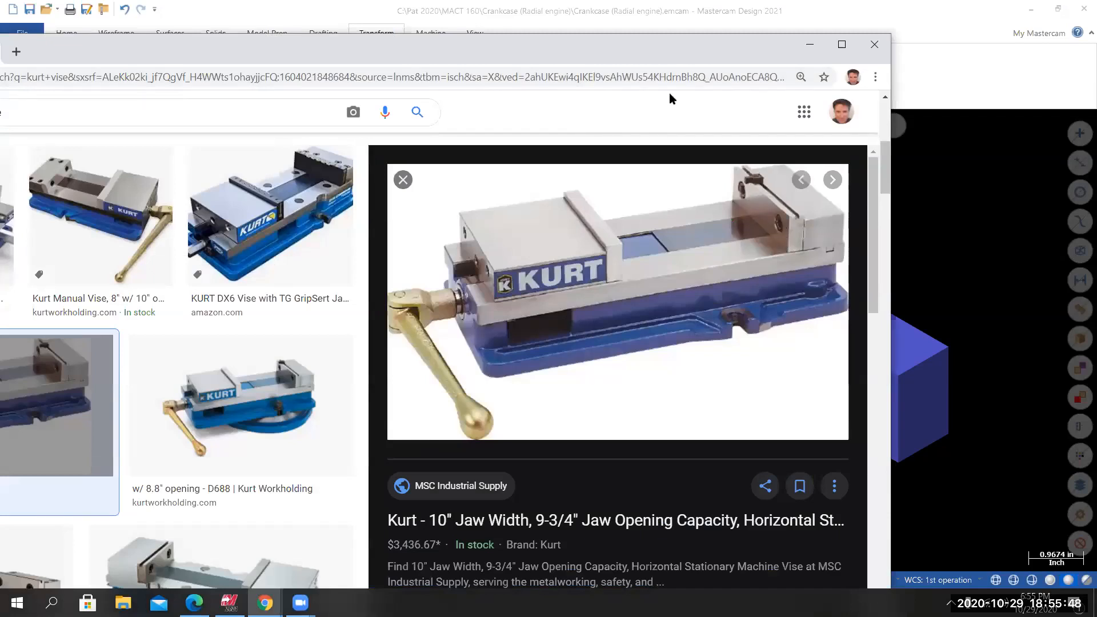
left_click_drag(660, 51, 0, 54)
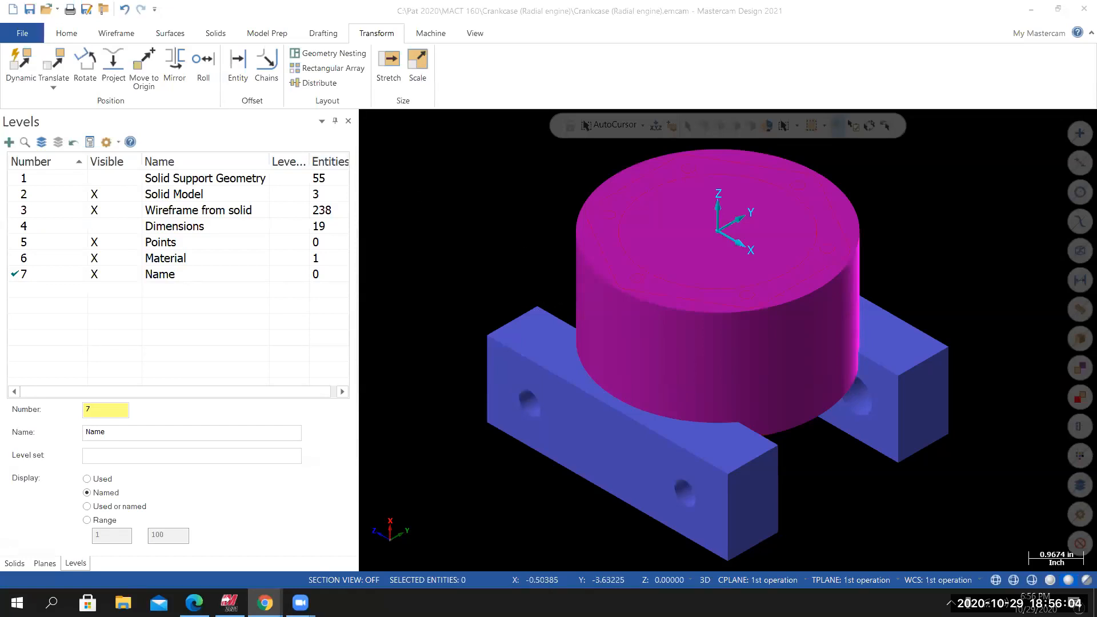
Move the 1st operation plane's origin to the rear jaw's upper corner at X -3.0, Y 1.5, Z -2.355, and save the file.
mouse_move(710, 339)
middle_mouse_down()
mouse_move(737, 353)
mouse_move(777, 346)
middle_mouse_up()
scroll(764, 396, "down", 4)
scroll(588, 316, "up", 5)
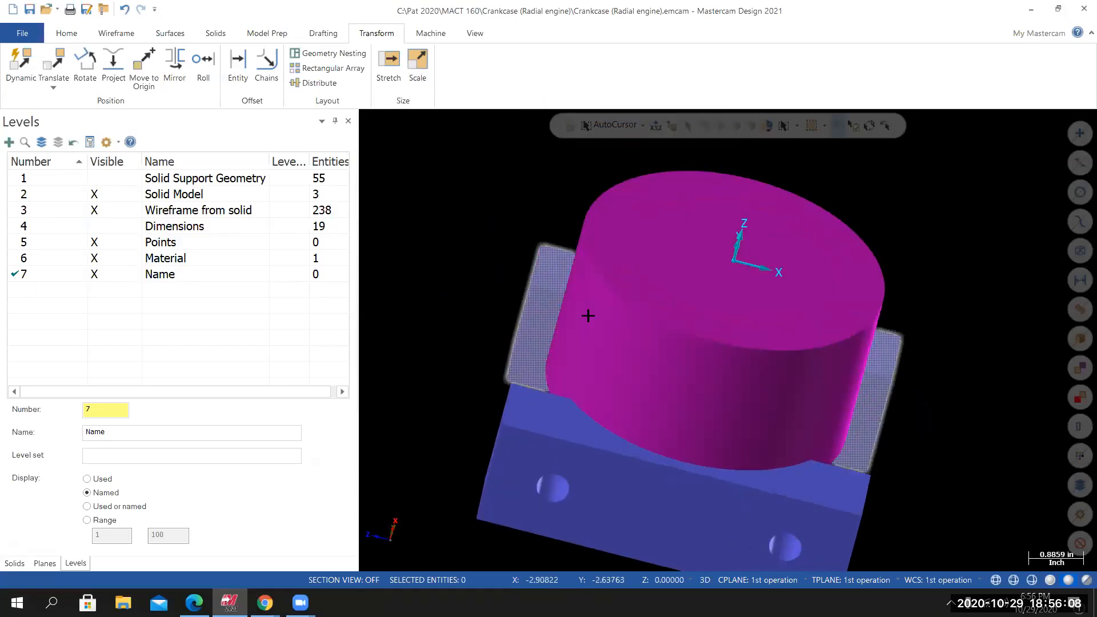
scroll(588, 316, "up", 1)
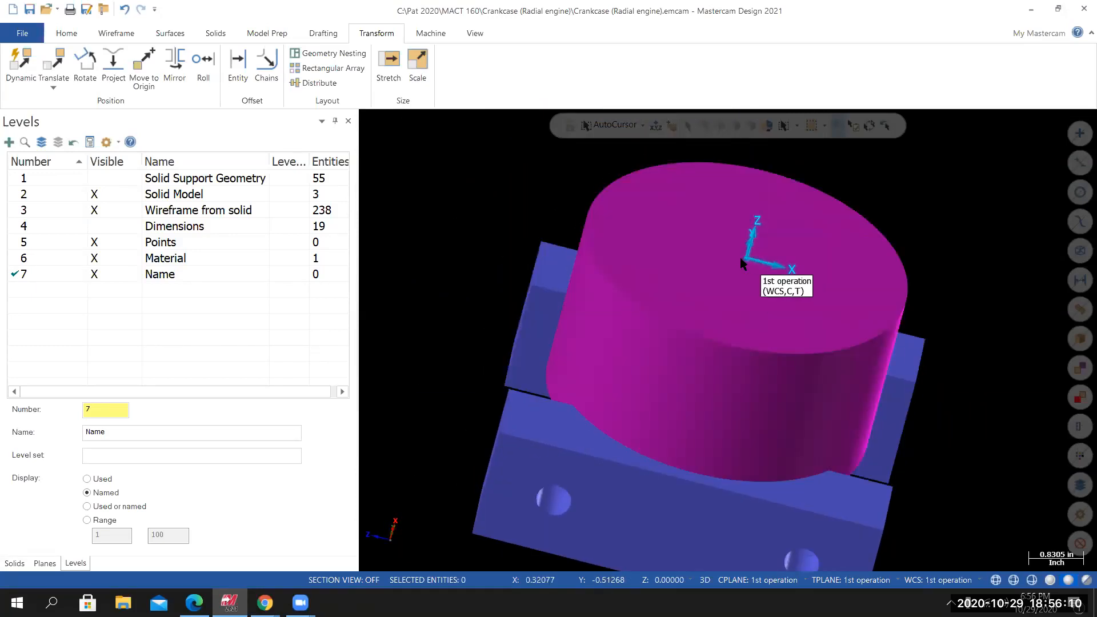
mouse_move(563, 280)
middle_mouse_down()
mouse_move(544, 303)
mouse_move(528, 222)
middle_mouse_up()
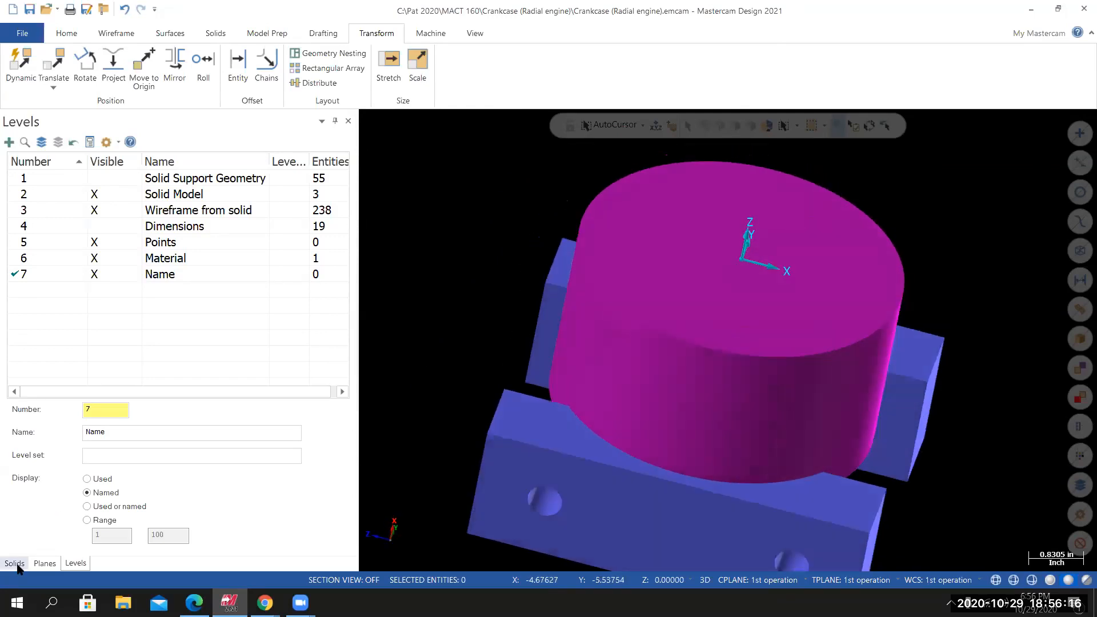
left_click(45, 564)
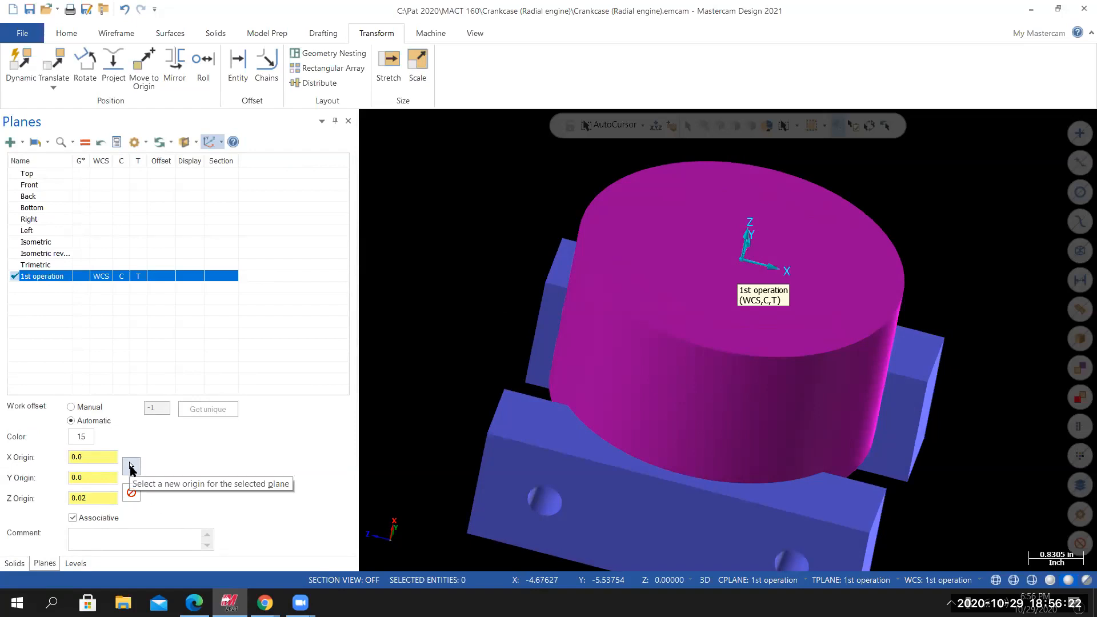
left_click(130, 468)
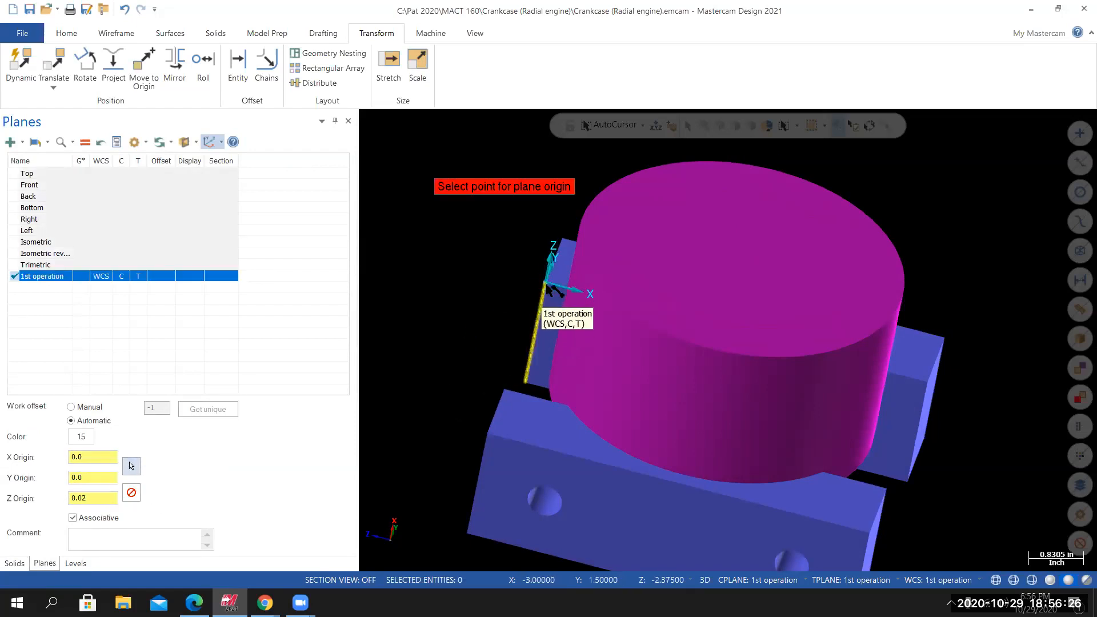
left_click(547, 285)
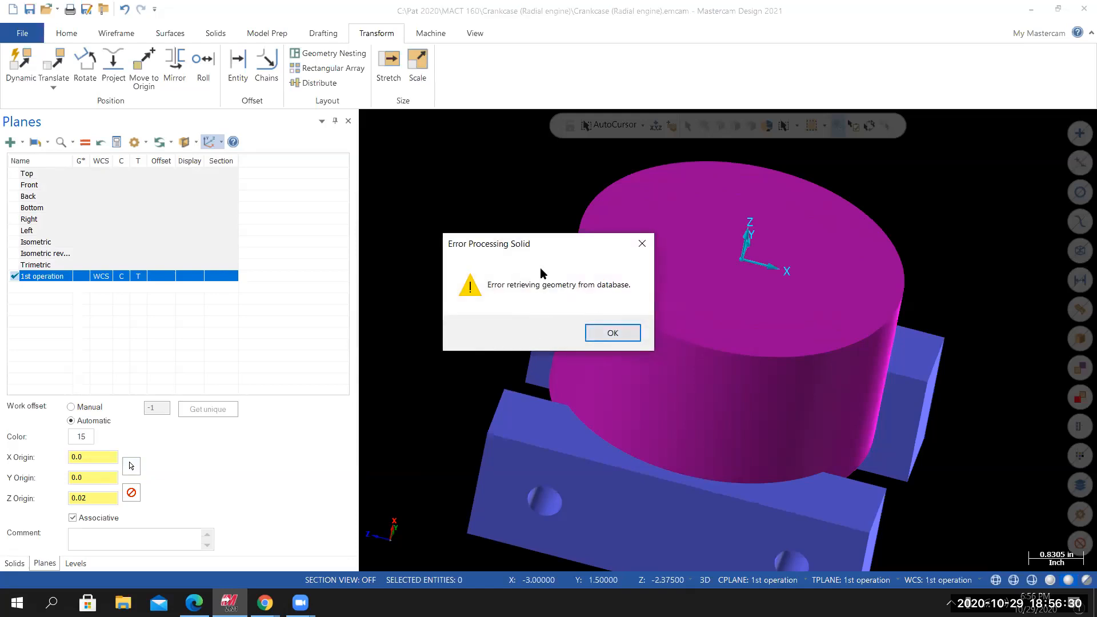
left_click(612, 335)
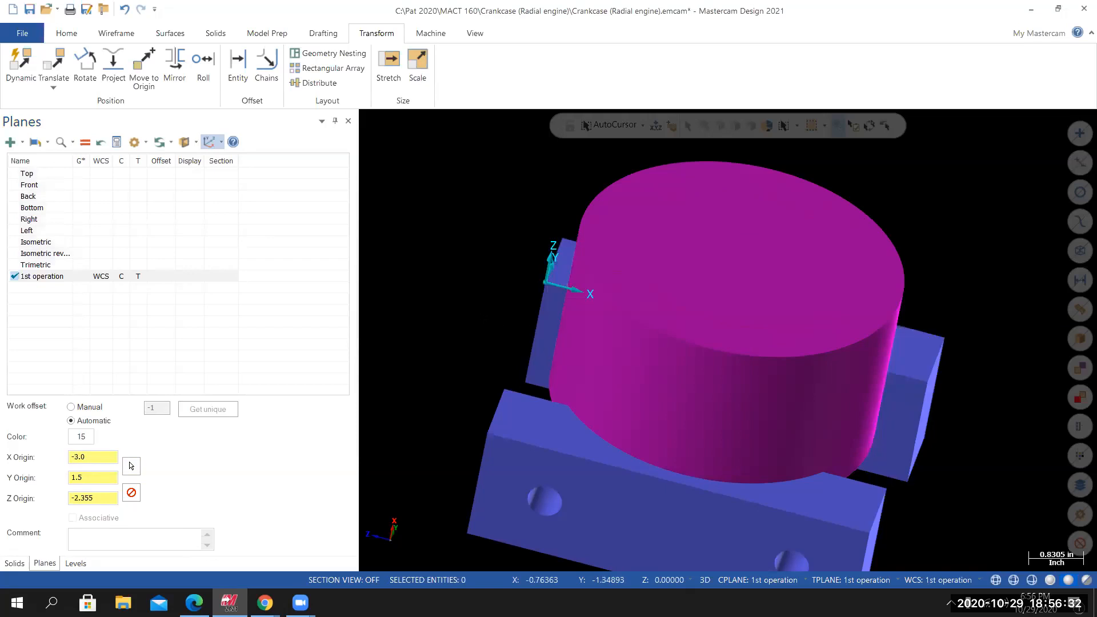
left_click(22, 33)
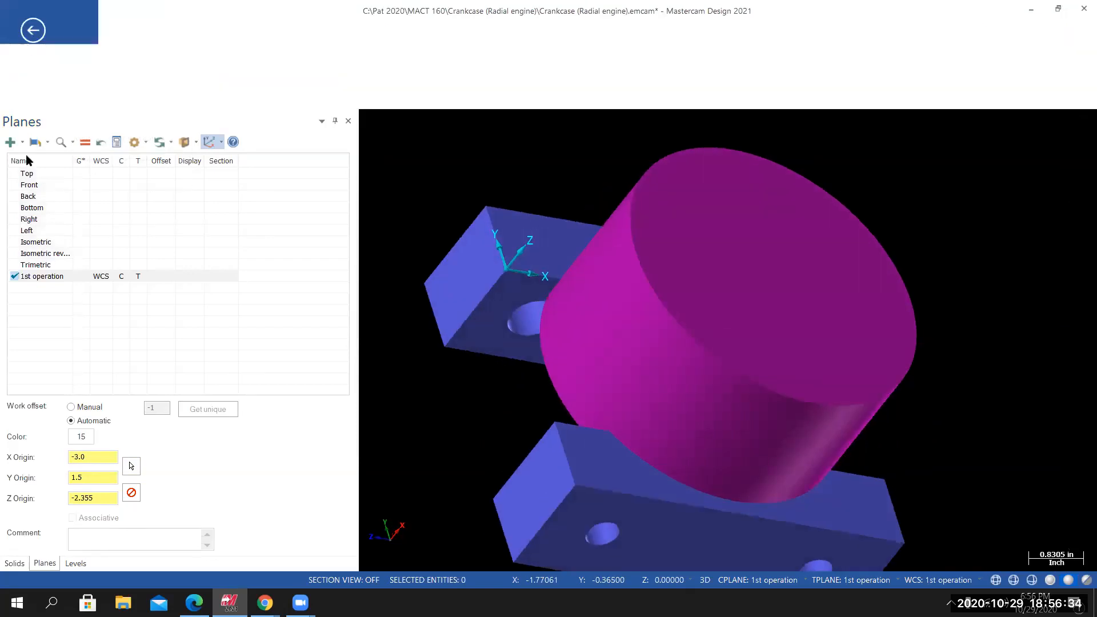
left_click(26, 177)
Relocate the 1st operation plane's origin to the rear jaw's opposite upper corner at X 3.0, Y 1.5, Z -2.355, and restore the isometric view.
middle_click_drag(531, 333, 507, 286)
scroll(492, 272, "up", 4)
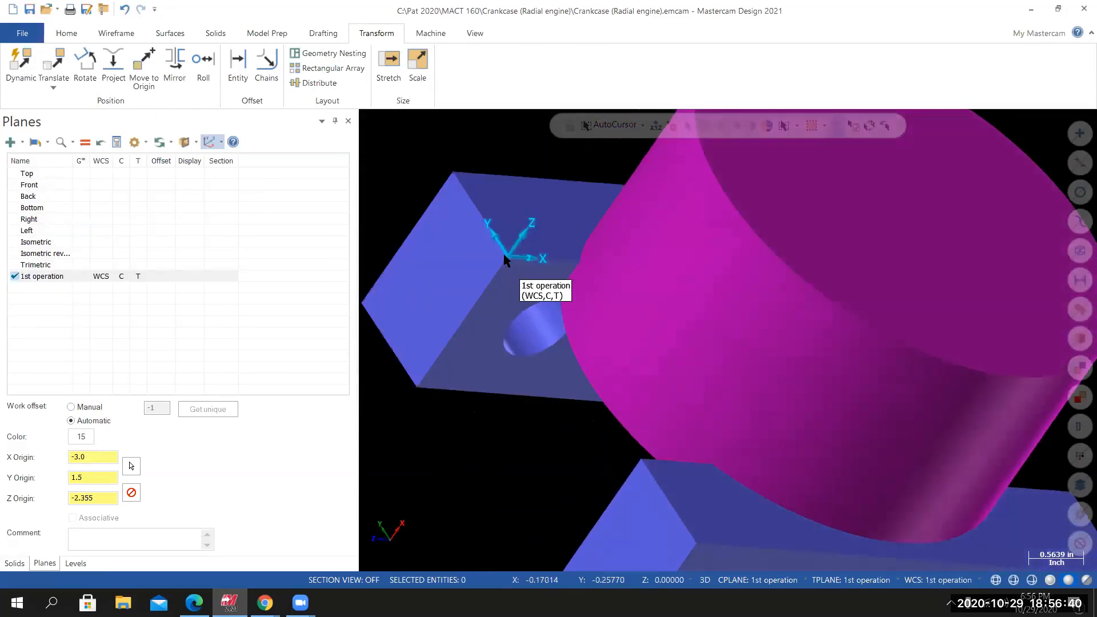
left_click(131, 465)
scroll(453, 430, "down", 2)
middle_click_drag(649, 419, 483, 419)
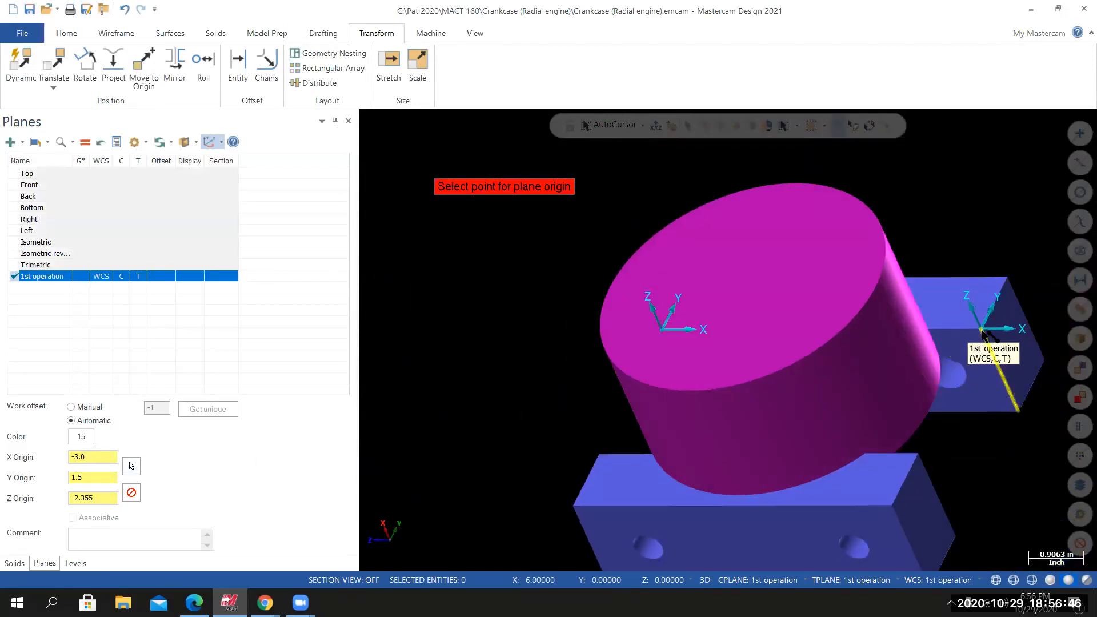
left_click(983, 332)
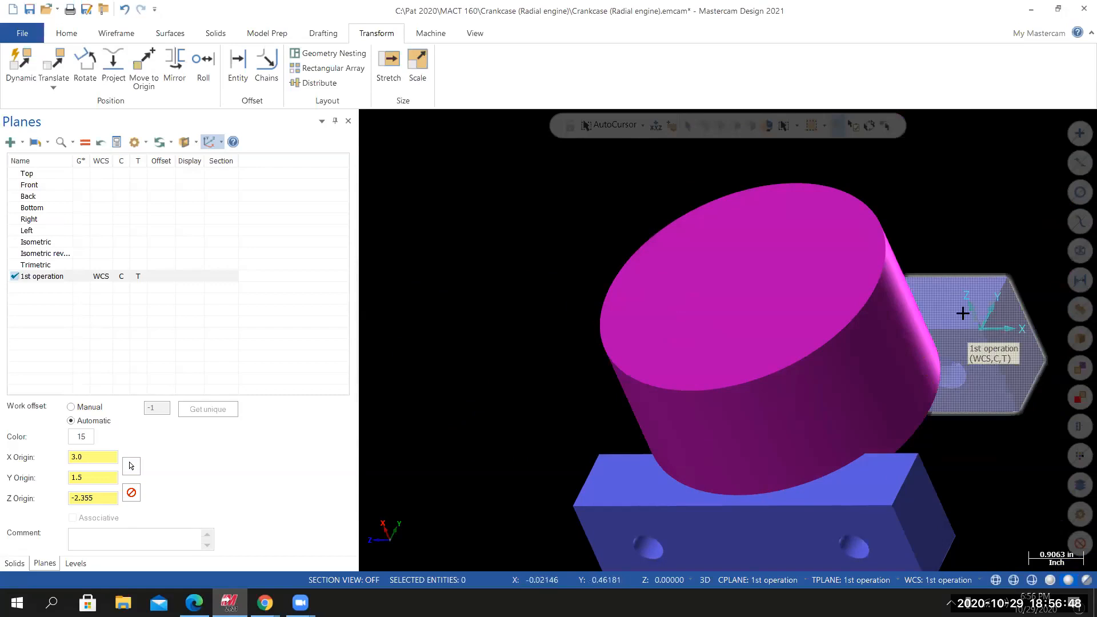
right_click(546, 285)
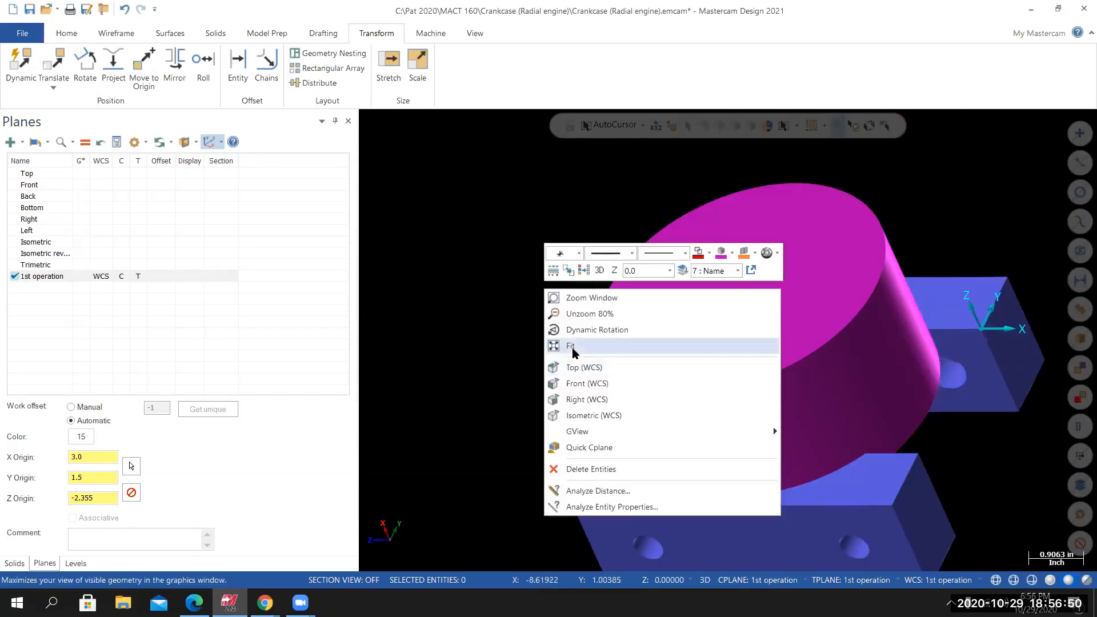
left_click(589, 416)
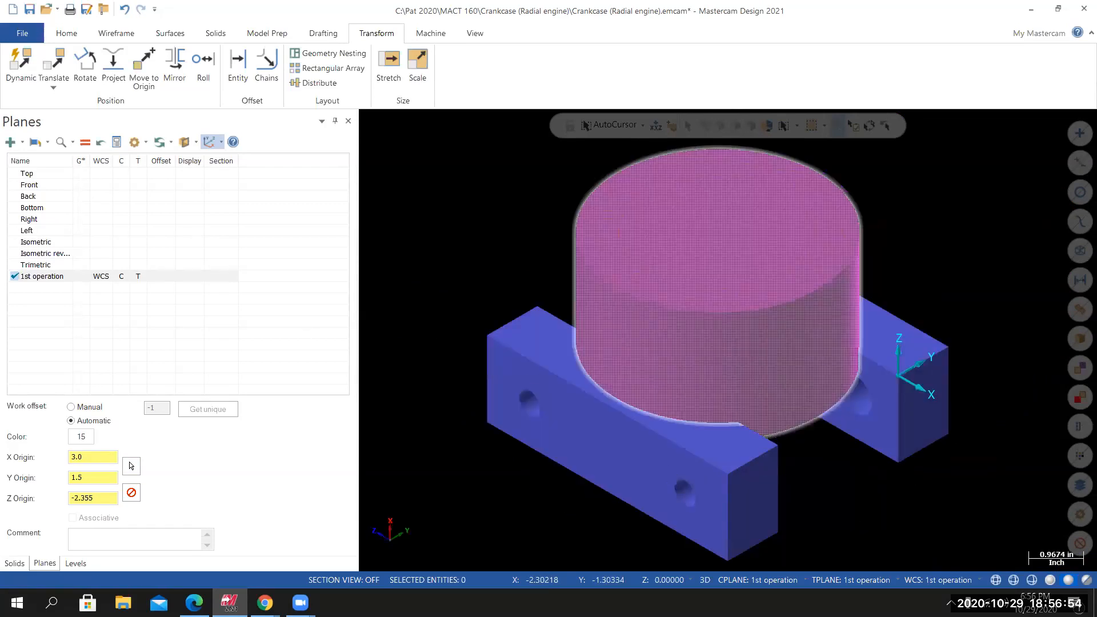
Compare the fixed jaw in the browser's Kurt vise image with the origin's location on the rear soft jaw.
left_click_drag(0, 137, 670, 78)
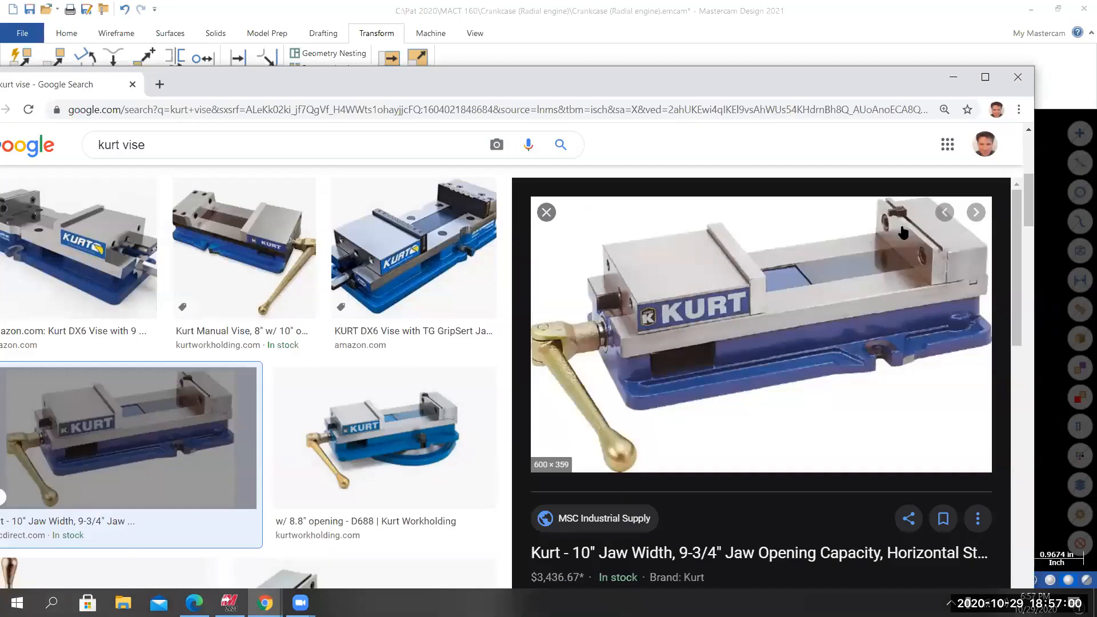
left_click_drag(563, 79, 0, 149)
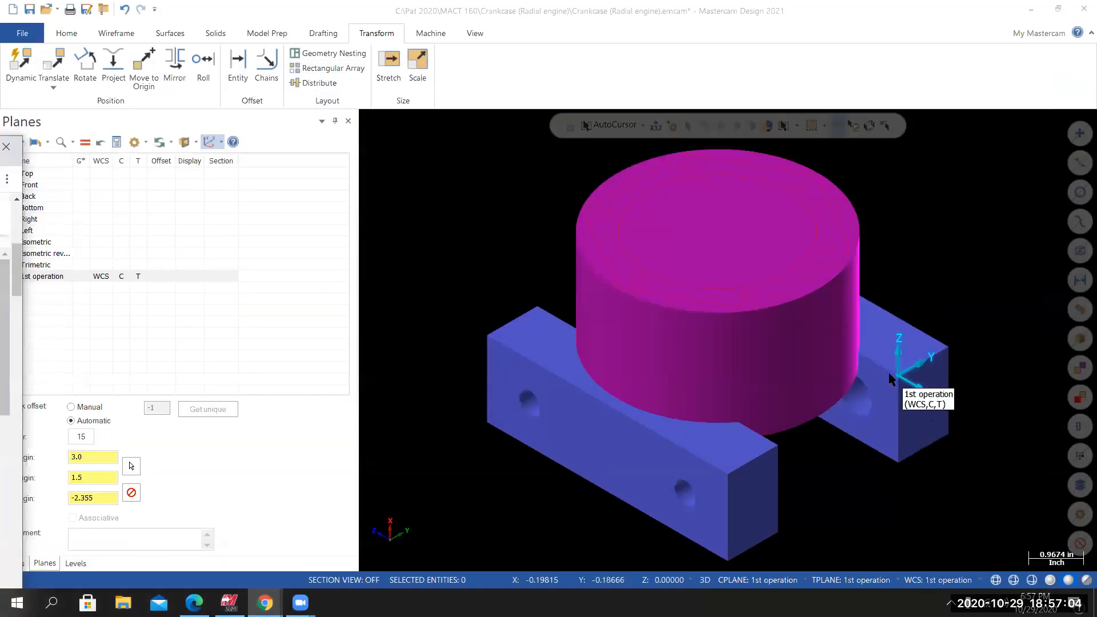
mouse_move(873, 393)
middle_mouse_down()
mouse_move(681, 292)
mouse_move(643, 257)
middle_mouse_up()
middle_click_drag(687, 296, 892, 411)
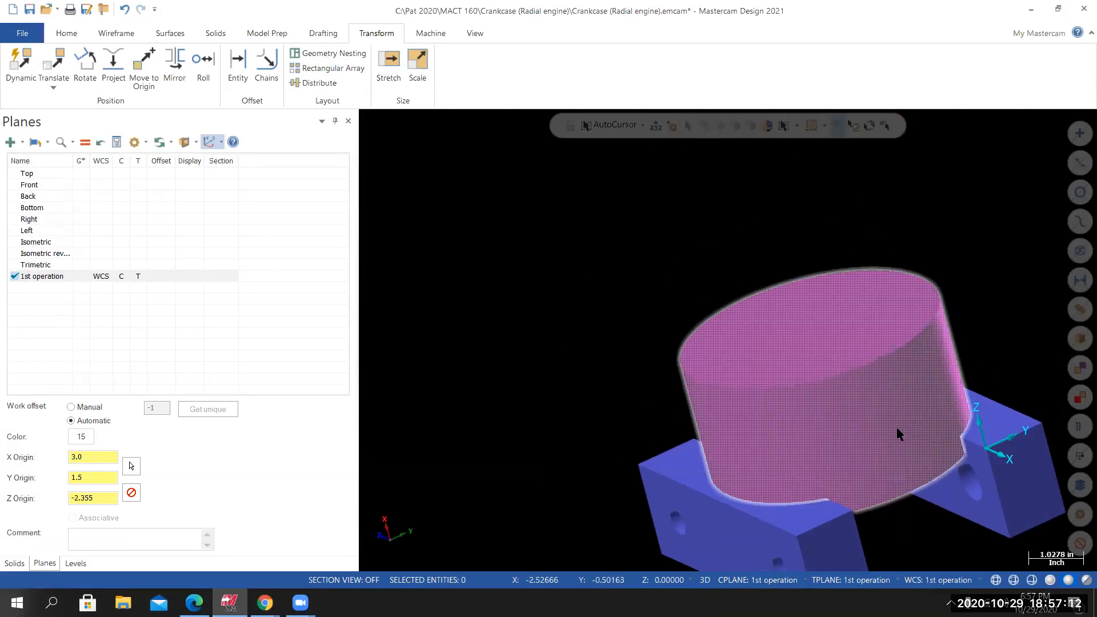
Examine the work plane origin on the rear jaw's corner from several angles, and restore the isometric view.
scroll(1010, 432, "up", 2)
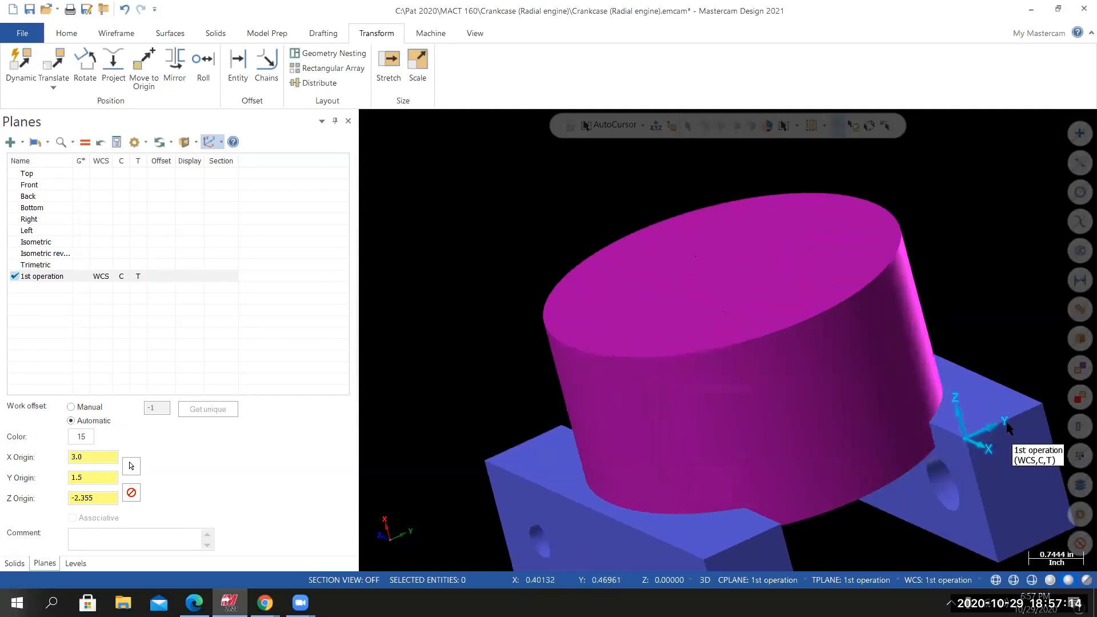
middle_click_drag(972, 497, 966, 436)
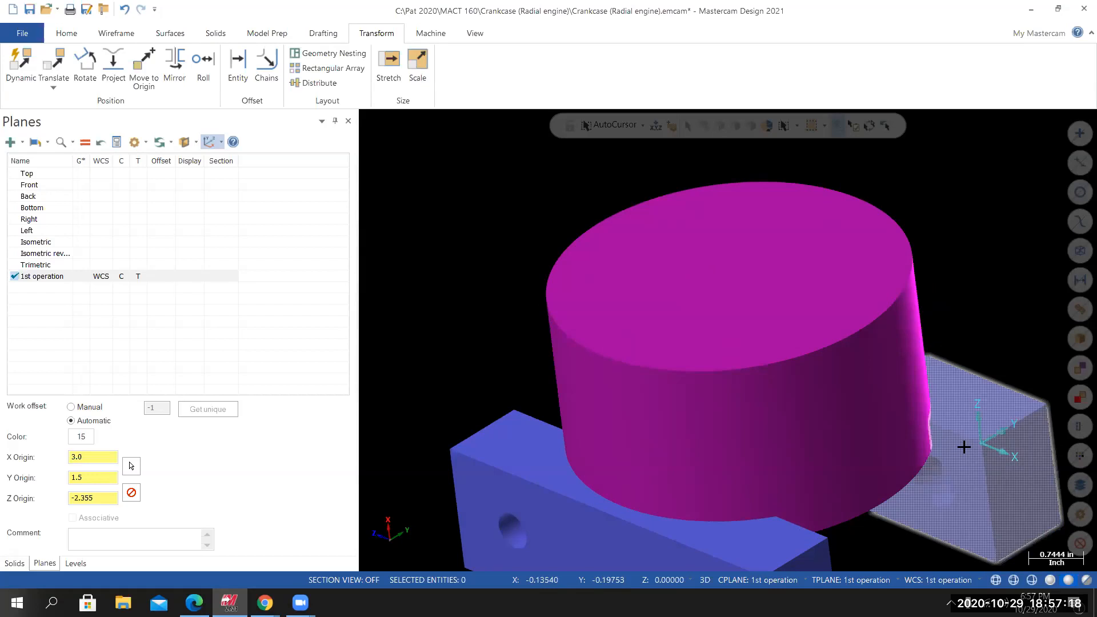
scroll(962, 443, "down", 1)
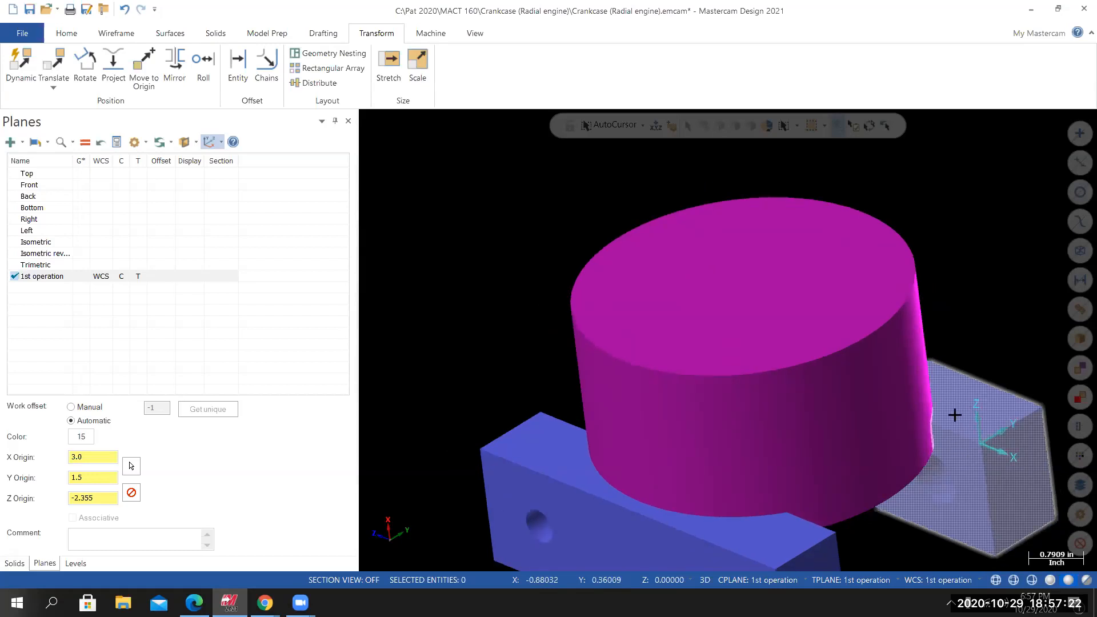
middle_click_drag(909, 449, 972, 451)
right_click(541, 272)
left_click(590, 401)
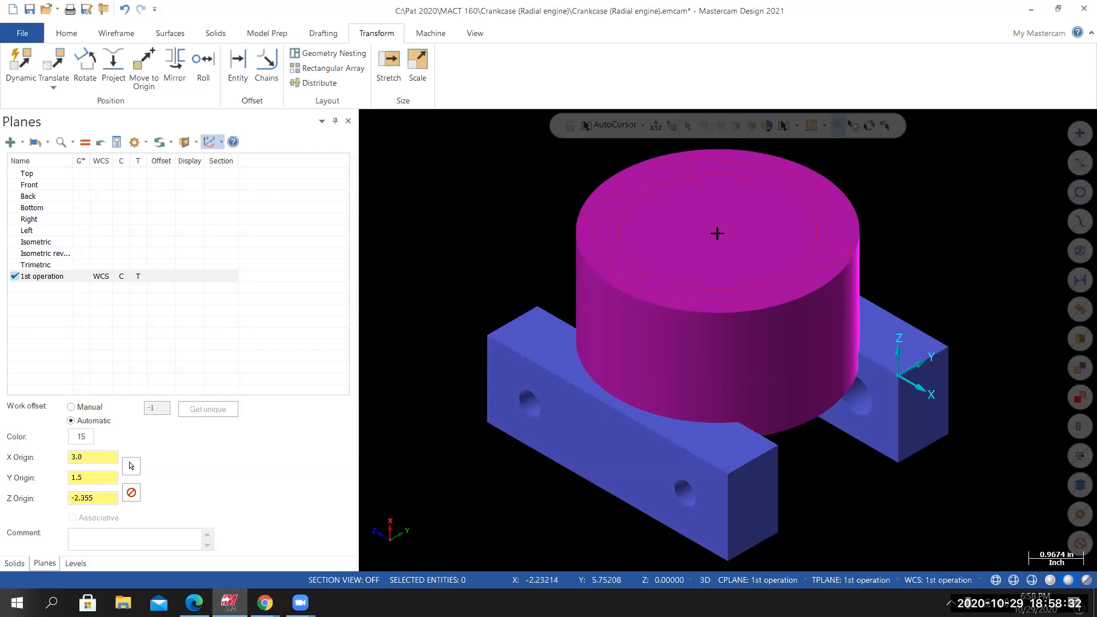
right_click(517, 237)
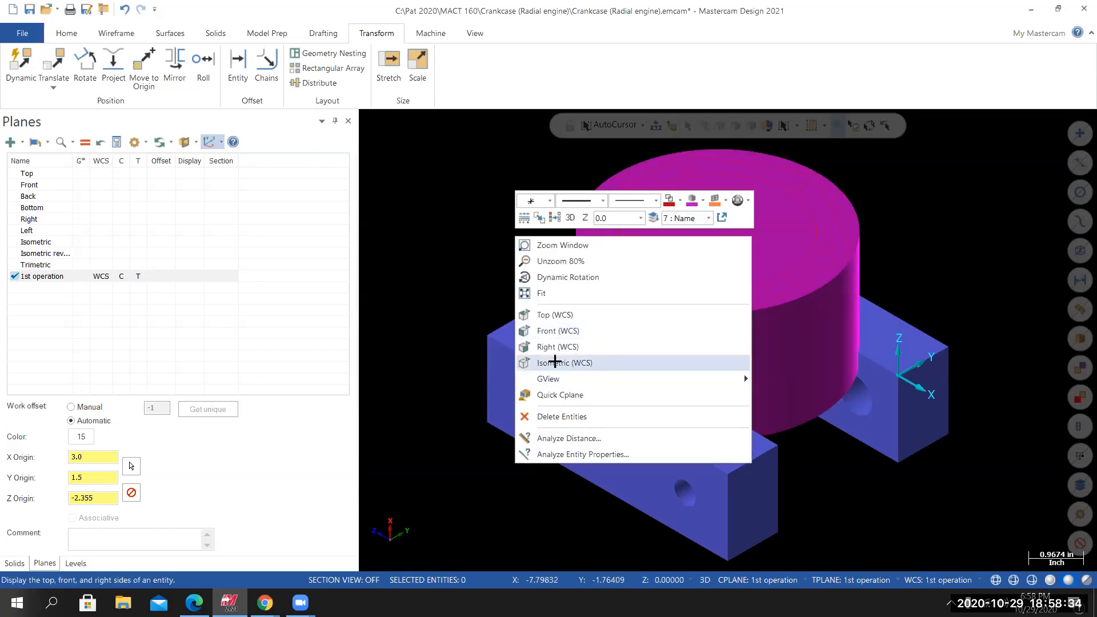
left_click(579, 363)
Inspect the origin and the stock's seating on the rear jaw in the WCS right view using wireframe display.
right_click(604, 392)
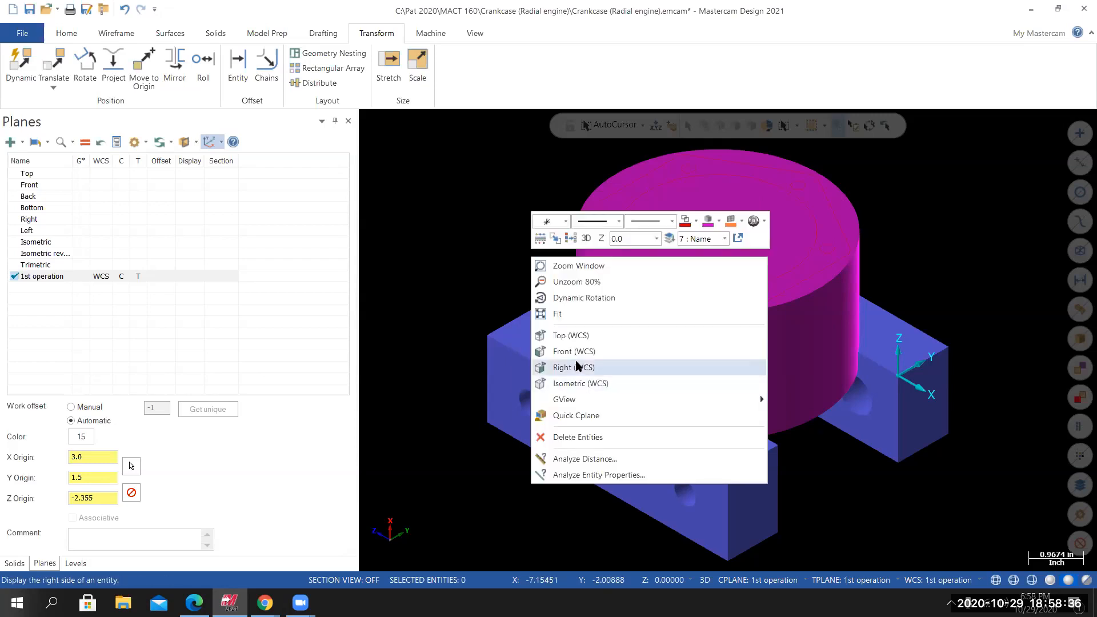
left_click(578, 368)
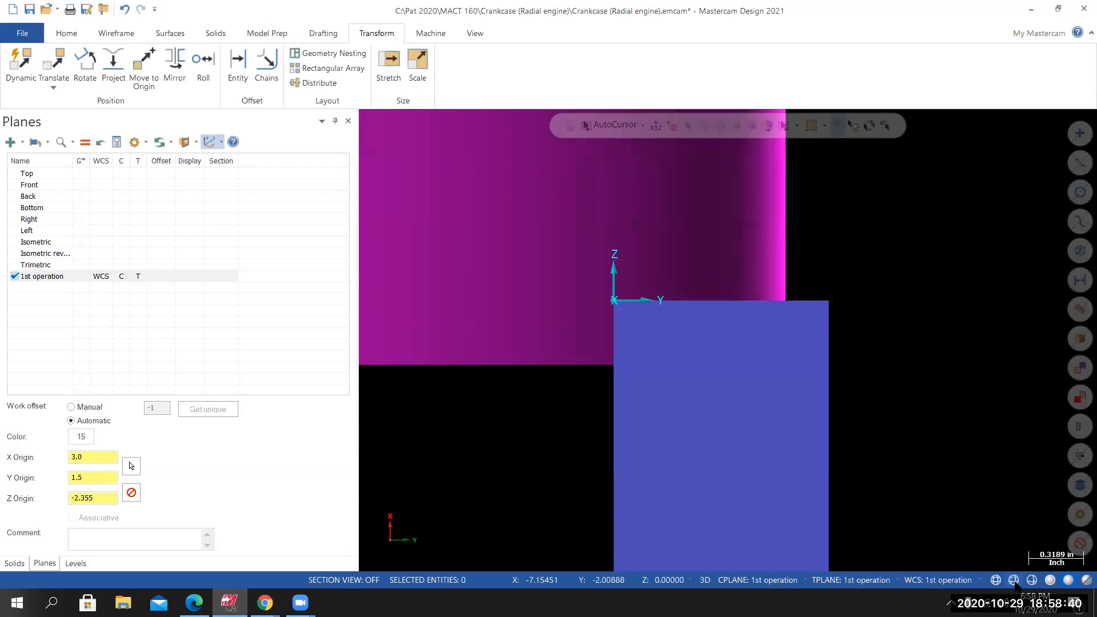
key("alt+s")
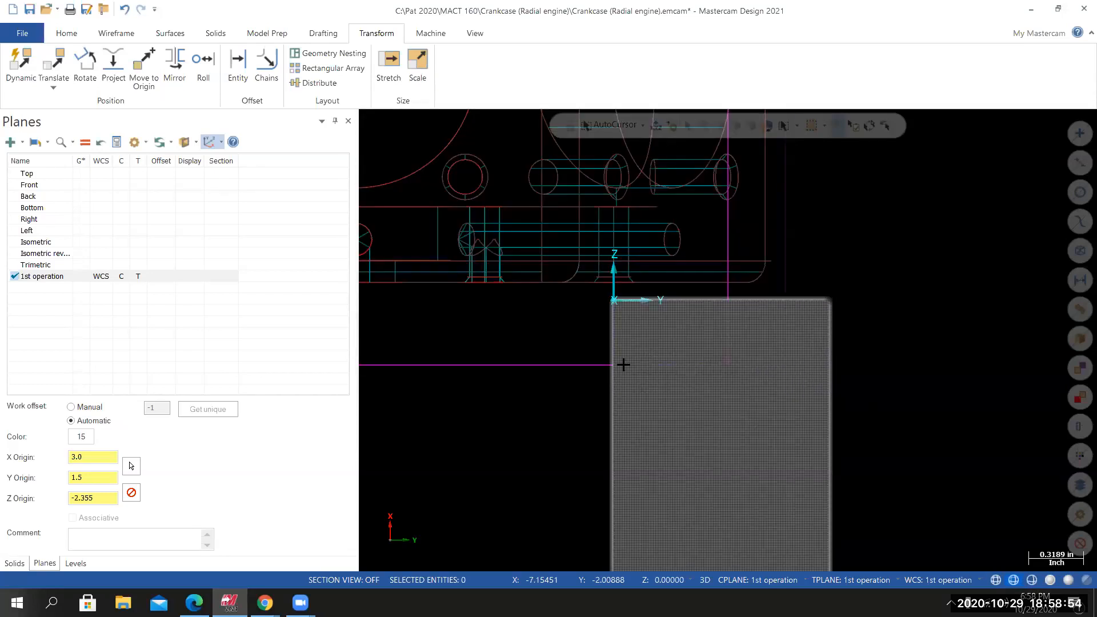
scroll(787, 383, "down", 3)
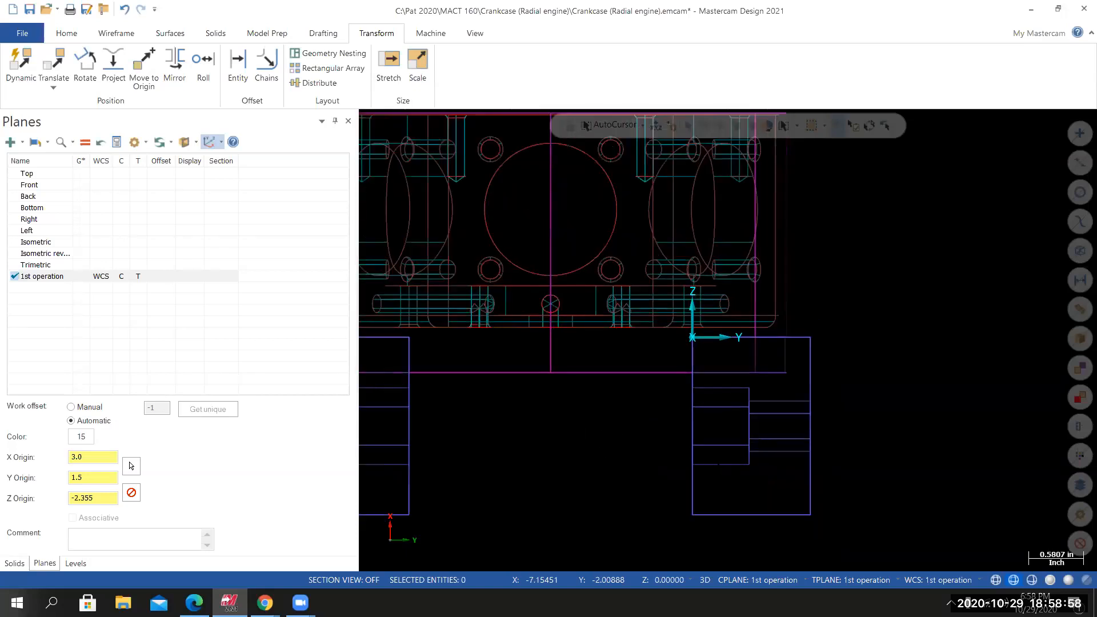
middle_click_drag(728, 341, 997, 581)
Switch back to shaded display and examine the crankcase through the stock with translucency temporarily on.
left_click(1069, 581)
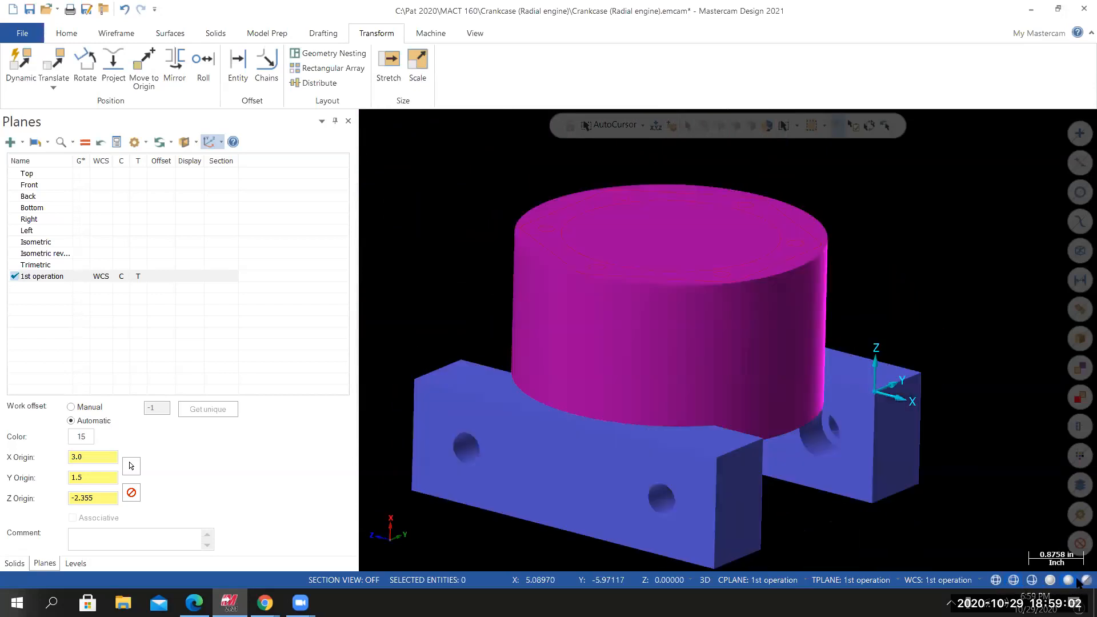
left_click(1085, 580)
middle_click_drag(837, 469, 909, 440)
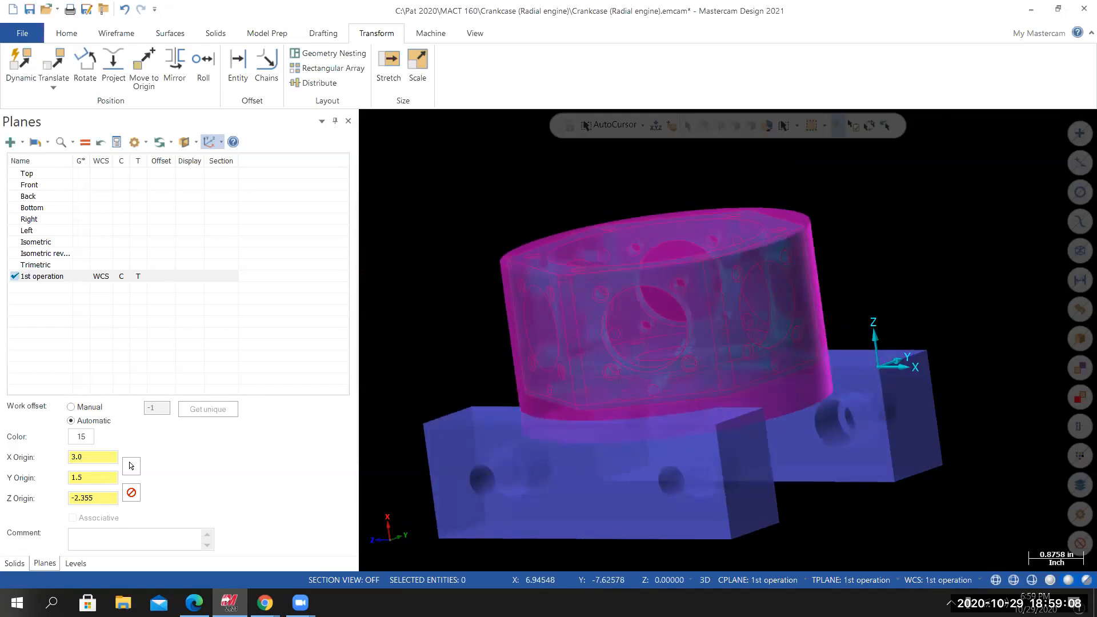
left_click(1085, 580)
Restore the isometric WCS view and save the crankcase file.
right_click(858, 277)
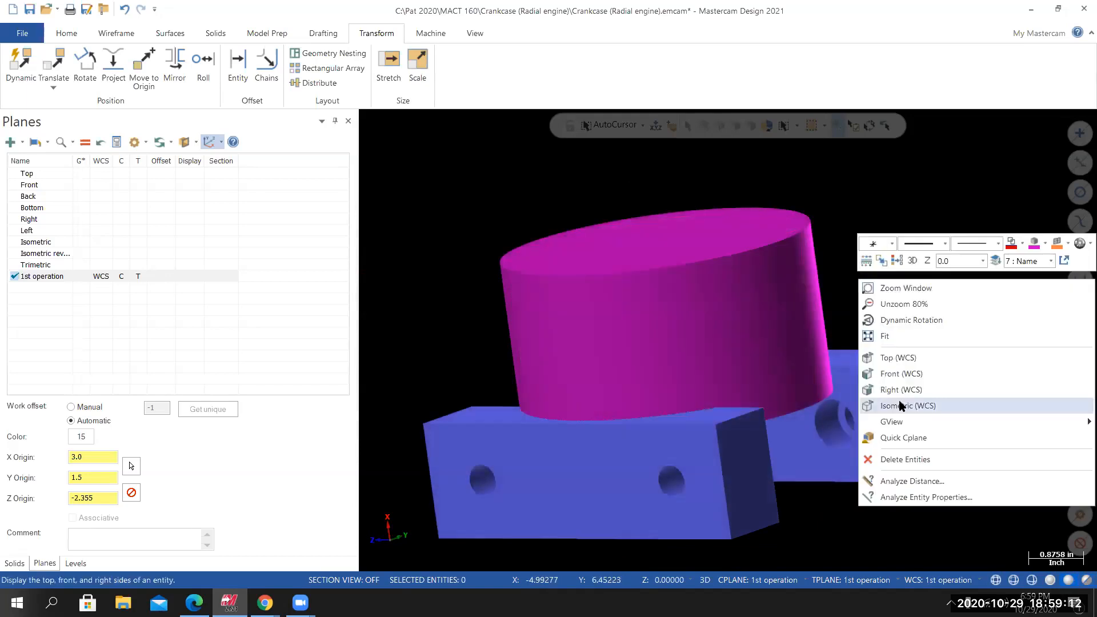
left_click(900, 403)
left_click(21, 33)
left_click(40, 174)
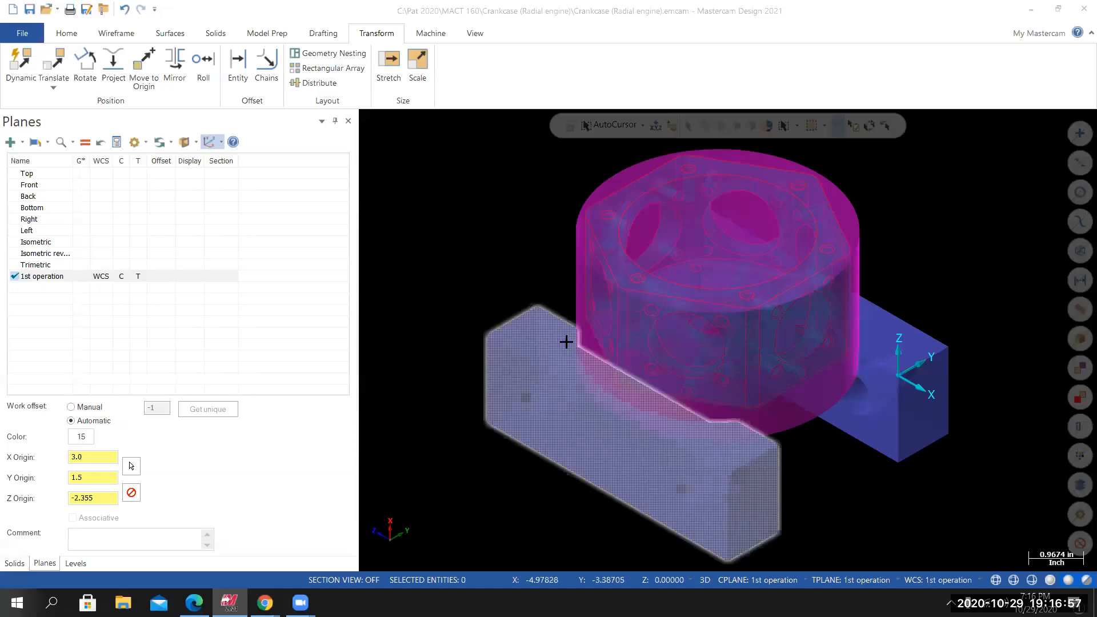
Hide the Material, Solid Model and Wireframe from solid levels.
mouse_move(641, 384)
middle_mouse_down()
mouse_move(585, 396)
mouse_move(622, 371)
mouse_move(652, 382)
mouse_move(649, 370)
mouse_move(766, 409)
mouse_move(769, 421)
middle_mouse_up()
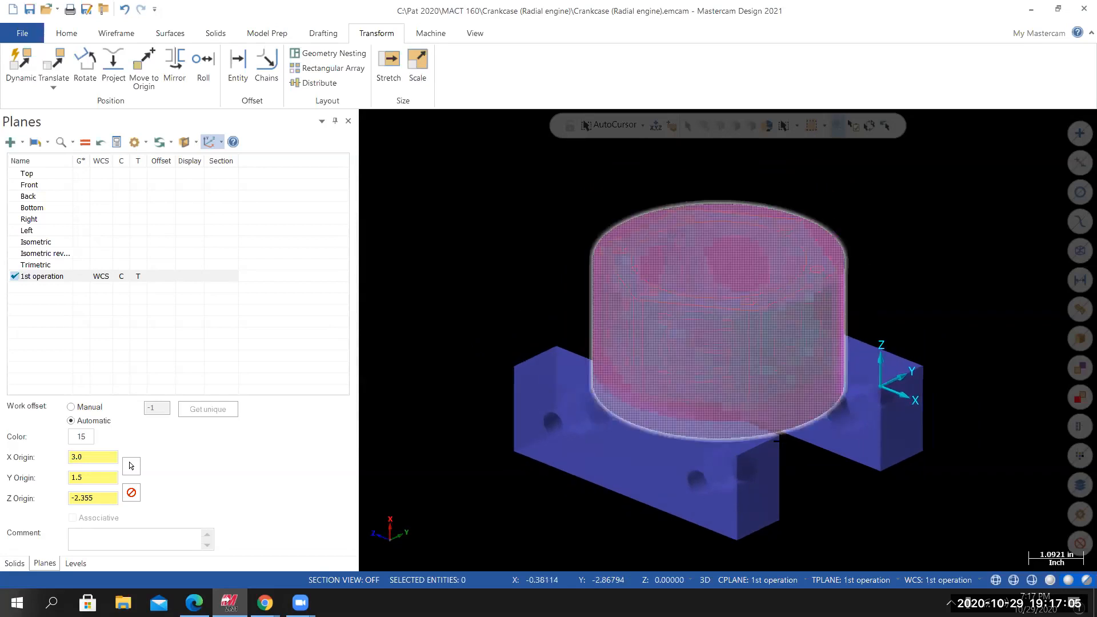
scroll(777, 436, "up", 2)
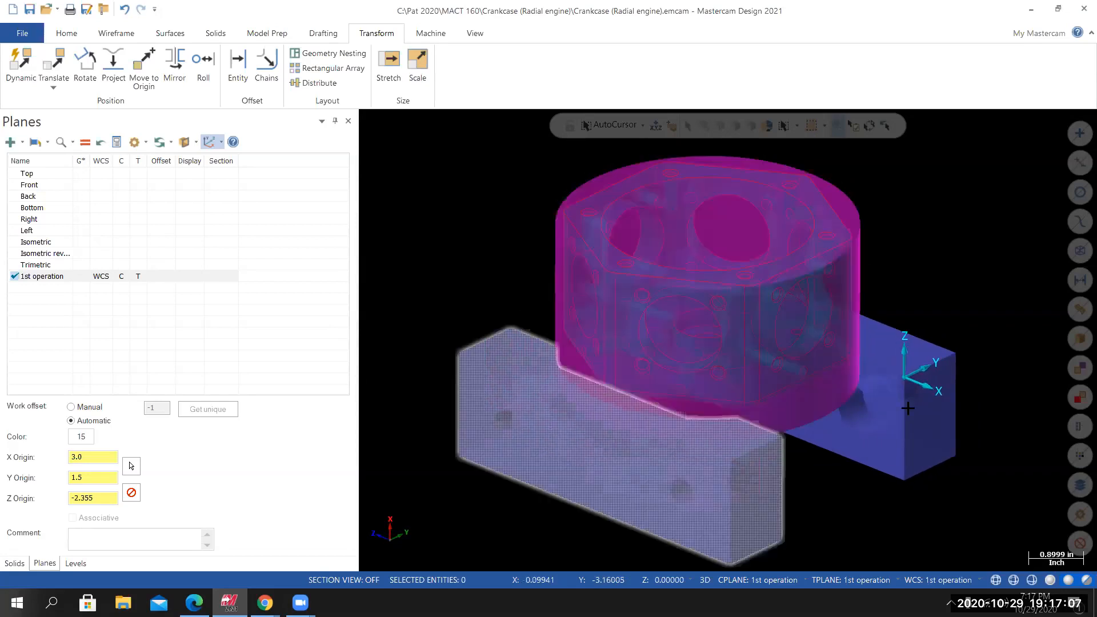
scroll(776, 436, "up", 2)
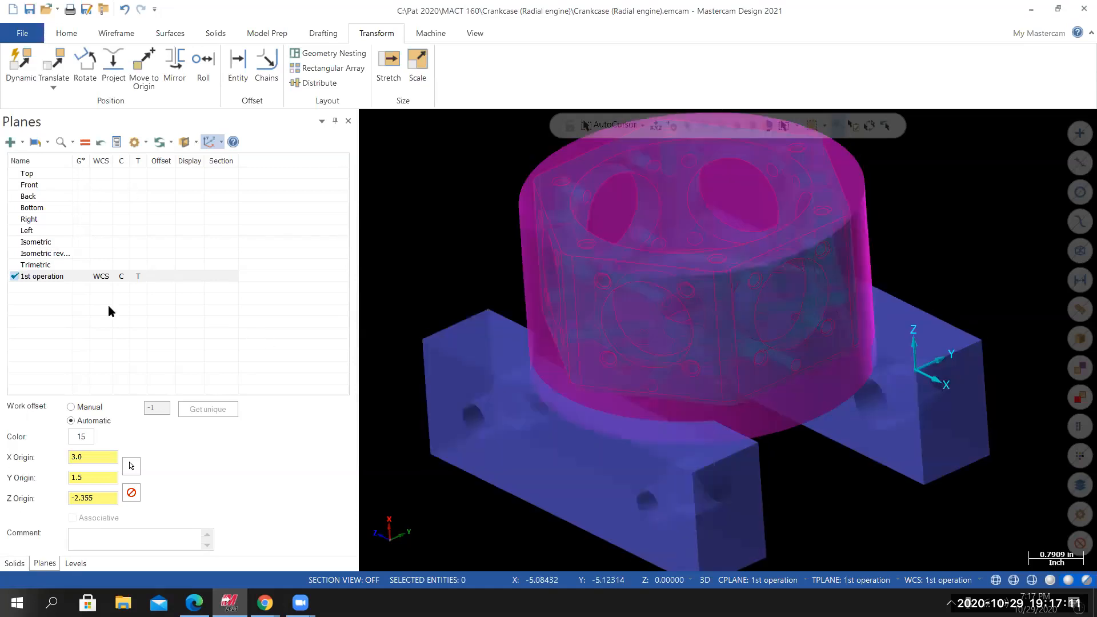
key("alt+z")
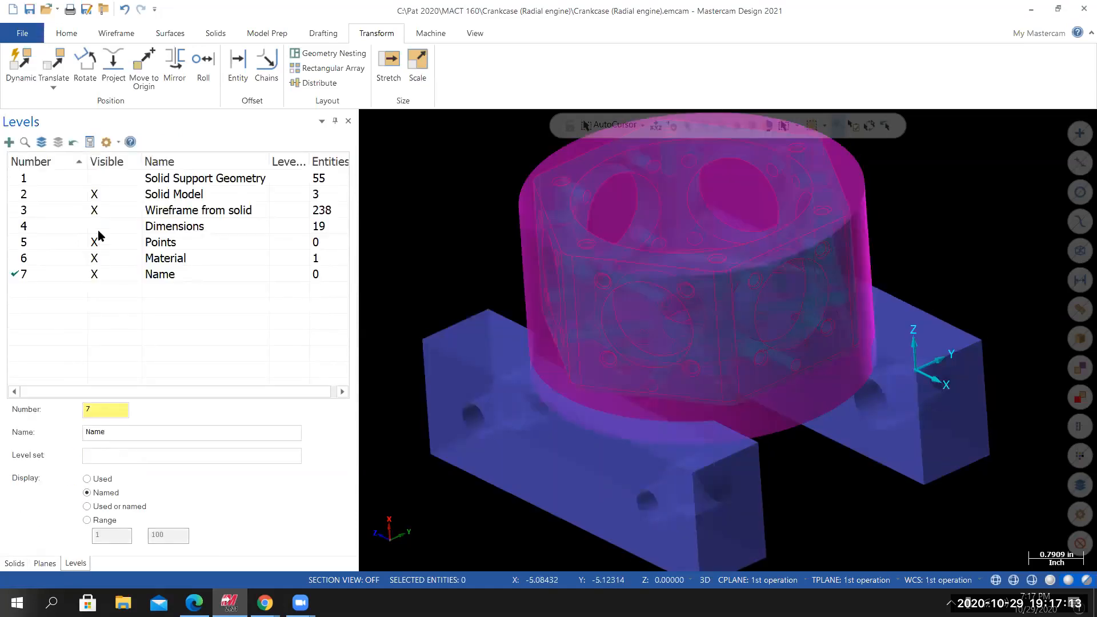
left_click(97, 258)
mouse_move(741, 341)
middle_mouse_down()
mouse_move(832, 394)
mouse_move(737, 336)
middle_mouse_up()
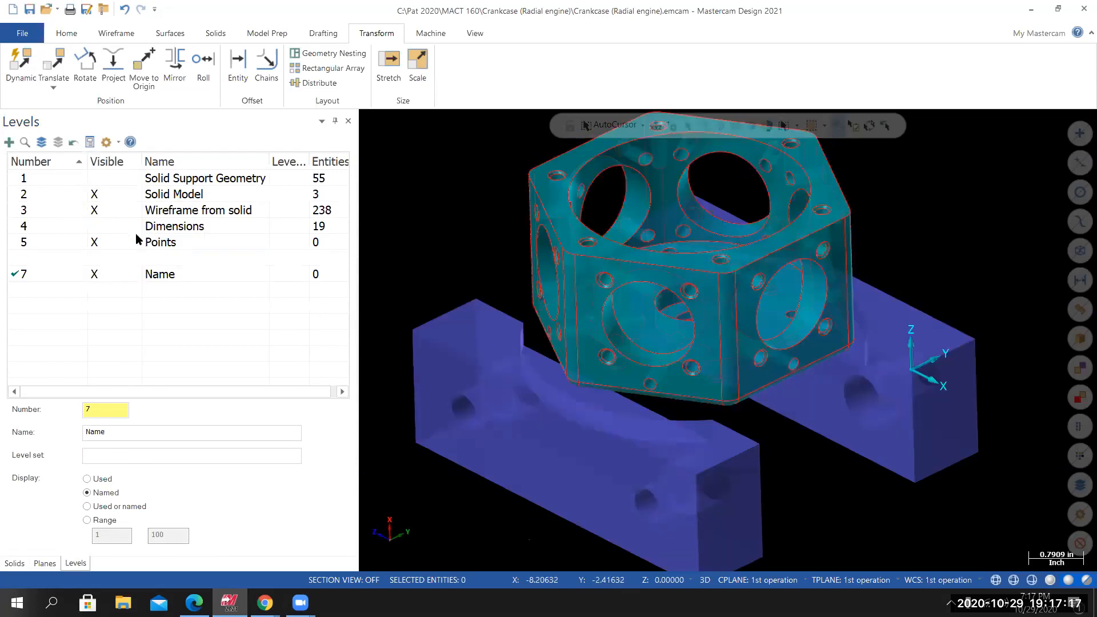
left_click(94, 194)
left_click(94, 210)
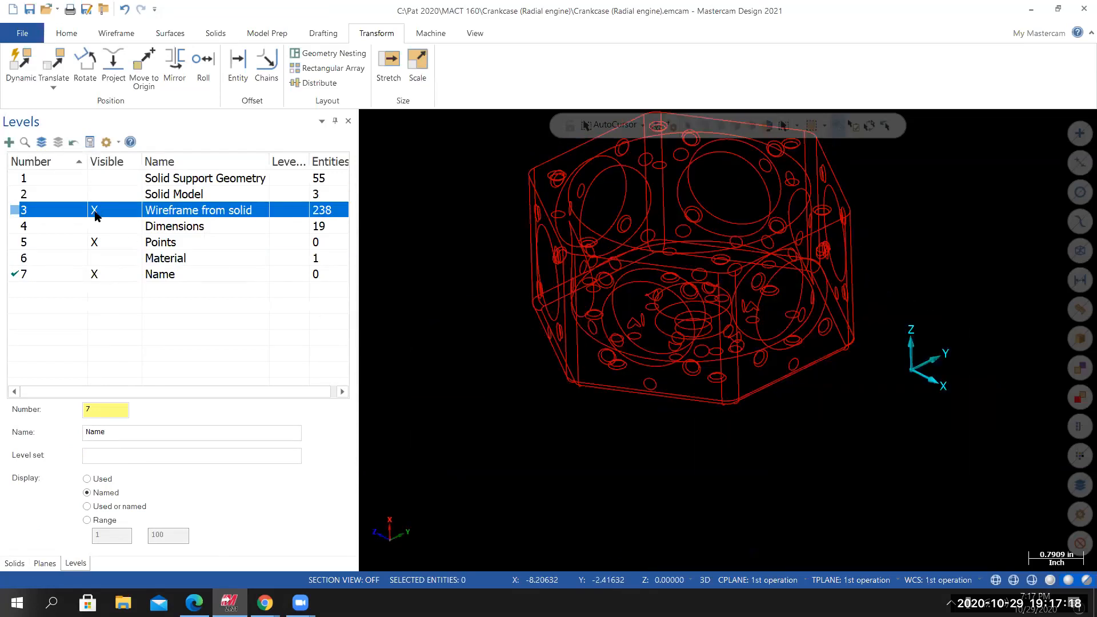
Make the Material and Solid Model levels visible again while keeping the wireframe level hidden.
left_click(98, 260)
left_click(99, 261)
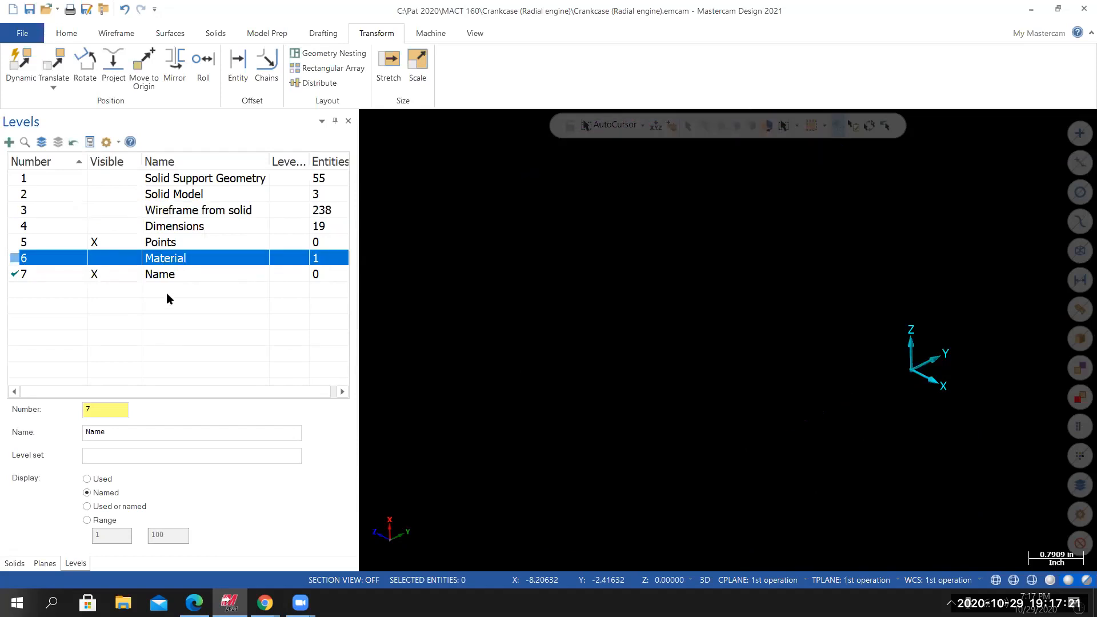
left_click(95, 258)
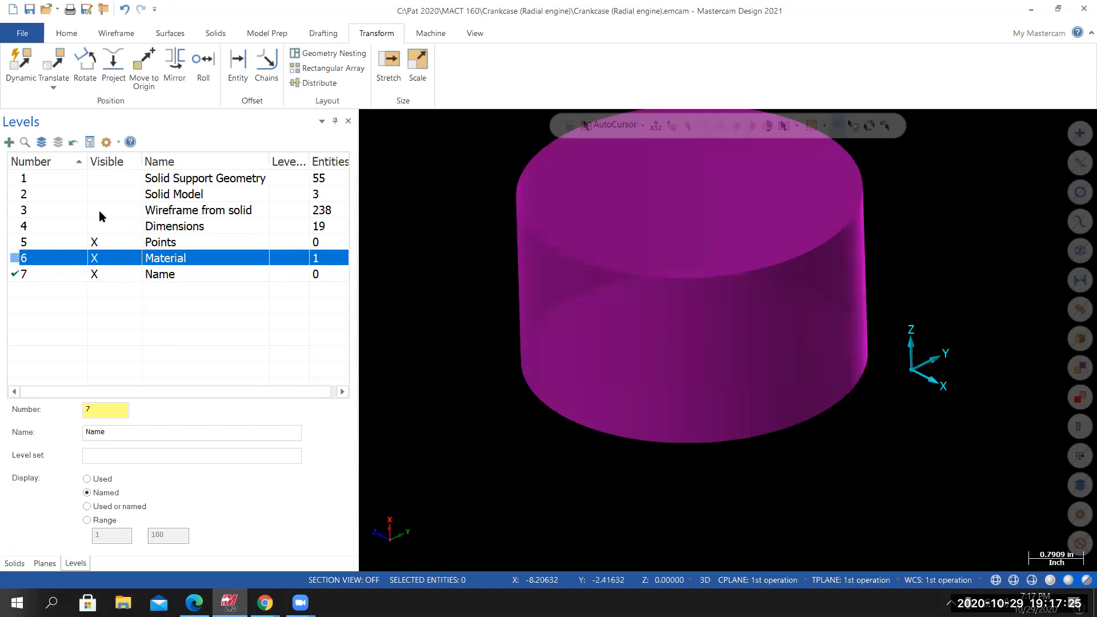
left_click(94, 199)
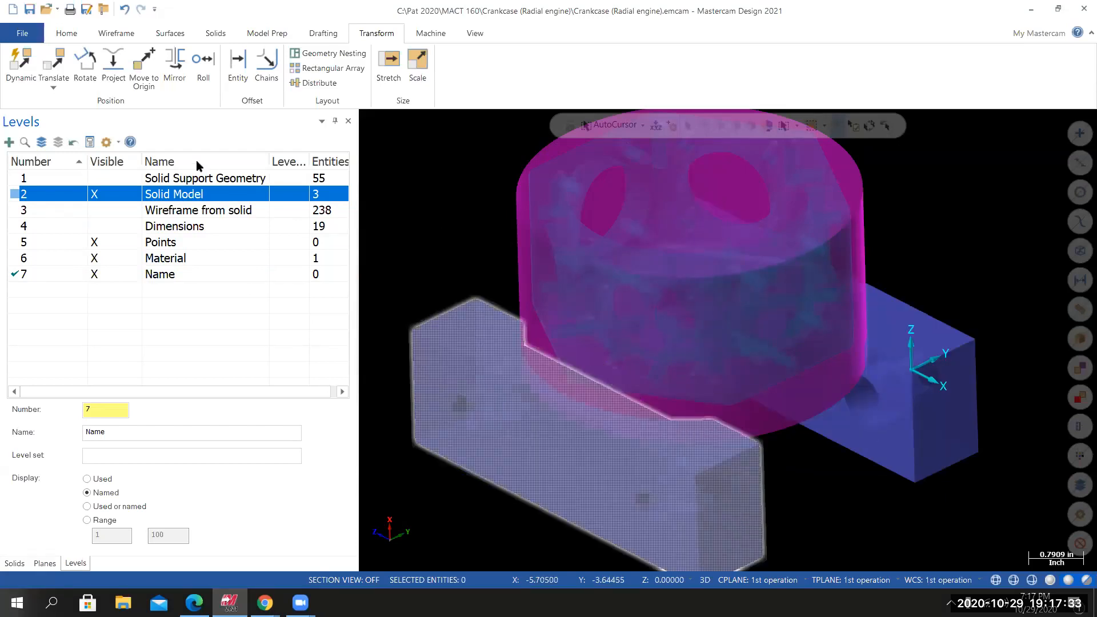
Add a new level 8 and name it Softjaws.
left_click(8, 141)
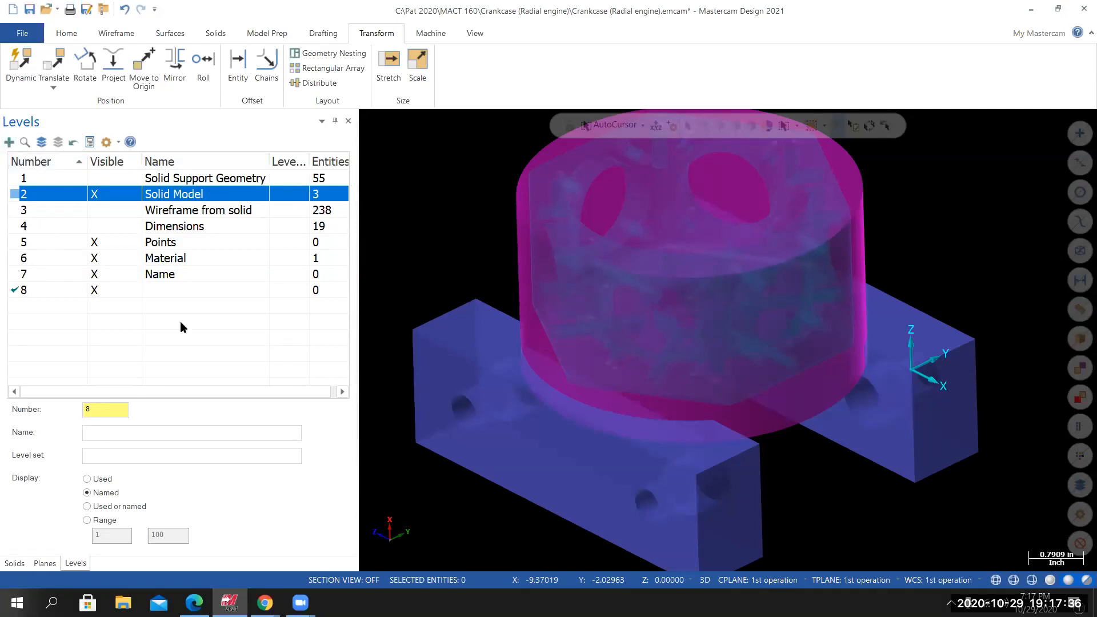
double_click(158, 291)
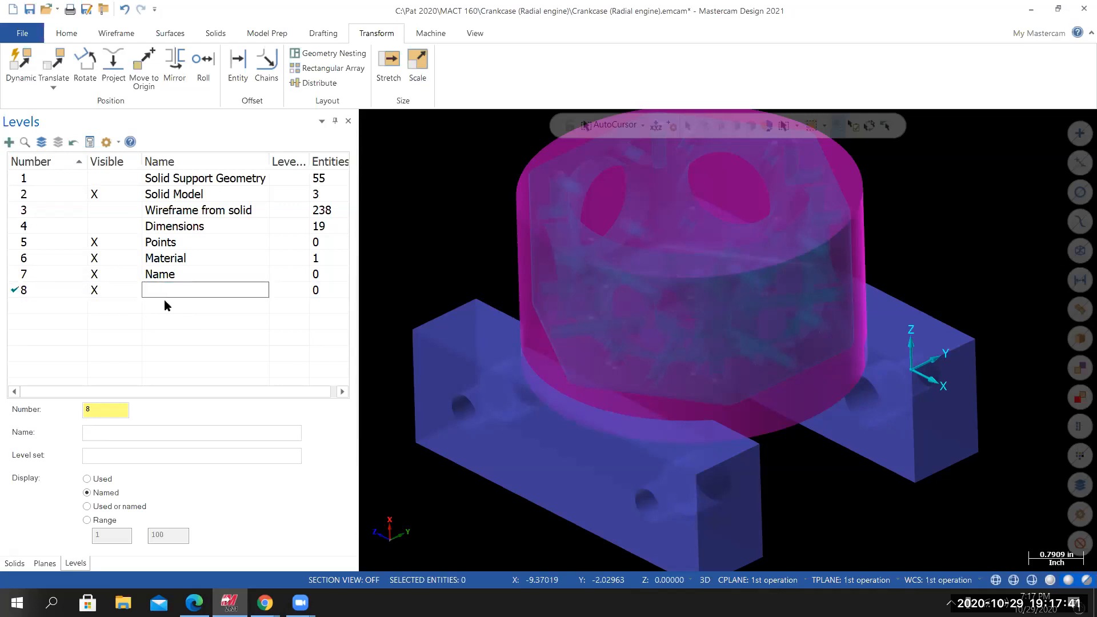
type("Softjaws")
key("Return")
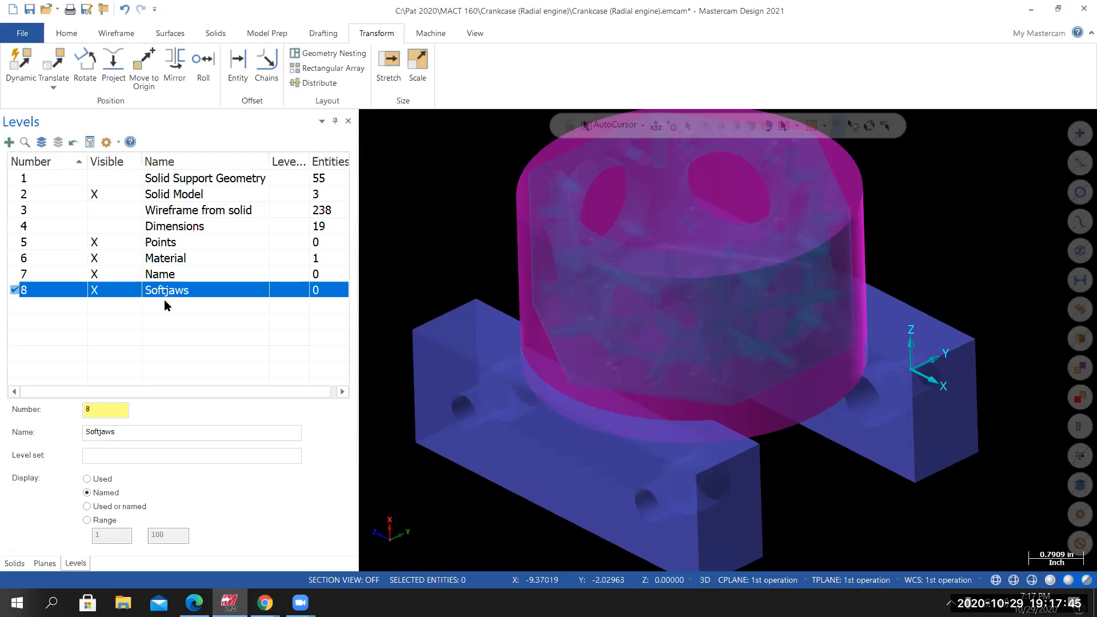
Move both soft jaw solids from the Solid Model level to level 8.
left_click(615, 487)
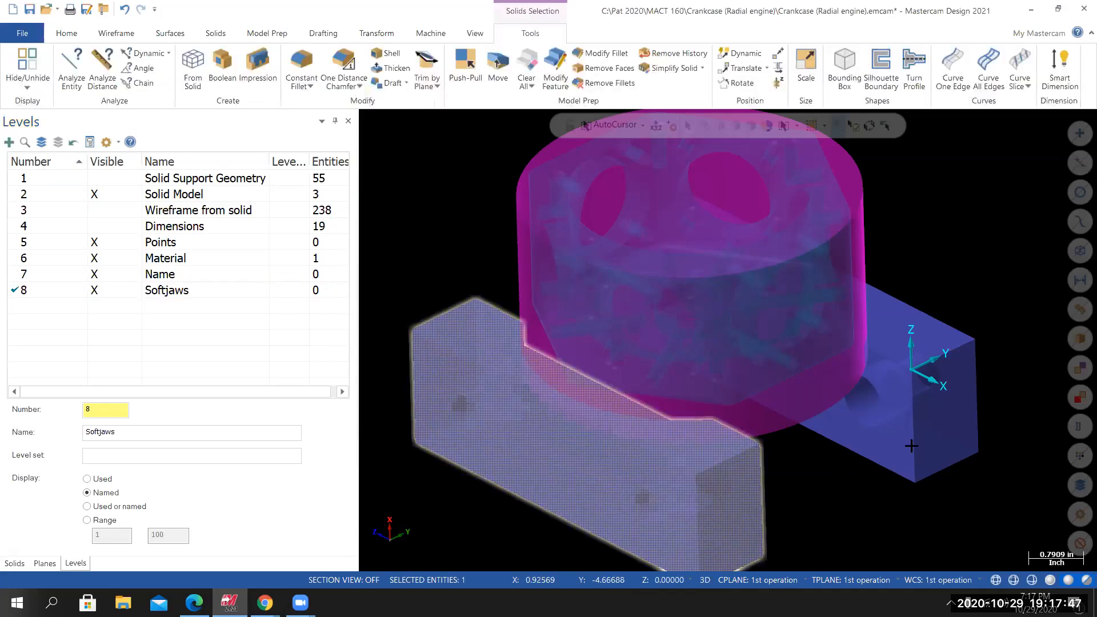
left_click(915, 438)
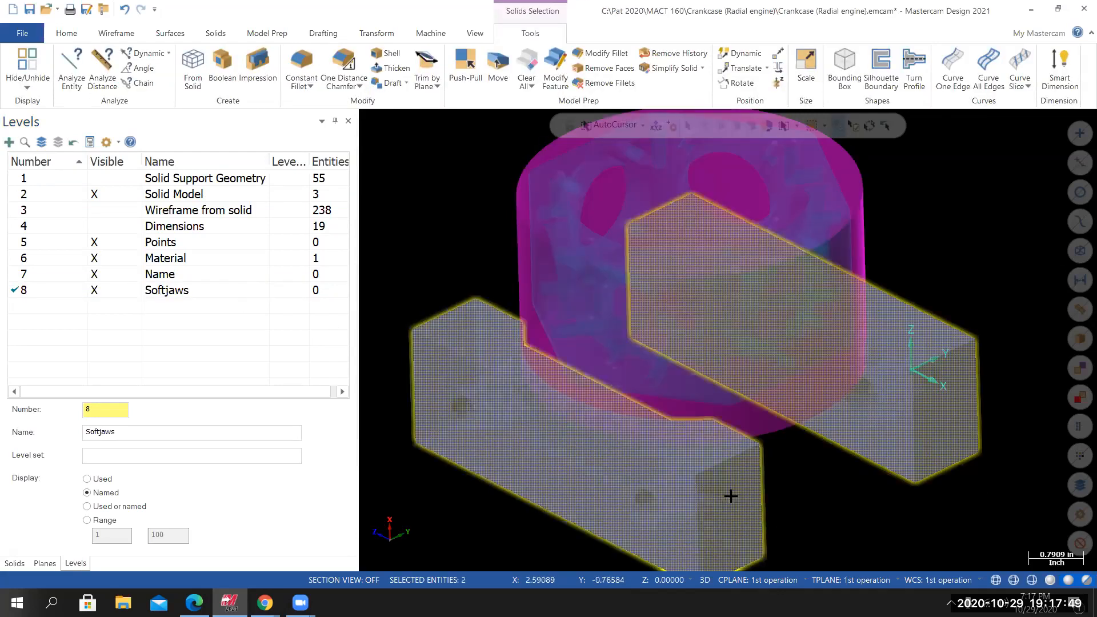
right_click(444, 204)
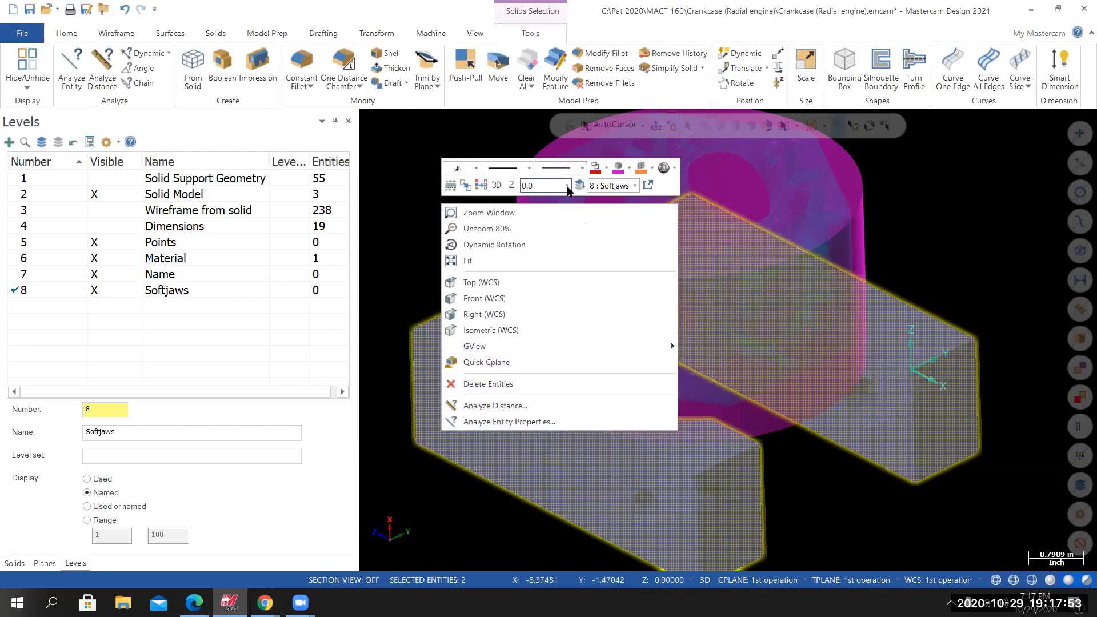
left_click(579, 187)
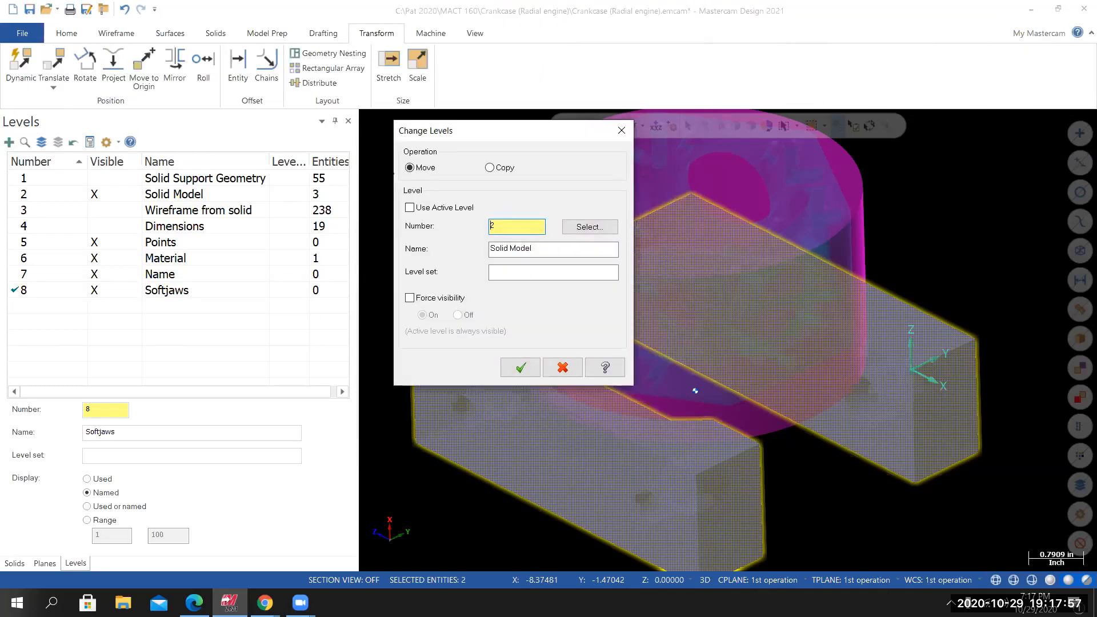
left_click_drag(511, 226, 480, 224)
type("8")
key("Return")
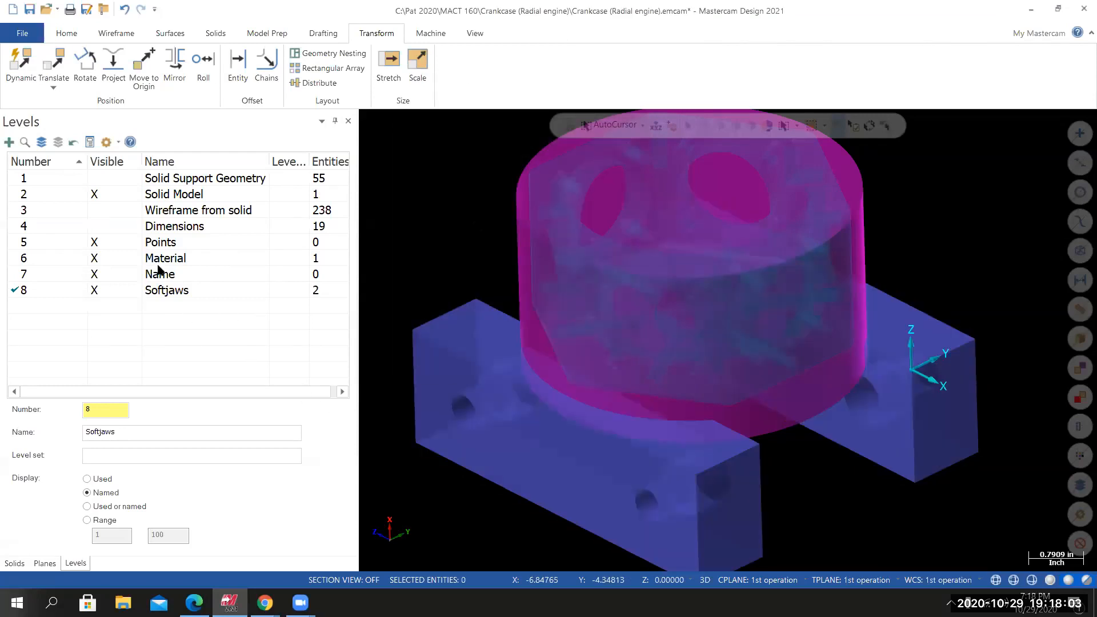
Hide the Solid Model and Material levels and inspect the two isolated soft jaws.
left_click(96, 195)
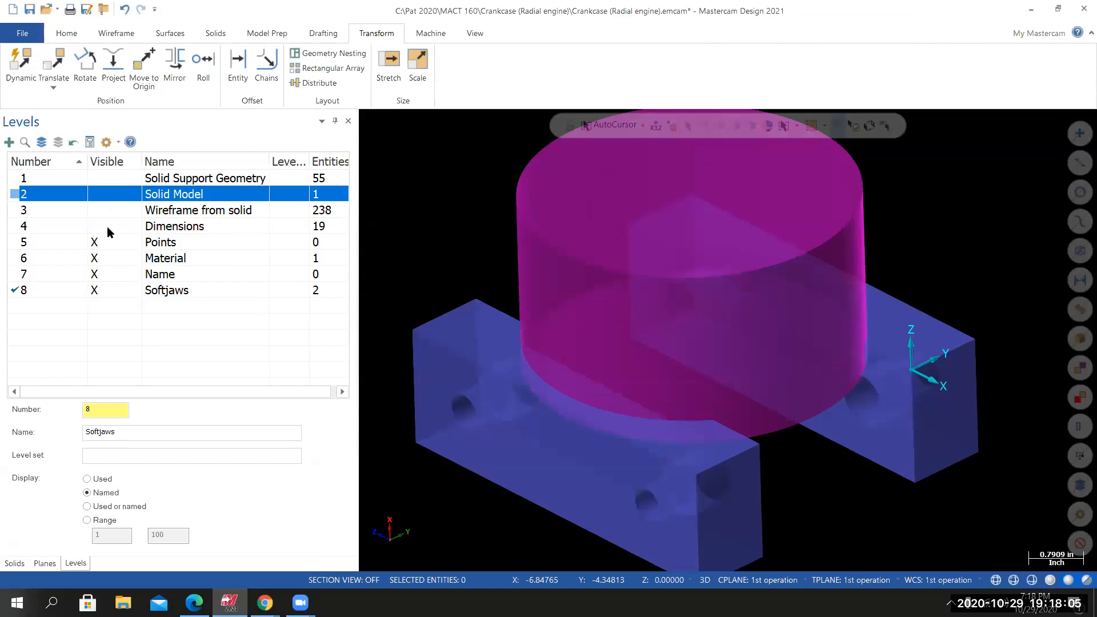
left_click(95, 259)
middle_click_drag(728, 341, 800, 405)
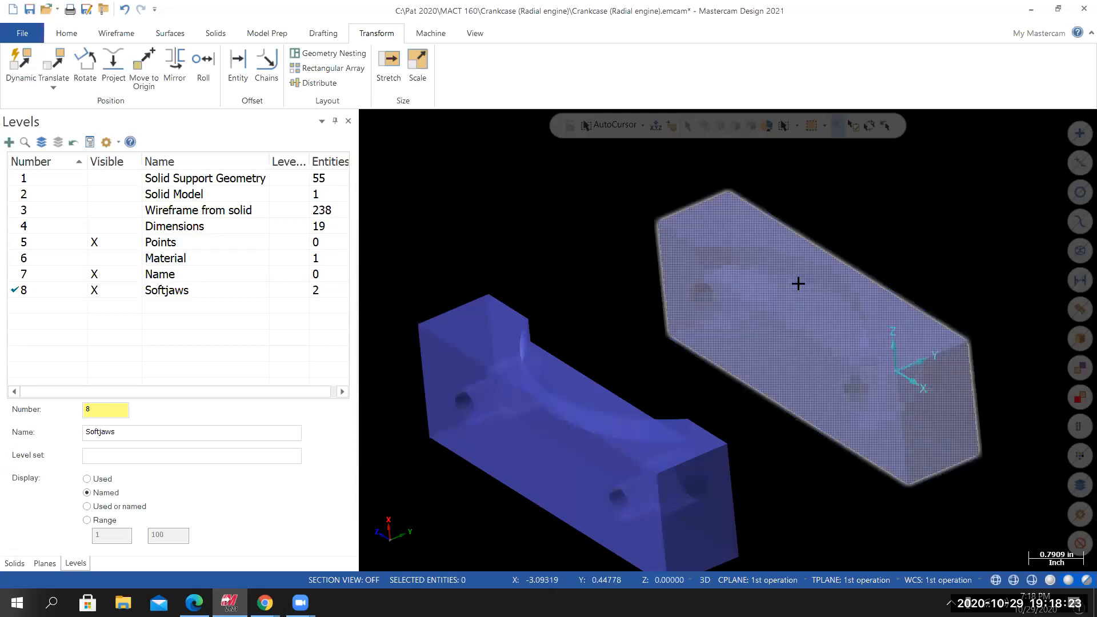
middle_click_drag(799, 283, 686, 300)
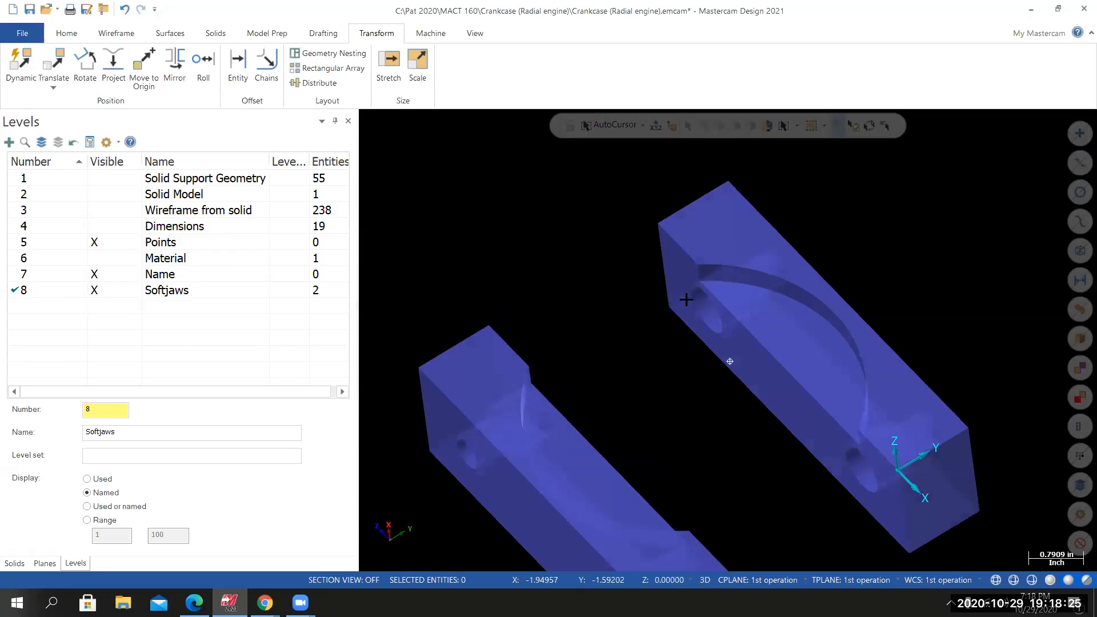
middle_click_drag(729, 361, 709, 318)
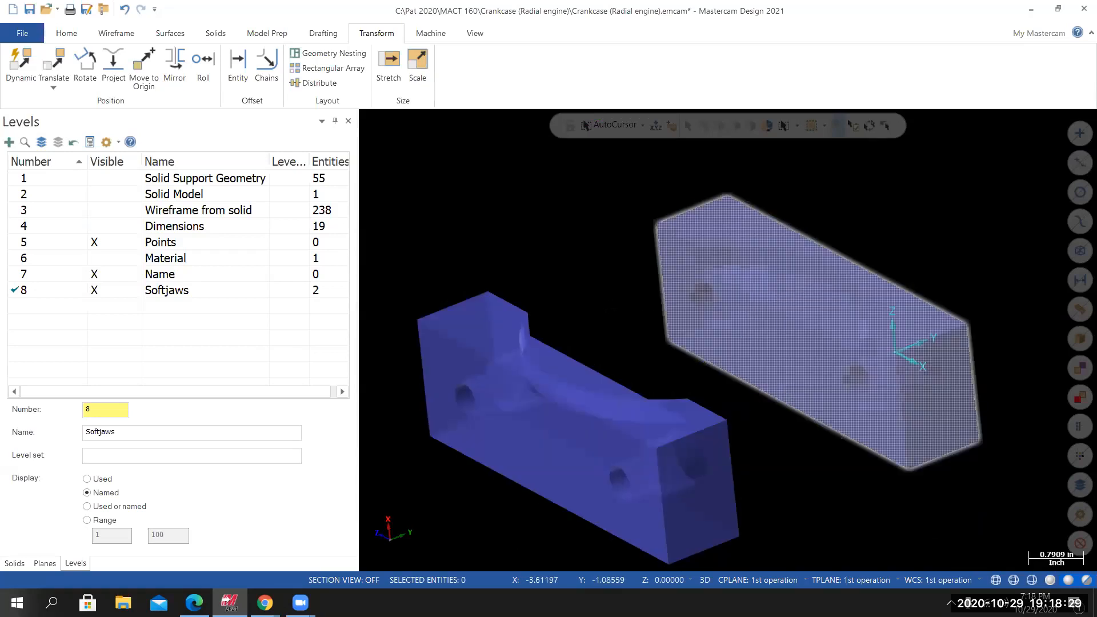
middle_click_drag(727, 311, 727, 340)
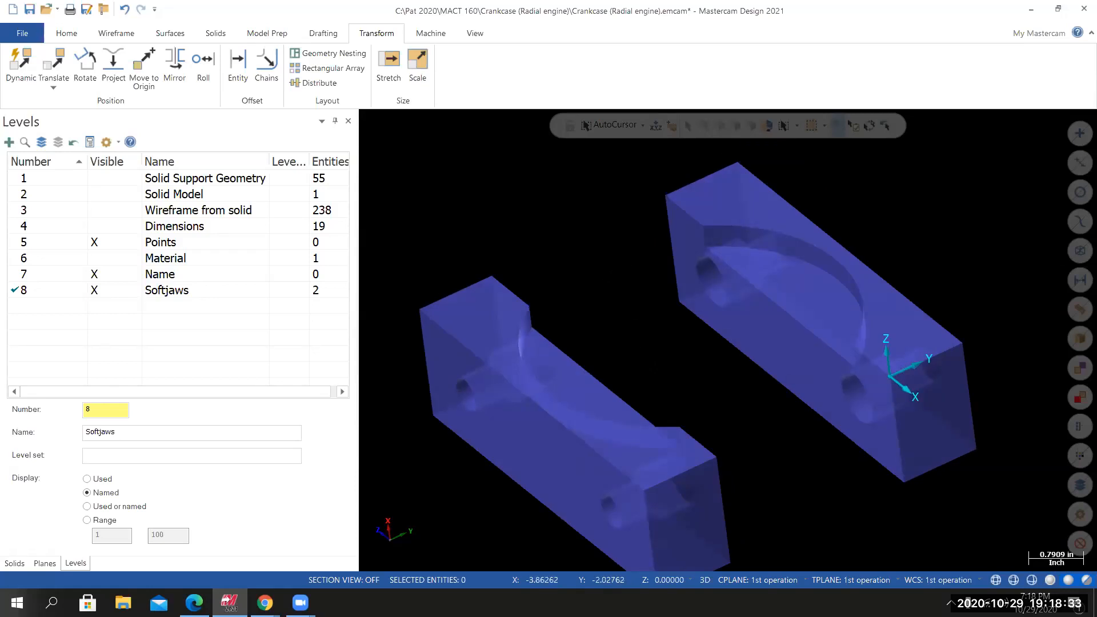
Bring up the Kurt vise photo in Chrome and compare its jaws with the two soft jaws from several angles.
middle_click_drag(734, 380, 726, 333)
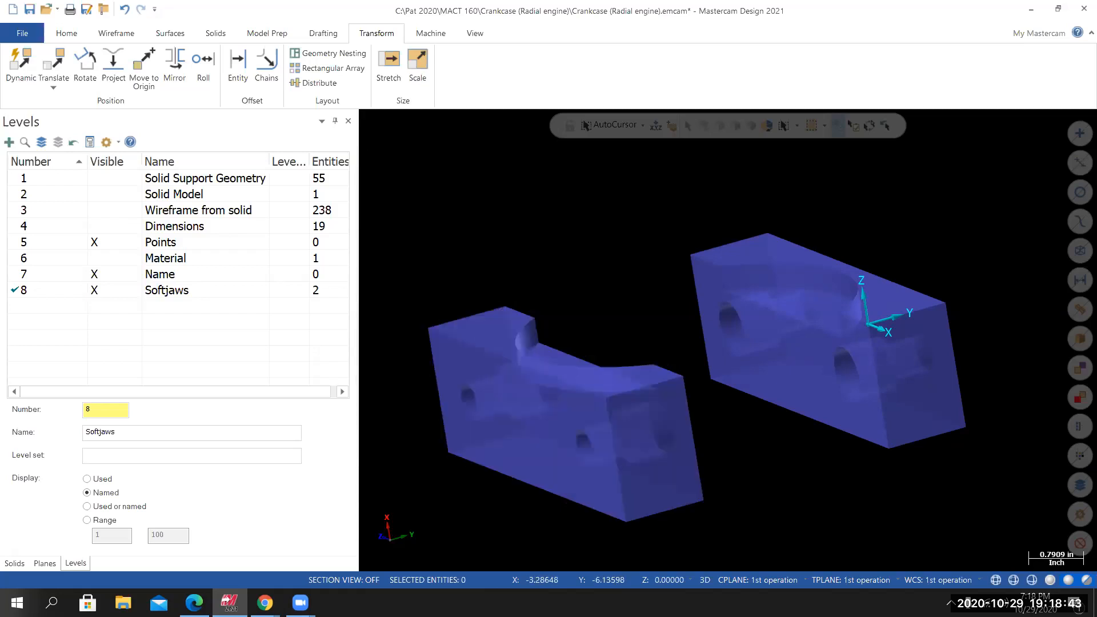
left_click(264, 603)
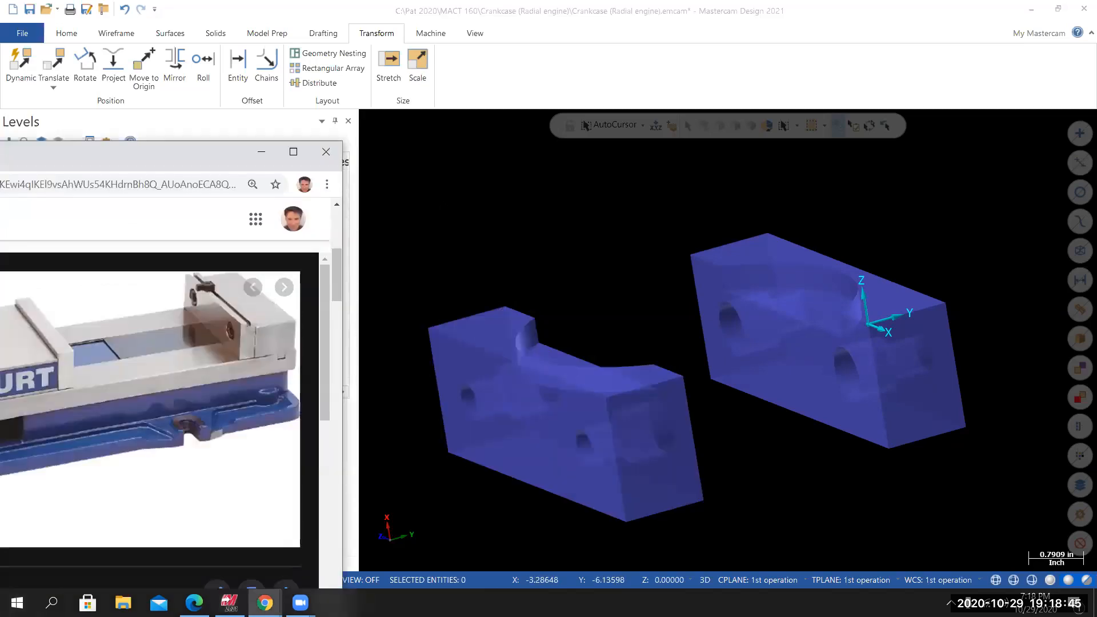
left_click_drag(97, 153, 689, 61)
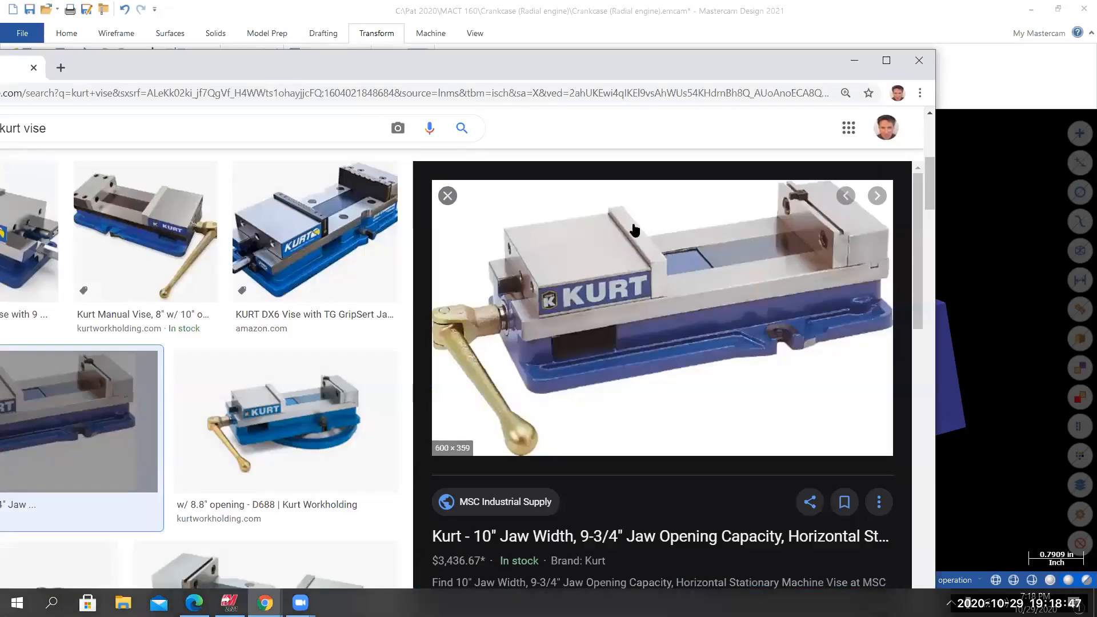
left_click_drag(549, 70, 0, 69)
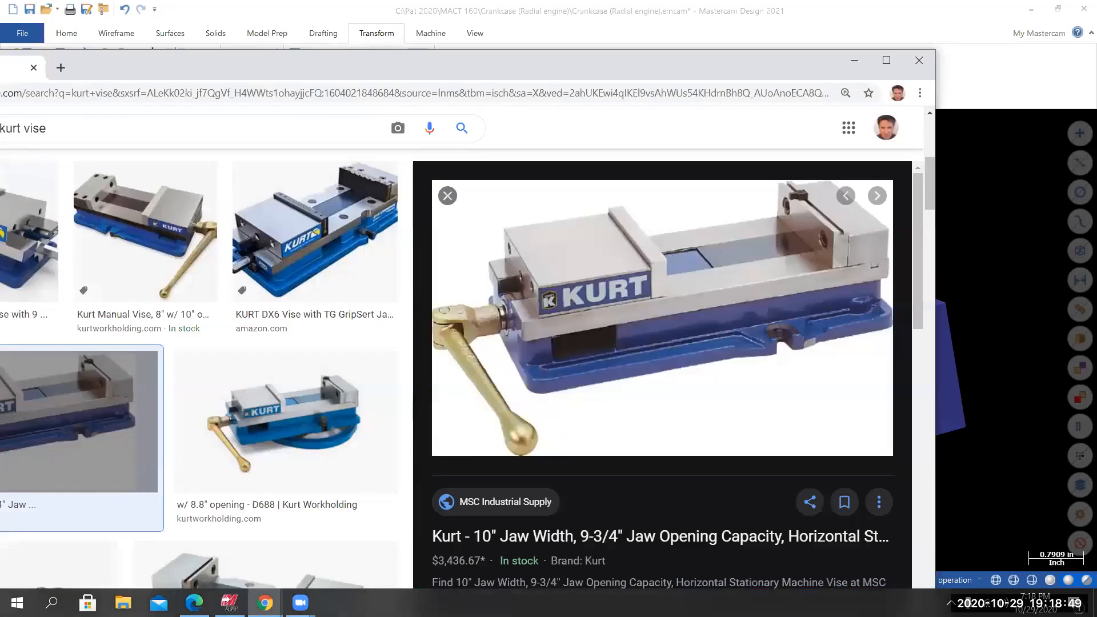
middle_click_drag(602, 373, 610, 380)
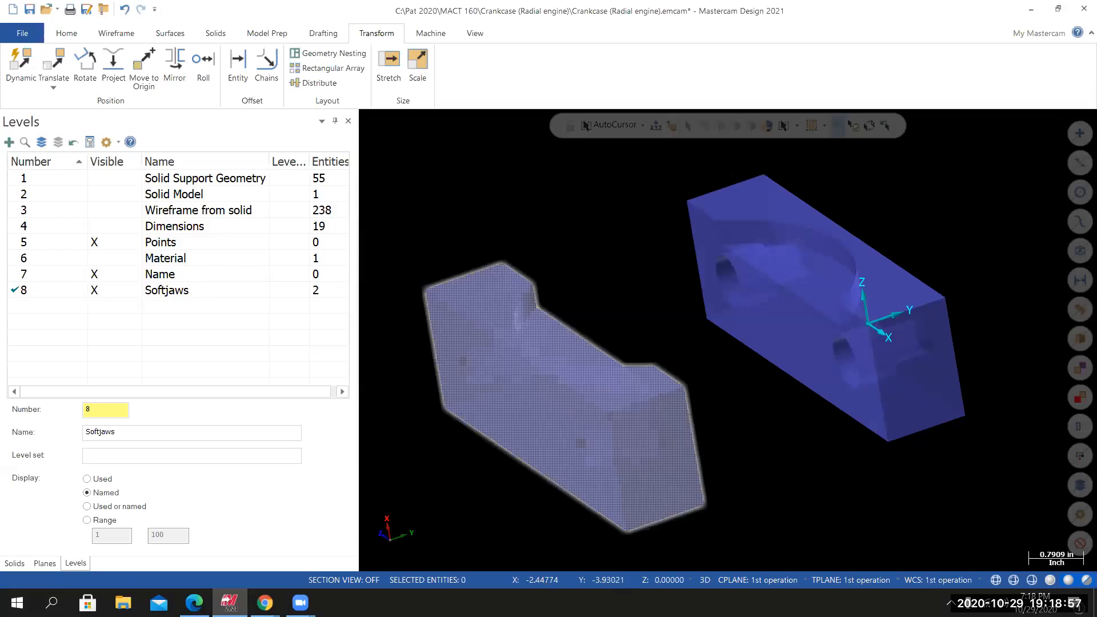
middle_click_drag(606, 368, 588, 354)
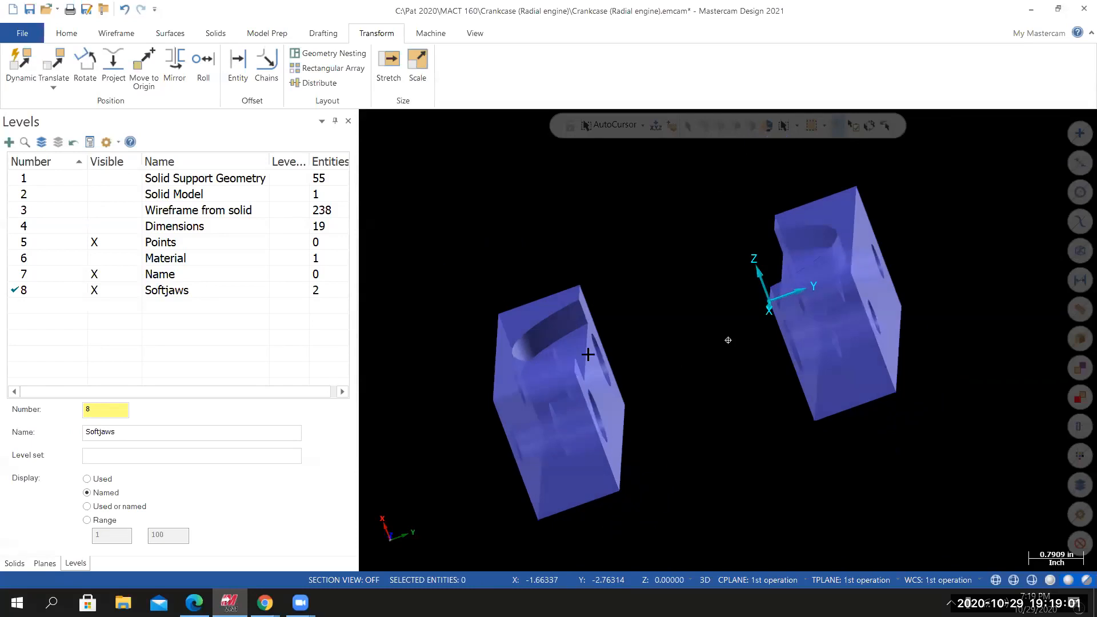
middle_click_drag(616, 413, 773, 360)
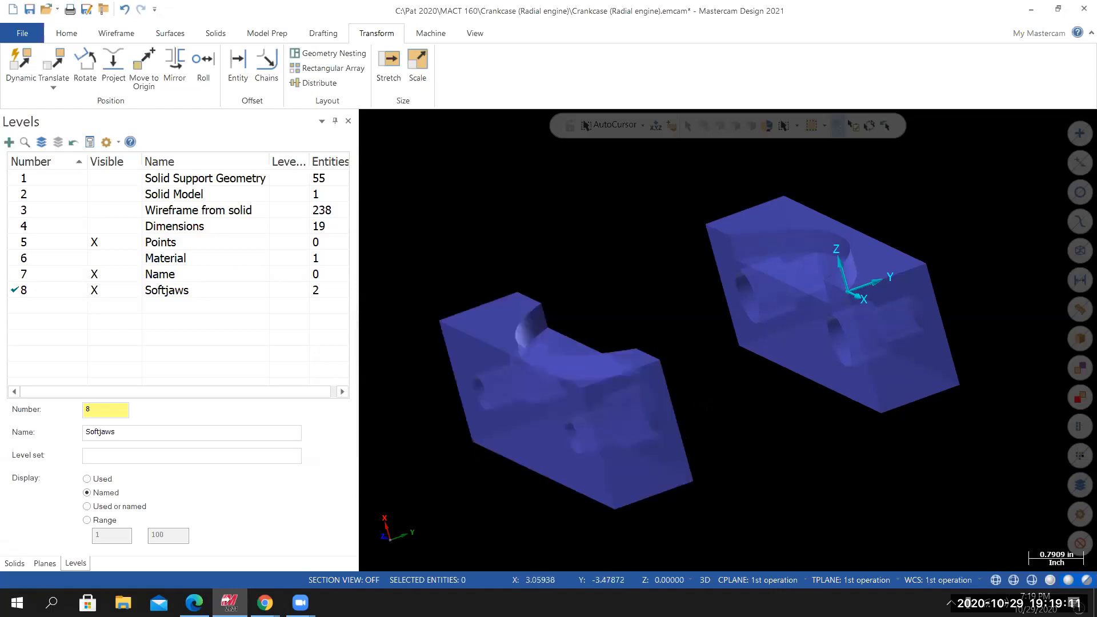
middle_click_drag(724, 385, 763, 430)
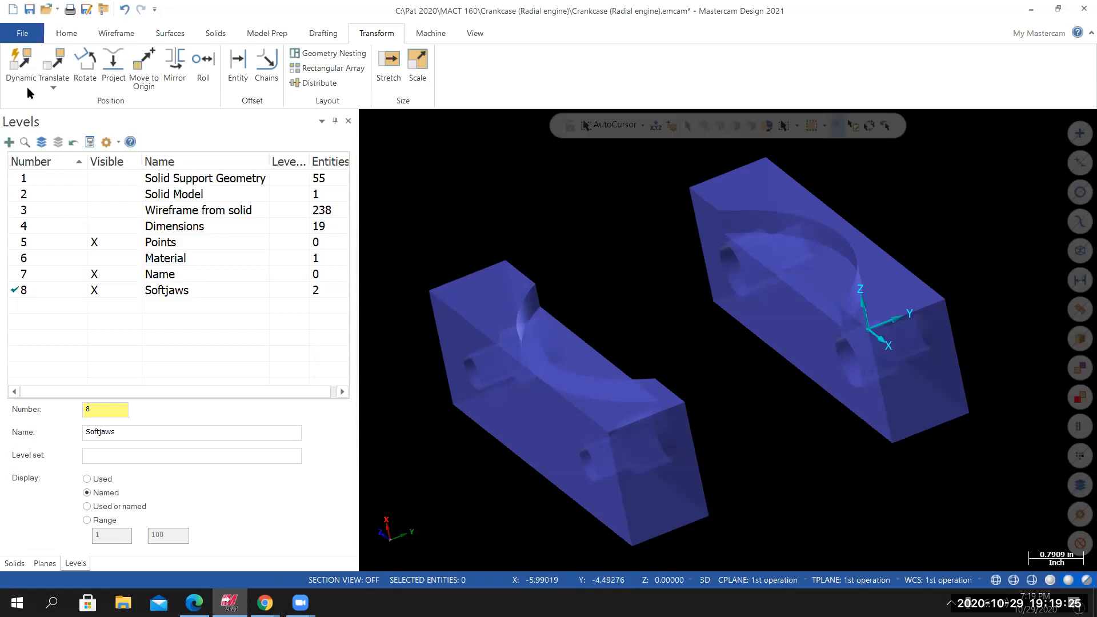
Measure the distance between the facing lower corners of the two soft jaws with Analyze Distance.
left_click(56, 34)
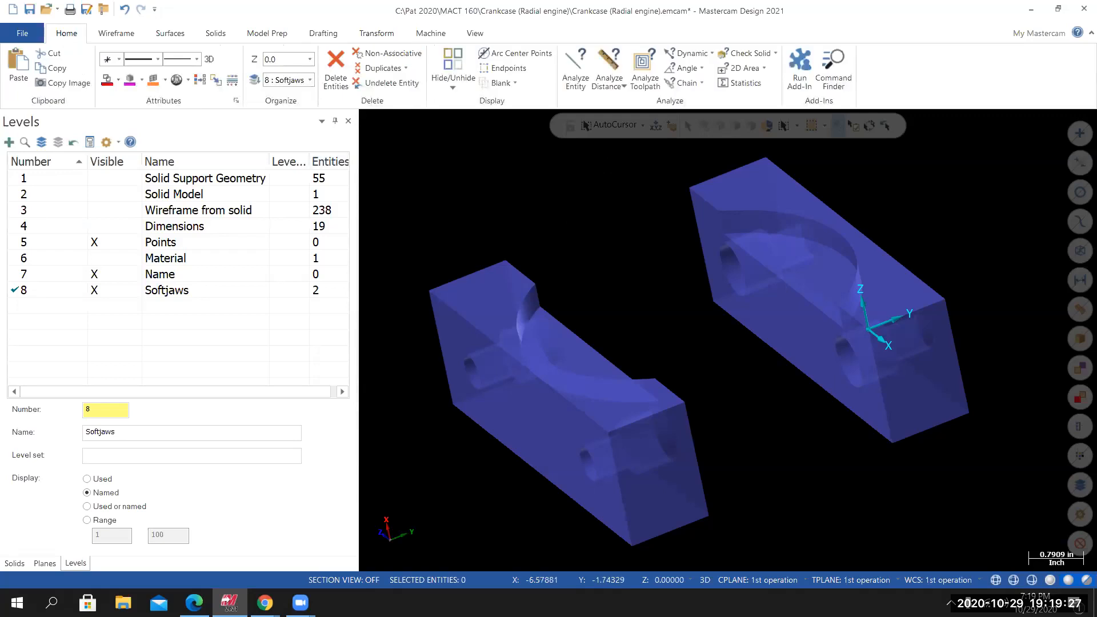
left_click(610, 66)
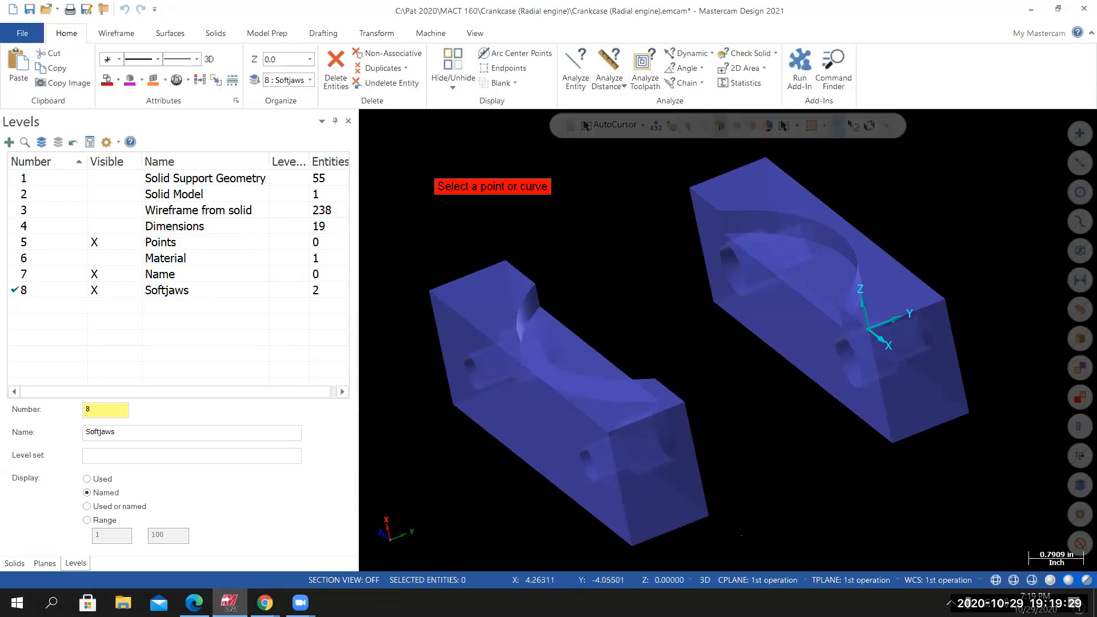
left_click(709, 516)
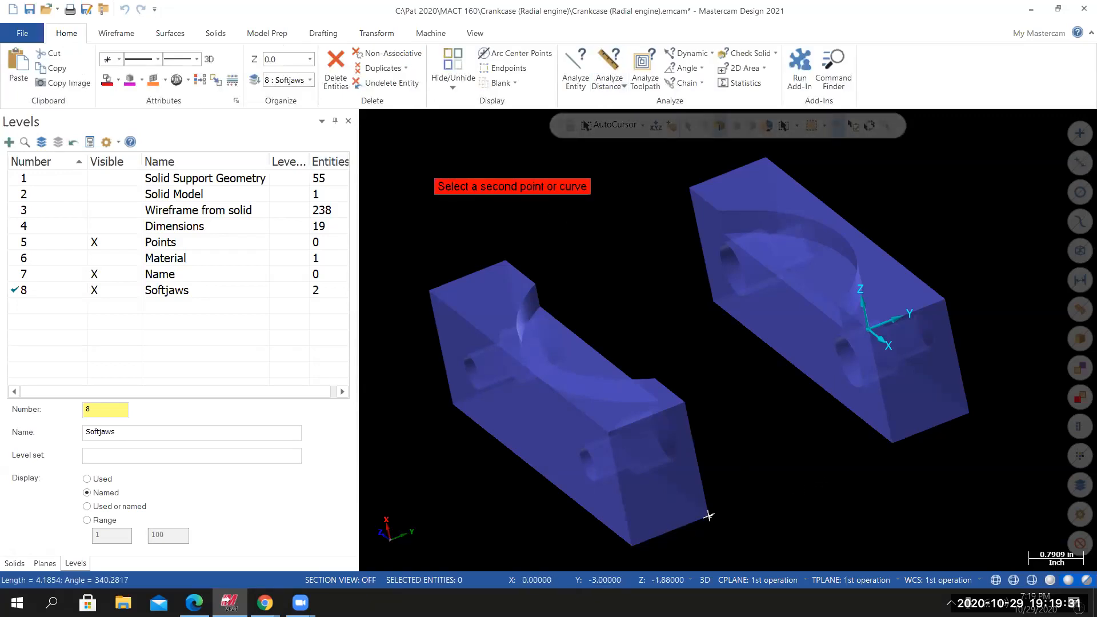
left_click(892, 443)
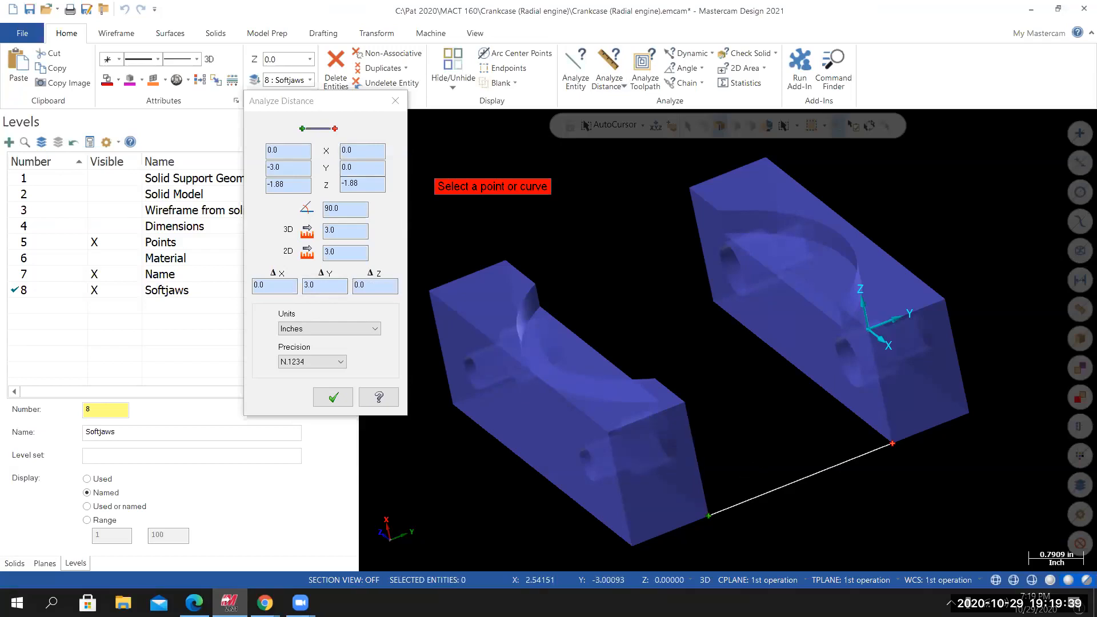
mouse_move(728, 340)
middle_mouse_down()
mouse_move(632, 369)
mouse_move(728, 340)
middle_mouse_up()
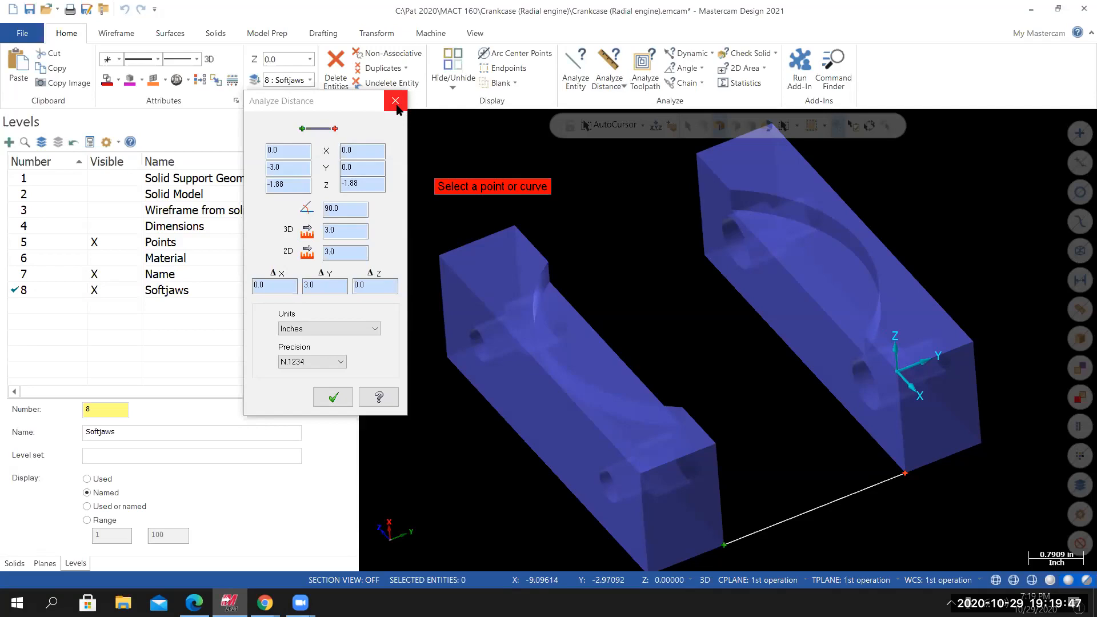
middle_click_drag(674, 350, 804, 344)
middle_click_drag(735, 363, 781, 336)
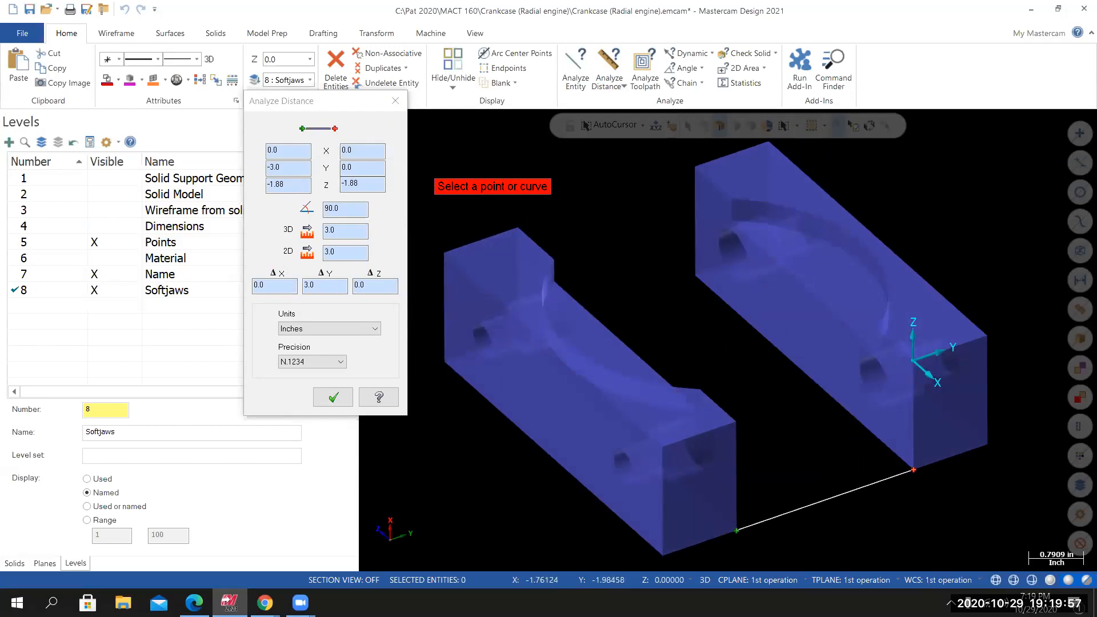
middle_click_drag(691, 446, 607, 412)
scroll(835, 487, "up", 3)
middle_click_drag(816, 487, 759, 449)
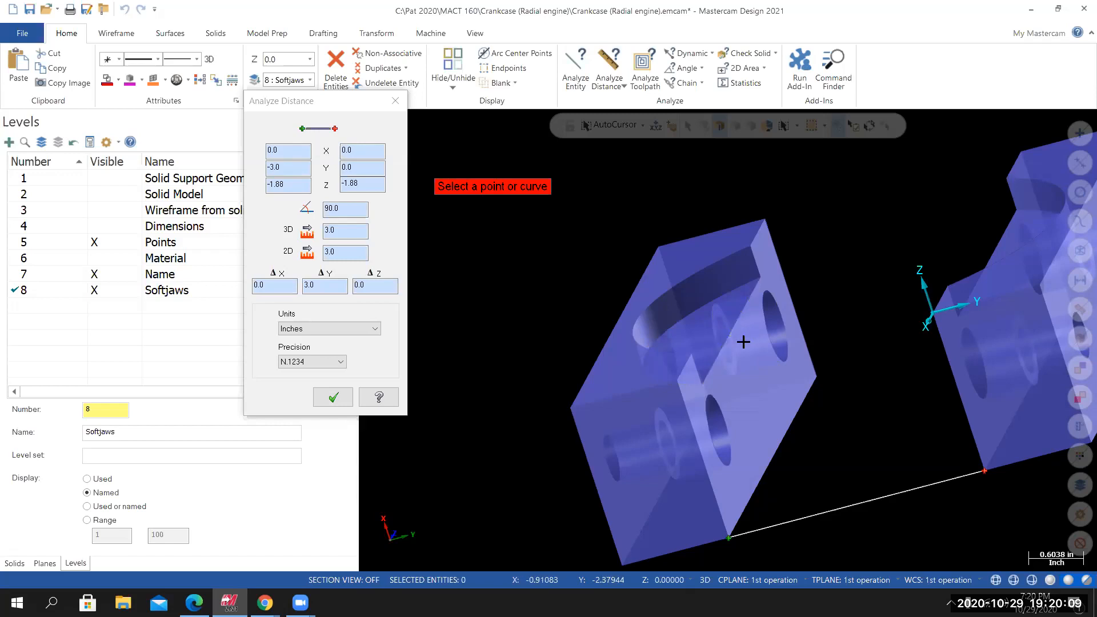
left_click(395, 100)
right_click(490, 229)
left_click(527, 360)
scroll(639, 532, "up", 1)
middle_click_drag(641, 531, 549, 481)
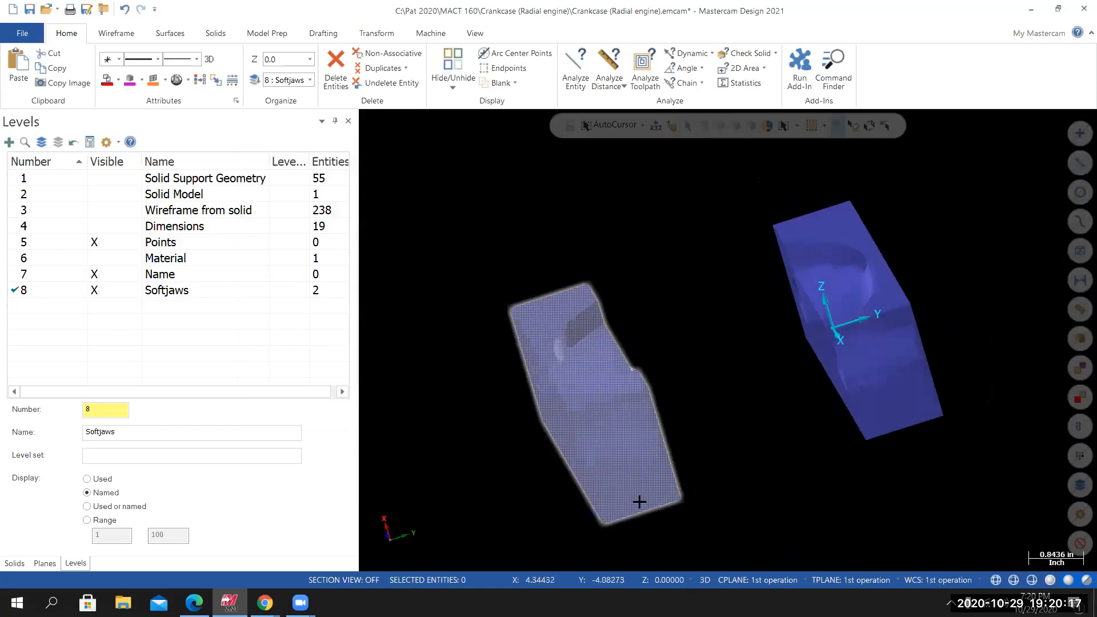
middle_click_drag(723, 335, 730, 344)
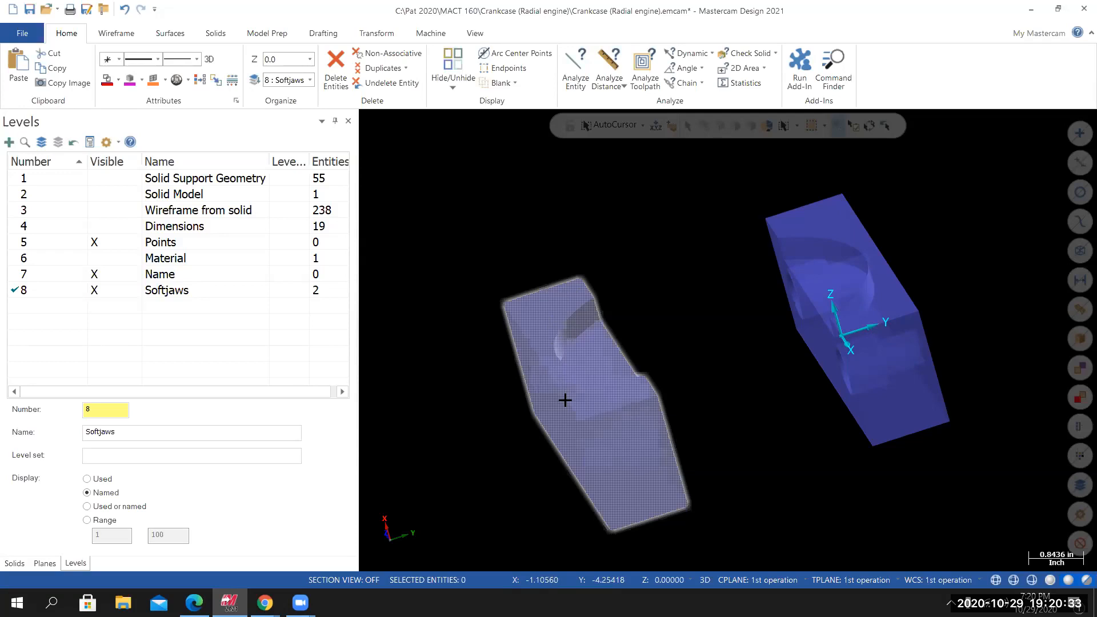
middle_click_drag(736, 501, 829, 504)
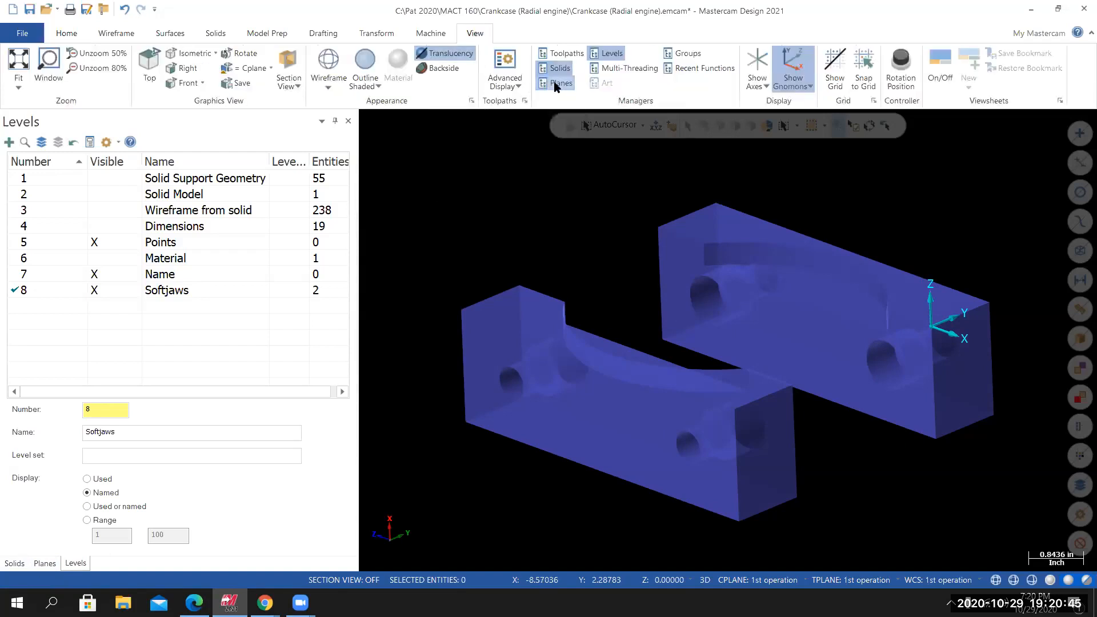
Add the Toolpaths manager to the displayed managers and return to the levels list.
left_click(560, 53)
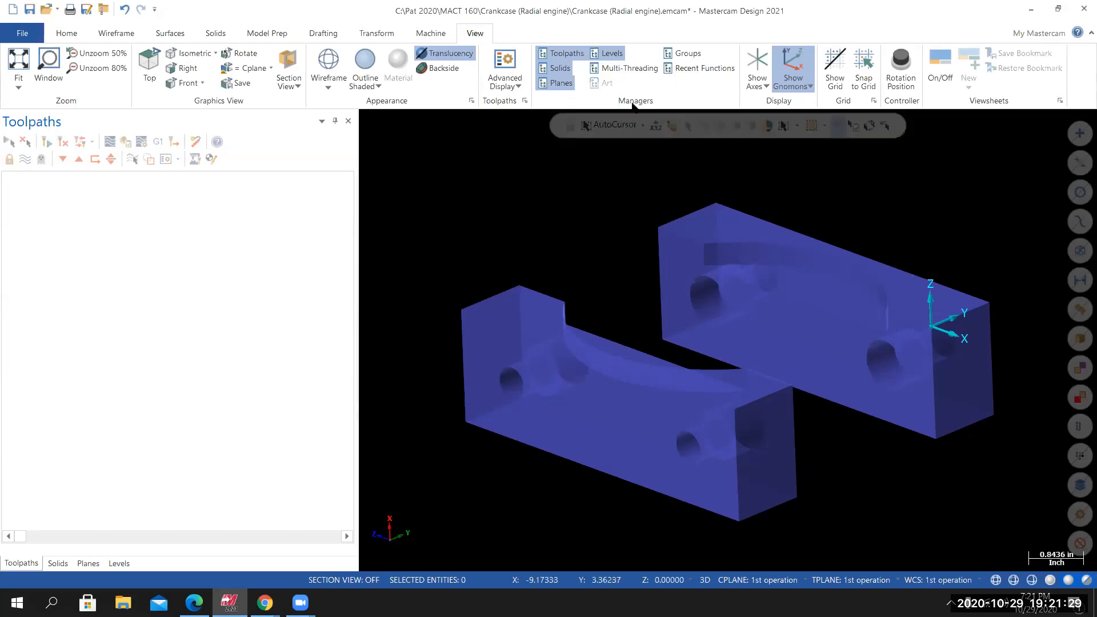
left_click(570, 56)
left_click(570, 56)
left_click(125, 564)
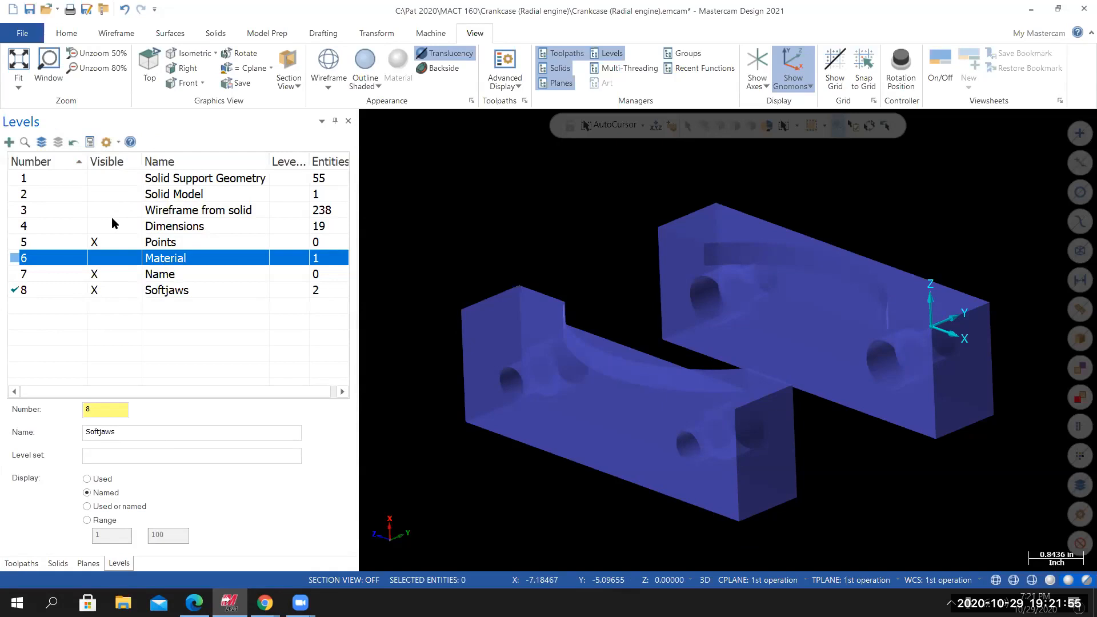
Make level 7 (Name) the active level and show the Solid Model level.
left_click(23, 275)
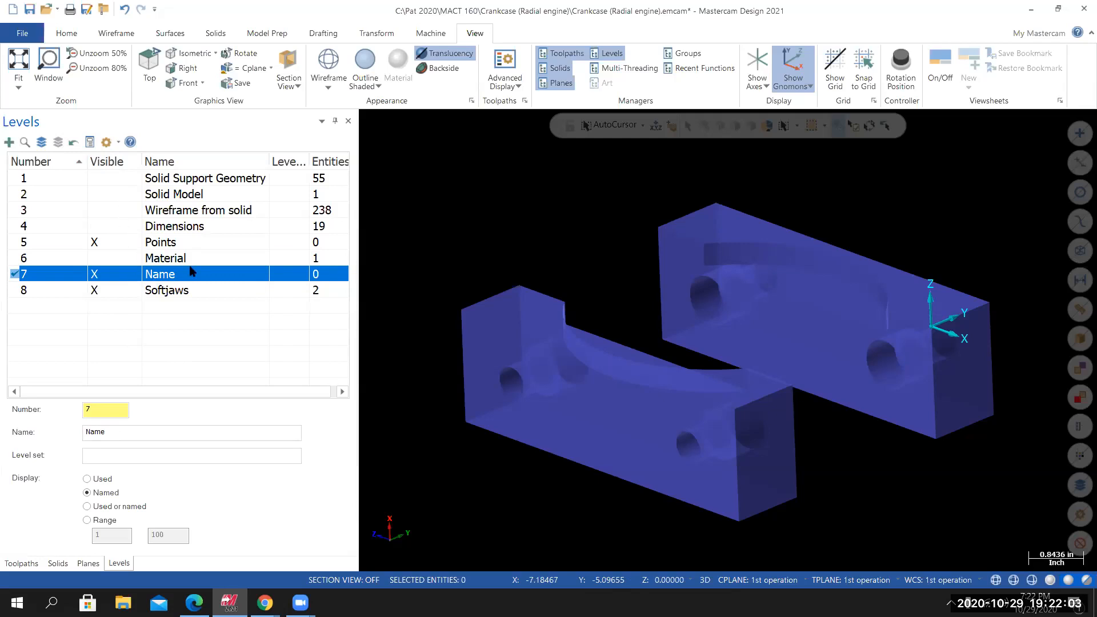
left_click(116, 195)
middle_click_drag(649, 392, 677, 330)
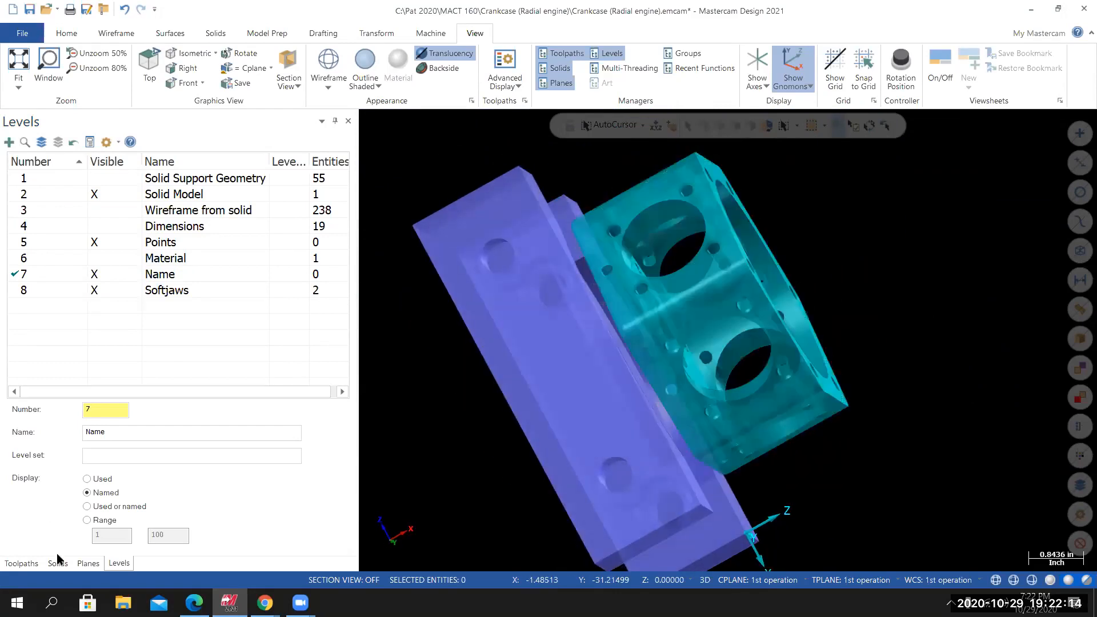
Set the Top plane as WCS, construction plane and tool plane, and show the crankcase in the Isometric (WCS) view.
left_click(88, 563)
left_click(42, 175)
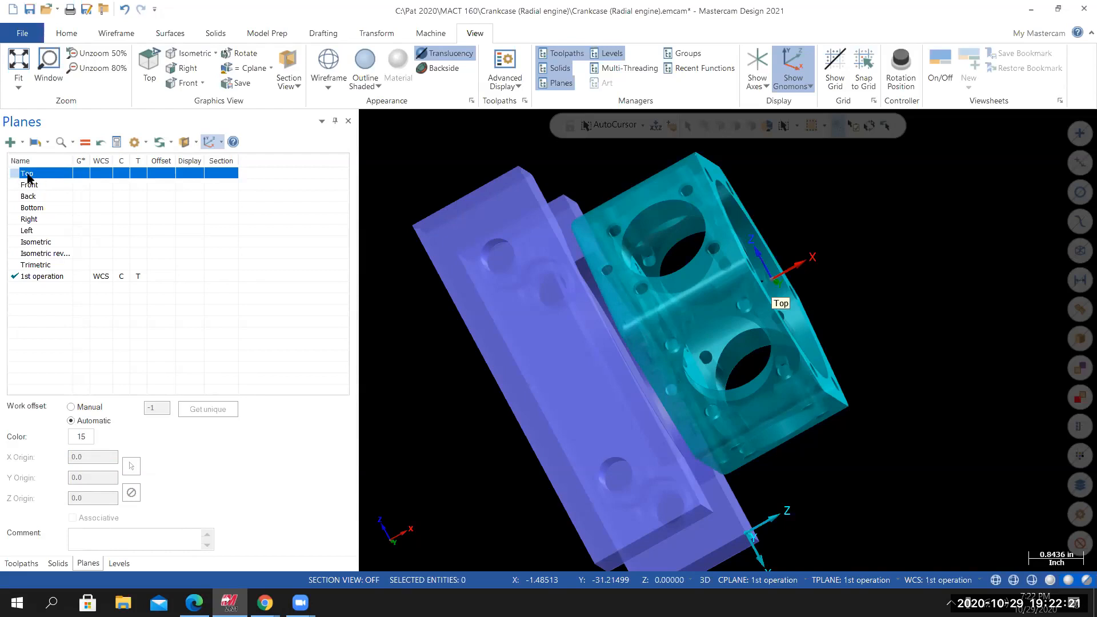
left_click(85, 141)
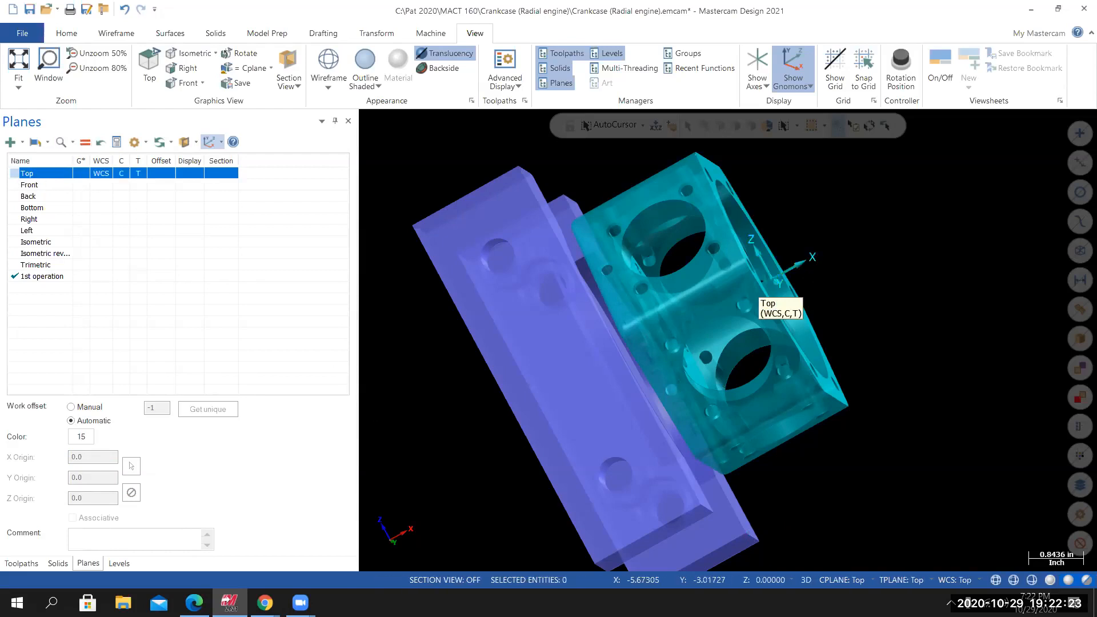
right_click(834, 207)
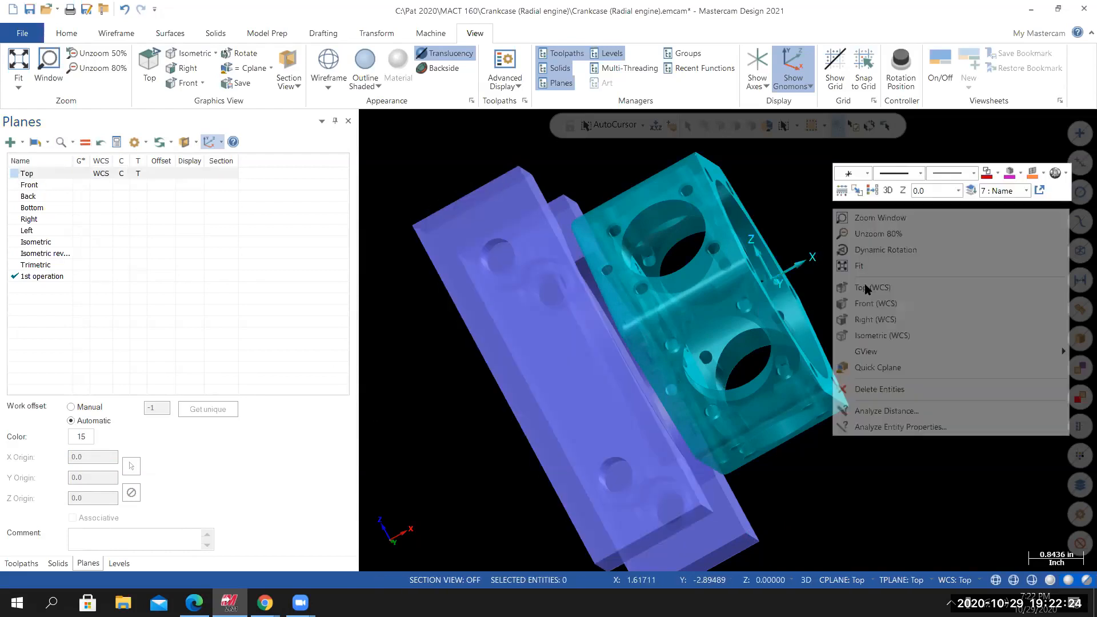
left_click(873, 338)
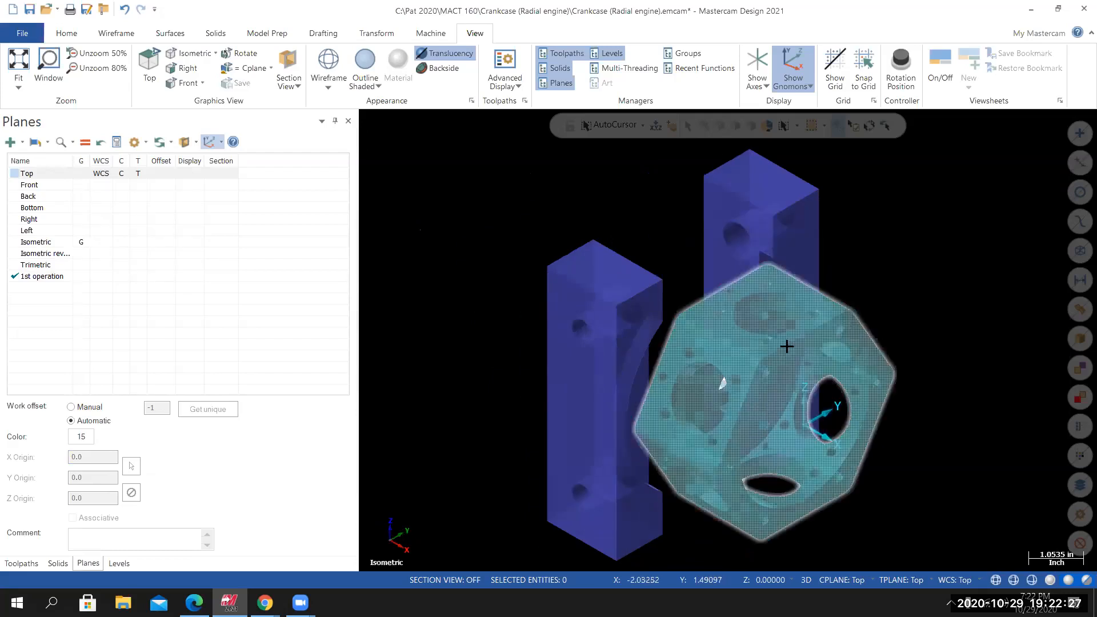
scroll(787, 346, "up", 5)
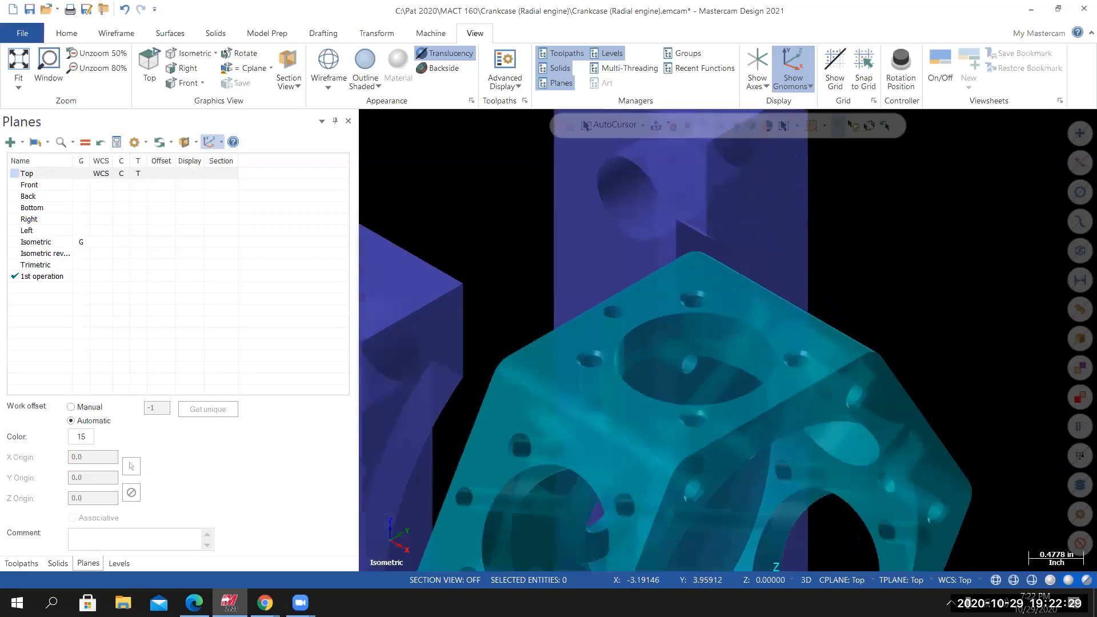
scroll(766, 311, "up", 1)
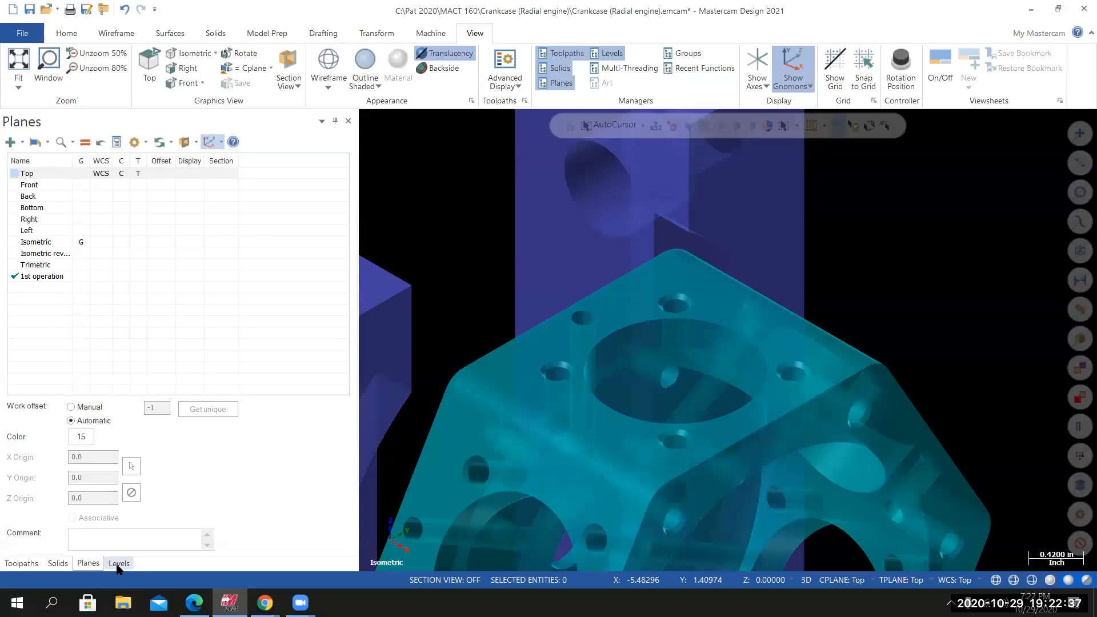
Hide the Softjaws level and turn off translucency so the crankcase is shaded opaque.
left_click(119, 564)
left_click(94, 290)
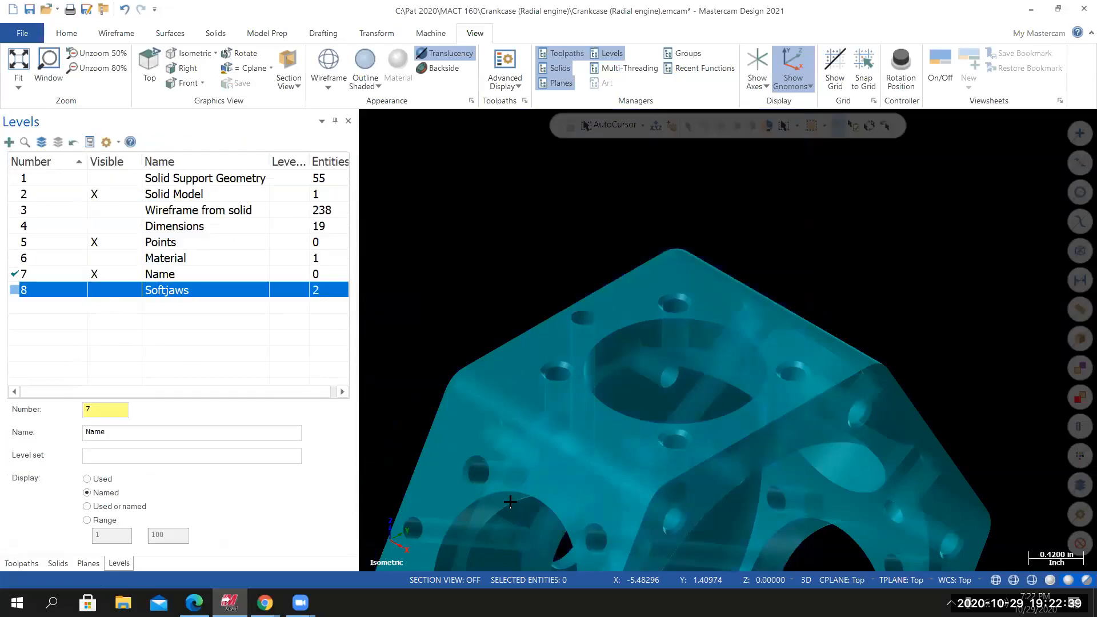
left_click(1087, 580)
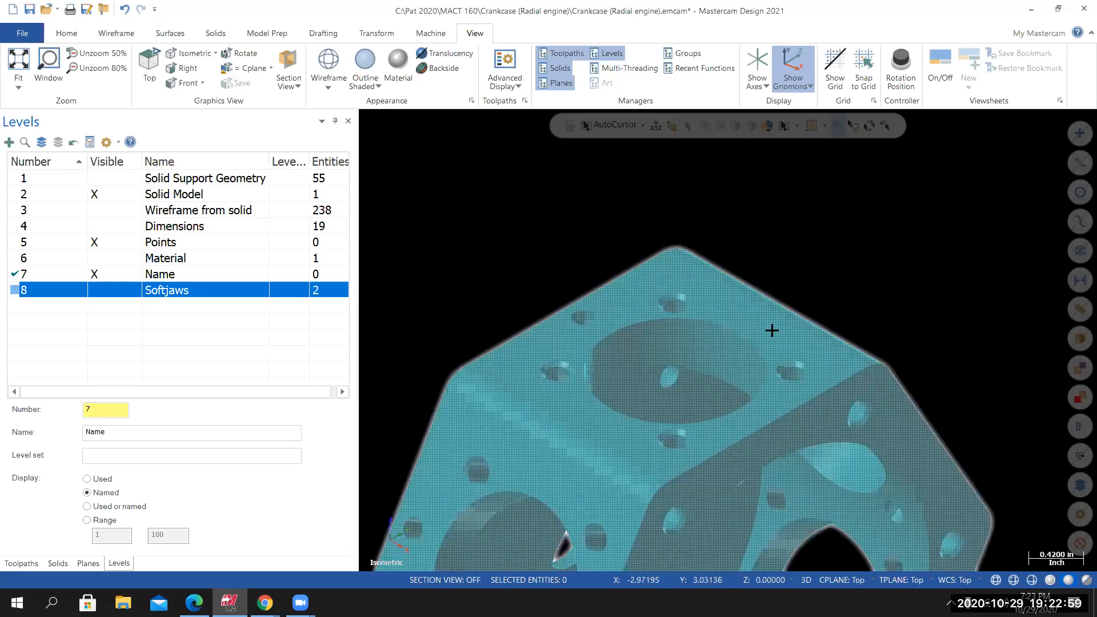
Set the wireframe color for new geometry to the bright orange default color.
right_click(789, 215)
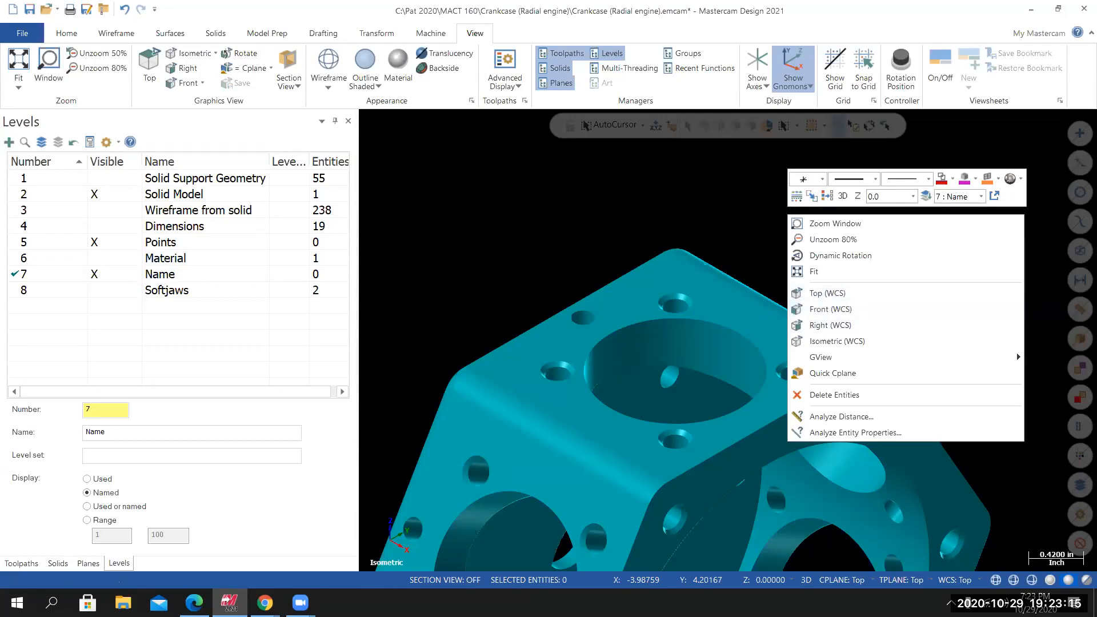
left_click(748, 320)
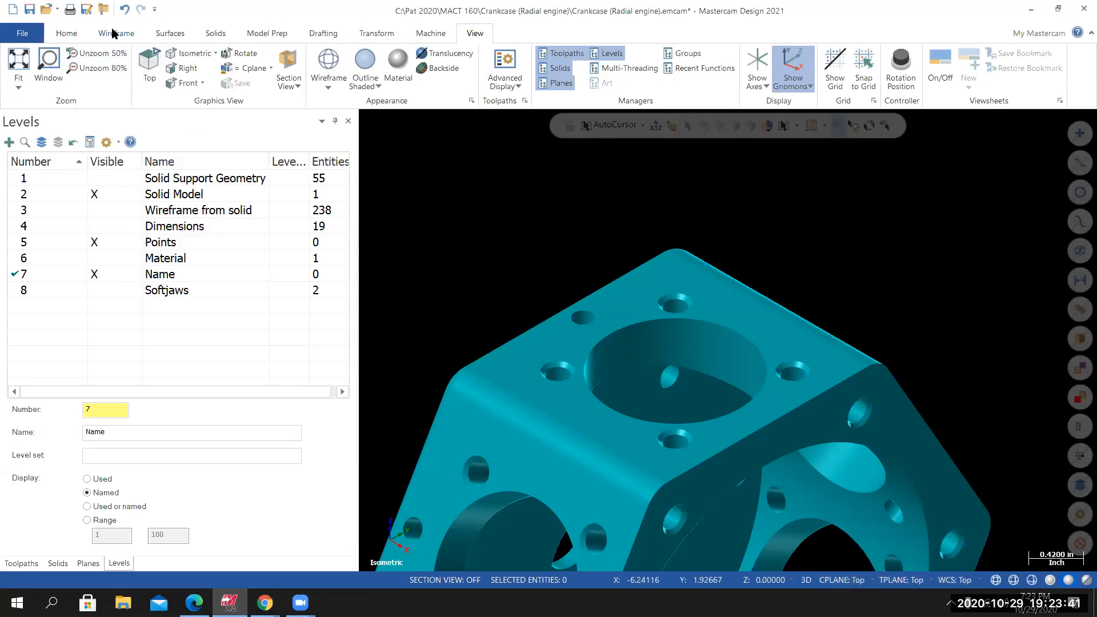
left_click(66, 34)
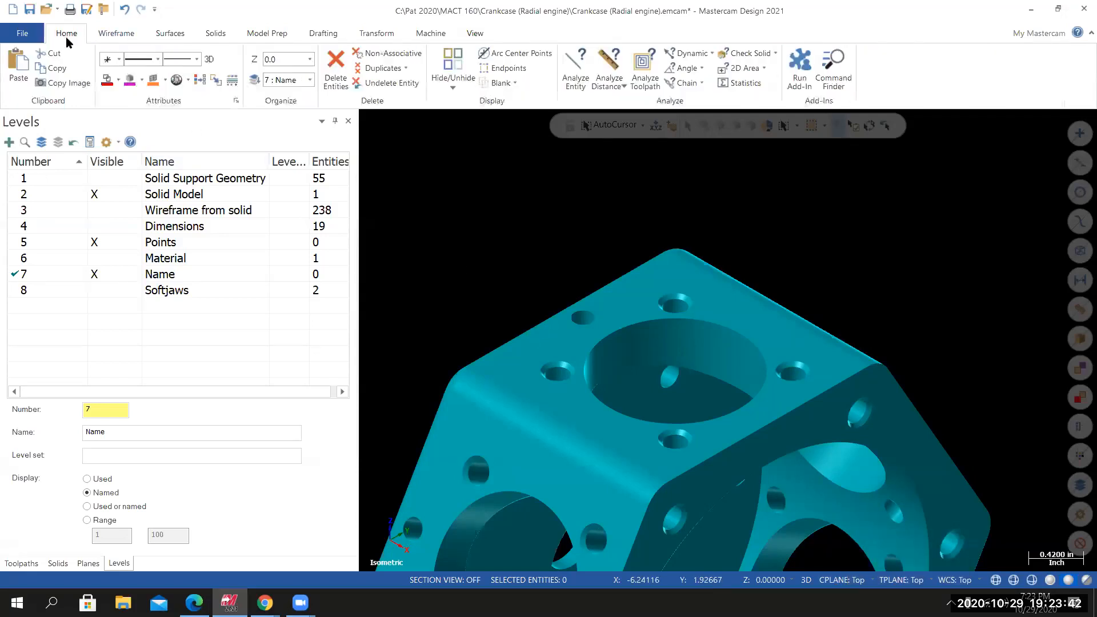
left_click(117, 80)
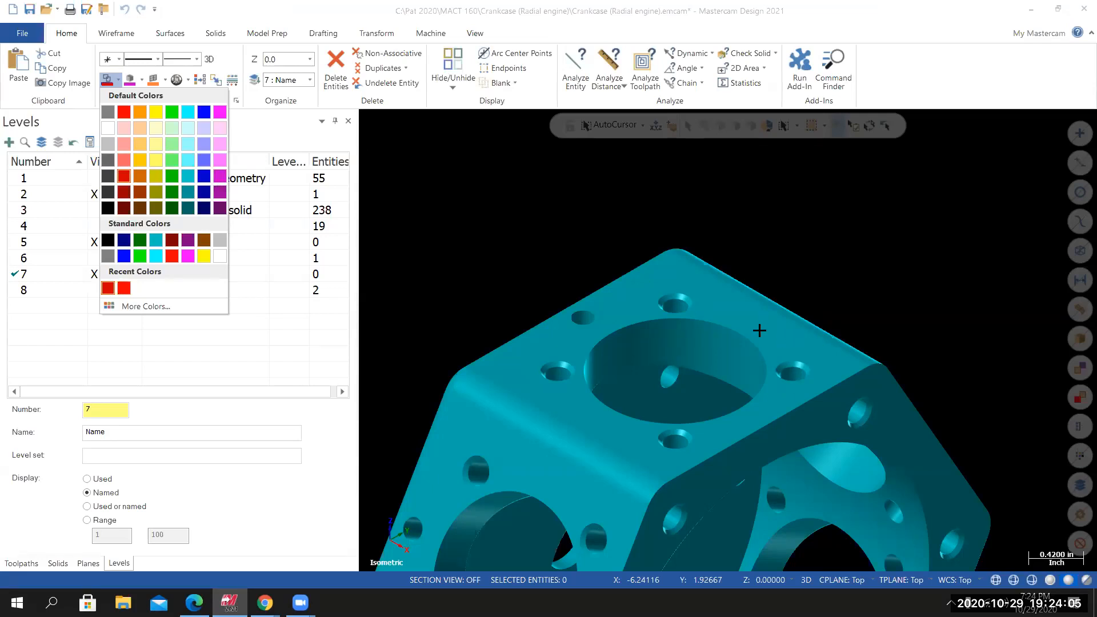
left_click(139, 112)
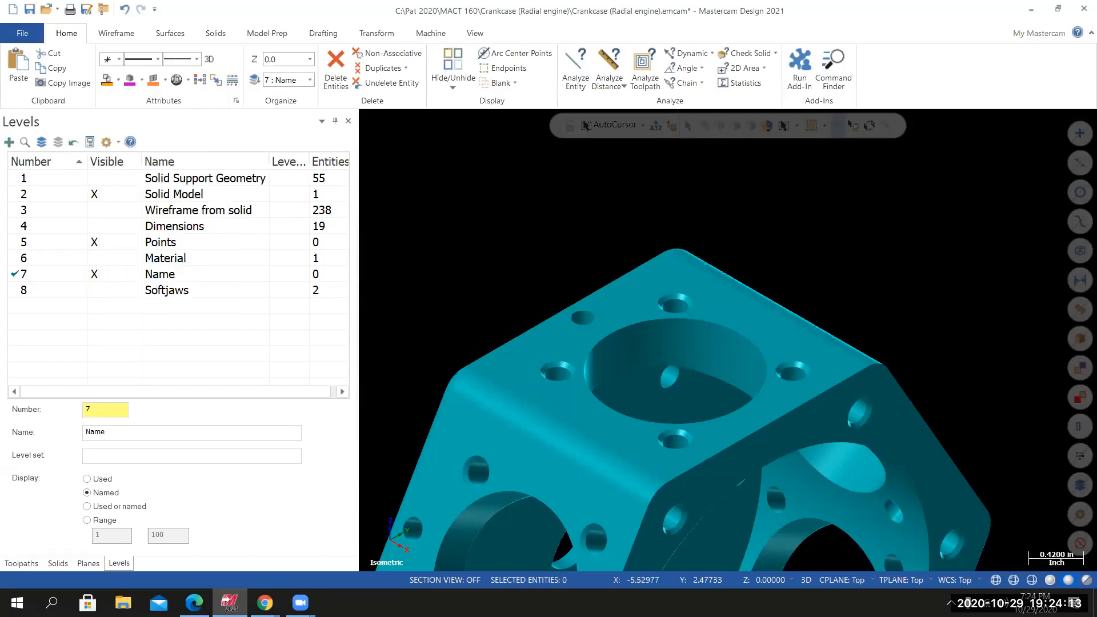
Start a Create Letters text in the Mastercam (Box) Font with the letters PD.
left_click(116, 34)
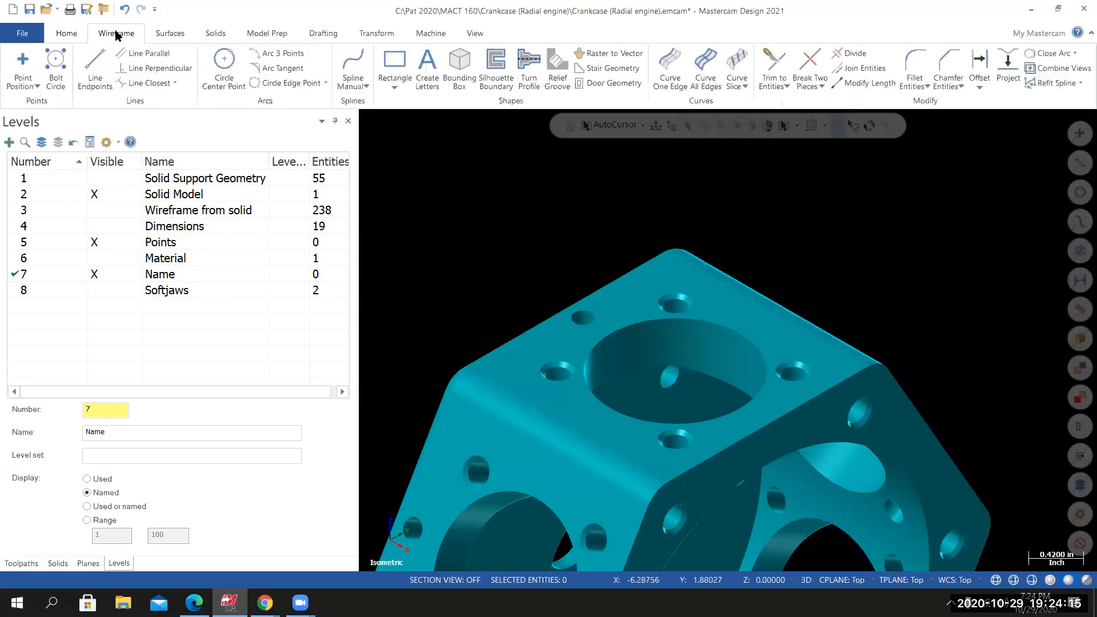
left_click(427, 67)
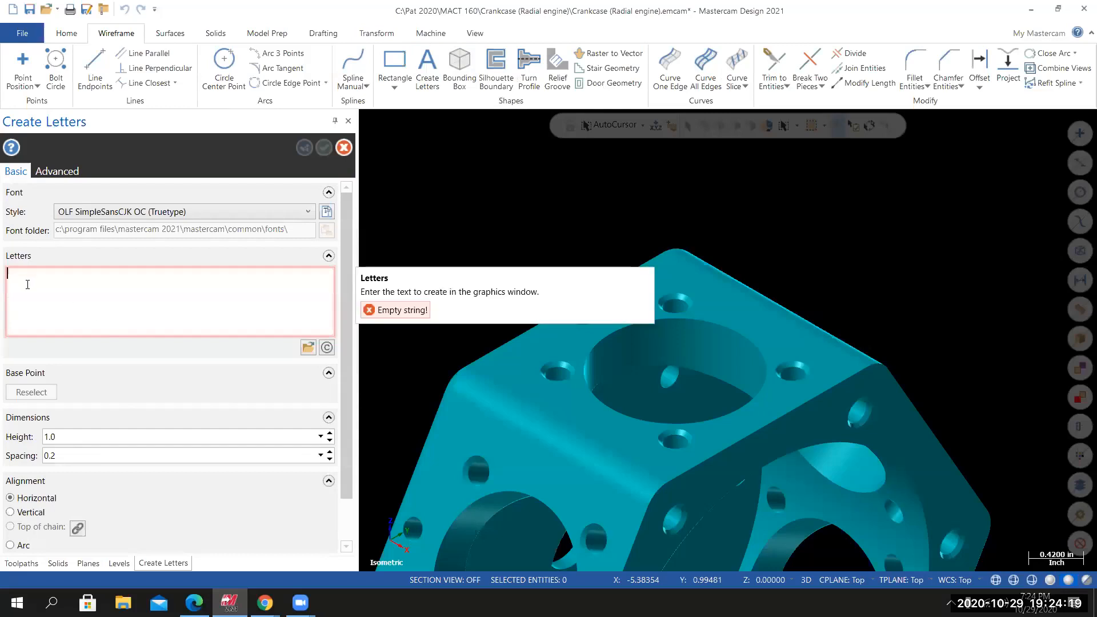
left_click(140, 214)
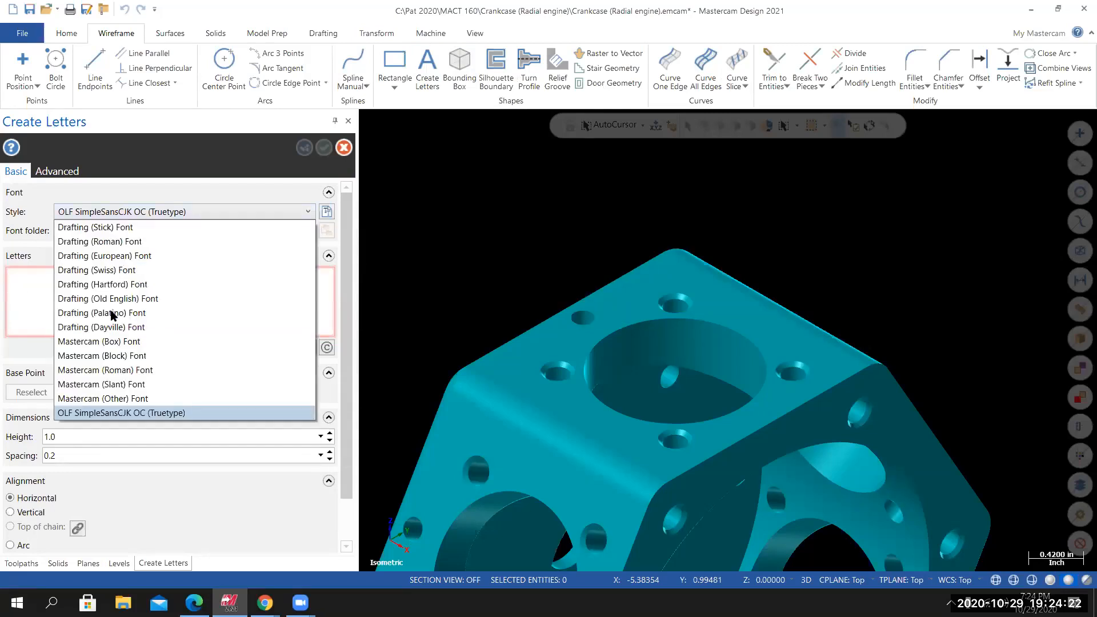
left_click(103, 341)
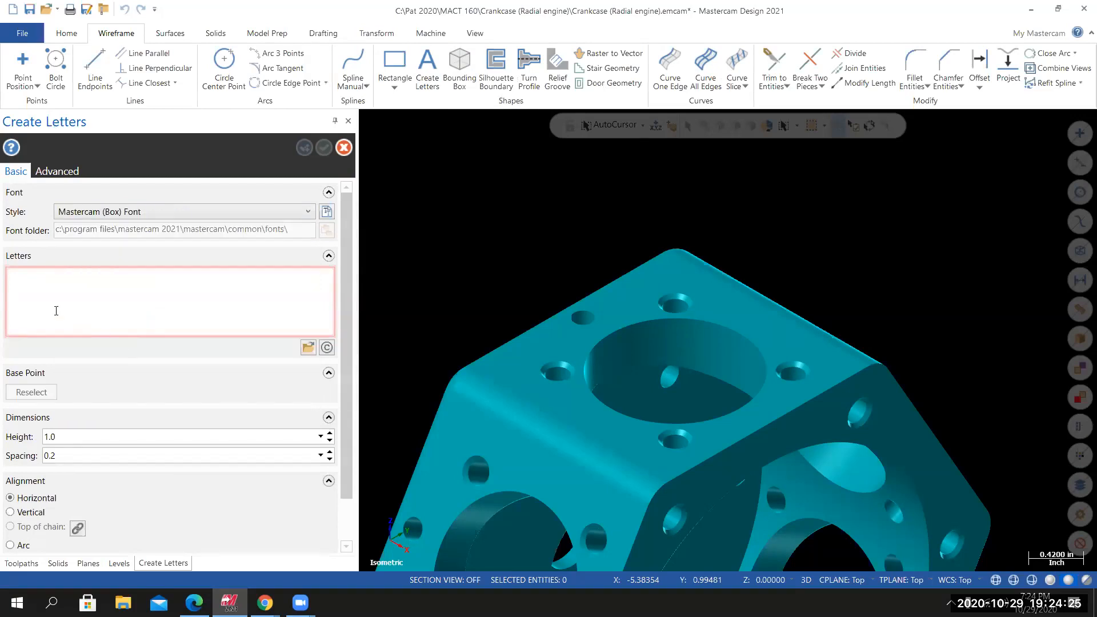
left_click(55, 304)
type("PD")
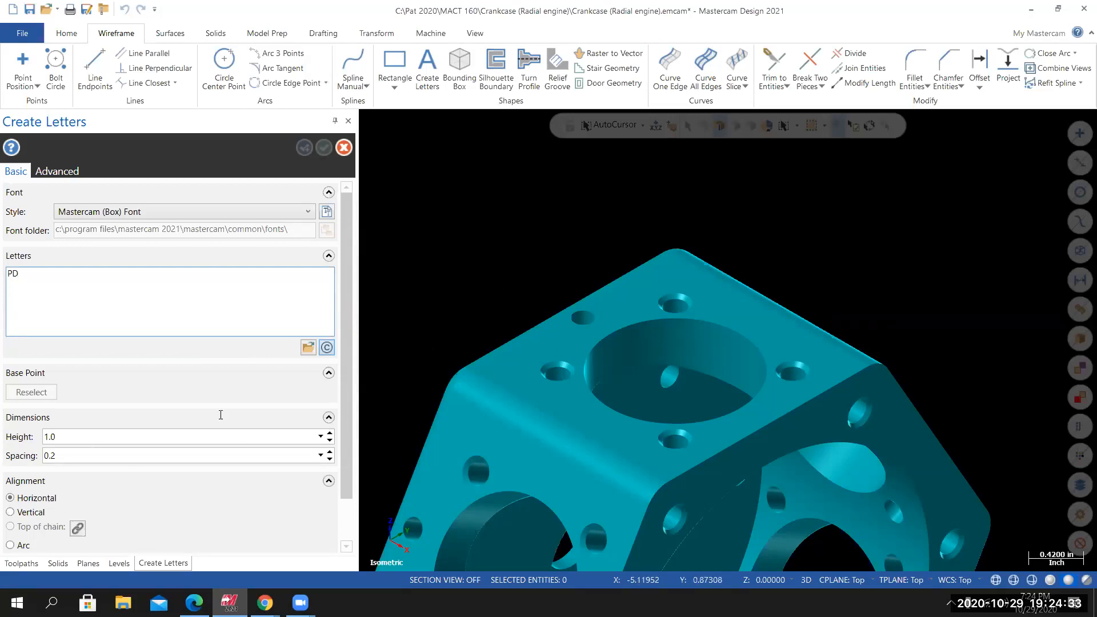
Set the letter height to 0.5.
left_click(77, 439)
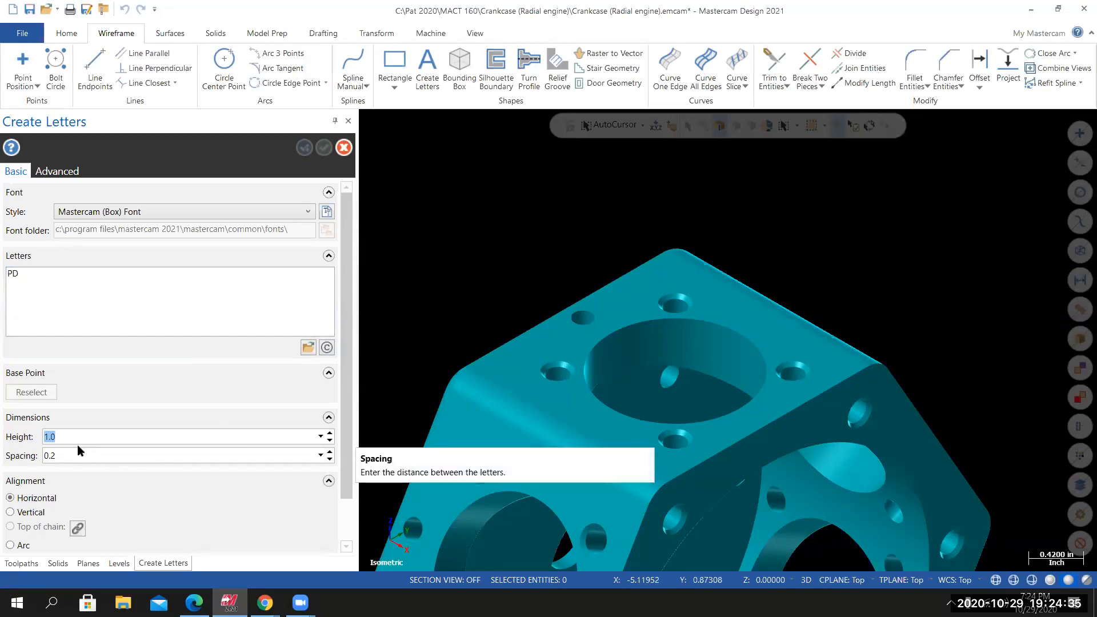
type(".5")
key("Return")
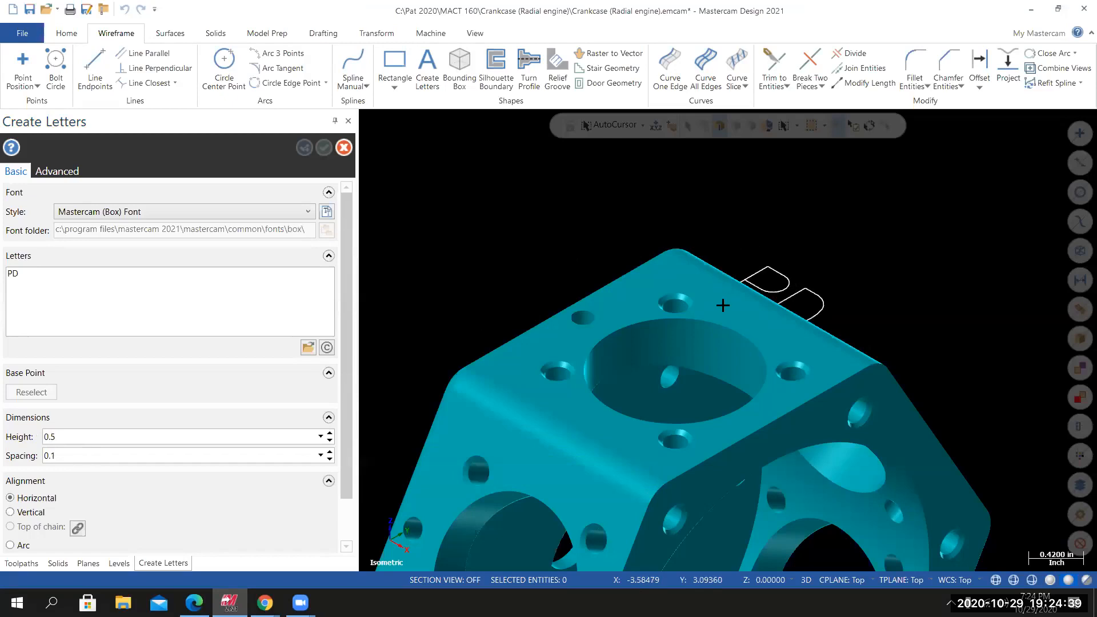
Set the letter height to 0.25 and place the text in the empty space beside the crankcase.
left_click(73, 434)
type(".25")
key("Return")
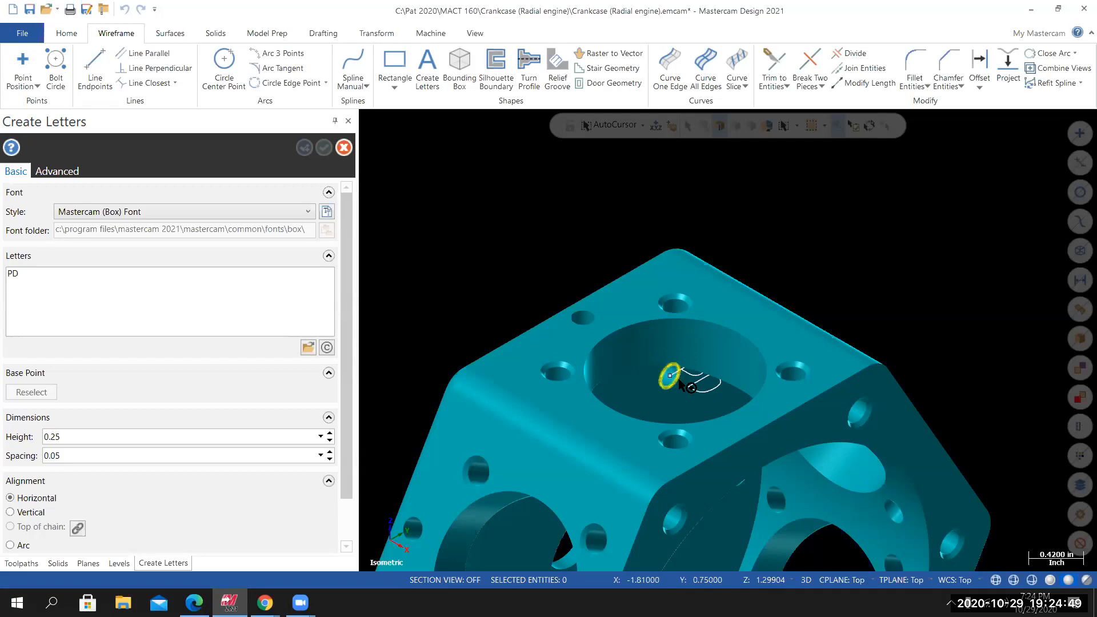
left_click(512, 238)
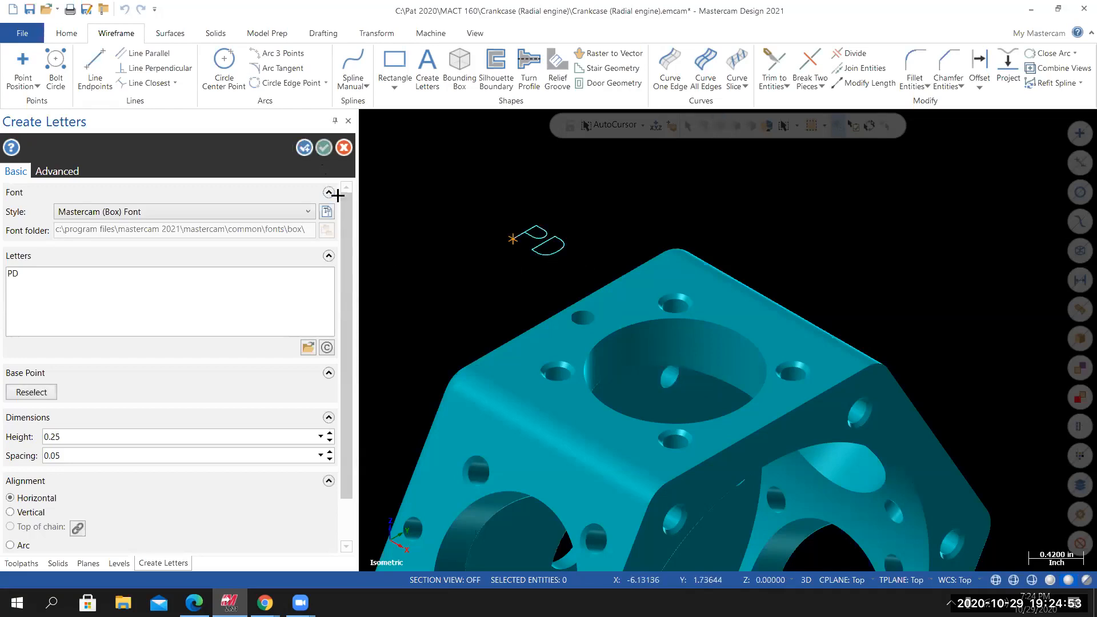
left_click(325, 148)
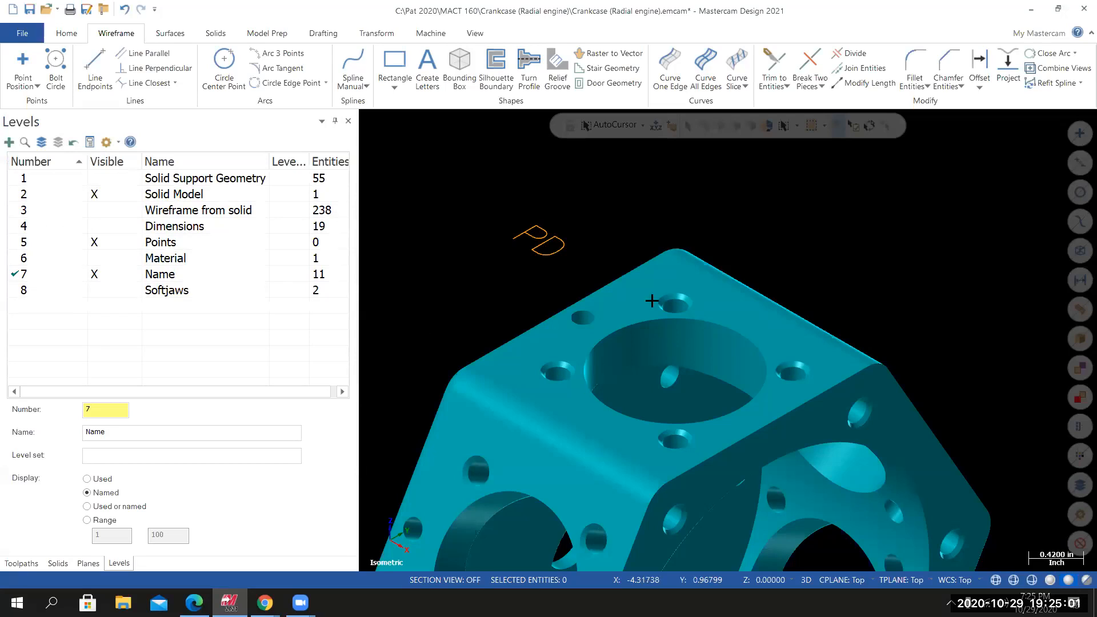
Draw a line about 0.36 in long at 90° from the large bore's rim toward the outer edge of the top face.
scroll(818, 331, "up", 1)
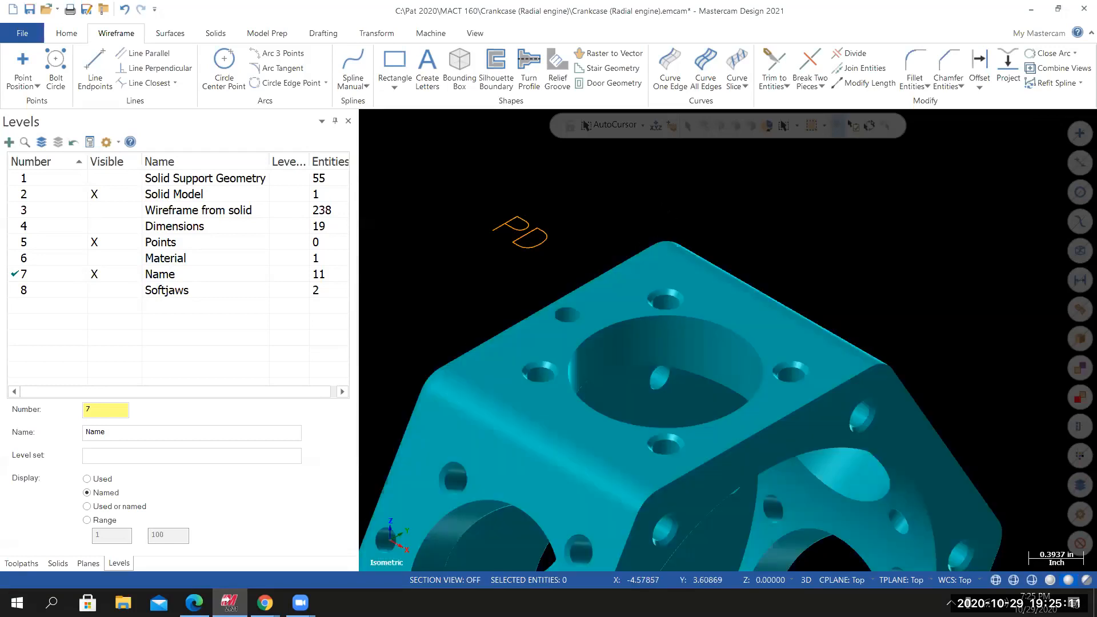
left_click(91, 63)
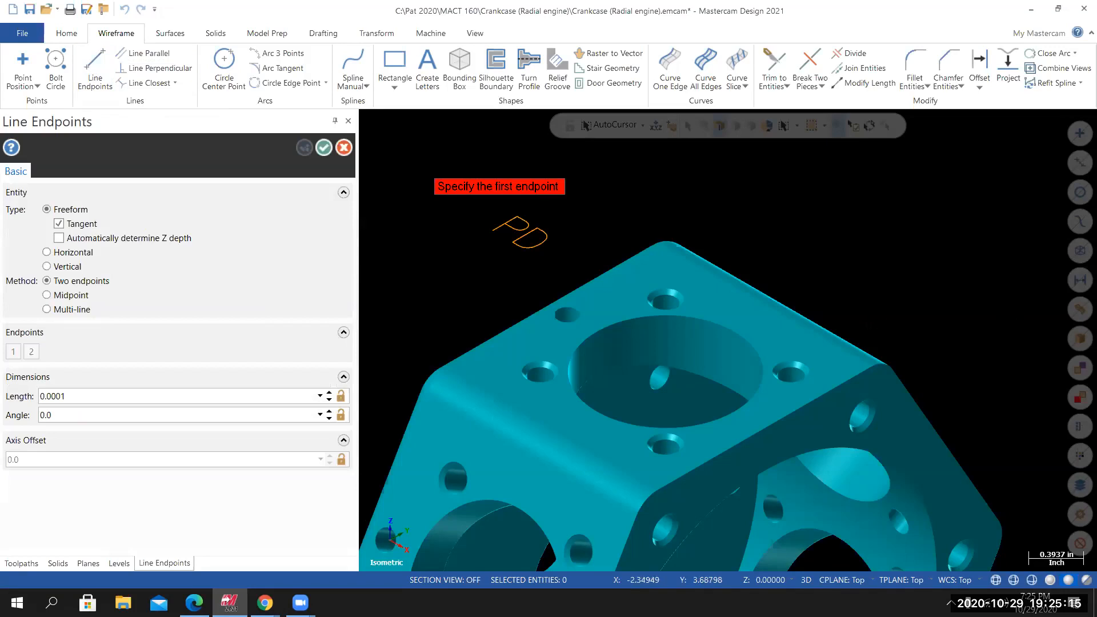
scroll(841, 313, "up", 3)
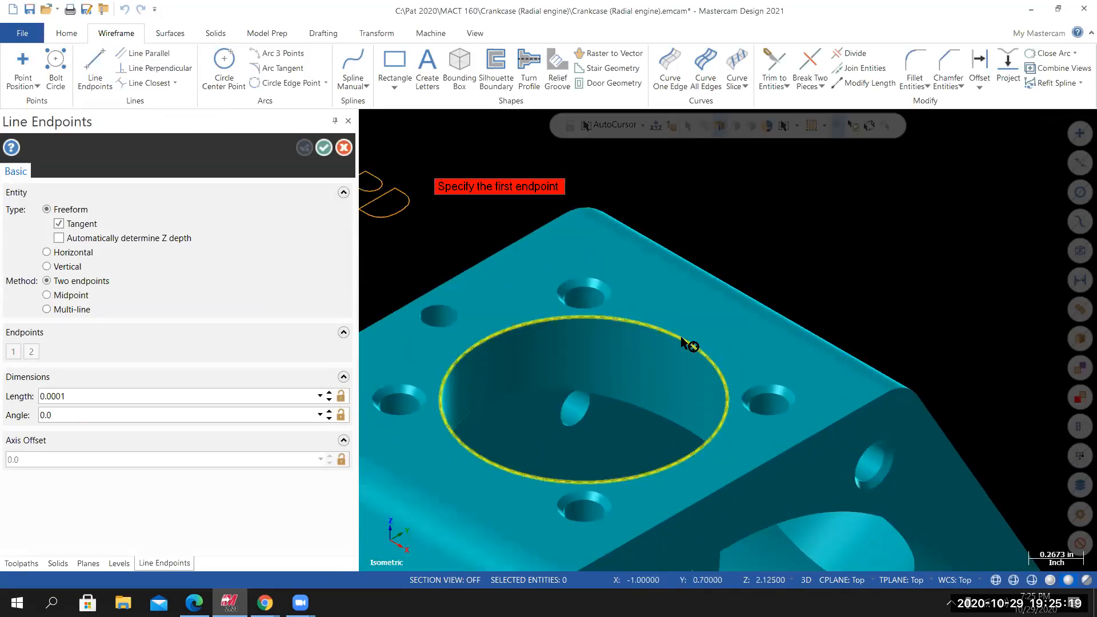
left_click(682, 341)
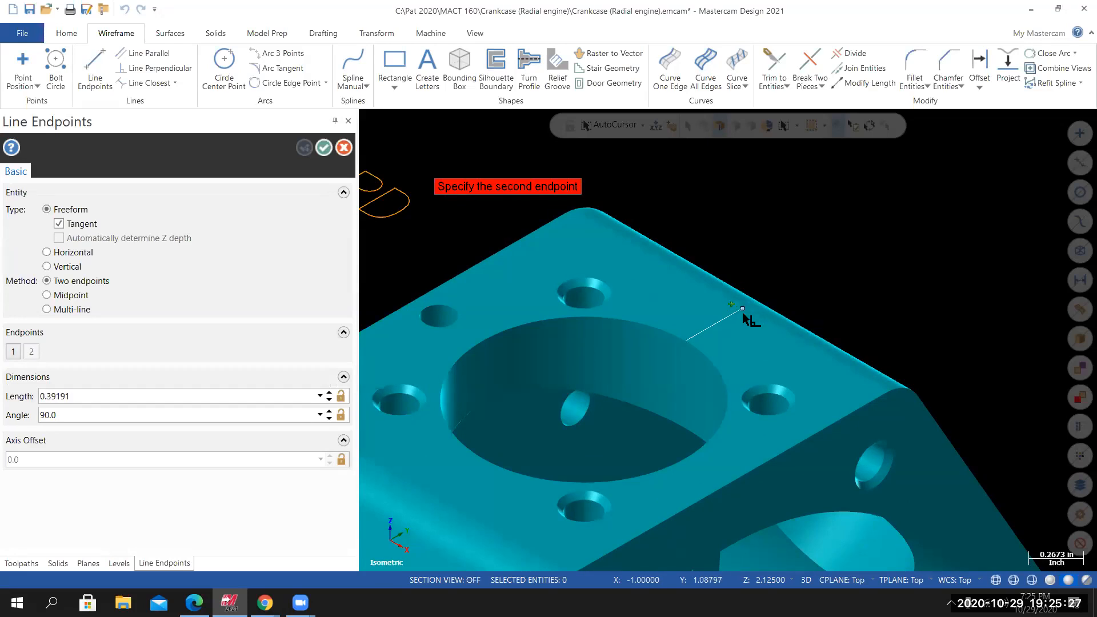
left_click(739, 311)
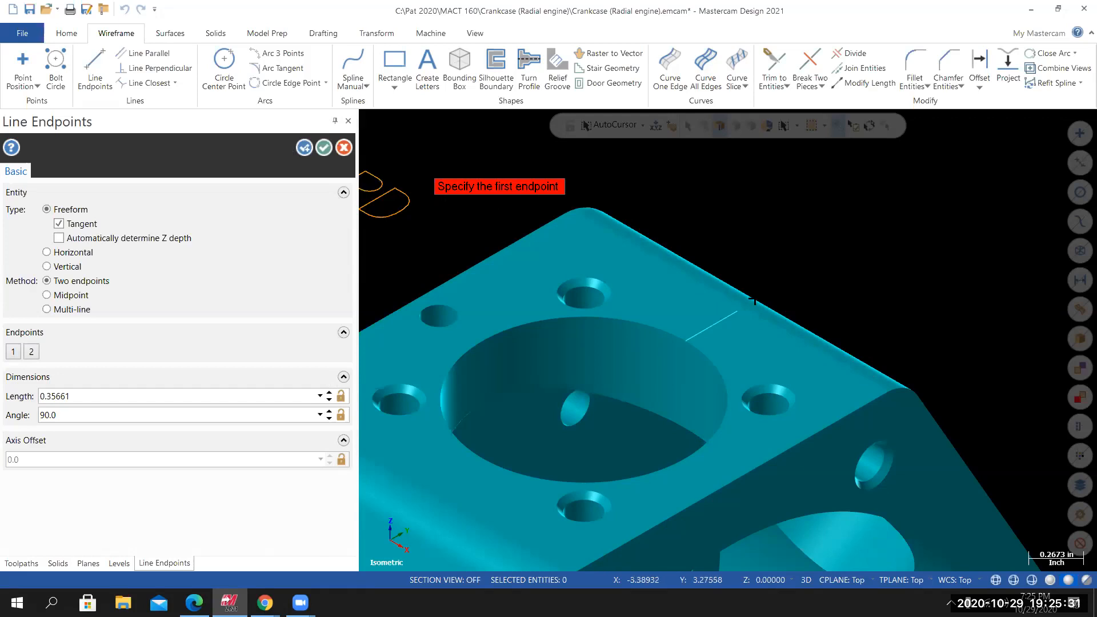
scroll(782, 362, "up", 4)
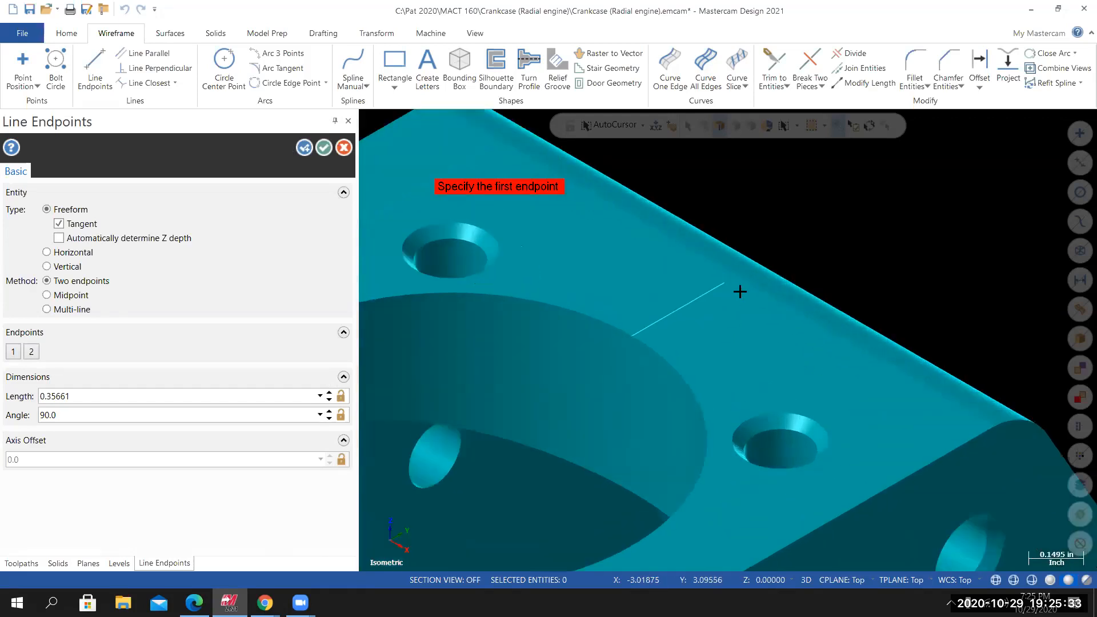
scroll(735, 290, "down", 2)
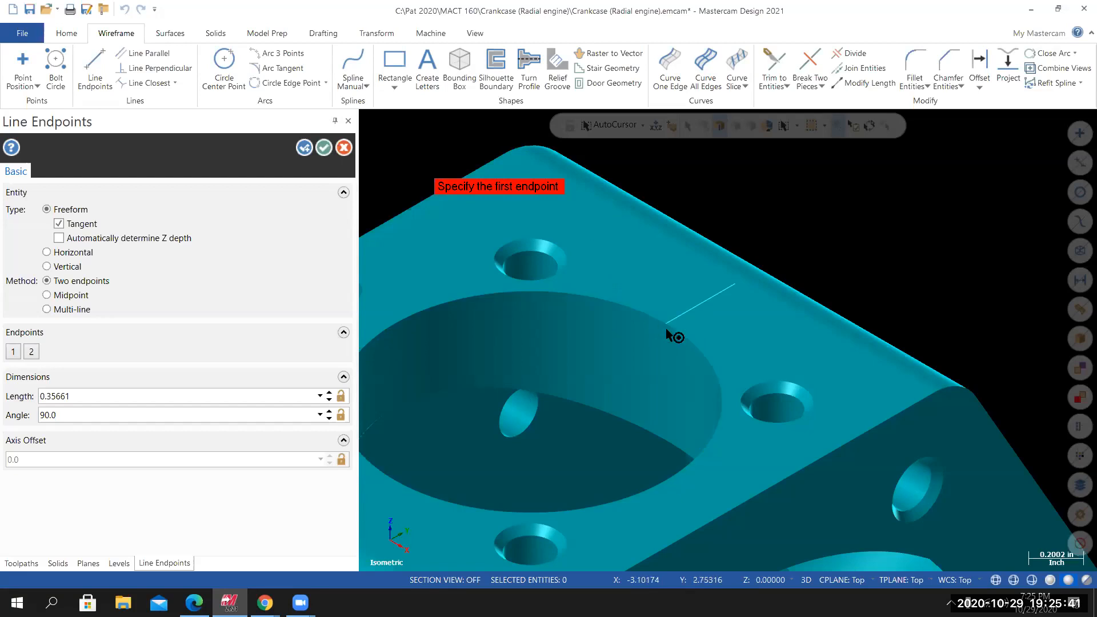
left_click(724, 301)
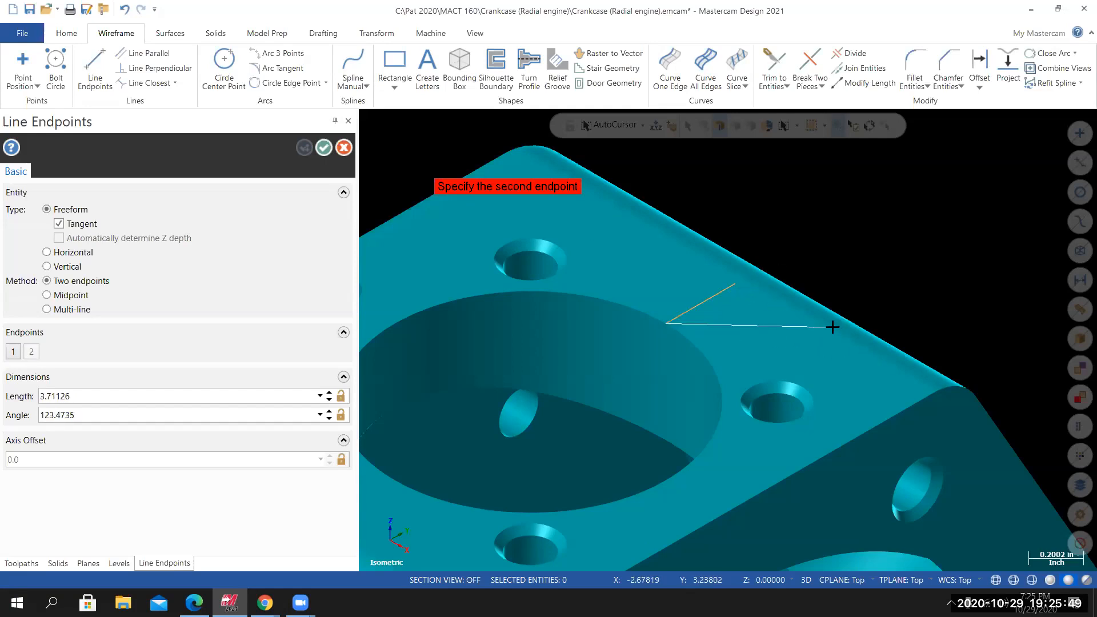
key("Escape")
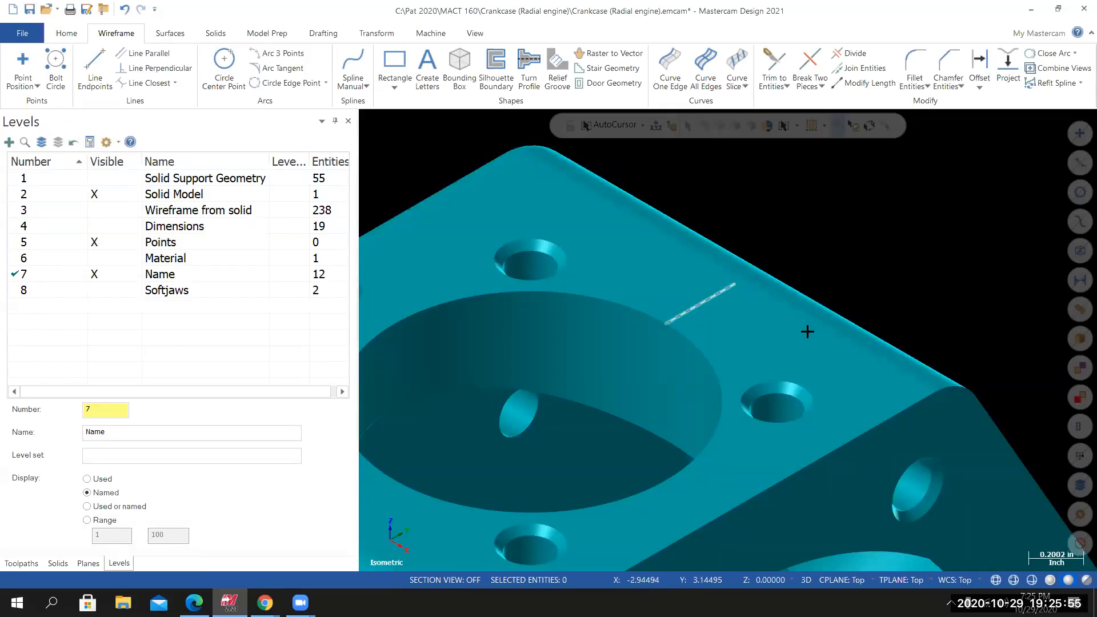
Show the crankcase shaded with outlined edges and delete the short line between the large bore and the outer edge.
scroll(845, 370, "down", 3)
scroll(826, 366, "up", 1)
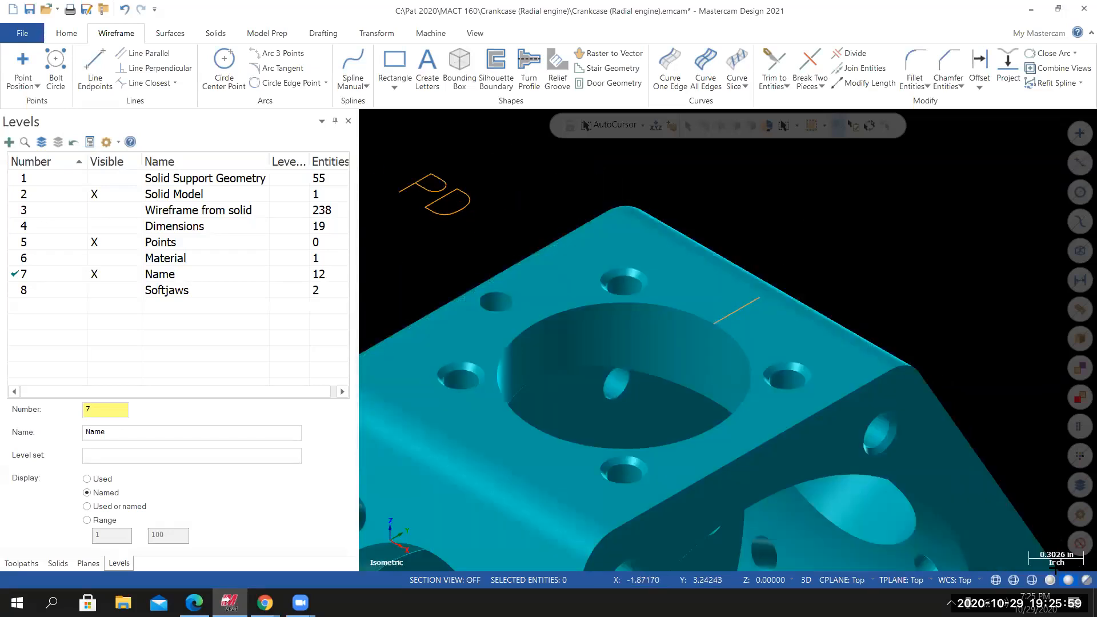
left_click(1085, 581)
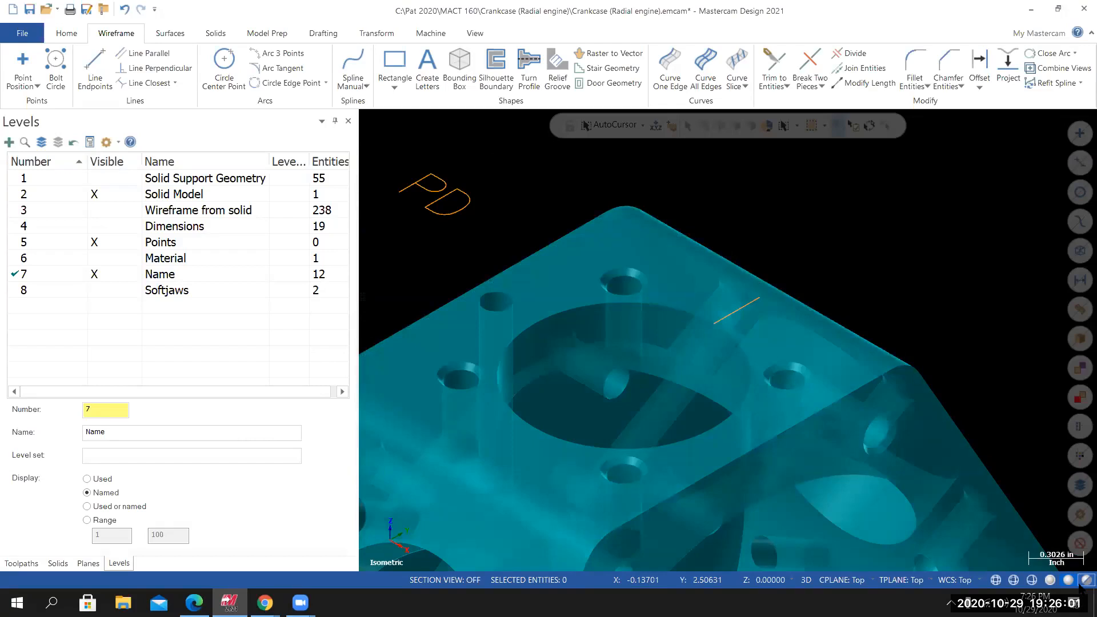
left_click(1082, 581)
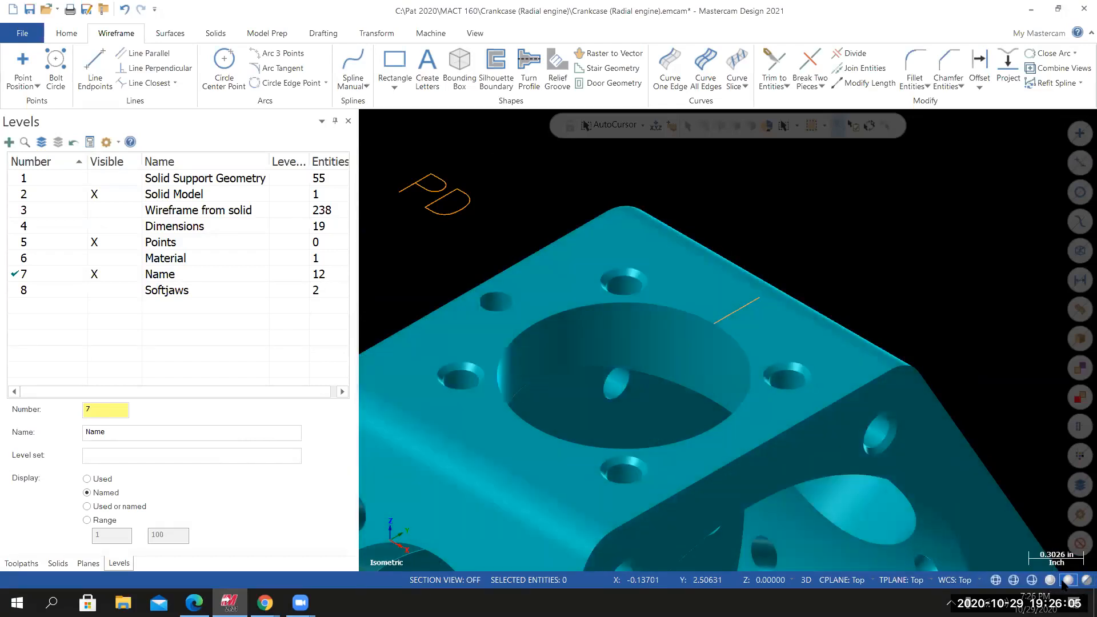
left_click(1034, 580)
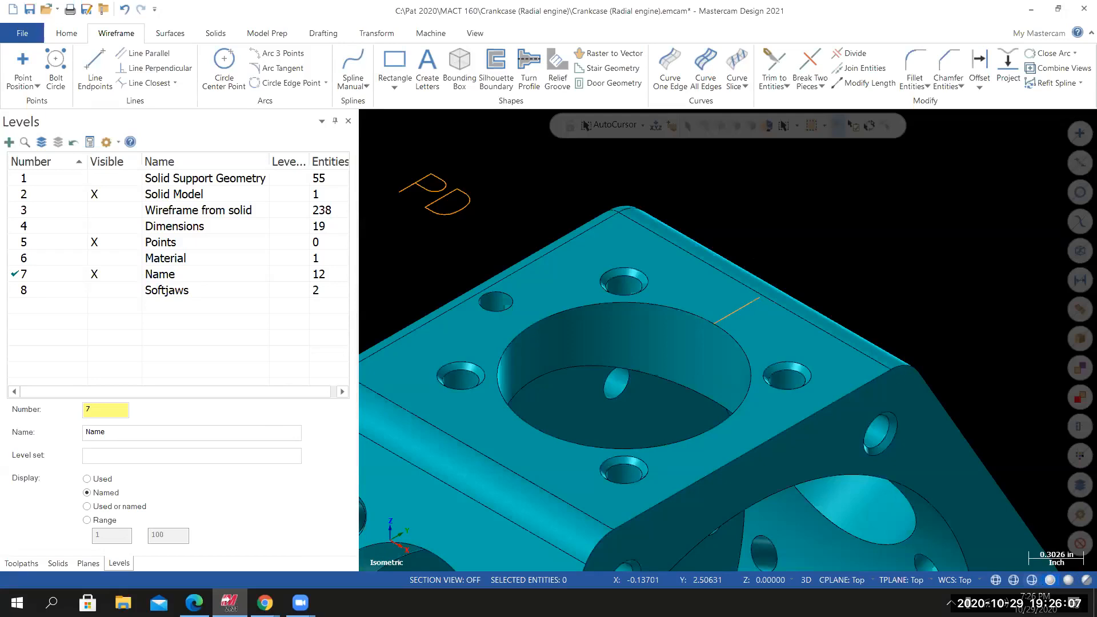
scroll(734, 320, "up", 2)
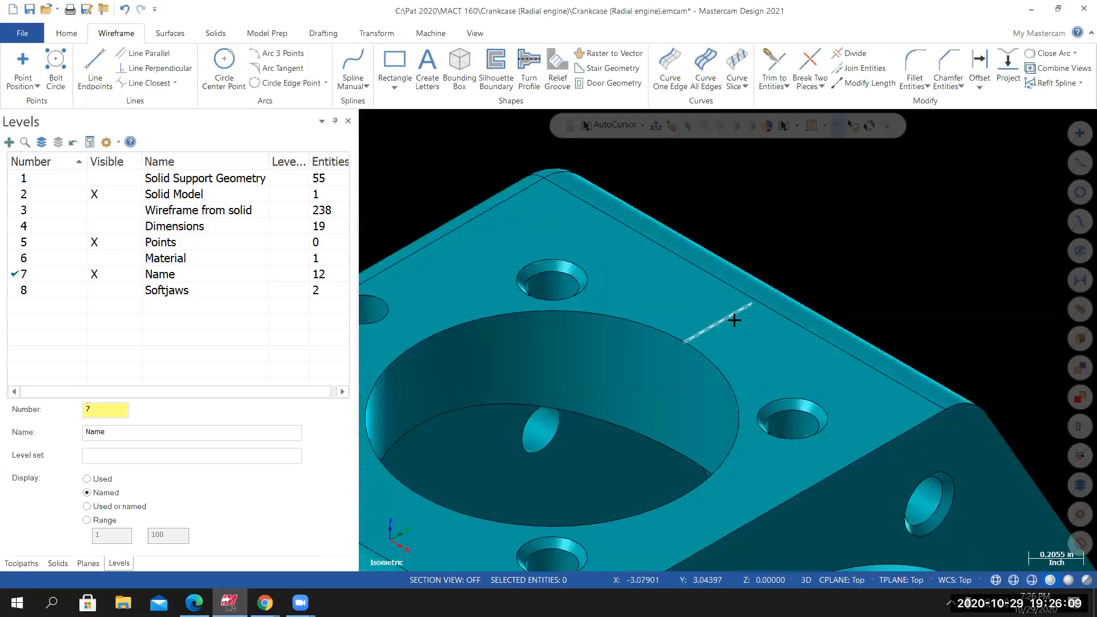
left_click(734, 320)
key("Delete")
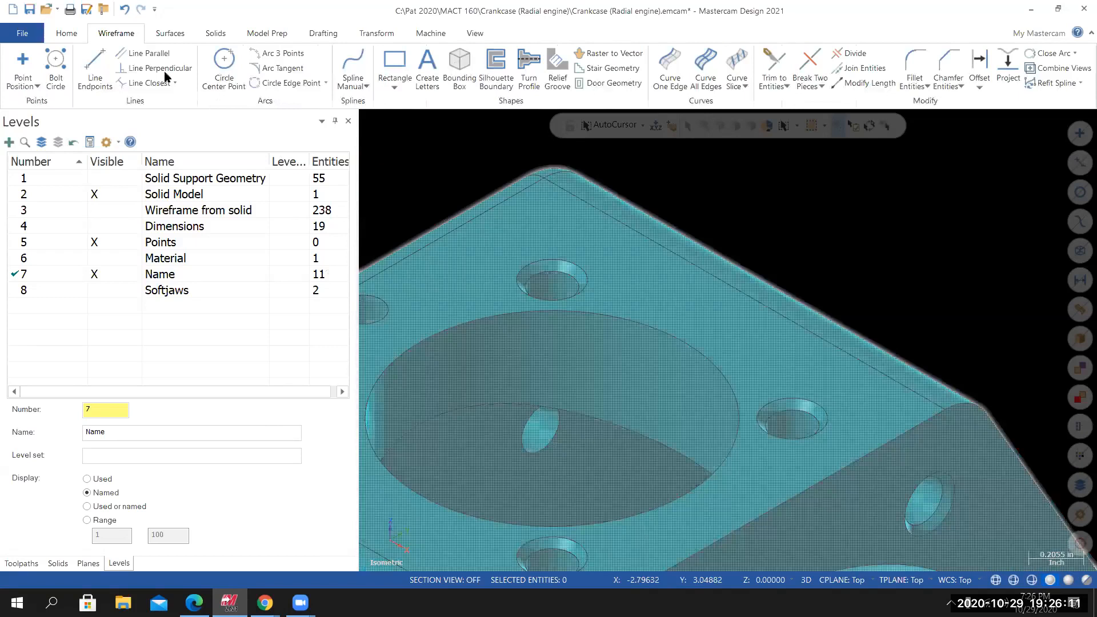
In wireframe display, draw a line about 0.376 in long at 90° from the large bore's rim to the top face's outer edge.
left_click(96, 69)
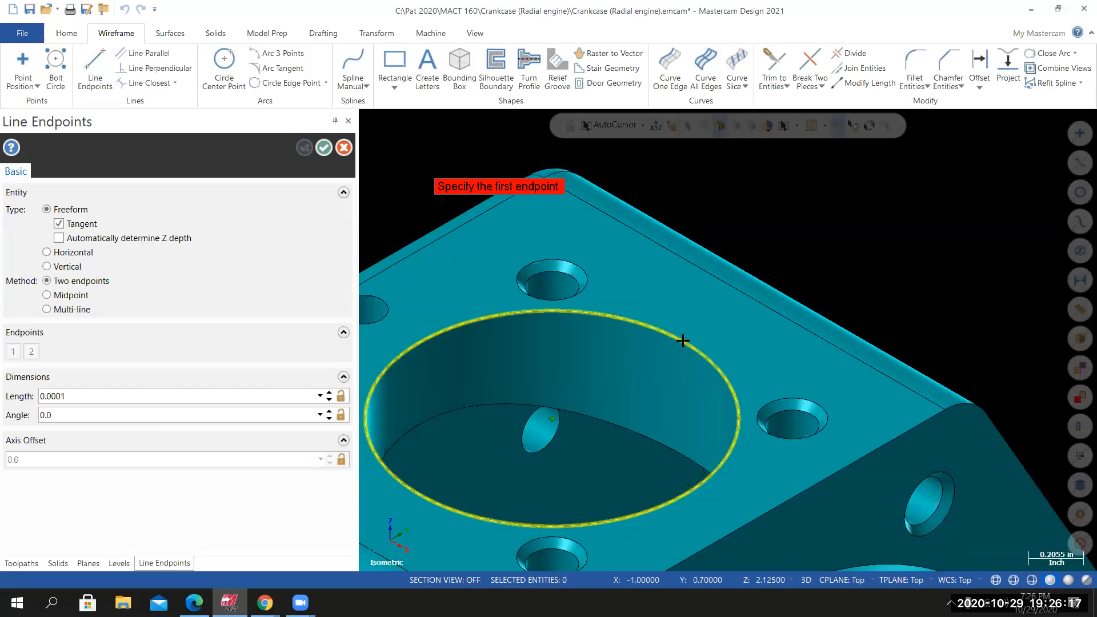
left_click(684, 341)
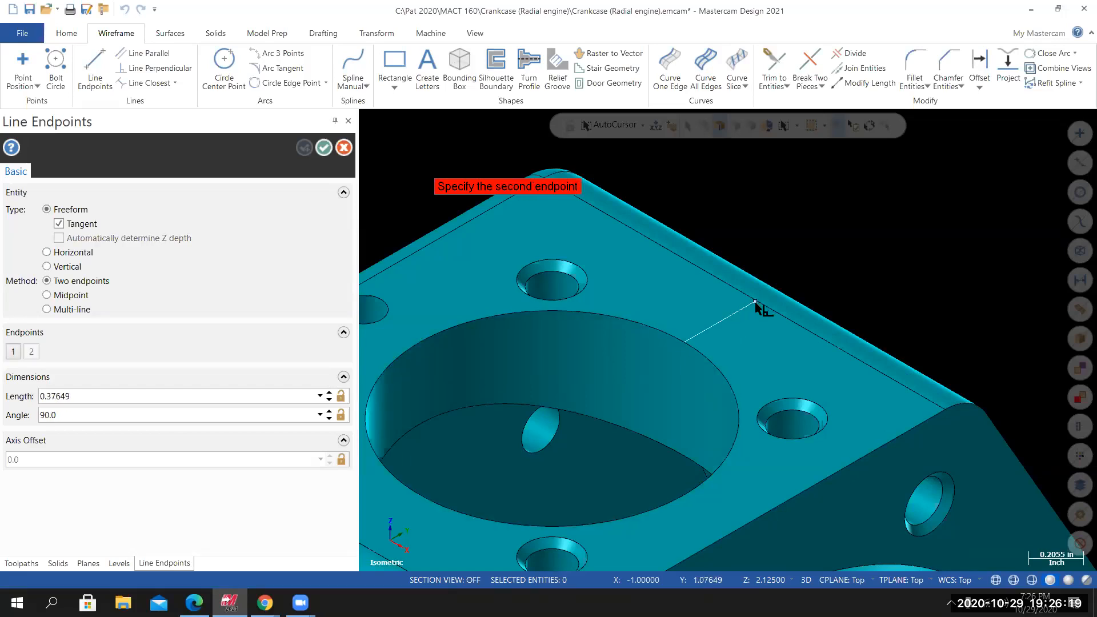
scroll(743, 314, "up", 1)
scroll(742, 317, "up", 2)
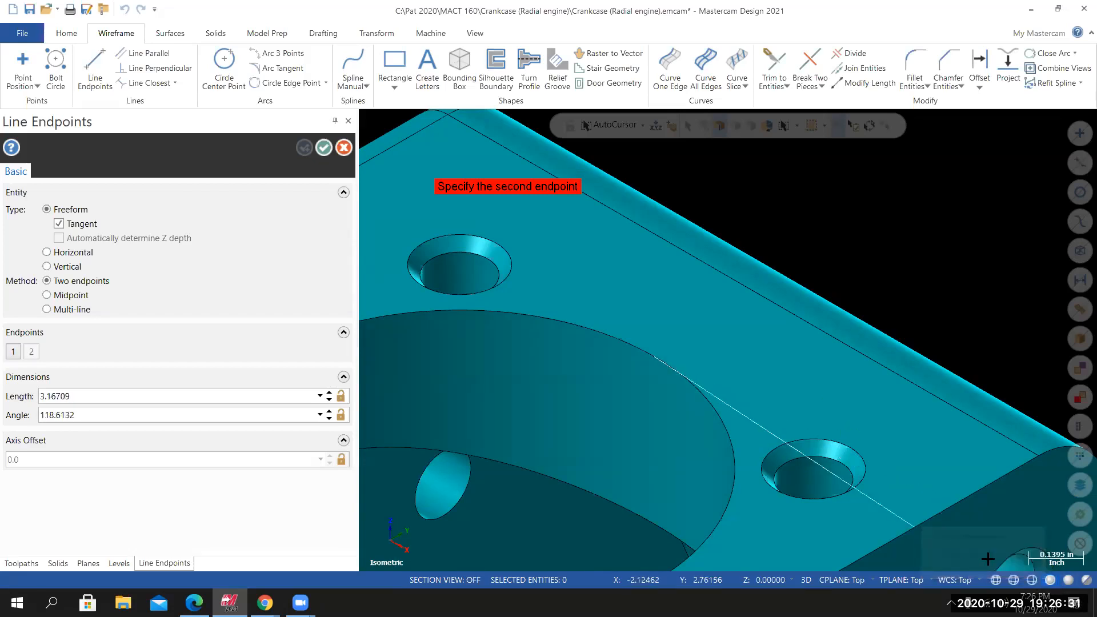
key("alt+s")
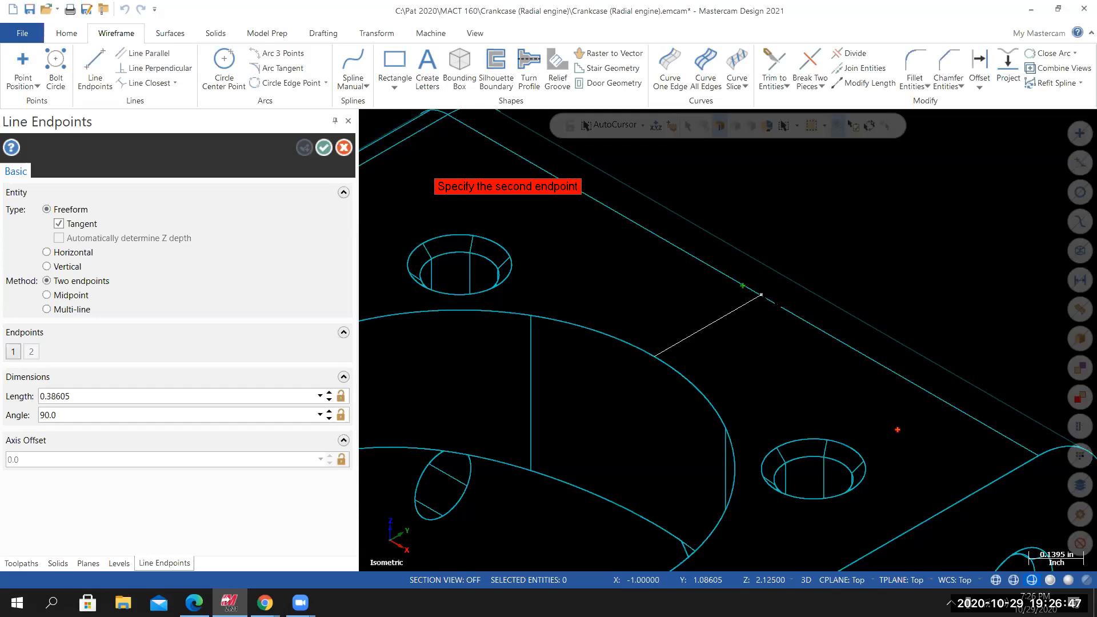
left_click(759, 296)
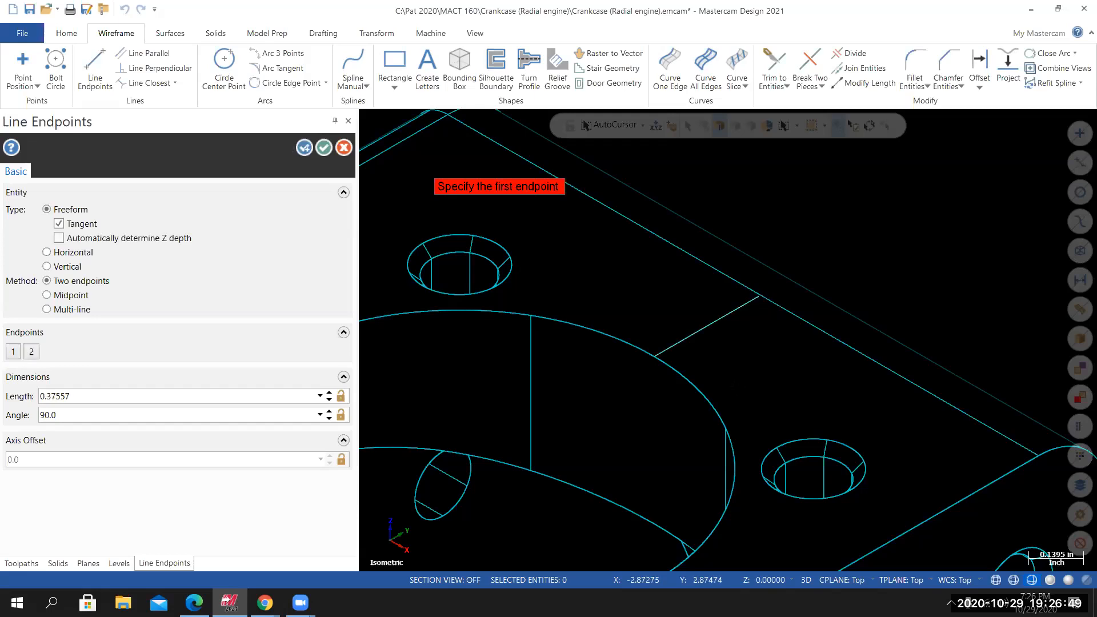
key("alt+z")
key("Escape")
Return the crankcase to shaded display without outlined edges.
scroll(752, 385, "down", 5)
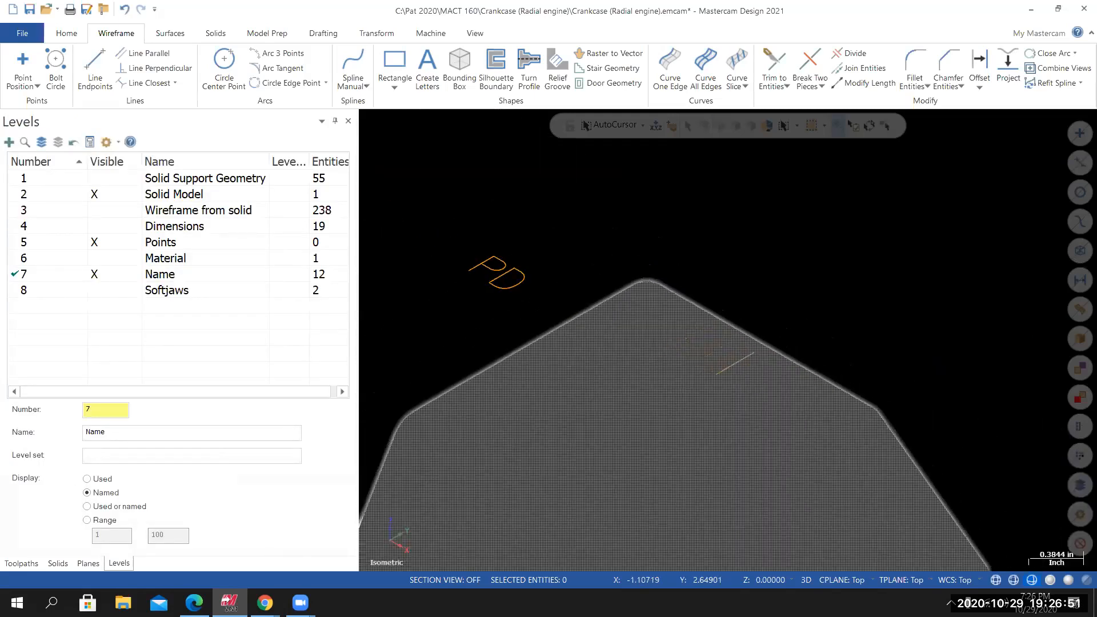
left_click(1072, 581)
scroll(954, 534, "up", 2)
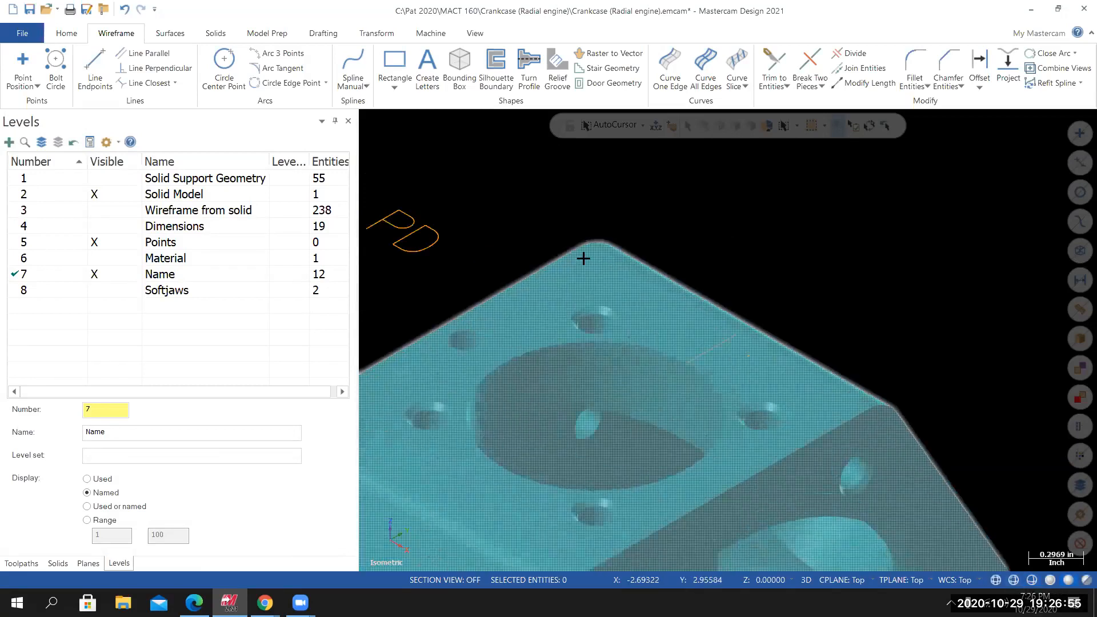
Draw a line along the top face's outer edge beside the large bore, running from corner to corner.
middle_click_drag(691, 292, 699, 324)
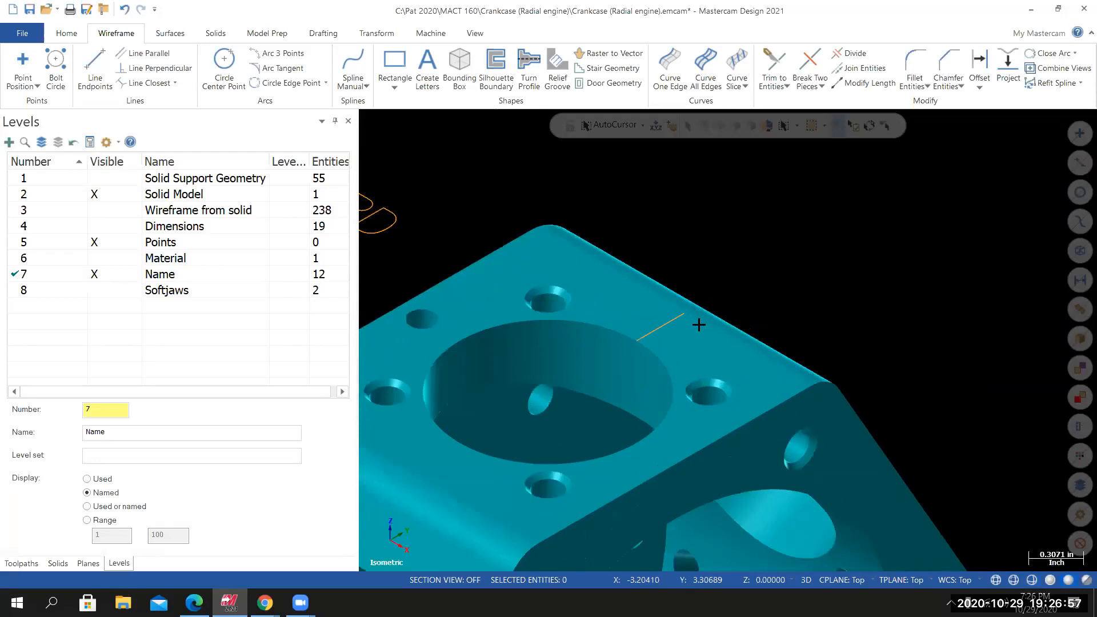
middle_click_drag(610, 259, 630, 306)
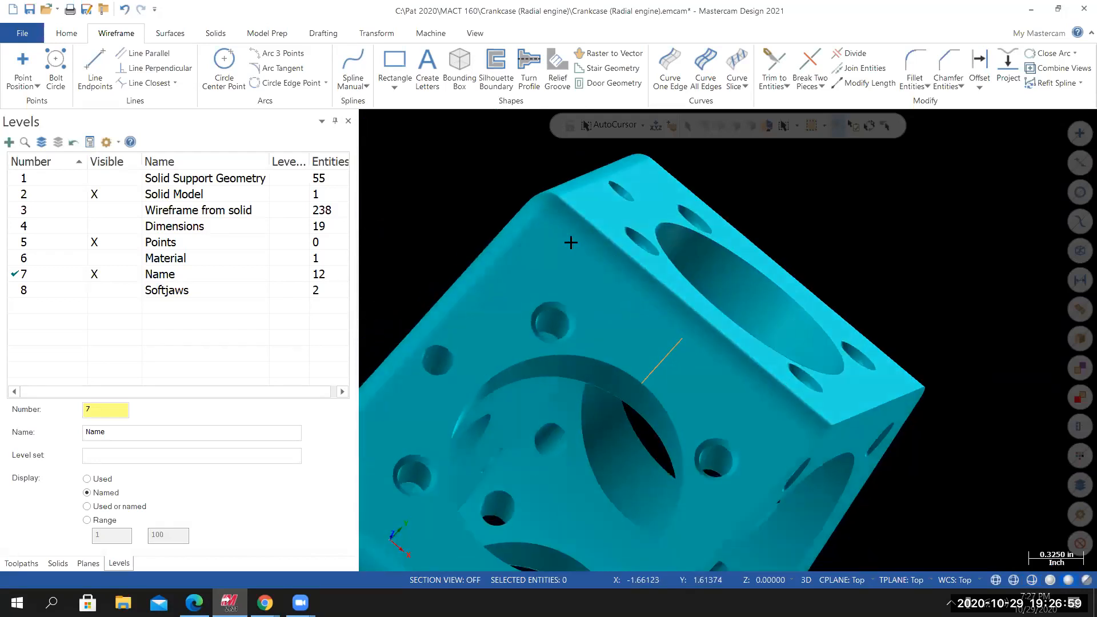
left_click(95, 64)
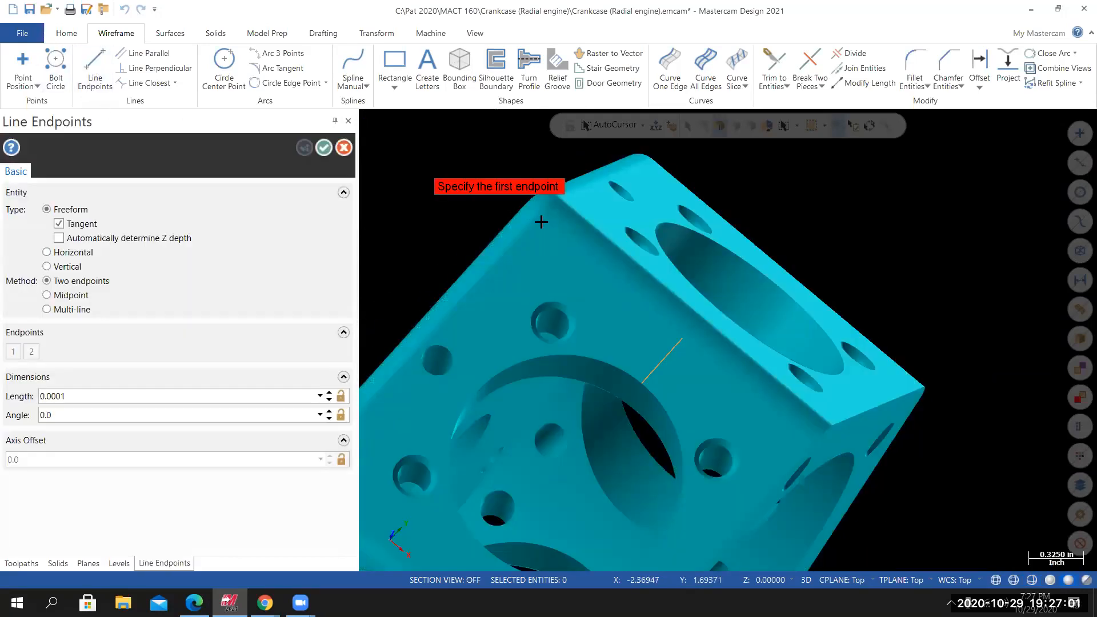
left_click(540, 218)
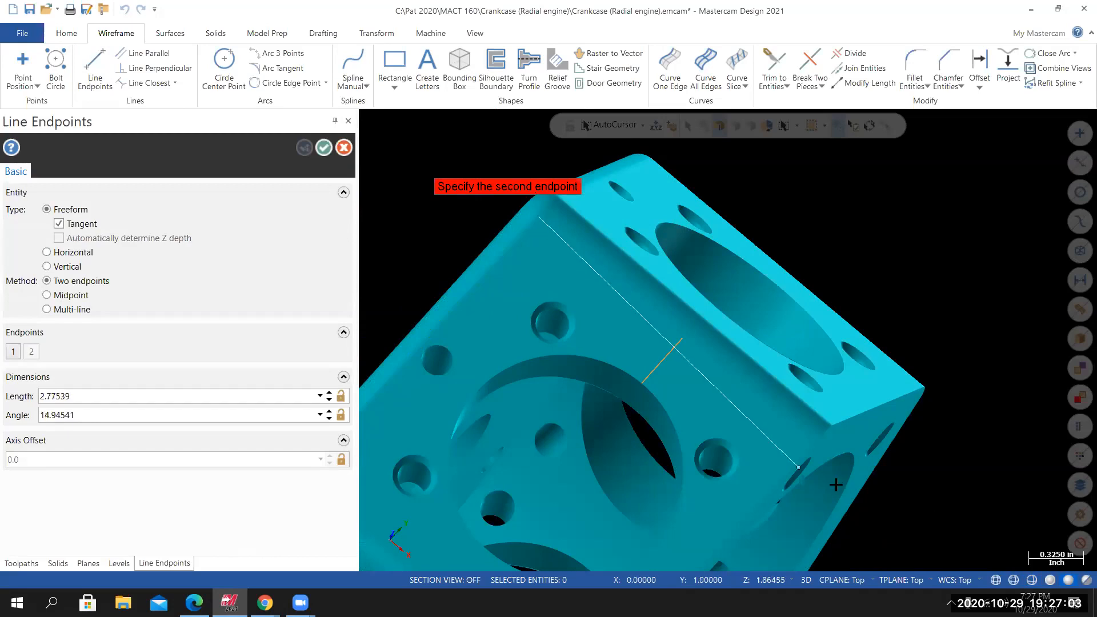
left_click(812, 445)
key("Escape")
Delete the short line between the large bore's rim and the top face's outer edge.
middle_click_drag(660, 348, 666, 359)
left_click(666, 359)
key("Delete")
scroll(711, 367, "up", 2)
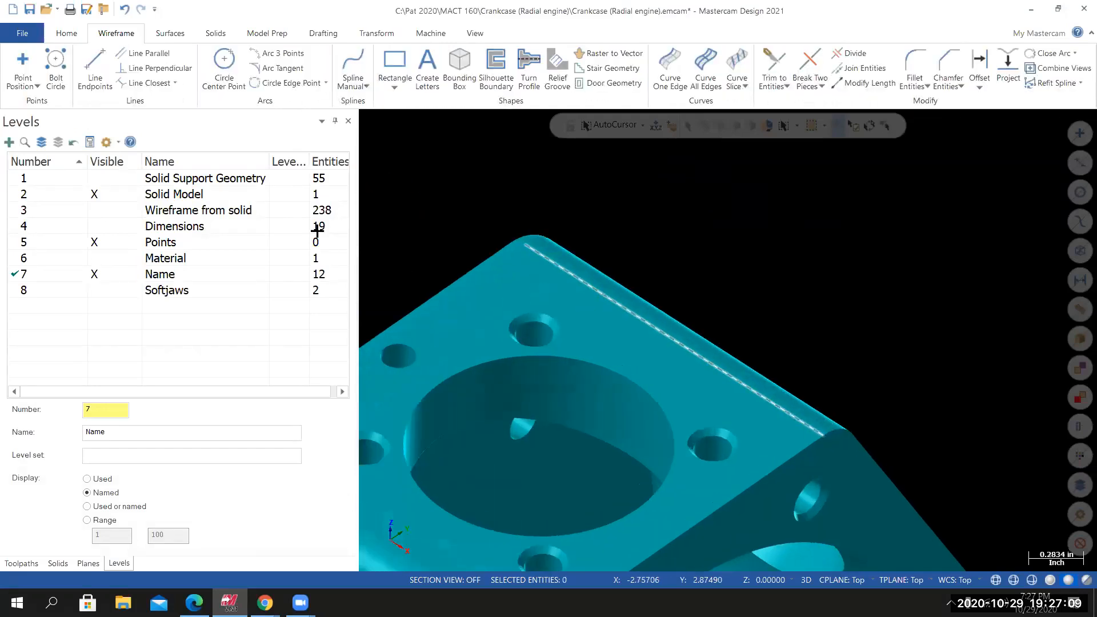
Draw a line from the large bore's rim perpendicular to the construction line along the outer edge.
left_click(95, 69)
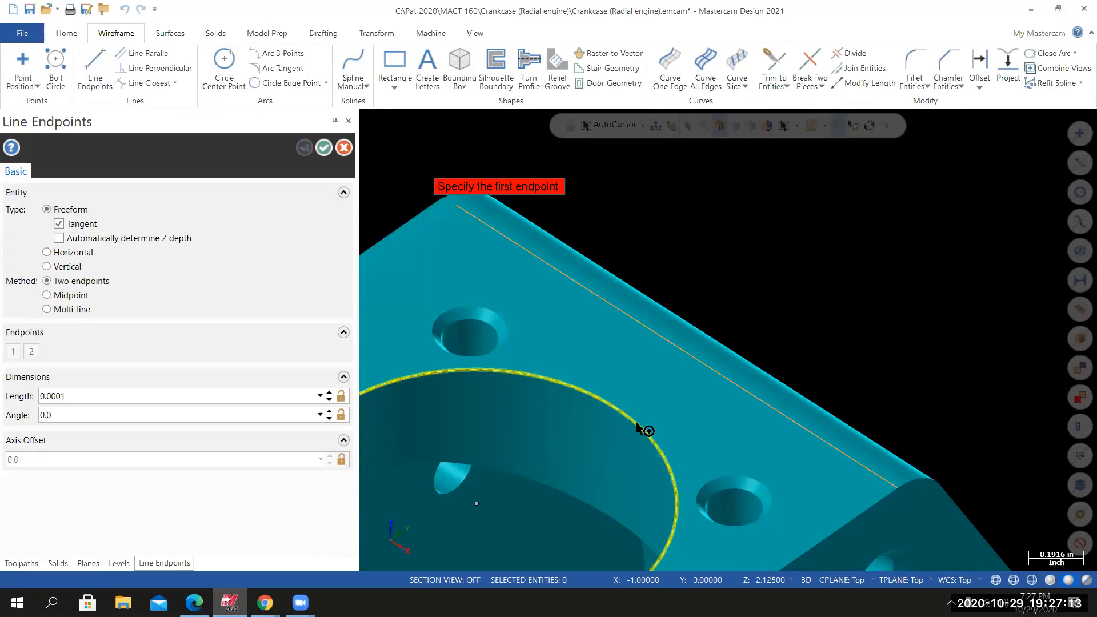
left_click(615, 406)
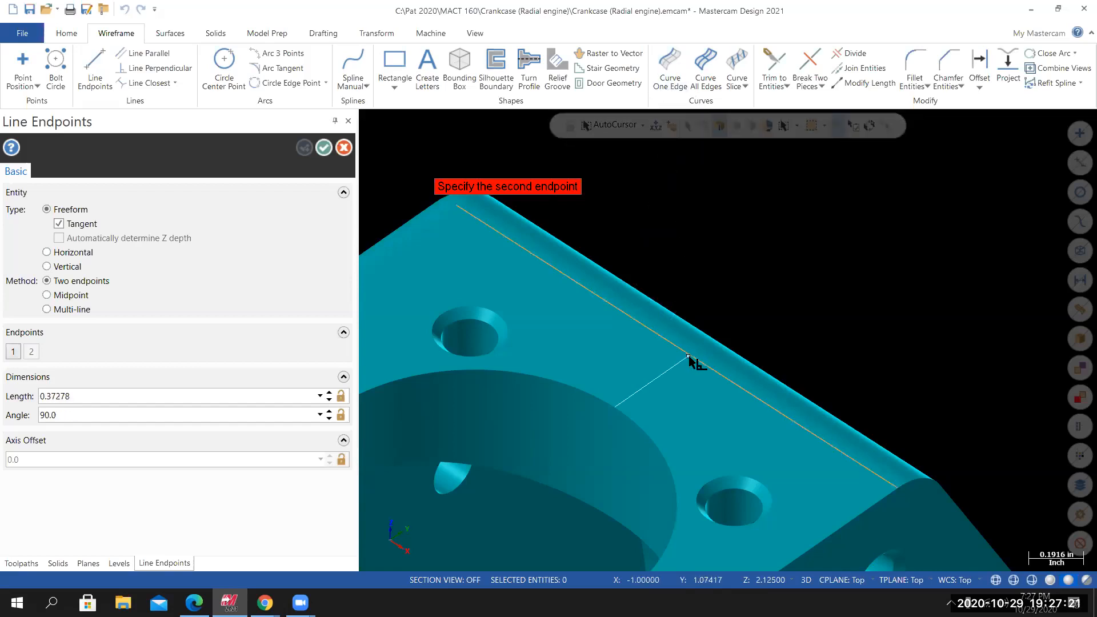
left_click(673, 128)
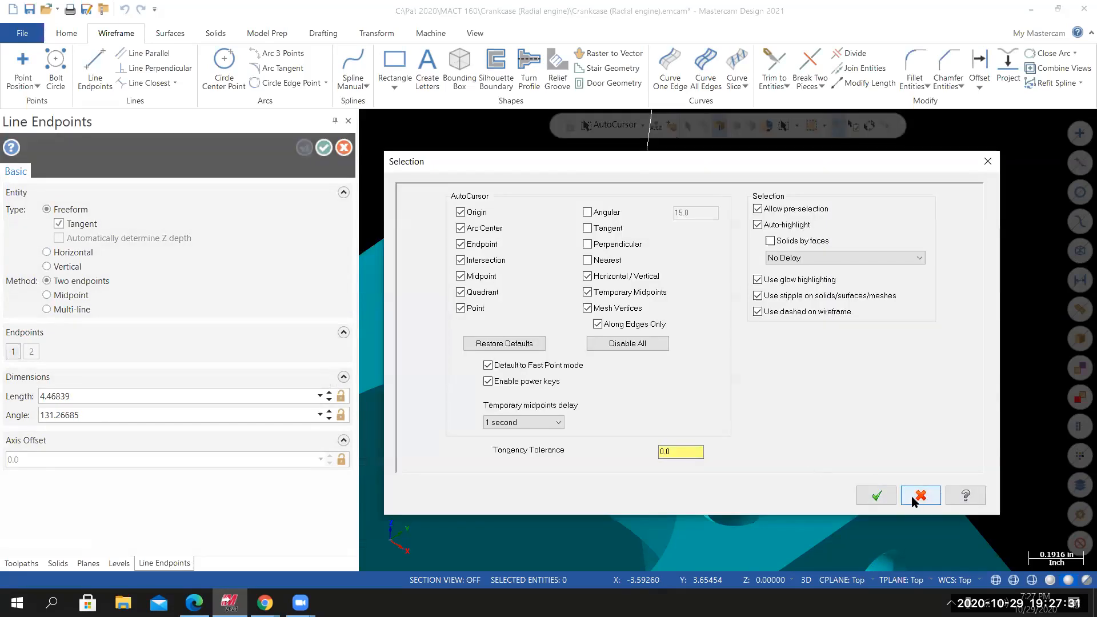
left_click(921, 495)
left_click(643, 125)
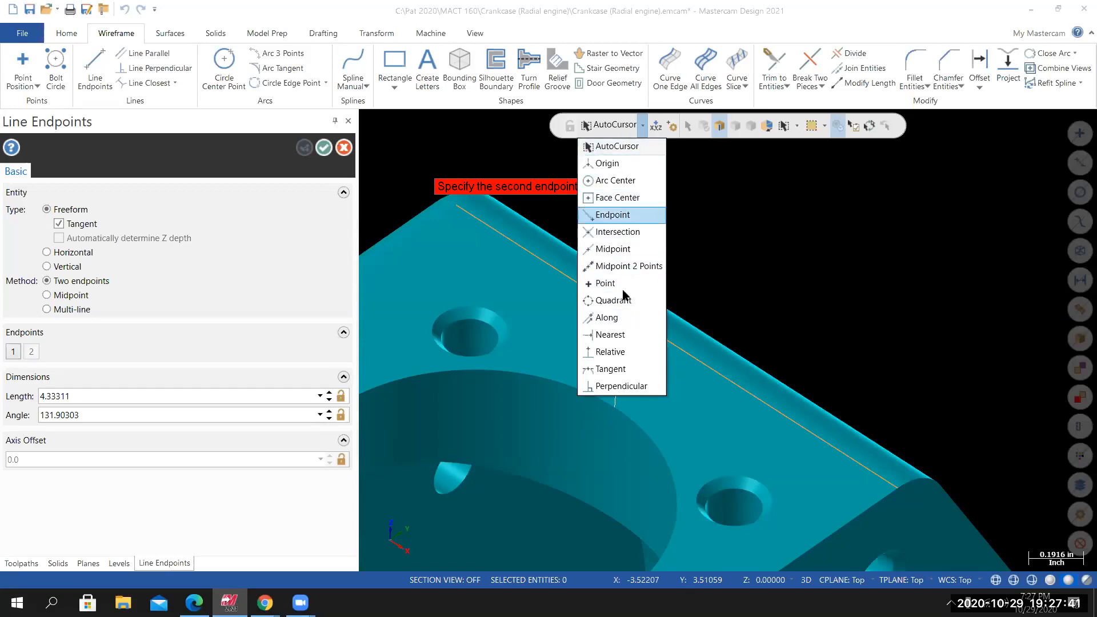
left_click(619, 387)
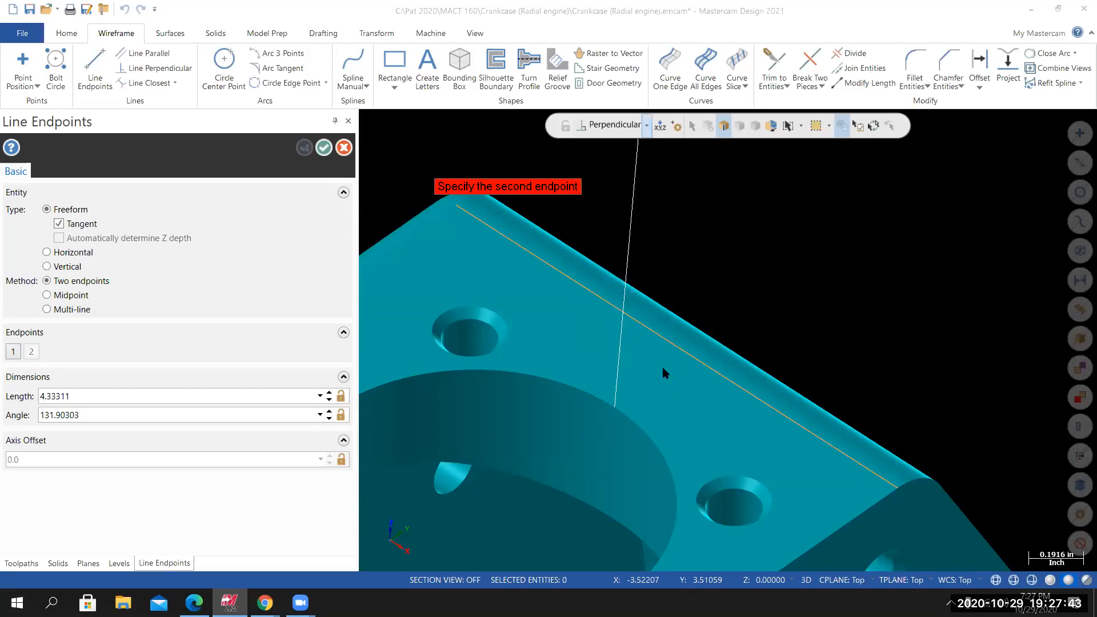
left_click(682, 351)
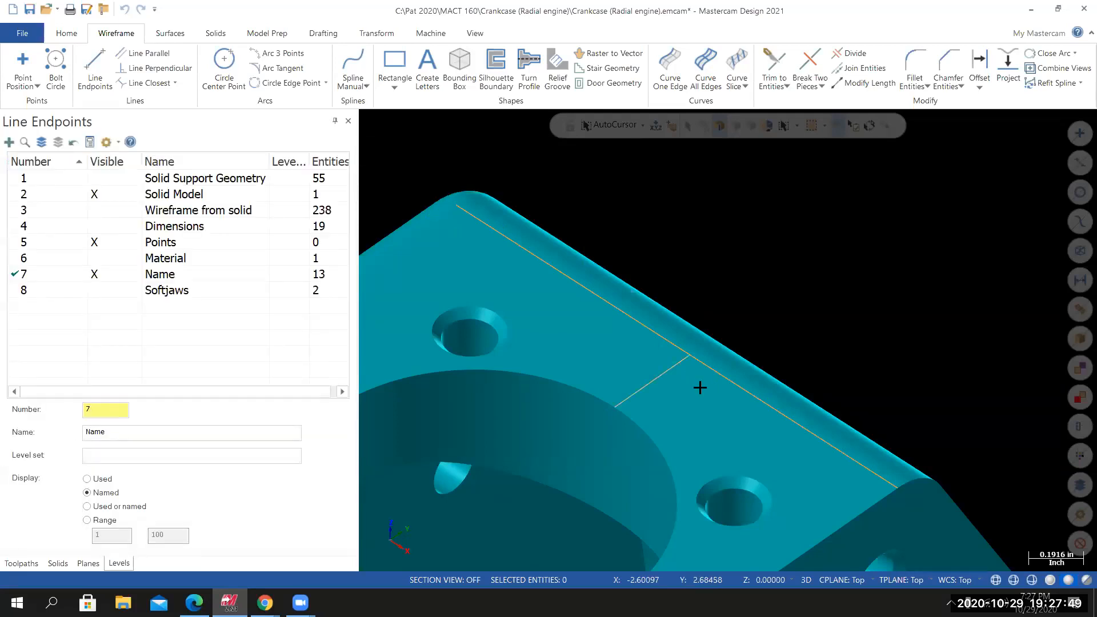
Delete the short perpendicular line and the long line along the outer edge.
left_click(675, 369)
key("Delete")
left_click(722, 374)
key("Delete")
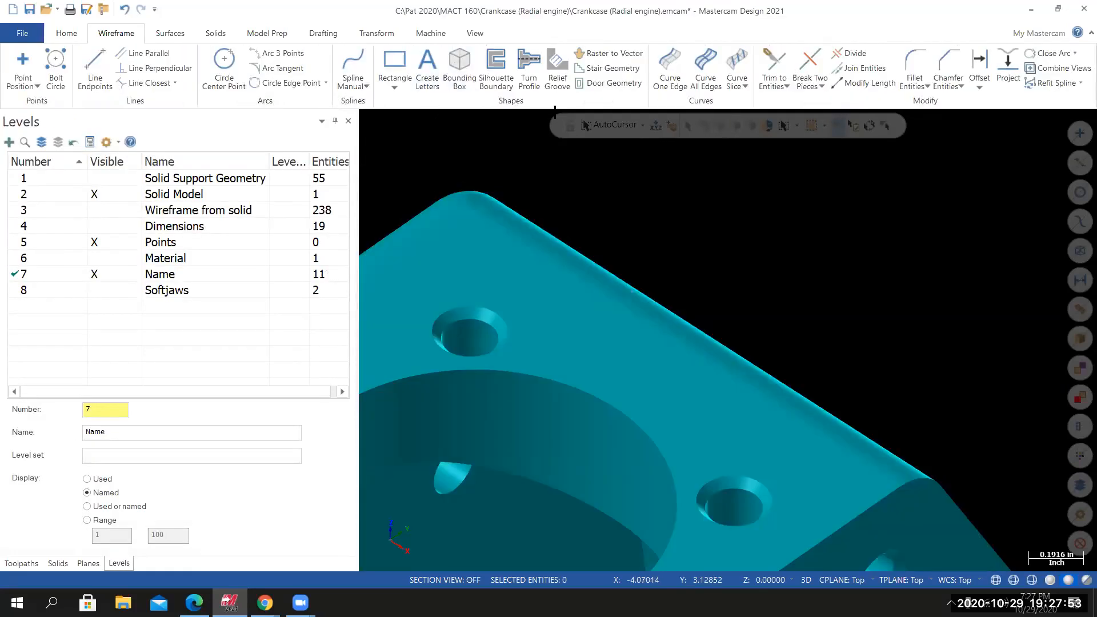
Draw a line about 0.383 in long from the large bore's rim, perpendicular to the top face's outer edge.
left_click(92, 62)
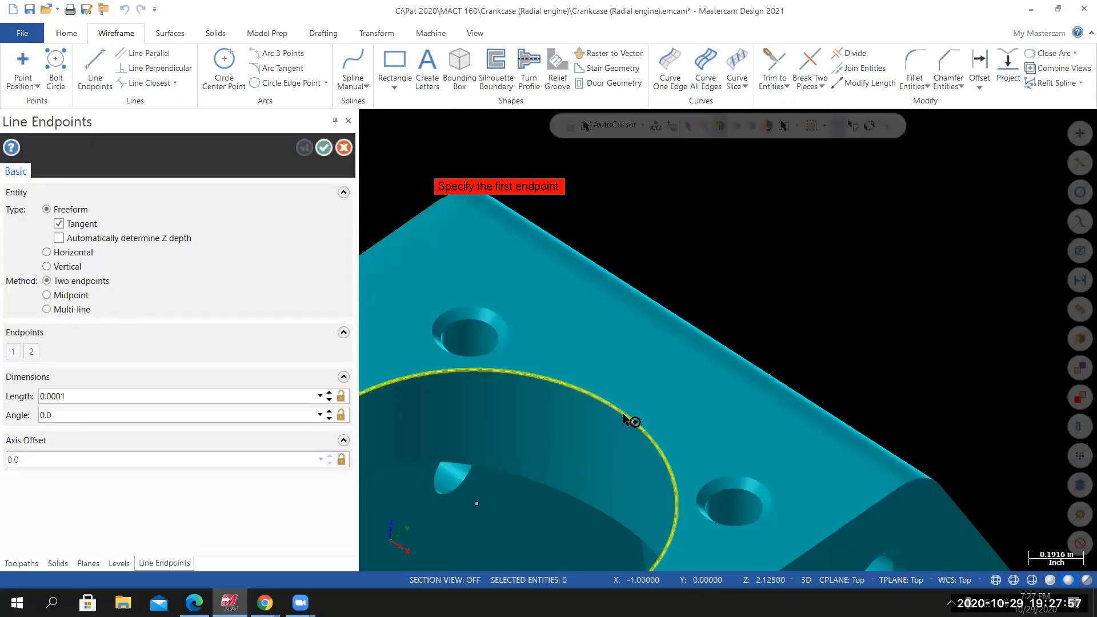
left_click(623, 413)
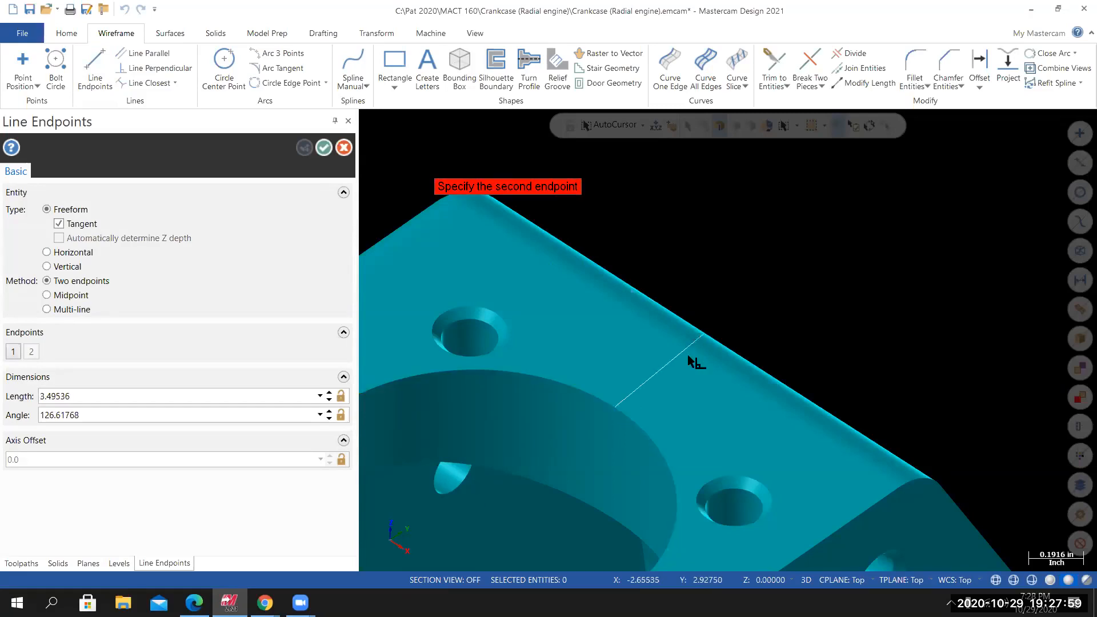
left_click(642, 125)
left_click(642, 380)
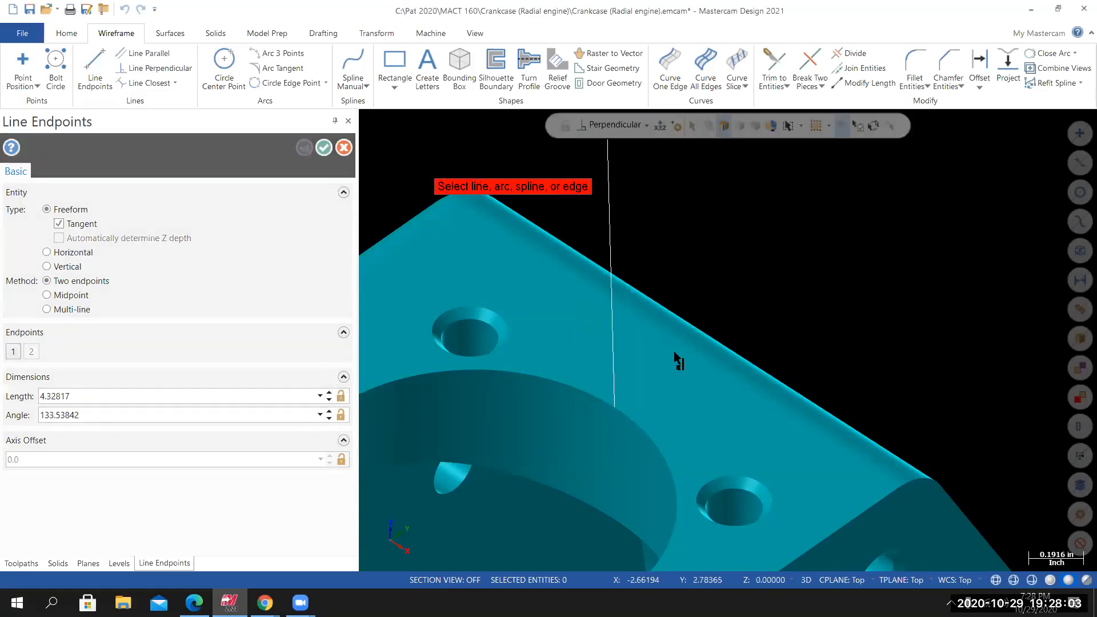
left_click(681, 351)
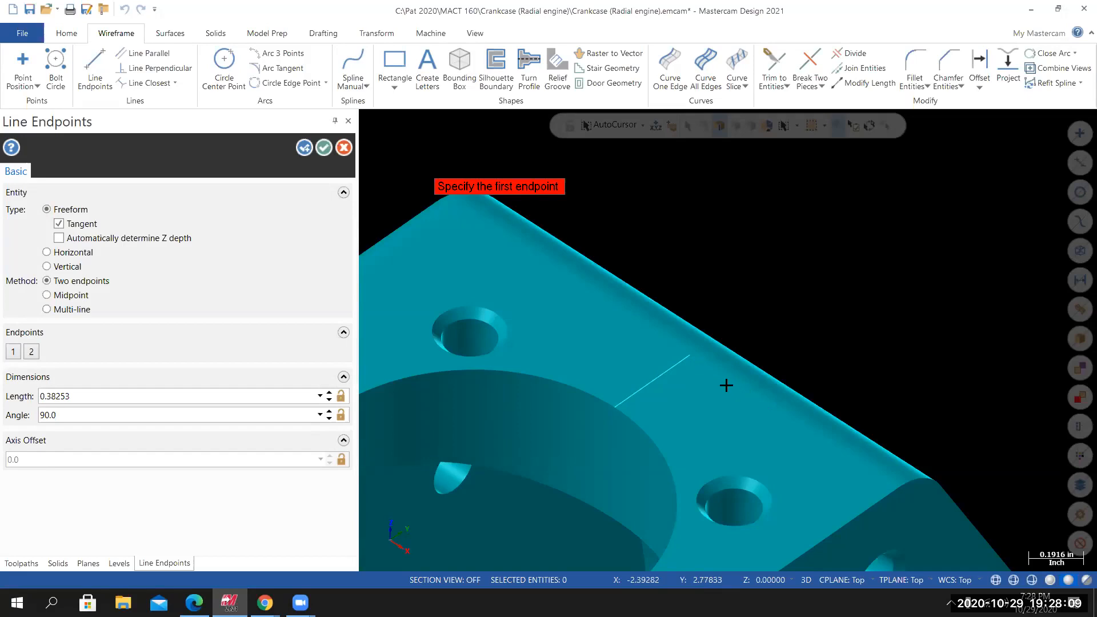
left_click(323, 148)
scroll(597, 353, "down", 4)
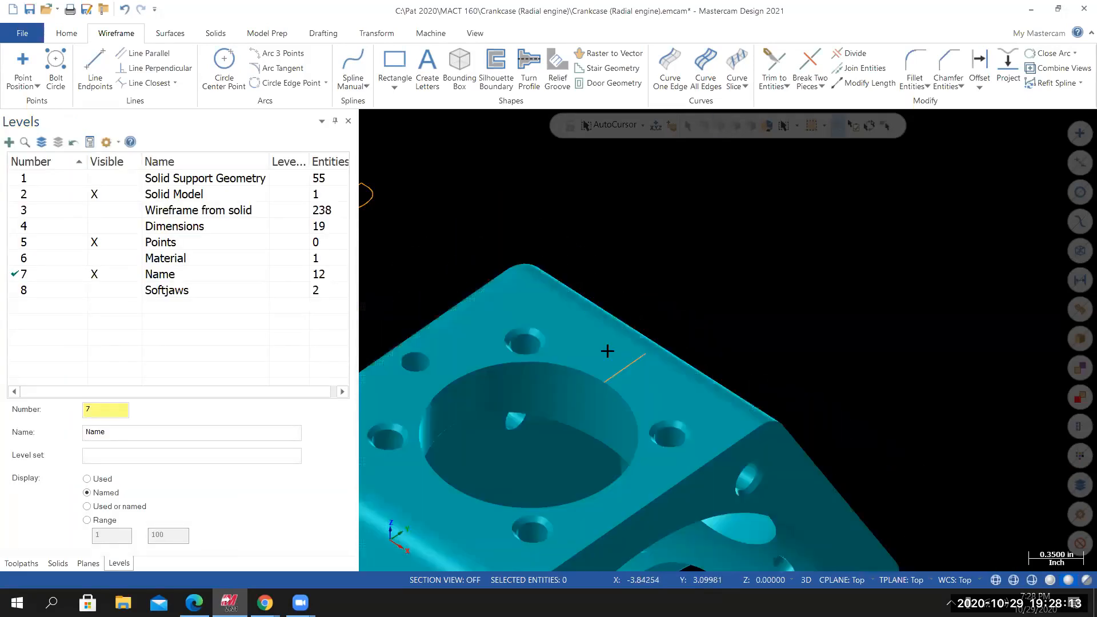
scroll(434, 320, "up", 1)
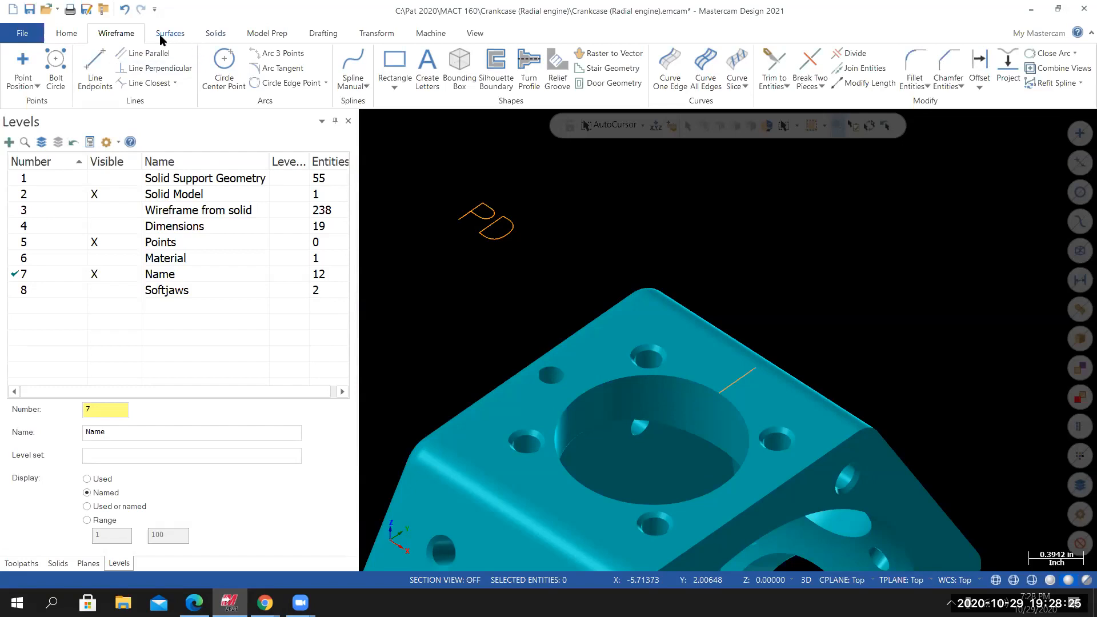
left_click(378, 35)
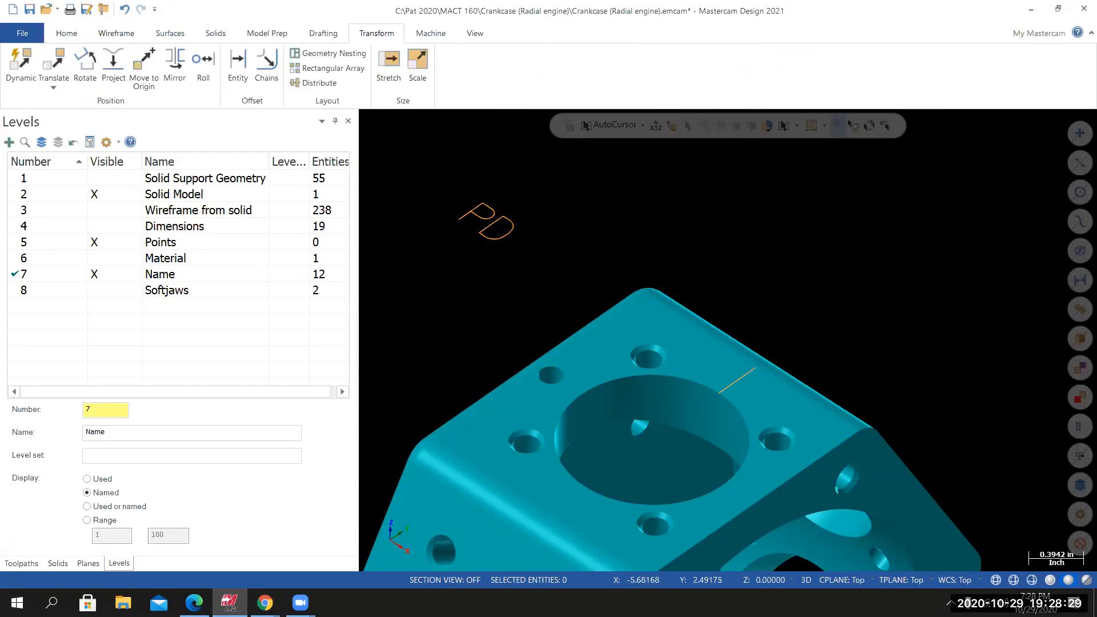
left_click_drag(428, 181, 541, 264)
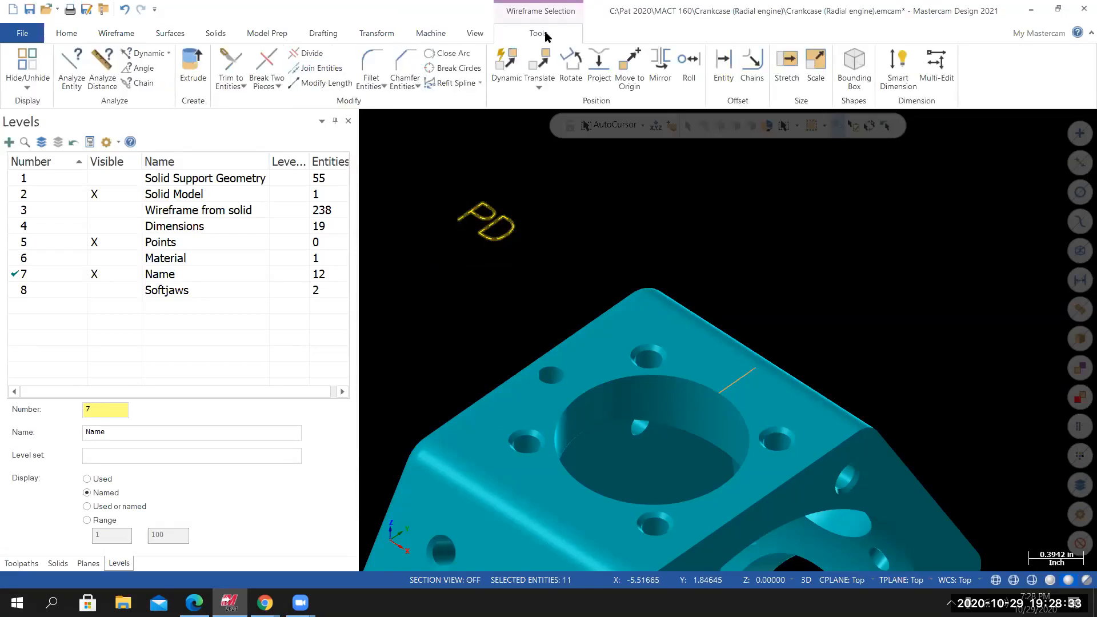
left_click(377, 34)
left_click(53, 68)
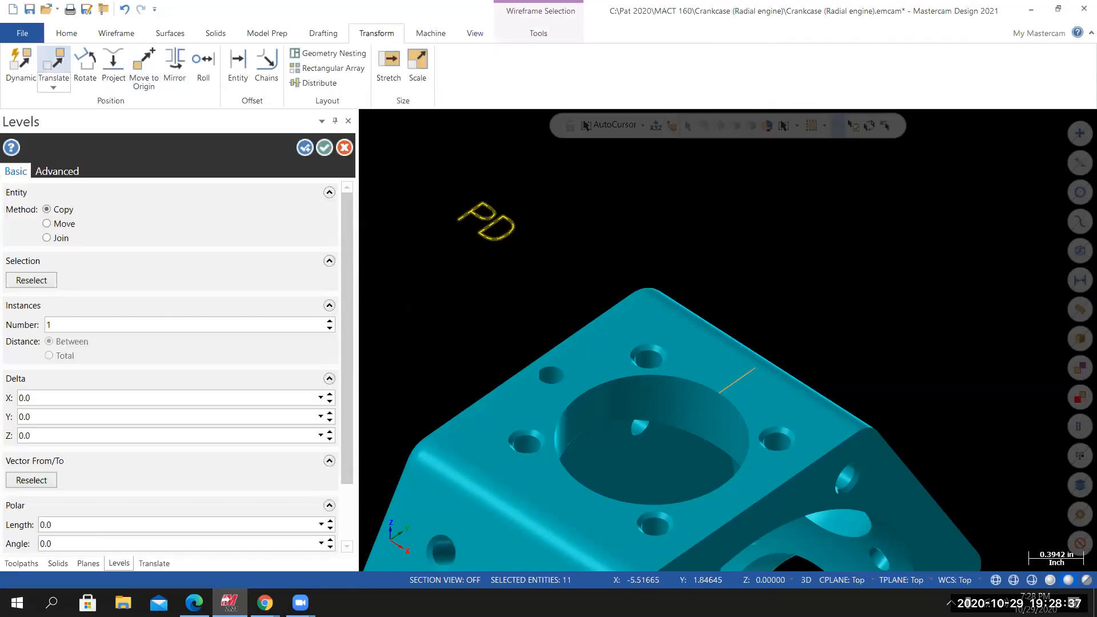
scroll(512, 285, "up", 2)
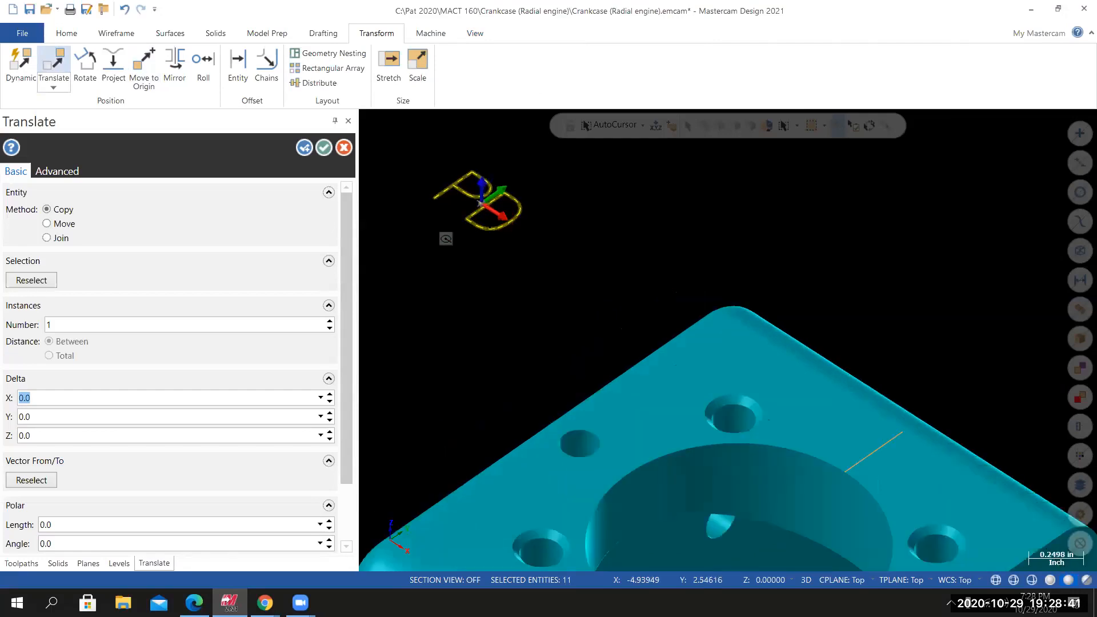
scroll(479, 202, "up", 2)
scroll(477, 200, "up", 1)
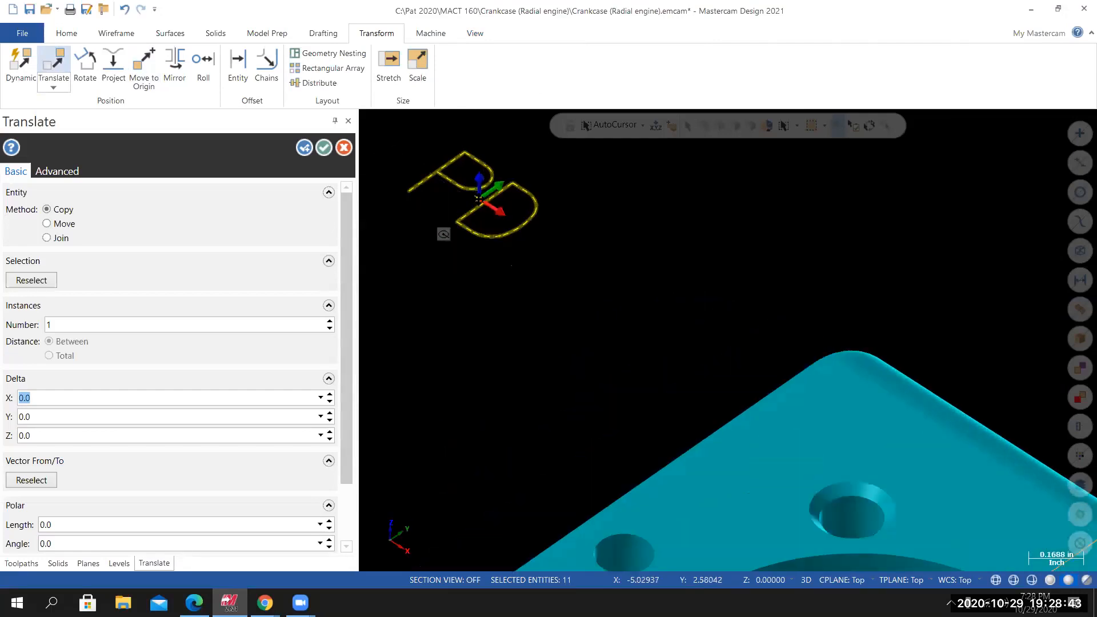
left_click(479, 200)
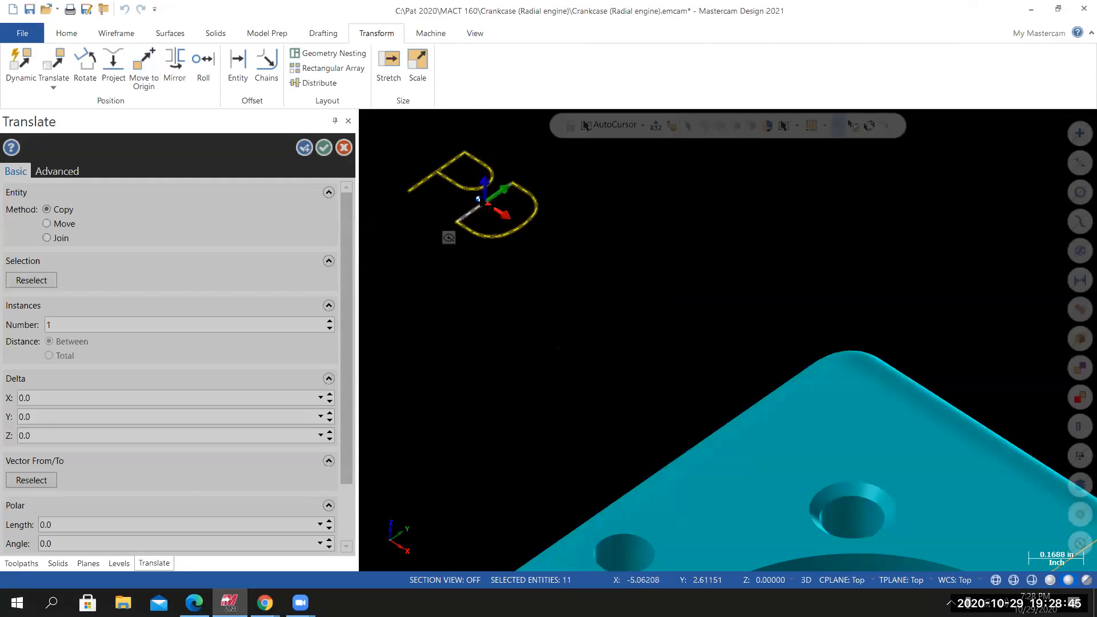
left_click(478, 199)
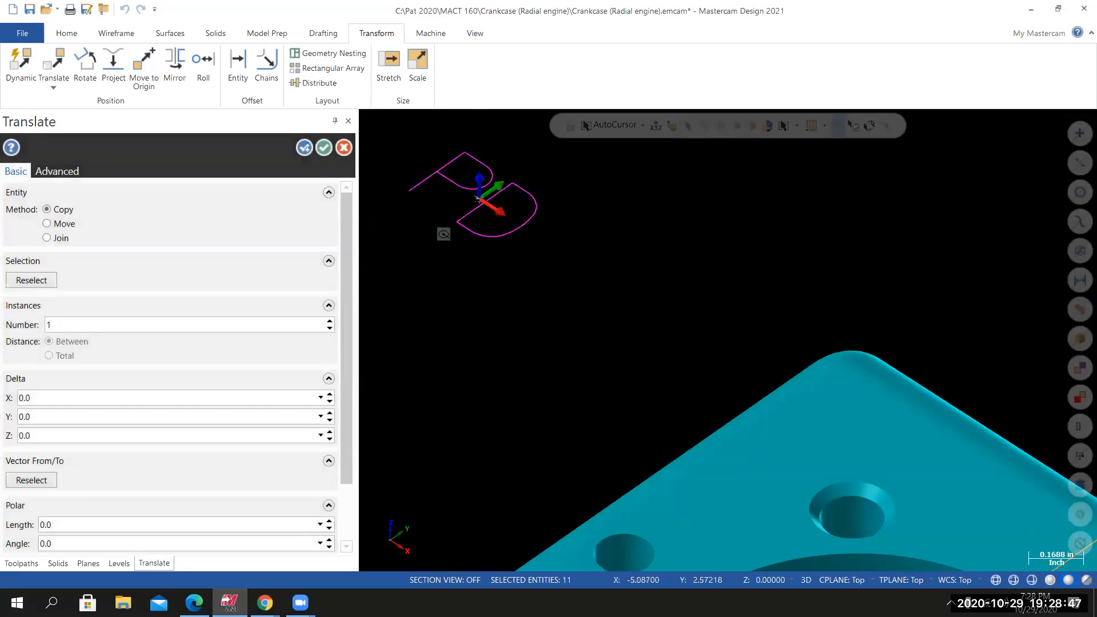
left_click(478, 198)
scroll(675, 349, "down", 1)
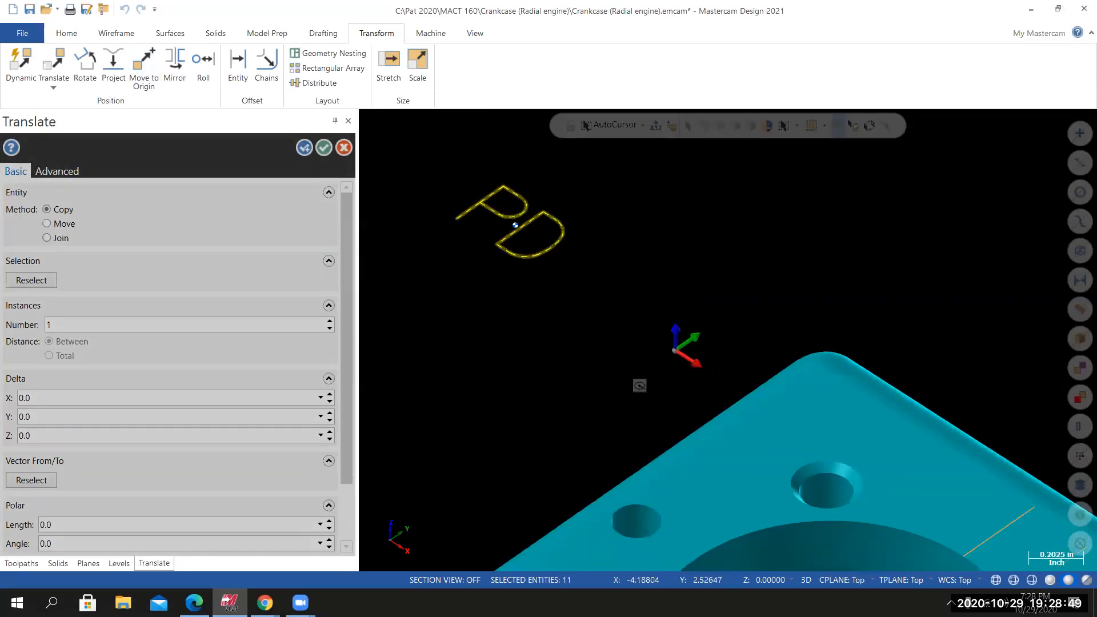
scroll(675, 349, "down", 1)
left_click(959, 509)
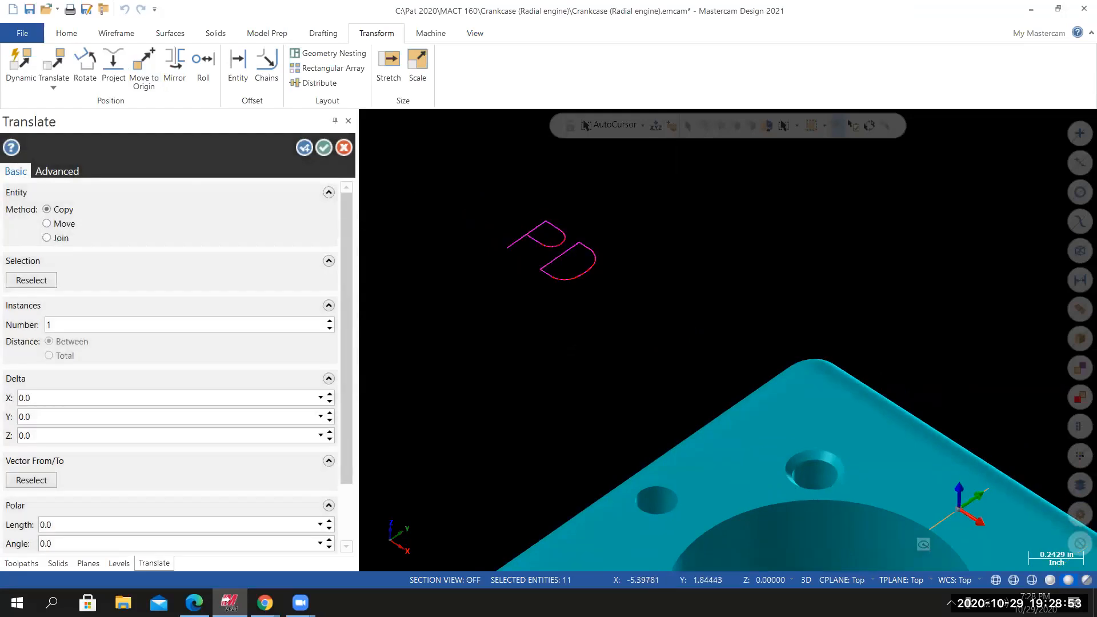
left_click(344, 148)
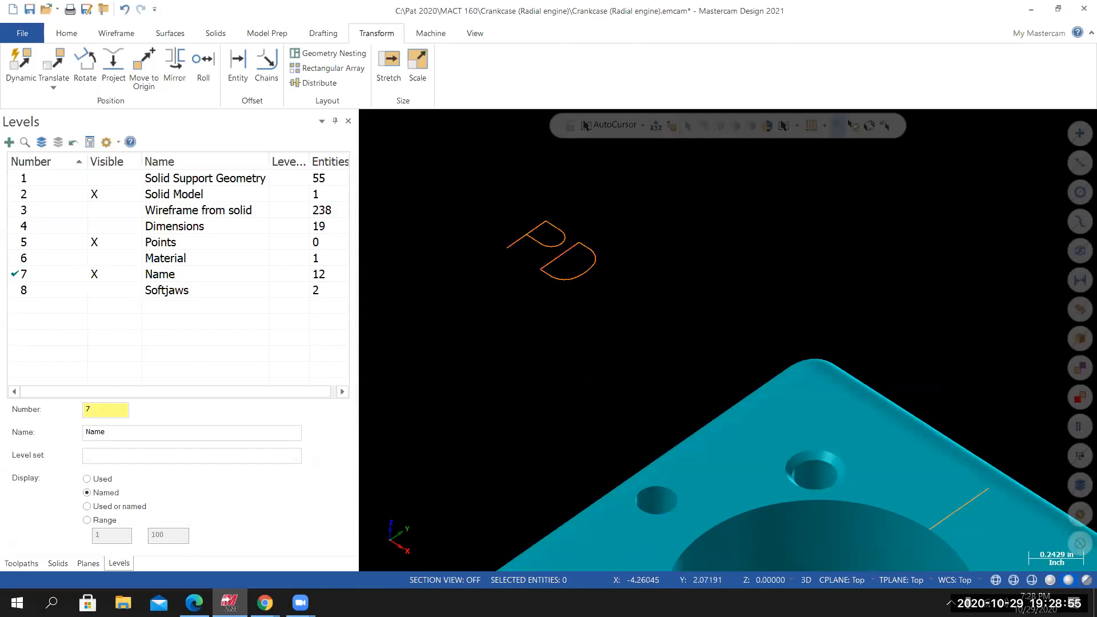
Try to move the PD lettering with Translate from its centre onto the midpoint of the short construction line, and undo the move.
scroll(605, 385, "down", 5)
scroll(722, 438, "up", 4)
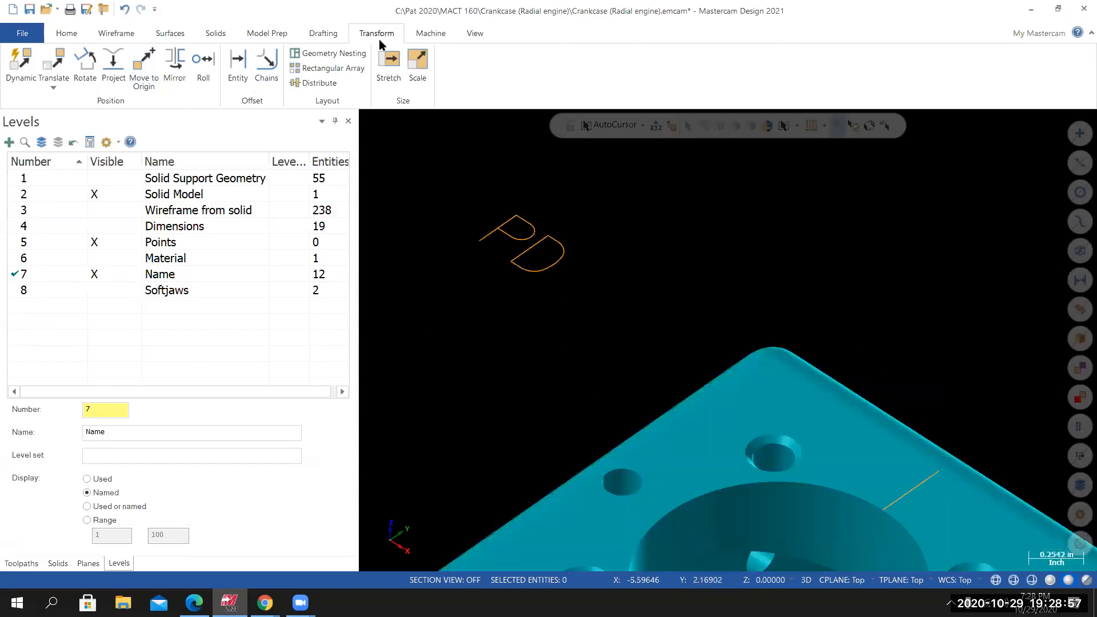
left_click_drag(466, 184, 565, 290)
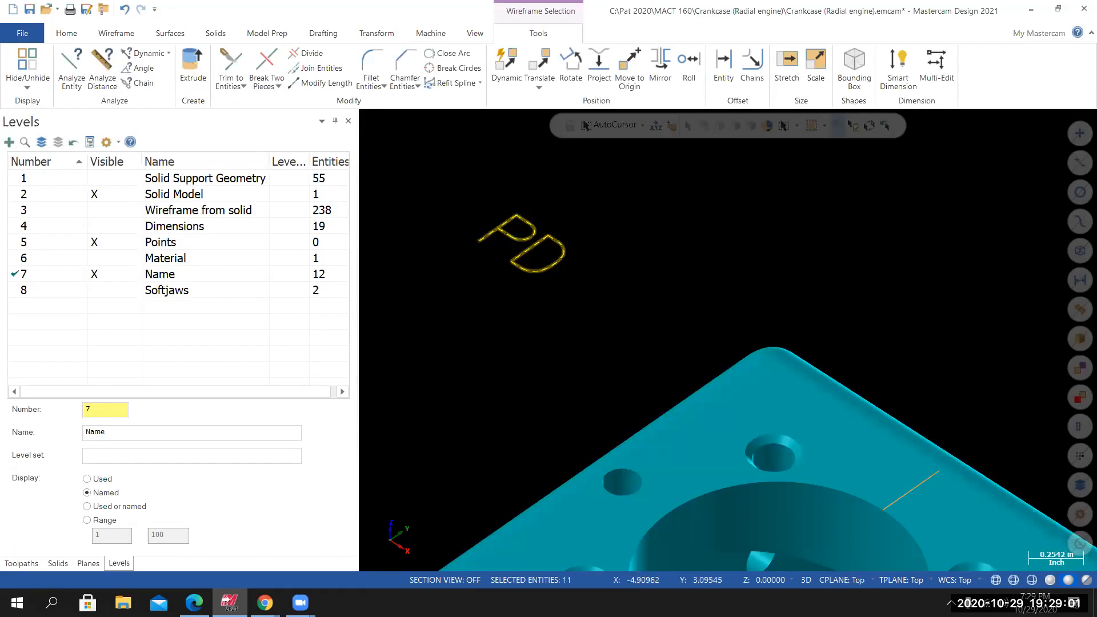
left_click(377, 32)
left_click(57, 73)
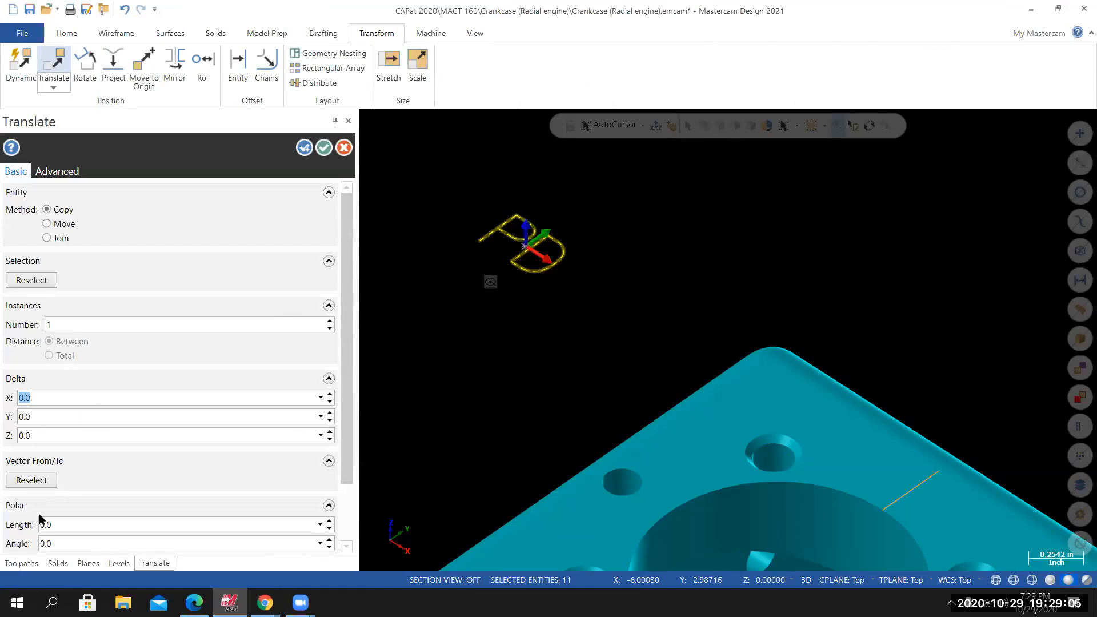
left_click(34, 483)
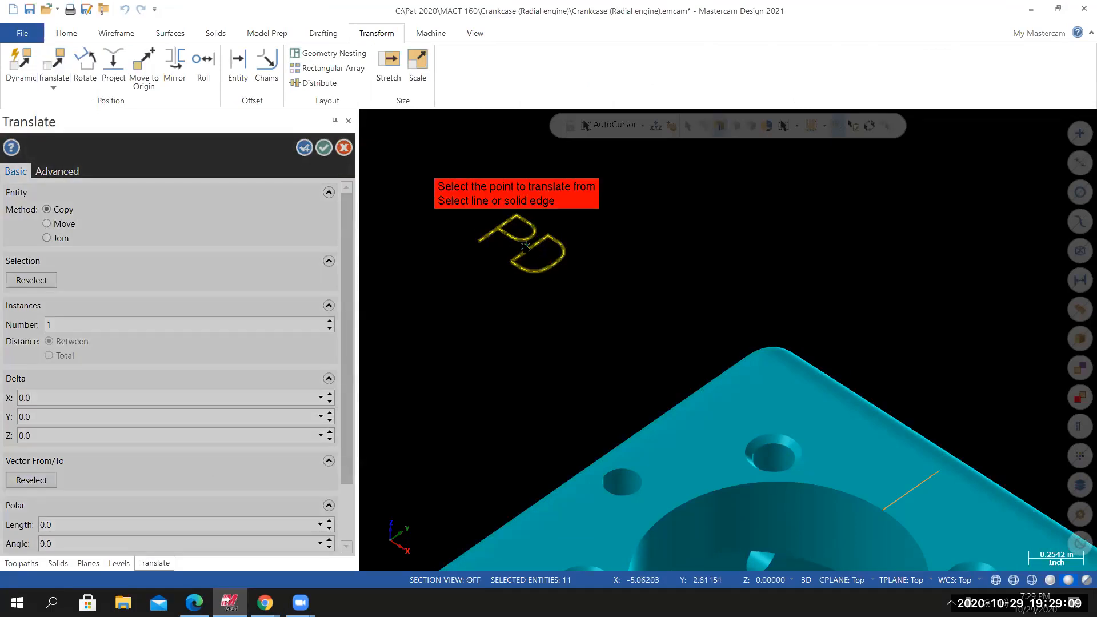
left_click(525, 246)
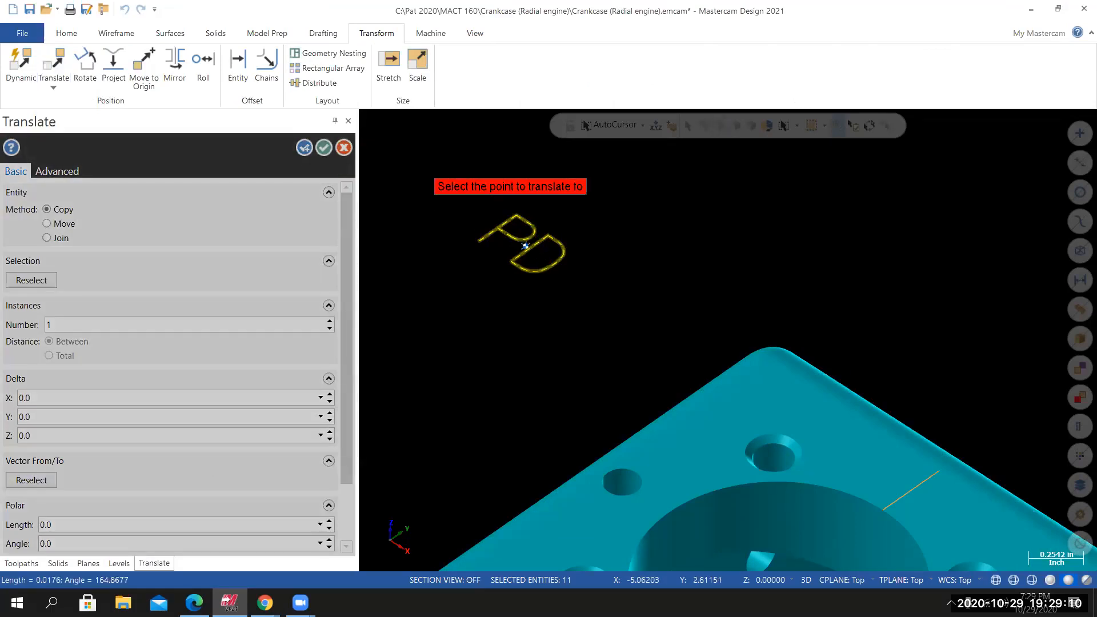
left_click(908, 491)
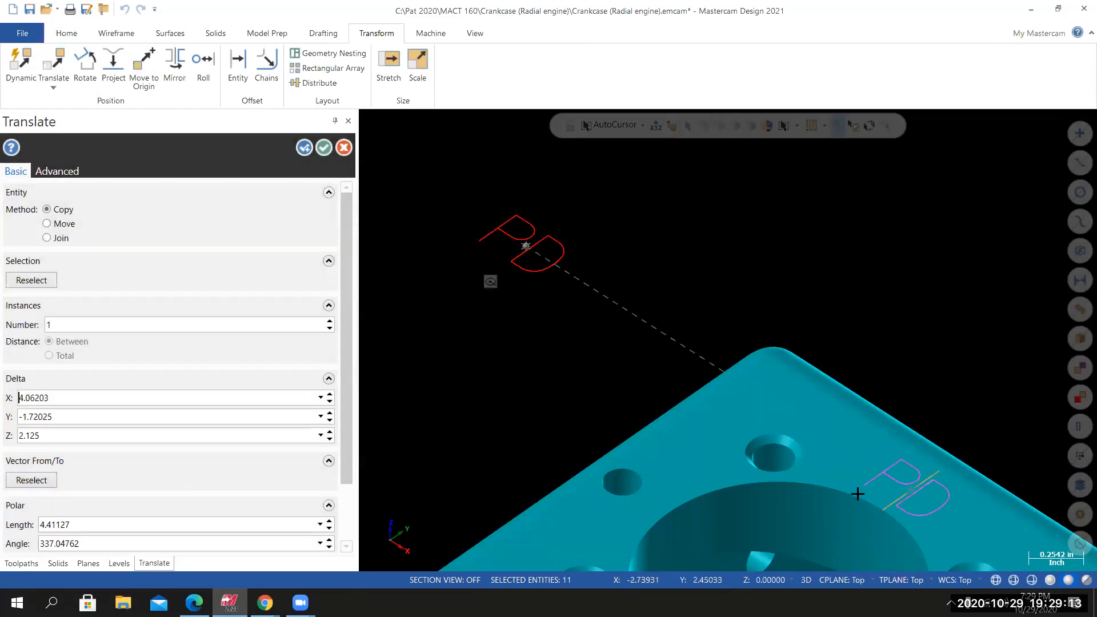
left_click(47, 224)
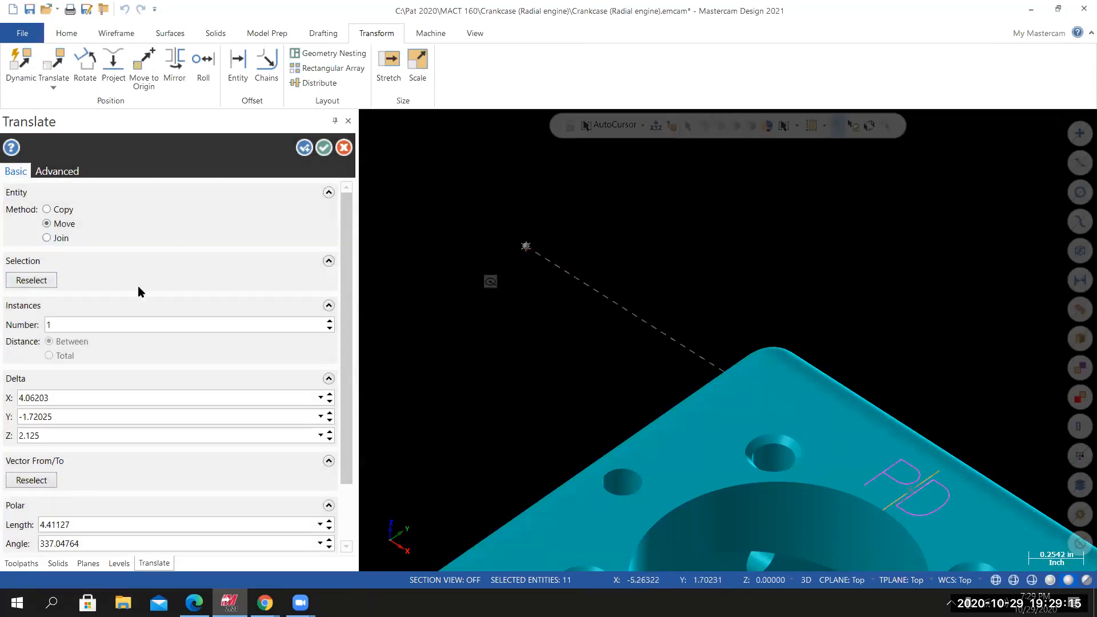
left_click(326, 151)
scroll(577, 411, "down", 3)
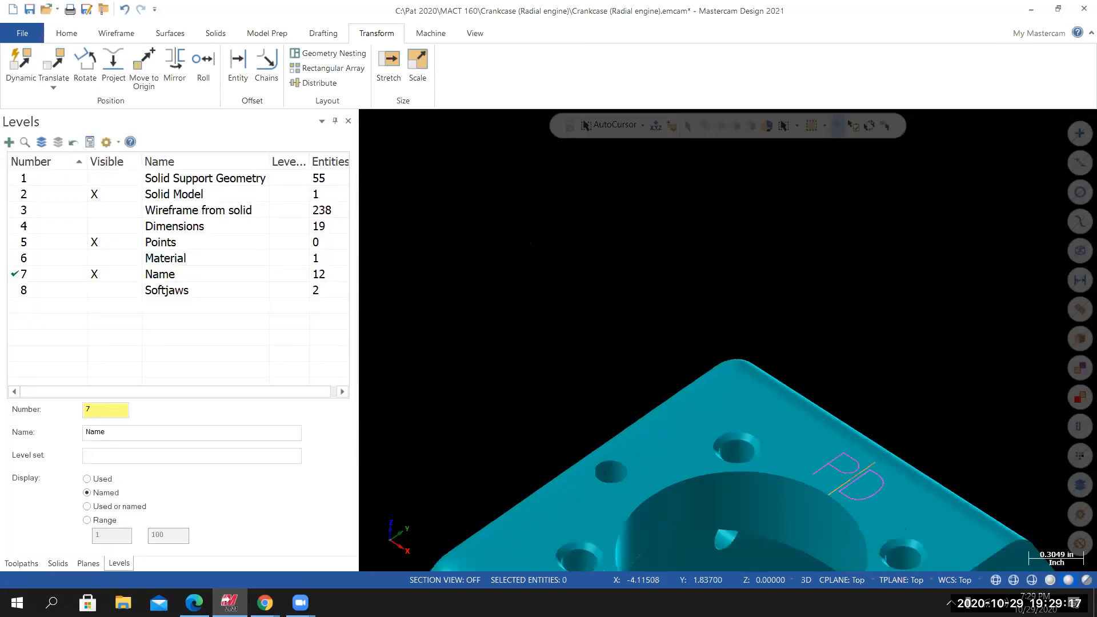
scroll(801, 526, "up", 4)
scroll(846, 391, "up", 2)
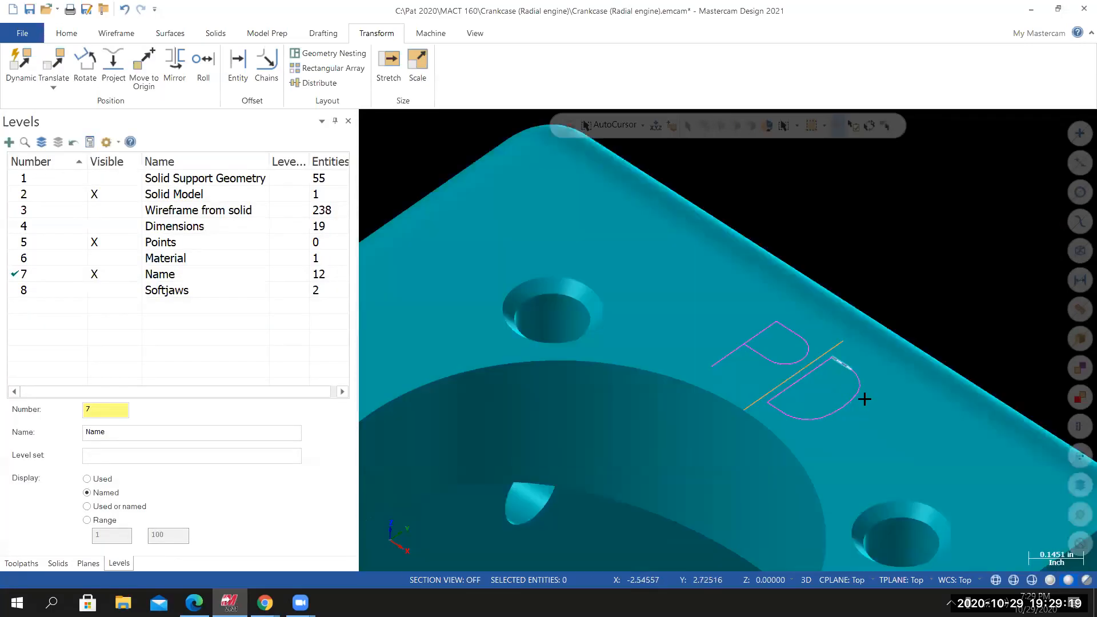
scroll(823, 371, "down", 3)
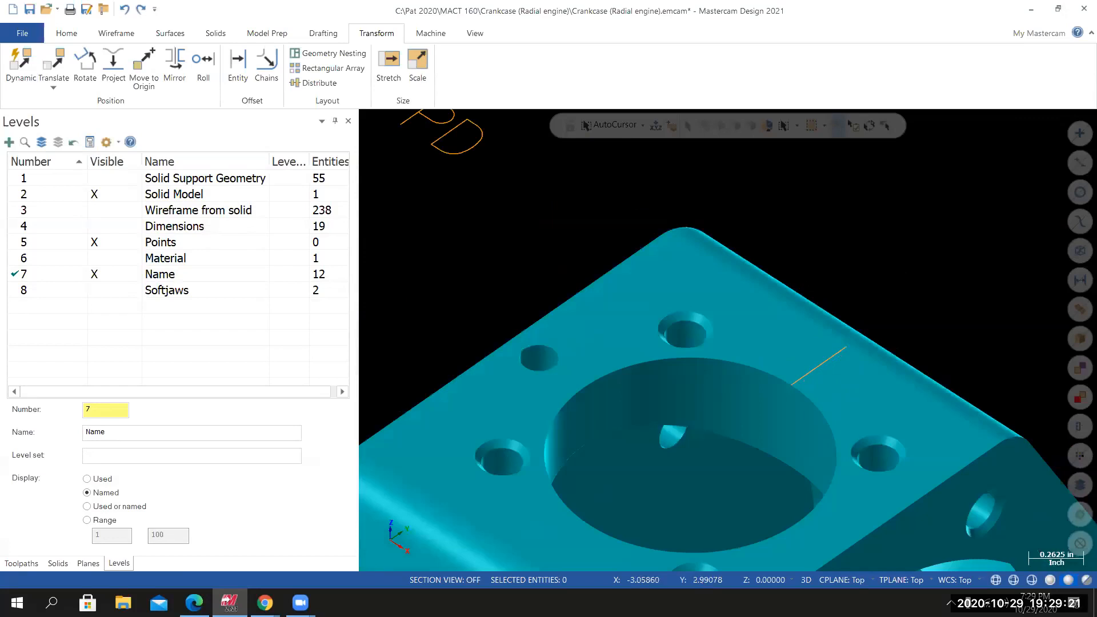
scroll(903, 351, "down", 2)
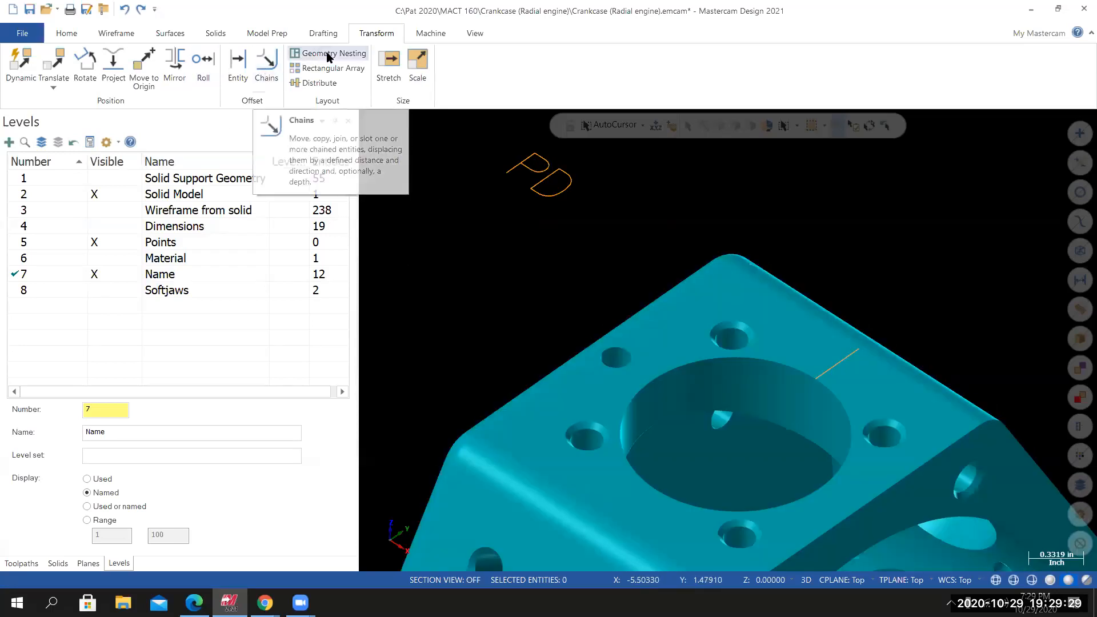
Translate the PD lettering, using the Move method, from the point between its letters to the midpoint of the construction line on the top face.
left_click(54, 60)
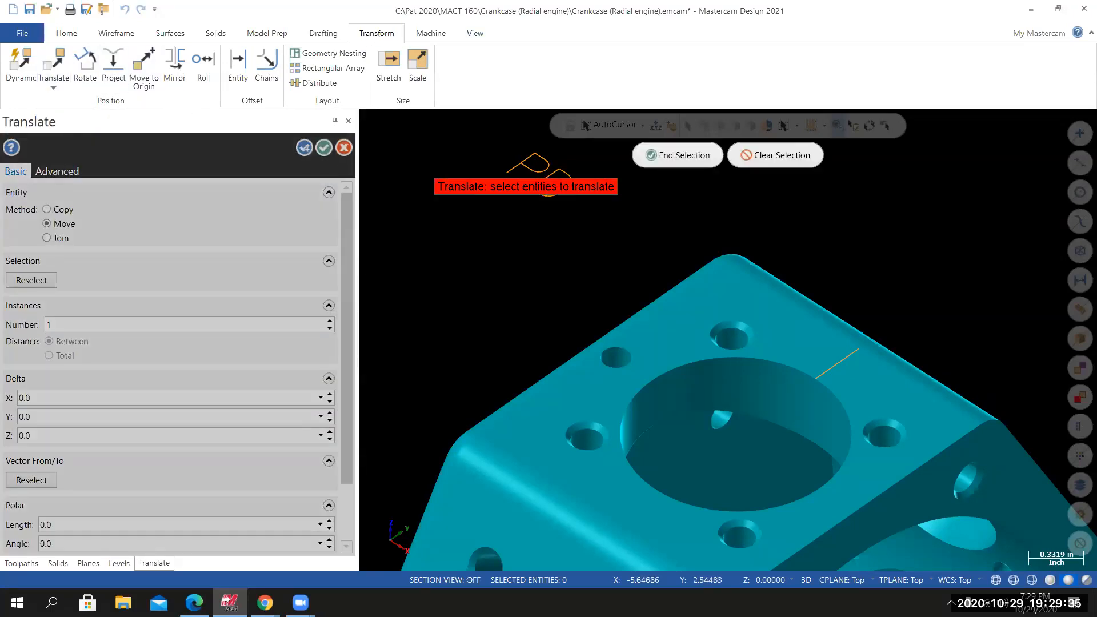
left_click(537, 166)
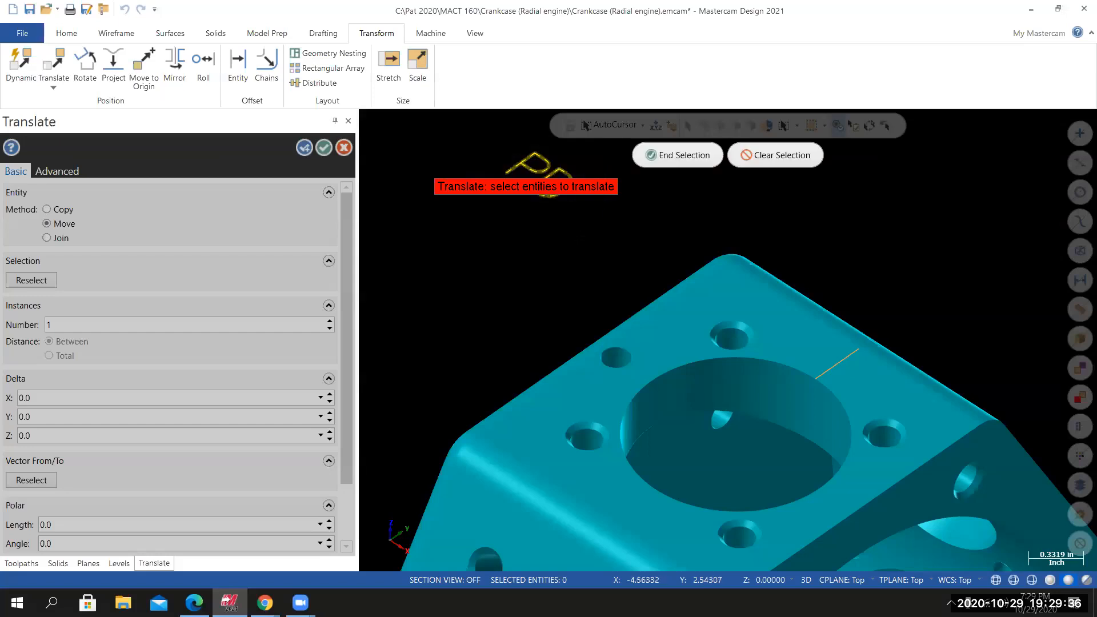
left_click(675, 158)
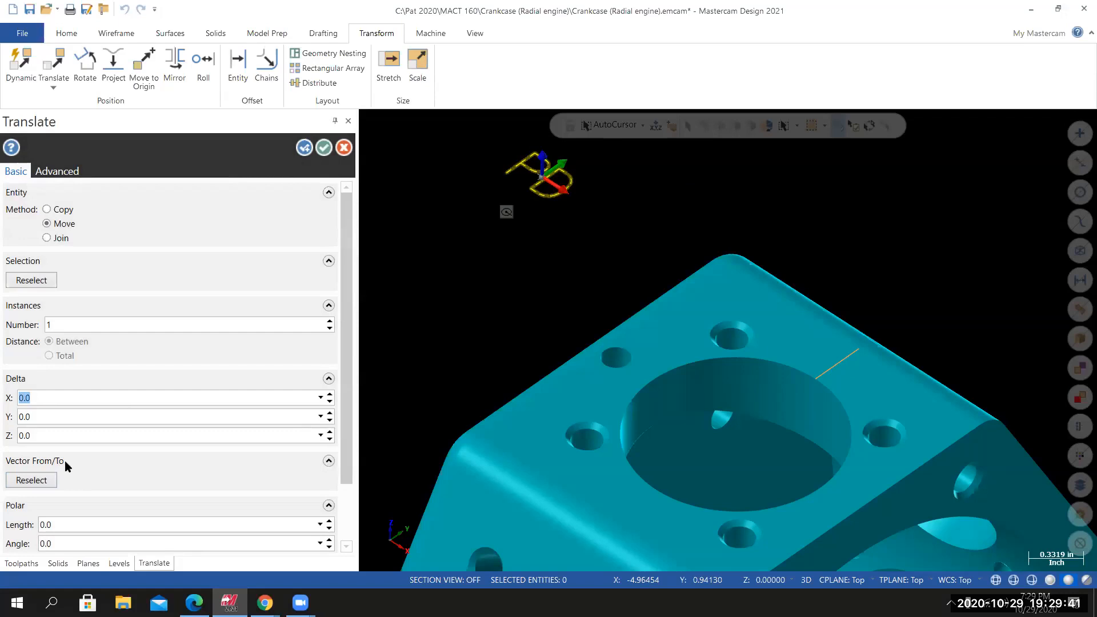
left_click(31, 481)
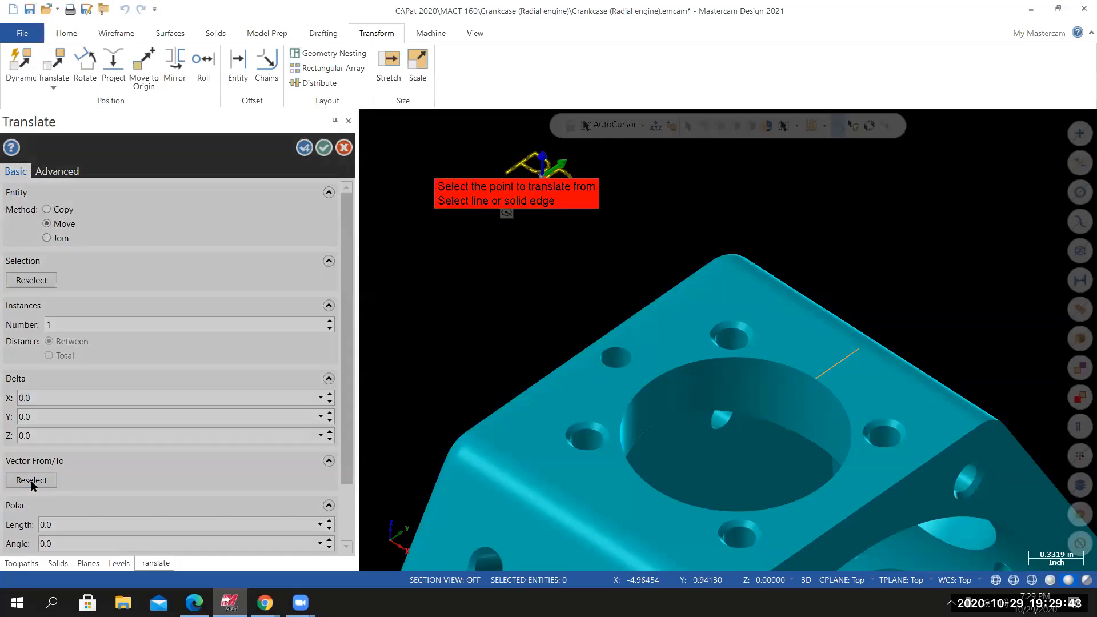
scroll(553, 205, "down", 1)
scroll(553, 204, "up", 3)
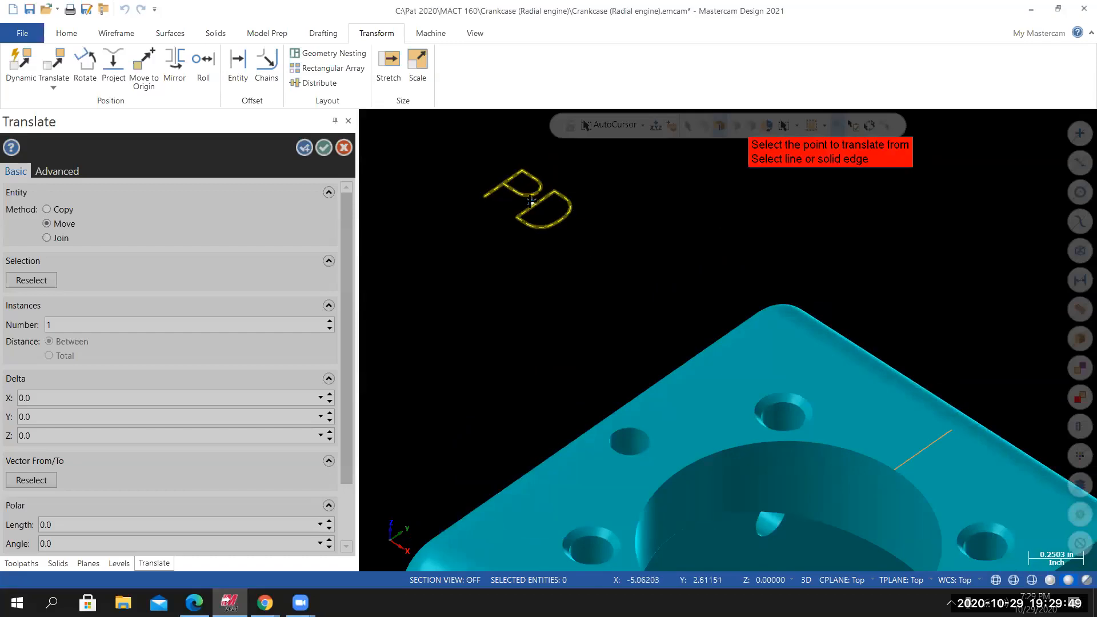
left_click(531, 201)
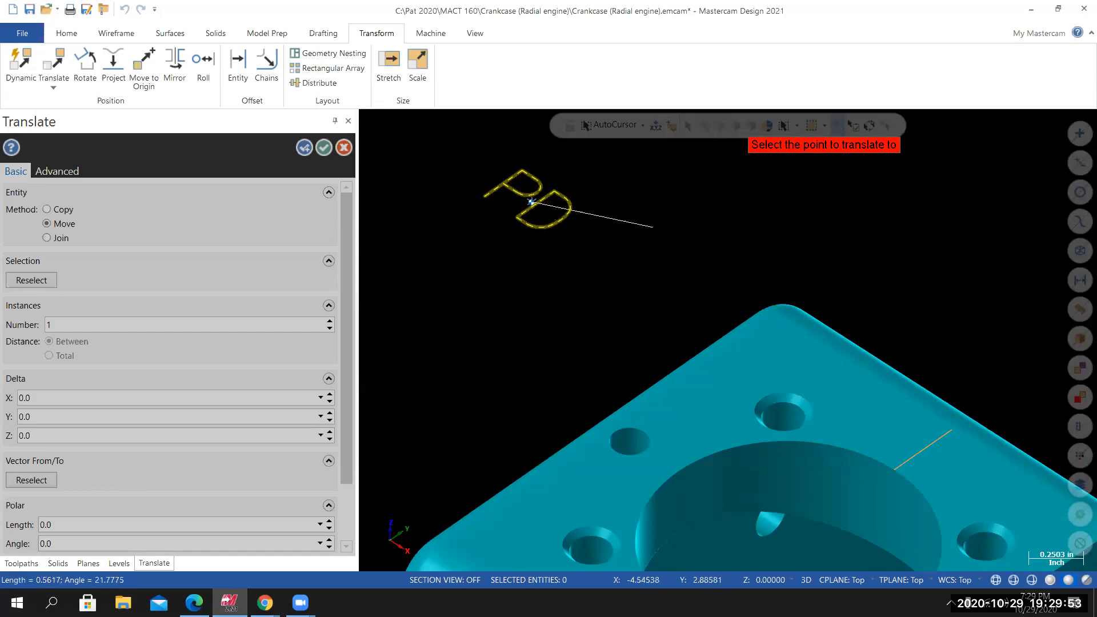
left_click(922, 451)
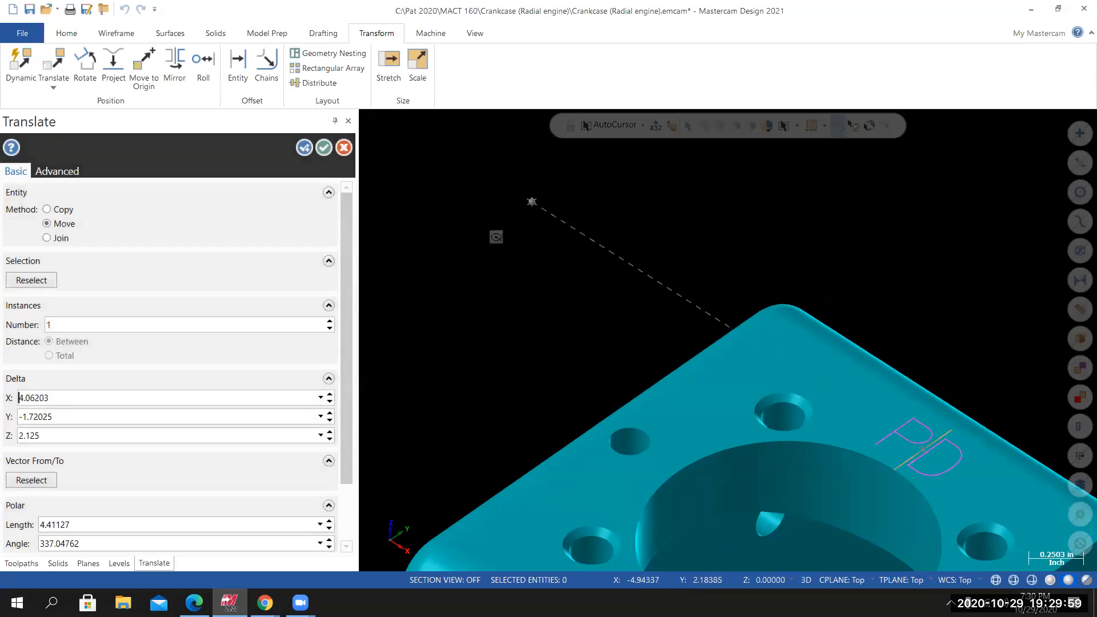
left_click(324, 147)
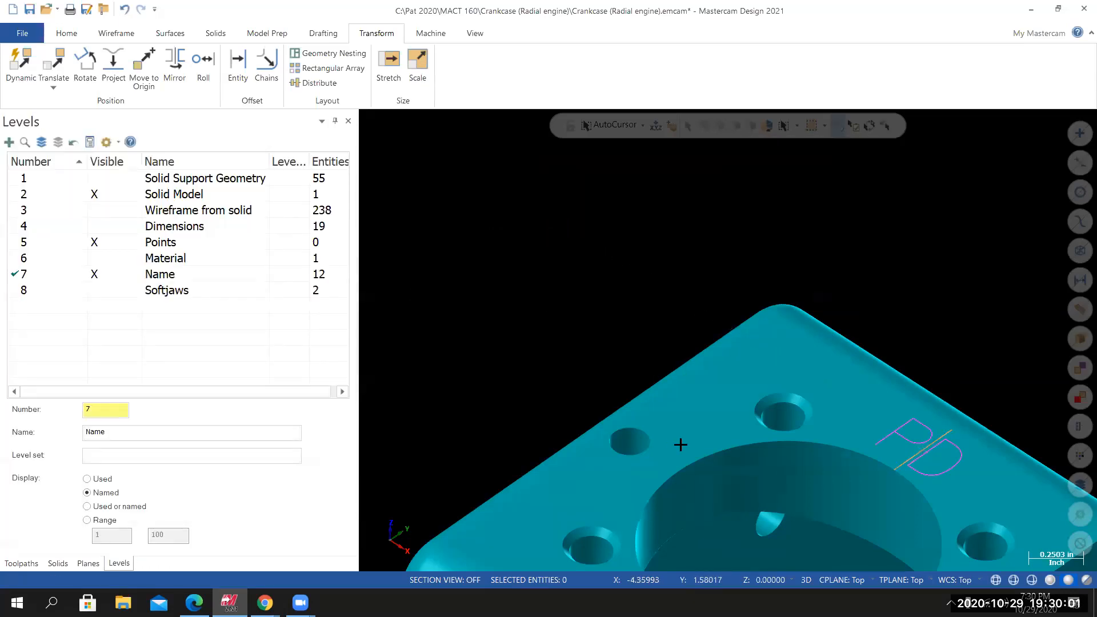
Clear the transform result colours and delete the construction line running between the P and the D.
scroll(787, 485, "down", 1)
scroll(697, 222, "up", 4)
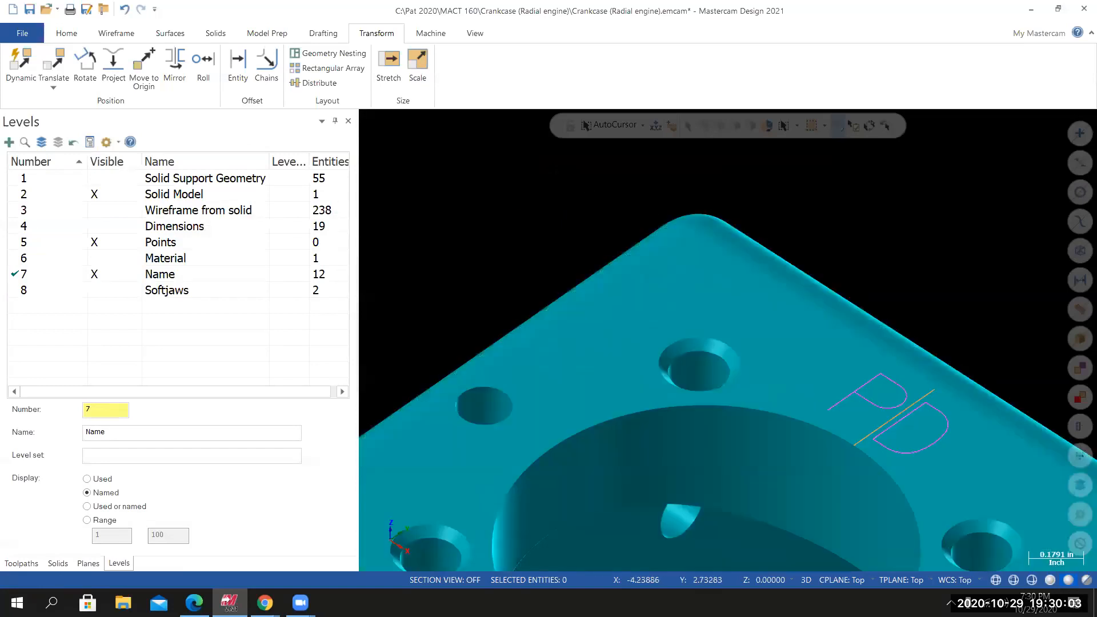
right_click(555, 169)
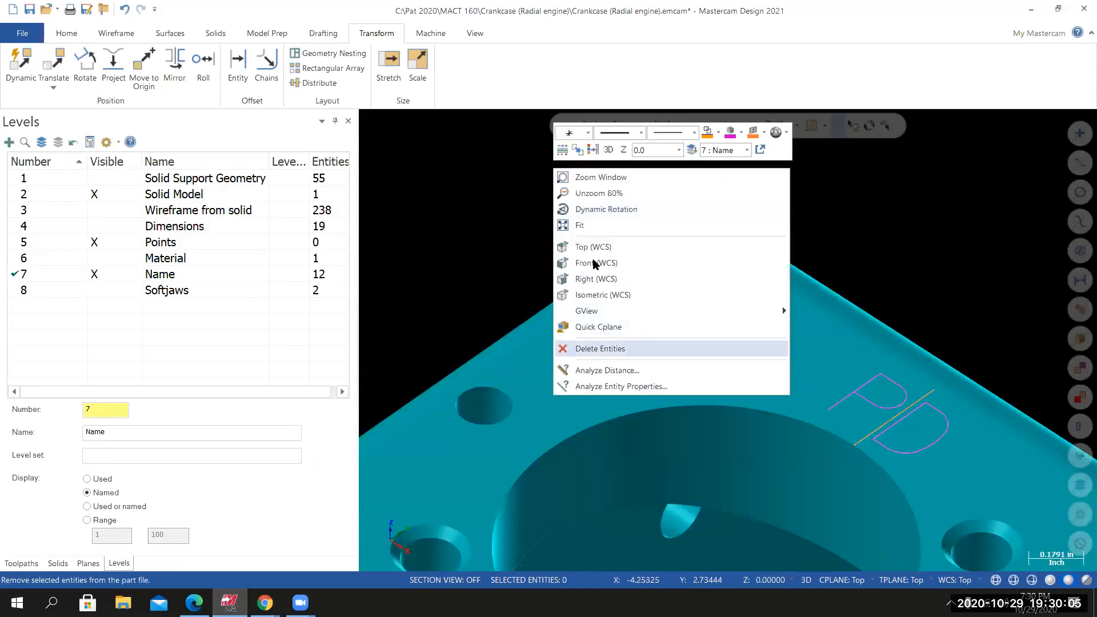
left_click(597, 177)
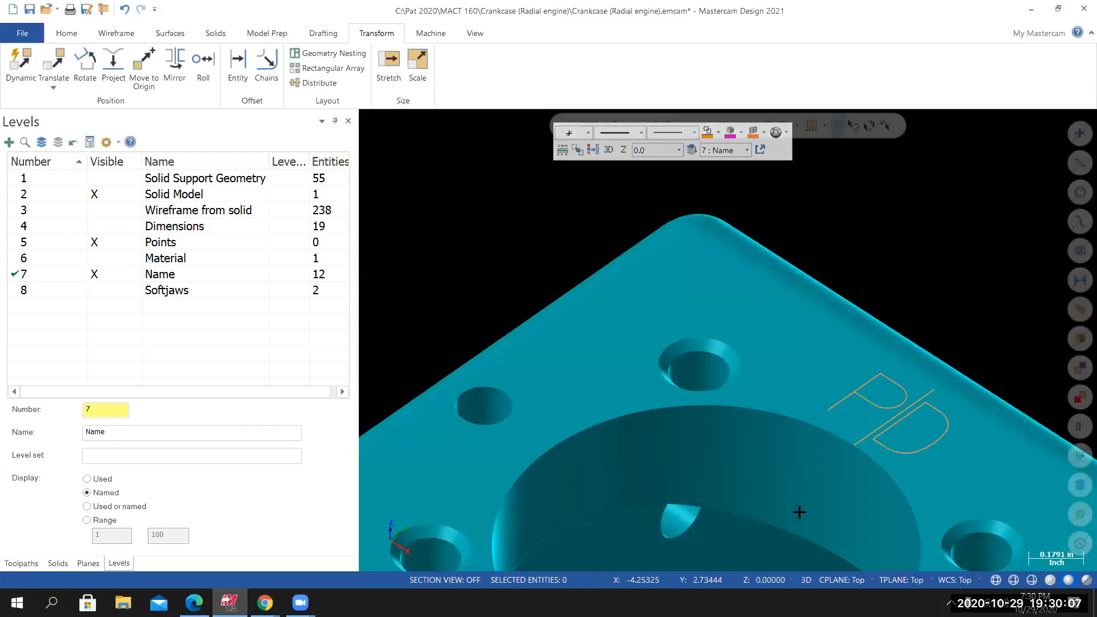
left_click(857, 440)
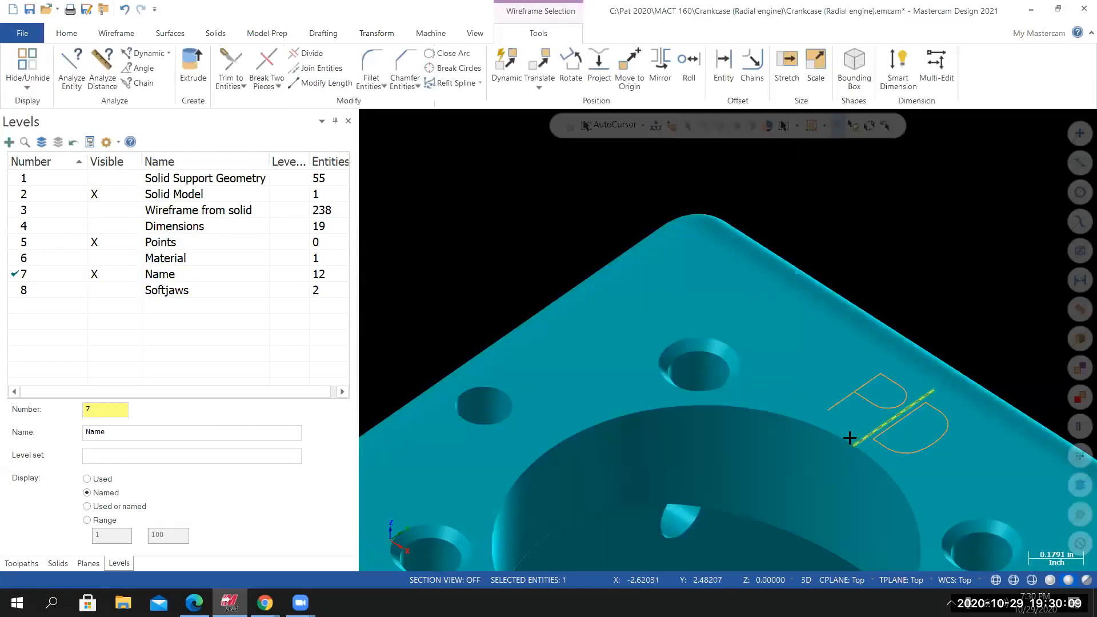
key("Delete")
scroll(760, 465, "down", 3)
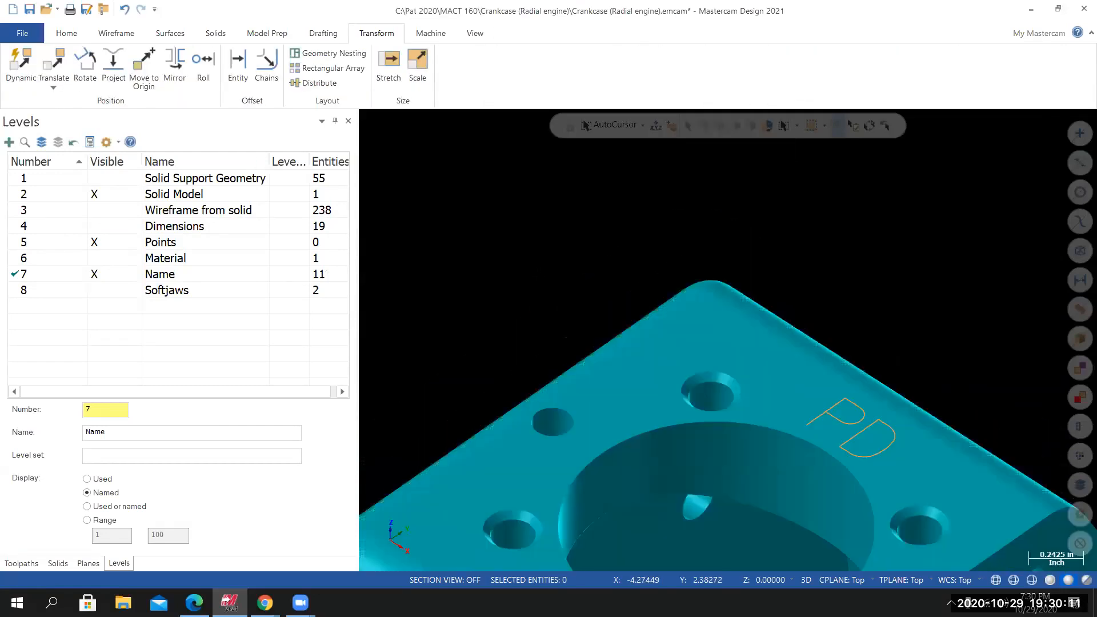
Examine the PD lettering on the top face from several angles and return to a fitted isometric view of the crankcase.
middle_click_drag(728, 340, 786, 453)
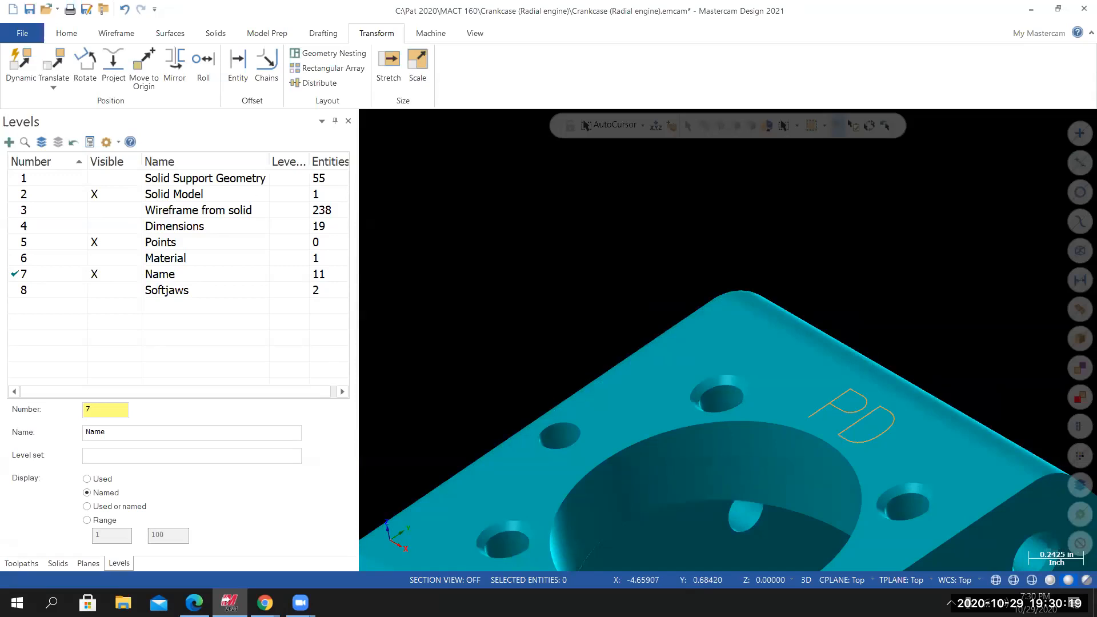
middle_click_drag(823, 490, 869, 441)
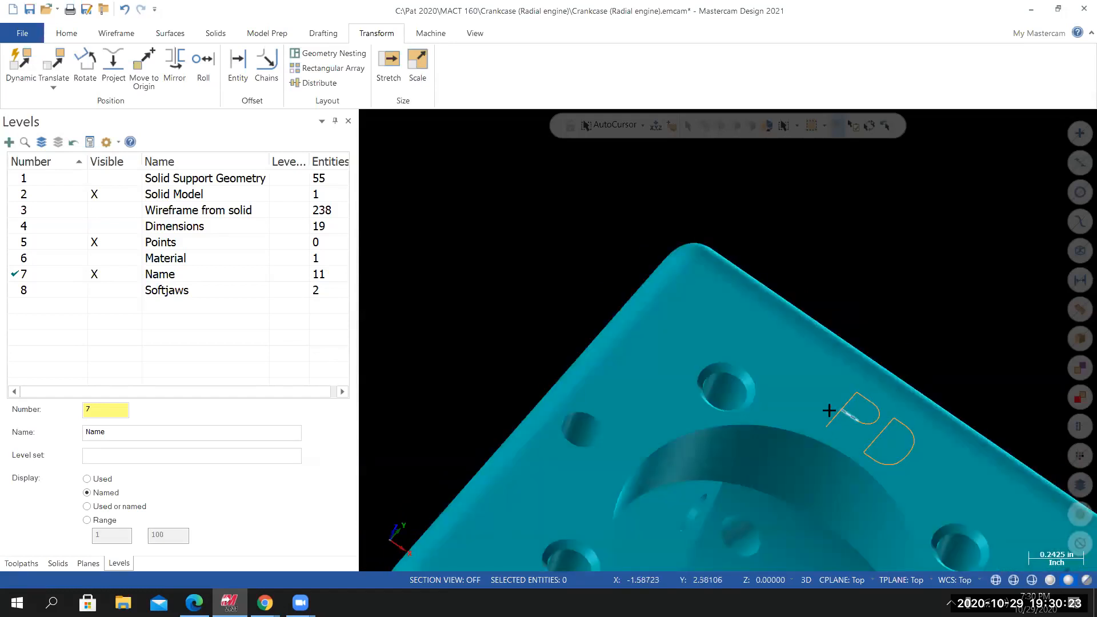
mouse_move(809, 445)
middle_mouse_down()
mouse_move(708, 439)
mouse_move(757, 436)
middle_mouse_up()
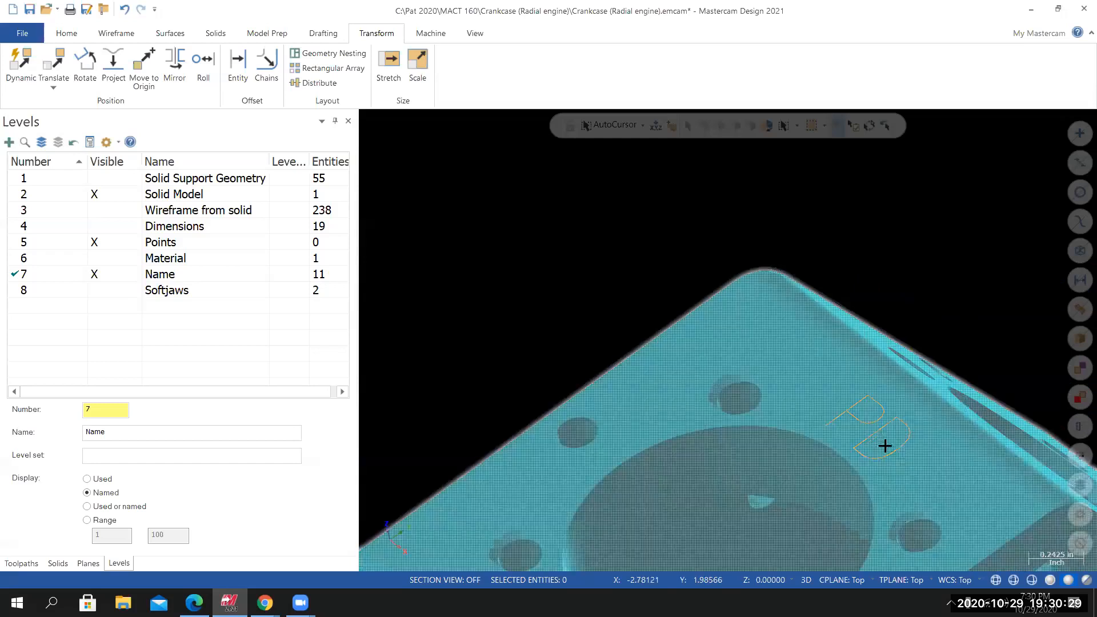
right_click(516, 237)
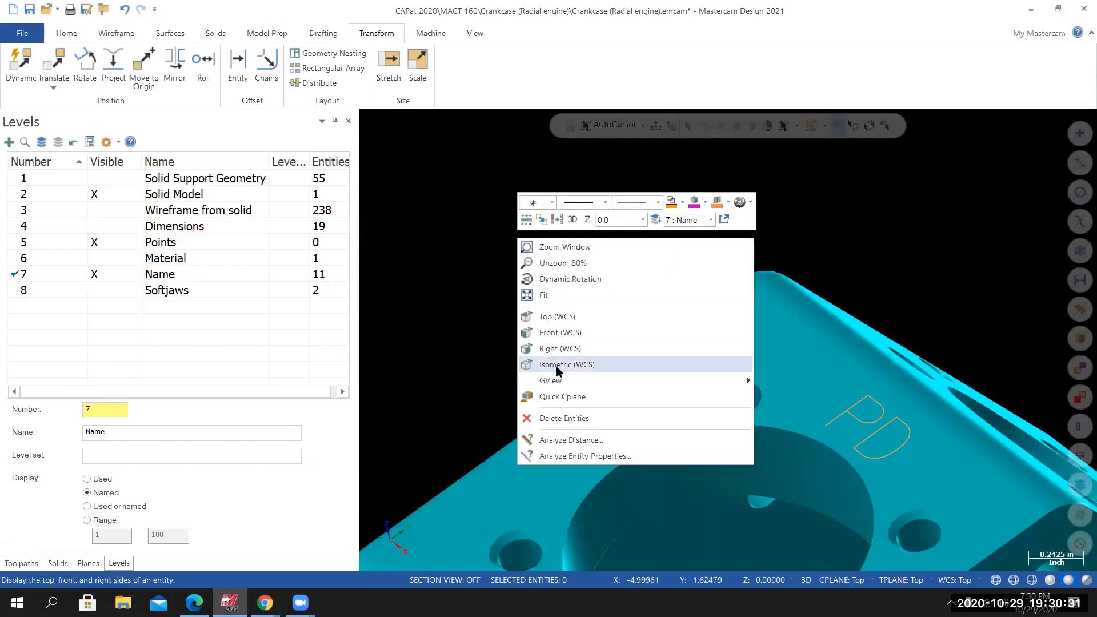
left_click(557, 367)
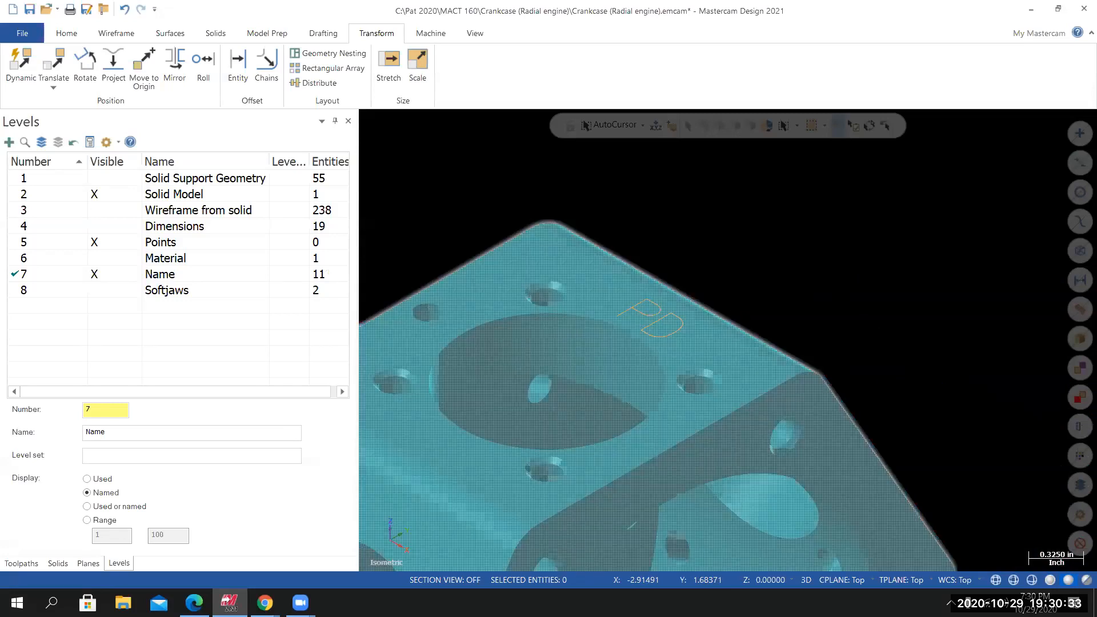
right_click(703, 238)
left_click(731, 297)
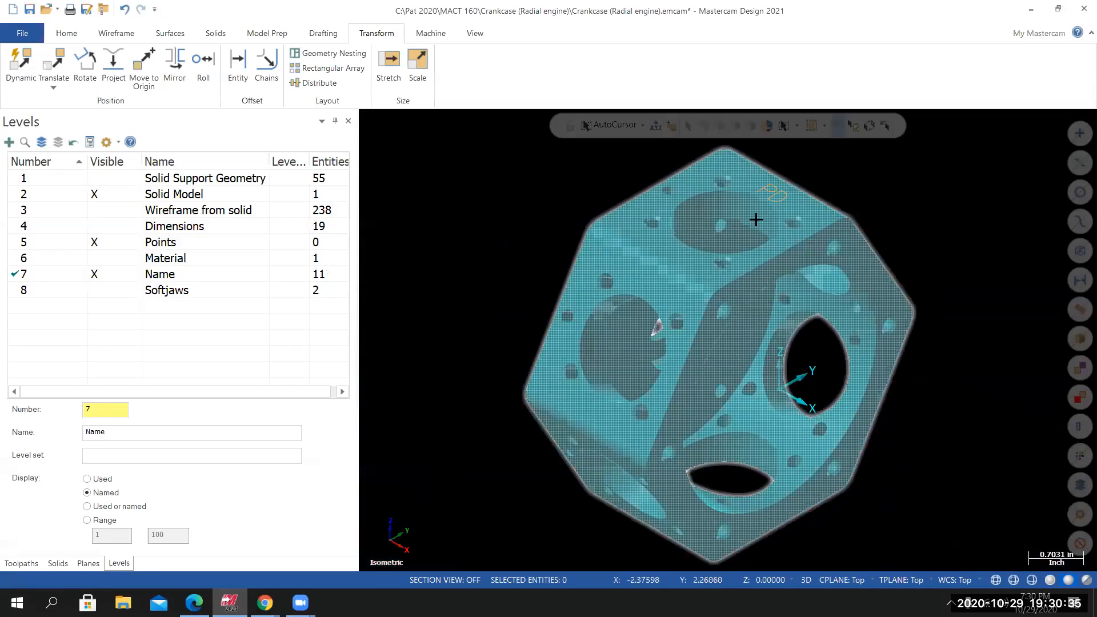
Show the Softjaws and Material levels, hide the Name level, and make Wireframe from solid the visible main level.
left_click(19, 291)
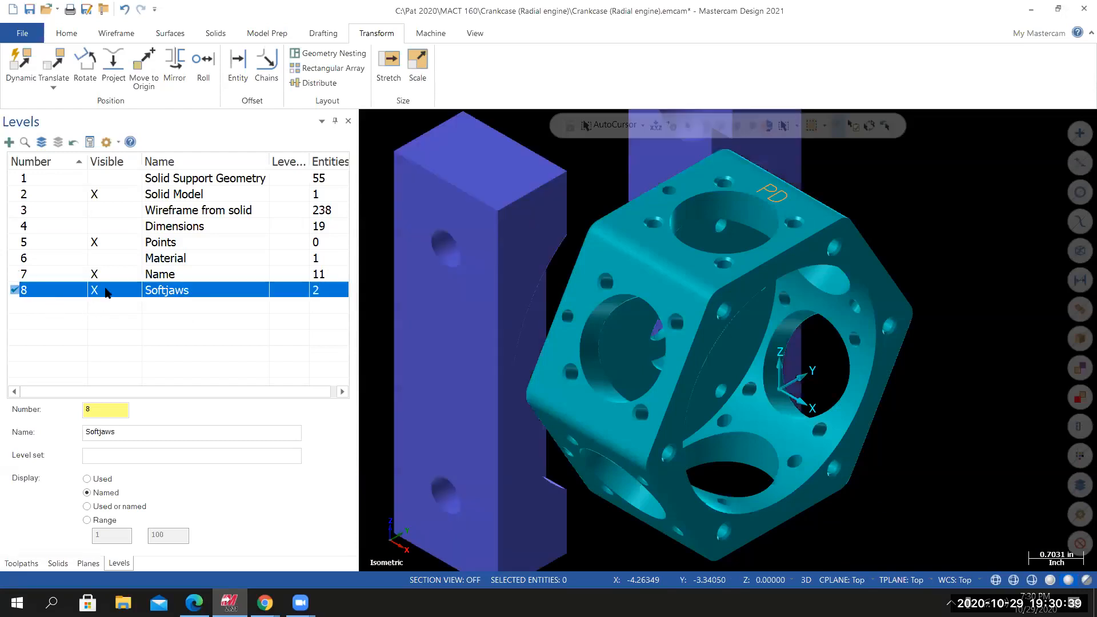
left_click(23, 213)
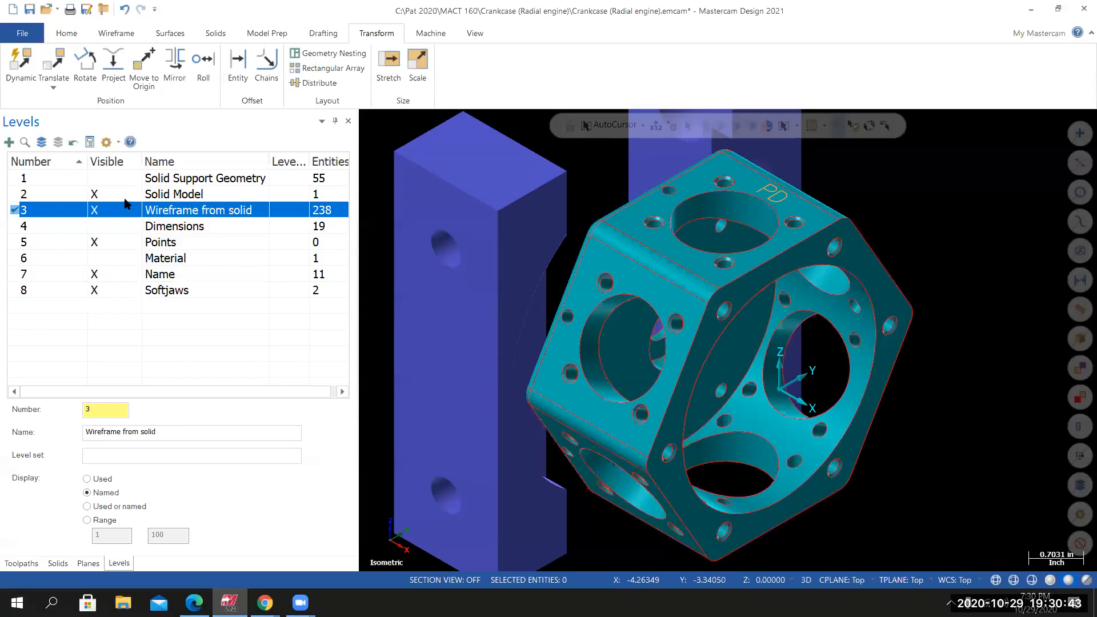
left_click(95, 275)
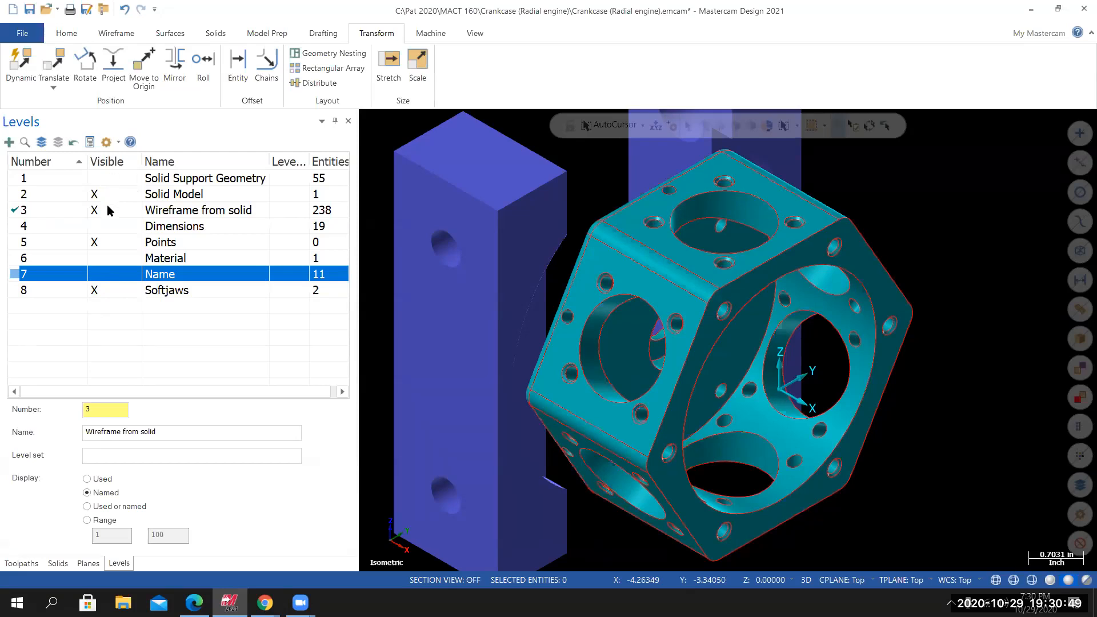
left_click(111, 262)
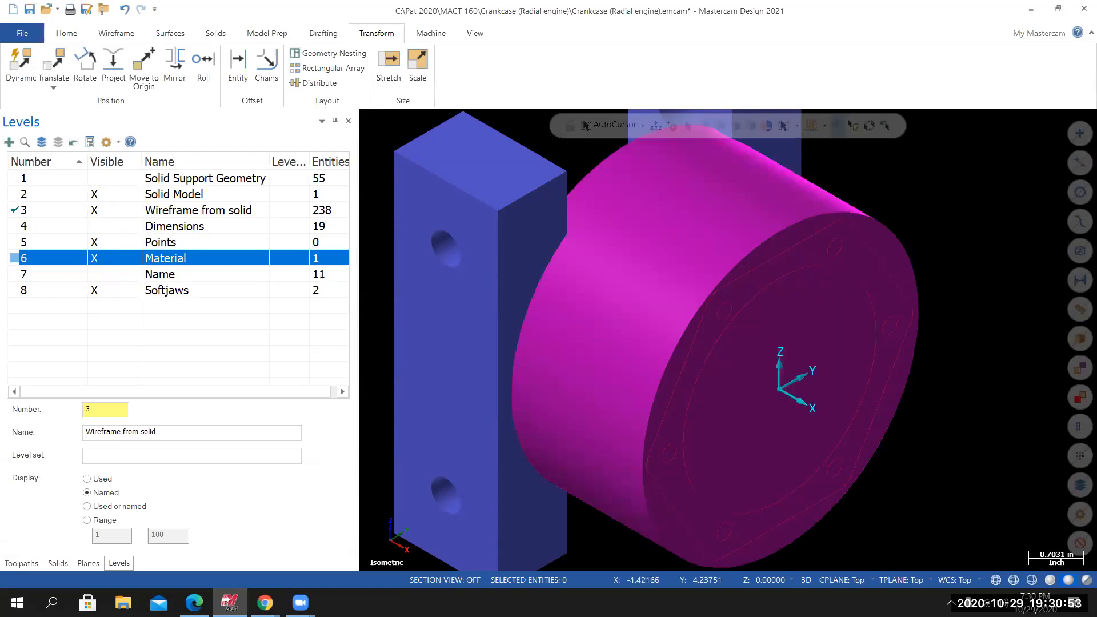
right_click(933, 209)
left_click(854, 214)
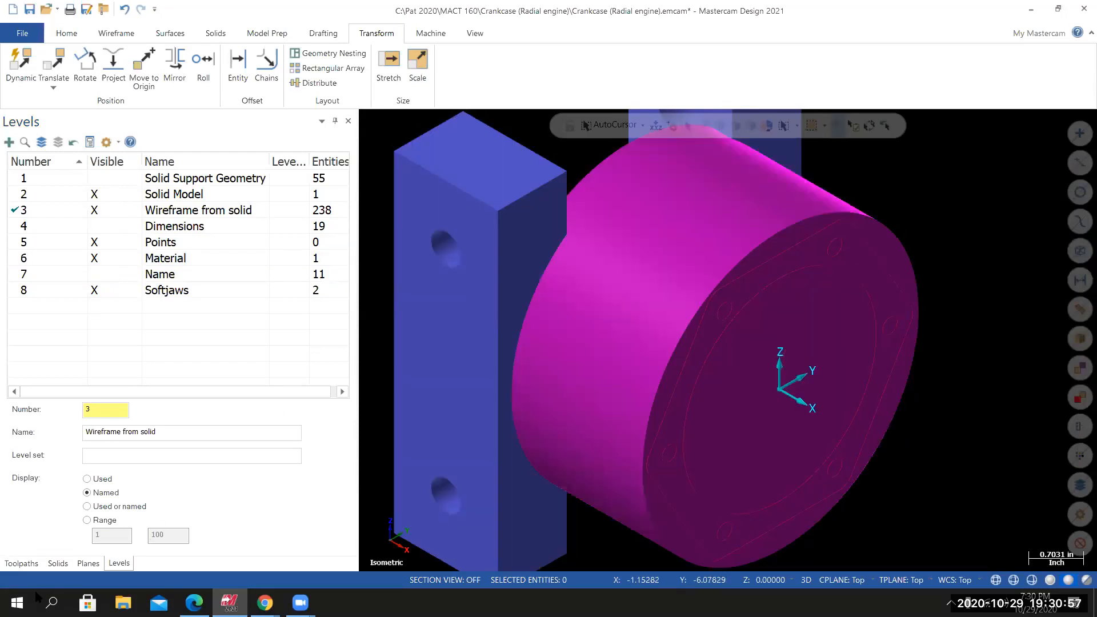
Make the 1st operation plane the WCS, construction plane and tool plane in an isometric WCS view, and save the part file.
left_click(88, 564)
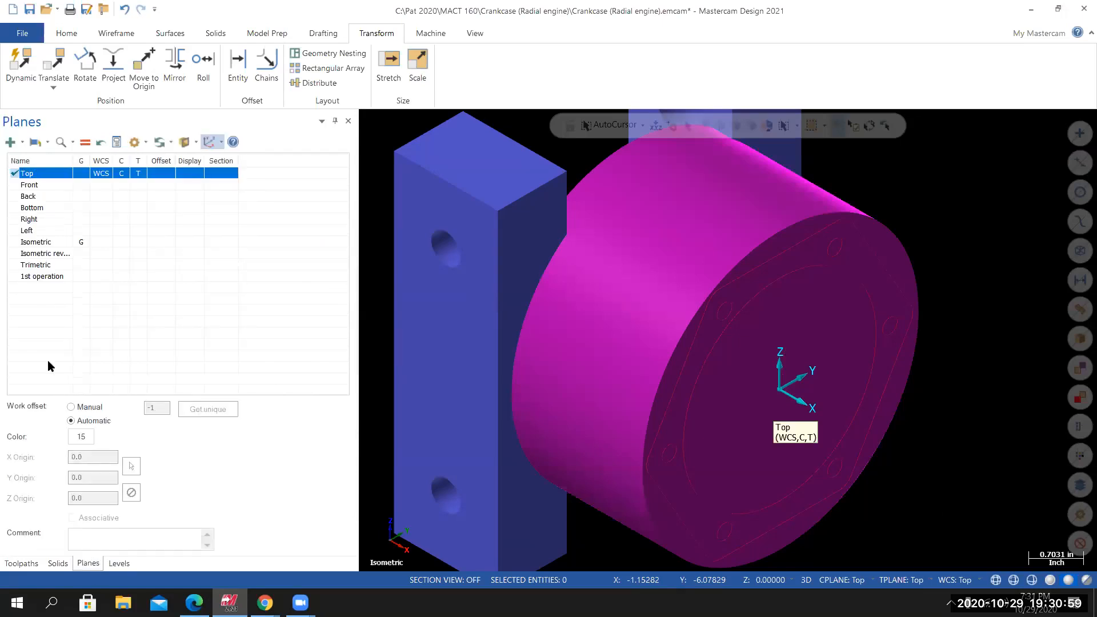
left_click(20, 278)
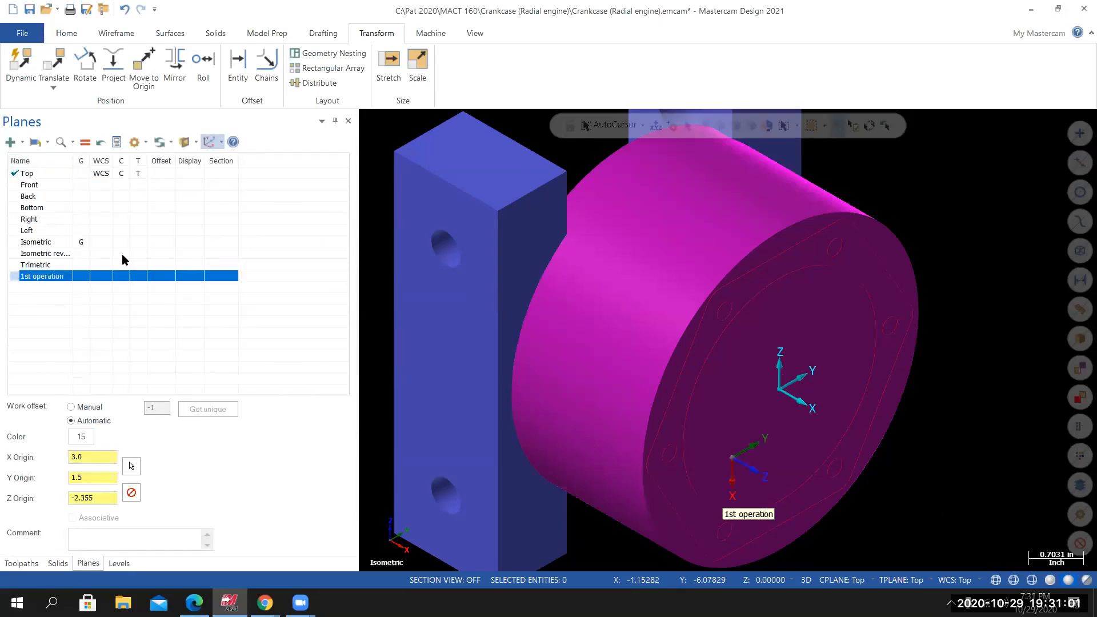
left_click(86, 142)
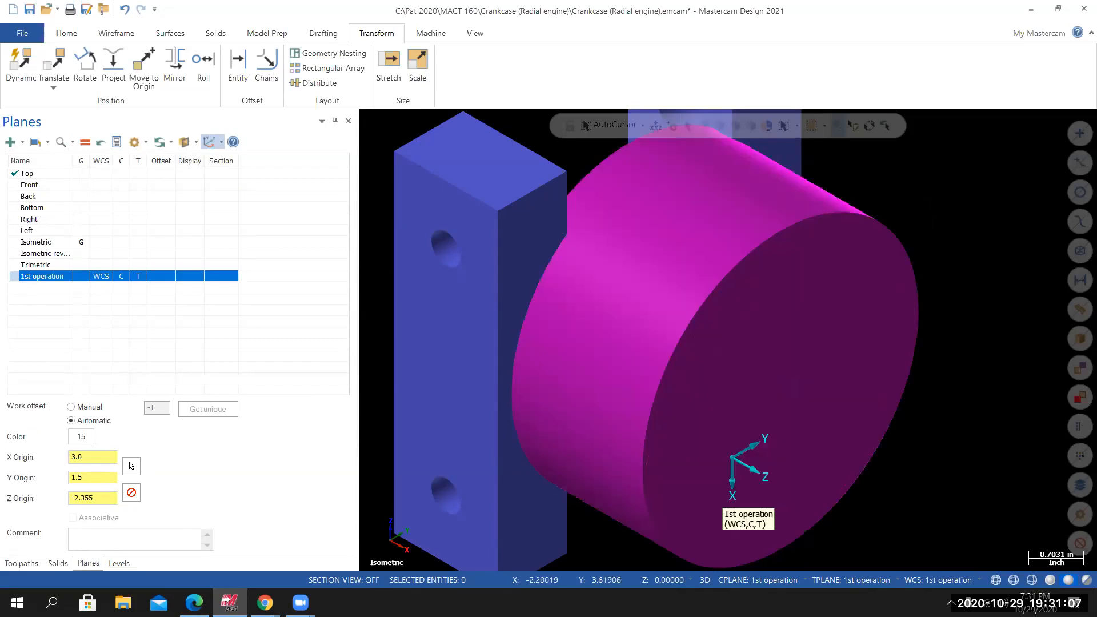
left_click(928, 199)
right_click(928, 199)
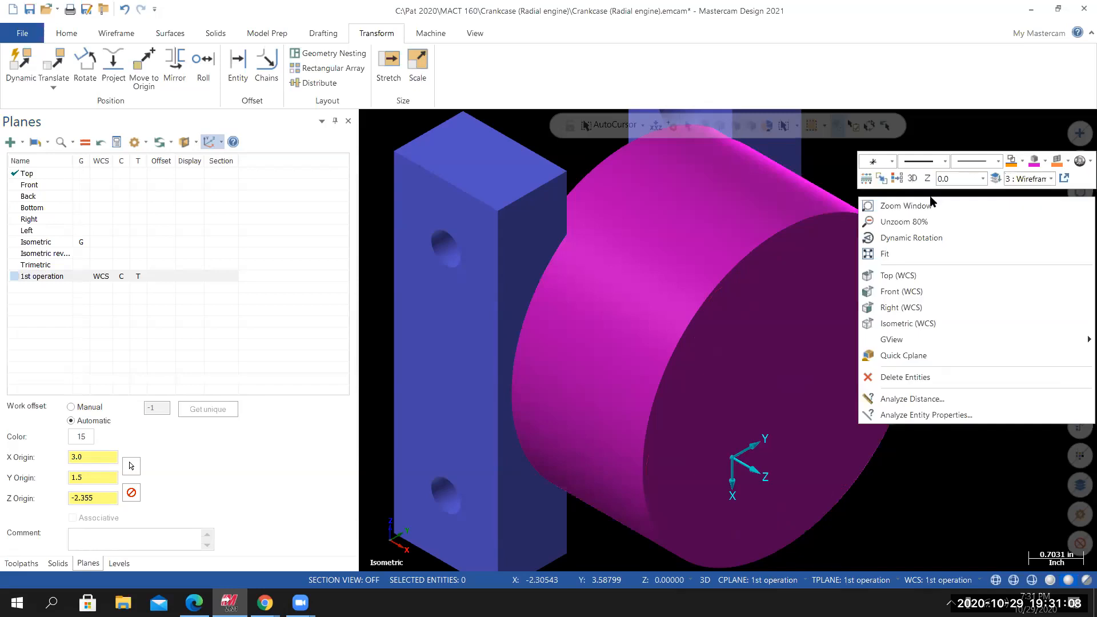
left_click(911, 321)
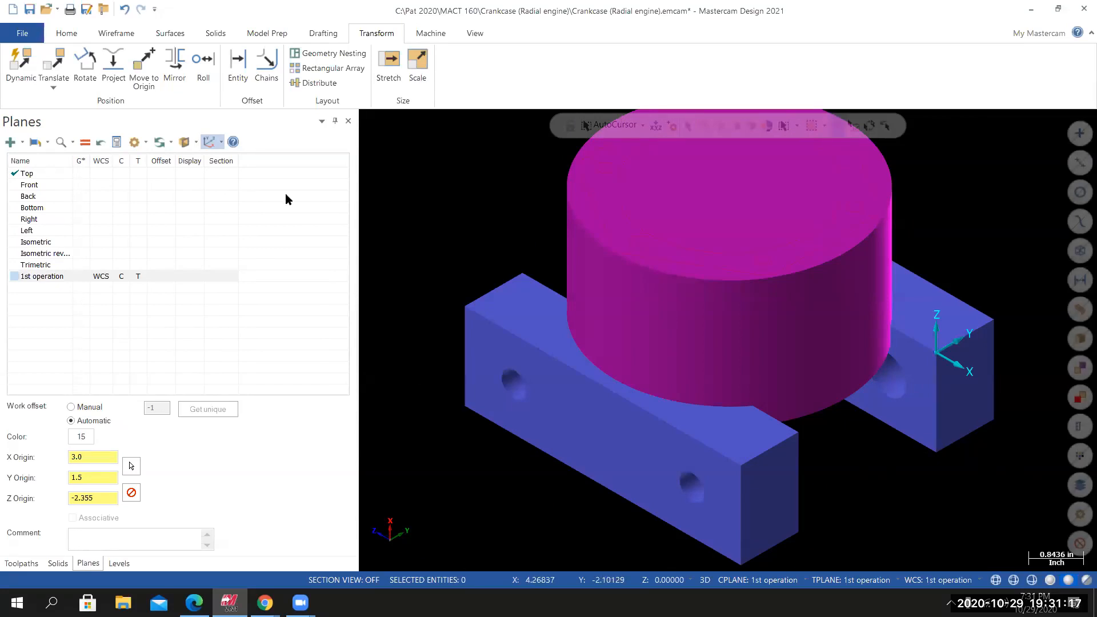
left_click(22, 34)
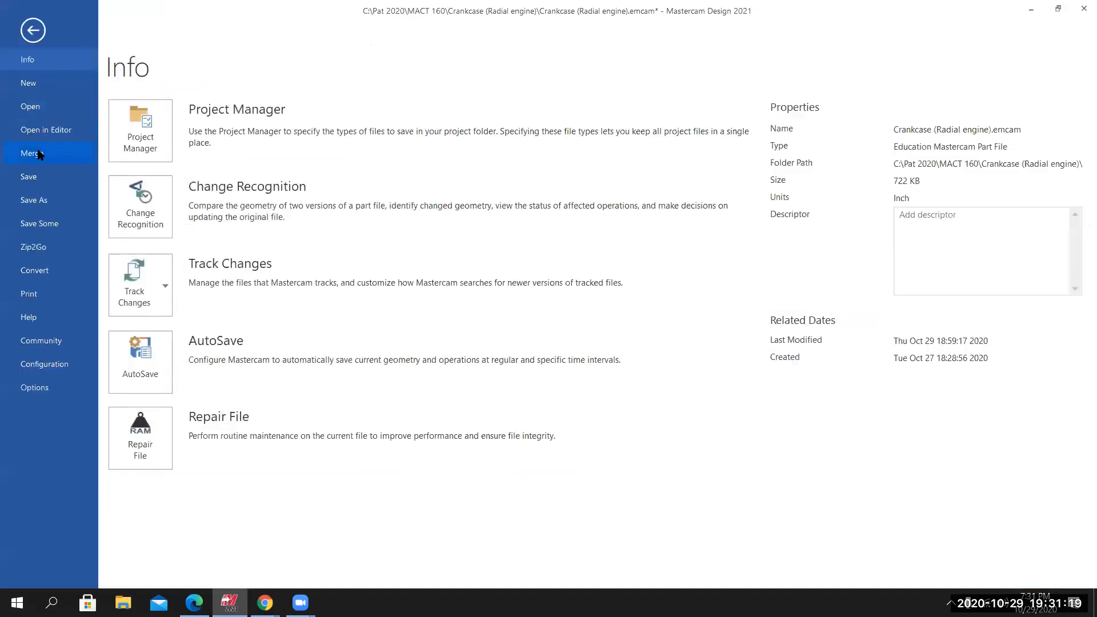
left_click(28, 177)
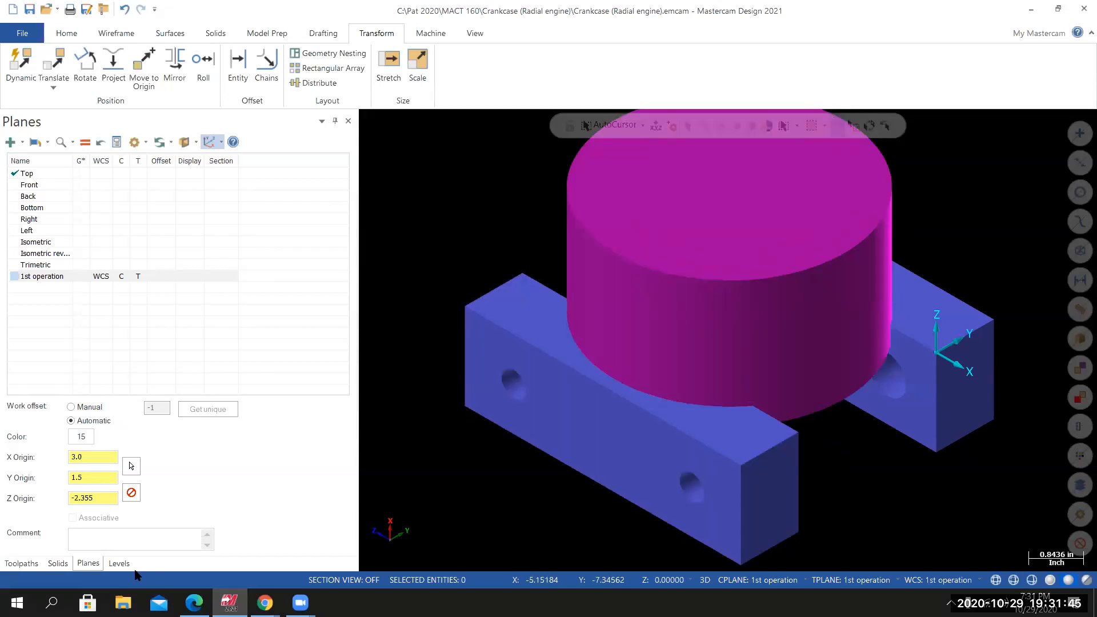
Display the Toolpaths manager and add a mill machine group using the MILL DEFAULT.MCAM-MMD definition.
left_click(23, 565)
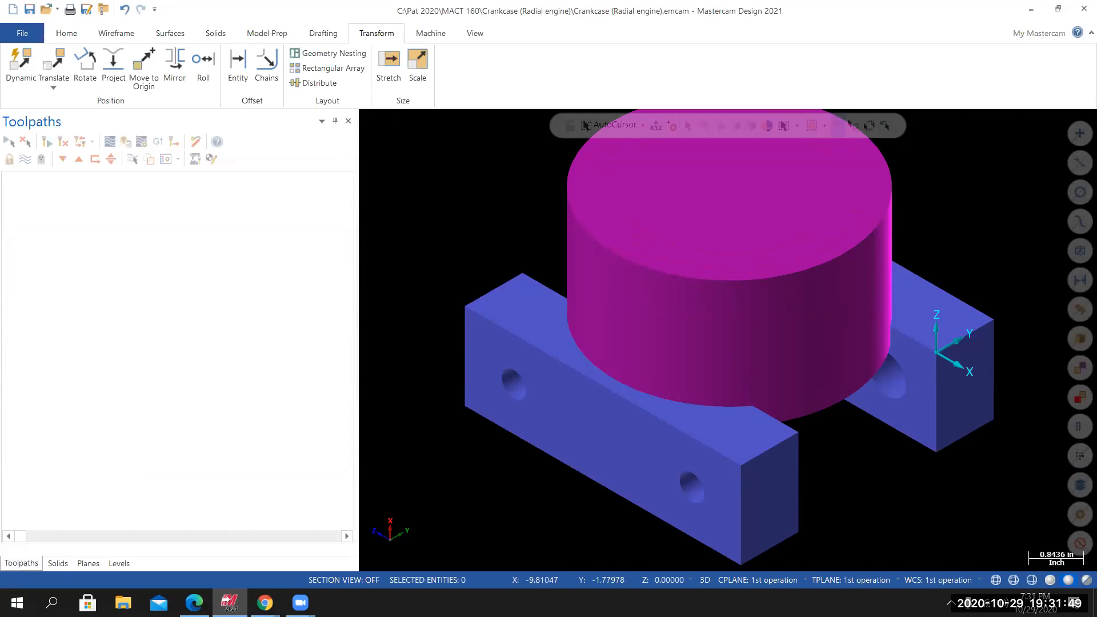
left_click(474, 33)
left_click(564, 52)
left_click(565, 54)
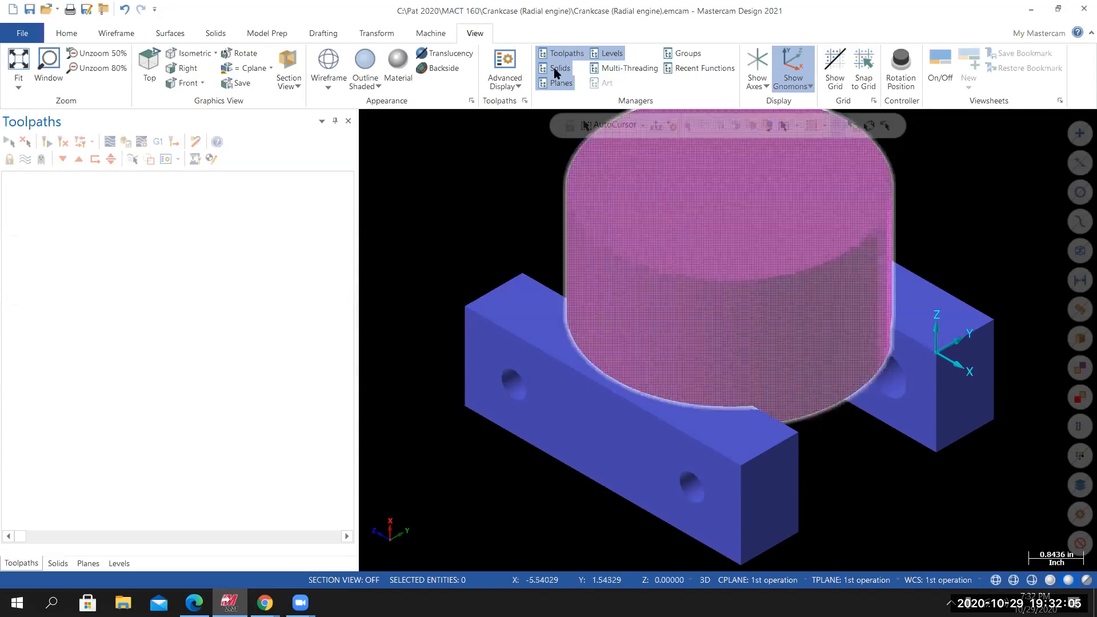
left_click(428, 33)
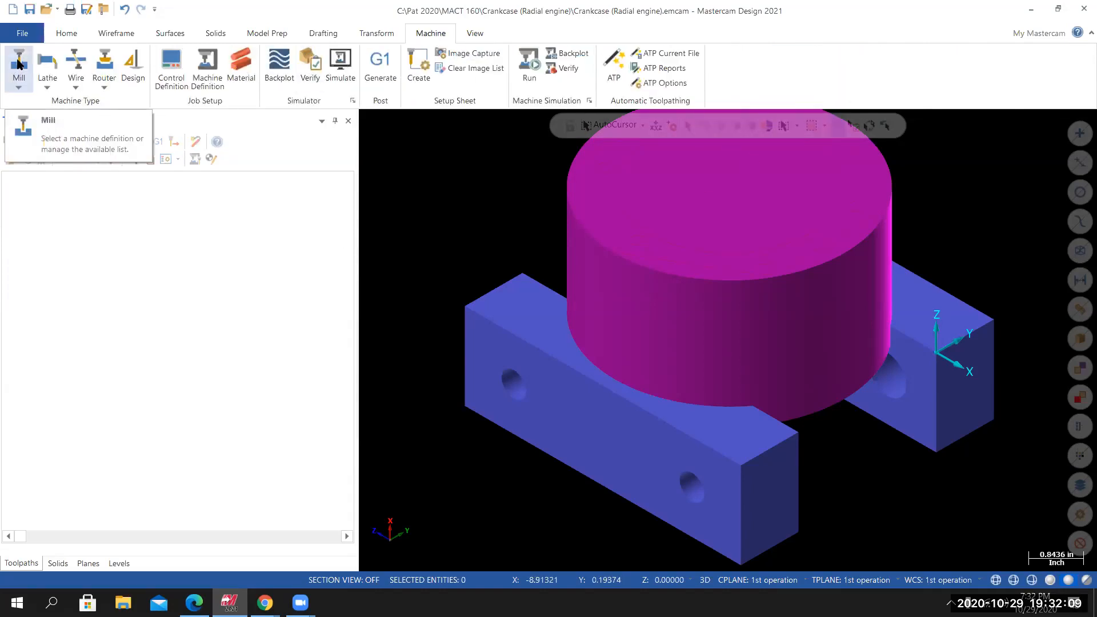
left_click(19, 81)
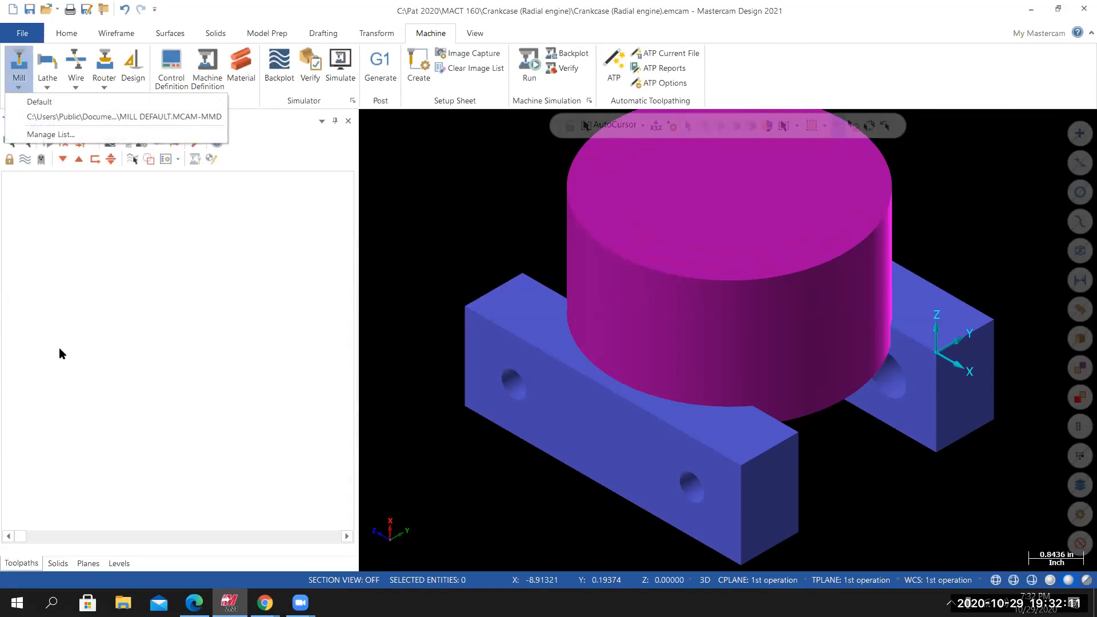
left_click(50, 117)
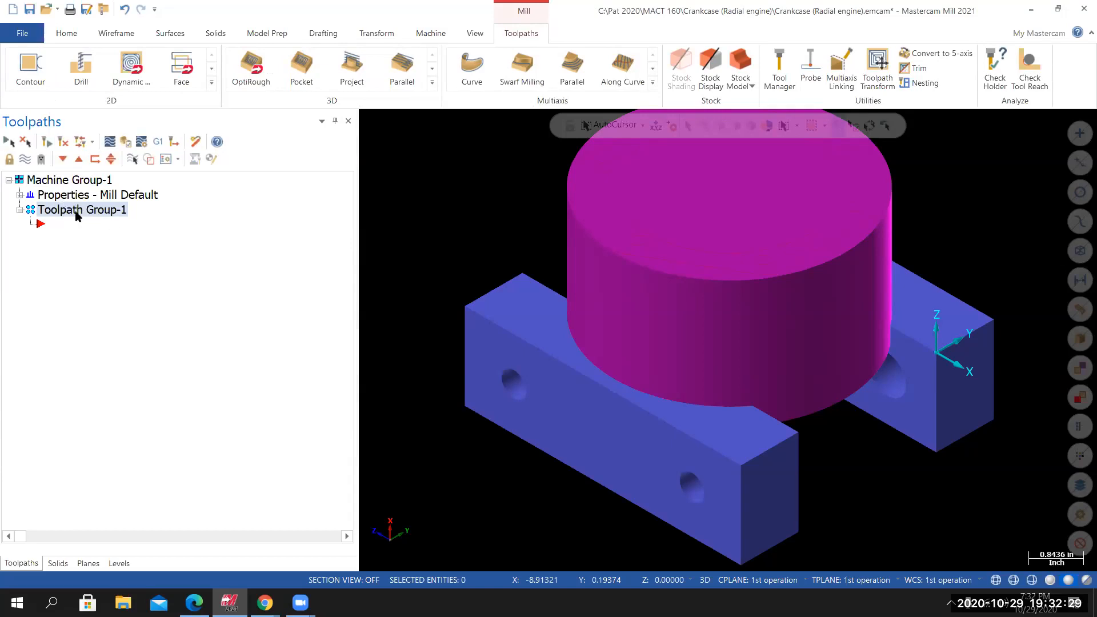
scroll(569, 256, "down", 4)
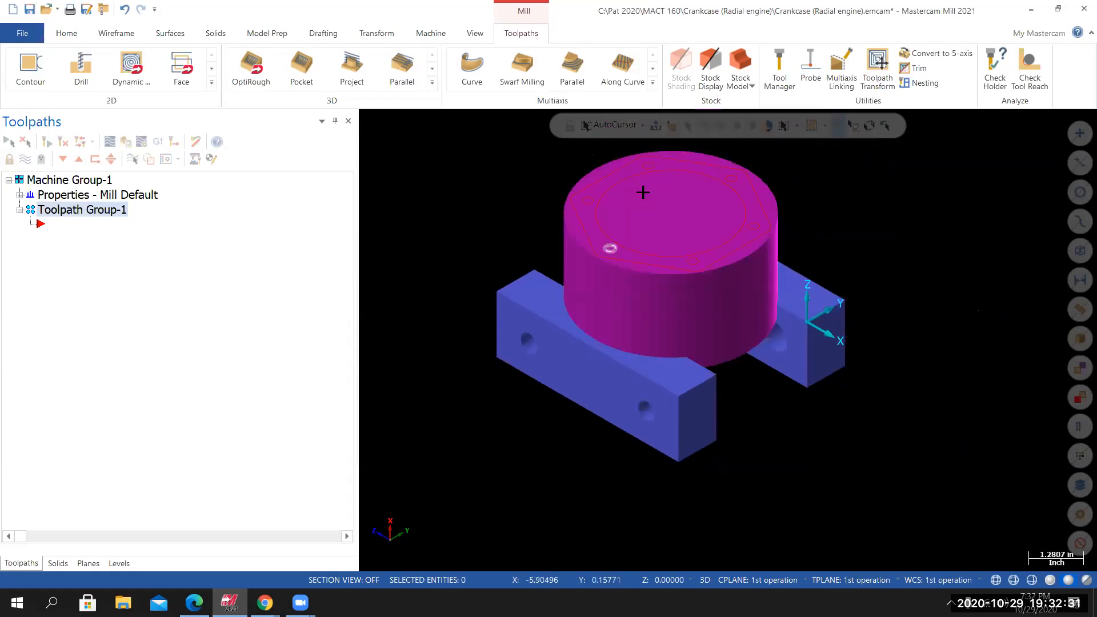
scroll(666, 163, "up", 3)
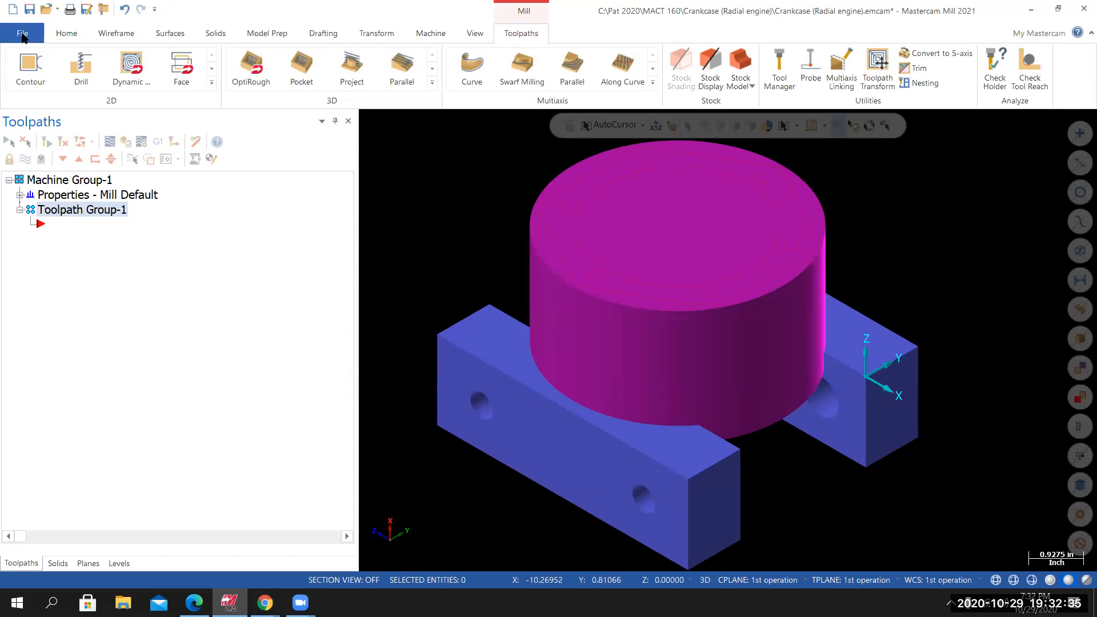
Set the project file manager to add NC files and NCI files to the crankcase project folder.
left_click(24, 34)
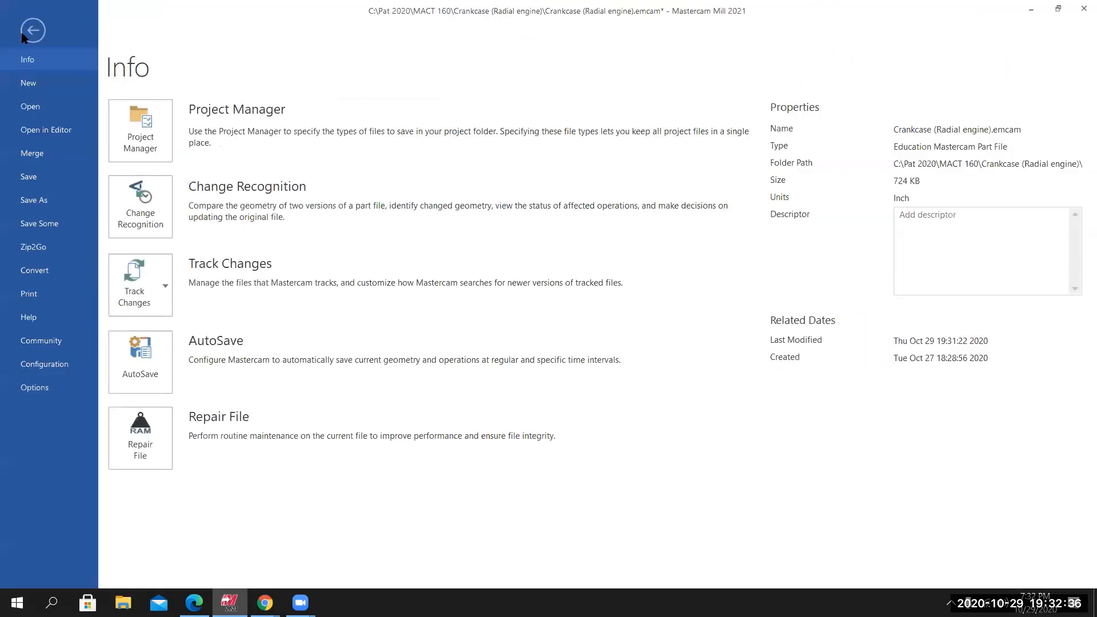
left_click(137, 131)
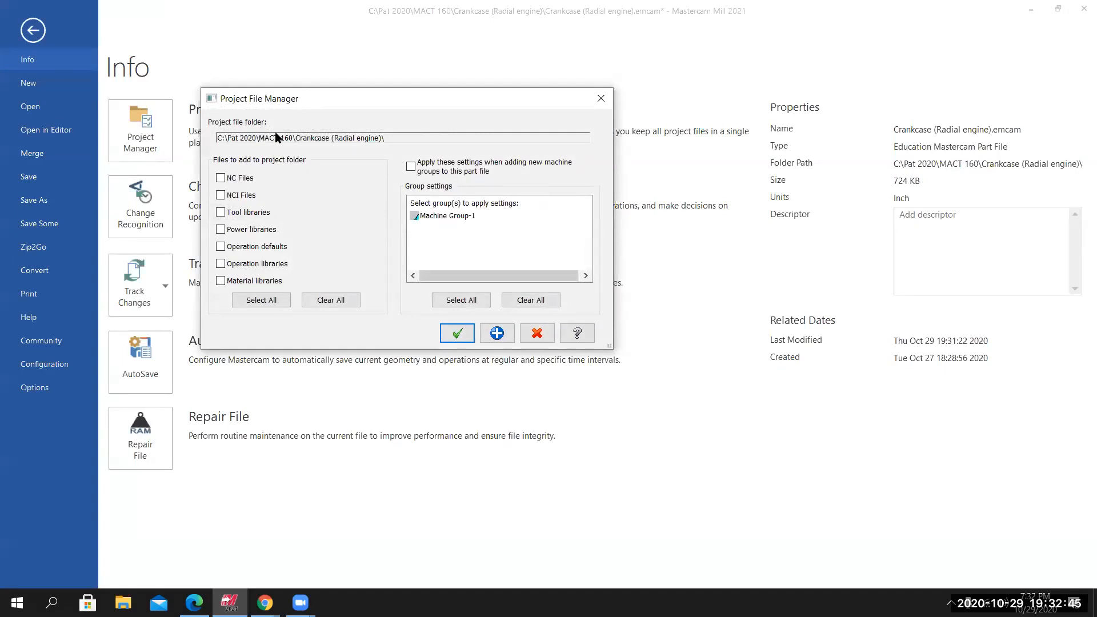
left_click(220, 178)
left_click(221, 194)
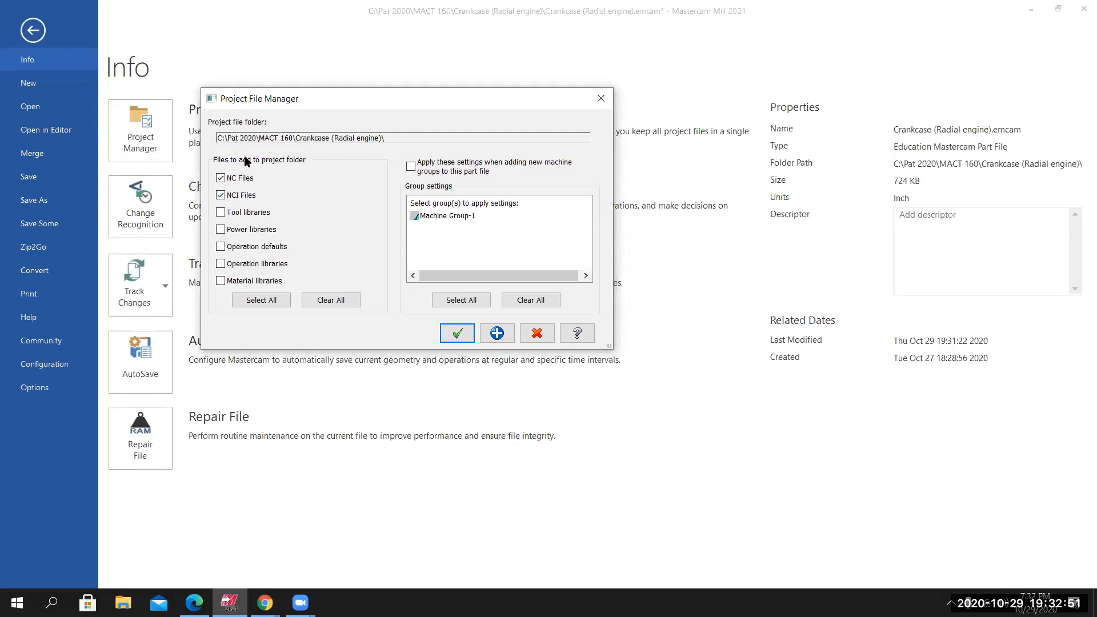
left_click(457, 333)
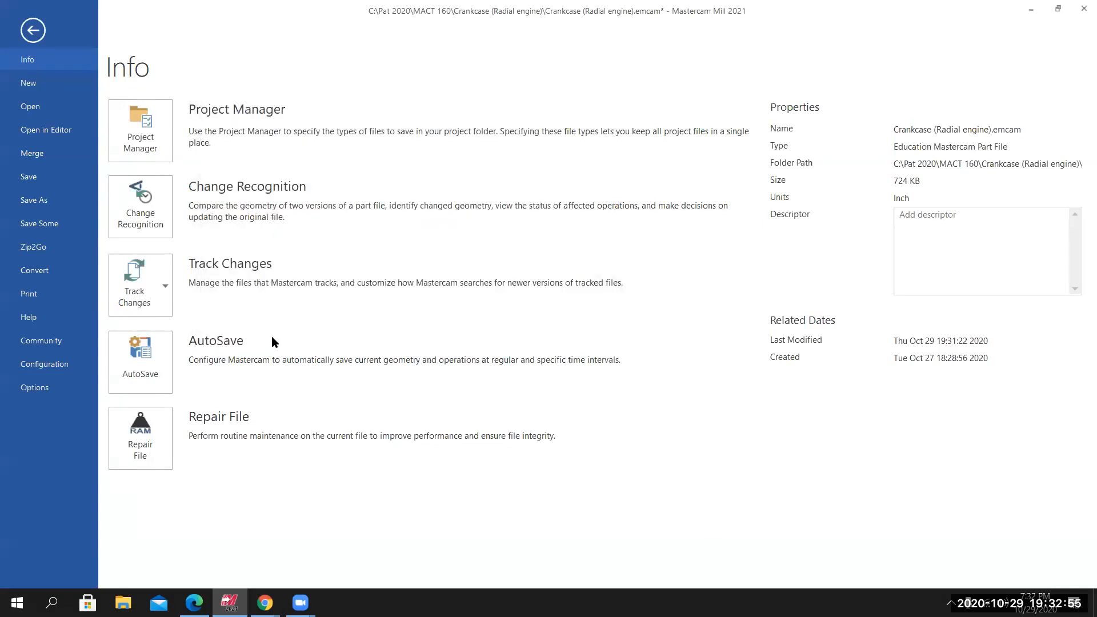
left_click(35, 31)
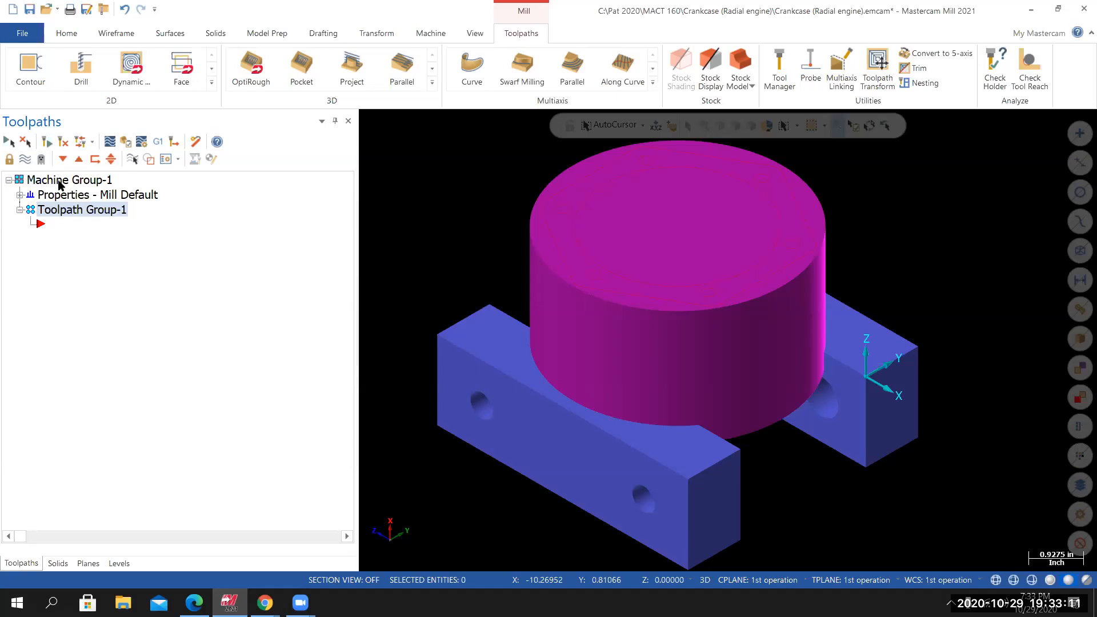
Open the file properties of the mill machine group and name the group HAAS VF2.
left_click(19, 195)
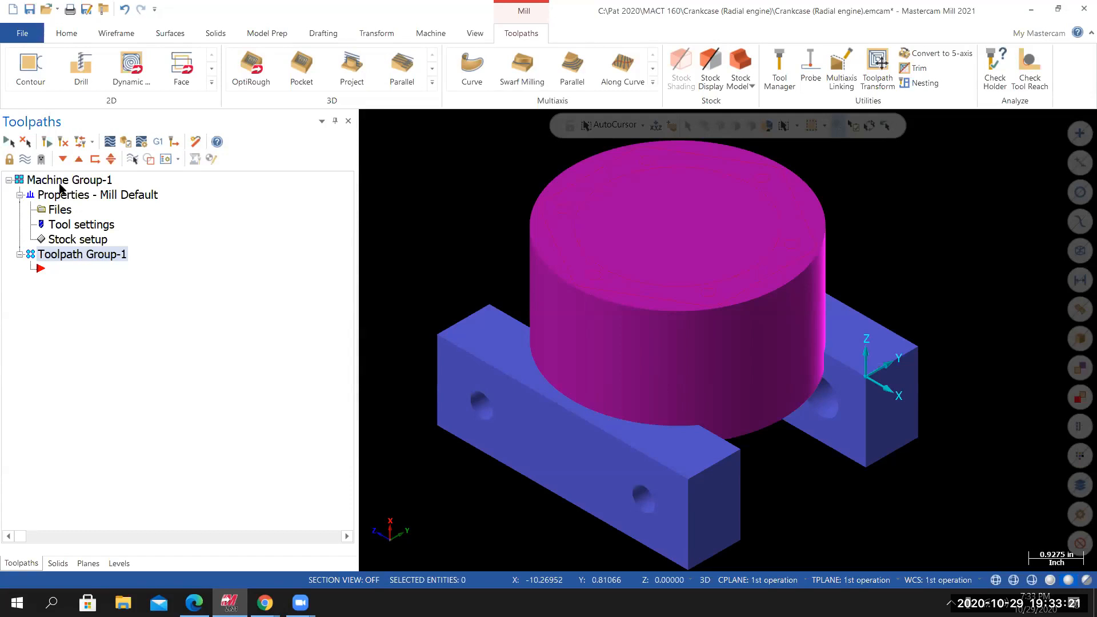
double_click(60, 211)
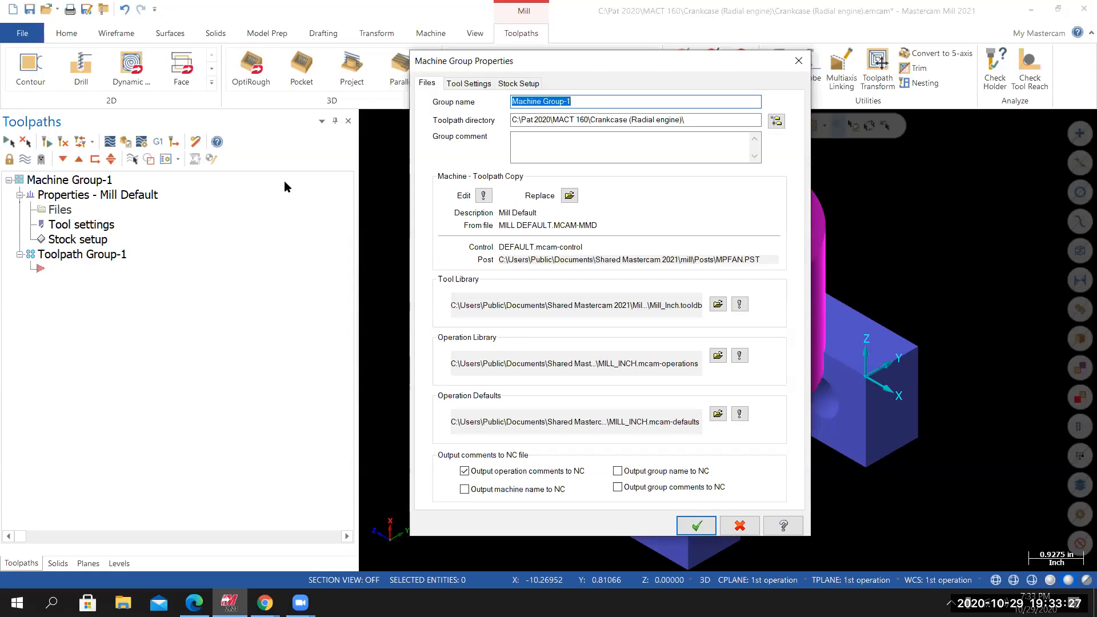
type("H")
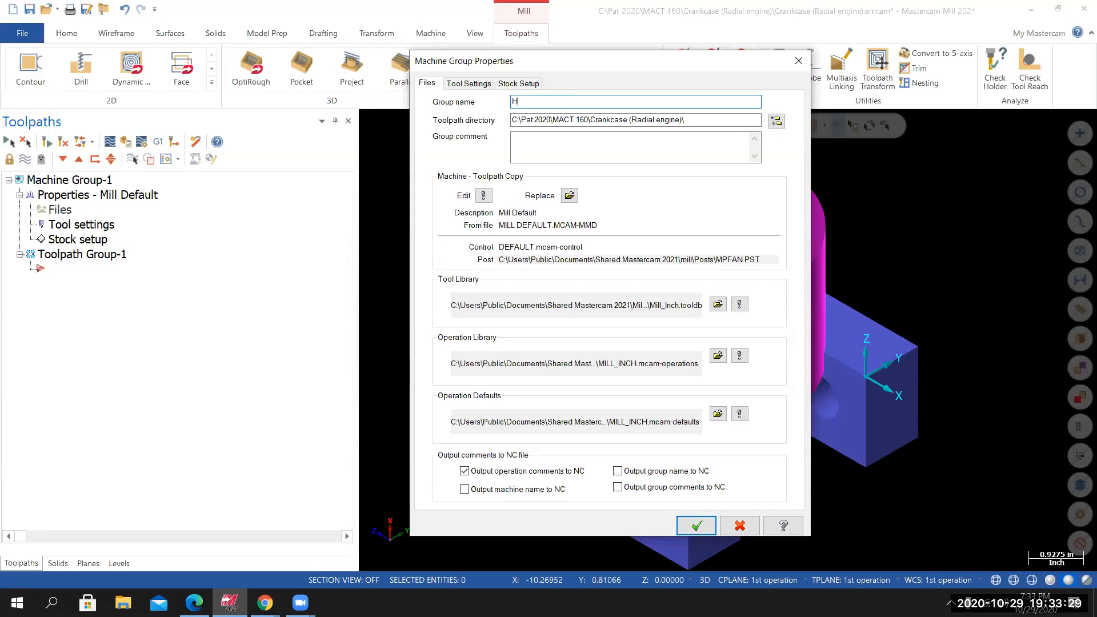
type("AAS VF2")
Edit the machine definition's Tool Spindle component in the Mill Spindle Group, setting its maximum spindle speed to 10000 rpm.
left_click(483, 196)
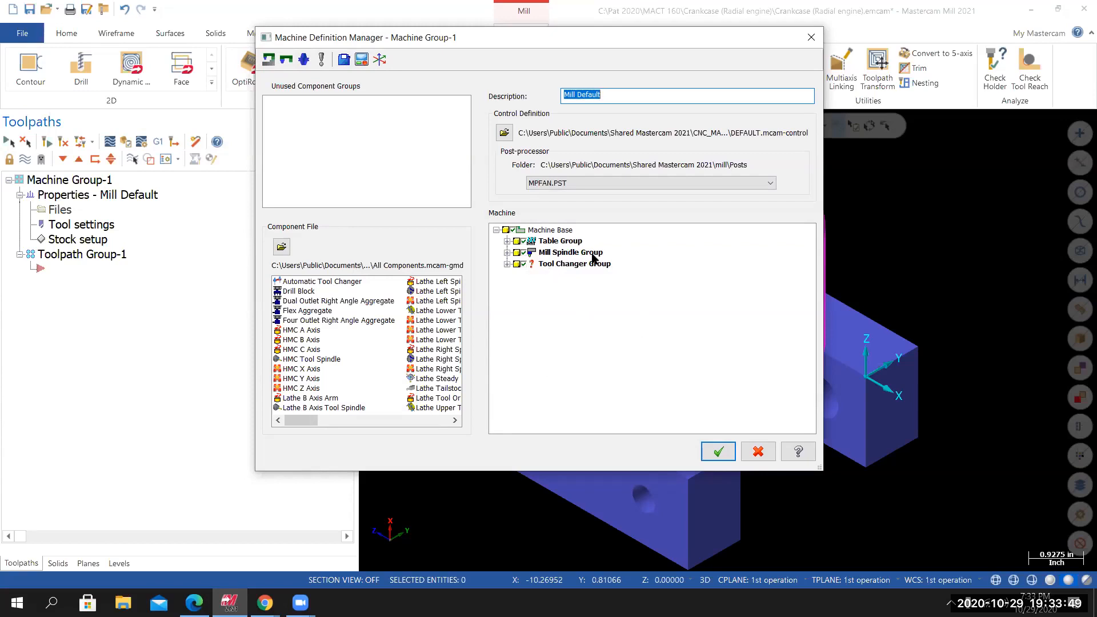
left_click(507, 252)
left_click(517, 264)
left_click(529, 275)
left_click(540, 287)
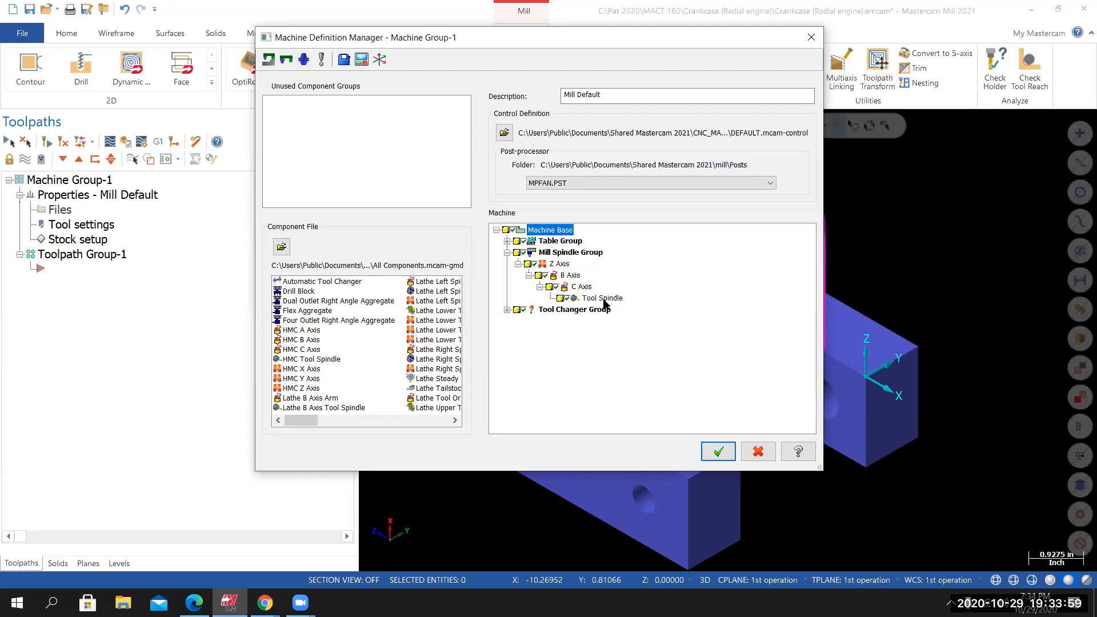
double_click(602, 298)
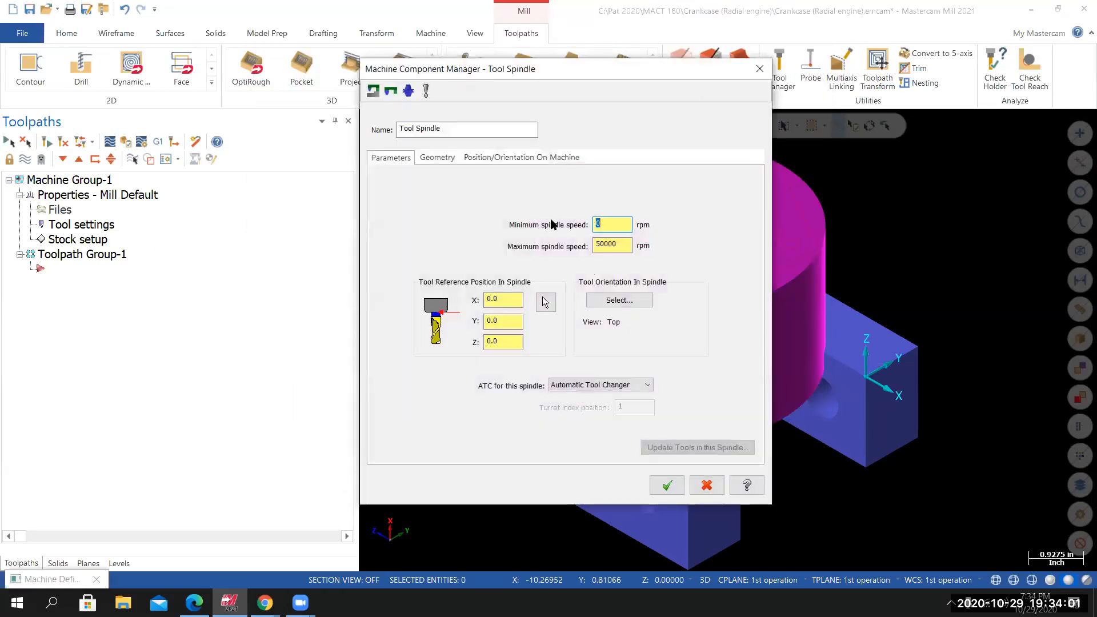
left_click_drag(543, 73, 612, 77)
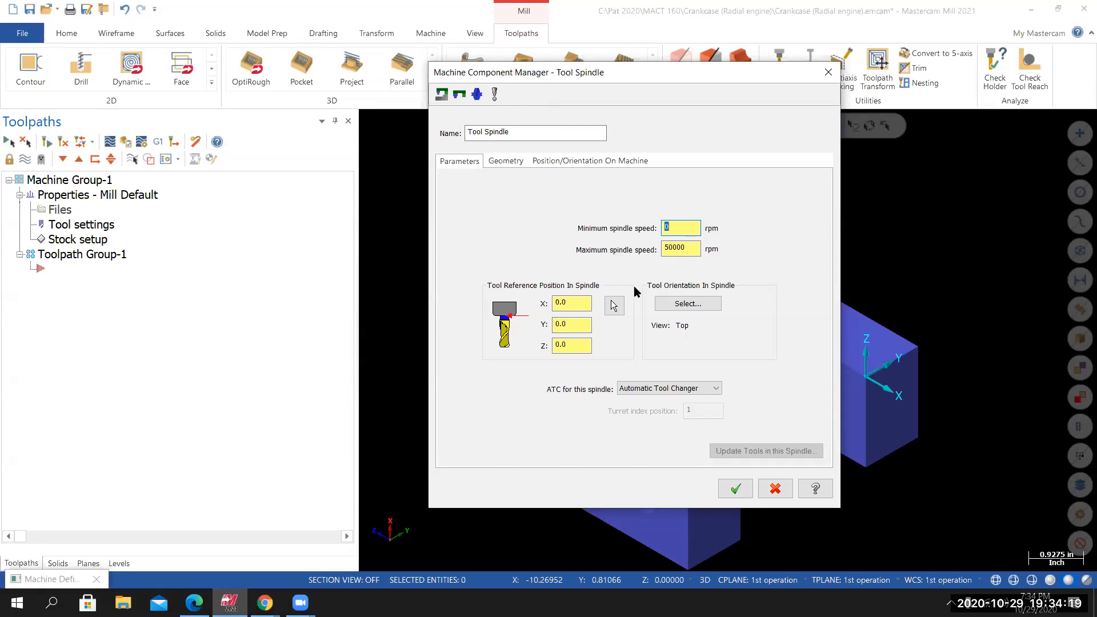
key("Tab")
type("10000")
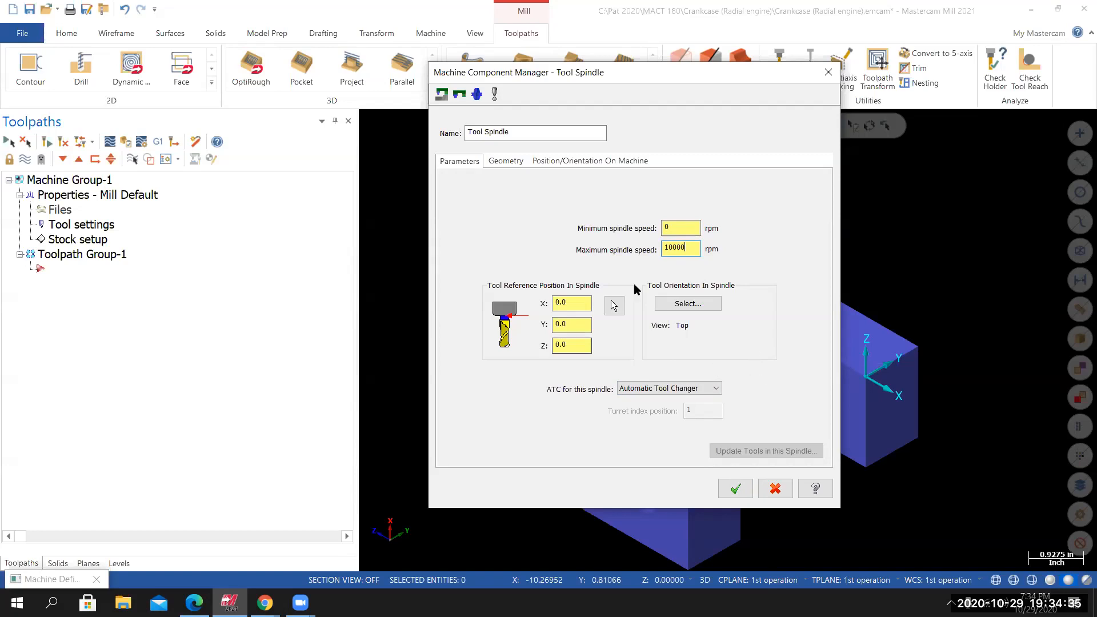
left_click(735, 489)
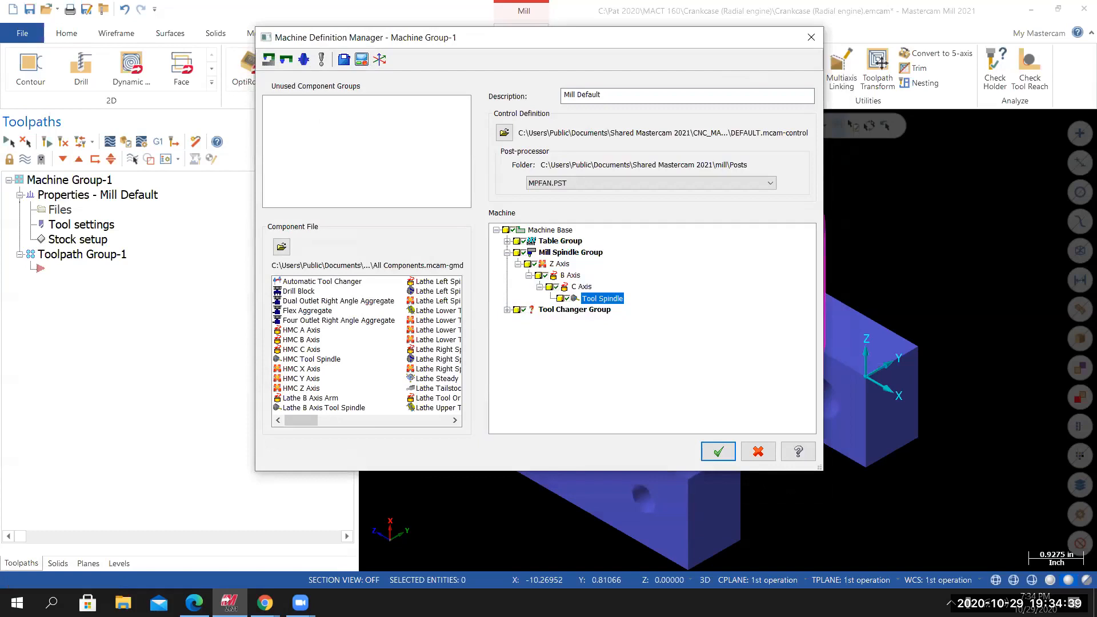
left_click(719, 452)
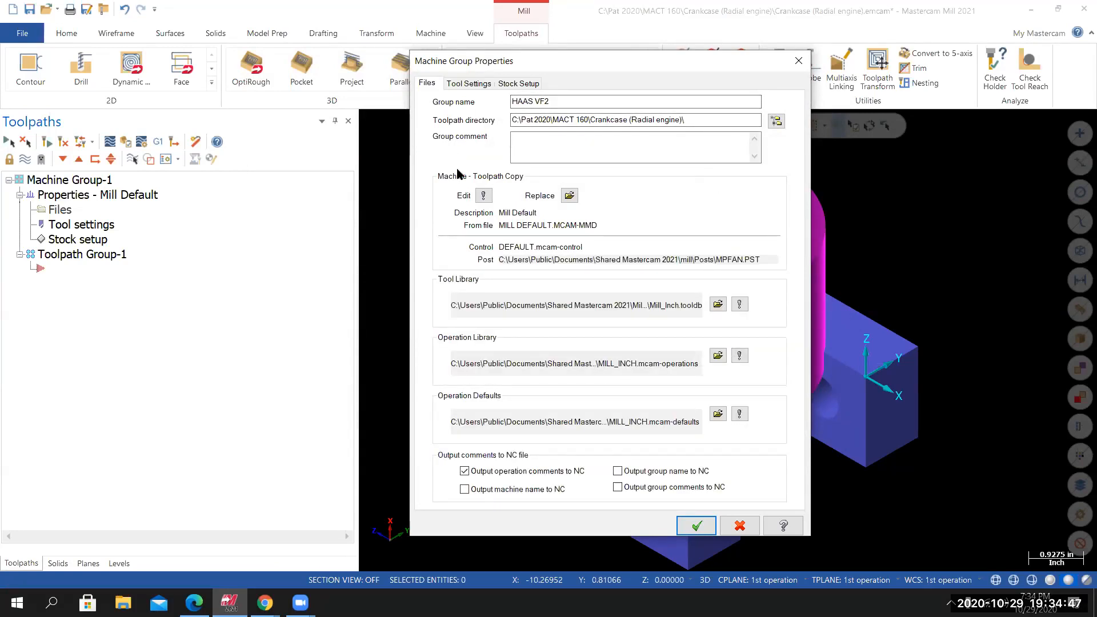
Set program number 8000, feed calculation from material, sequential tool numbers, duplicate tool number warnings, and use of the tool's step, peck and coolant.
left_click(470, 84)
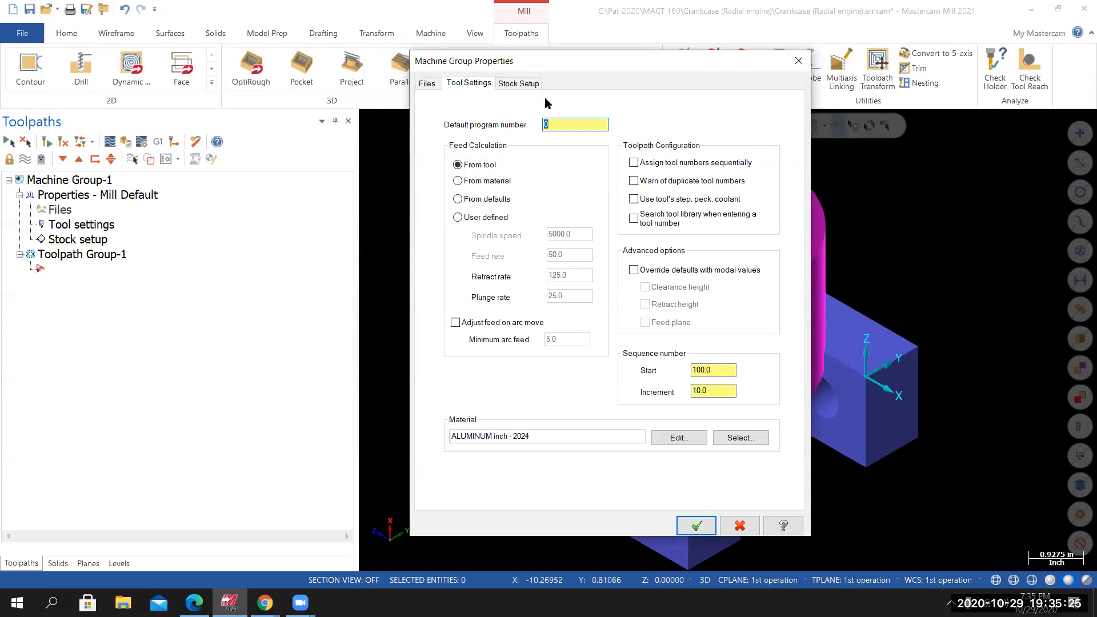
type("8000")
left_click(457, 181)
left_click(634, 162)
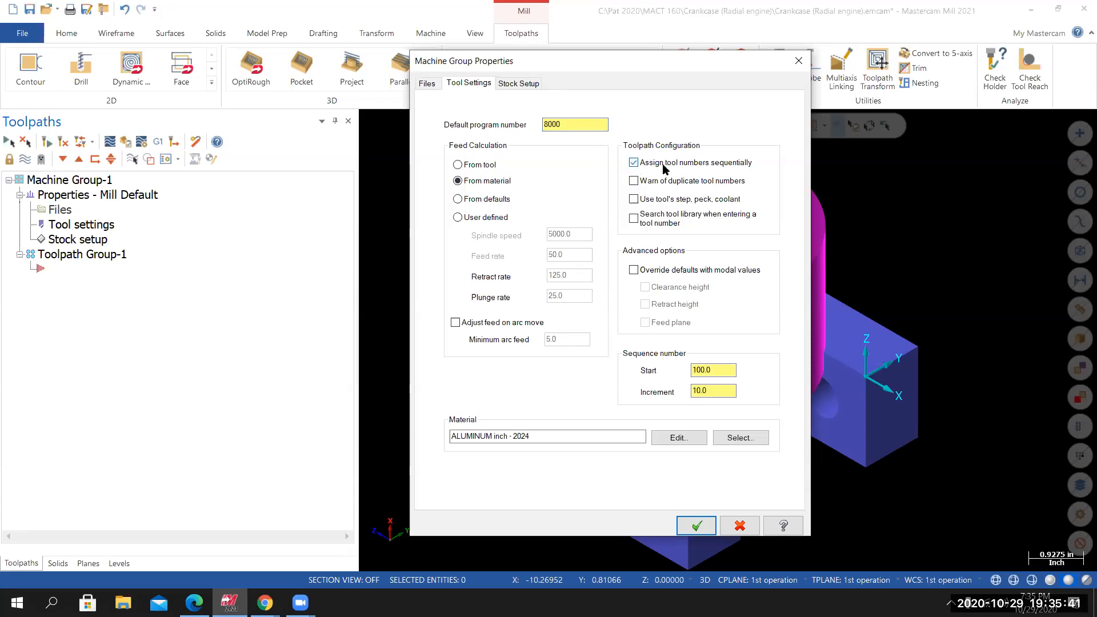
left_click(635, 181)
left_click(634, 199)
Set the sequence number start to 1 and its increment to 1 in the machine group's tool settings.
left_click_drag(717, 371, 674, 396)
type("1")
type("1")
key("Return")
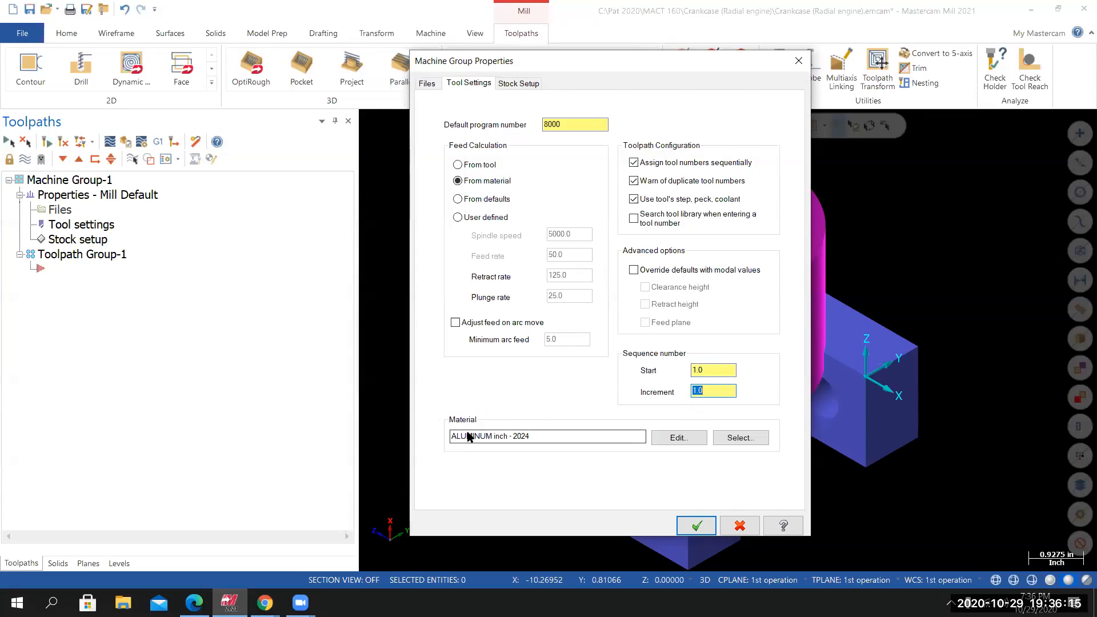
Switch to the crankcase_inch.pdf drawing in Edge and look over the whole sheet.
left_click(195, 603)
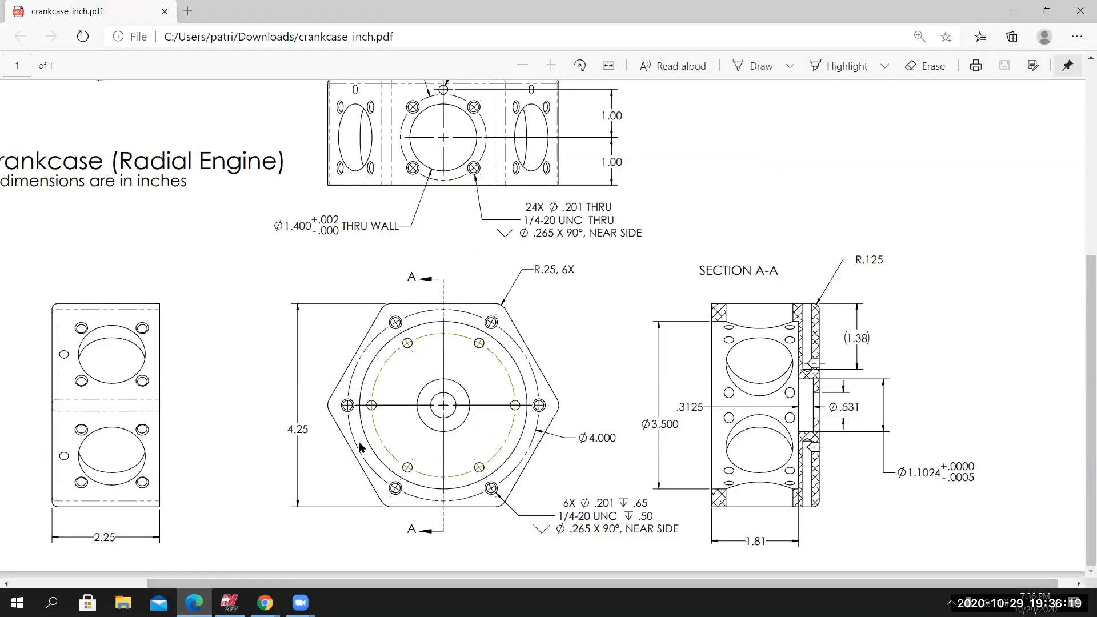
scroll(359, 446, "down", 3, "ctrl")
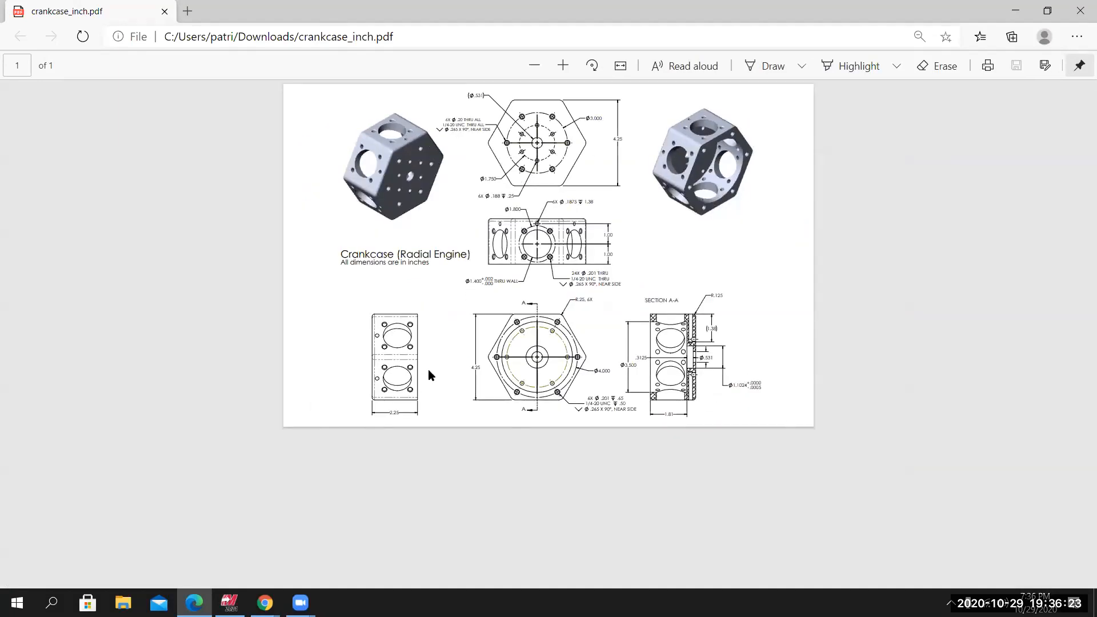
scroll(427, 372, "up", 1, "ctrl")
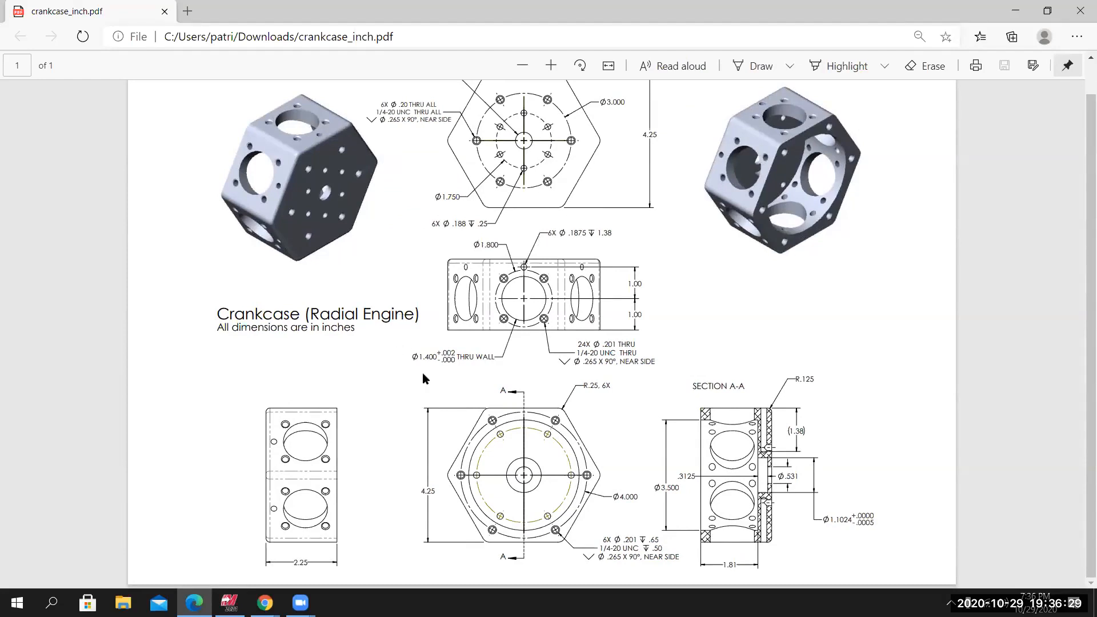
Return to Mastercam and add ALUMINUM inch - 6061 from the material library, selecting it as the machine group's material.
left_click(265, 603)
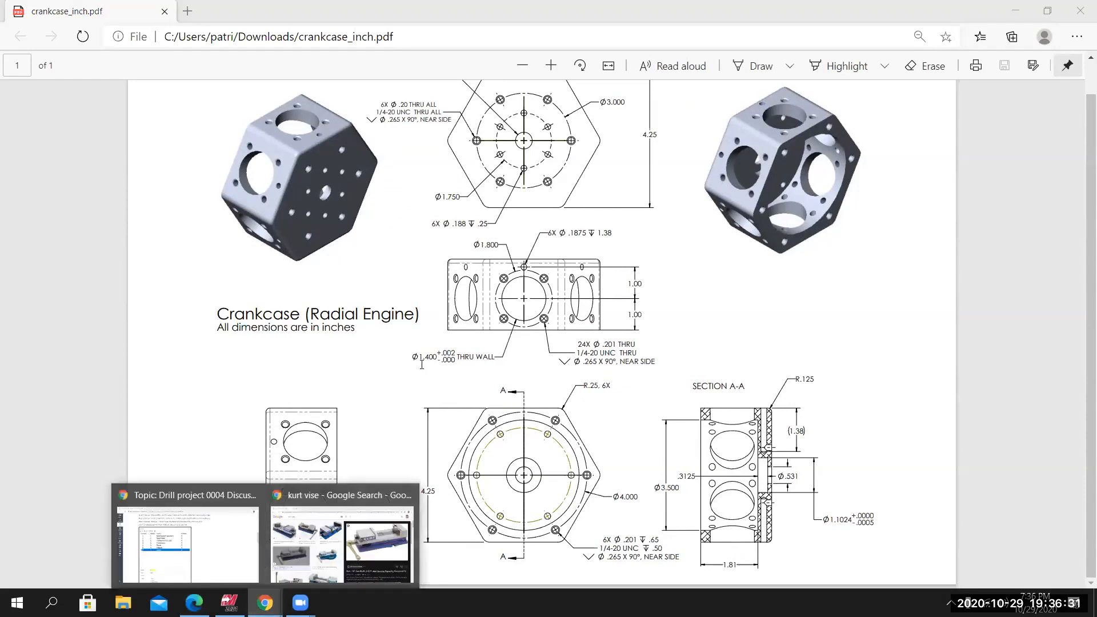
left_click(230, 603)
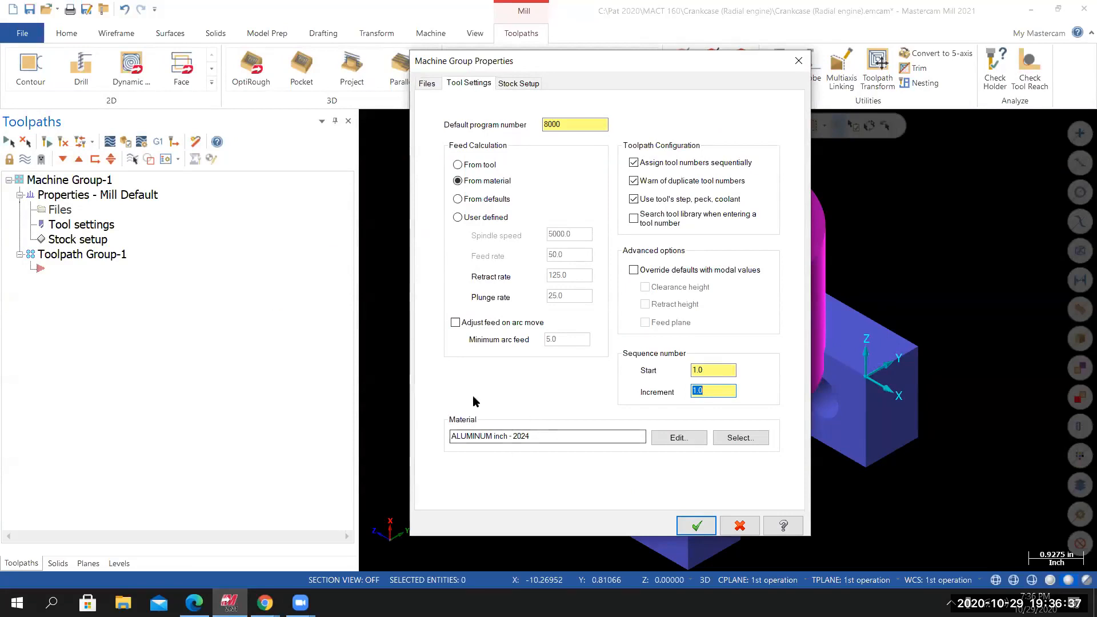
left_click(735, 442)
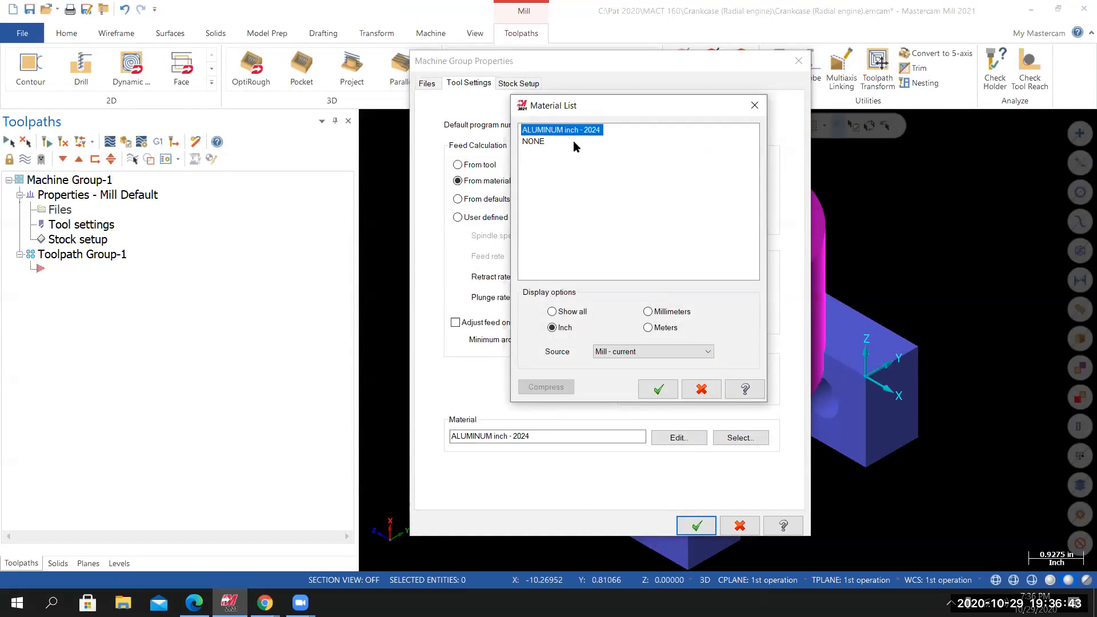
right_click(588, 180)
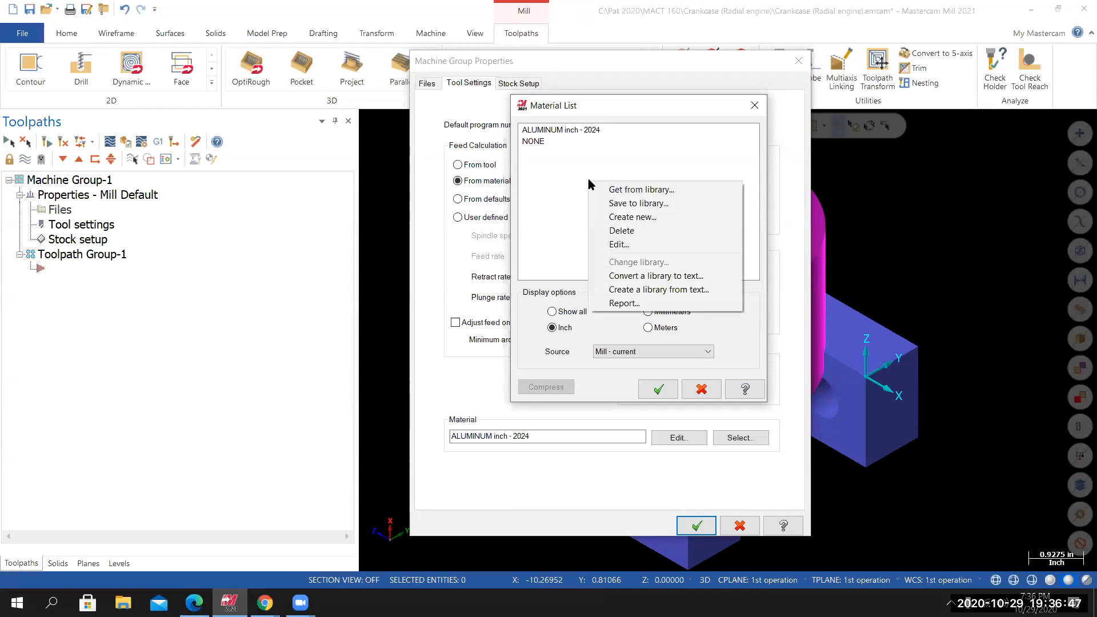
left_click(624, 191)
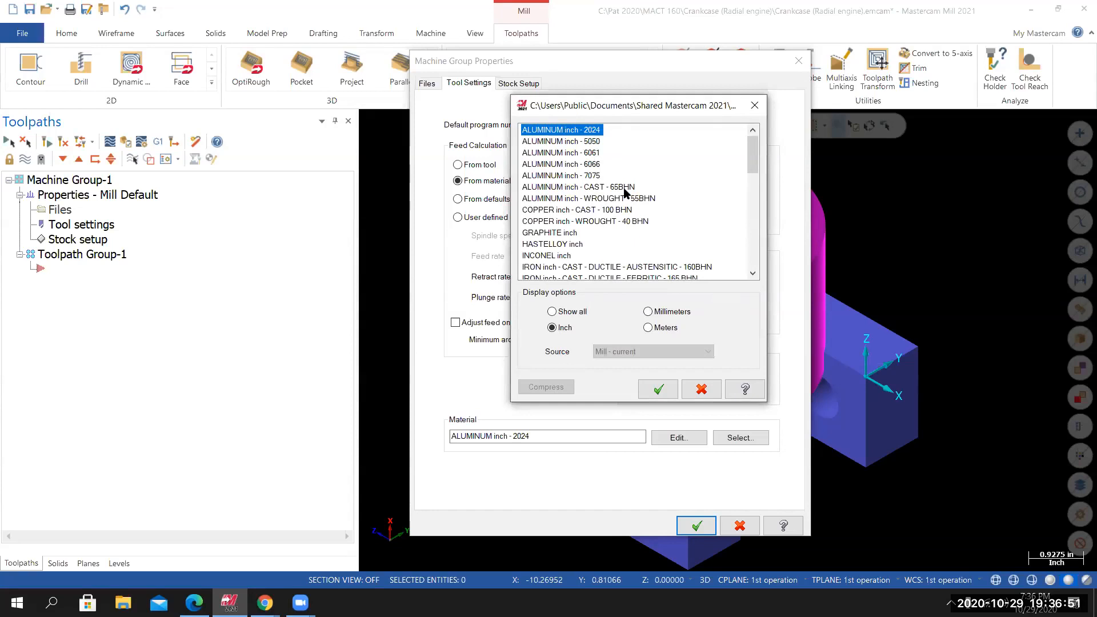
left_click(576, 153)
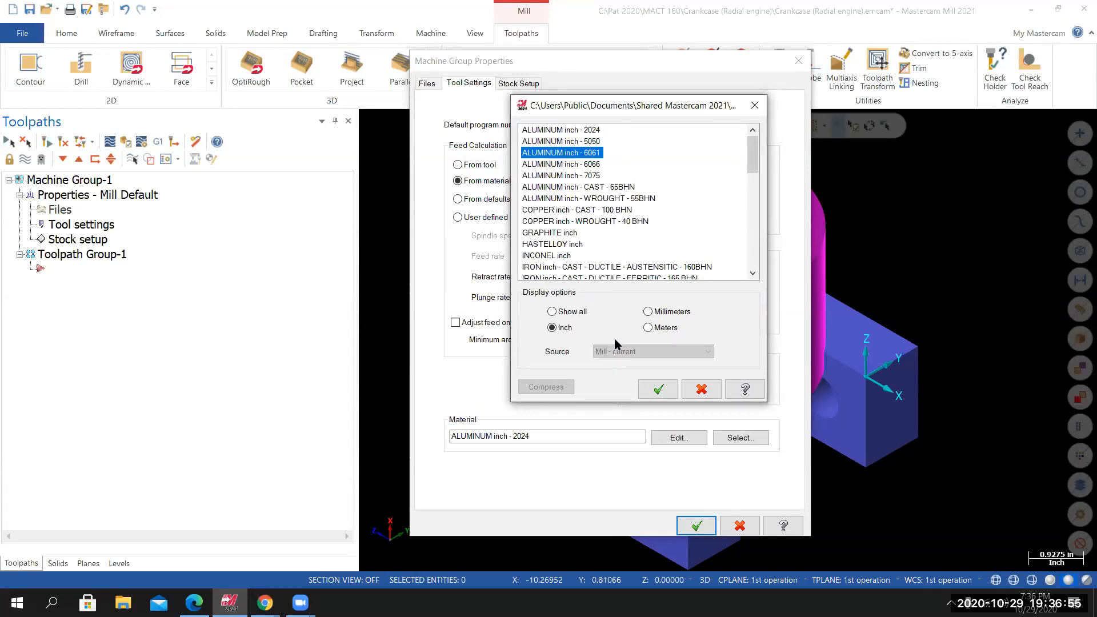
left_click(659, 390)
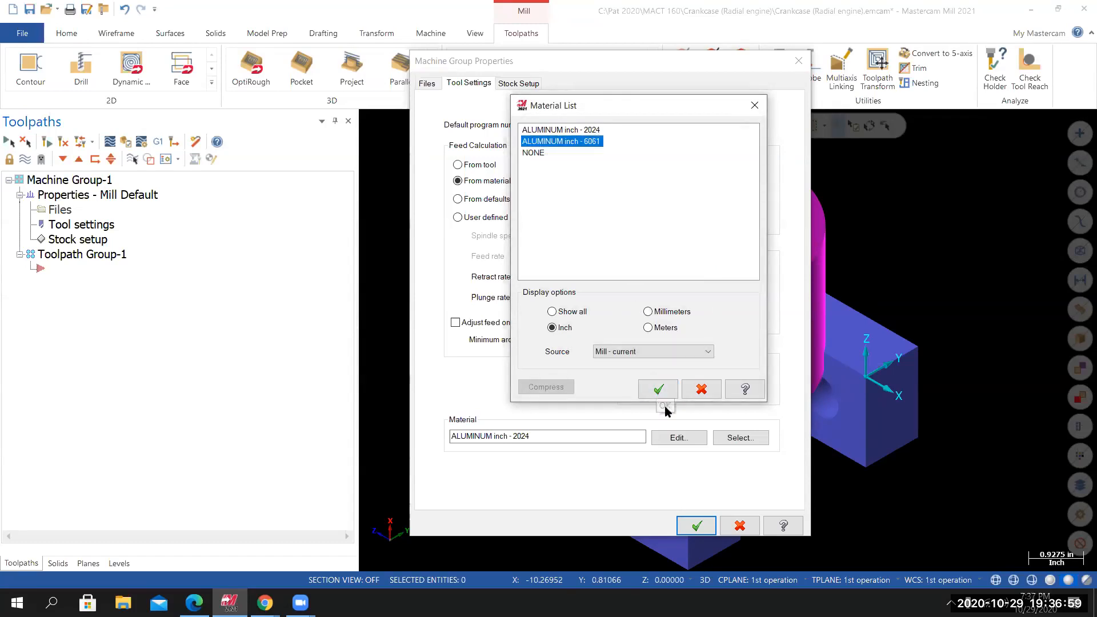
left_click(658, 389)
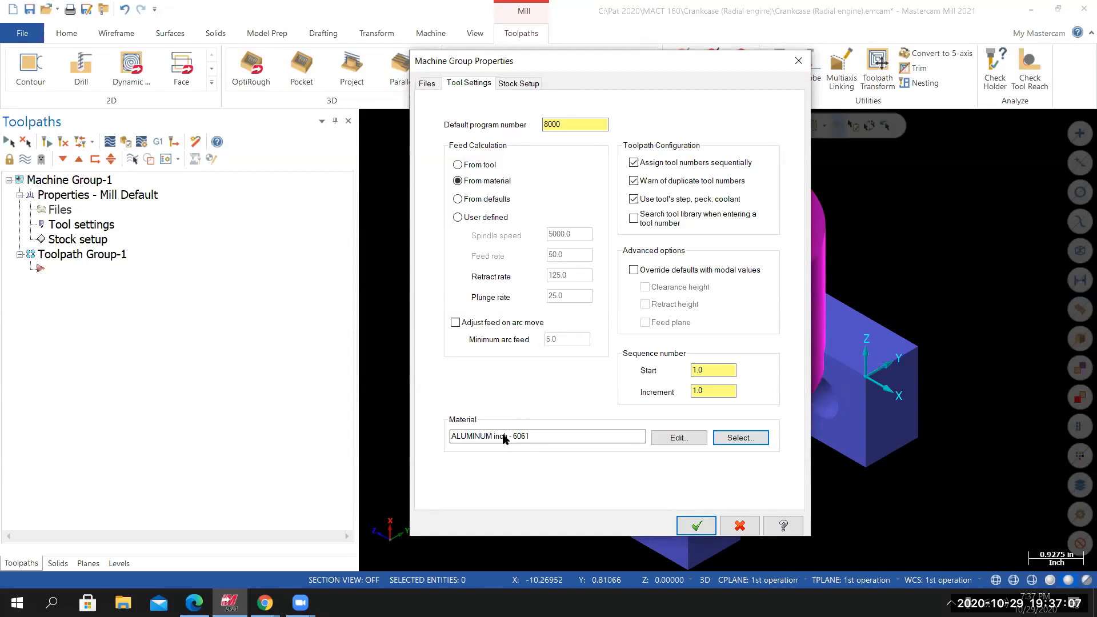
Edit the material definition, renaming it ALUMINUM inch - 6061-T6 and setting its base cutting speed to 300 SFM.
left_click(679, 438)
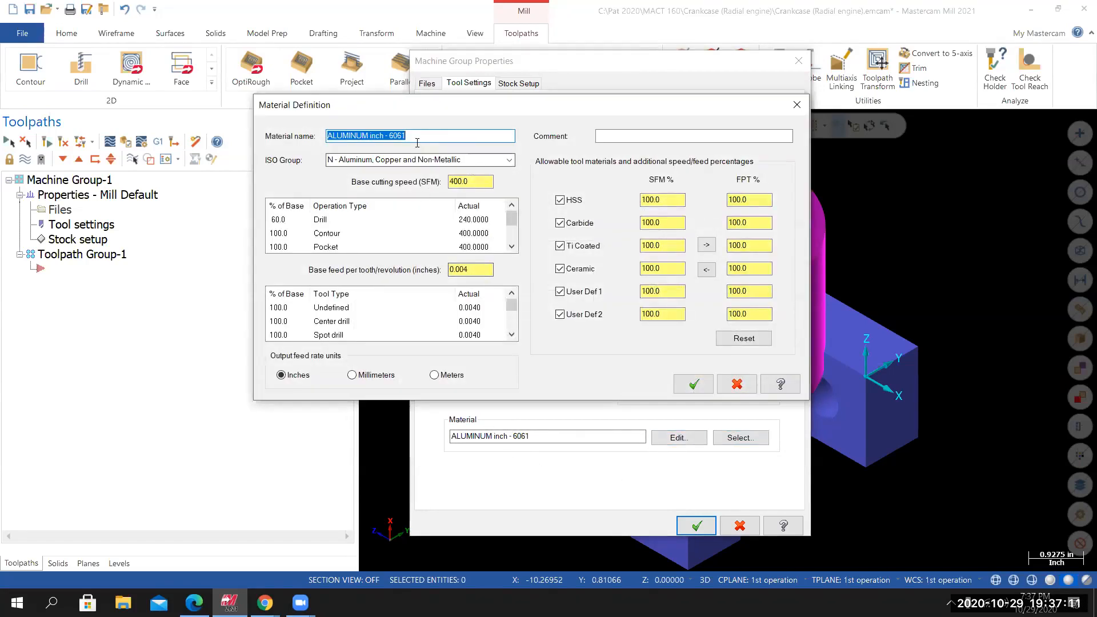
left_click(416, 141)
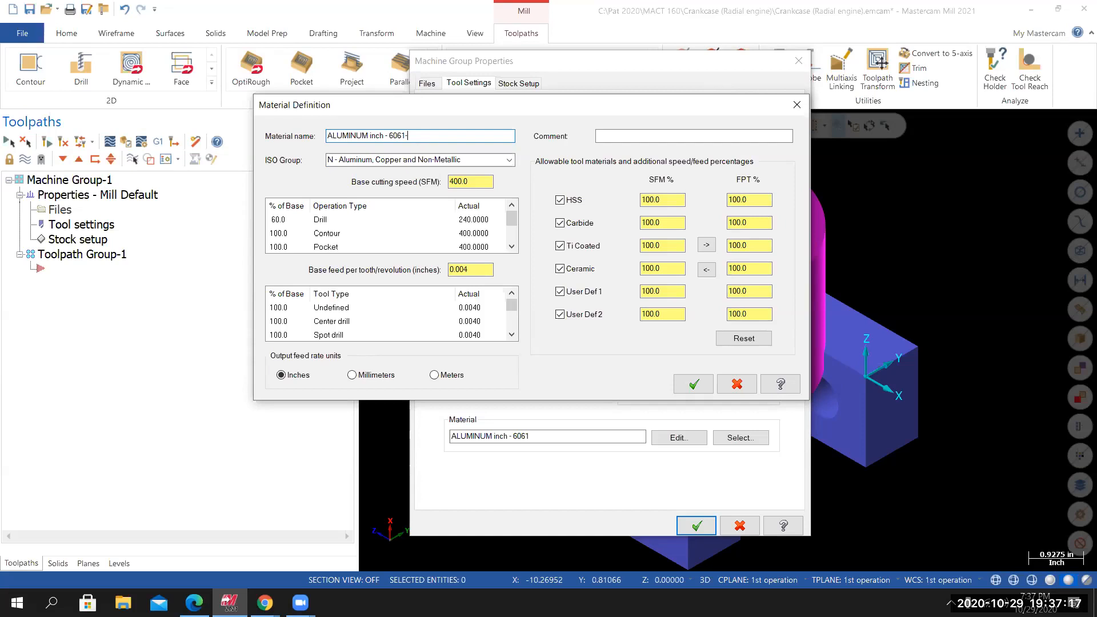
type("T6")
left_click_drag(444, 185, 420, 188)
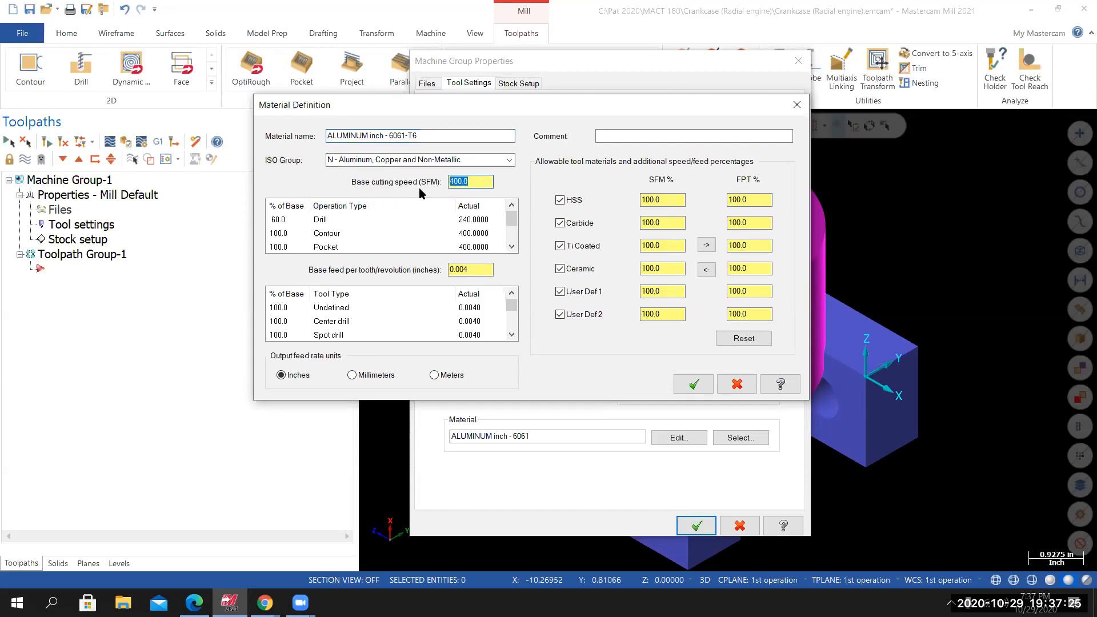
type("300")
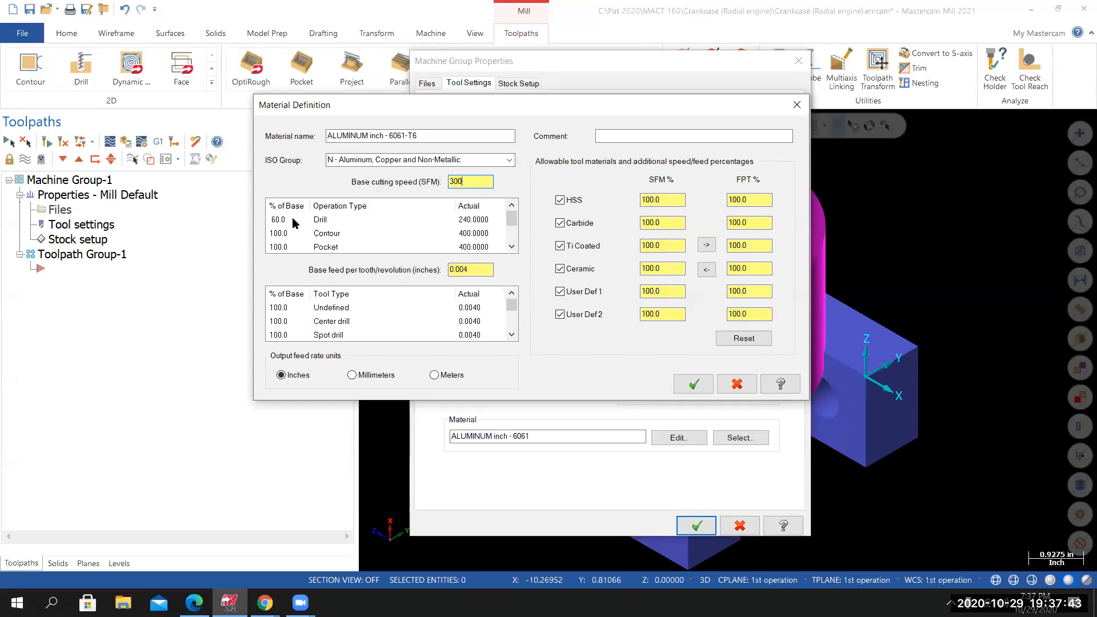
key("Return")
Set the Drill operation's cutting speed to 50% of base and accept the material definition.
left_click(280, 222)
left_click(282, 222)
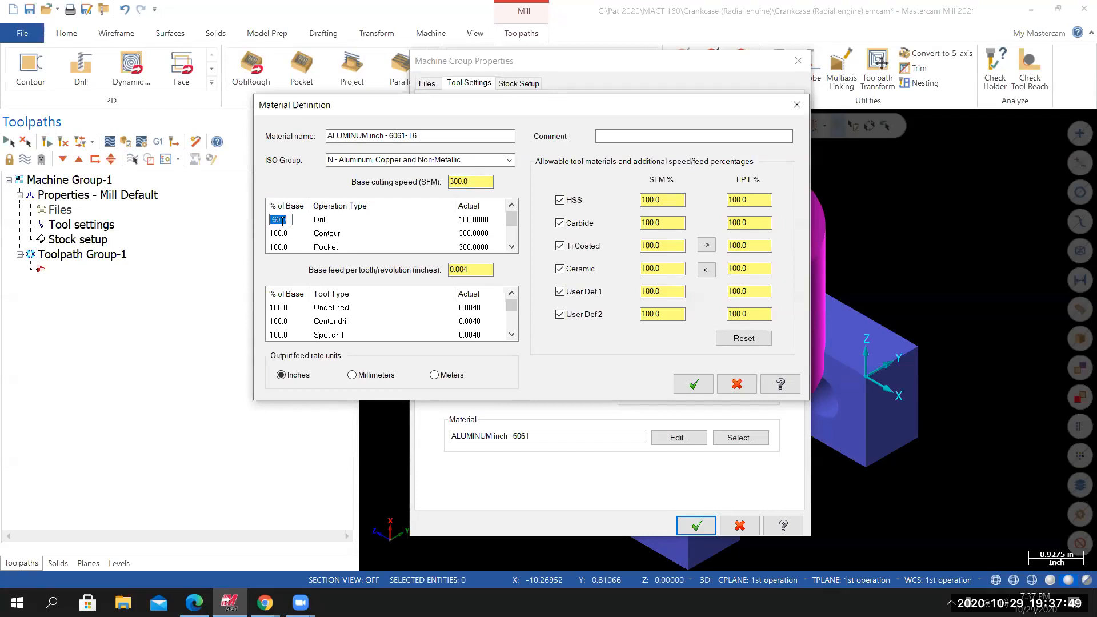
type("50")
key("Return")
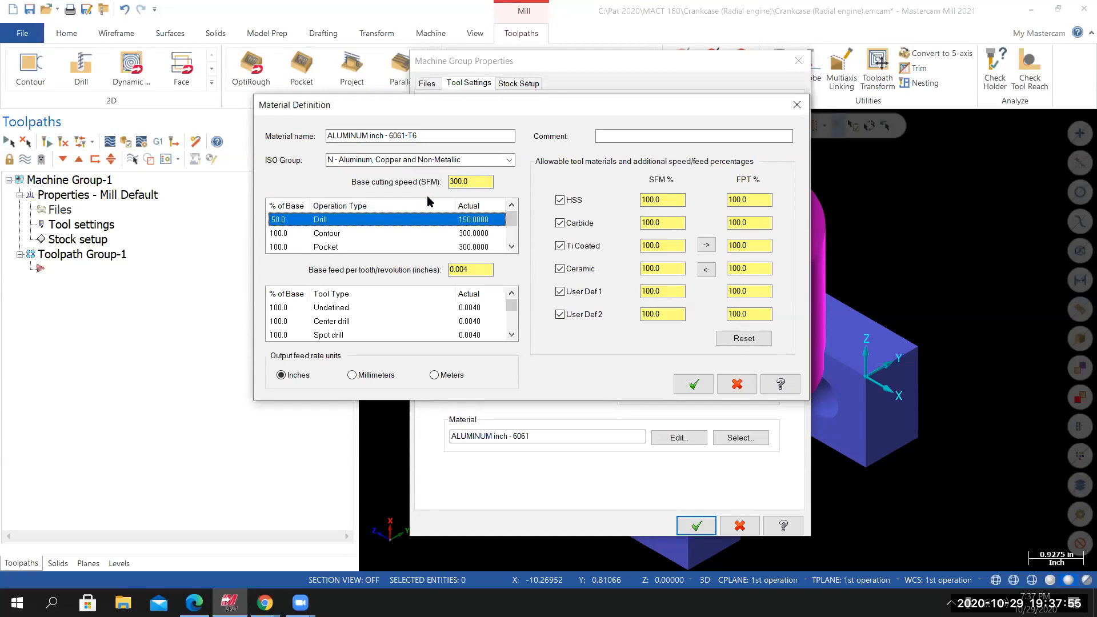
left_click(462, 181)
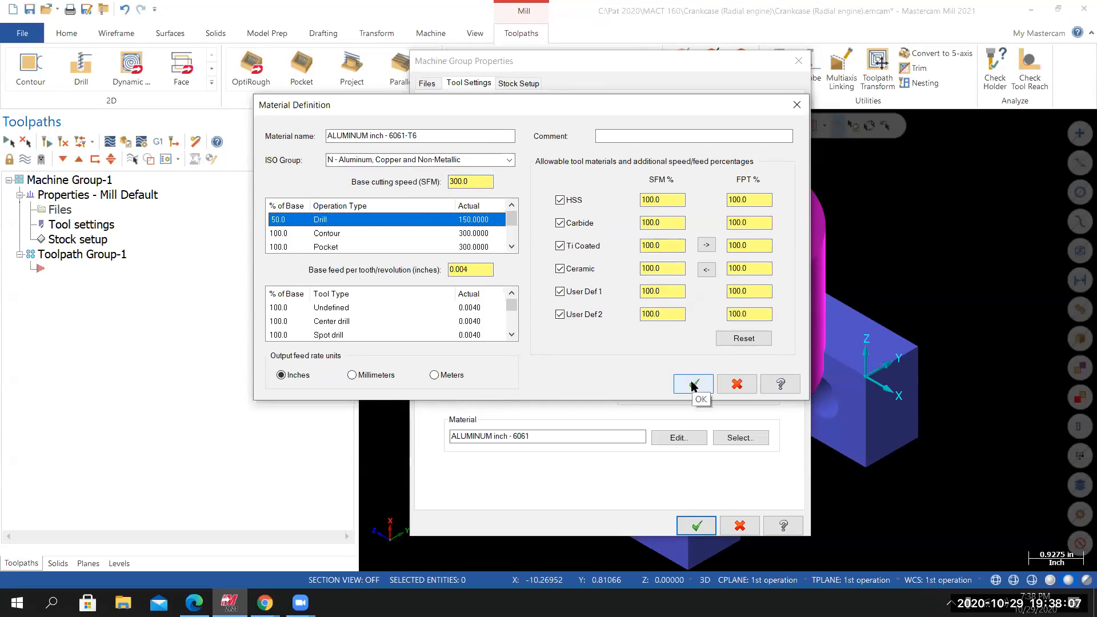
left_click(694, 386)
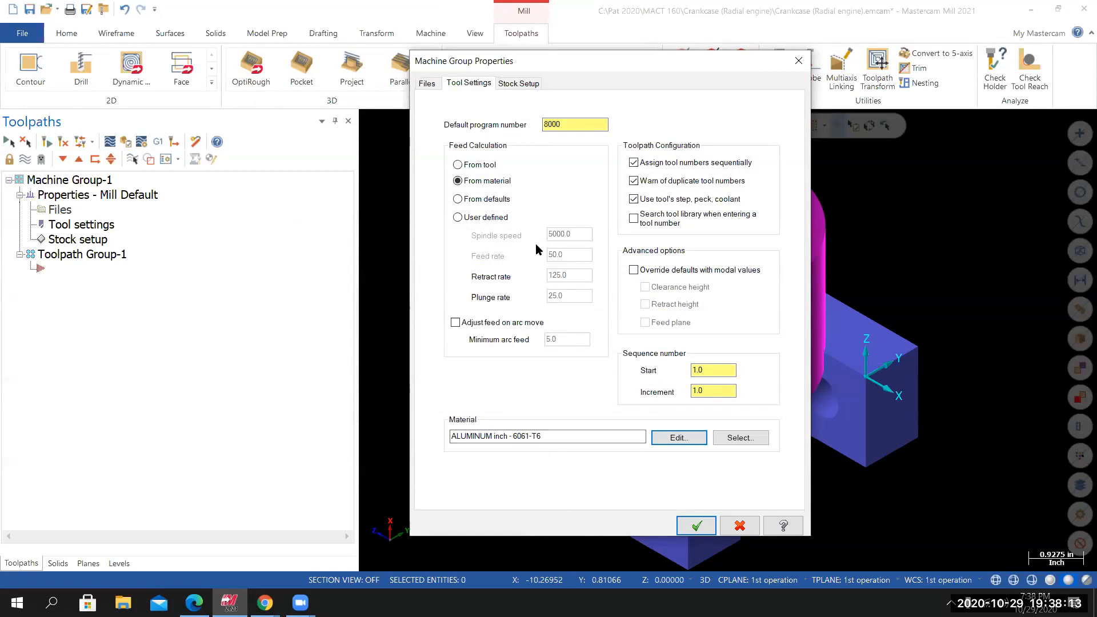
Set the stock plane to Top in the machine group's stock setup.
left_click(514, 84)
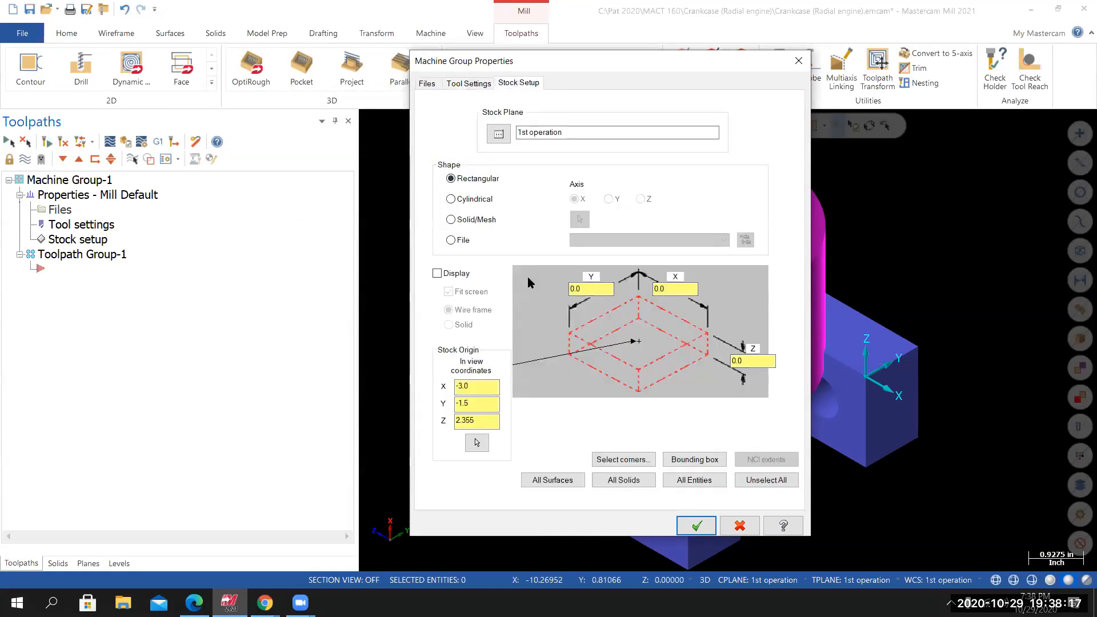
left_click(498, 136)
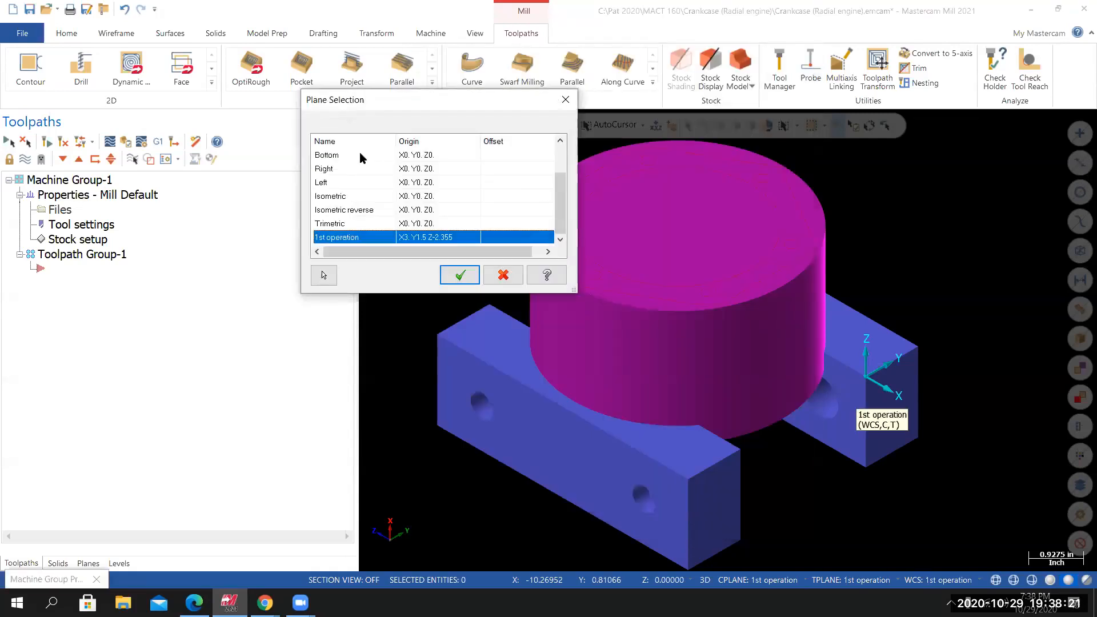
left_click(558, 145)
left_click(346, 154)
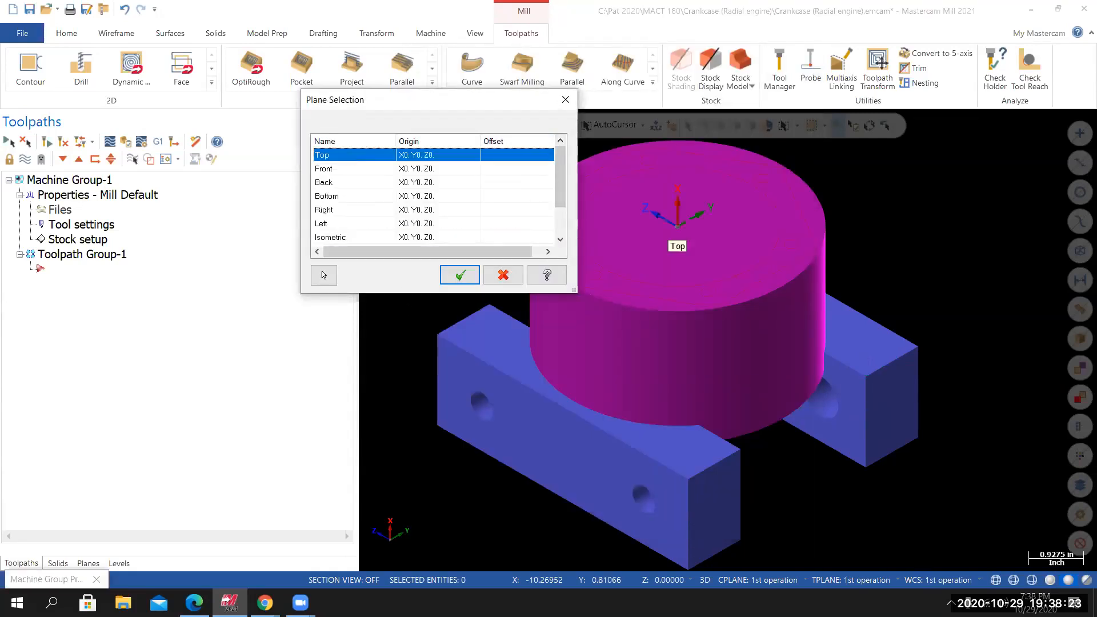
left_click(459, 278)
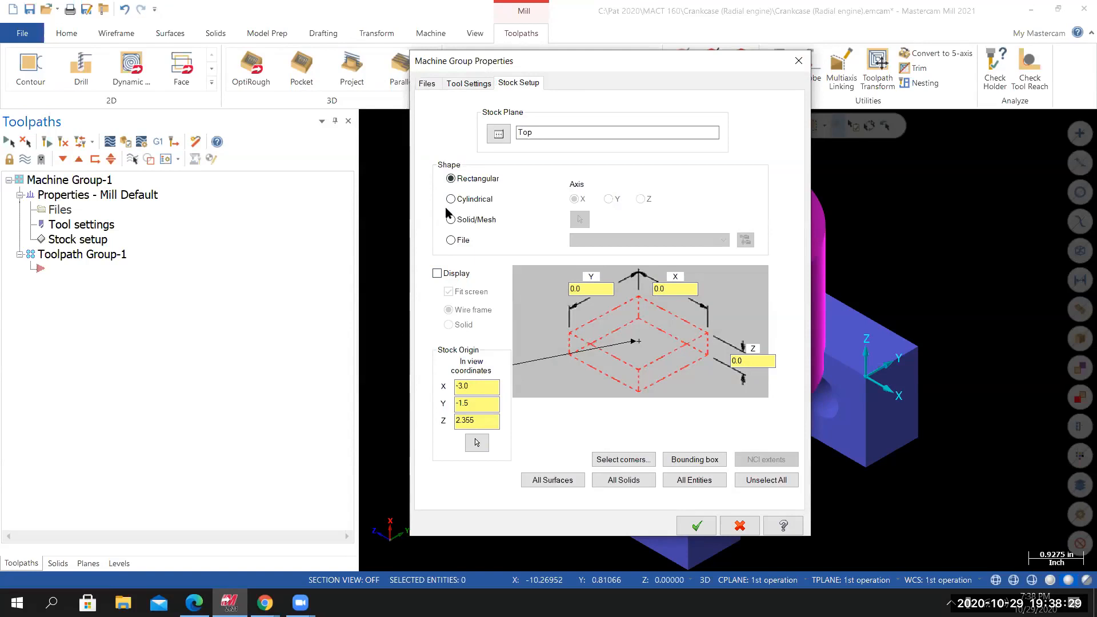
Define the stock from the magenta cylindrical solid, display it as a solid, and accept the machine group properties.
left_click_drag(615, 66, 255, 85)
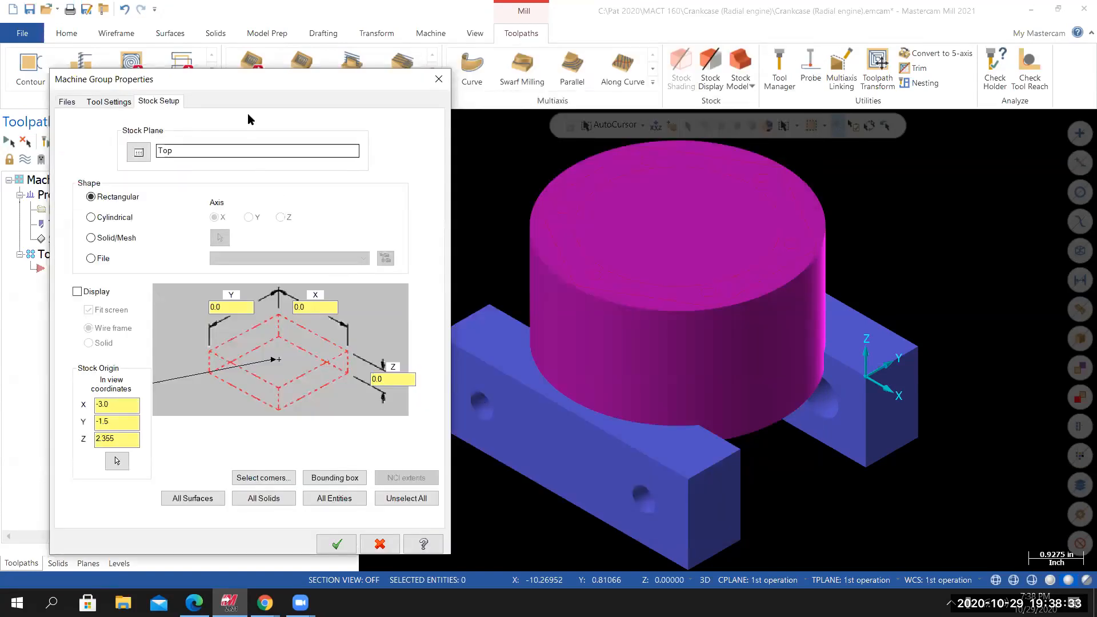
left_click(91, 238)
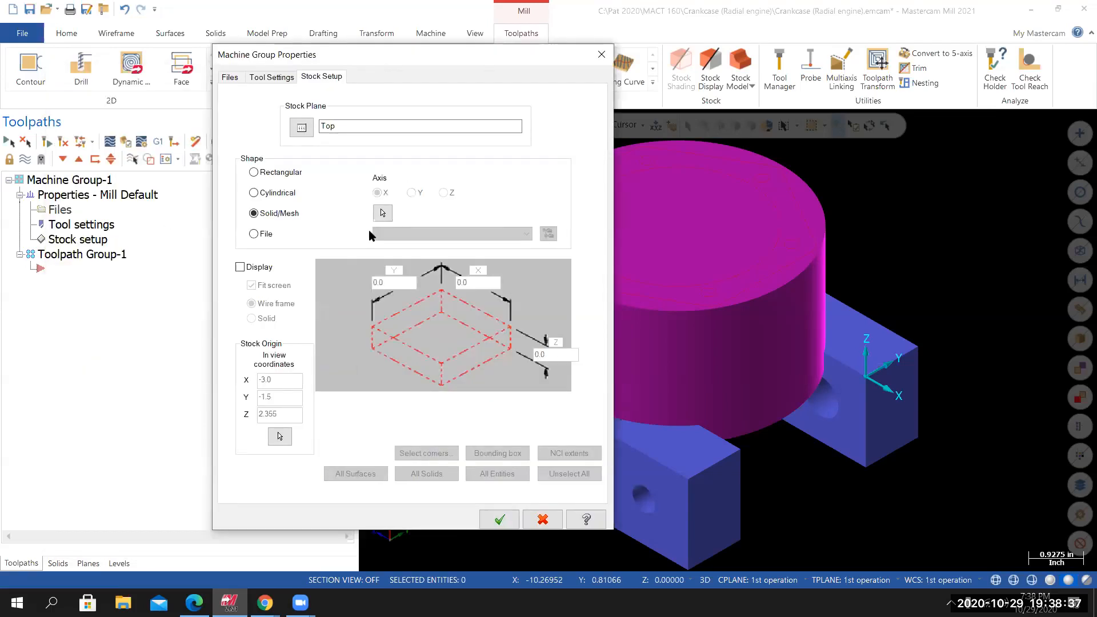
left_click(382, 214)
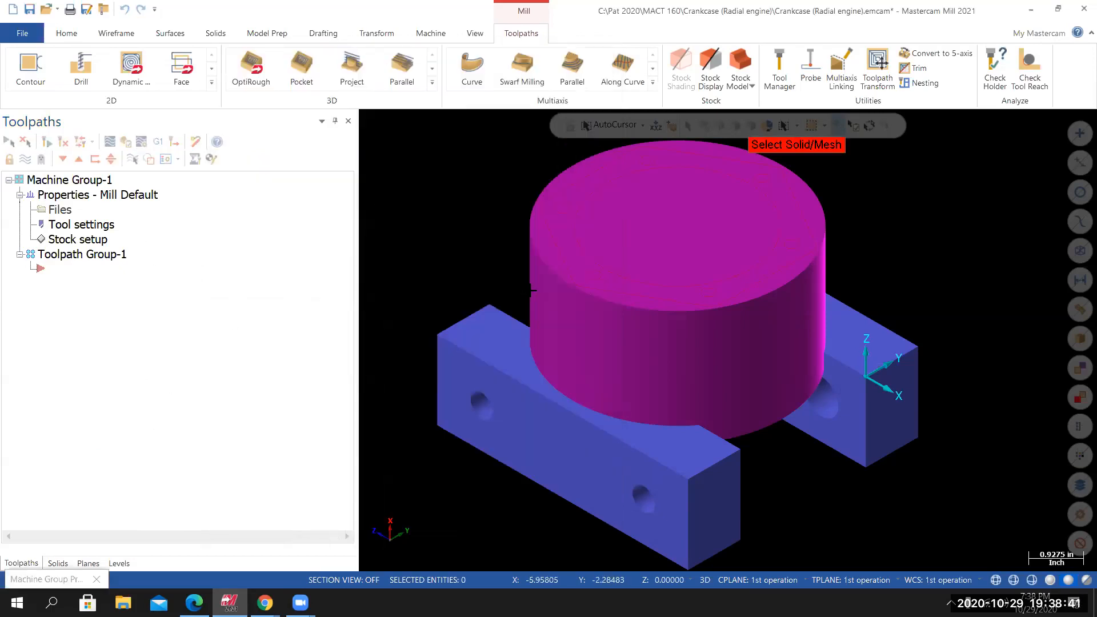
left_click(531, 290)
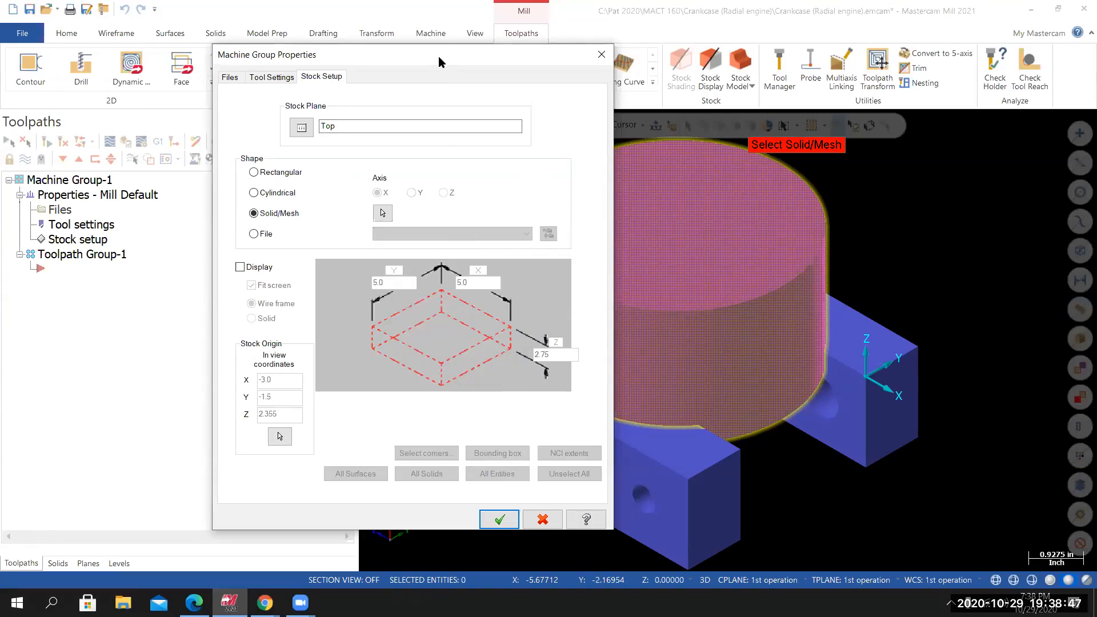
left_click(240, 268)
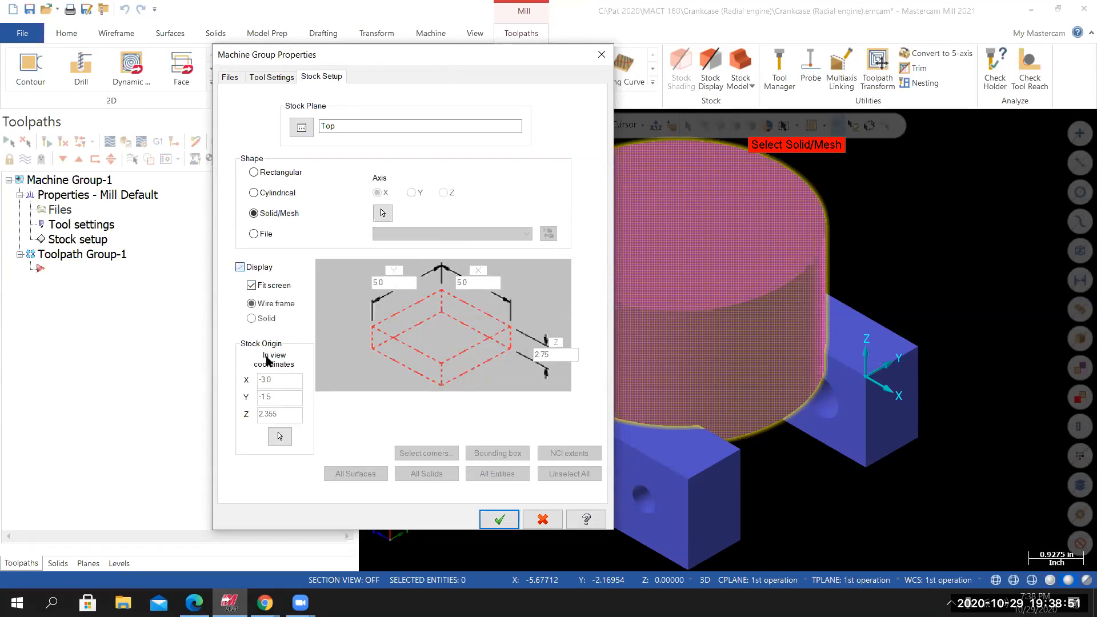
left_click(253, 319)
left_click(499, 519)
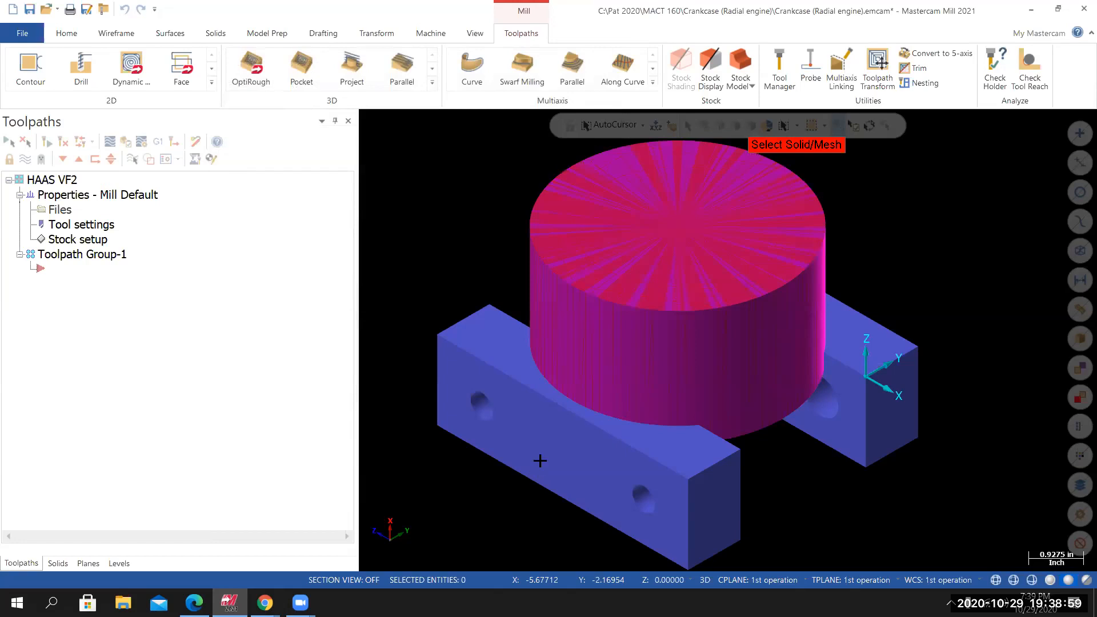
Hide the Material level and inspect the crankcase inside the shaded stock from several angles.
mouse_move(559, 419)
middle_mouse_down()
mouse_move(585, 399)
mouse_move(606, 252)
middle_mouse_up()
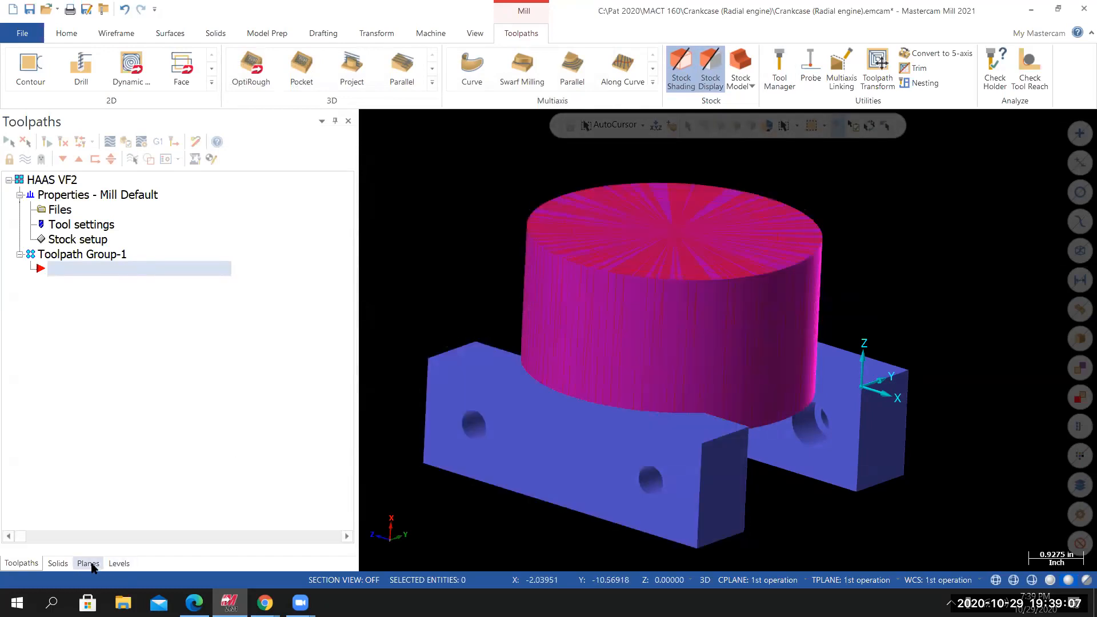
left_click(118, 564)
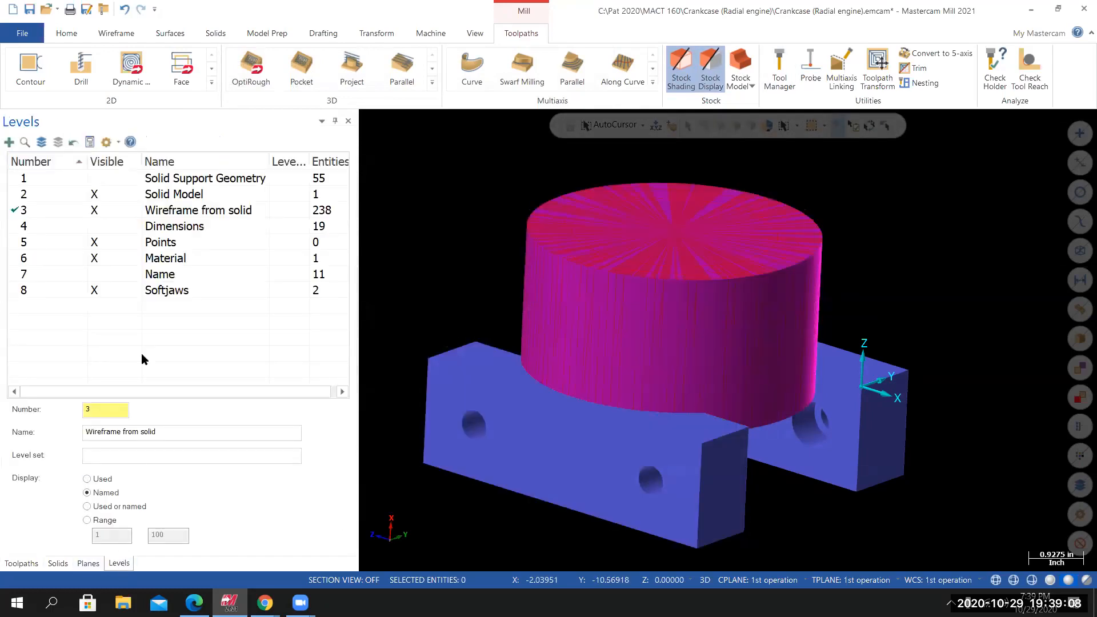
left_click(97, 259)
middle_click_drag(821, 293, 605, 269)
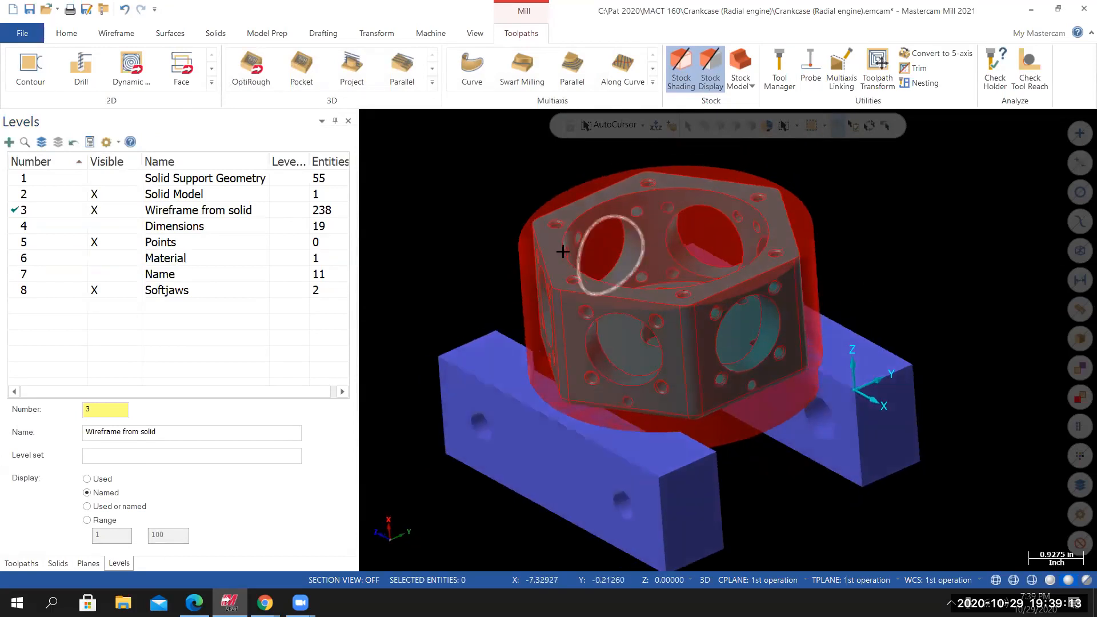
middle_click_drag(544, 293, 673, 400)
Turn off the stock display and make the Material level visible again.
left_click(710, 70)
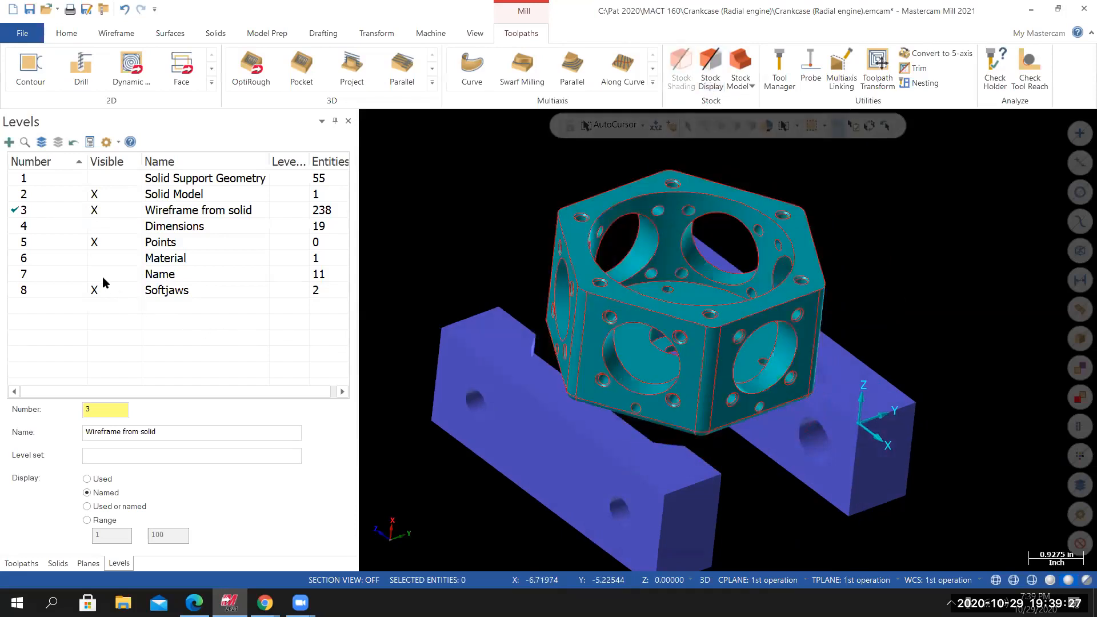
left_click(94, 258)
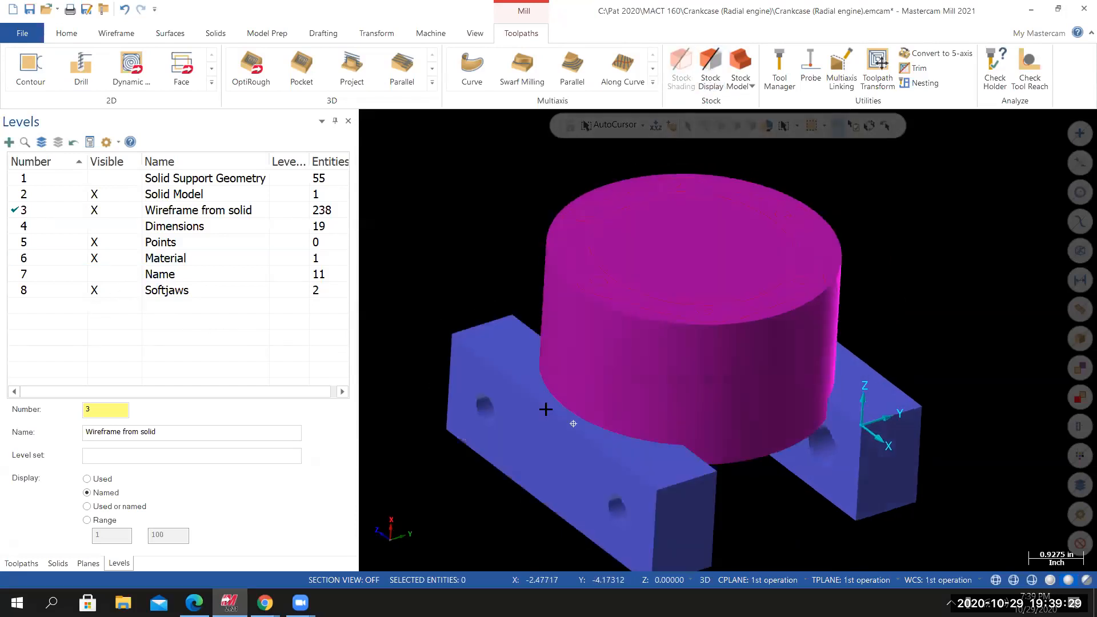
Make the shaded solids translucent and set the view to Isometric (WCS).
left_click(1086, 580)
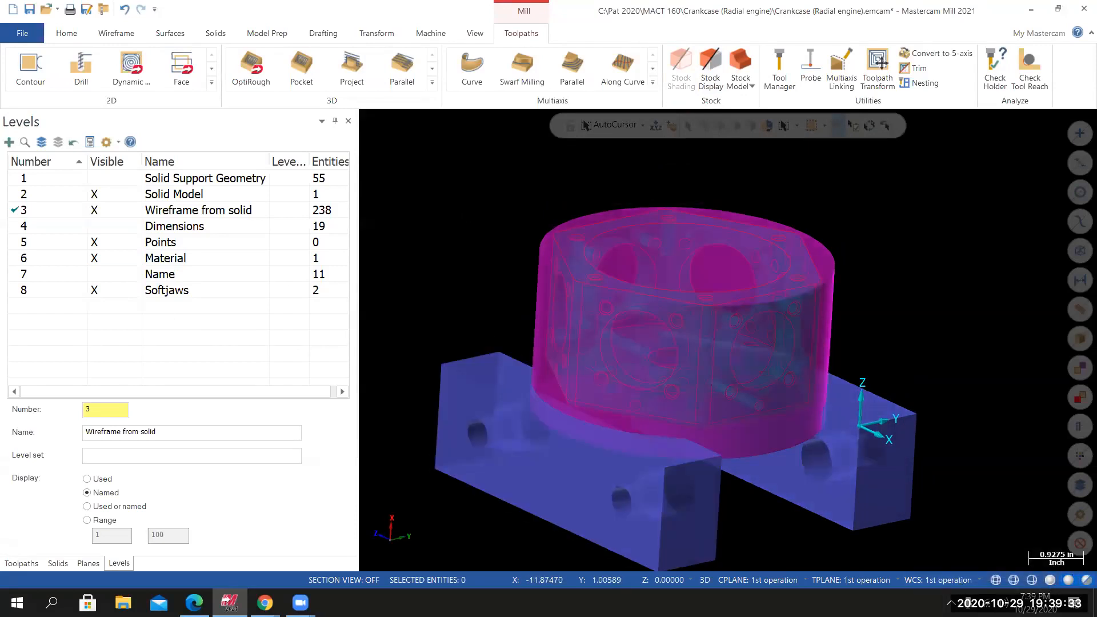
right_click(466, 209)
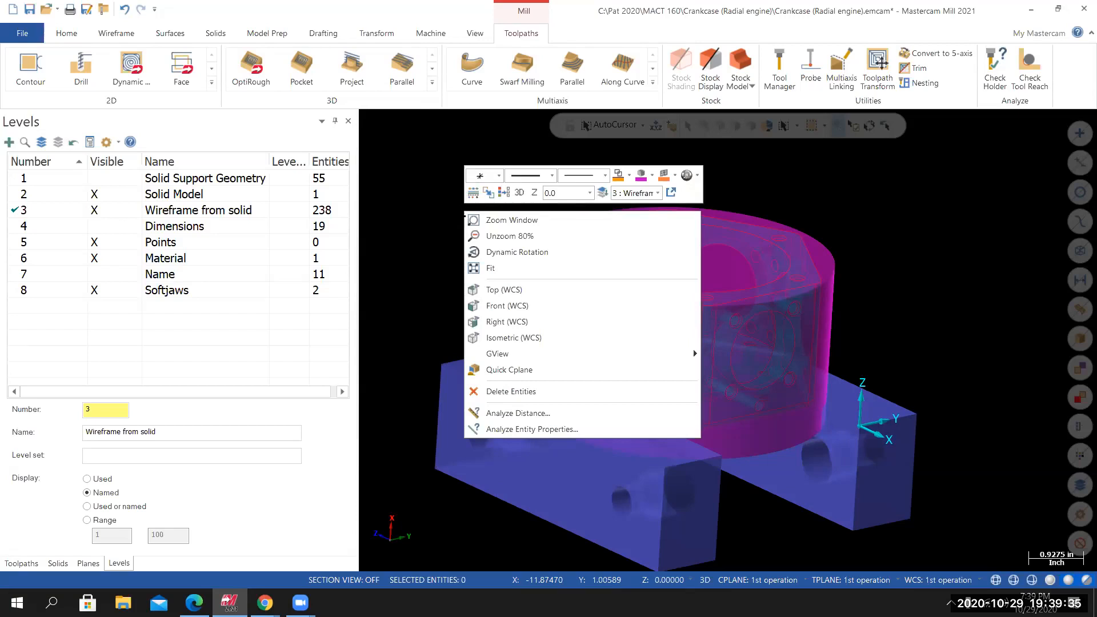
left_click(510, 341)
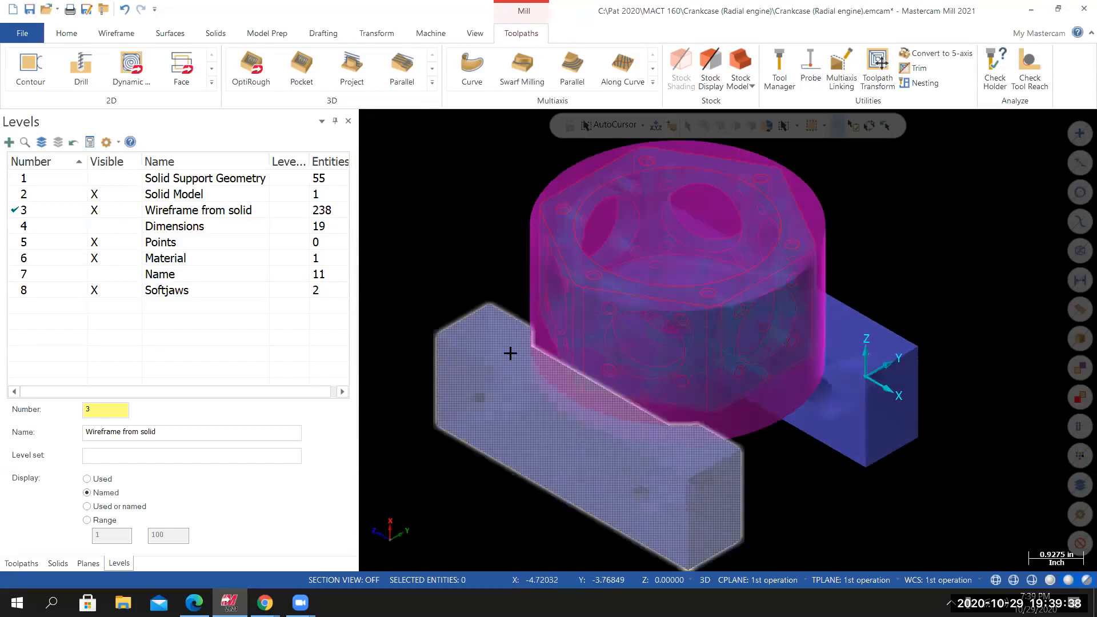
Save the crankcase file under its existing name.
left_click(23, 33)
left_click(35, 201)
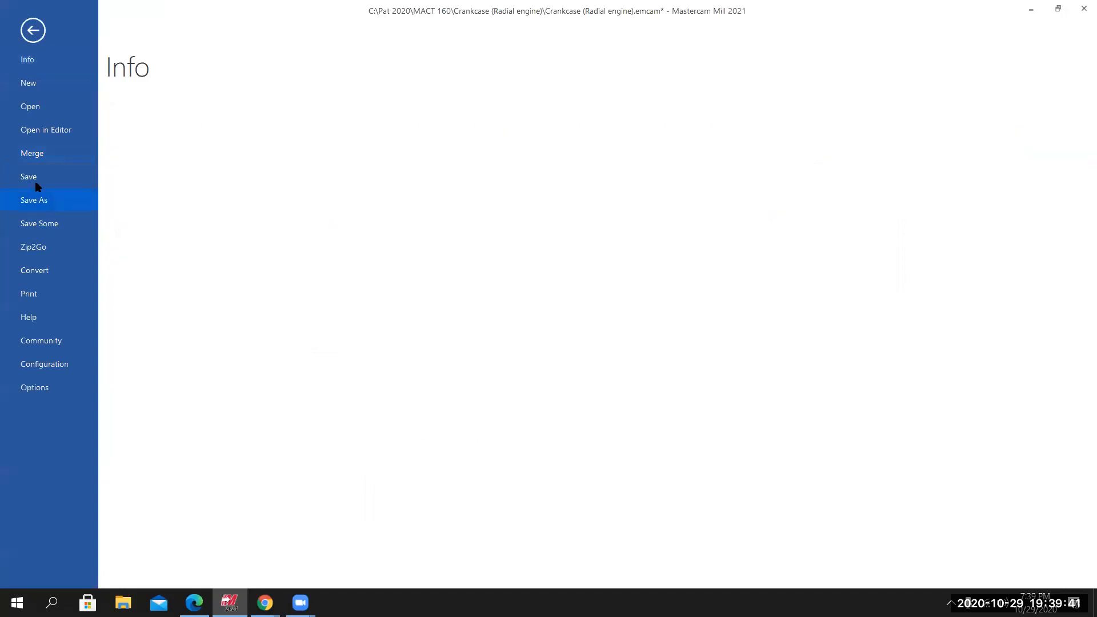
left_click(29, 178)
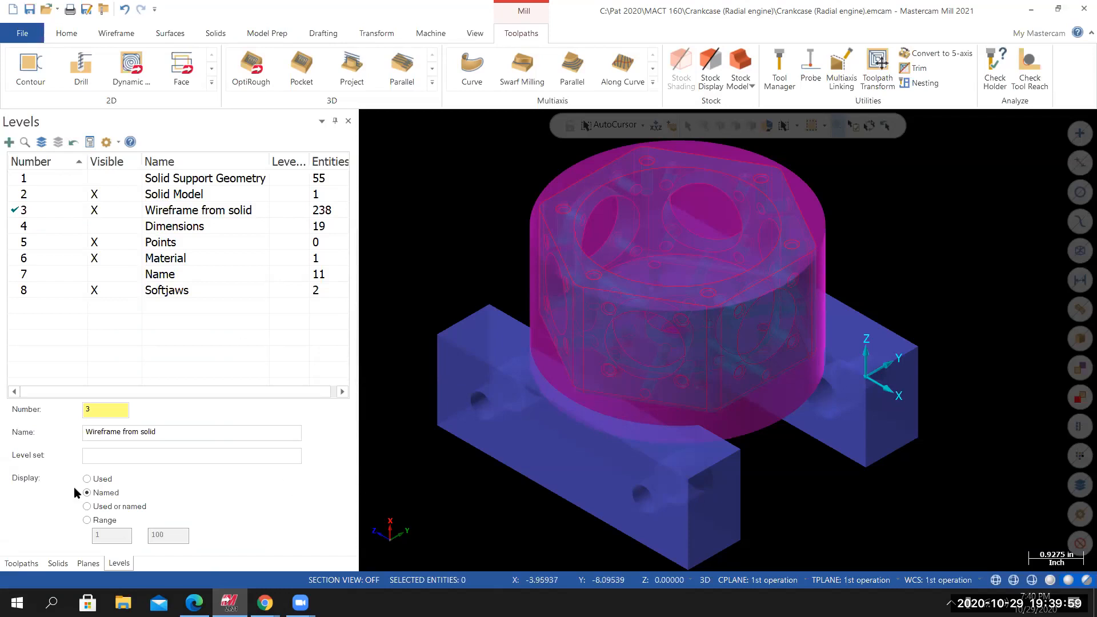
Show the toolpath operations list, examine the translucent crankcase, stock and soft jaws from several angles, and return to the isometric view.
left_click(21, 564)
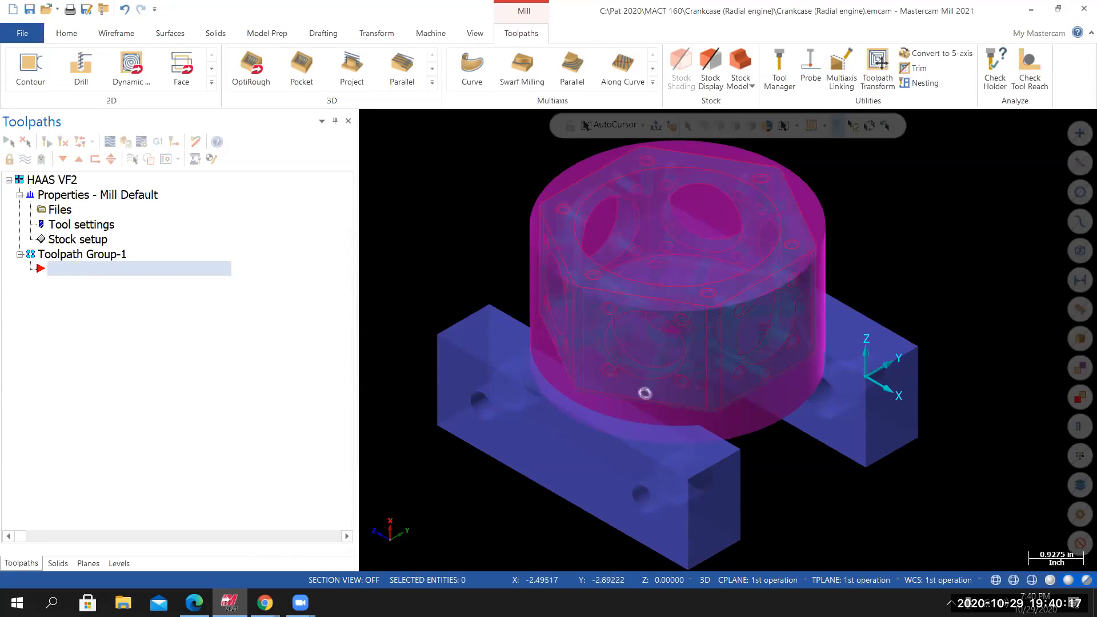
middle_click_drag(675, 490, 763, 448)
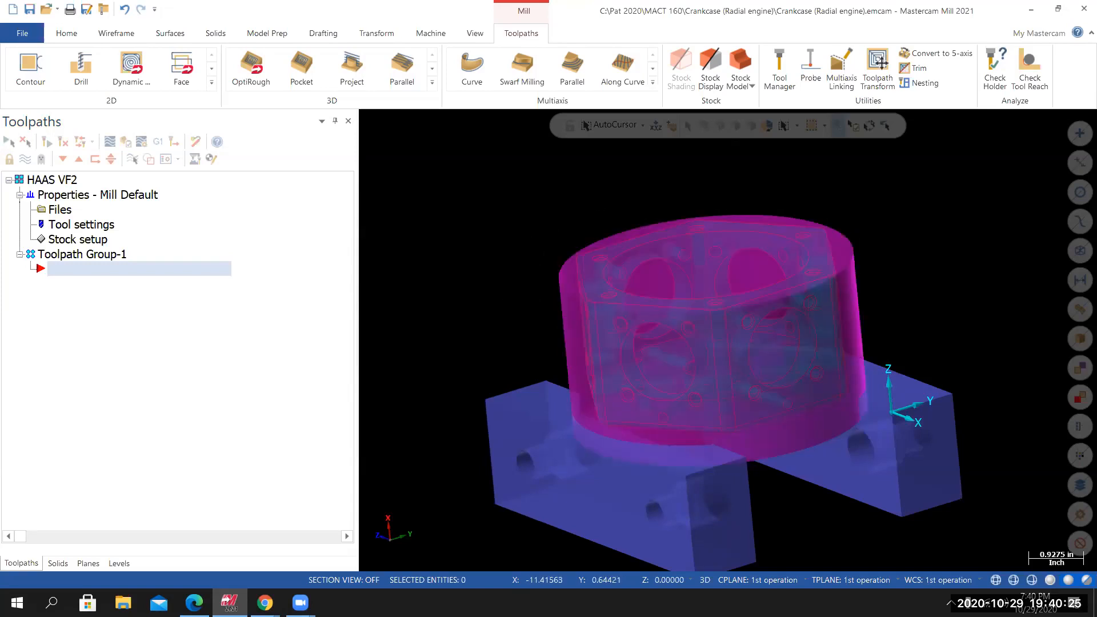
middle_click_drag(502, 255, 512, 345)
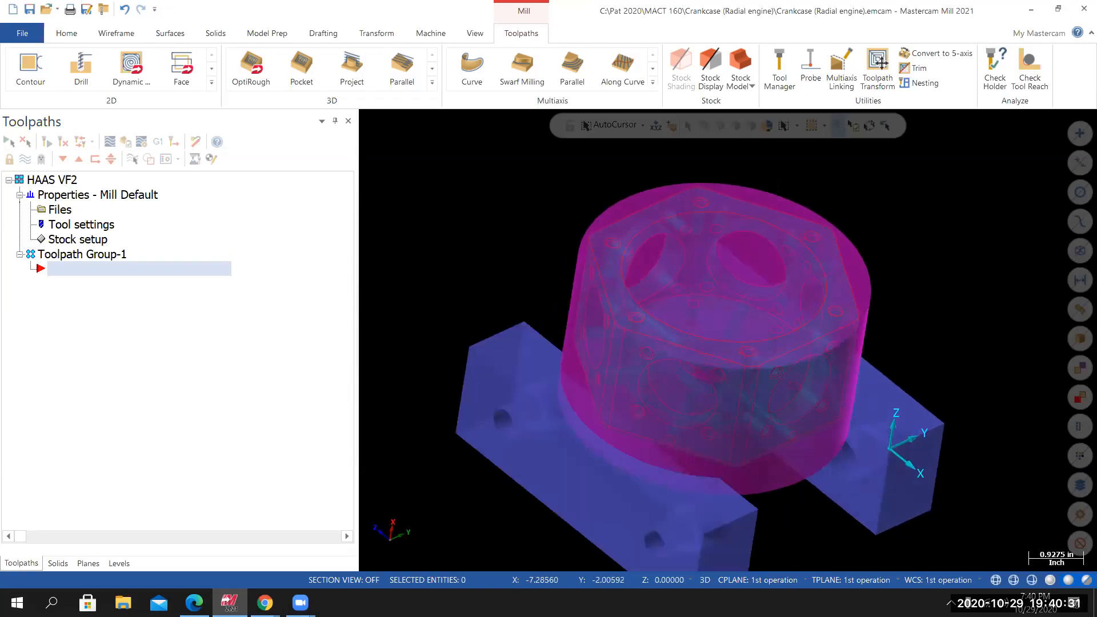
middle_click_drag(517, 245, 505, 233)
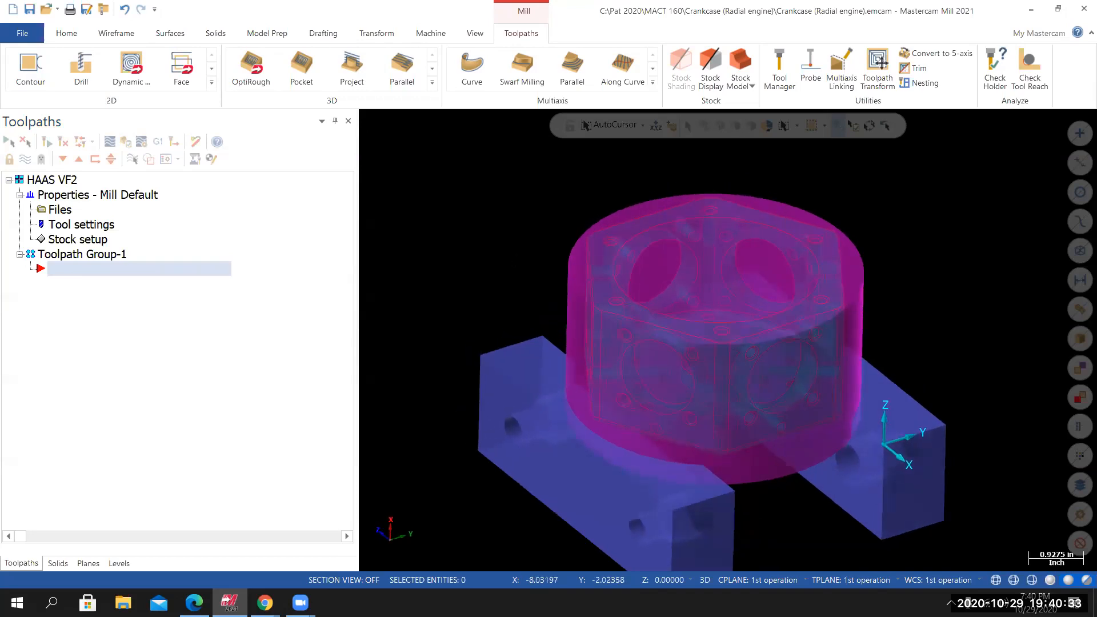
middle_click_drag(772, 492, 767, 447)
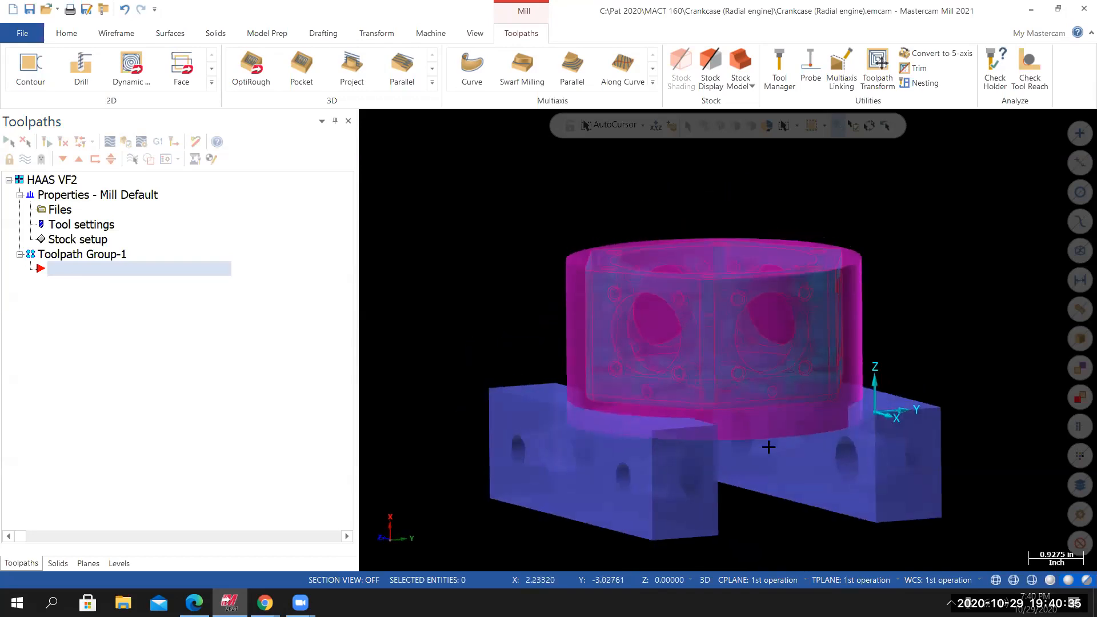
mouse_move(755, 486)
middle_mouse_down()
mouse_move(715, 484)
mouse_move(729, 444)
middle_mouse_up()
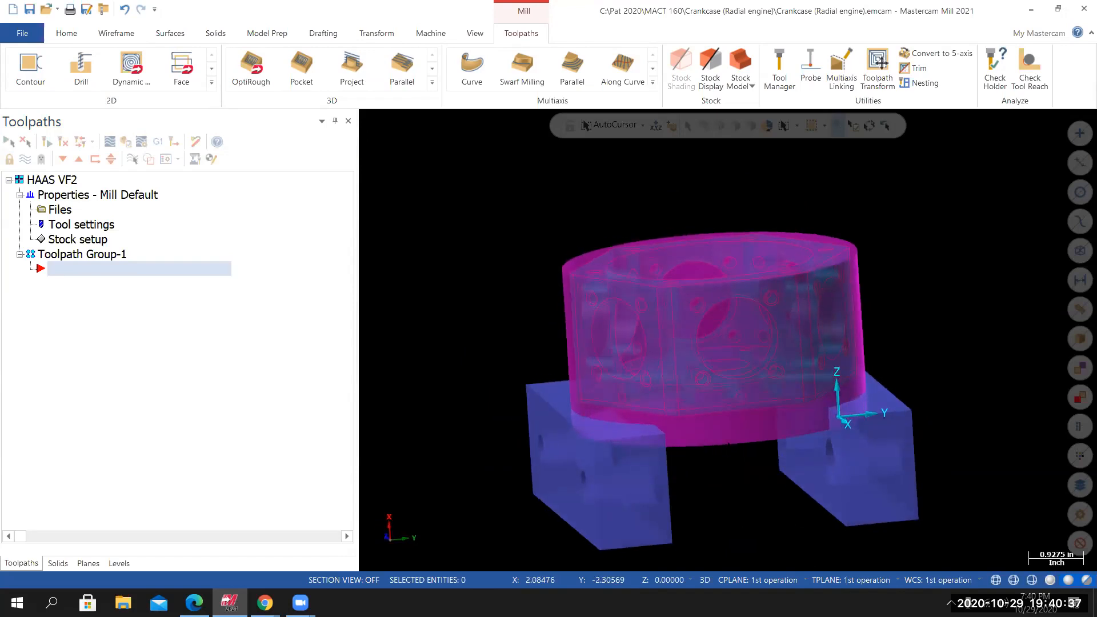
mouse_move(729, 519)
middle_mouse_down()
mouse_move(718, 441)
mouse_move(689, 493)
middle_mouse_up()
mouse_move(728, 340)
middle_mouse_down()
mouse_move(718, 361)
mouse_move(738, 342)
mouse_move(743, 375)
mouse_move(649, 385)
mouse_move(728, 341)
mouse_move(743, 349)
middle_mouse_up()
middle_click_drag(869, 401, 728, 339)
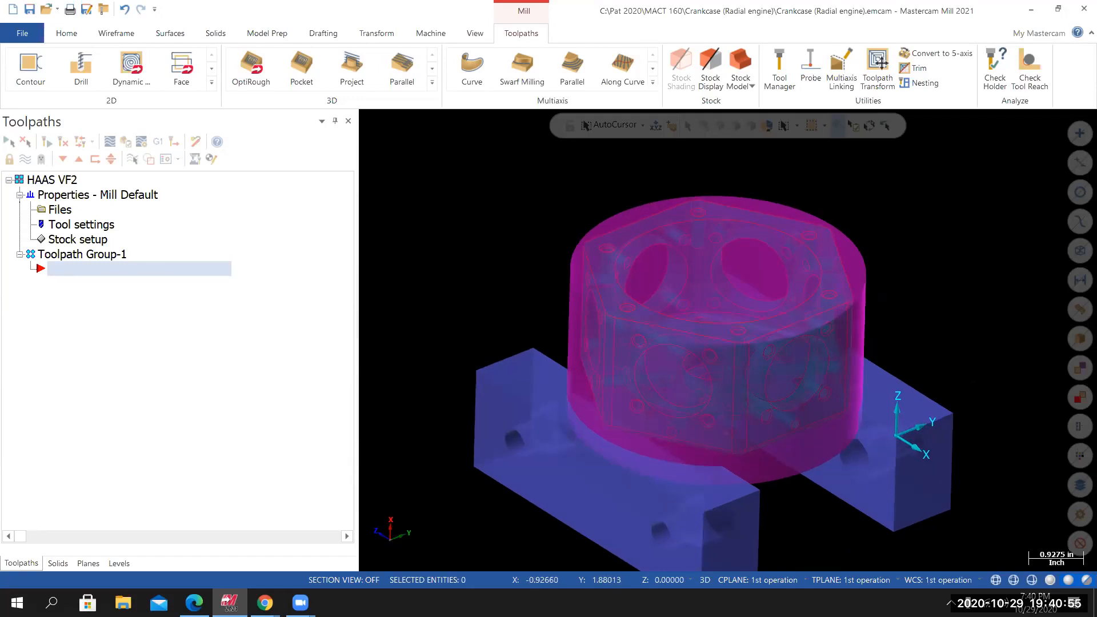
middle_click_drag(728, 340, 728, 339)
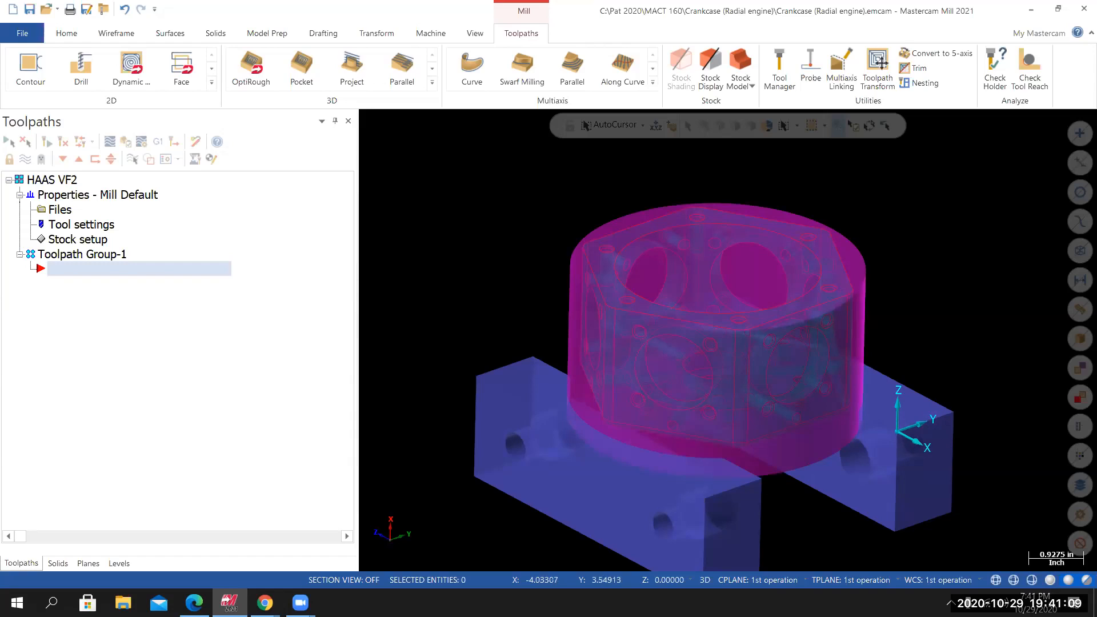
middle_click_drag(728, 332, 728, 341)
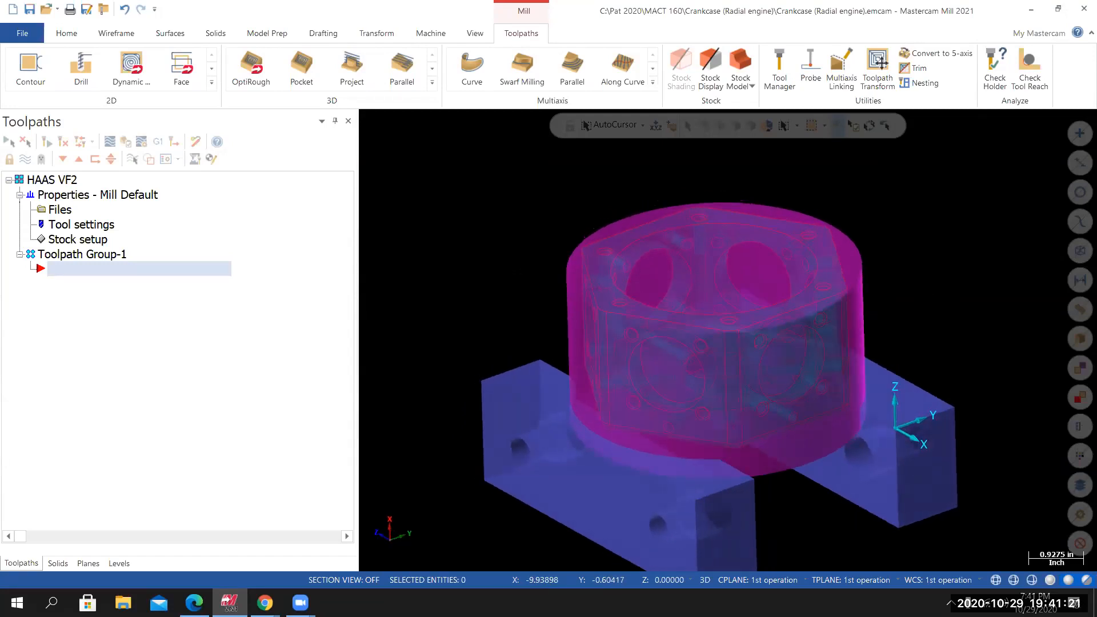
right_click(514, 237)
left_click(562, 367)
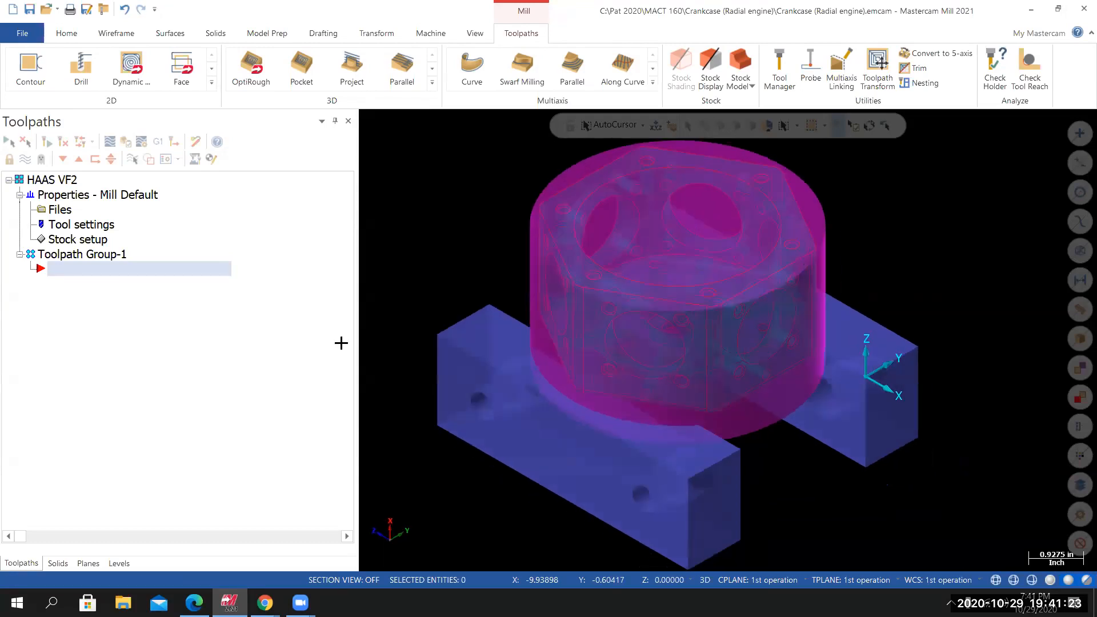
Rename the toolpath group under the HAAS VF2 machine group as 1st operation.
right_click(81, 257)
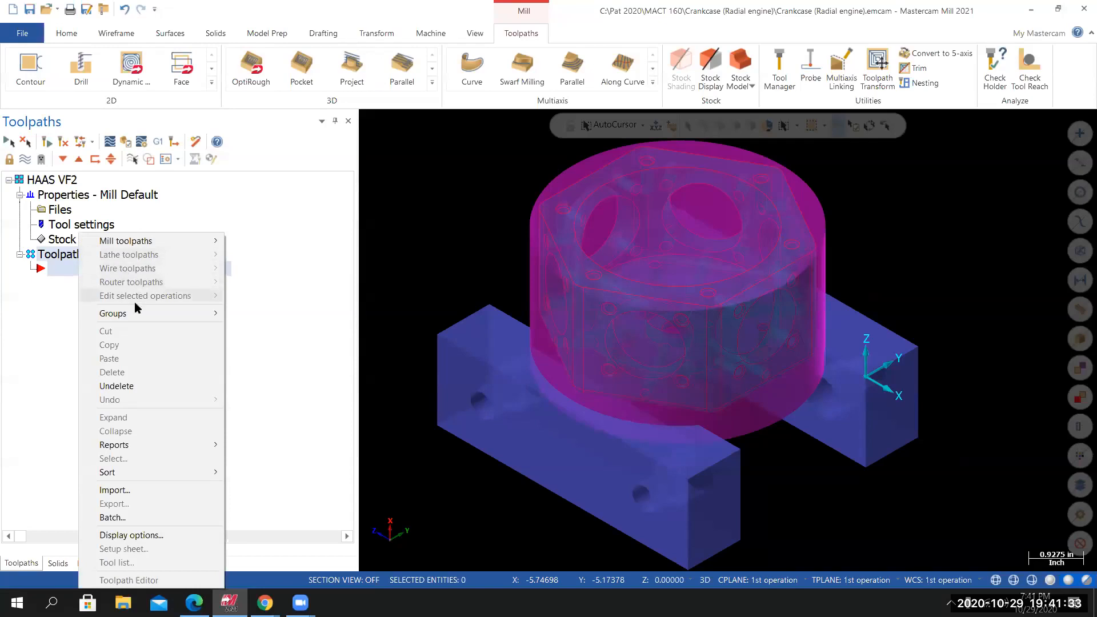
mouse_move(124, 319)
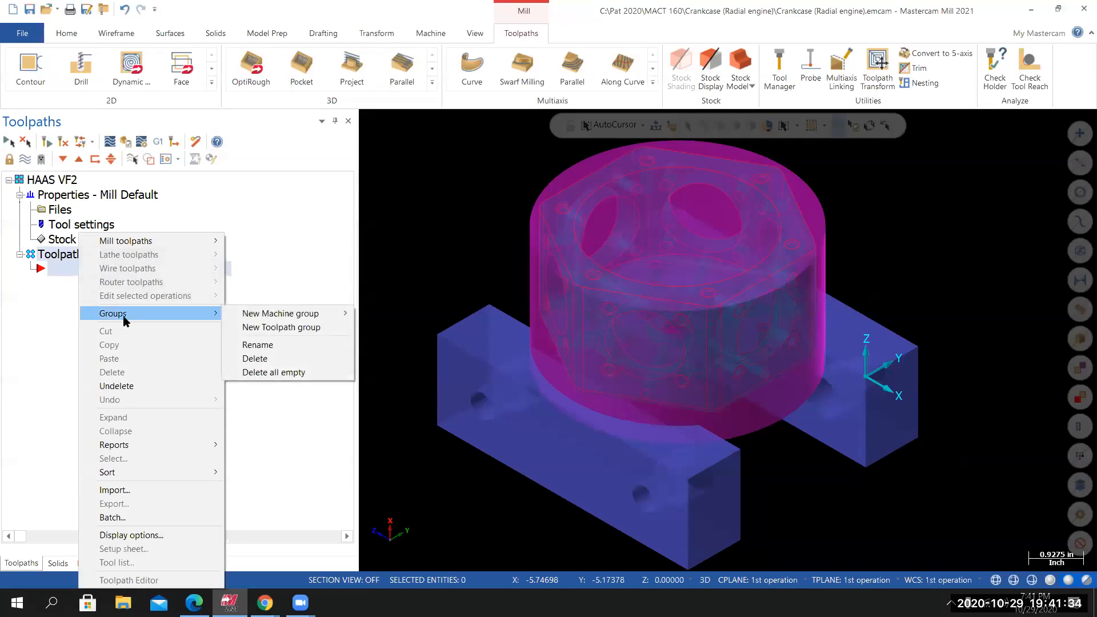
left_click(257, 346)
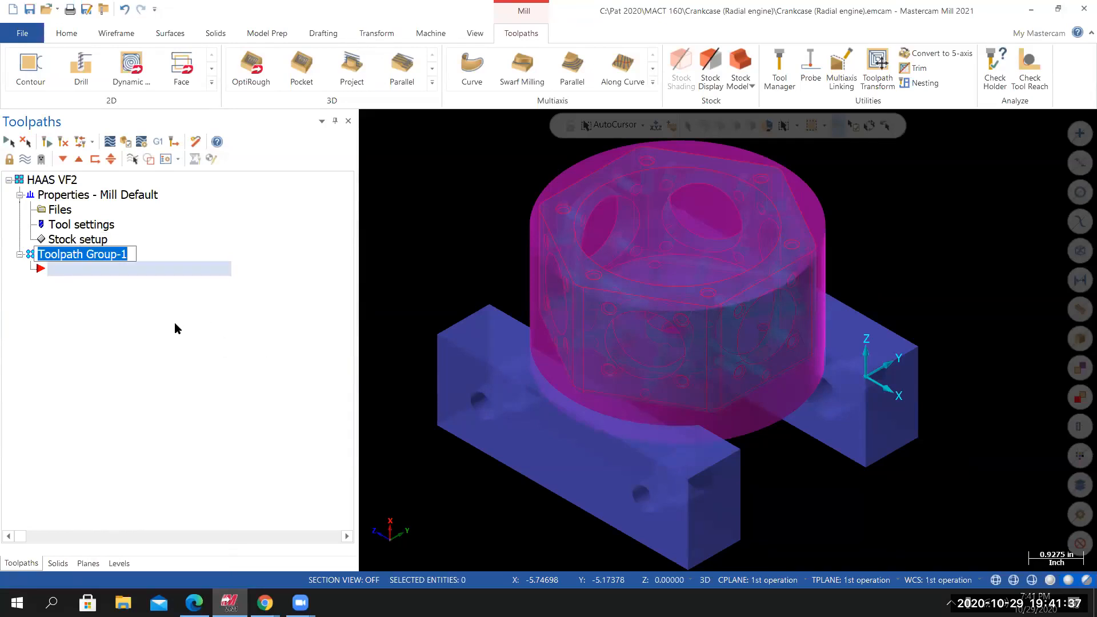
type("1s")
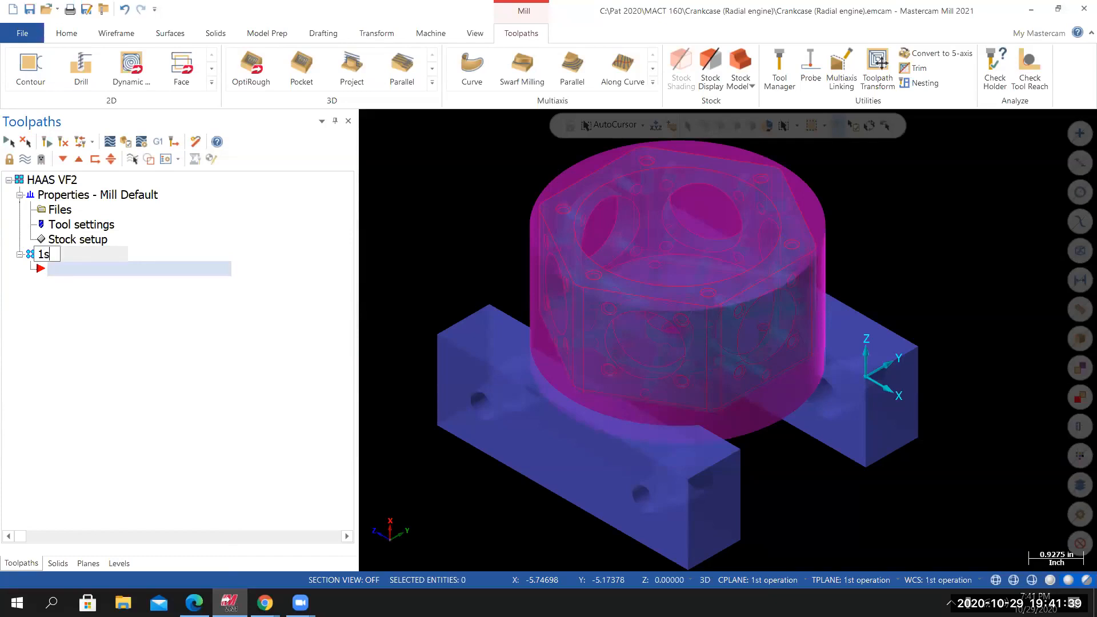
type("t operation")
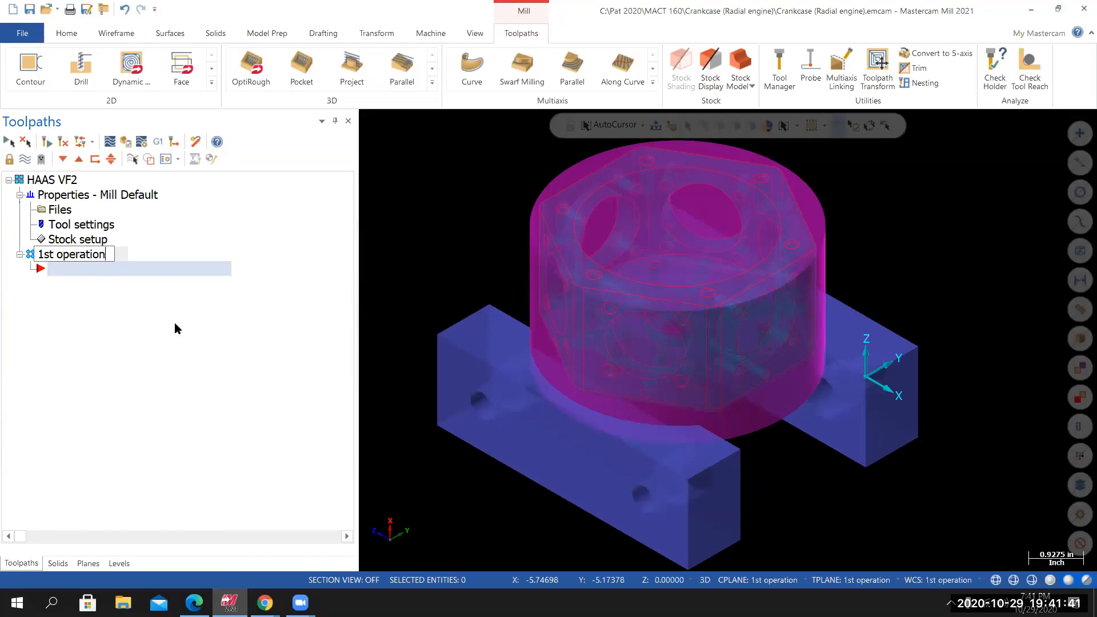
key("Return")
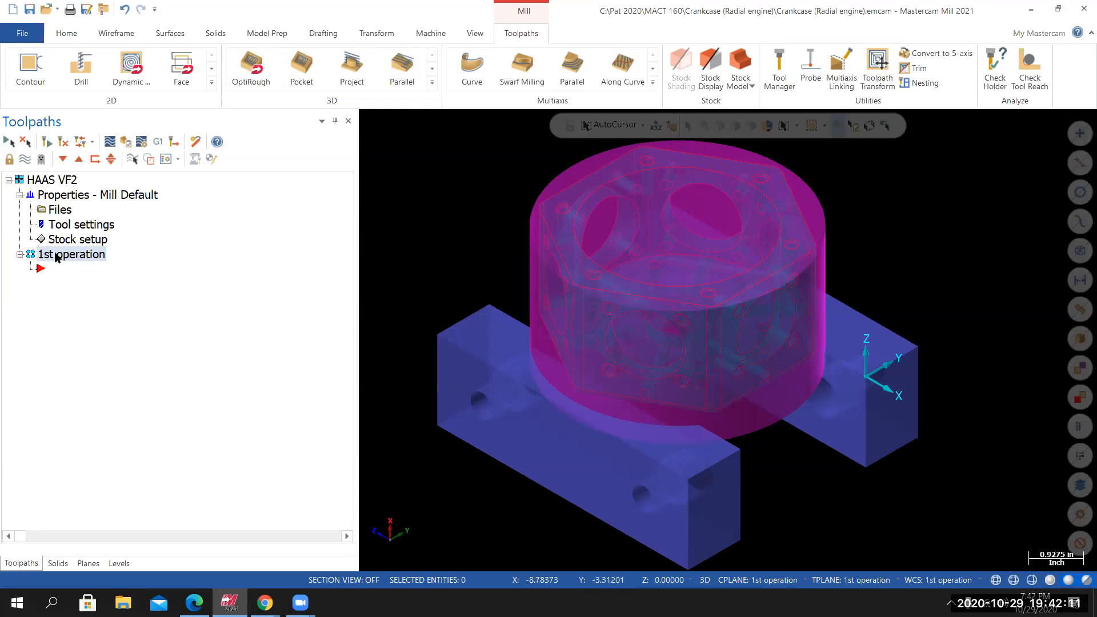
Start a stock model in the 1st operation group, name it Raw Stock and disable its stock plane.
left_click(79, 160)
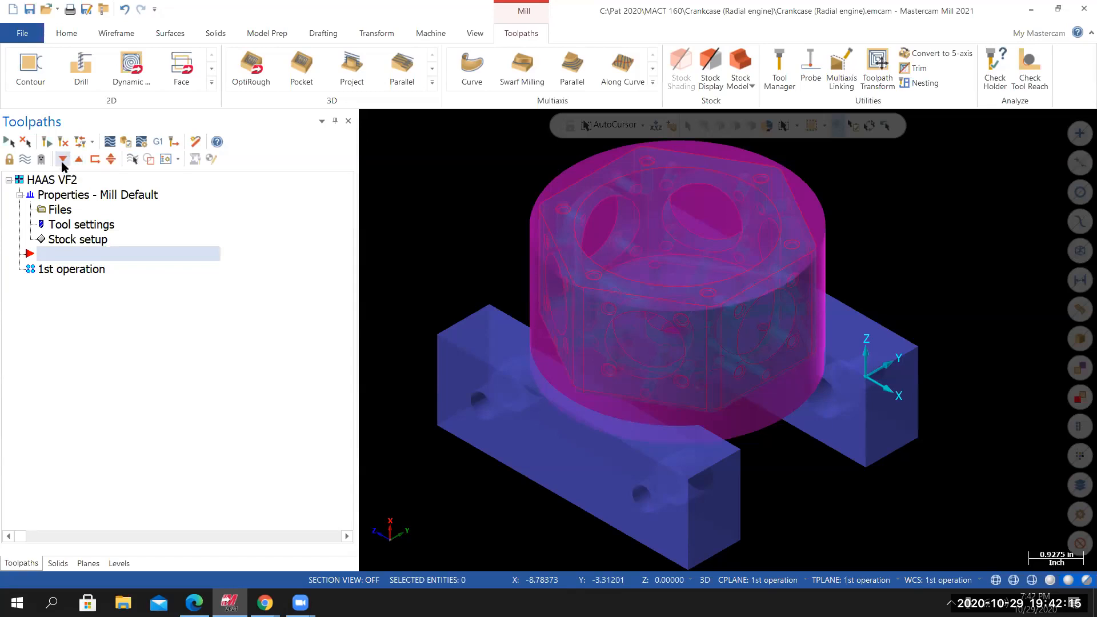
left_click(63, 159)
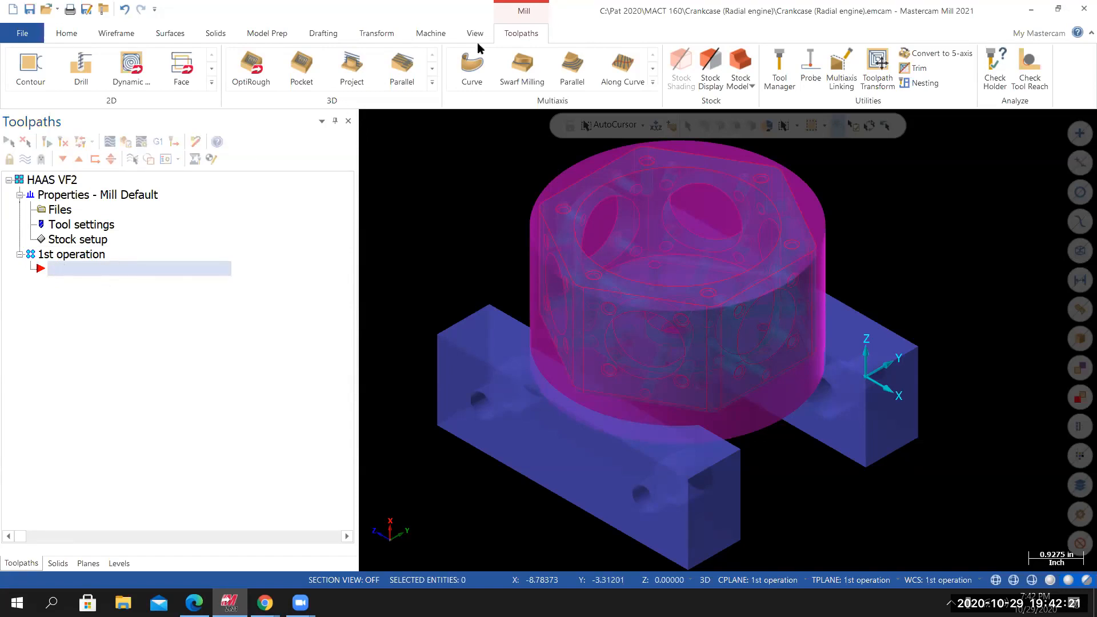
left_click(740, 63)
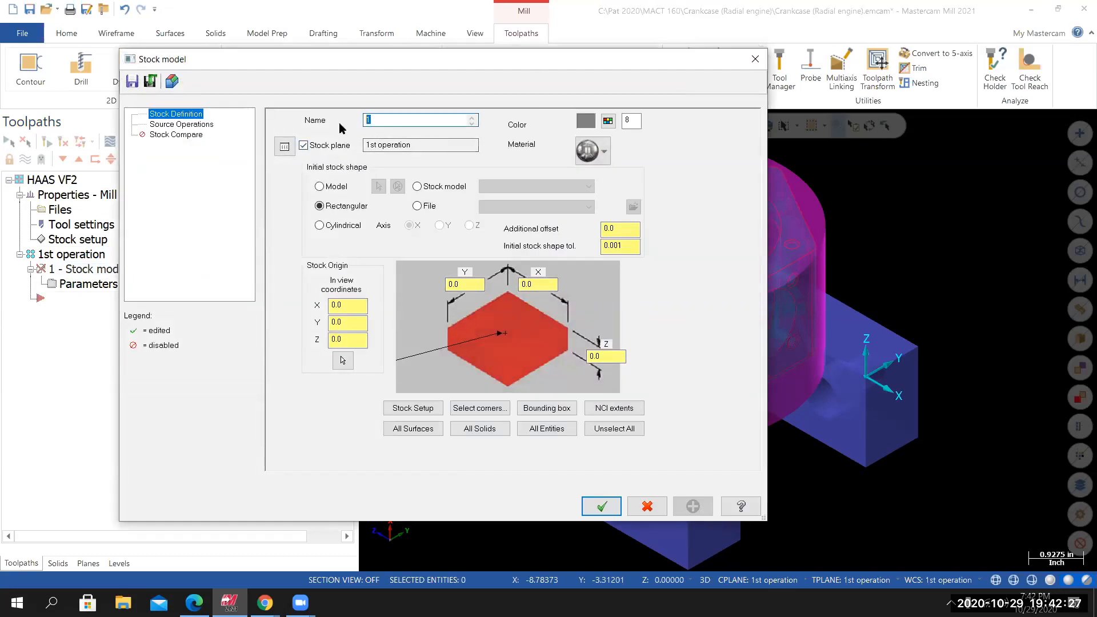
type("aw Stock")
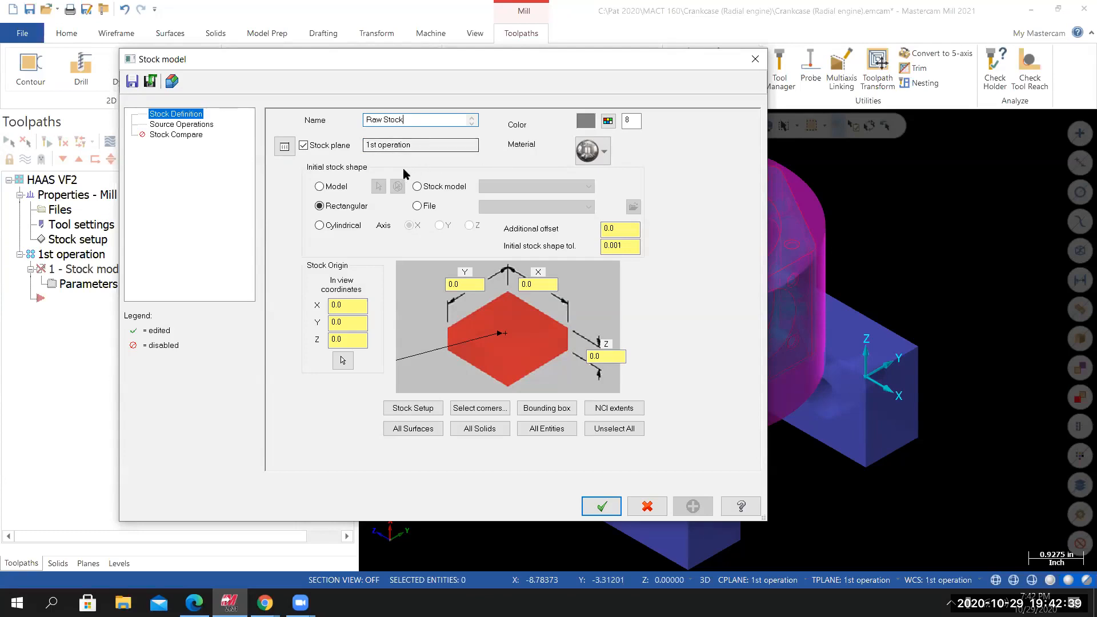
left_click(304, 145)
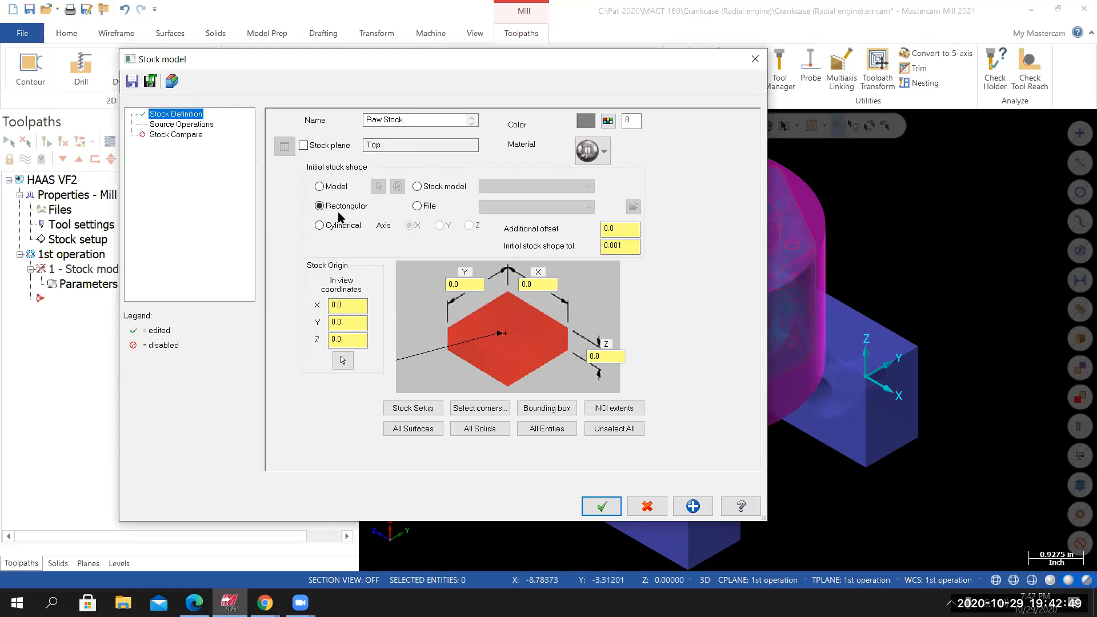
Set the initial stock shape to Model using the magenta cylindrical solid, and accept the stock model.
left_click(320, 186)
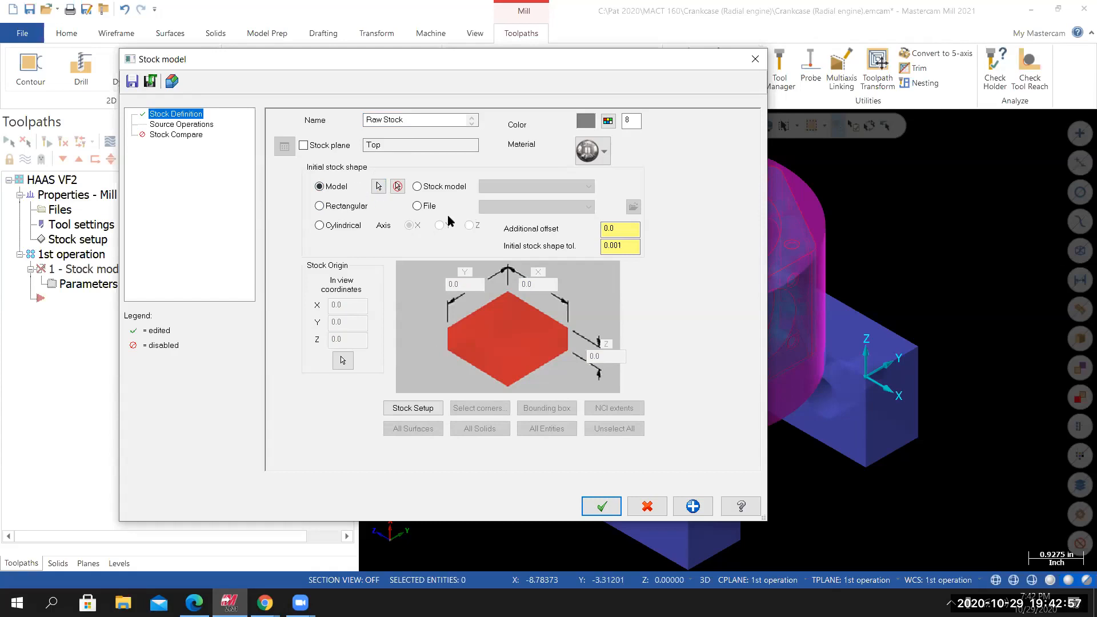
left_click(379, 187)
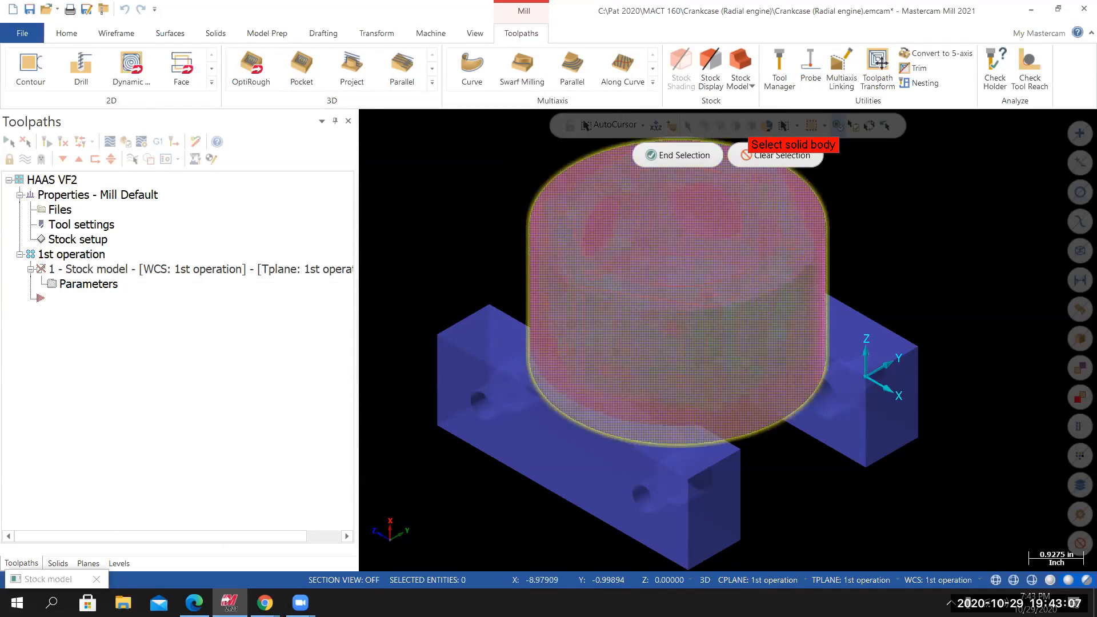
left_click(677, 155)
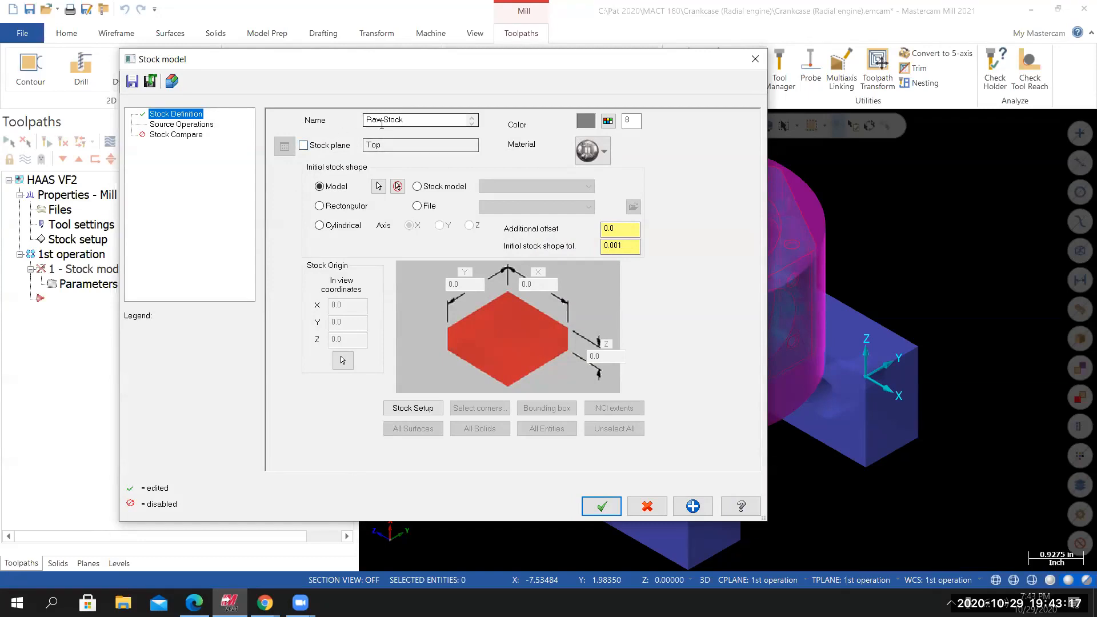
left_click(598, 508)
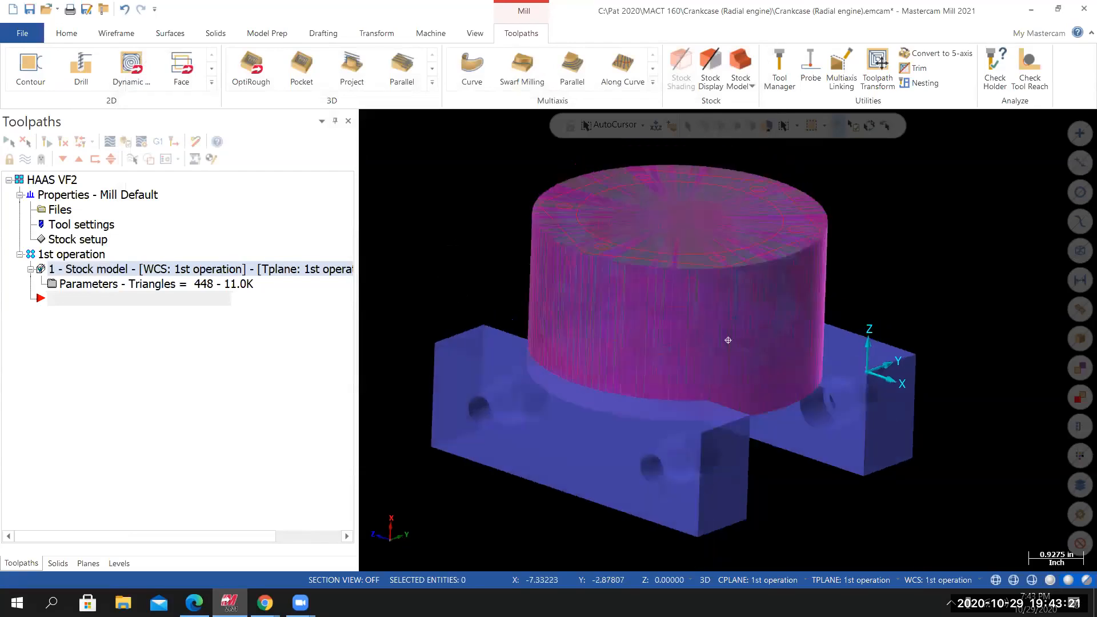
Hide the Material level, turn off translucency, and inspect the gray stock model in the soft jaws from different angles.
left_click(120, 564)
left_click(96, 260)
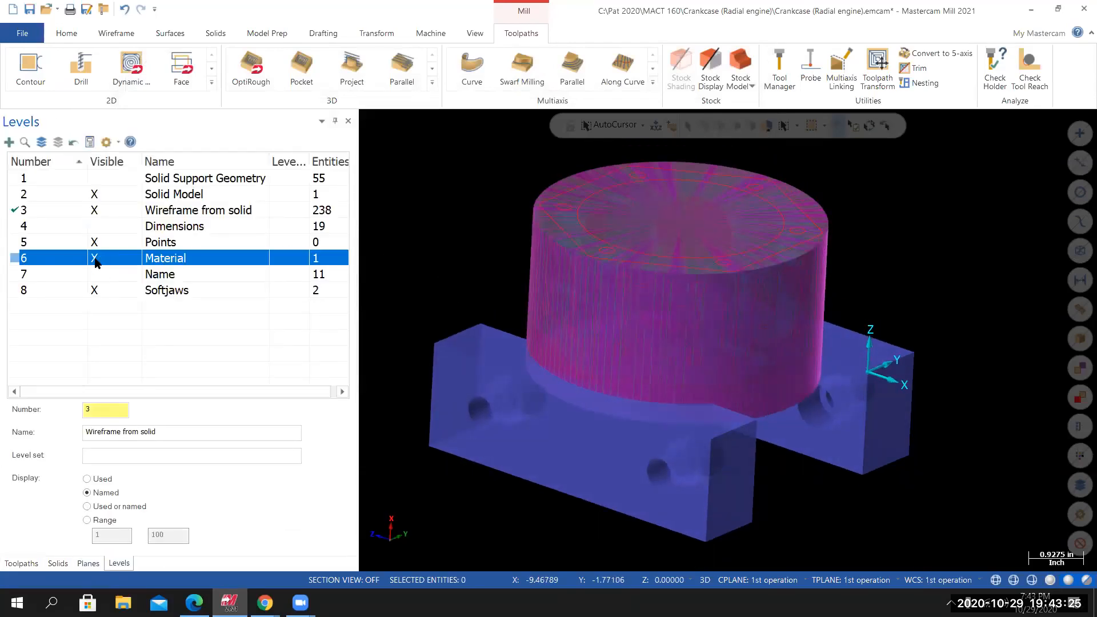
middle_click_drag(728, 341, 726, 426)
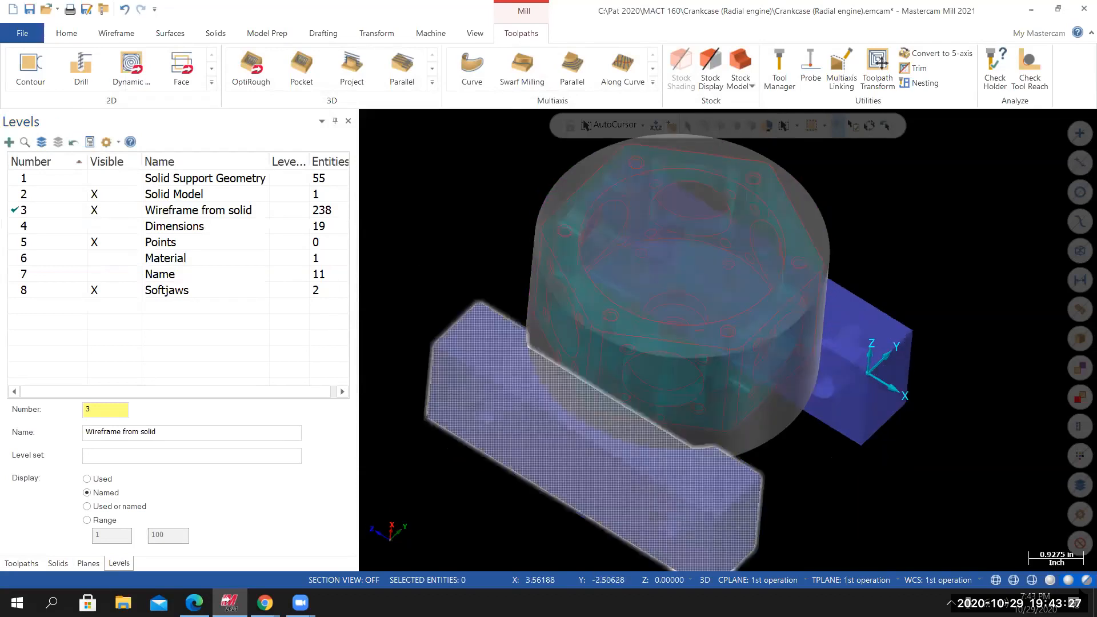
left_click(1082, 581)
mouse_move(685, 434)
middle_mouse_down()
mouse_move(728, 340)
mouse_move(771, 297)
mouse_move(899, 402)
middle_mouse_up()
mouse_move(565, 380)
middle_mouse_down()
mouse_move(669, 396)
mouse_move(828, 383)
mouse_move(534, 374)
mouse_move(469, 394)
mouse_move(458, 368)
mouse_move(463, 377)
middle_mouse_up()
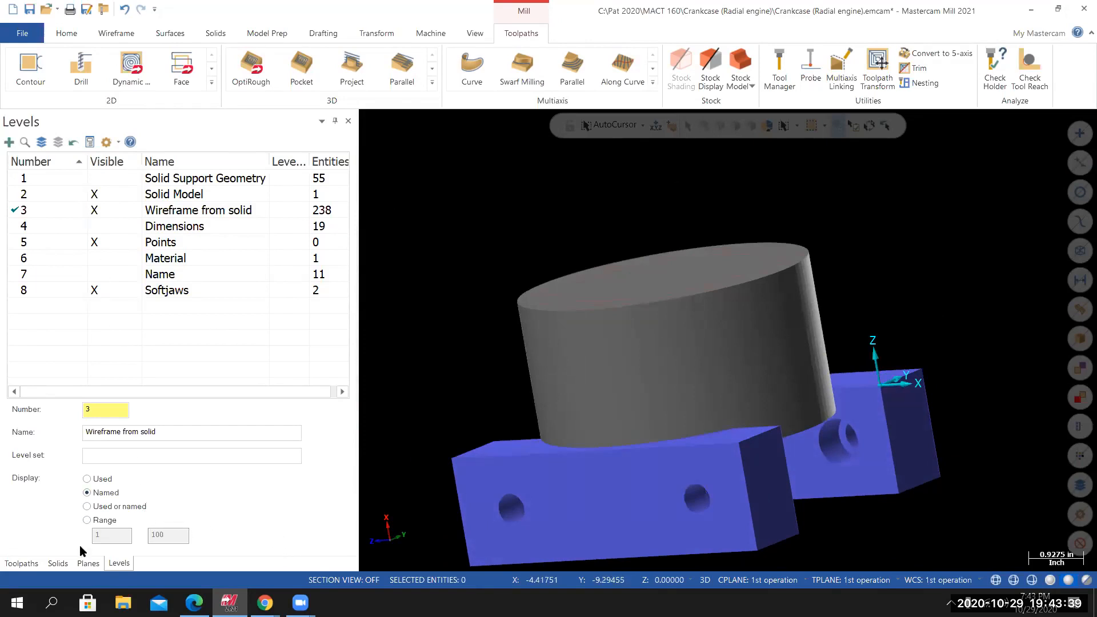
Turn off the stock model's display and show the Material level again with translucent solids.
left_click(22, 564)
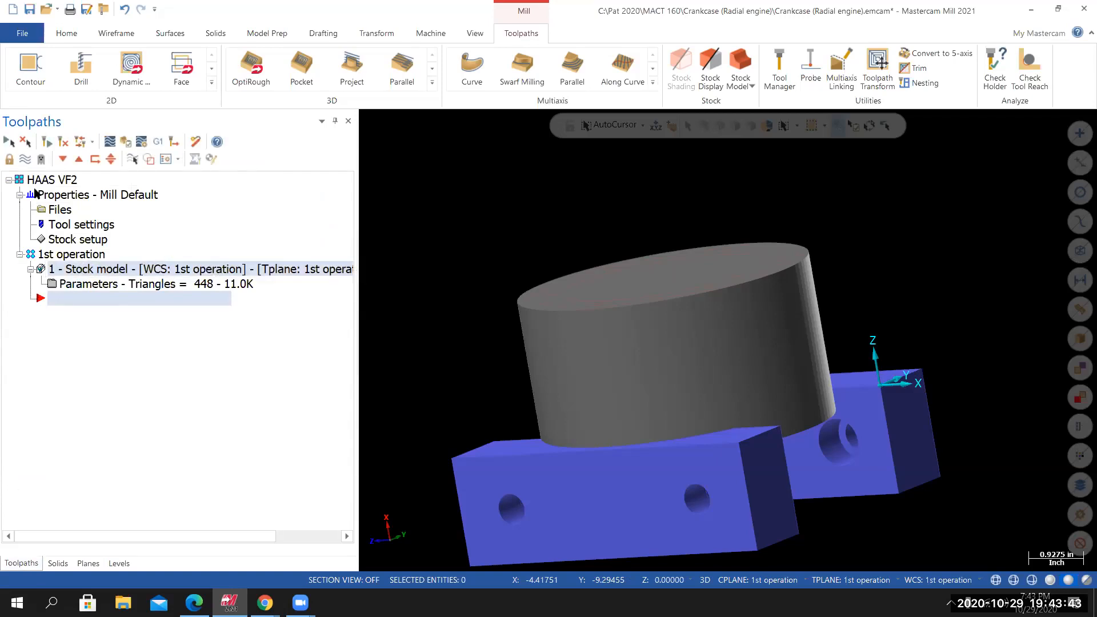
left_click(26, 159)
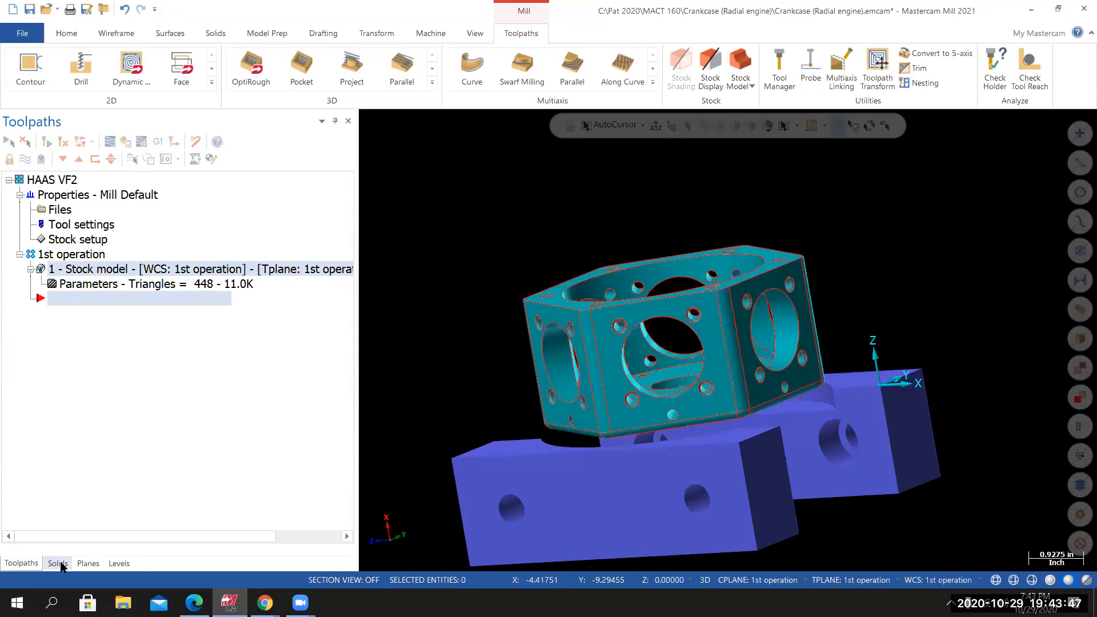
left_click(120, 565)
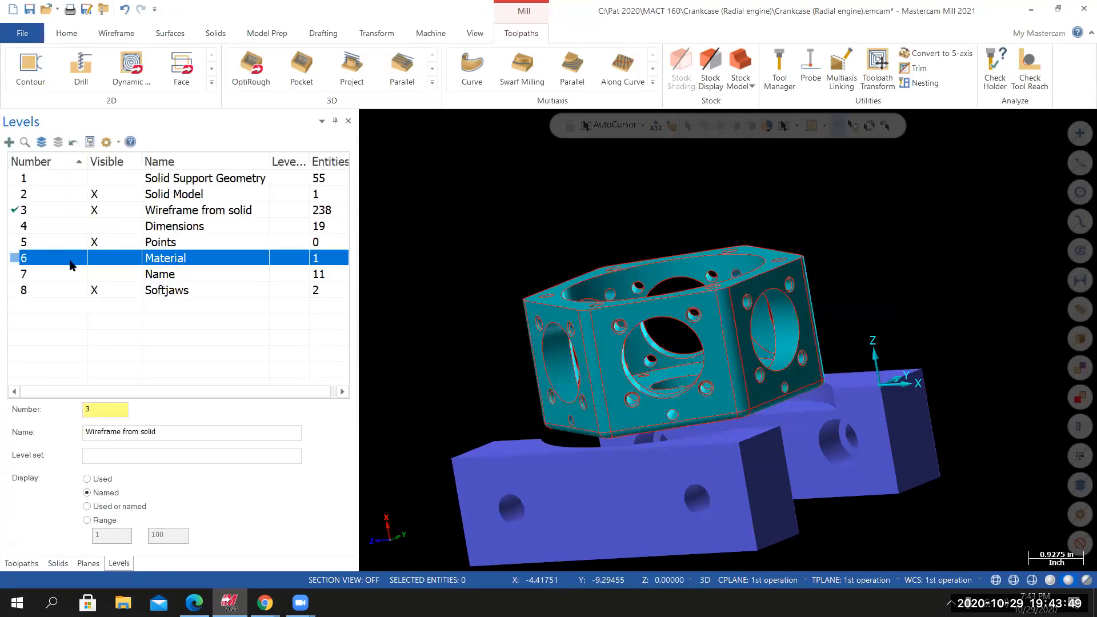
left_click(98, 261)
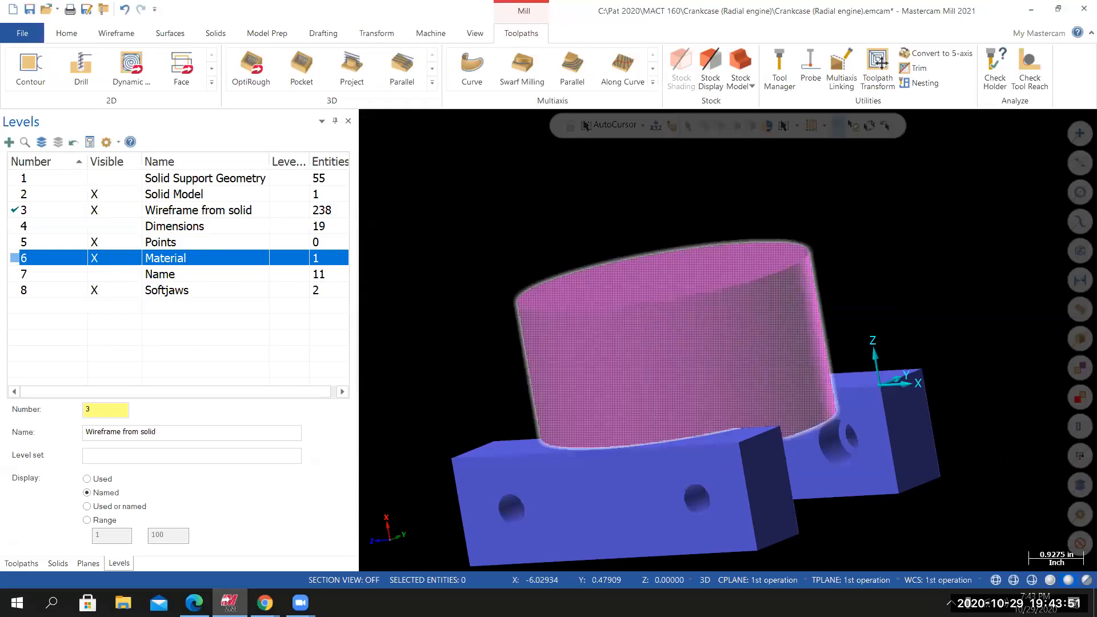
left_click(1087, 581)
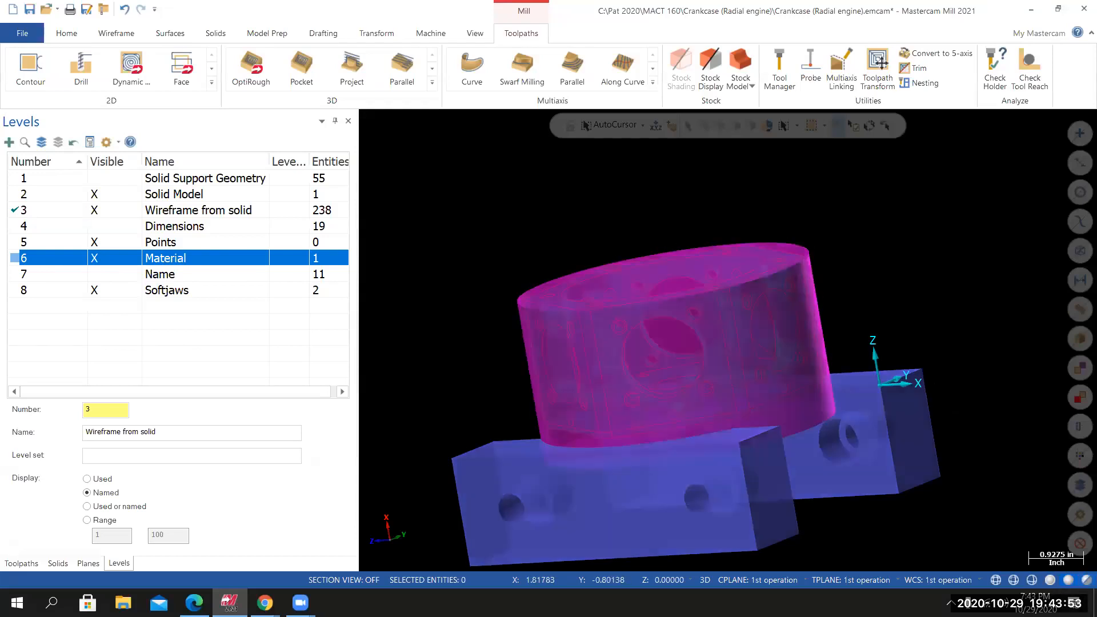
Orbit around the translucent stock and crankcase in the soft jaws, and set the view to Isometric (WCS).
middle_click_drag(727, 341, 730, 374)
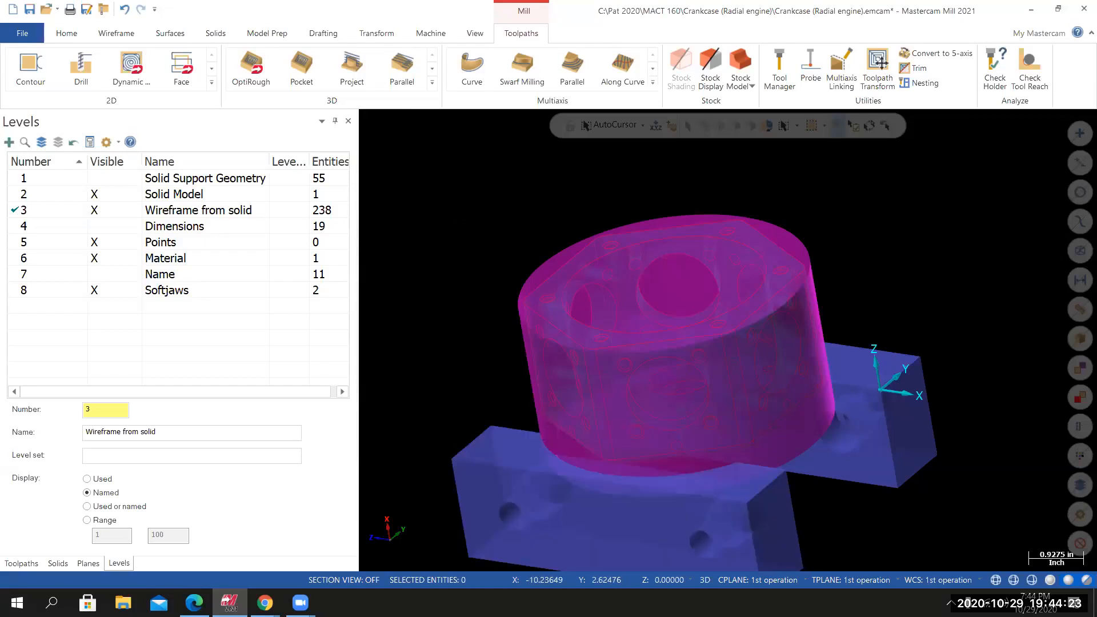
right_click(461, 214)
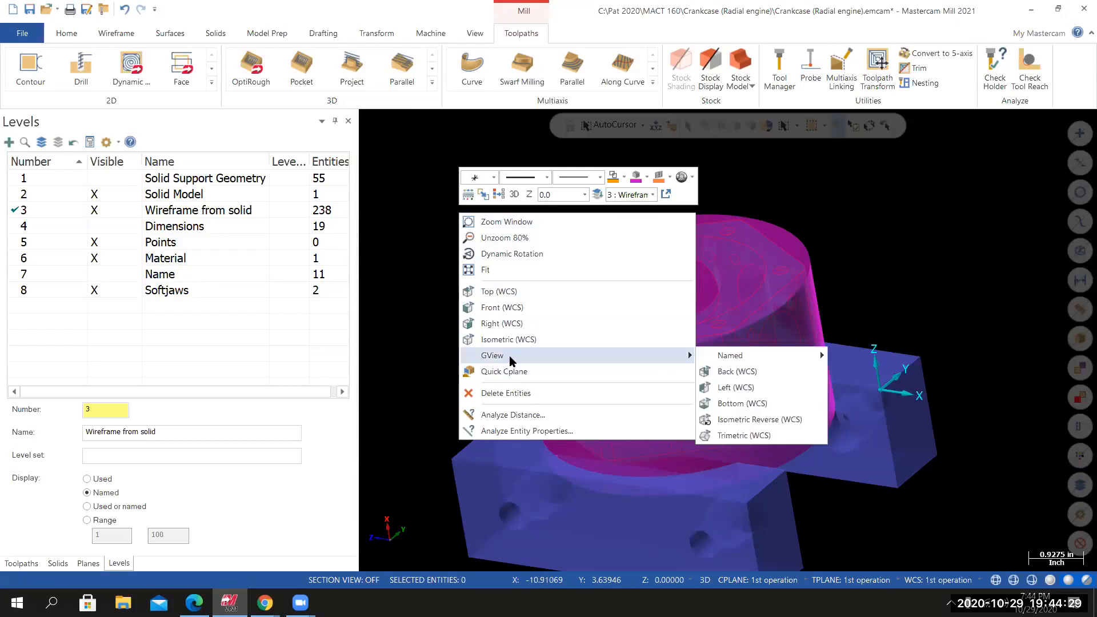
left_click(496, 341)
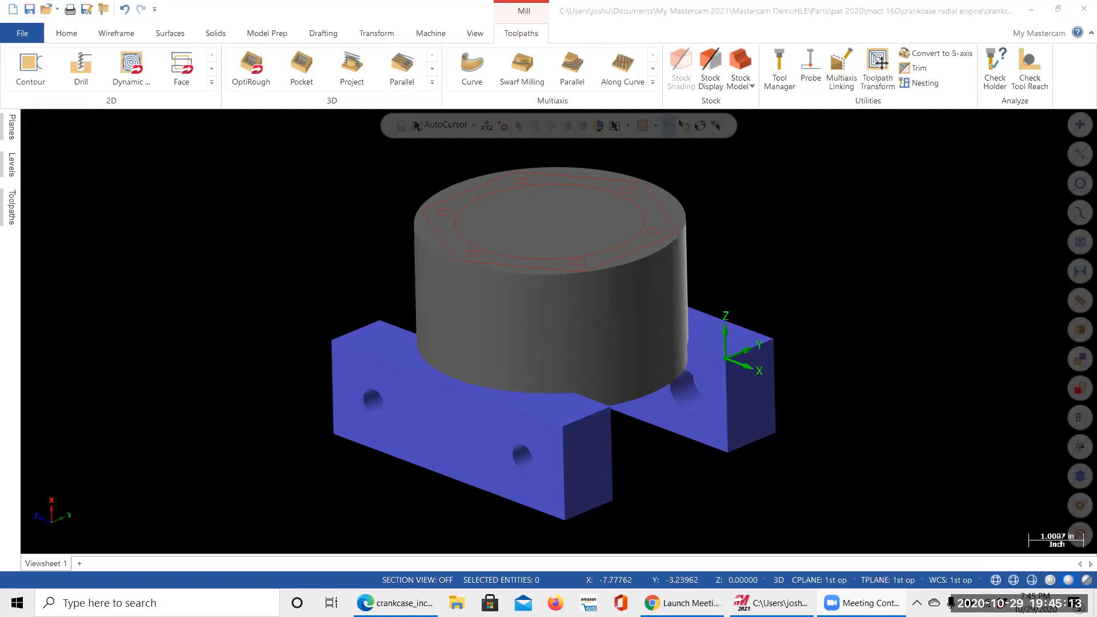
Examine how much stock lies above the crankcase's upper face, using the right-side view with translucent solids.
right_click(297, 287)
left_click(360, 395)
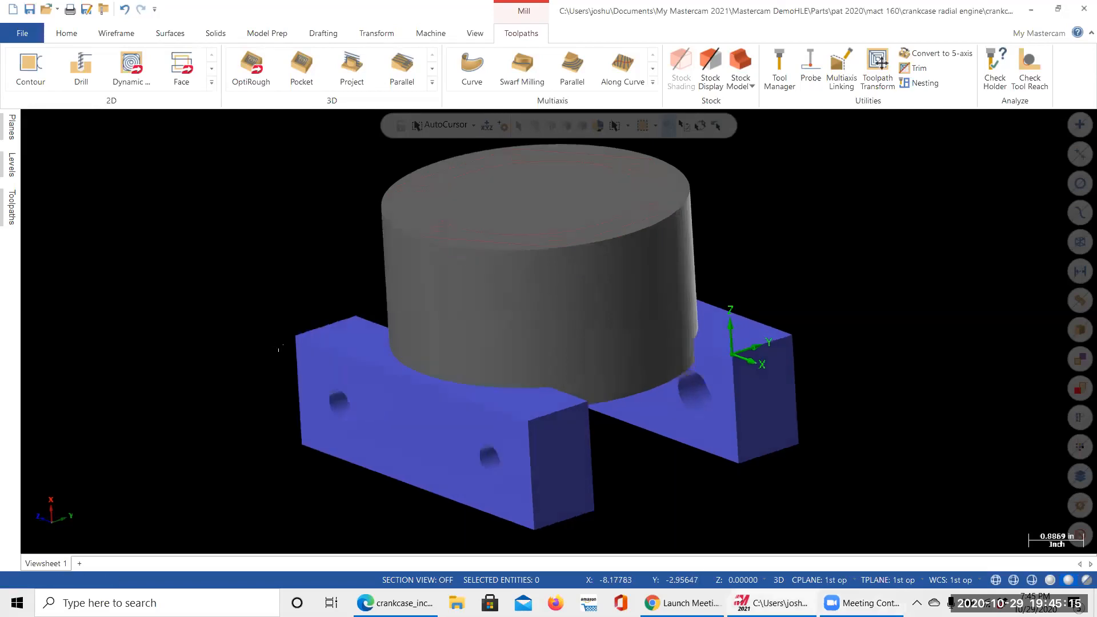
right_click(318, 393)
left_click(372, 223)
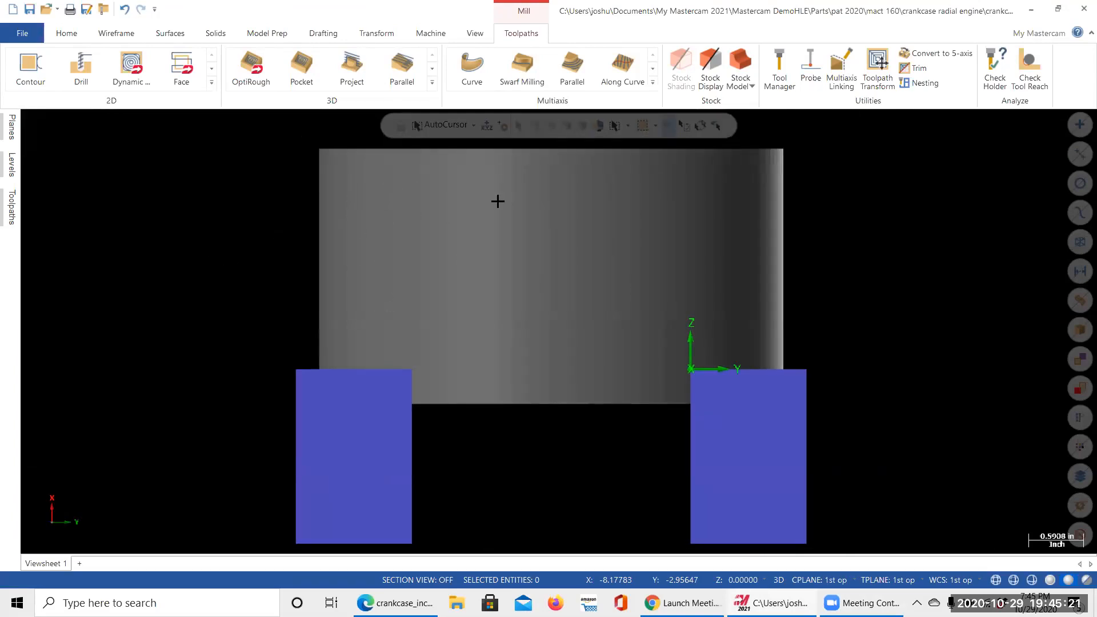
left_click(1087, 580)
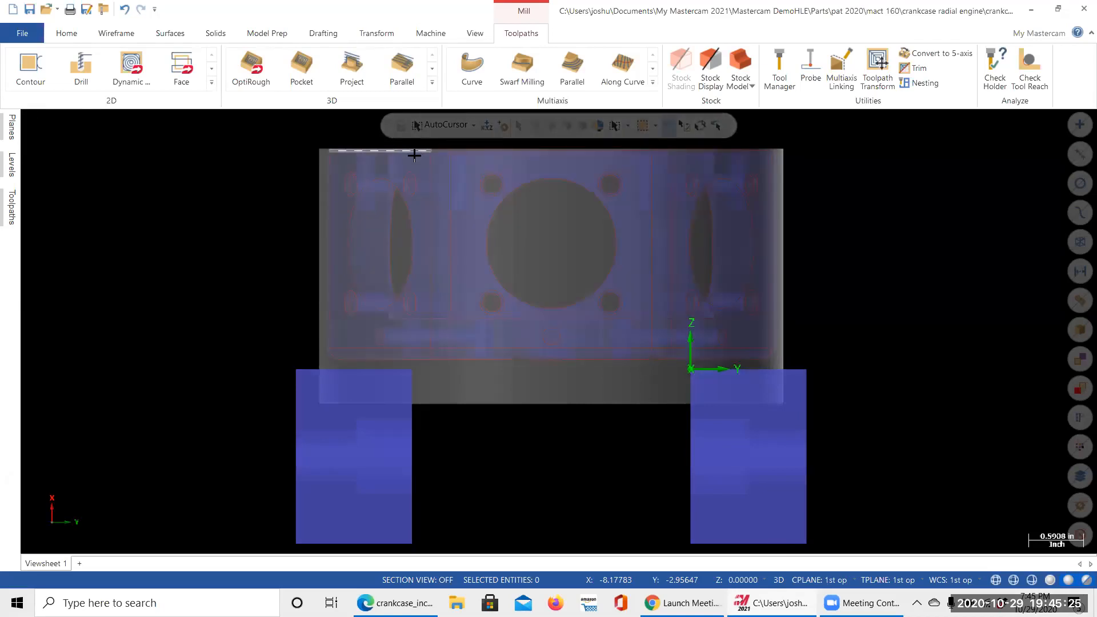
scroll(413, 153, "up", 3)
scroll(413, 152, "up", 3)
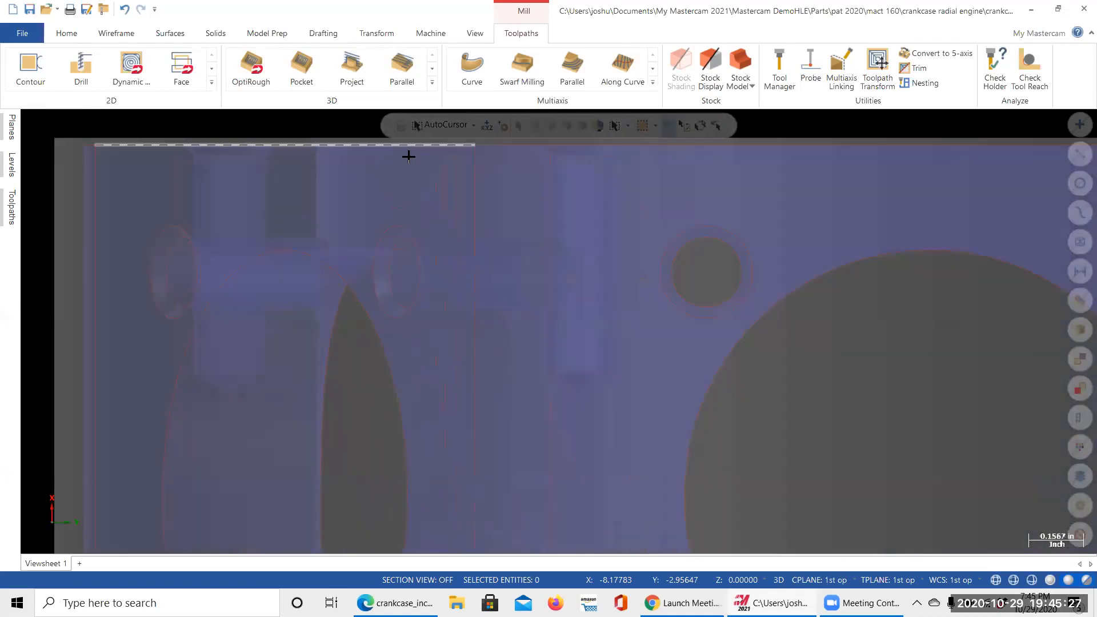
scroll(249, 215, "up", 2)
scroll(328, 140, "up", 1)
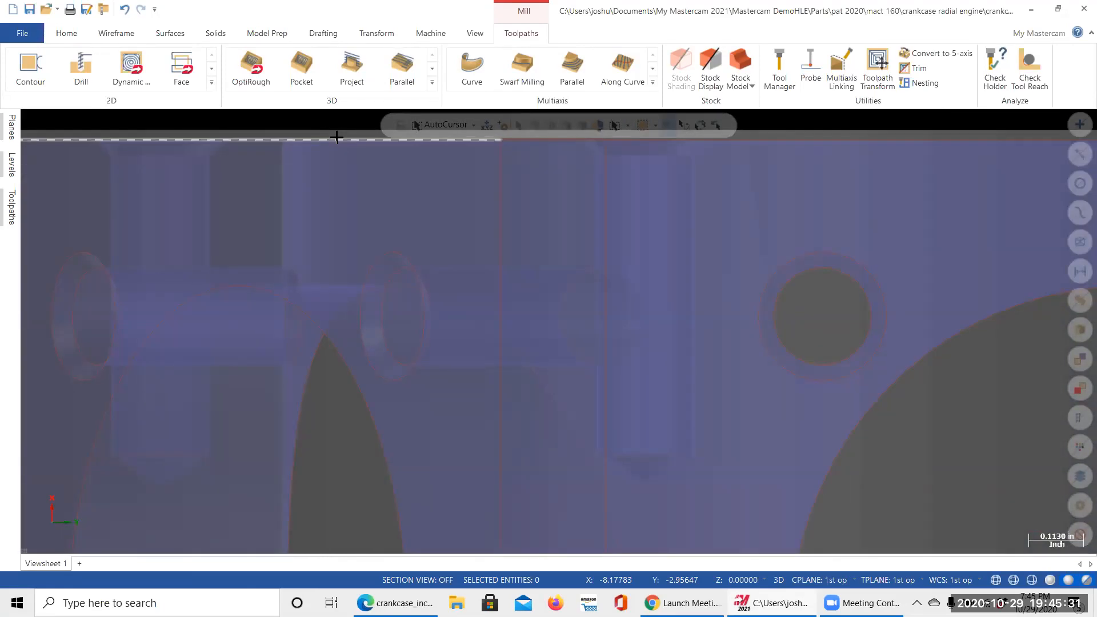
scroll(337, 138, "down", 1)
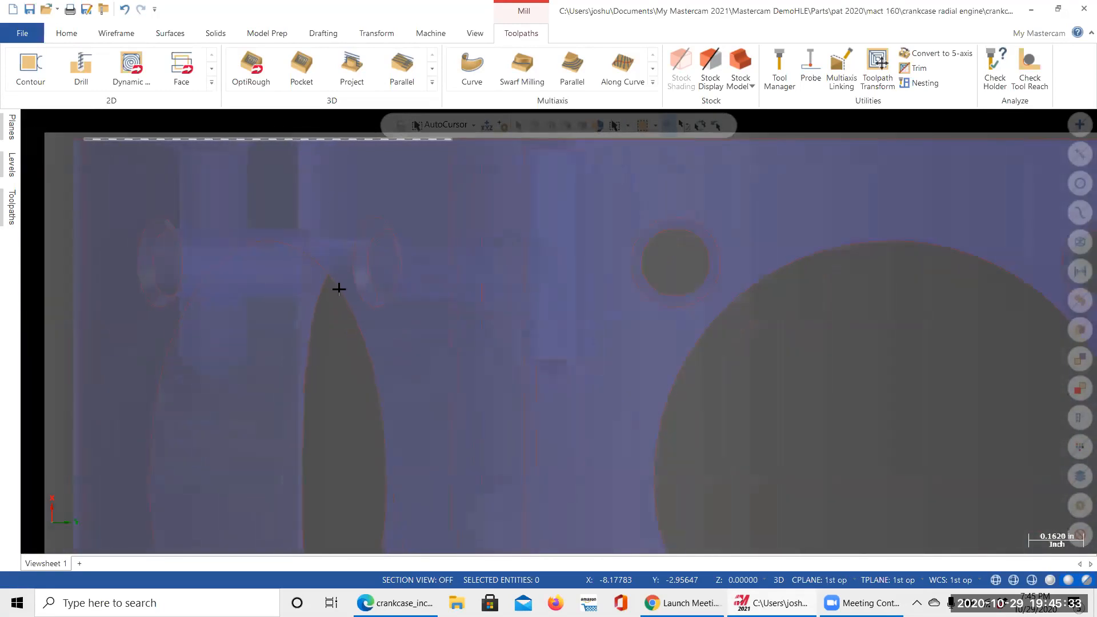
Return to the isometric view of the stock in the soft jaws and turn off translucency.
scroll(343, 360, "down", 8)
right_click(191, 269)
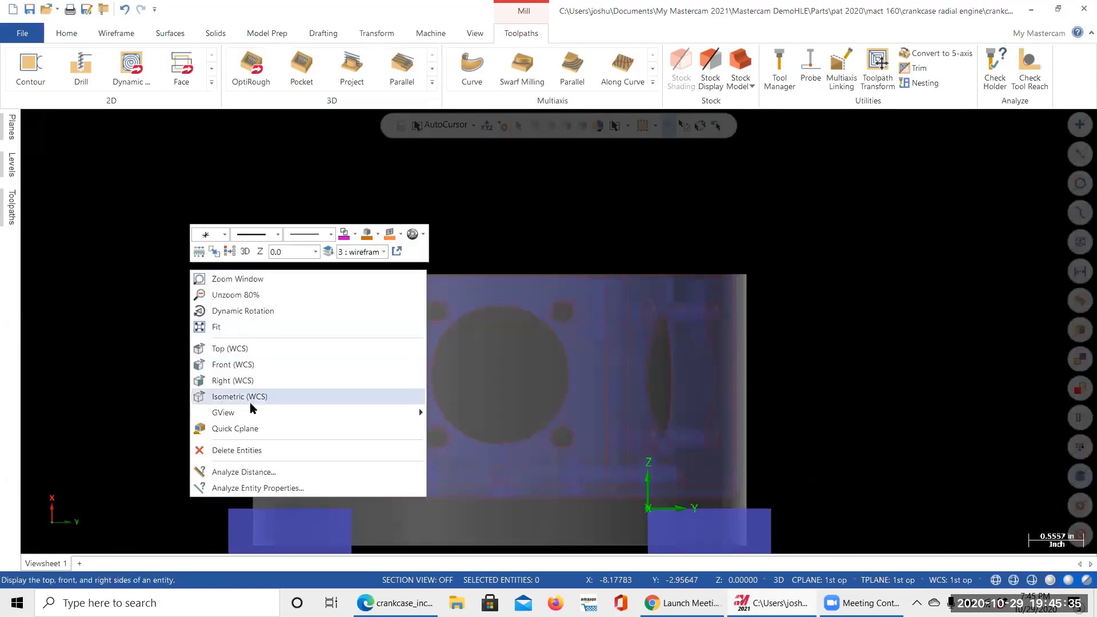
left_click(250, 401)
scroll(500, 265, "up", 4)
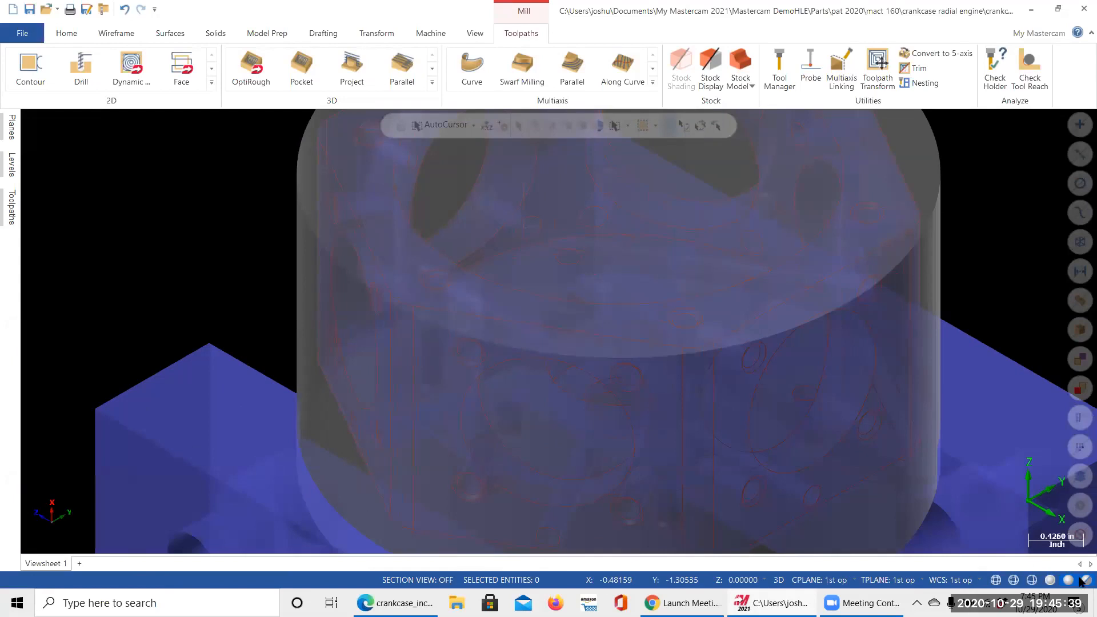
scroll(313, 263, "down", 10)
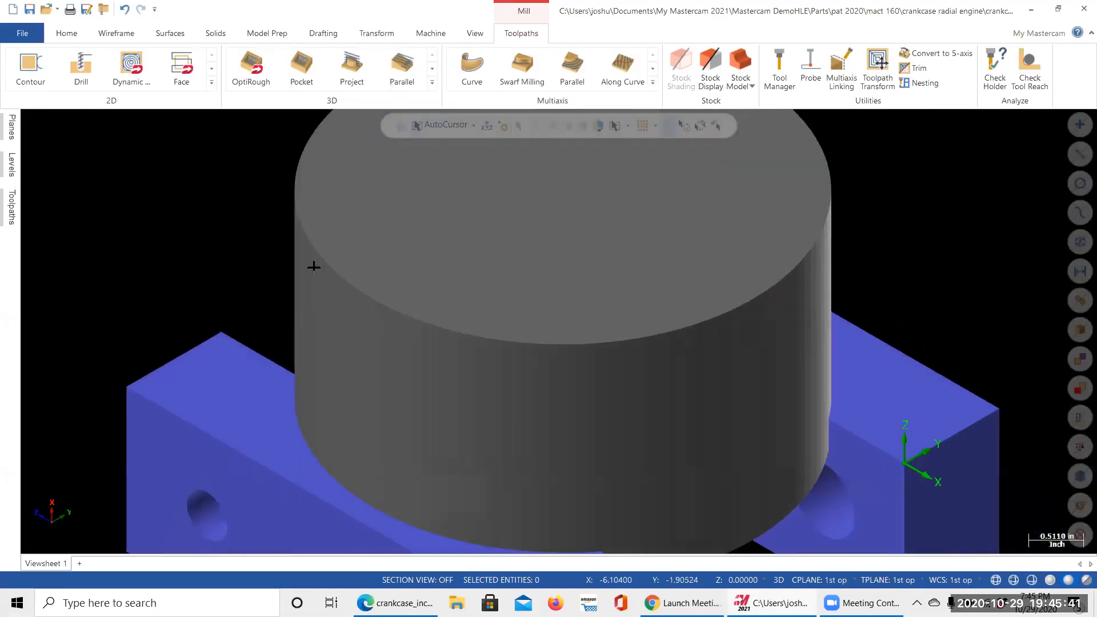
scroll(490, 314, "up", 3)
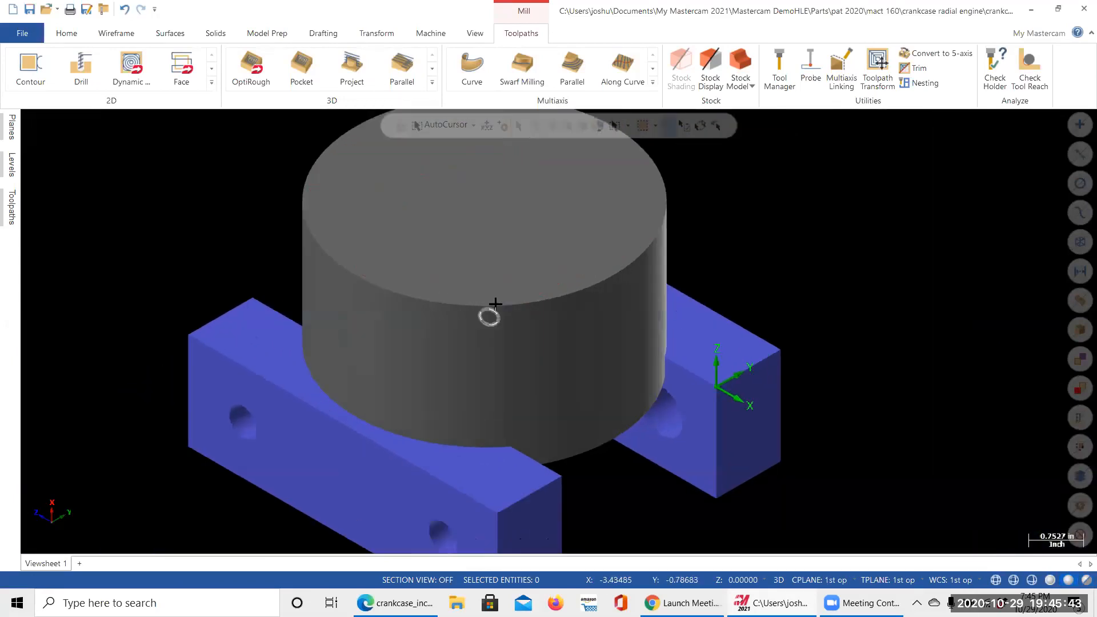
scroll(482, 319, "down", 3)
scroll(482, 317, "down", 2)
scroll(486, 315, "up", 3)
scroll(486, 313, "down", 3)
scroll(477, 308, "up", 3)
scroll(476, 306, "up", 2)
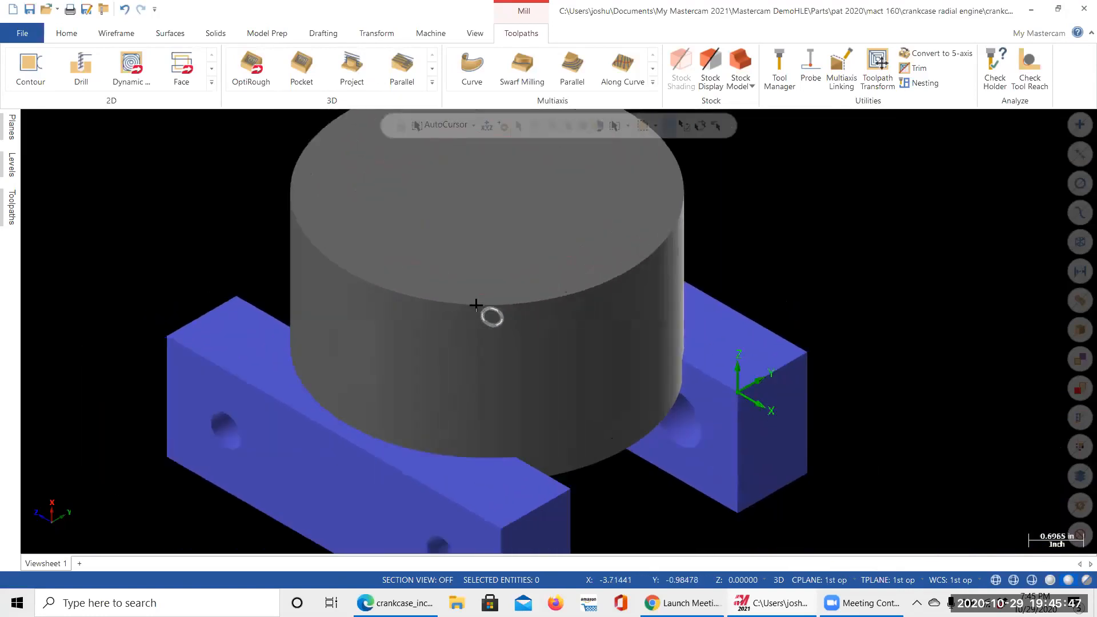
scroll(474, 304, "down", 4)
scroll(431, 303, "up", 4)
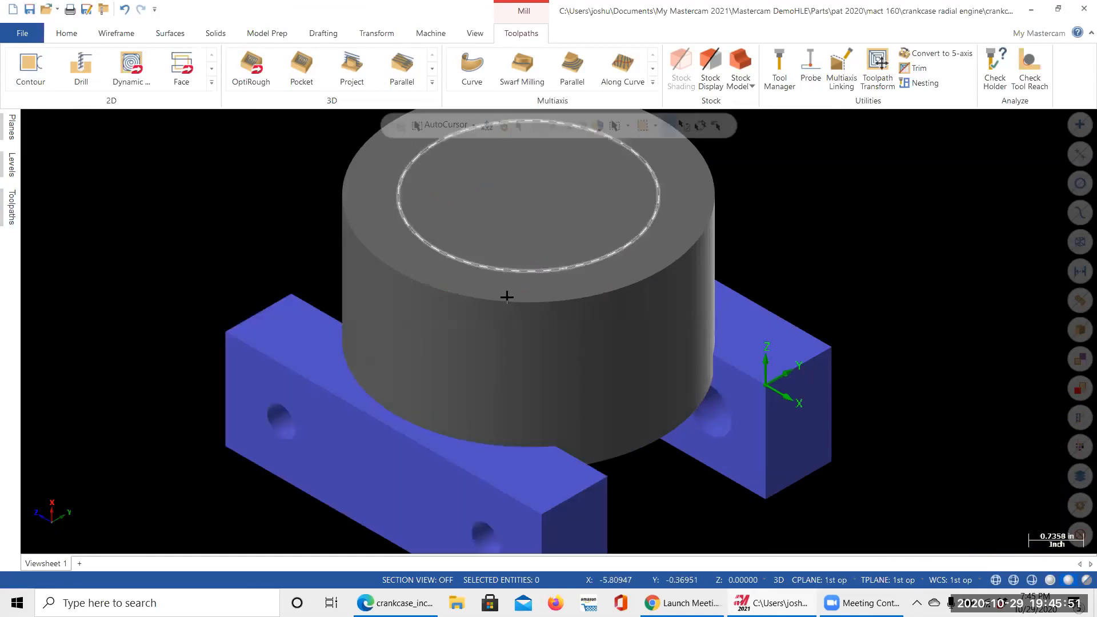
scroll(492, 237, "down", 1)
scroll(486, 243, "down", 1)
scroll(480, 248, "up", 6)
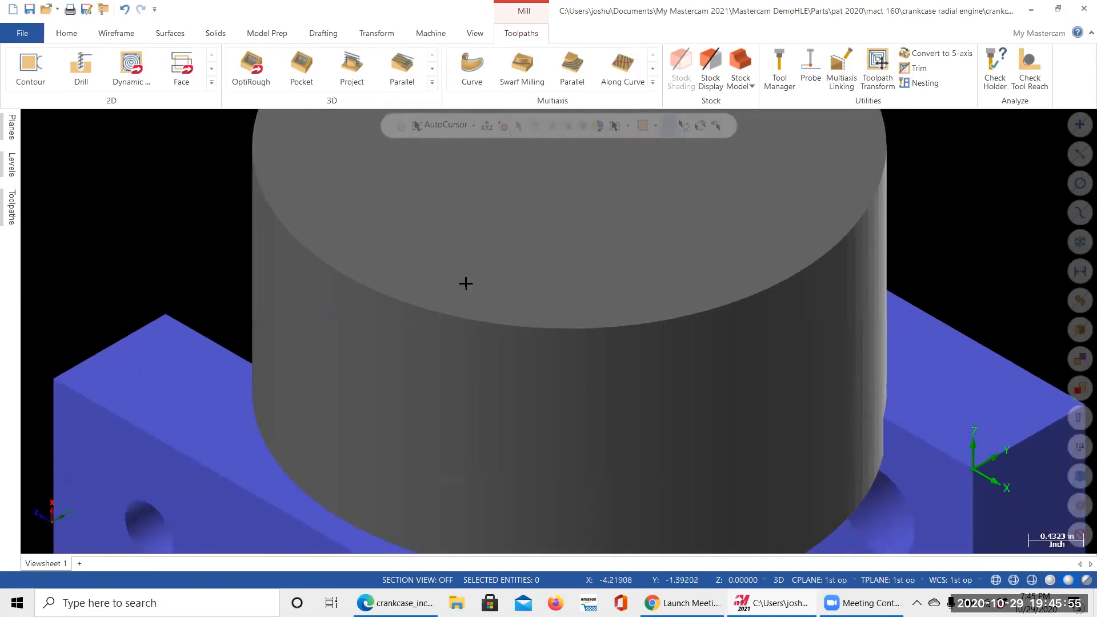
scroll(564, 250, "down", 1)
scroll(564, 250, "down", 7)
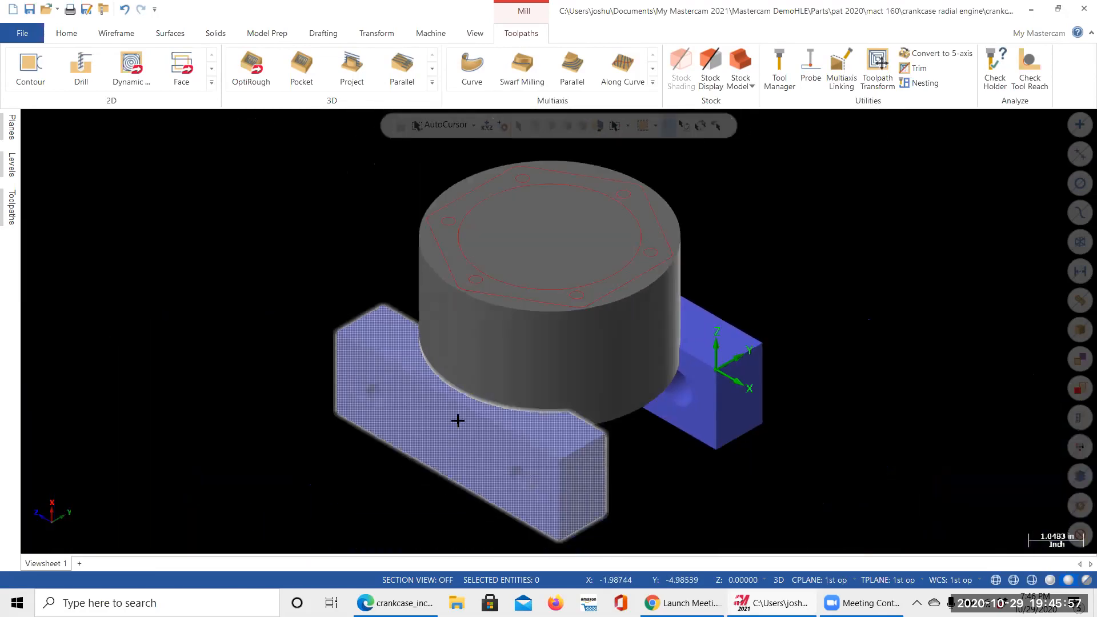
scroll(517, 324, "up", 4)
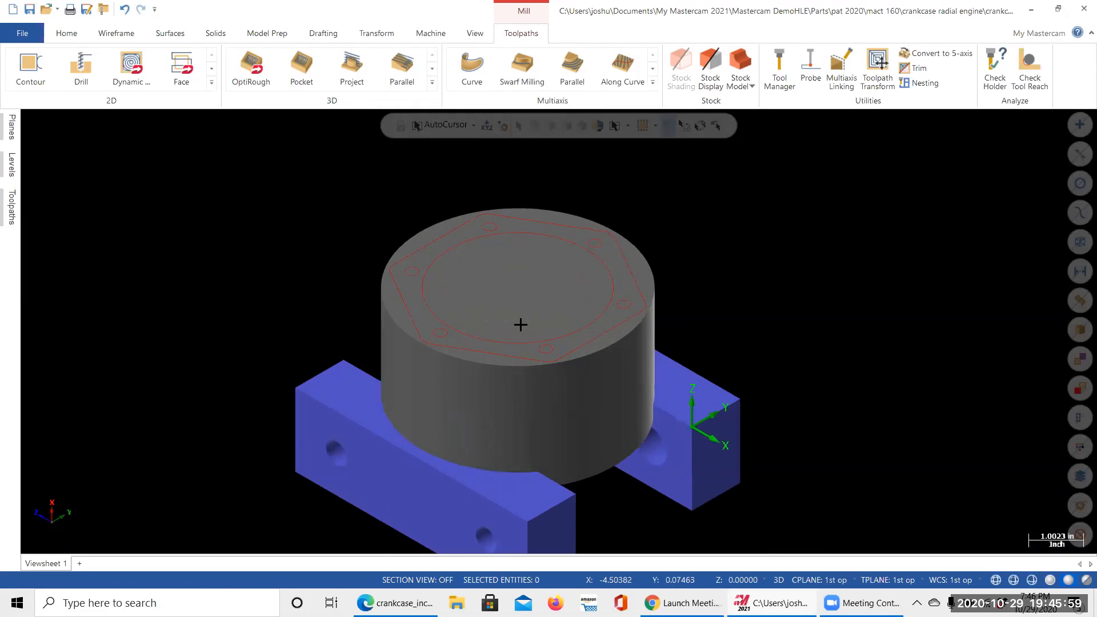
scroll(520, 325, "down", 1)
scroll(521, 325, "up", 3)
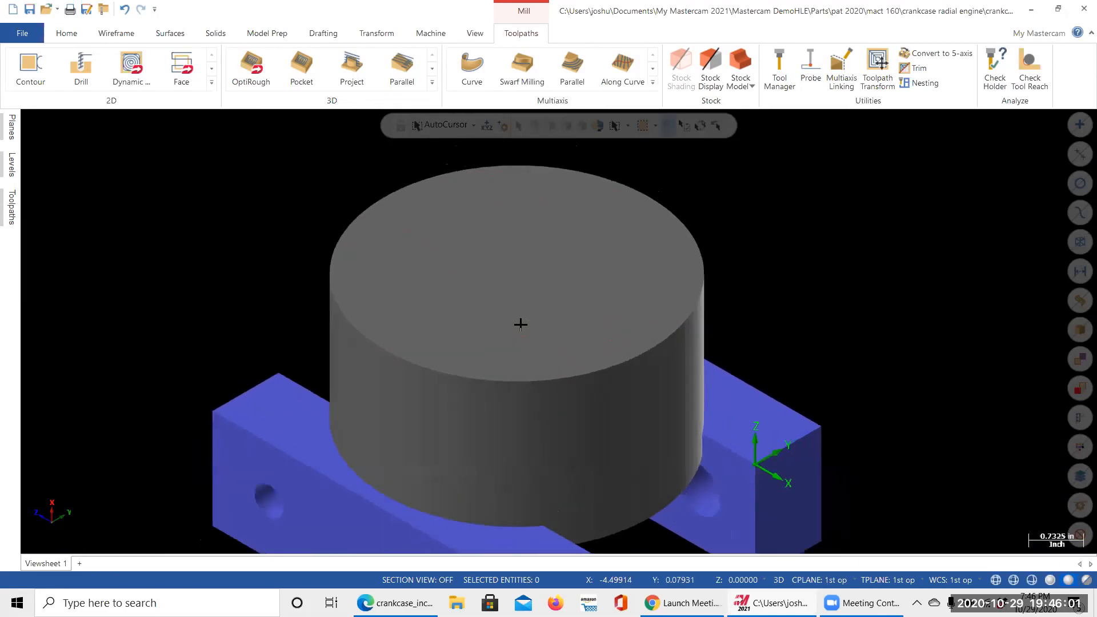
scroll(512, 329, "down", 1)
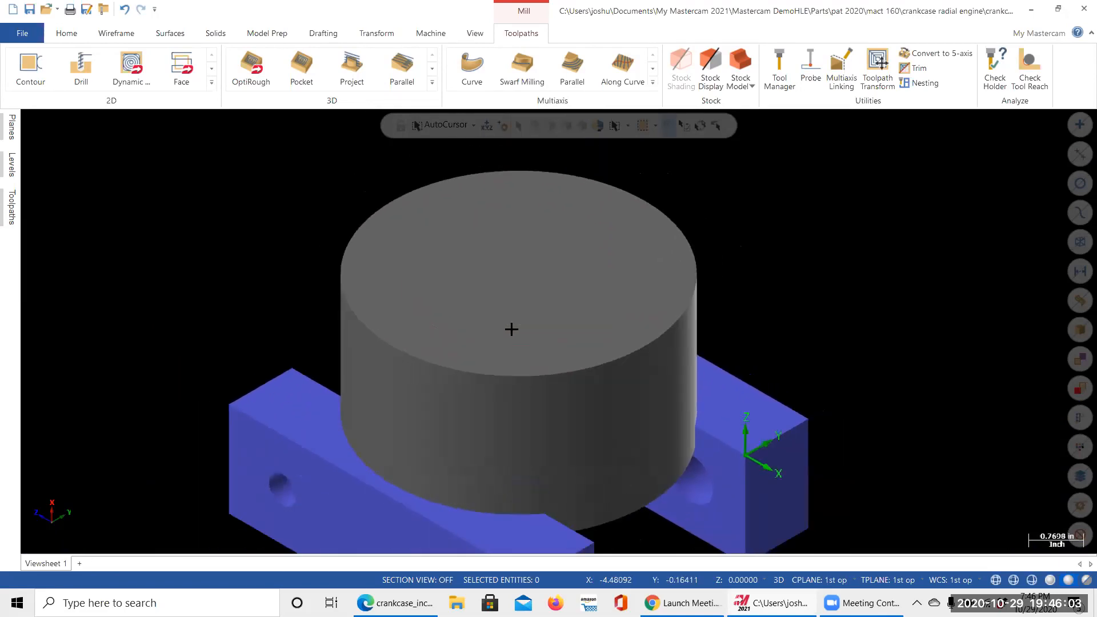
scroll(511, 329, "down", 2)
scroll(511, 330, "up", 3)
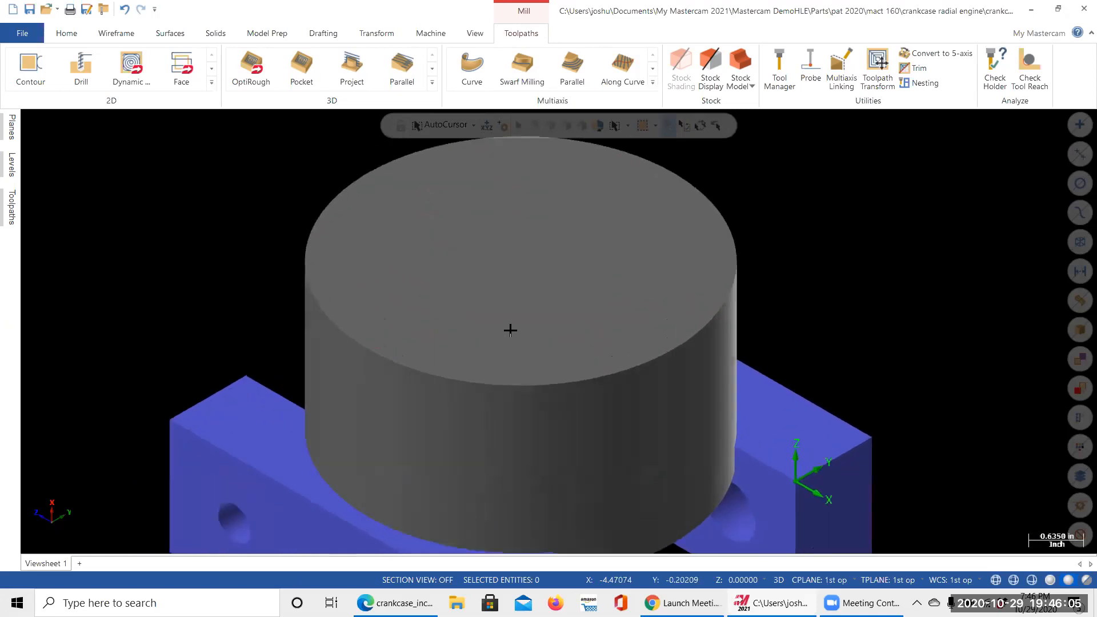
scroll(511, 330, "down", 3)
scroll(510, 329, "up", 3)
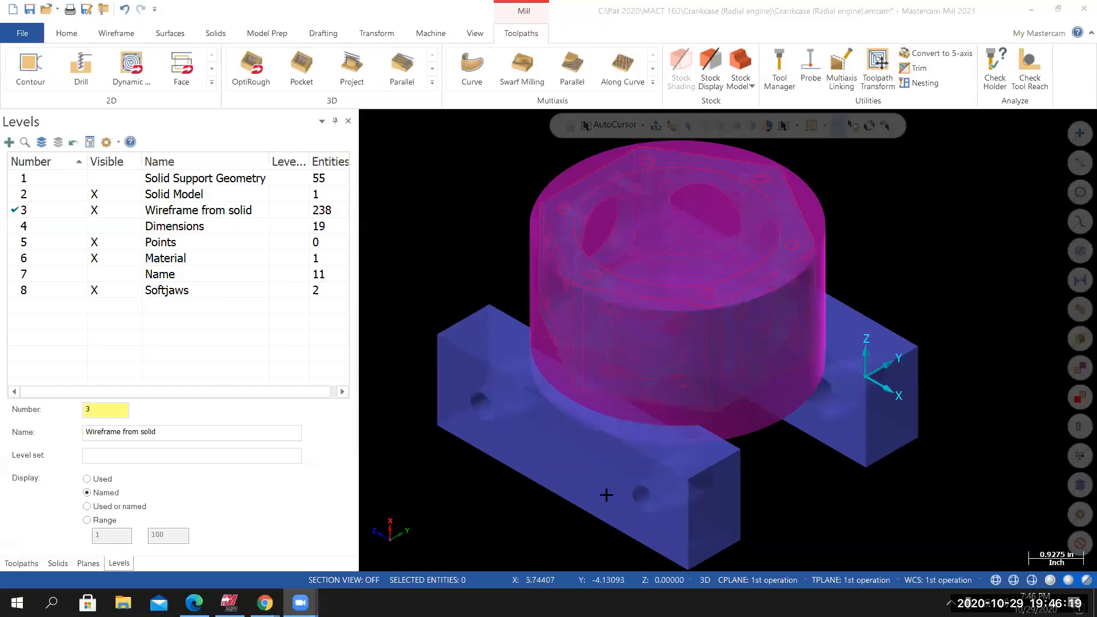
Show the toolpath operations list and inspect the translucent stock and crankcase in the soft jaws from different angles.
middle_click_drag(634, 463, 616, 465)
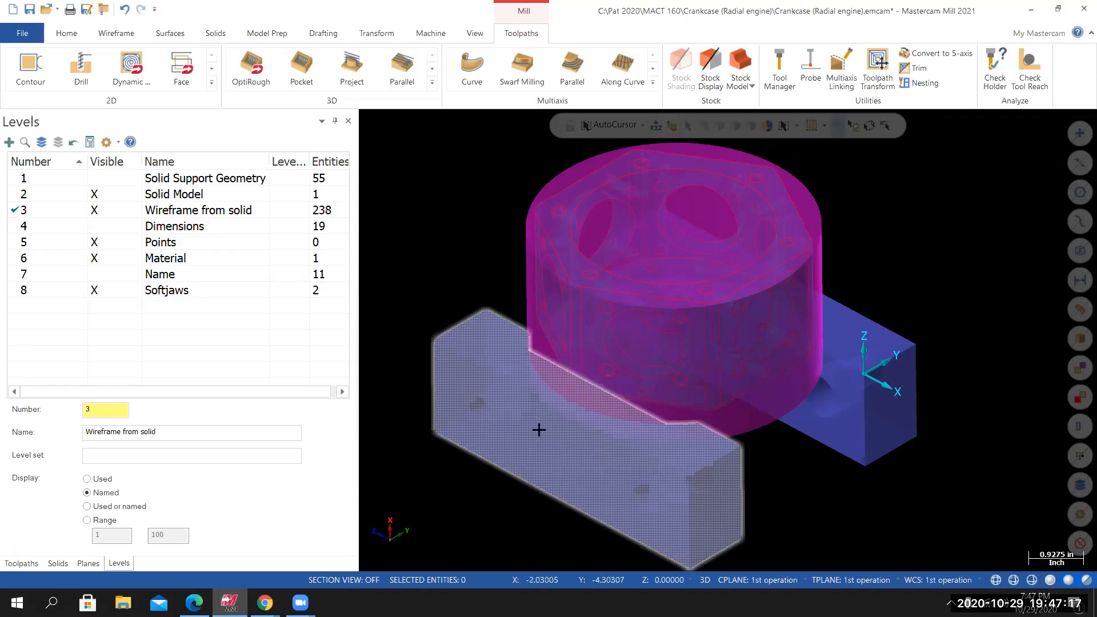
mouse_move(656, 385)
middle_mouse_down()
mouse_move(642, 399)
mouse_move(669, 389)
mouse_move(641, 398)
middle_mouse_up()
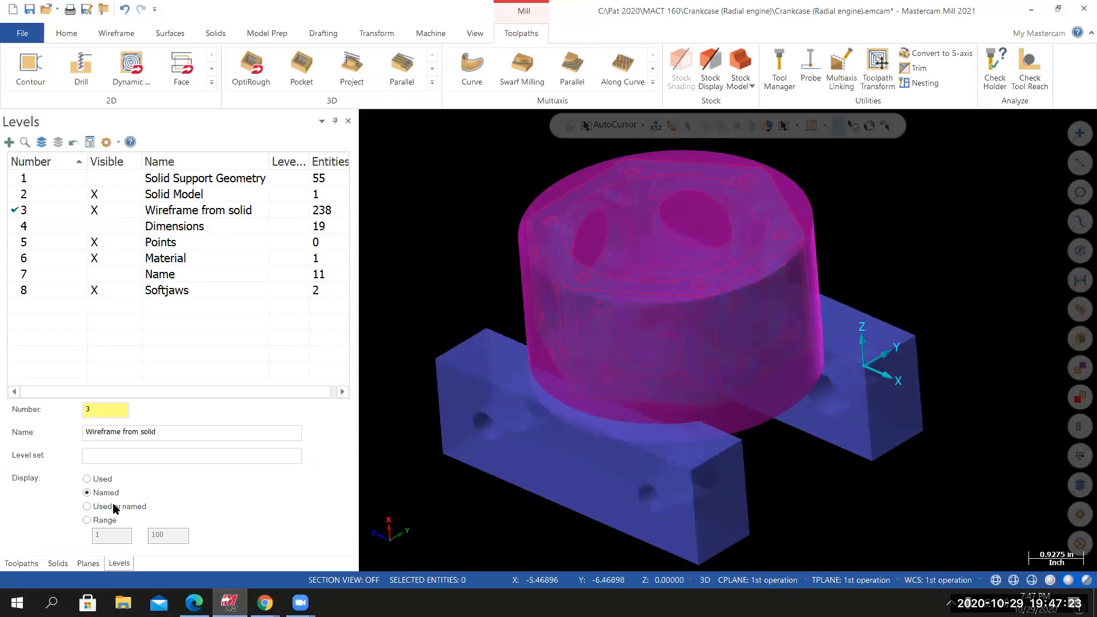
left_click(21, 563)
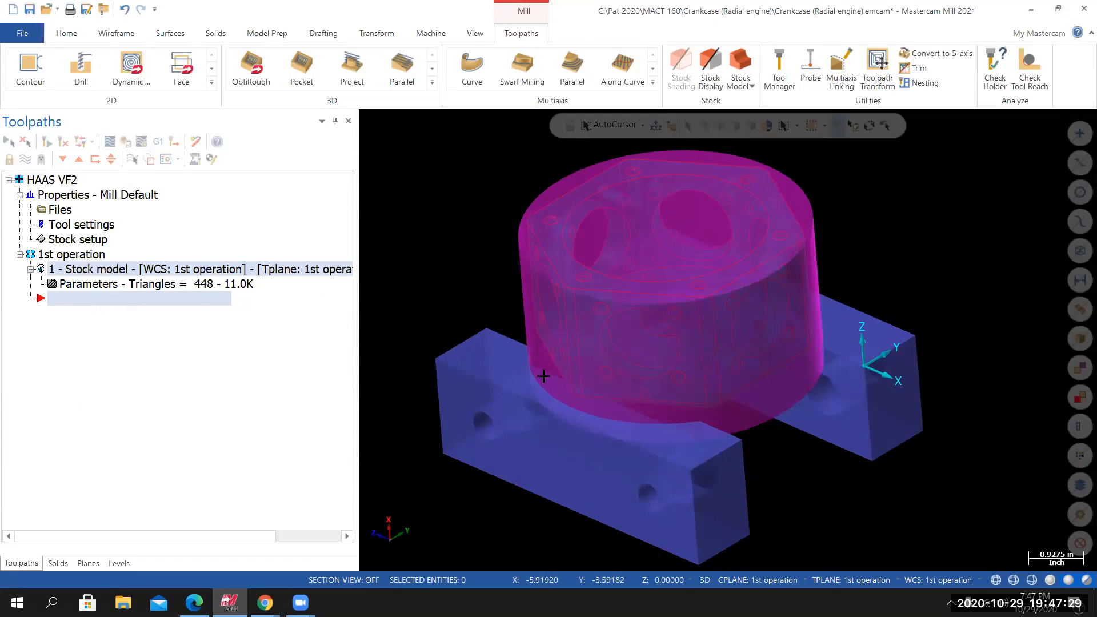
middle_click_drag(568, 383, 545, 378)
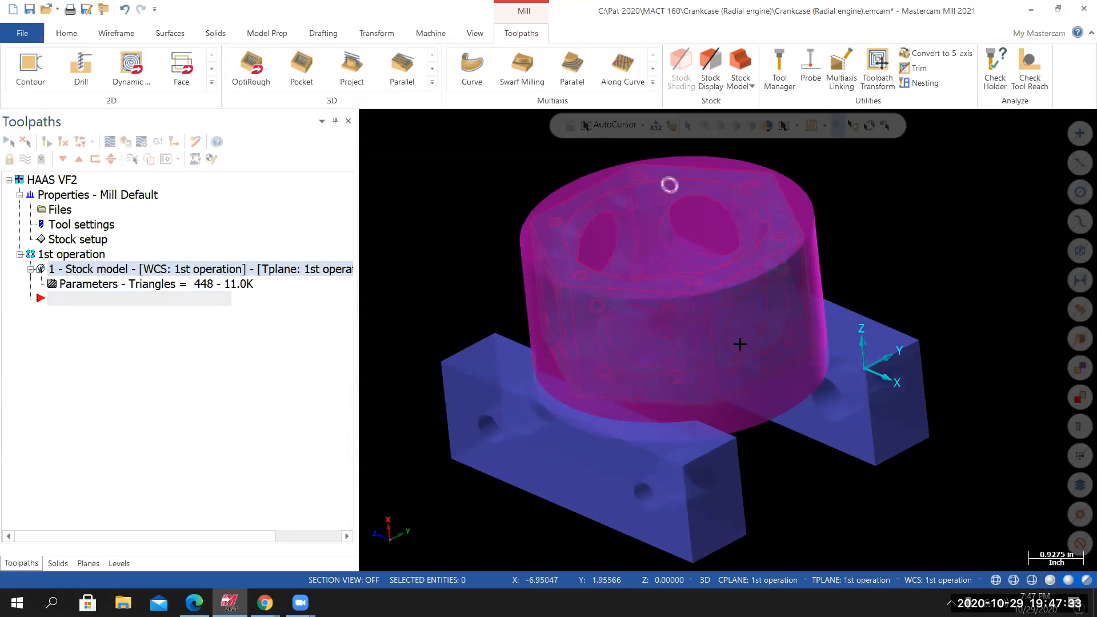
scroll(735, 270, "down", 3)
scroll(735, 270, "up", 2)
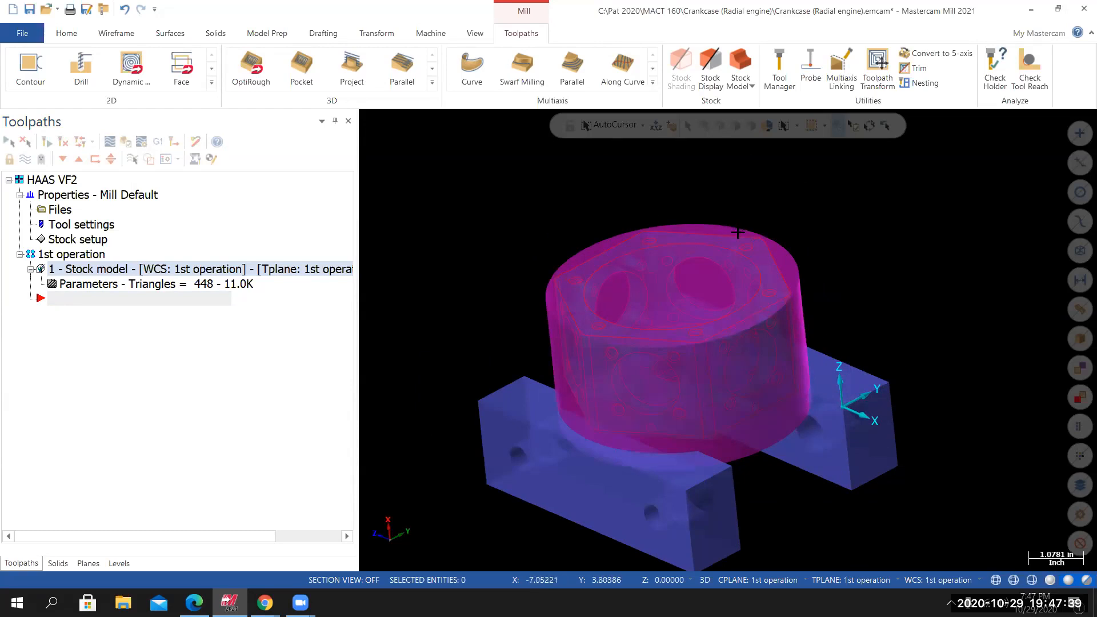
scroll(742, 259, "up", 2)
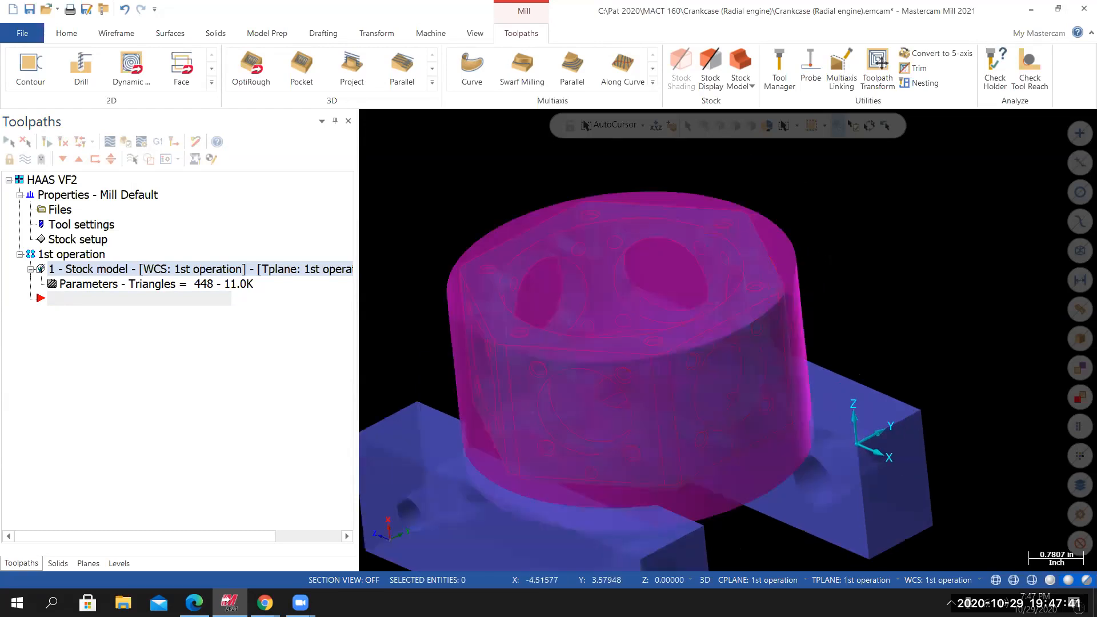
scroll(742, 260, "down", 3)
middle_click_drag(703, 324, 728, 339)
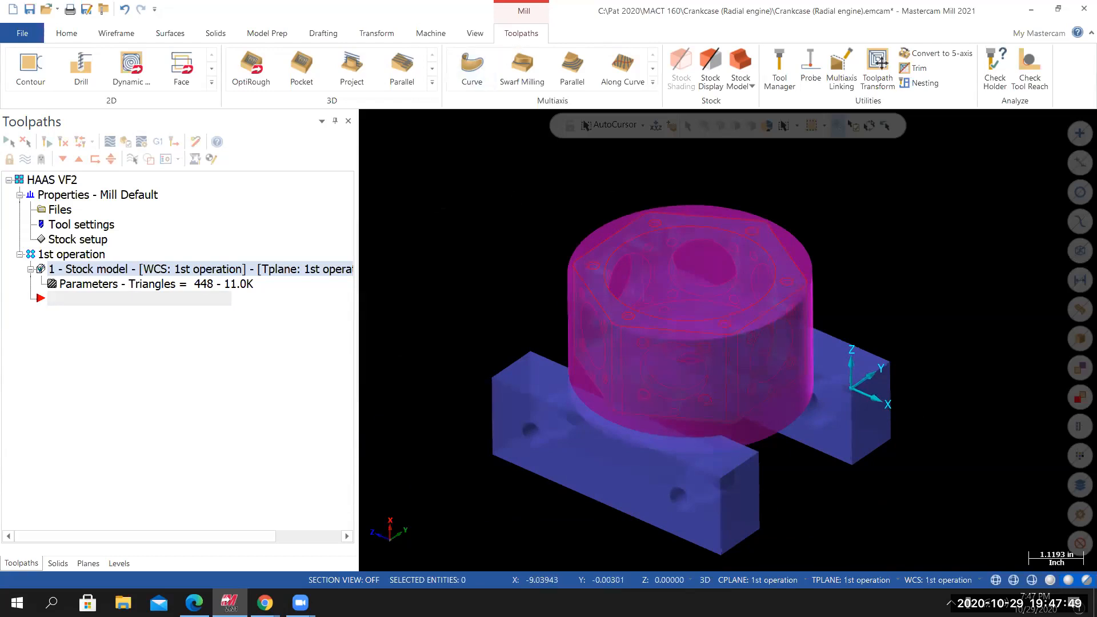
Start a Face toolpath in the 1st operation group and chain the upper circular edge of the magenta stock solid.
left_click(181, 68)
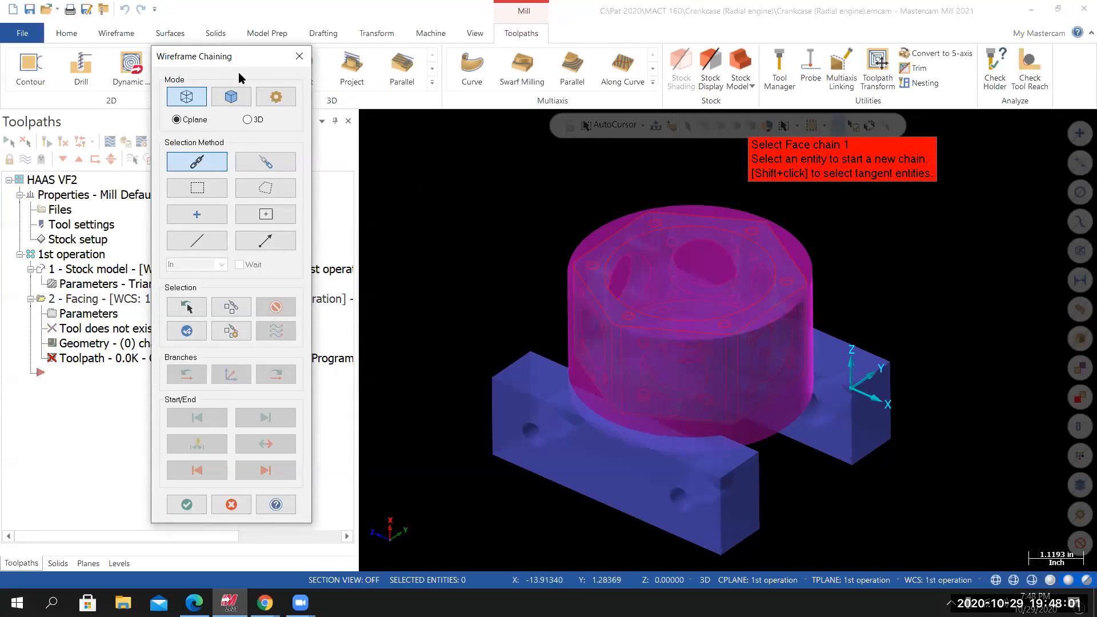
left_click(229, 98)
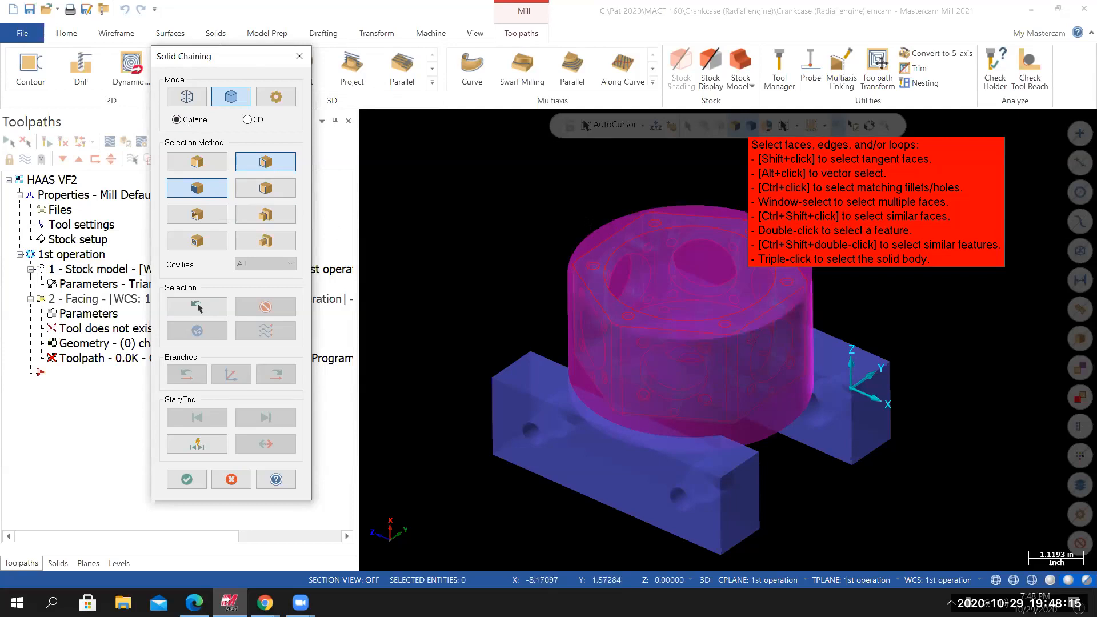
scroll(601, 234, "up", 2)
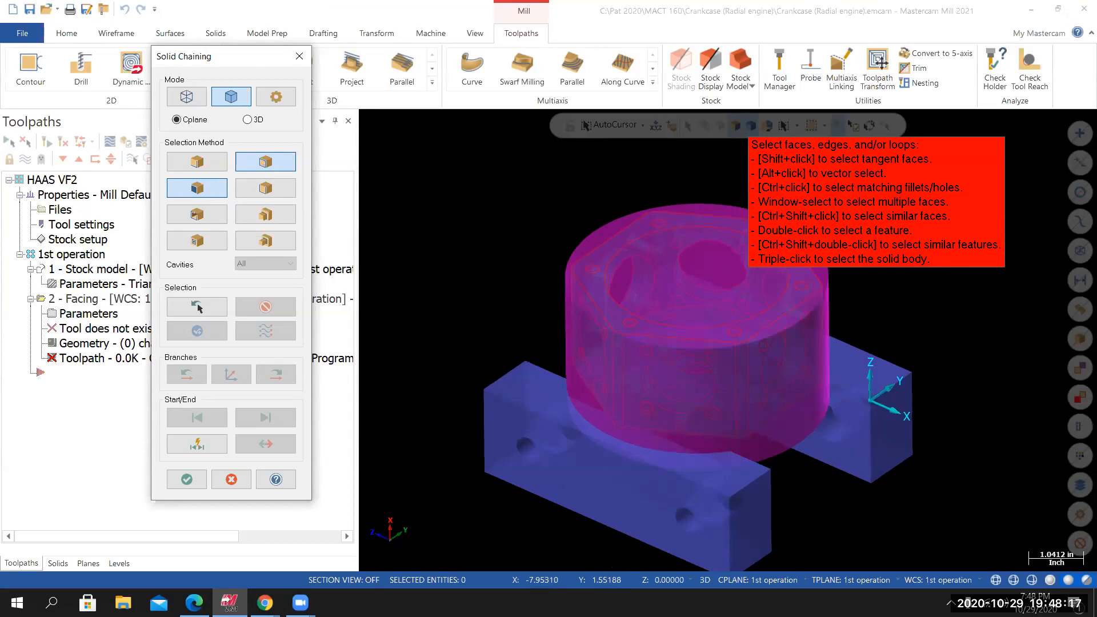
left_click(595, 230)
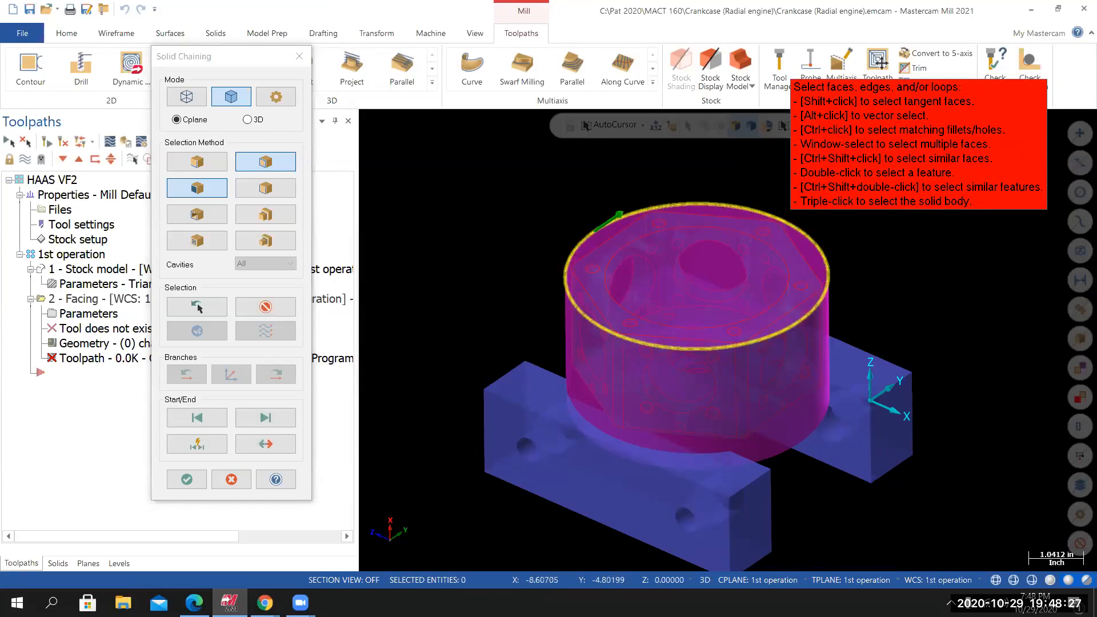
left_click(187, 480)
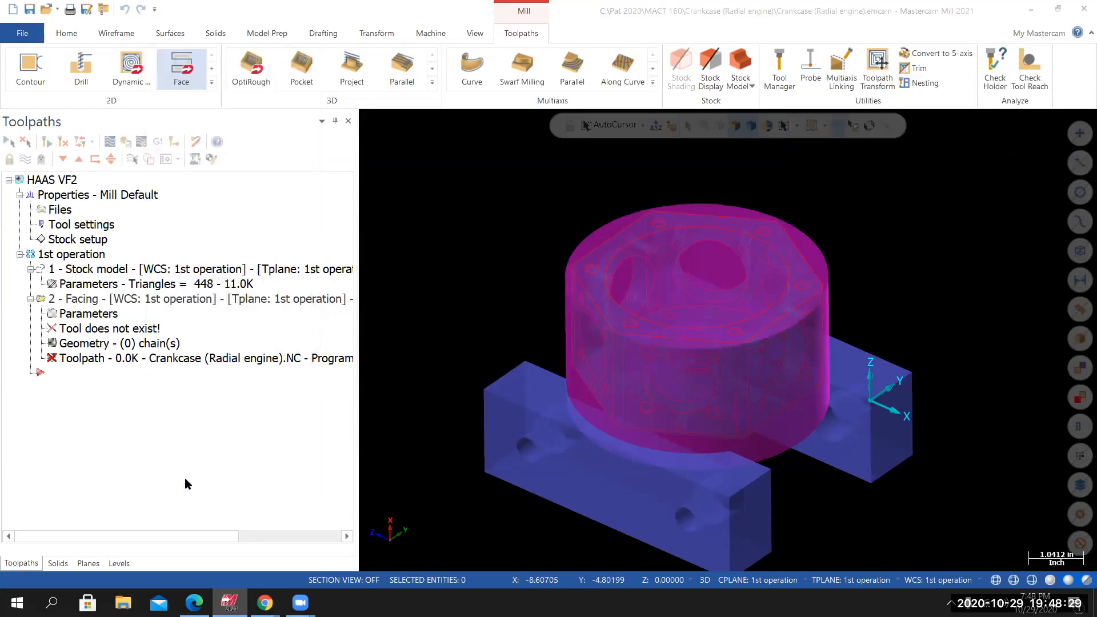
left_click_drag(313, 65, 427, 51)
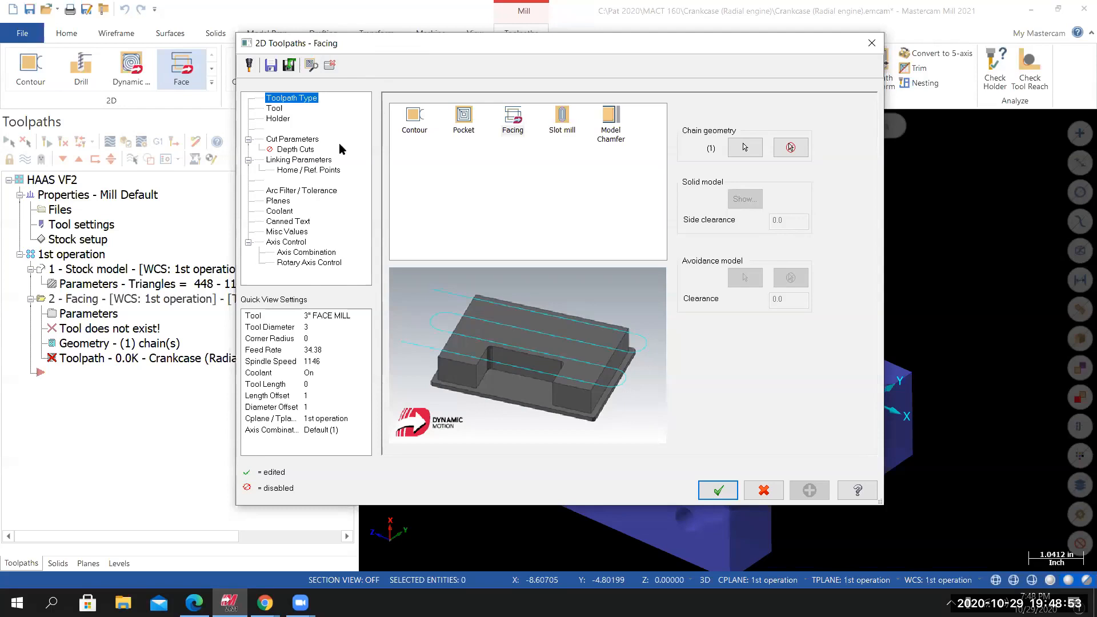
Filter the tool library to face mills only and choose the 3" FACE MILL for the facing toolpath.
left_click(273, 108)
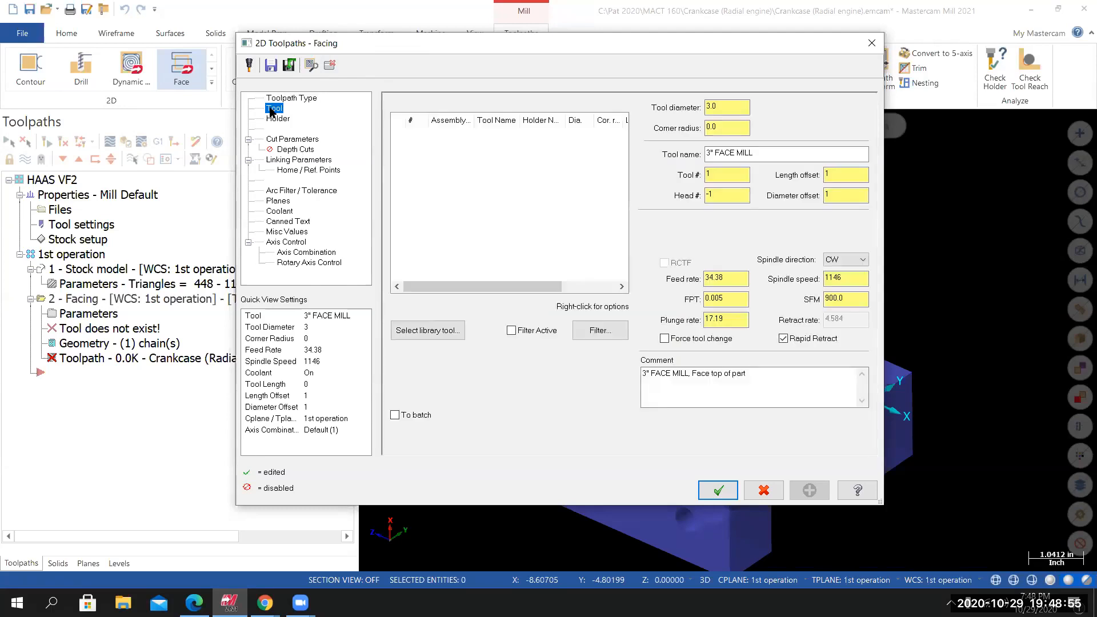
left_click(426, 332)
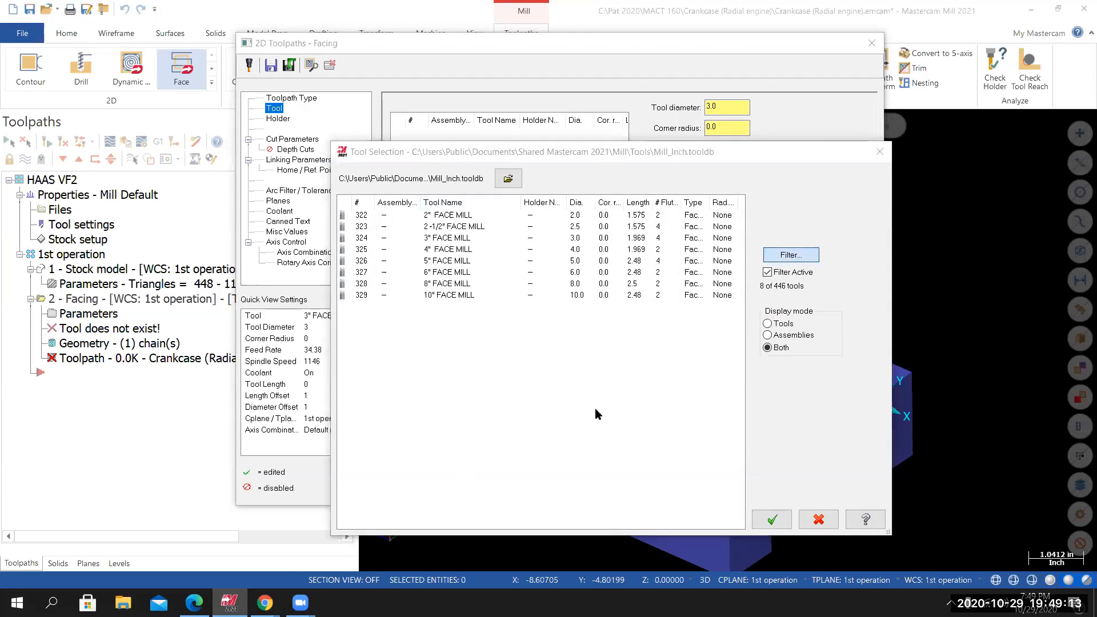
left_click(693, 372)
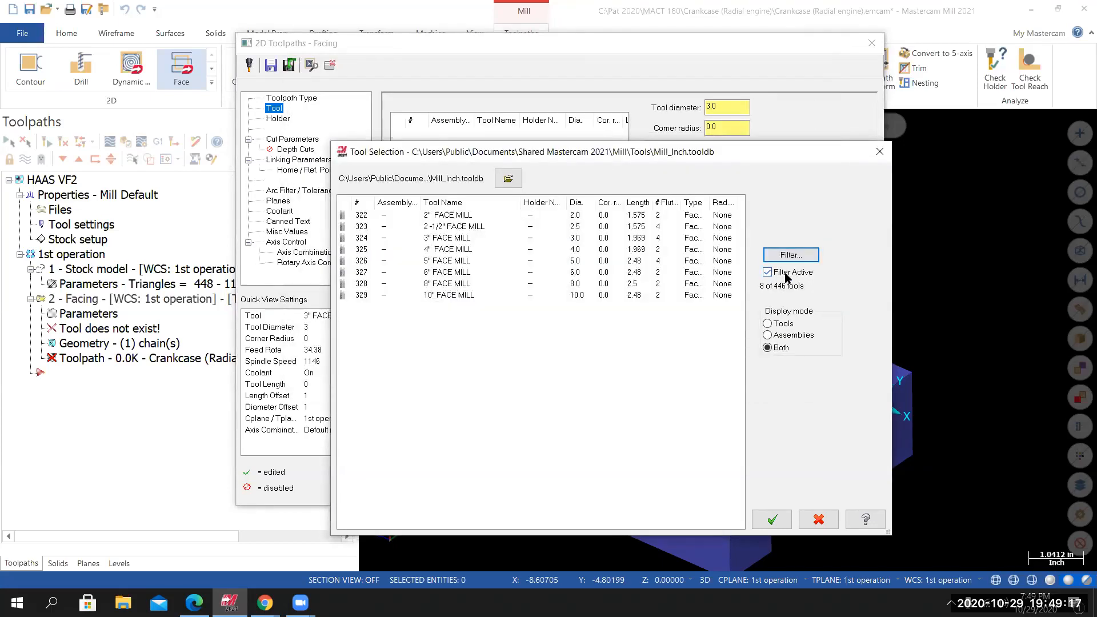
left_click(784, 260)
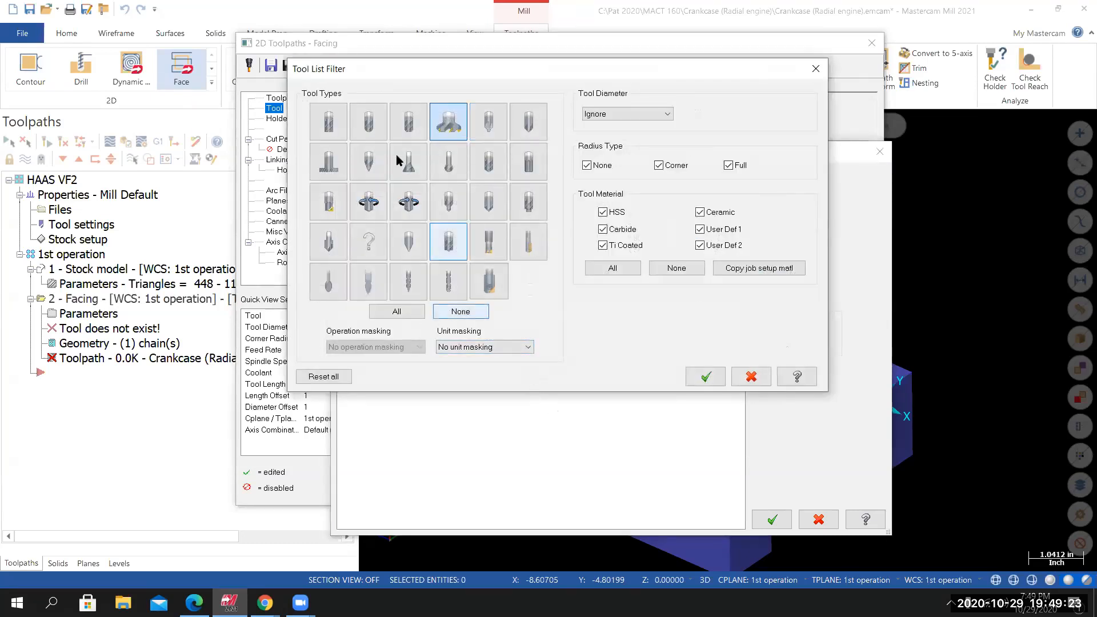
left_click(397, 312)
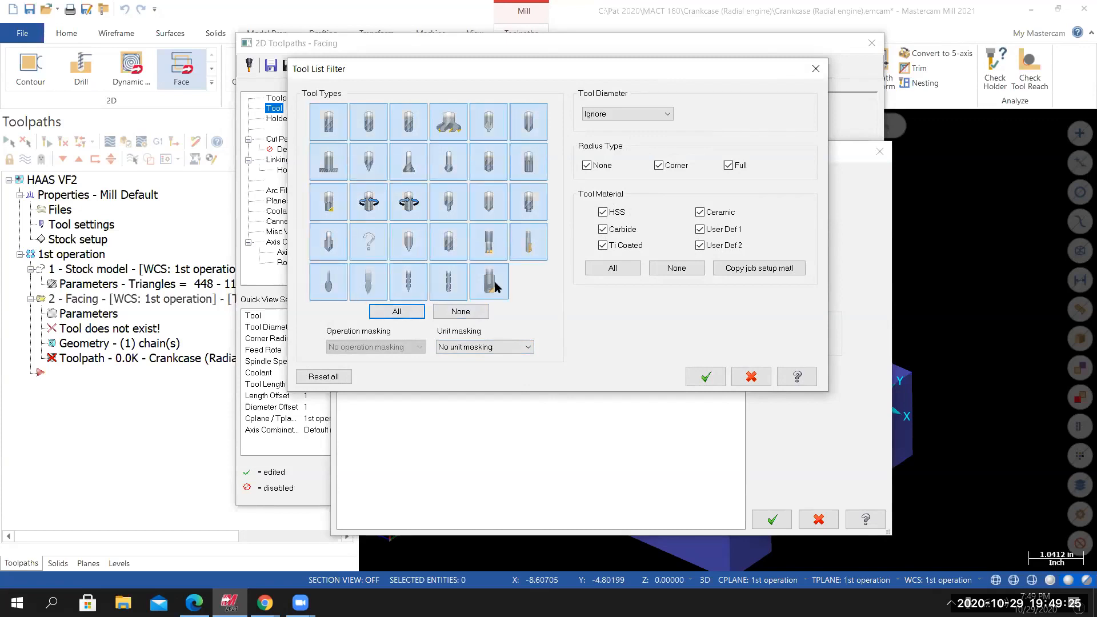
left_click(460, 312)
left_click(448, 122)
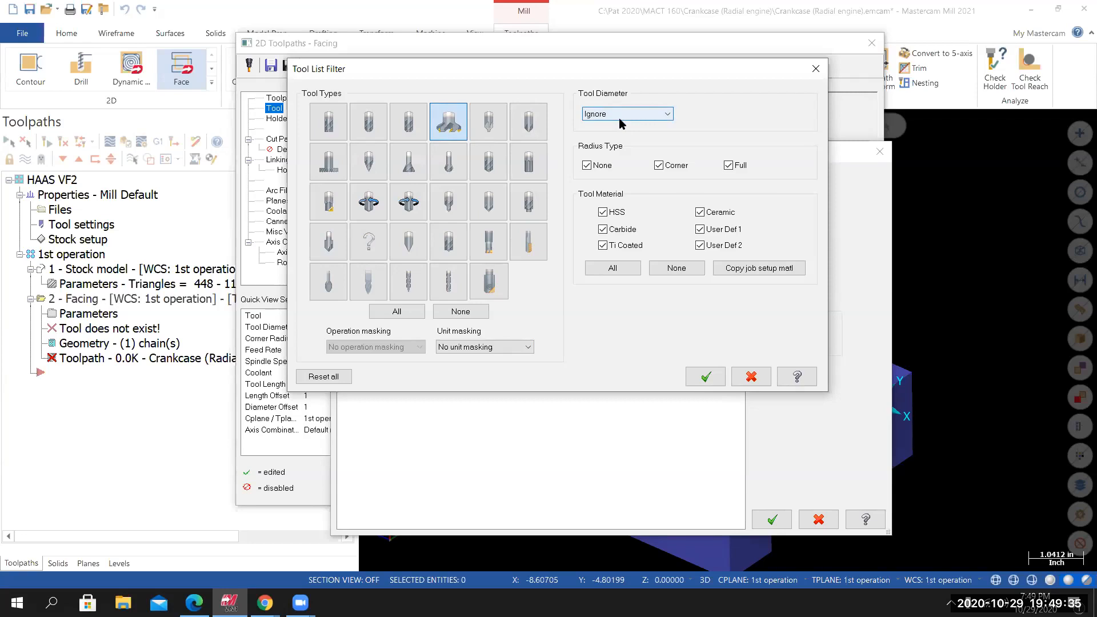
left_click(704, 379)
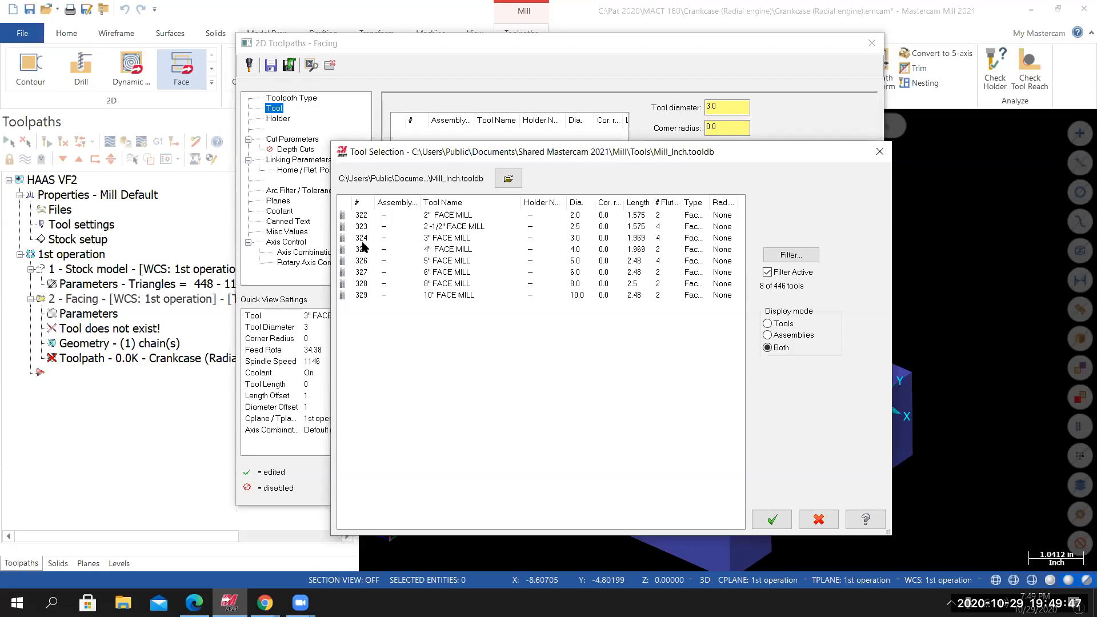
double_click(441, 239)
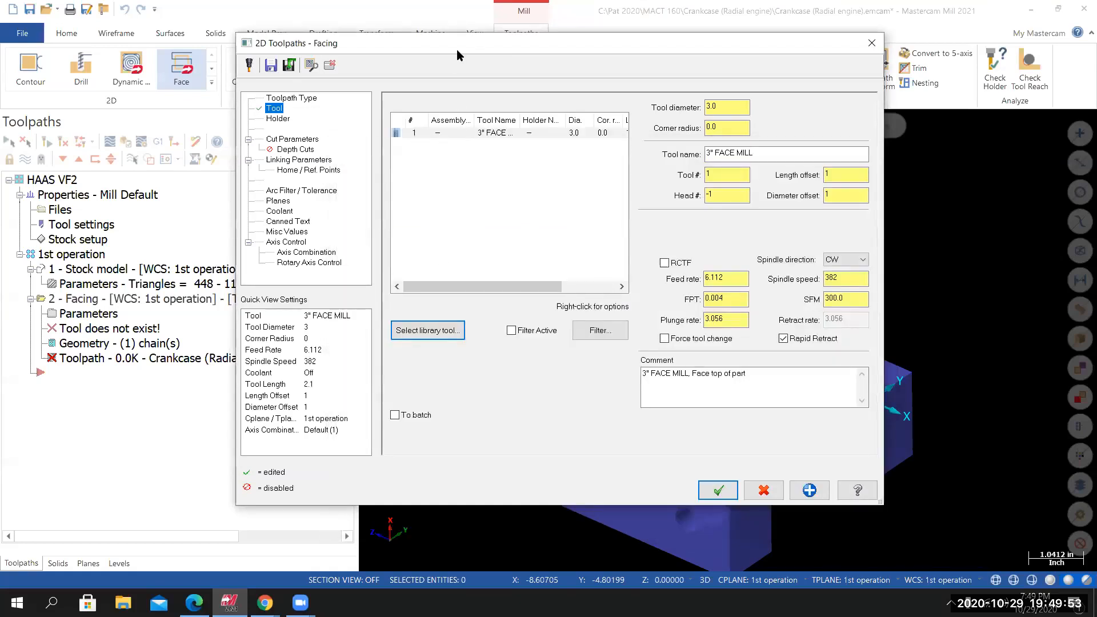
Edit the 3" face mill, setting its number of flutes to 6 and recalculating its feeds and speeds.
left_click_drag(471, 52, 510, 58)
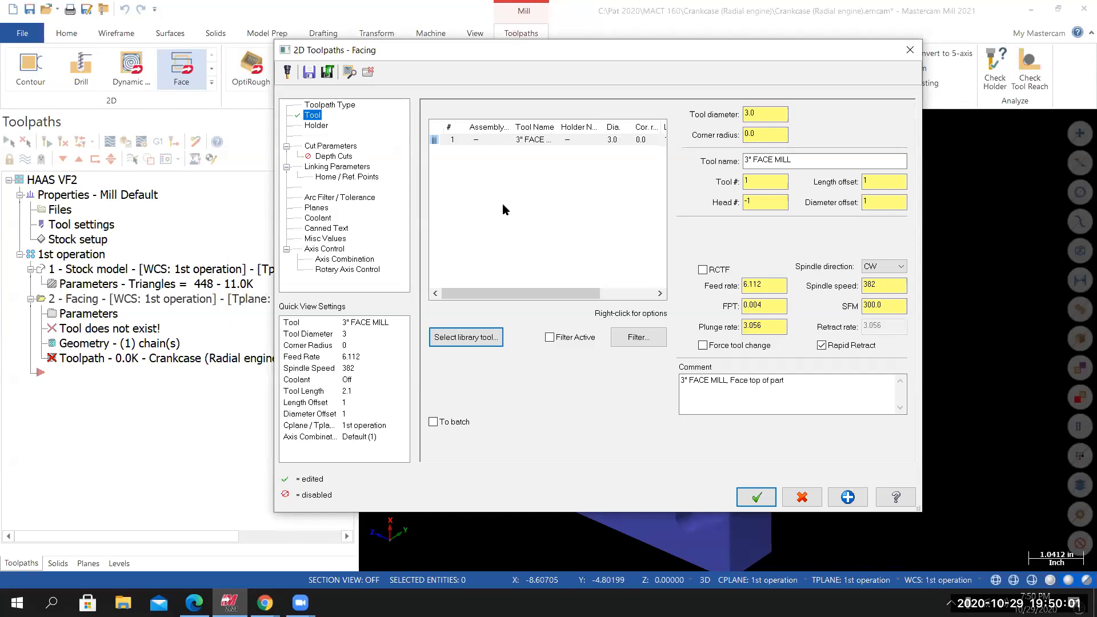
left_click_drag(519, 51, 470, 55)
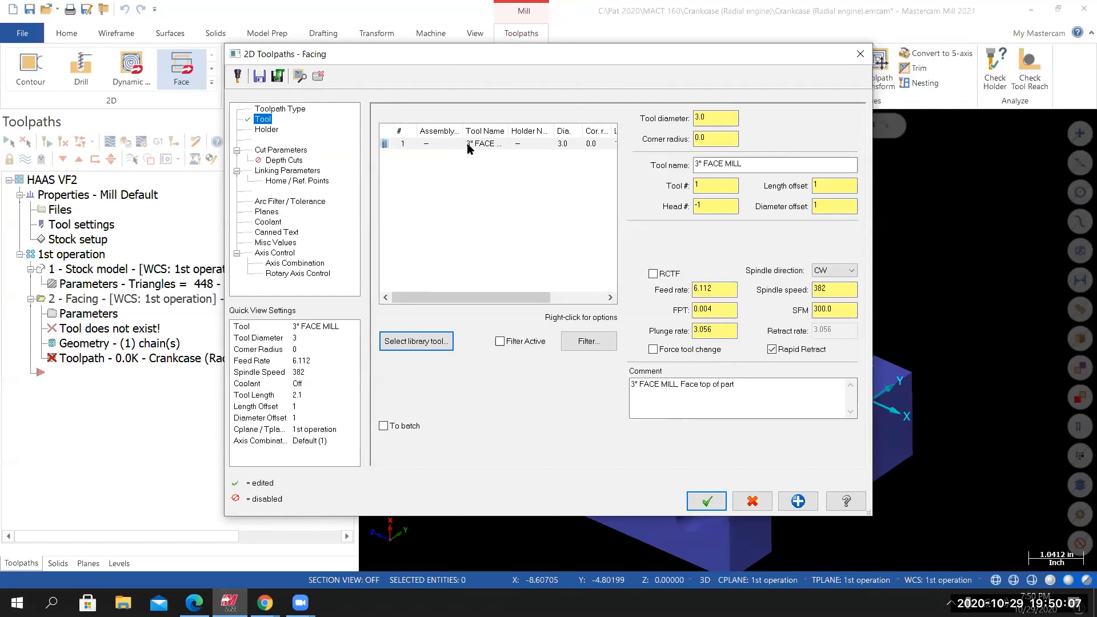
right_click(465, 145)
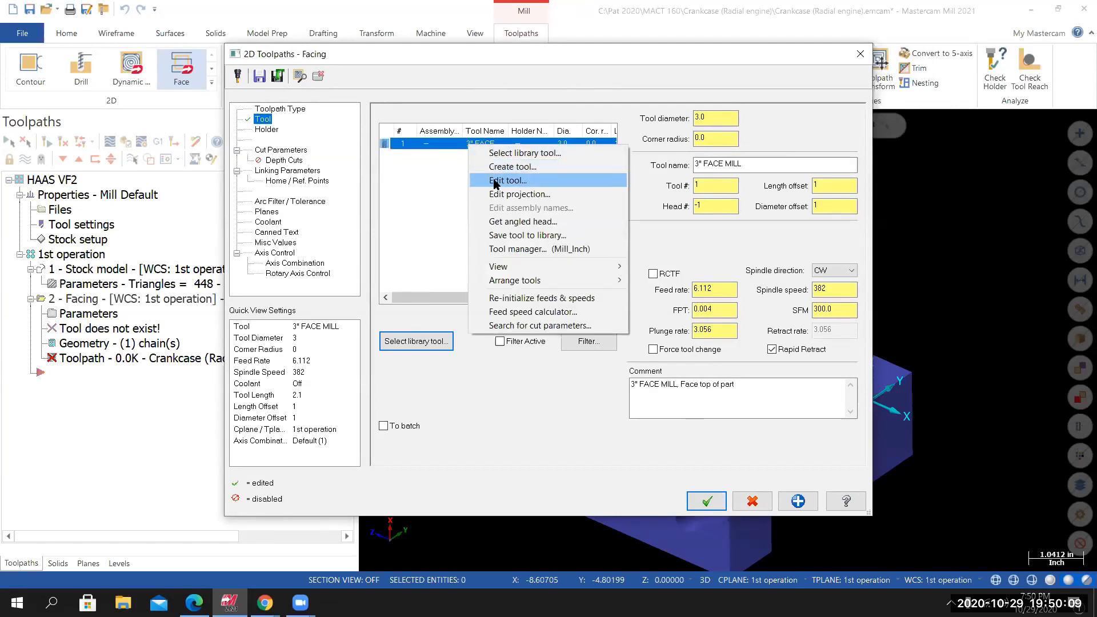
left_click(495, 182)
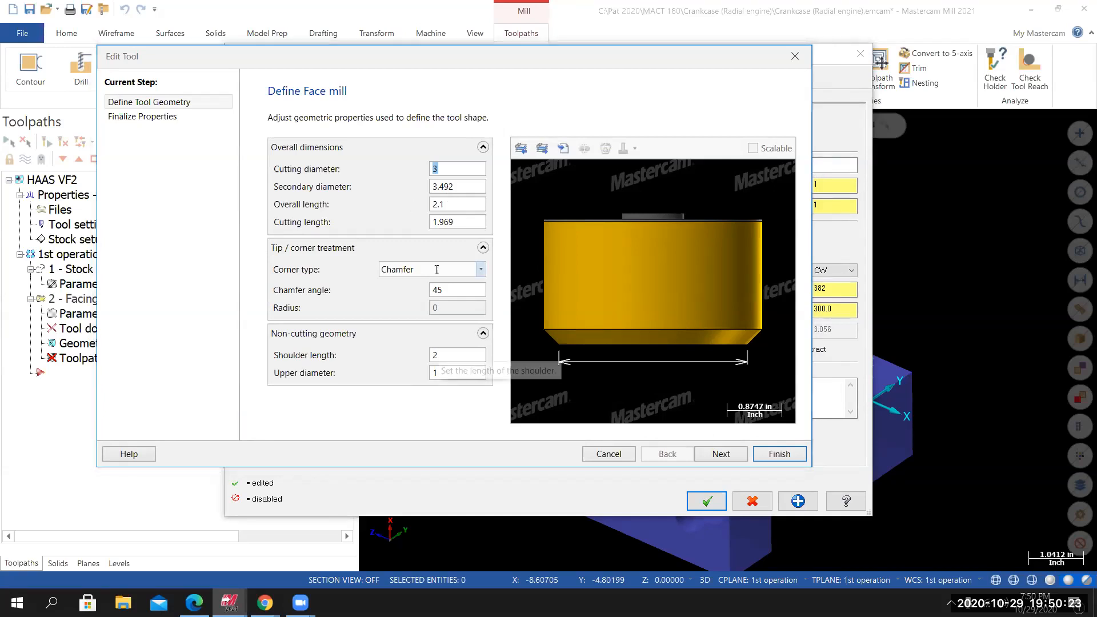
left_click(719, 457)
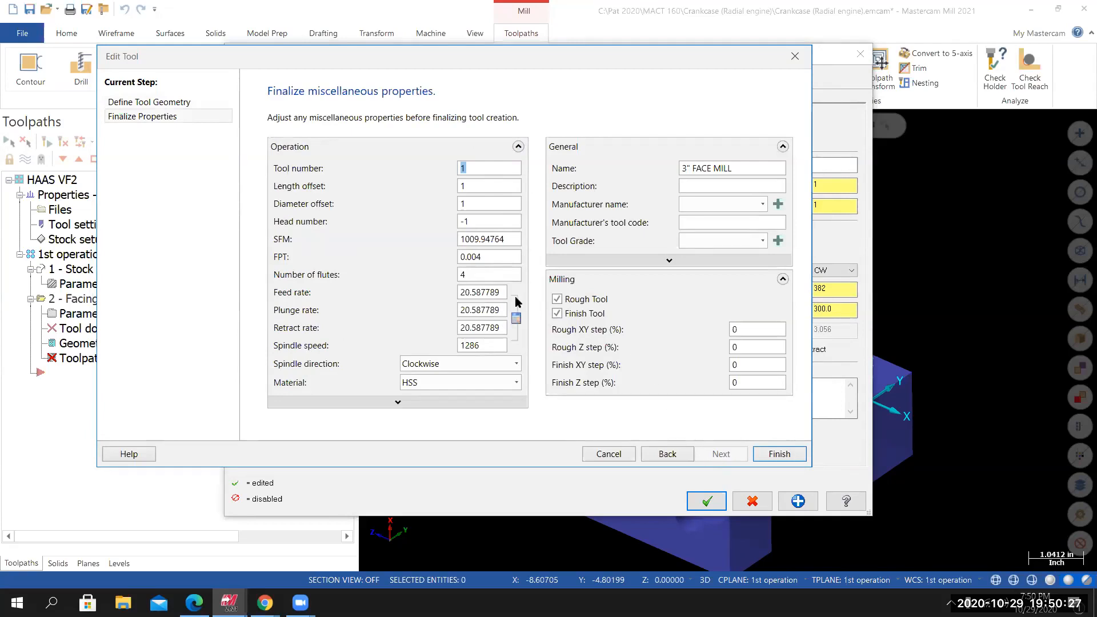
left_click_drag(486, 277, 424, 271)
type("6")
left_click(516, 318)
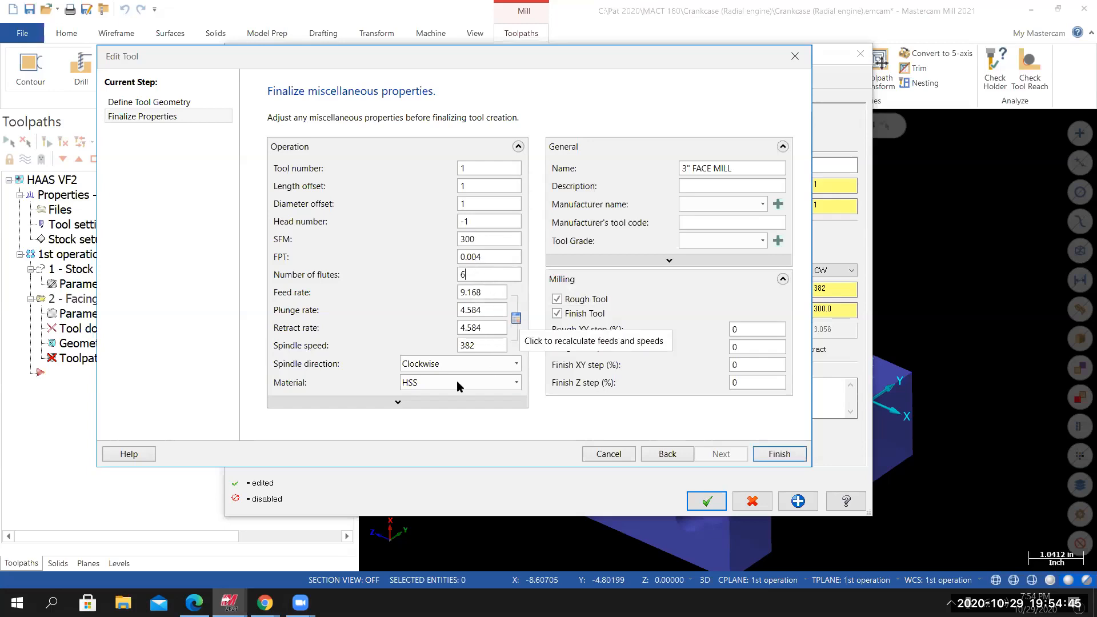
Turn on flood coolant for the face mill and finish editing the tool.
left_click(359, 402)
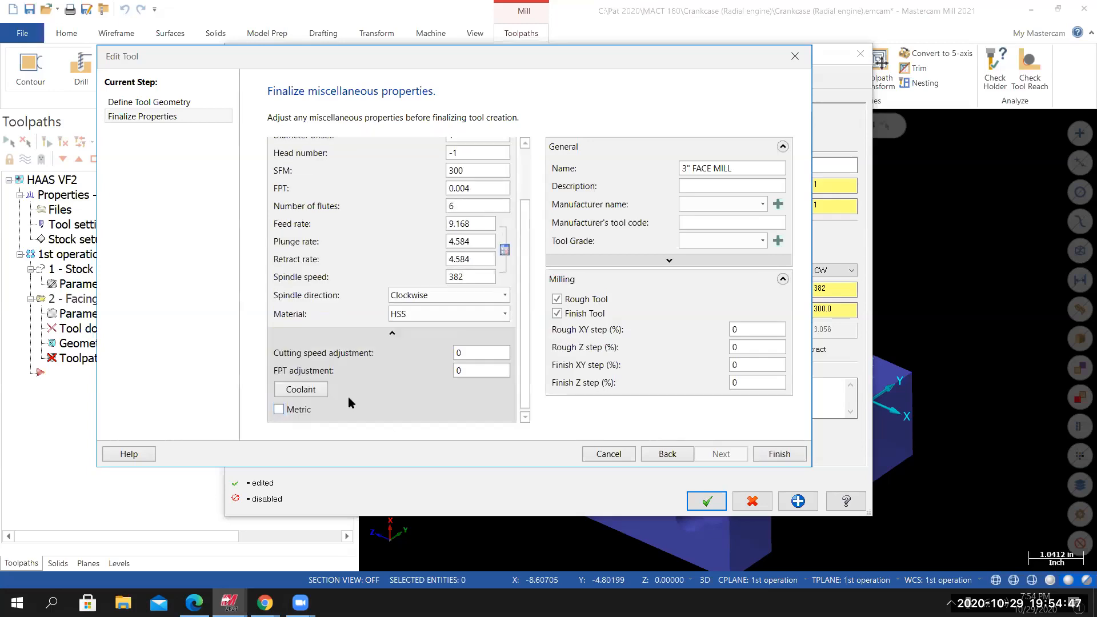
left_click(301, 389)
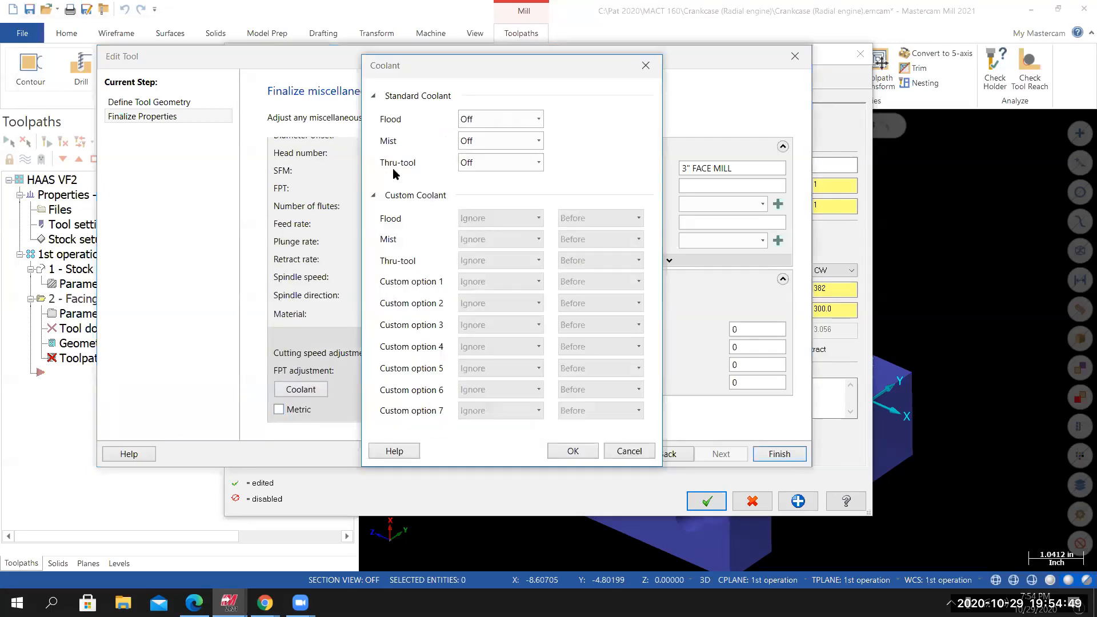
left_click(475, 117)
left_click(469, 136)
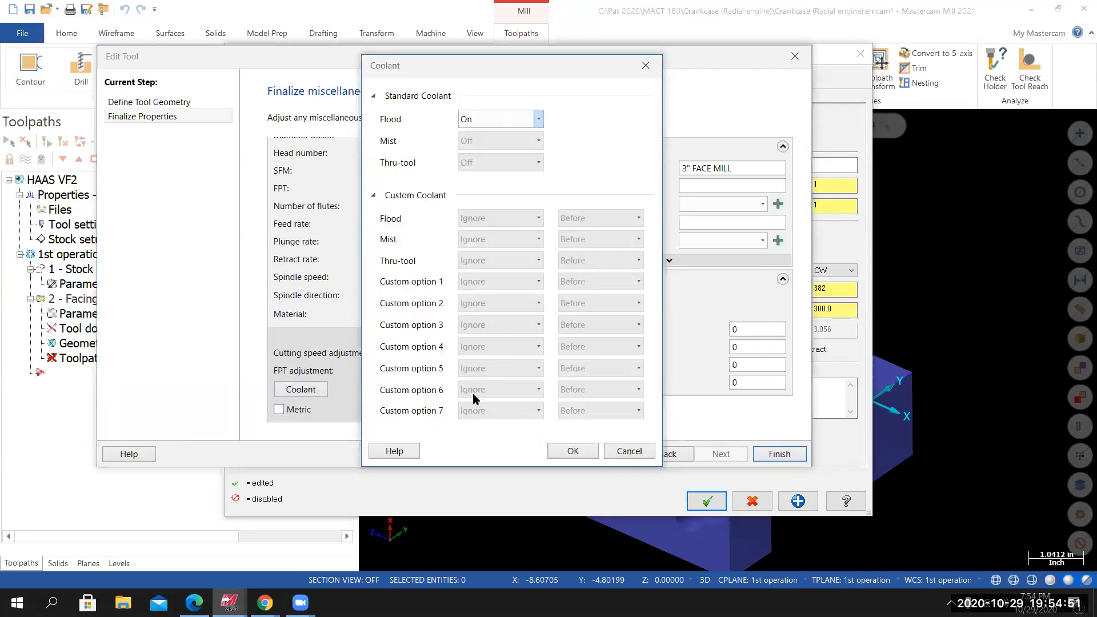
left_click(576, 453)
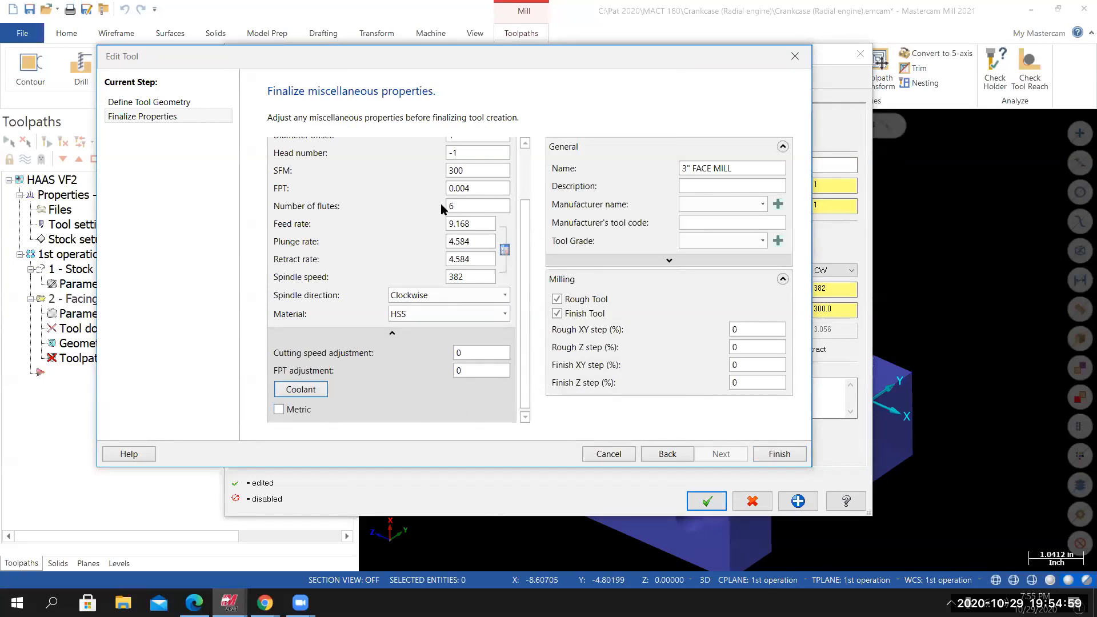
left_click(762, 450)
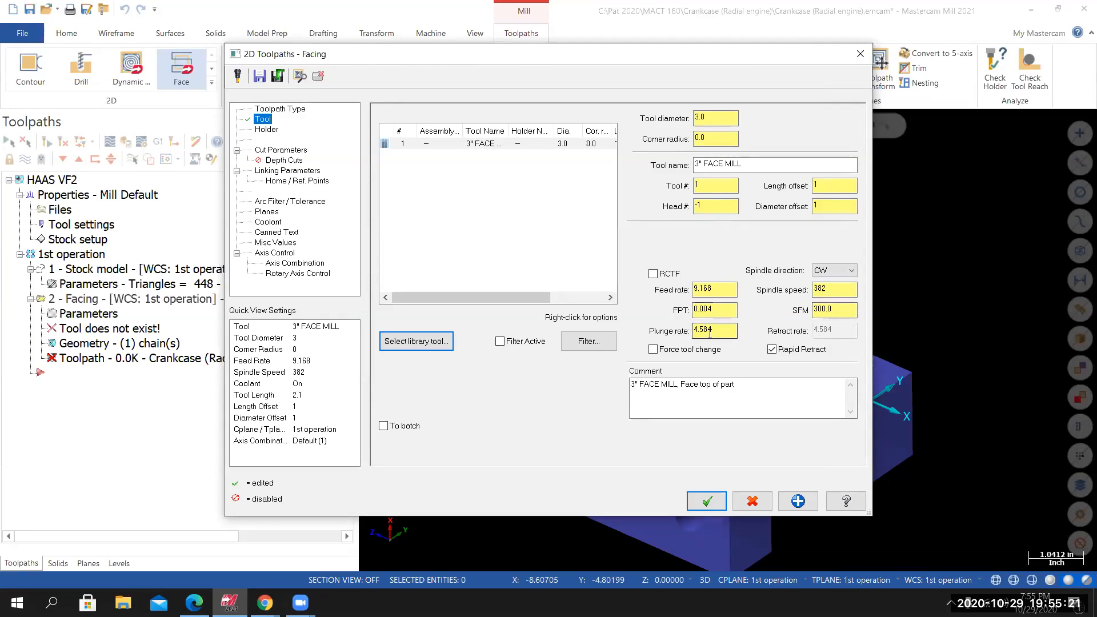
Set the face mill's feed per tooth to 0.005 and its plunge rate to half the feed rate, 11.46/2.
left_click_drag(719, 310, 656, 310)
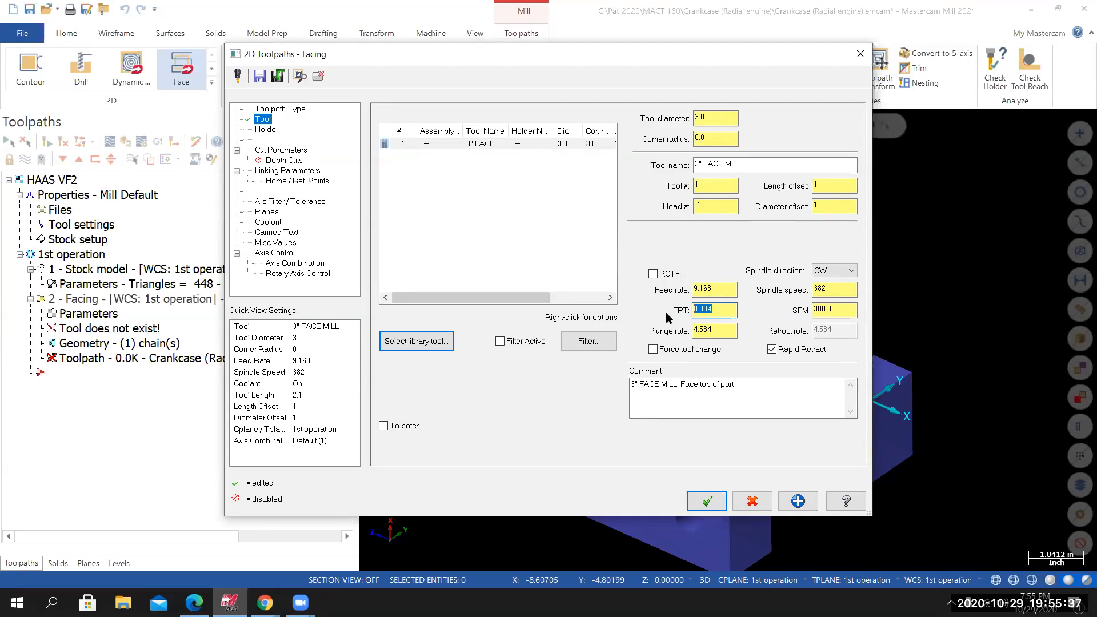
type(".005")
key("Return")
left_click(720, 310)
double_click(719, 332)
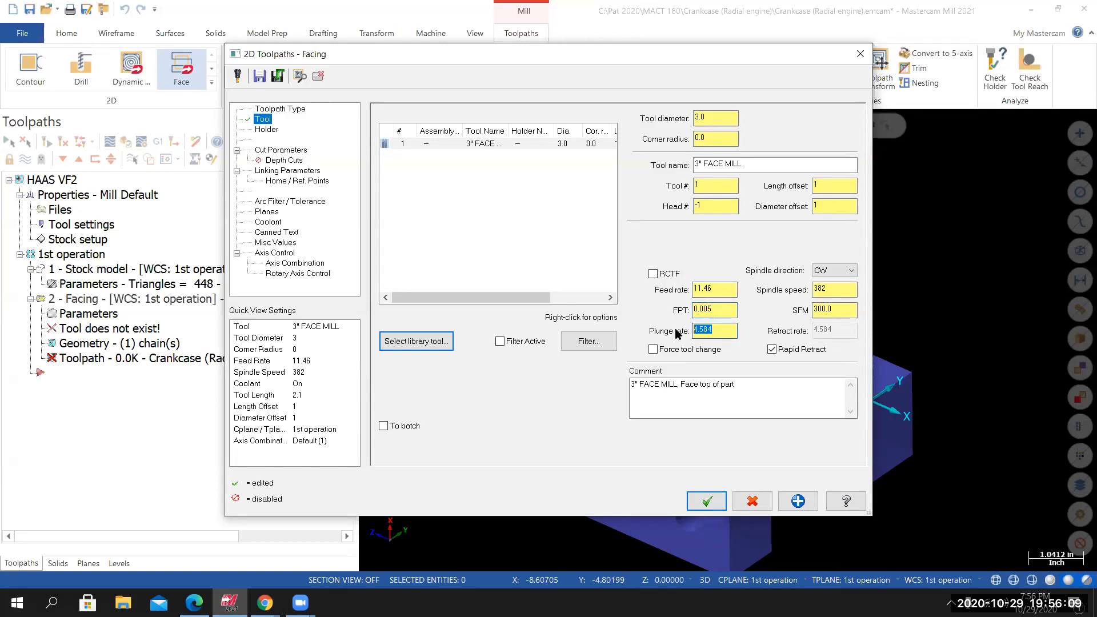
type("11.46/2")
key("Return")
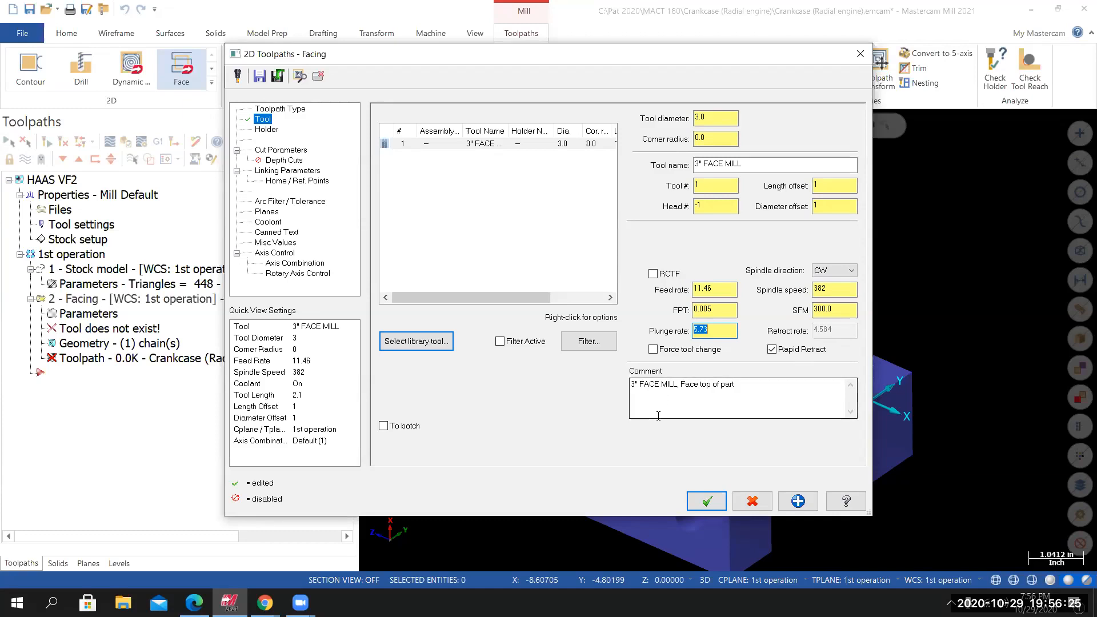
Replace the operation comment with the copied tool name followed by ", Face top of part".
triple_click(760, 394)
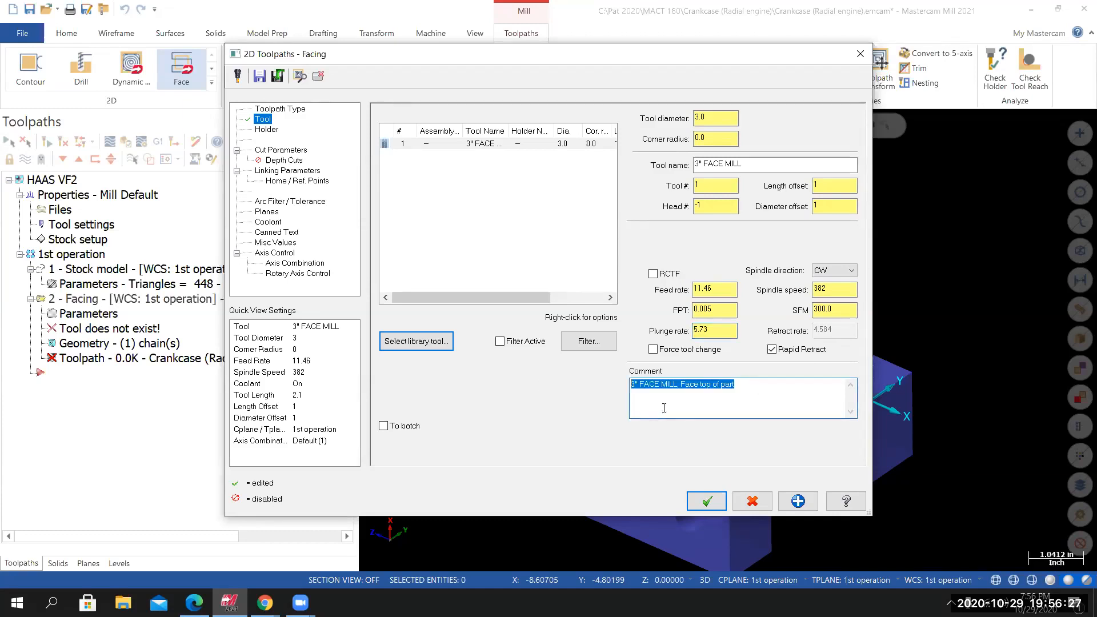
key("Delete")
left_click_drag(743, 165, 658, 170)
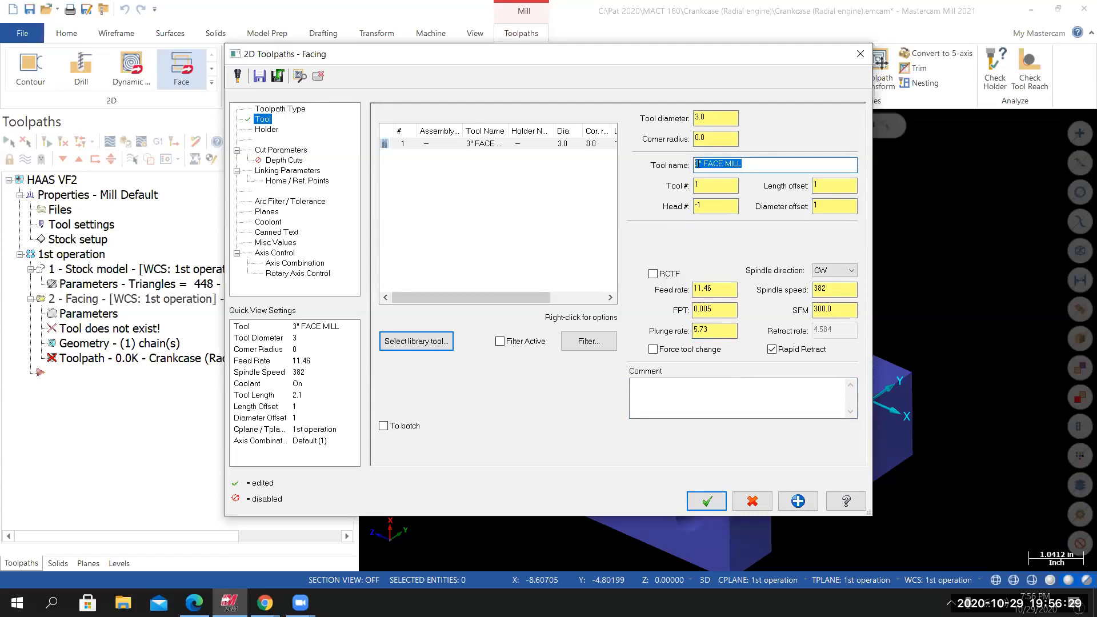
right_click(721, 164)
left_click(757, 203)
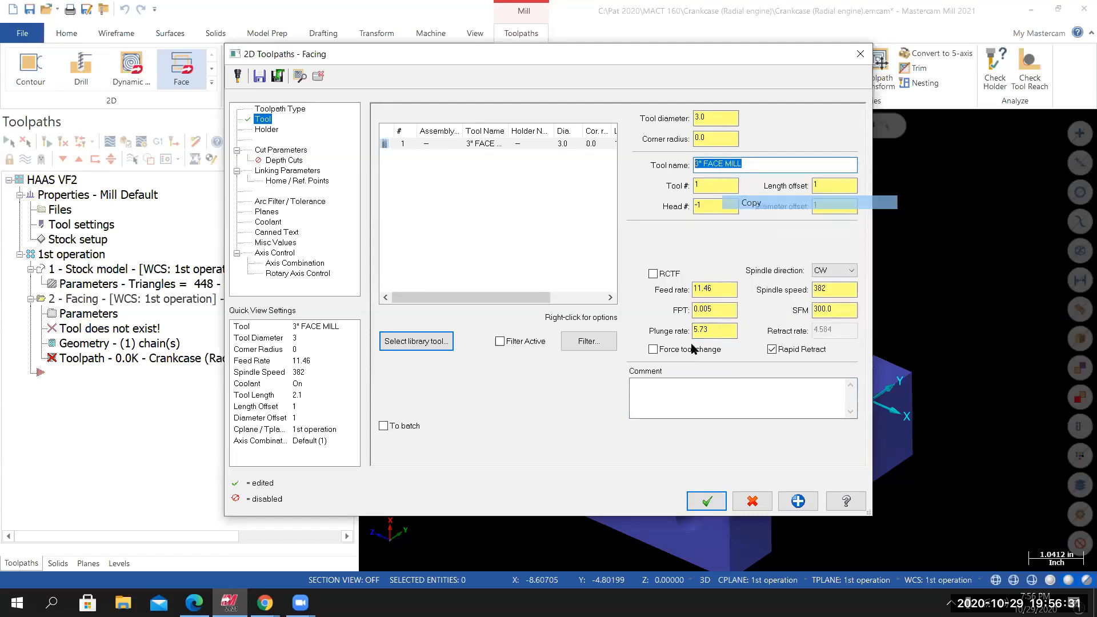
right_click(651, 385)
left_click(680, 437)
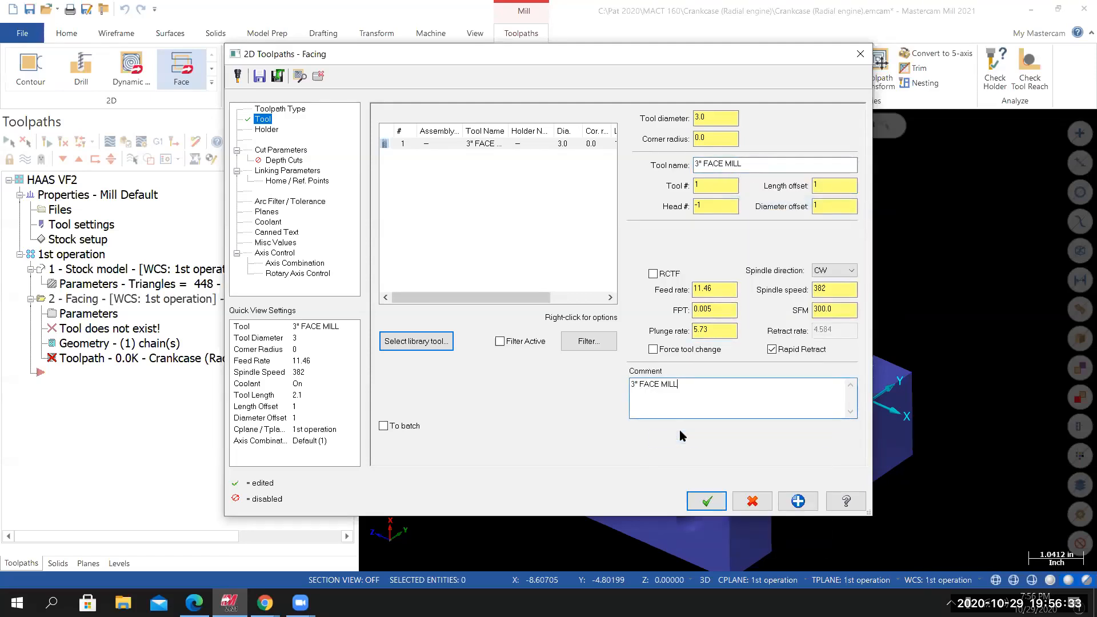
type(", Face top of part")
Set the facing cut style to One way and disable reversing the direction of the last pass.
left_click(286, 158)
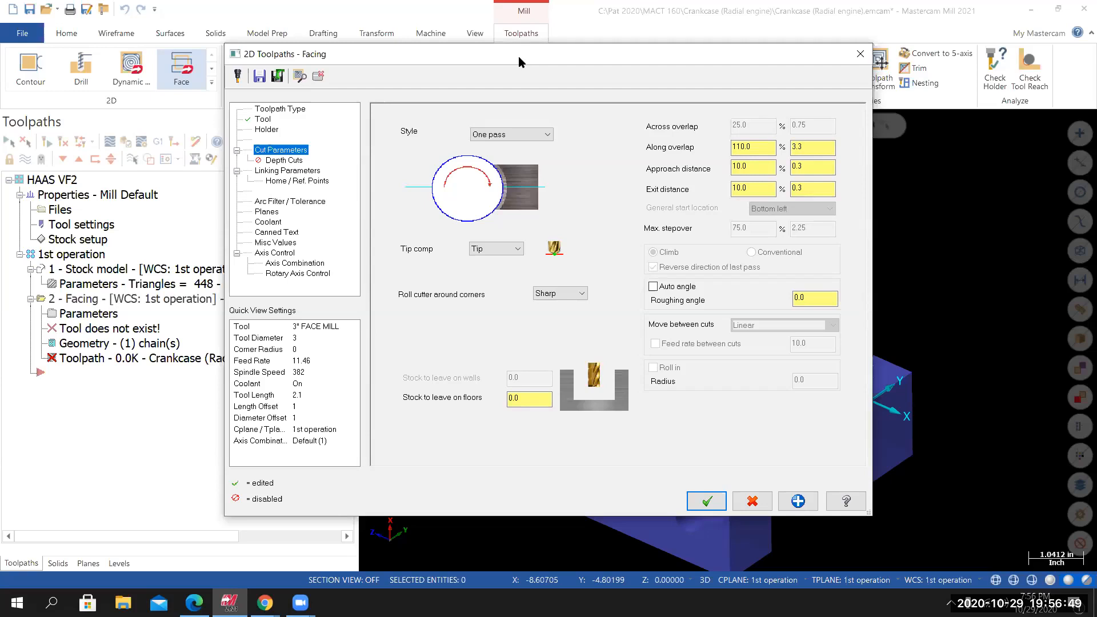
left_click_drag(516, 54, 510, 115)
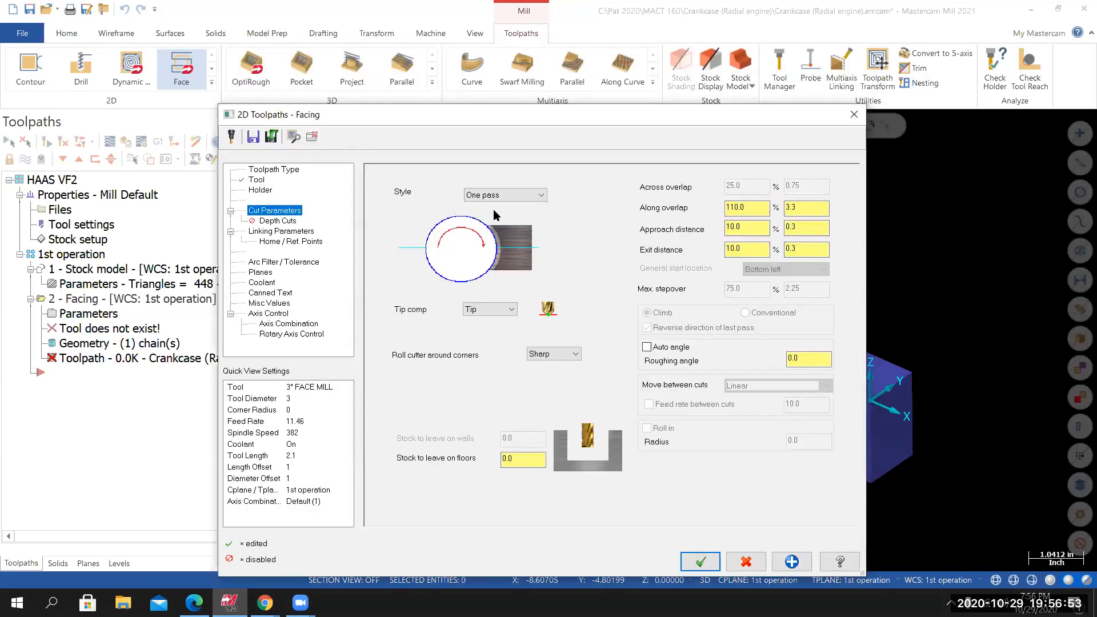
left_click(528, 197)
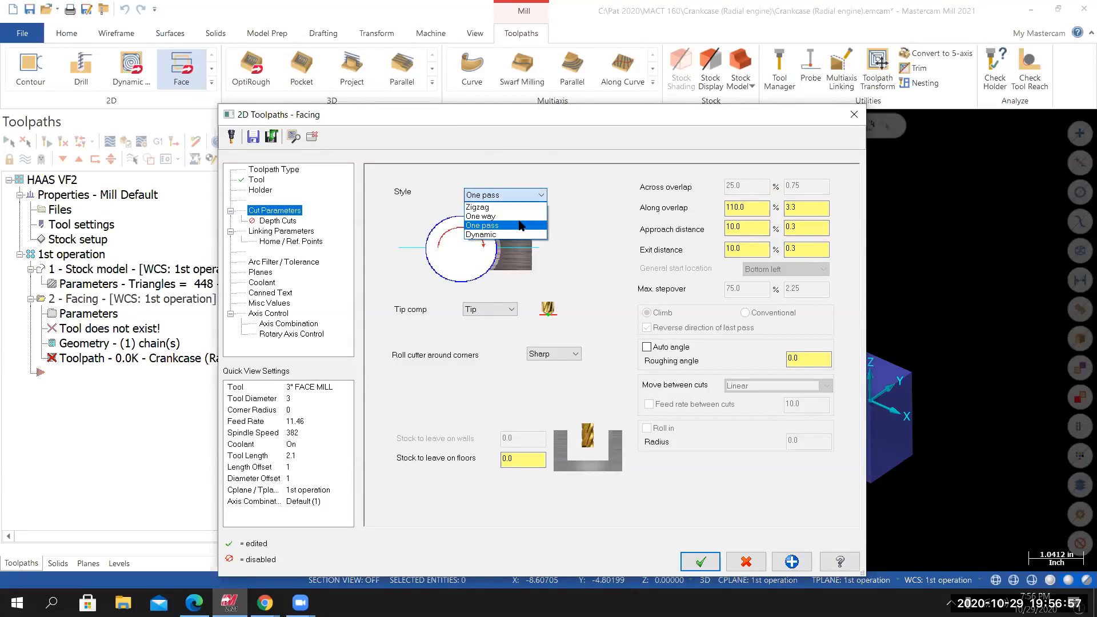
left_click(510, 218)
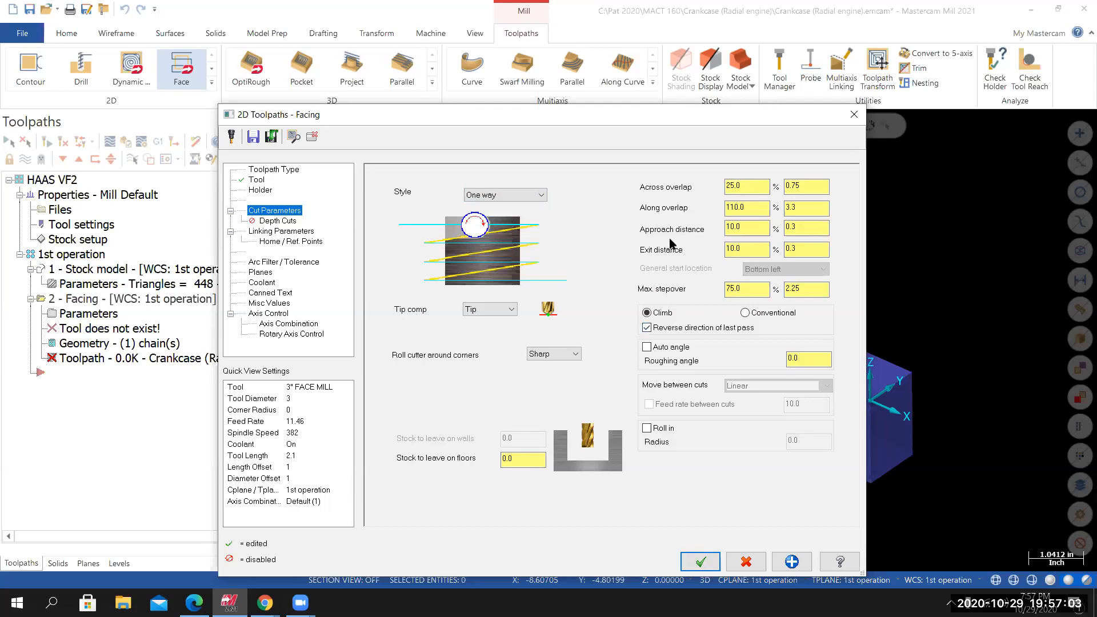
double_click(743, 228)
left_click(718, 250)
left_click_drag(742, 249, 717, 251)
left_click(743, 226)
left_click(647, 328)
Enable an absolute clearance for the facing toolpath, pick its height from the stock's top edge and double it, 2.375*2.
left_click(282, 232)
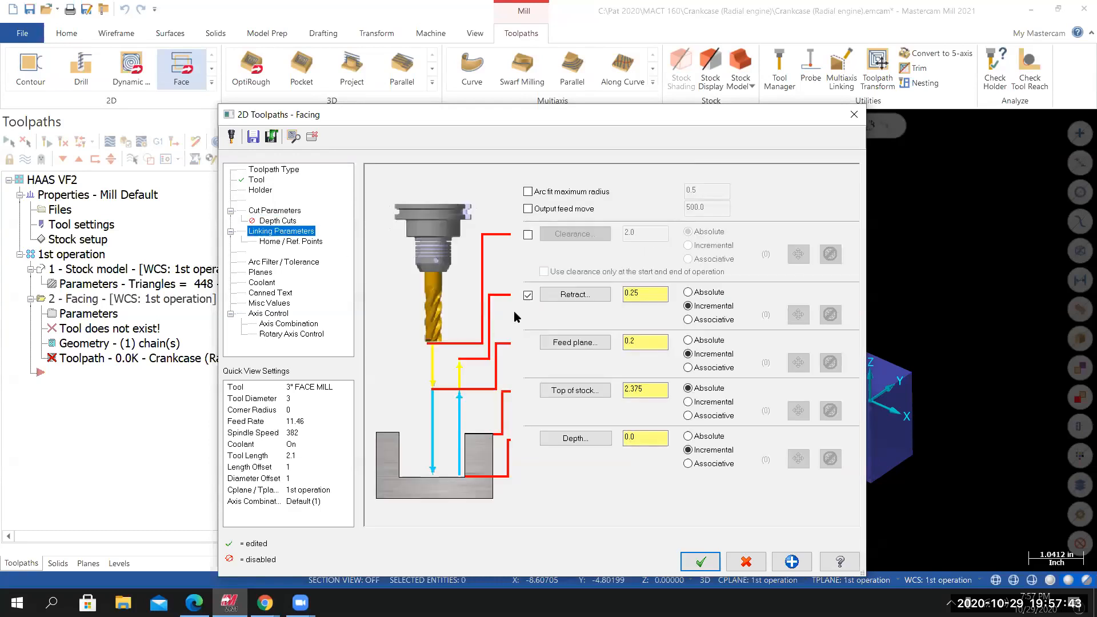
left_click(528, 235)
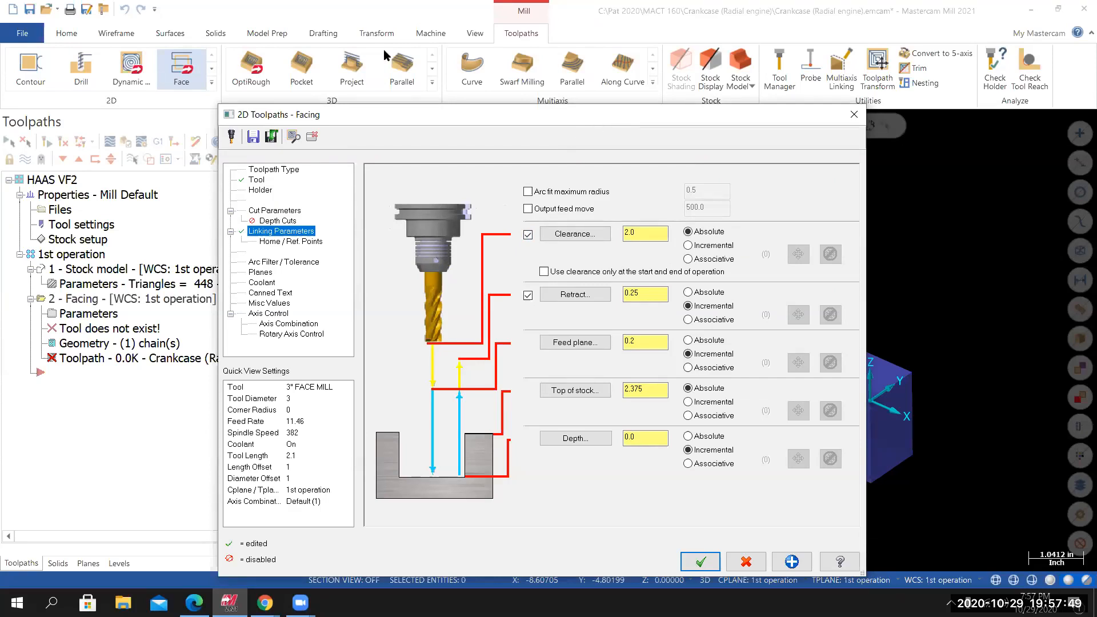
left_click_drag(616, 117, 383, 49)
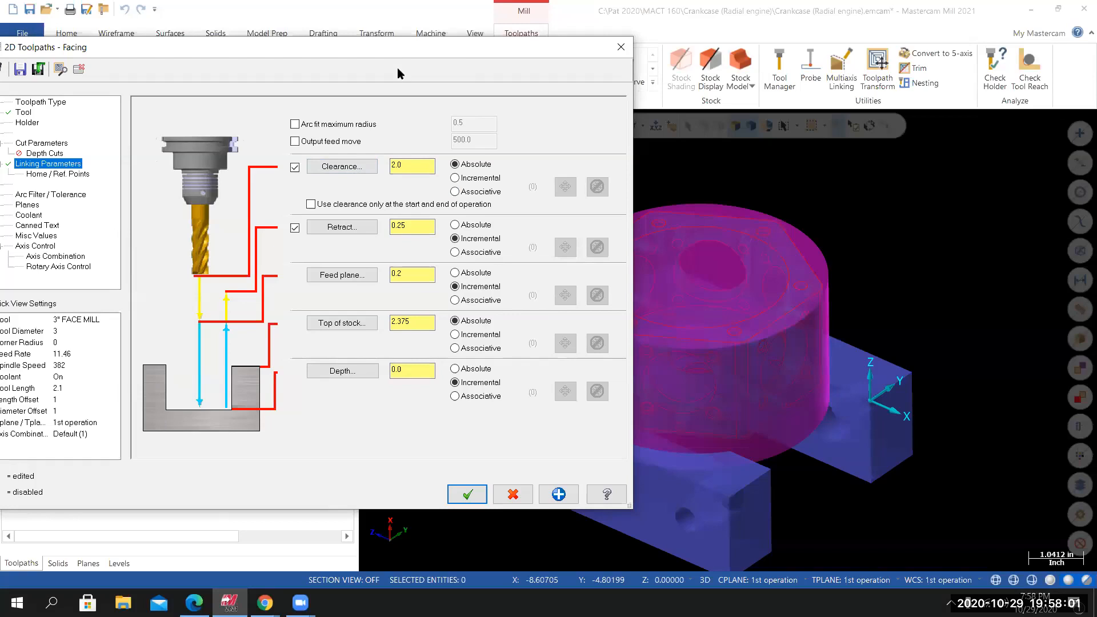
left_click_drag(396, 52, 338, 61)
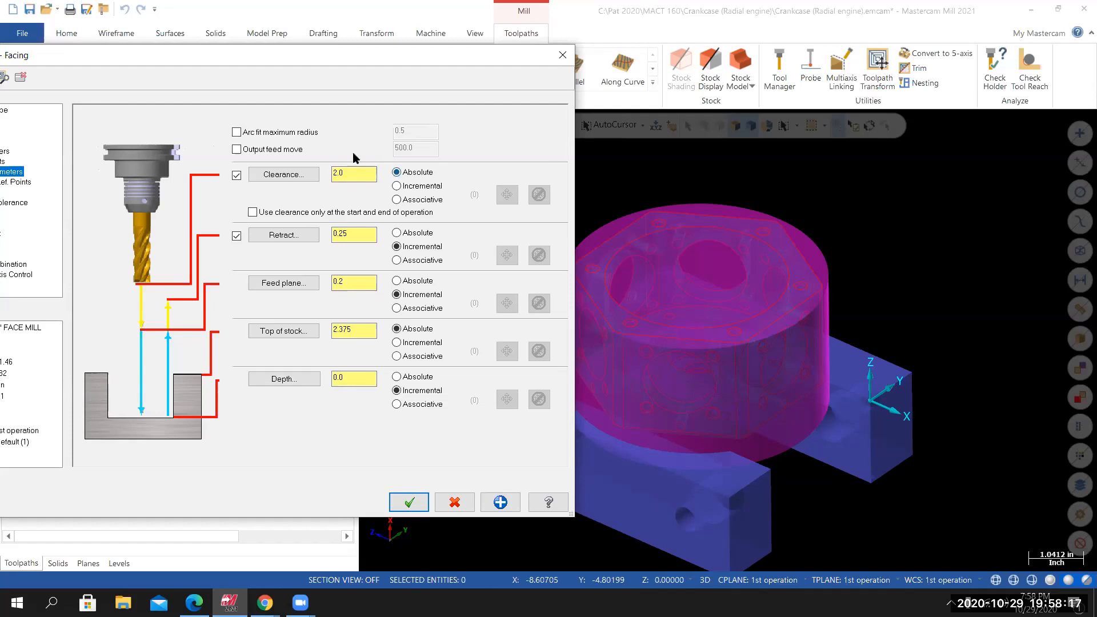
left_click(282, 176)
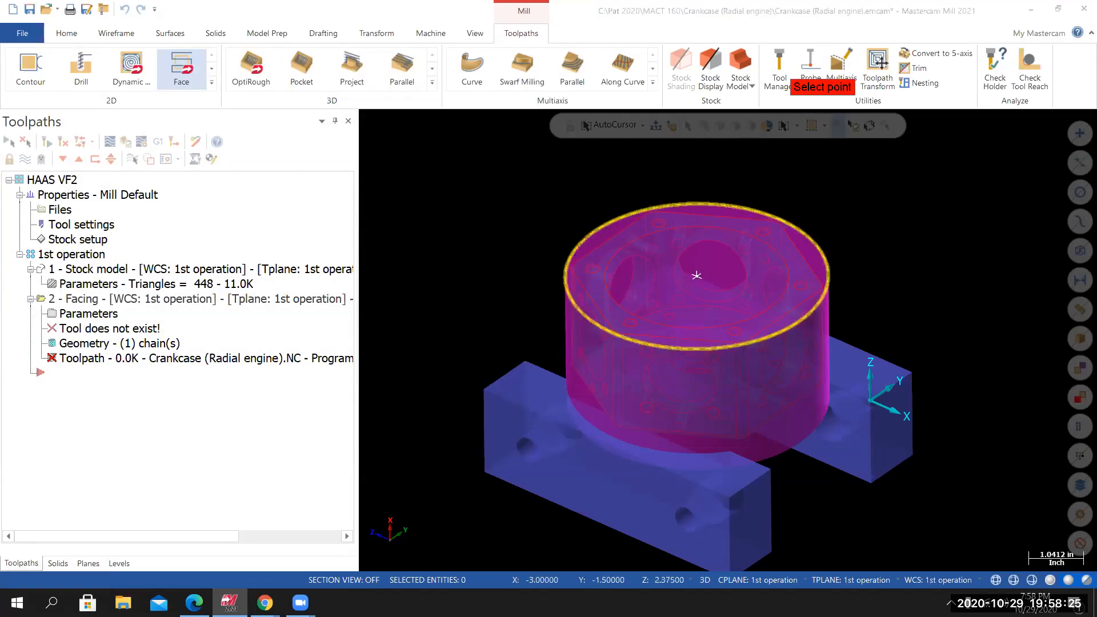
left_click(597, 227)
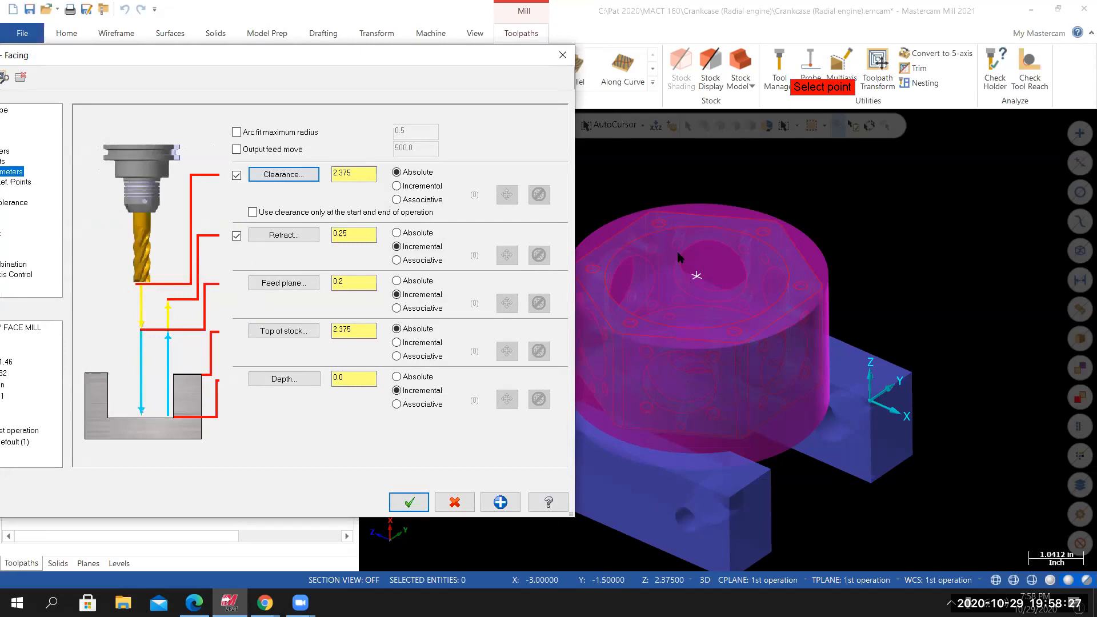
left_click(360, 175)
type("*2")
key("Return")
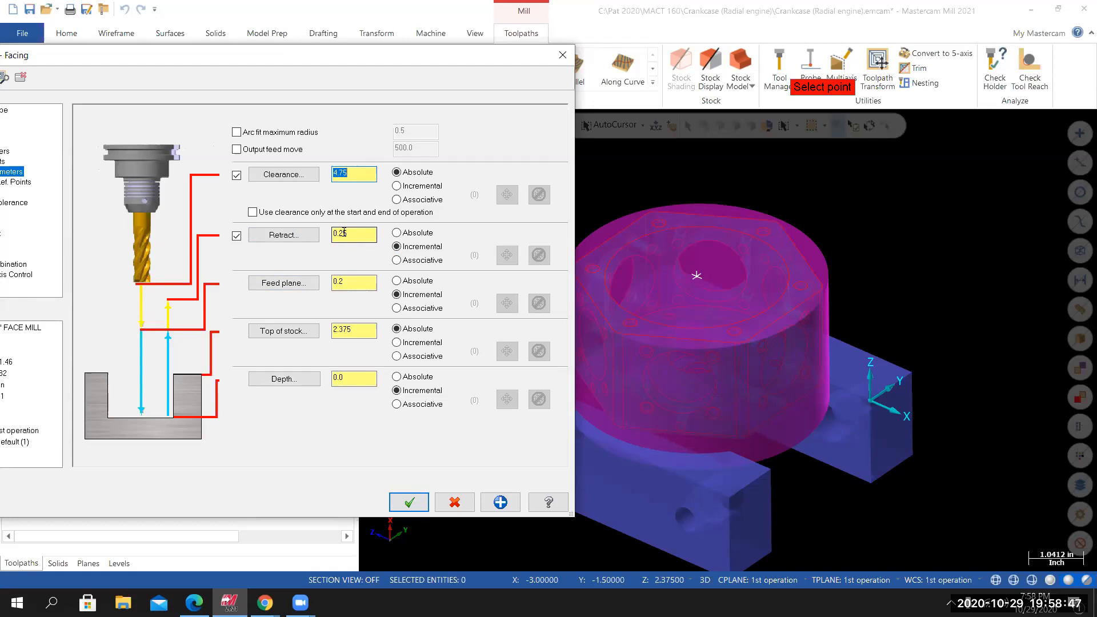
Disable the retract height and set the incremental feed plane to 0.1.
left_click(236, 235)
double_click(352, 282)
type(".1")
key("Return")
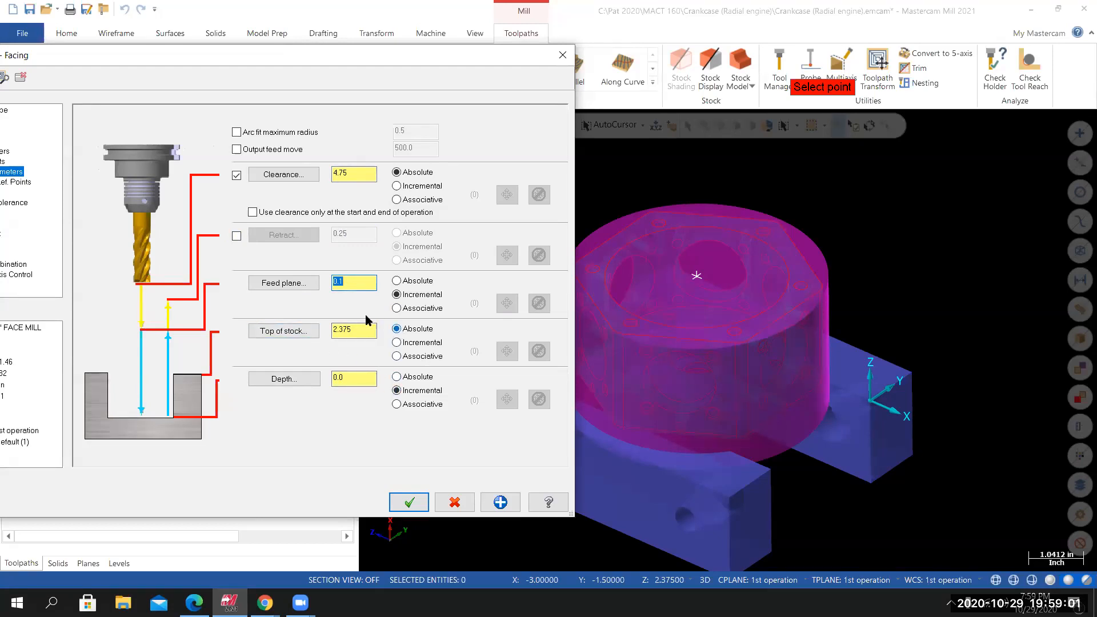
Pick the absolute top of stock, 2.375, from the stock cylinder's upper circular edge.
left_click(292, 333)
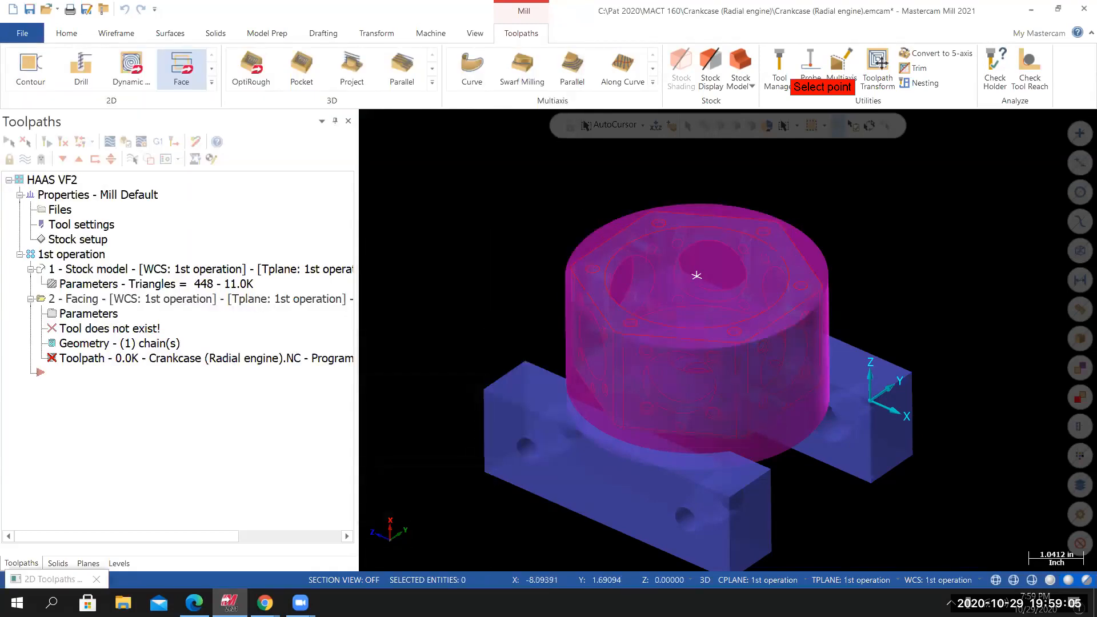
left_click(600, 229)
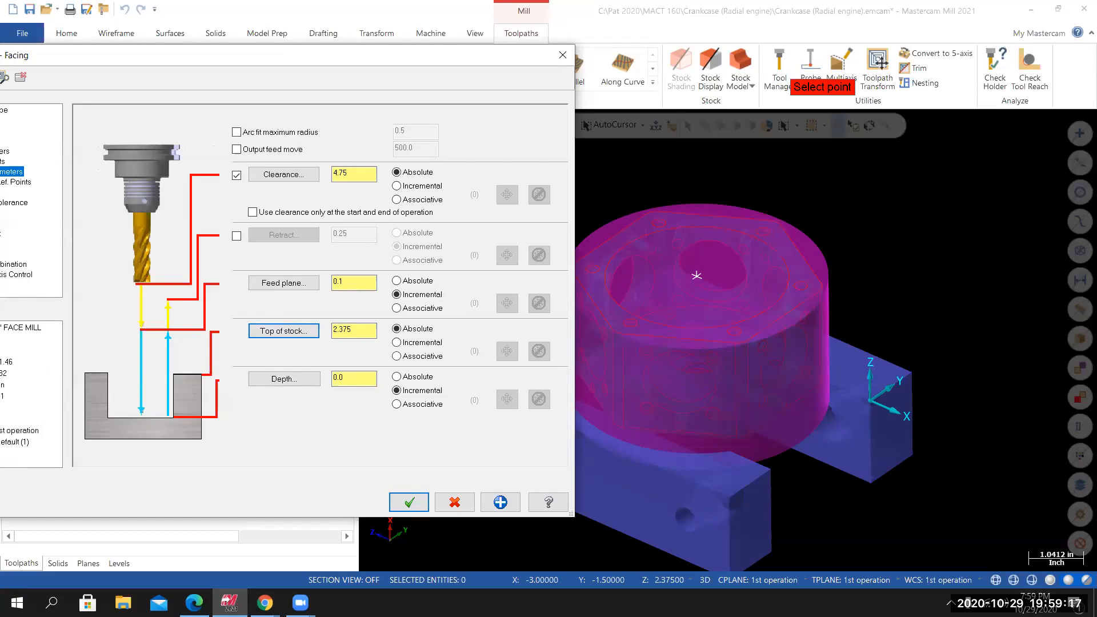
double_click(345, 332)
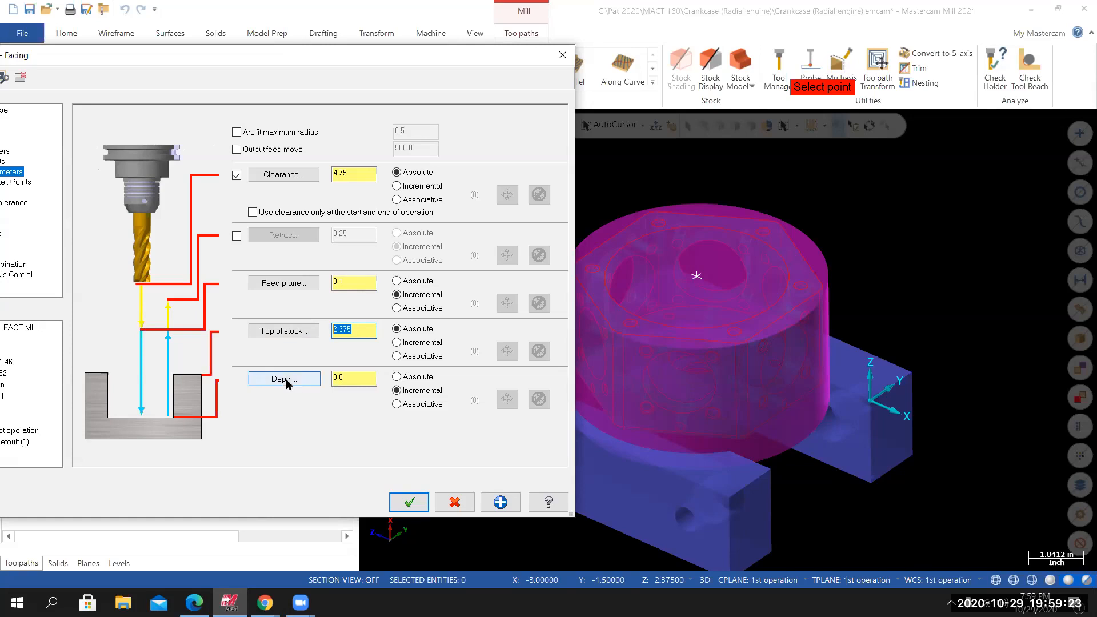
Set the facing depth to absolute, pick it from the crankcase's top face at 2.355, and generate the toolpath.
left_click(396, 378)
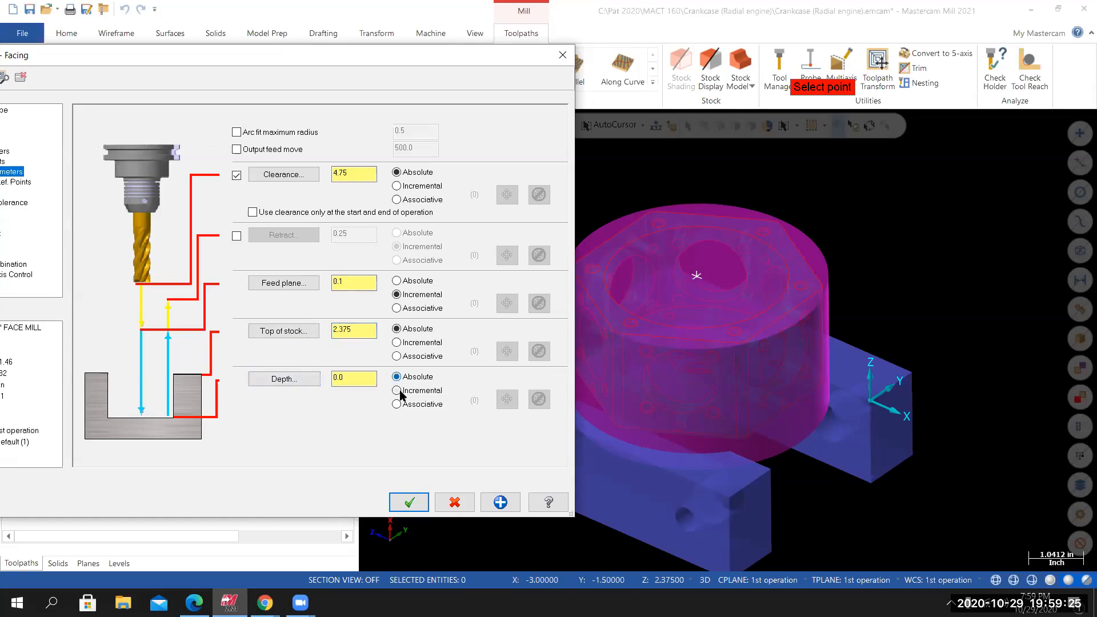
left_click(286, 380)
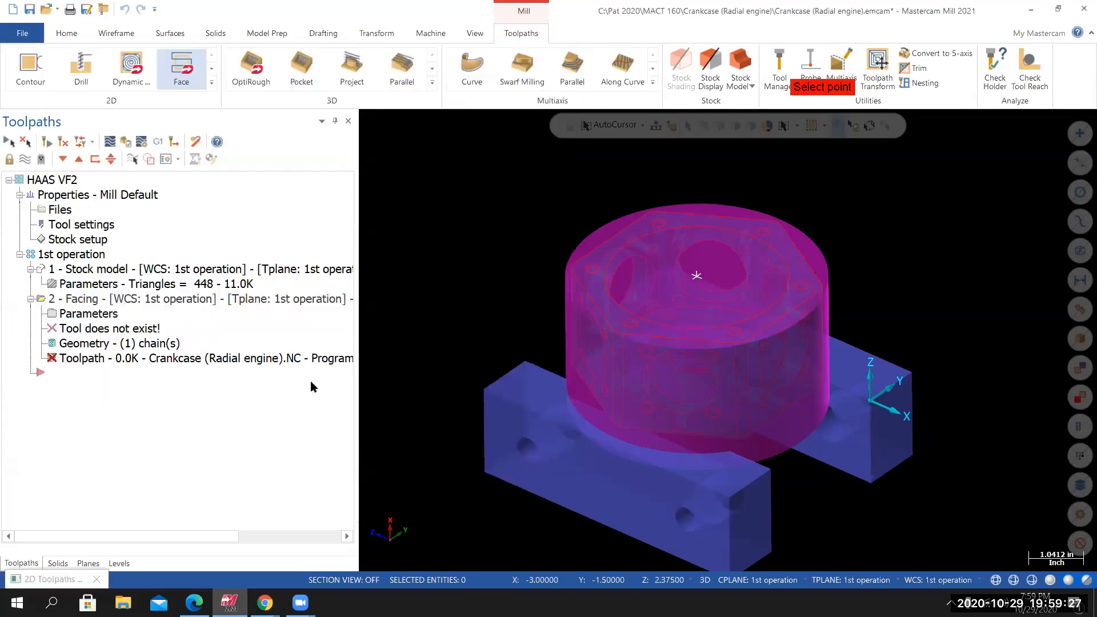
scroll(578, 269, "up", 5)
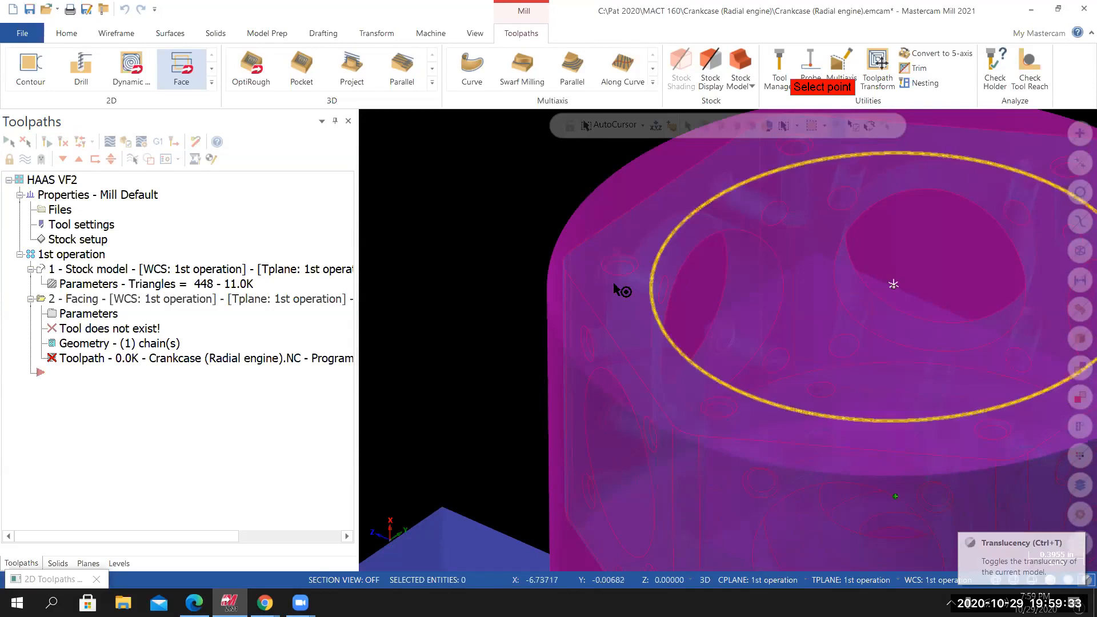
left_click(572, 253)
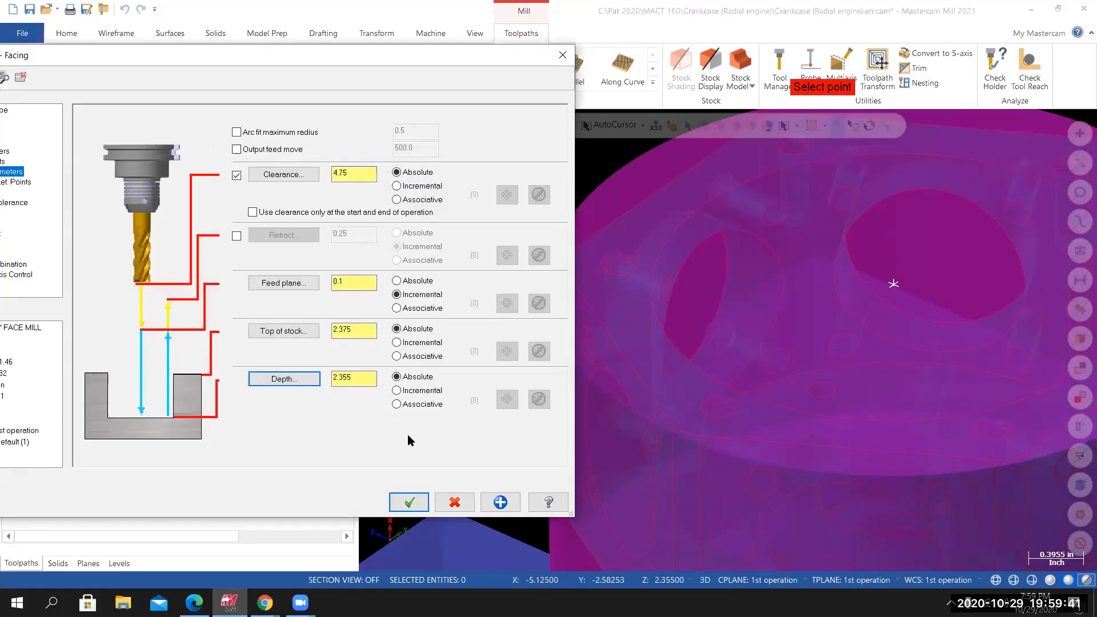
left_click(361, 333)
left_click(358, 379)
left_click_drag(330, 55, 543, 66)
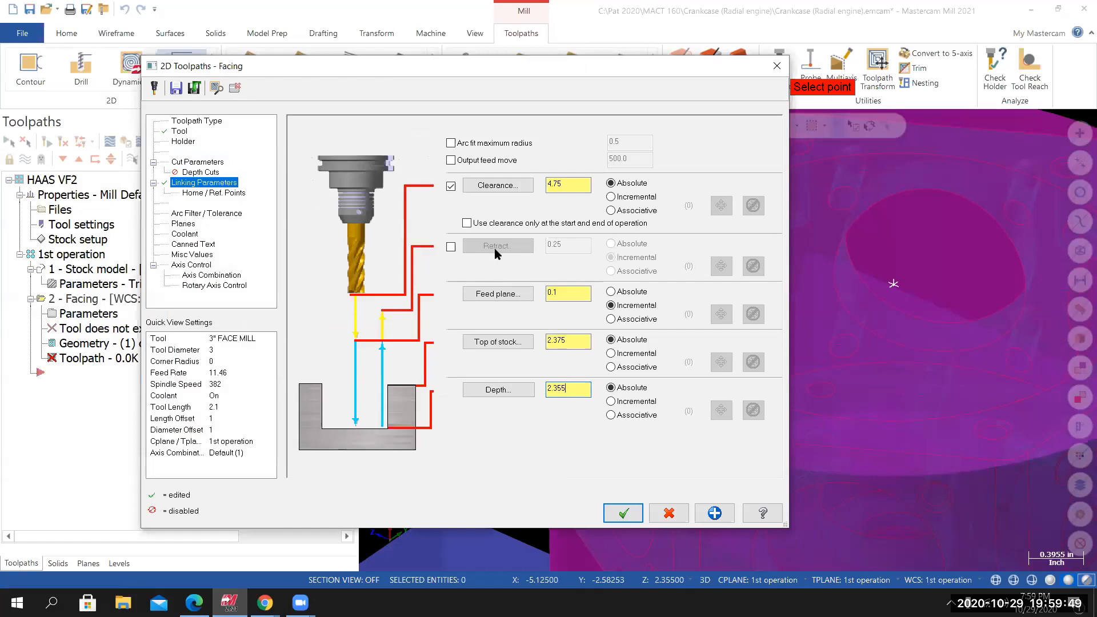
left_click(620, 514)
Backplot the facing toolpath to examine the face mill's passes over the stock, and close the simulation.
right_click(488, 262)
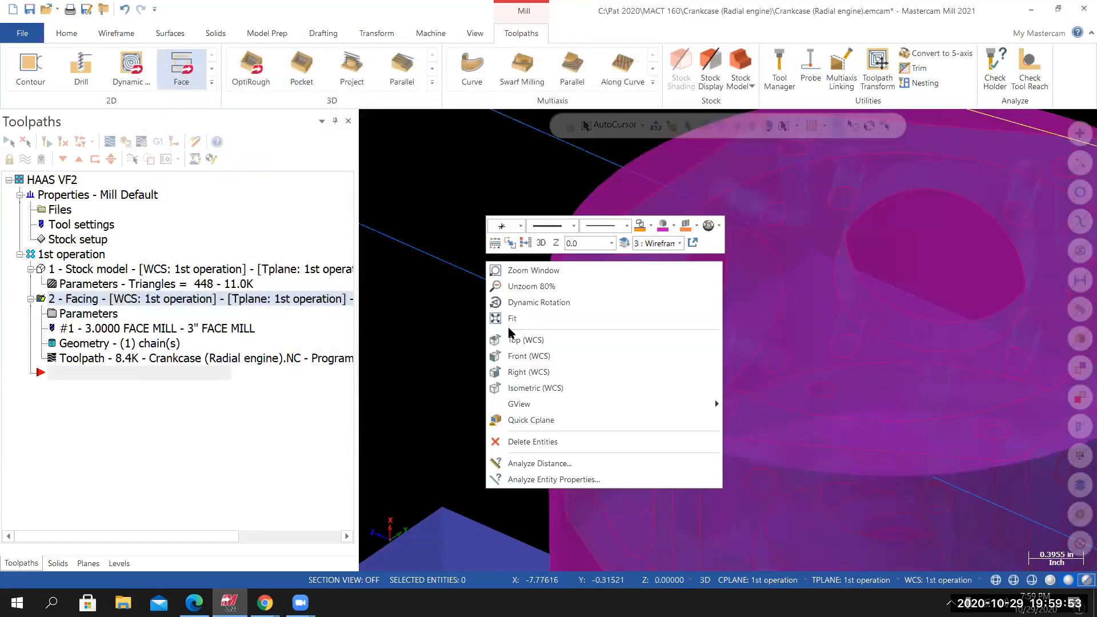
left_click(521, 388)
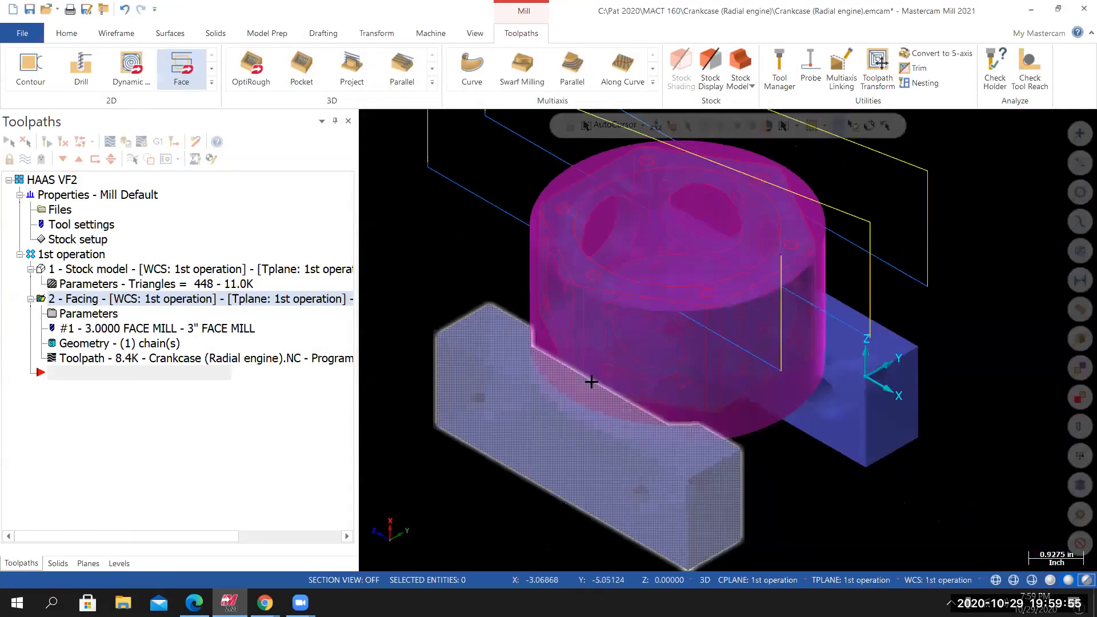
middle_click_drag(728, 340, 728, 340)
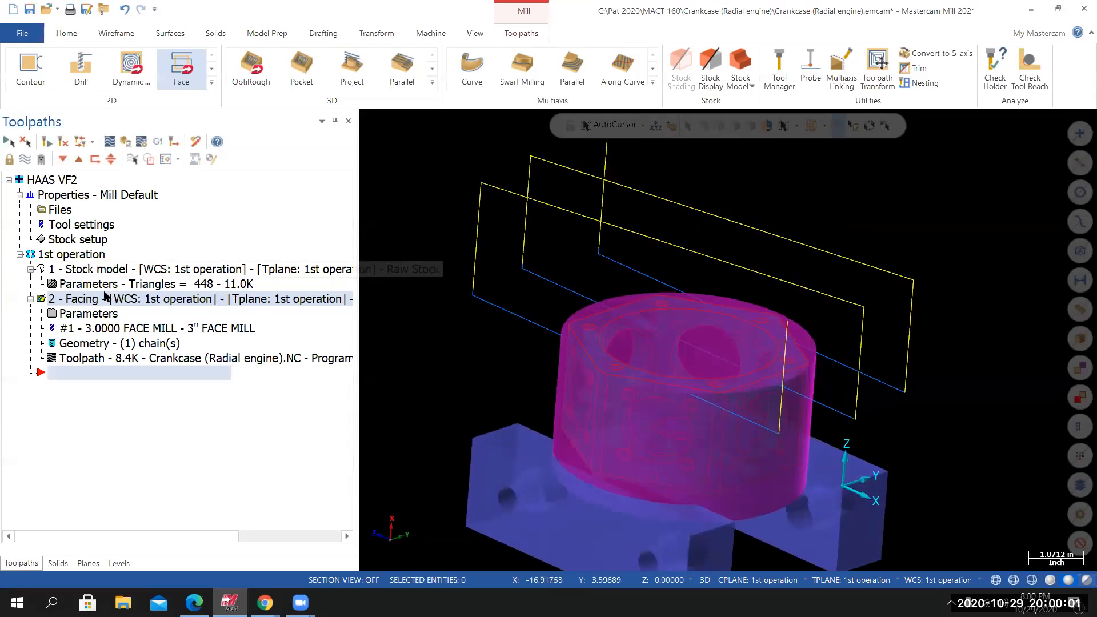
middle_click_drag(627, 313, 627, 314)
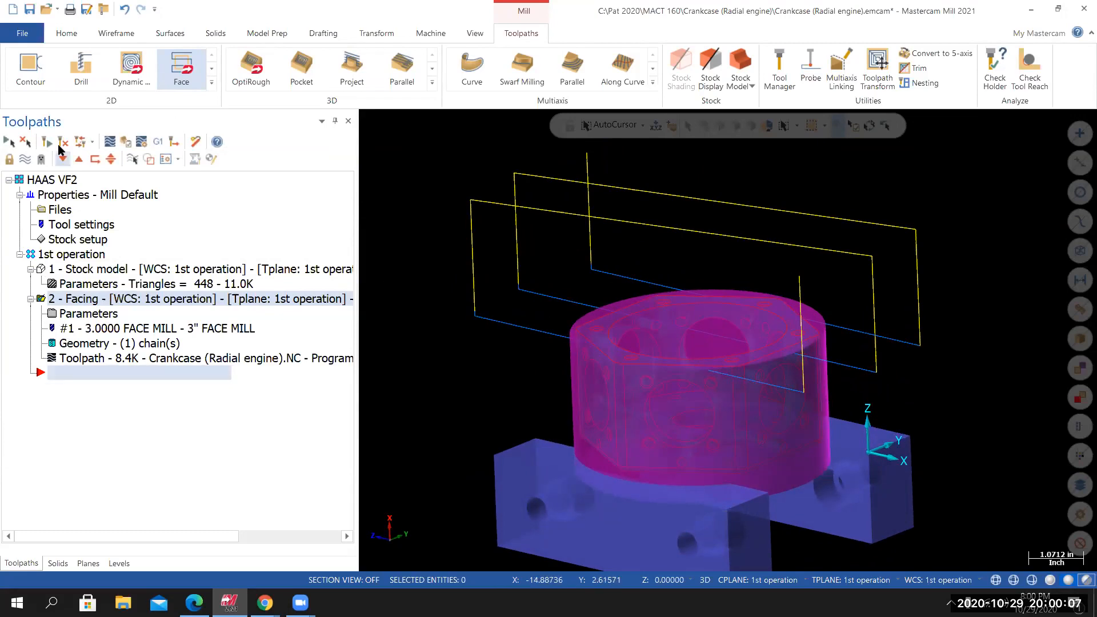
left_click(109, 142)
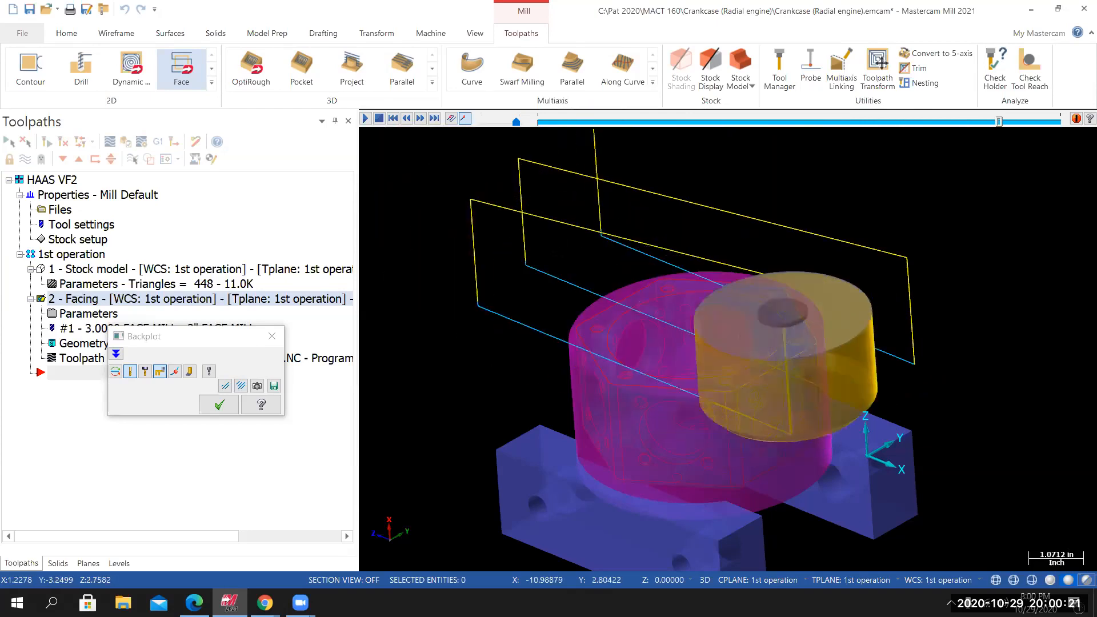
middle_click_drag(680, 342, 705, 322)
left_click(273, 337)
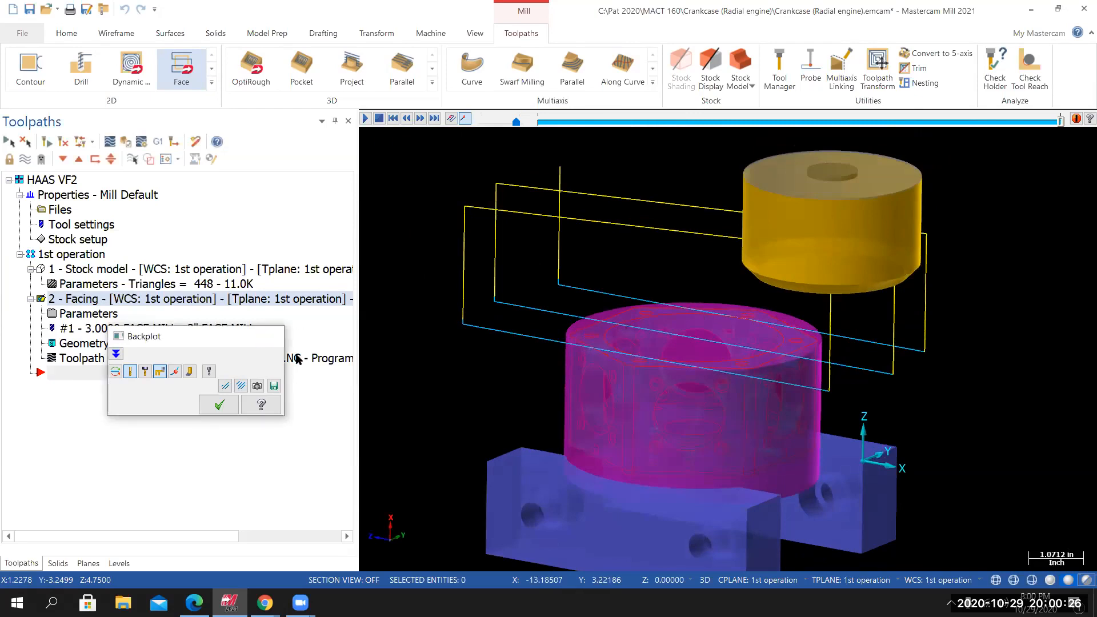
Hide the facing operation's toolpath display and restore the isometric view.
left_click(24, 159)
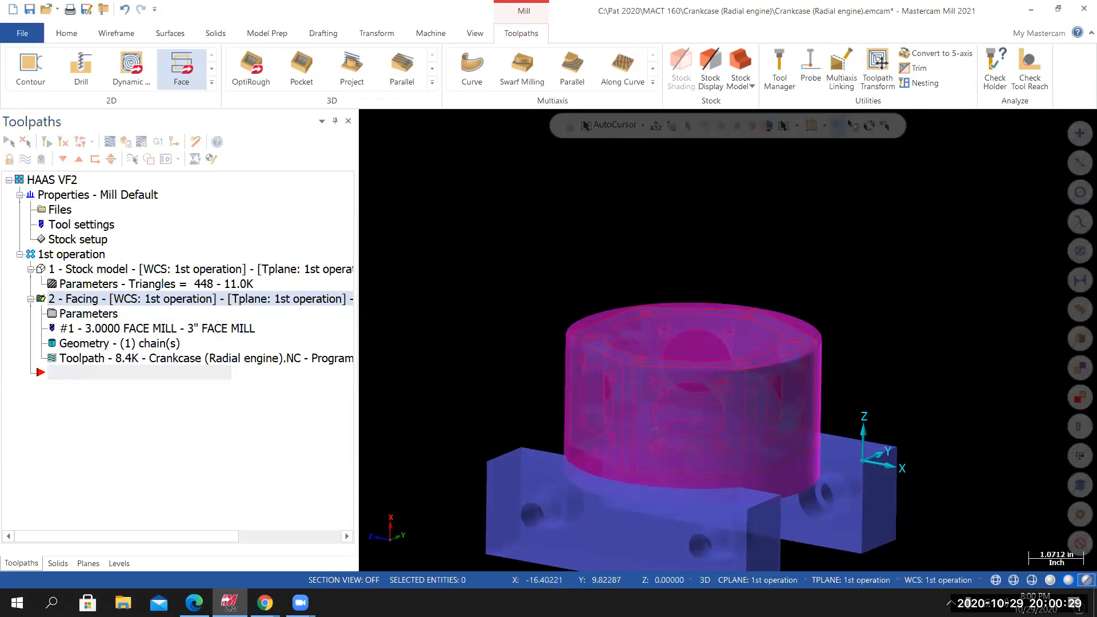
right_click(421, 173)
left_click(474, 346)
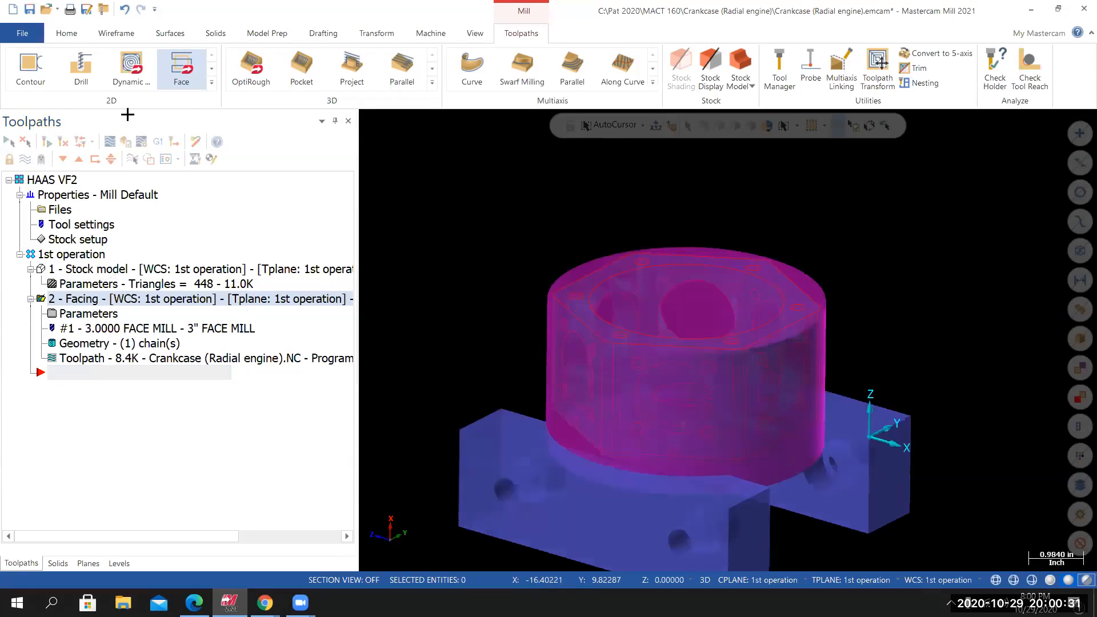
Save the crankcase part file under its existing name.
left_click(22, 33)
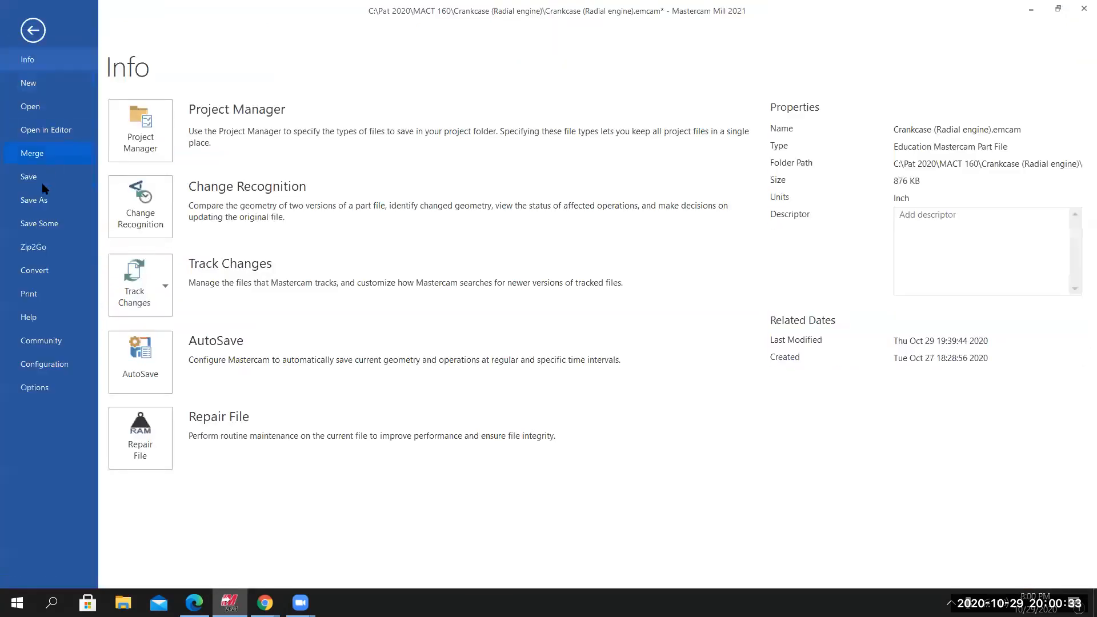
left_click(35, 180)
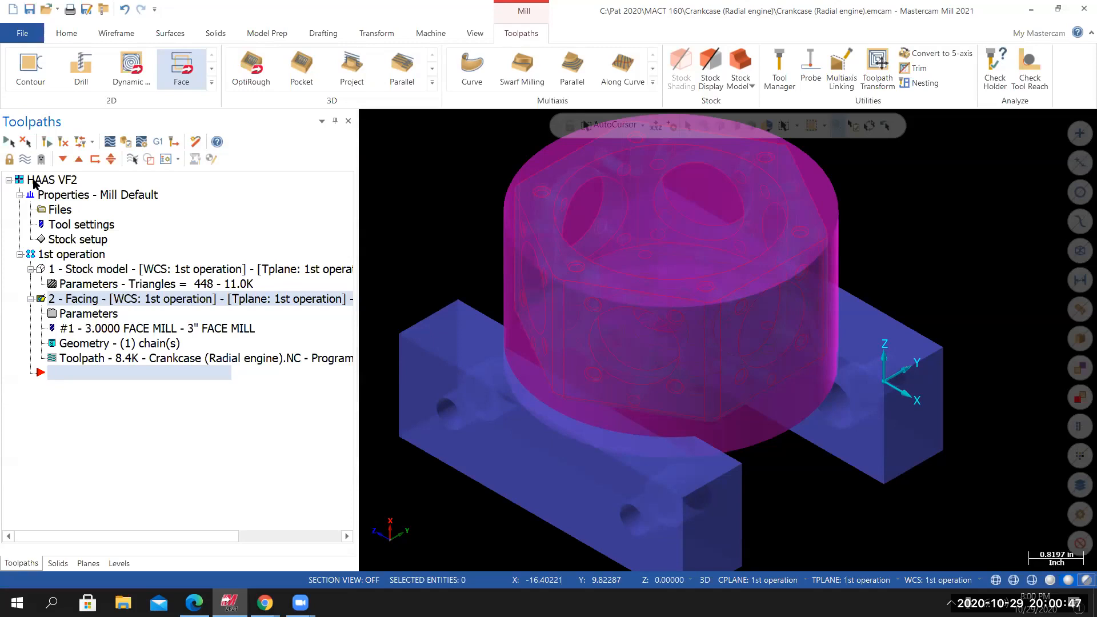
scroll(444, 434, "down", 2)
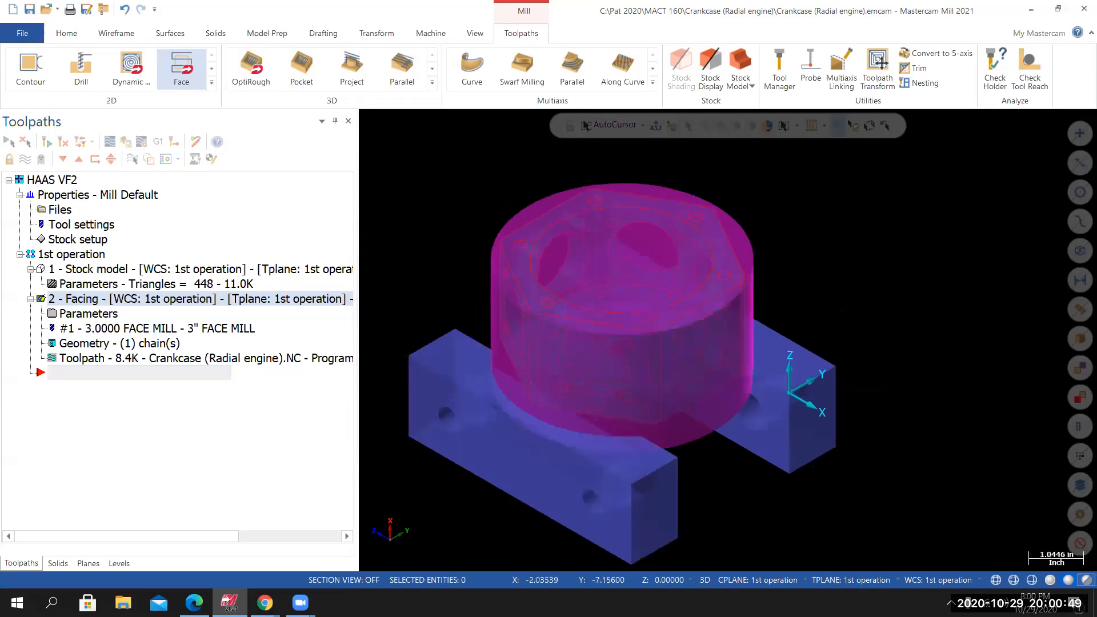
scroll(449, 508, "up", 1)
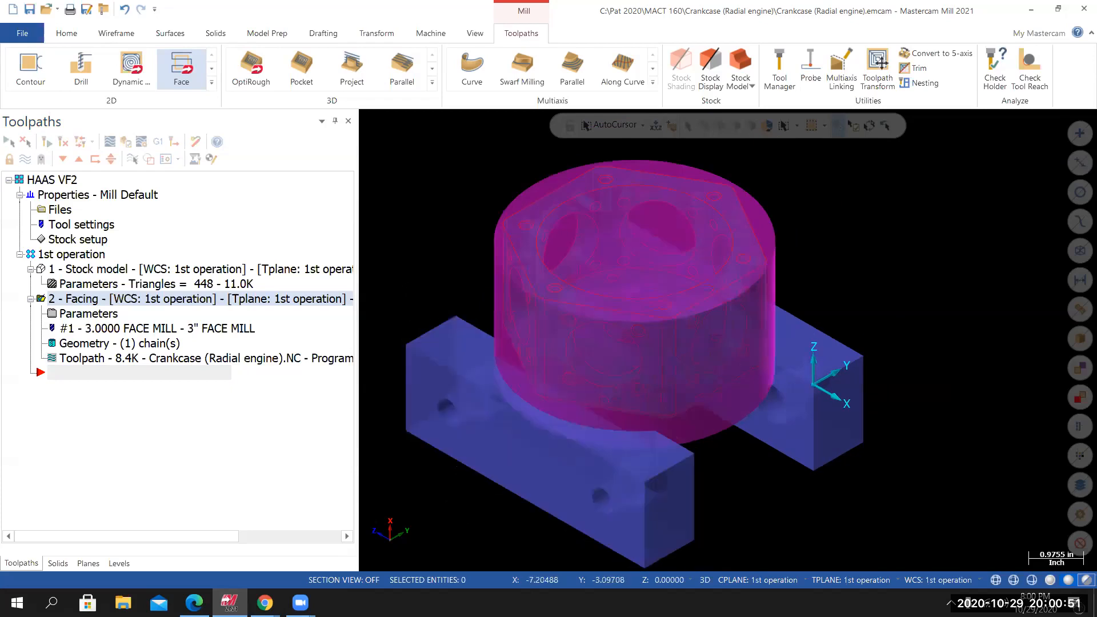